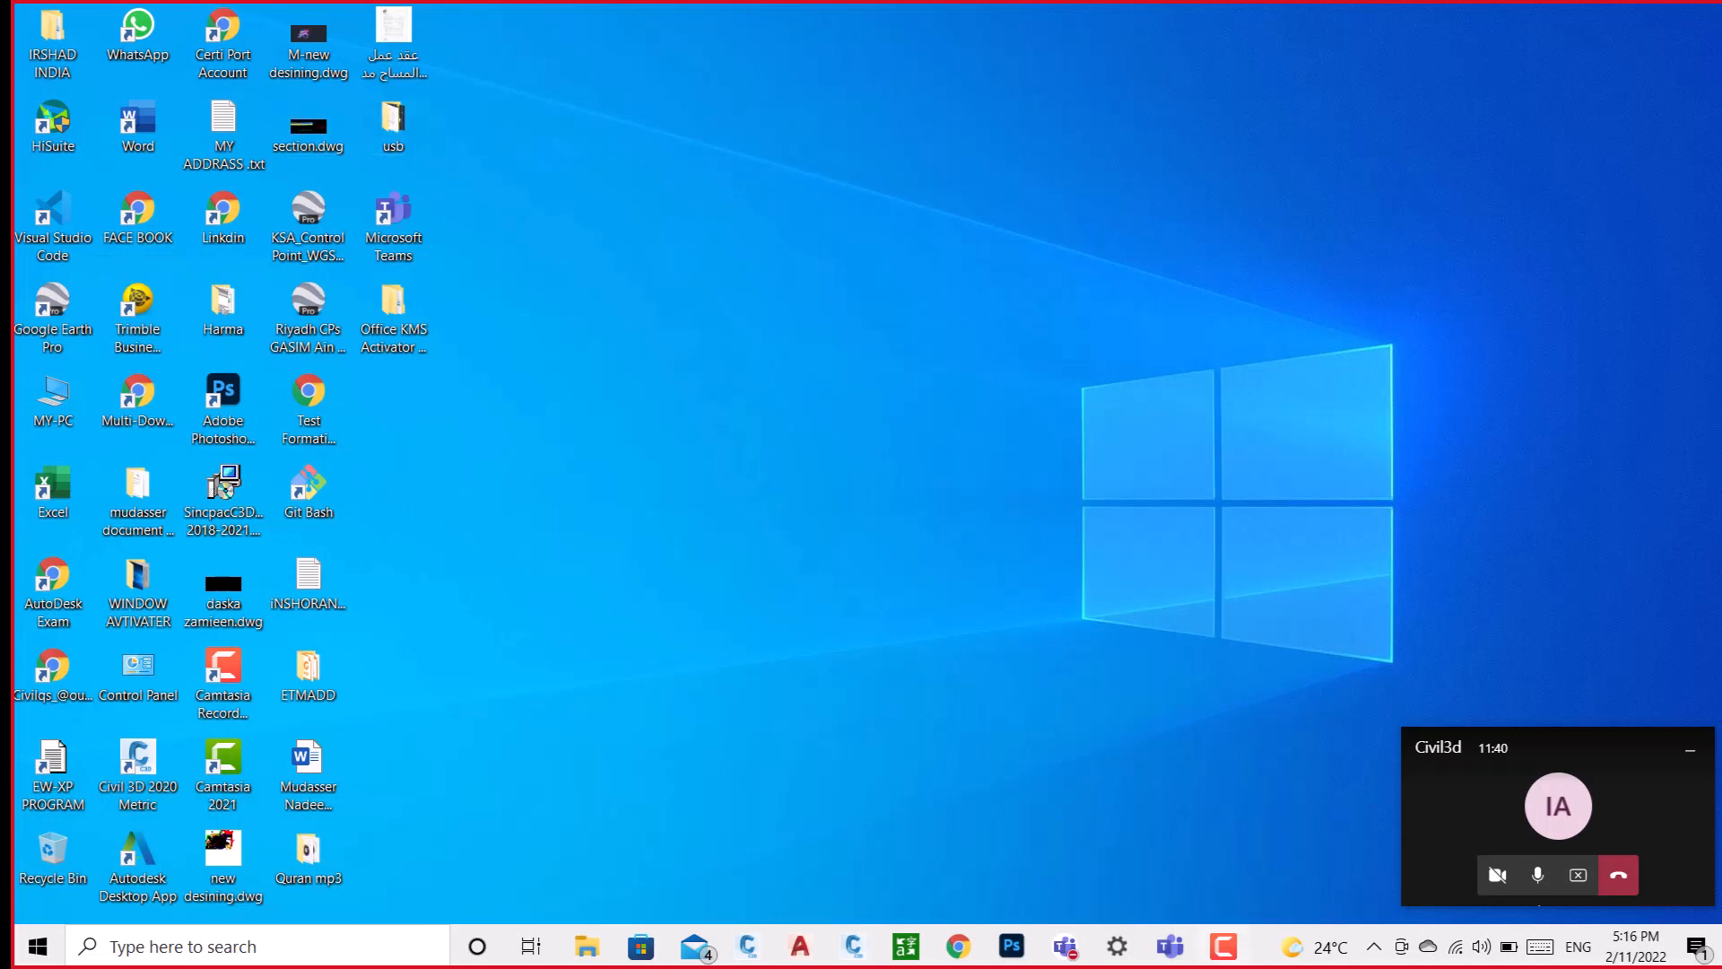
Switch to Civil 3D with the drawing Civil 3D_NH _10.02.2022.dwg open.
mouse_move(1170, 949)
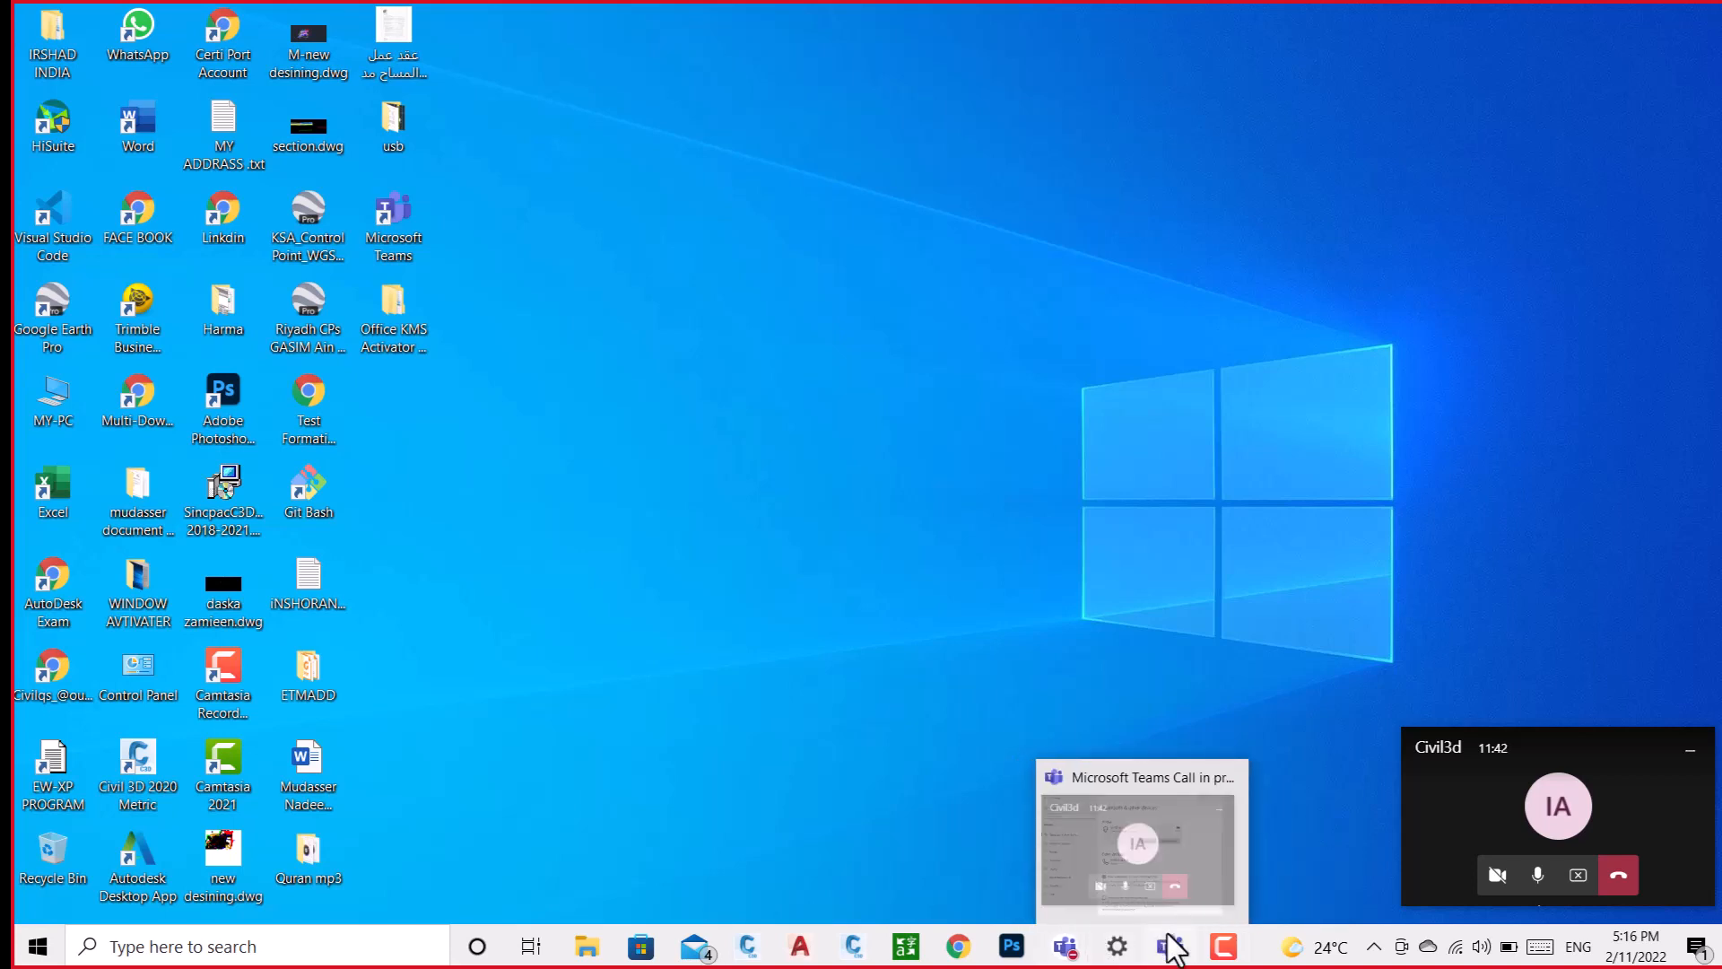
left_click(755, 949)
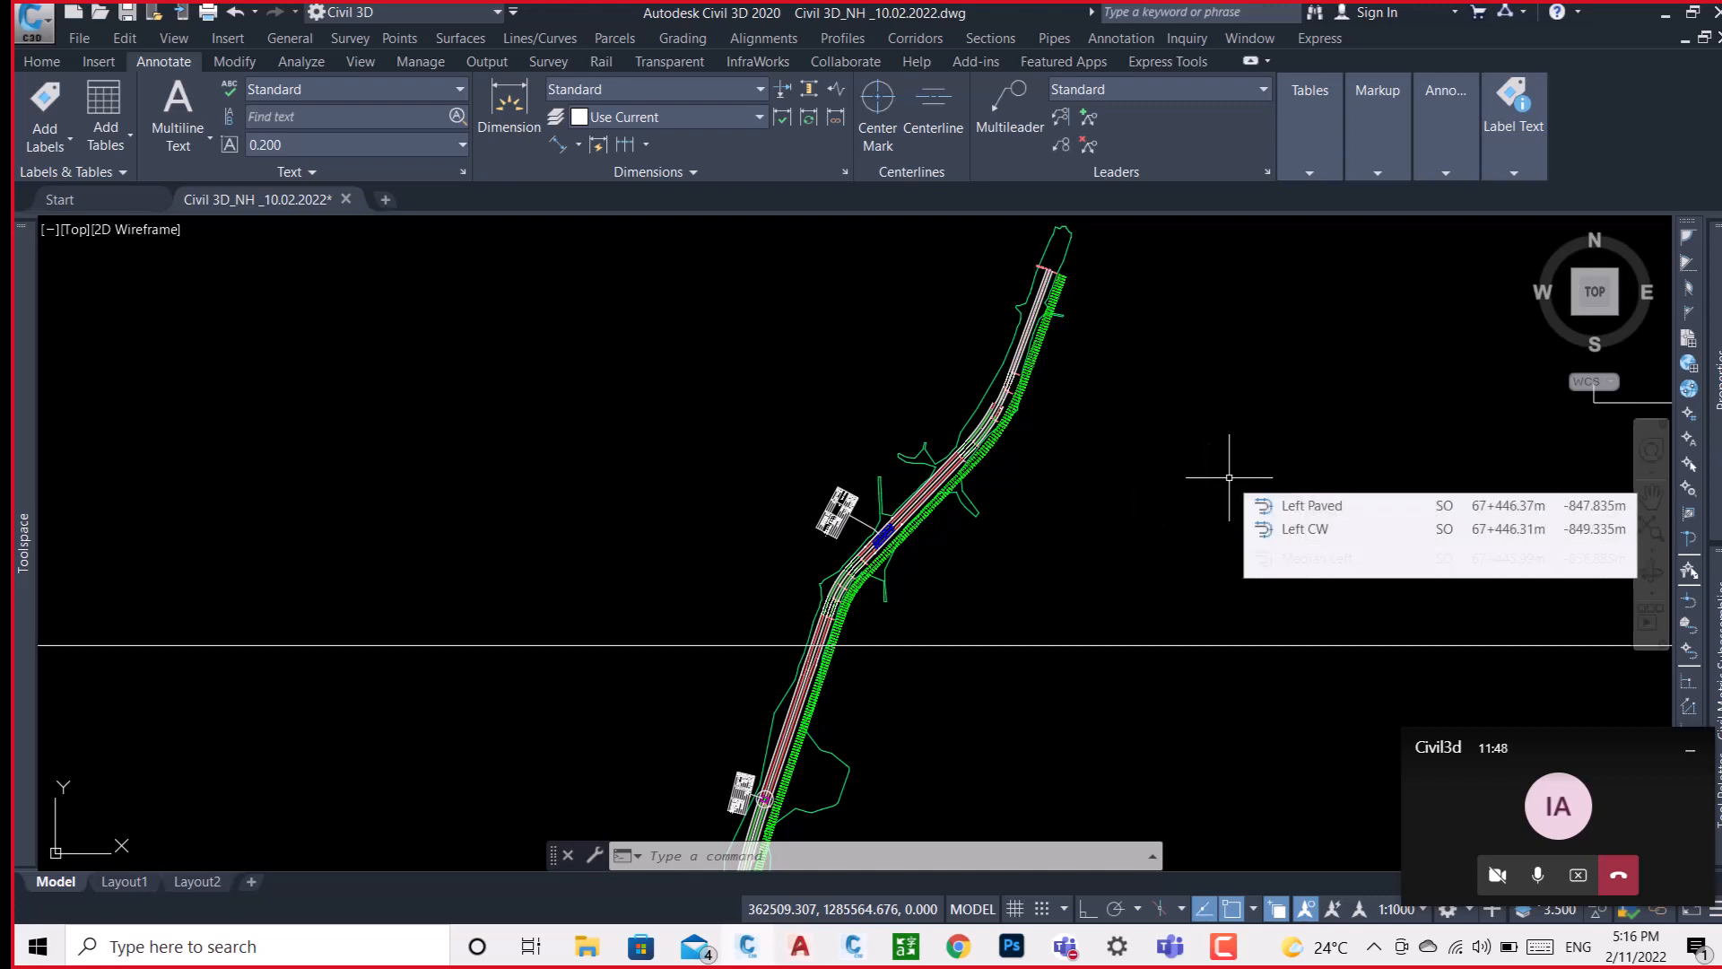
left_click(1692, 14)
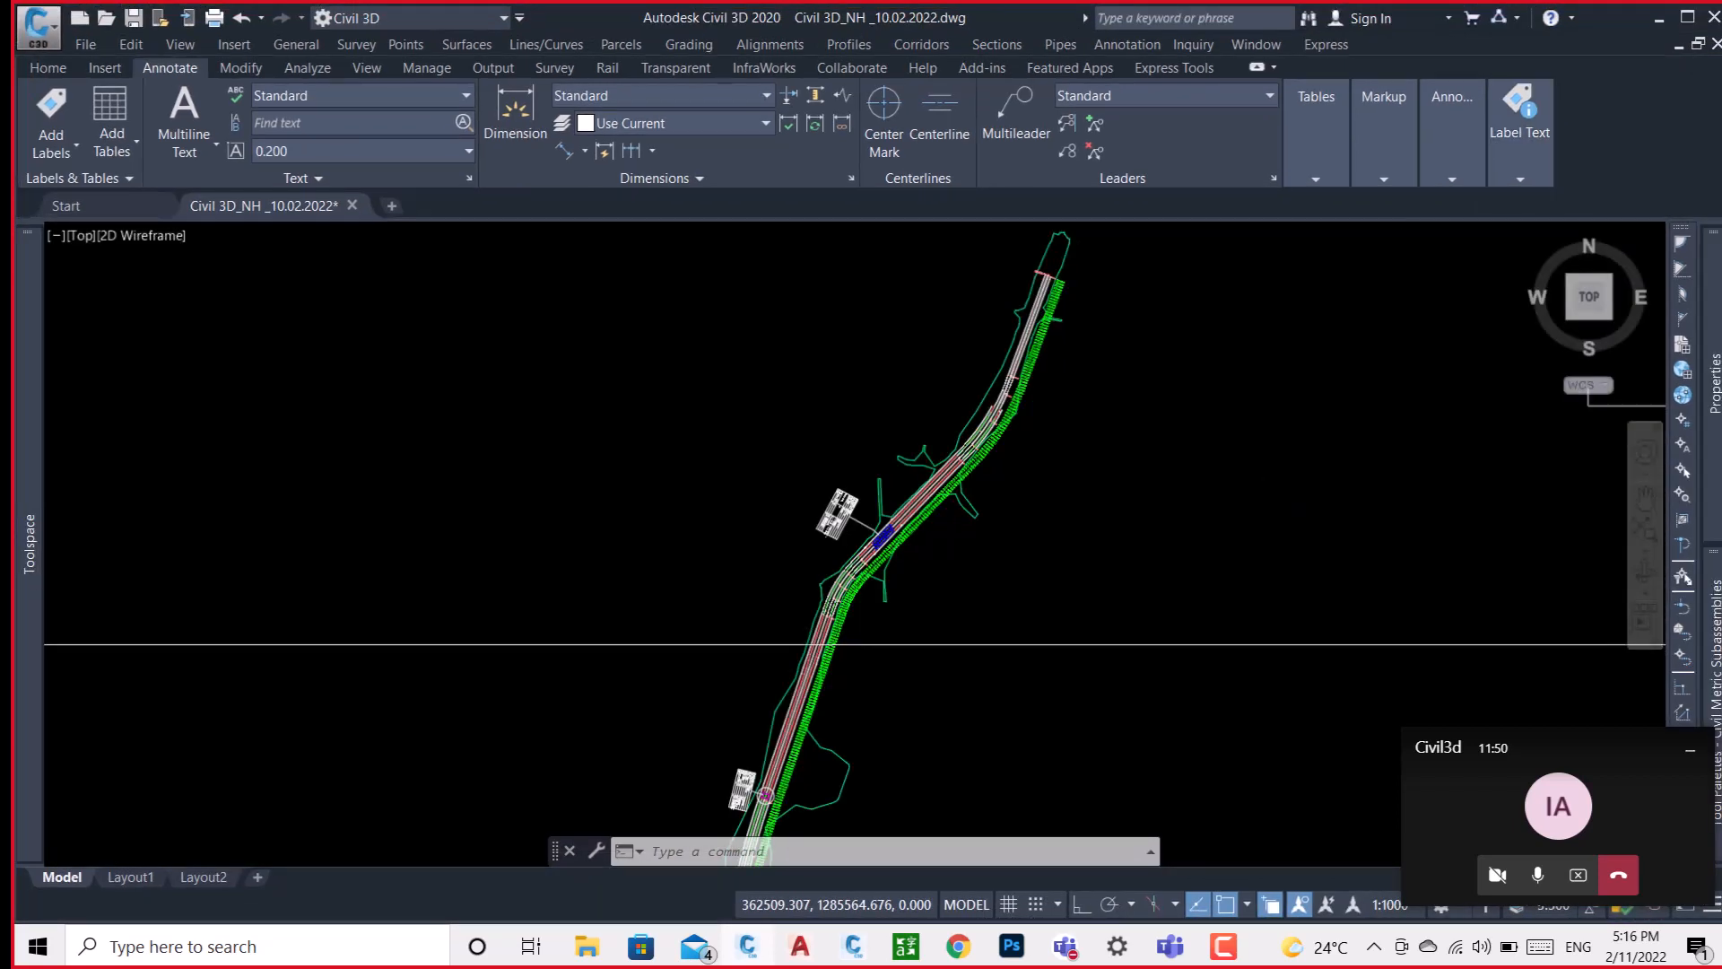
Locate the typical road cross sections inside the large circle beyond the profile views and look through them.
scroll(758, 526, "down", 5)
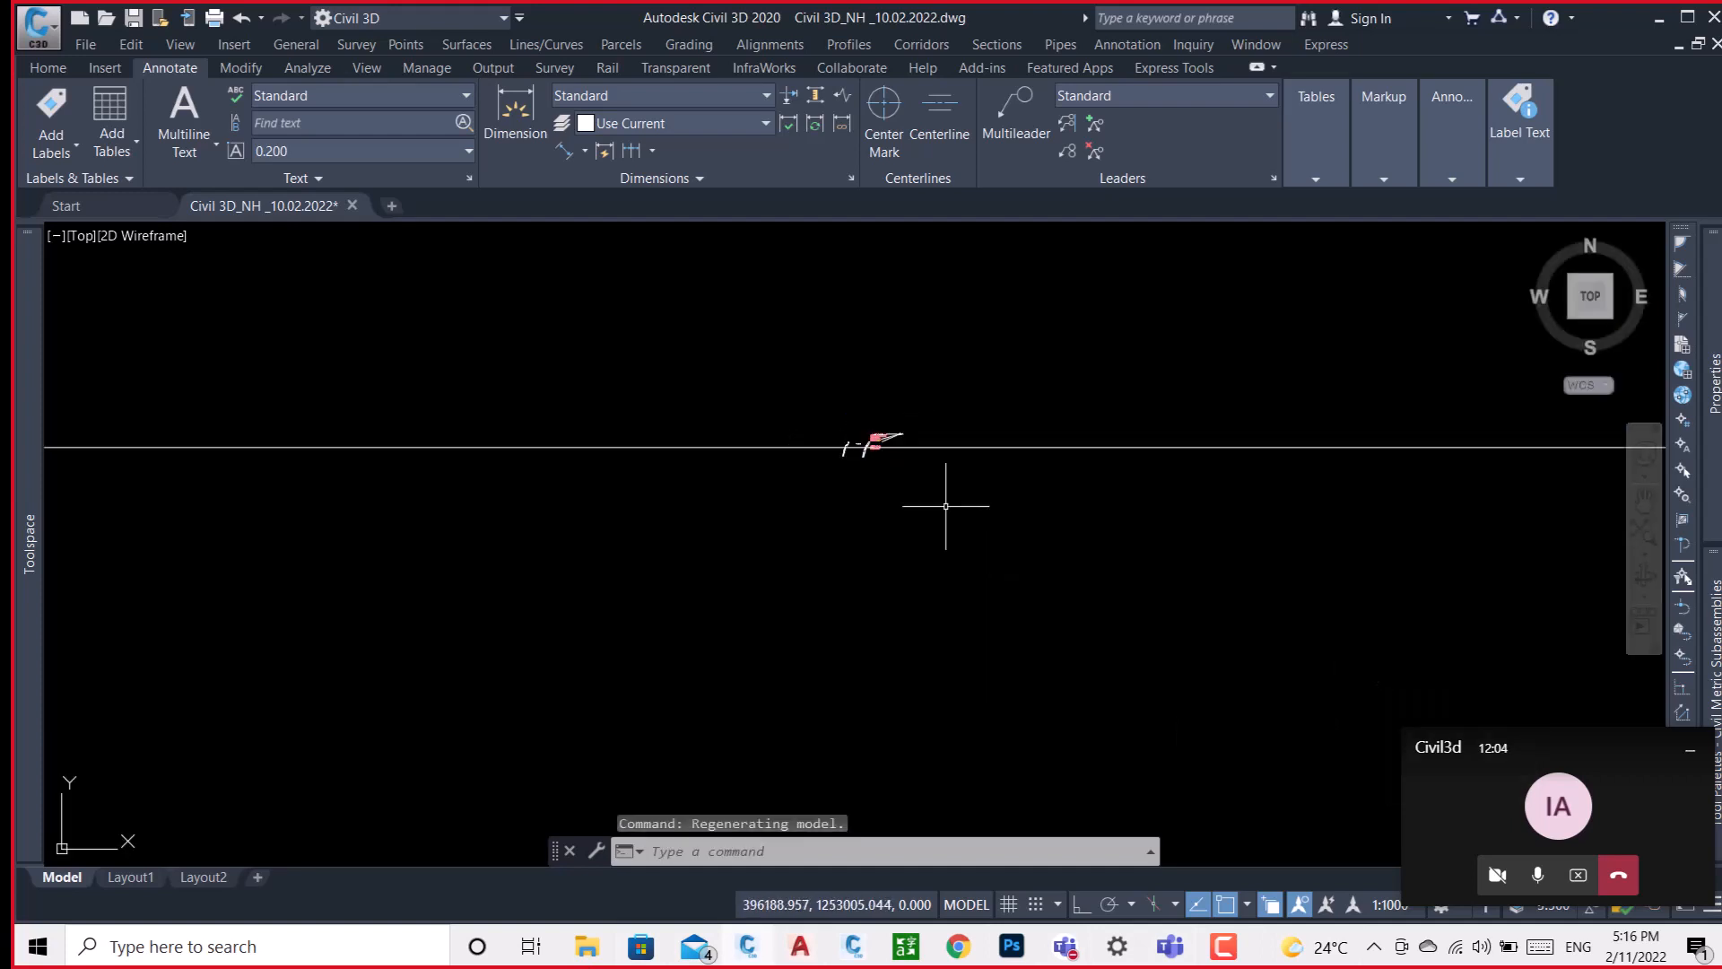
scroll(912, 421, "up", 8)
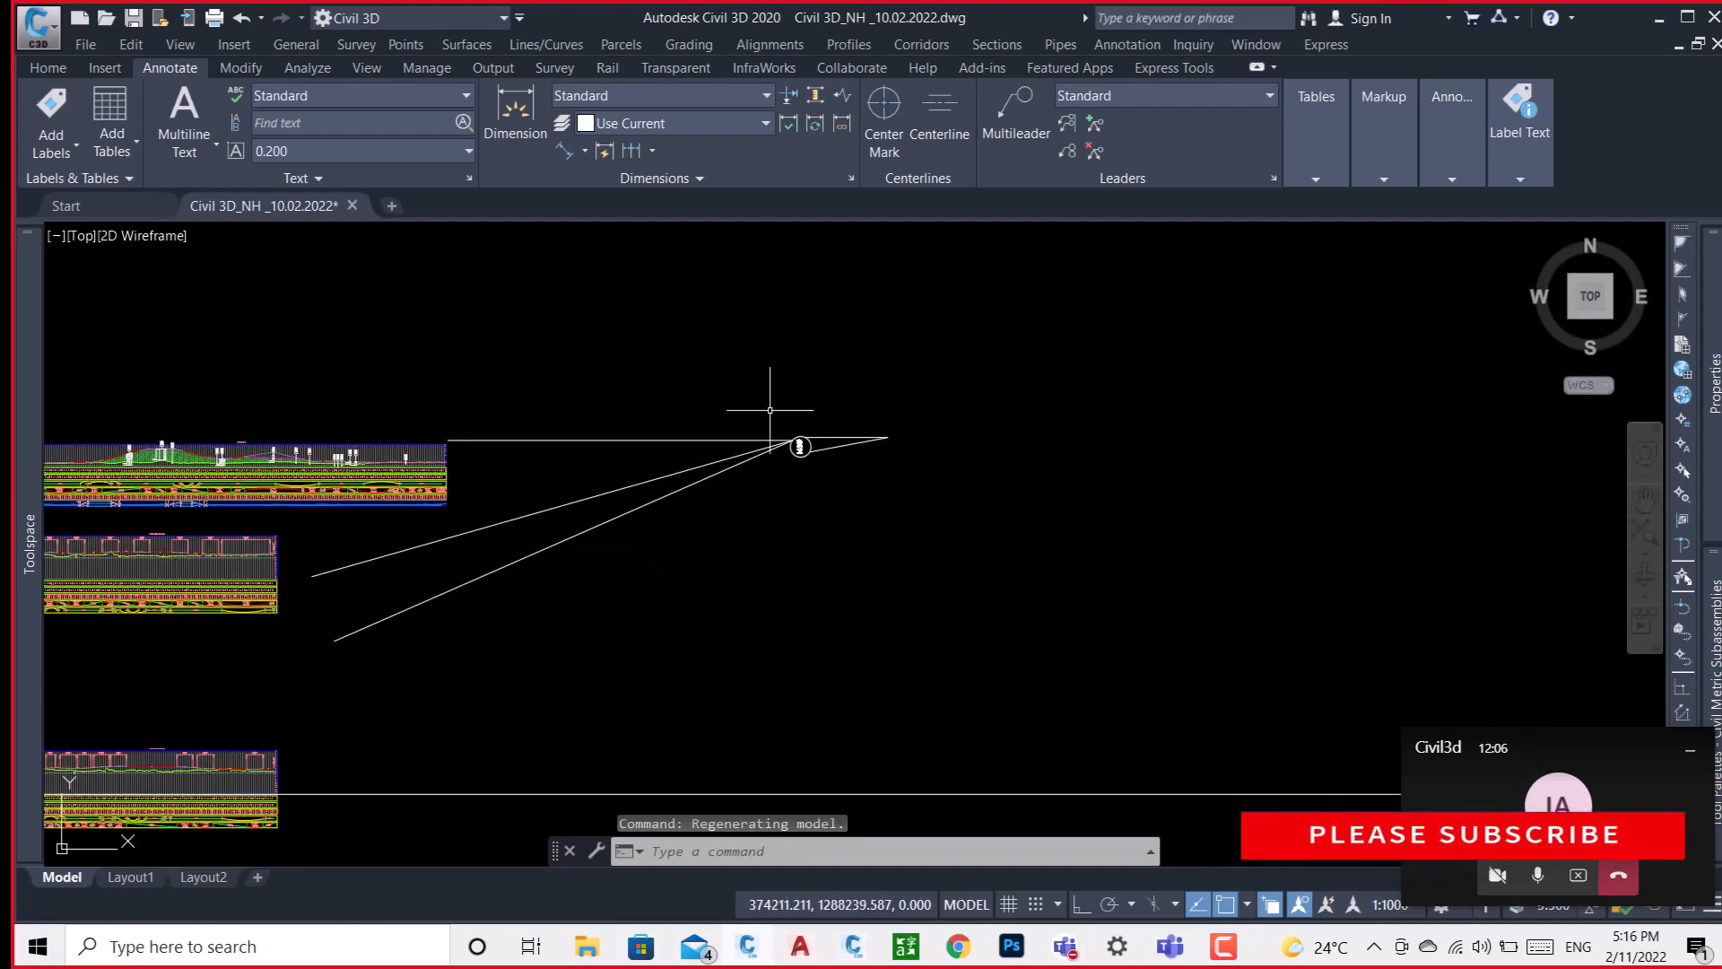
scroll(790, 408, "up", 8)
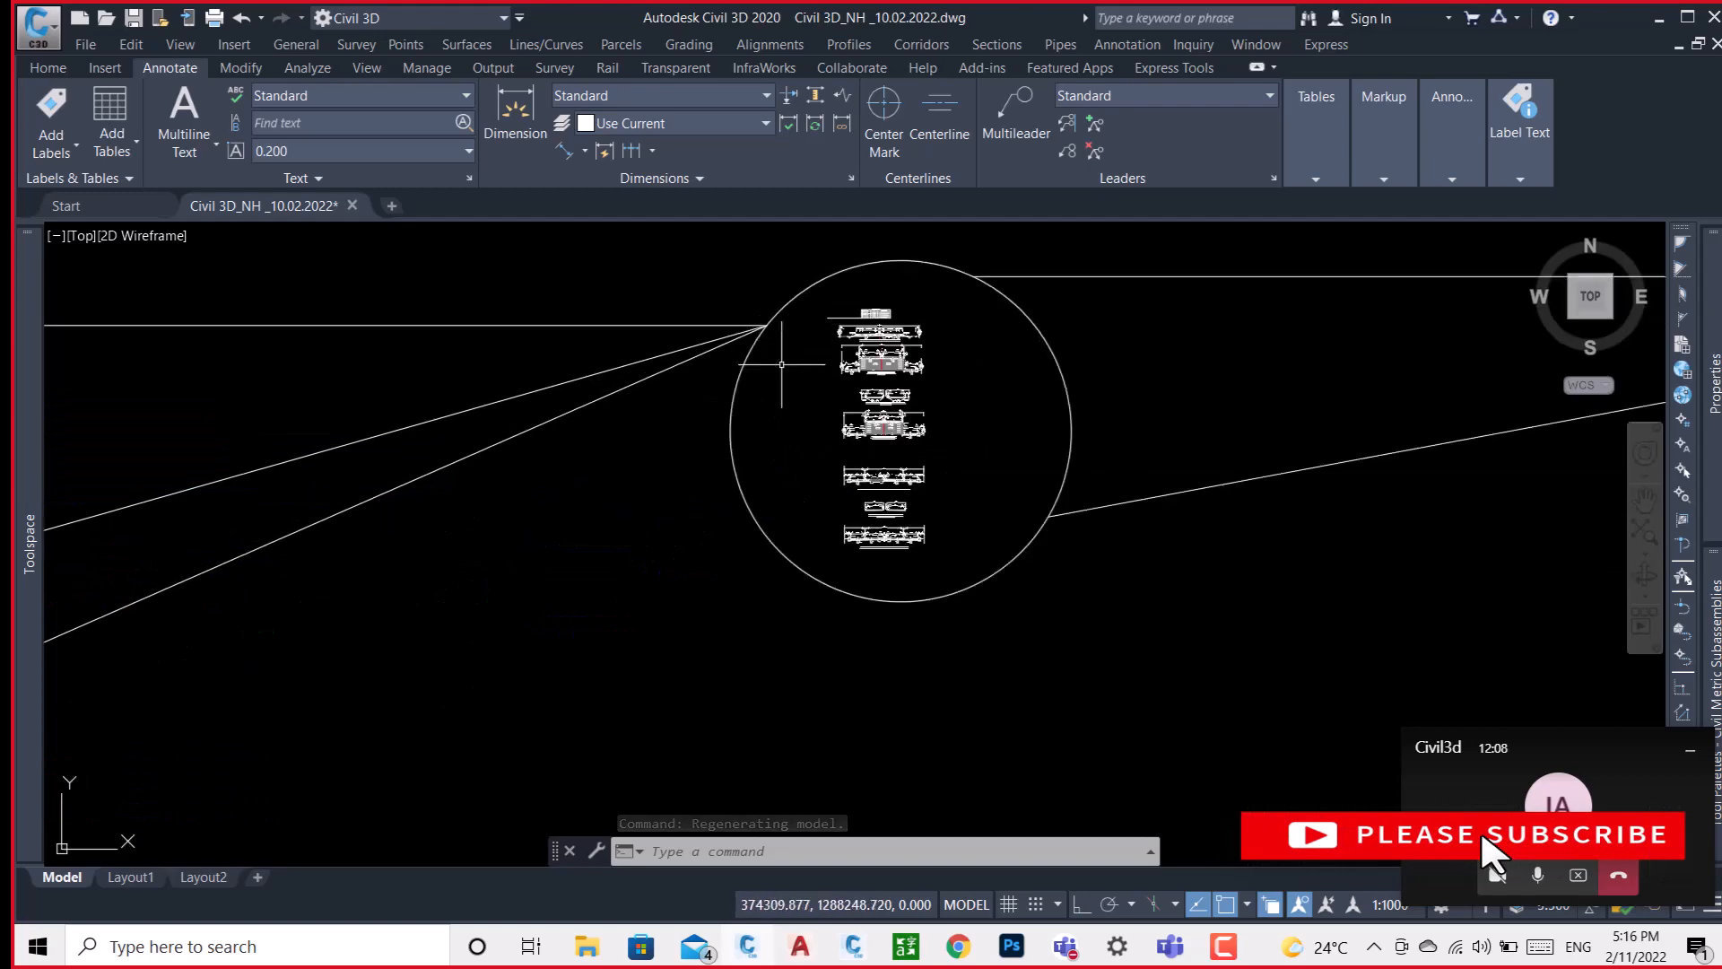
scroll(842, 426, "up", 5)
scroll(856, 462, "down", 4)
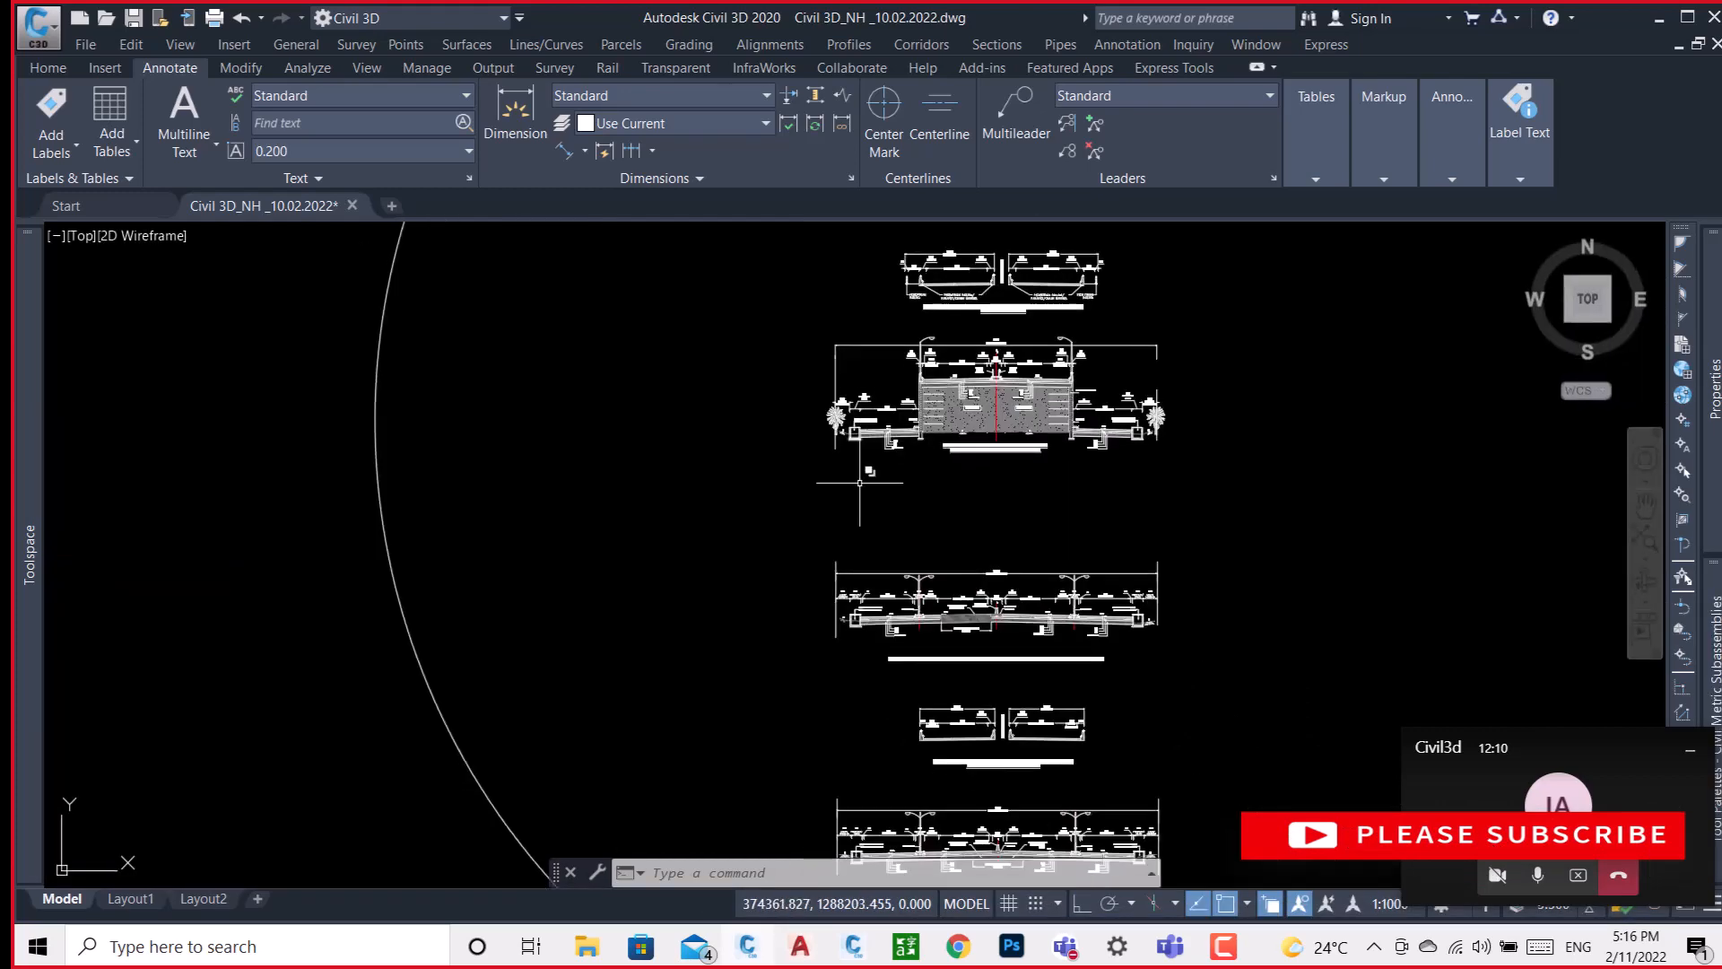
scroll(899, 743, "up", 5)
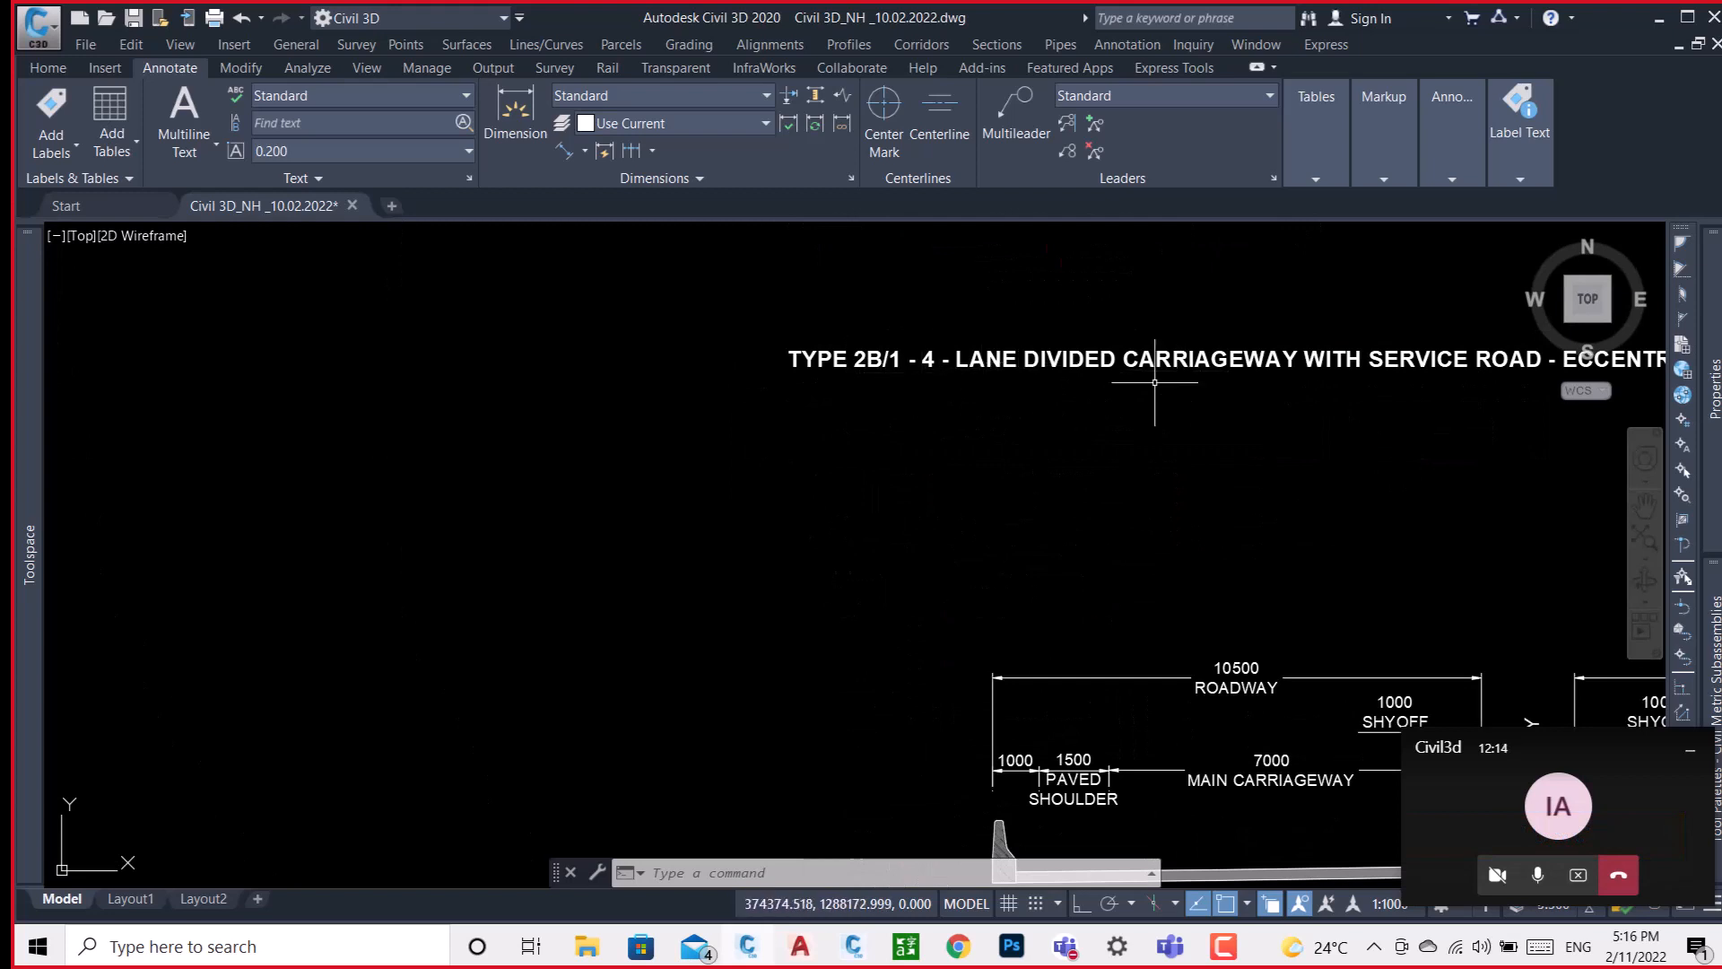
scroll(903, 402, "down", 2)
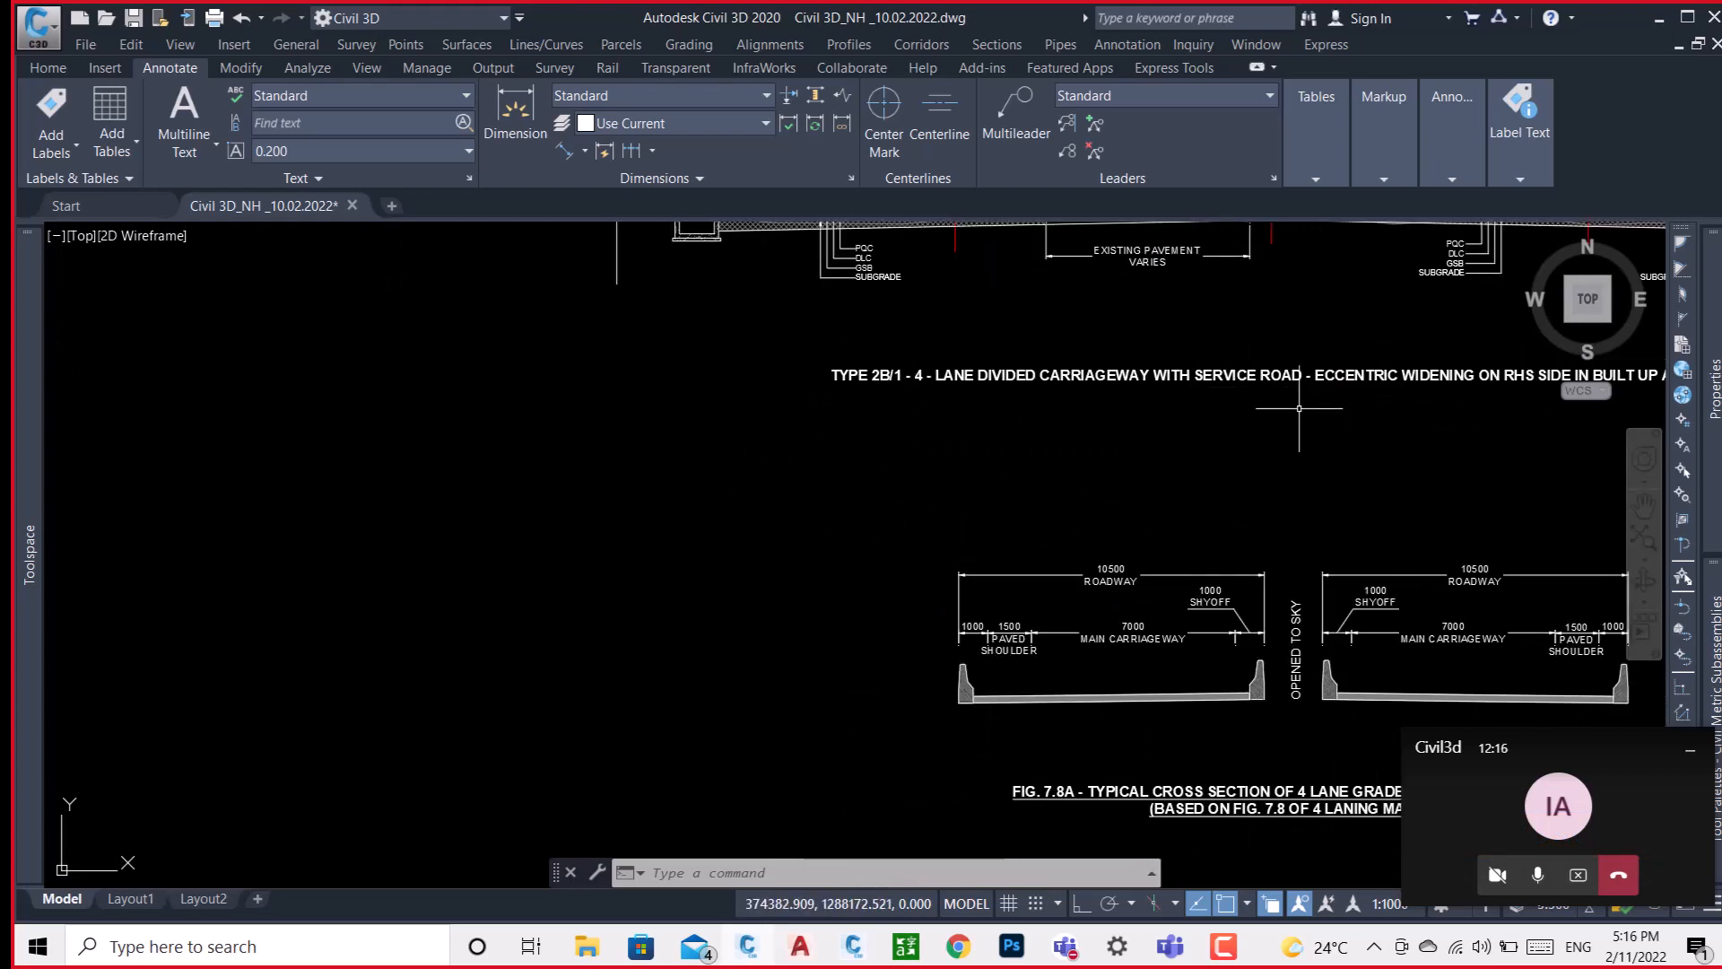
Examine the title and overall layout of the TYPE 2B/1 four-lane divided carriageway section with service road and eccentric widening.
right_click(1119, 427)
left_click(1166, 617)
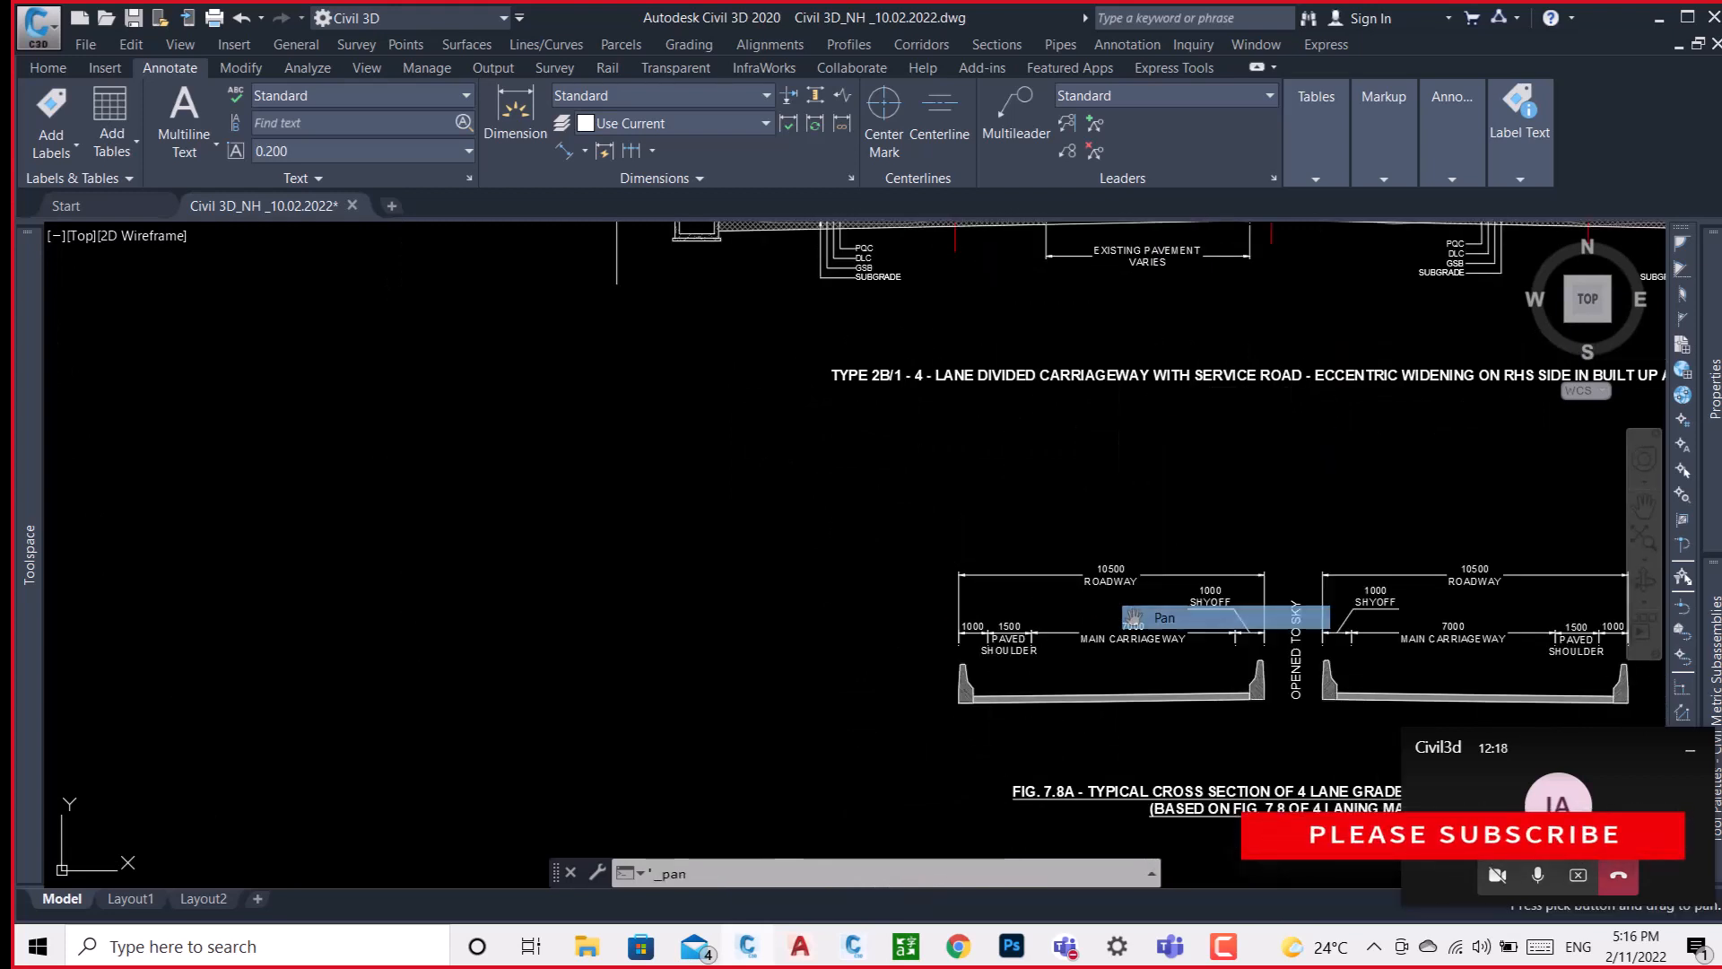
left_click_drag(1194, 451, 1026, 634)
left_click_drag(1220, 549, 859, 563)
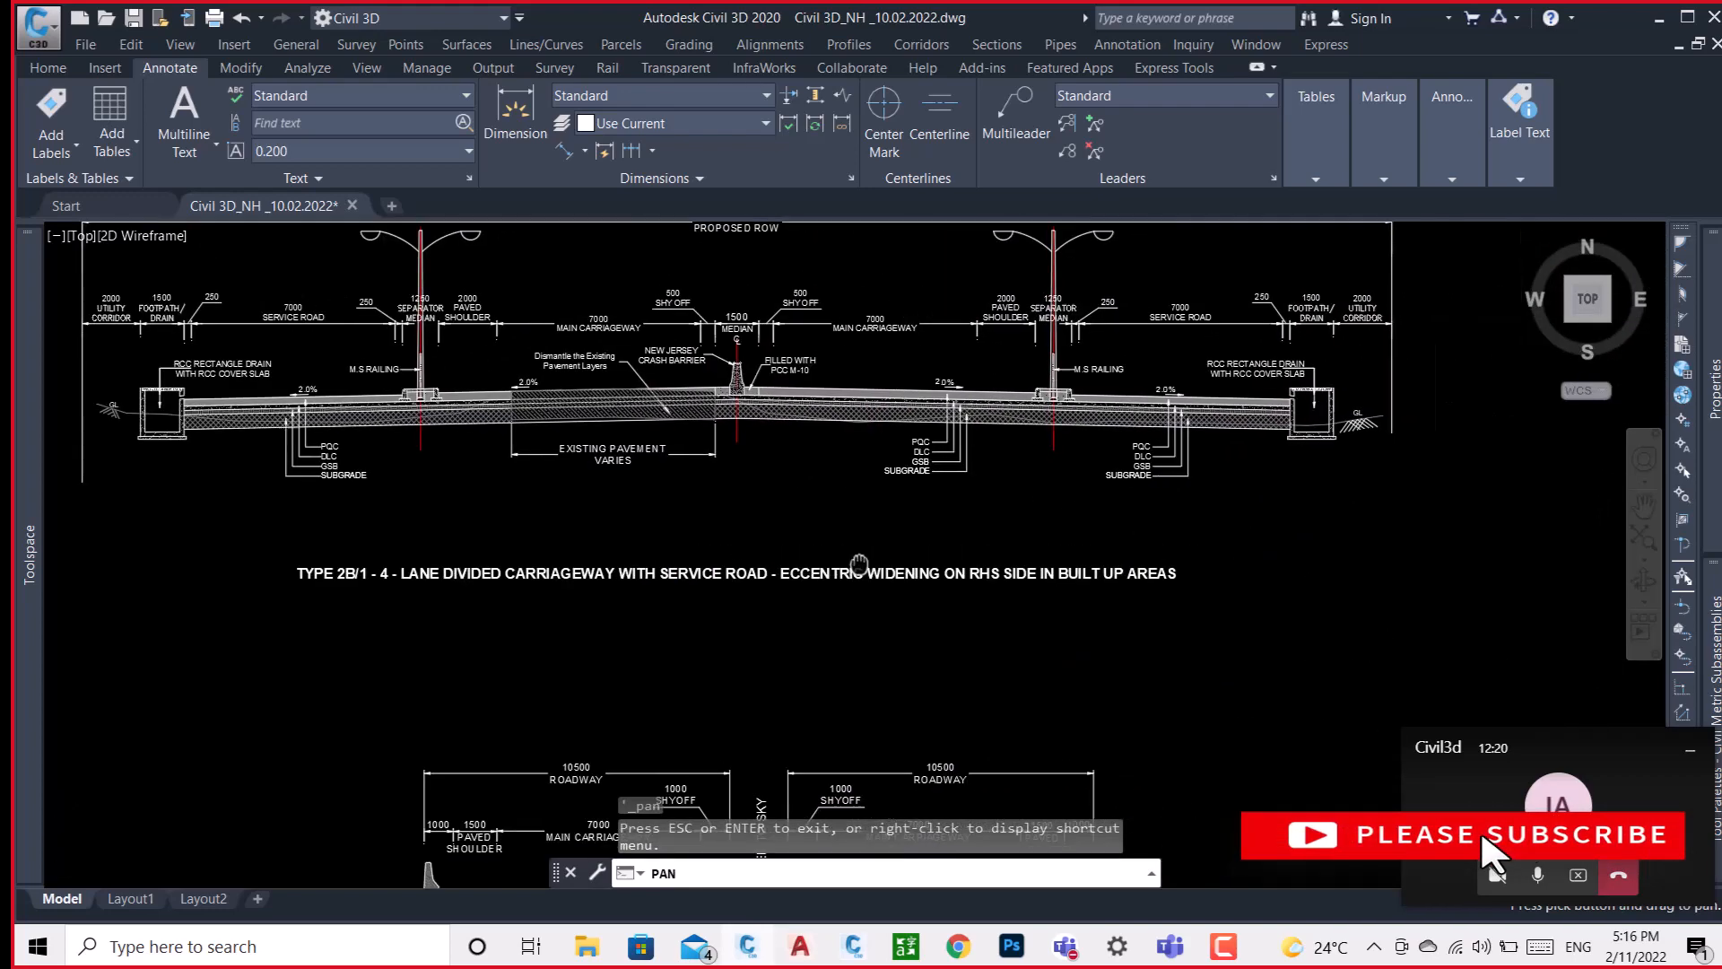
left_click_drag(777, 485, 811, 627)
scroll(625, 674, "up", 2)
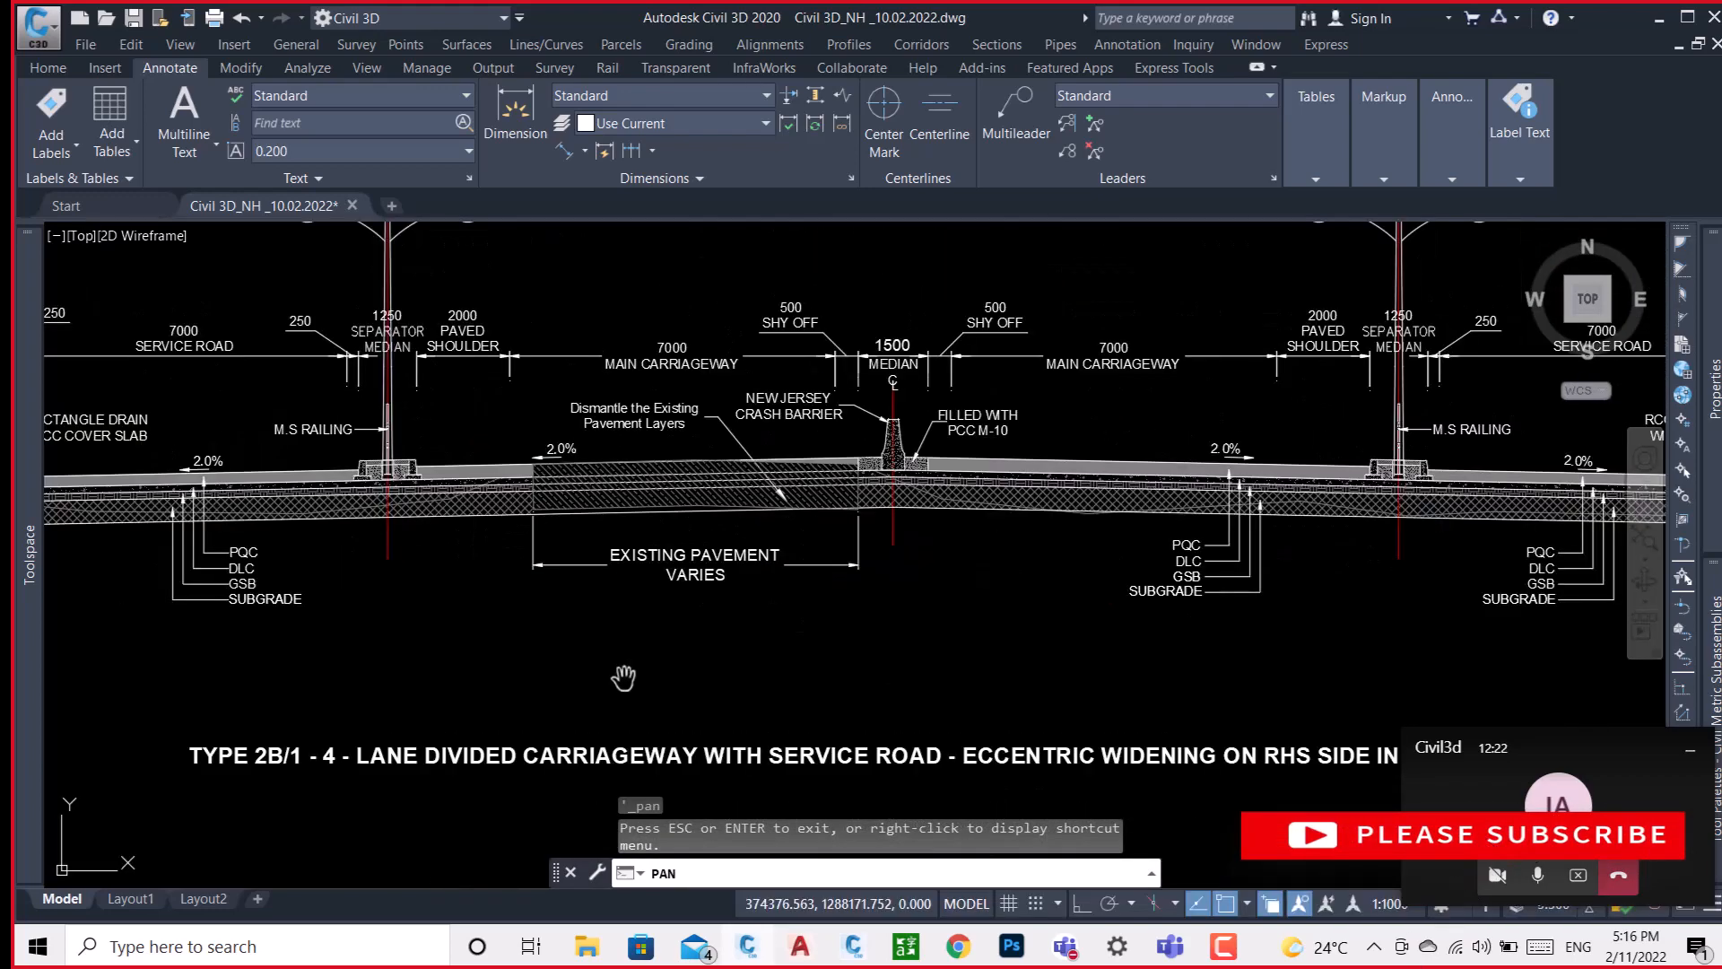
scroll(584, 699, "down", 3)
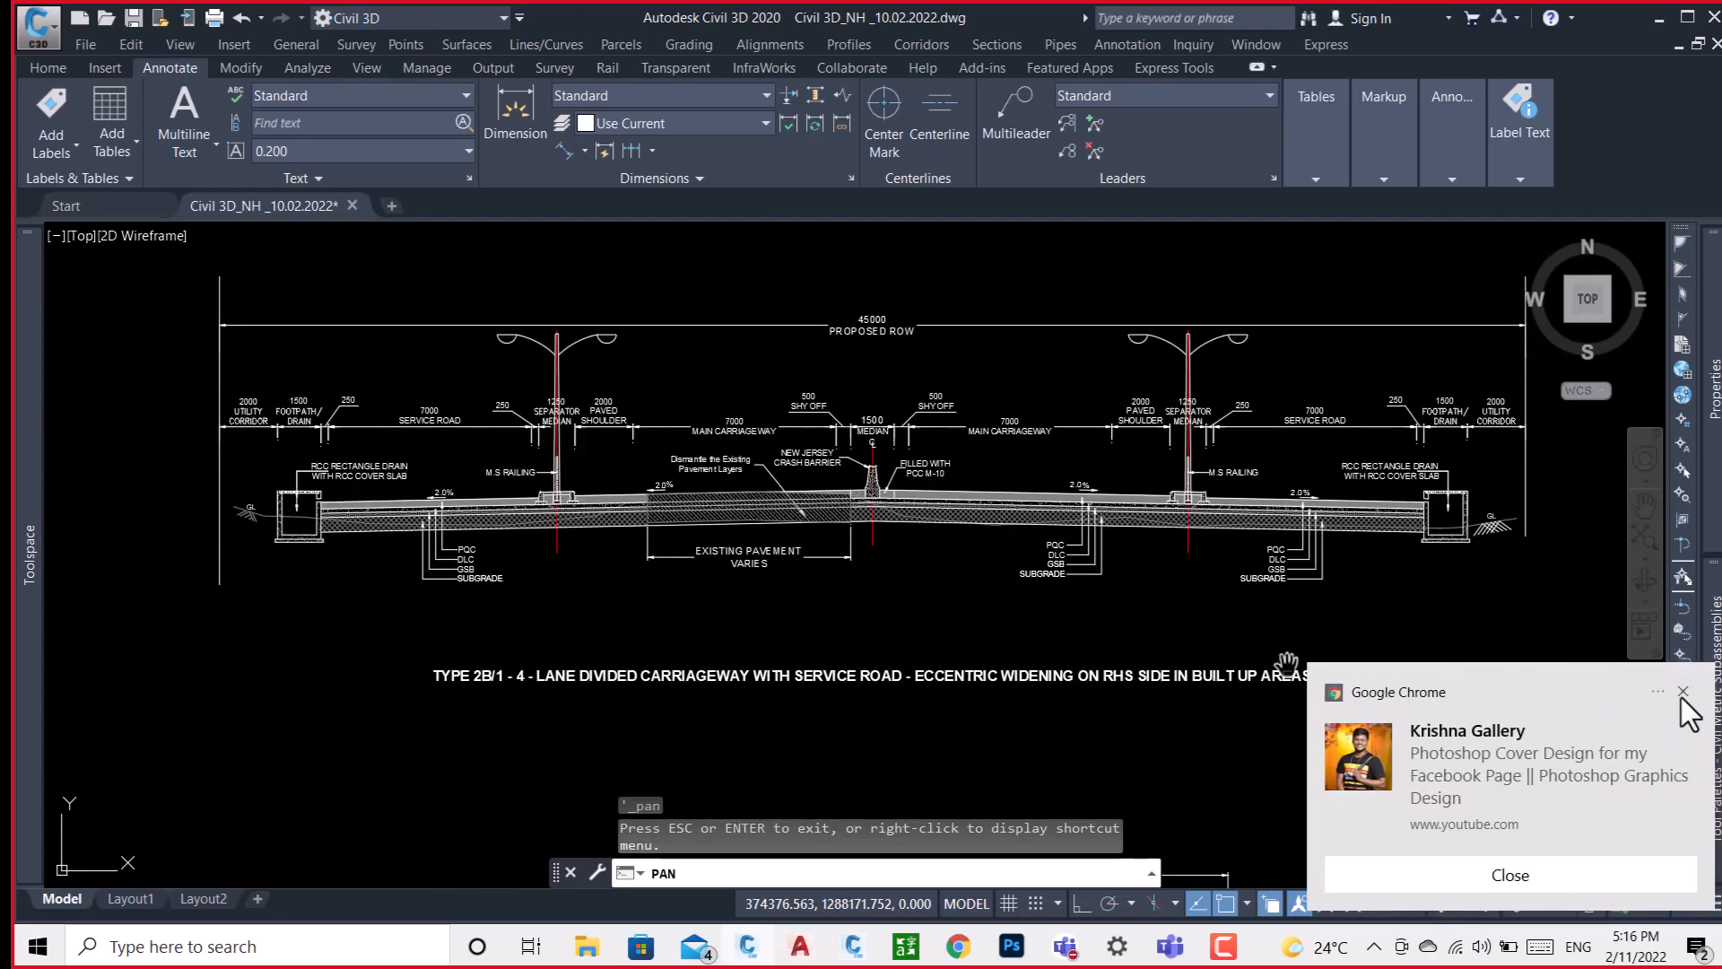
left_click(1682, 696)
scroll(460, 653, "up", 4)
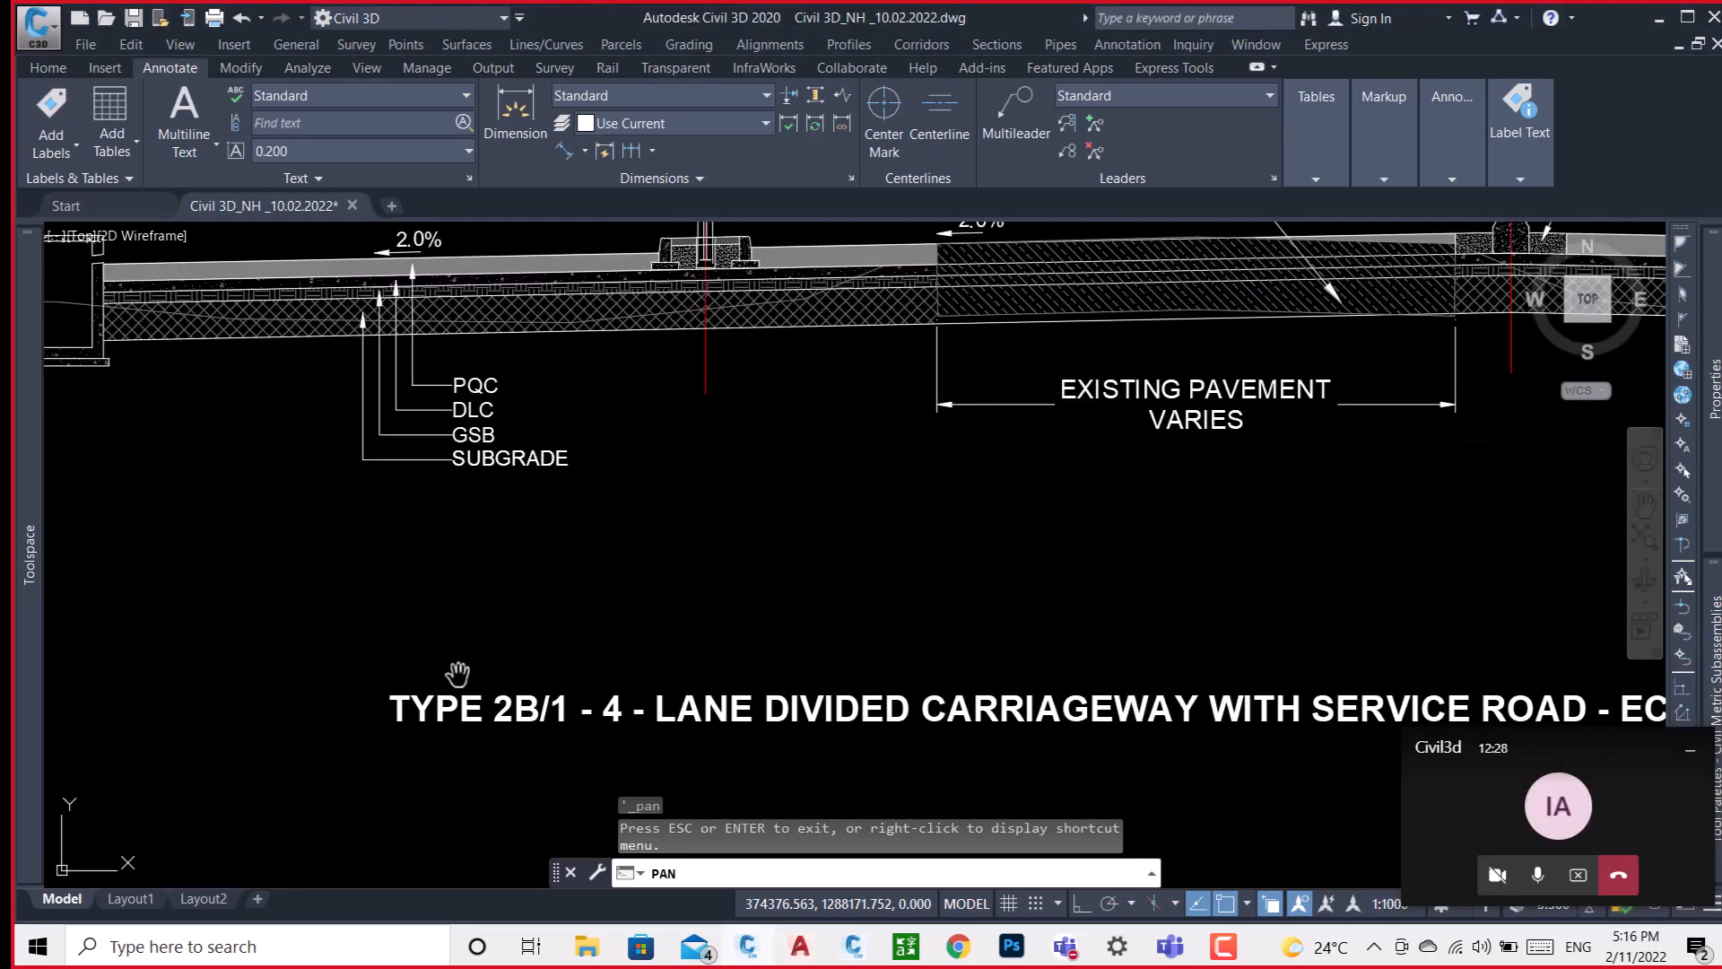
scroll(915, 654, "down", 4)
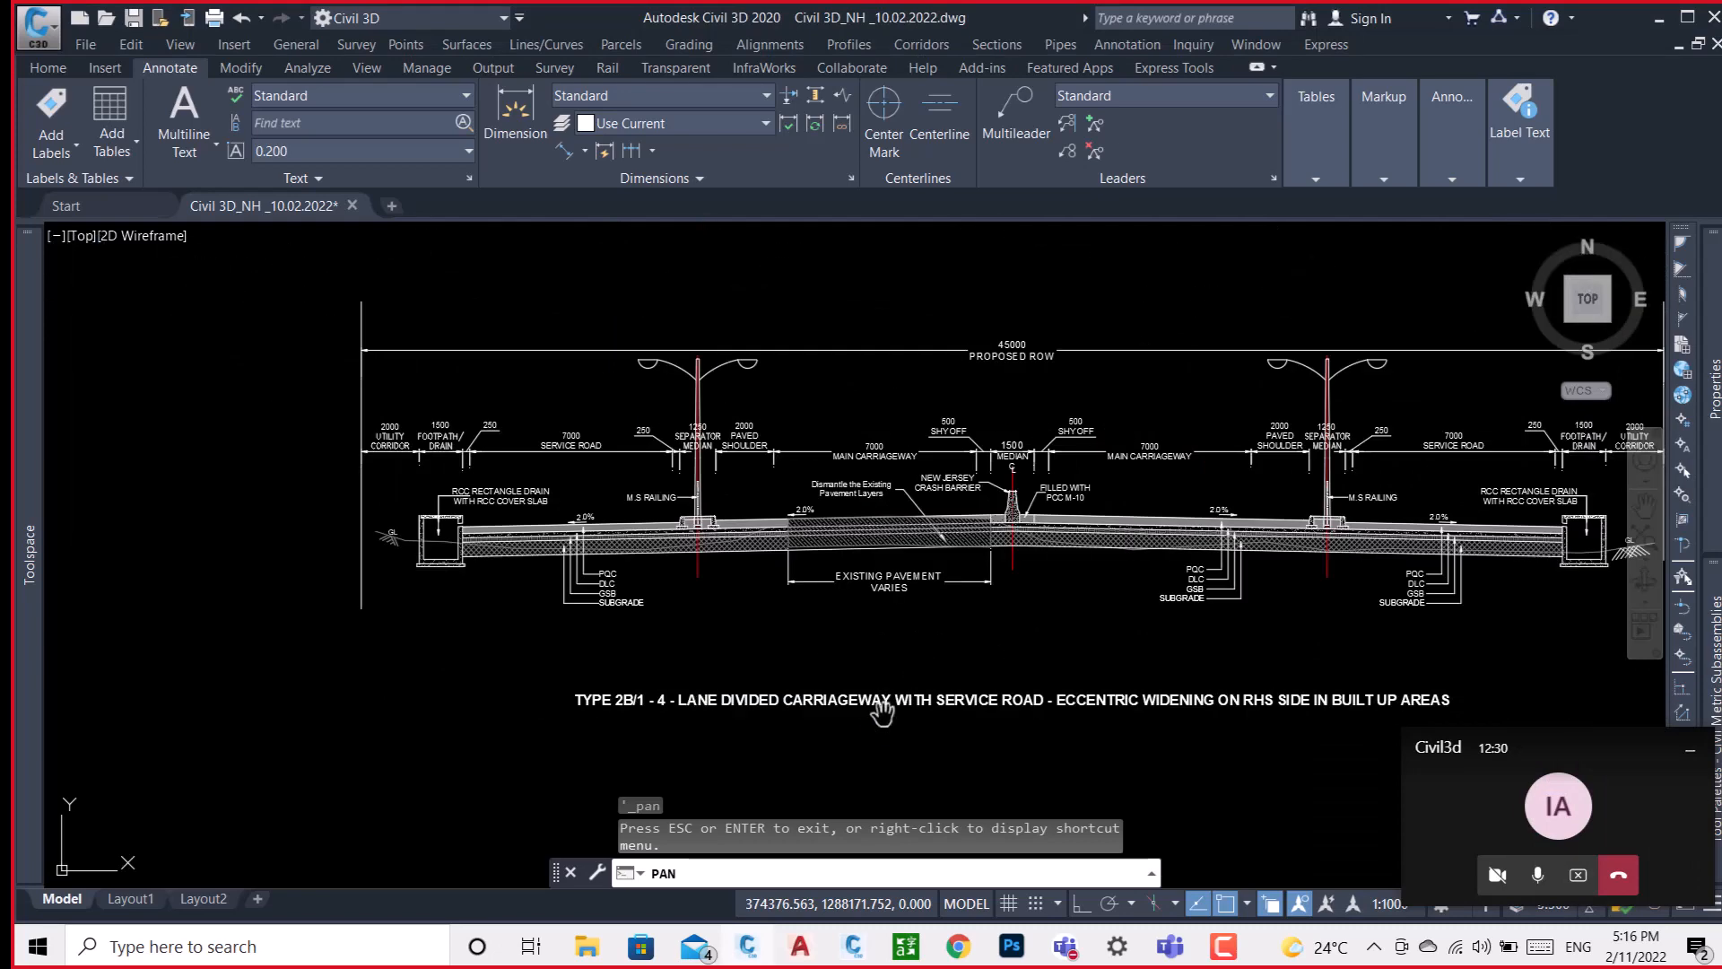
scroll(882, 714, "up", 4)
scroll(1166, 668, "down", 2)
scroll(1148, 684, "down", 4)
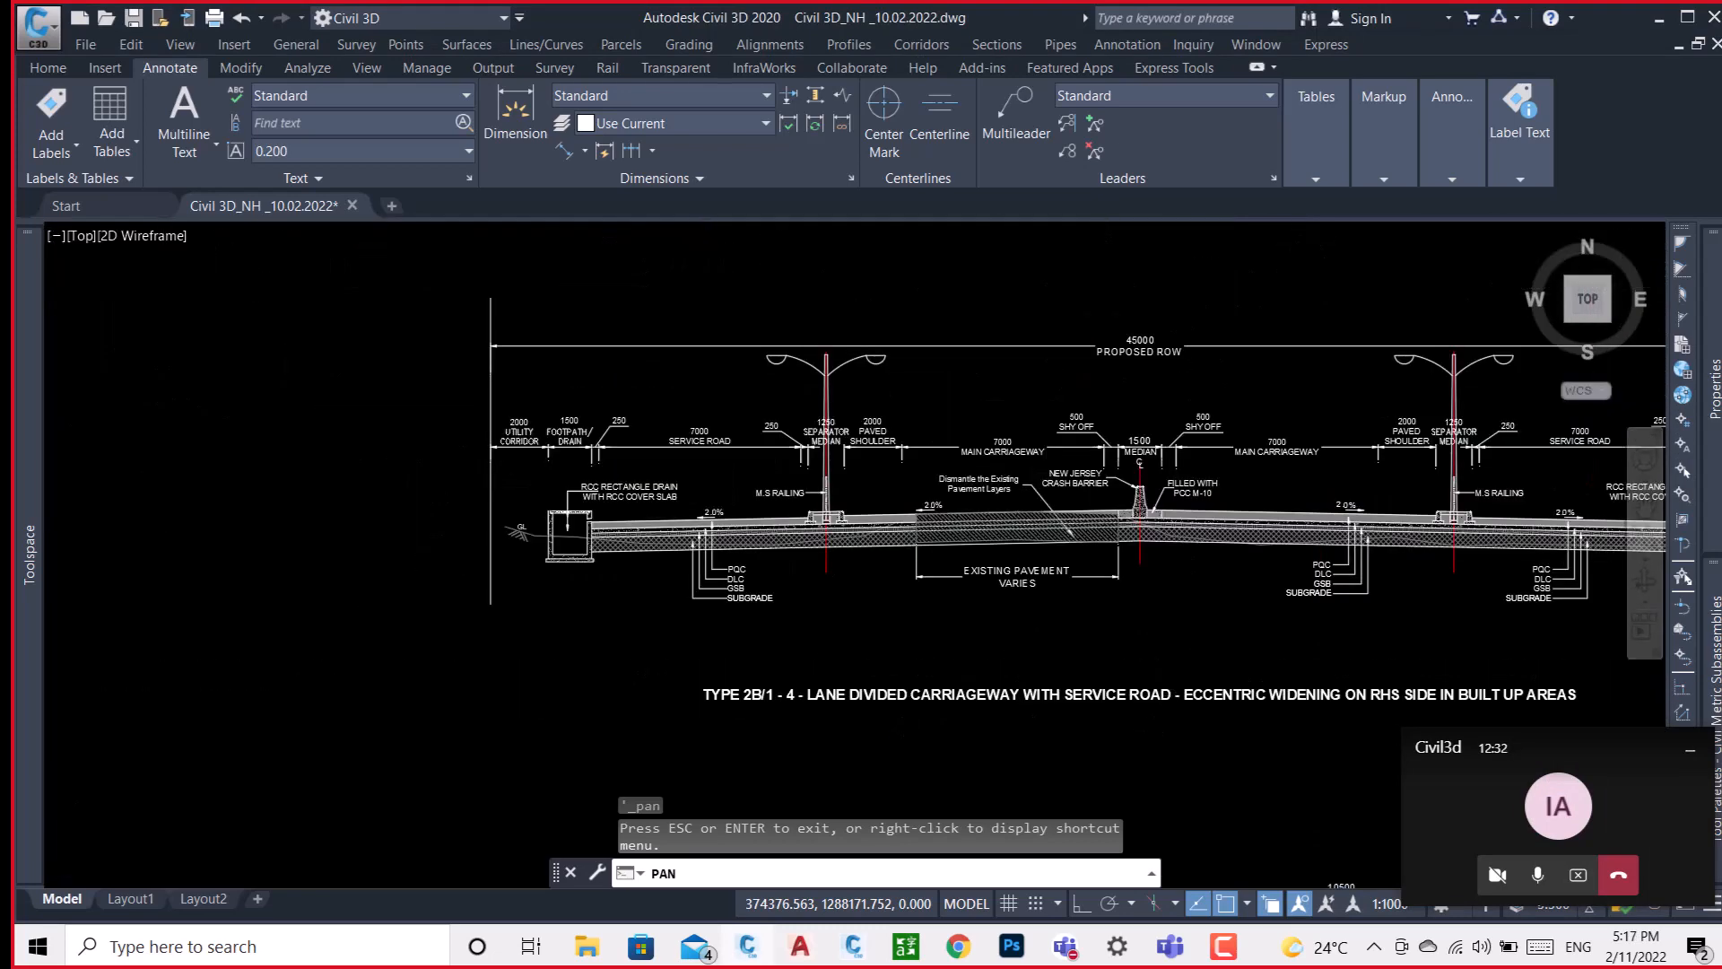
scroll(1170, 704, "up", 3)
scroll(1005, 646, "down", 4)
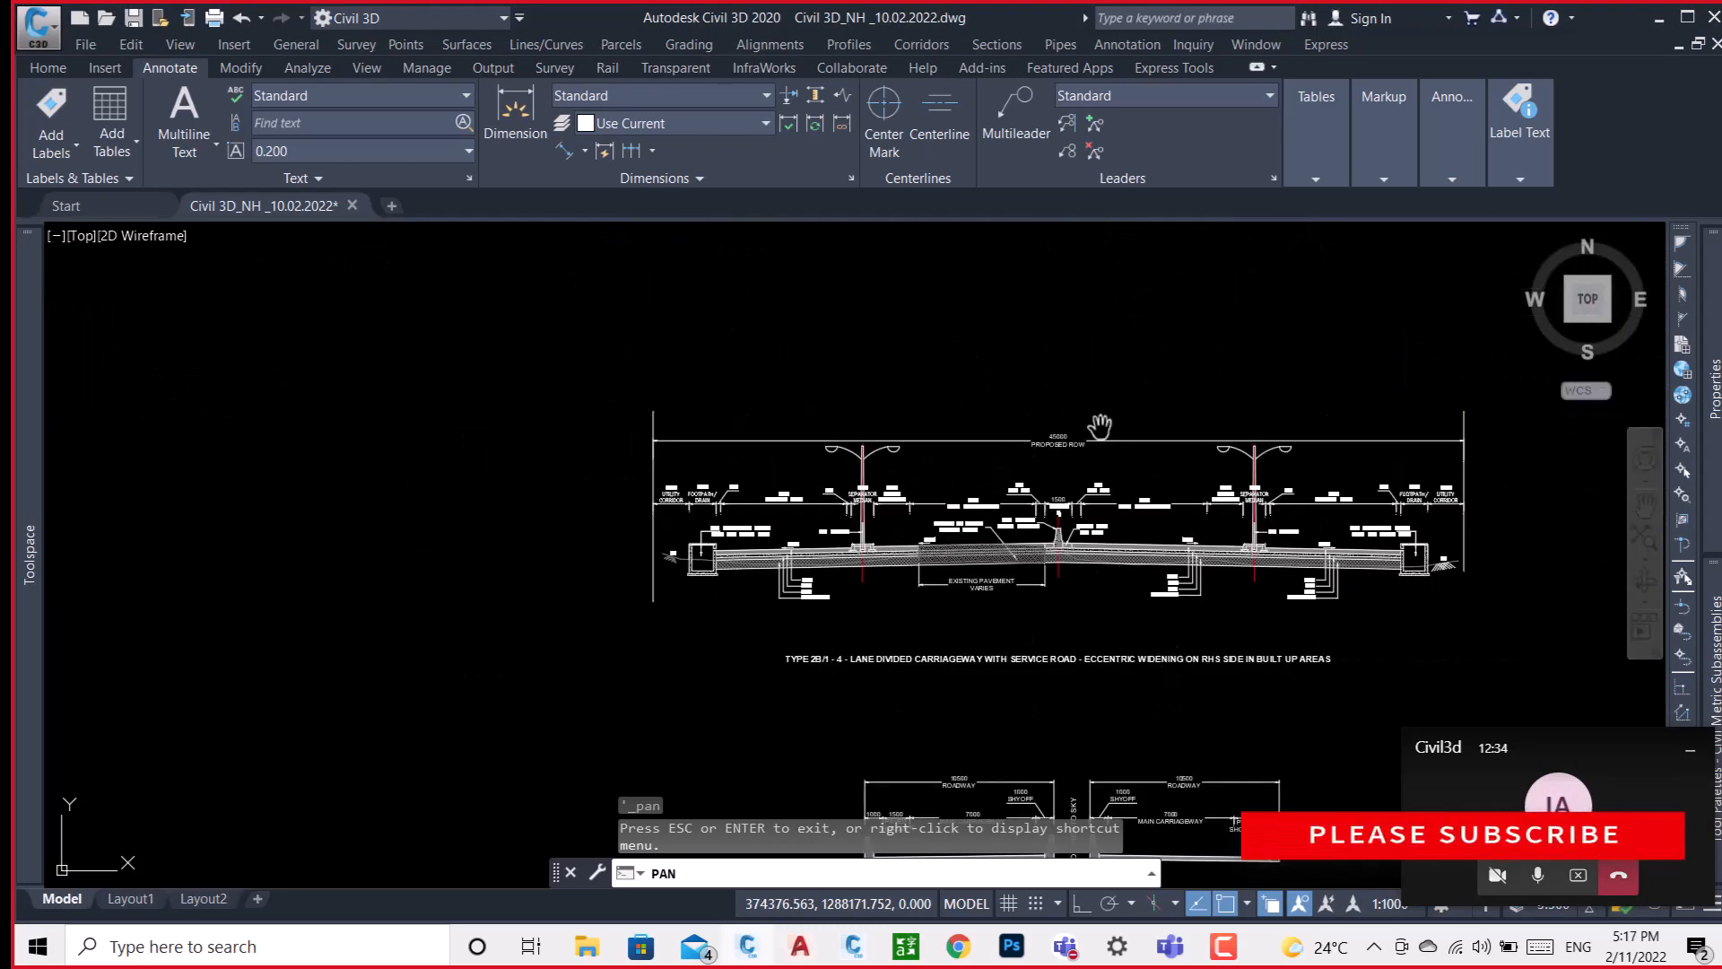
Examine the median, shy-off, main carriageway and pavement layers around the centreline of the TYPE 2B/1 cross section.
scroll(1096, 431, "up", 6)
scroll(1096, 431, "down", 2)
scroll(1090, 444, "down", 5)
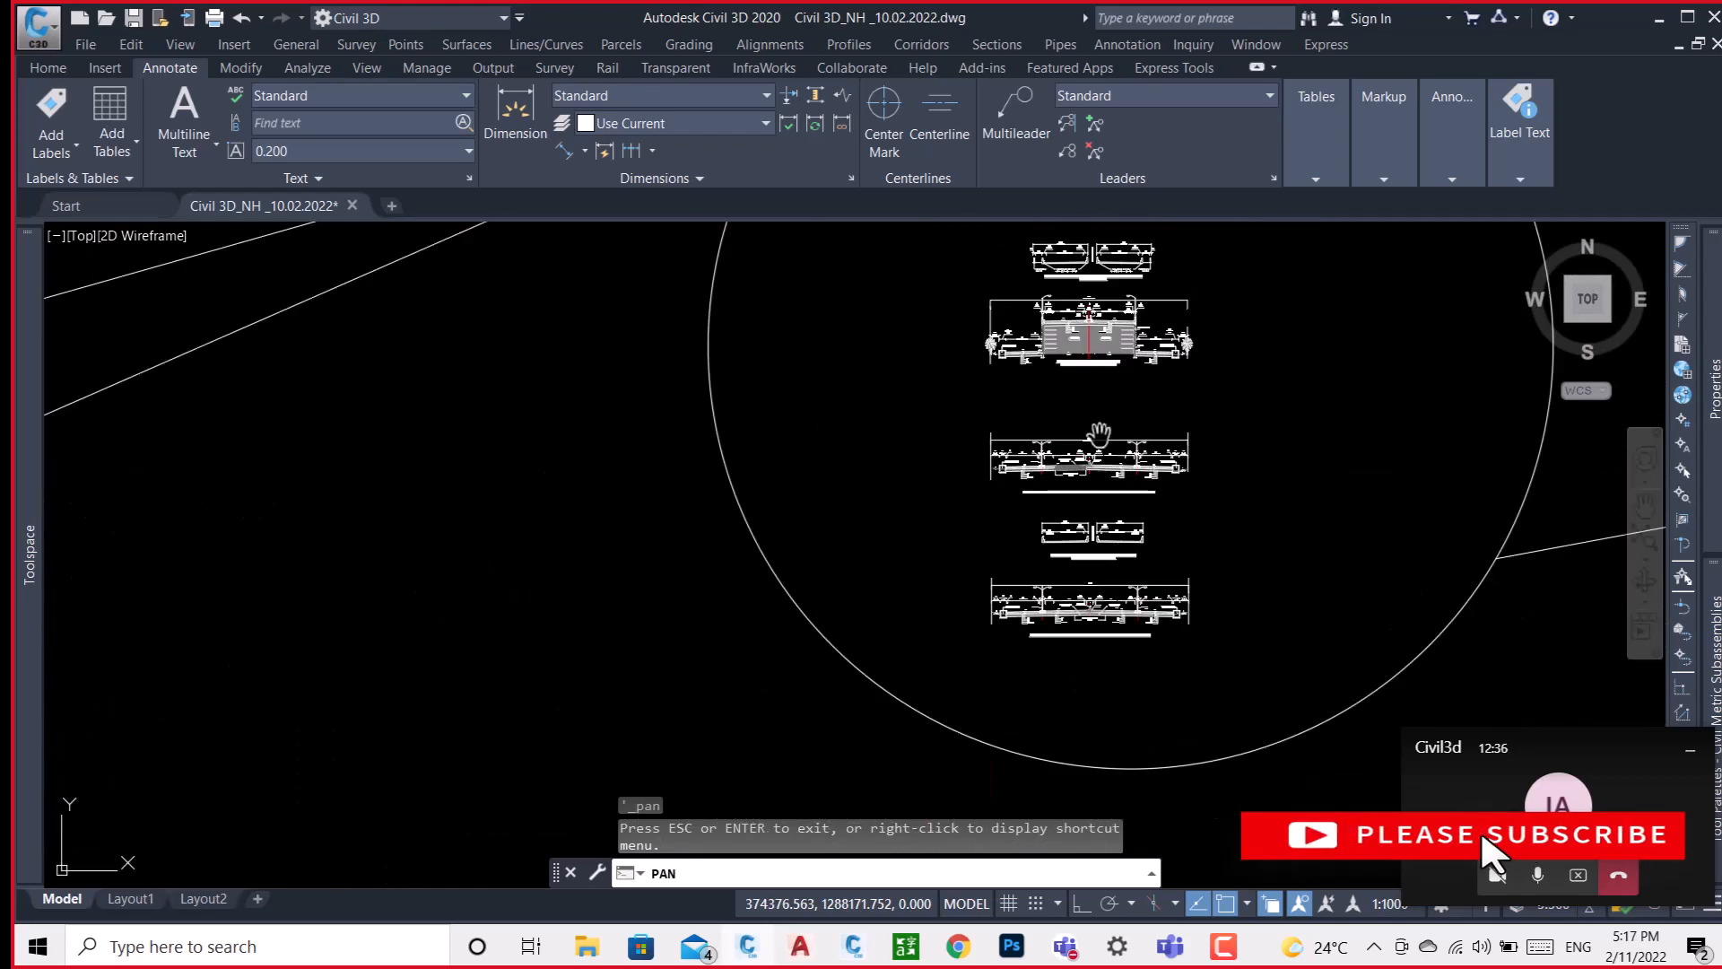
scroll(1083, 462, "up", 4)
scroll(1081, 473, "up", 5)
scroll(1080, 476, "down", 7)
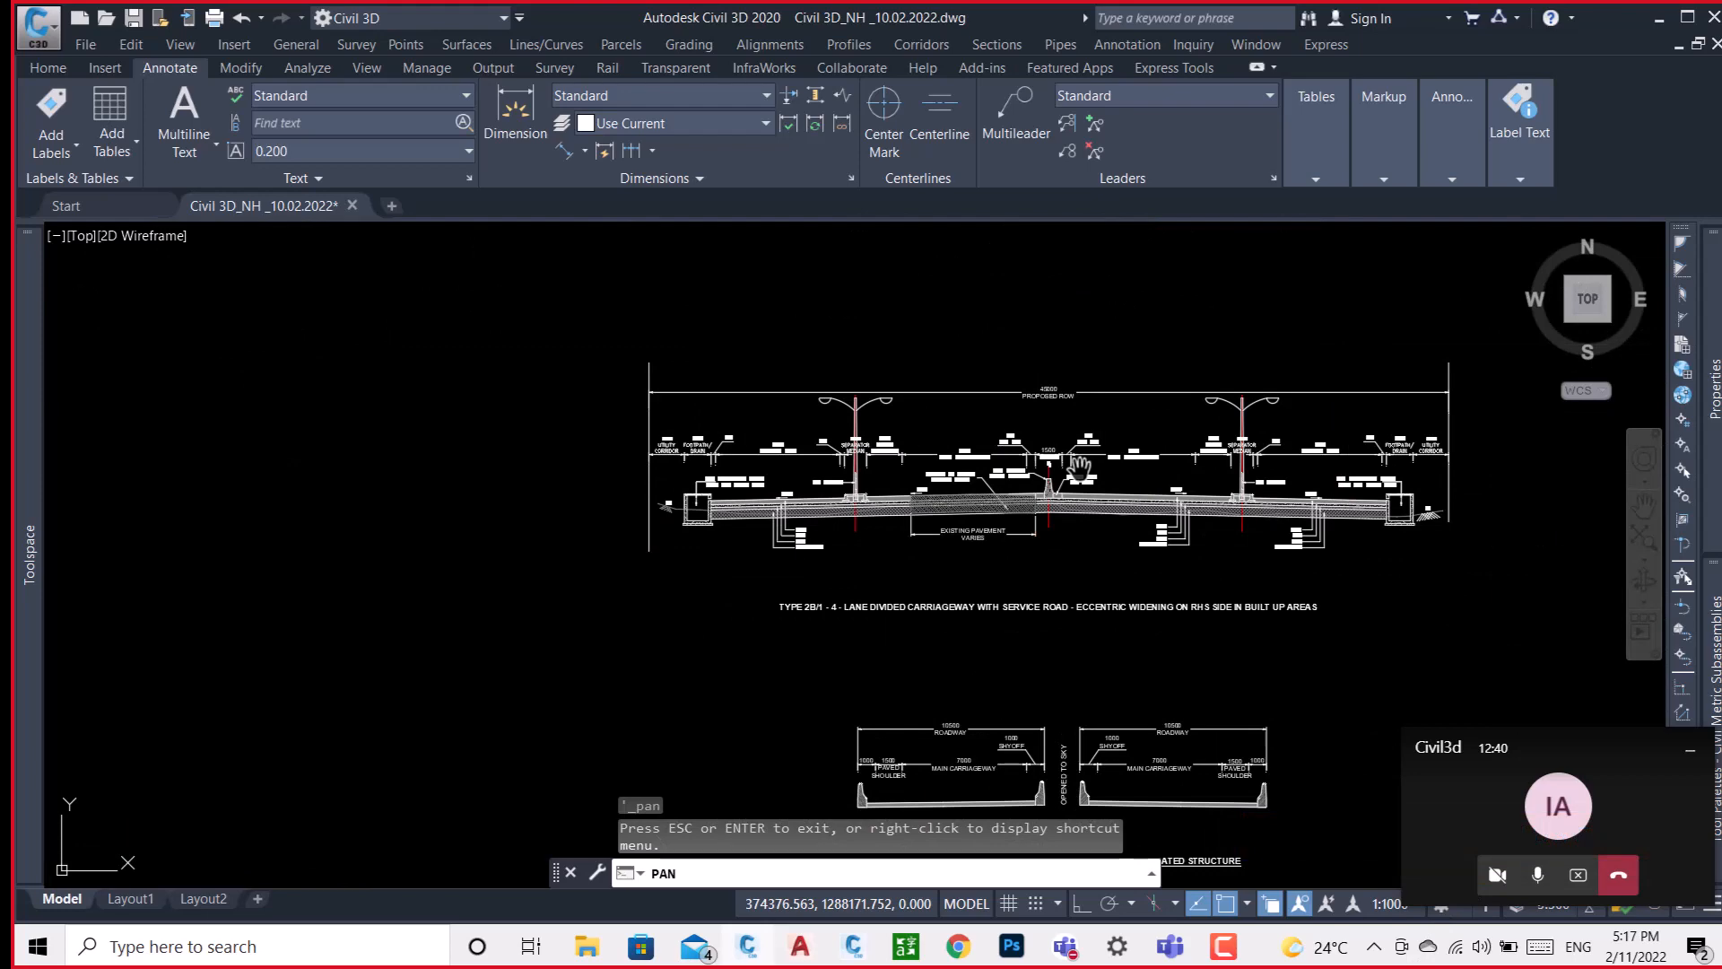
scroll(1066, 450, "up", 5)
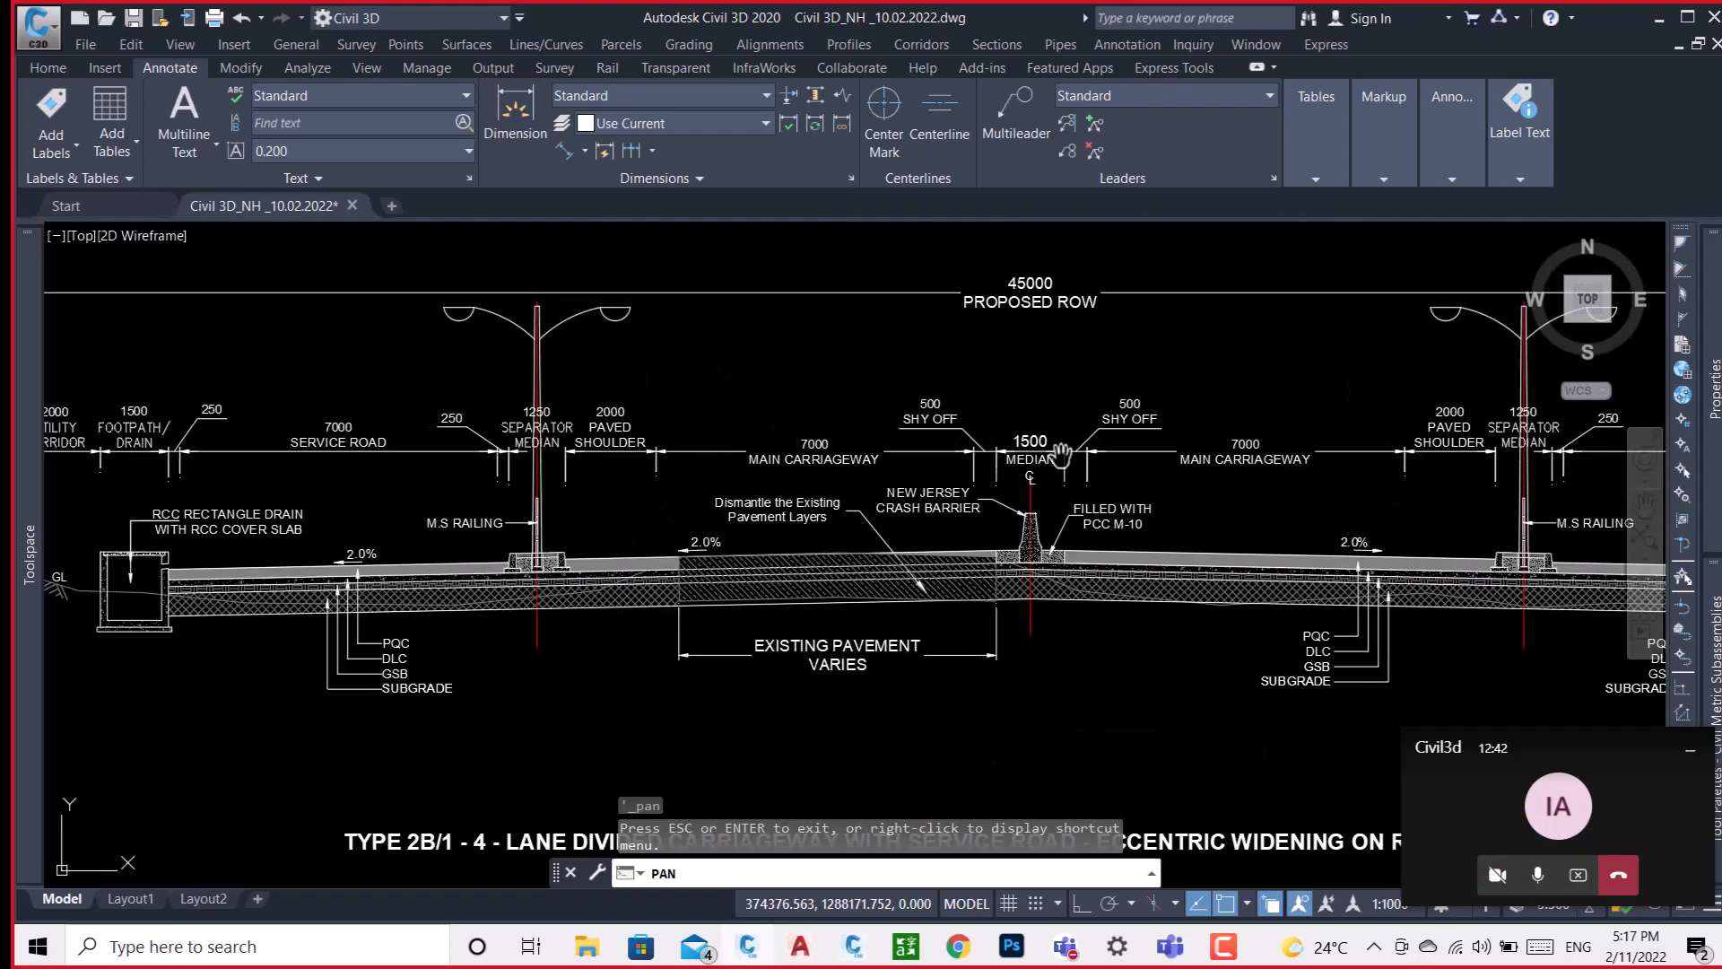
scroll(661, 386, "down", 3)
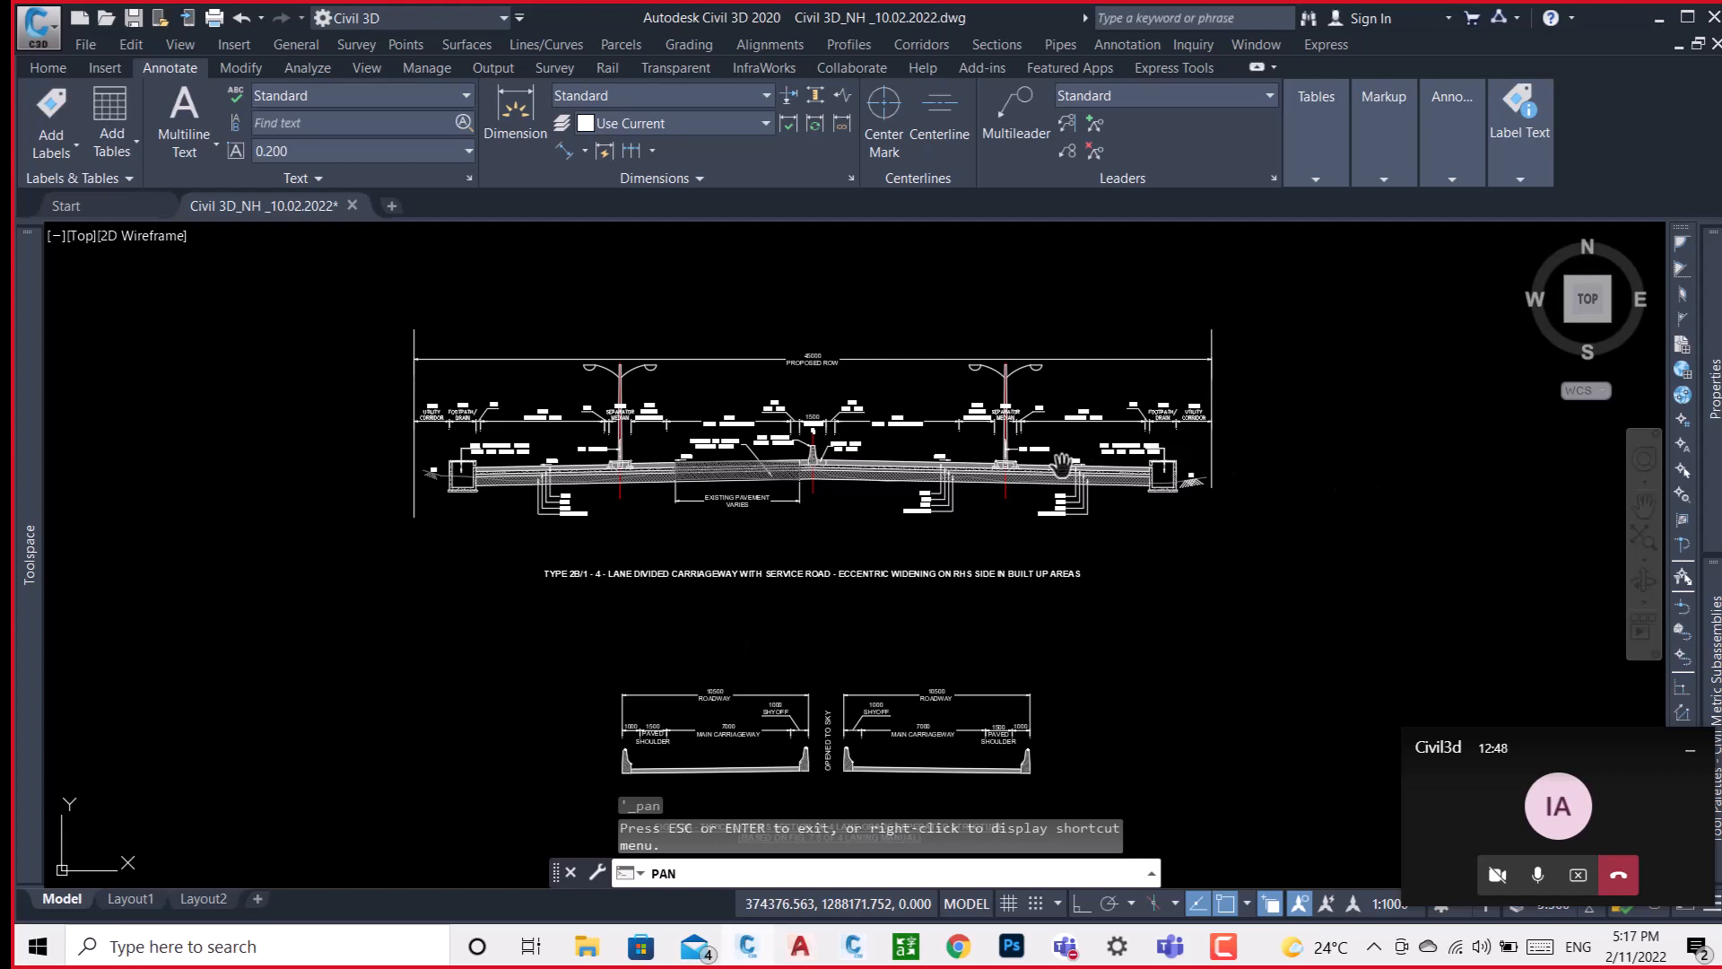
scroll(795, 449, "up", 5)
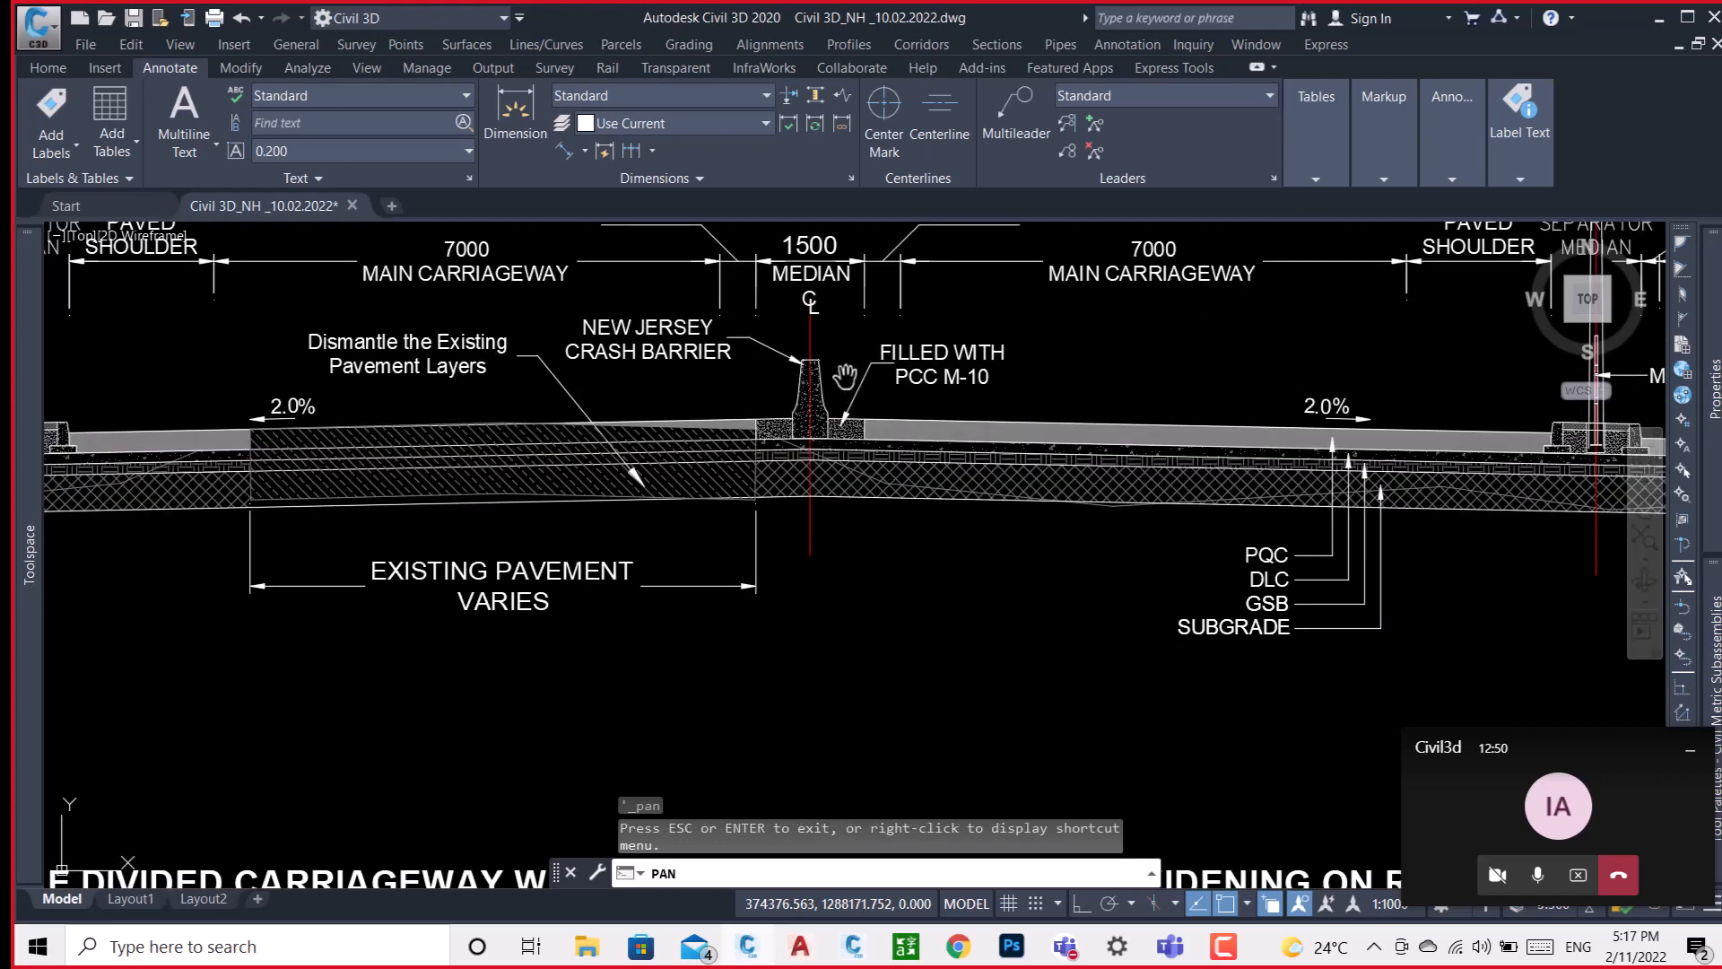
scroll(795, 446, "down", 4)
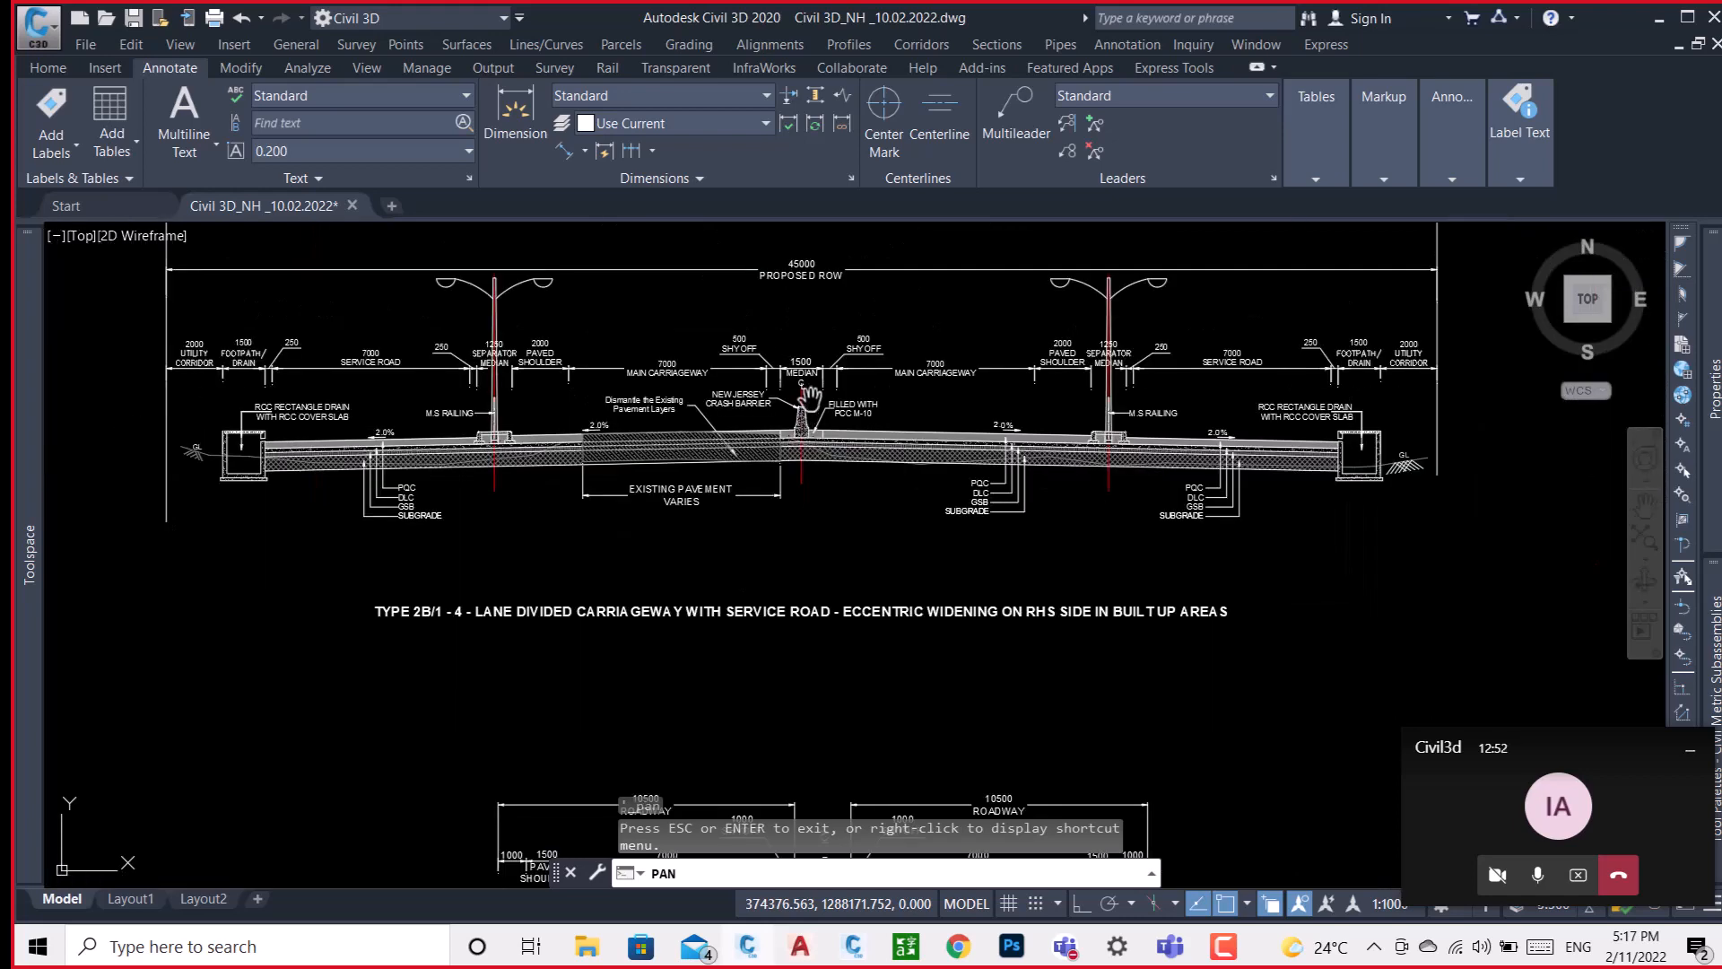
scroll(797, 367, "up", 4)
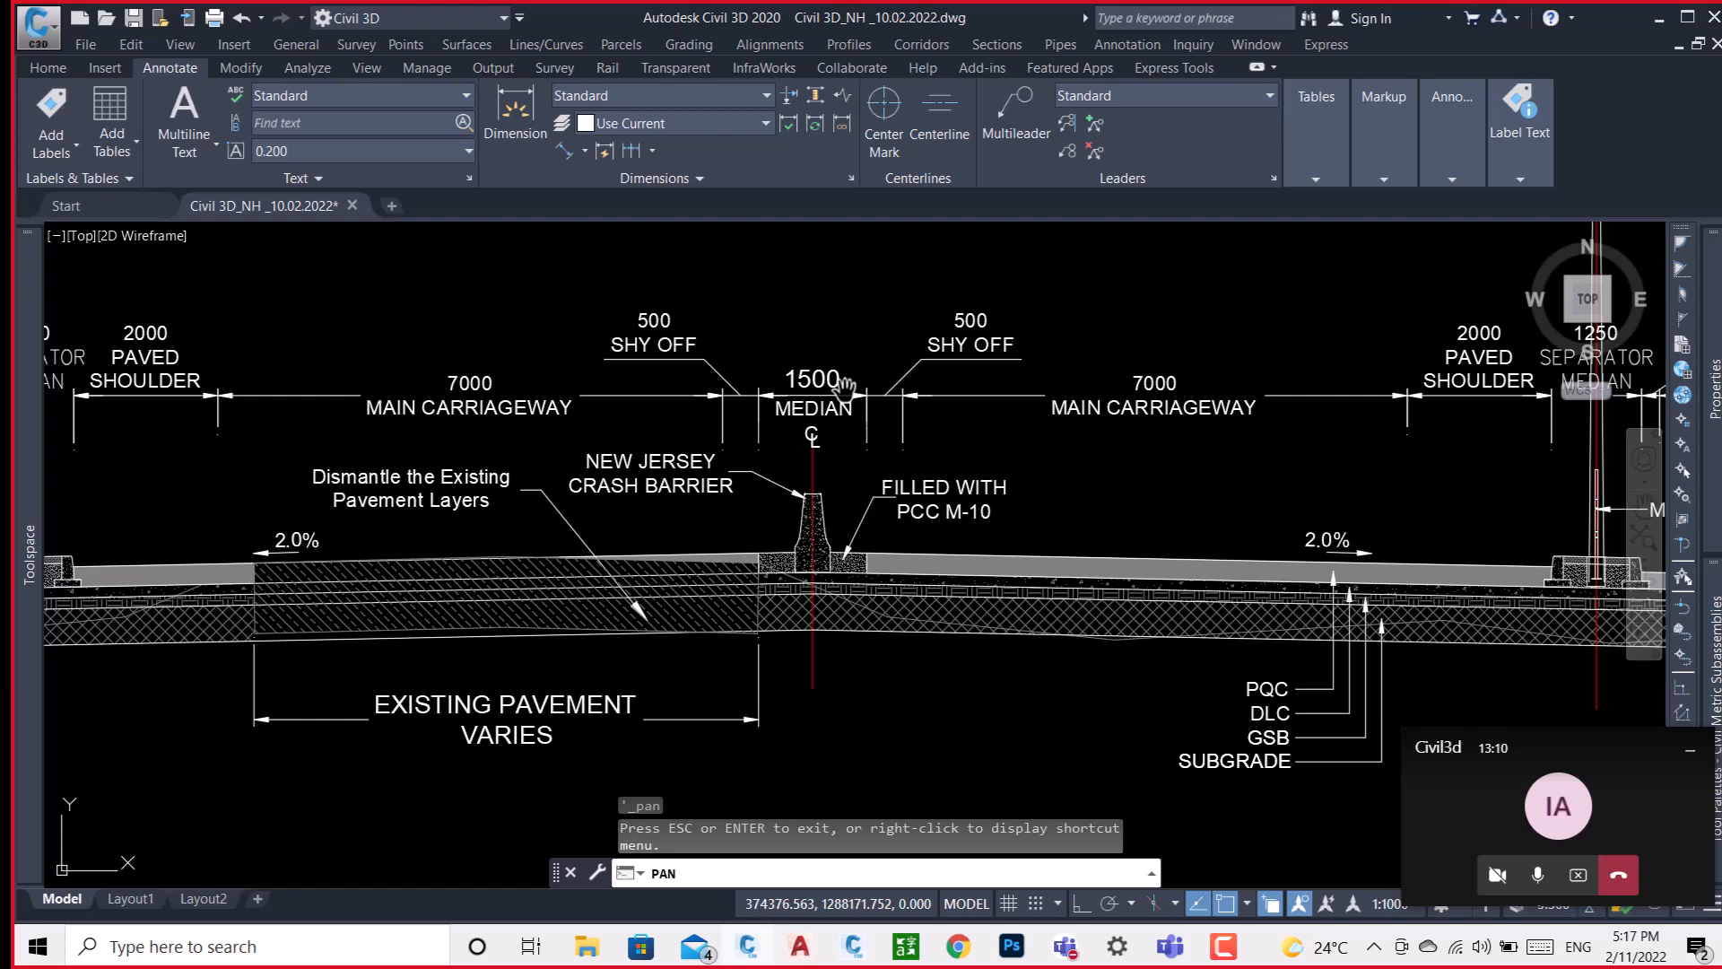
scroll(882, 377, "down", 10)
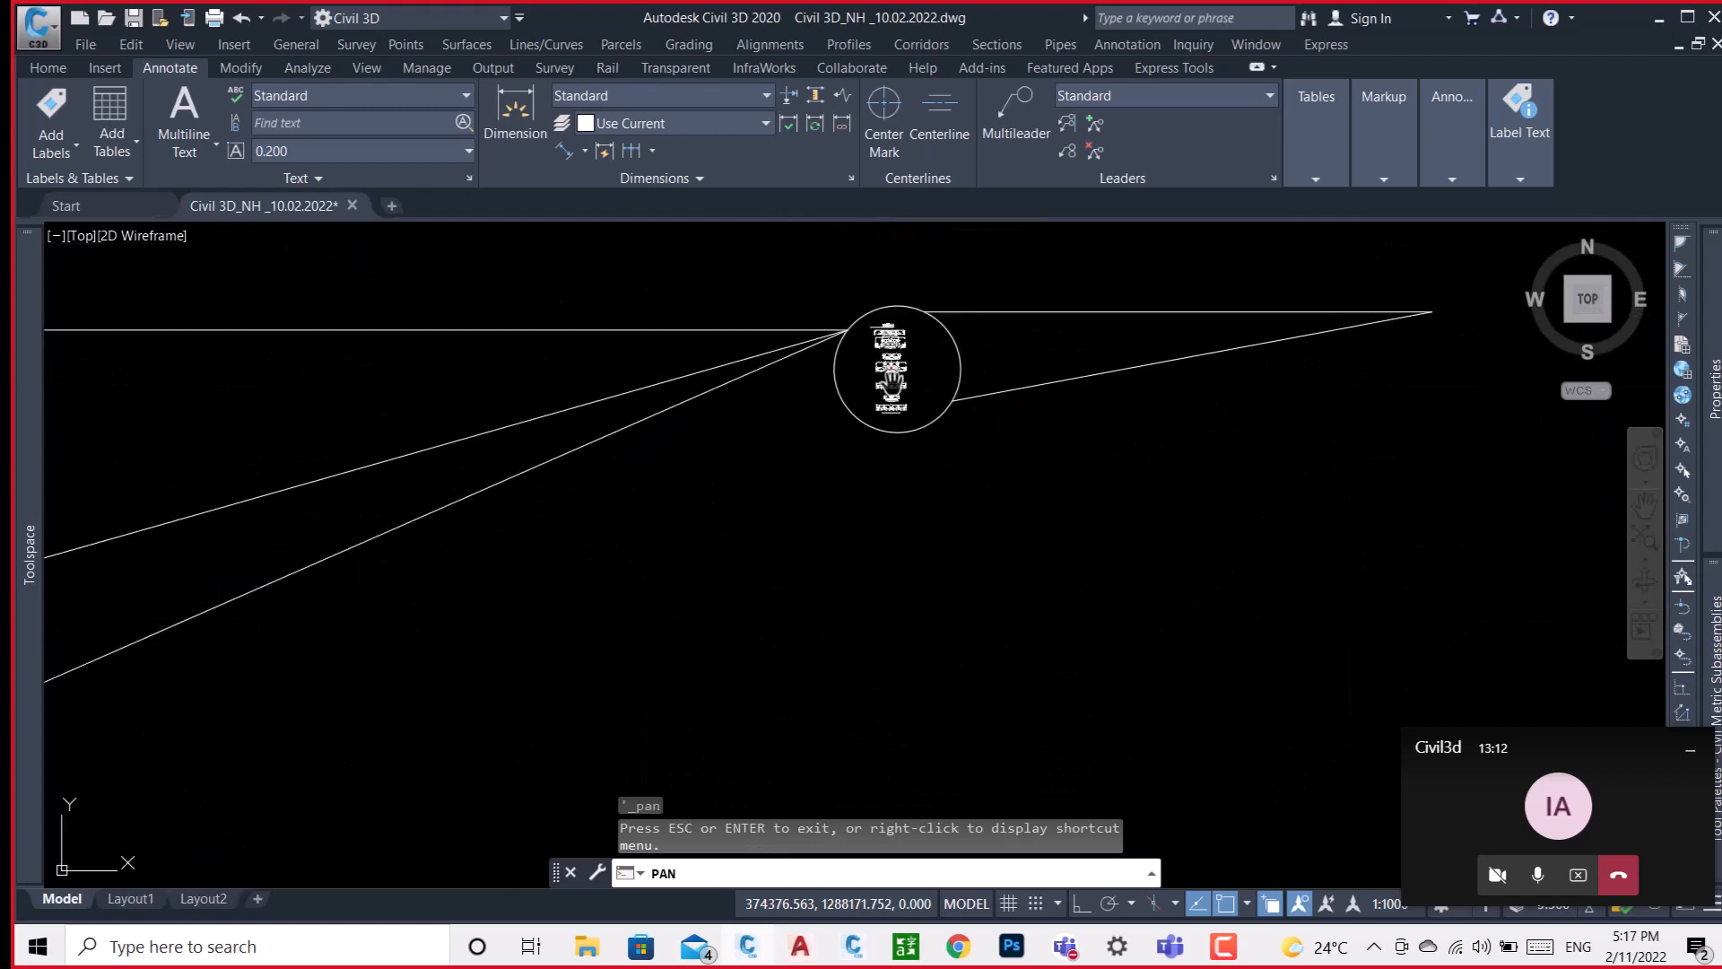
Leave the cross sections and examine the road plan with its chainage labels and lane lines, down to the stretch near chainage 67+500.
scroll(891, 383, "down", 6)
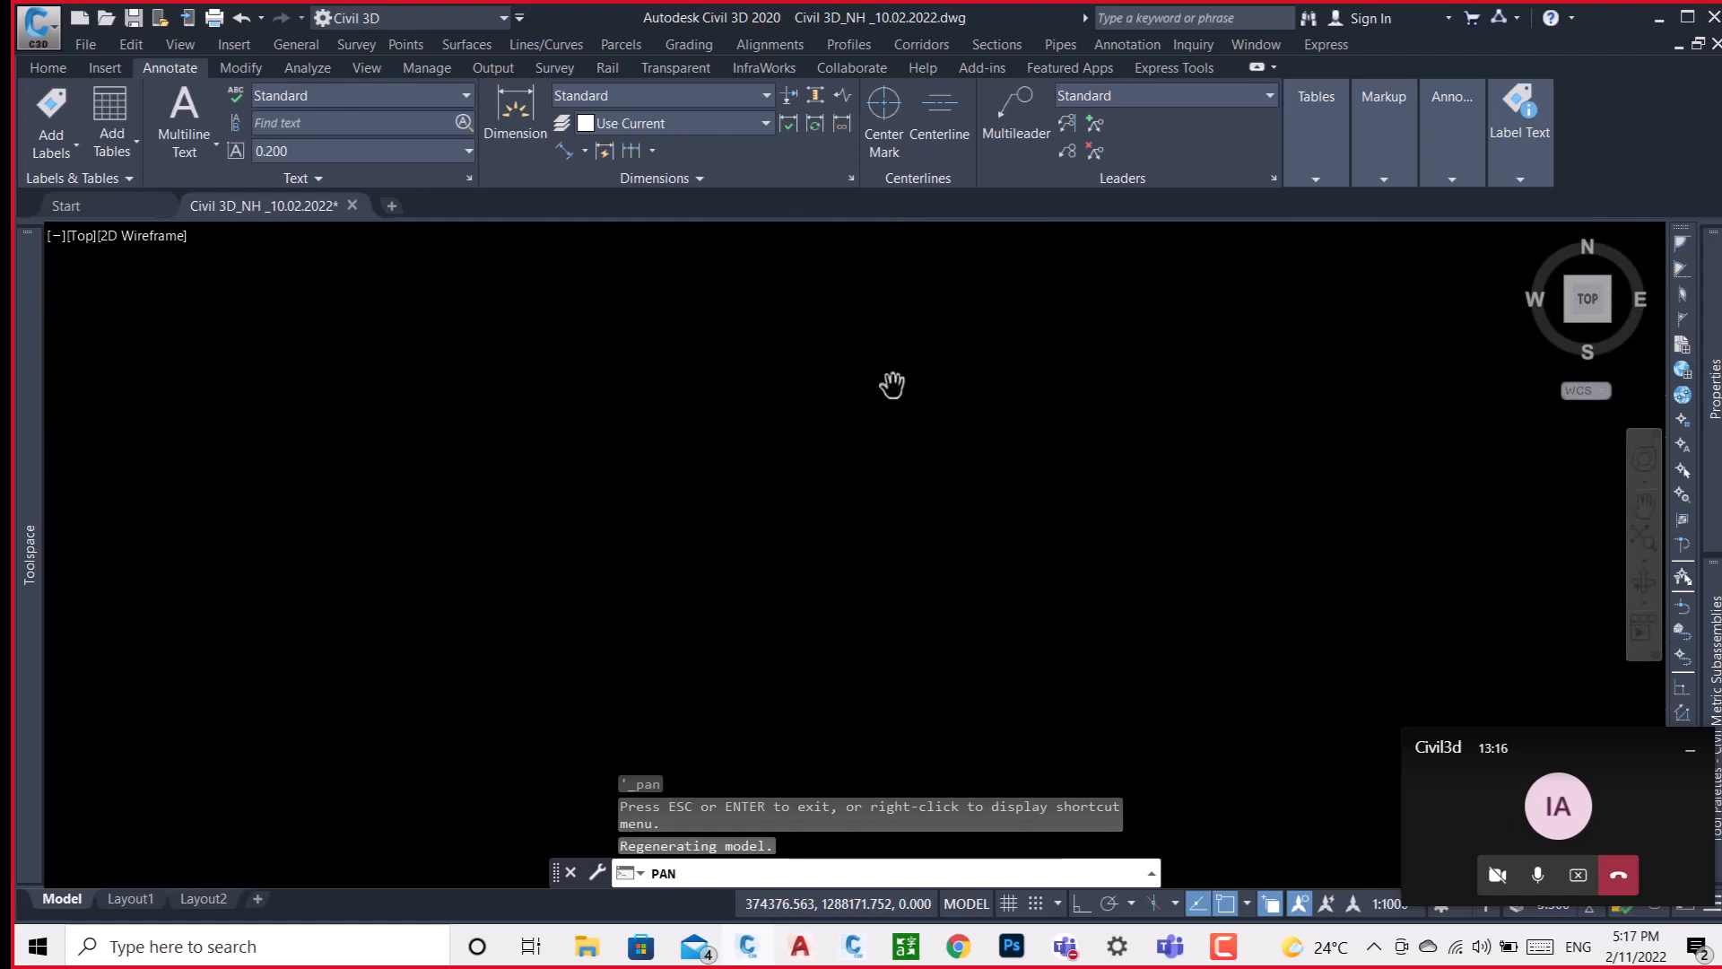
left_click_drag(892, 384, 156, 502)
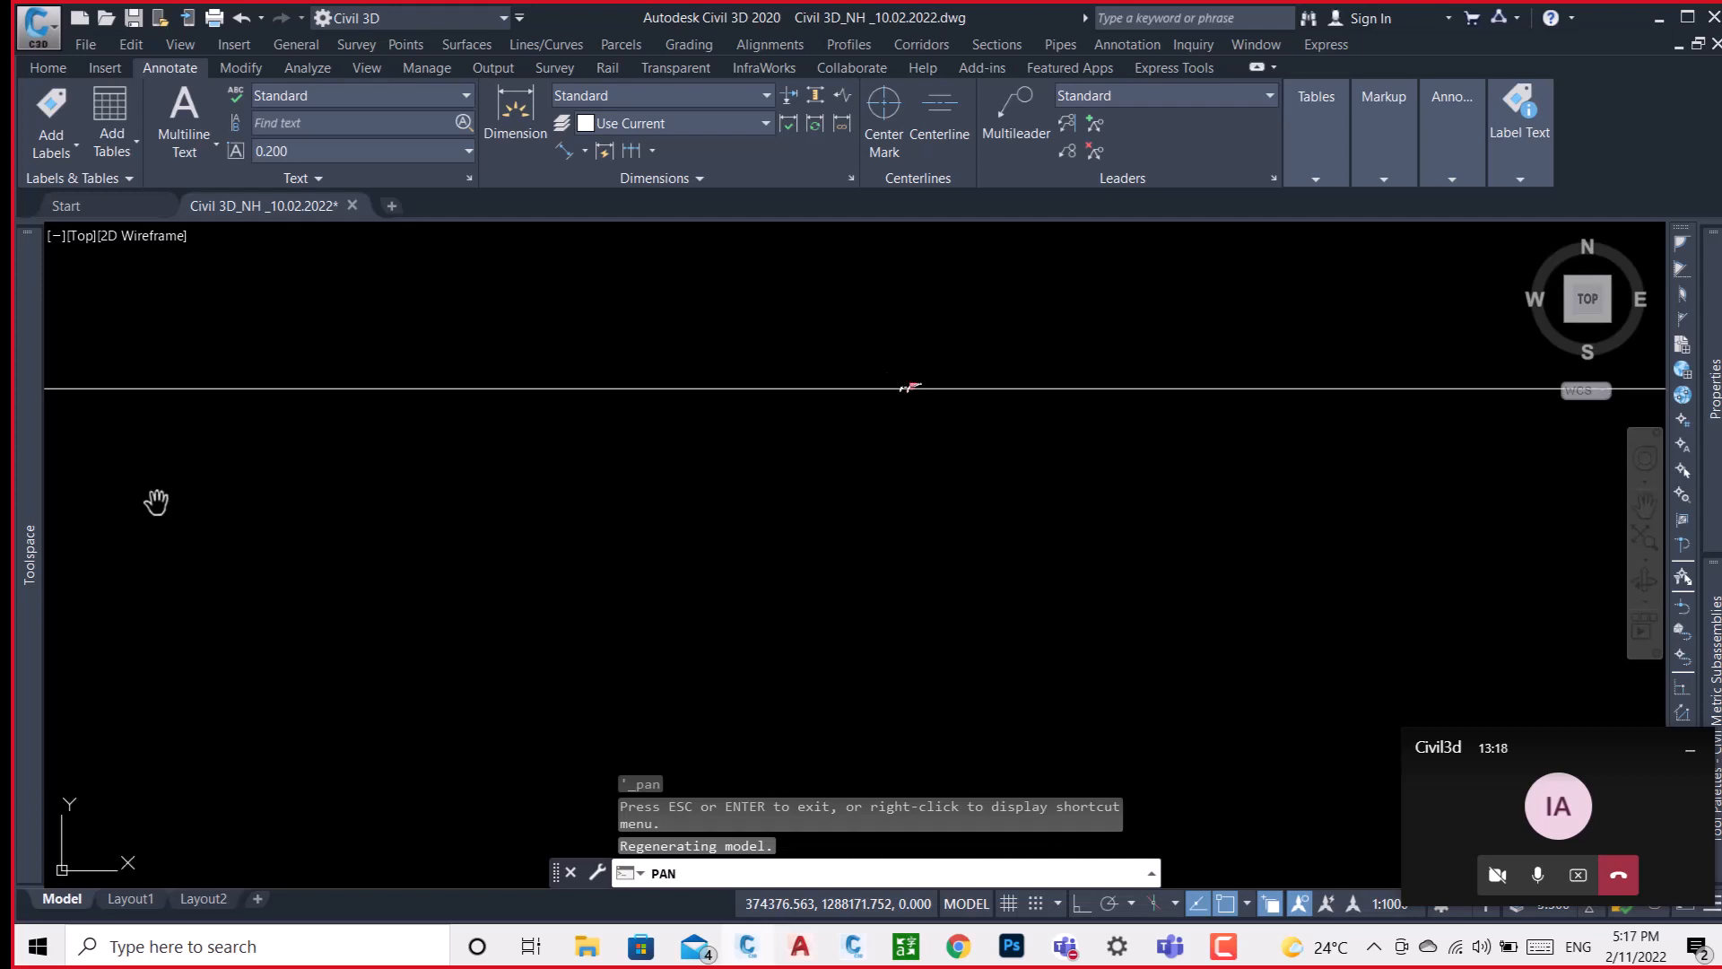
left_click_drag(413, 464, 566, 435)
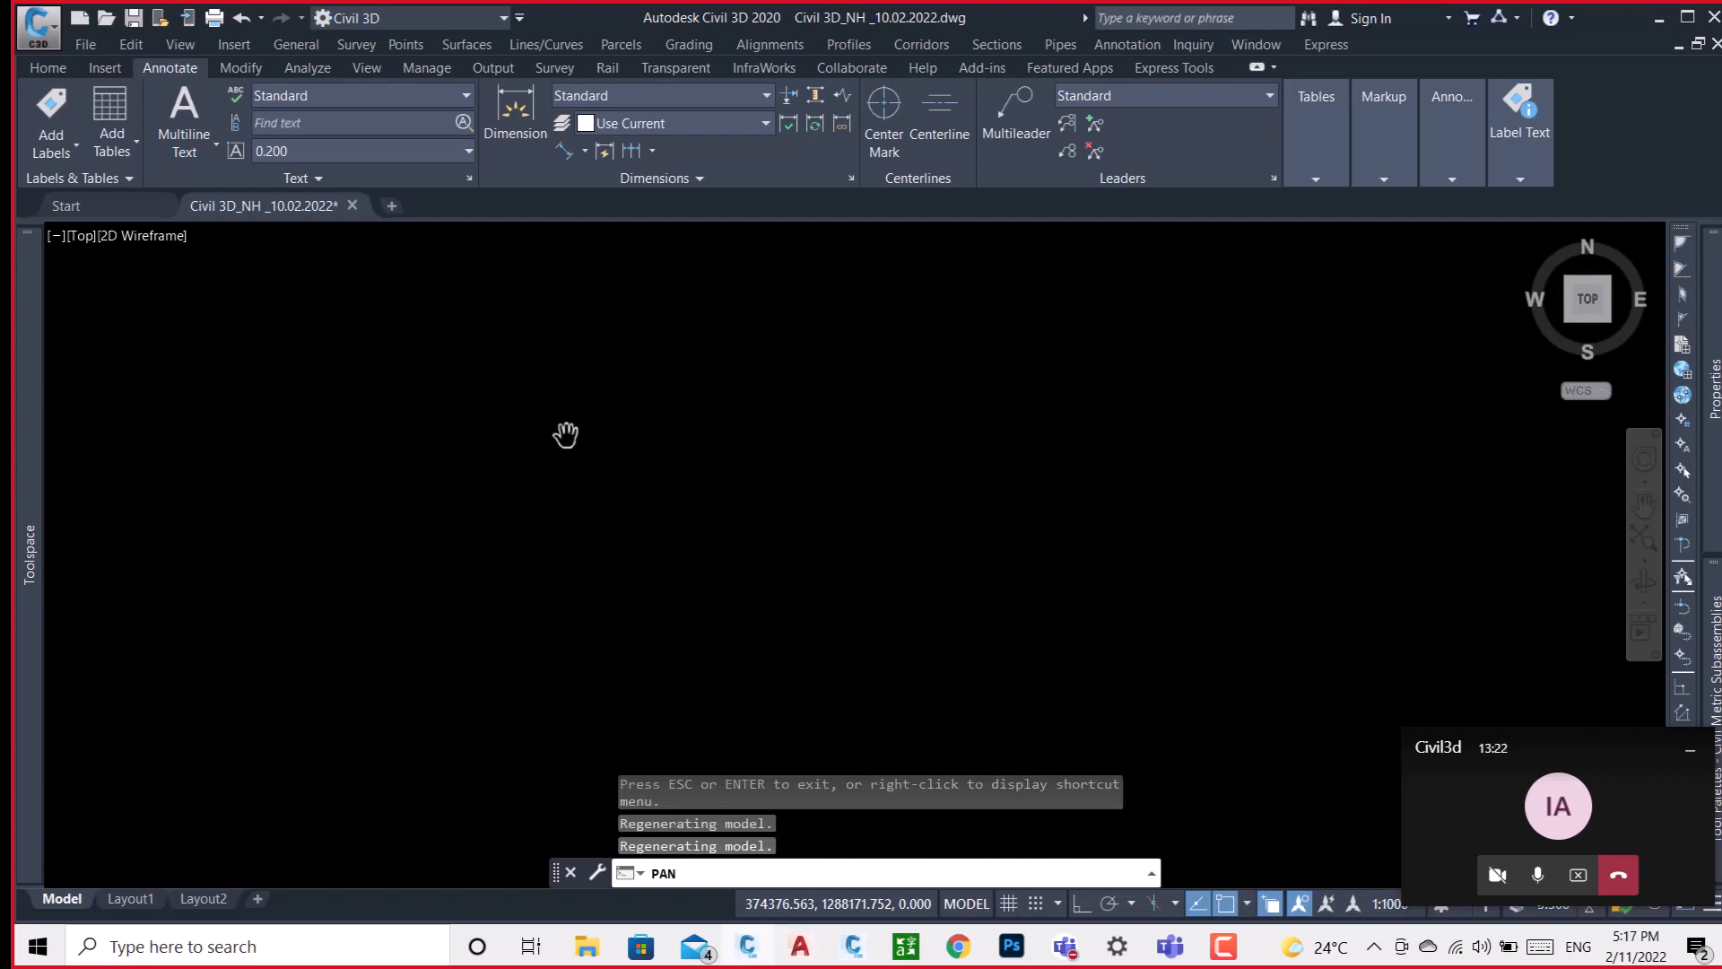
right_click(739, 417)
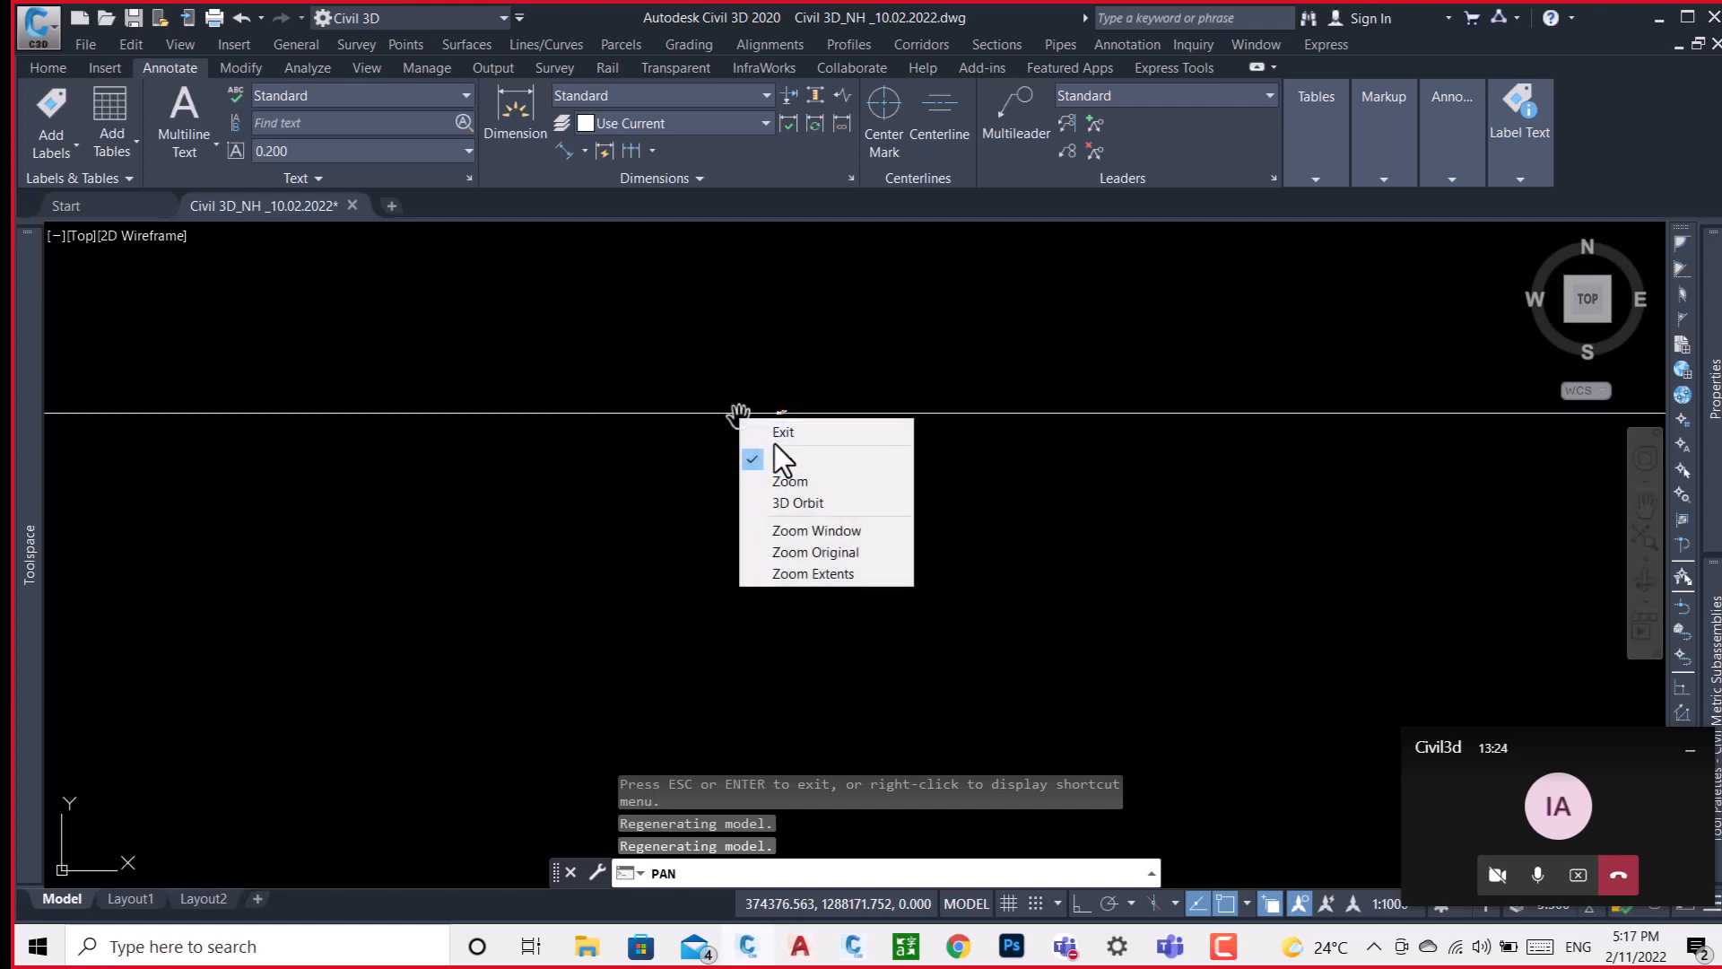
left_click(783, 431)
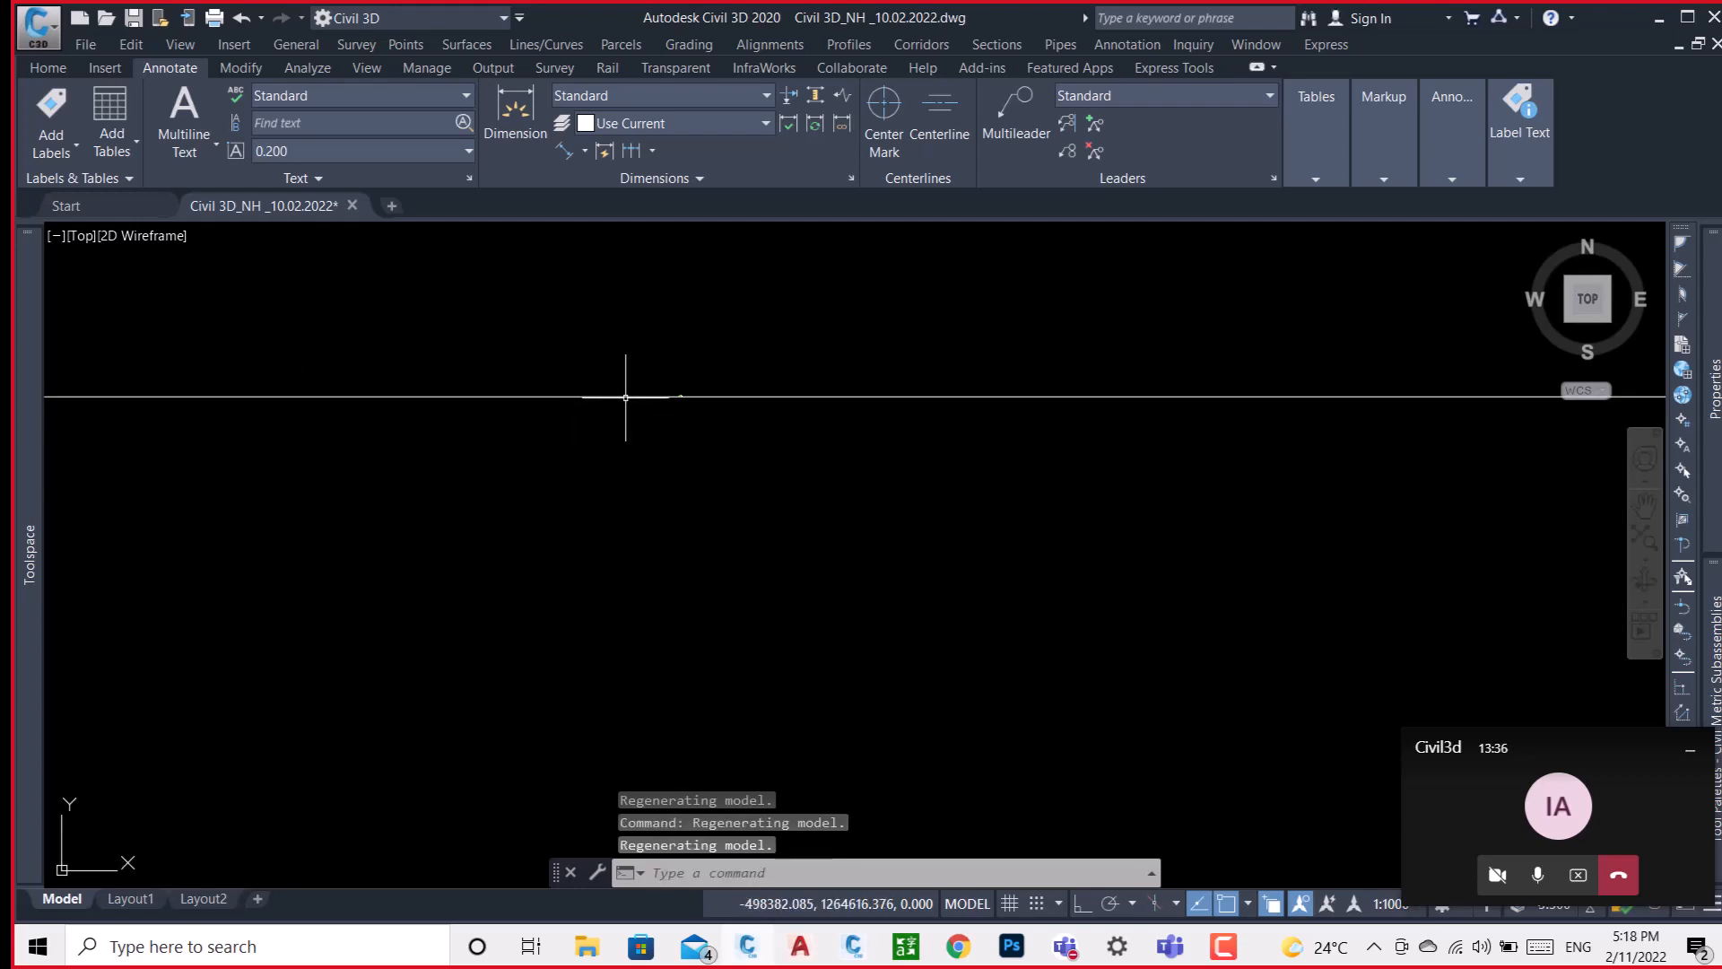
scroll(686, 392, "up", 5)
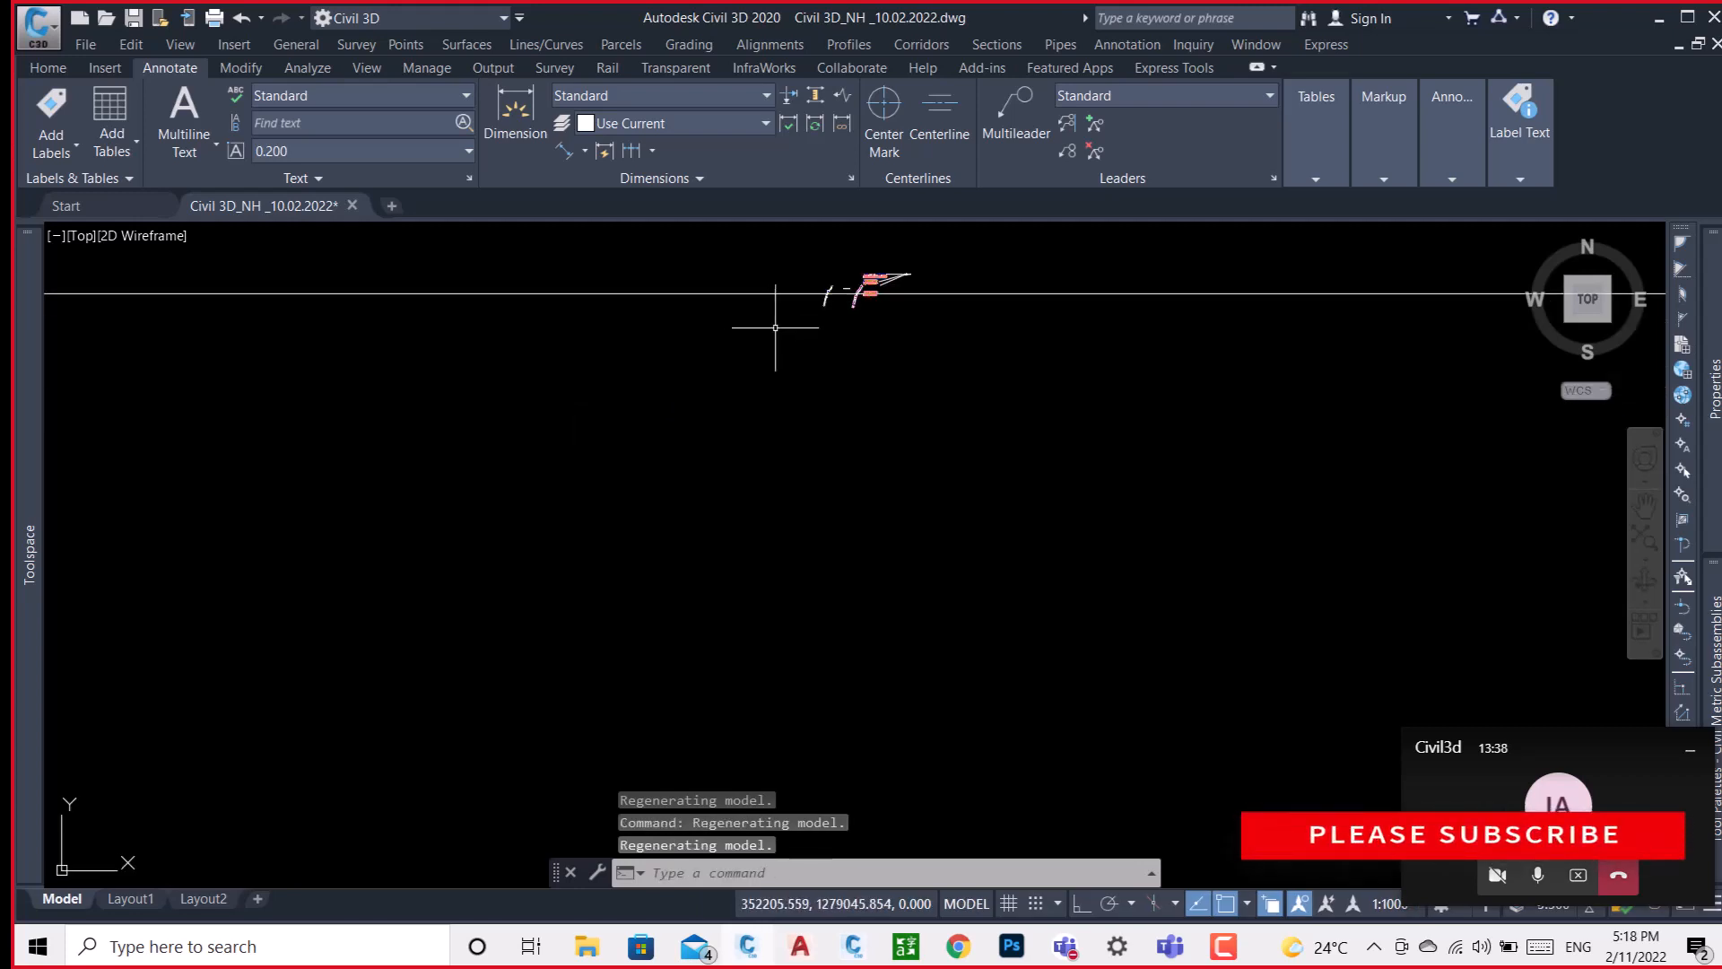
scroll(827, 287, "up", 6)
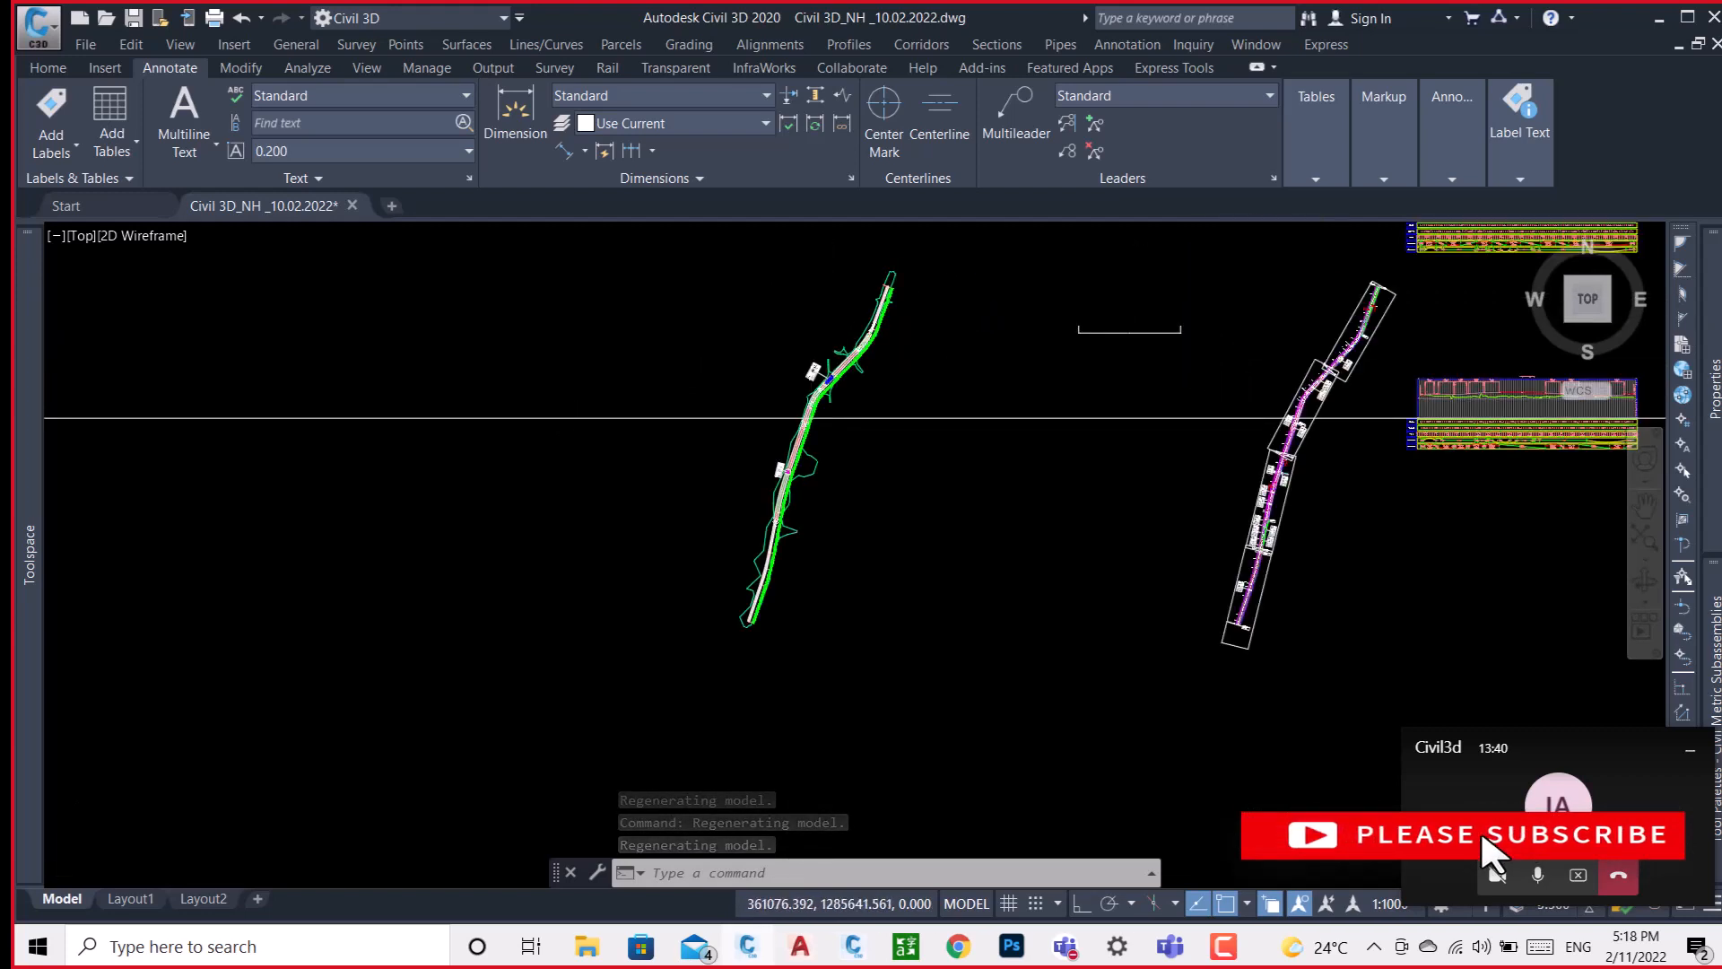
scroll(817, 399, "up", 6)
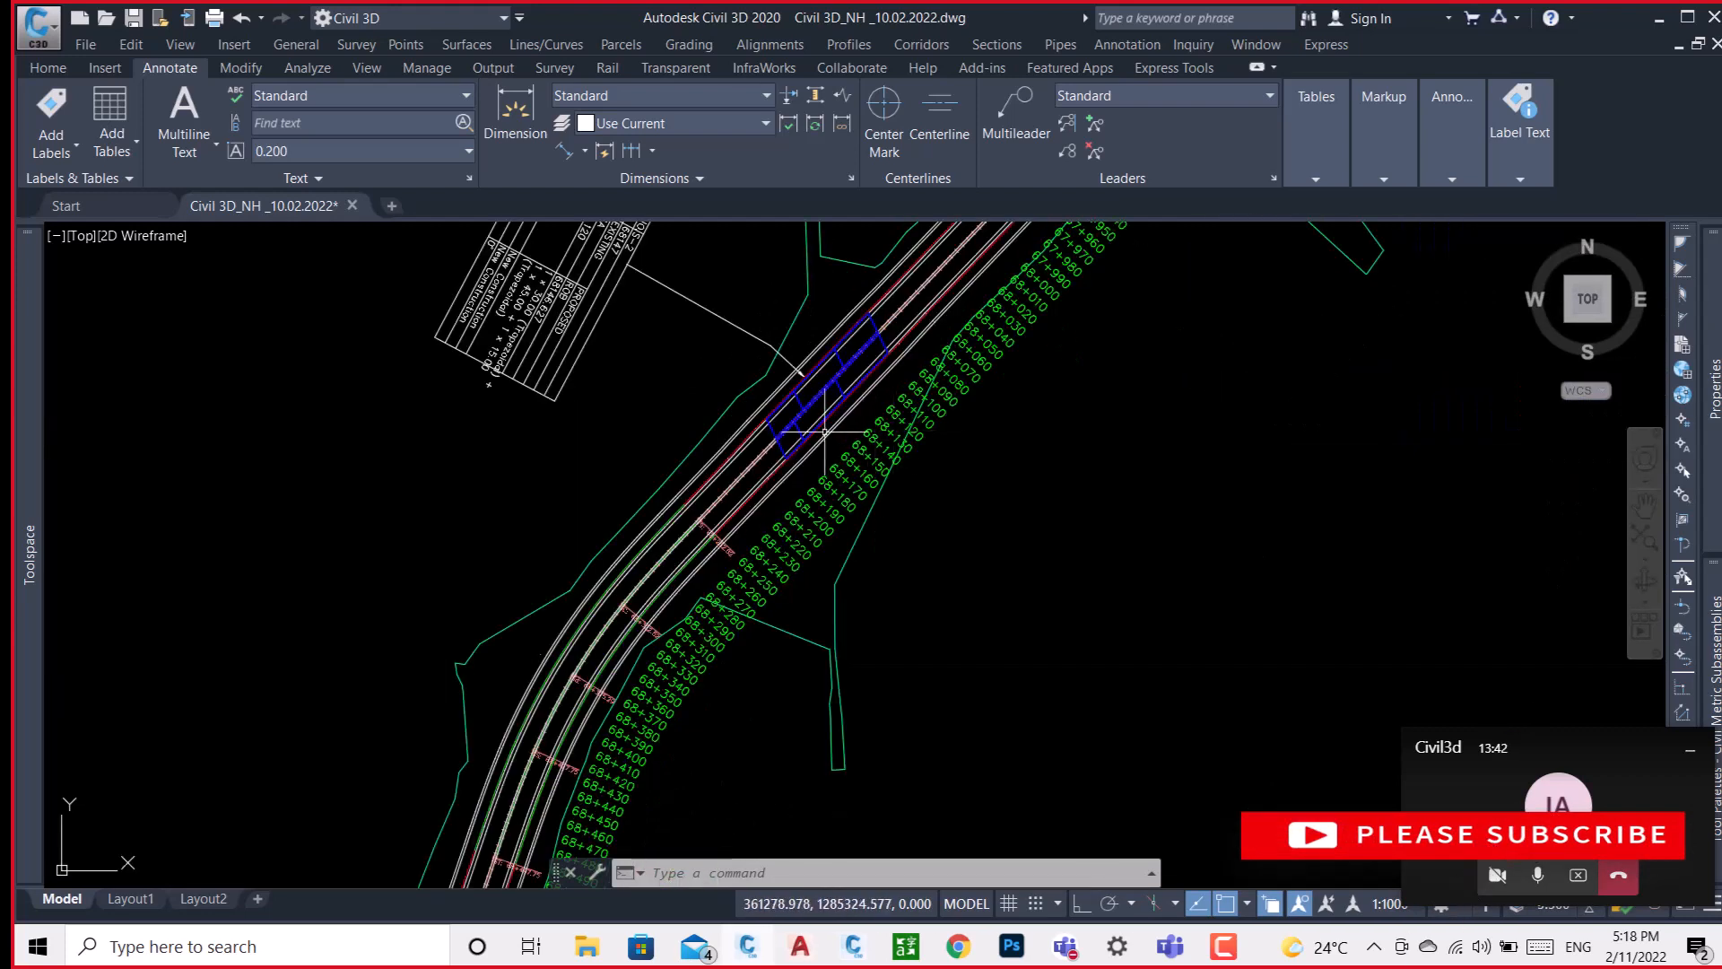
scroll(584, 484, "down", 8)
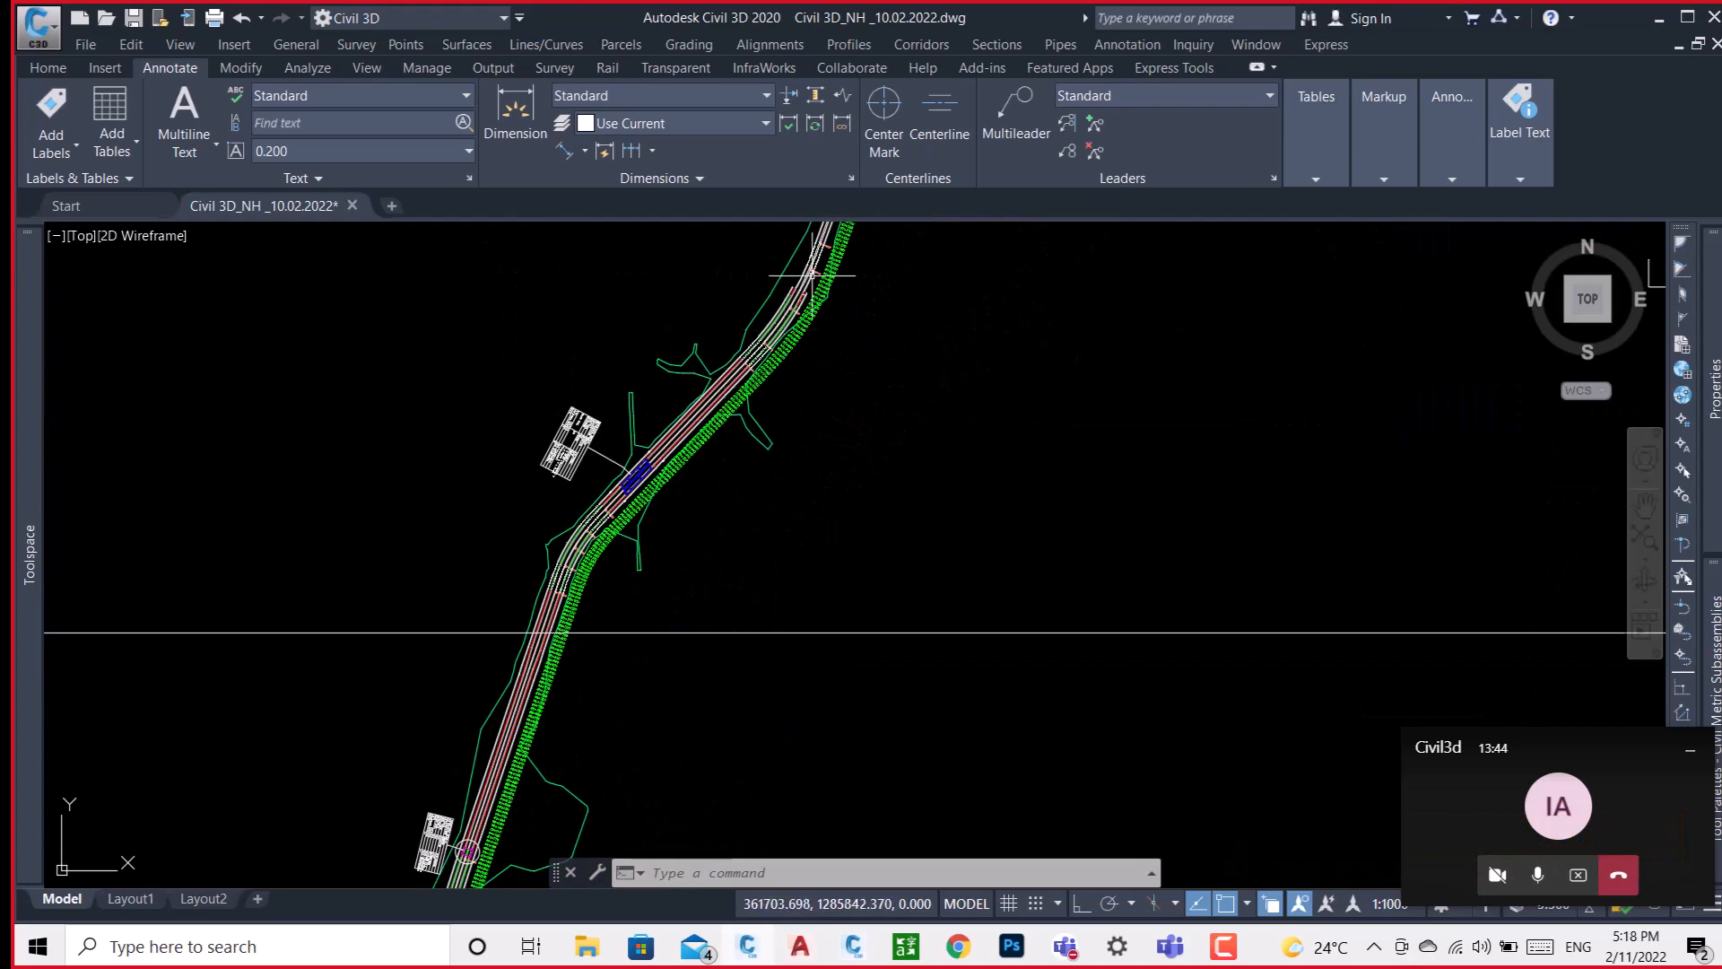
scroll(801, 289, "up", 8)
scroll(790, 309, "up", 7)
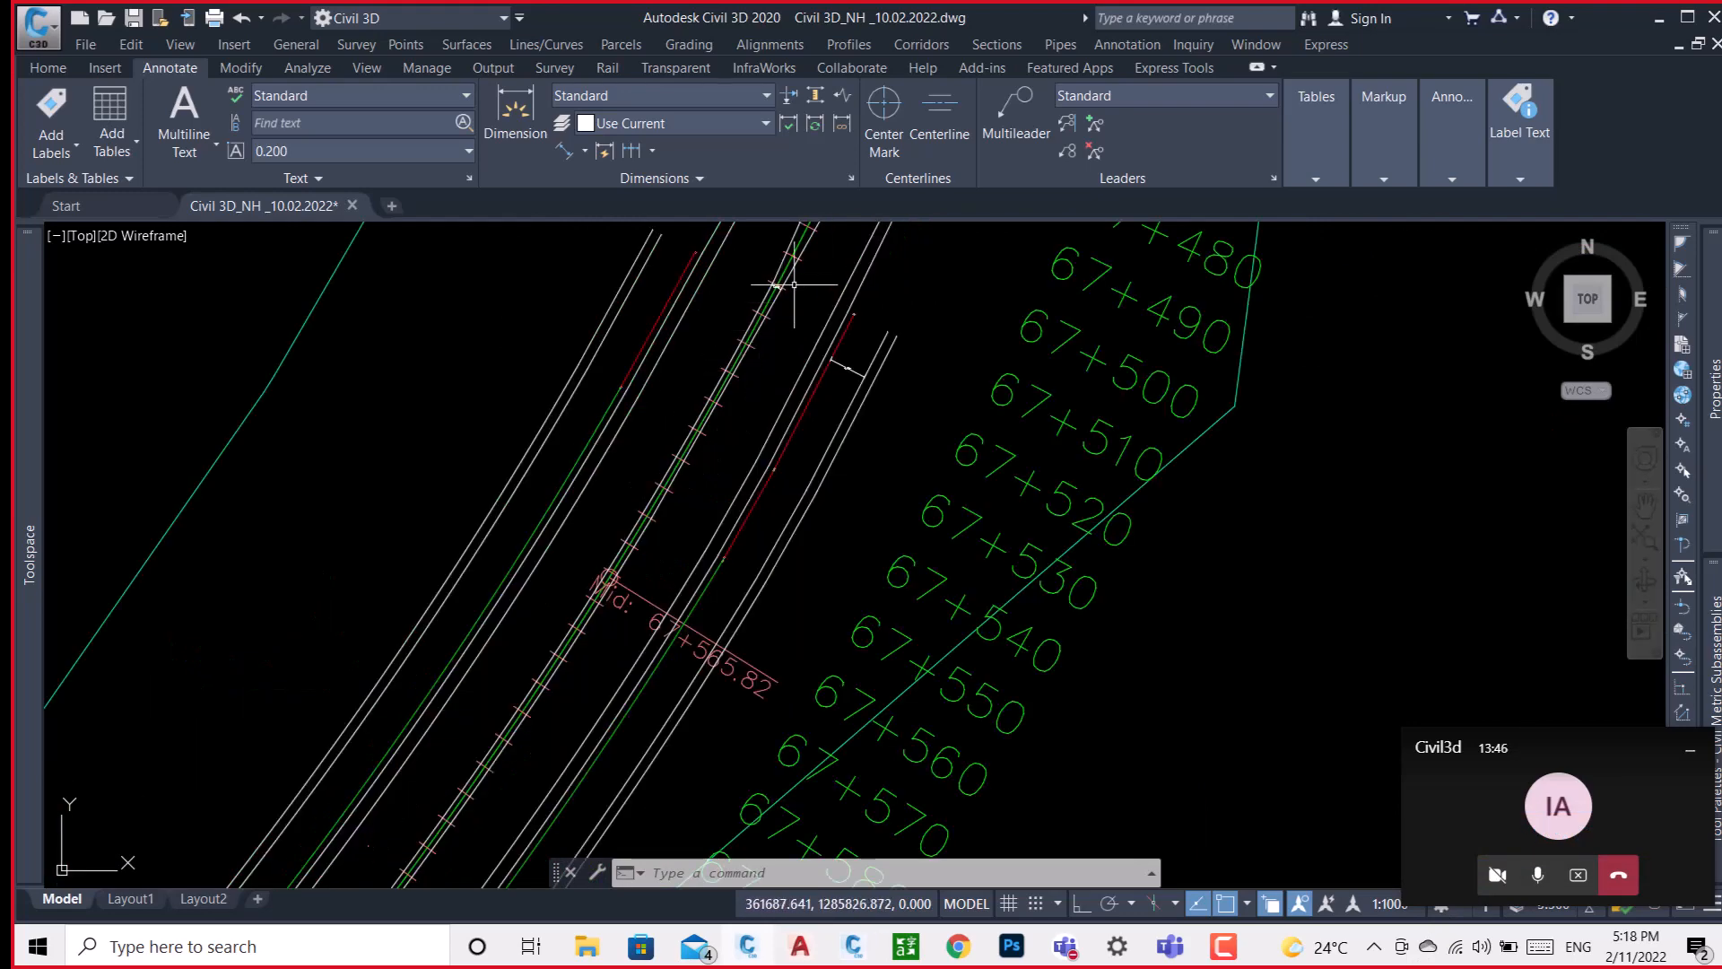
Examine the dimensions across the median and the outer lane lines, and the chainage labels, on the plan stretch near chainage 67+500.
scroll(799, 300, "up", 2)
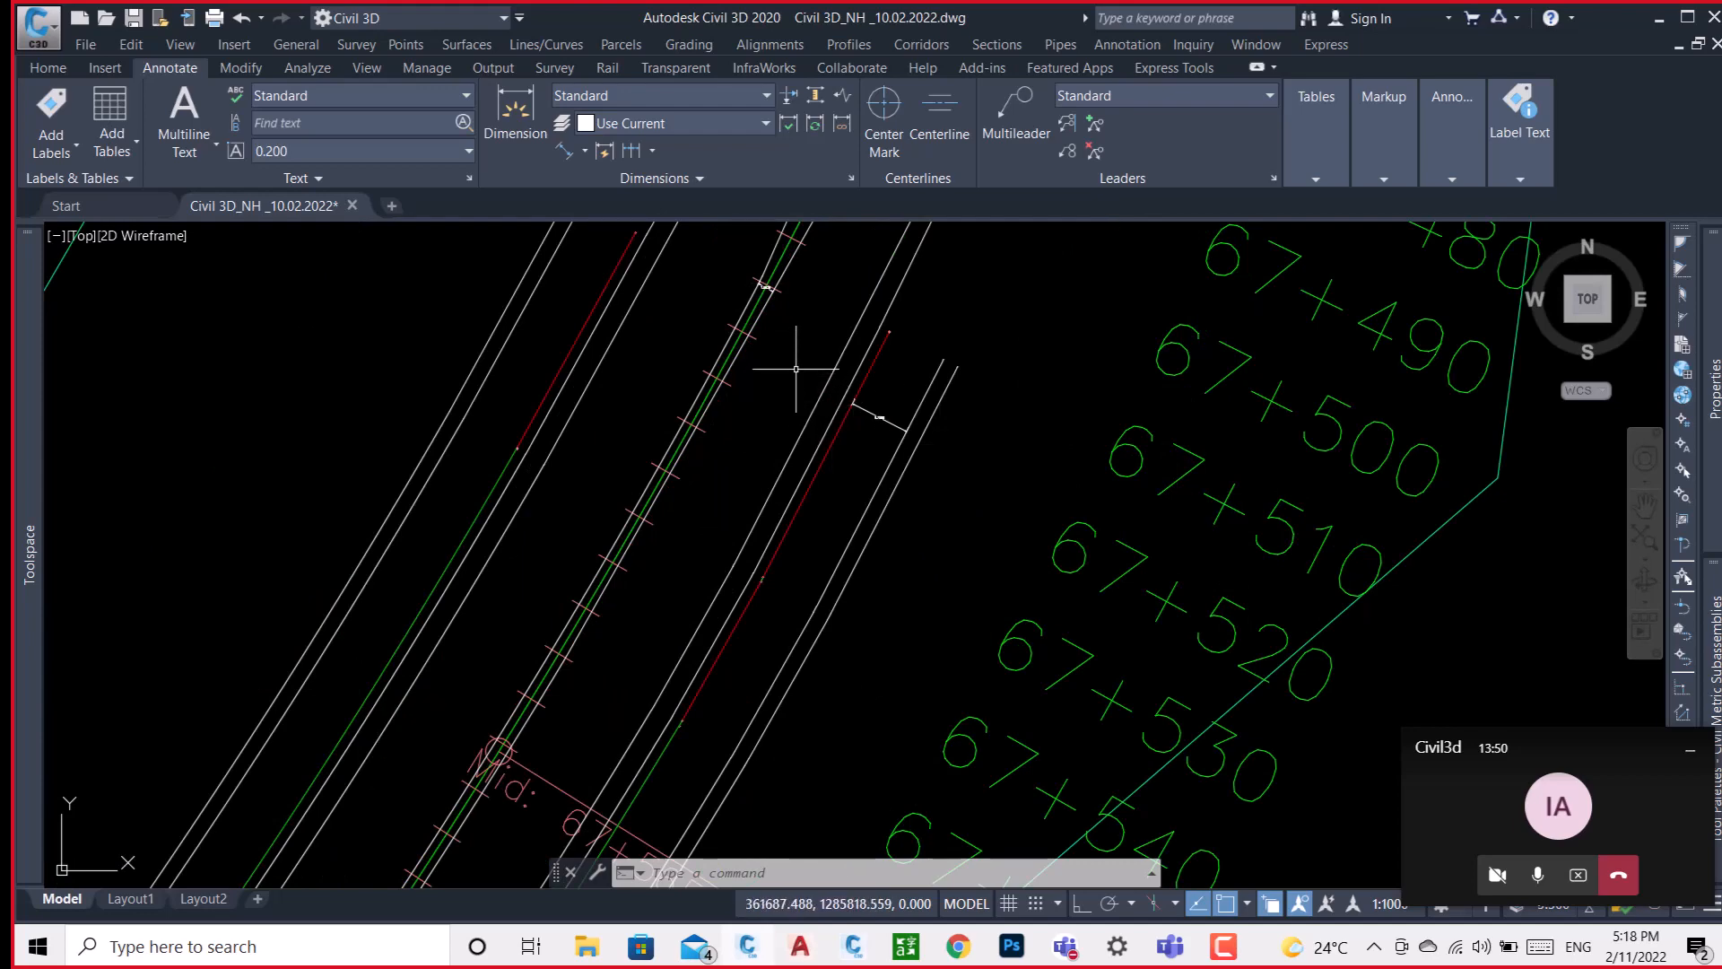
left_click(1158, 451)
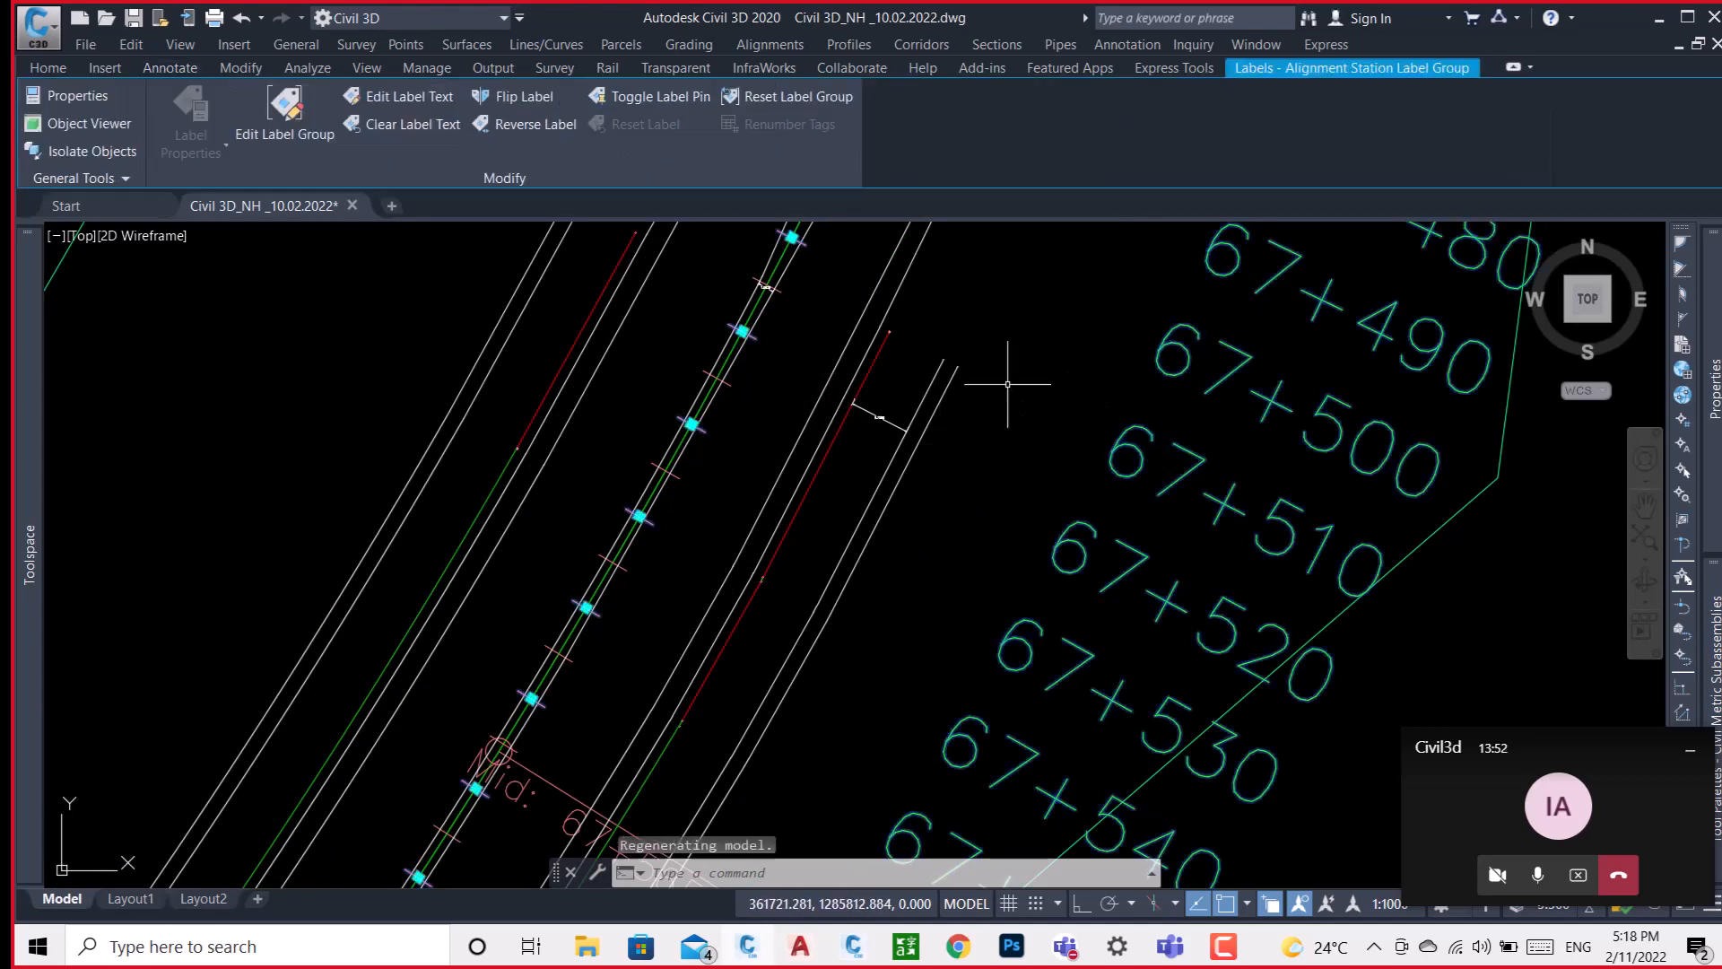
middle_click_drag(991, 396, 992, 480)
scroll(772, 432, "up", 5)
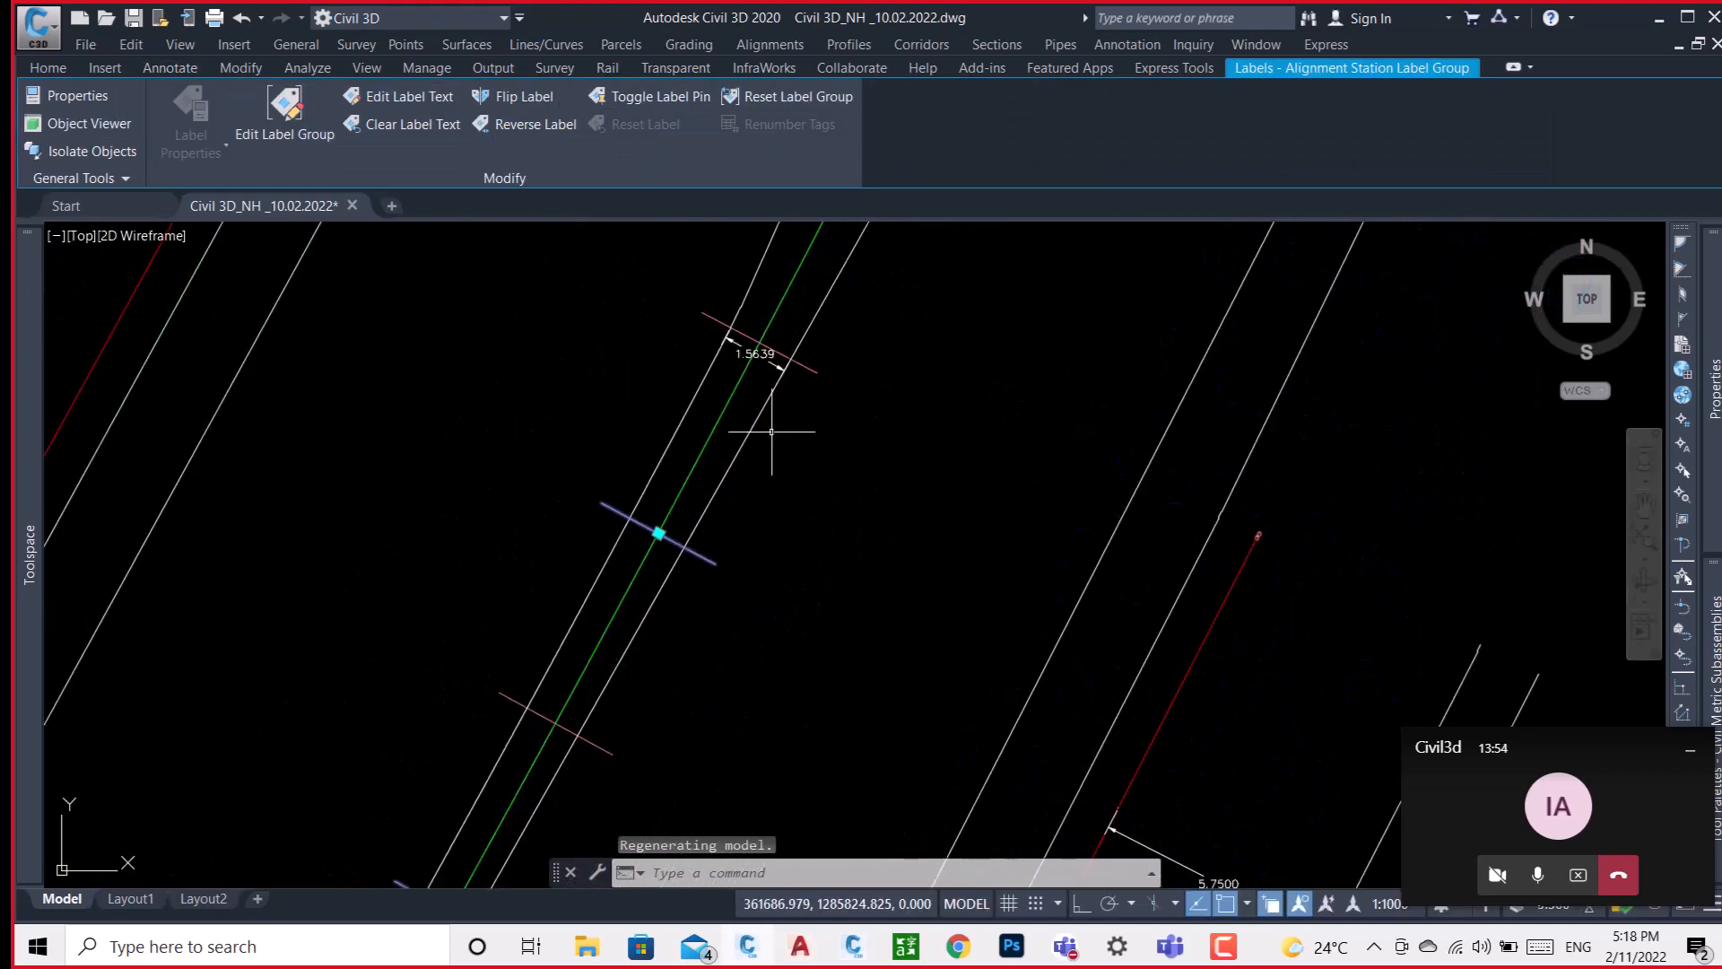
scroll(770, 404, "down", 4)
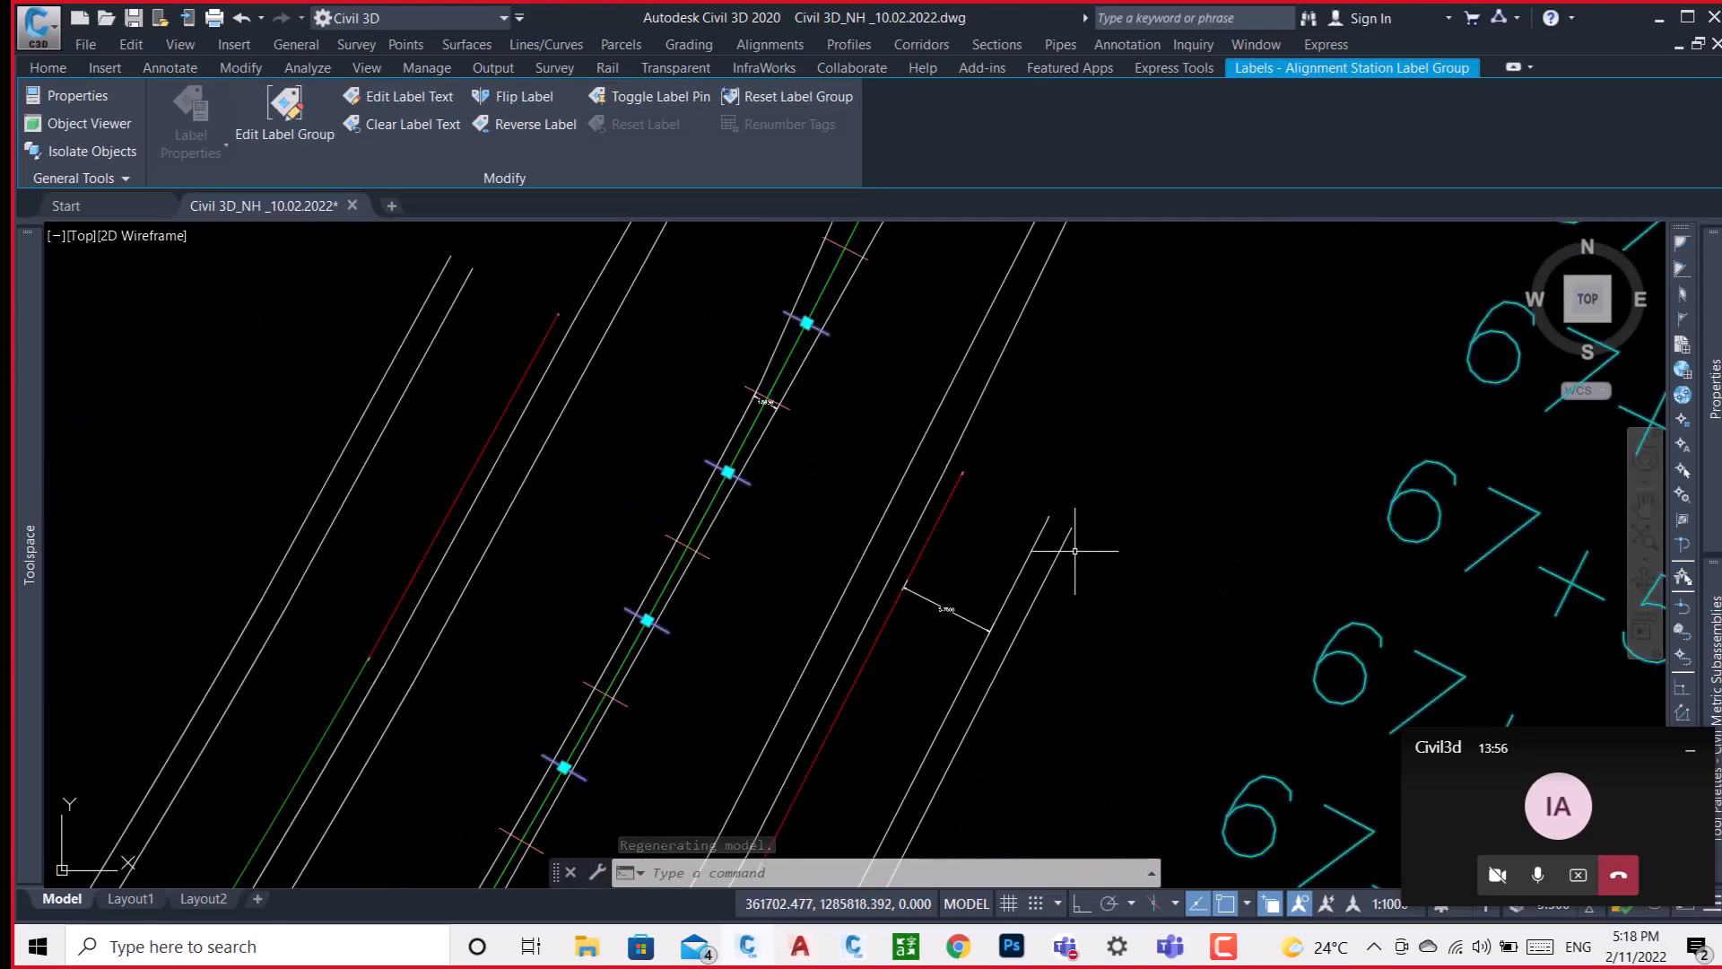
middle_click_drag(1077, 538, 787, 431)
scroll(787, 430, "down", 2)
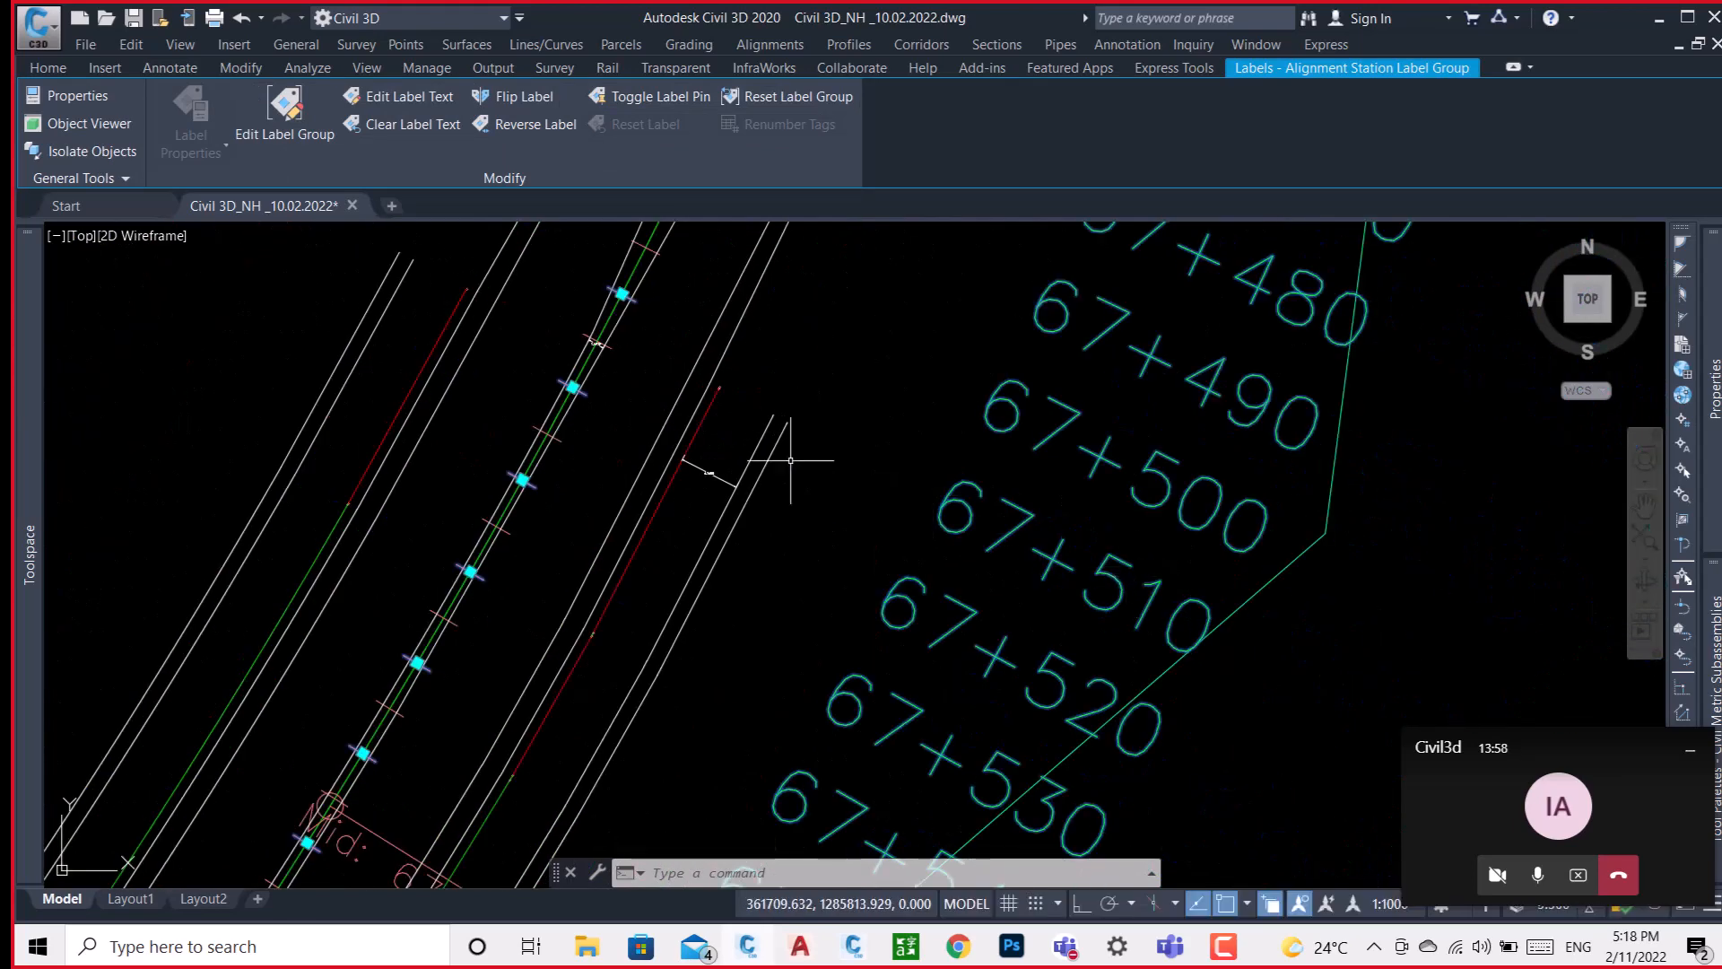
scroll(592, 349, "up", 5)
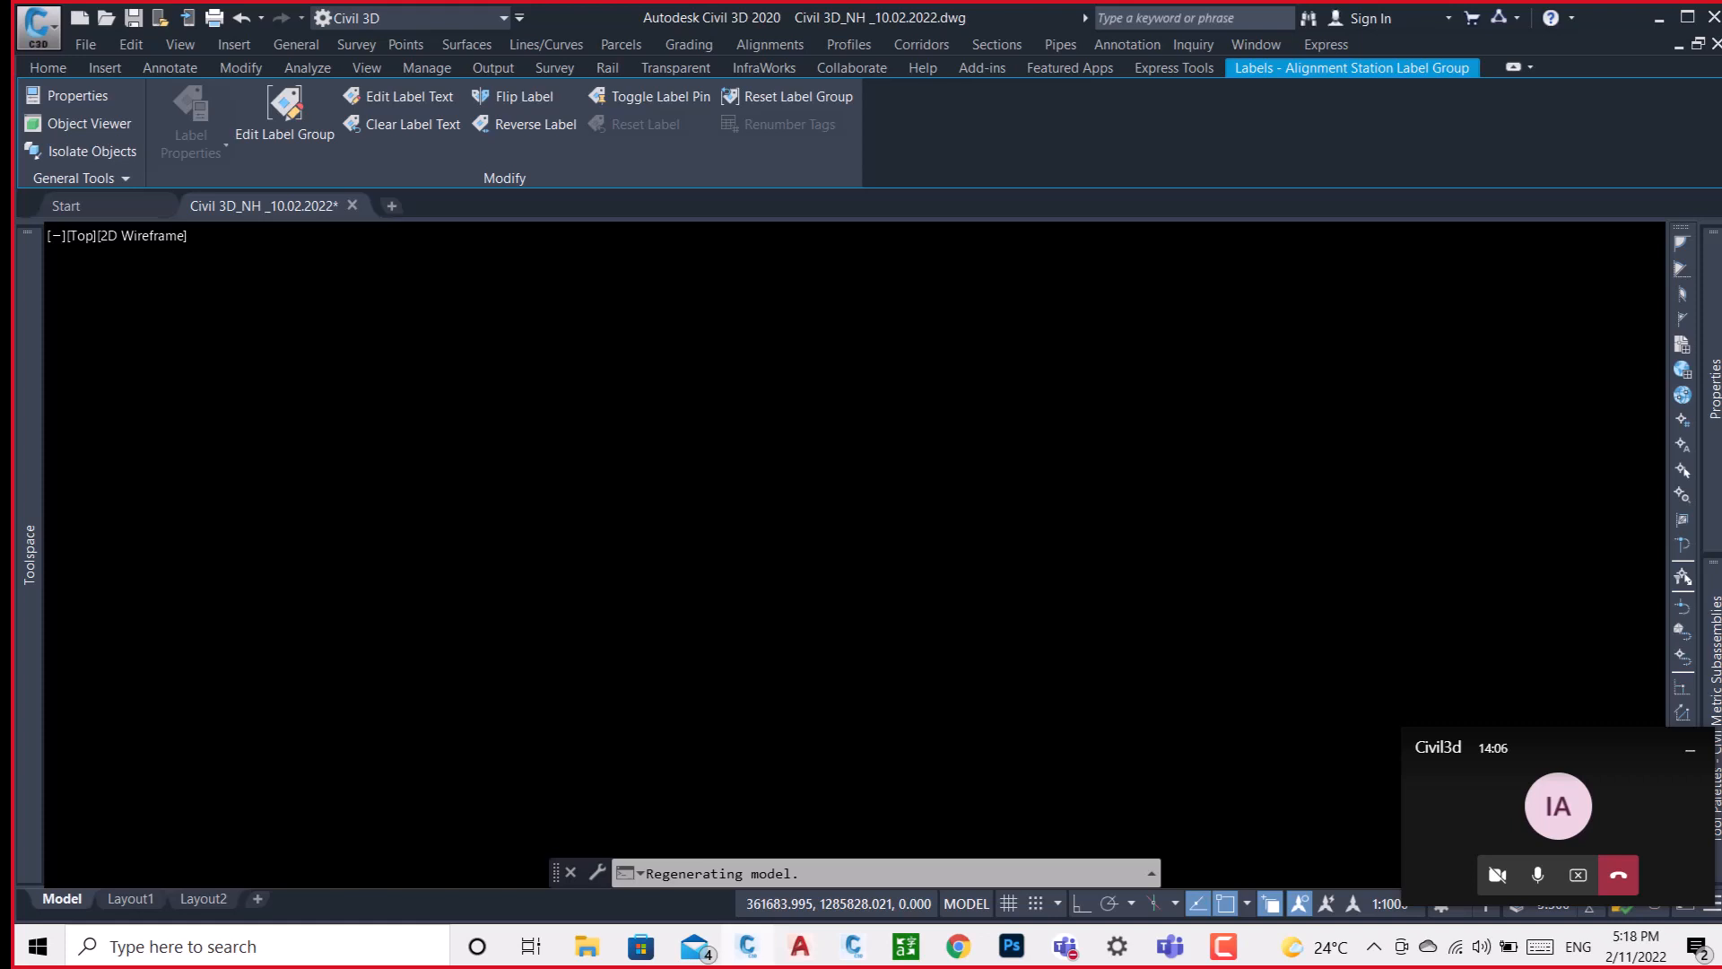
scroll(635, 367, "up", 4)
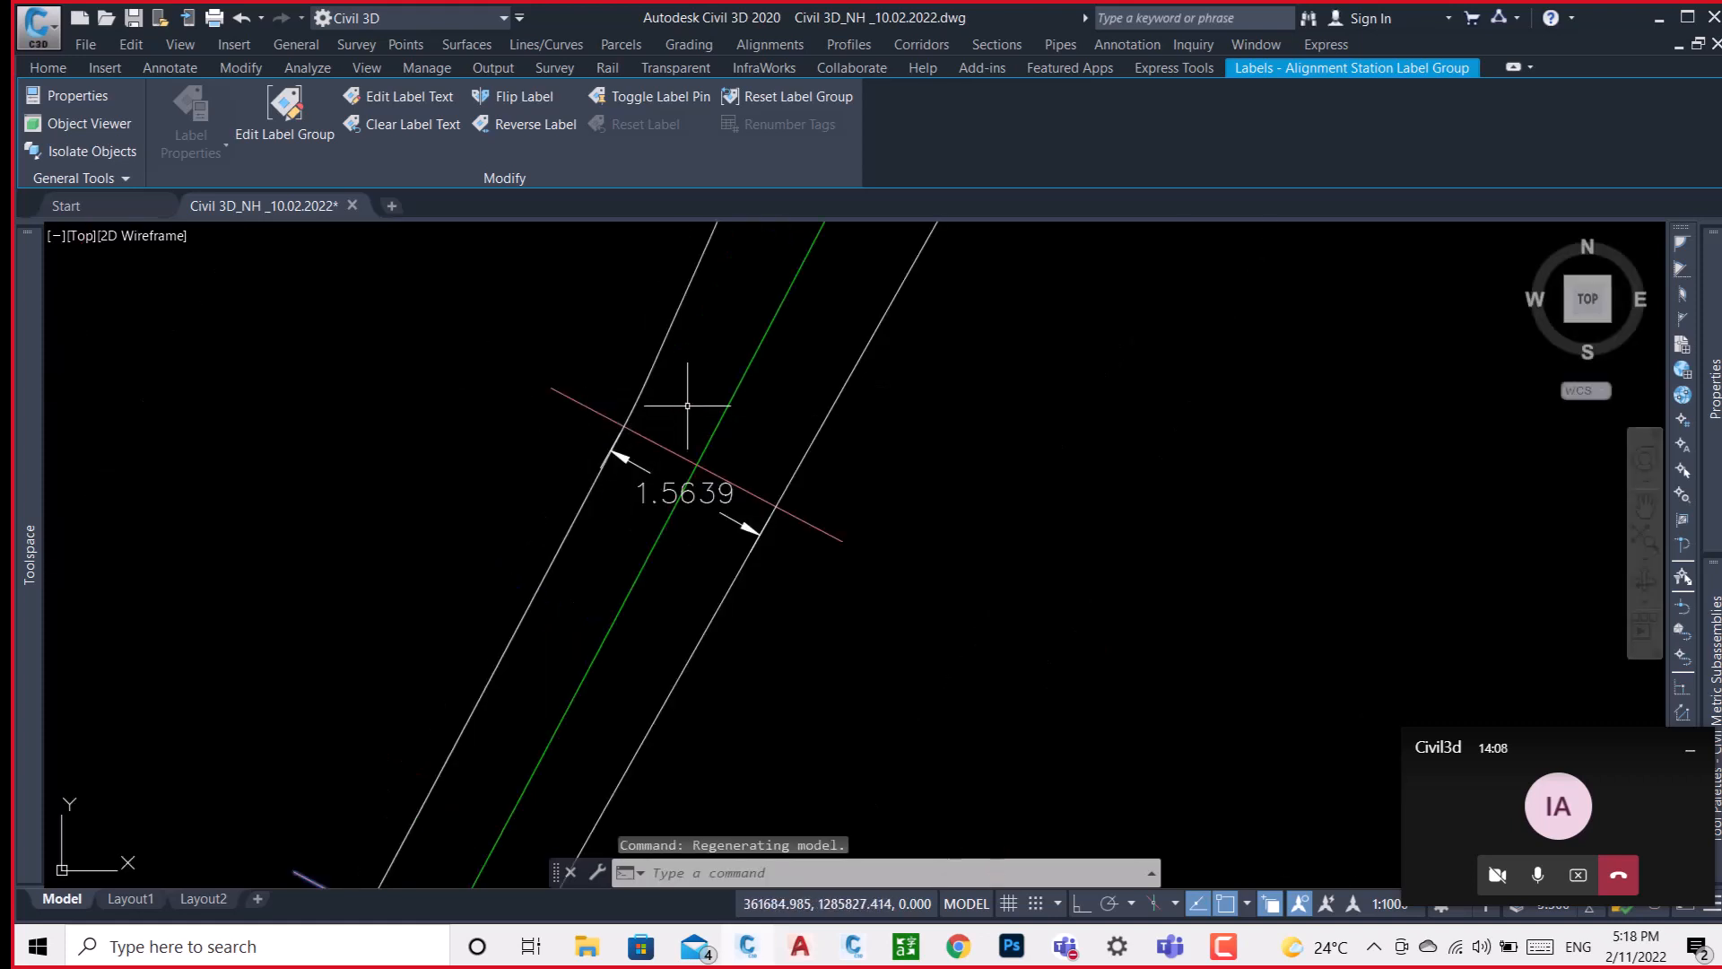
scroll(687, 405, "down", 6)
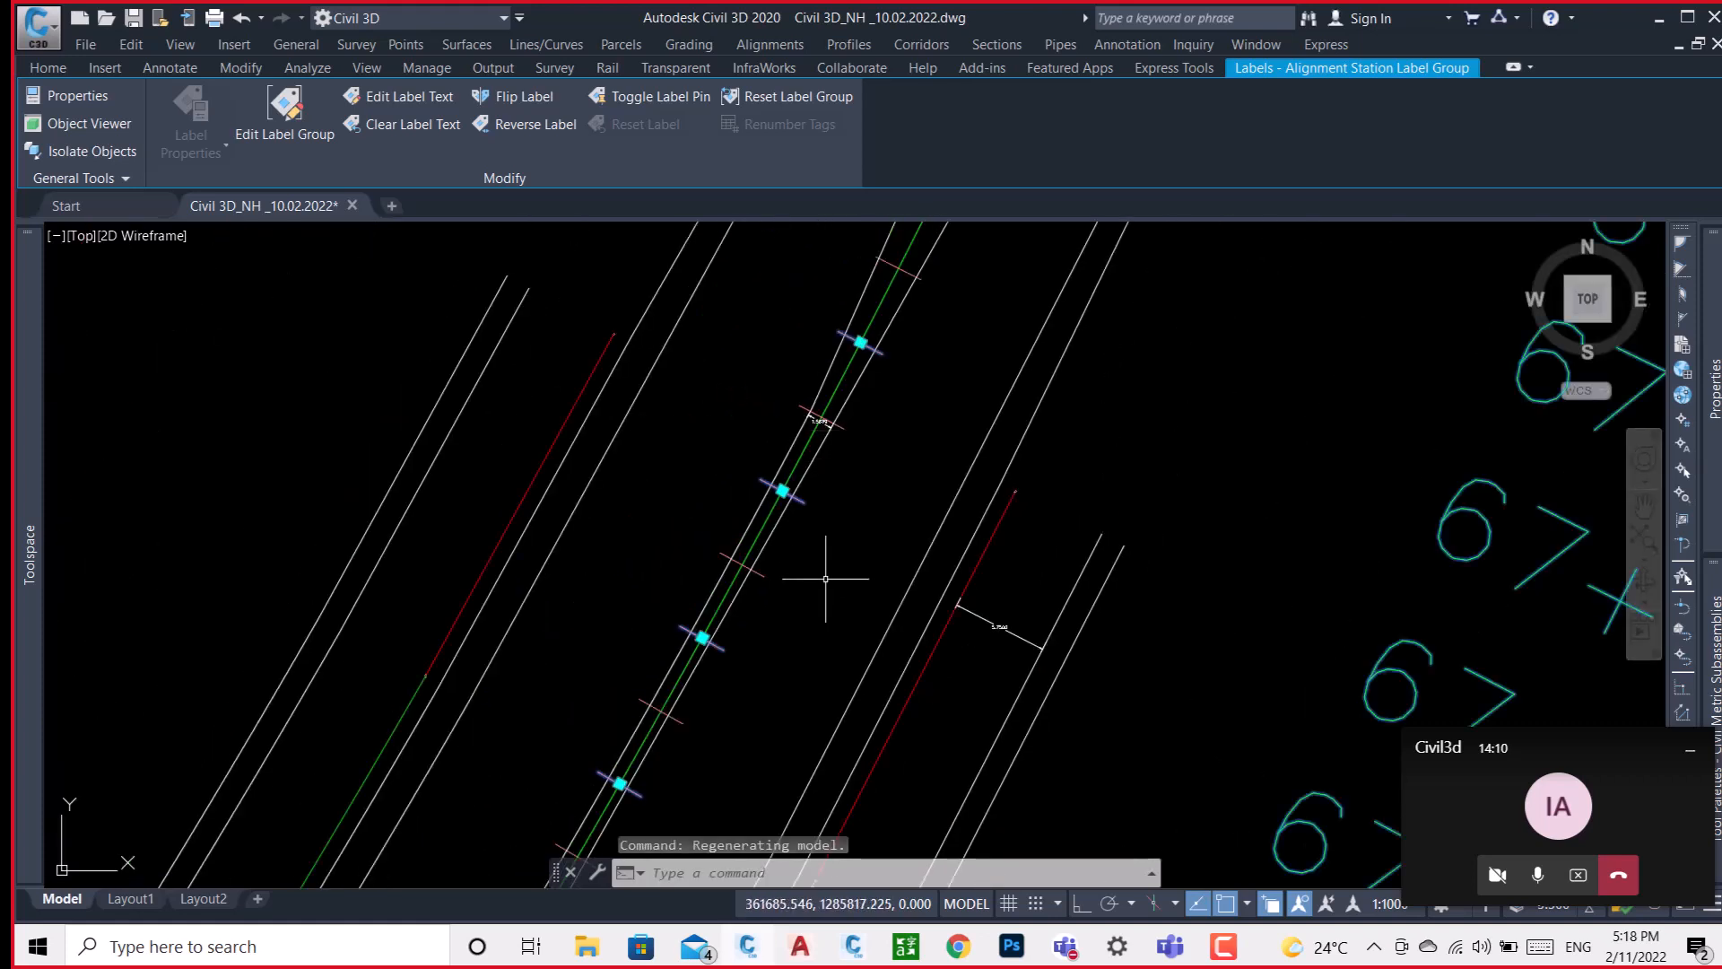
Add an aligned dimension between the two median edge lines at a station tick beyond the curve midpoint at 67+565.82.
middle_click_drag(825, 579, 811, 395)
scroll(813, 404, "down", 2)
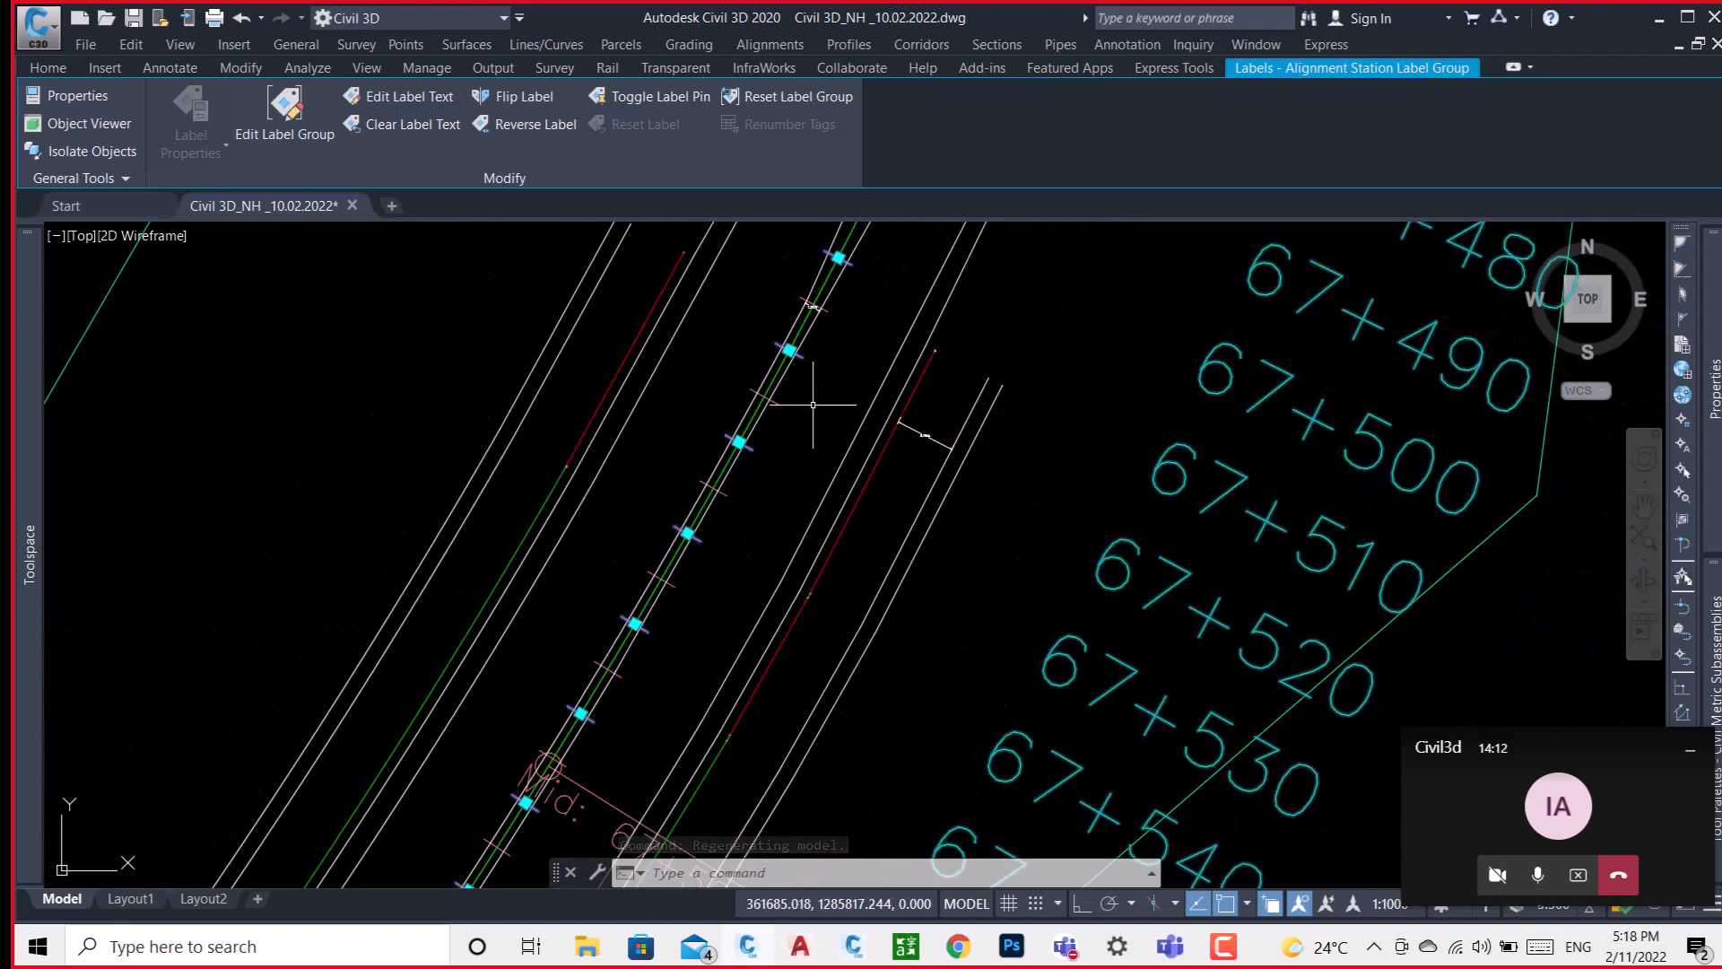
mouse_move(681, 608)
middle_mouse_down()
mouse_move(711, 434)
mouse_move(752, 349)
middle_mouse_up()
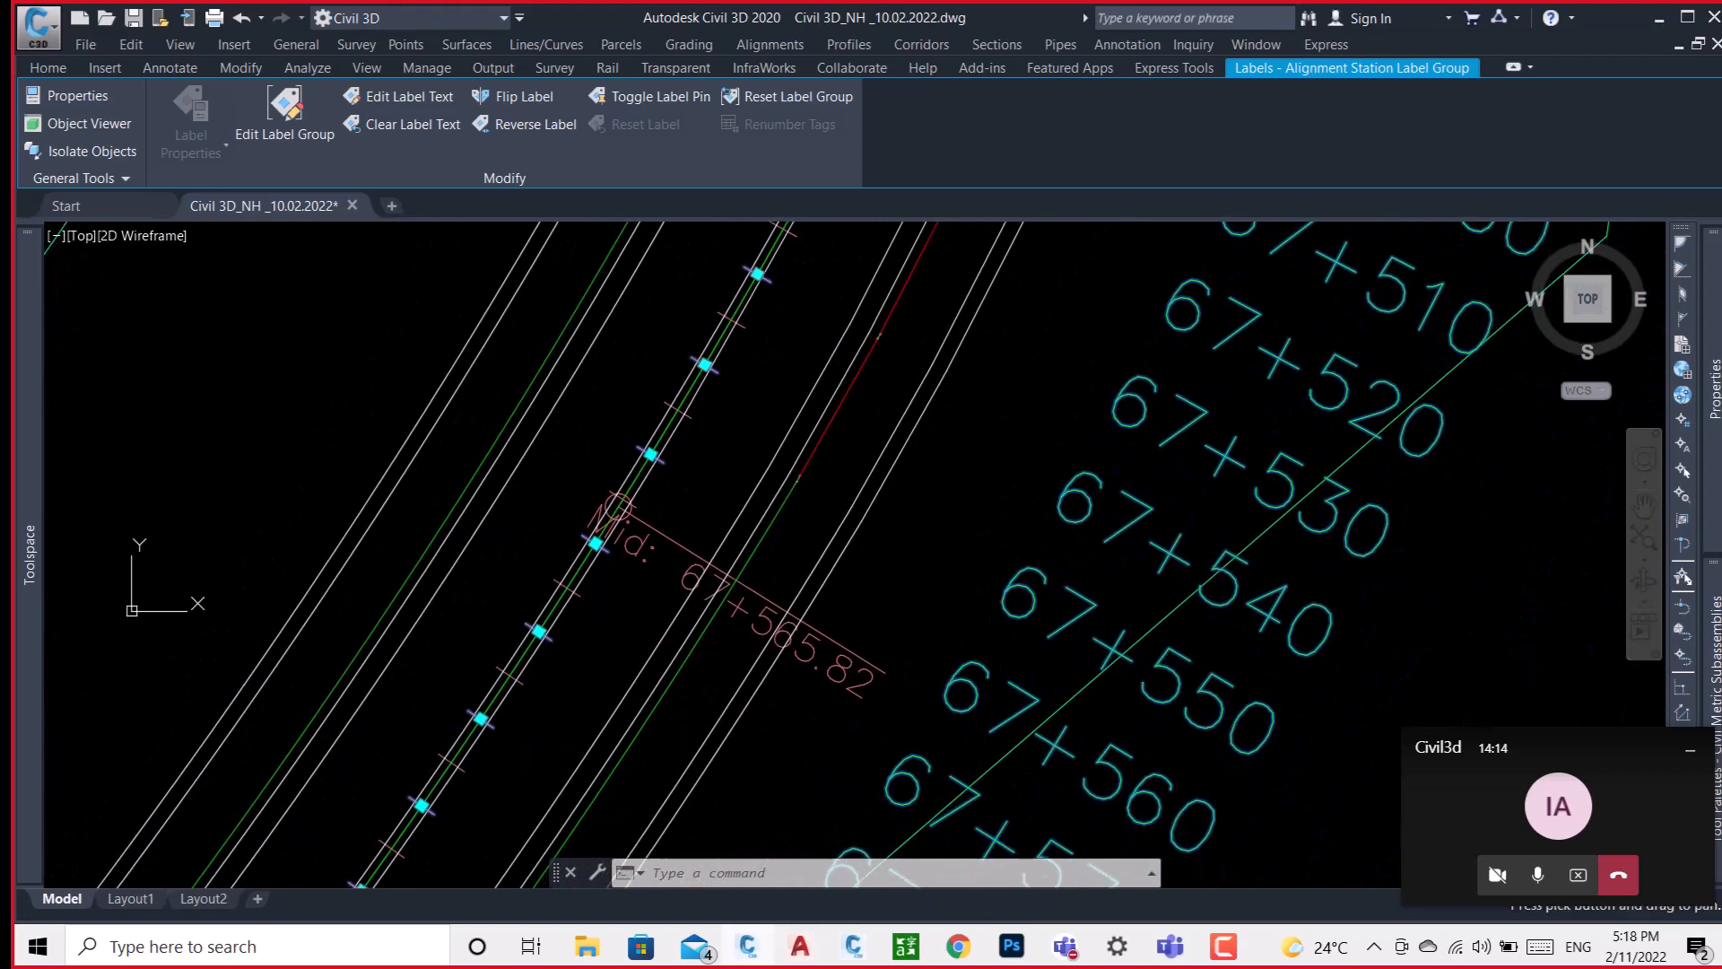
middle_click_drag(615, 634, 735, 402)
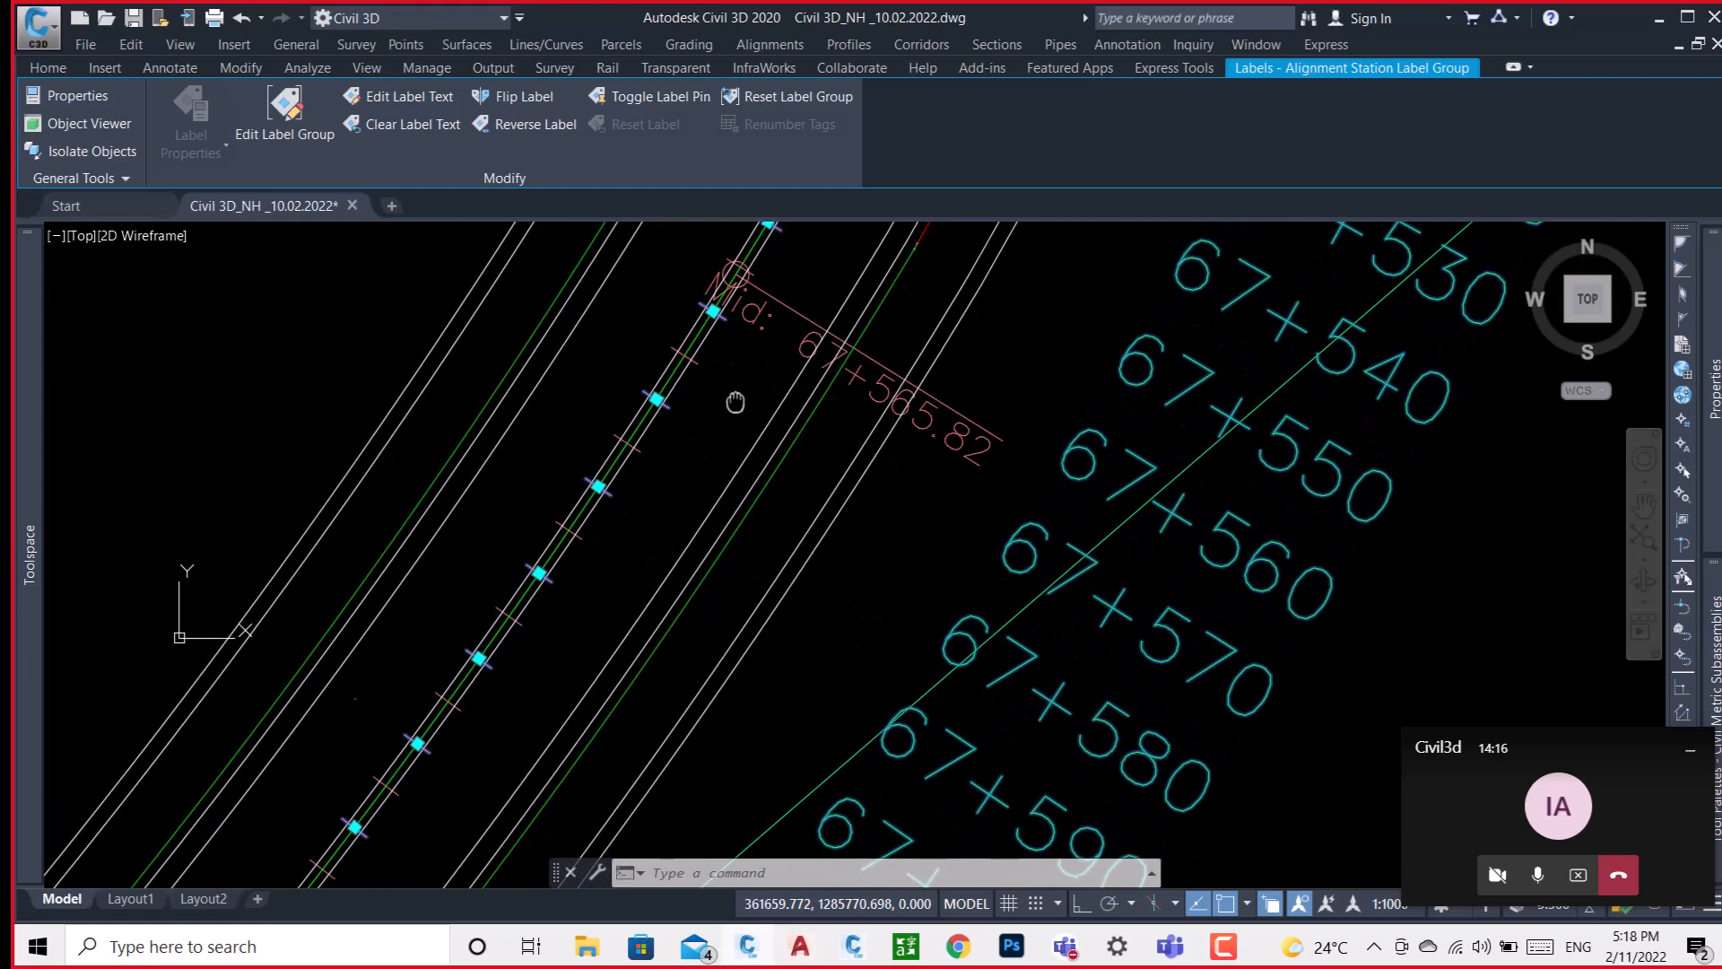
scroll(730, 385, "down", 1)
middle_click_drag(789, 500, 801, 418)
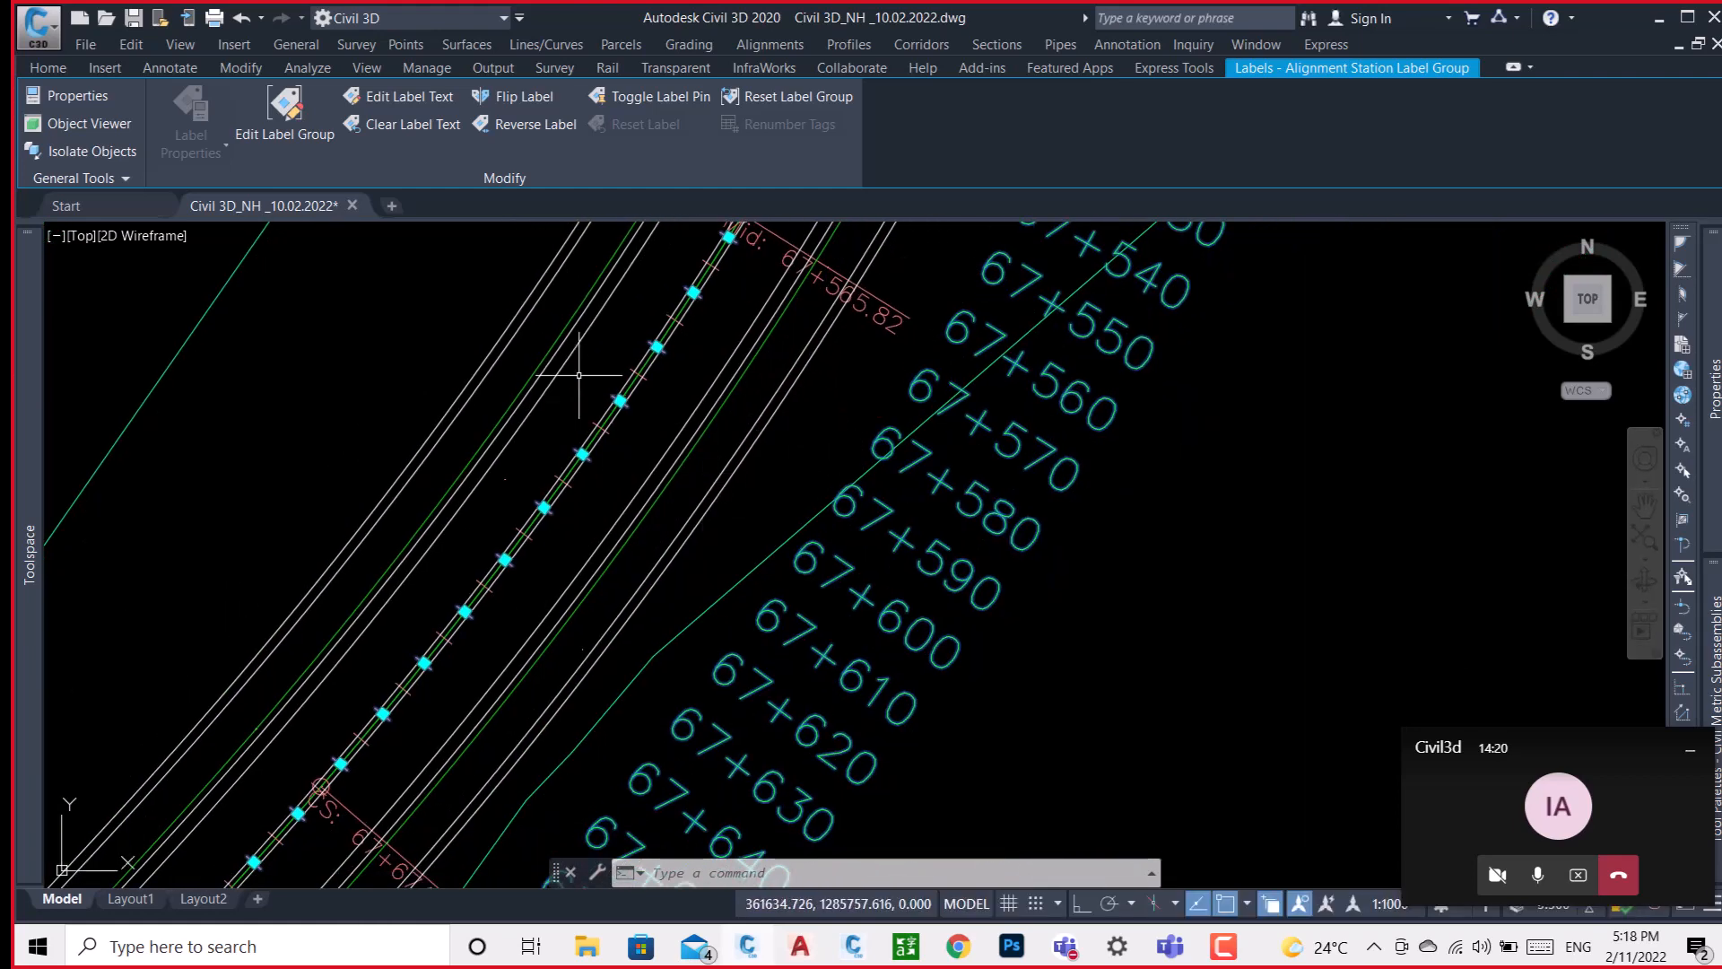
scroll(594, 375, "up", 4)
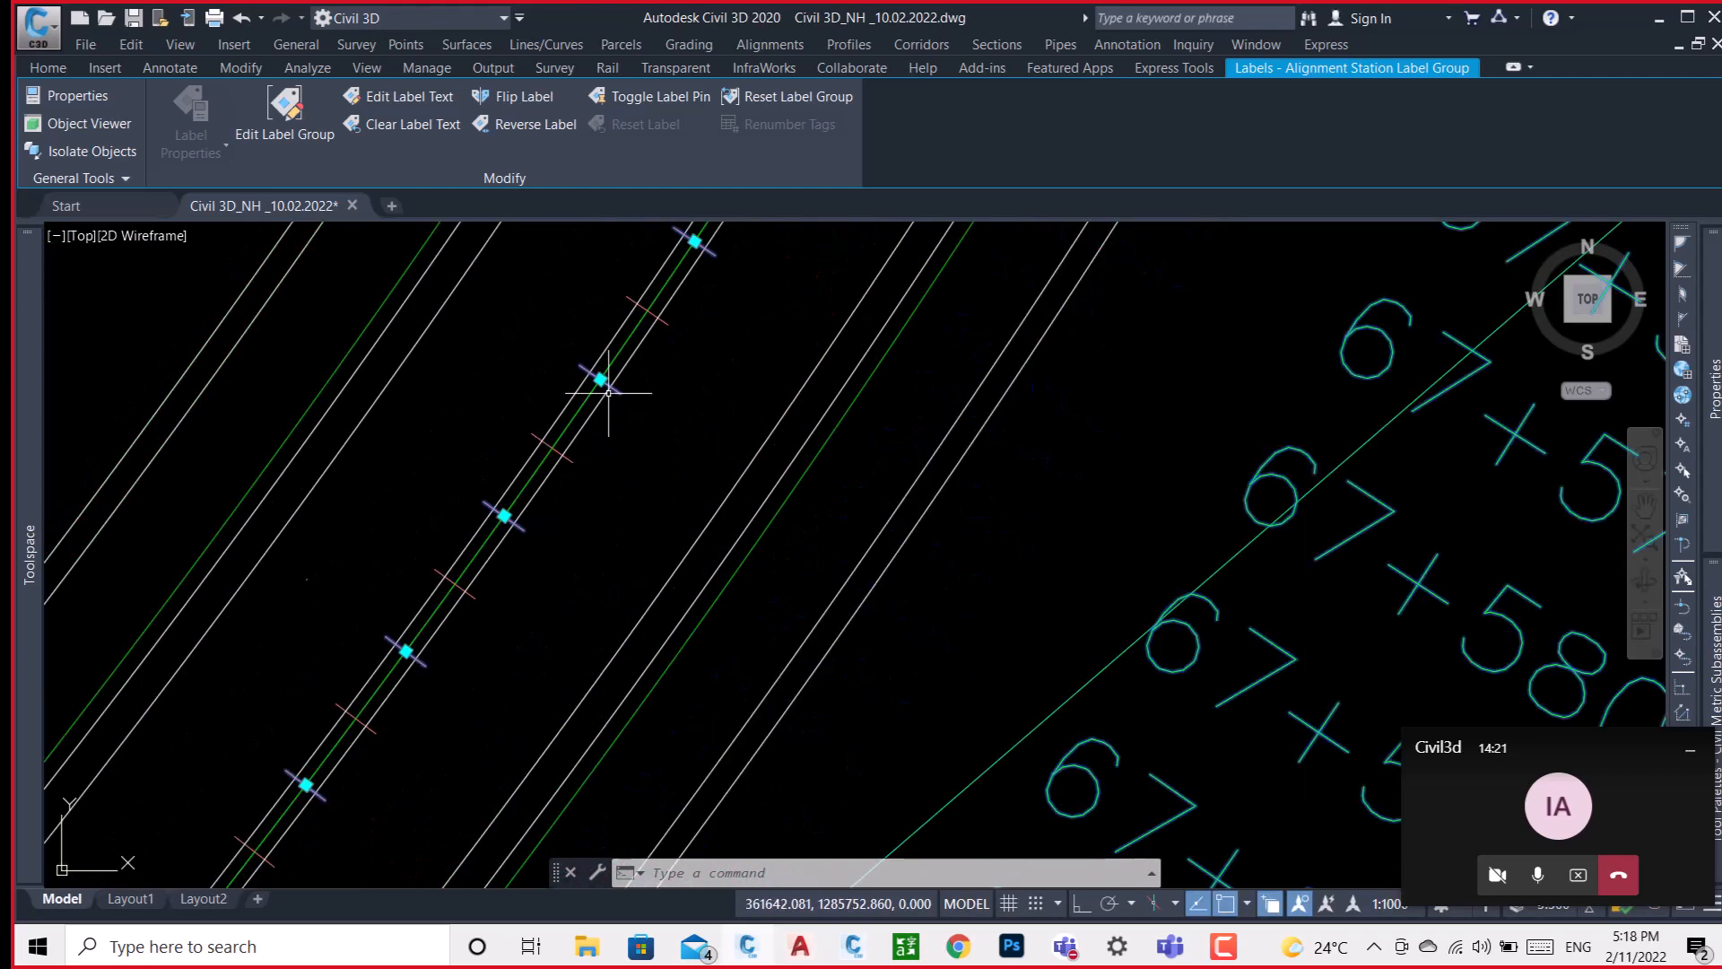
left_click(48, 69)
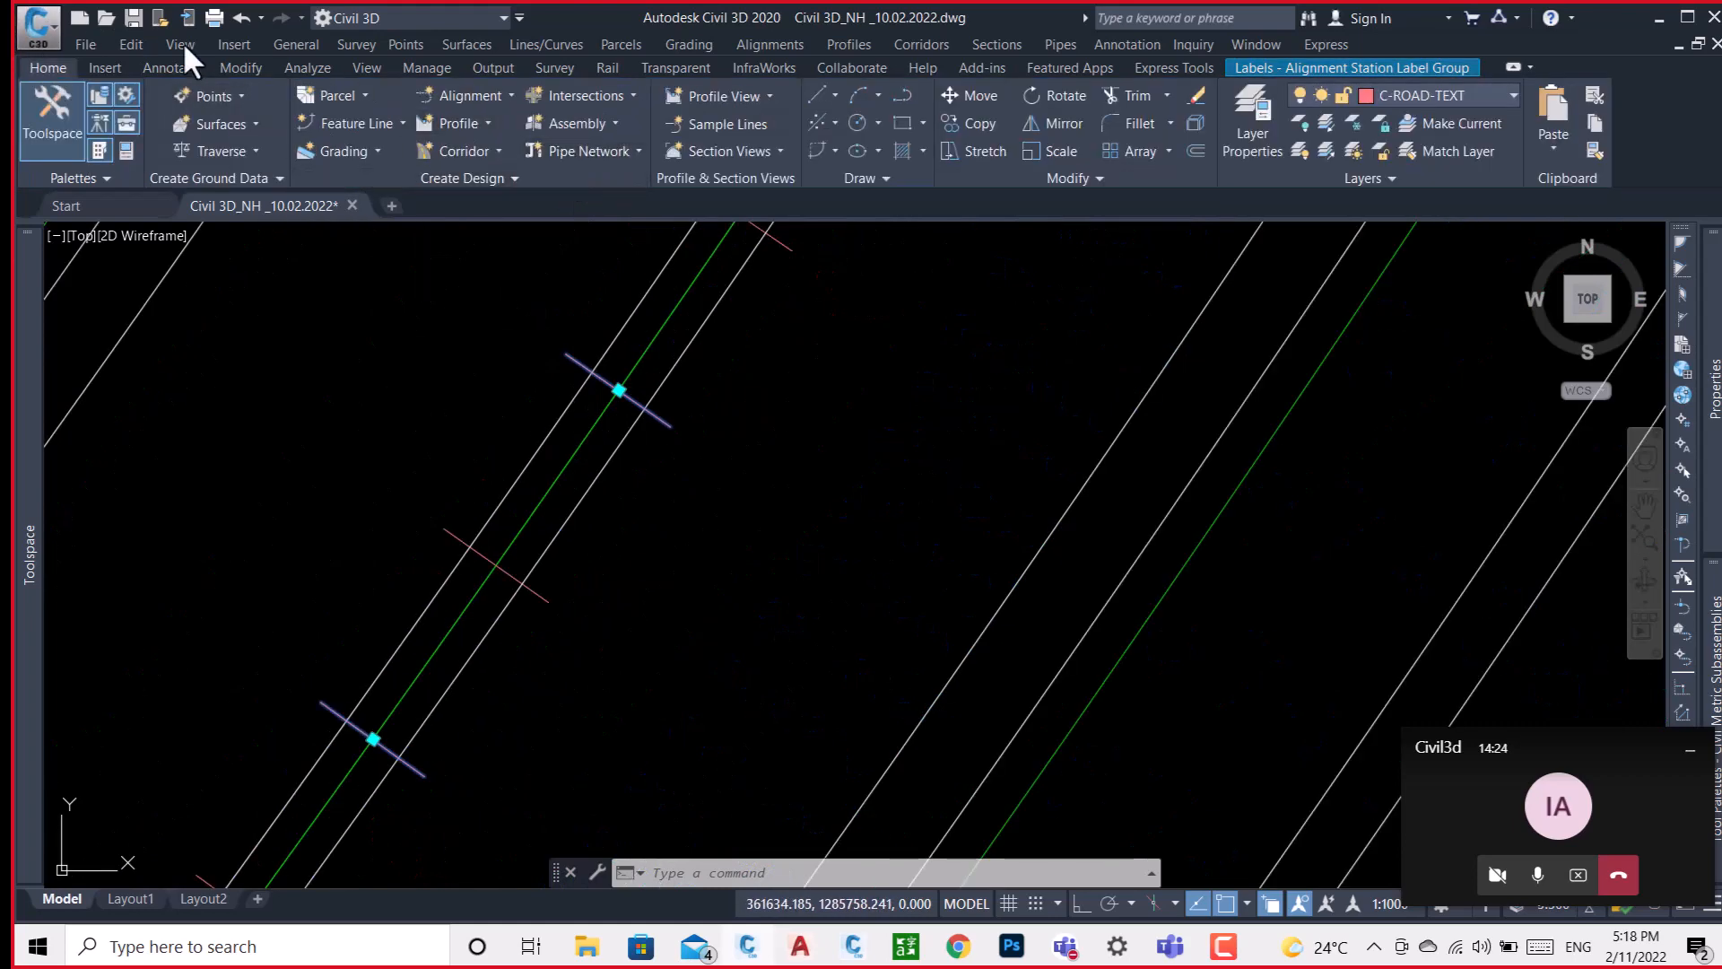
left_click(165, 69)
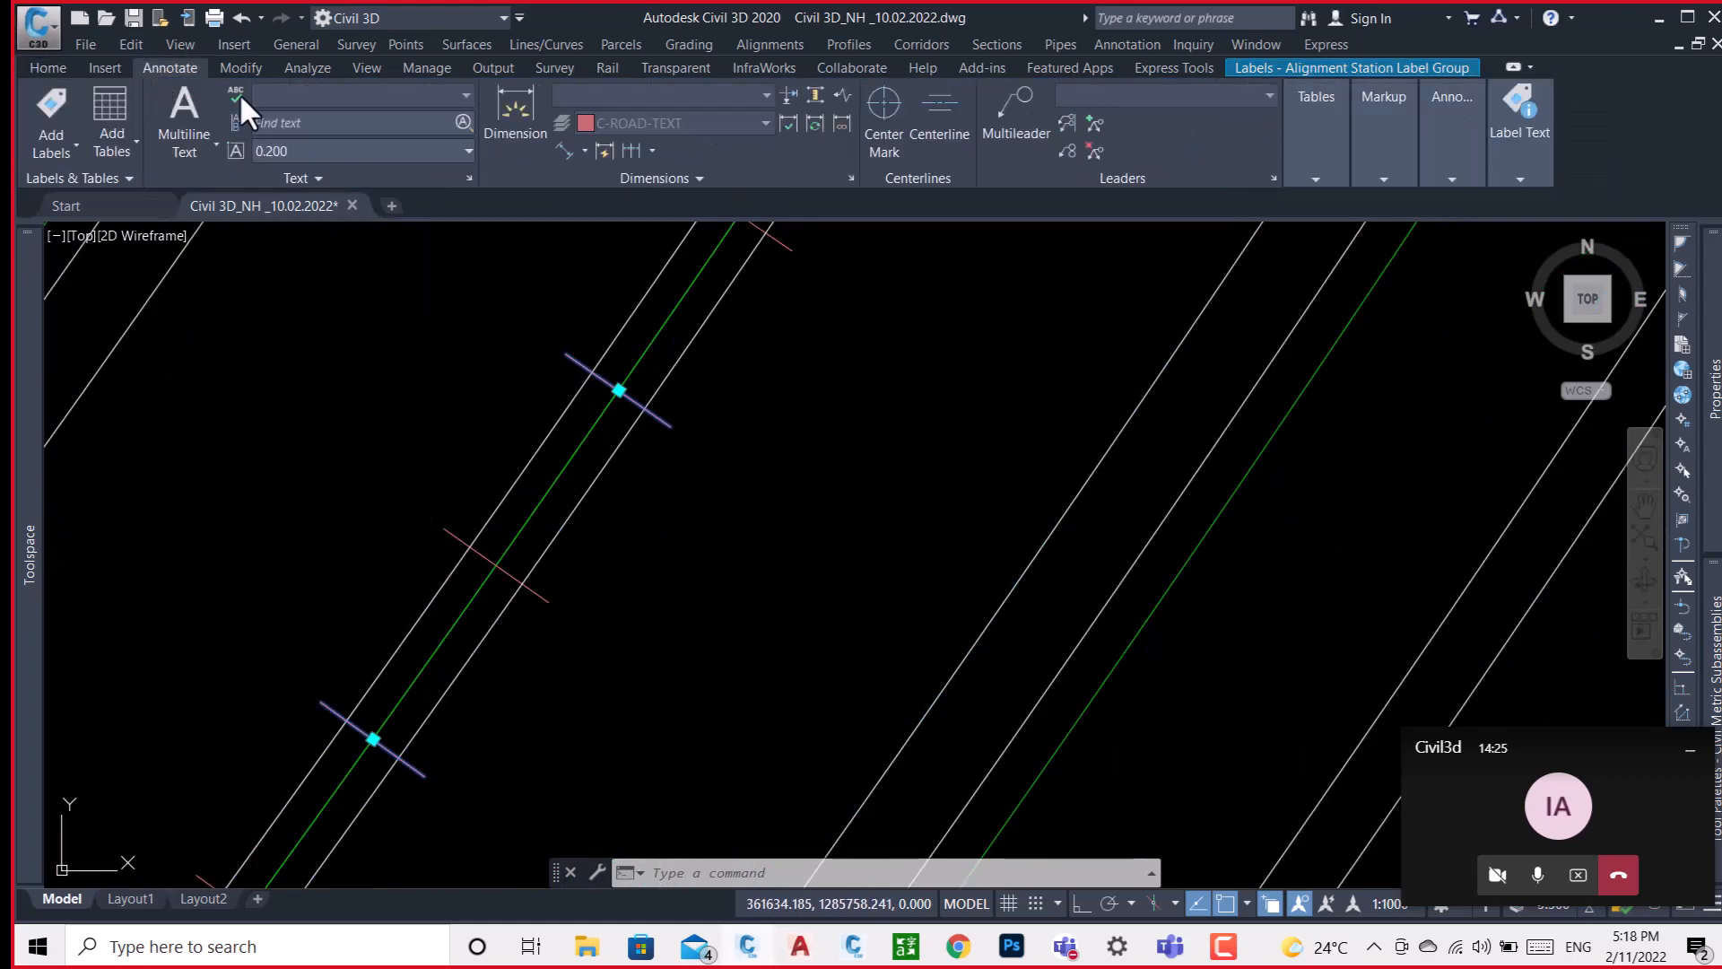
left_click(561, 149)
scroll(611, 381, "up", 4)
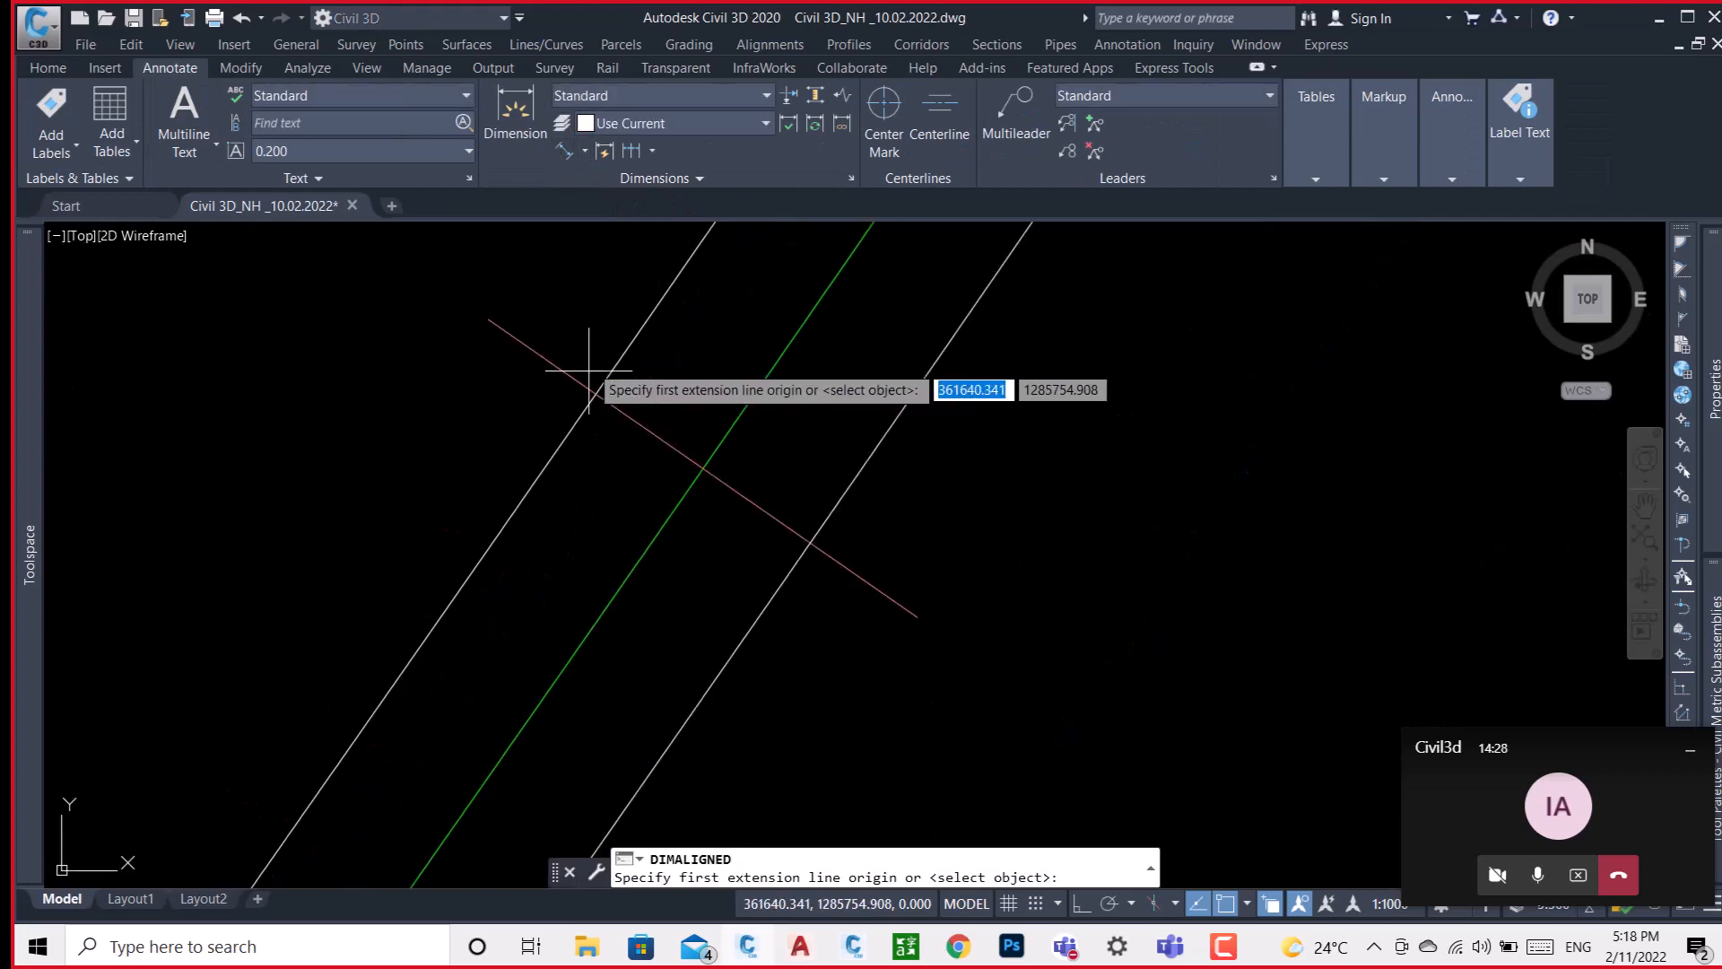
left_click(594, 395)
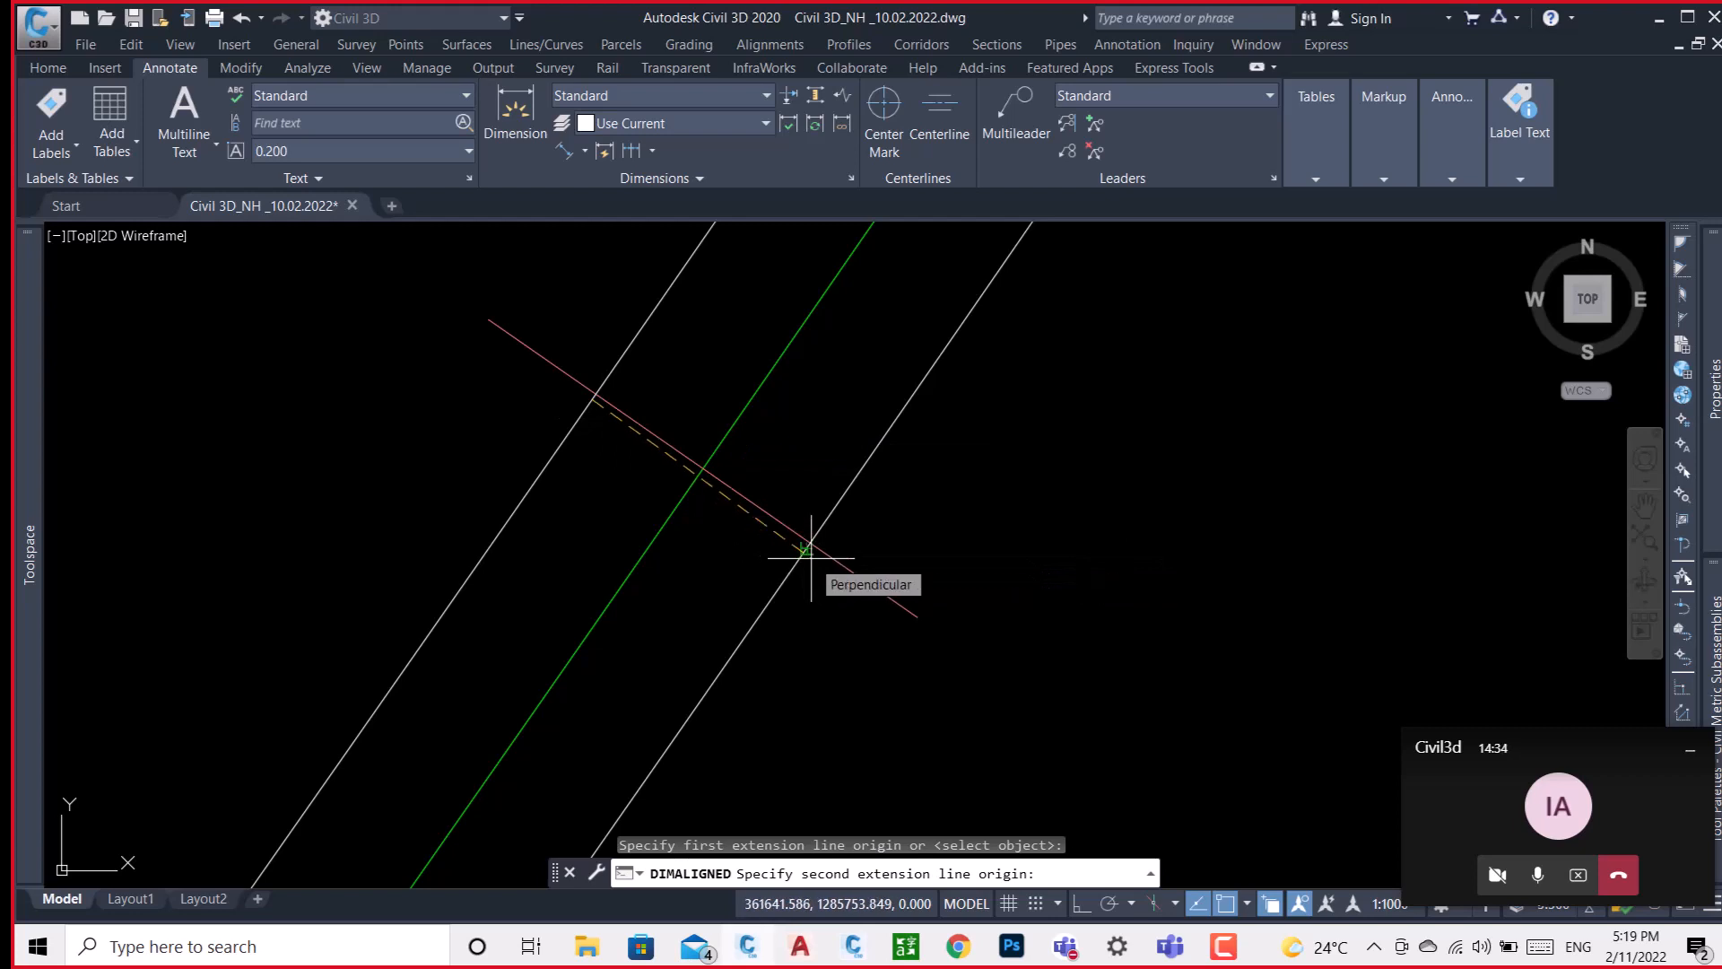
left_click(809, 556)
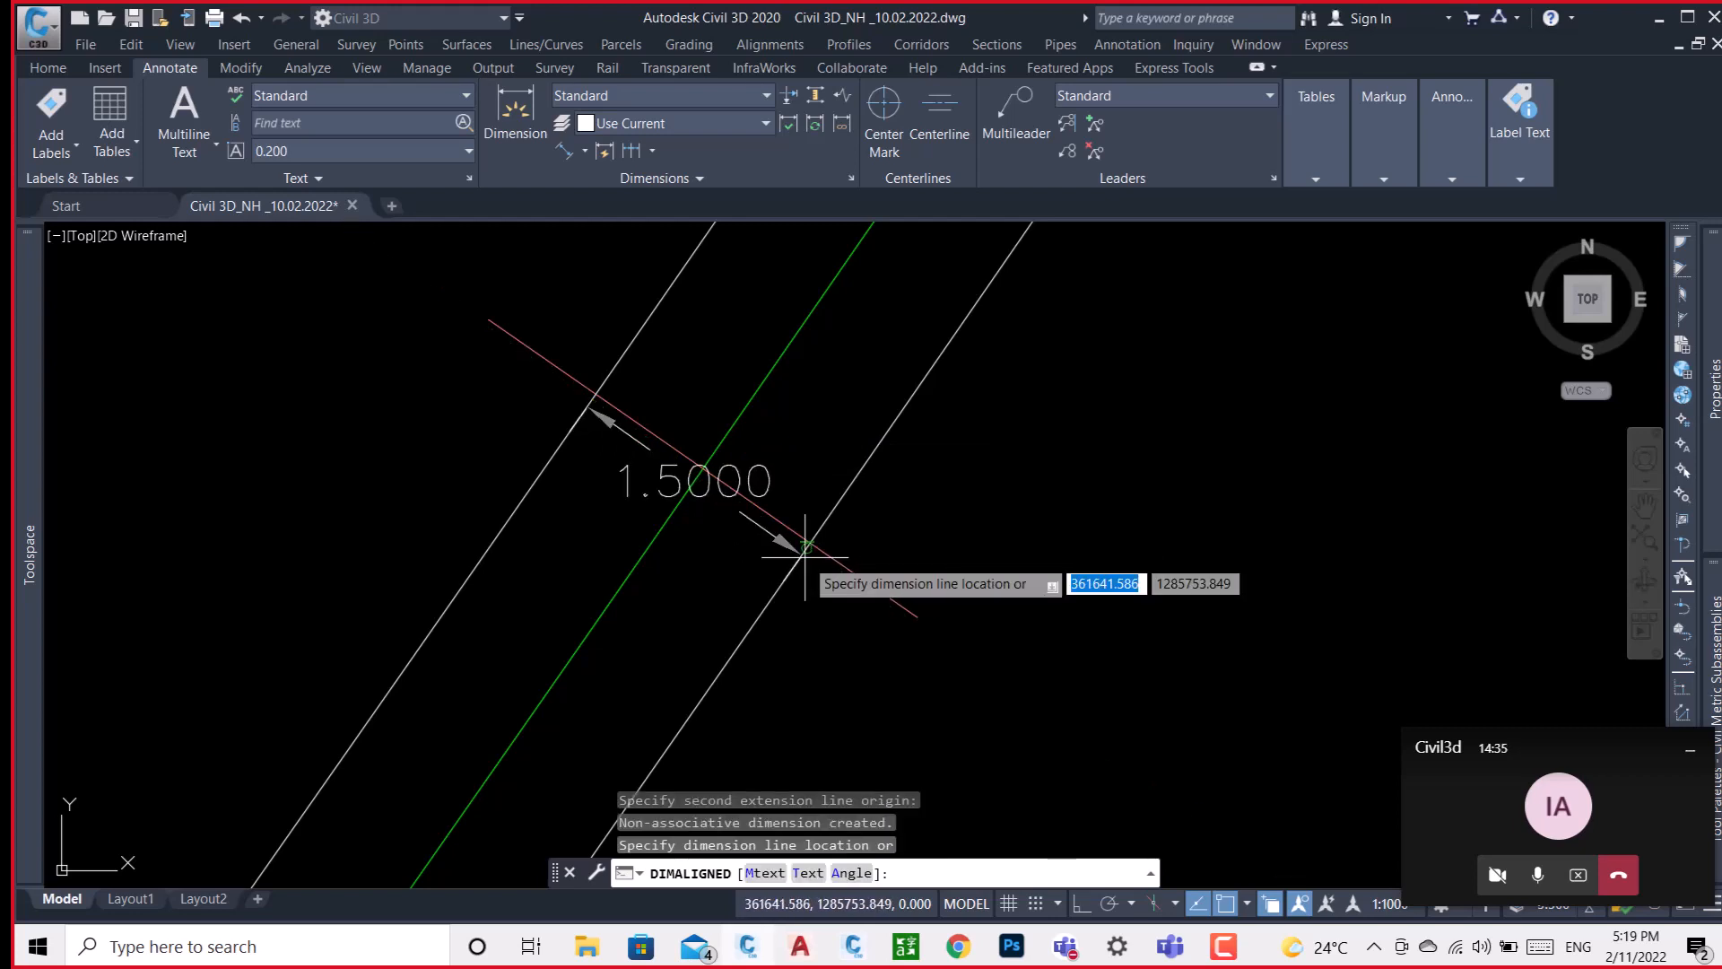
left_click(729, 530)
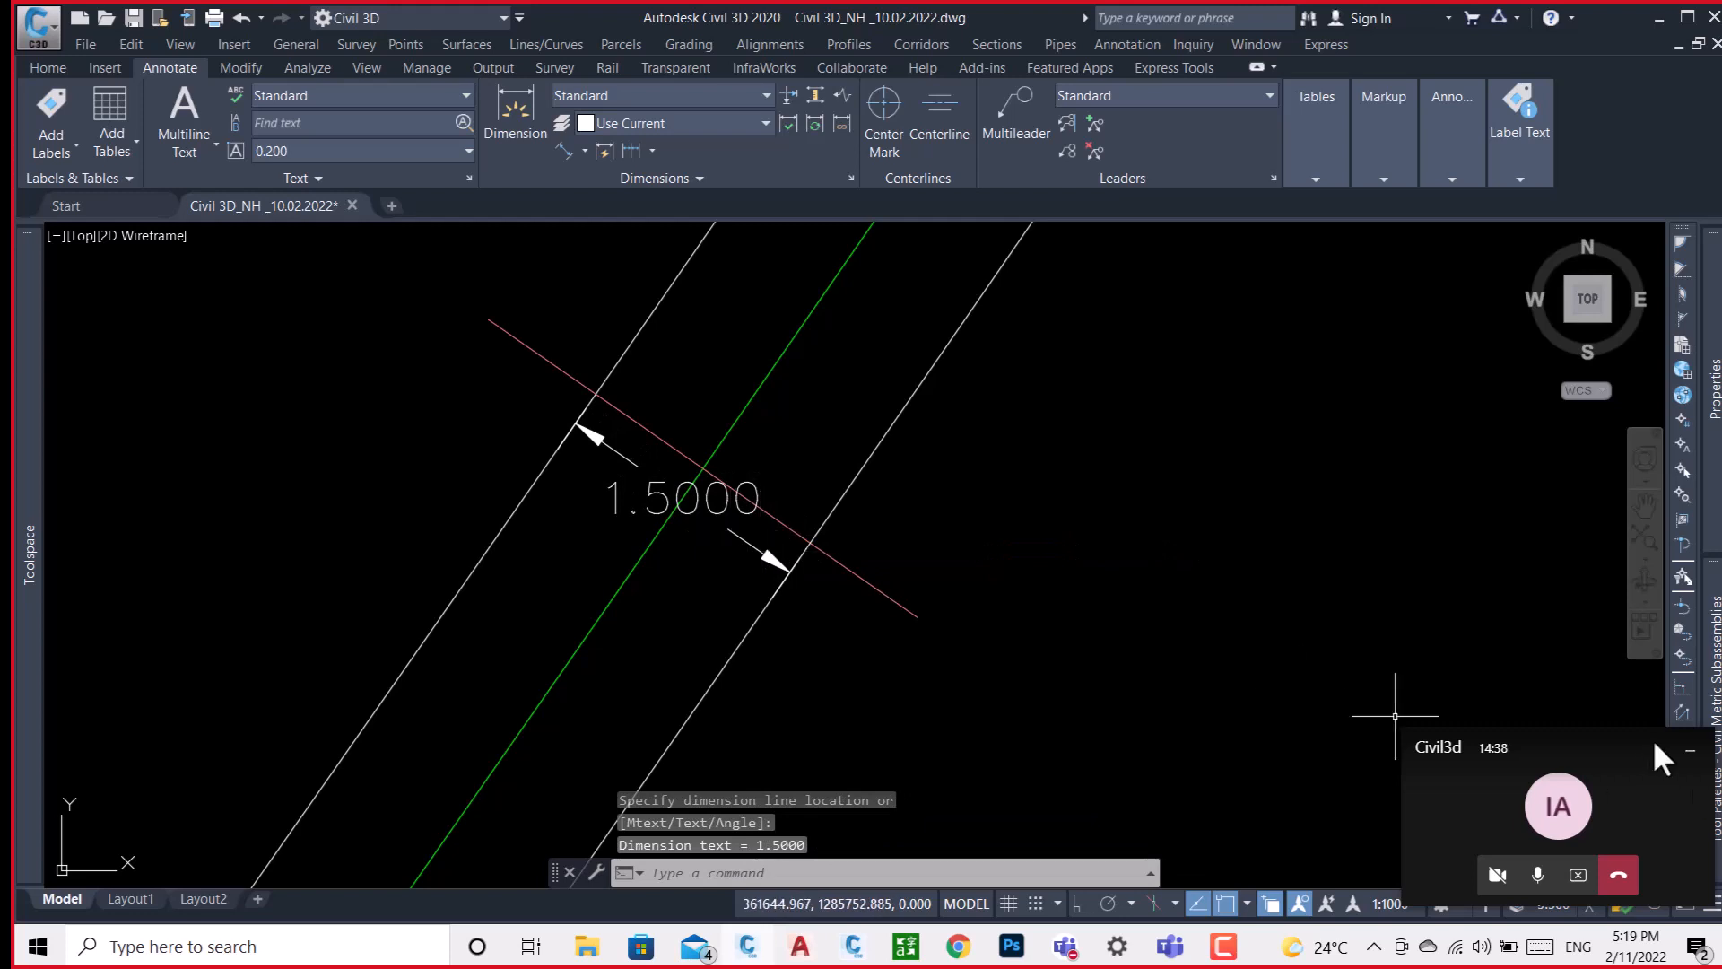
left_click(1690, 751)
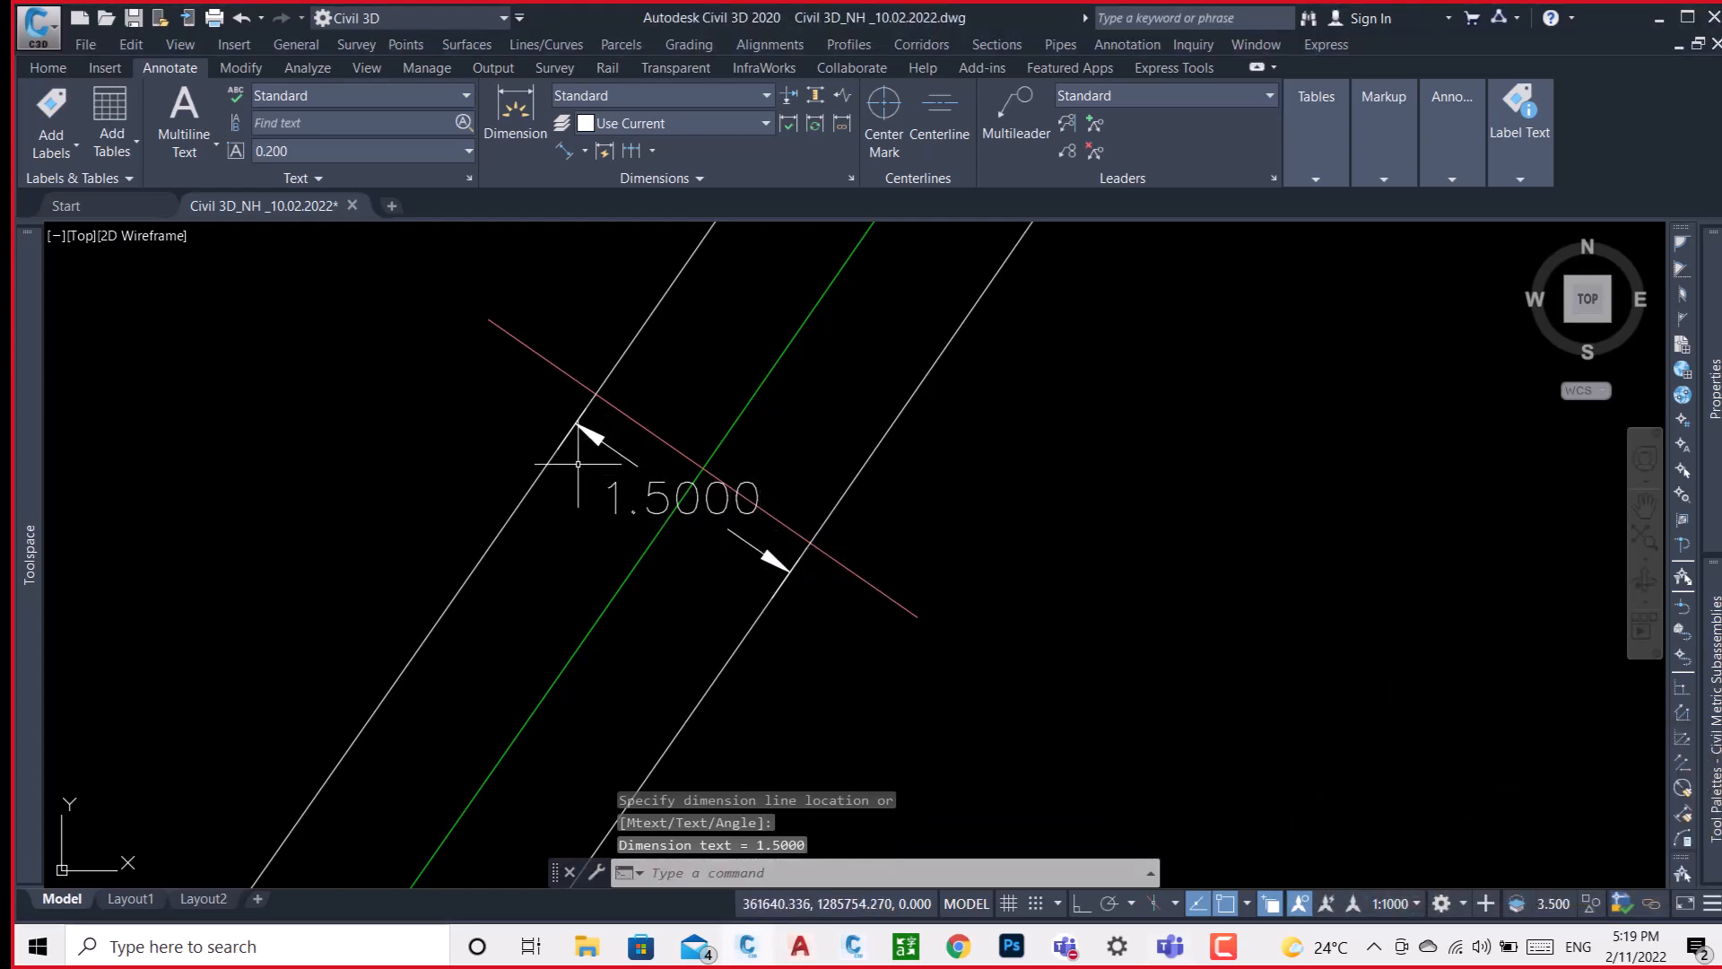
Set the Design HAL alignment labels to a major station increment of 100 m and a minor station increment of 25 m.
scroll(676, 392, "down", 8)
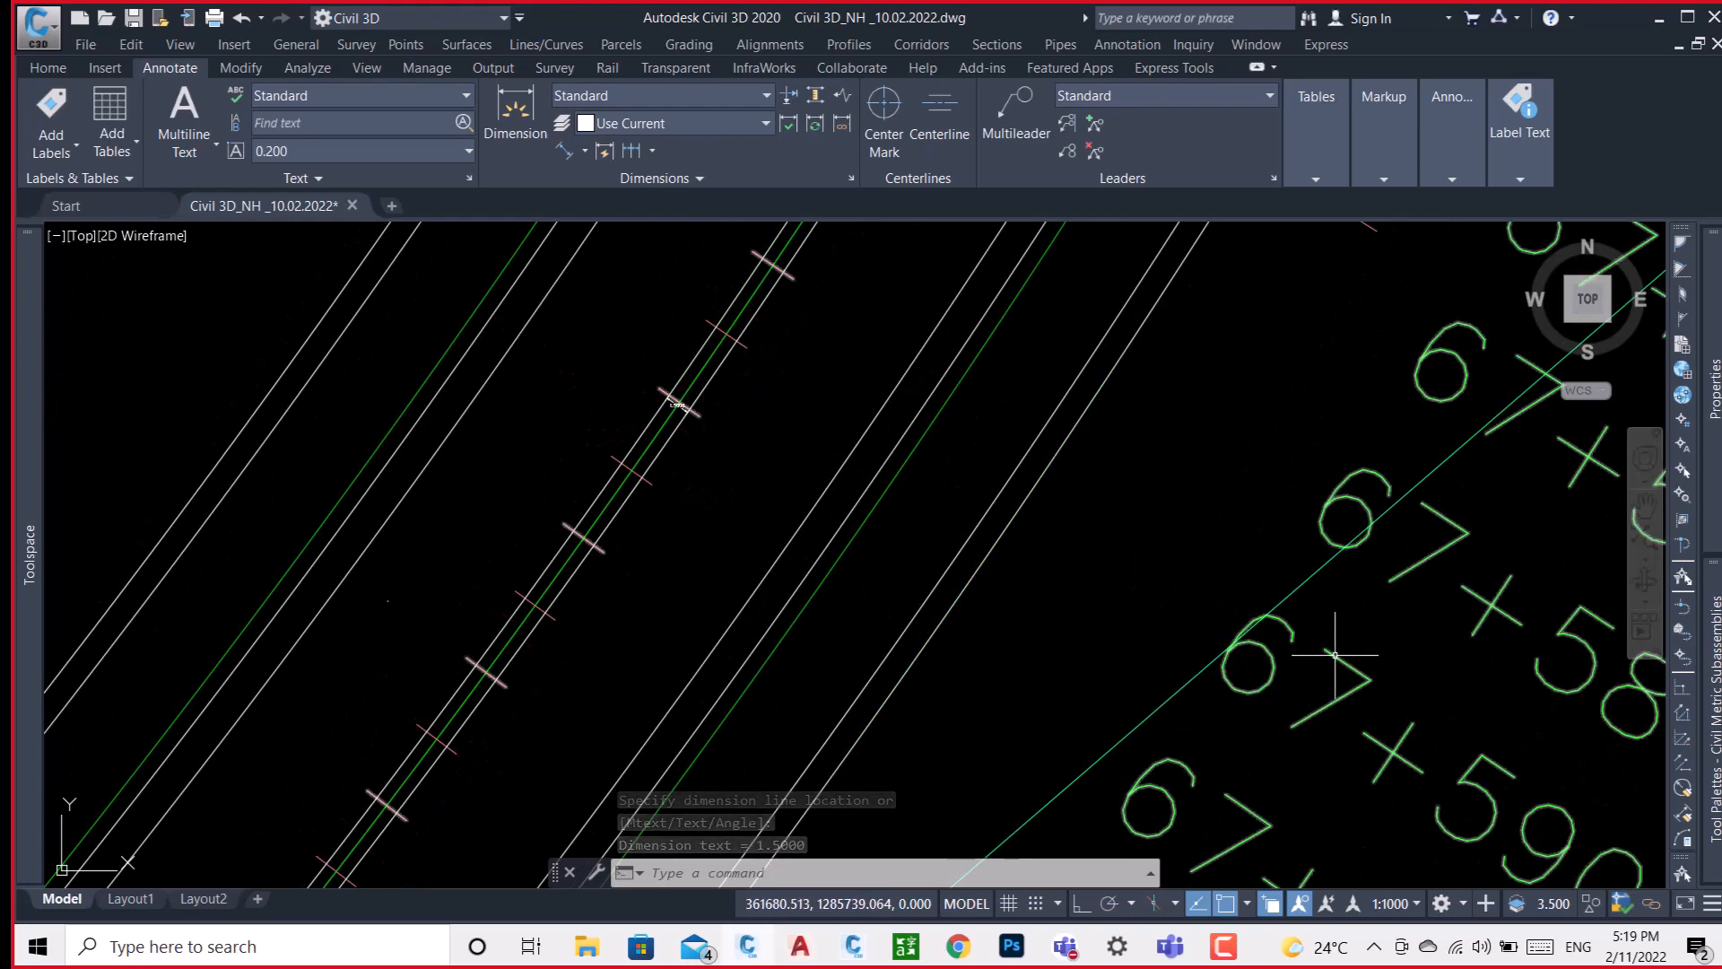
left_click(1288, 654)
right_click(1152, 509)
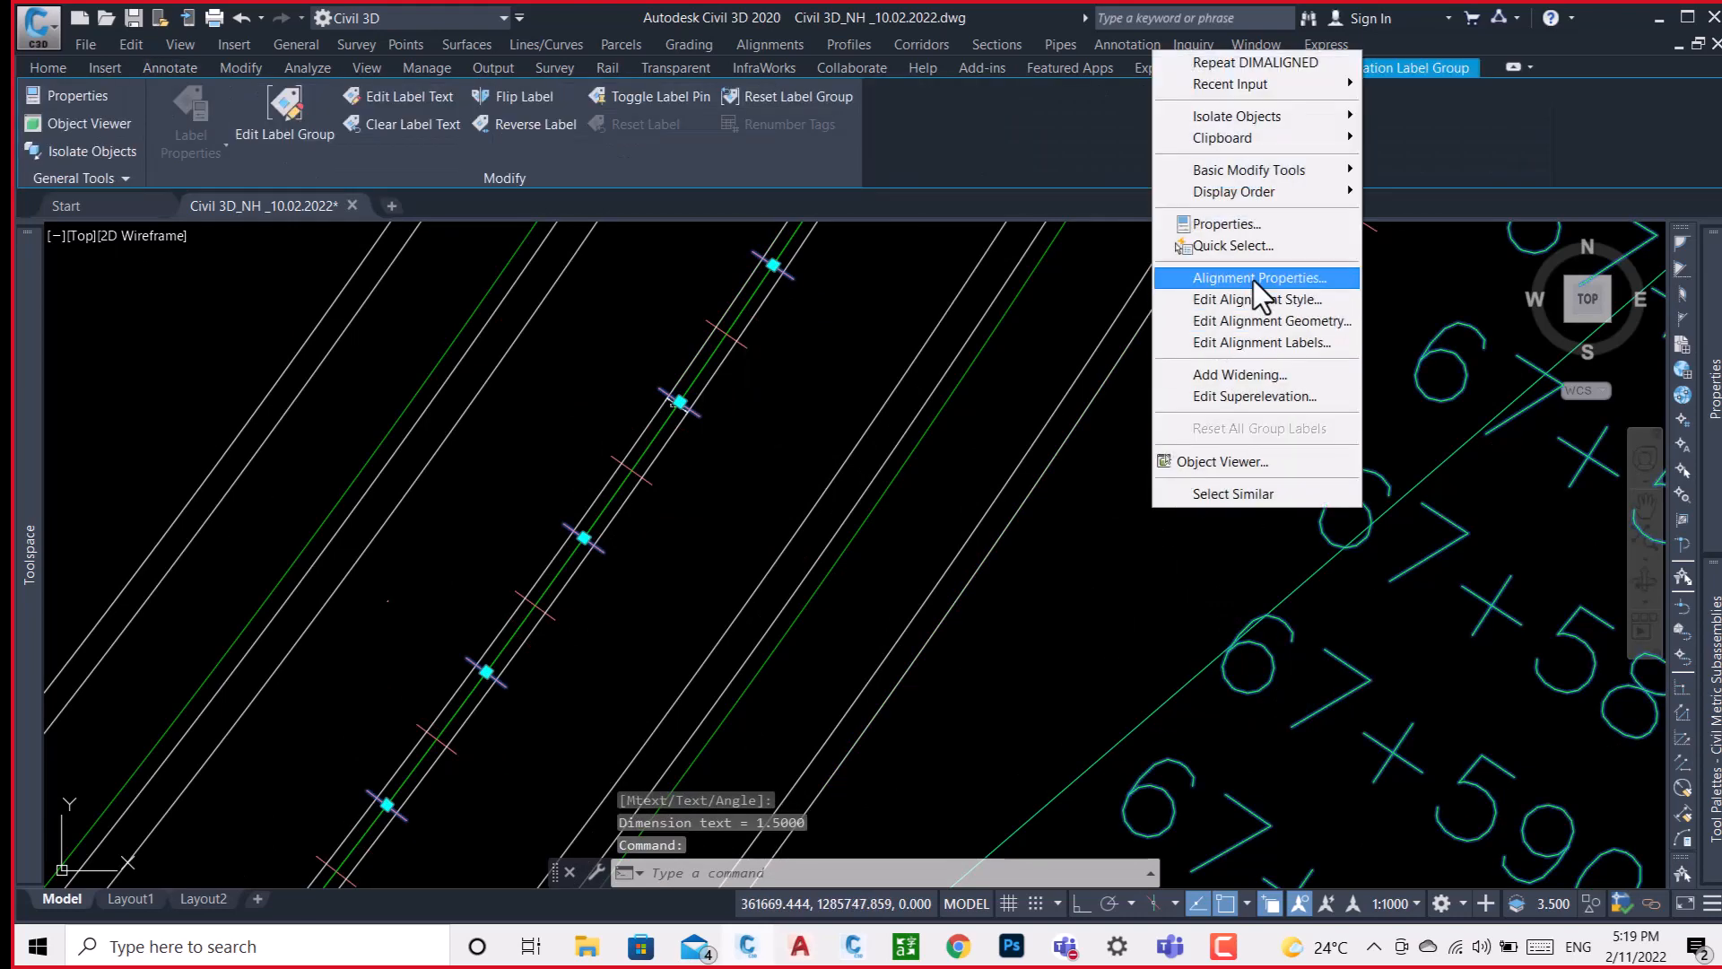
left_click(1300, 341)
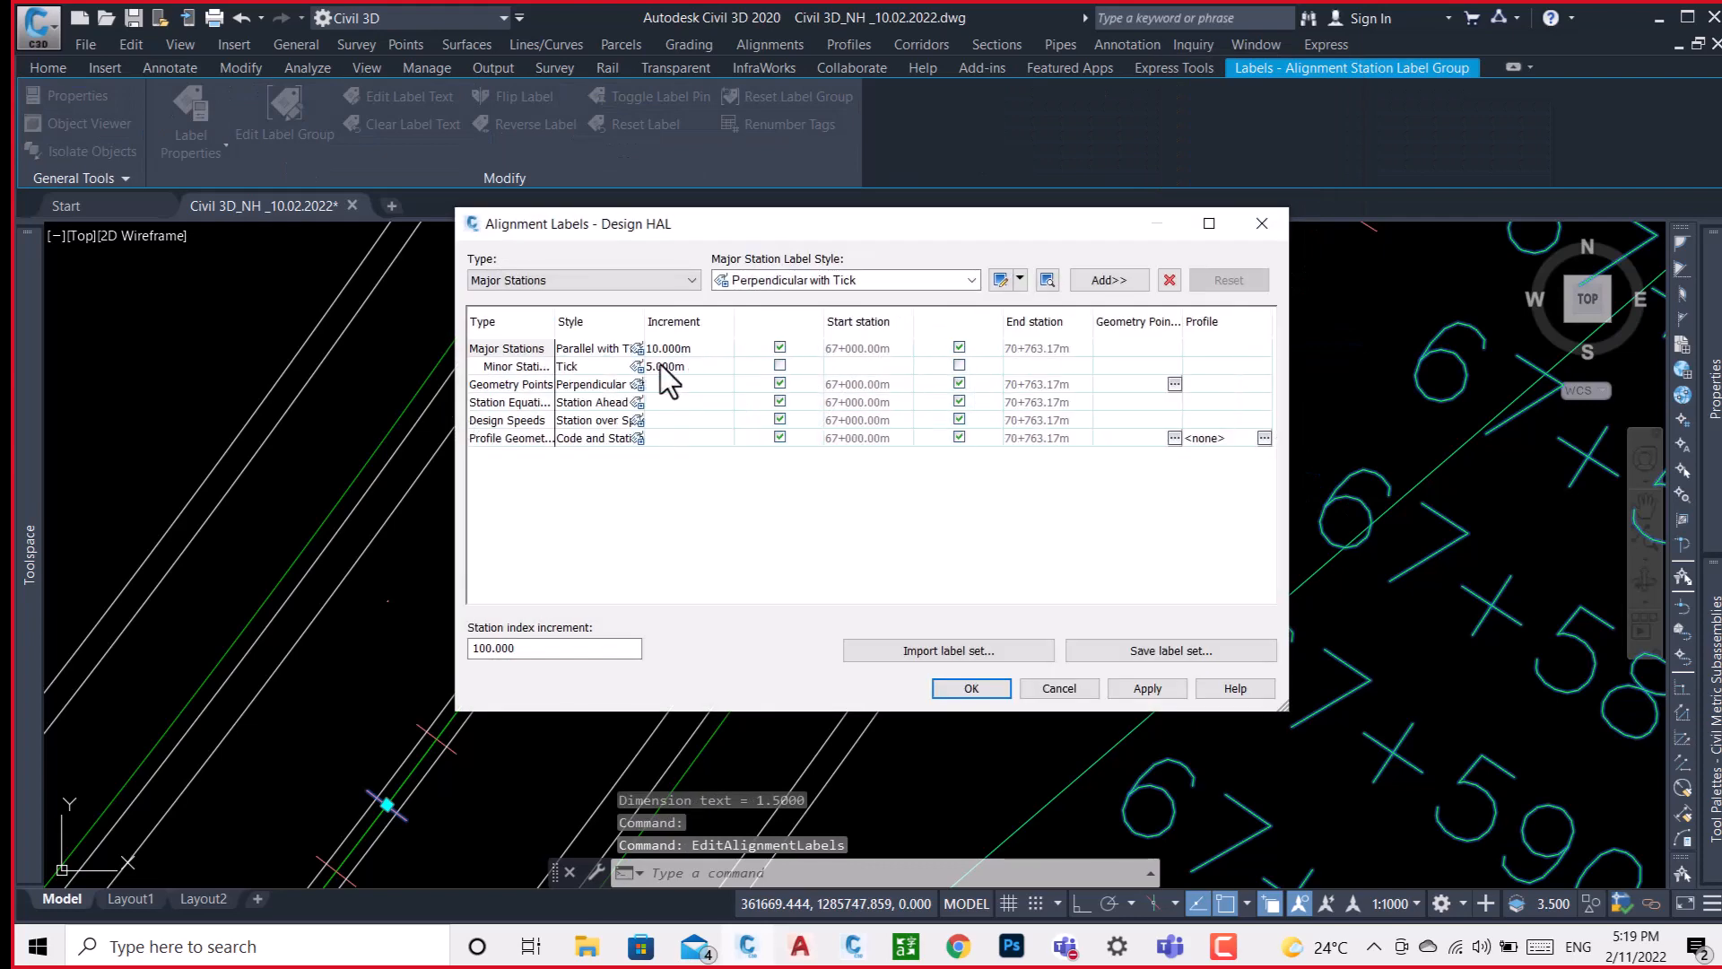
double_click(698, 351)
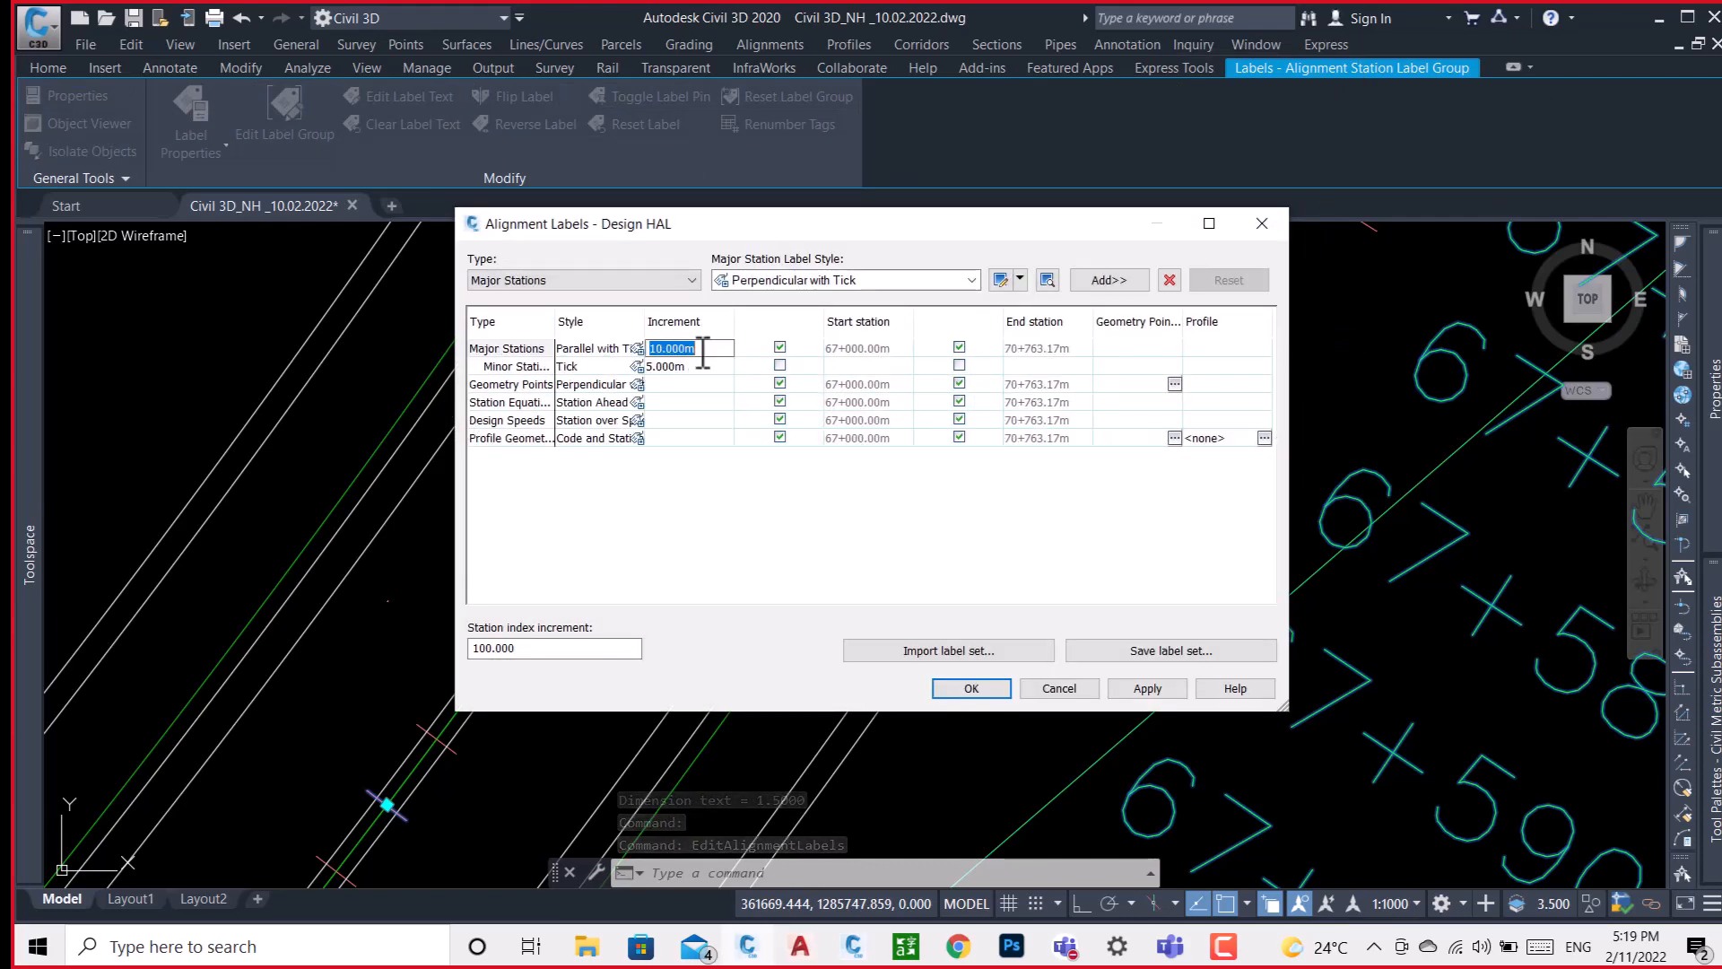
type("100")
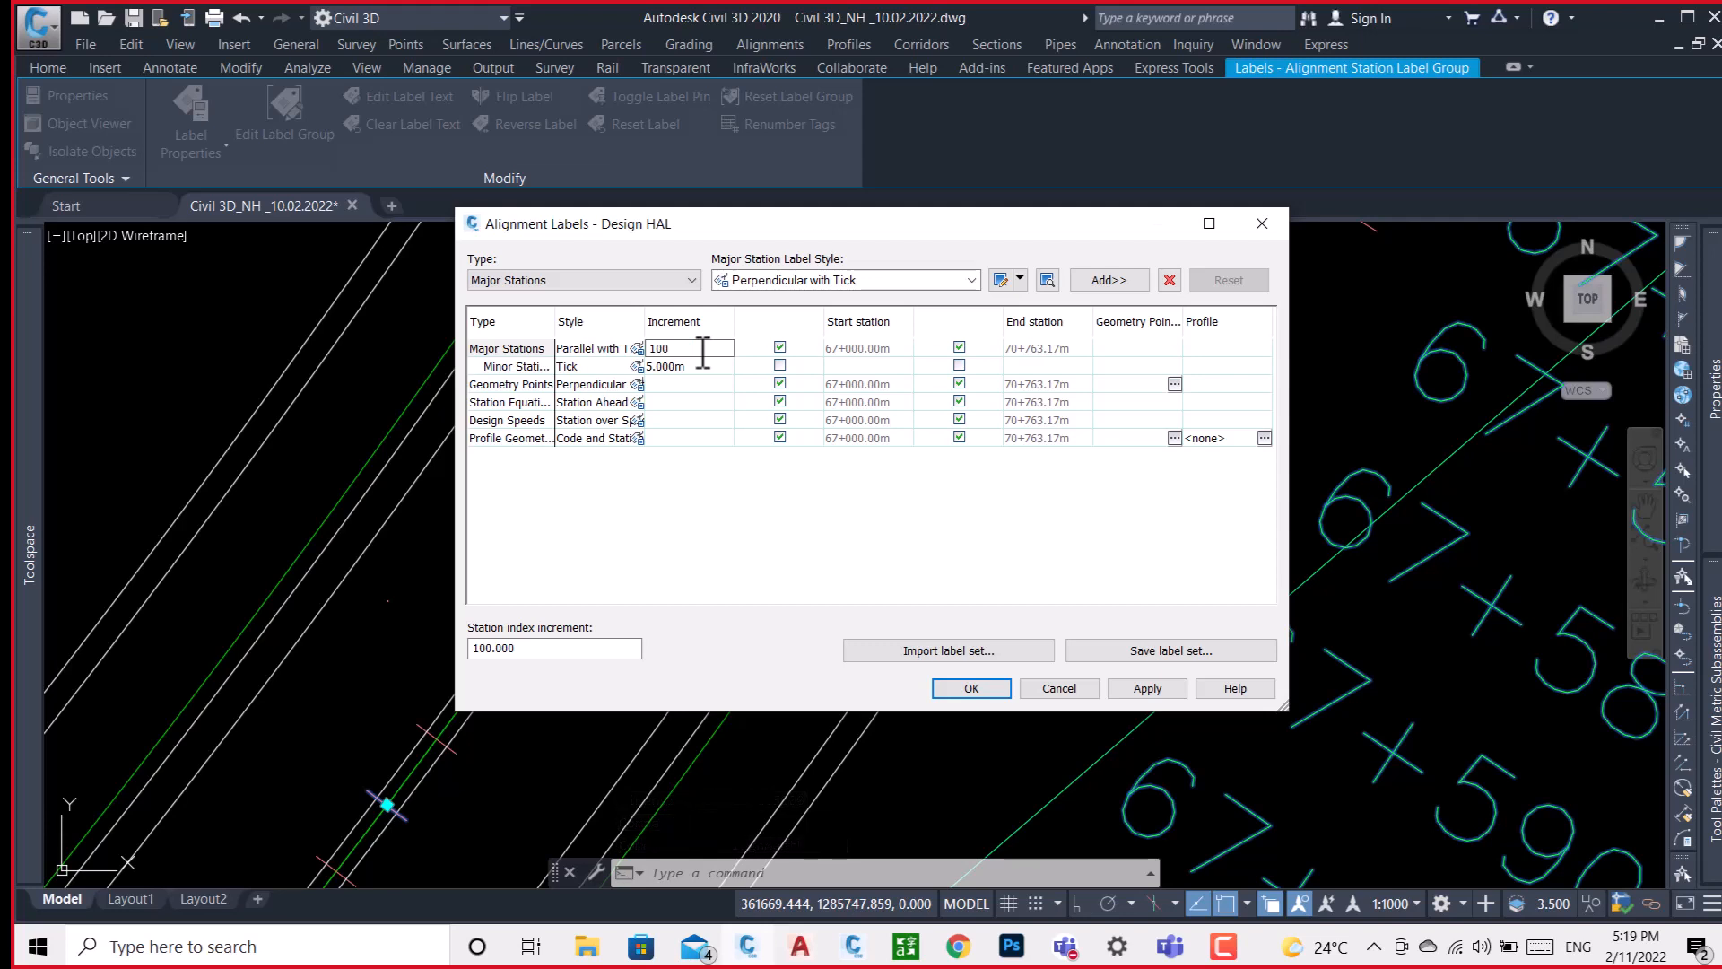
left_click(703, 366)
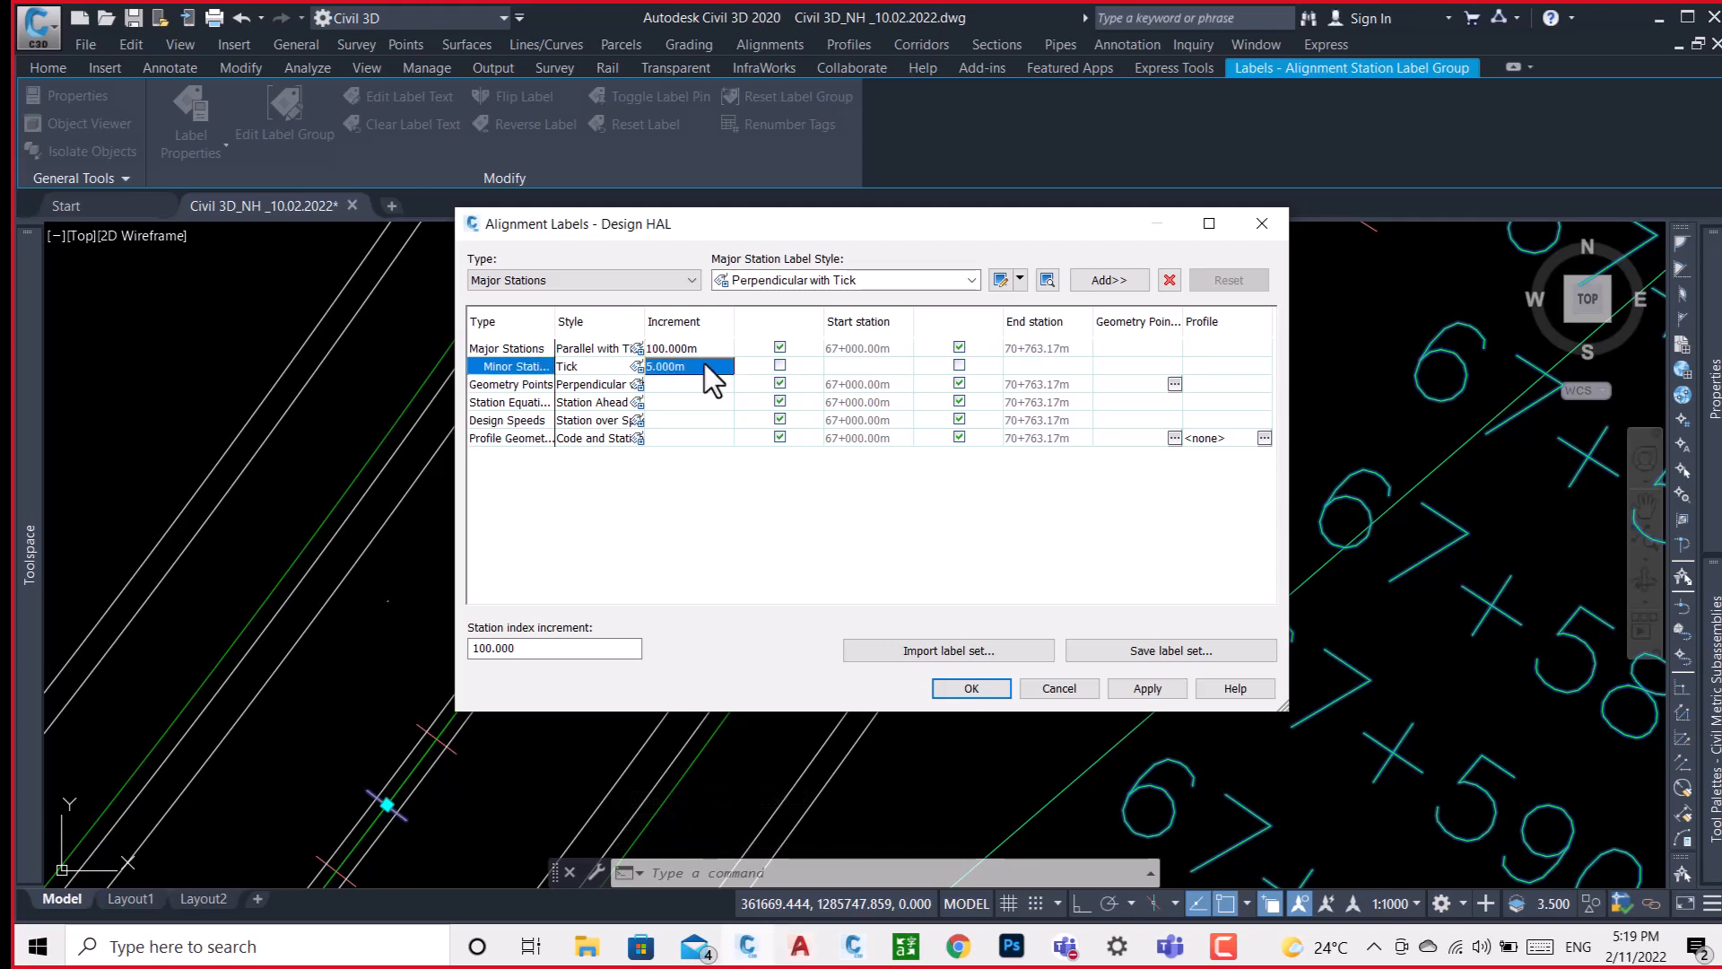
left_click(703, 365)
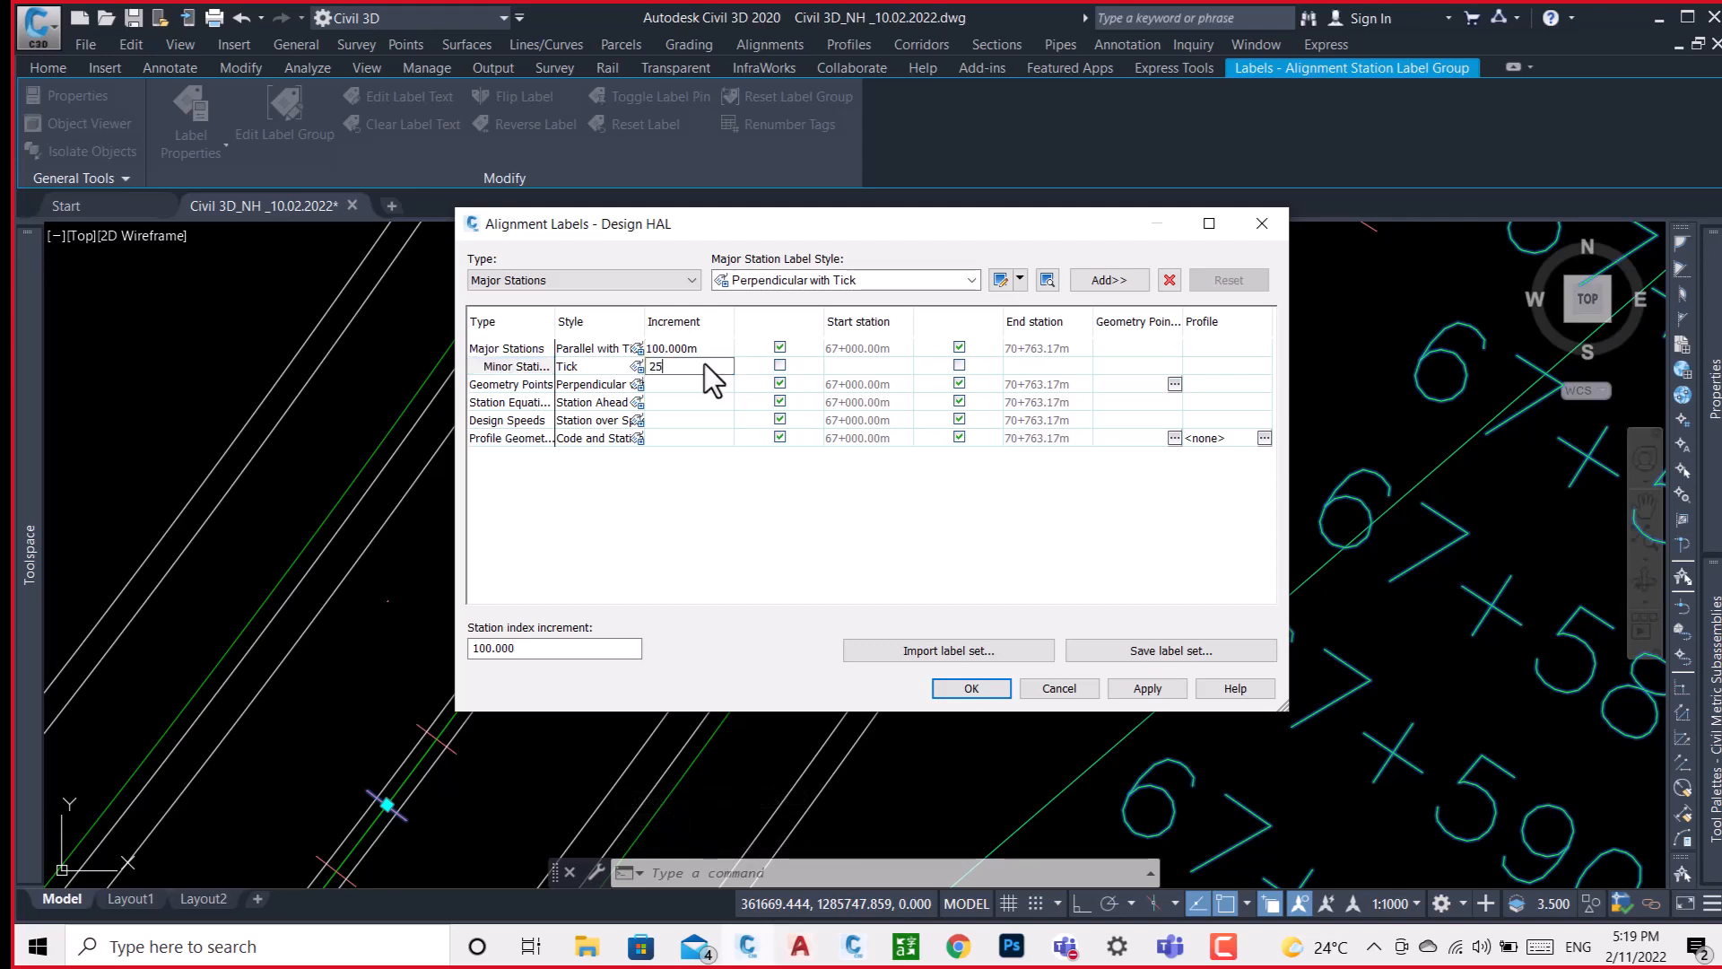
left_click(1145, 690)
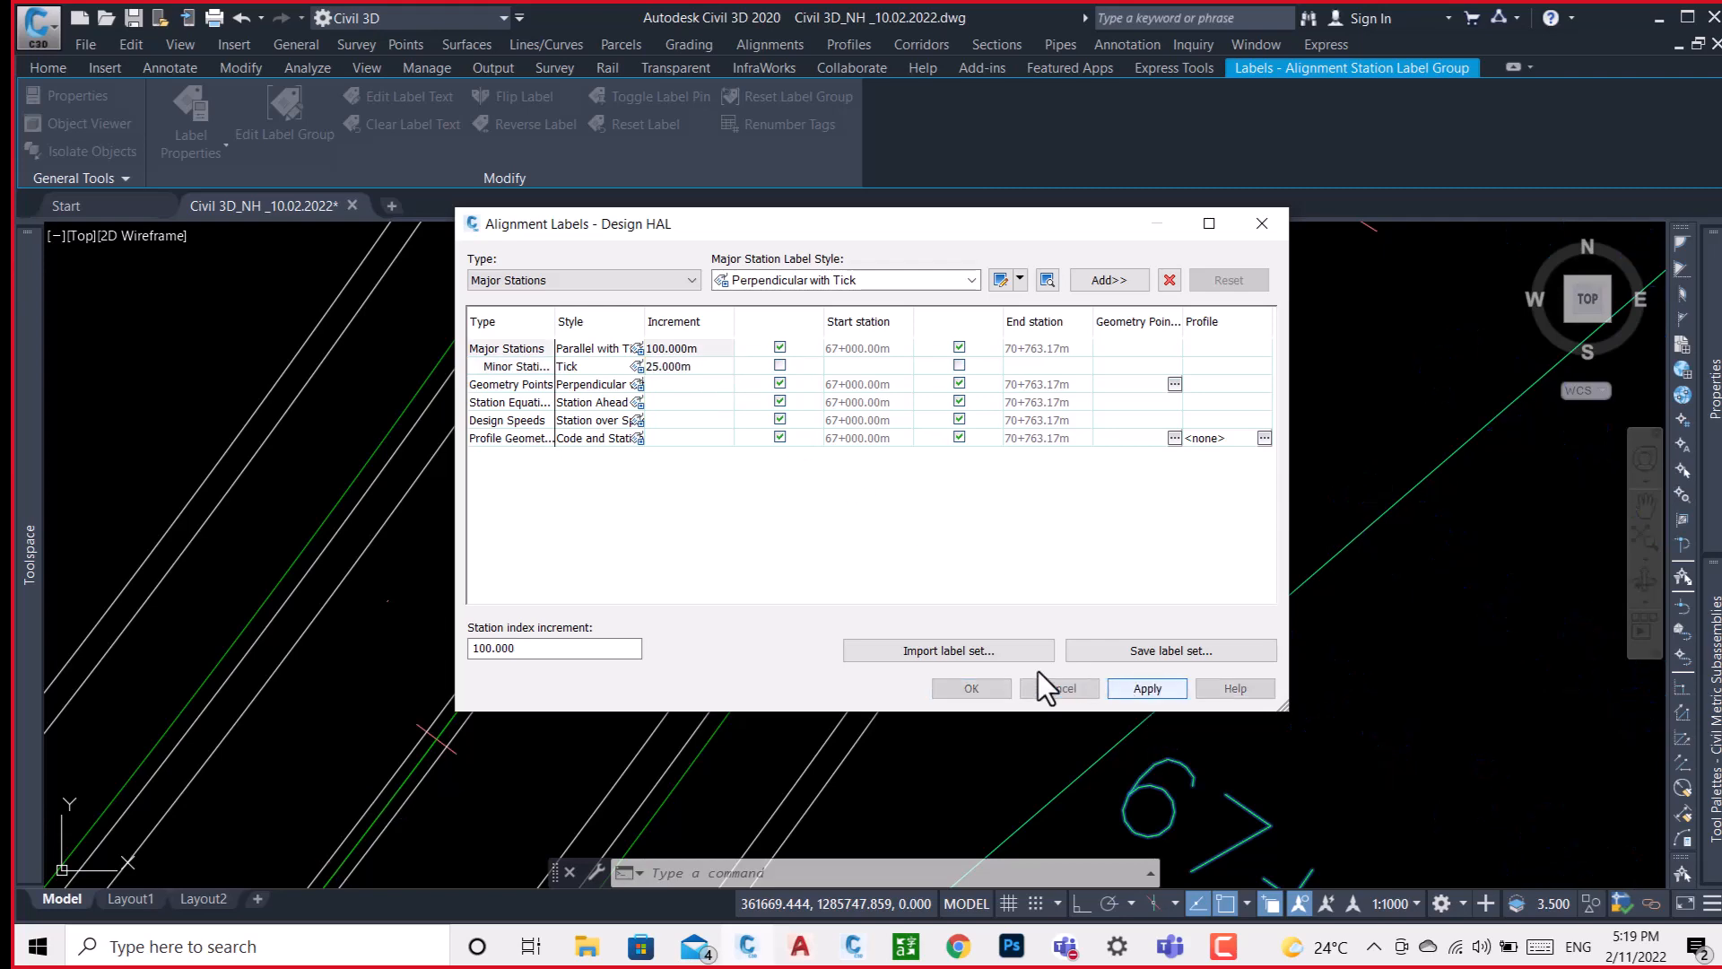
left_click(973, 683)
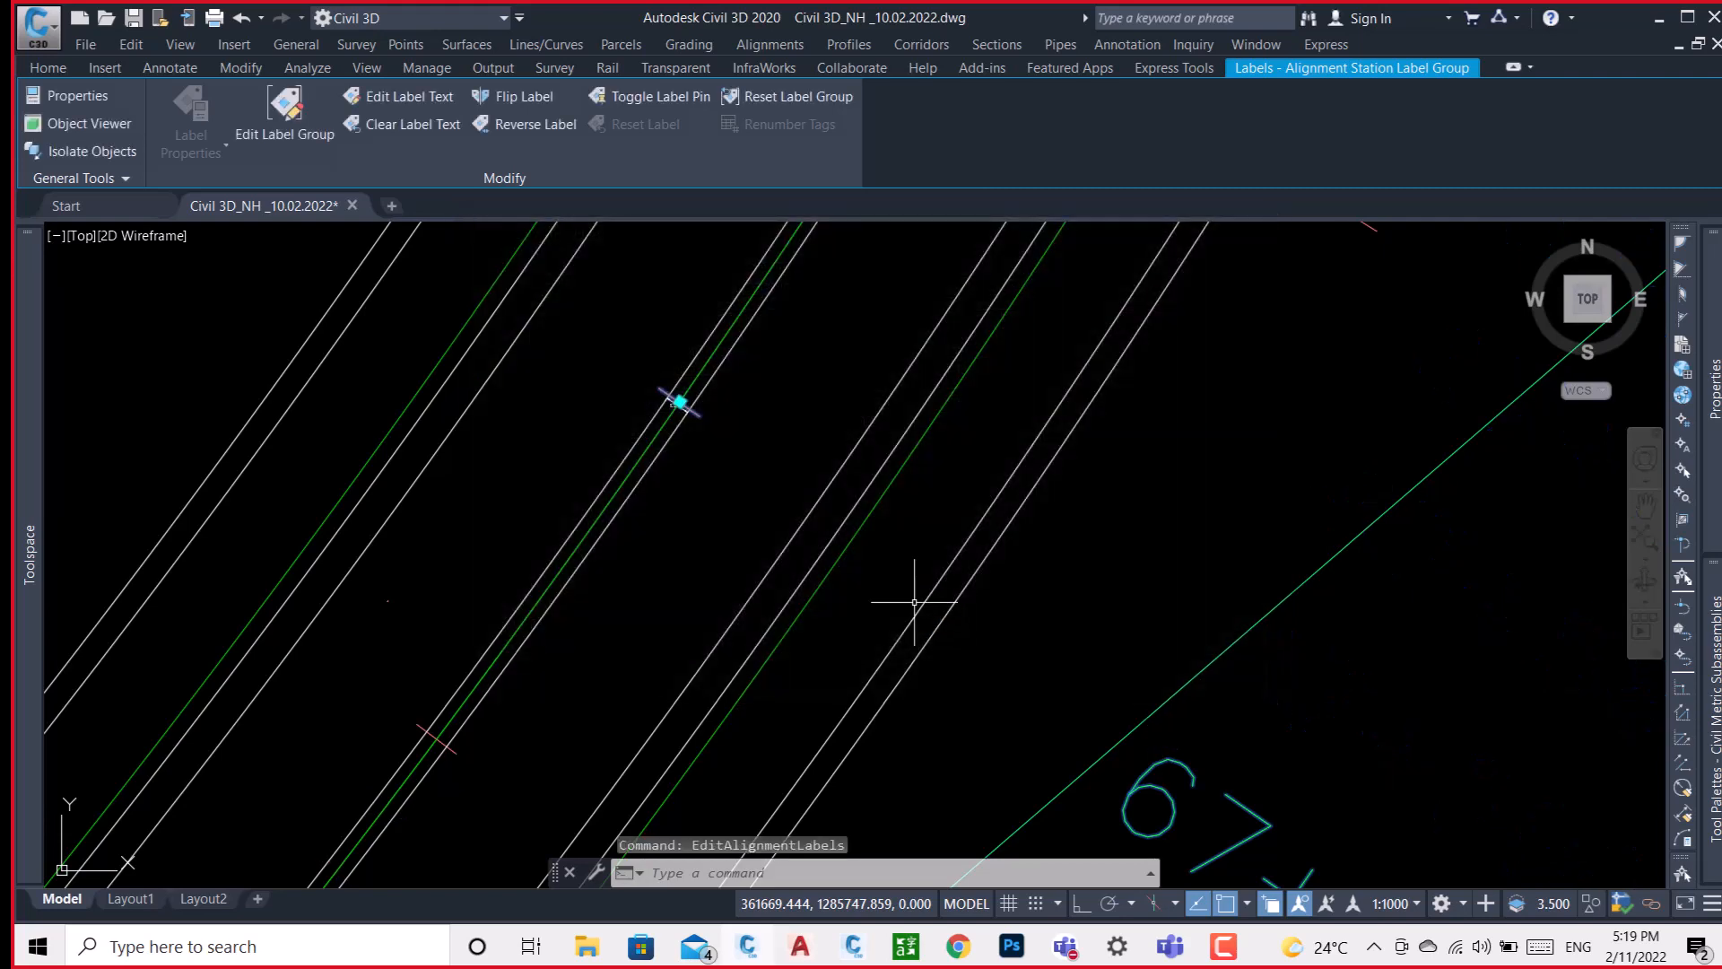
scroll(911, 539, "down", 4)
scroll(816, 471, "up", 5)
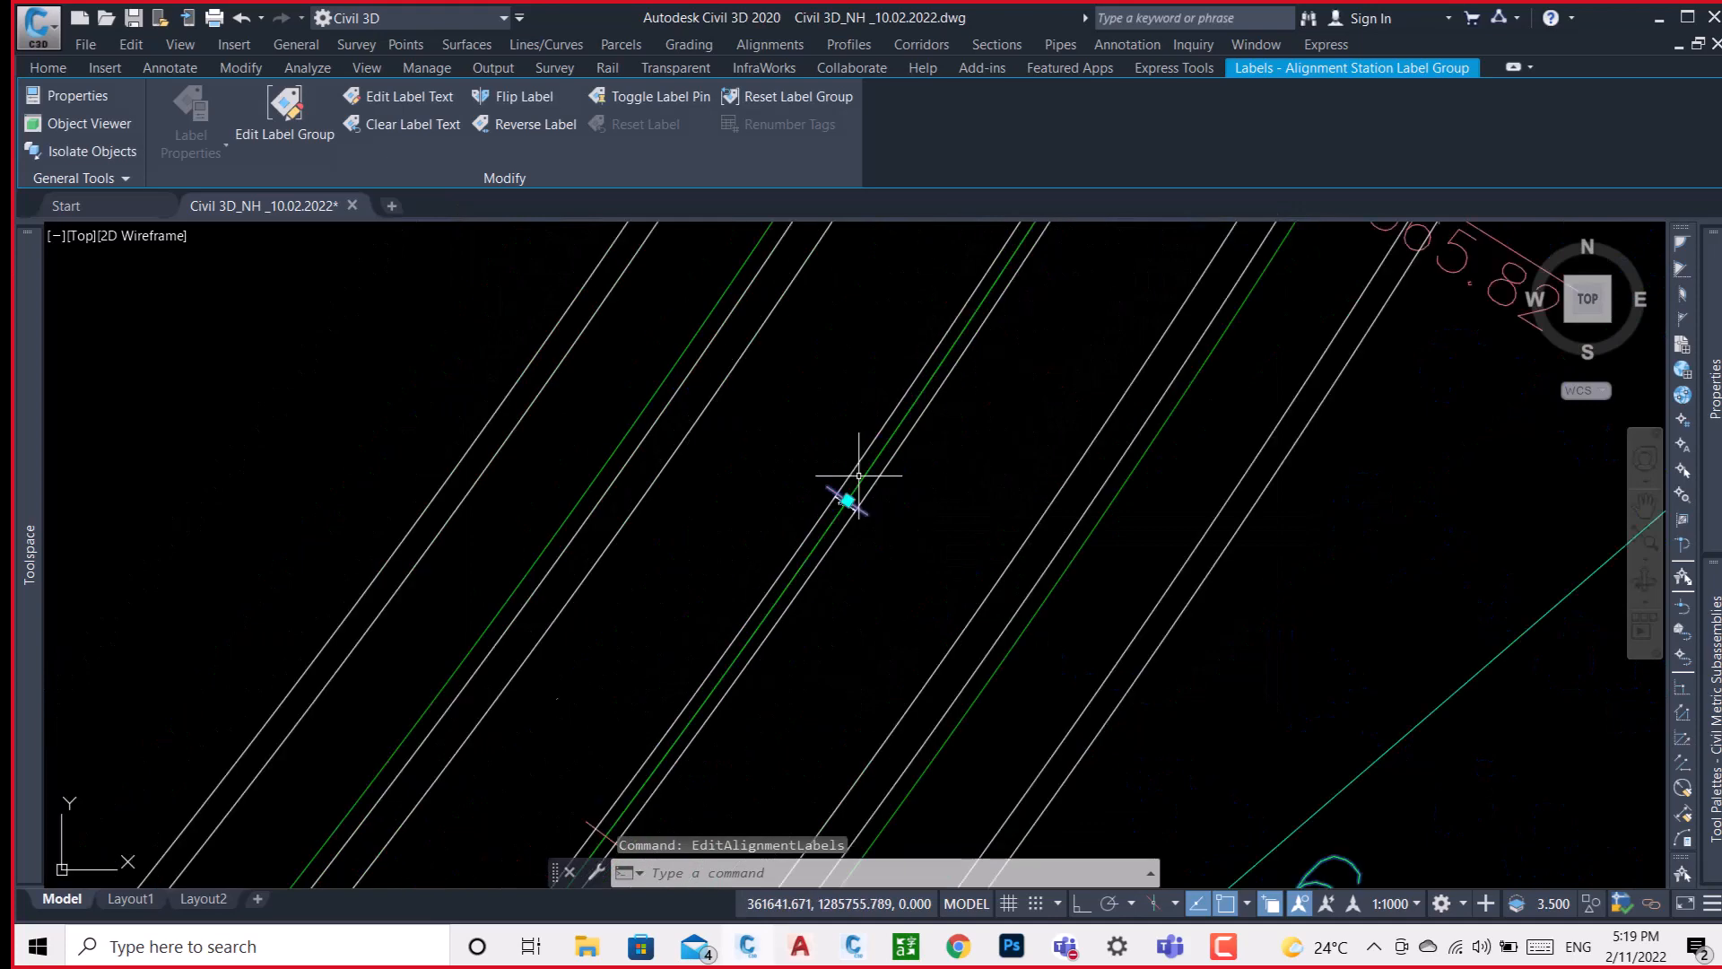
key("Escape")
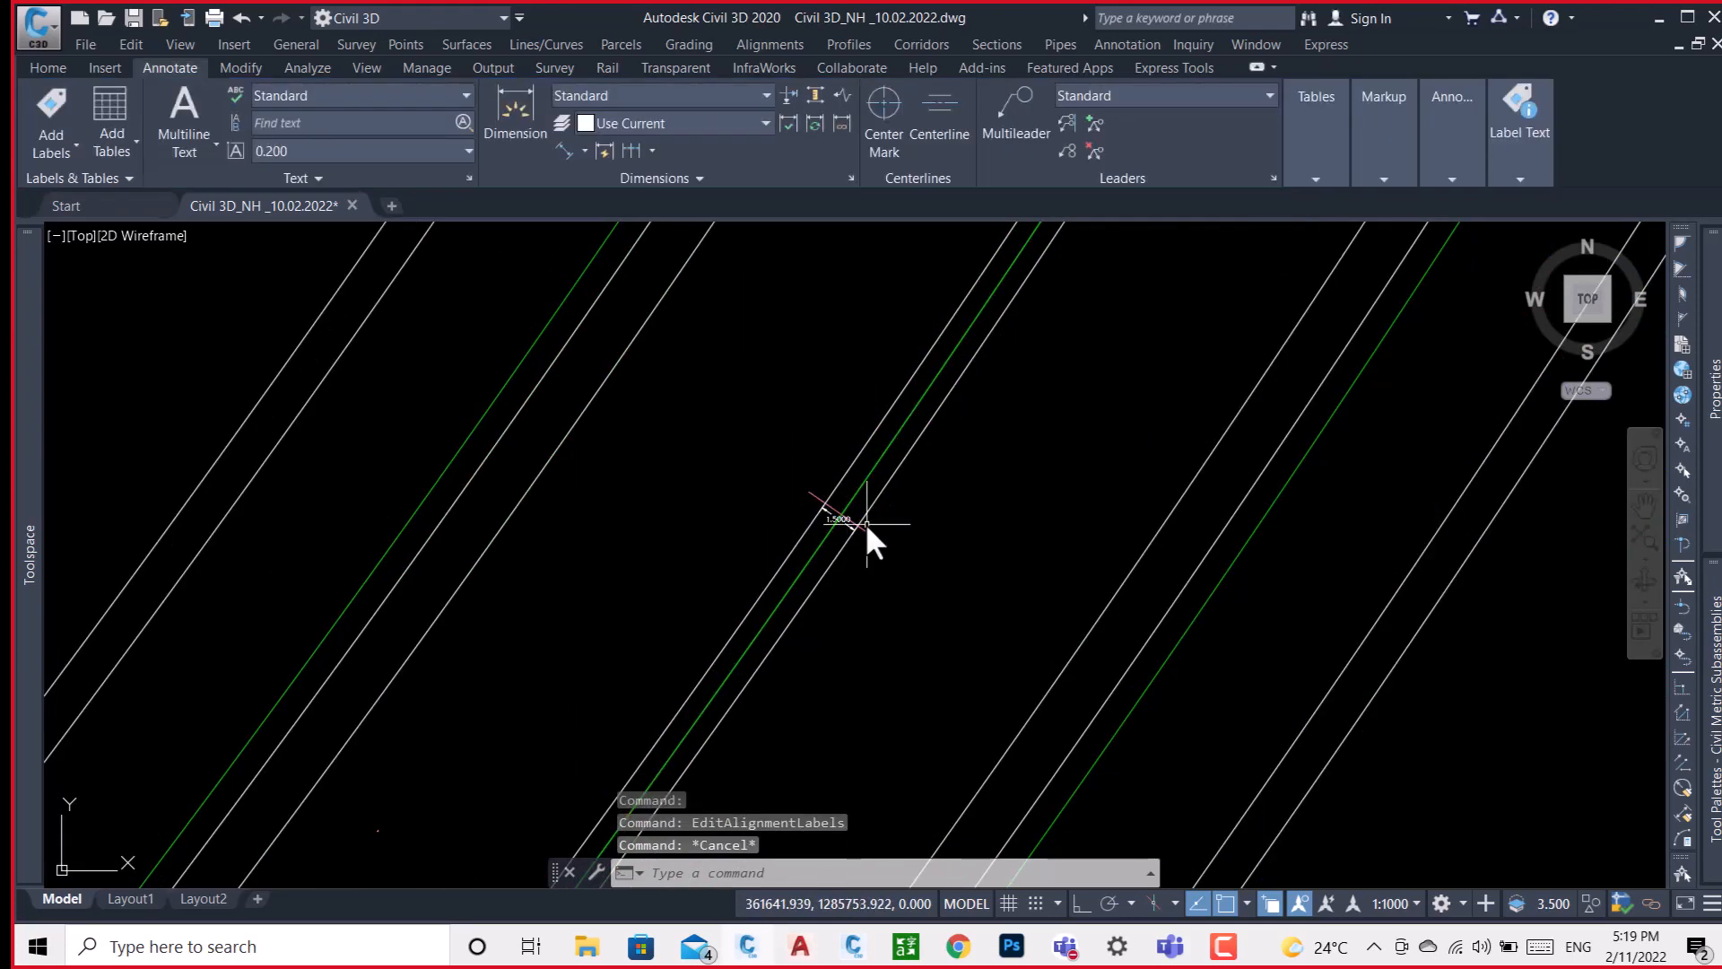
Examine the dimensioned median and the adjoining carriageway lines between the 67+565.82 midpoint and chainage 67+600.
scroll(832, 457, "down", 3)
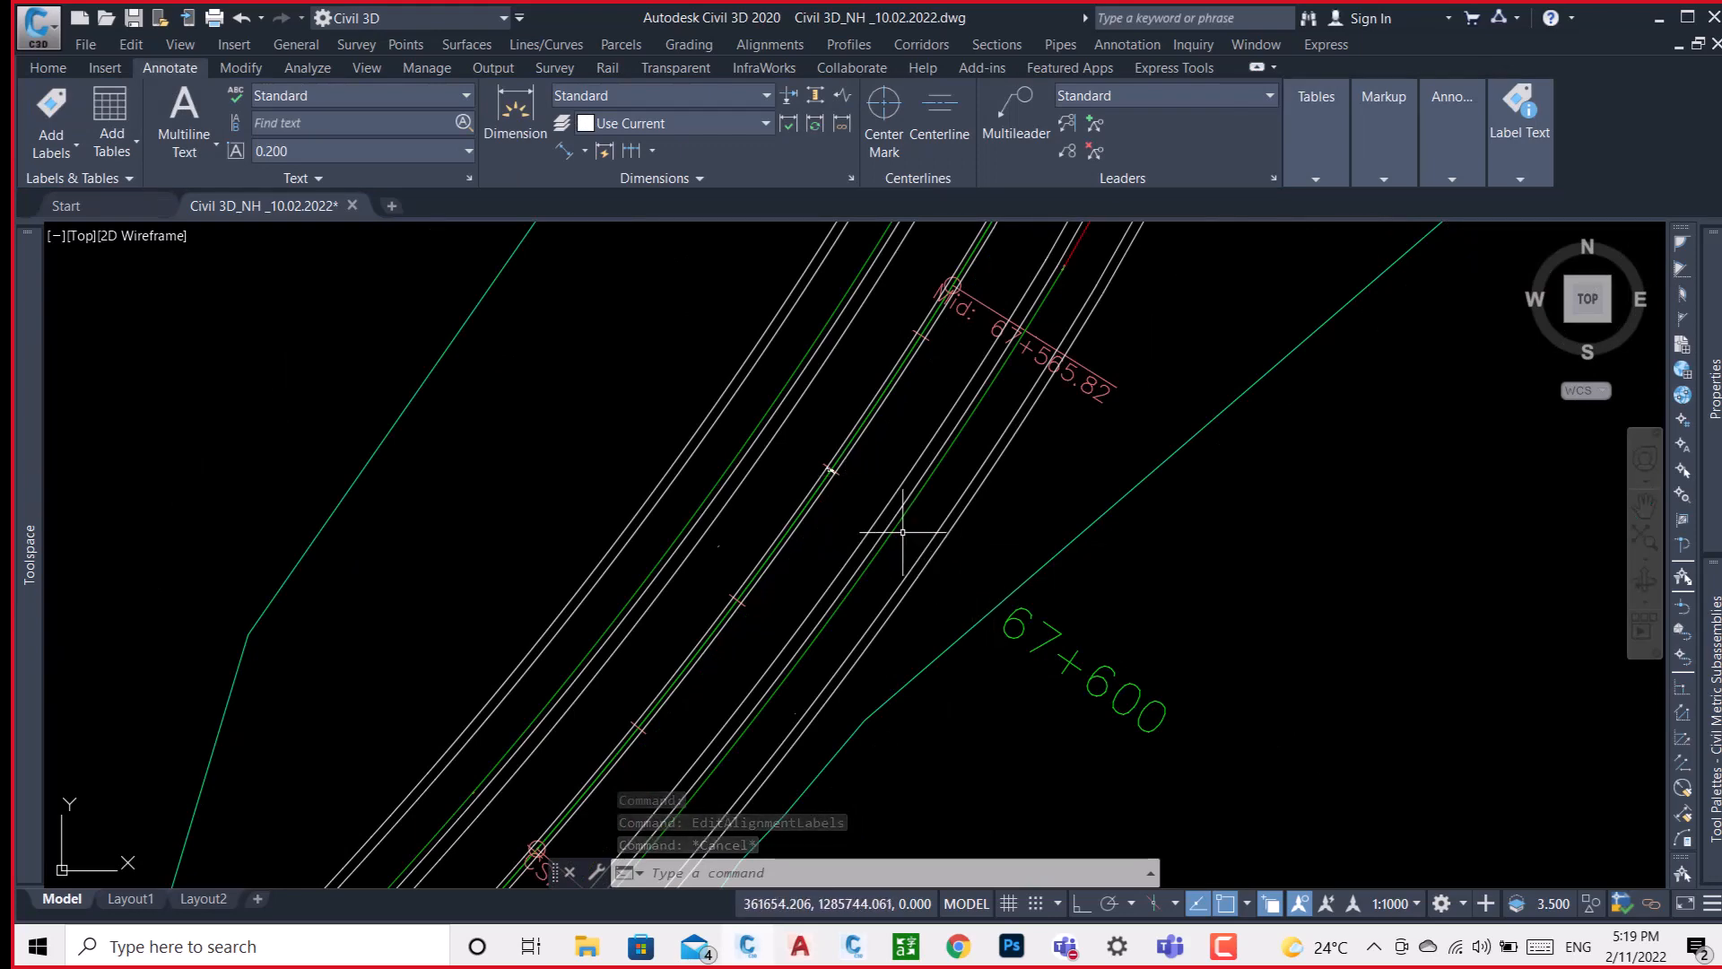
scroll(830, 470, "up", 3)
left_click(830, 469)
scroll(831, 470, "down", 3)
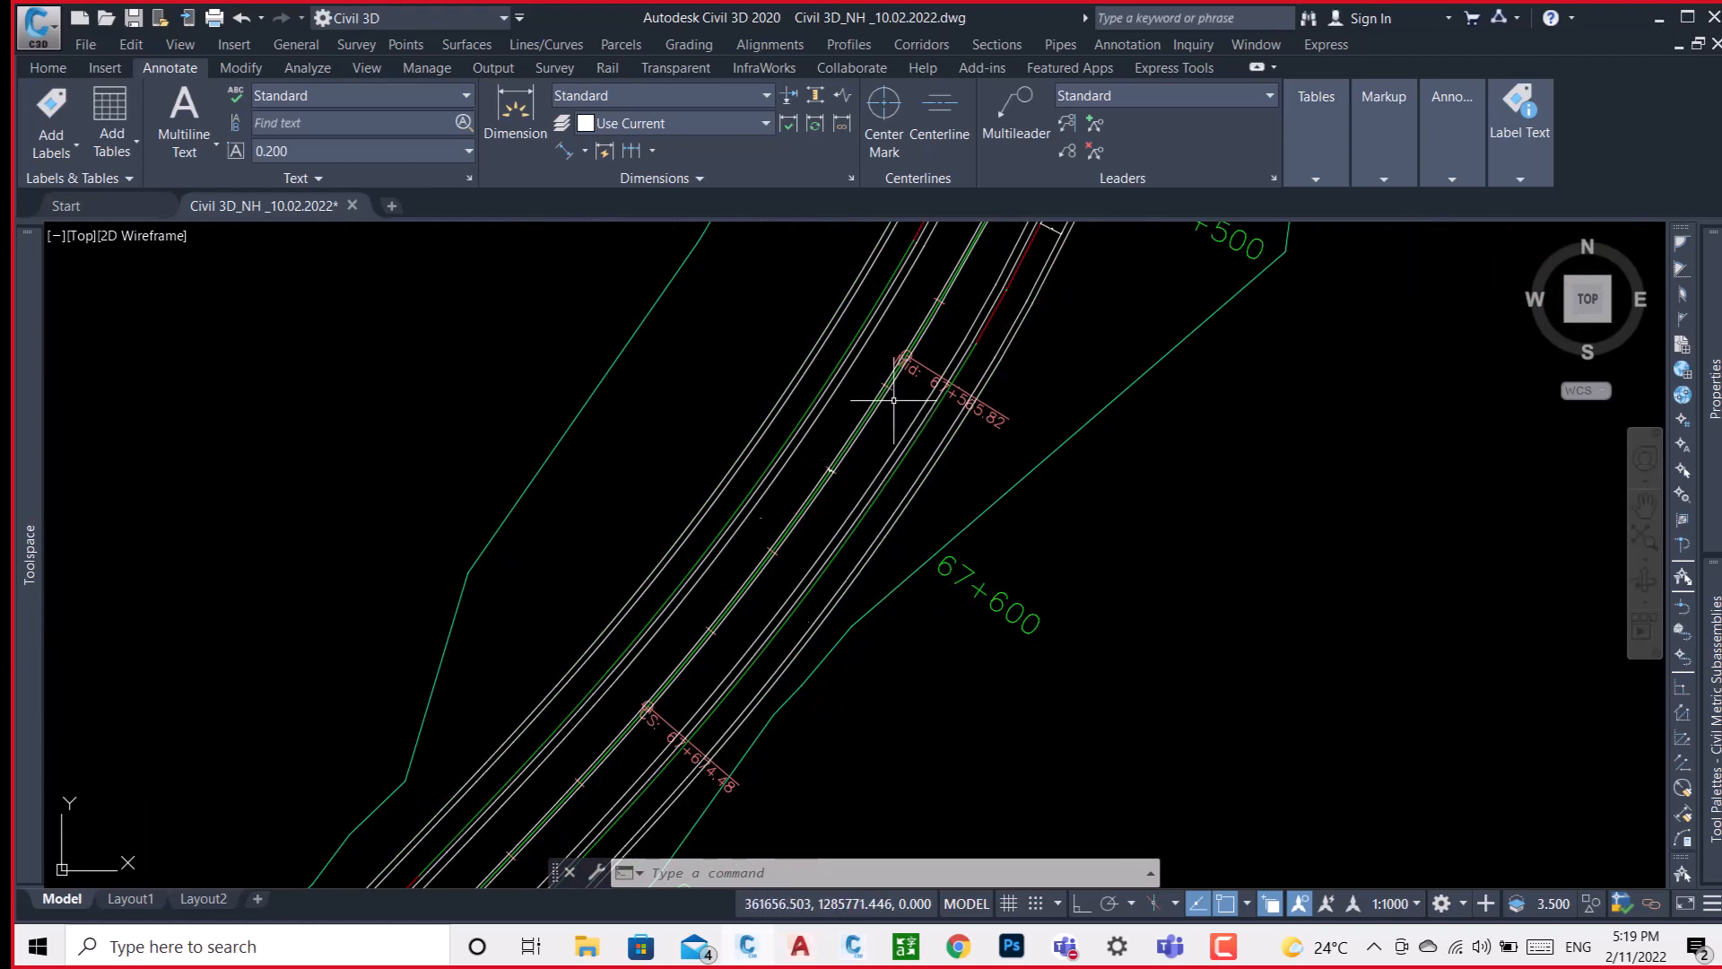
mouse_move(889, 410)
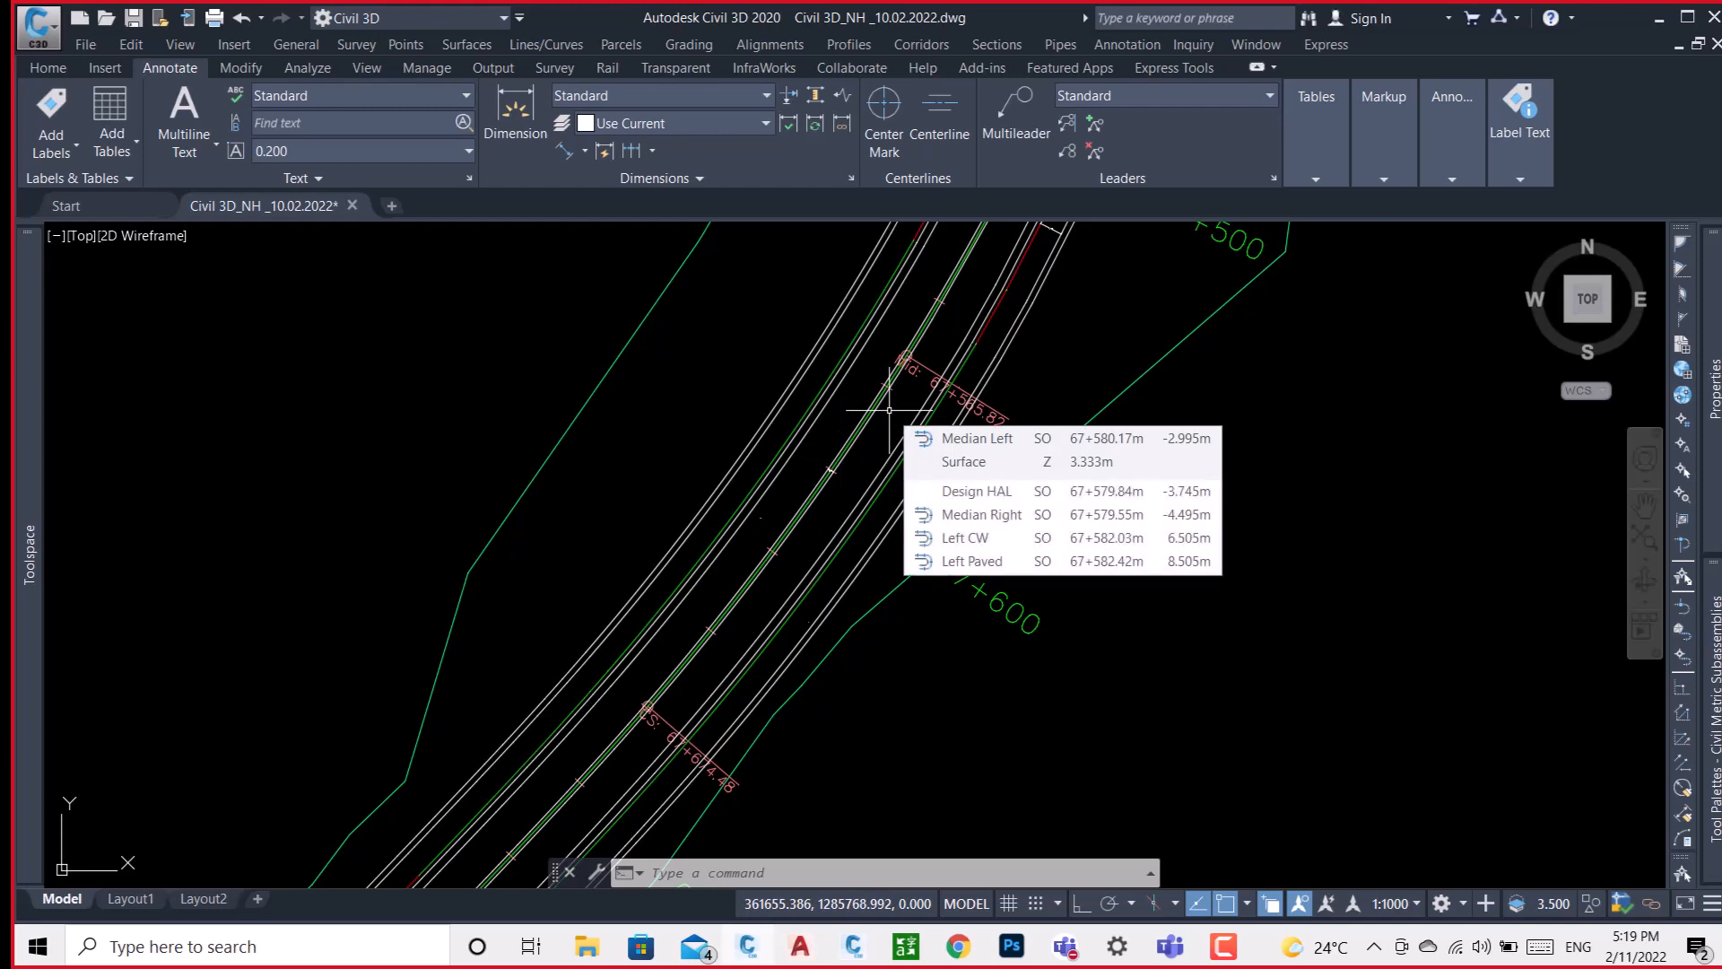
scroll(822, 474, "up", 3)
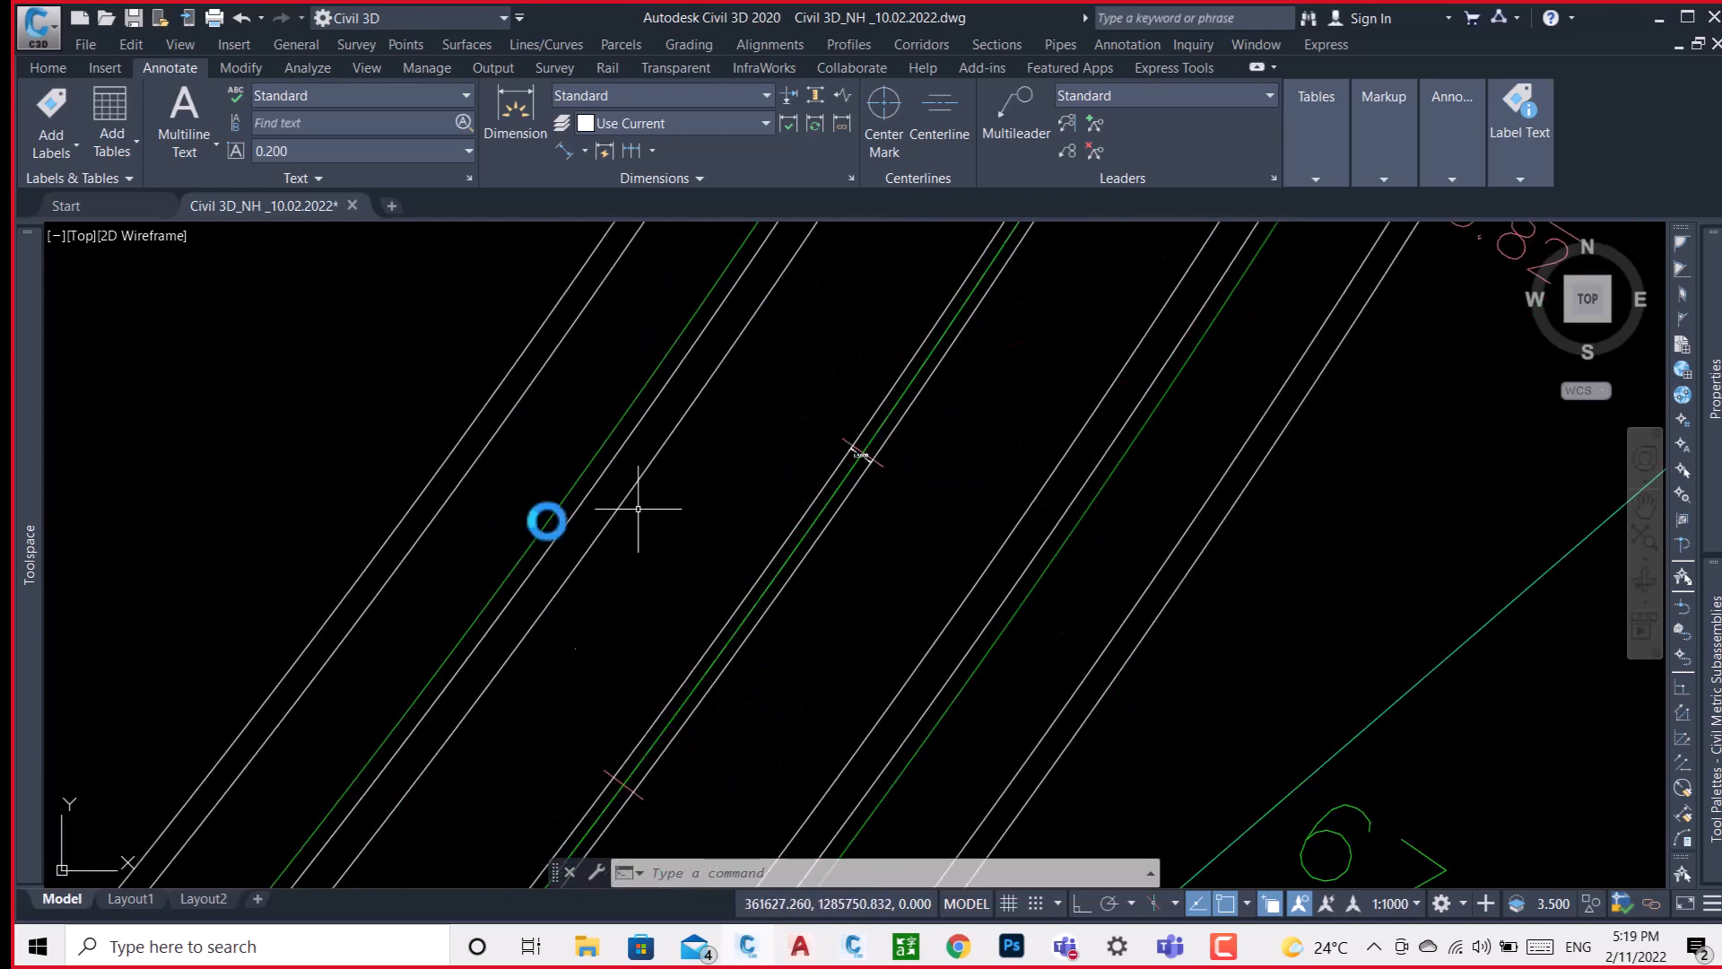
Examine the drawing's overall layout of road plans and profile views, and the typical cross sections grouped inside the circle.
scroll(548, 517, "down", 5)
scroll(548, 516, "down", 2)
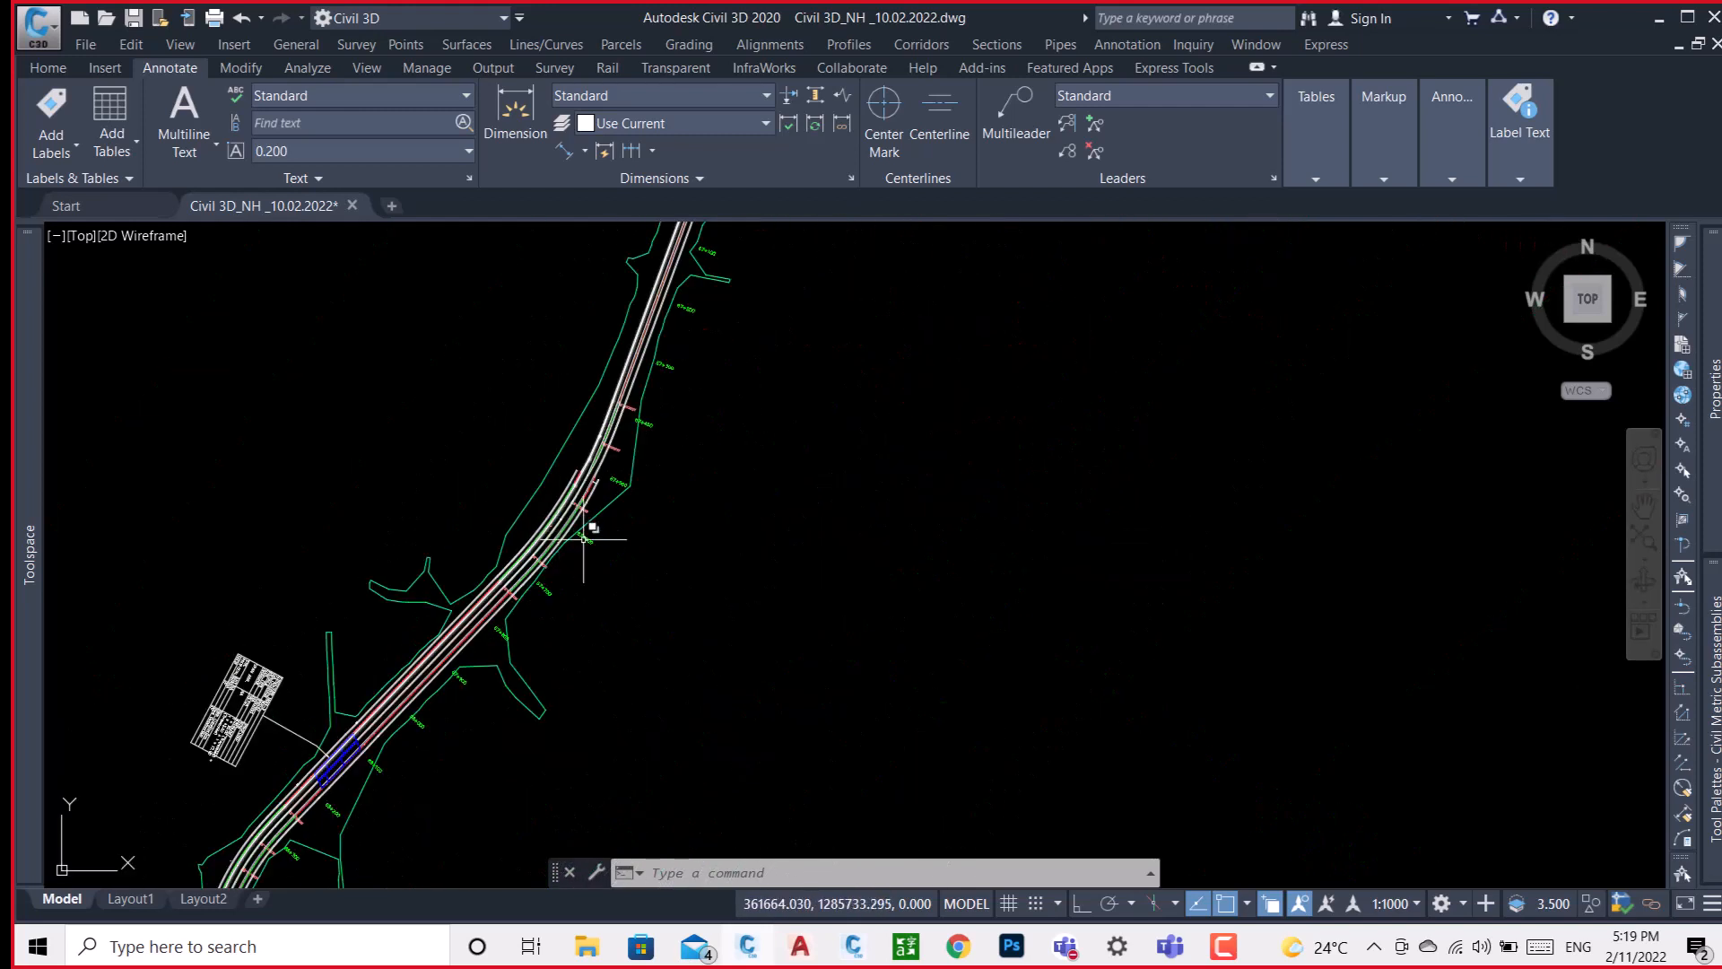
scroll(562, 511, "down", 3)
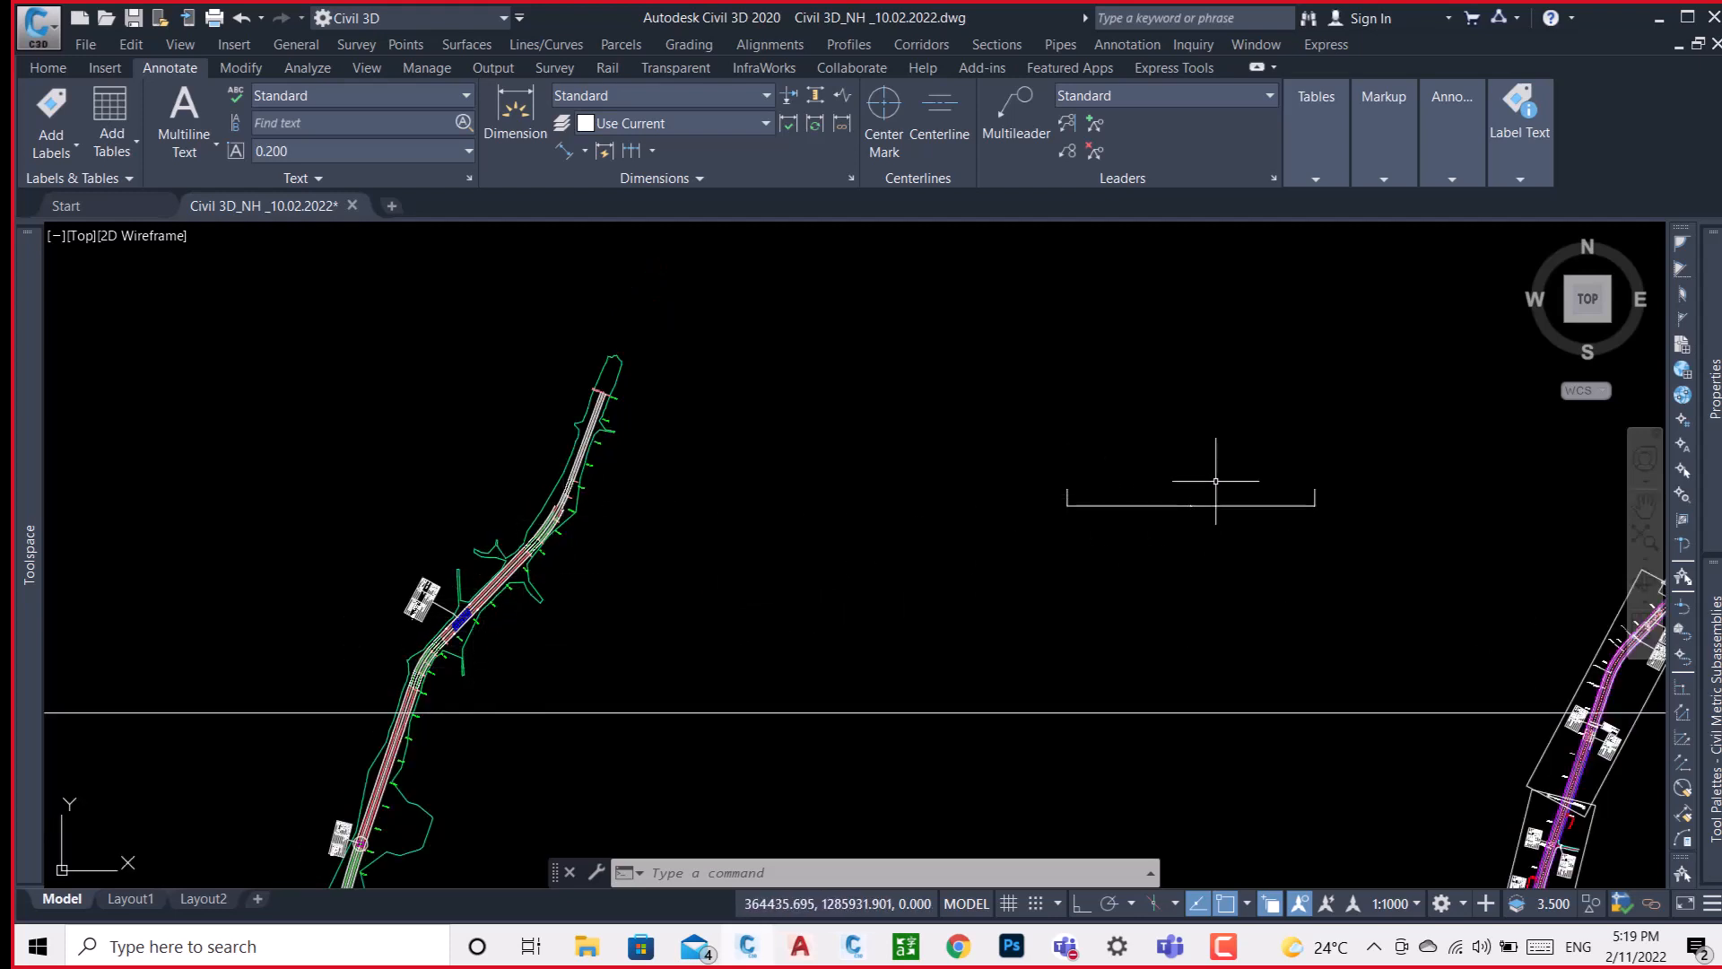
mouse_move(1216, 481)
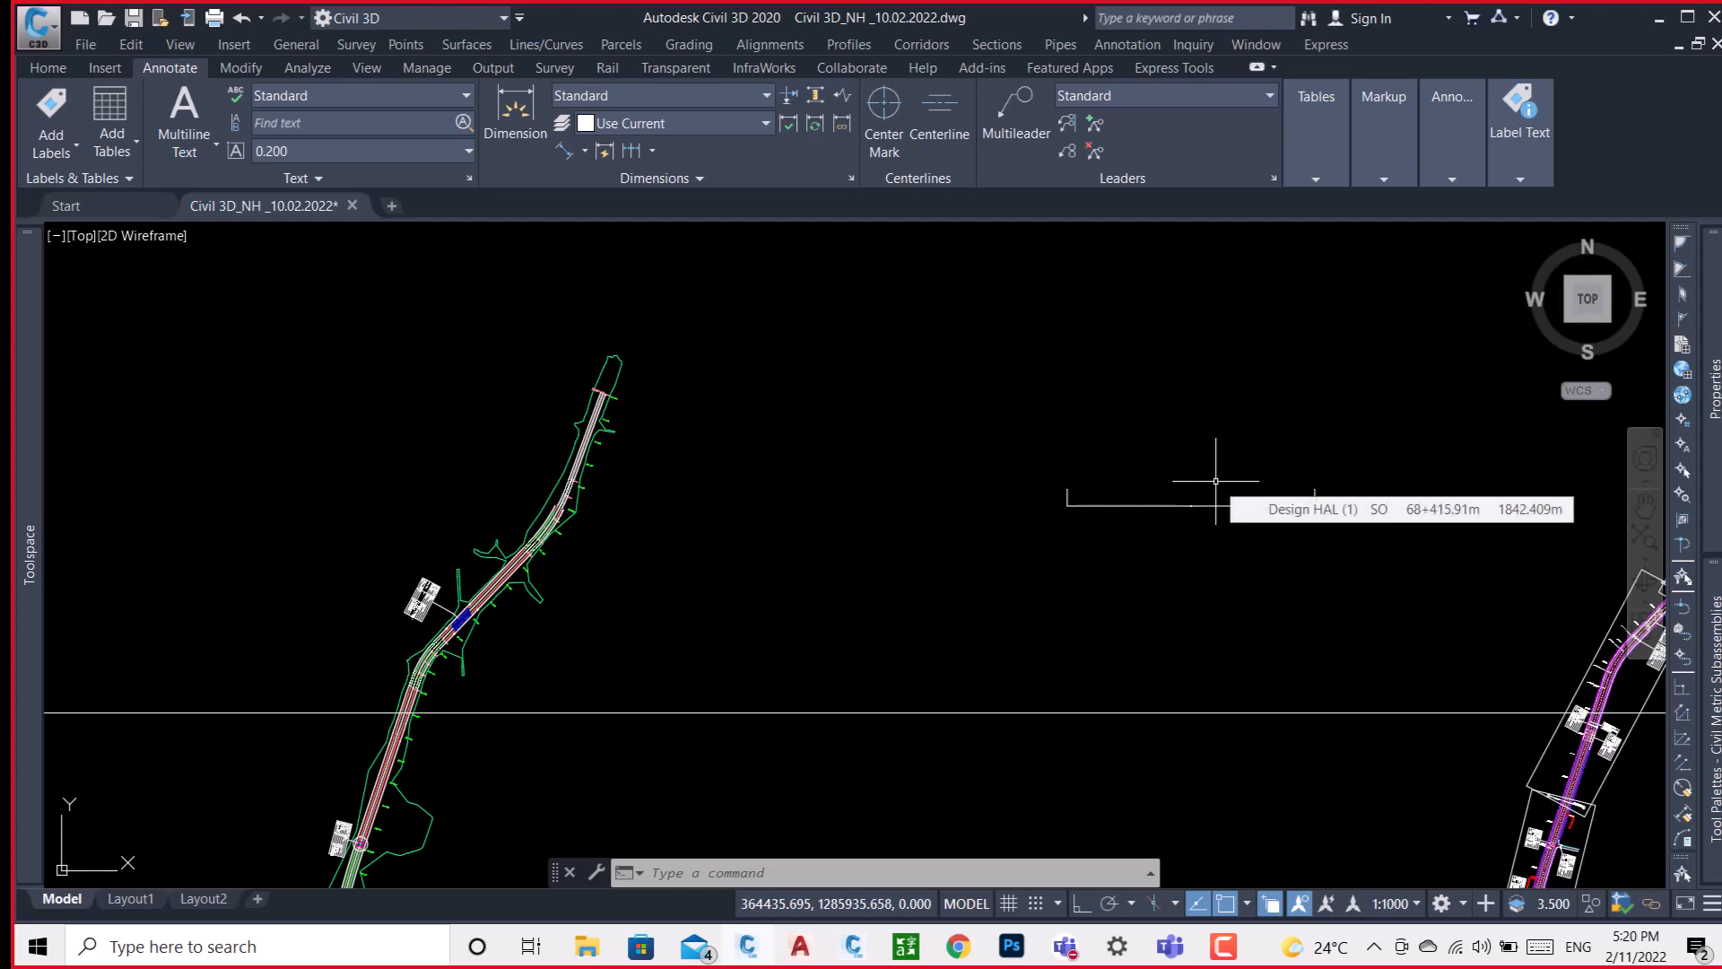
scroll(574, 403, "down", 4)
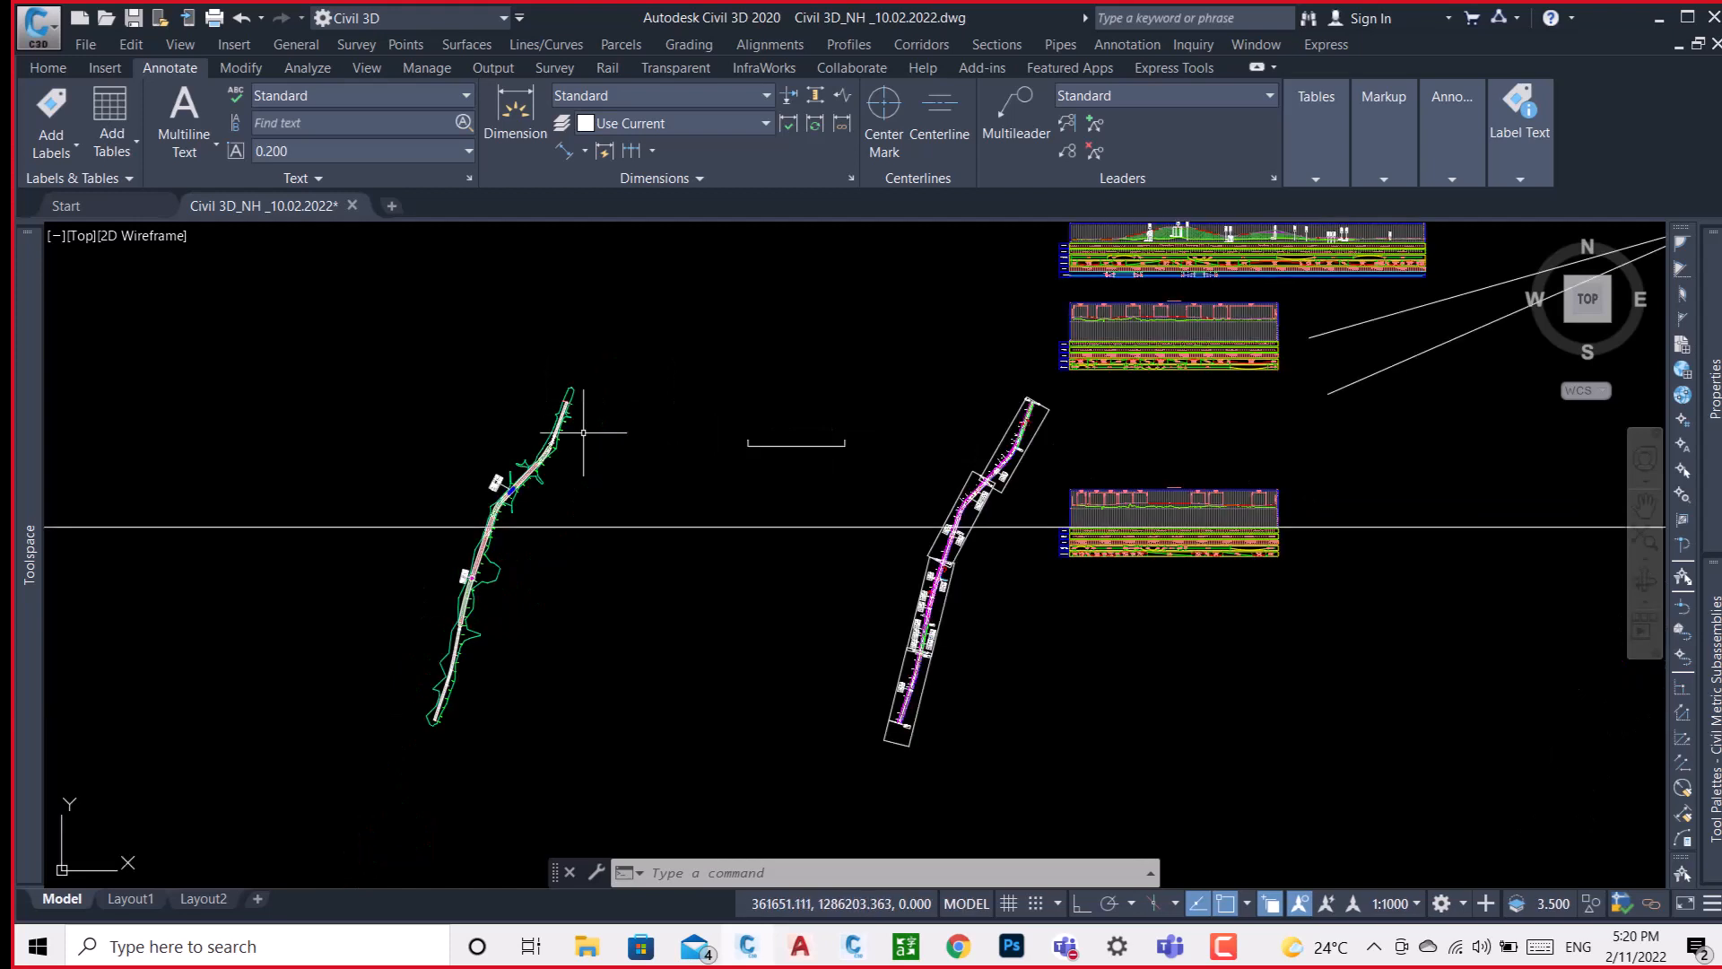
mouse_move(1319, 508)
middle_mouse_down()
mouse_move(1188, 492)
mouse_move(902, 533)
middle_mouse_up()
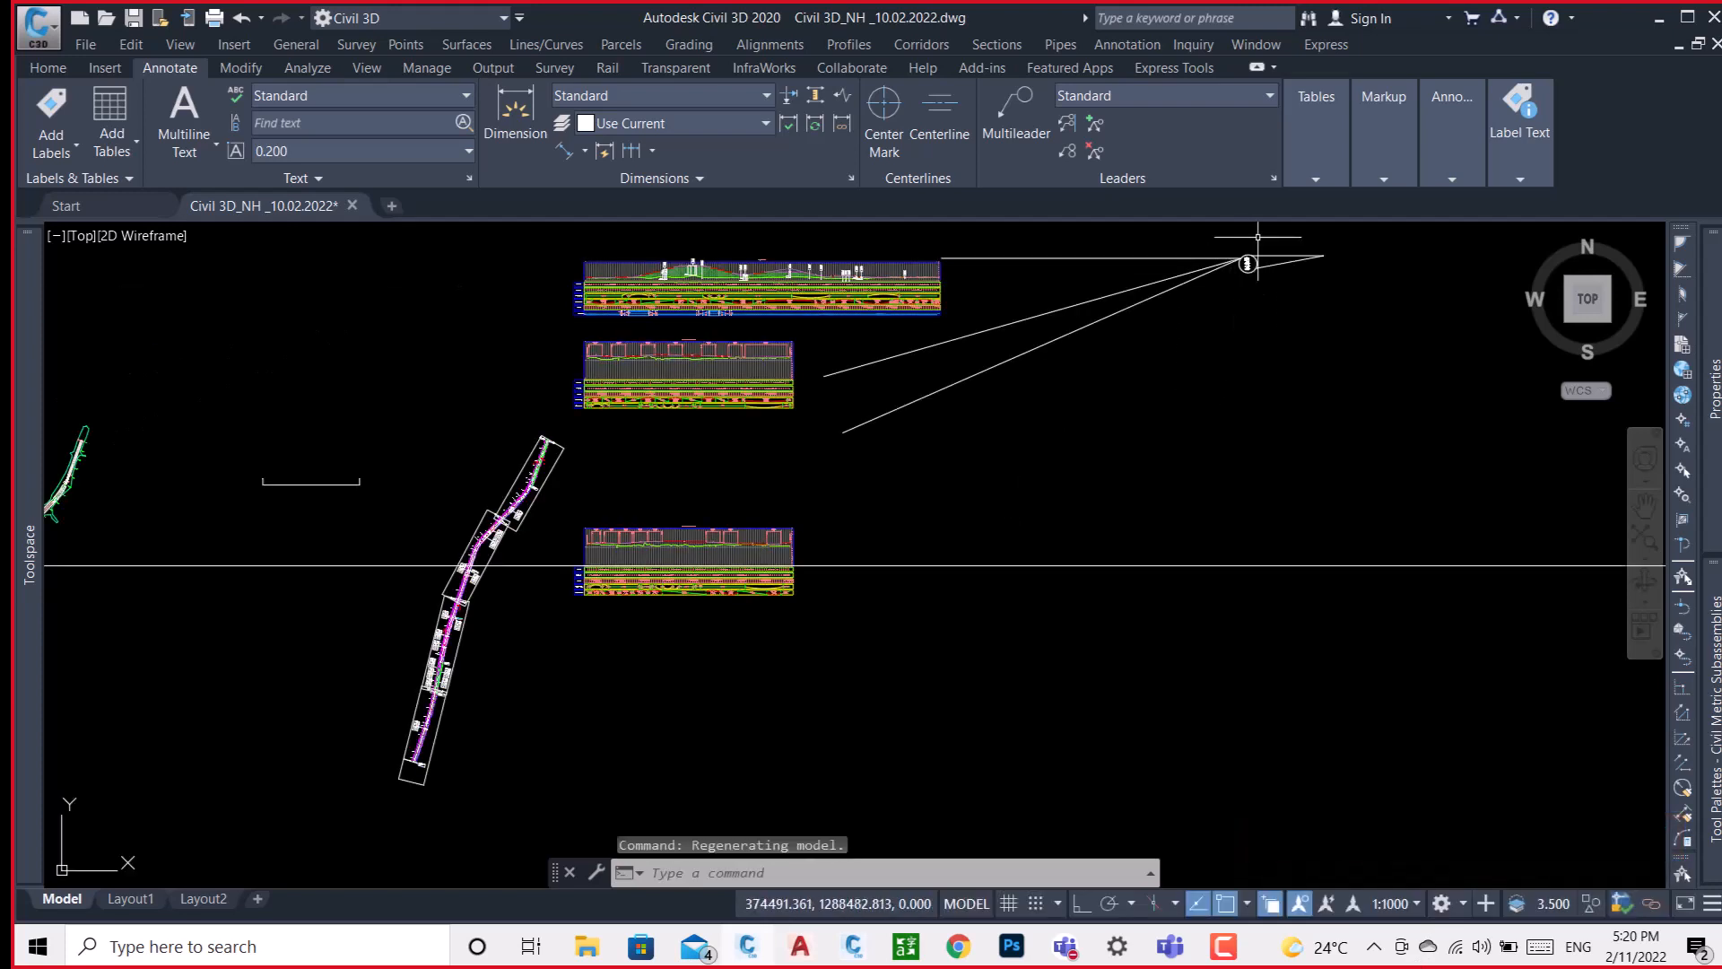
scroll(1257, 237, "up", 5)
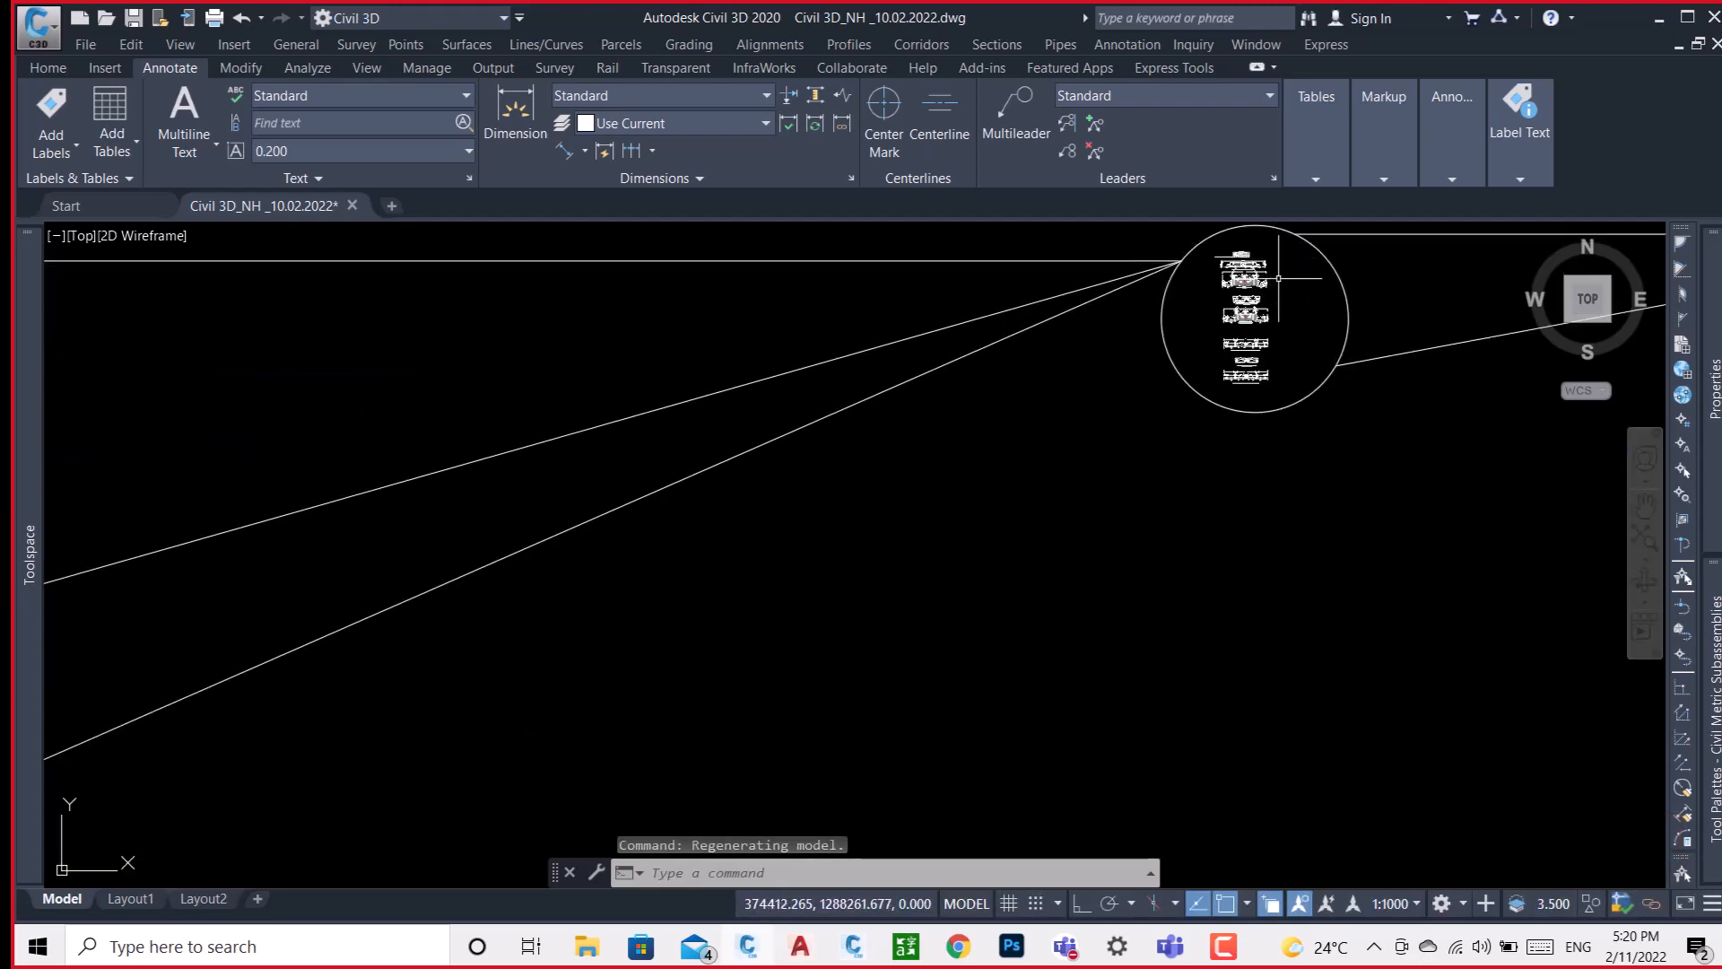
scroll(1278, 278, "up", 4)
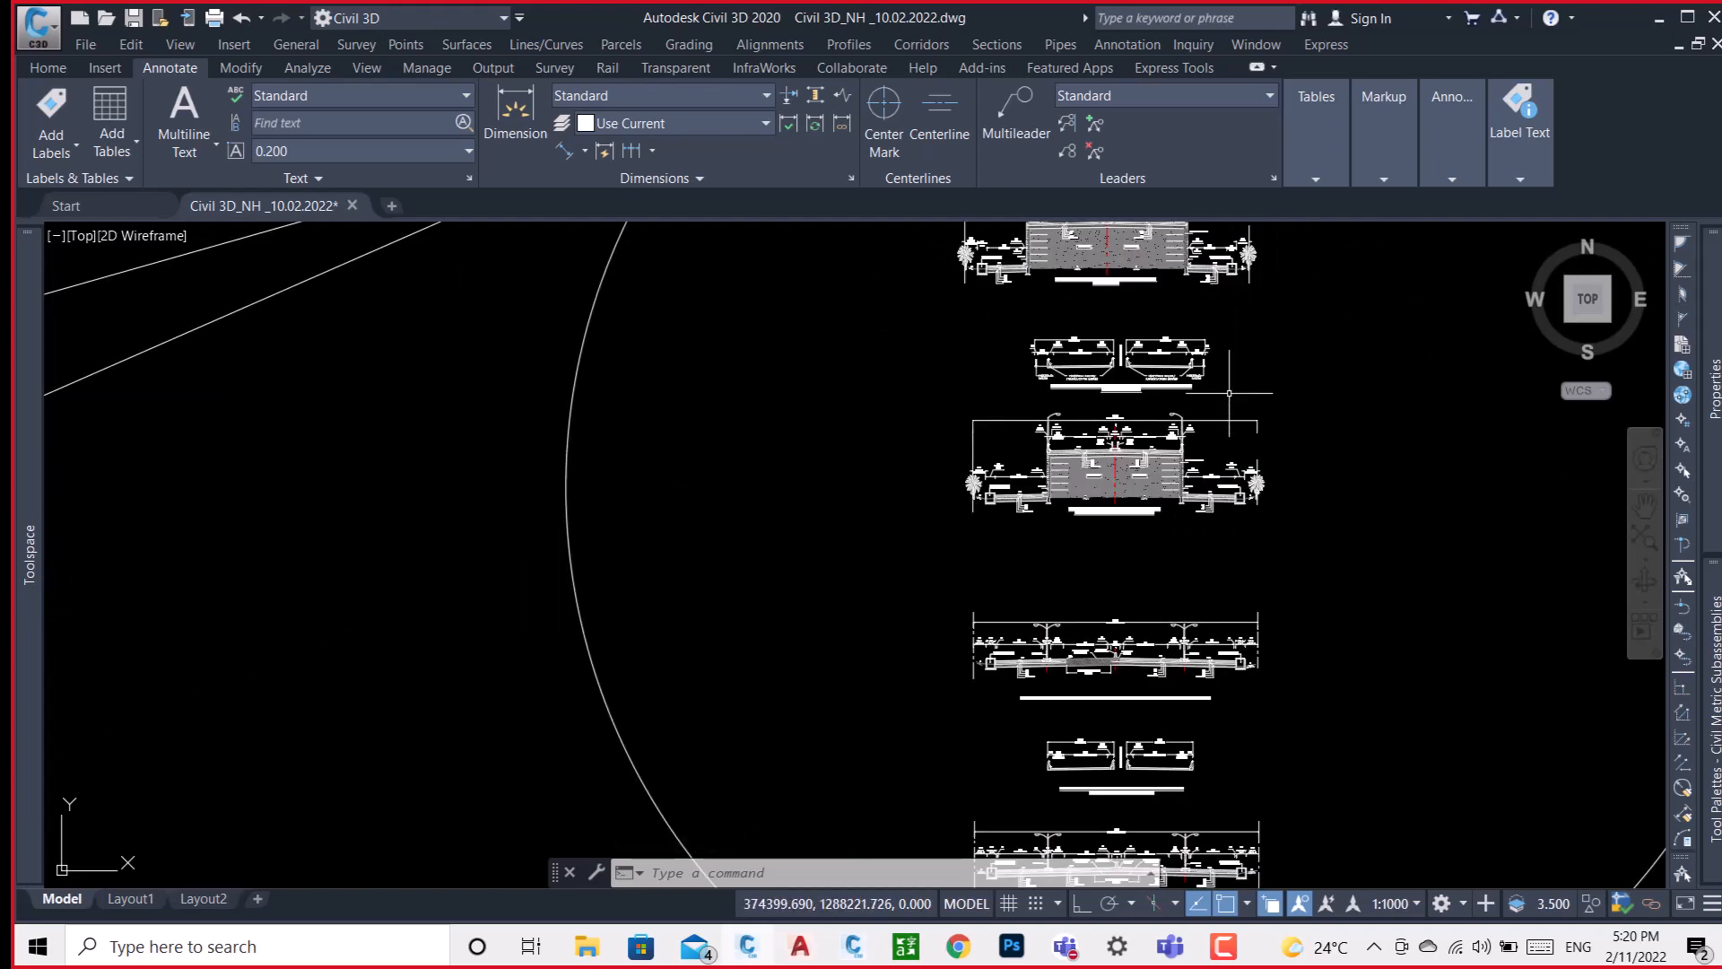
Examine the LHS Service Road Inner Edge profile view, checking its design profile line and grades against the ground line.
scroll(1229, 393, "down", 8)
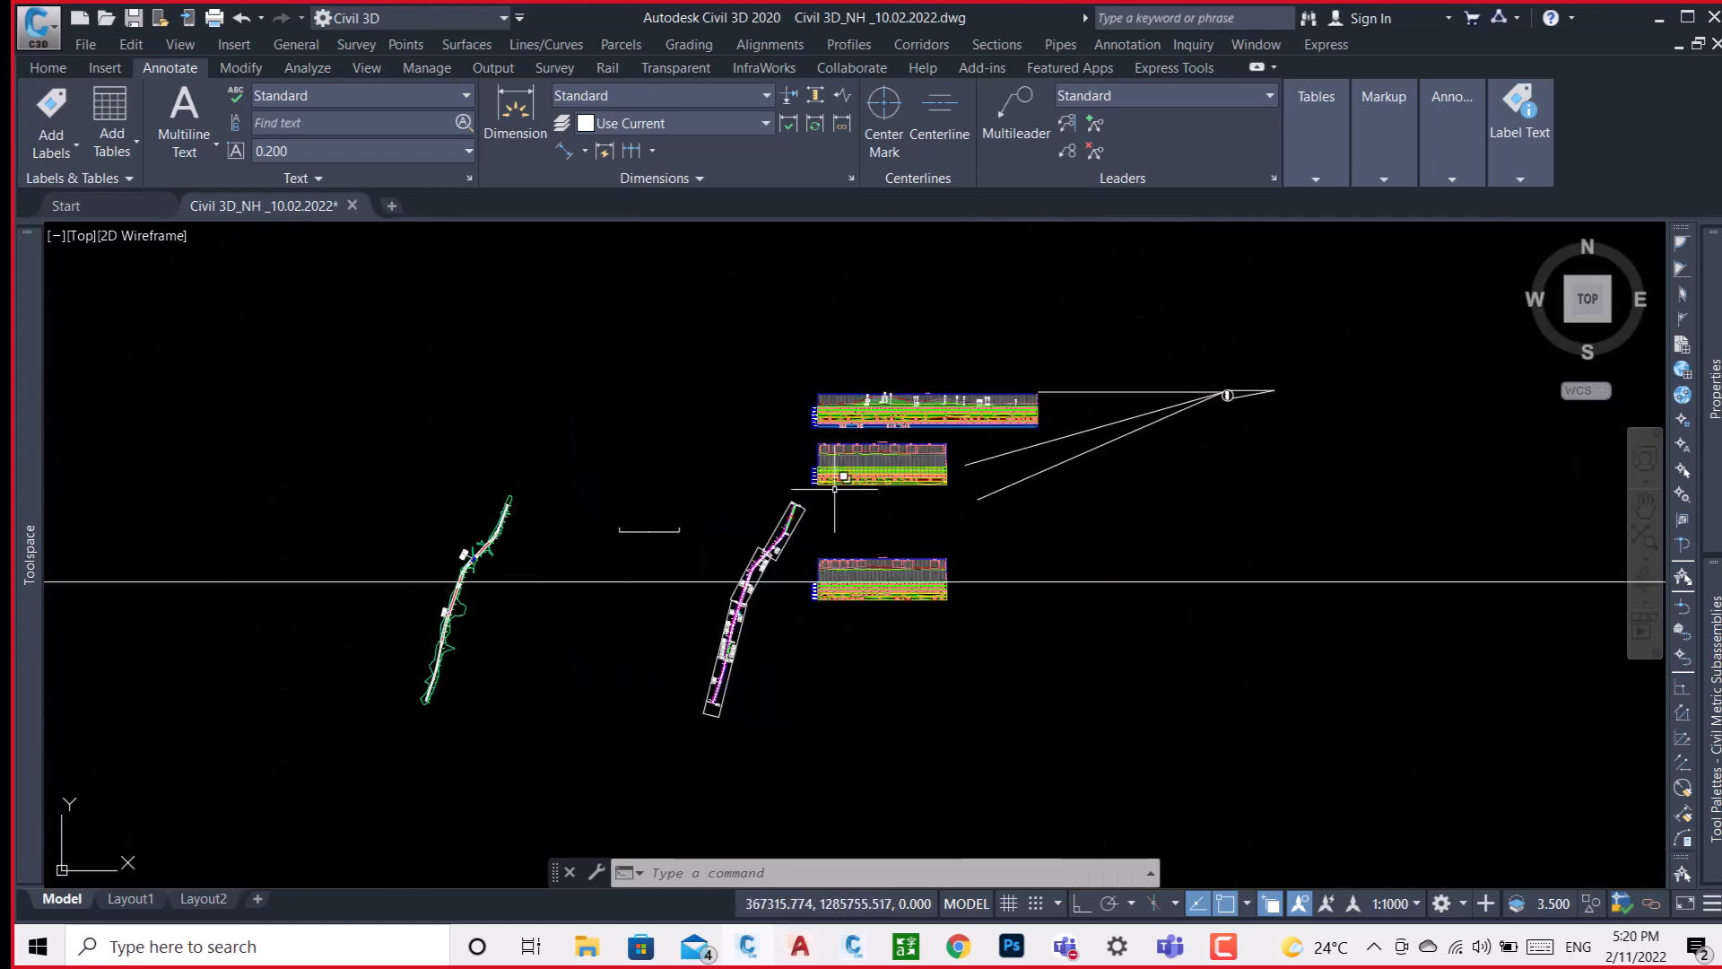
scroll(866, 435, "up", 6)
scroll(959, 403, "up", 4)
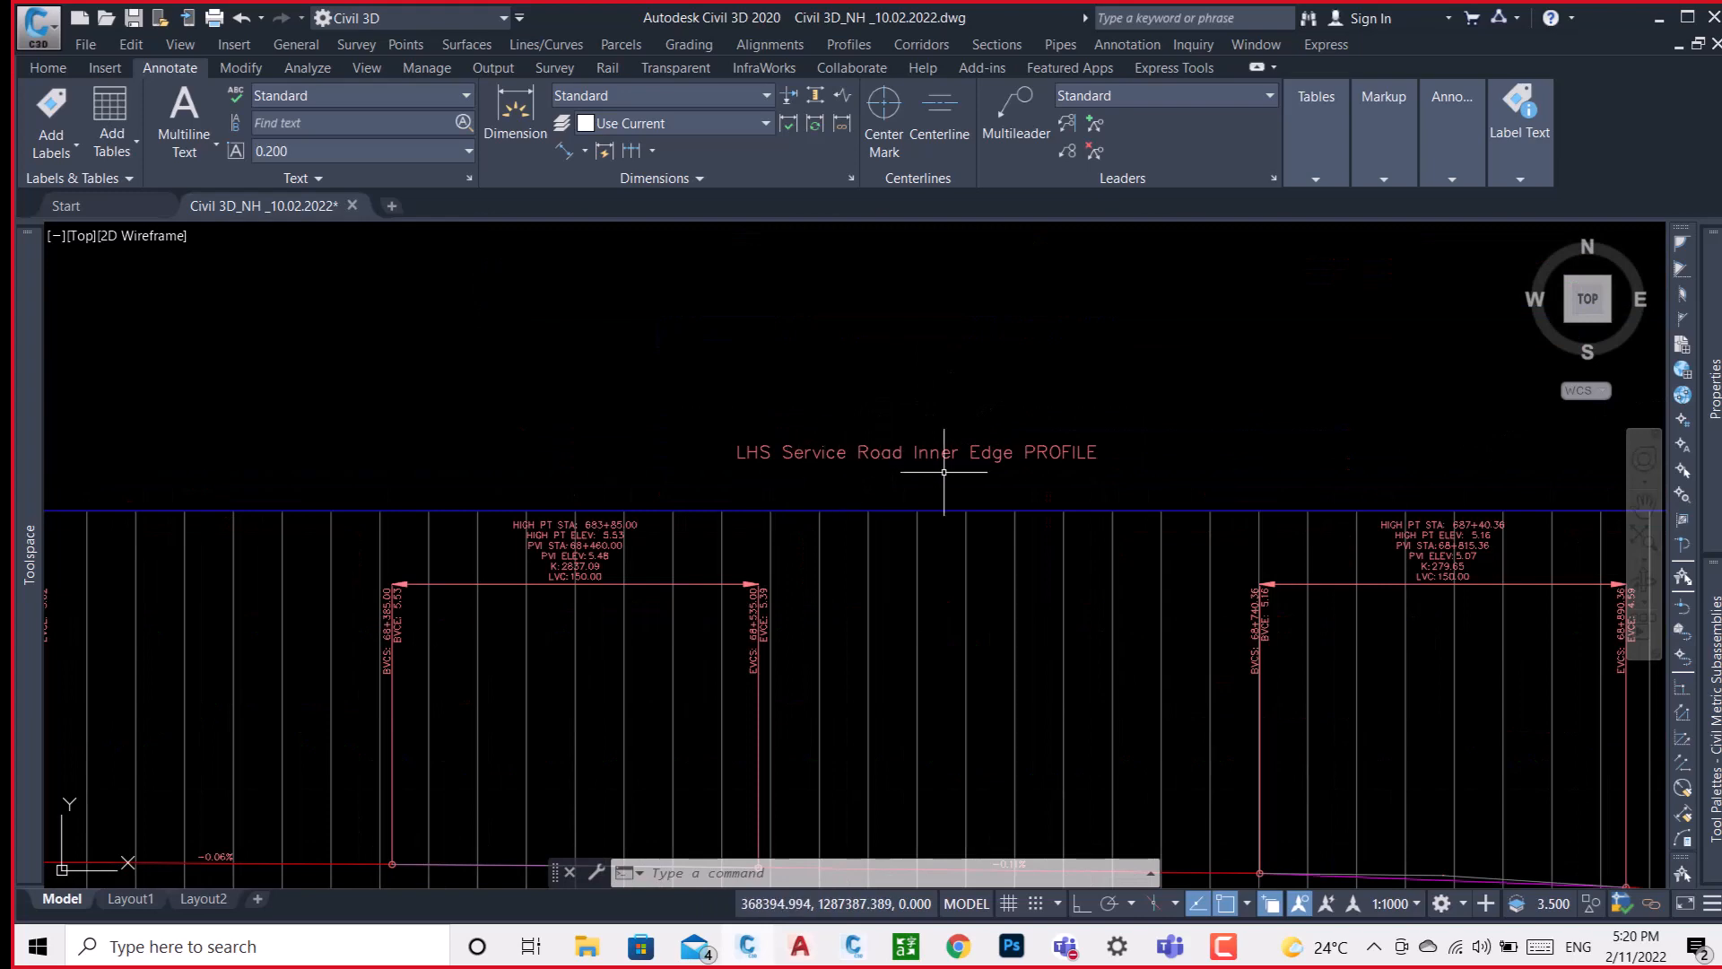
scroll(1033, 463, "down", 5)
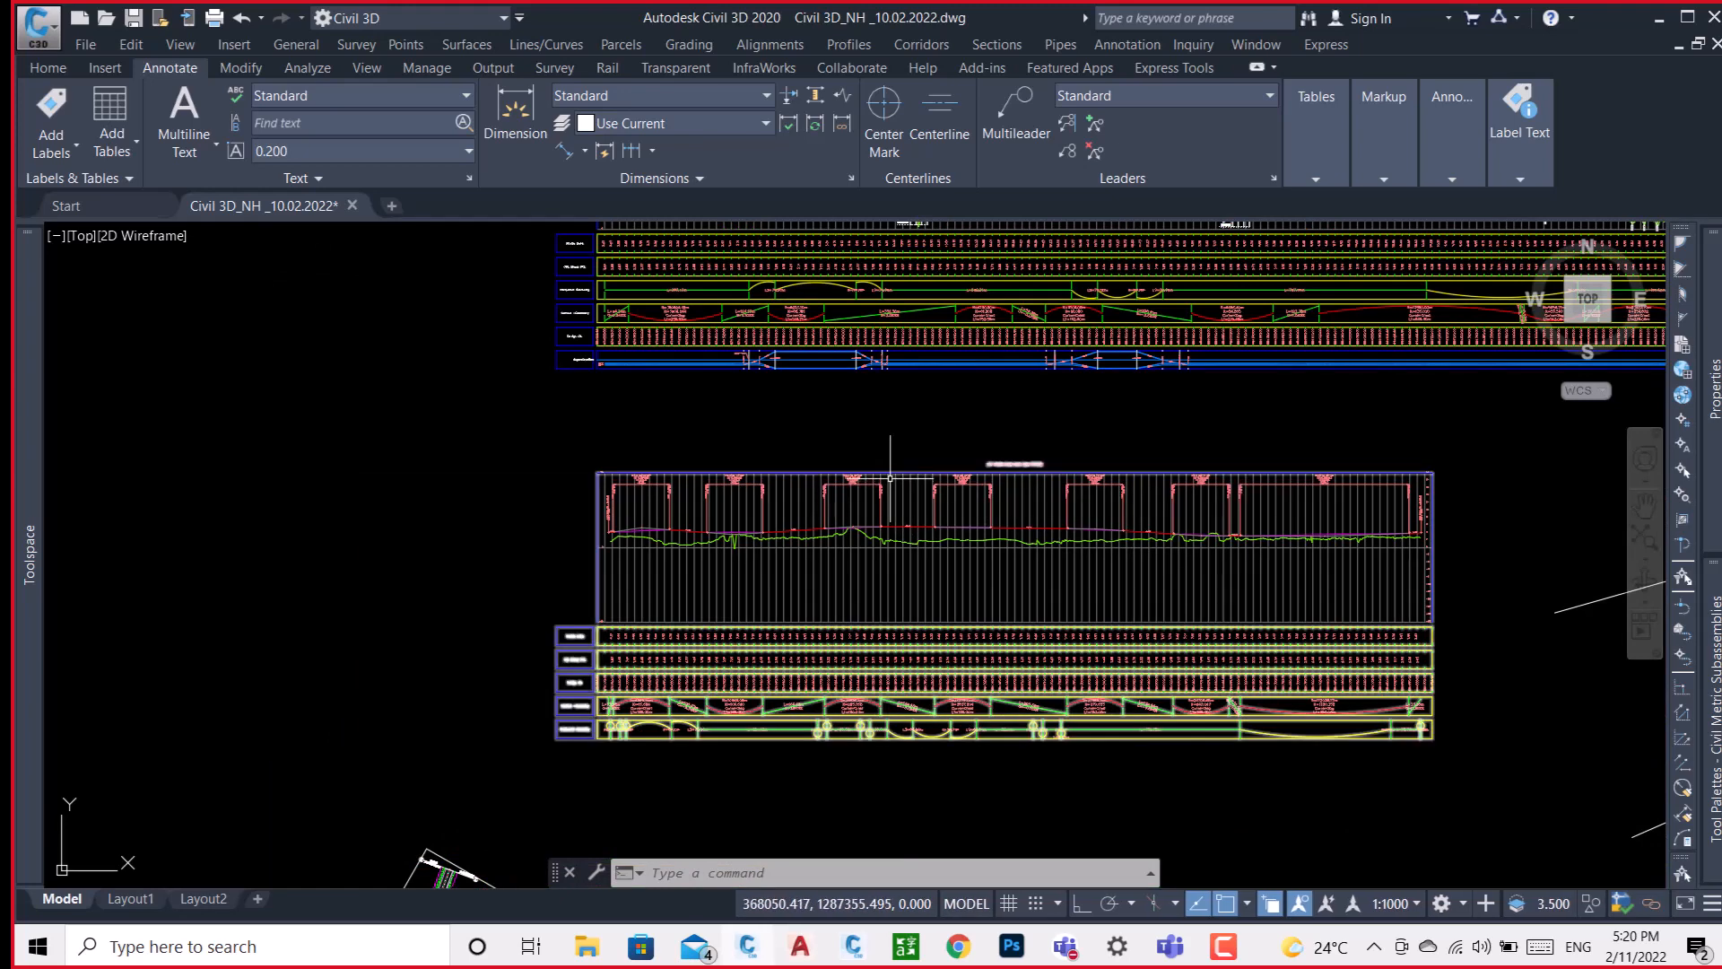
scroll(638, 518, "up", 2)
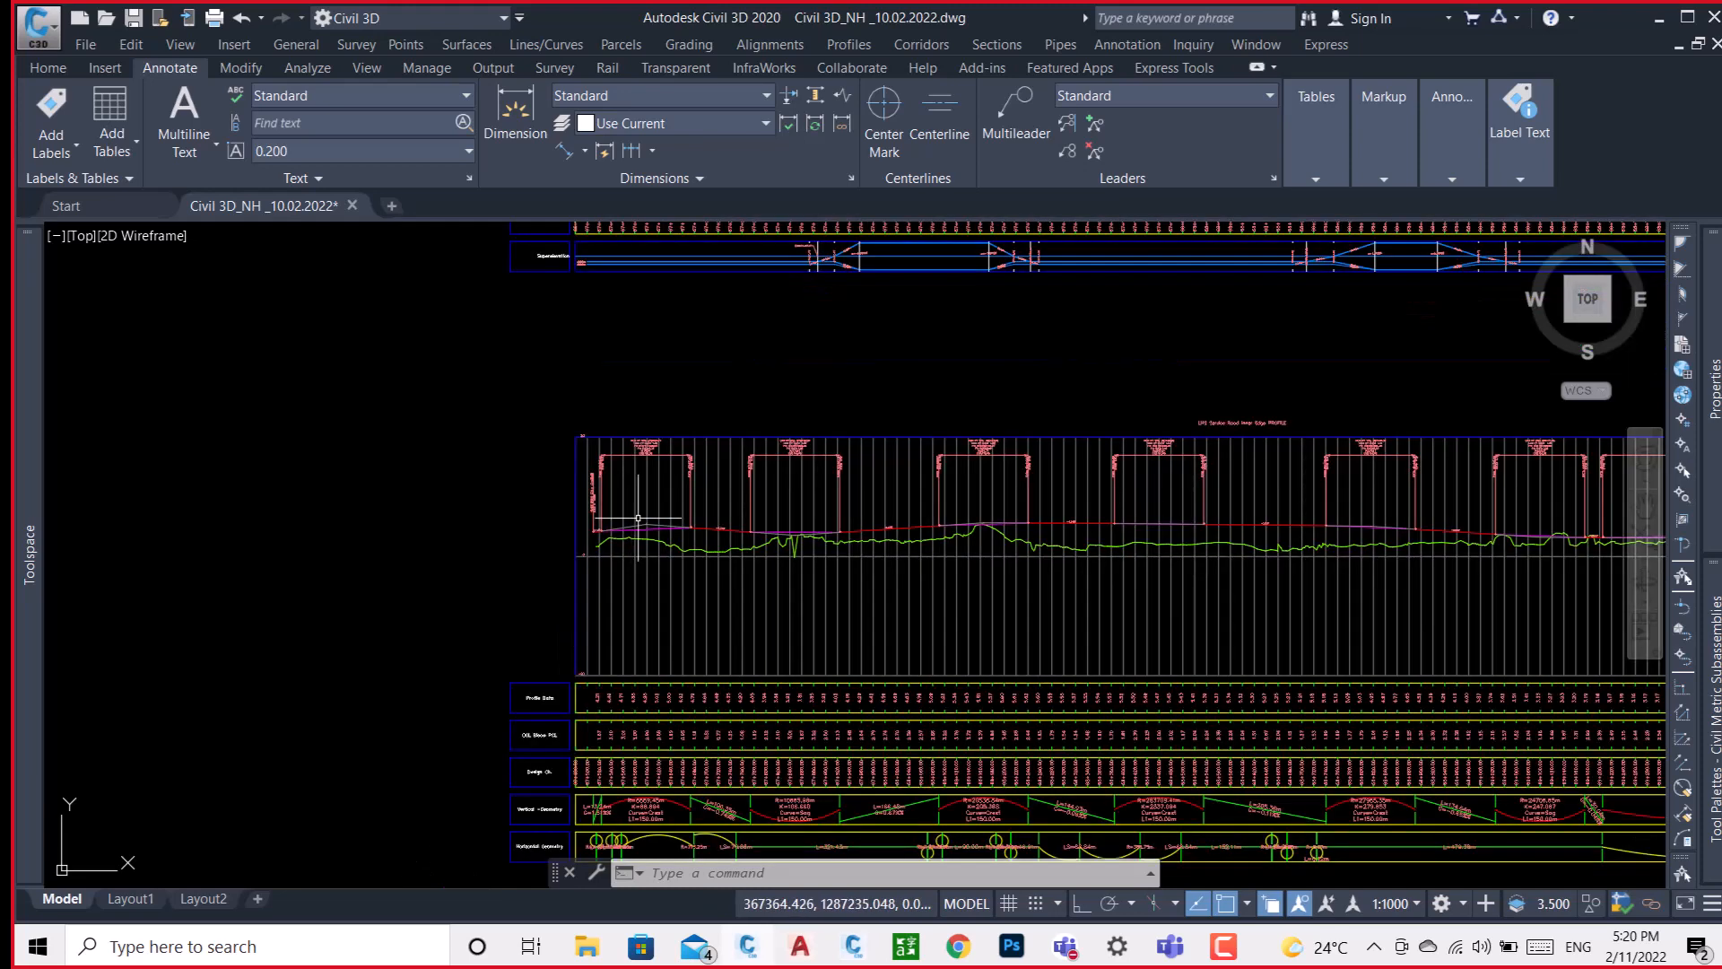
scroll(866, 529, "up", 5)
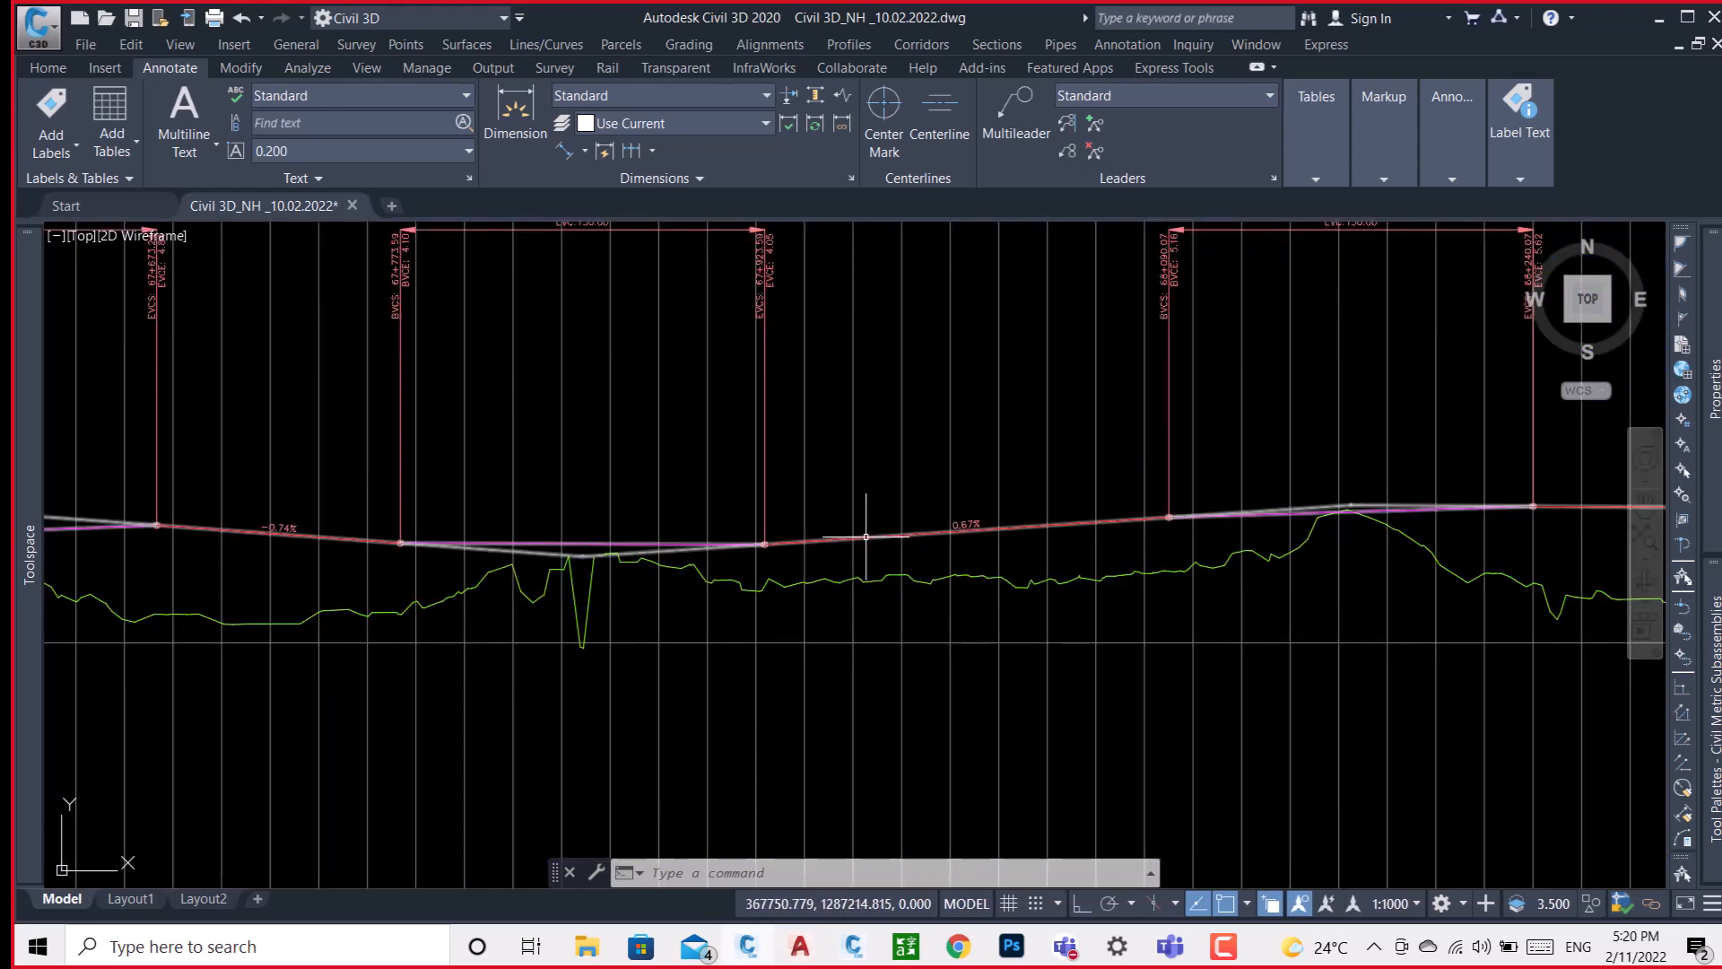
left_click(866, 536)
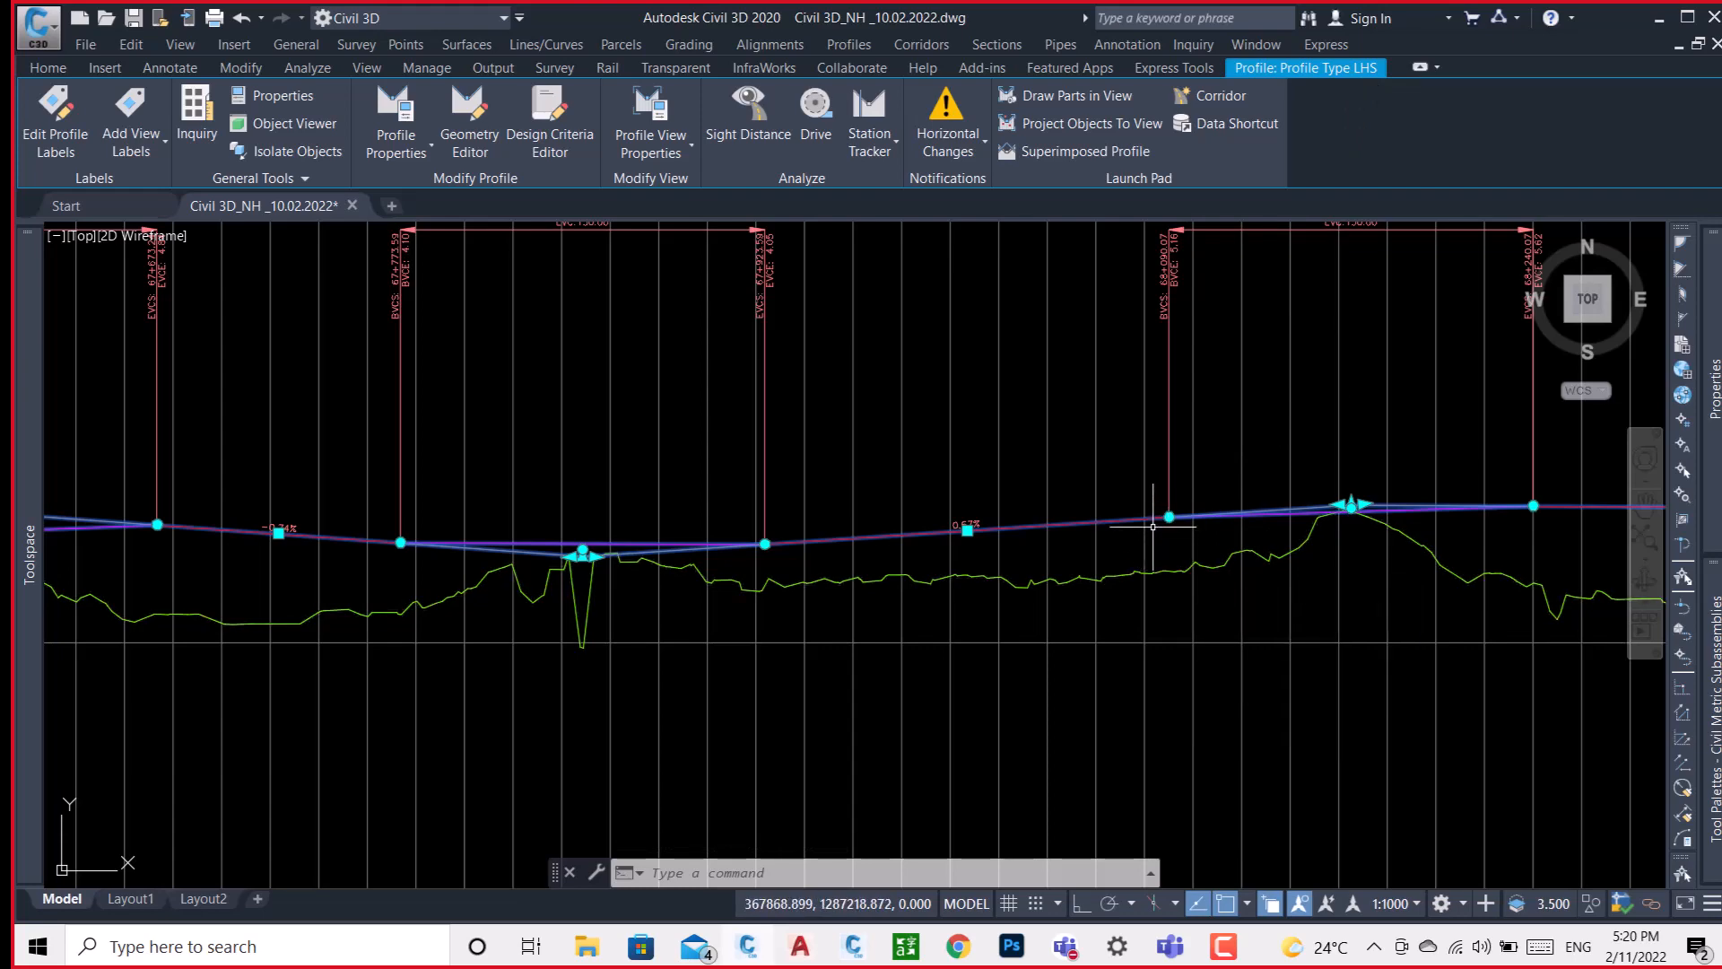
key("Escape")
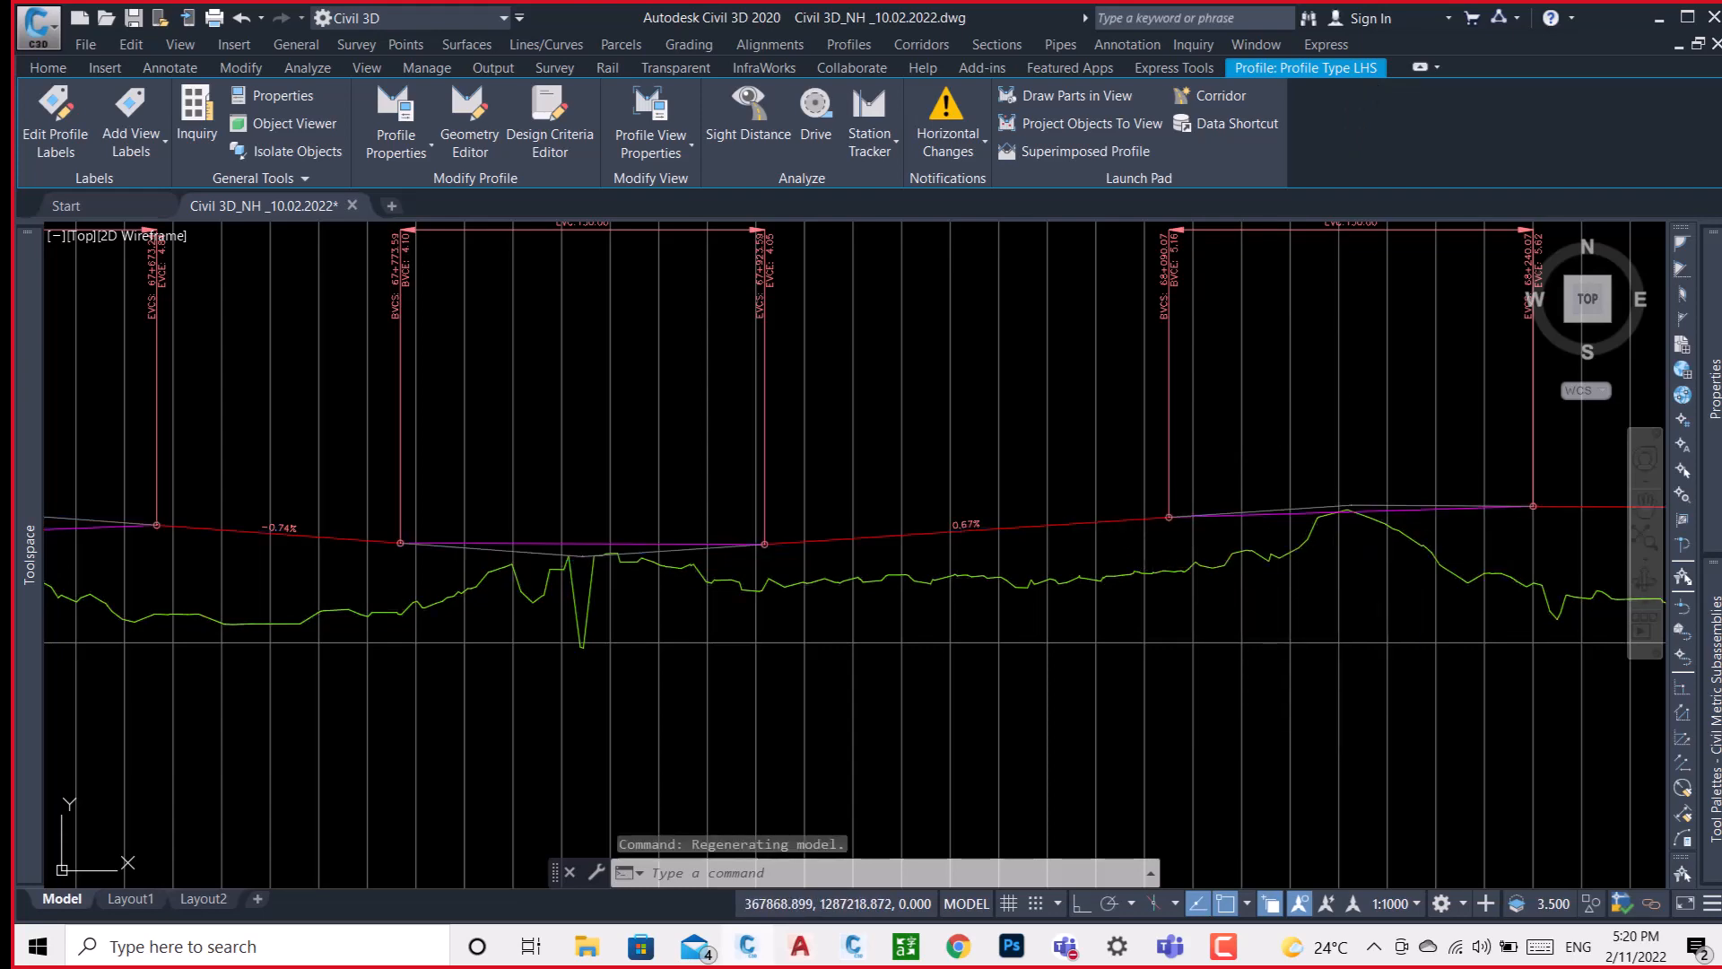
Examine the main alignment's profile view and data bands above the LHS service road profile.
scroll(1153, 526, "down", 5)
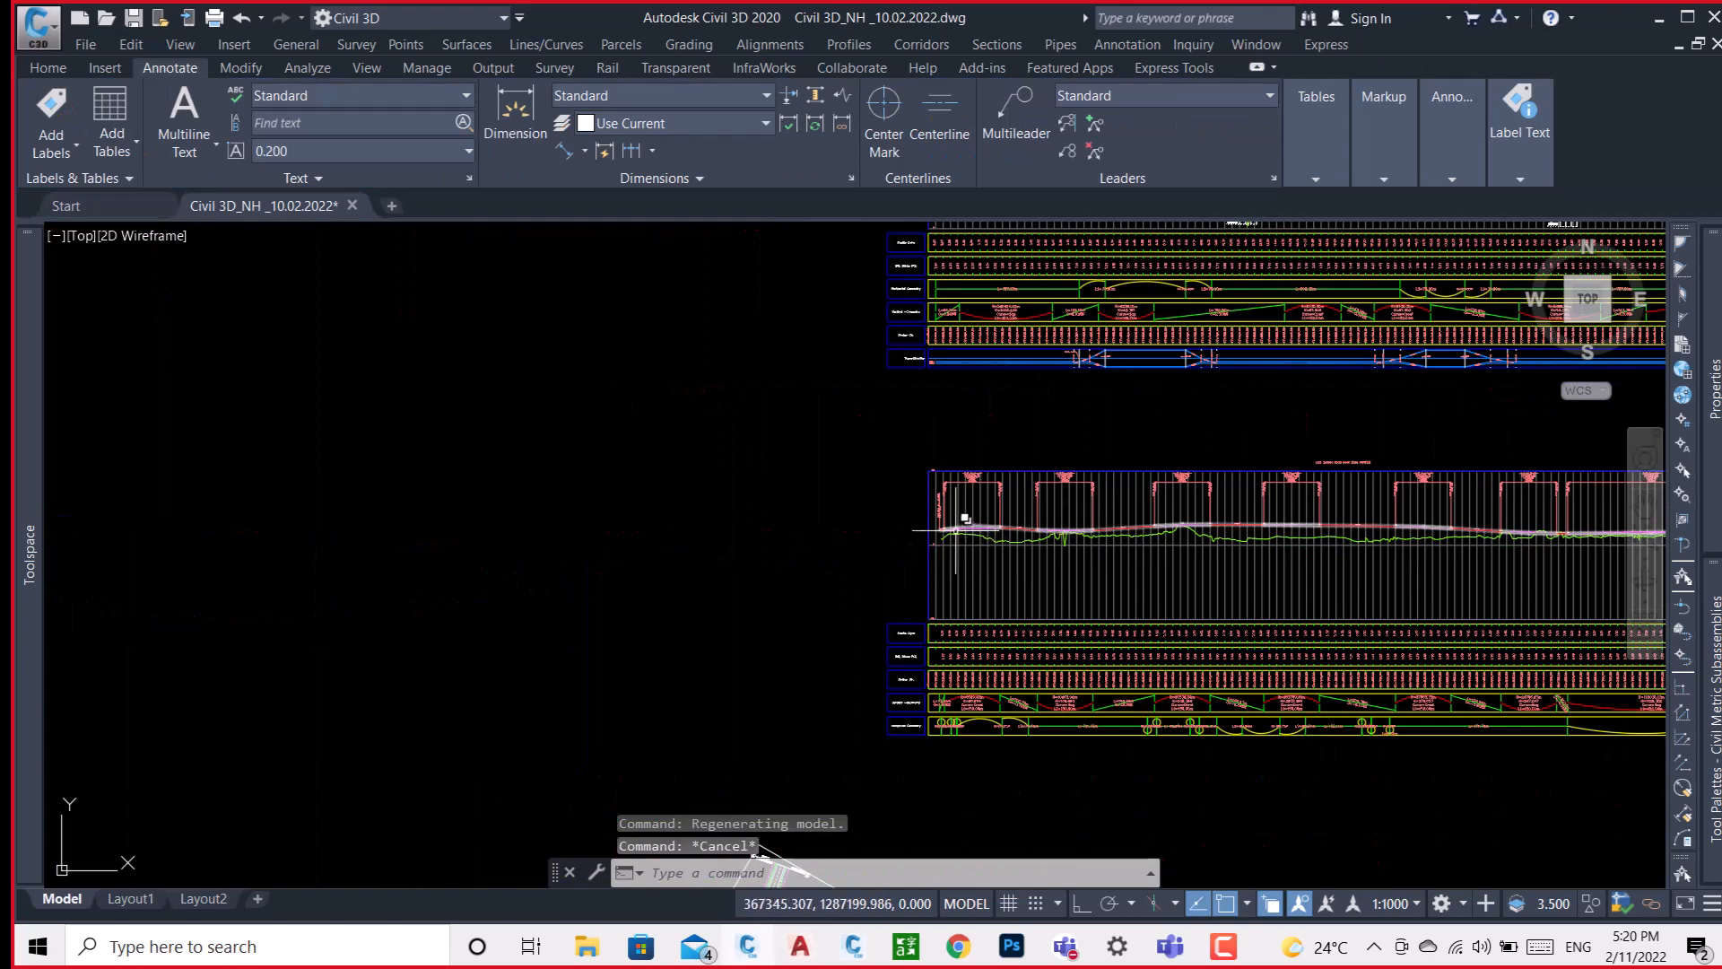
scroll(883, 592, "down", 4)
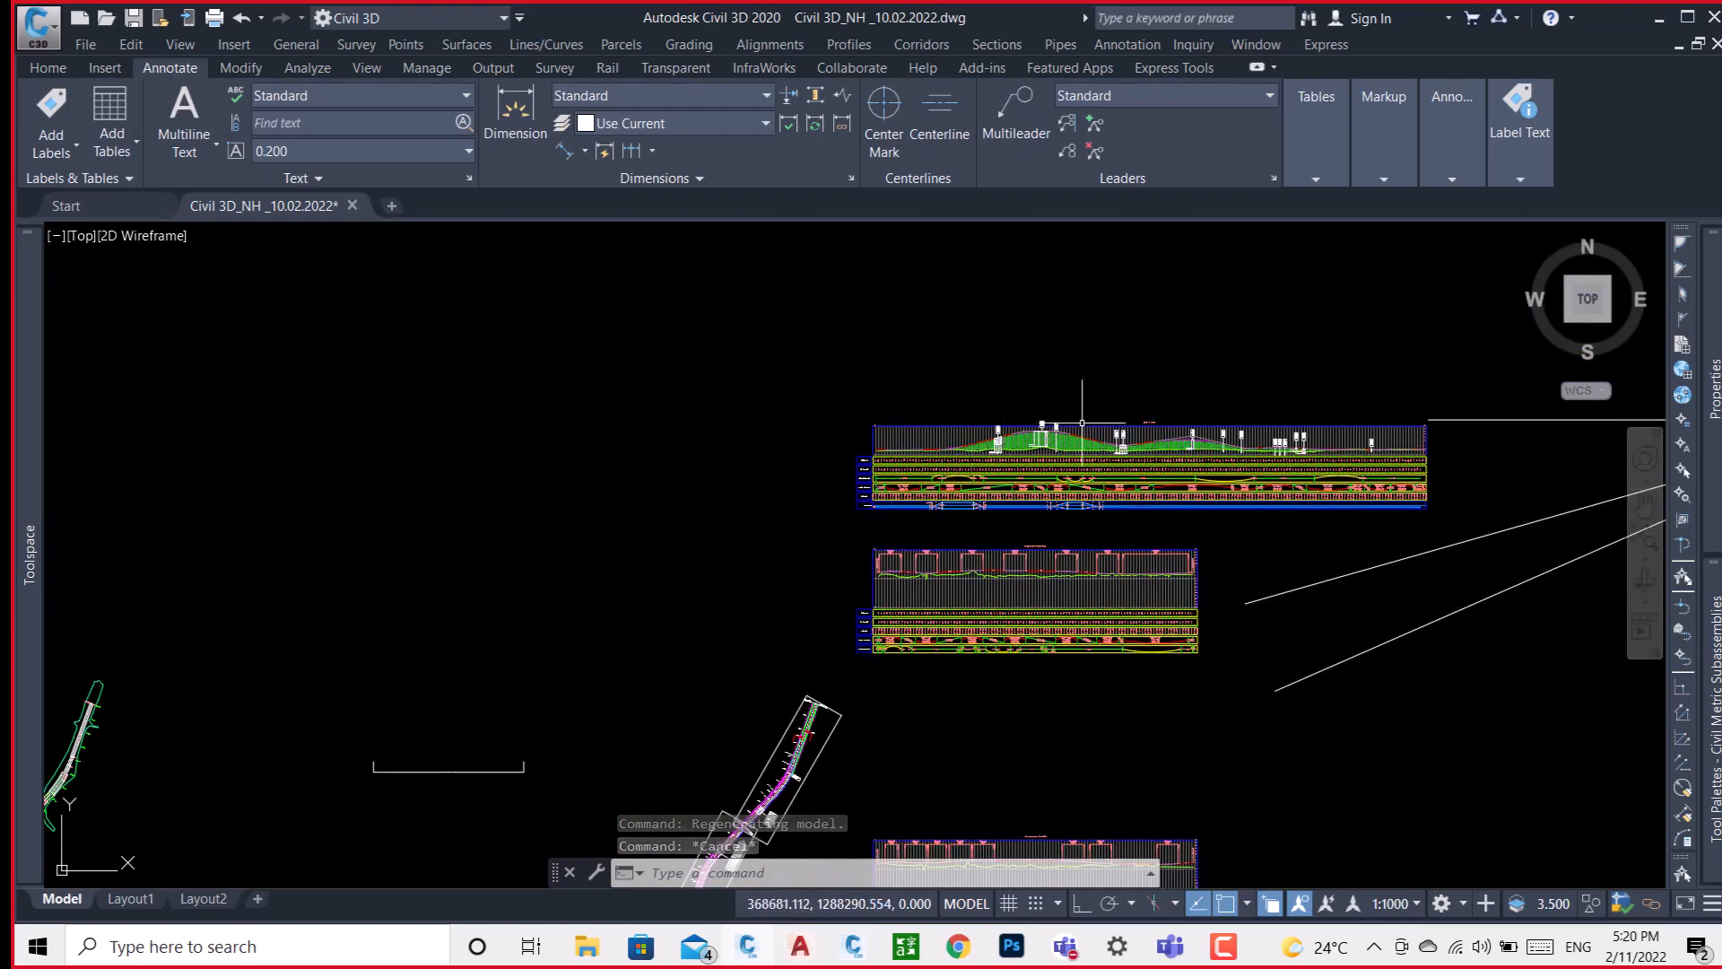
scroll(1004, 403, "up", 5)
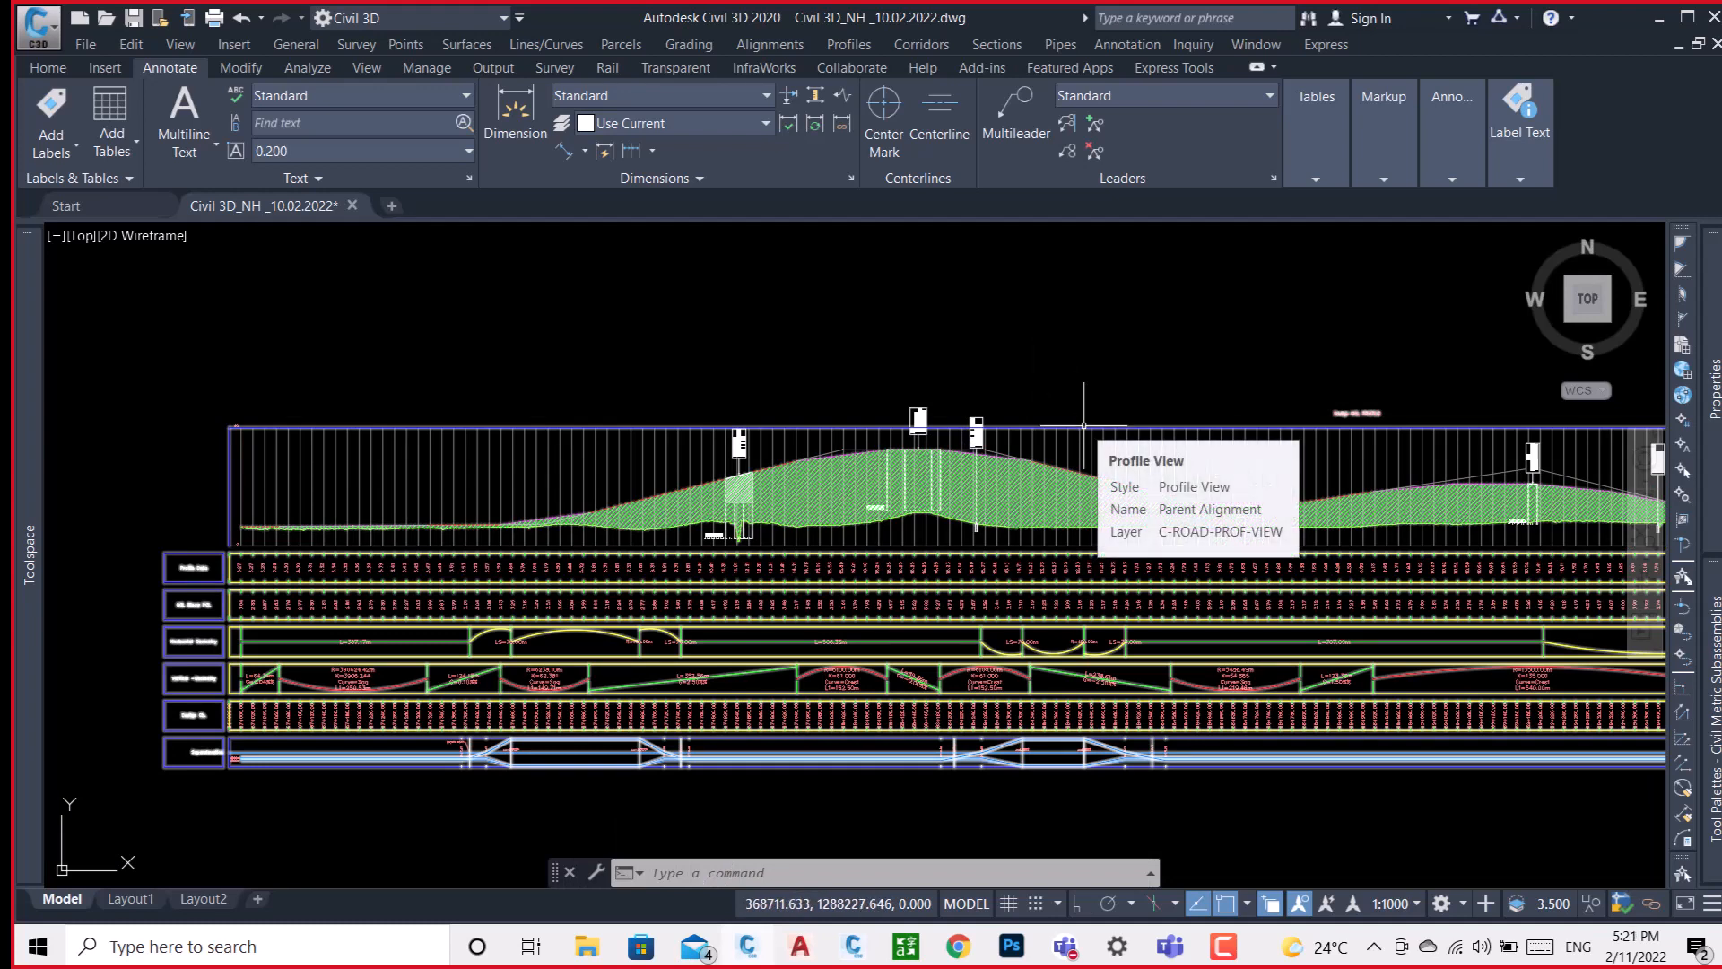
Examine the median, carriageway and service road lines on the road plan between the blue structure and chainage 67+900.
scroll(1066, 543, "down", 4)
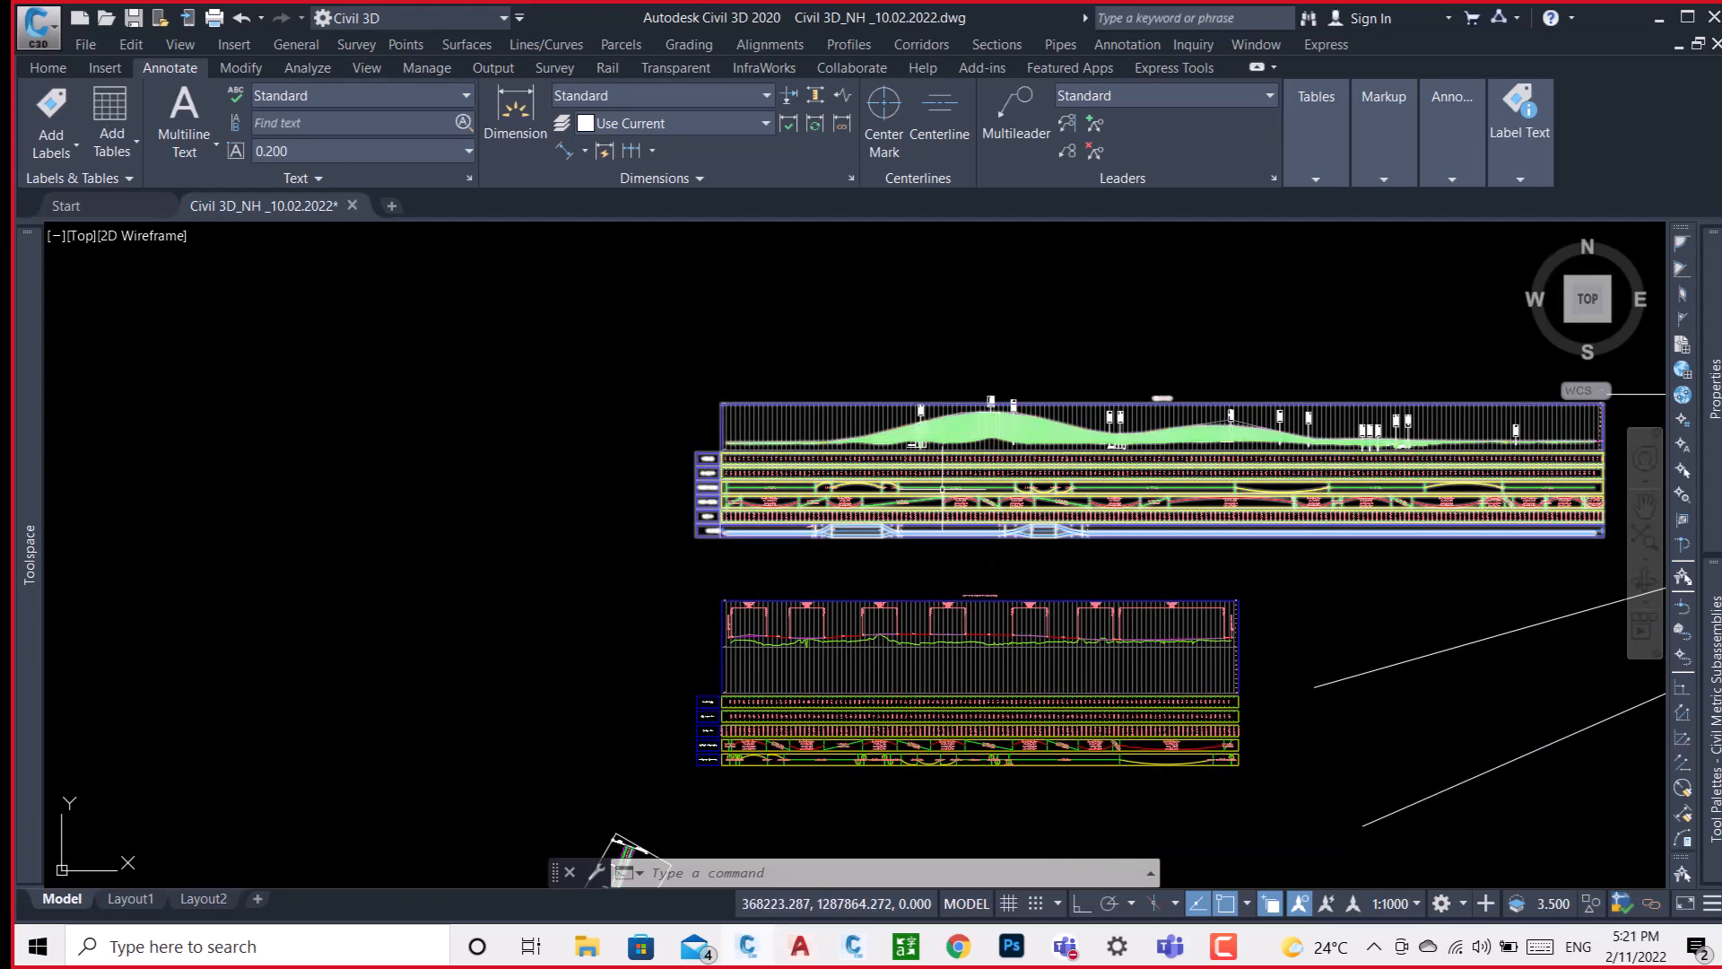
scroll(1148, 458, "down", 4)
scroll(1154, 456, "down", 4)
scroll(897, 524, "up", 6)
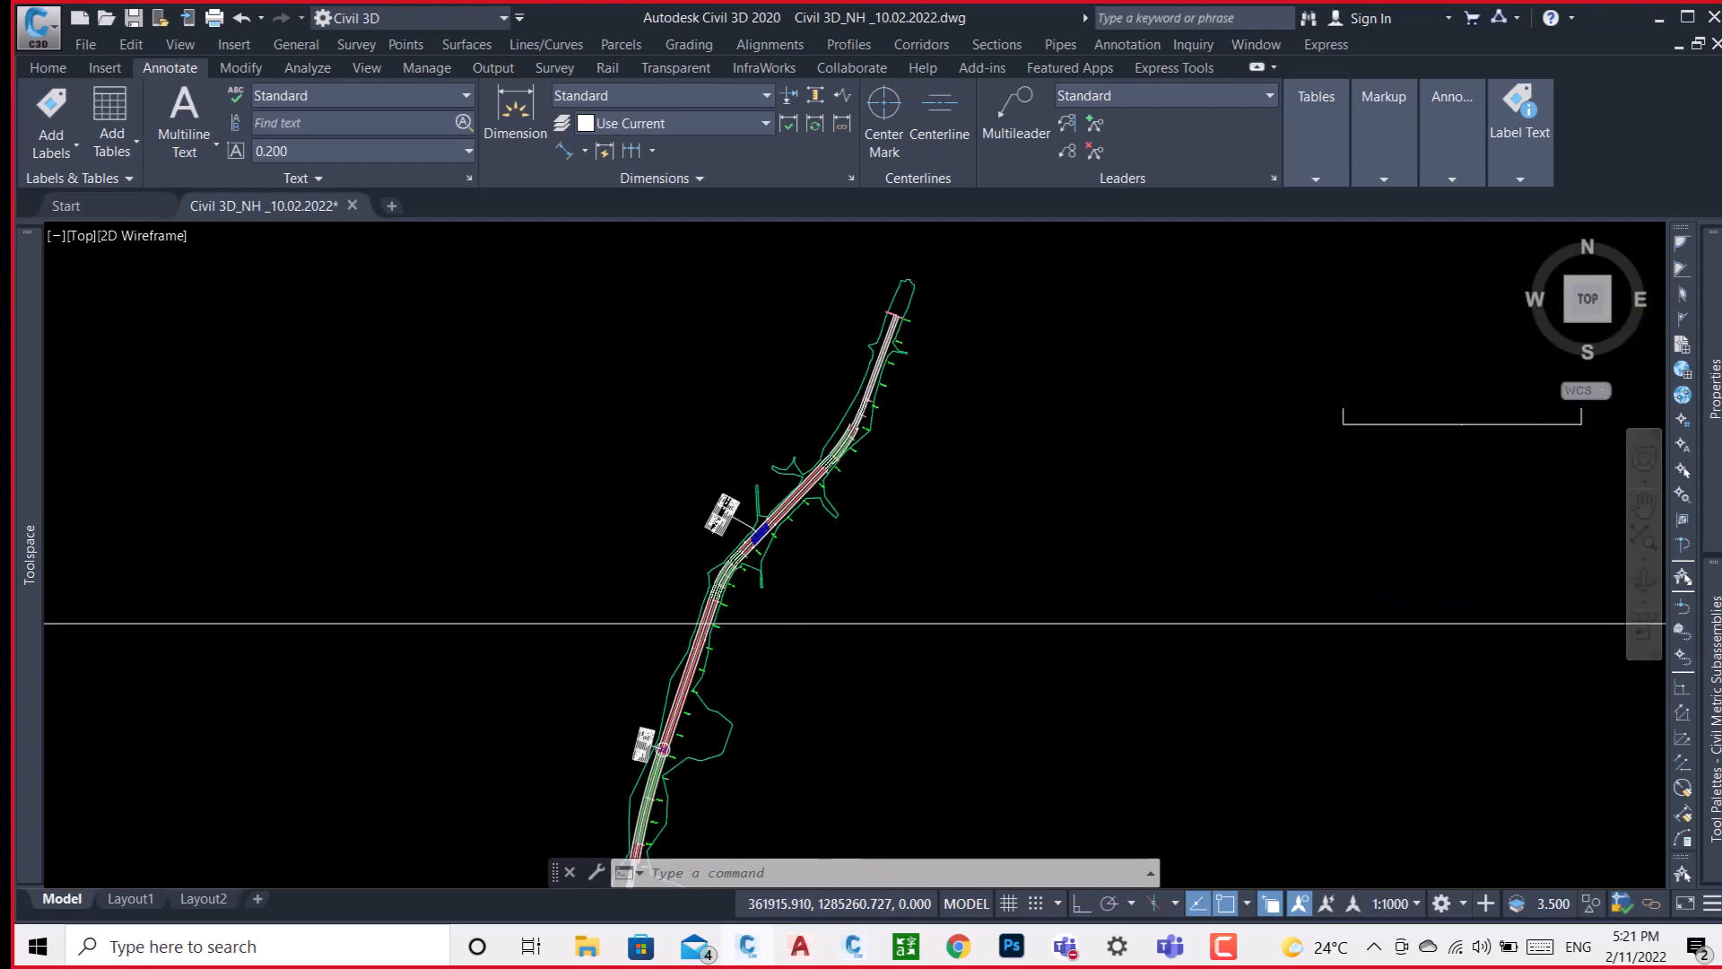
scroll(786, 492, "up", 6)
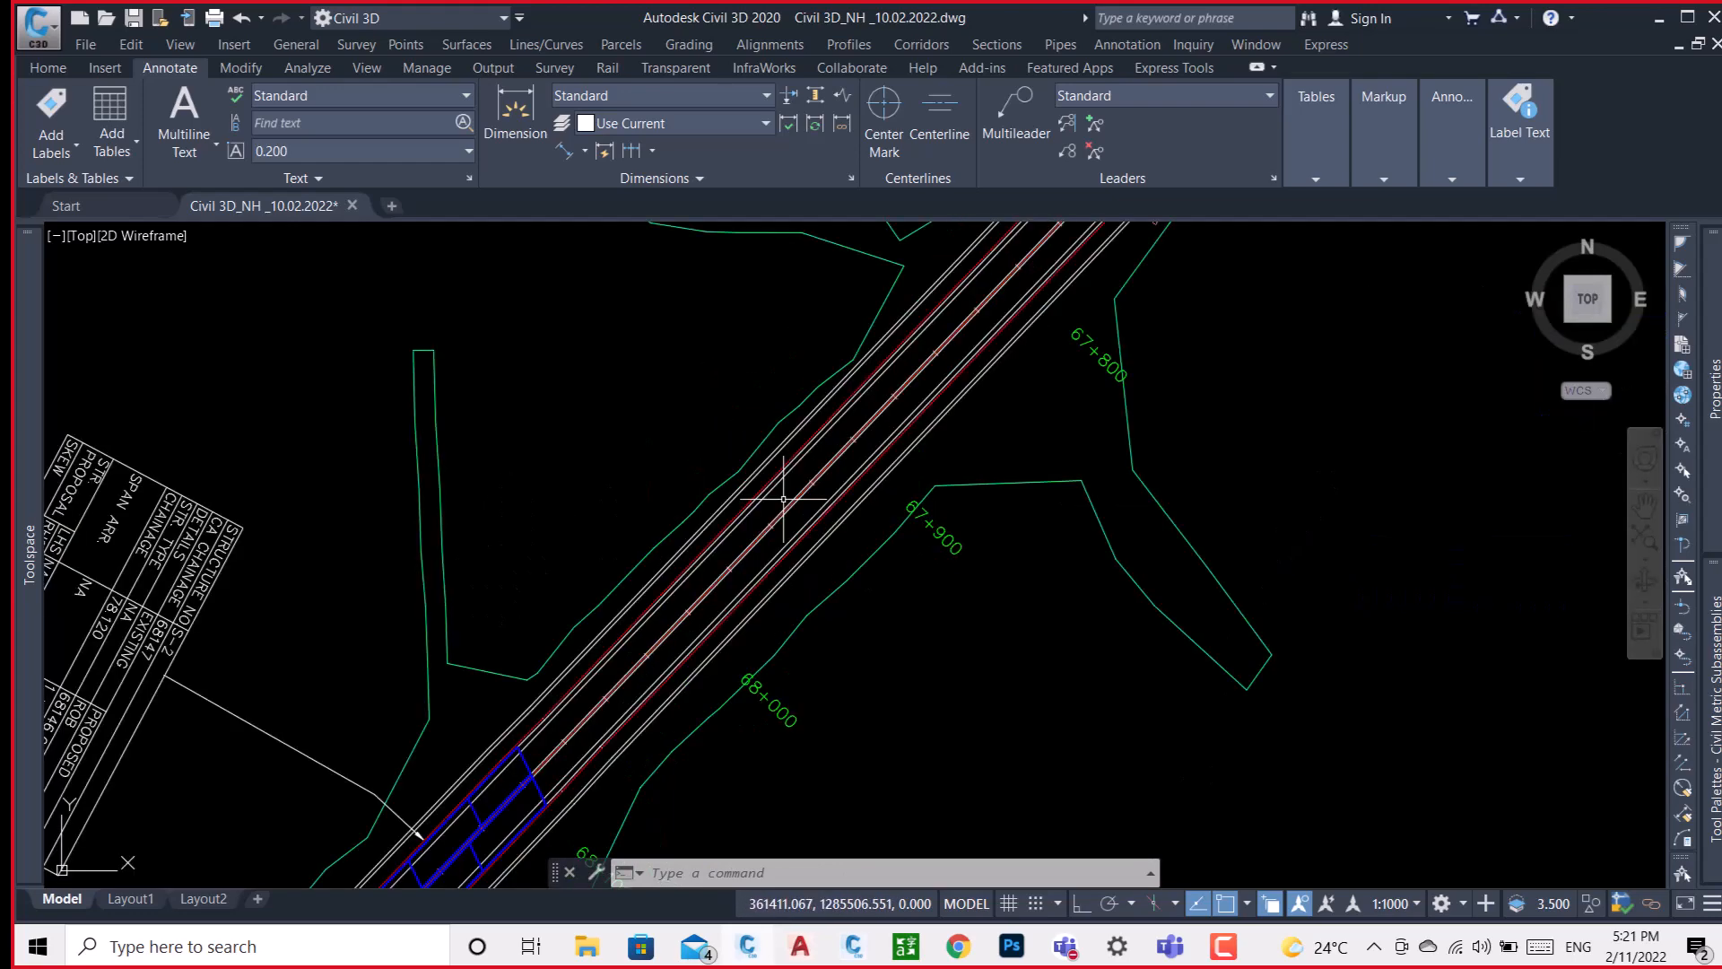
scroll(798, 501, "up", 6)
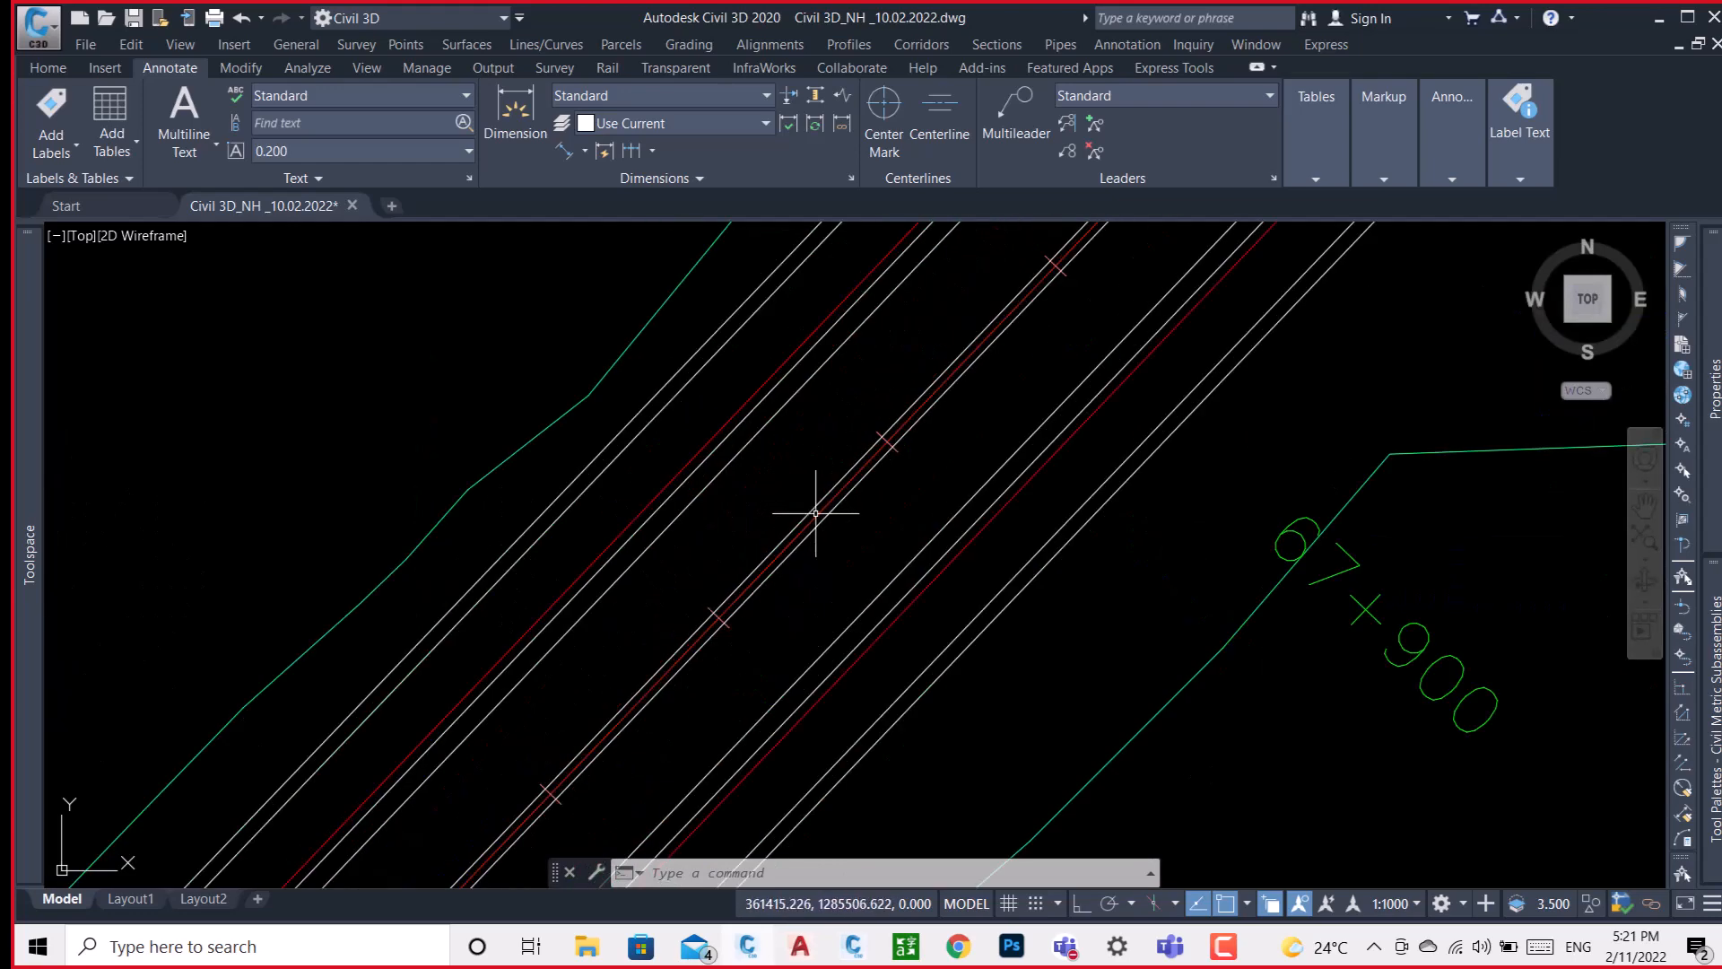
scroll(821, 517, "down", 1)
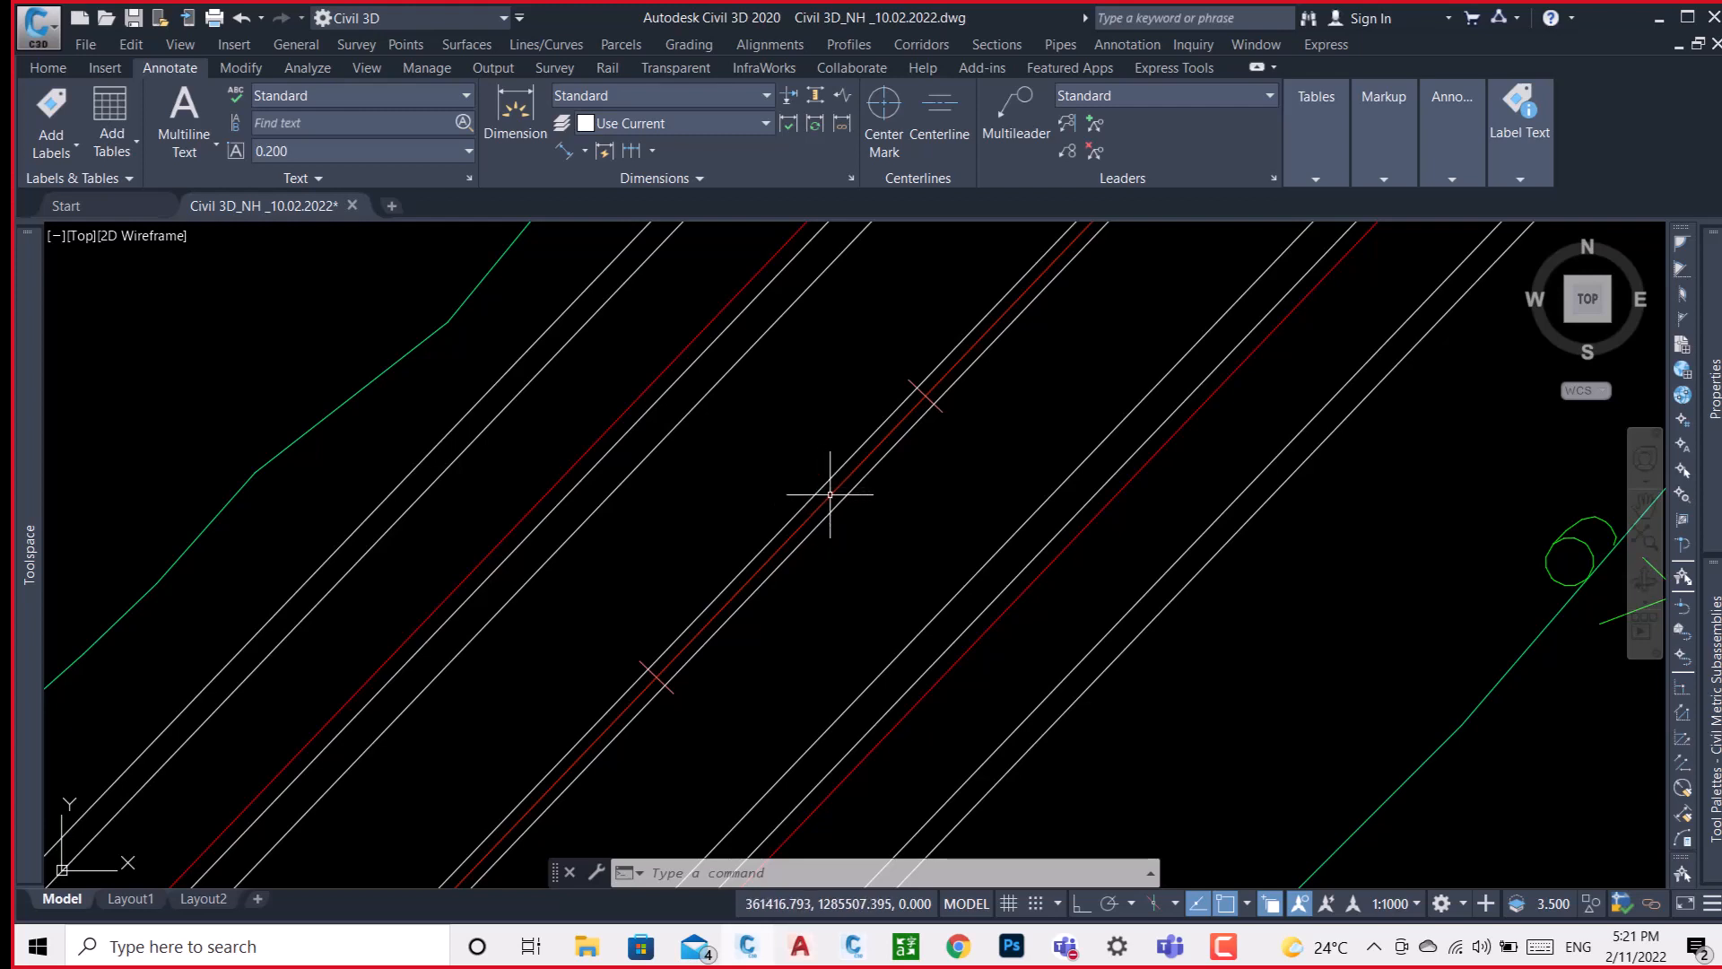
scroll(960, 388, "down", 3)
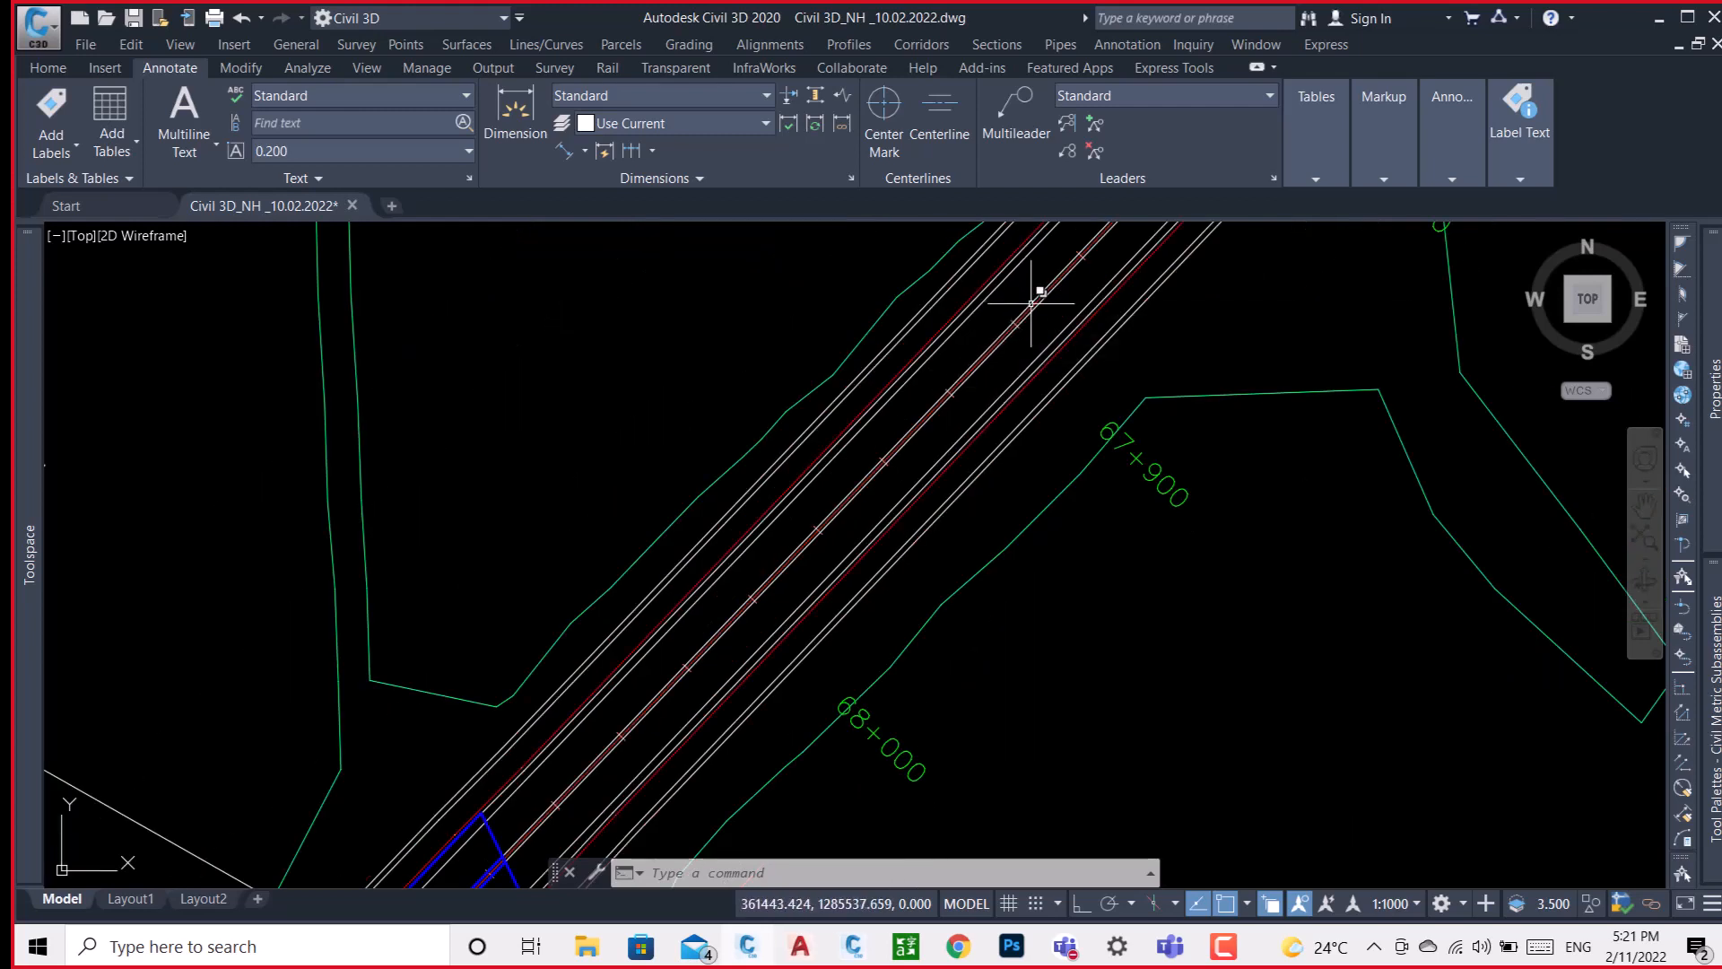
scroll(1032, 300, "down", 4)
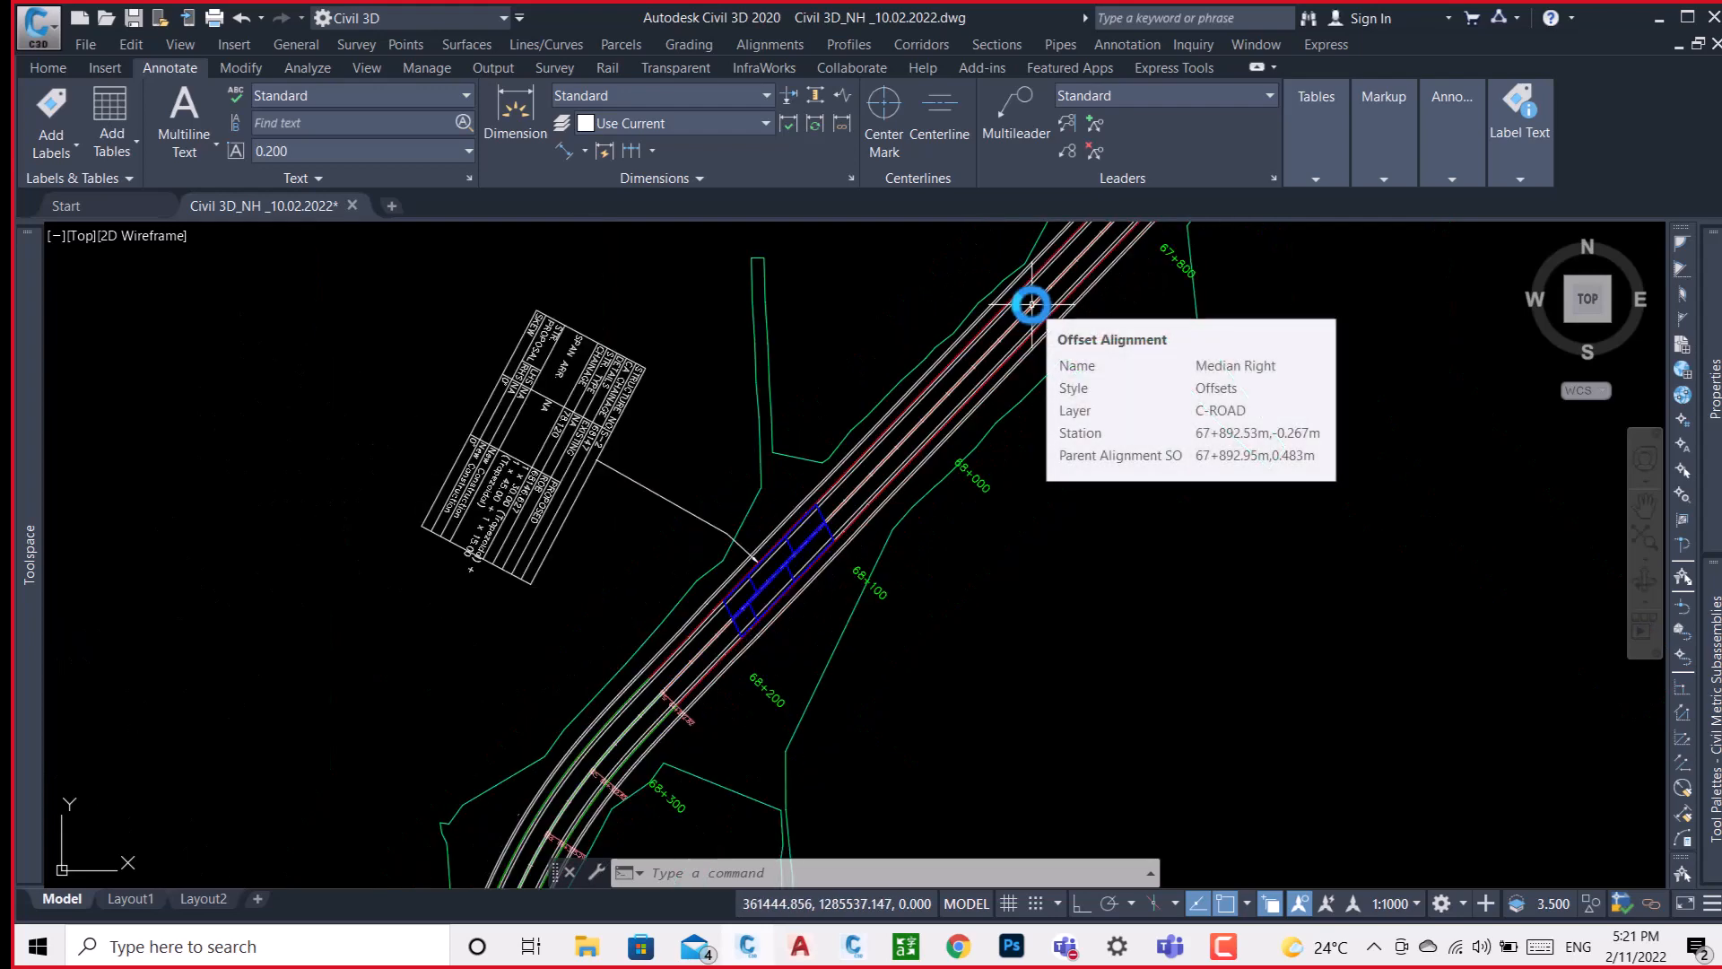
scroll(1031, 305, "up", 8)
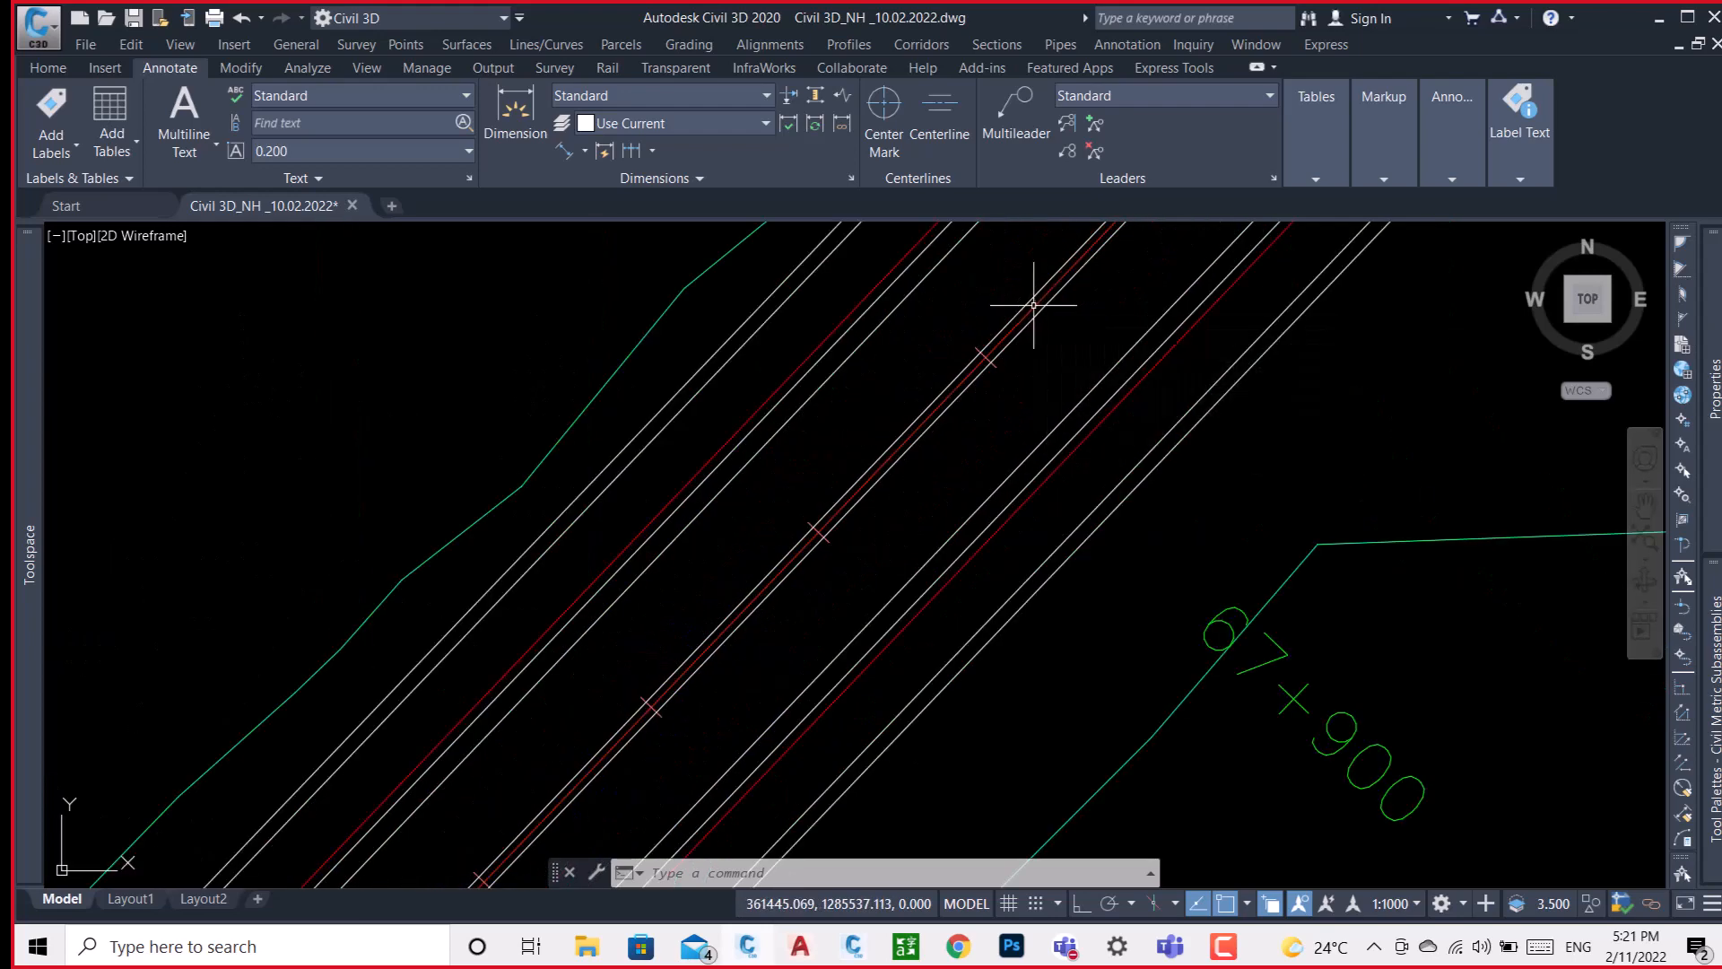
Identify the Design HAL centreline alignment inside the median near chainage 67+900.
mouse_move(1035, 305)
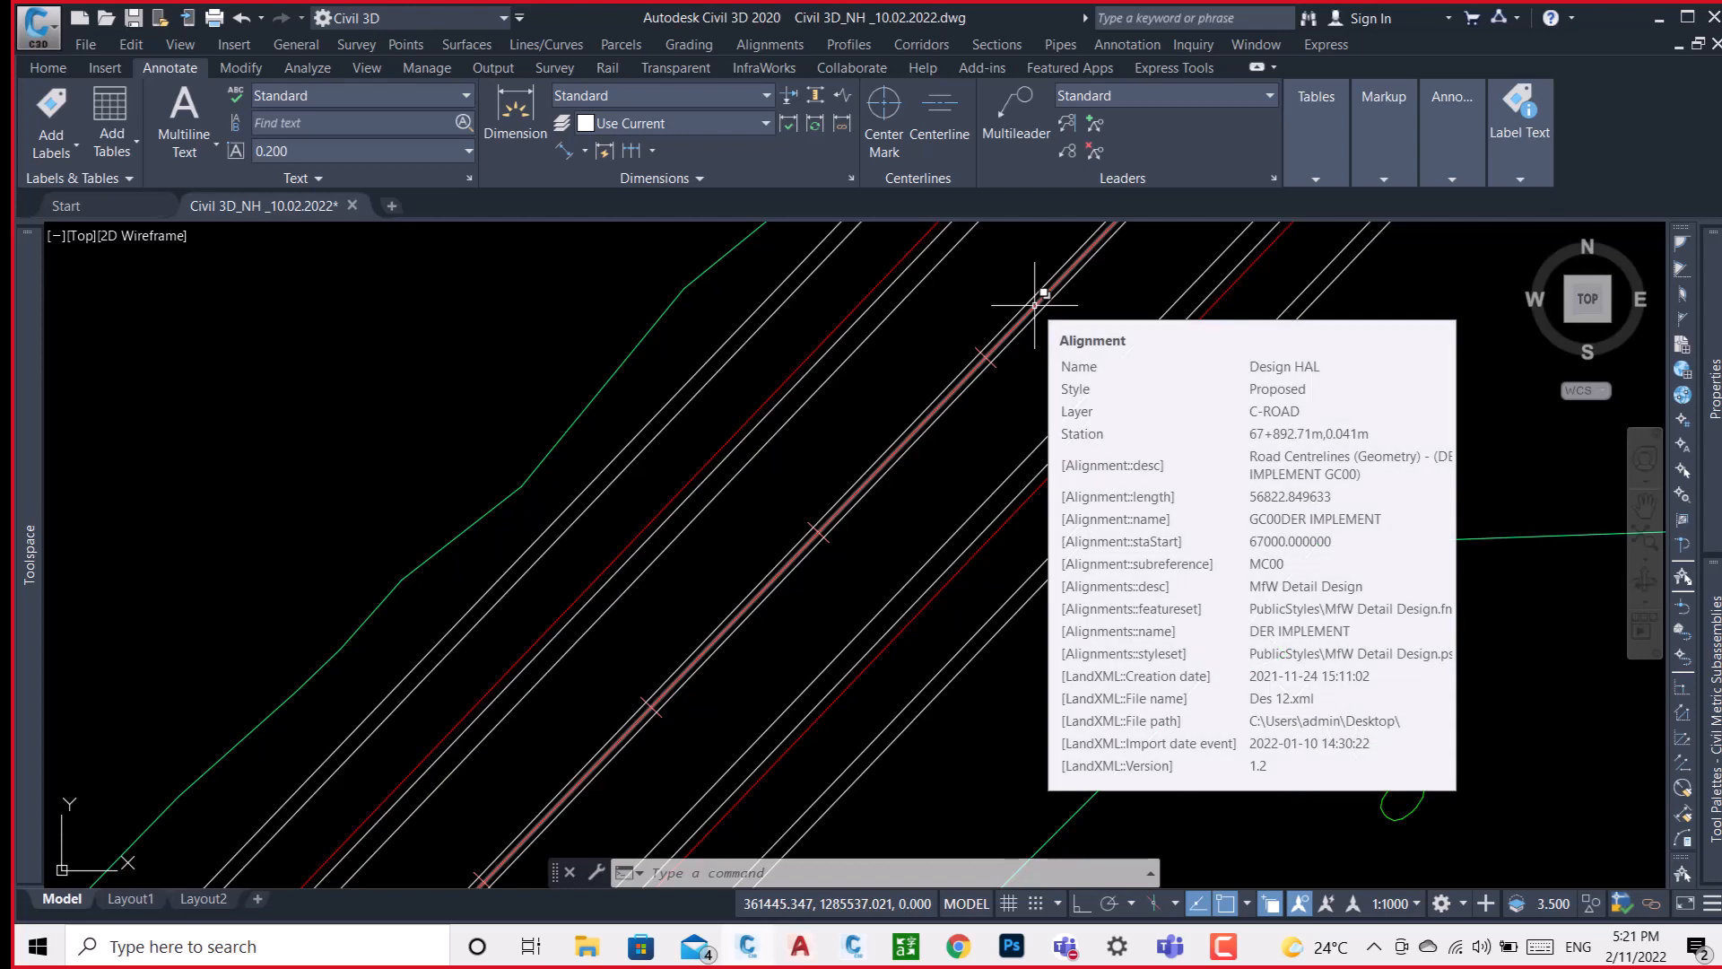
right_click(1035, 305)
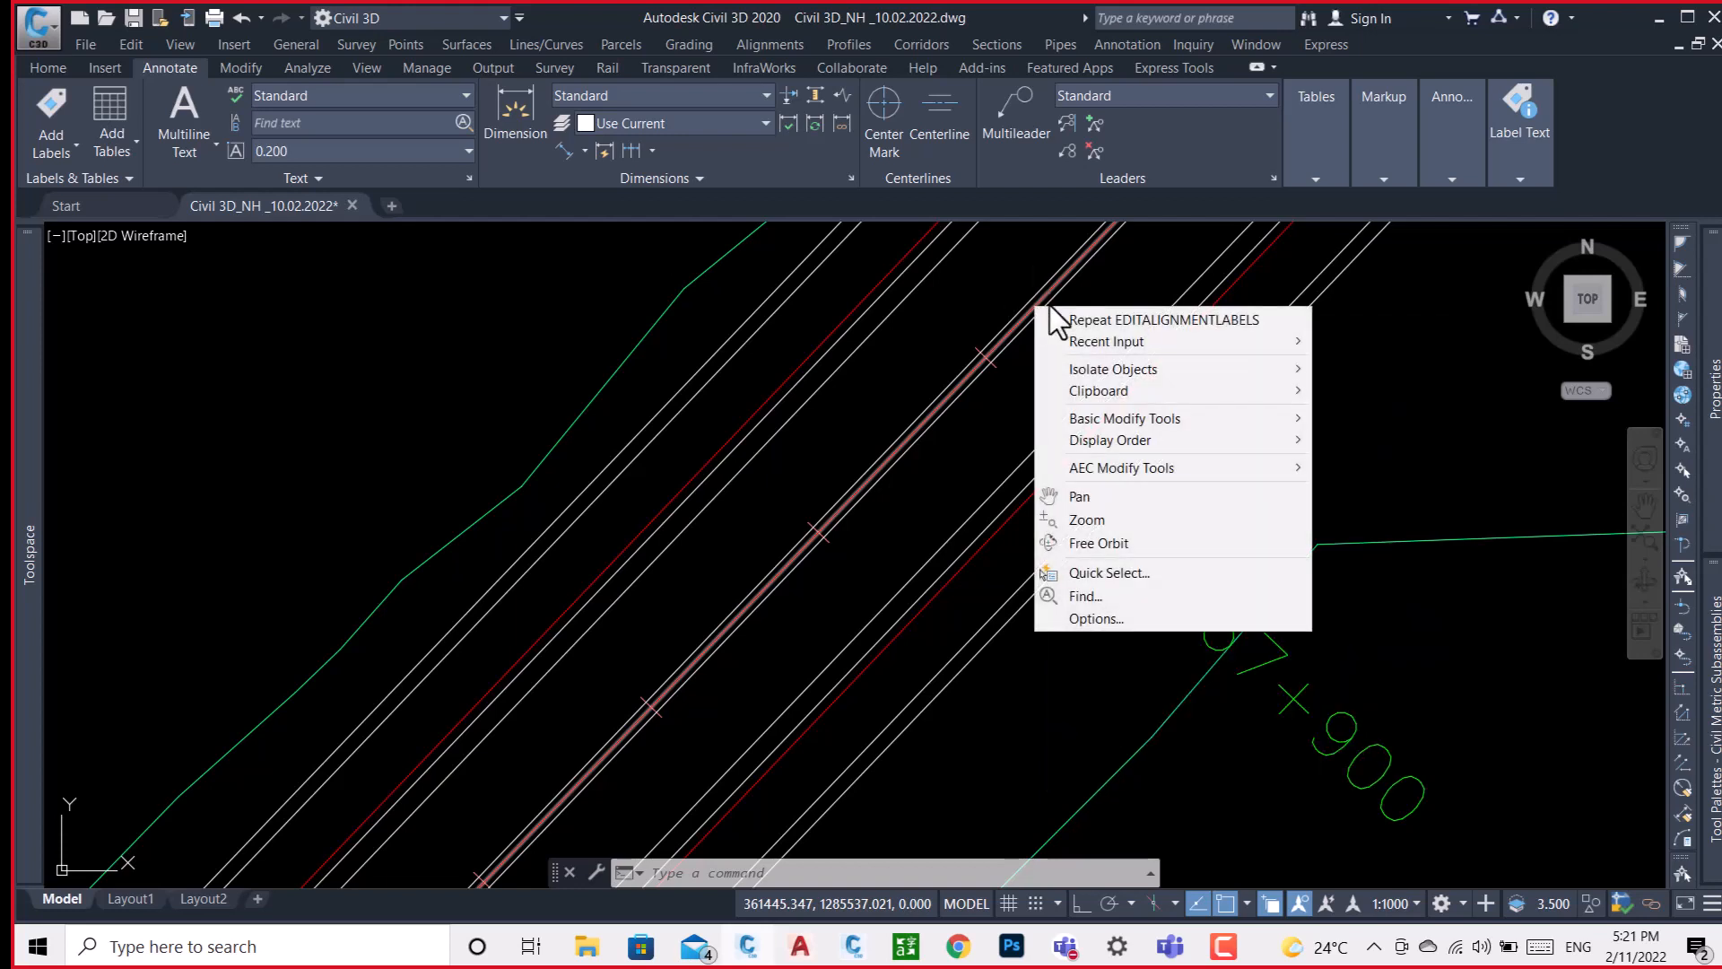
key("Escape")
left_click(1065, 359)
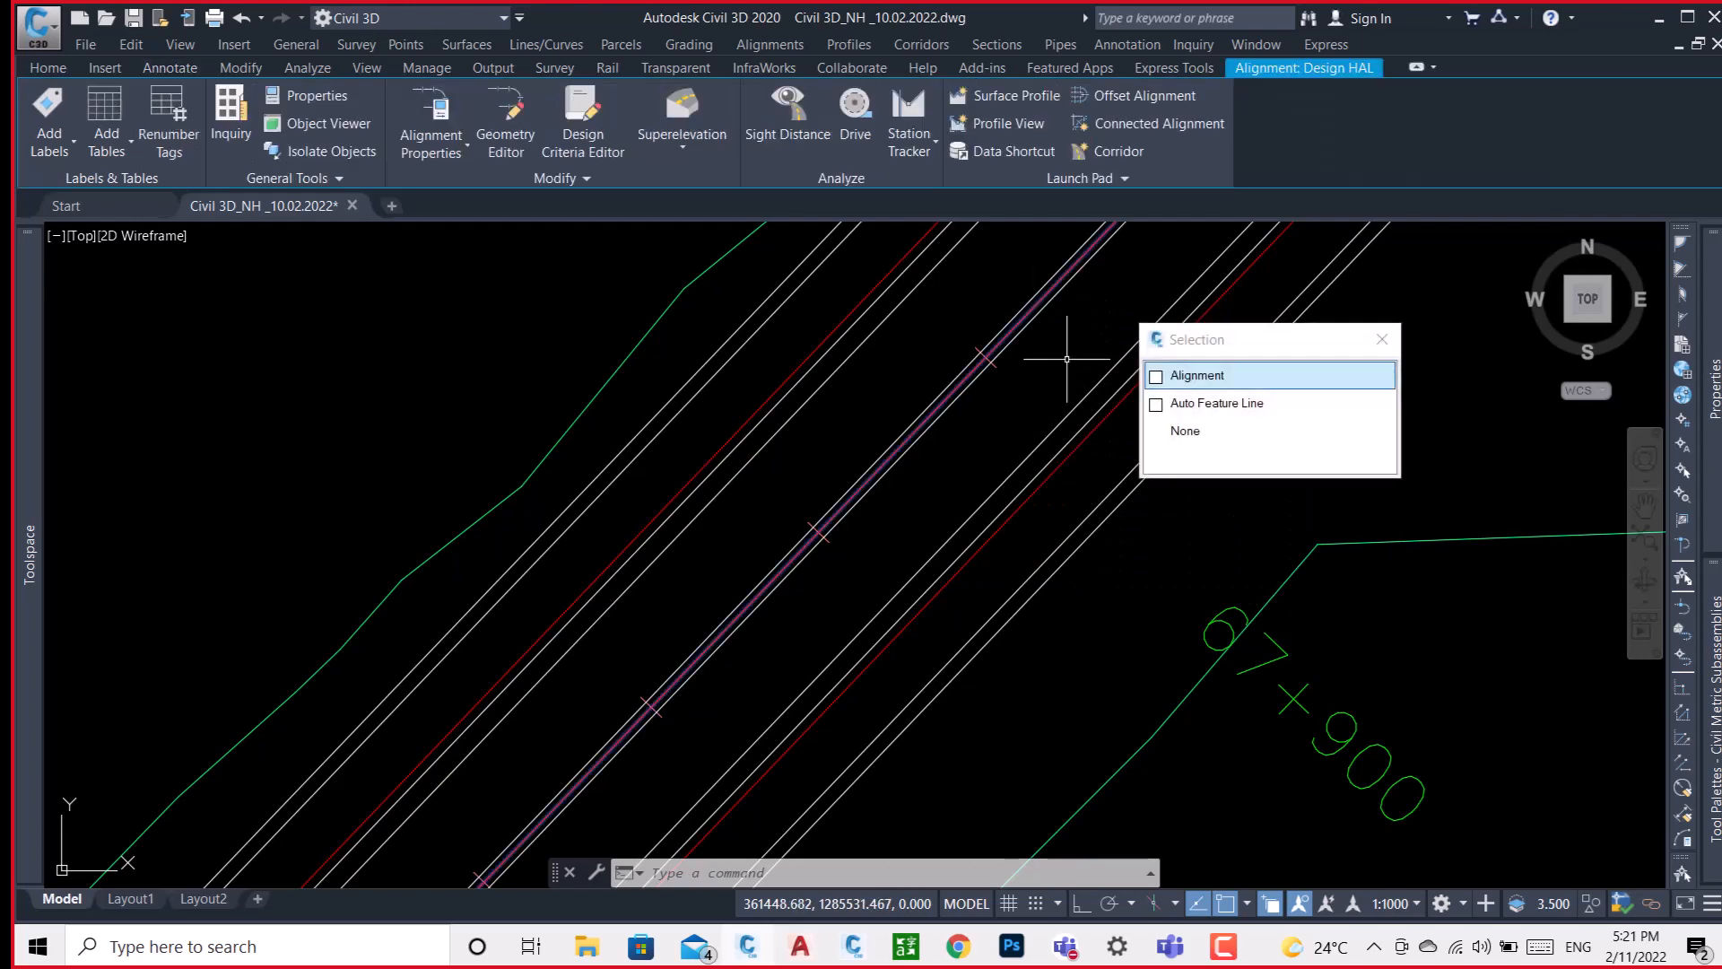
key("Escape")
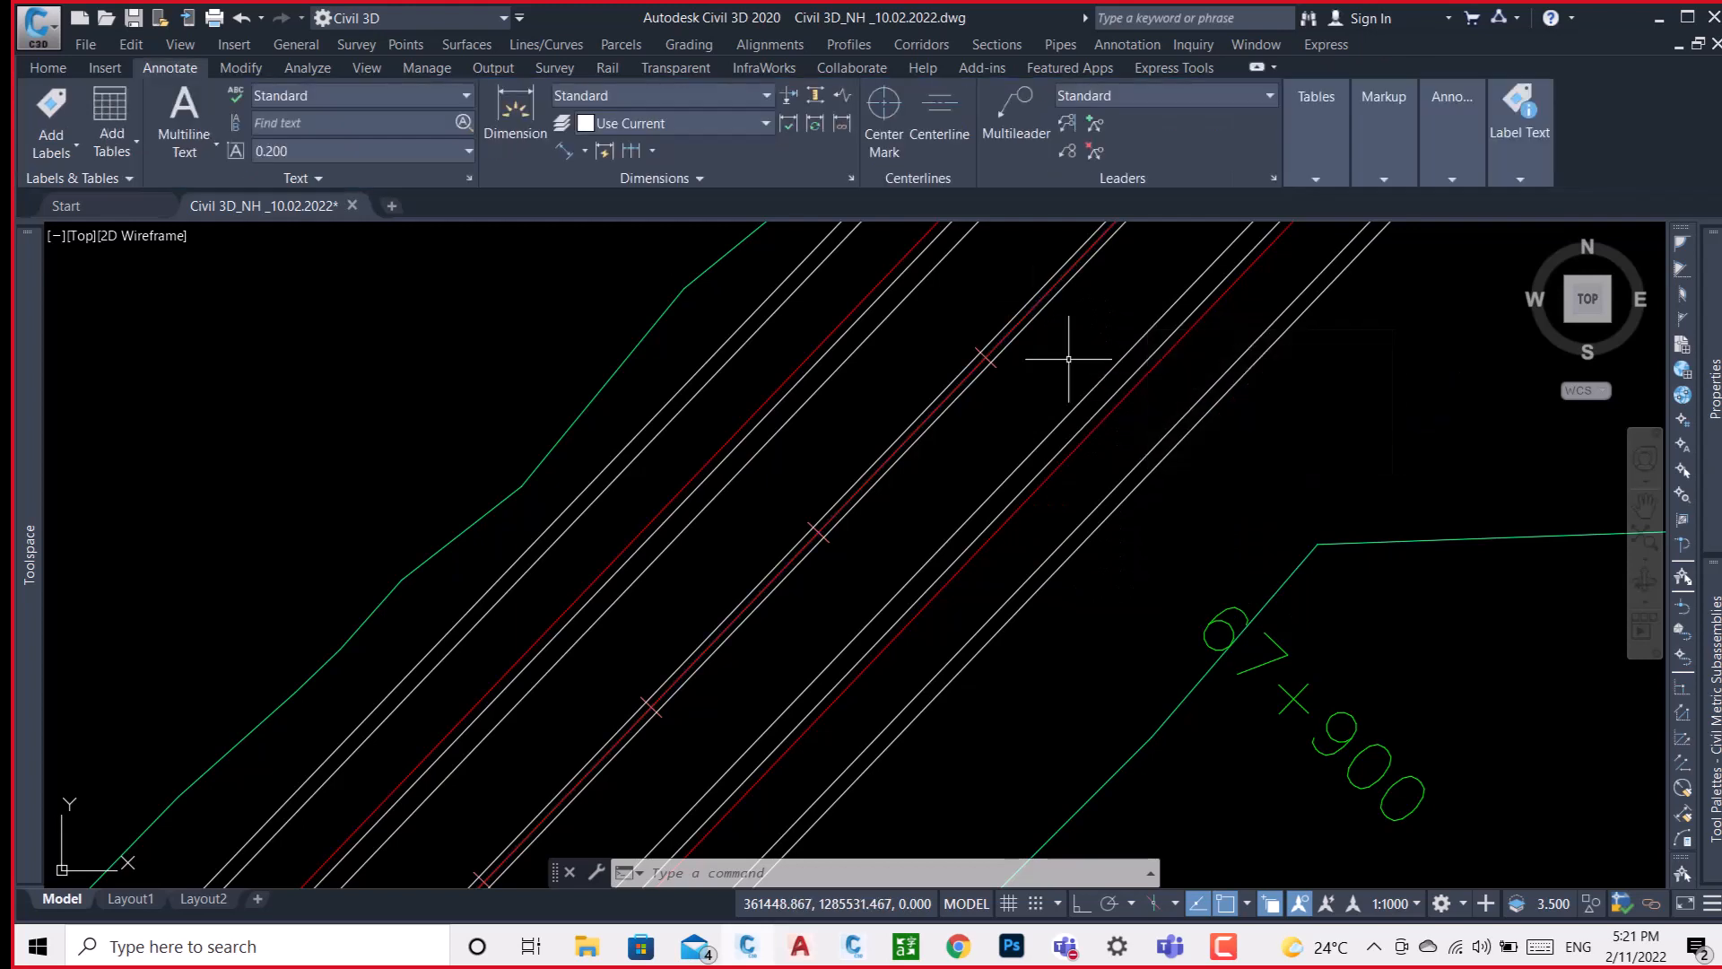
mouse_move(1069, 359)
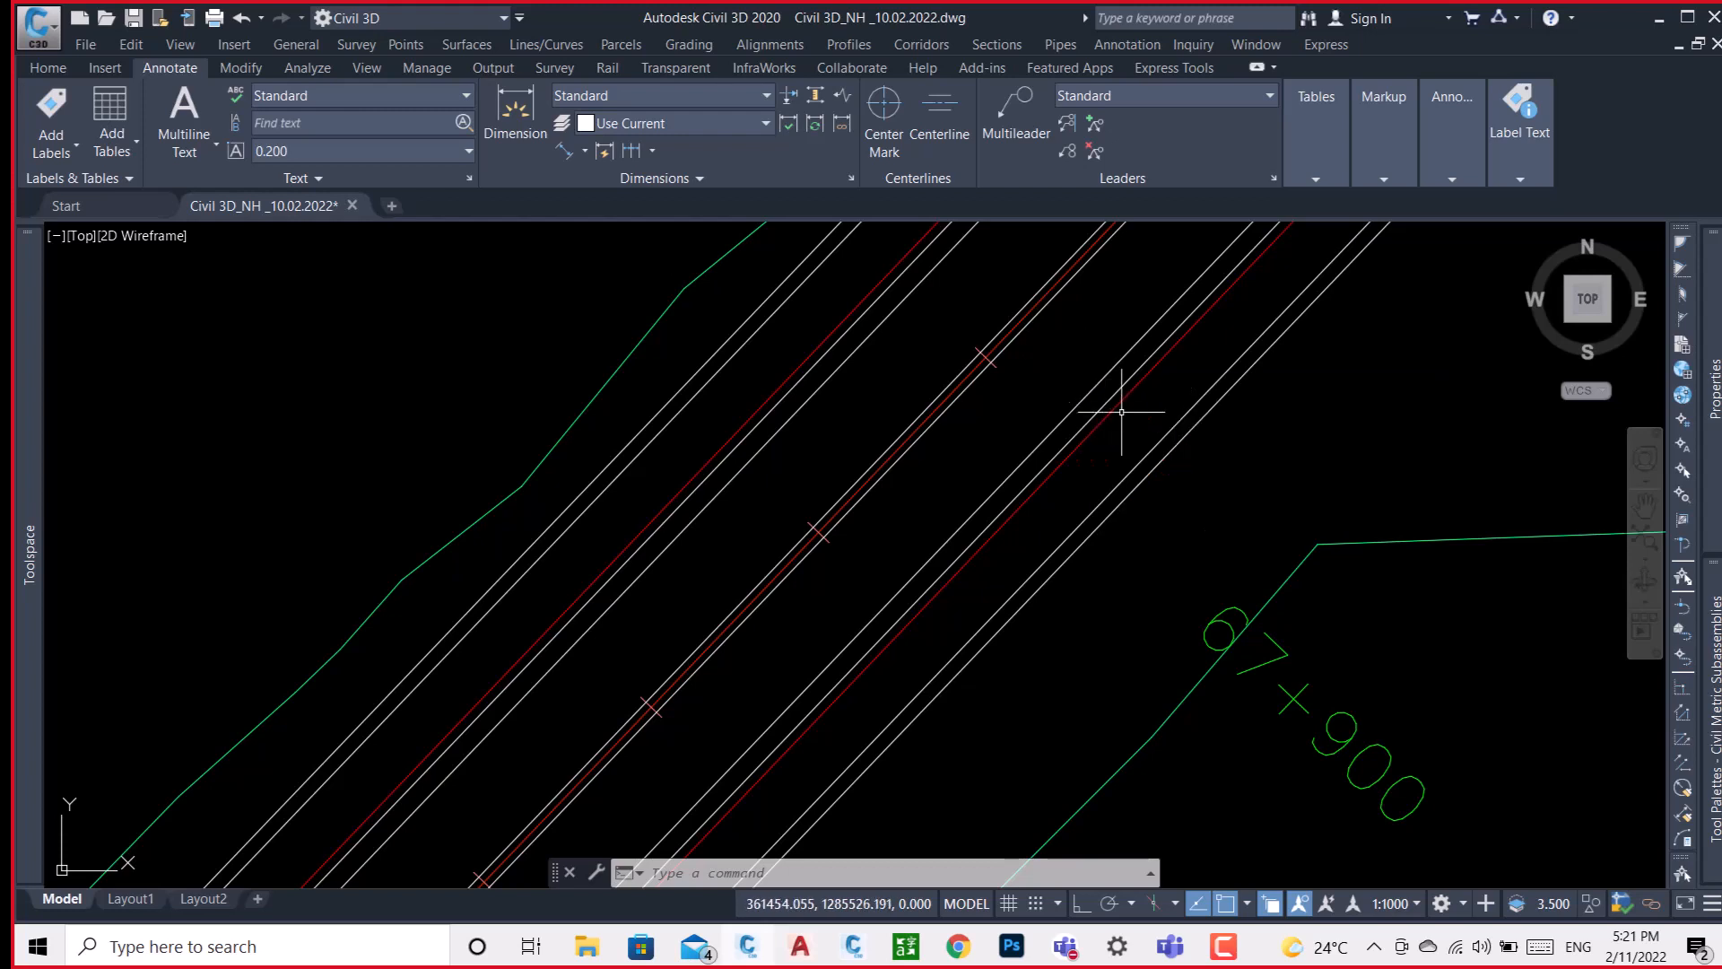
mouse_move(1119, 401)
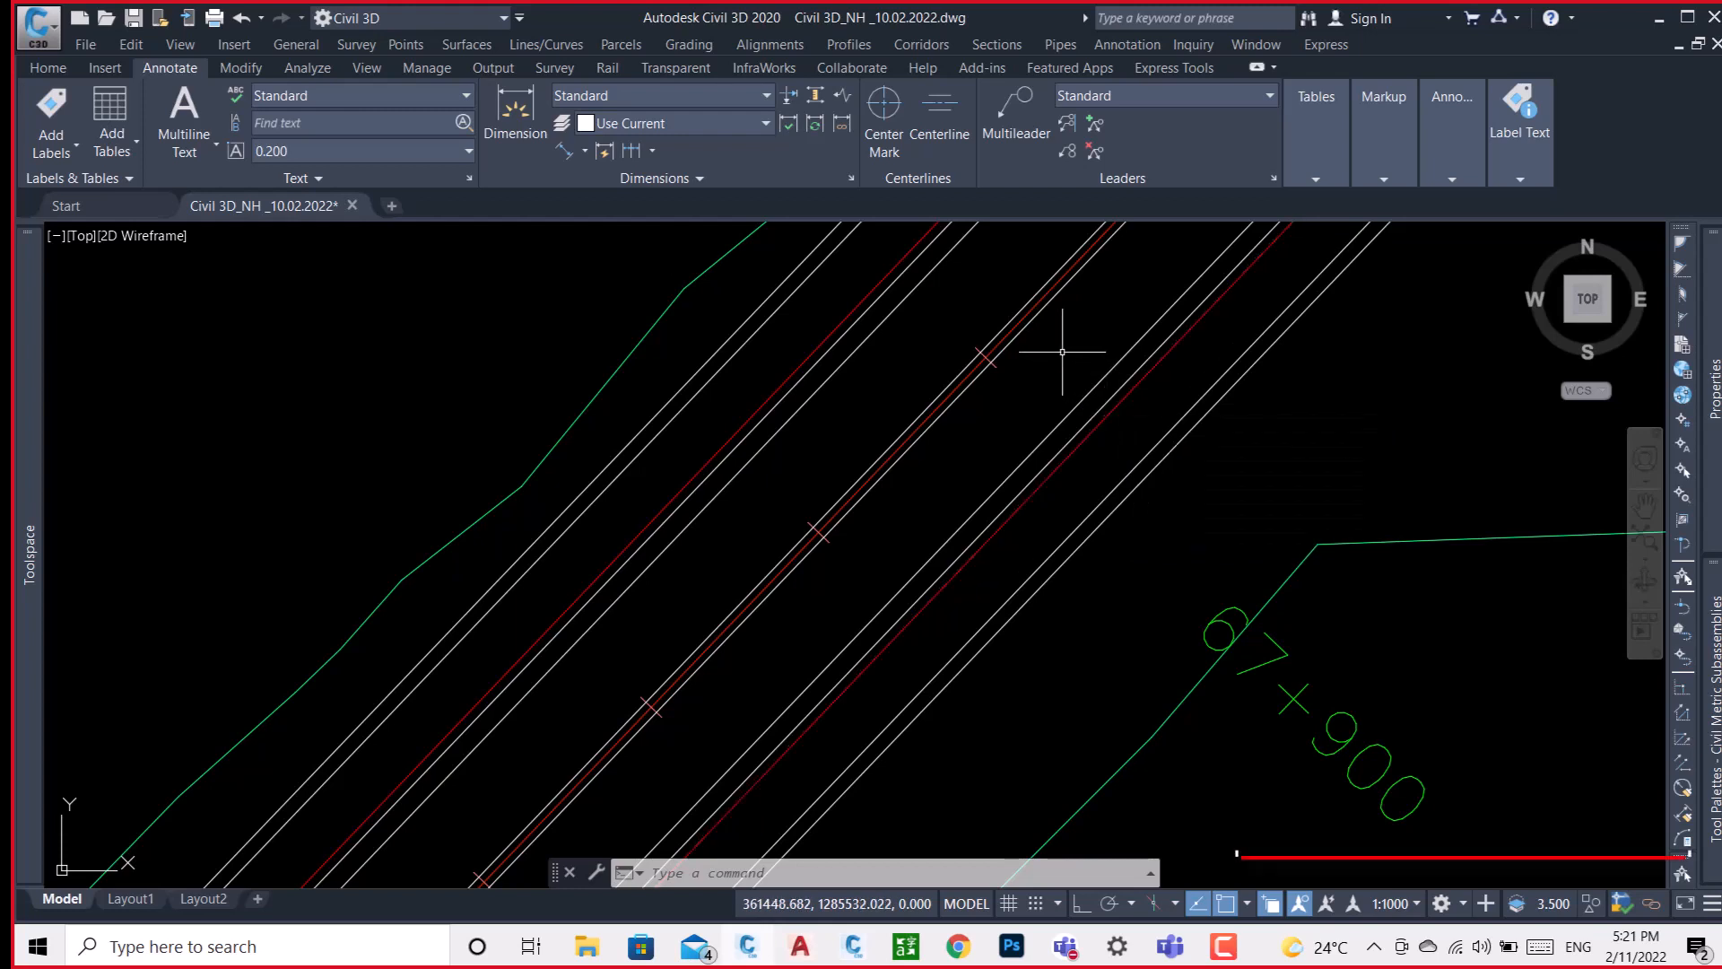
Inspect the LHS Service Road Inner Edge alignment and the adjoining Left Paved offset alignment near chainage 67+900.
left_click(1124, 395)
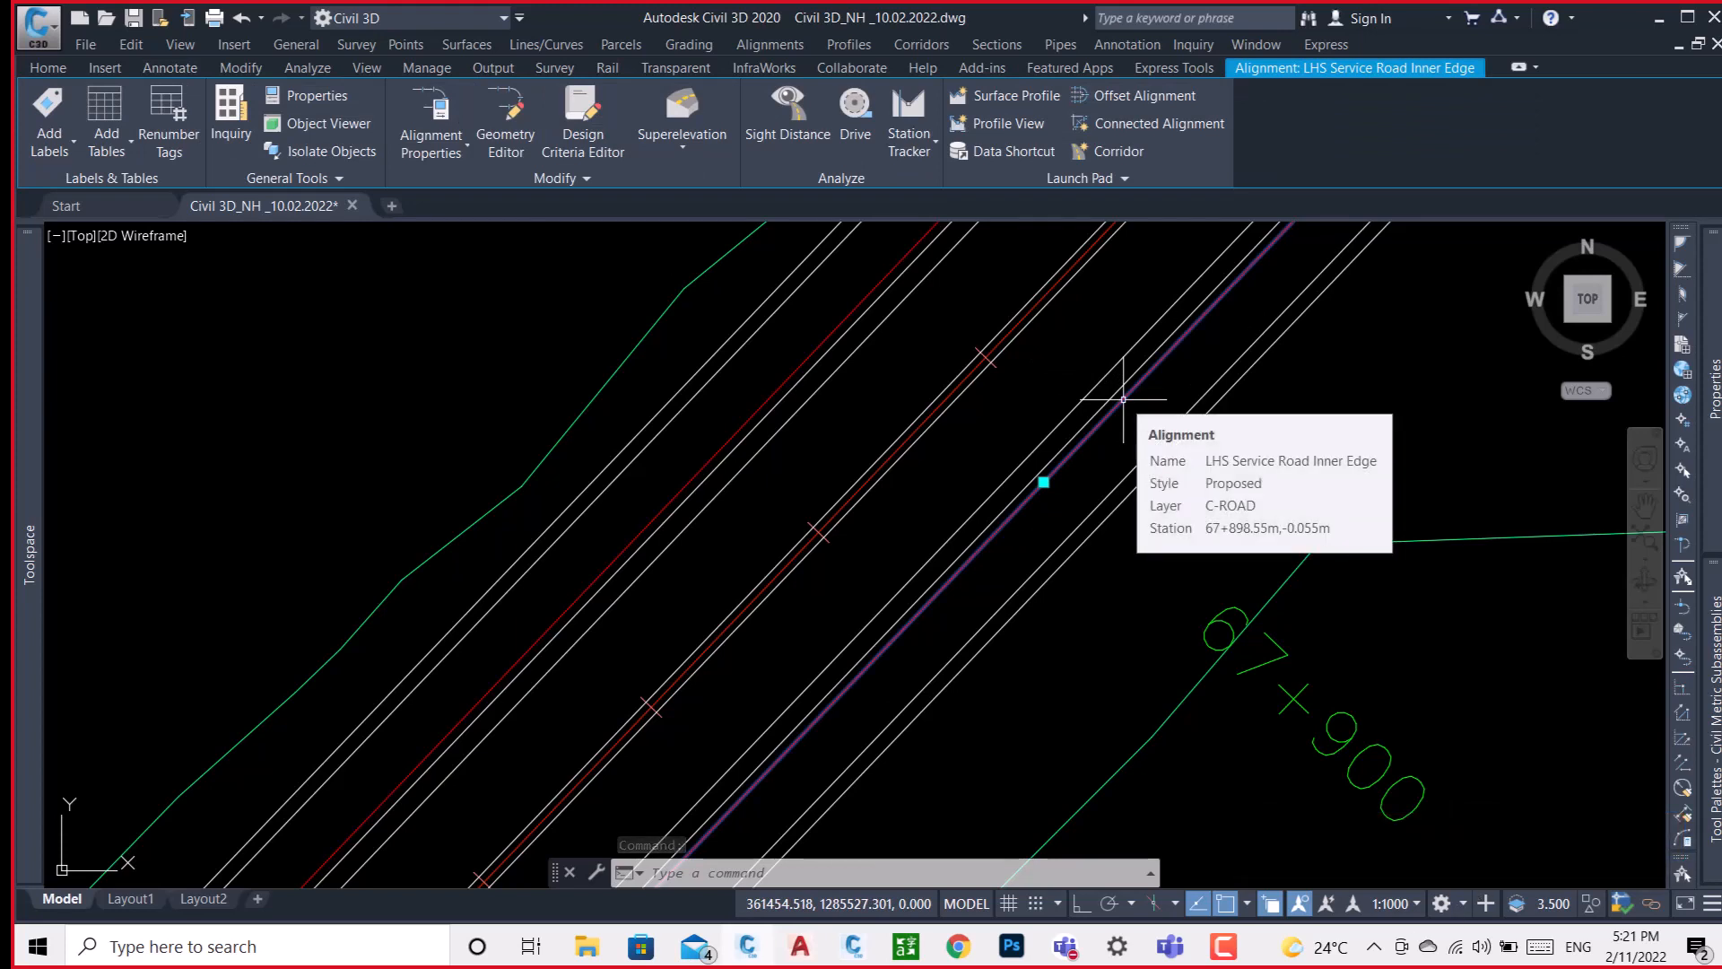
key("Escape")
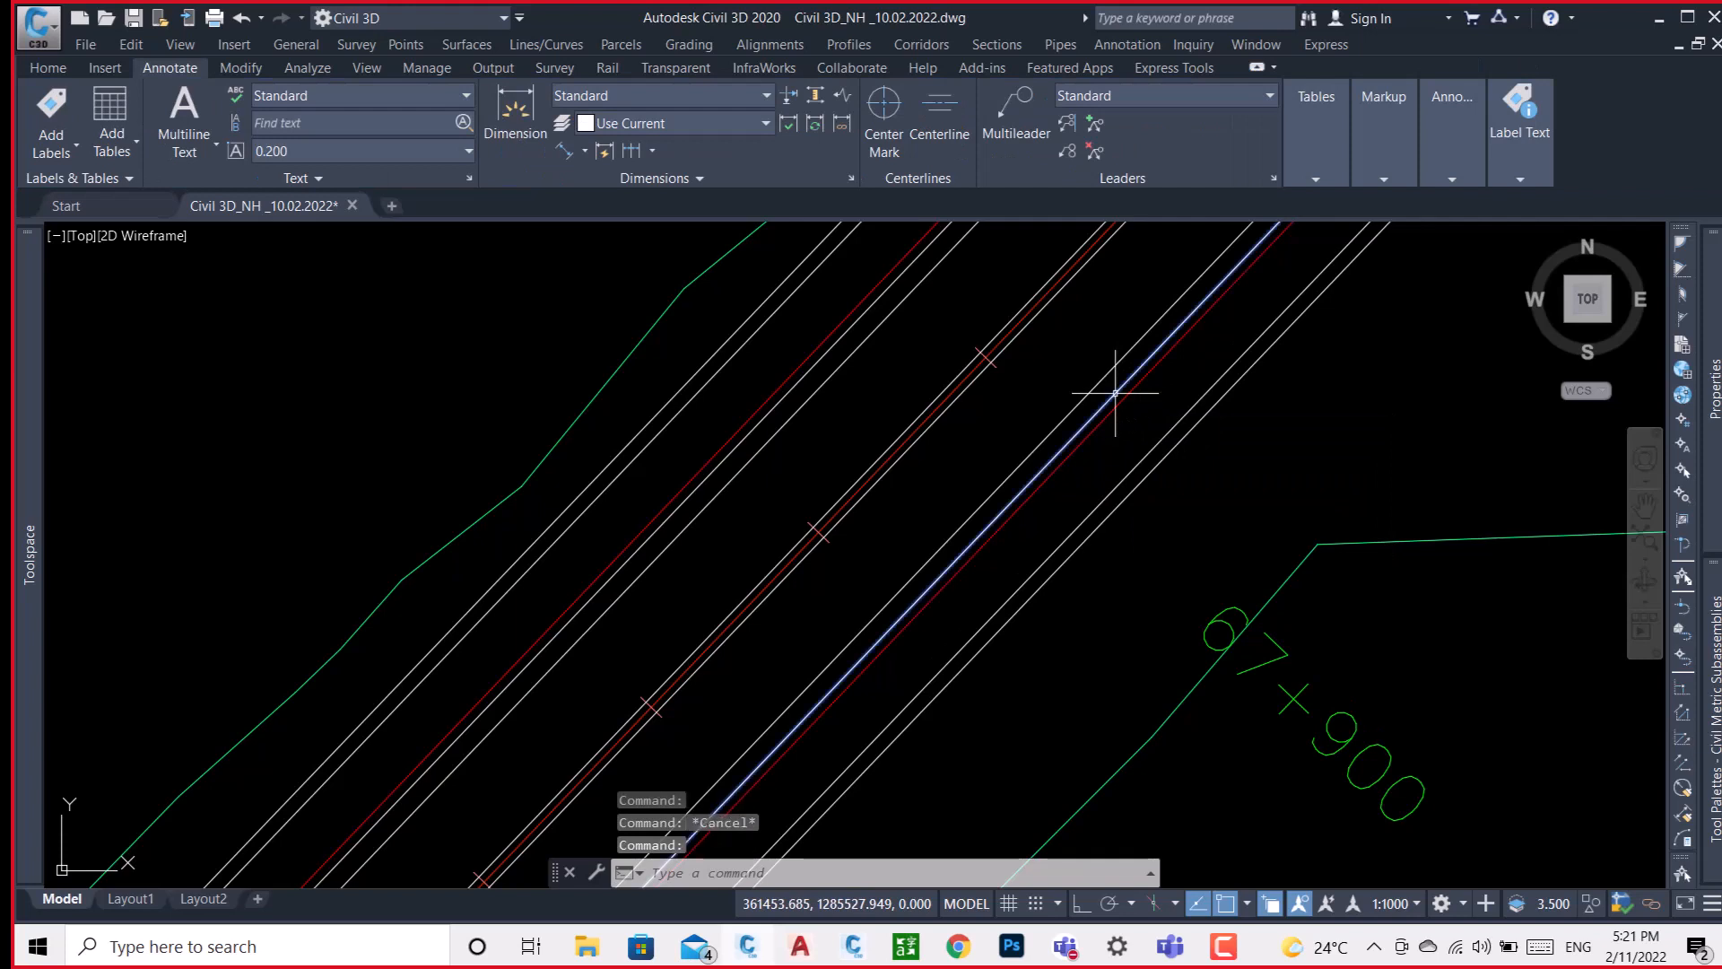
left_click(1115, 392)
mouse_move(1115, 392)
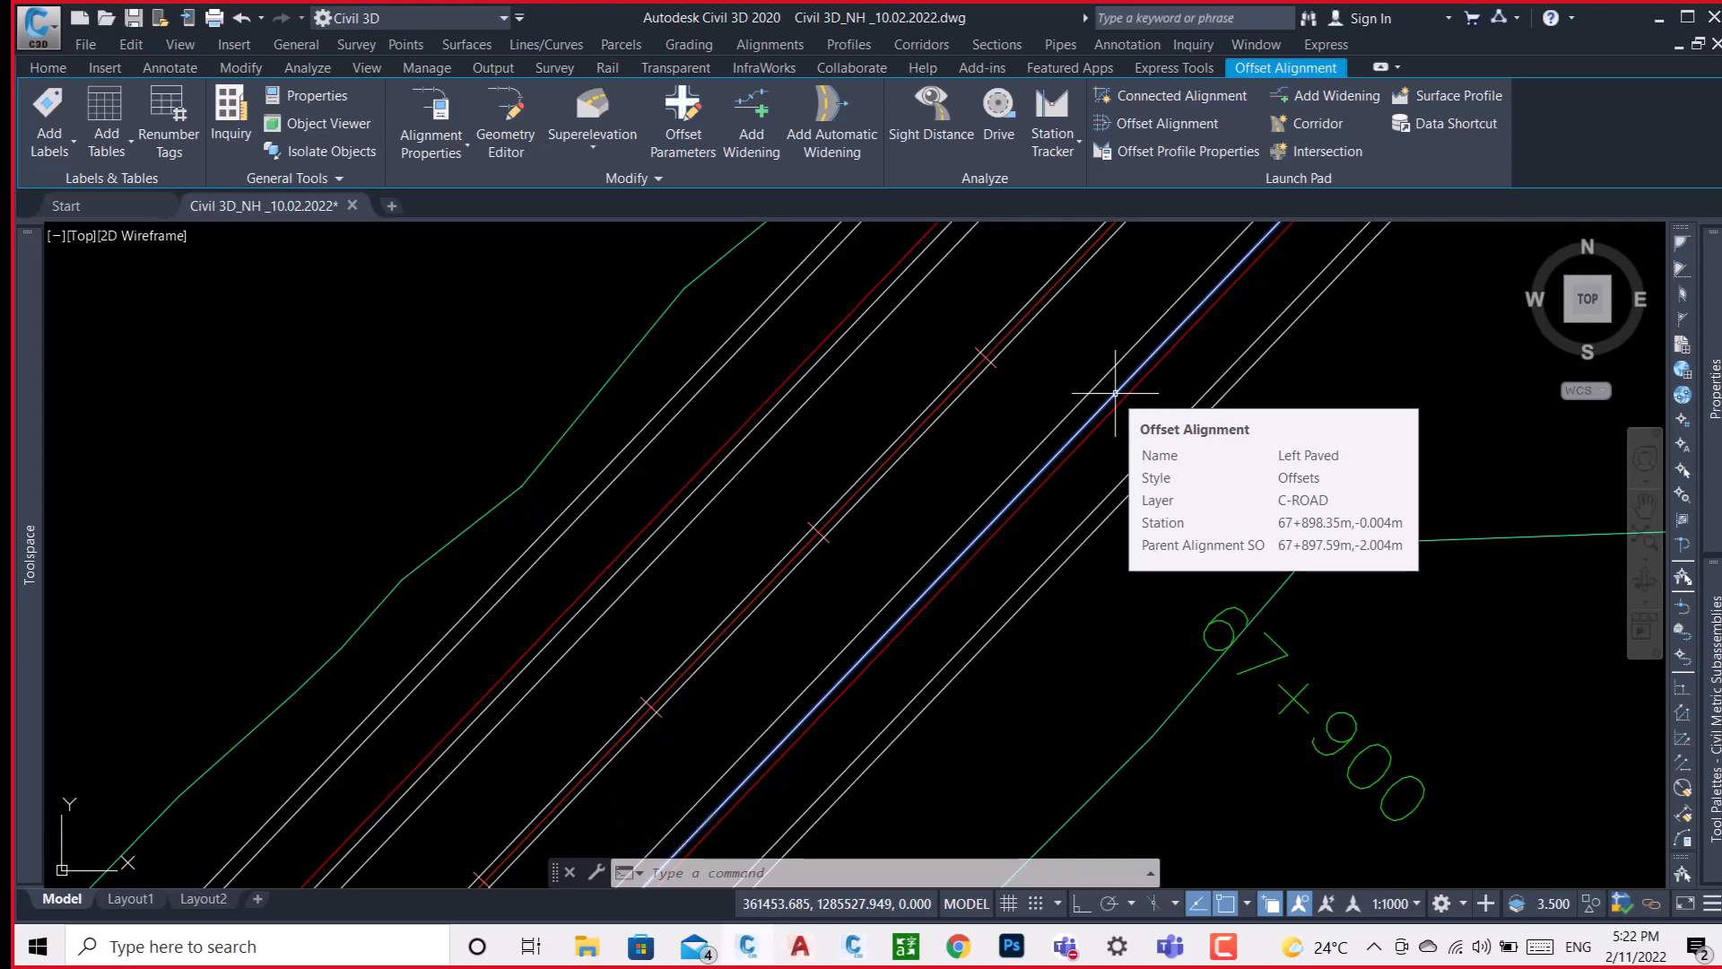
key("Escape")
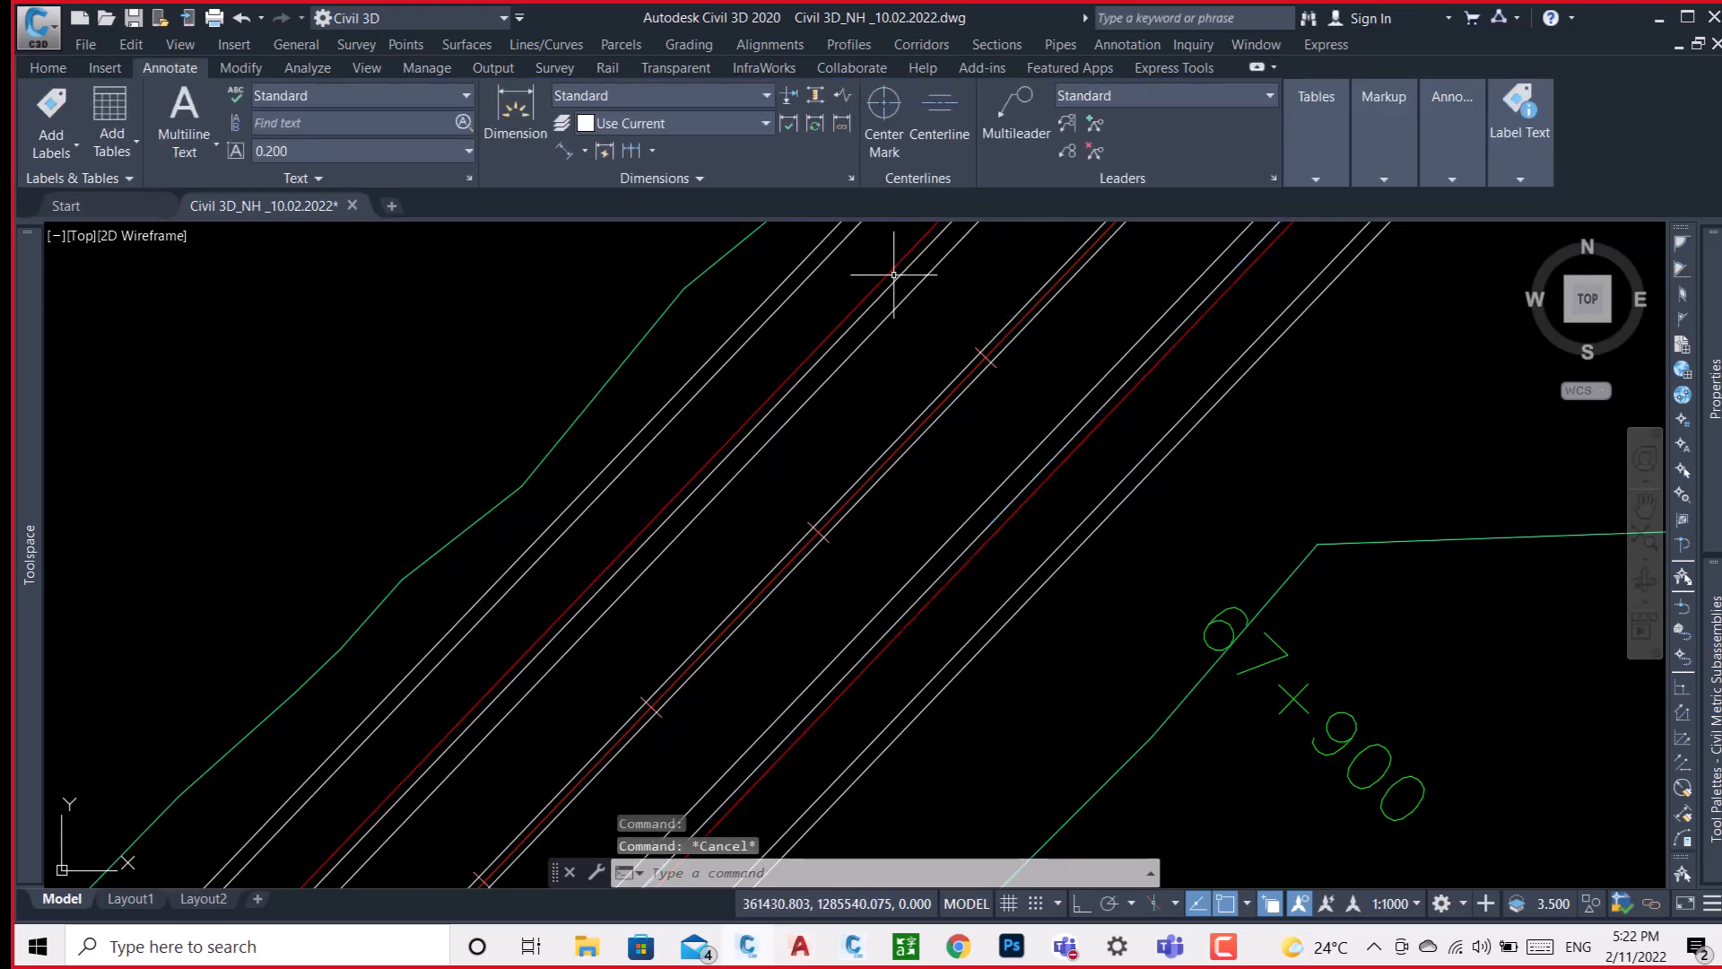
Identify the Design HAL centreline and the LHS and RHS Service Road Inner Edge alignments near chainage 67+900.
left_click(1022, 319)
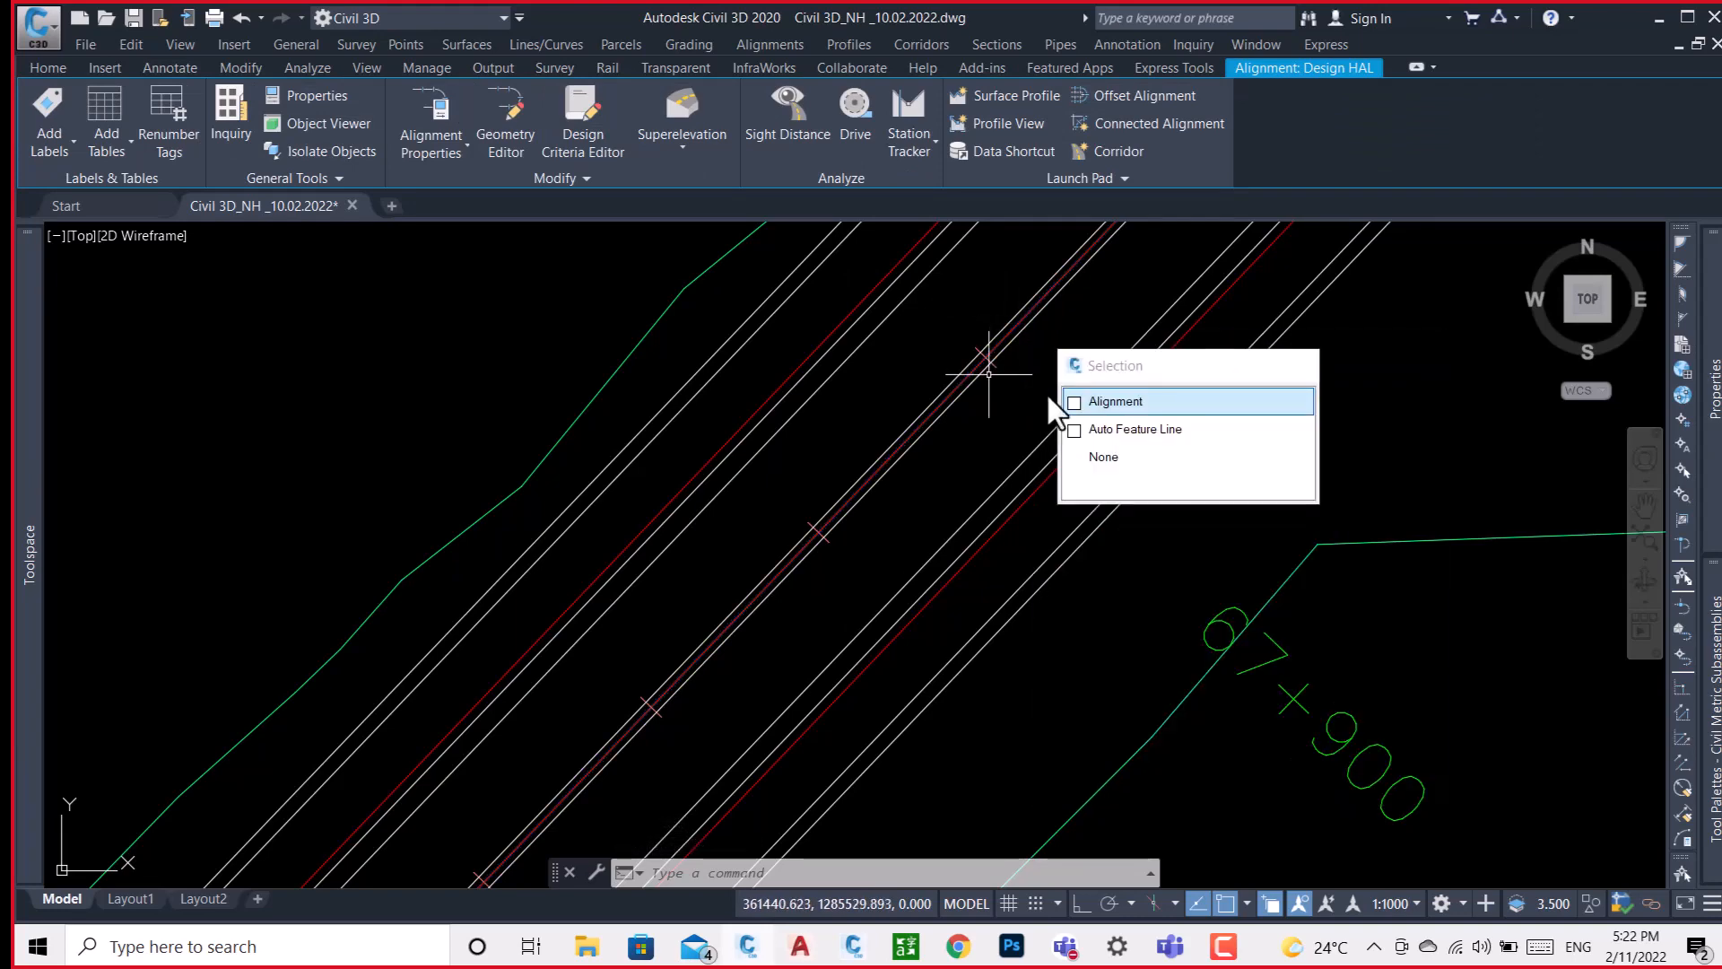
key("Escape")
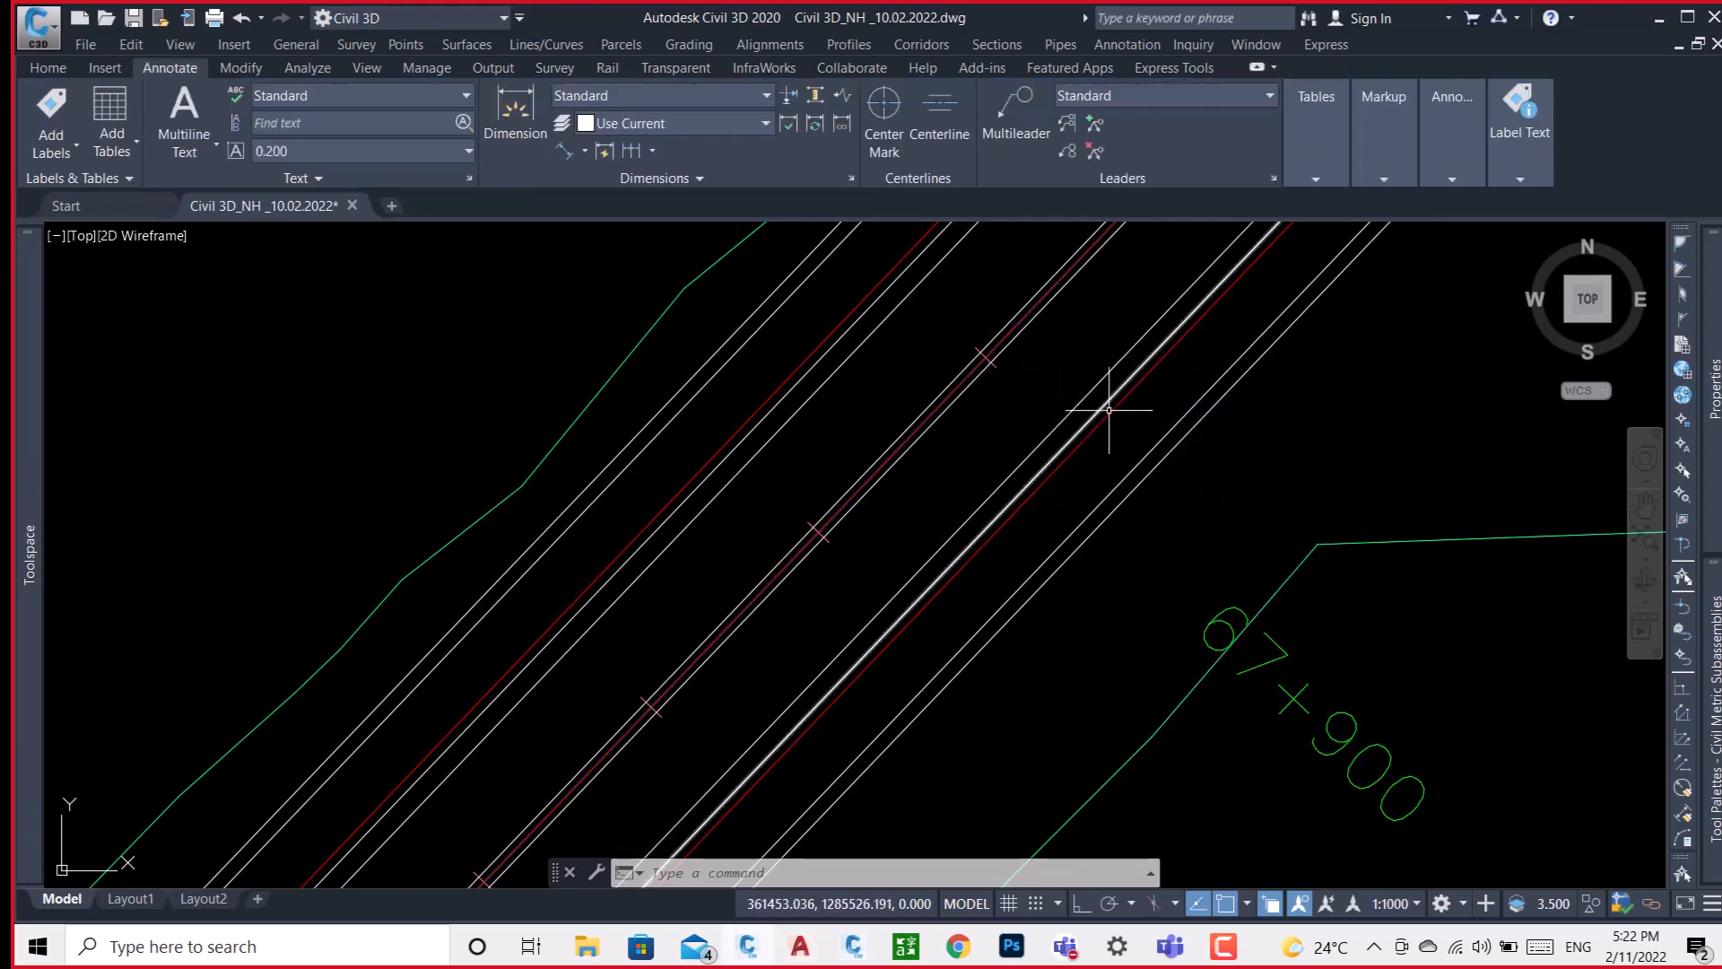
left_click(1108, 410)
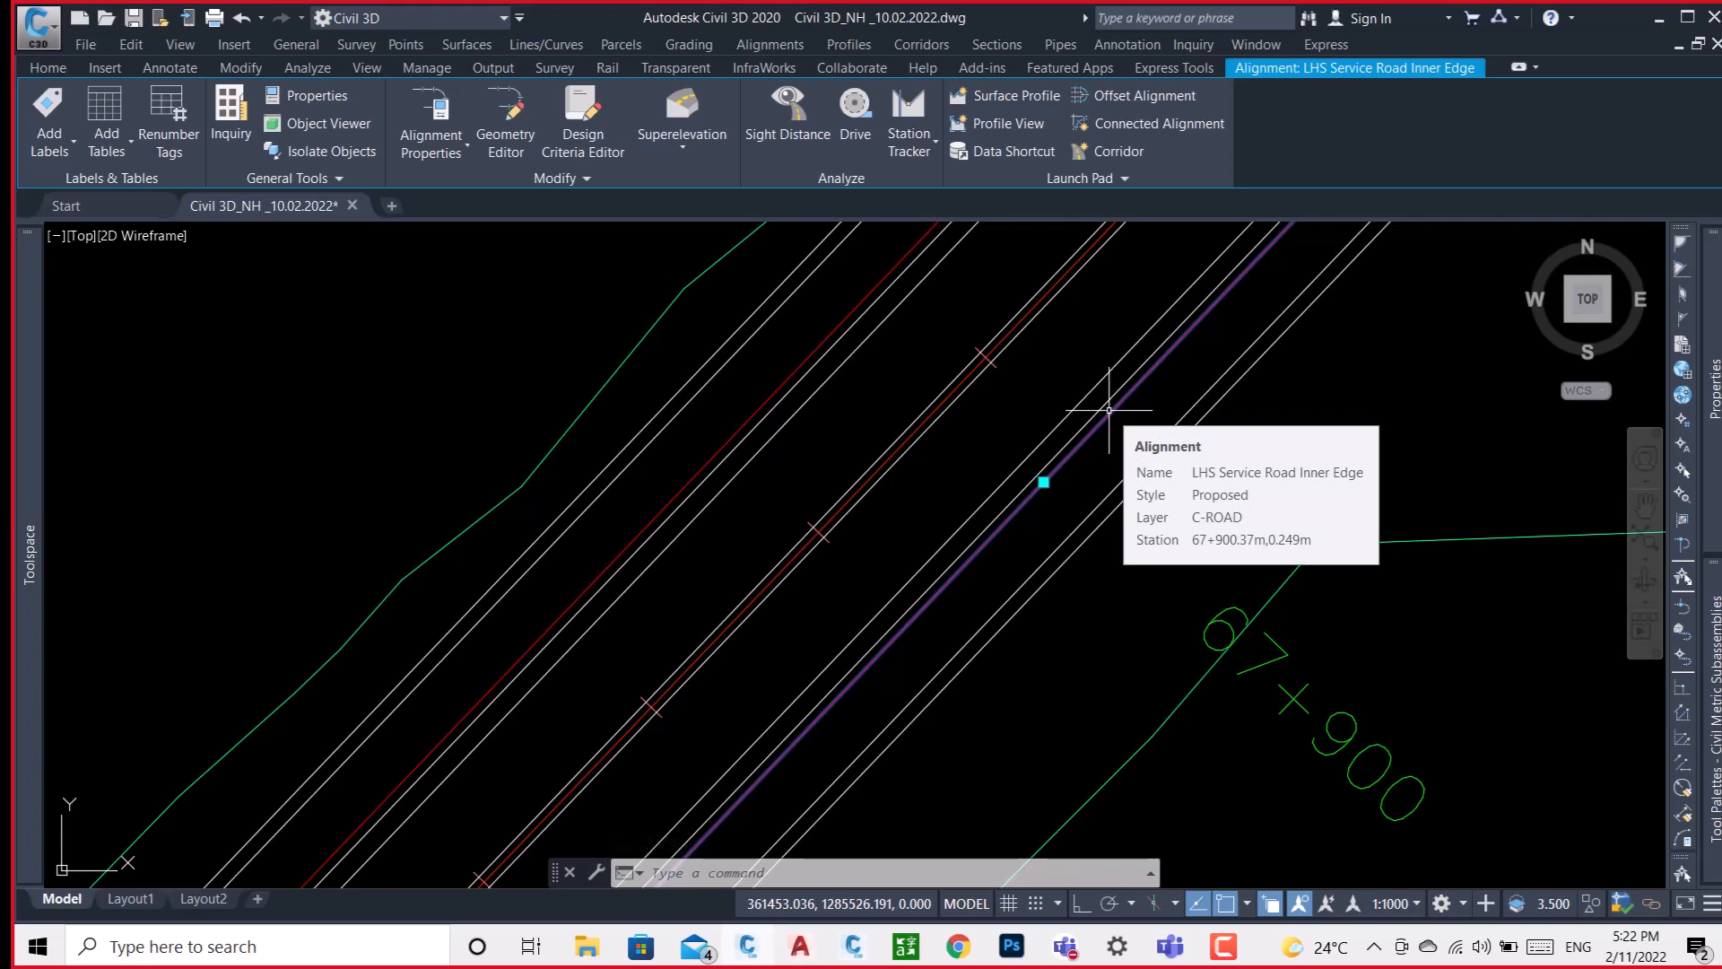
key("Escape")
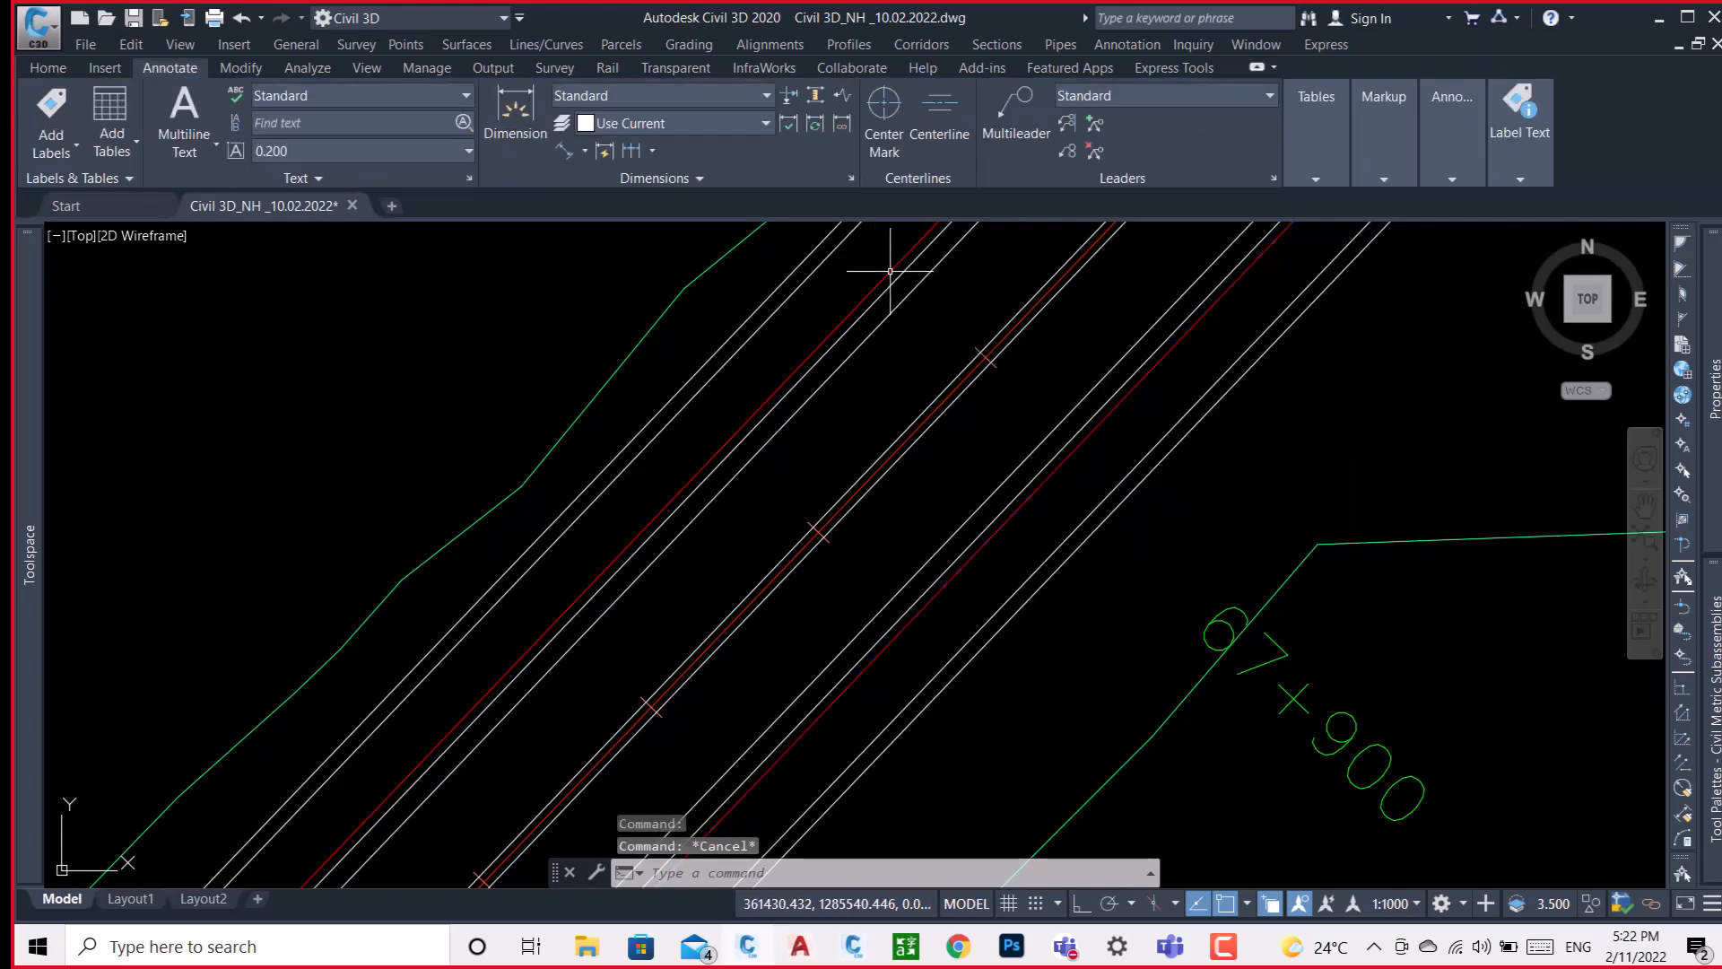
left_click(890, 270)
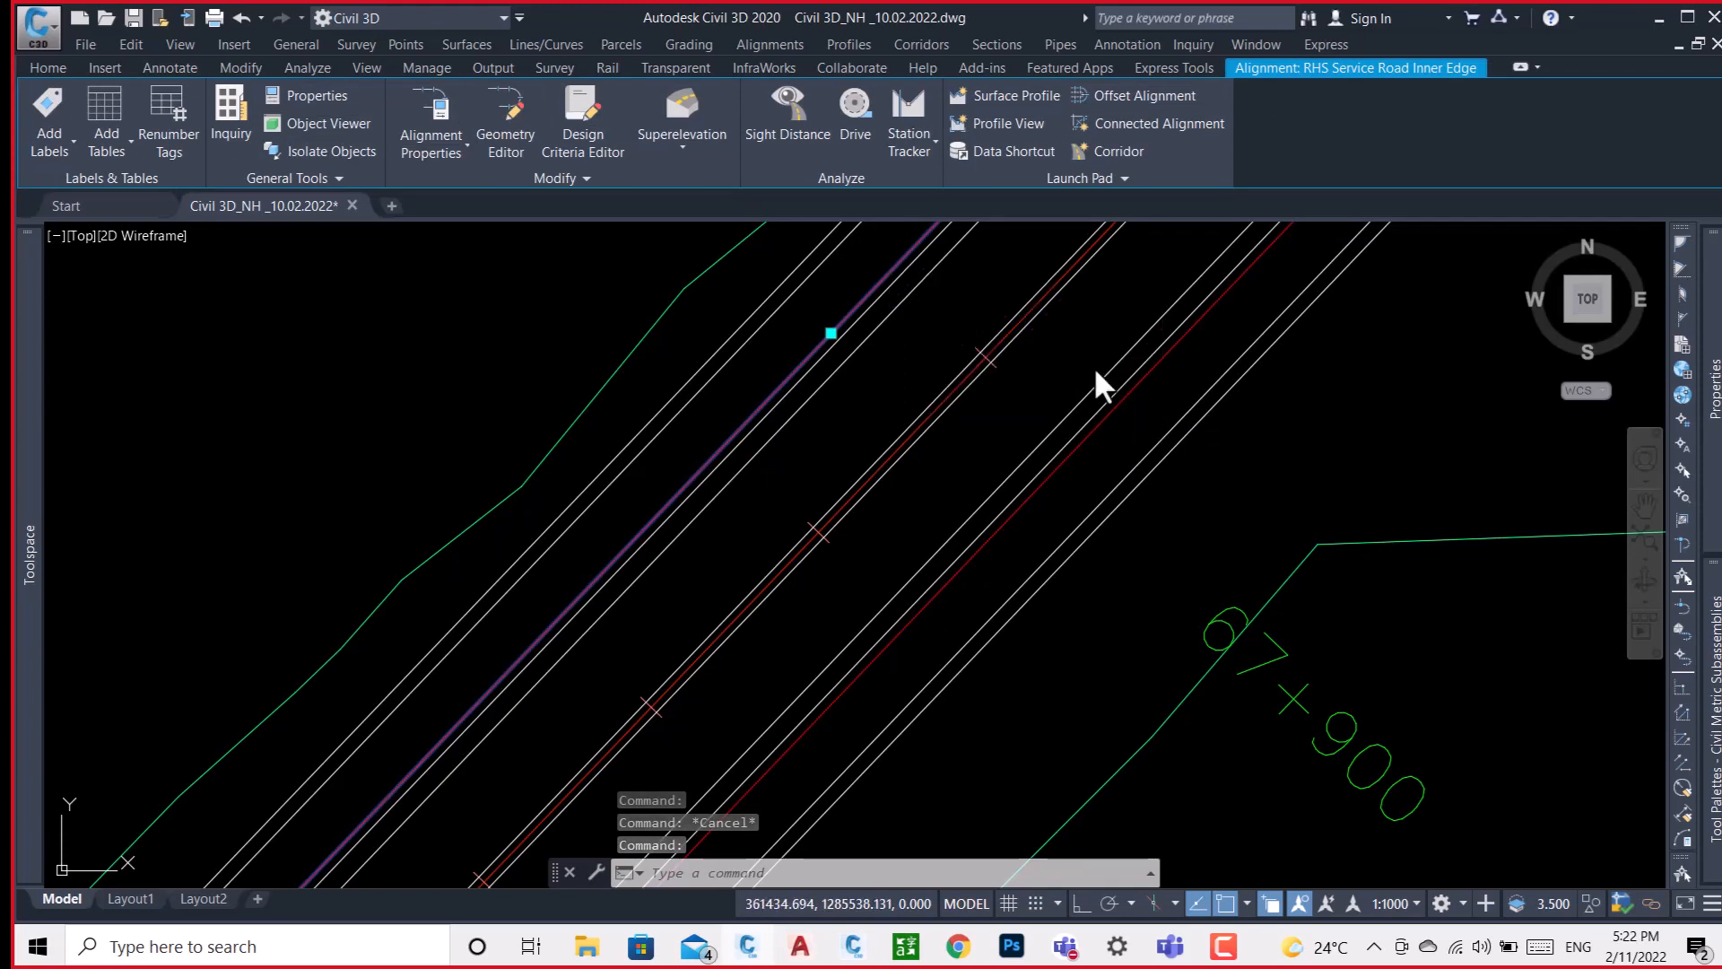
key("Escape")
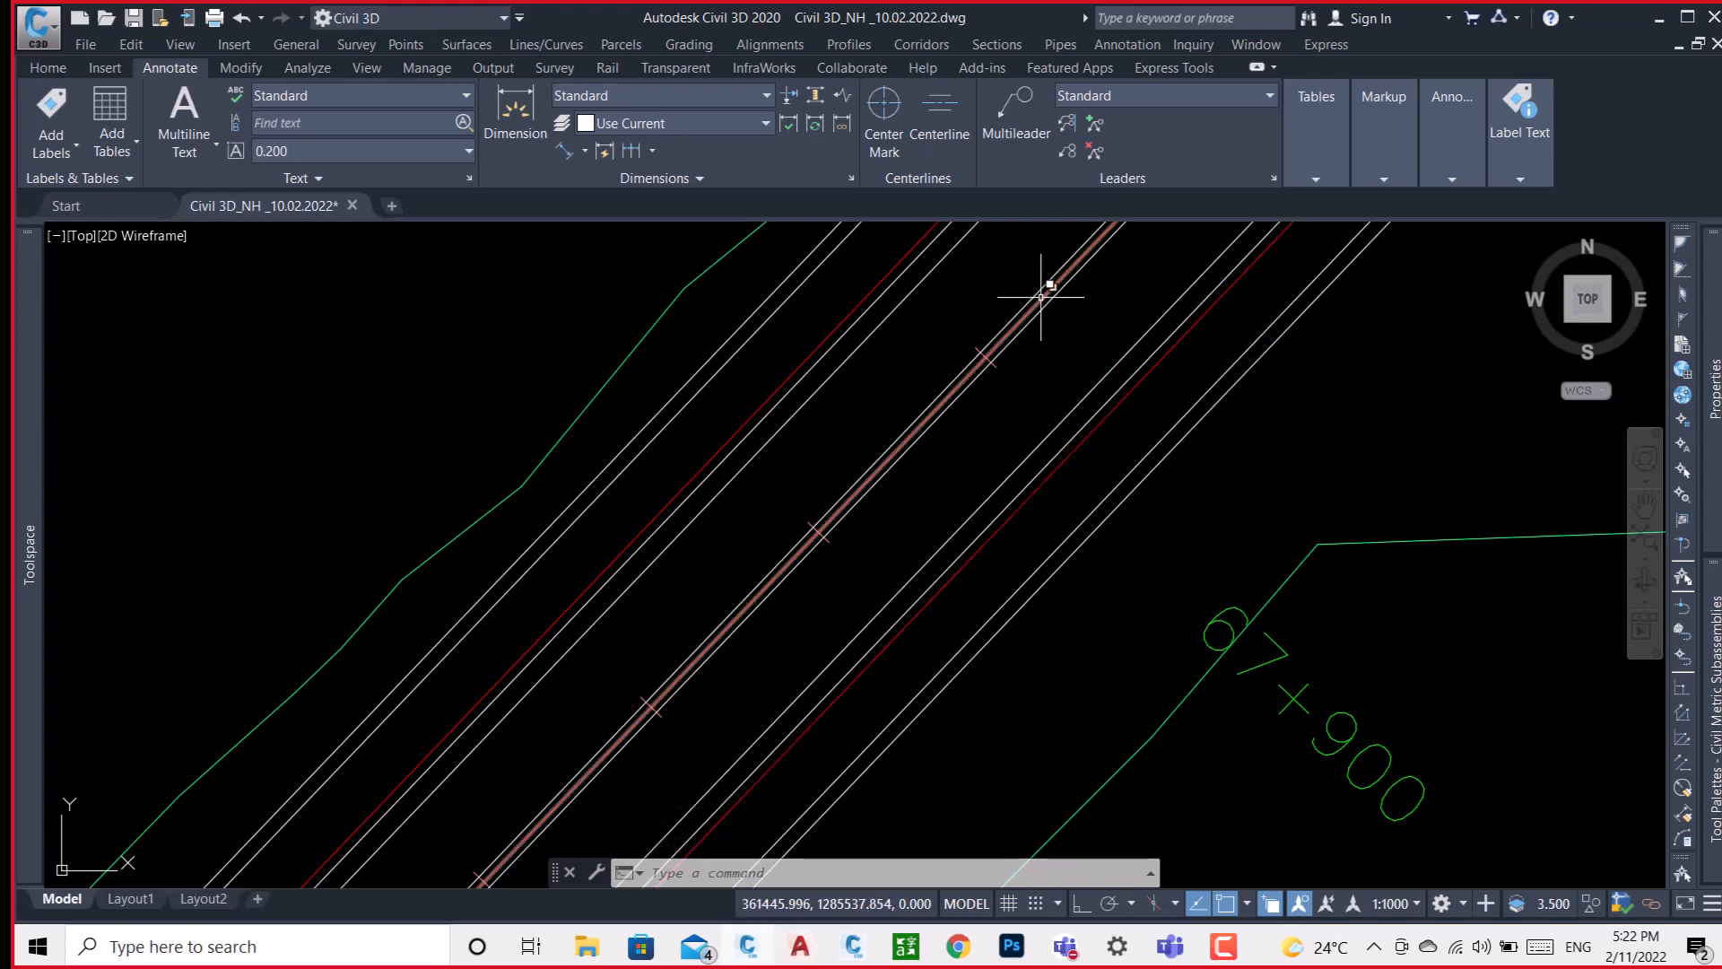
mouse_move(1040, 296)
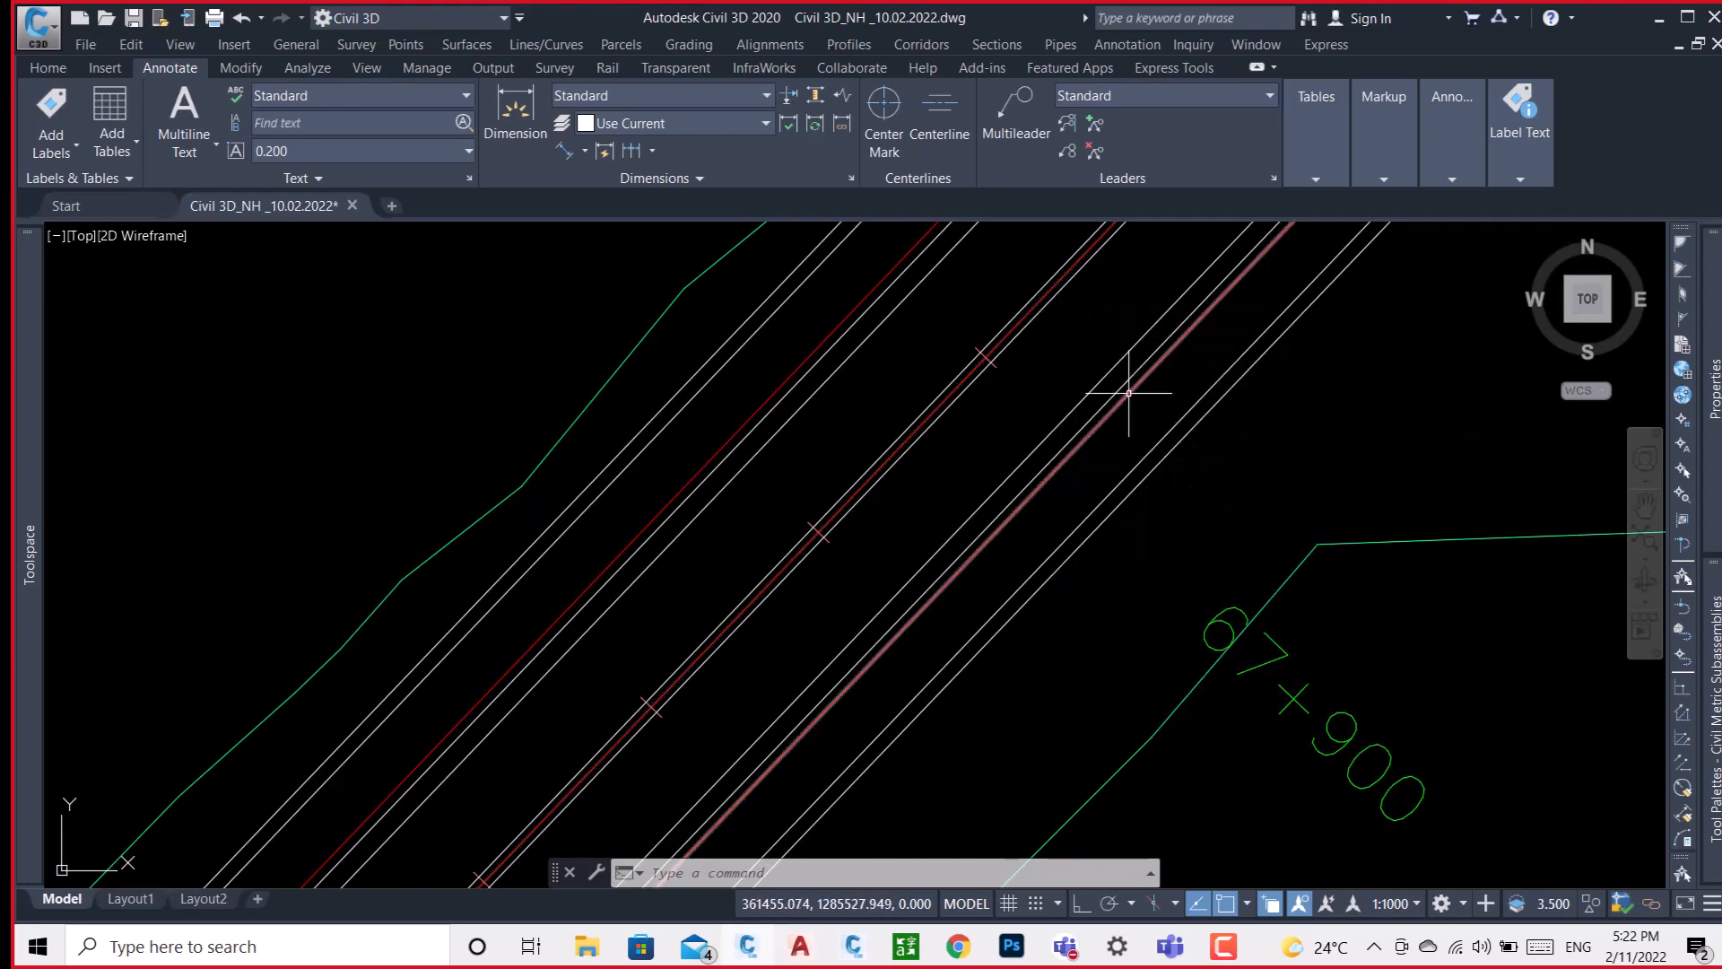
left_click(1129, 393)
mouse_move(1128, 392)
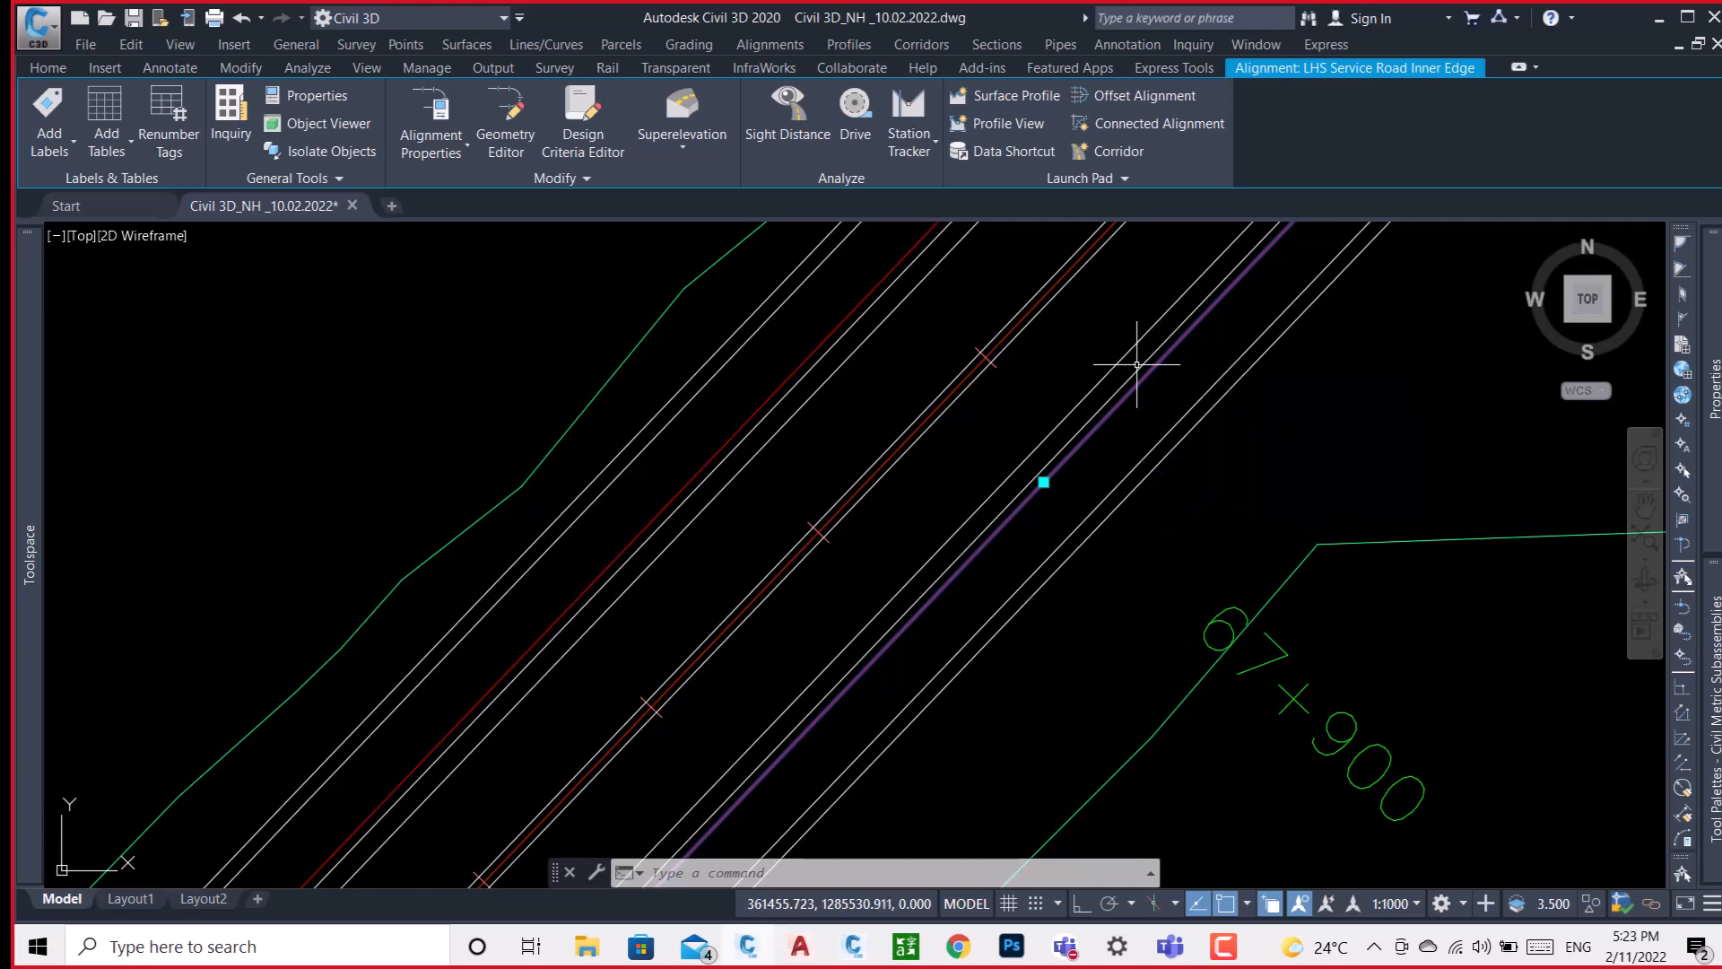
key("Escape")
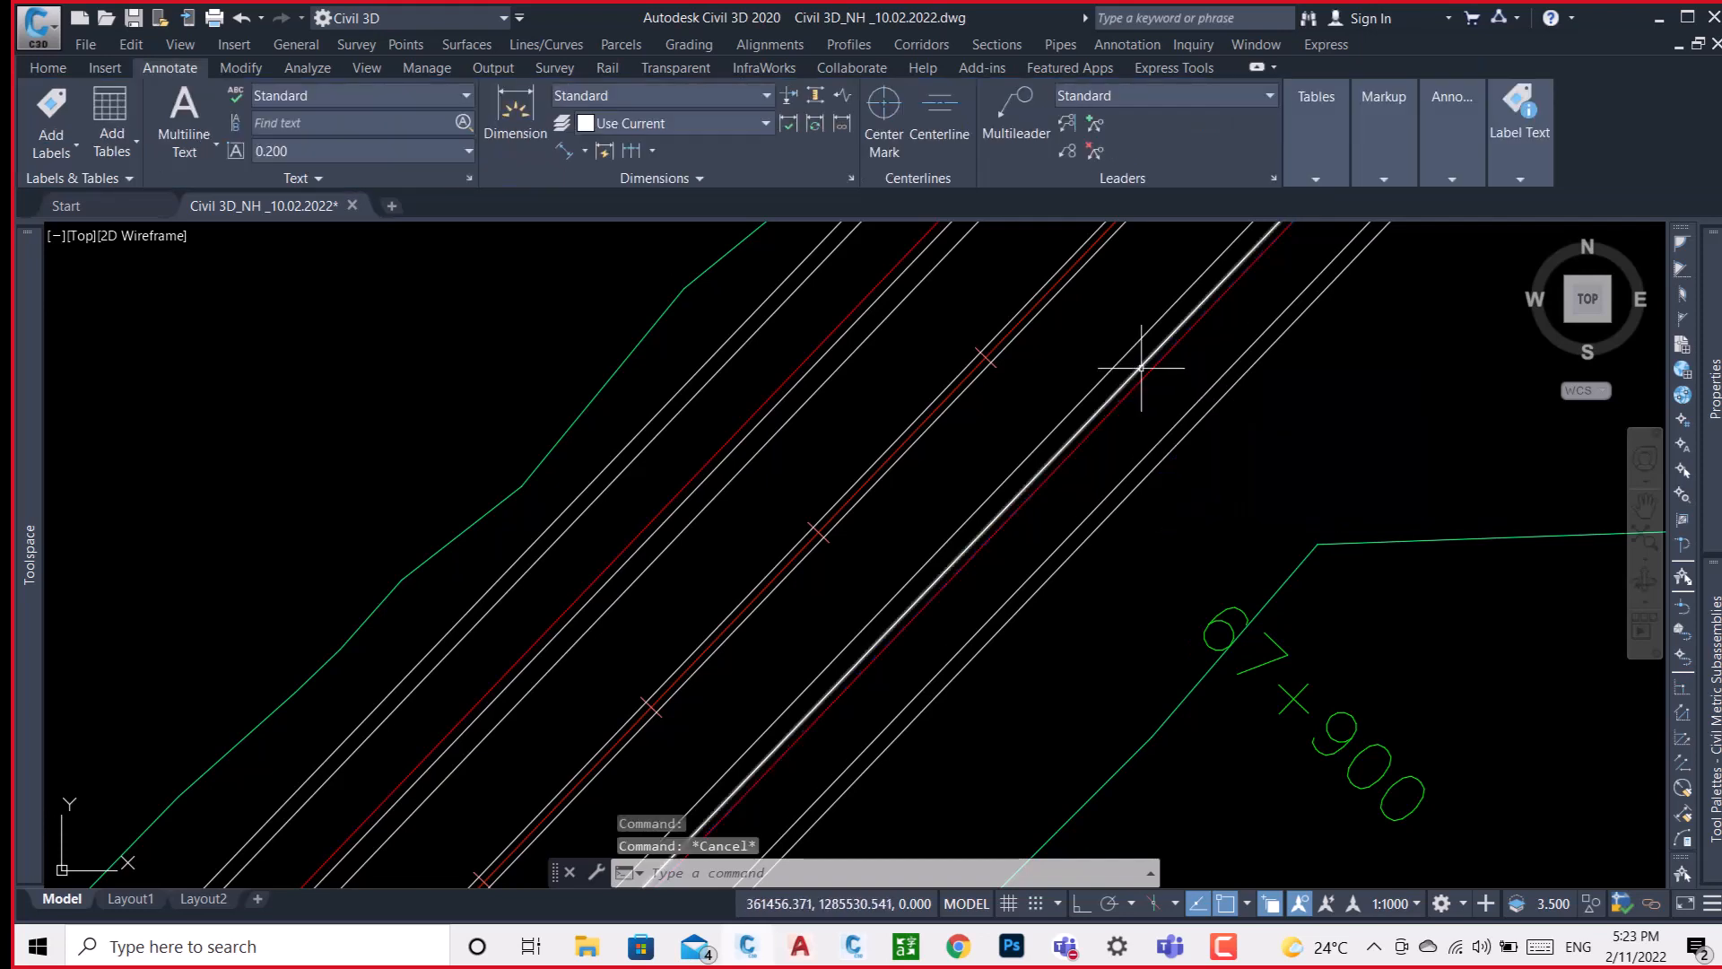
Set the true color of the Left Paved offset alignment beside the LHS service road inner edge to Blue.
left_click(1146, 364)
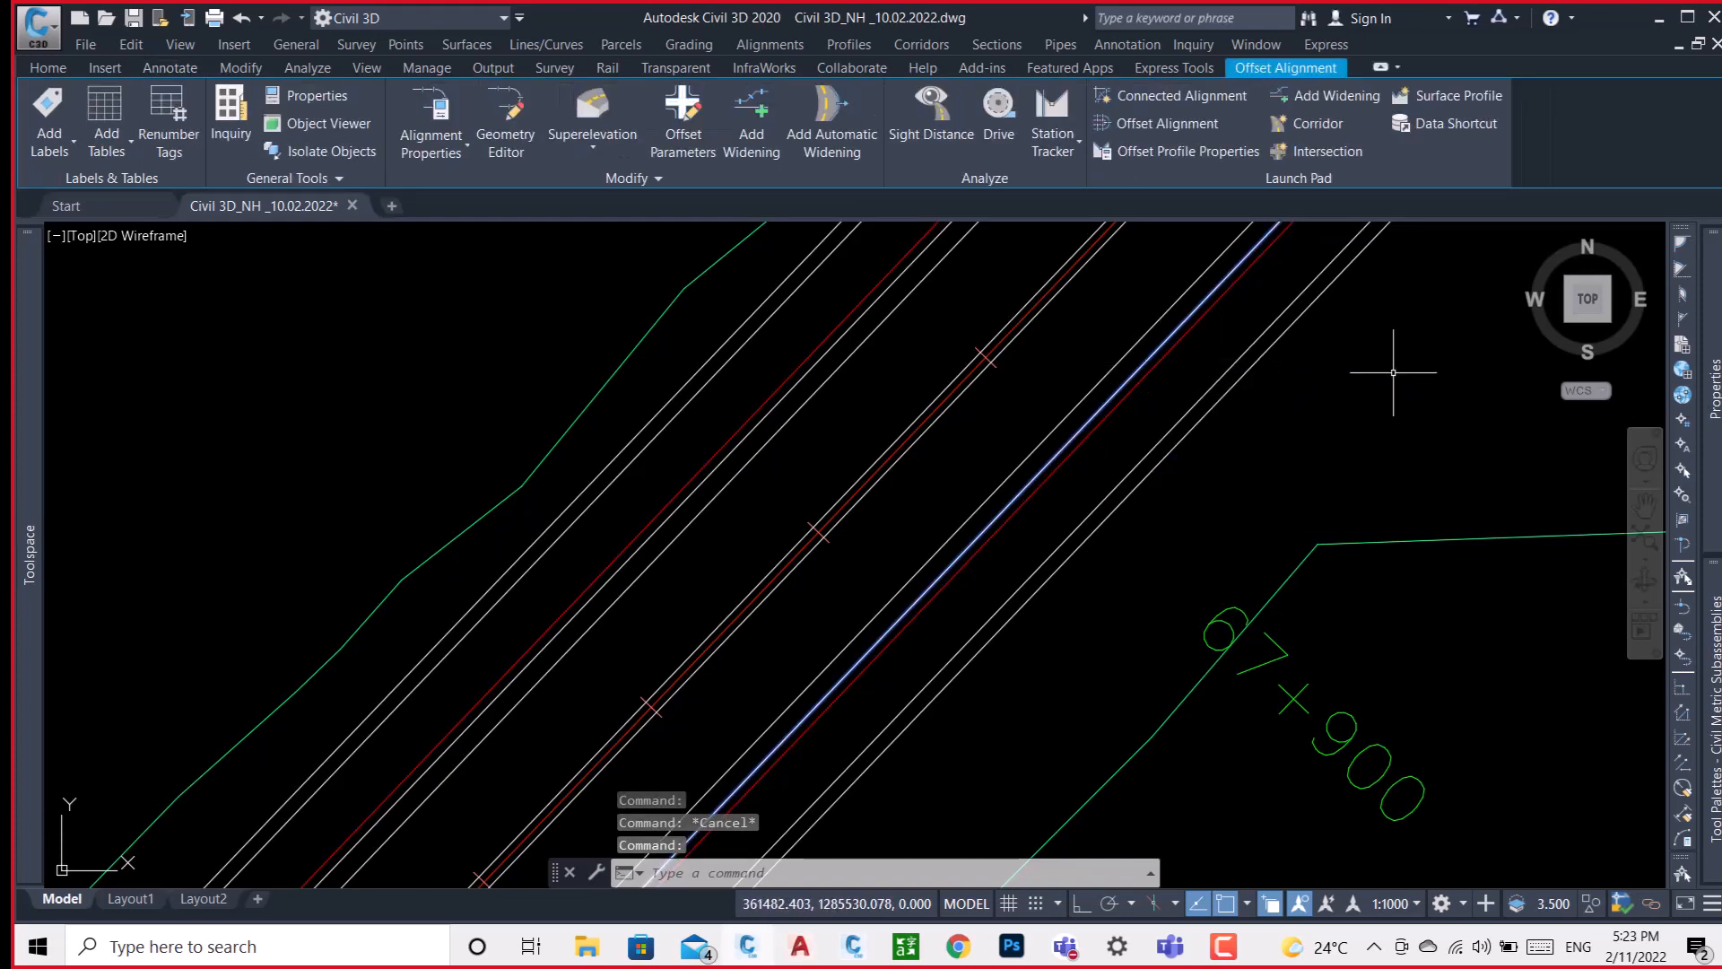
mouse_move(1714, 392)
left_click(1595, 310)
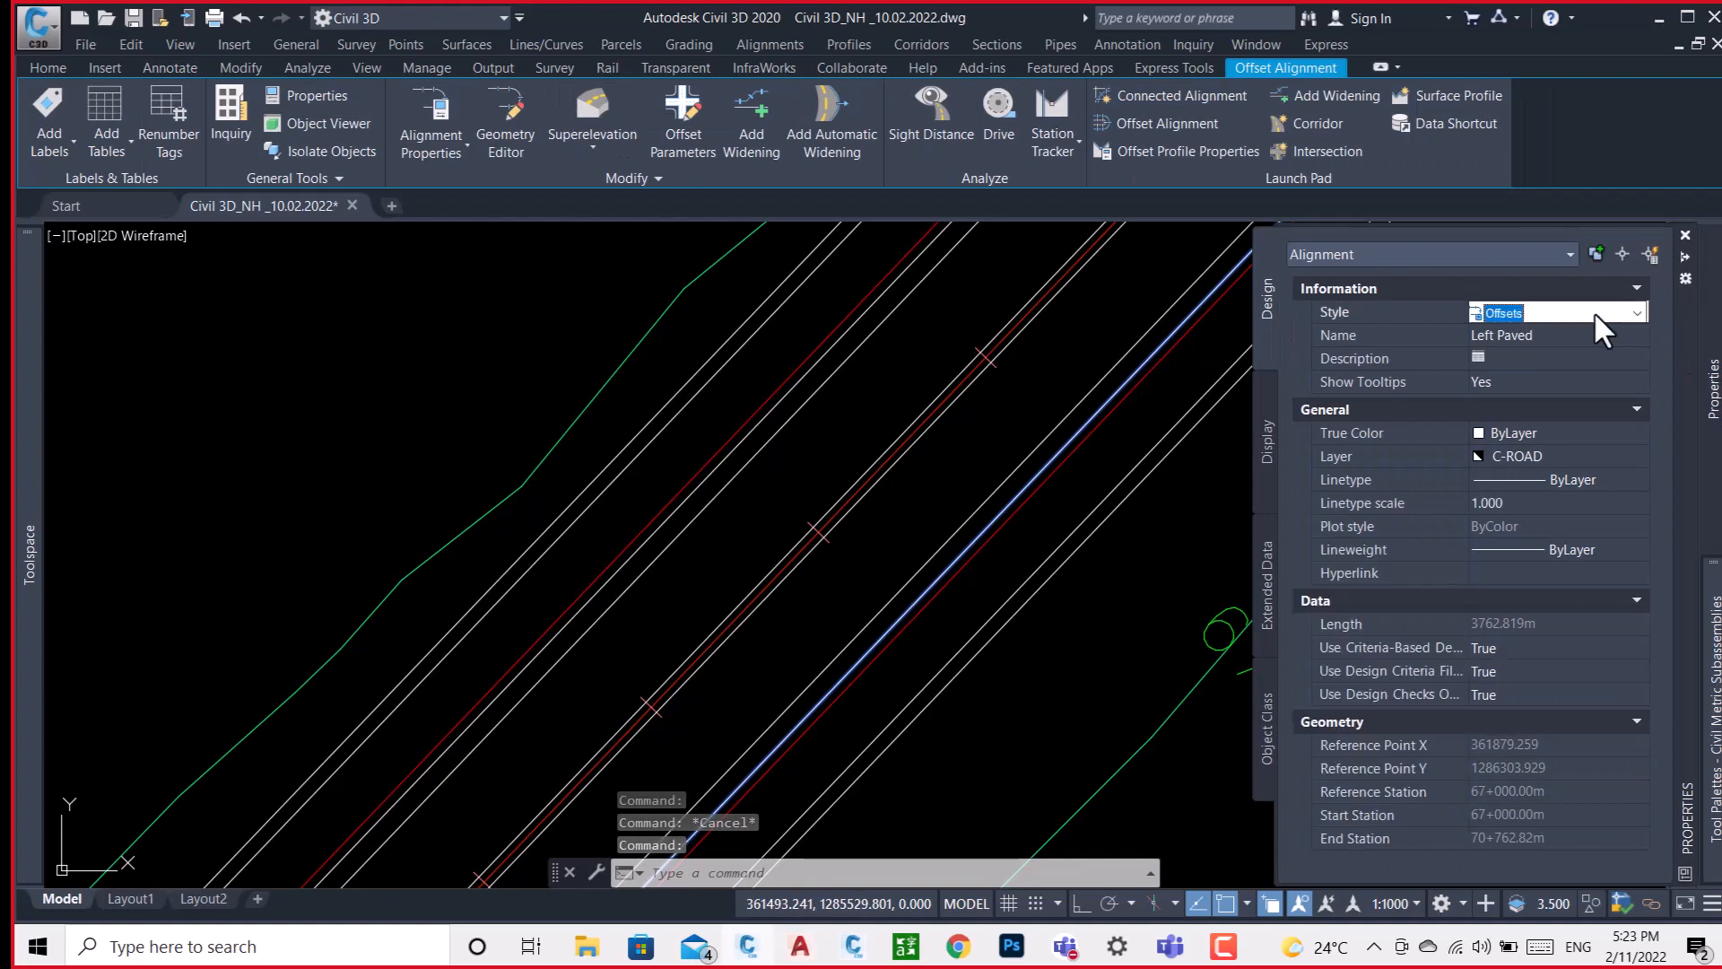
left_click(1595, 313)
left_click(1595, 316)
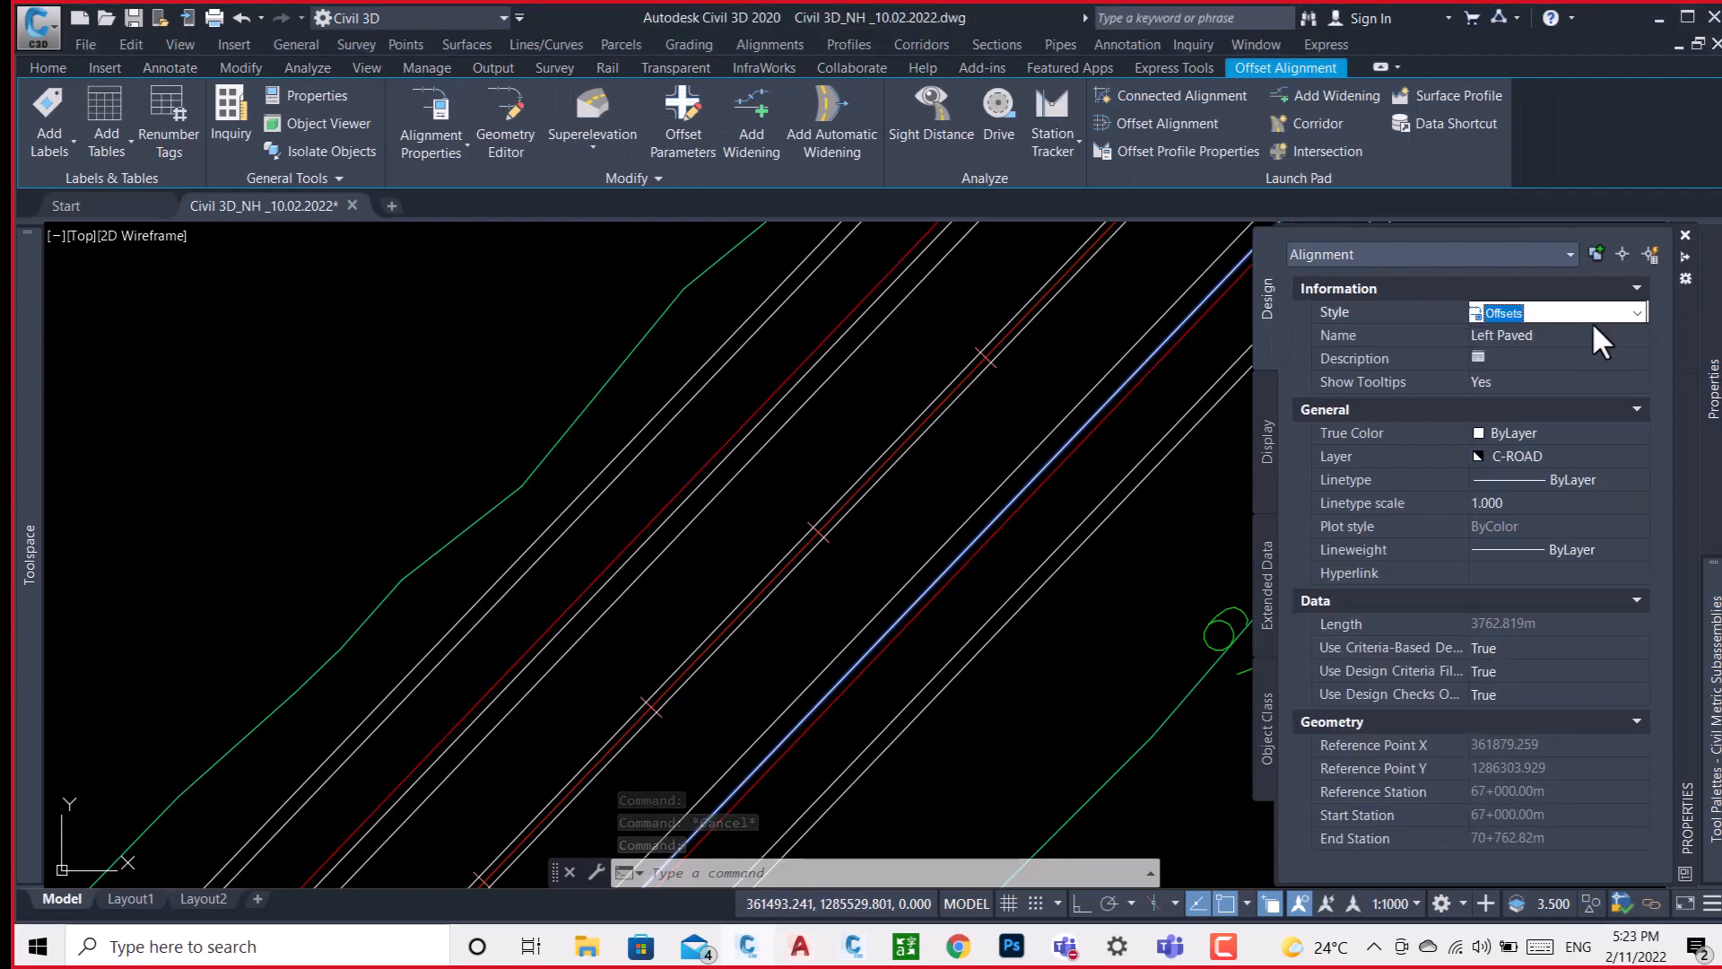
left_click(1567, 375)
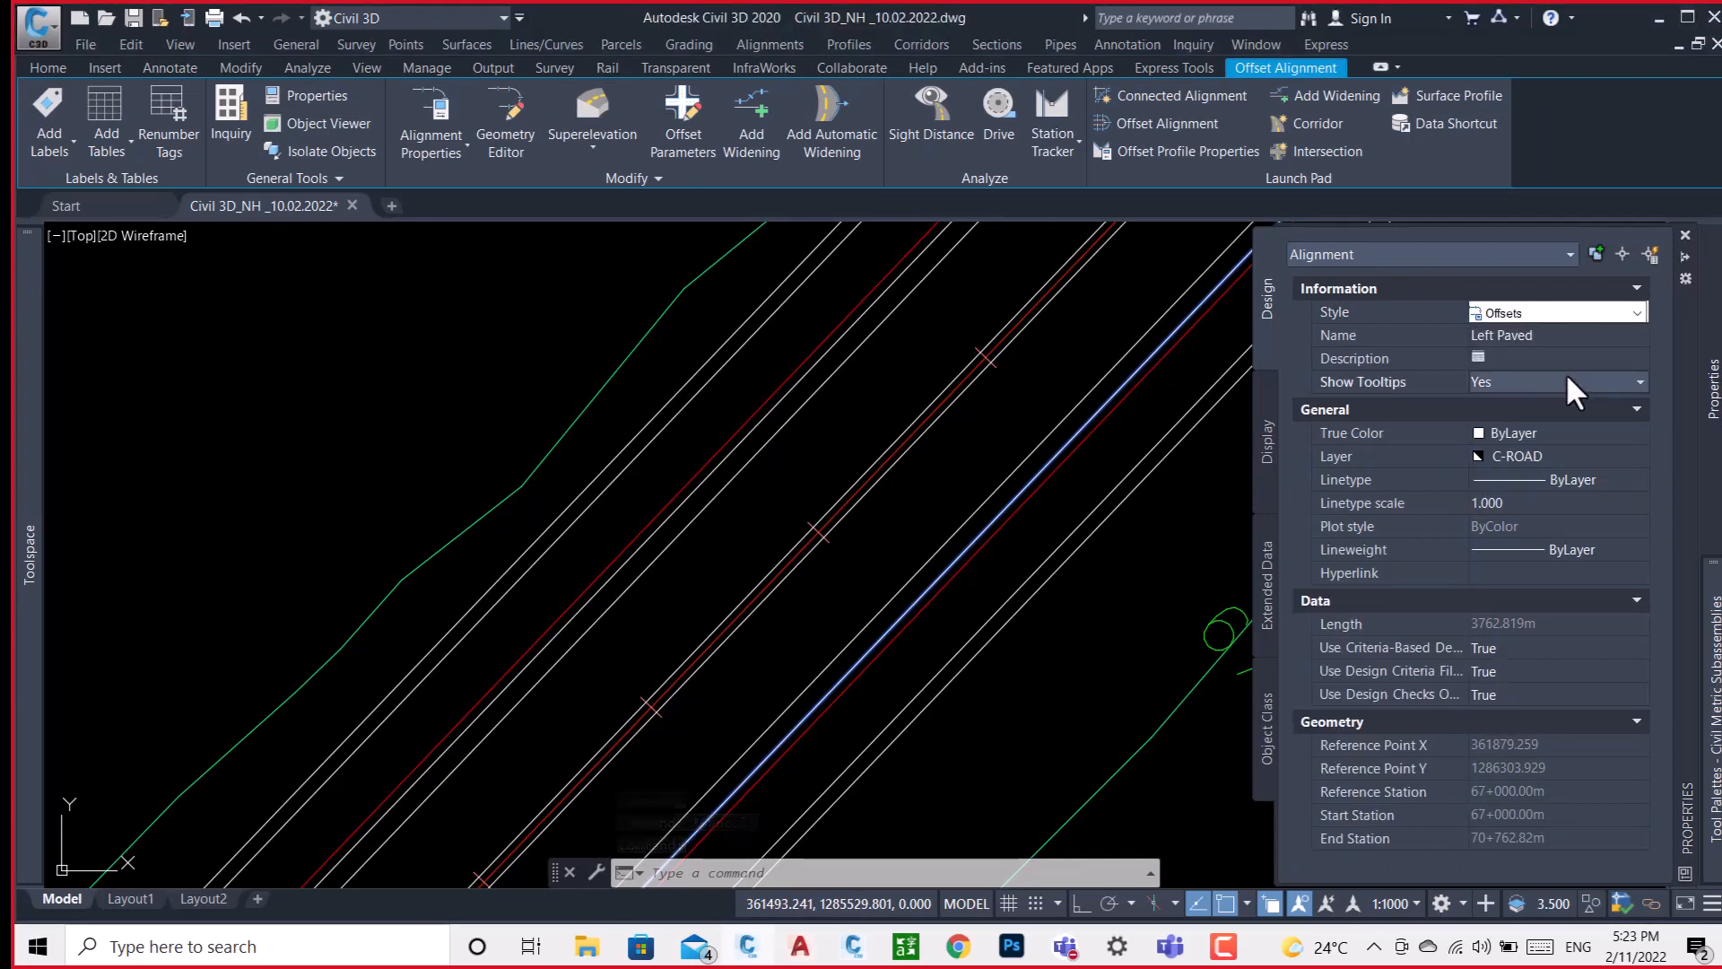
left_click(1569, 439)
left_click(1569, 440)
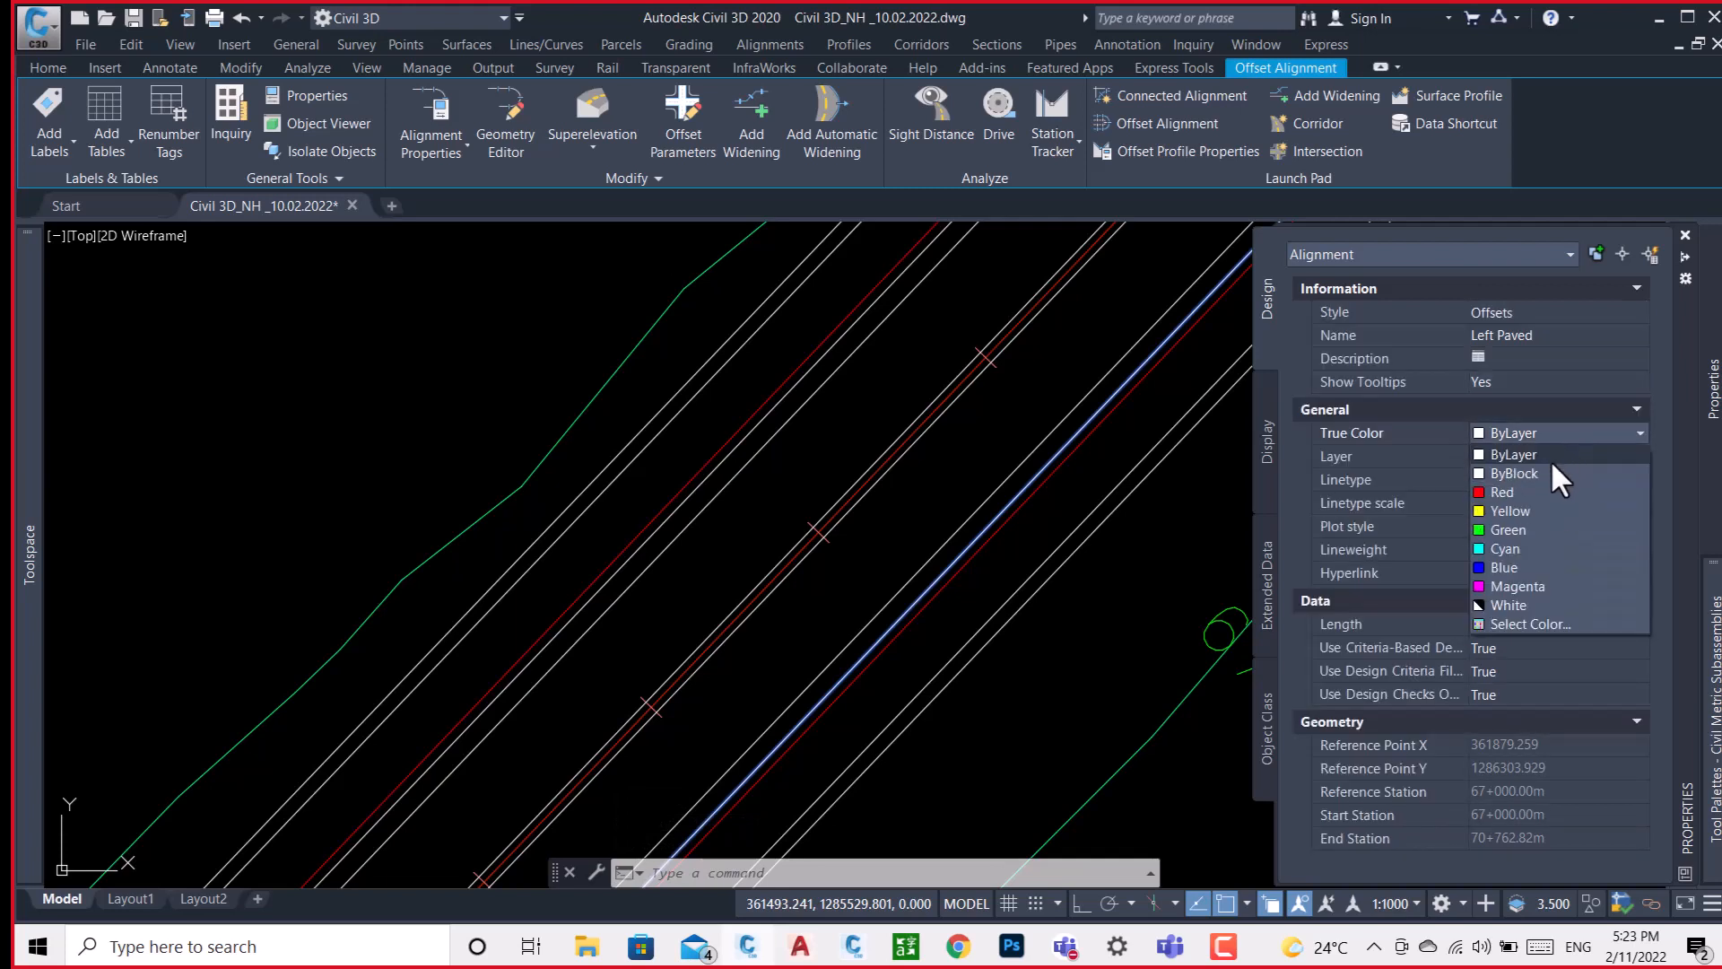
left_click(1496, 566)
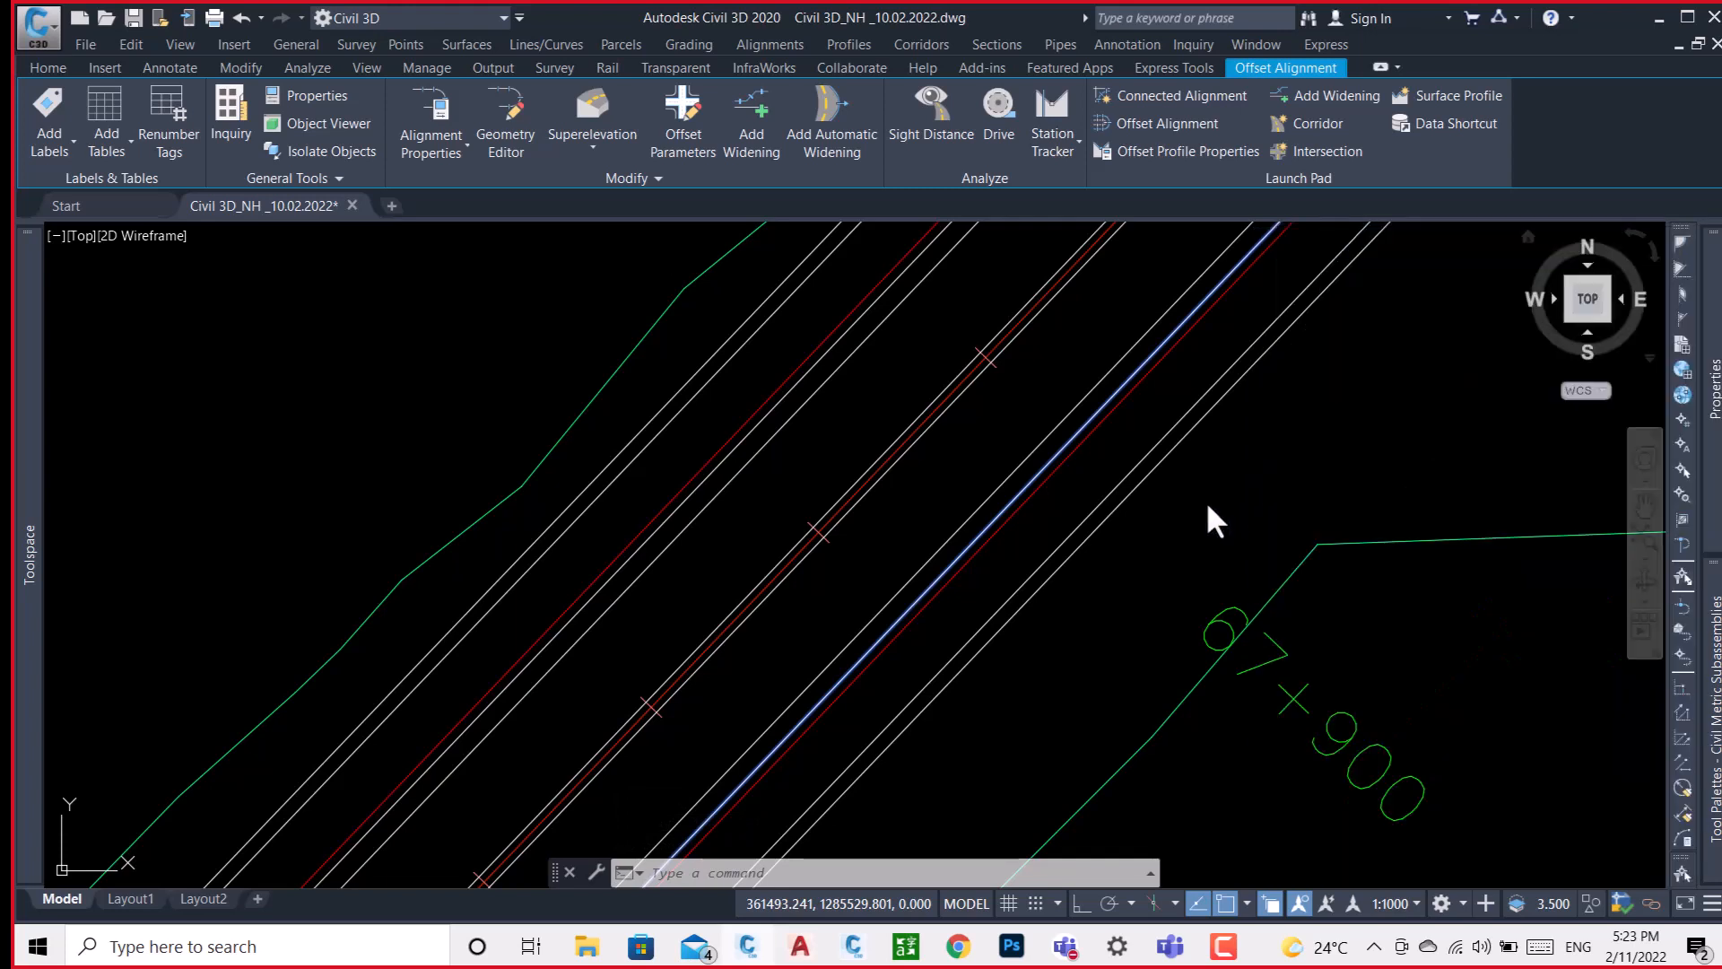
key("Escape")
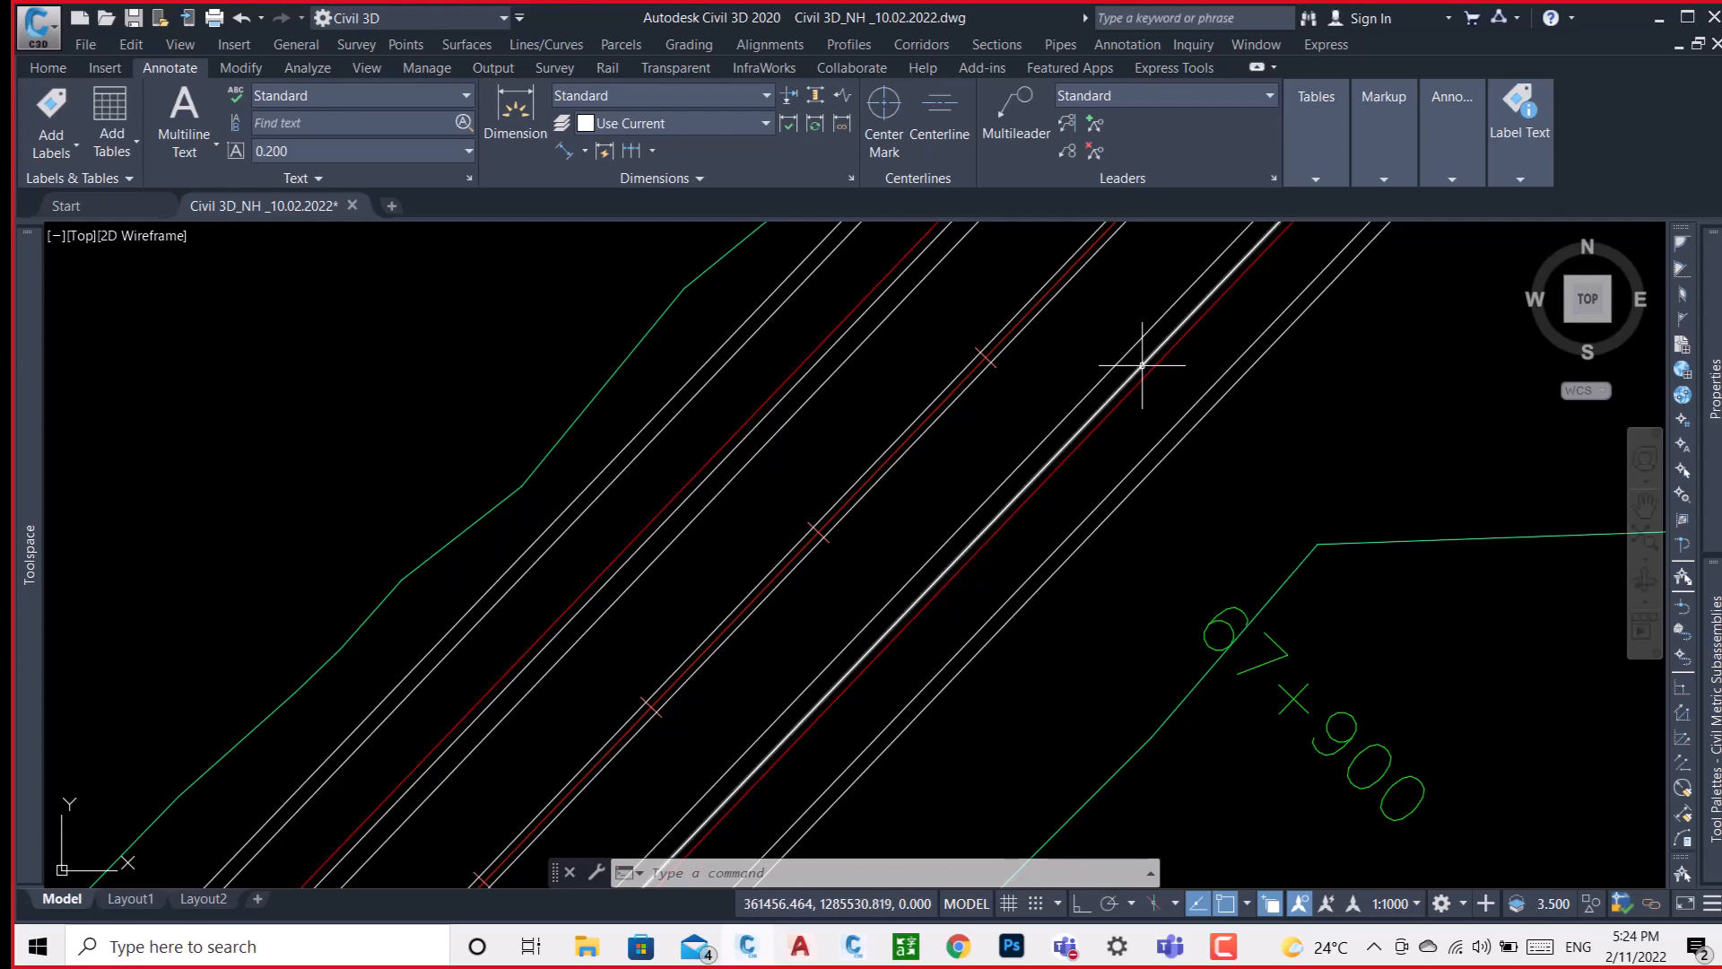
Review the Left Paved offset alignment's design criteria, name, style and type in its alignment properties.
mouse_move(1142, 365)
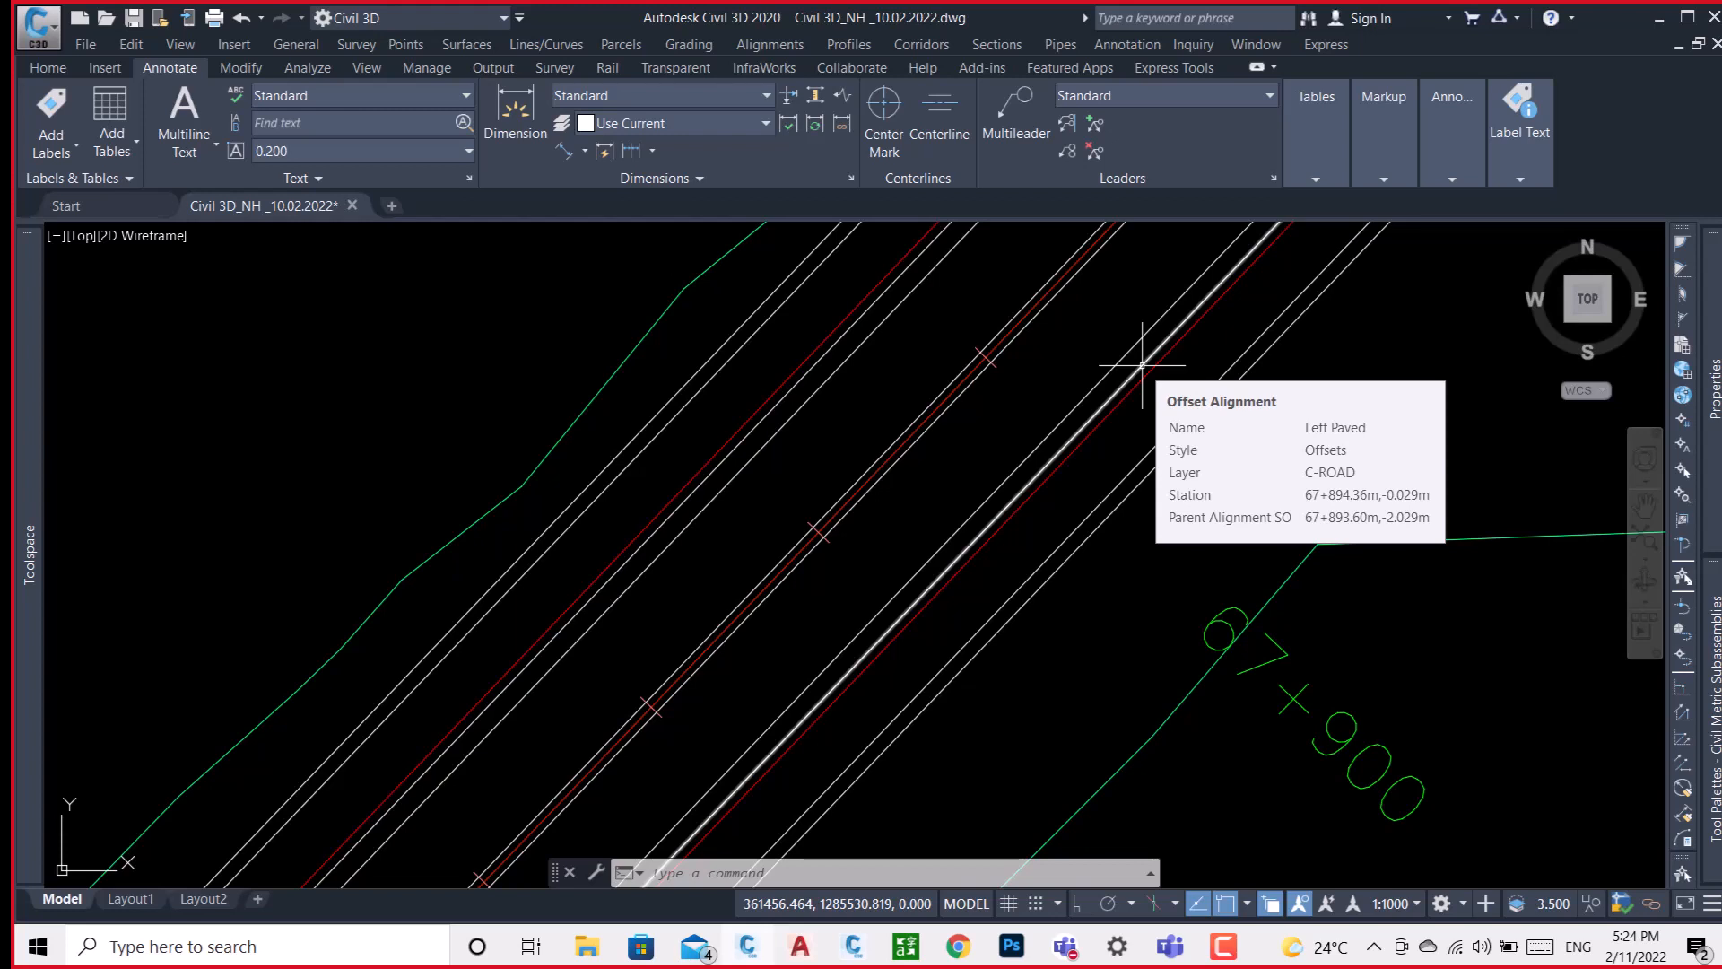
left_click(1142, 365)
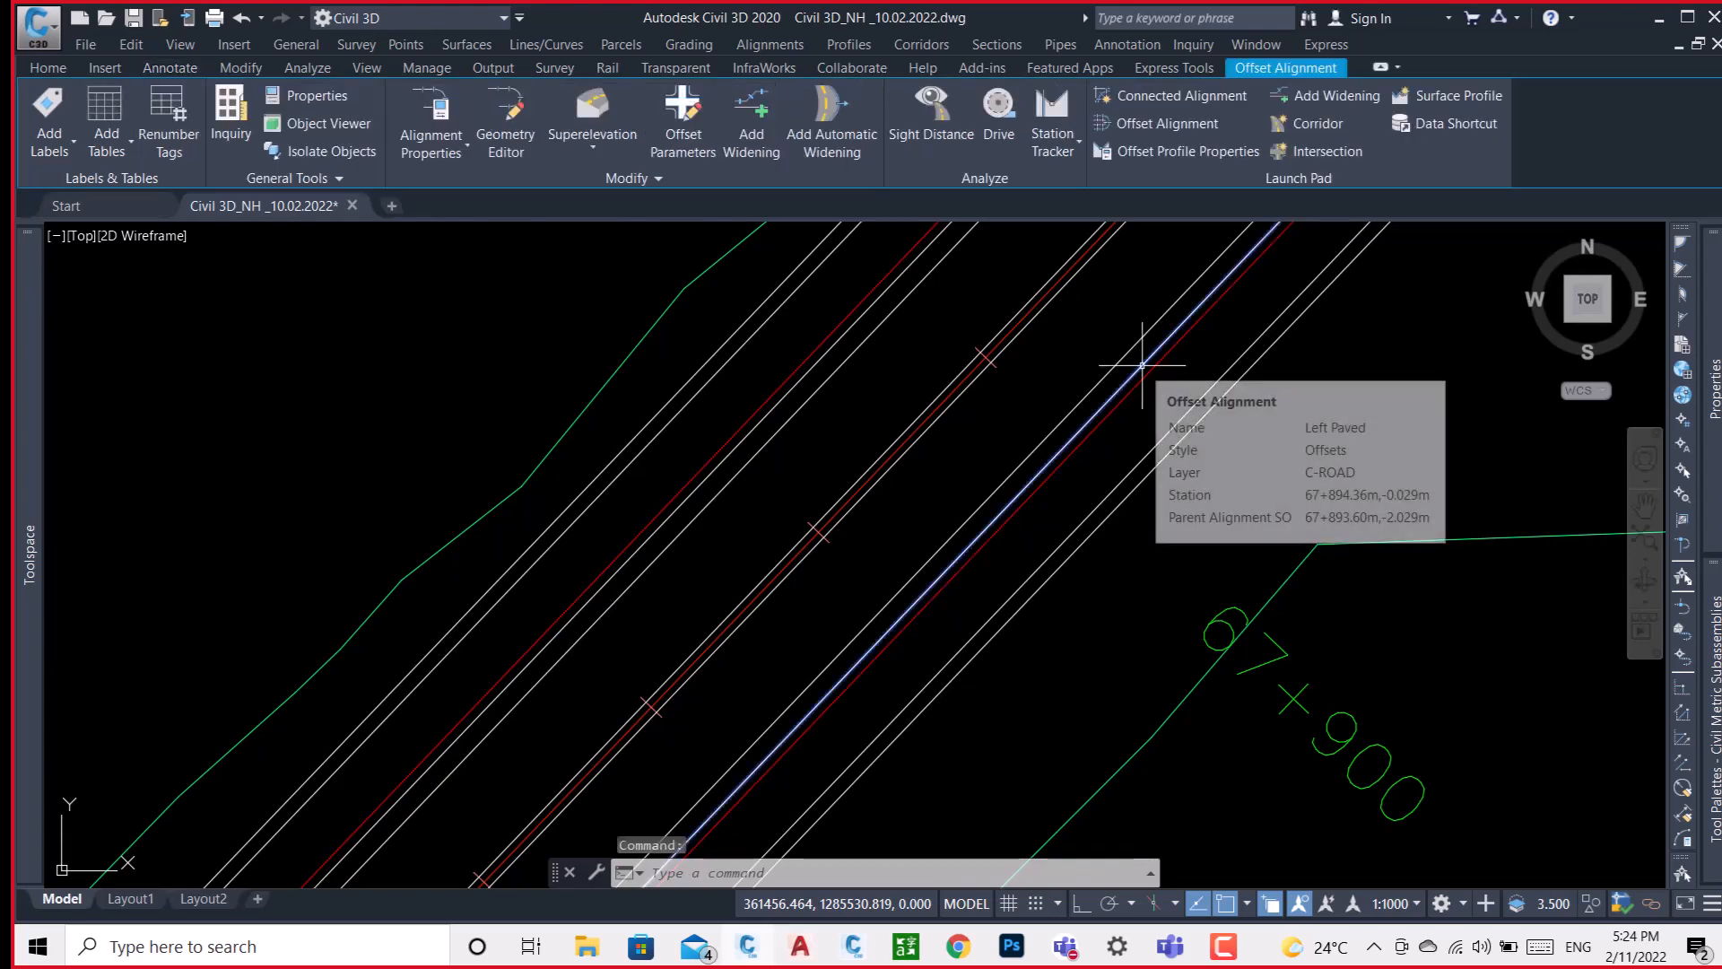
right_click(1105, 325)
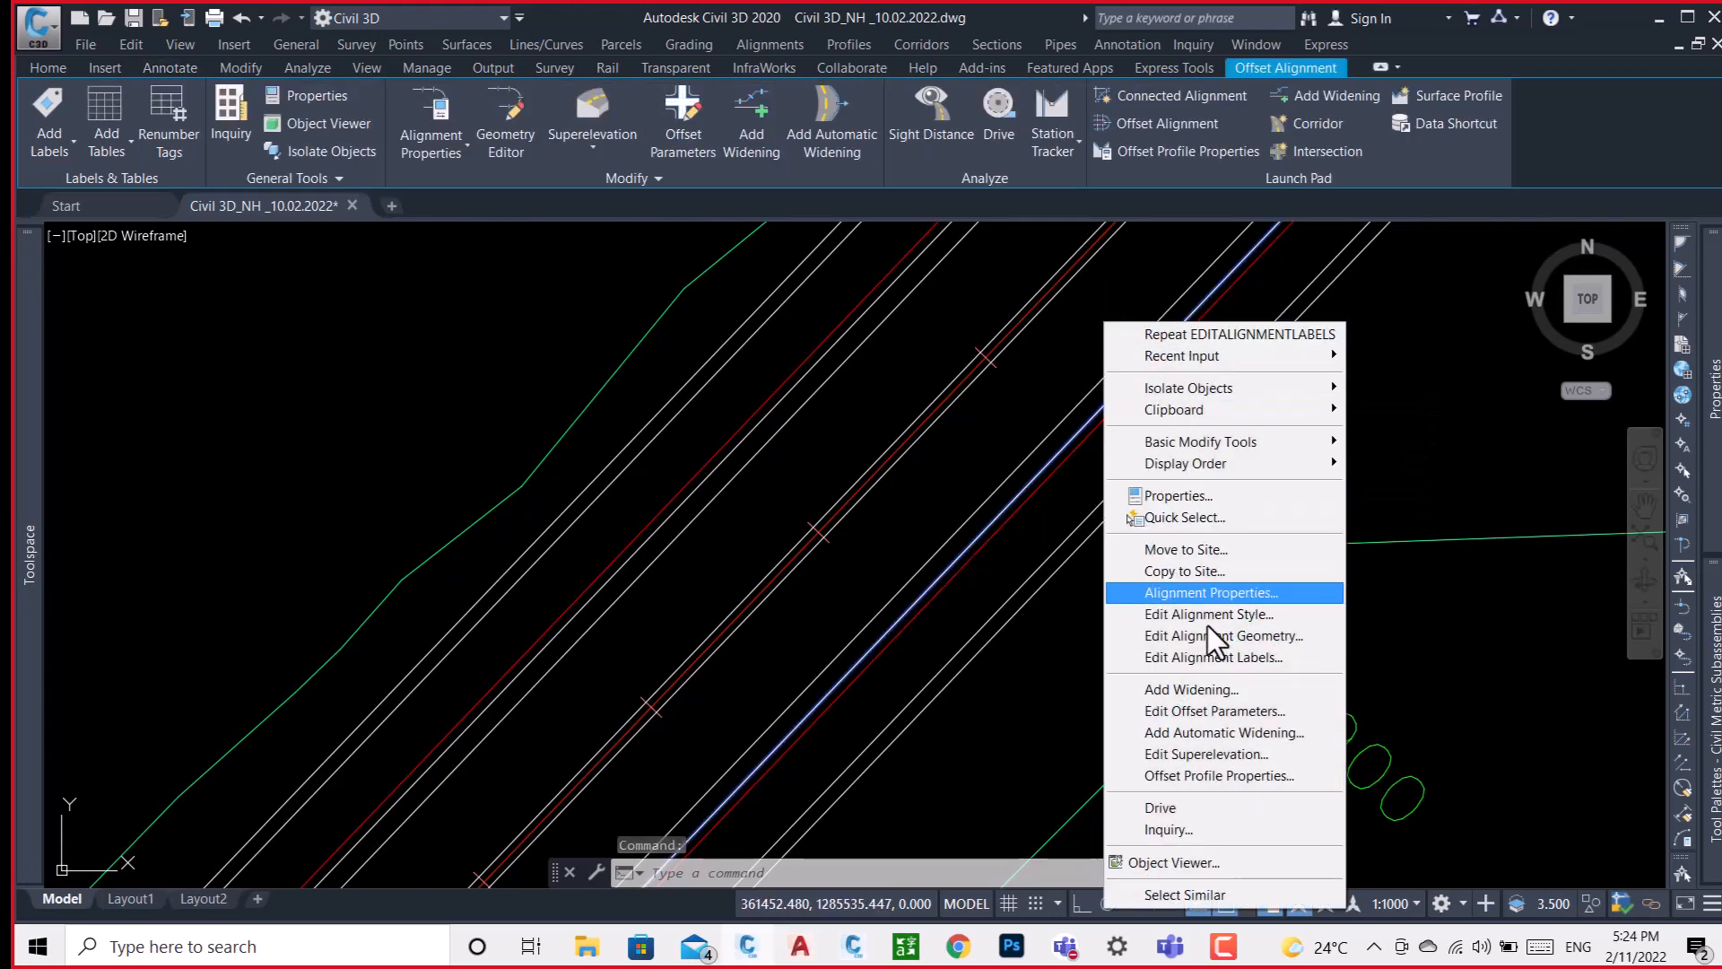
left_click(1241, 592)
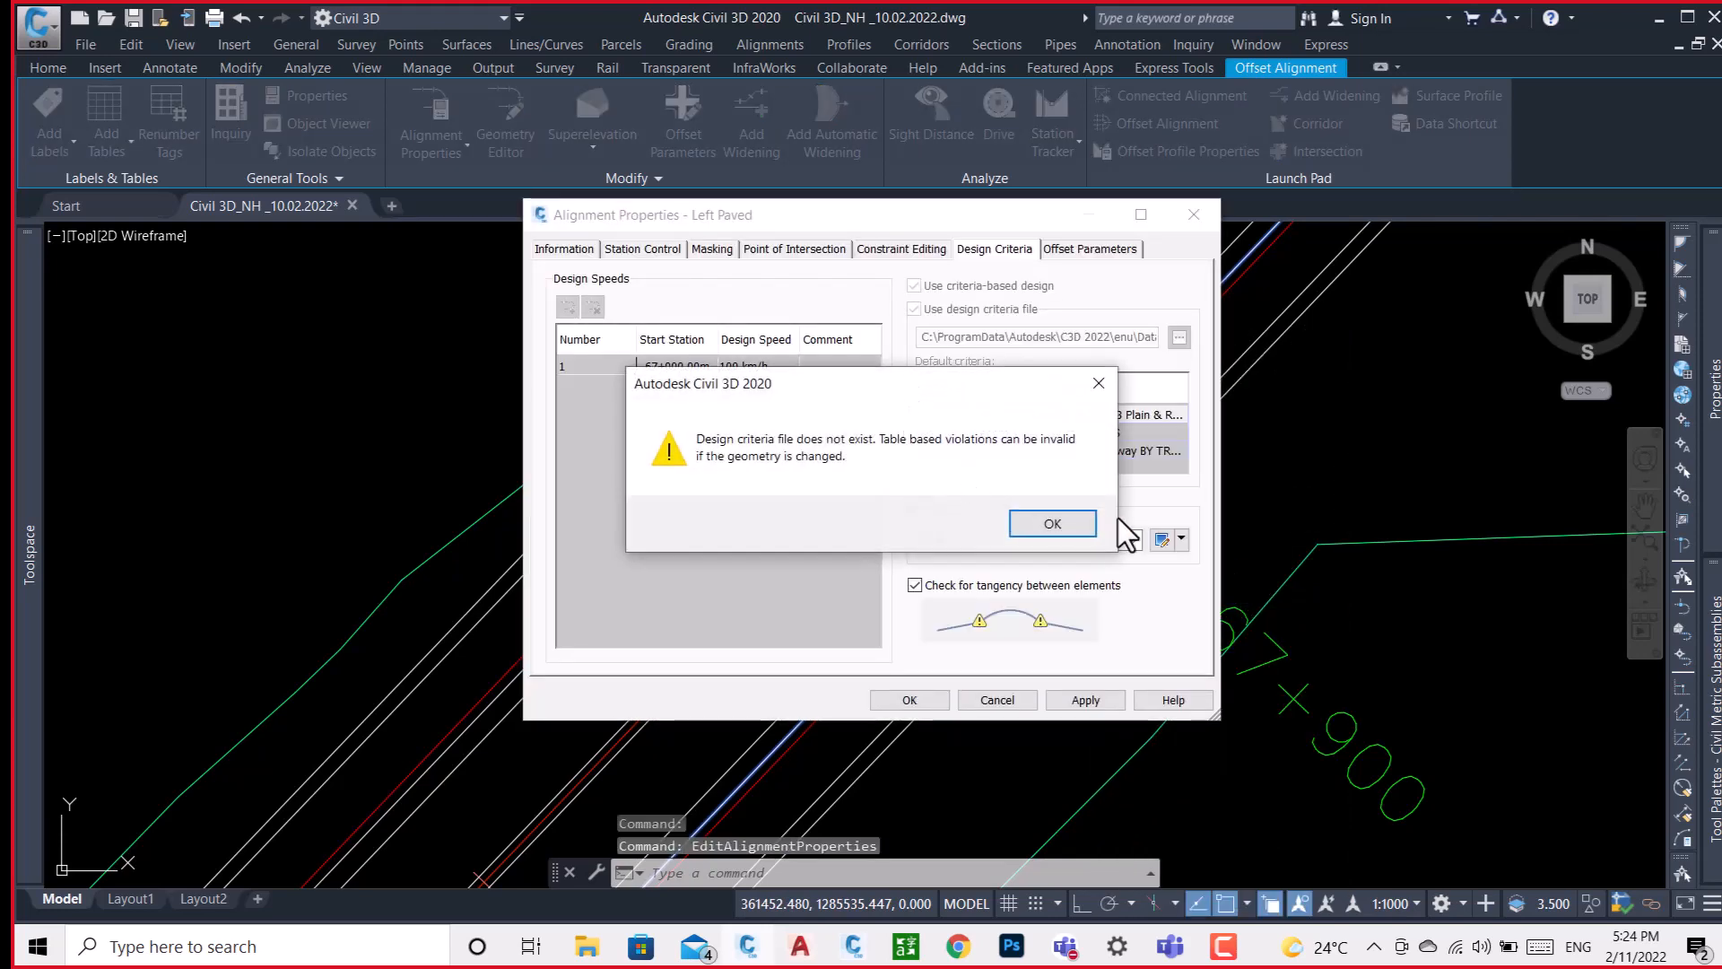
left_click(1068, 530)
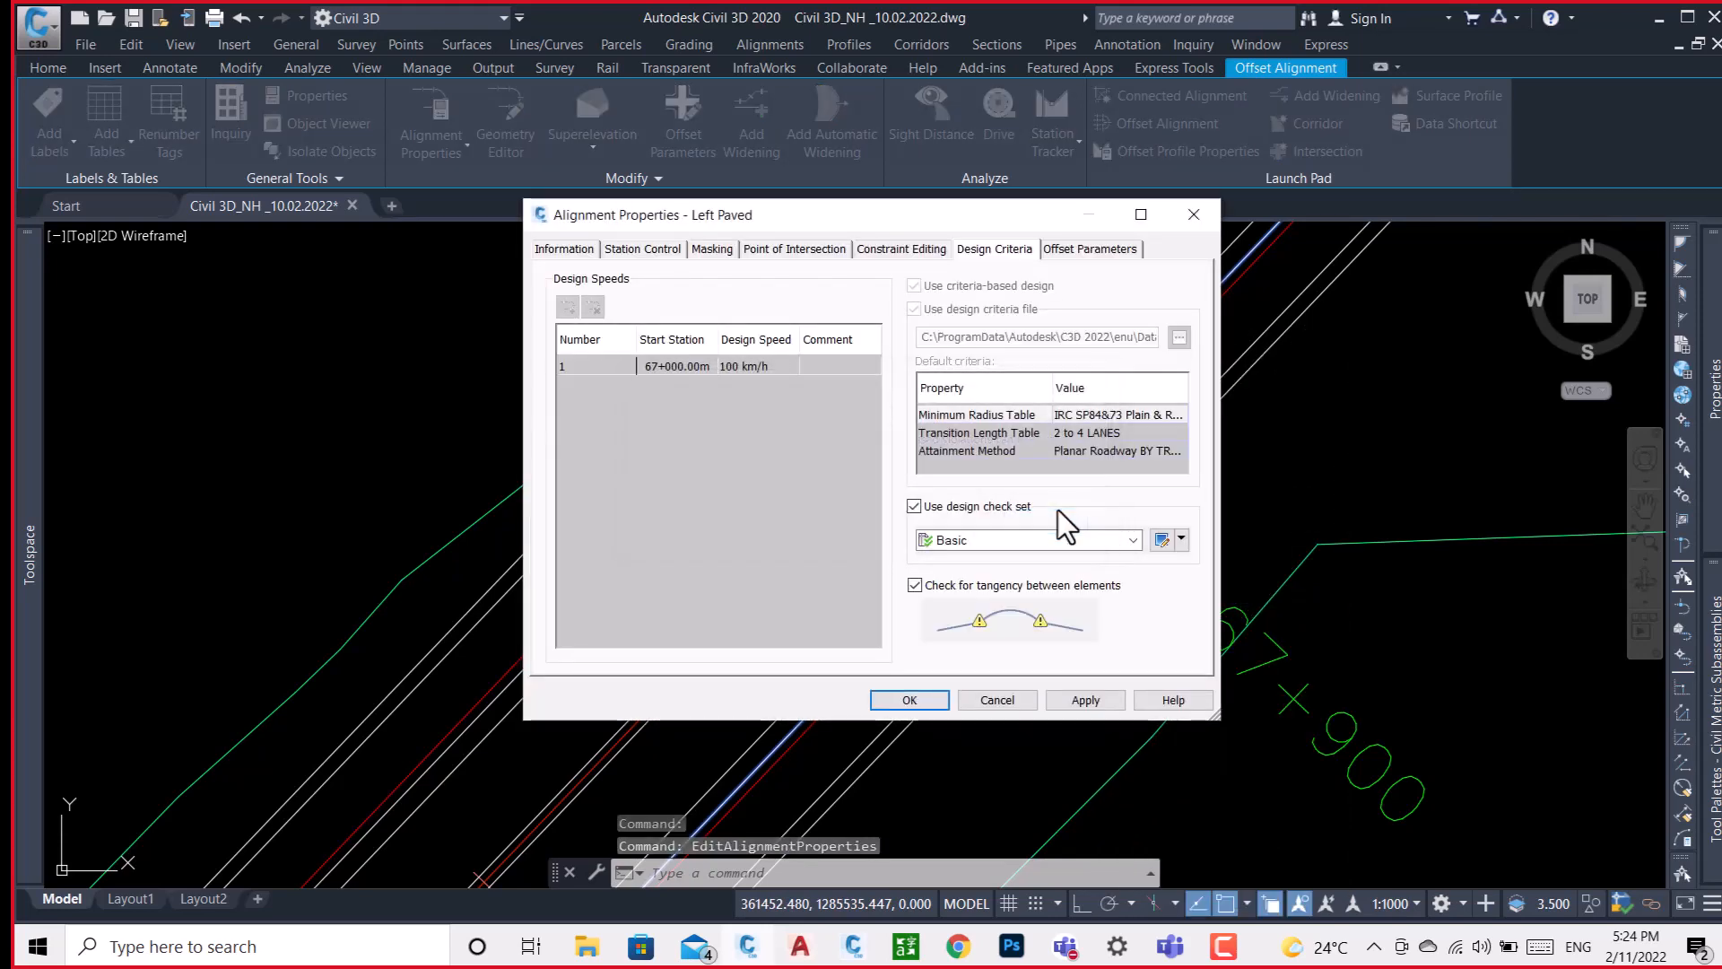
left_click(561, 251)
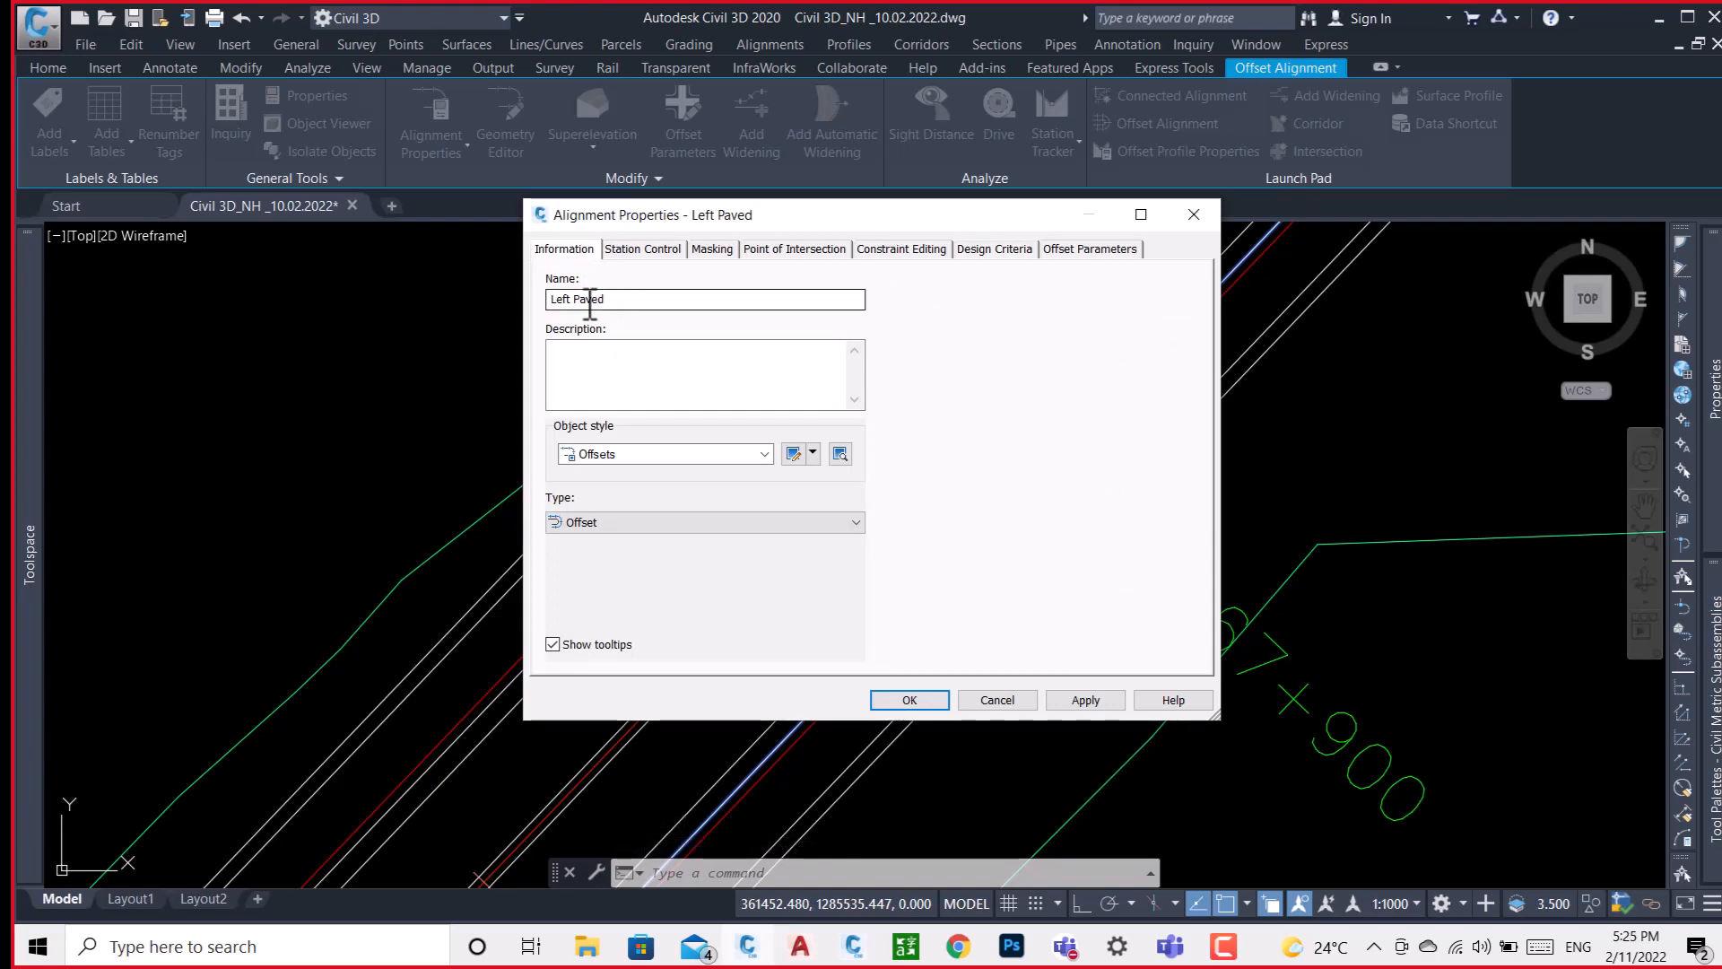
left_click(923, 702)
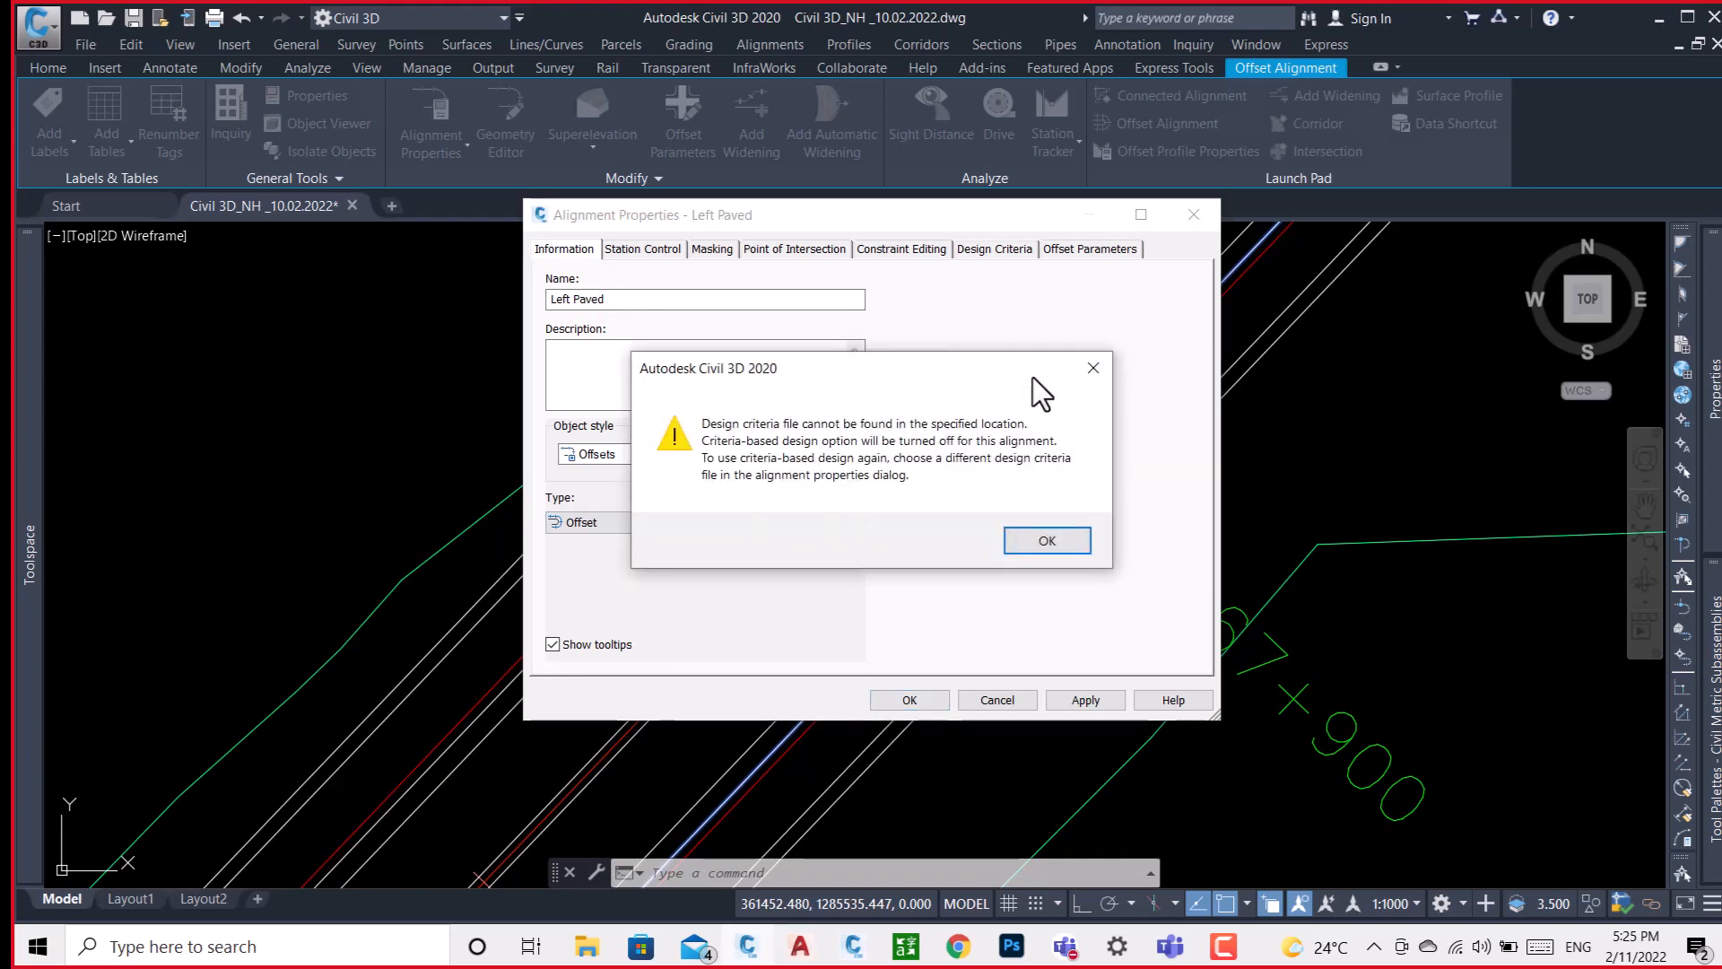
left_click(1093, 368)
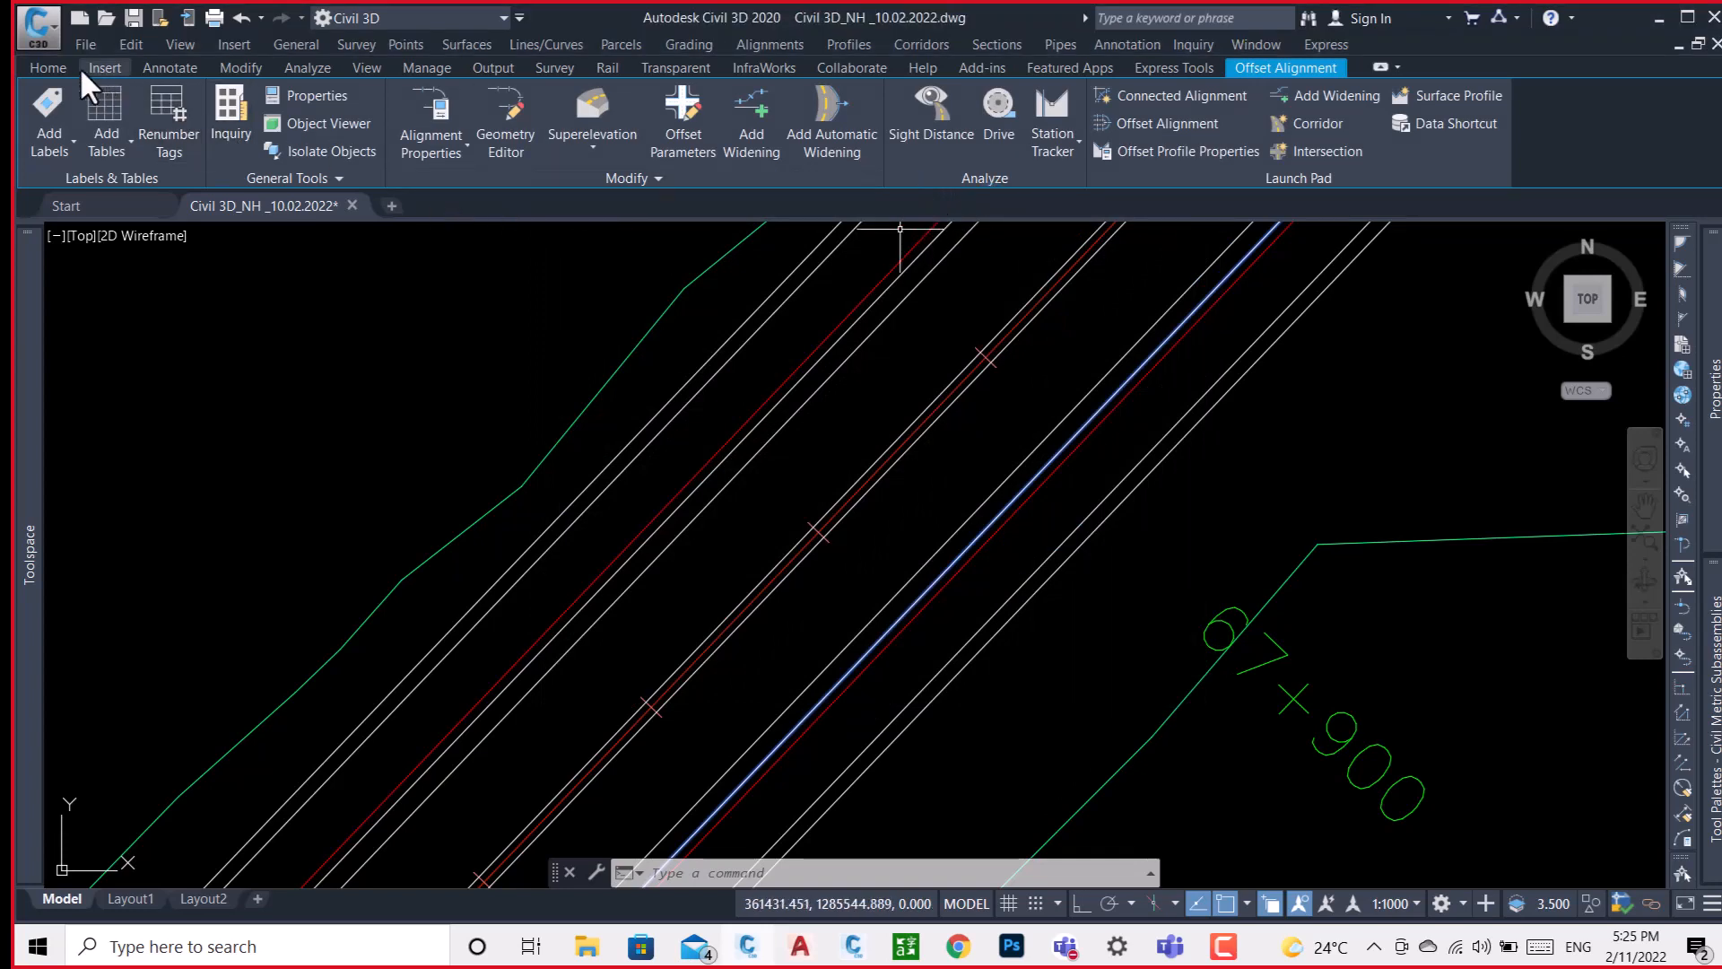
Sample Surface along the Left Paved alignment in Create Surface Profile and add it to the profile list.
left_click(51, 69)
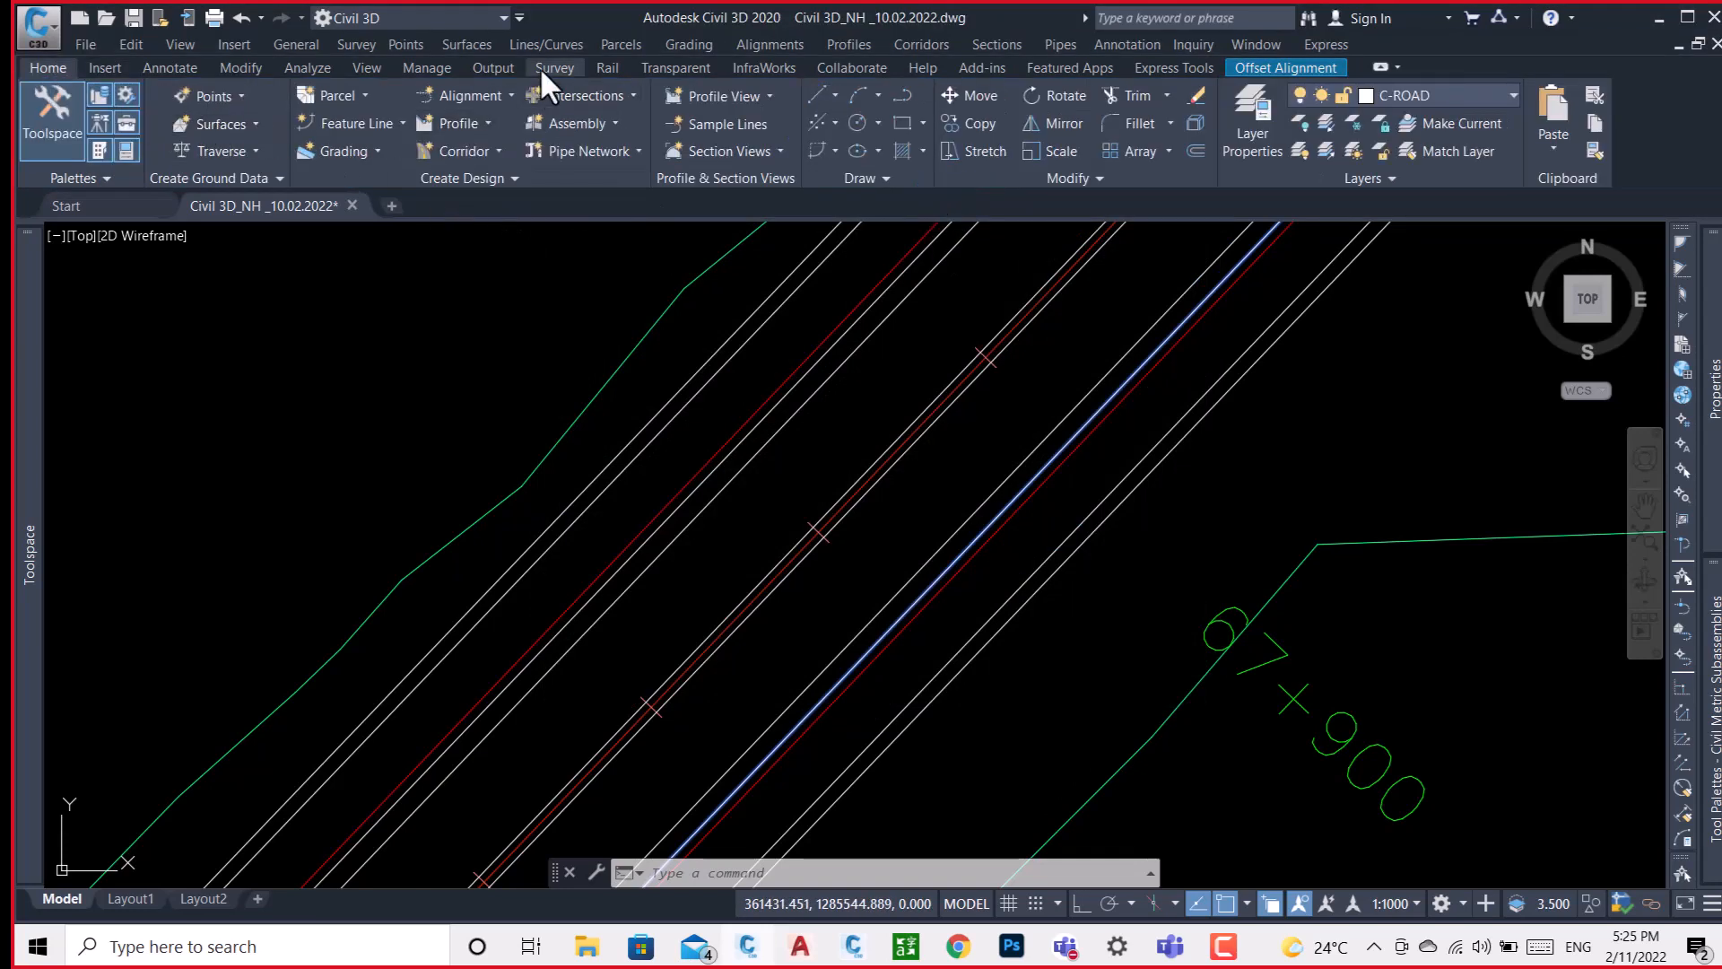
left_click(479, 126)
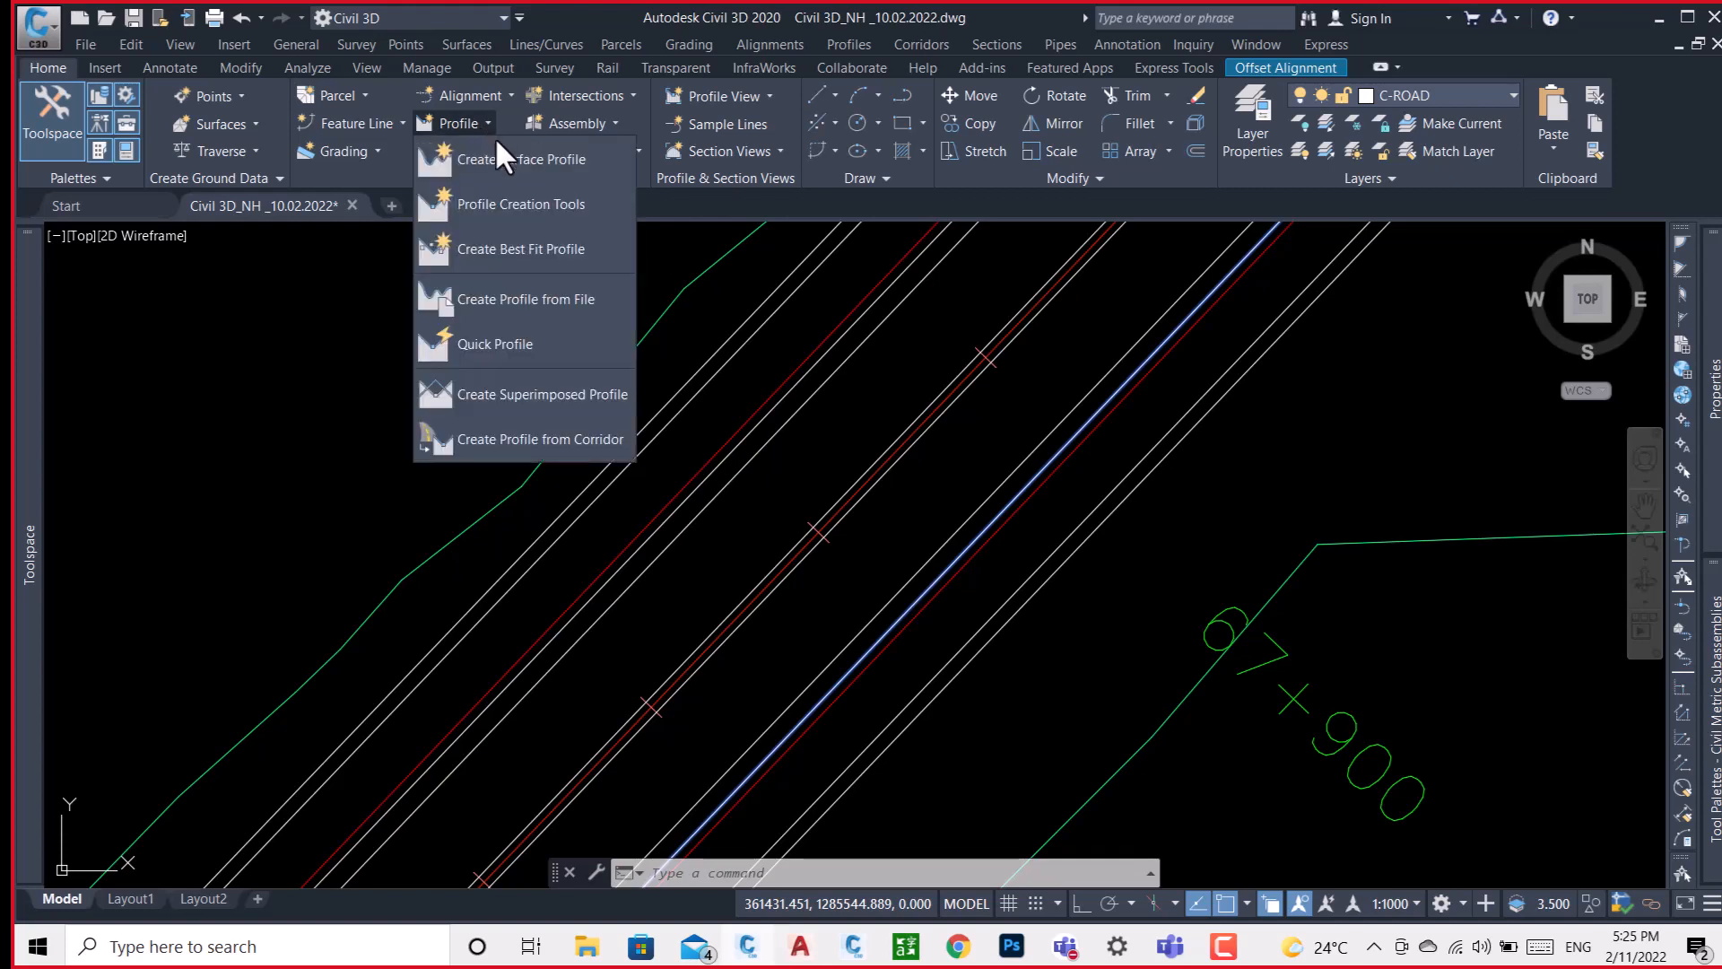
left_click(540, 160)
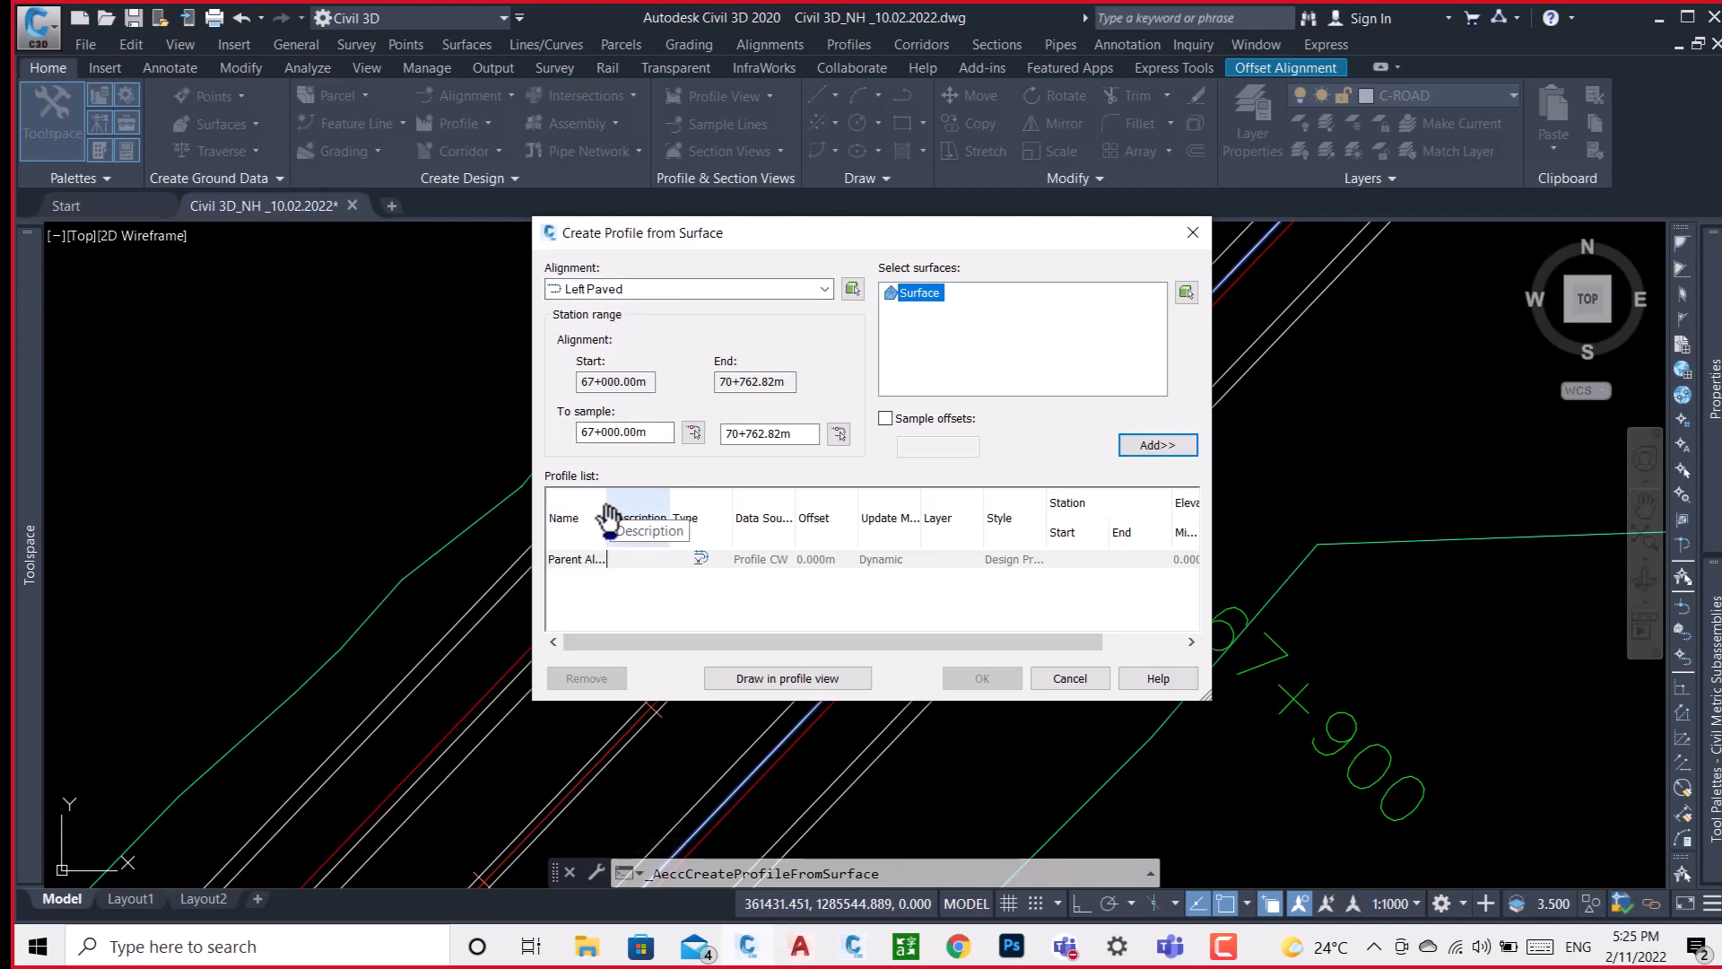
left_click(824, 289)
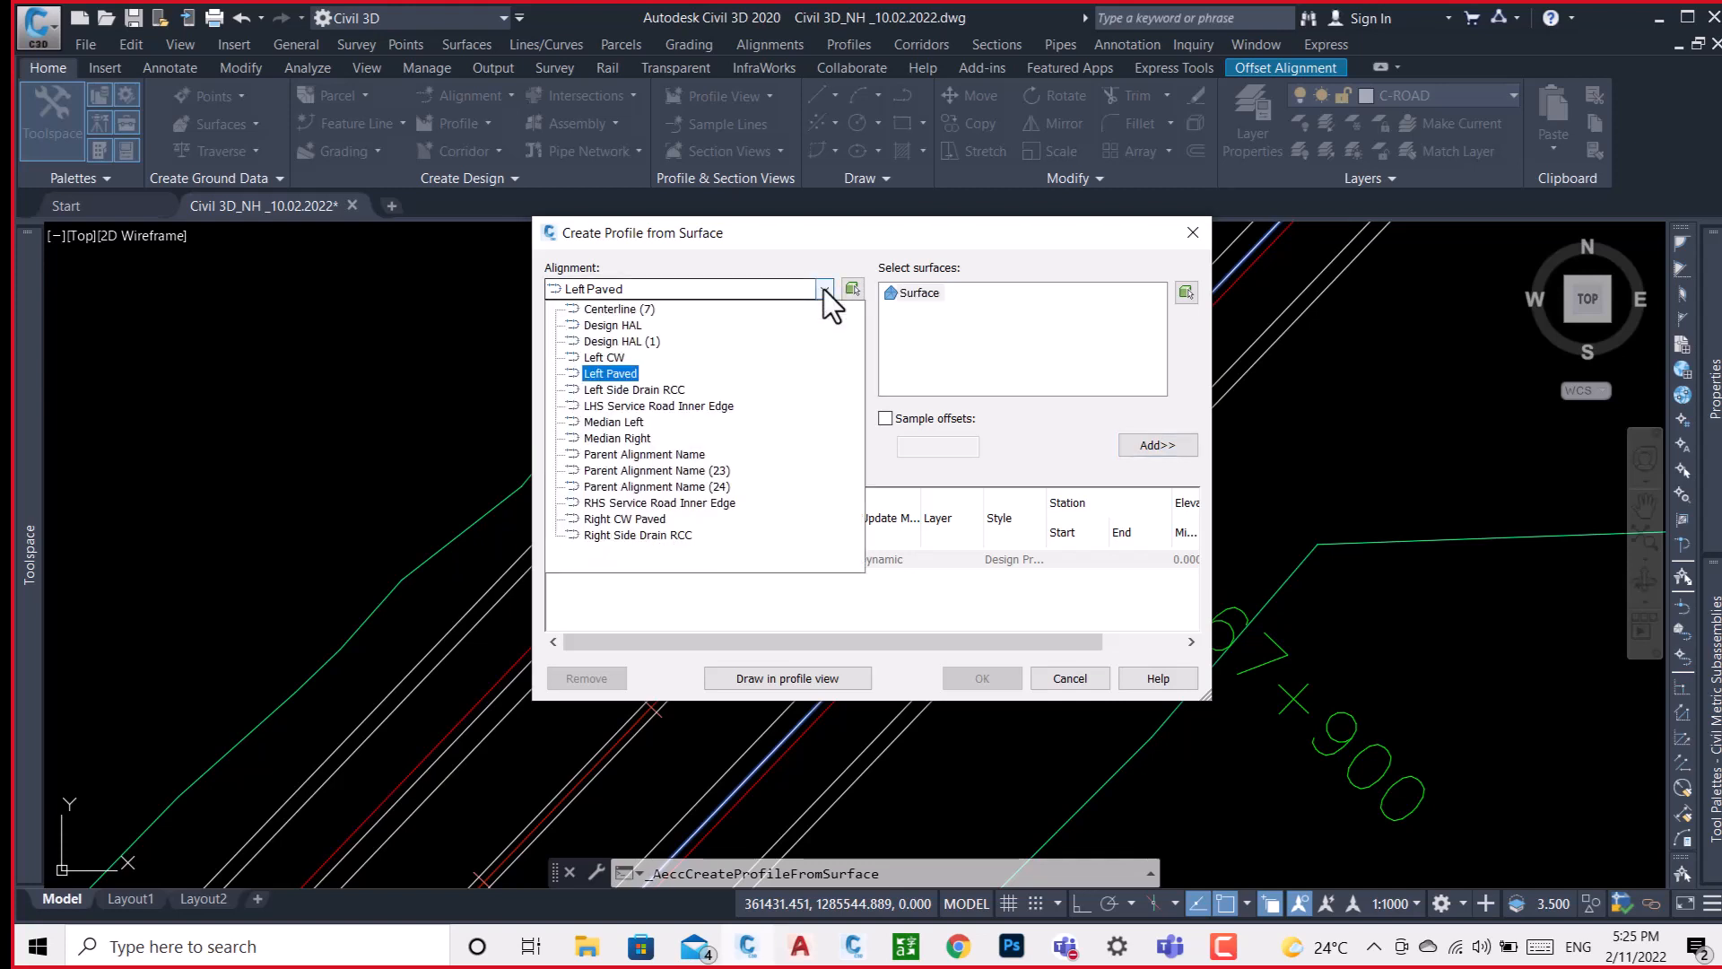
left_click(619, 372)
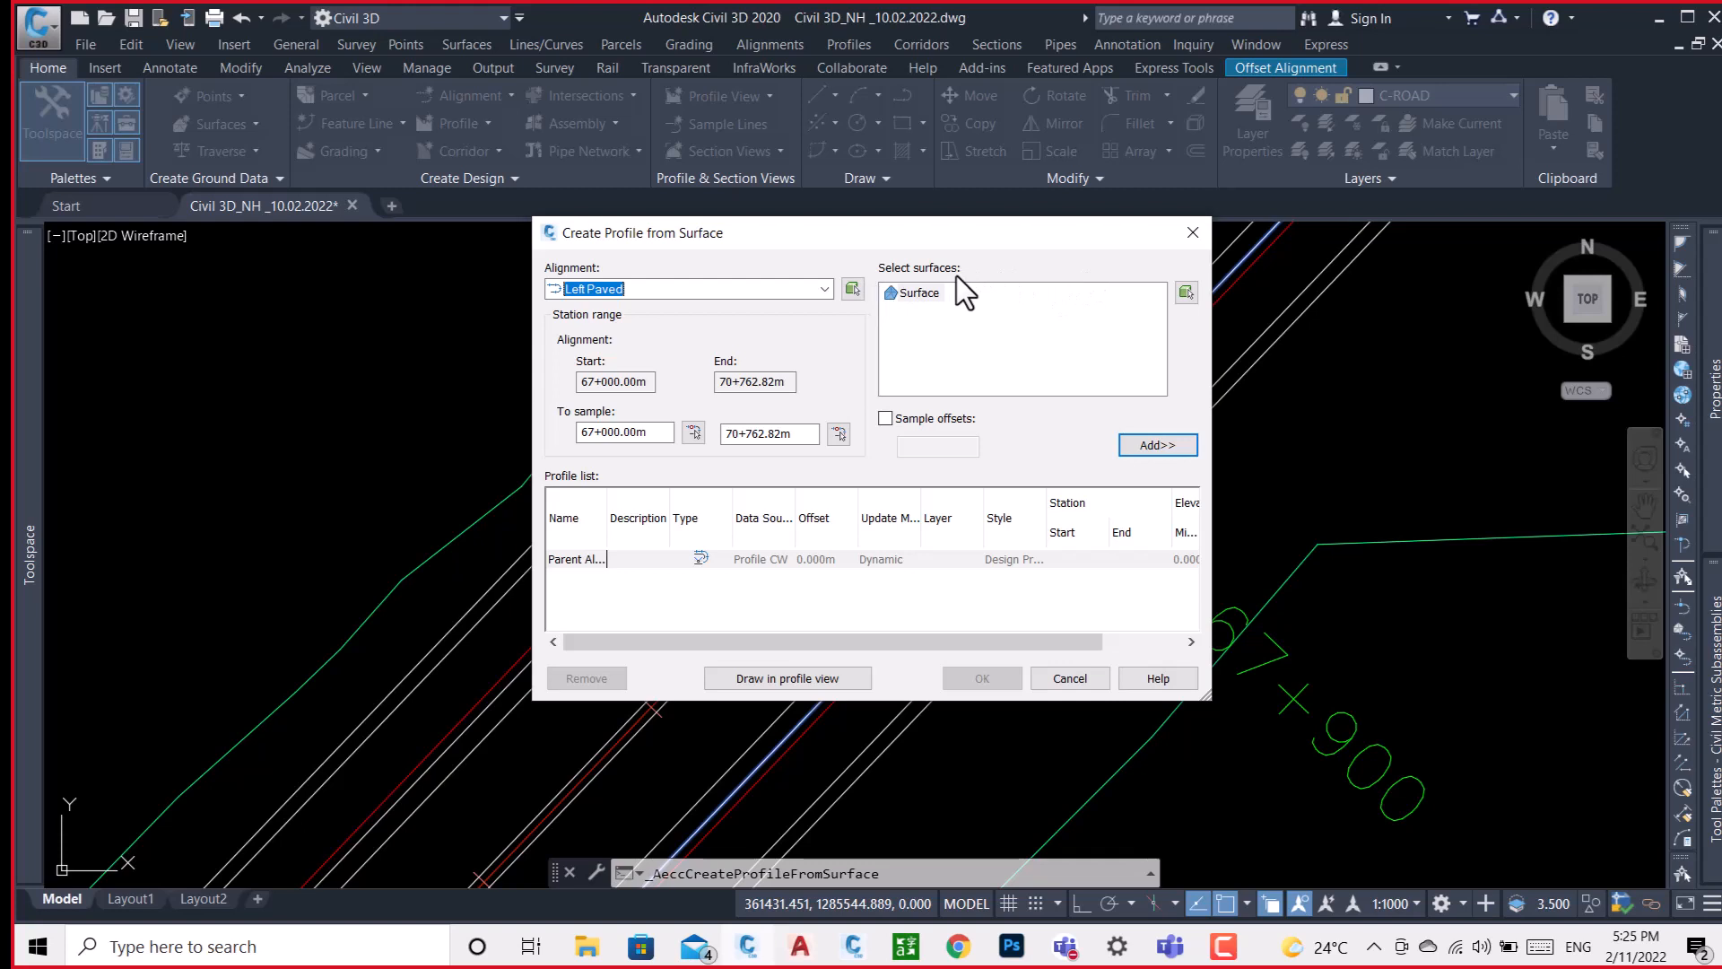
left_click(907, 292)
left_click(1130, 441)
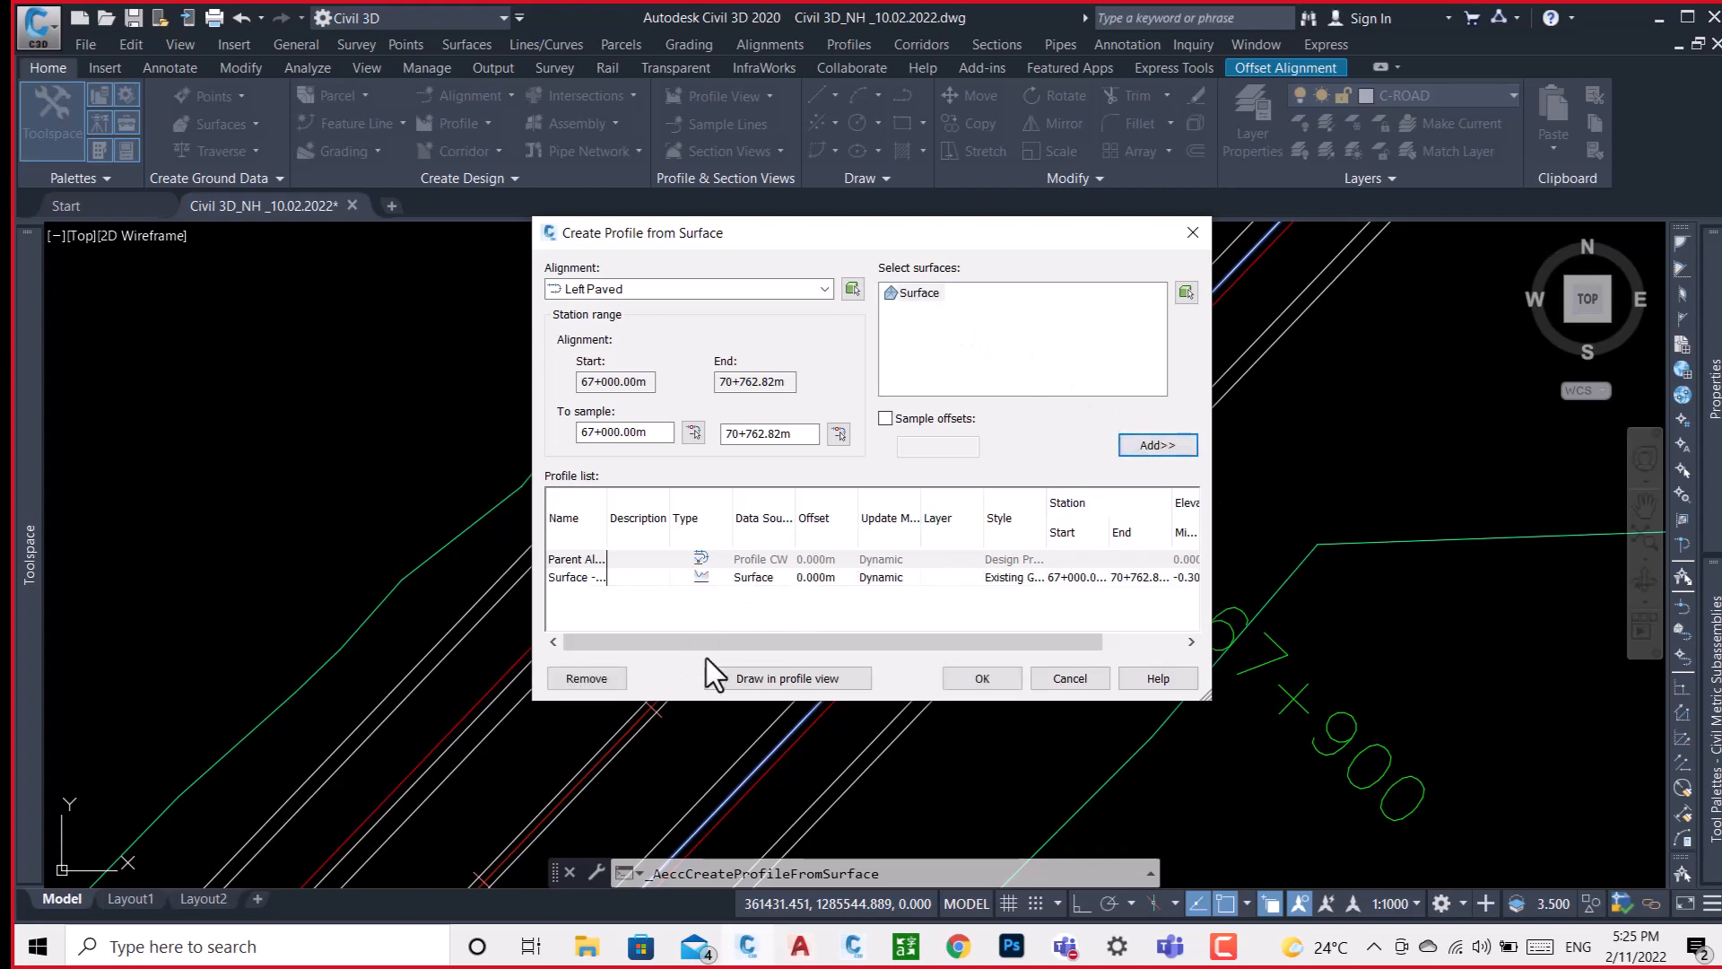
Start a profile view for the Left Paved alignment, name it LEFT-PAVED and proceed to its station range settings.
left_click(805, 679)
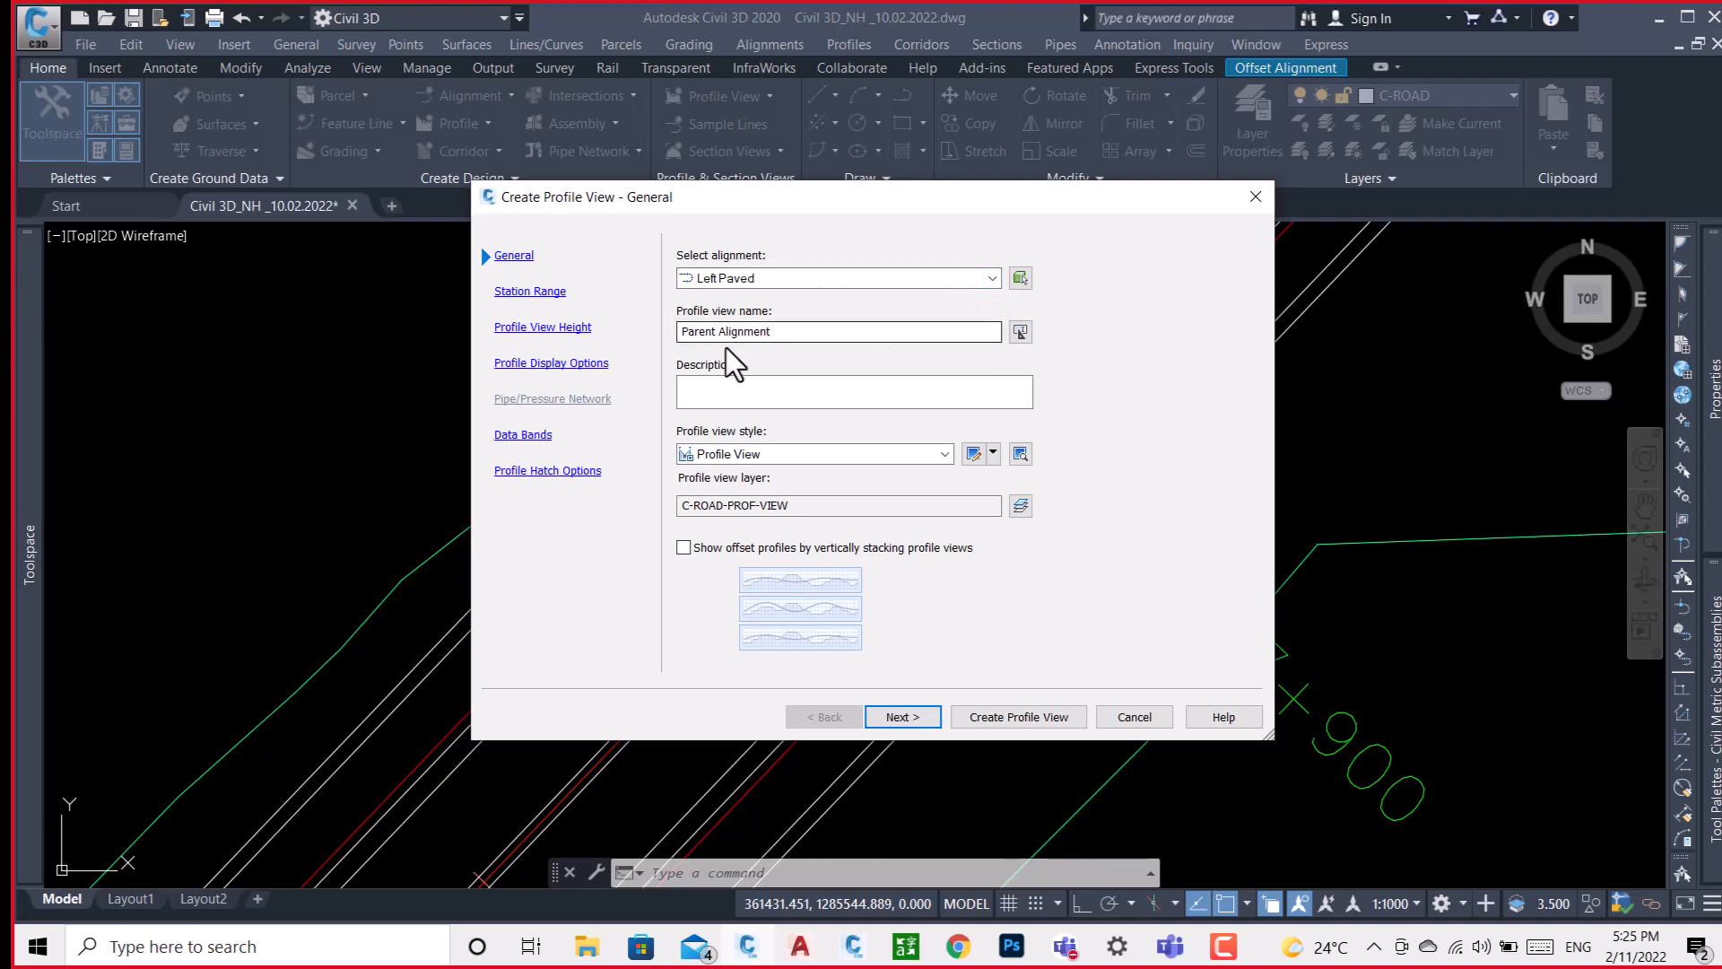
left_click(1020, 331)
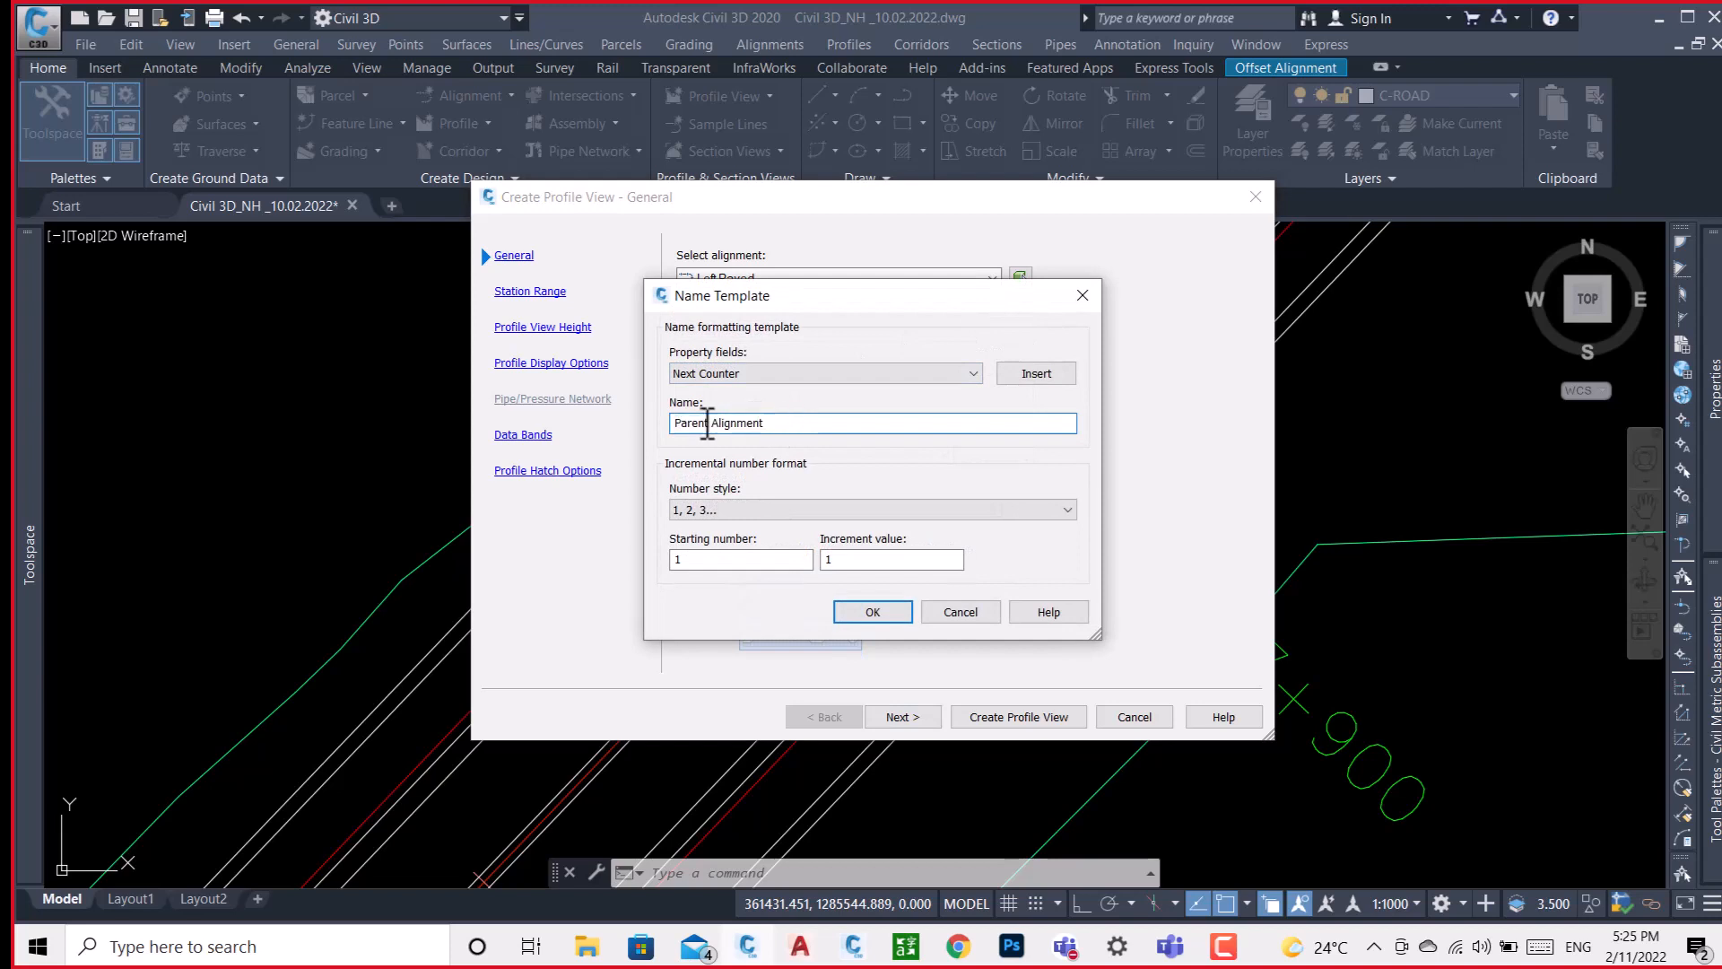
key("Delete")
type("LEFT")
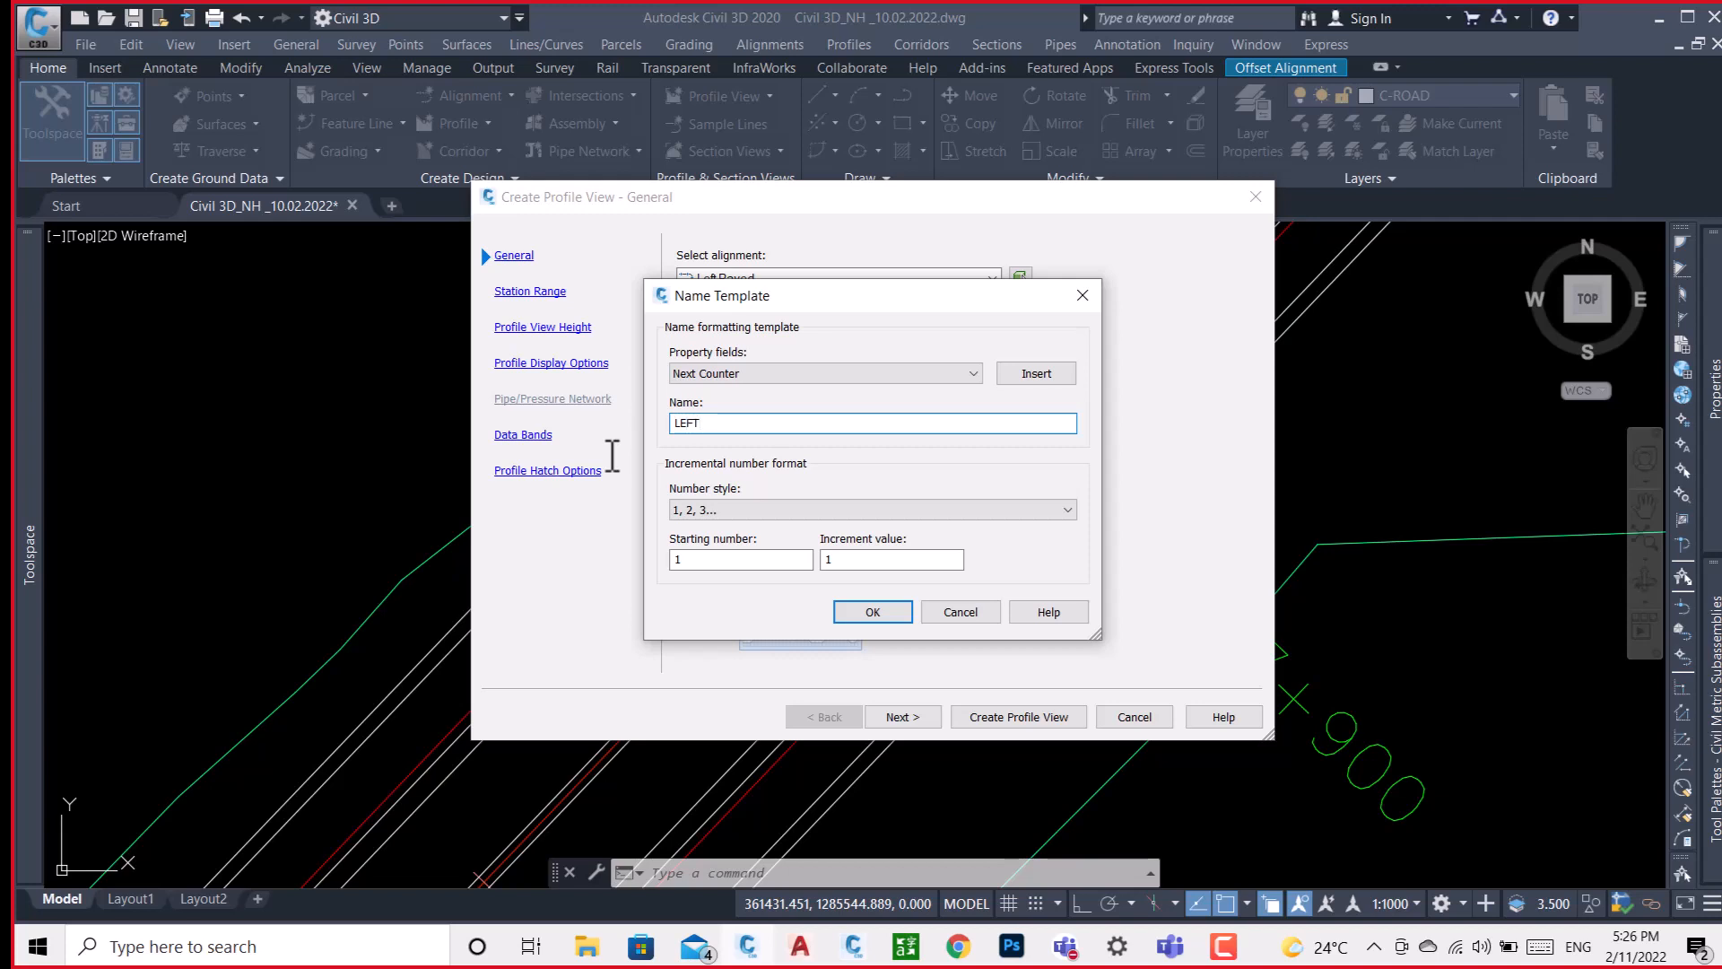
type("-P")
type("VED")
left_click(884, 617)
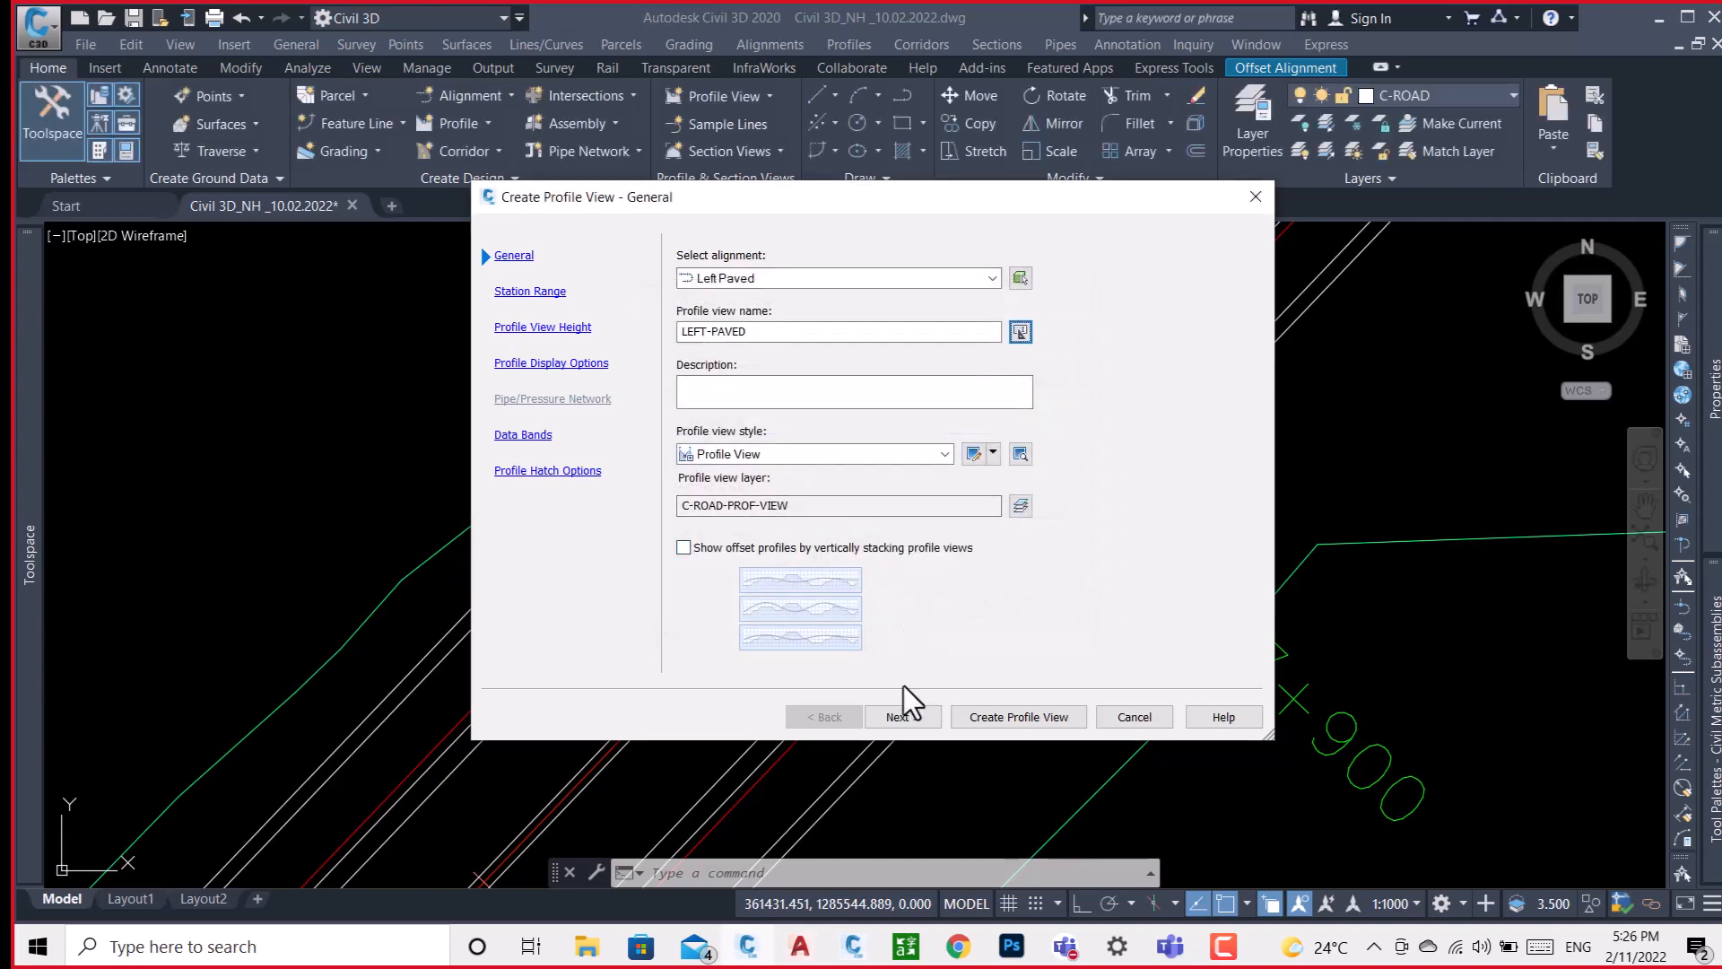
left_click(897, 717)
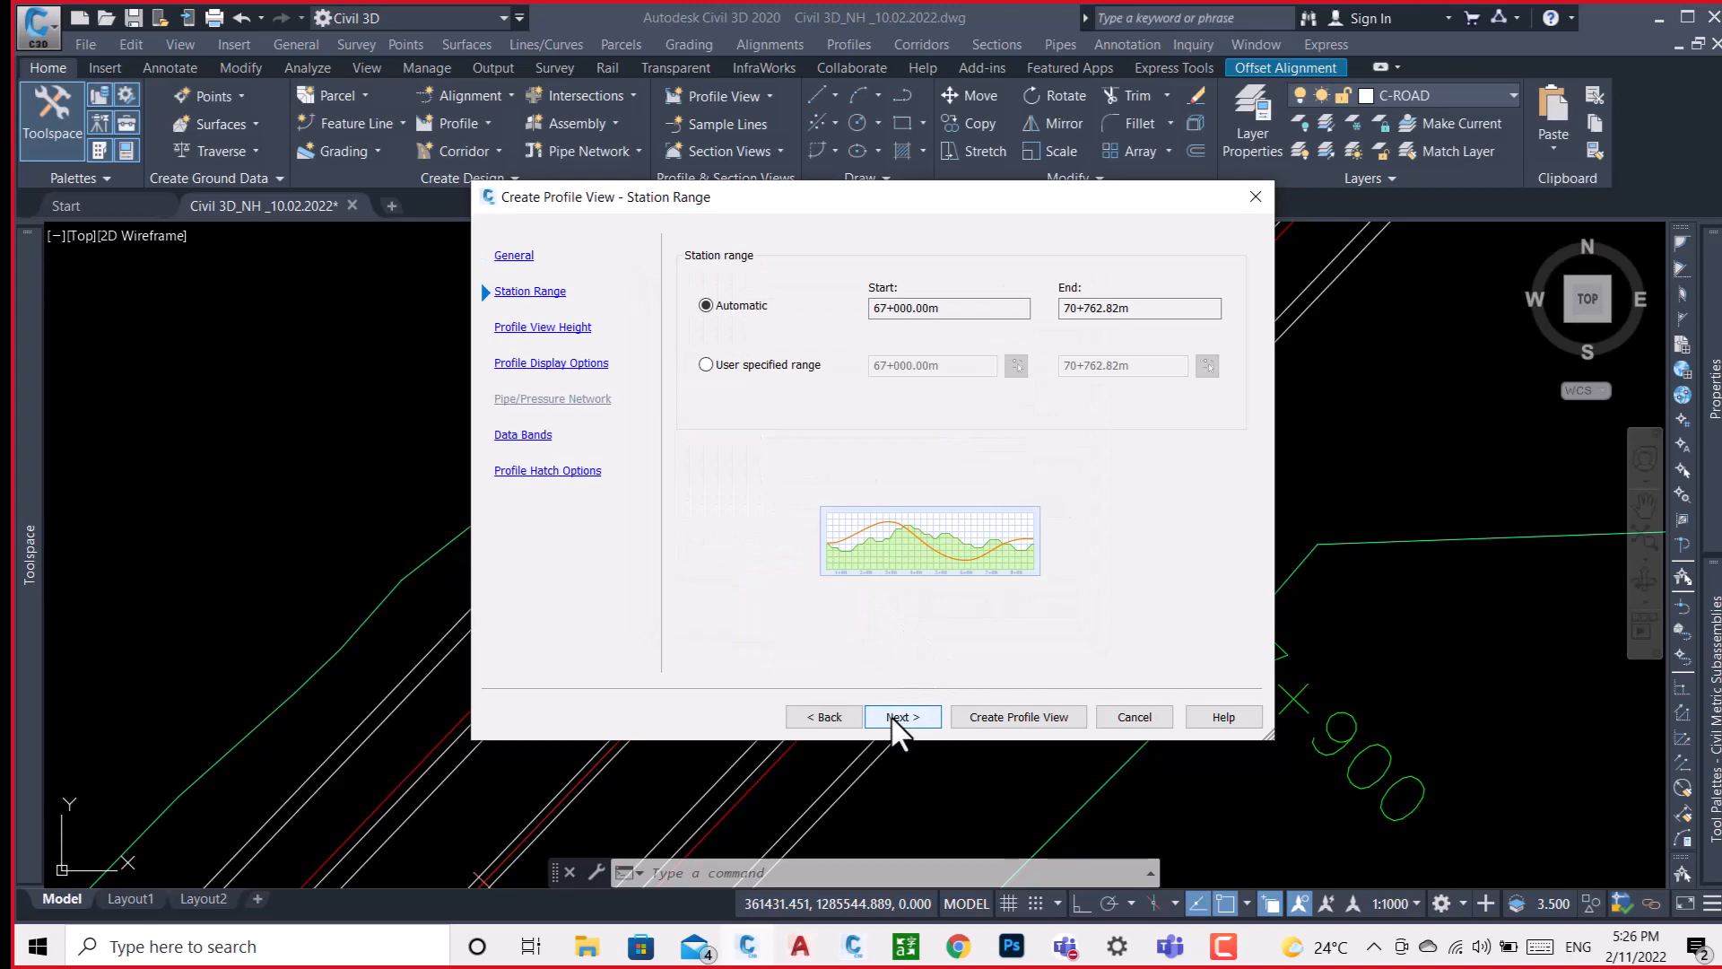
Create the LEFT-PAVED profile view with automatic station range and height, placing it in the empty area just east of the highway alignments.
left_click(897, 717)
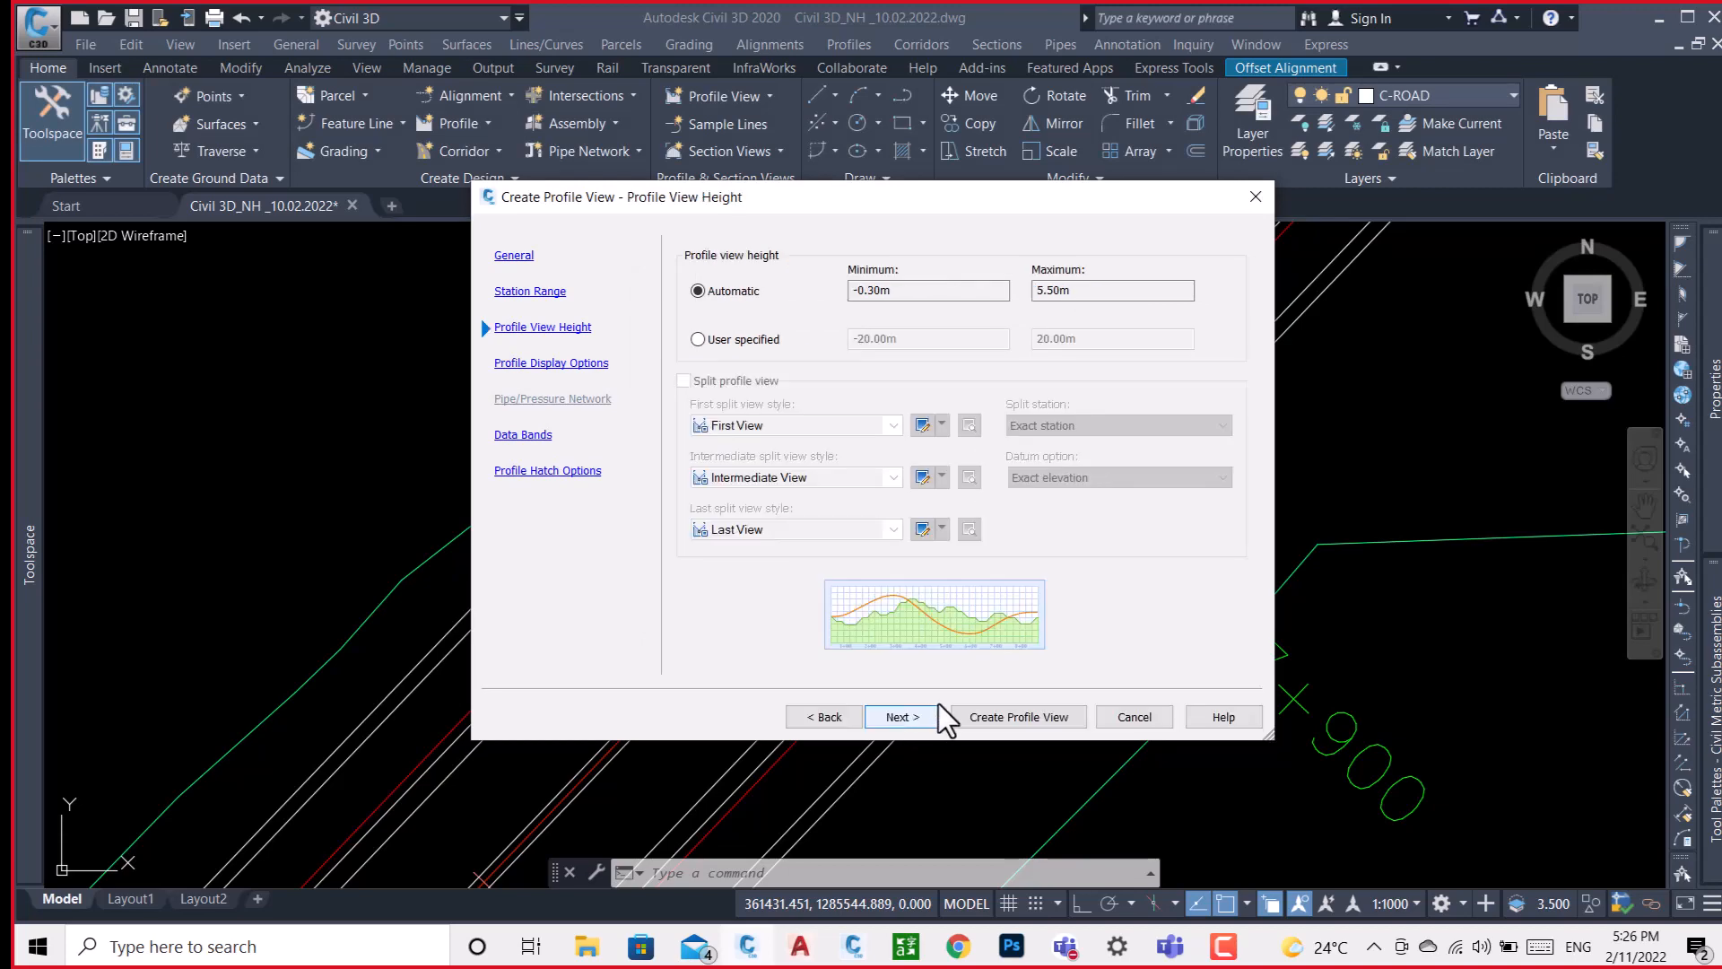
left_click(997, 714)
scroll(654, 455, "down", 4)
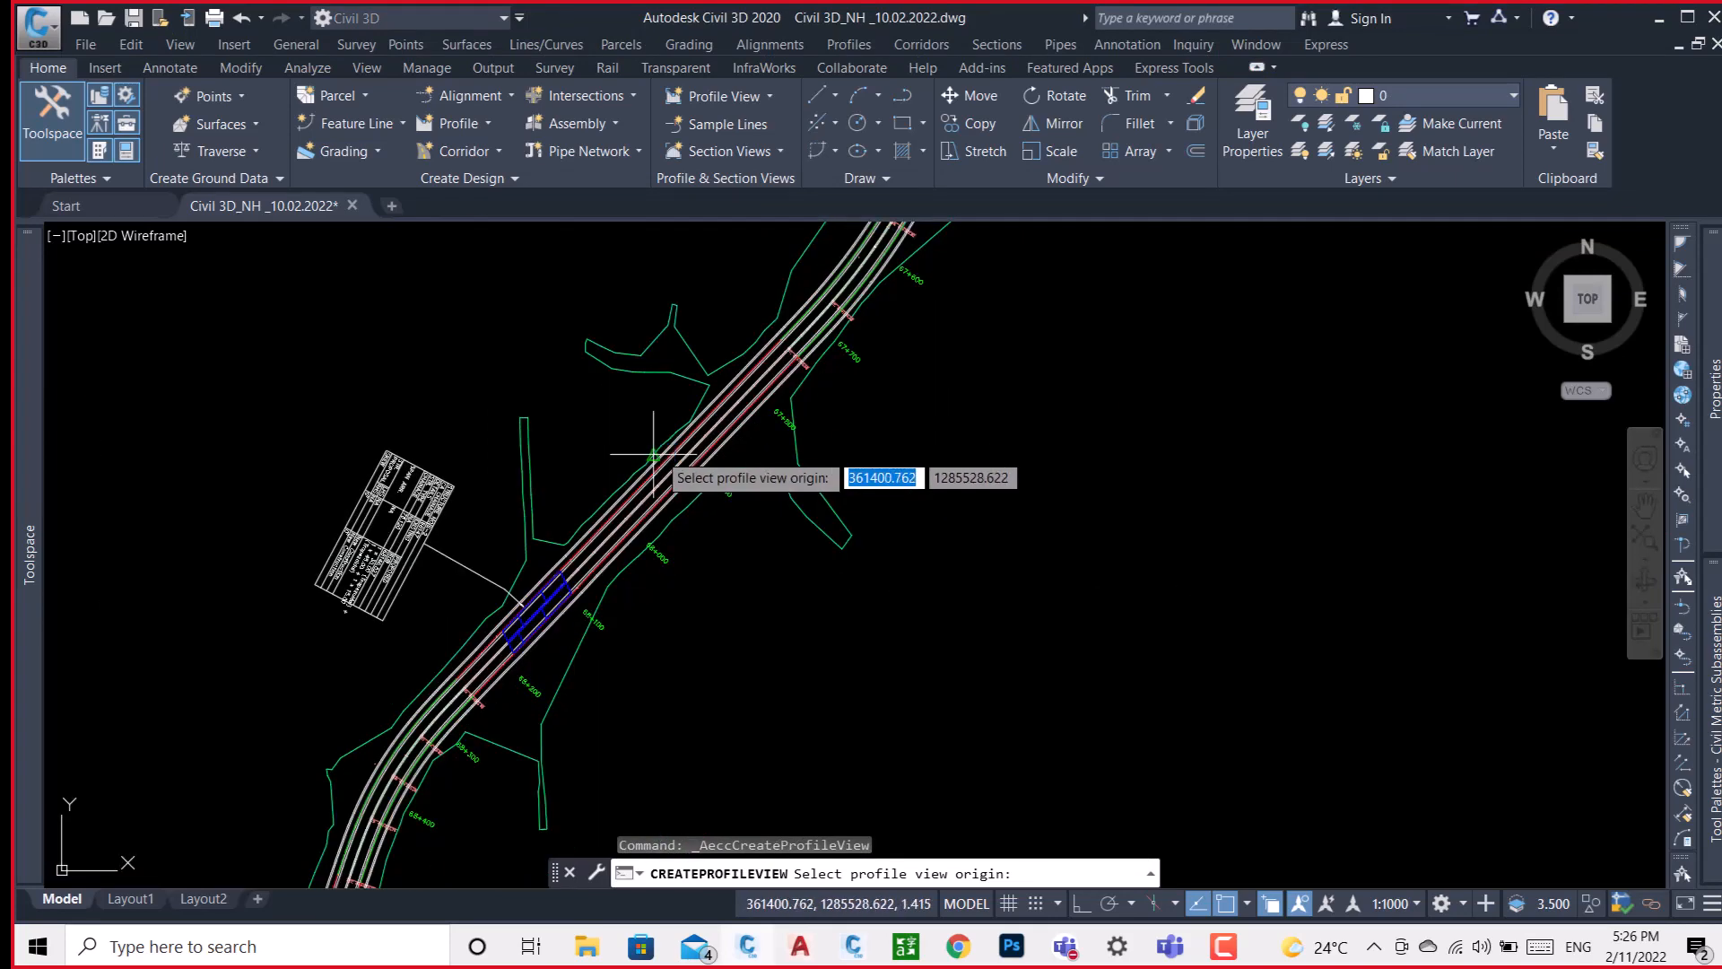
scroll(655, 453, "down", 3)
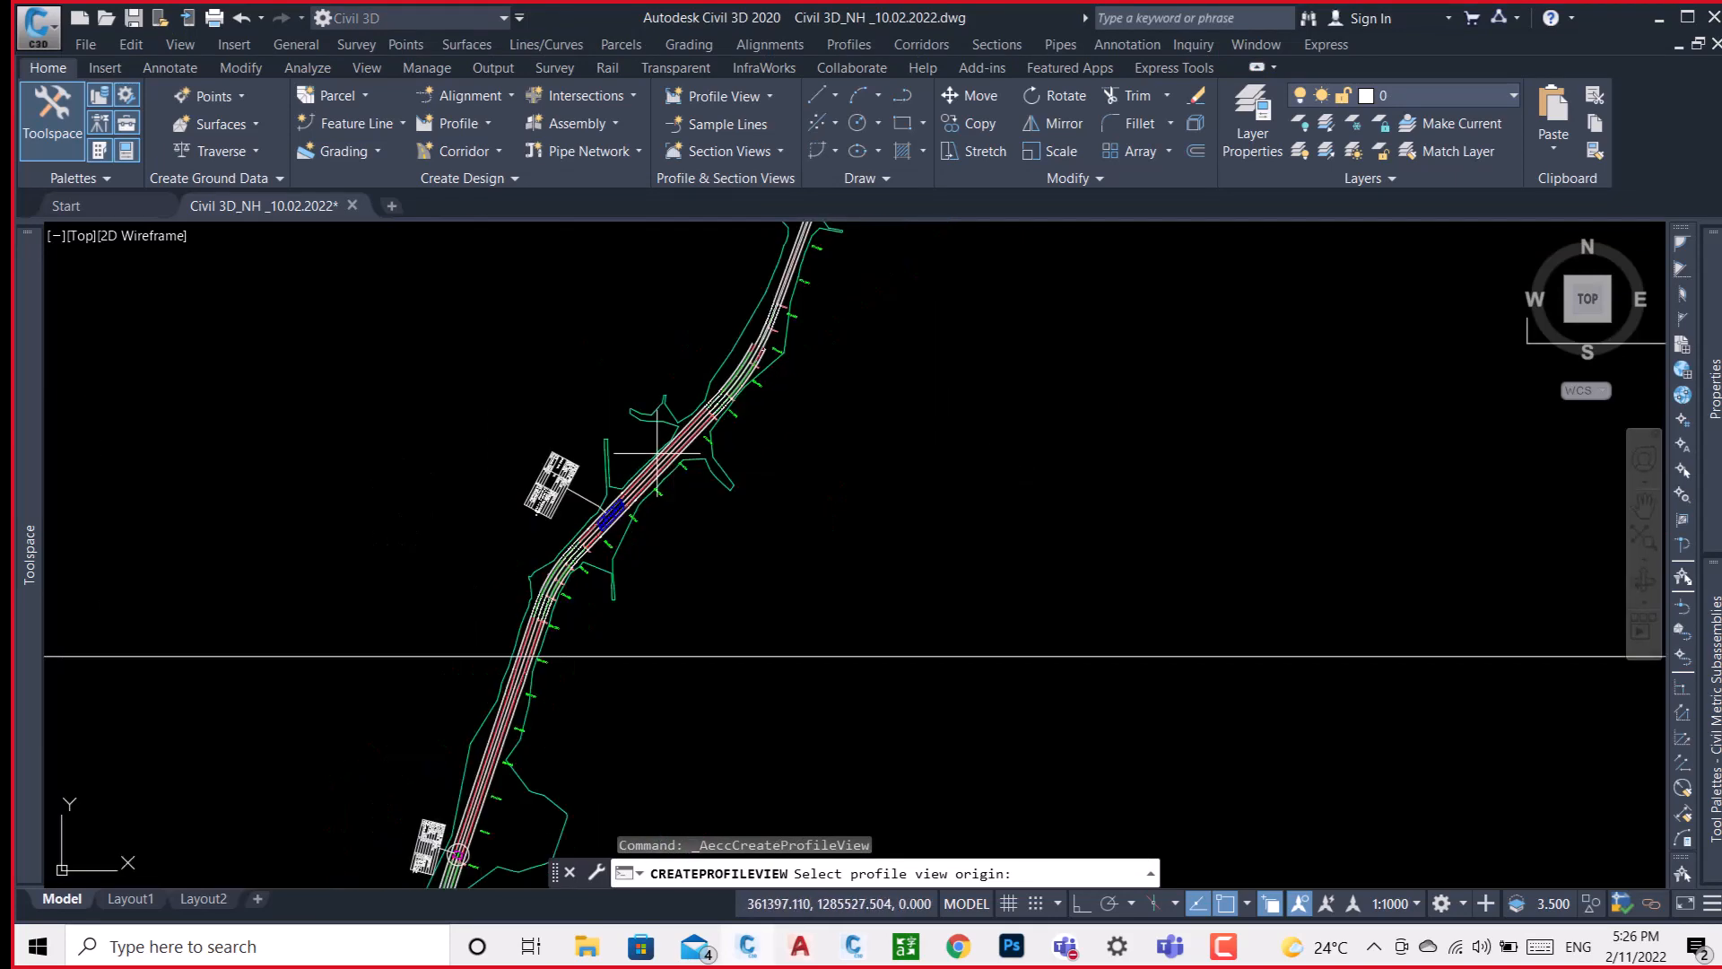
scroll(658, 454, "down", 4)
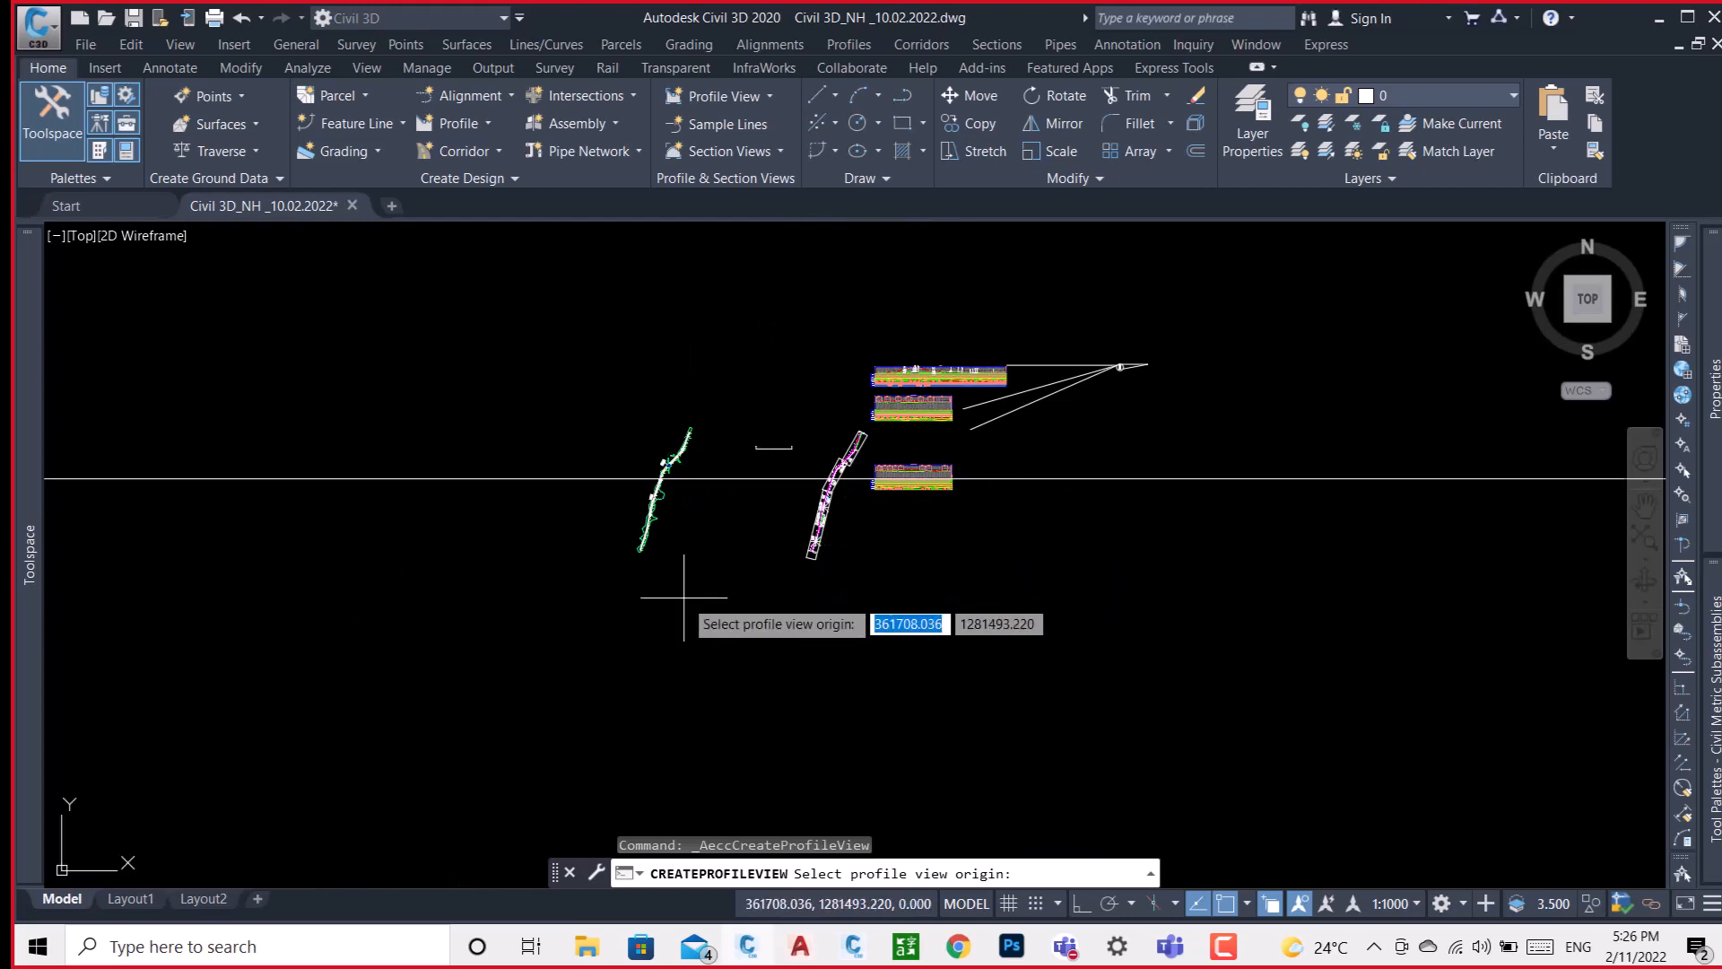
scroll(695, 494, "up", 5)
left_click(623, 489)
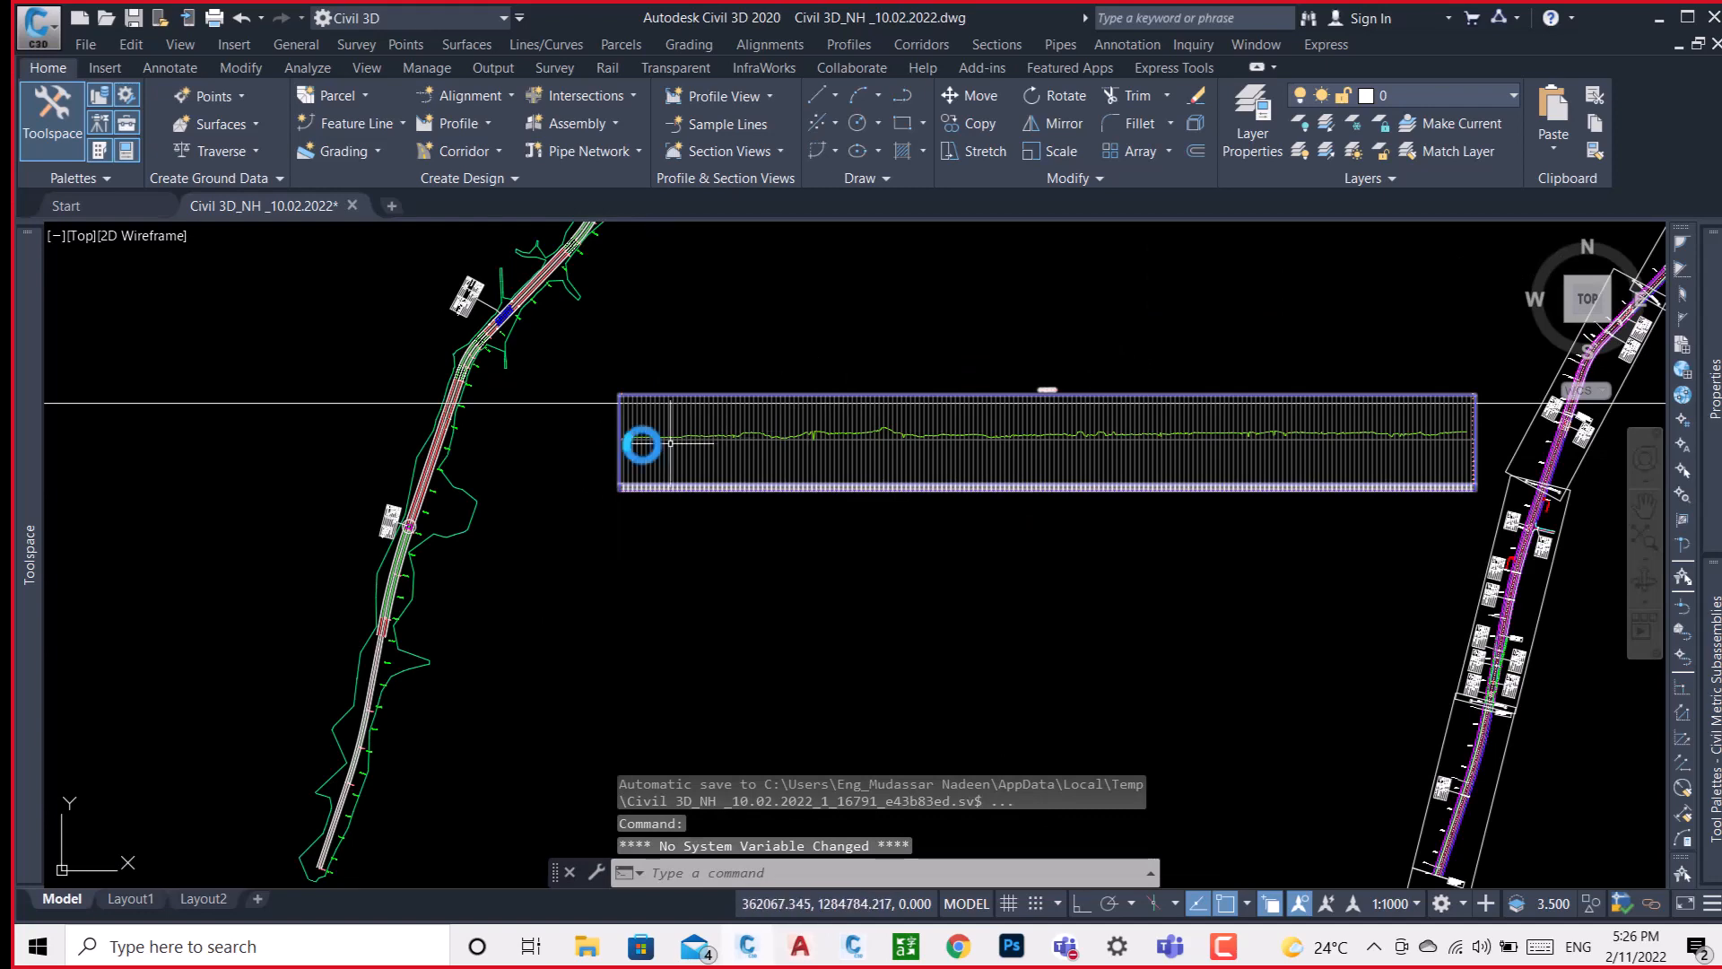
Inspect the surface profile at the start of the LEFT-PAVED profile view and compare it with the highway's offset alignments.
scroll(642, 443, "up", 8)
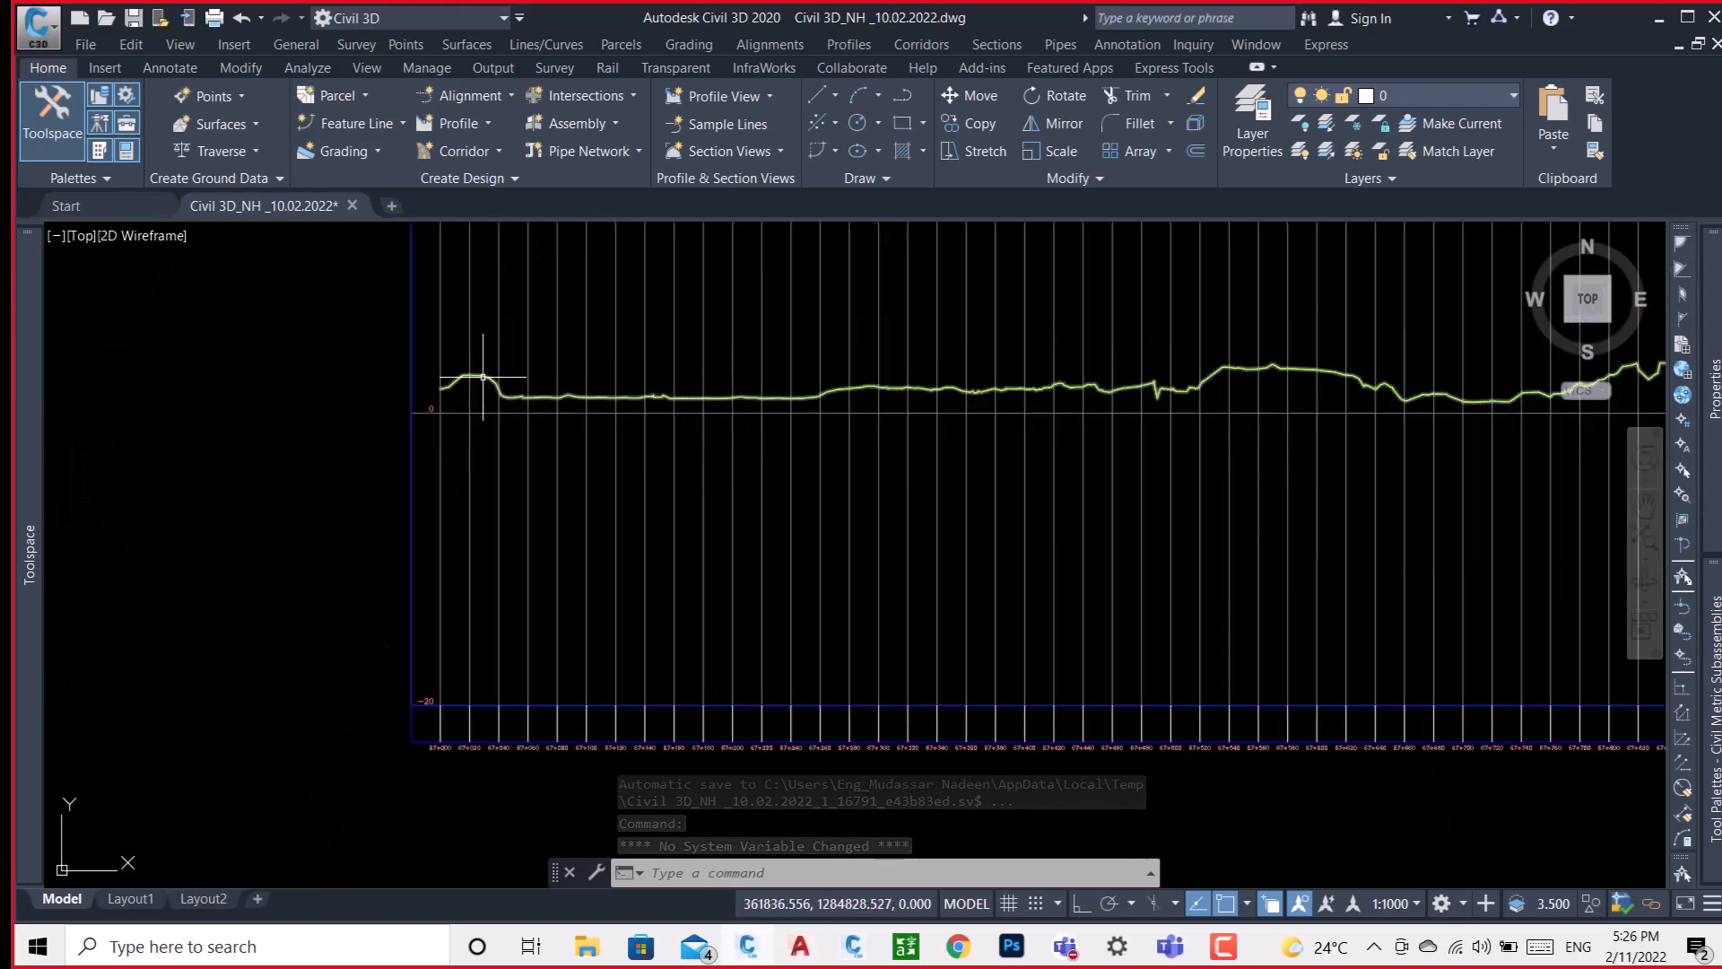
mouse_move(483, 377)
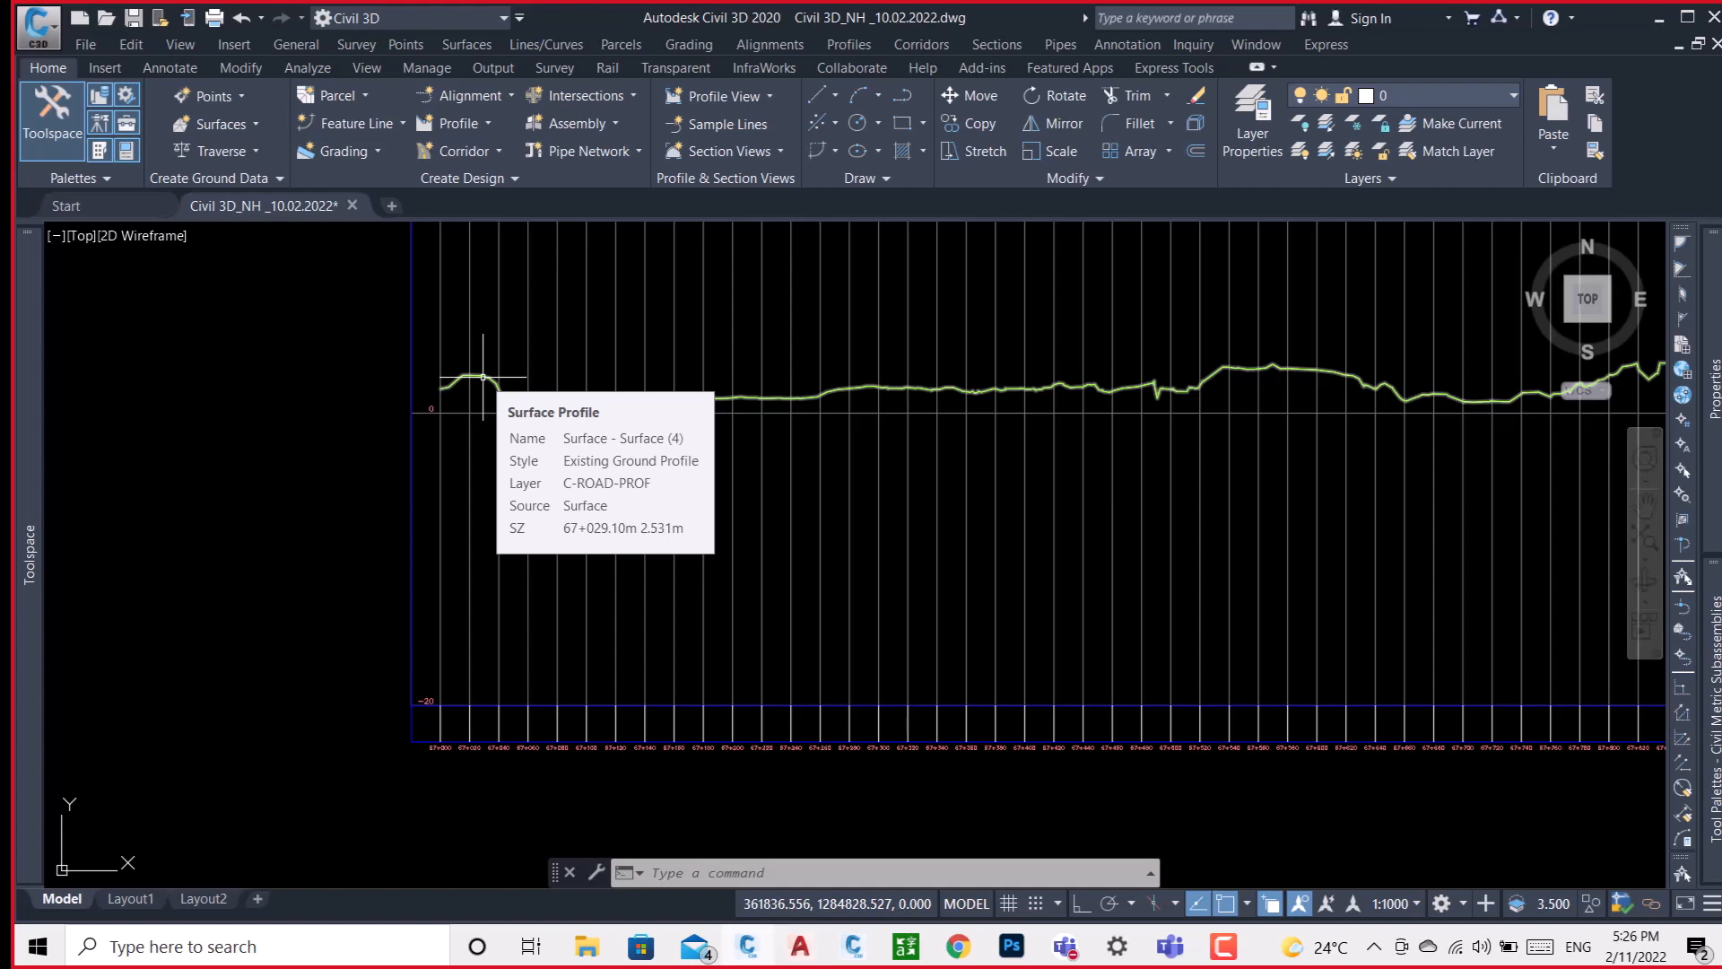
scroll(483, 377, "down", 6)
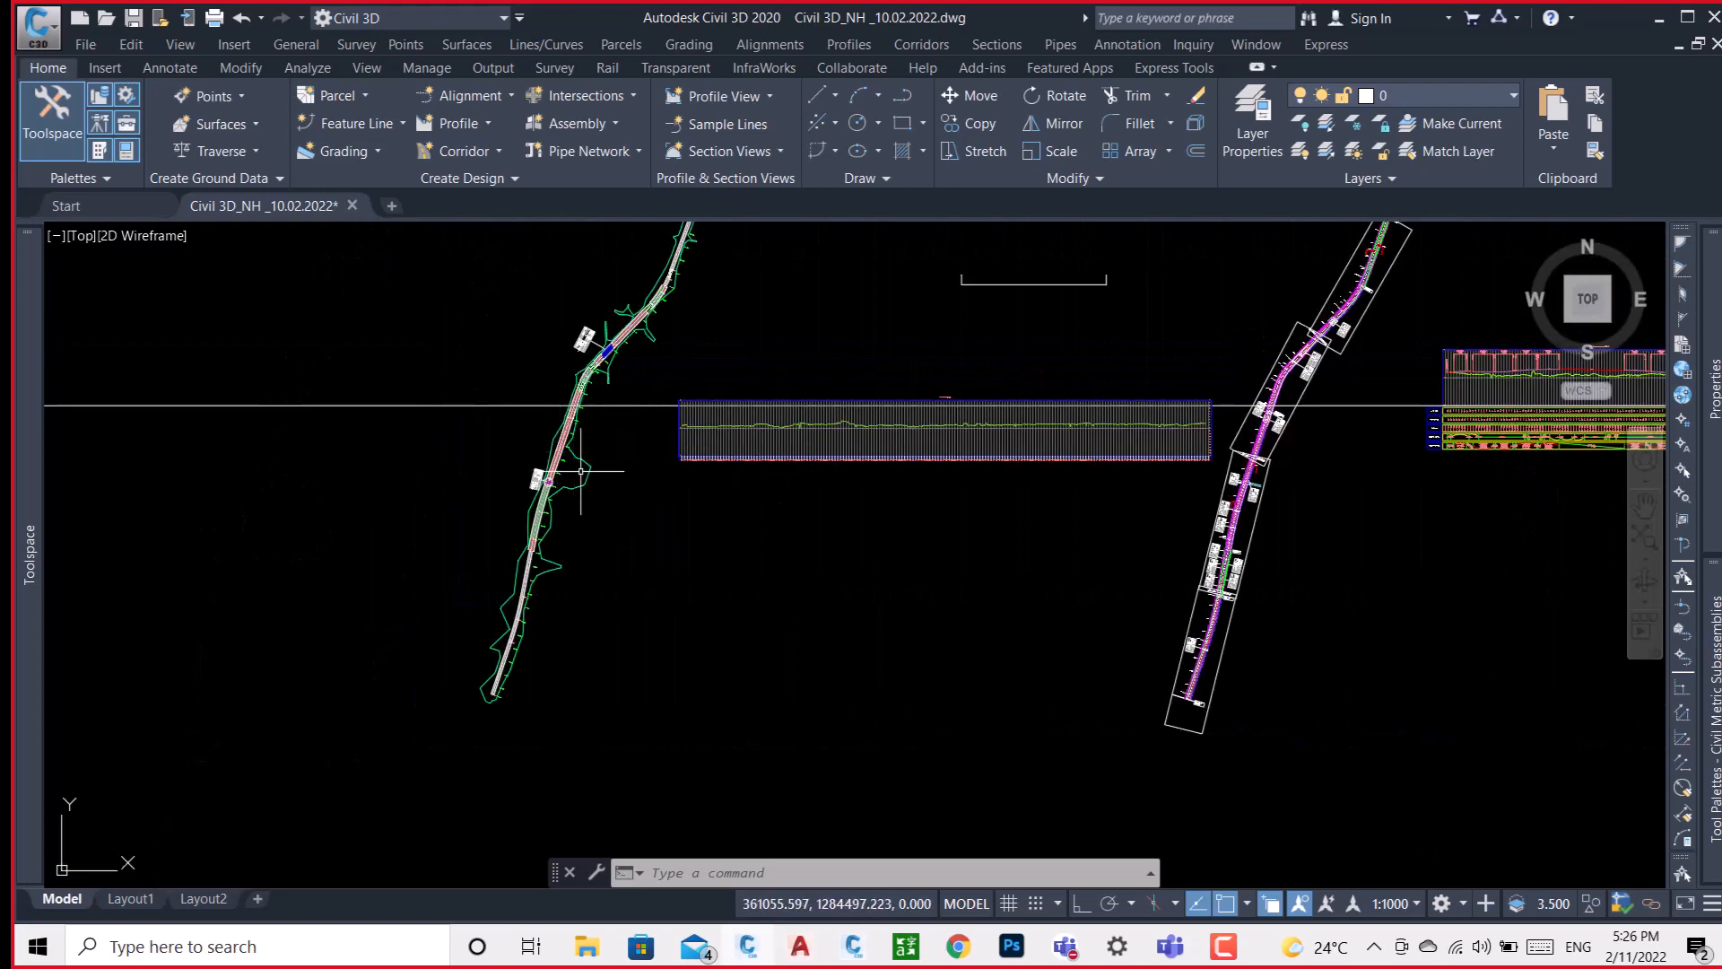
scroll(582, 470, "up", 6)
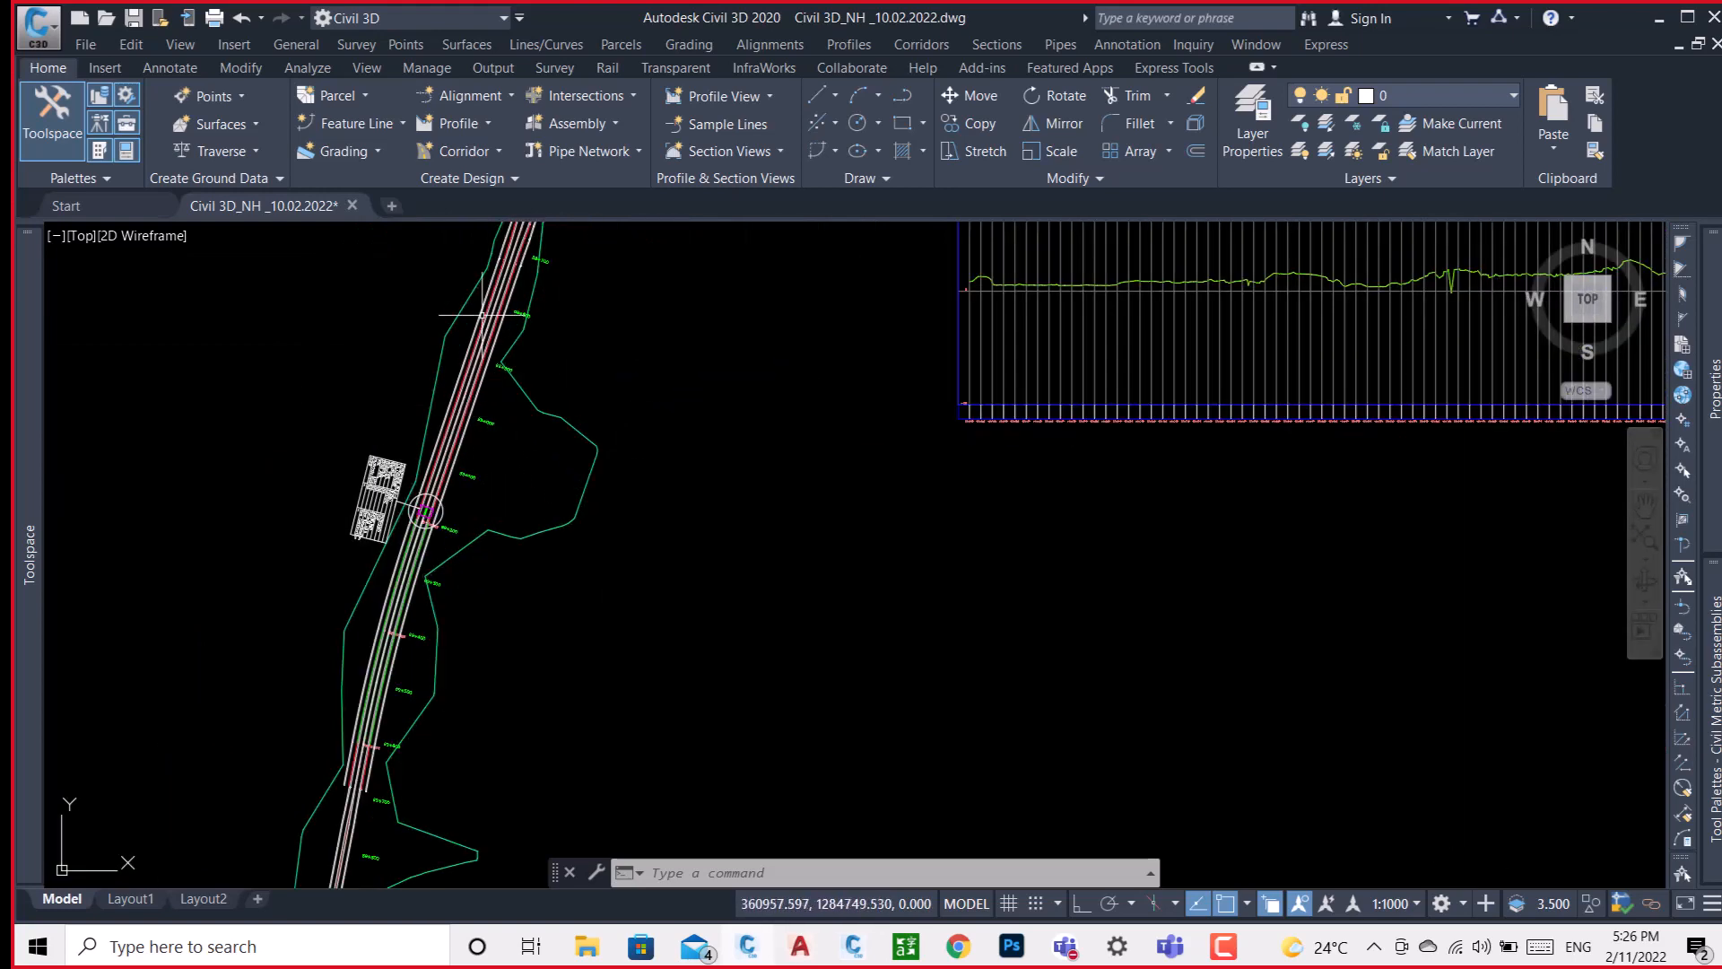
scroll(481, 278, "up", 5)
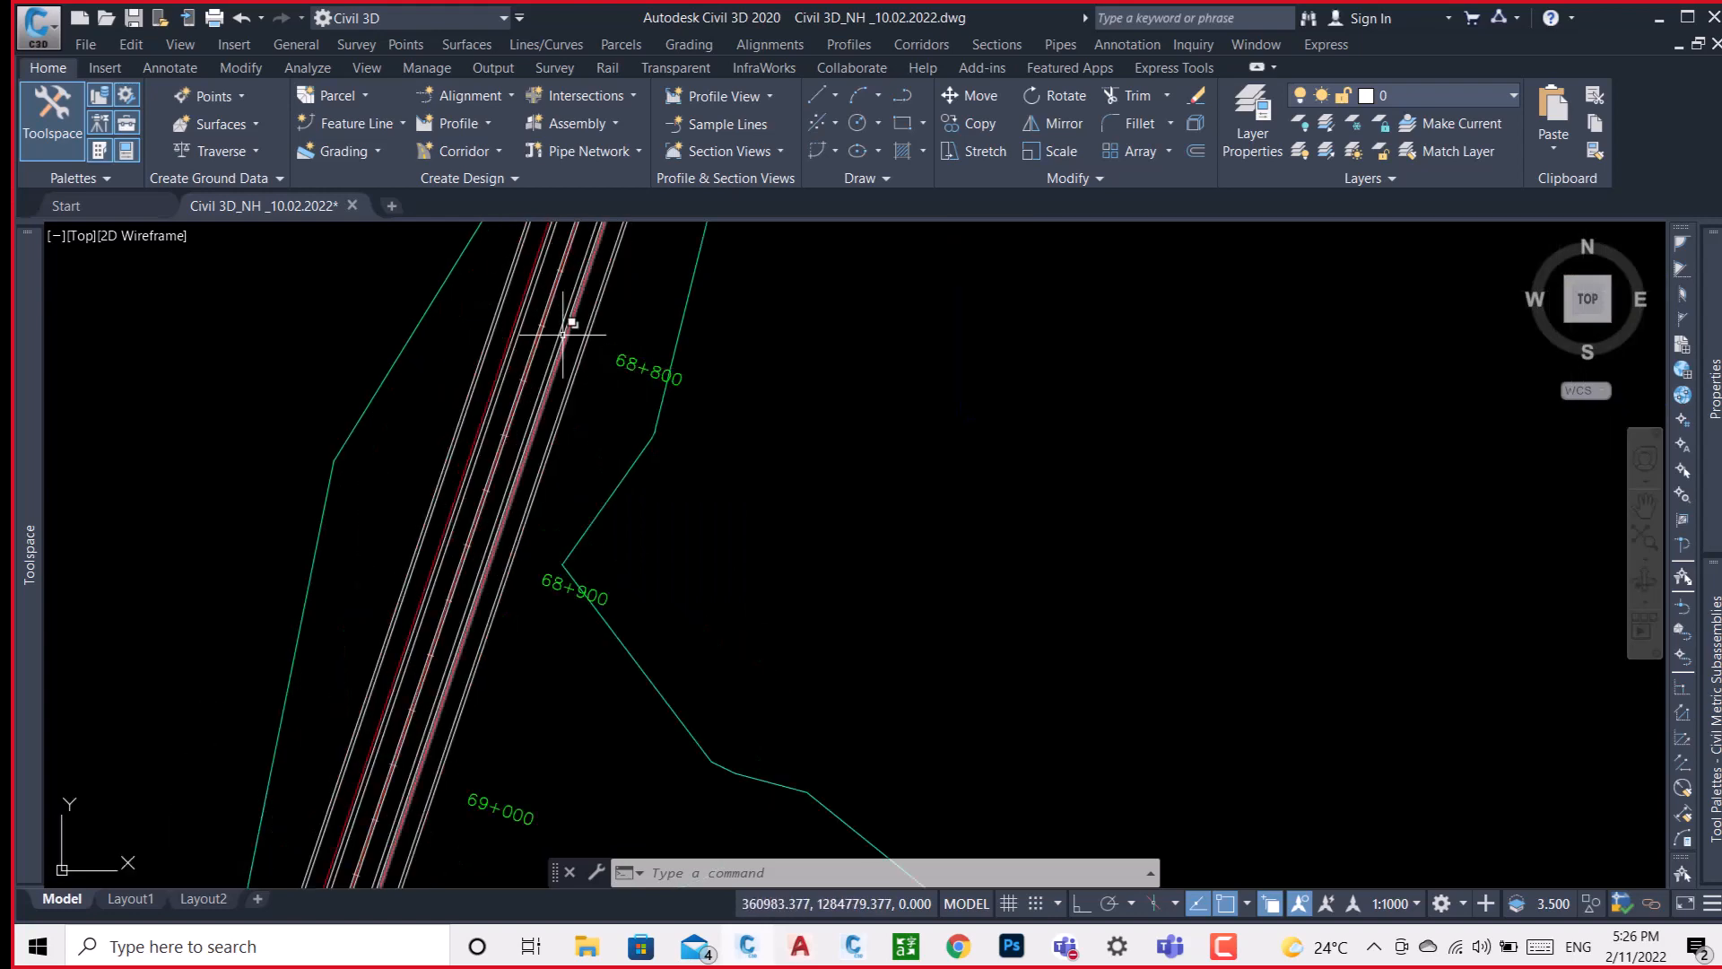
scroll(505, 403, "down", 6)
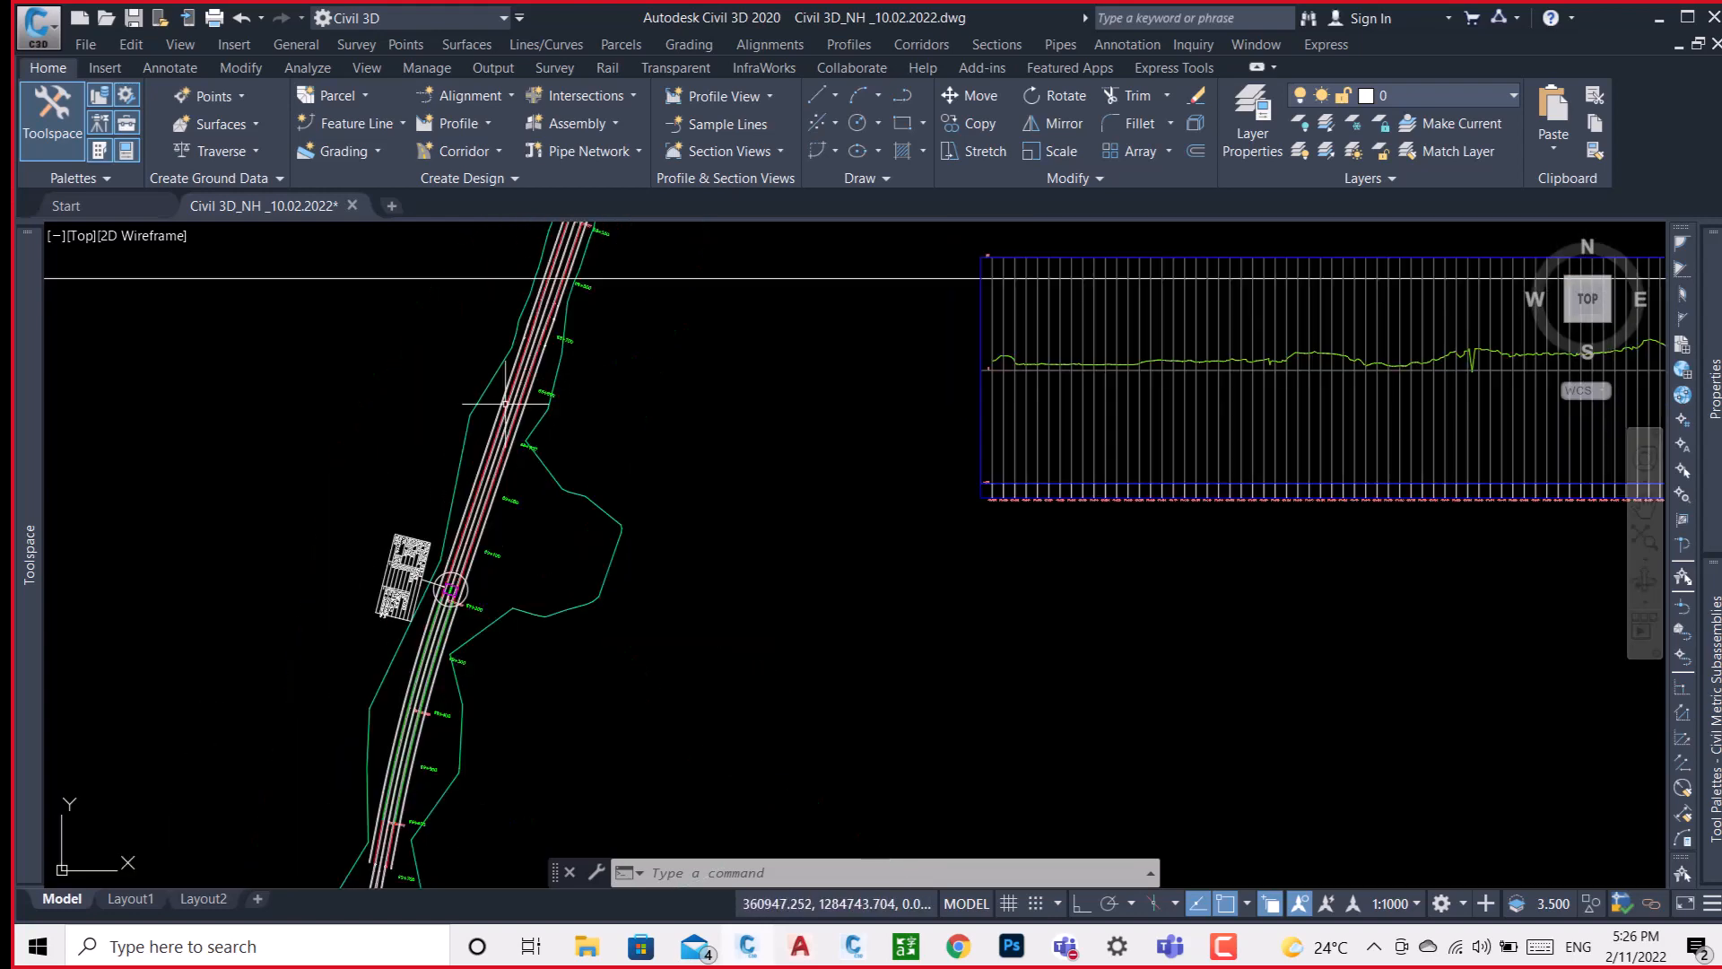
scroll(505, 403, "down", 2)
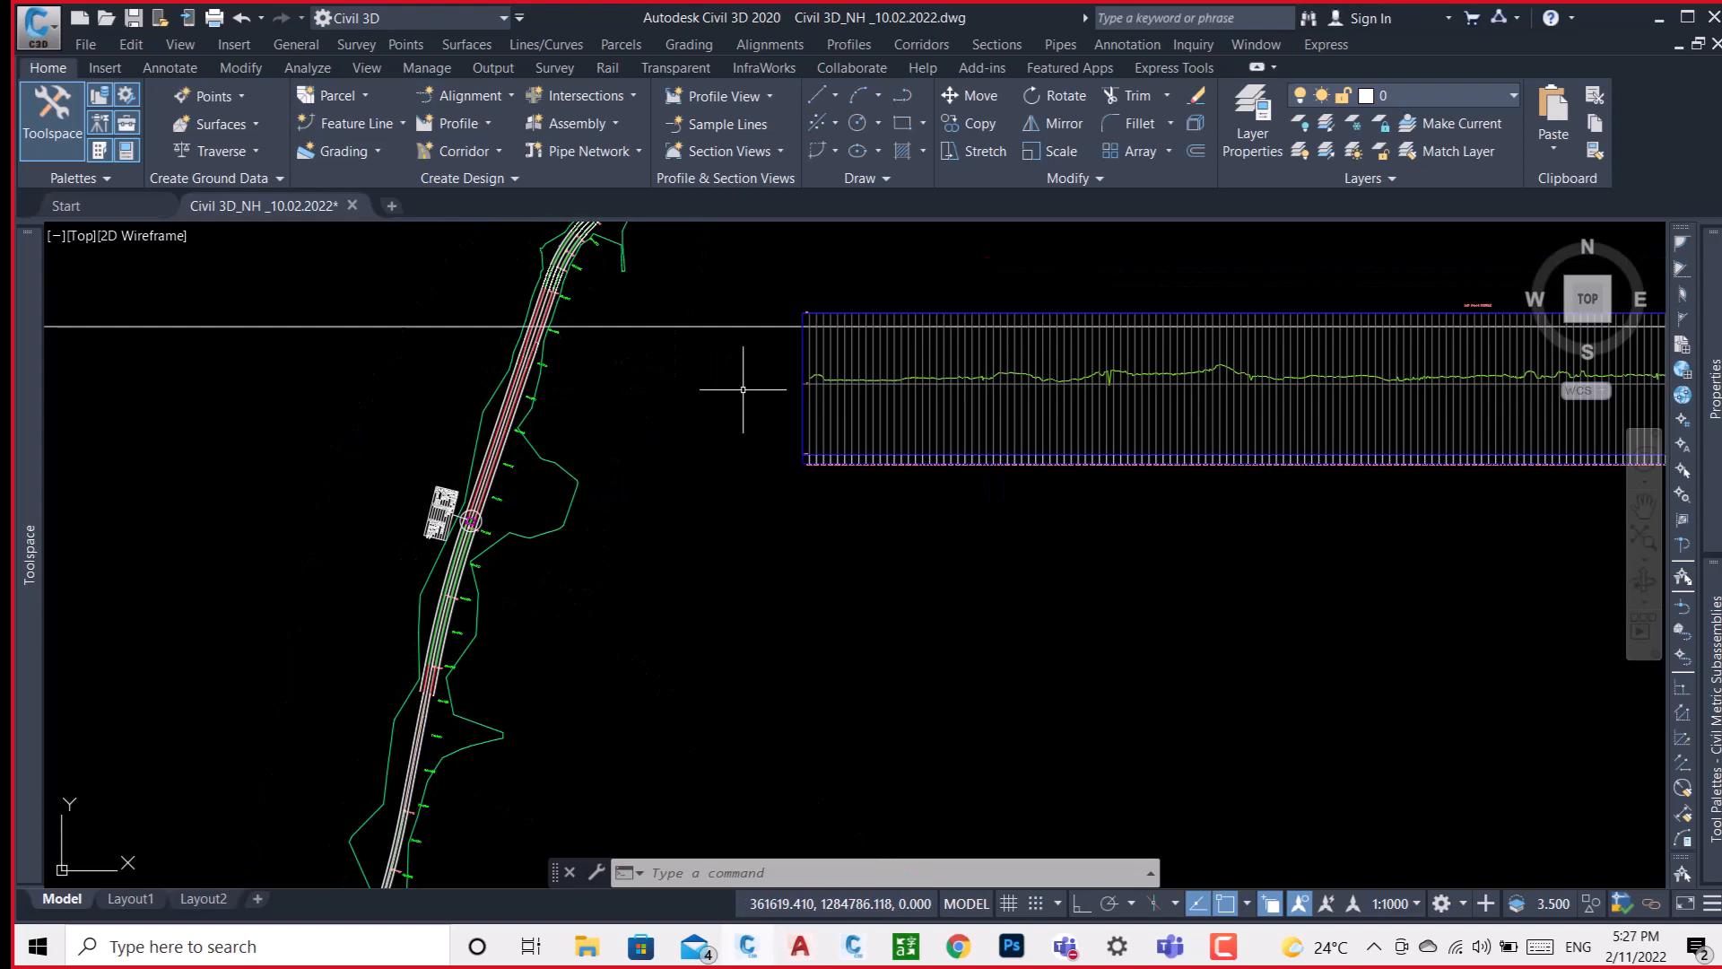
mouse_move(743, 390)
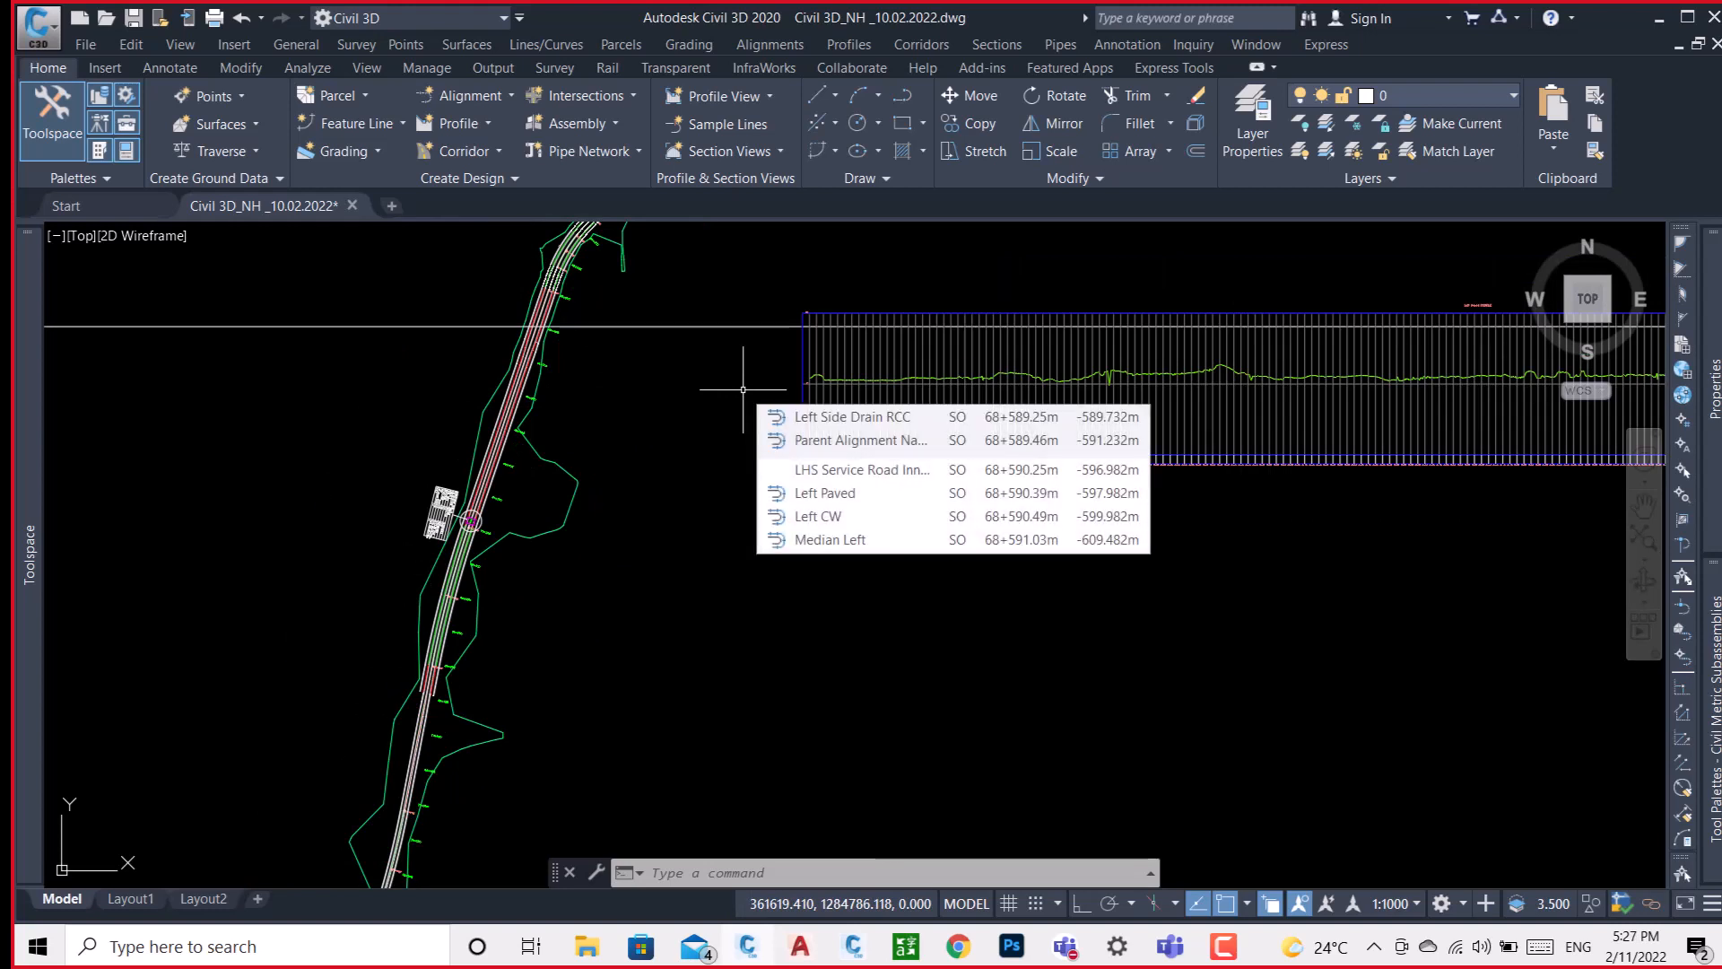
mouse_move(890, 339)
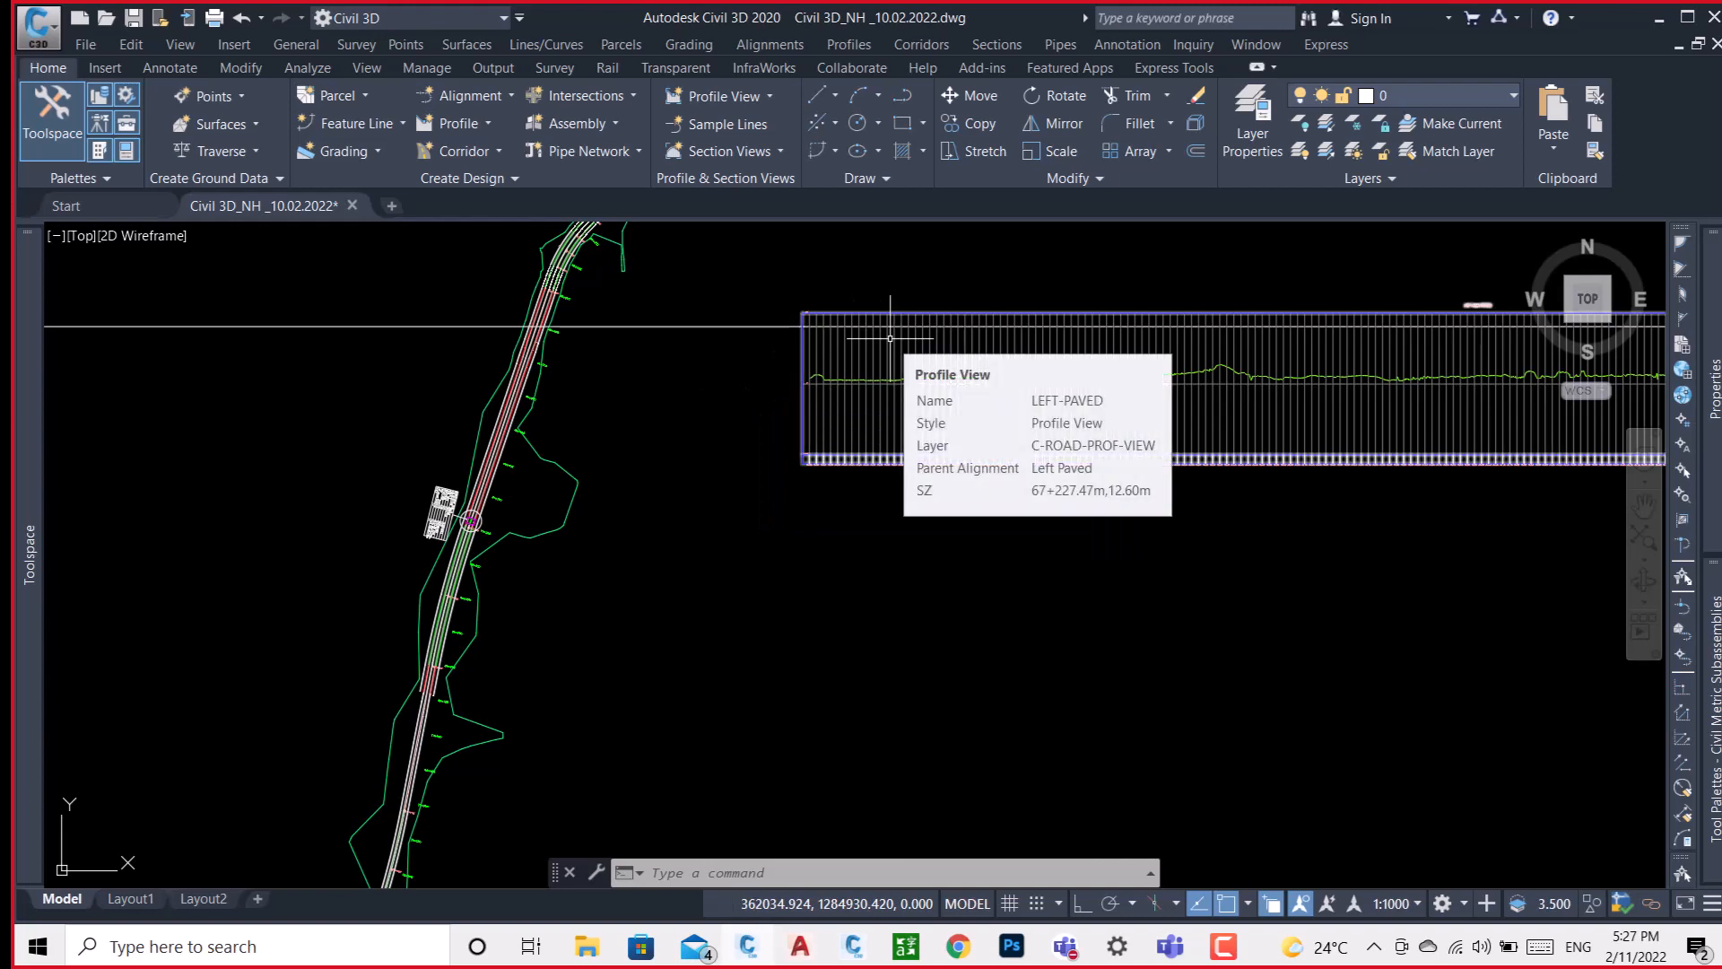
Examine the existing ground line along the full length of the LEFT-PAVED profile view.
middle_click_drag(1195, 479, 916, 475)
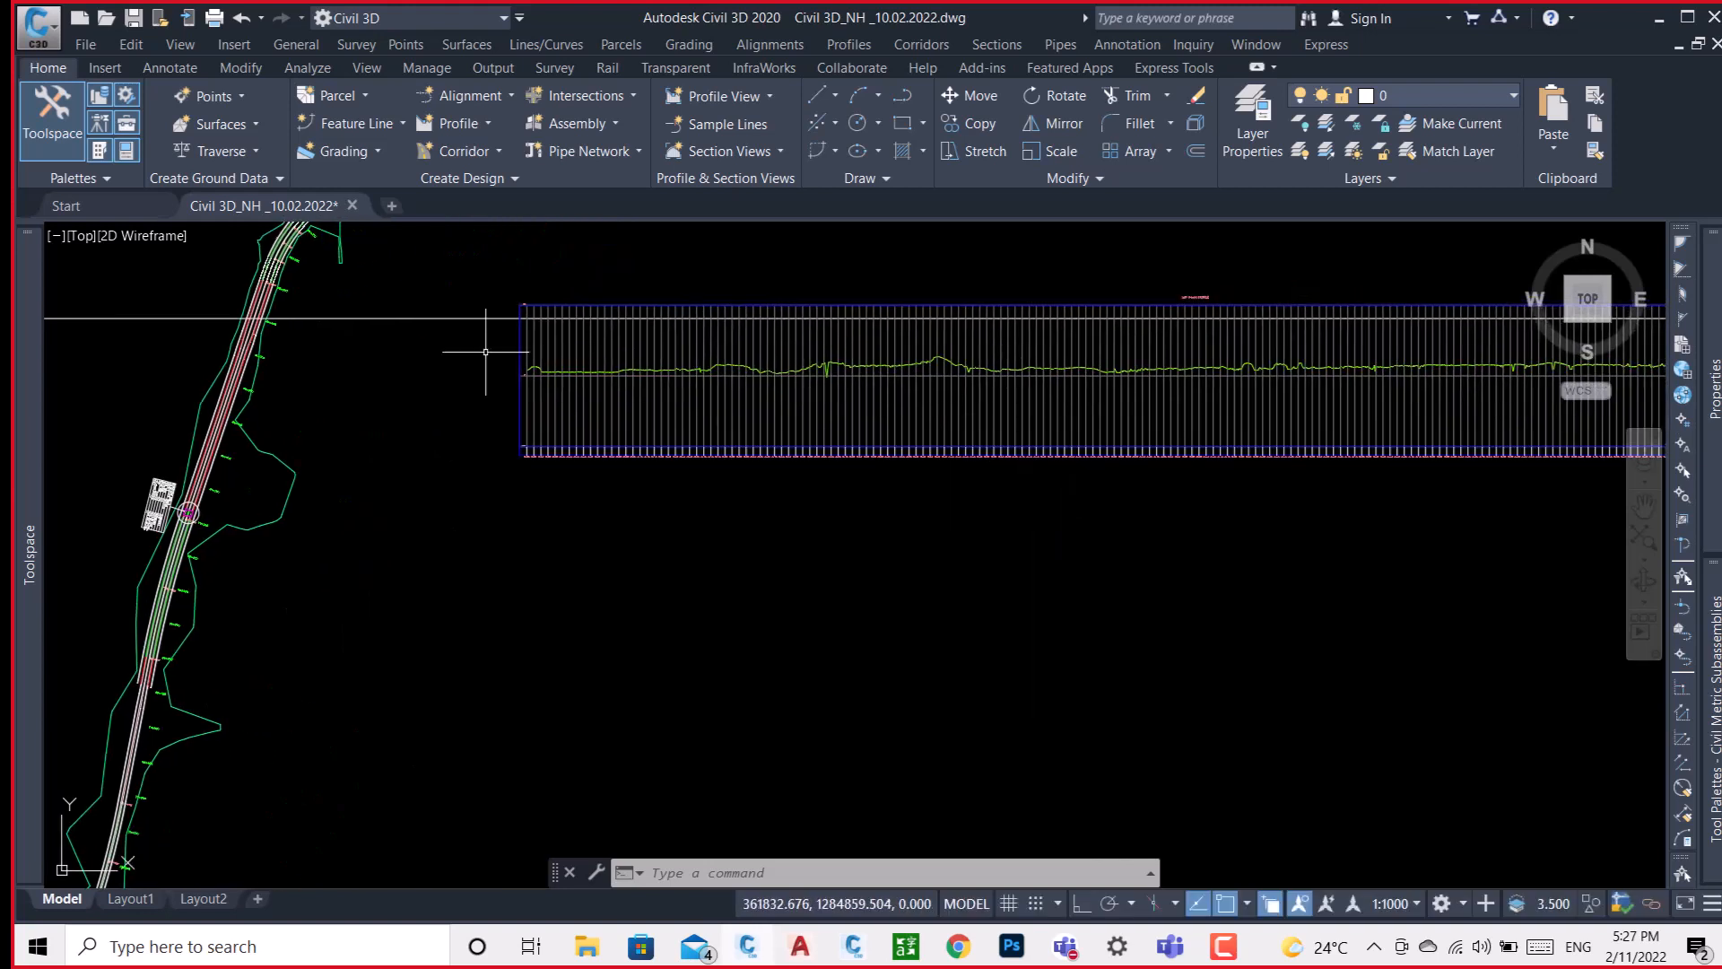
scroll(434, 382, "down", 2)
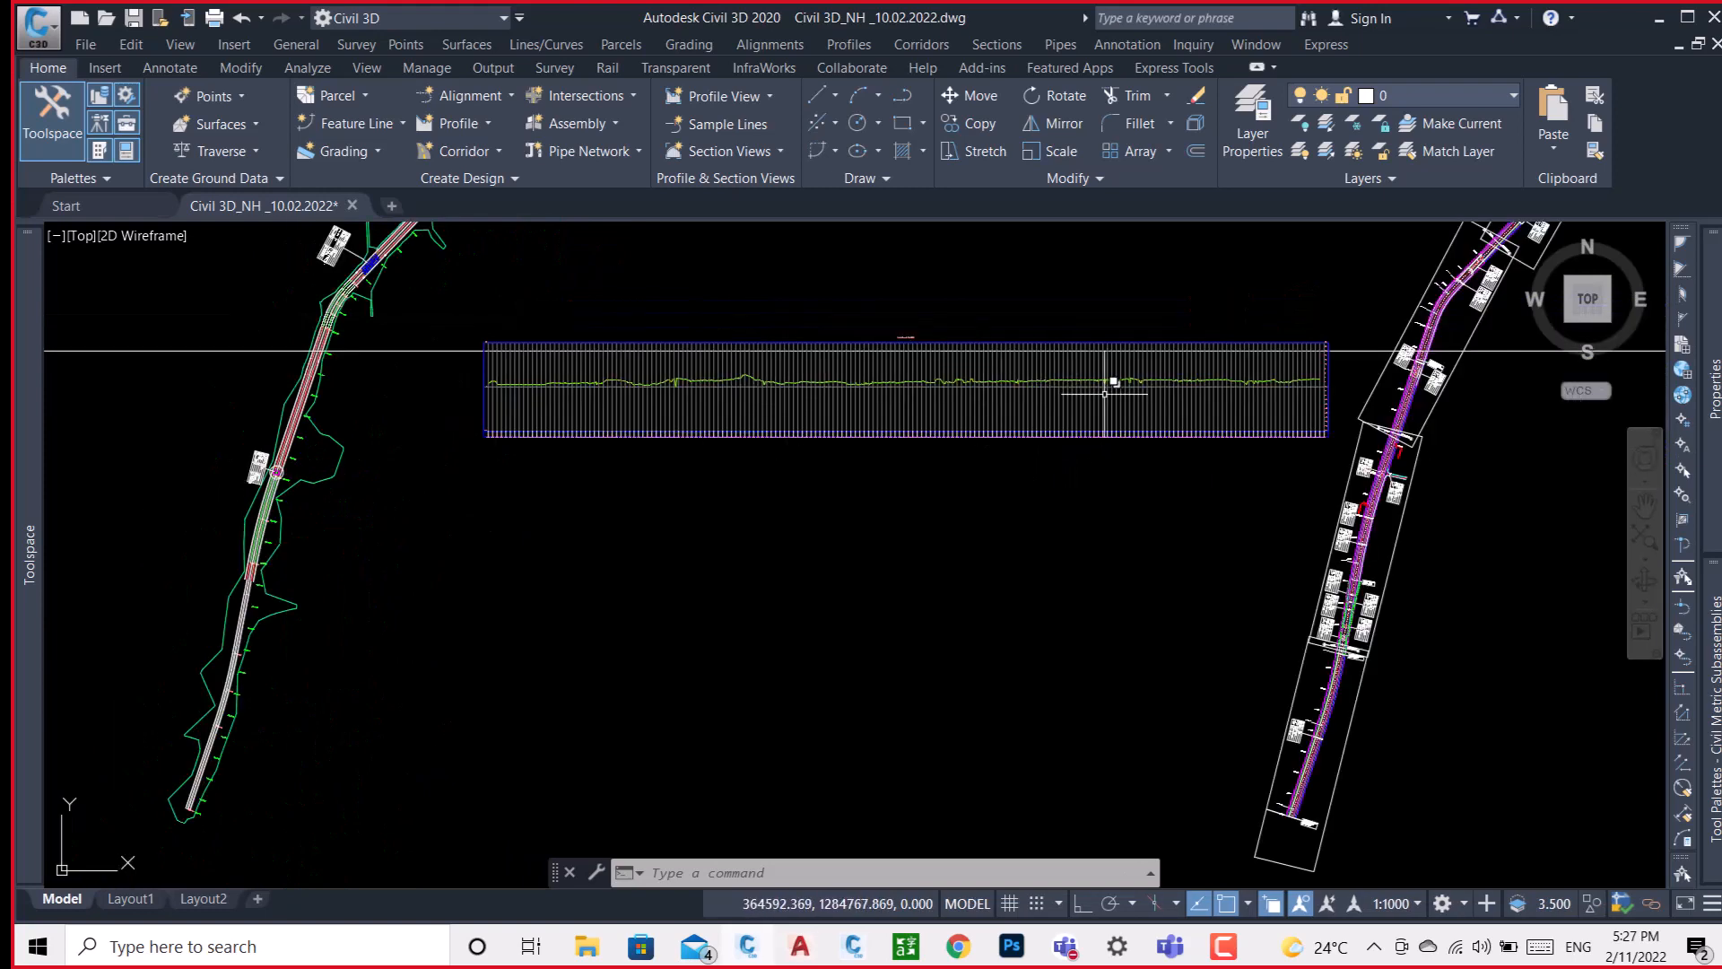
mouse_move(1105, 392)
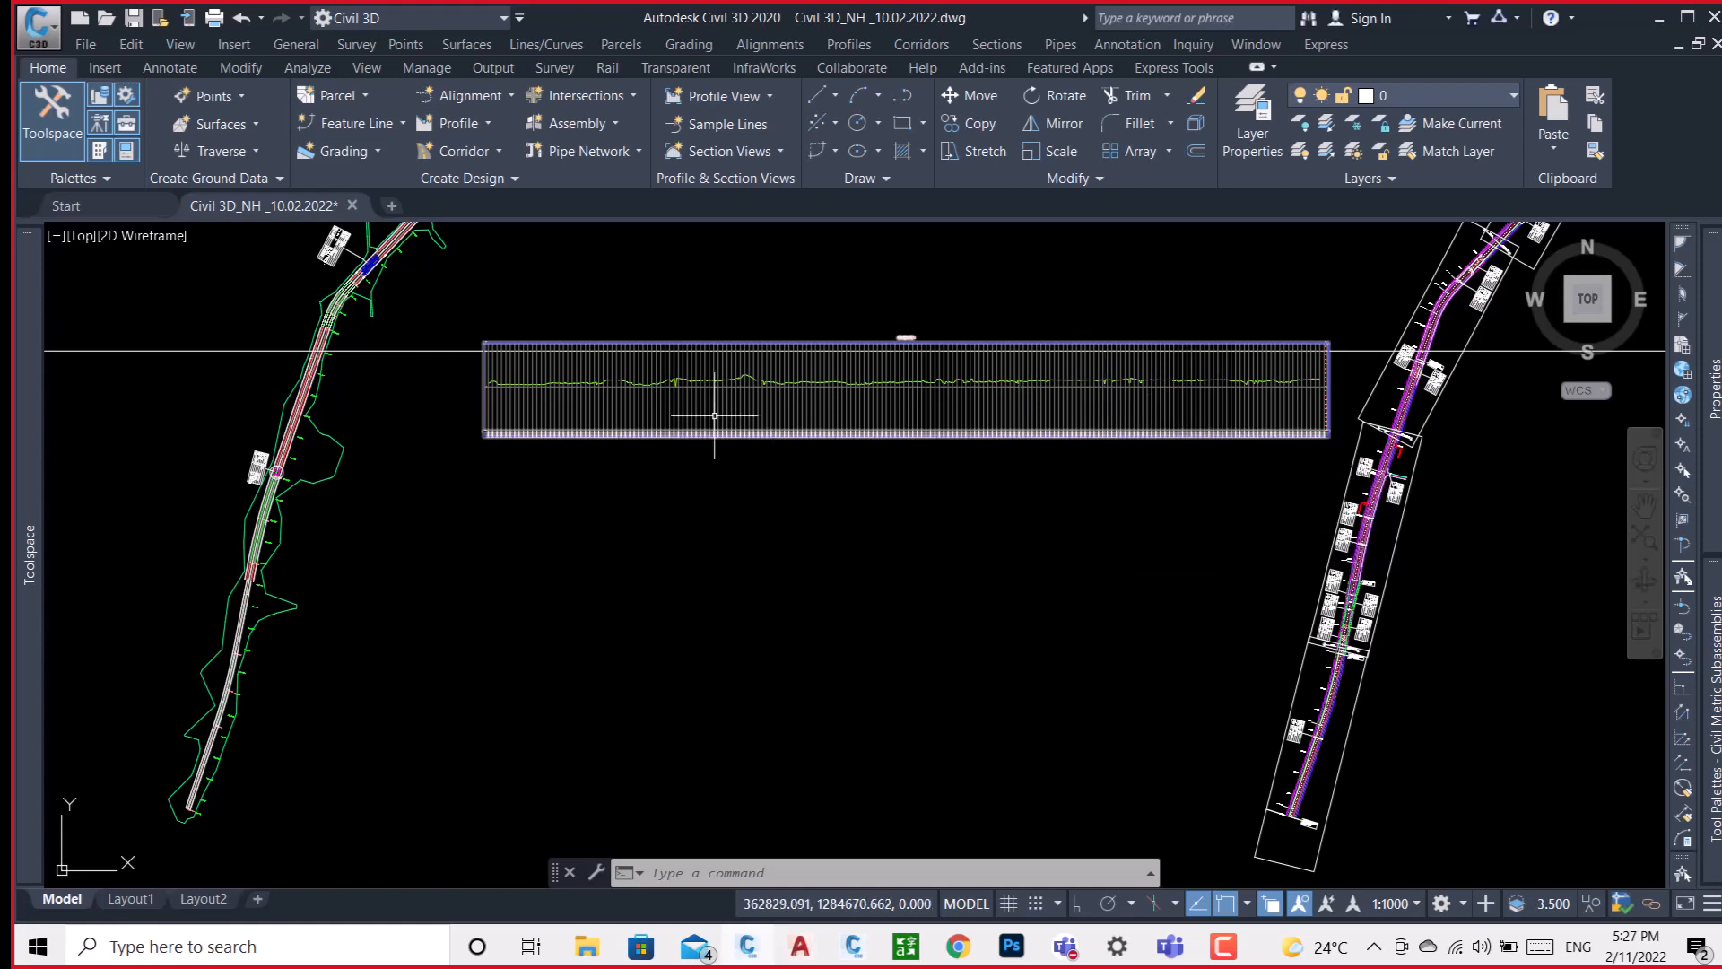
left_click(518, 376)
scroll(519, 376, "up", 4)
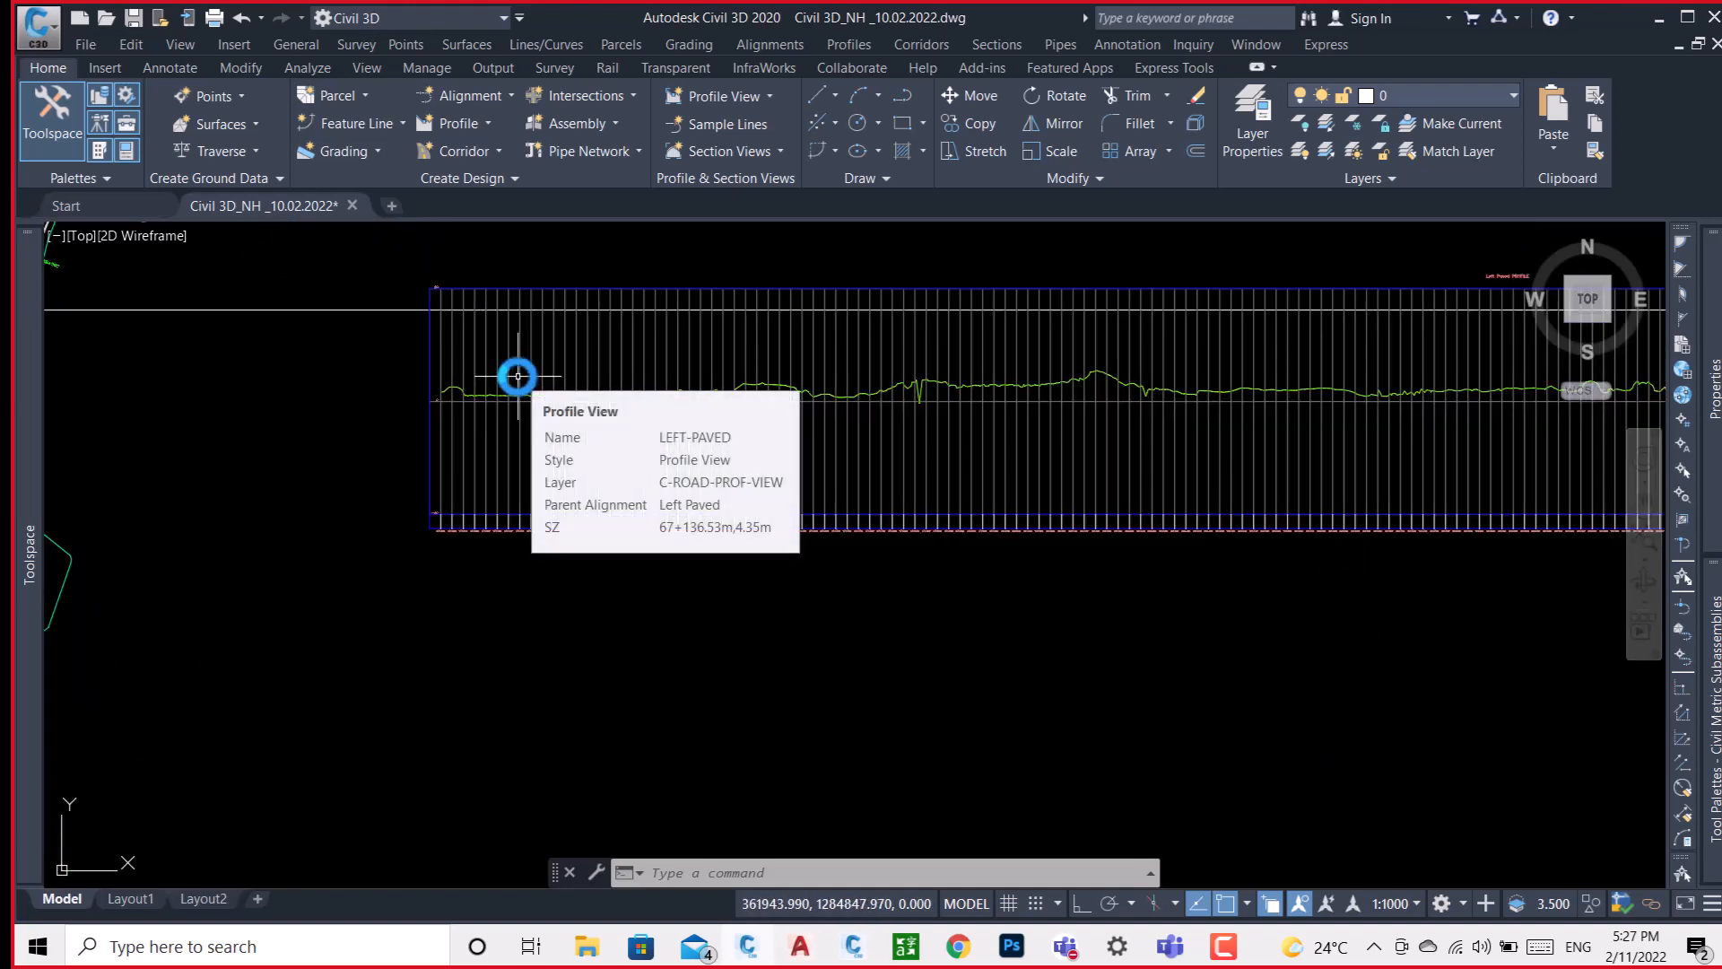
scroll(444, 392, "up", 2)
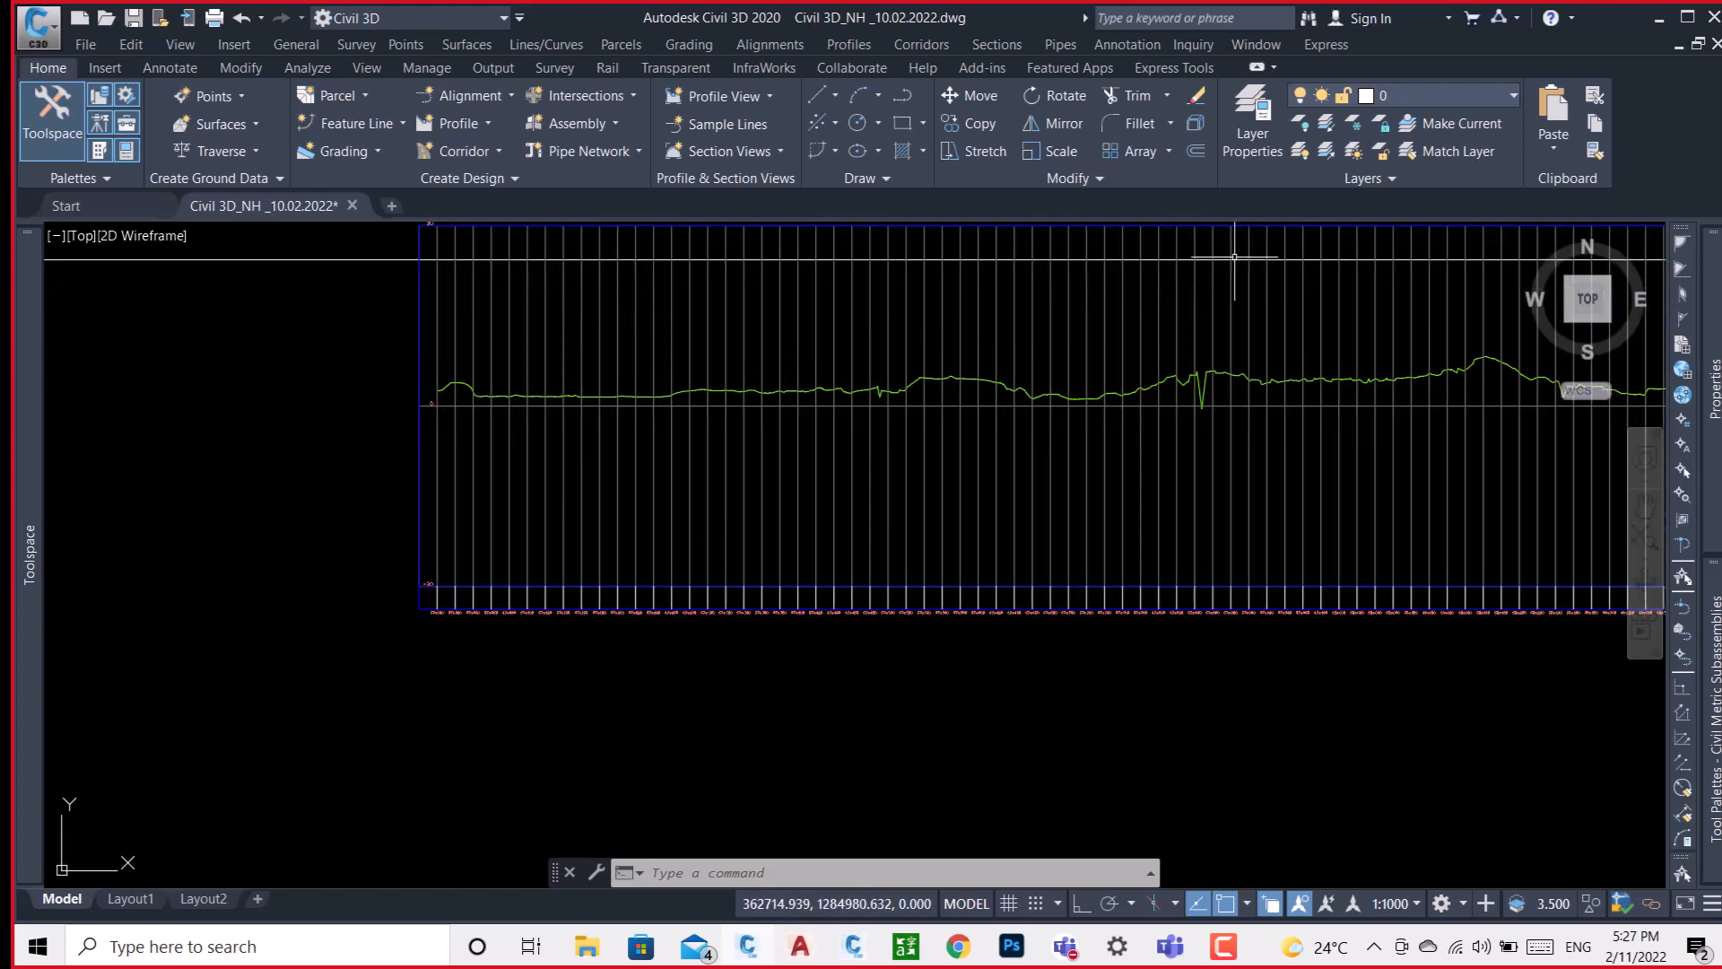
scroll(897, 385, "down", 2)
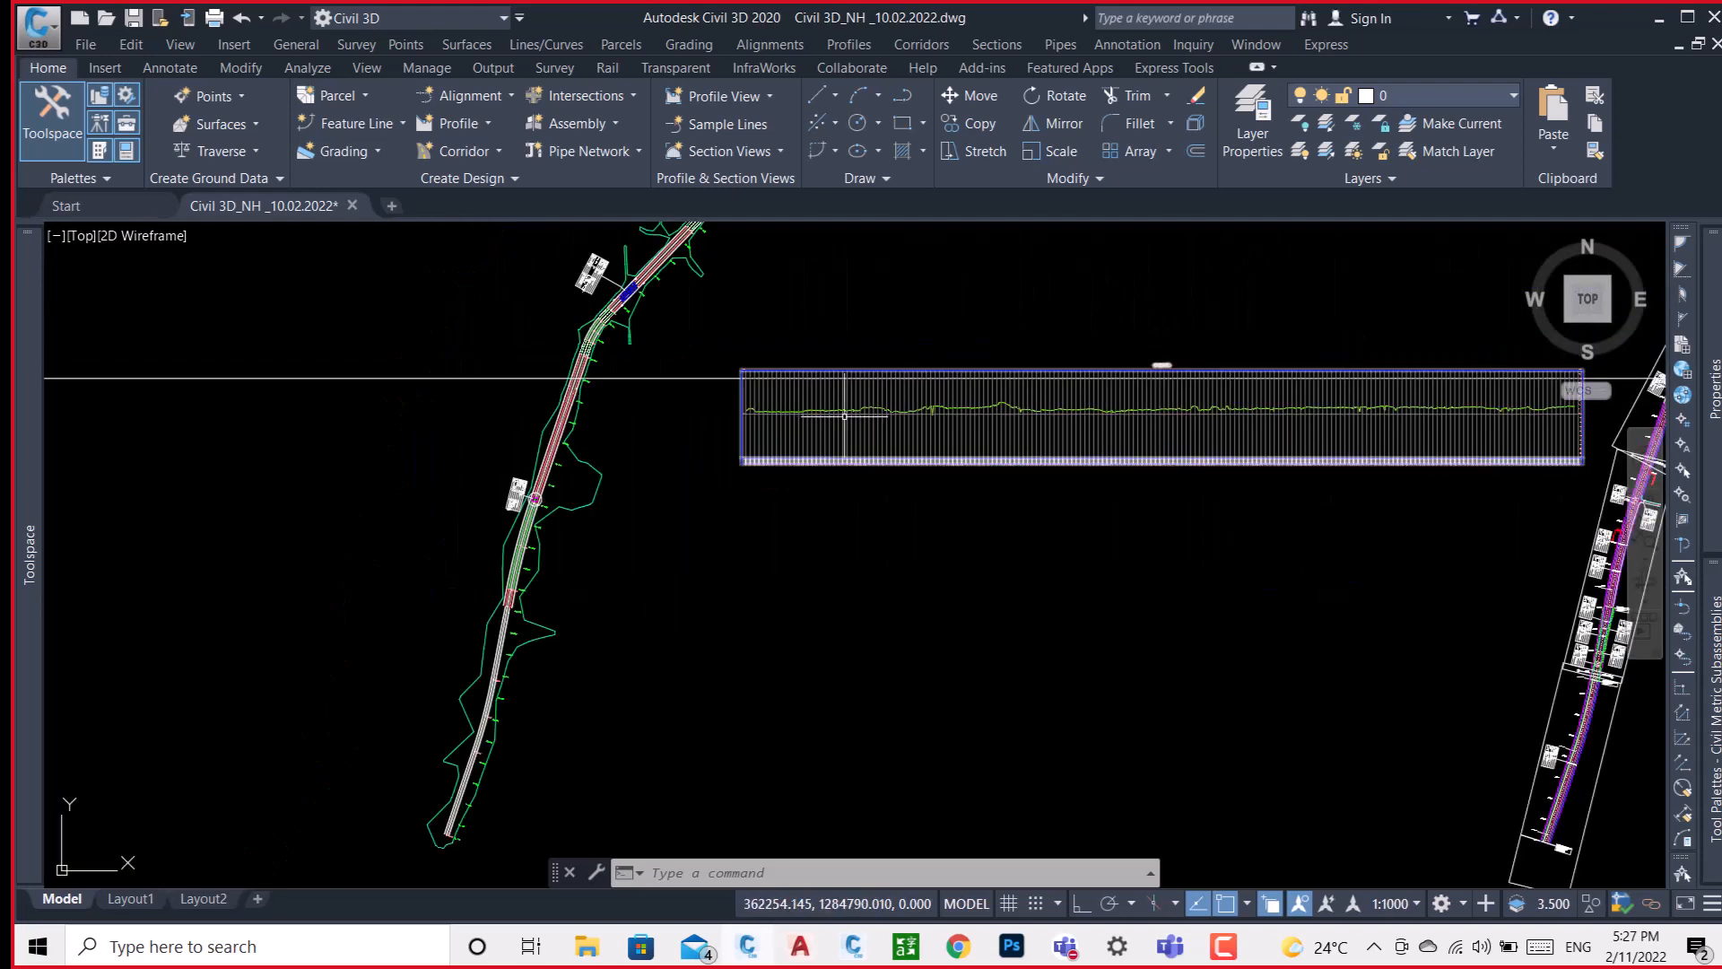
mouse_move(844, 416)
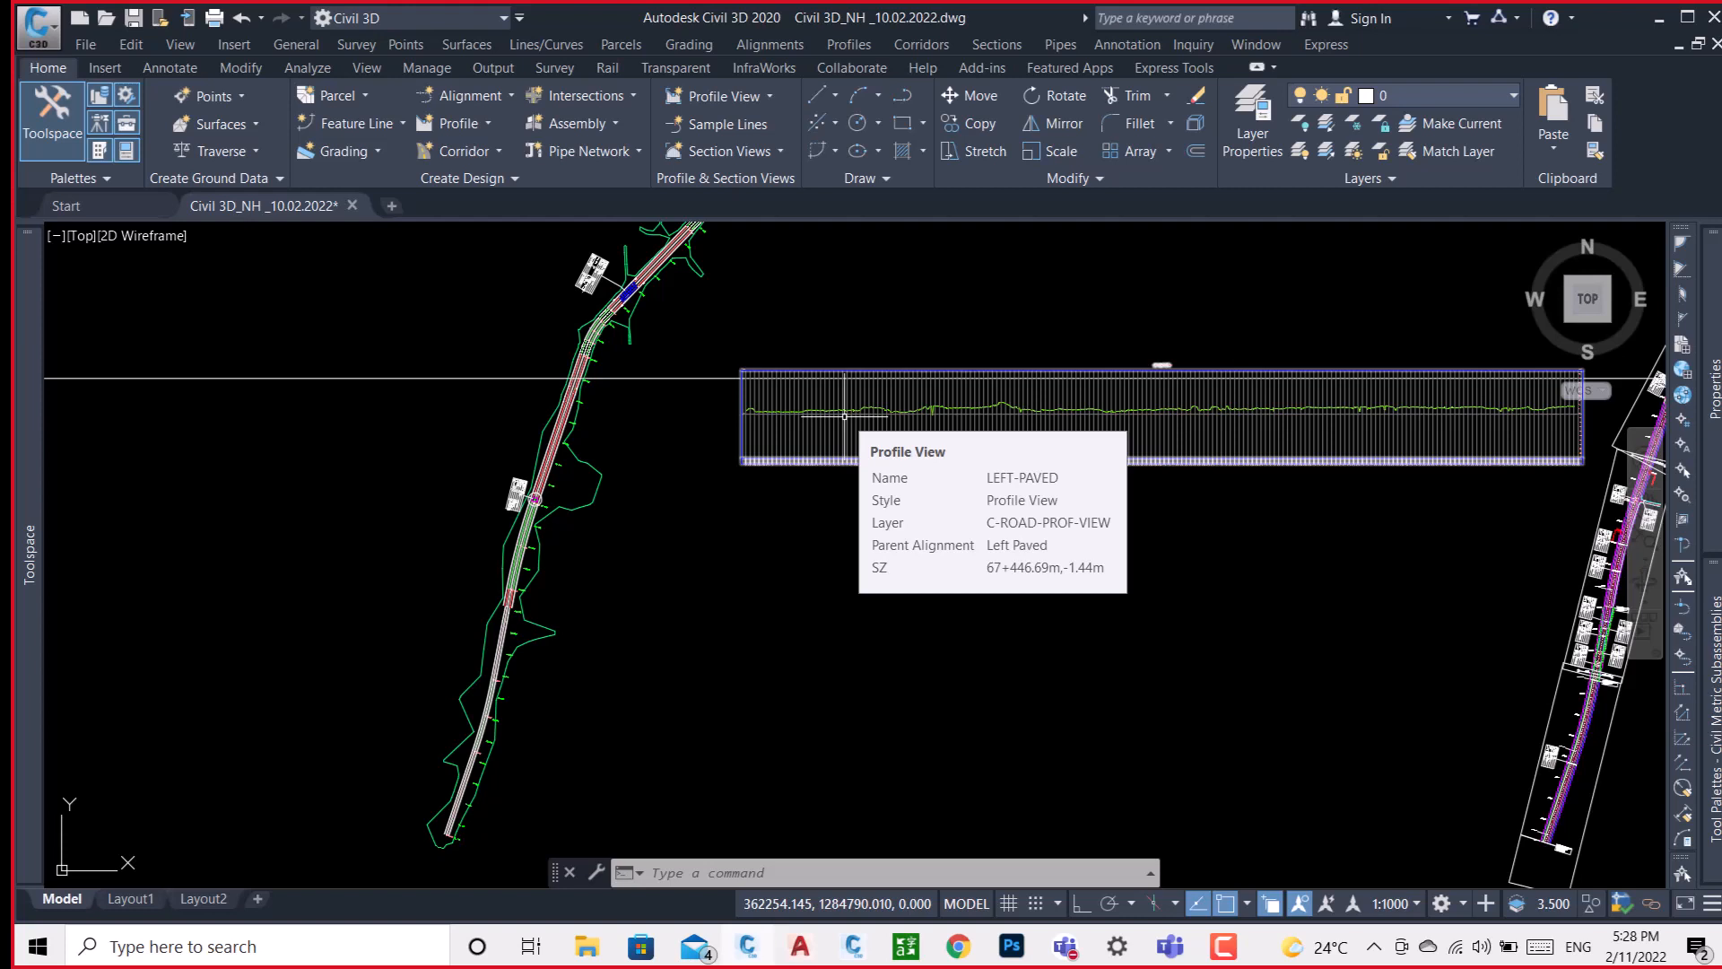
scroll(1076, 398, "up", 4)
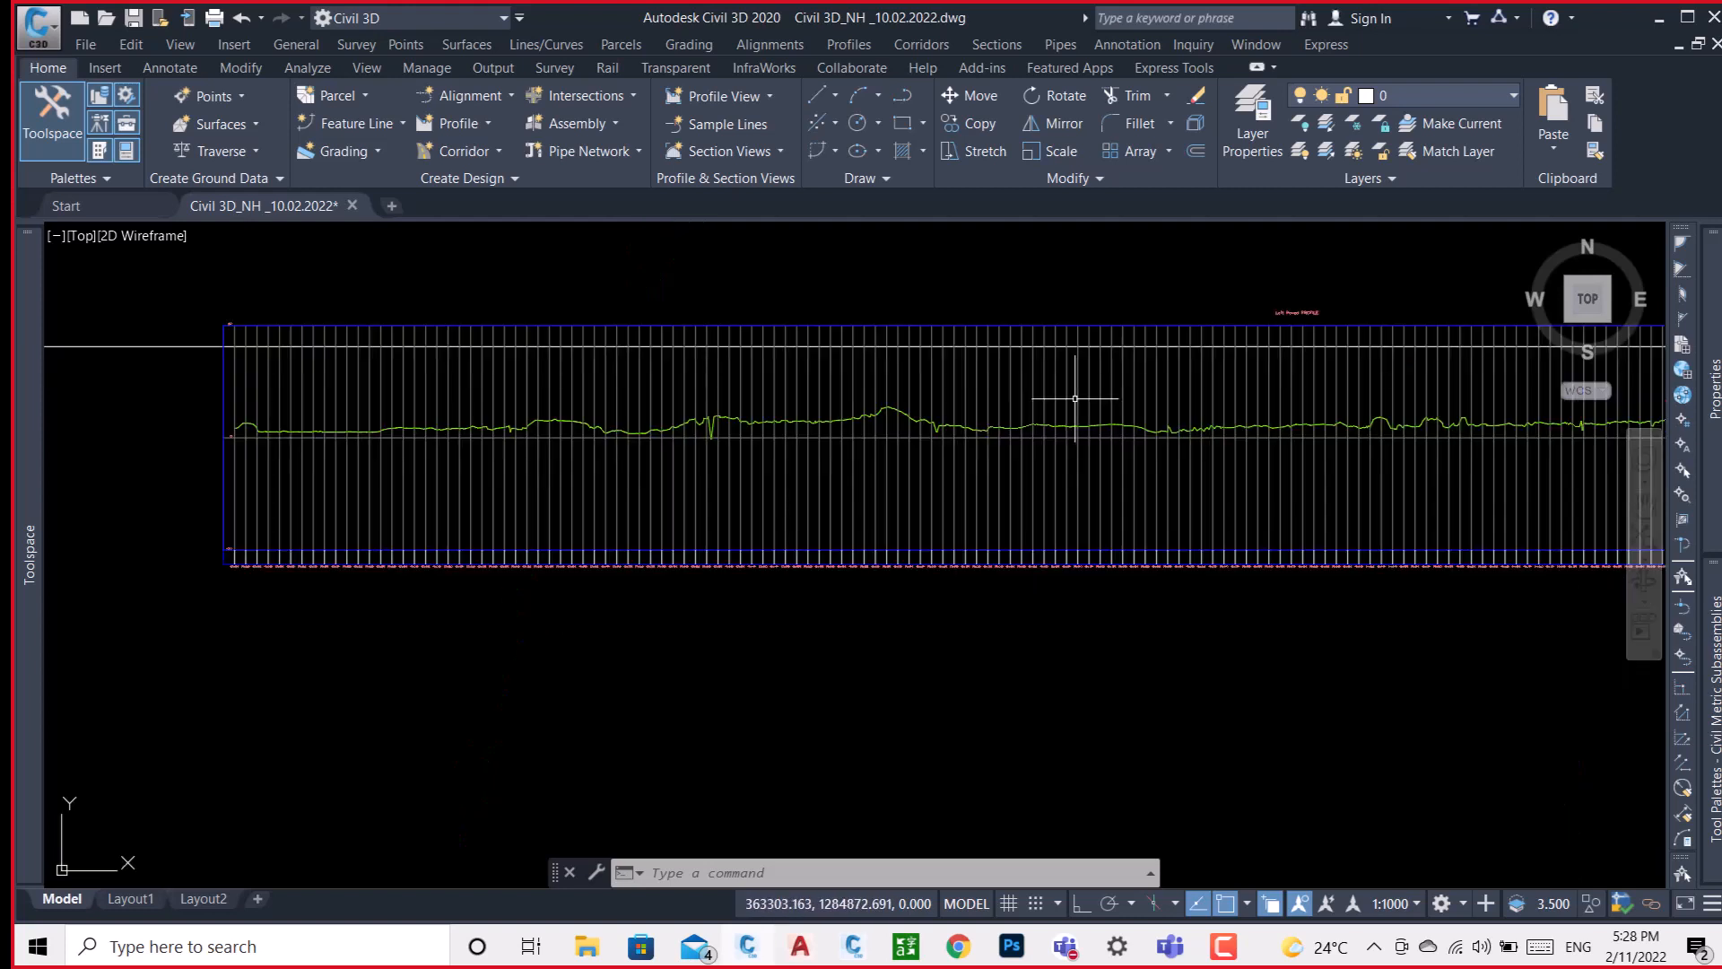
scroll(796, 396, "down", 5)
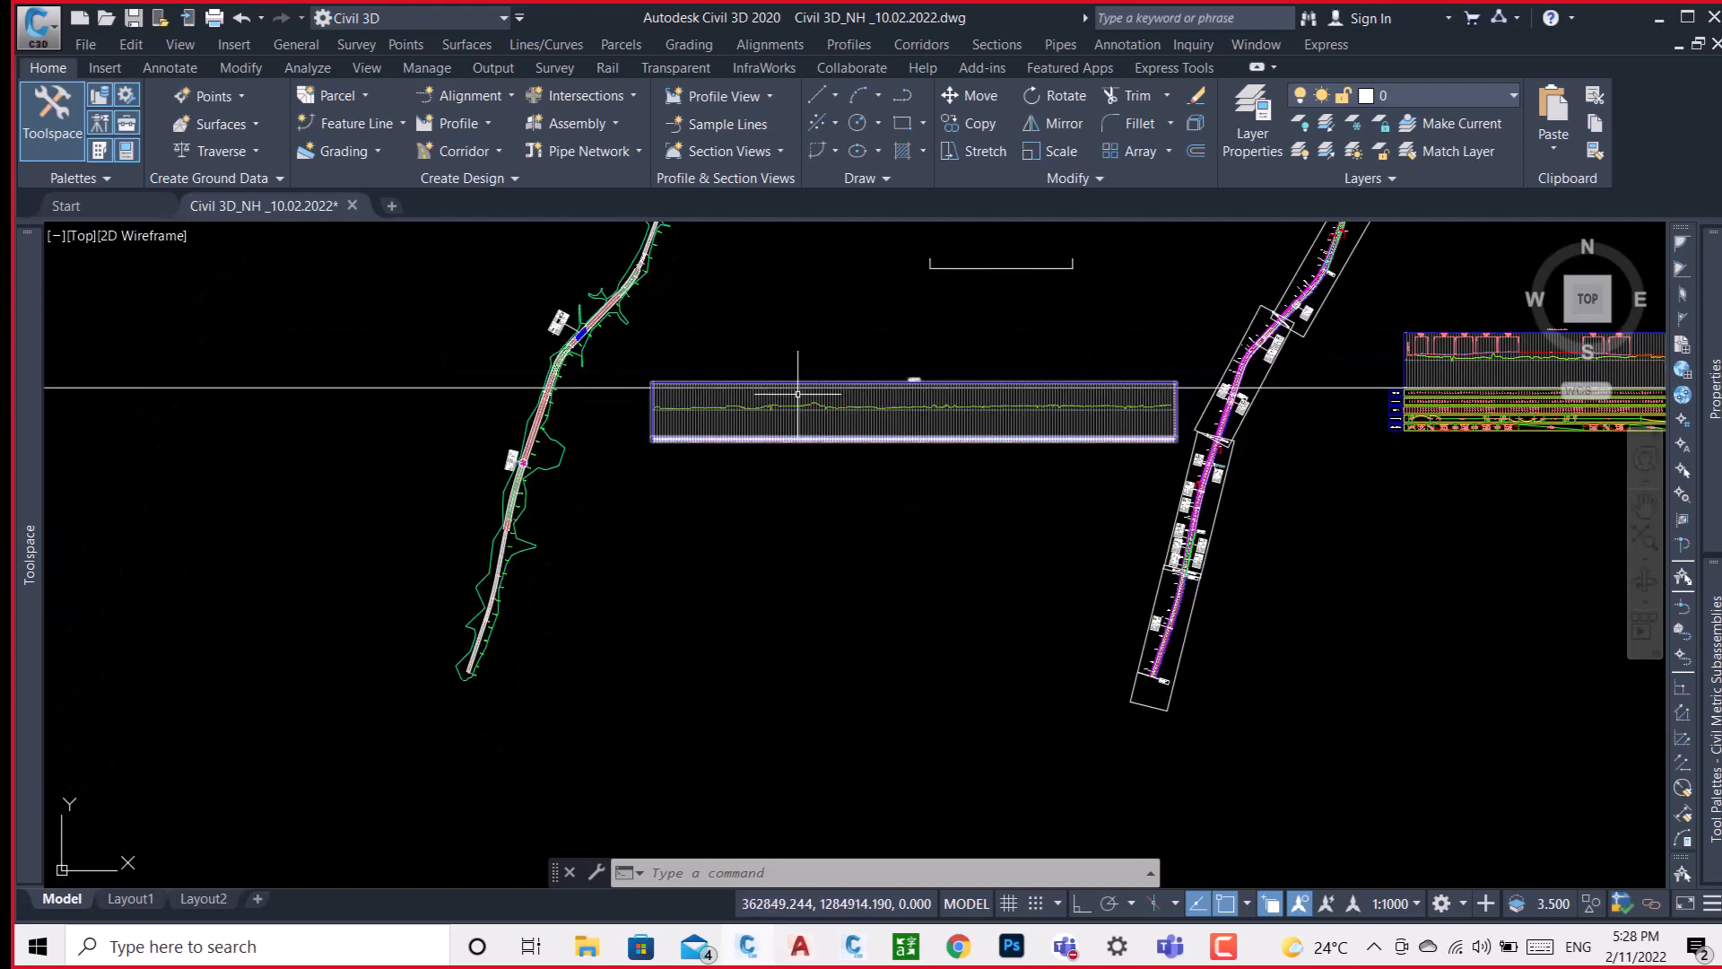
middle_click_drag(696, 300, 695, 330)
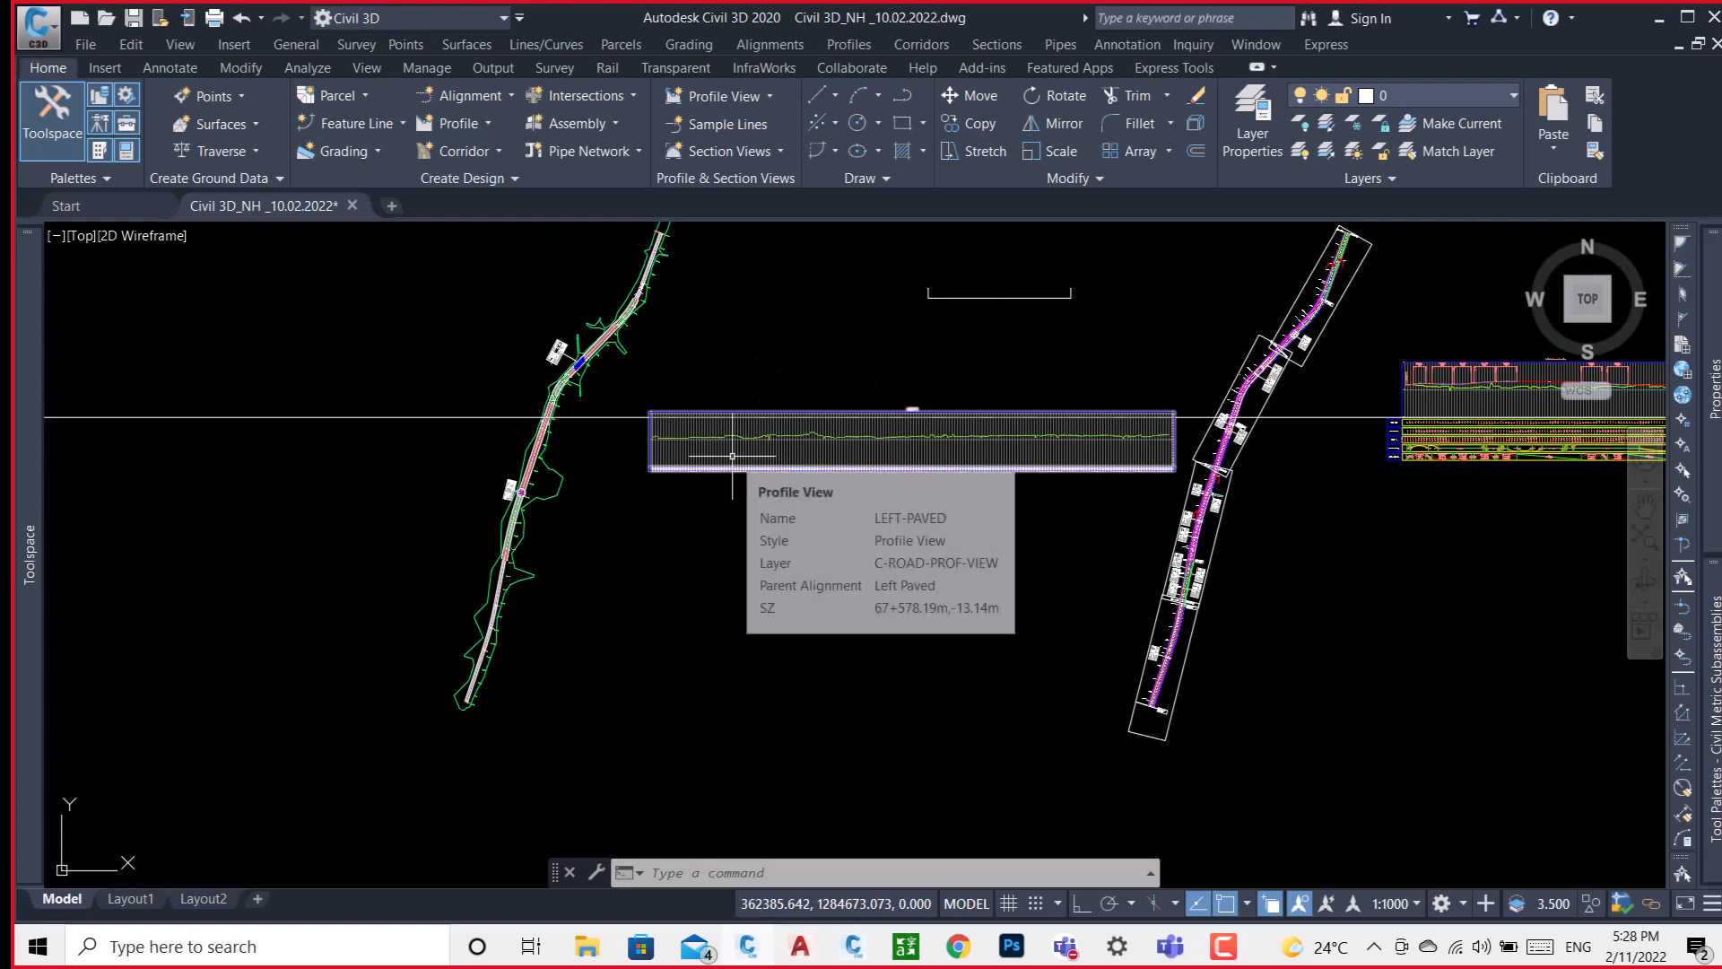
Create a layout profile named PGL-1 in the LEFT-PAVED profile view, with the Design Profile style and Complete Label Set.
left_click(480, 128)
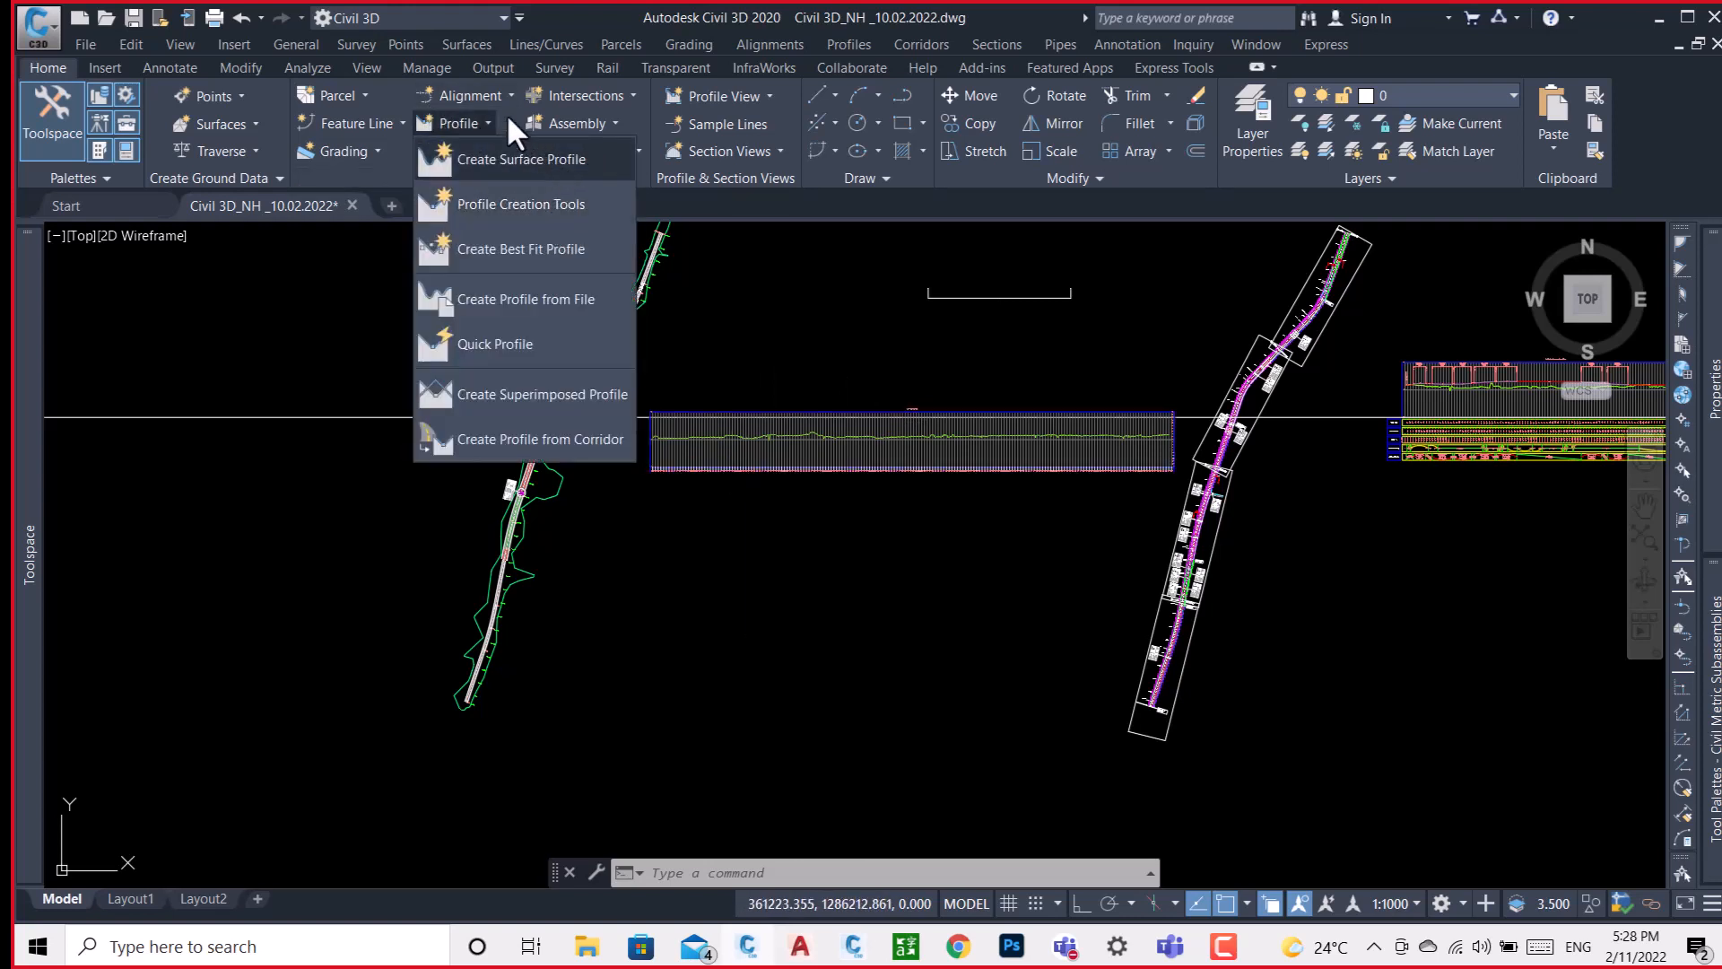
left_click(362, 266)
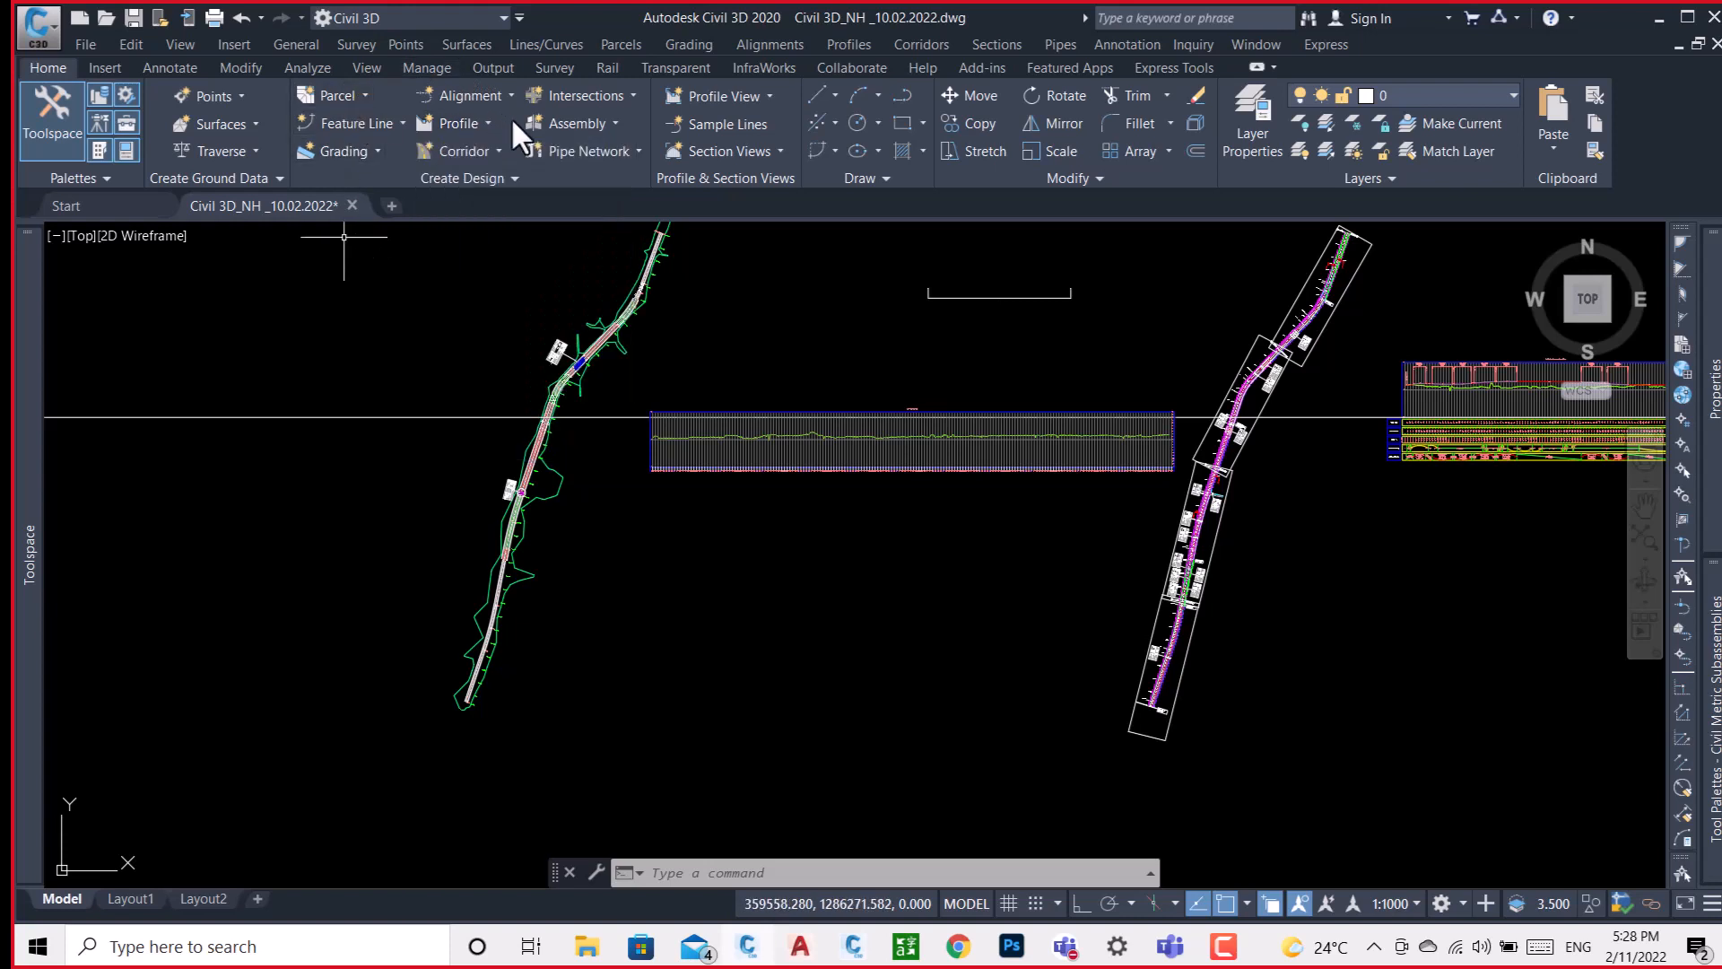
left_click(482, 126)
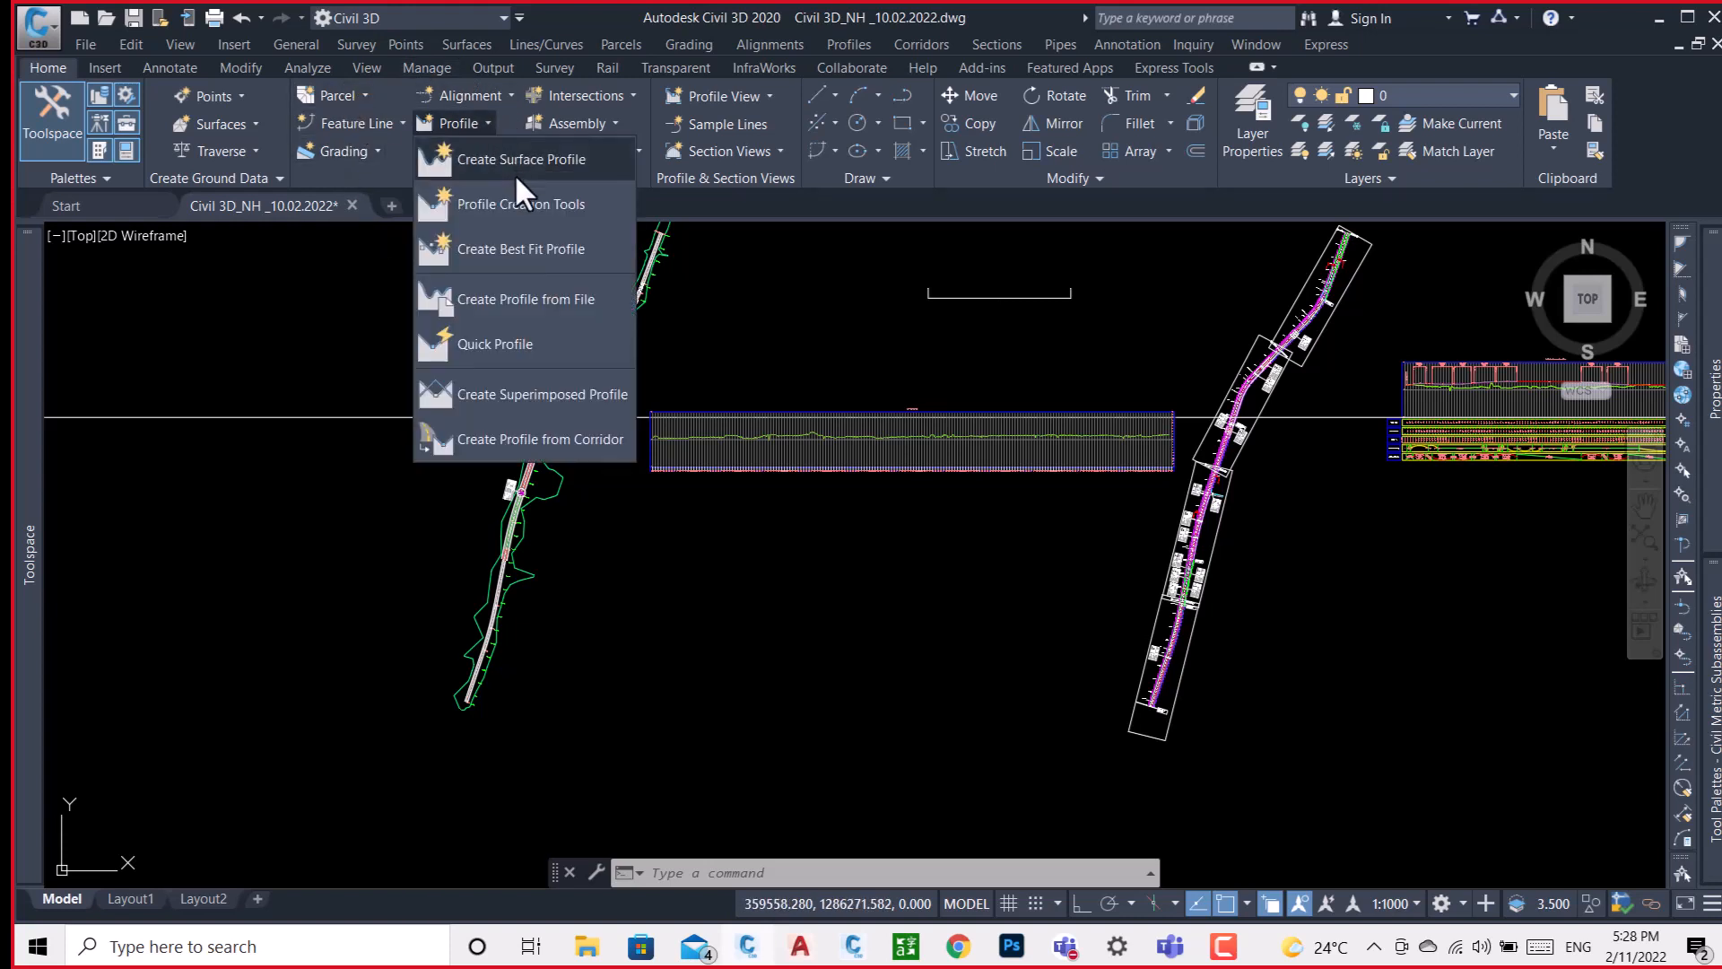
left_click(519, 204)
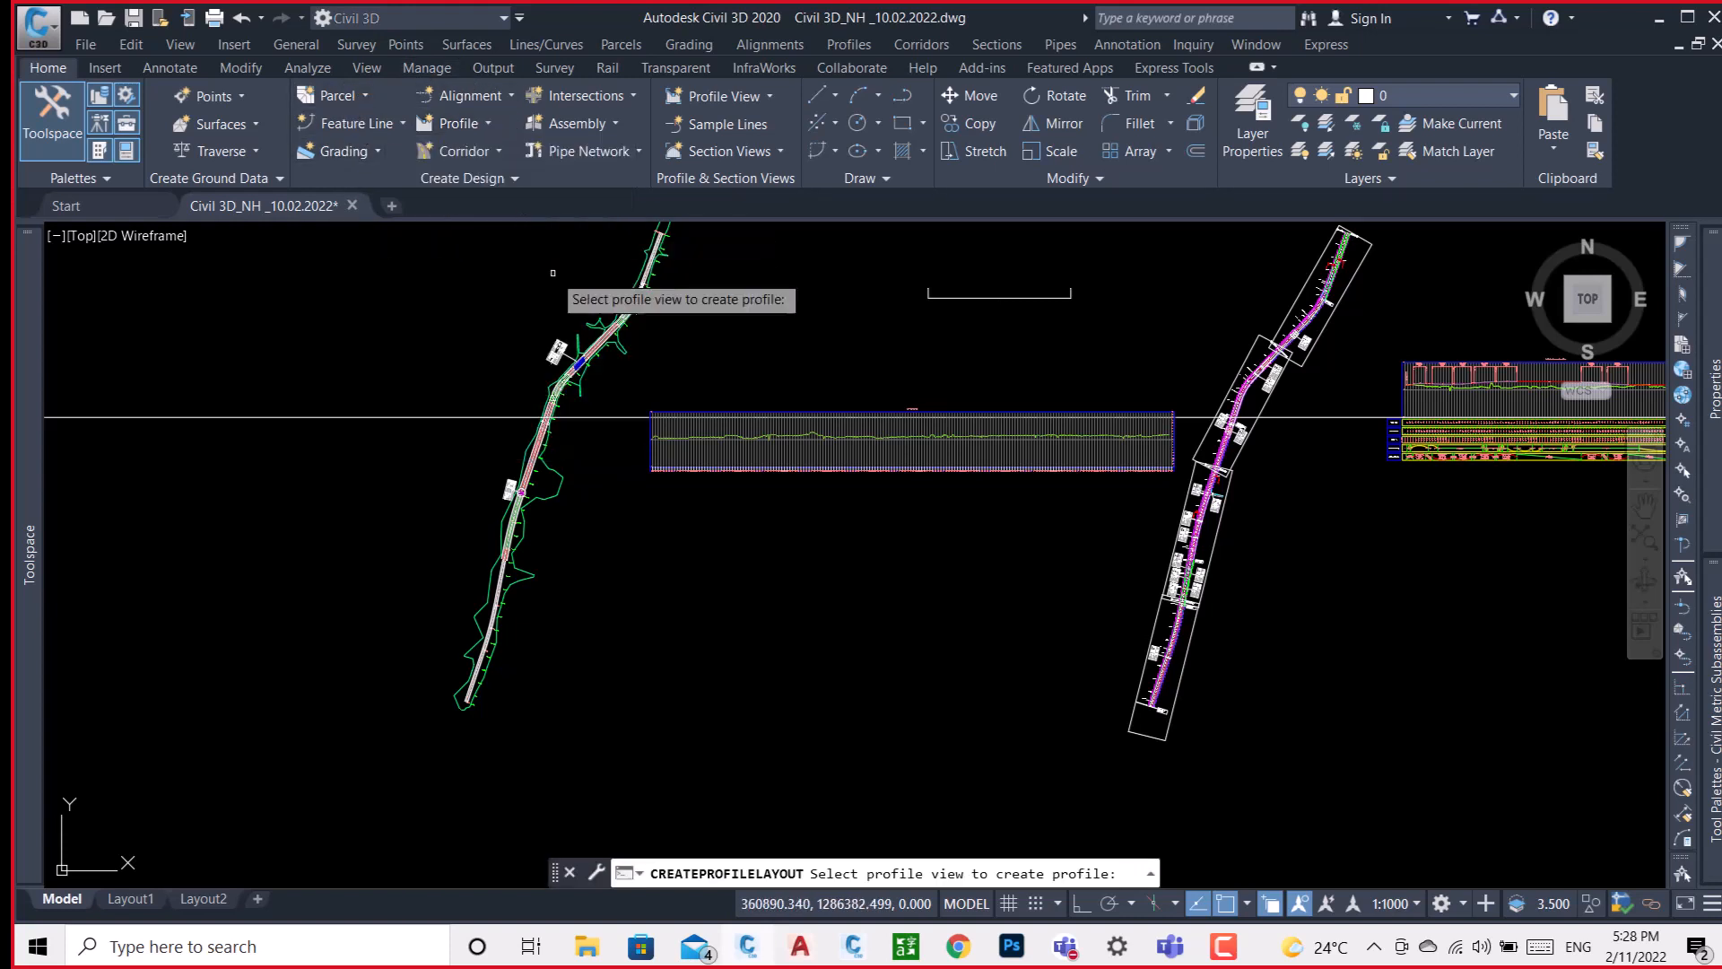
scroll(695, 417, "up", 4)
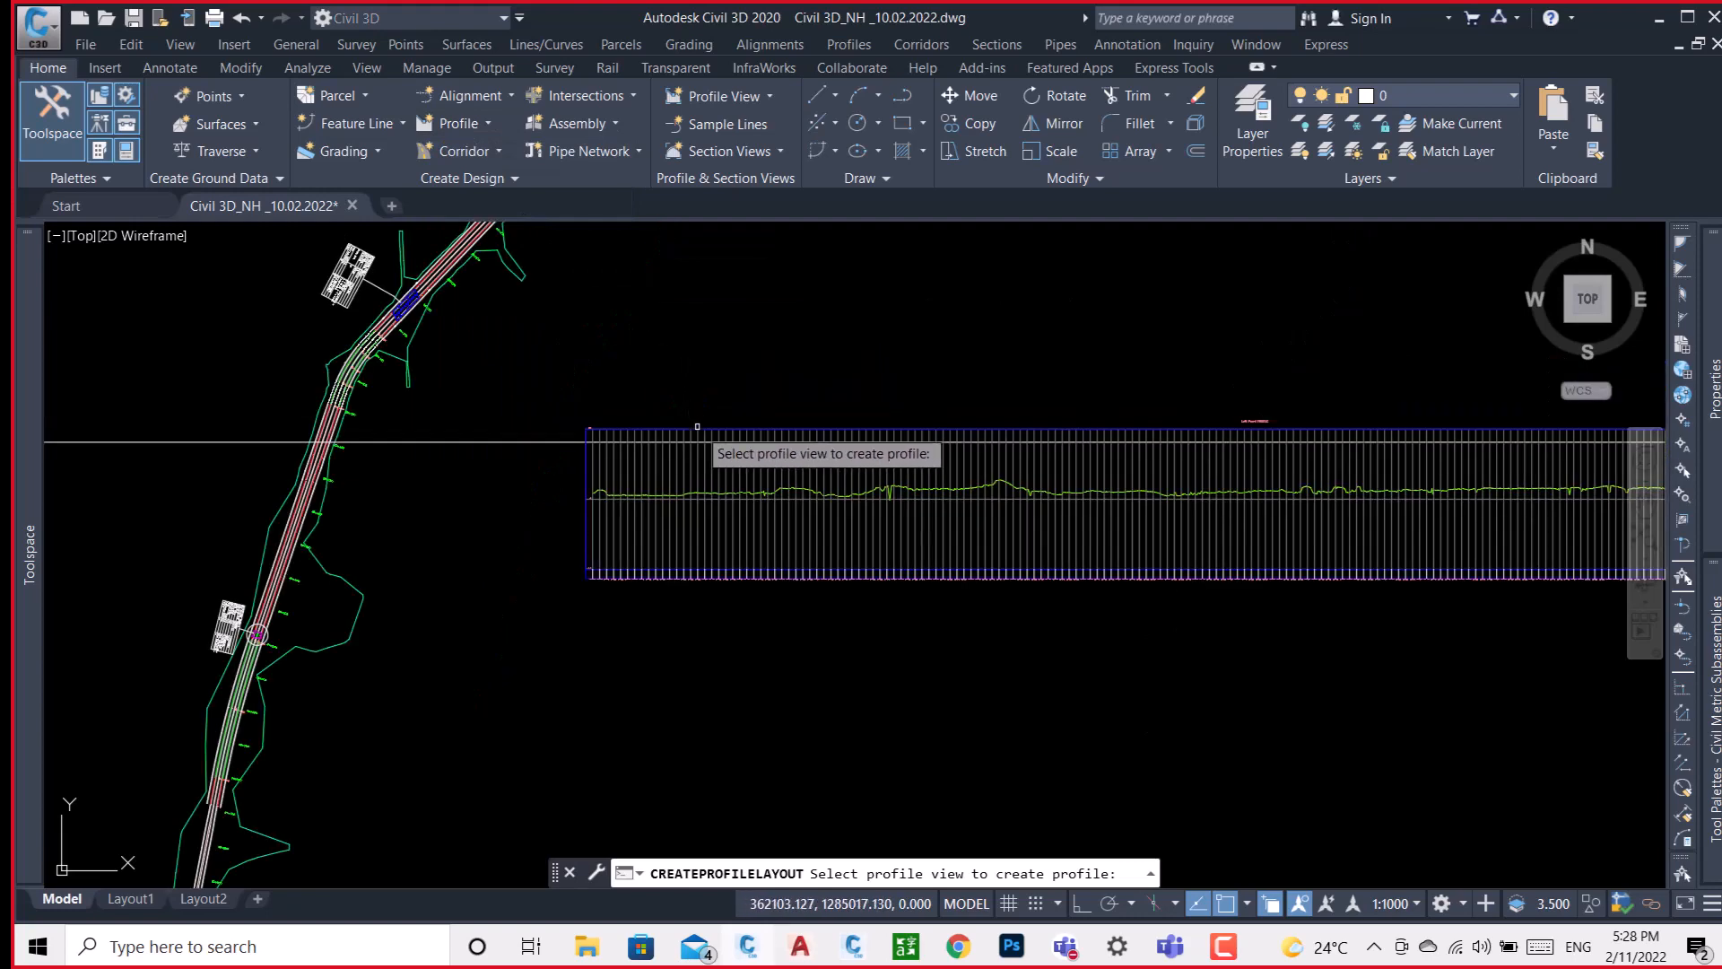
left_click(696, 440)
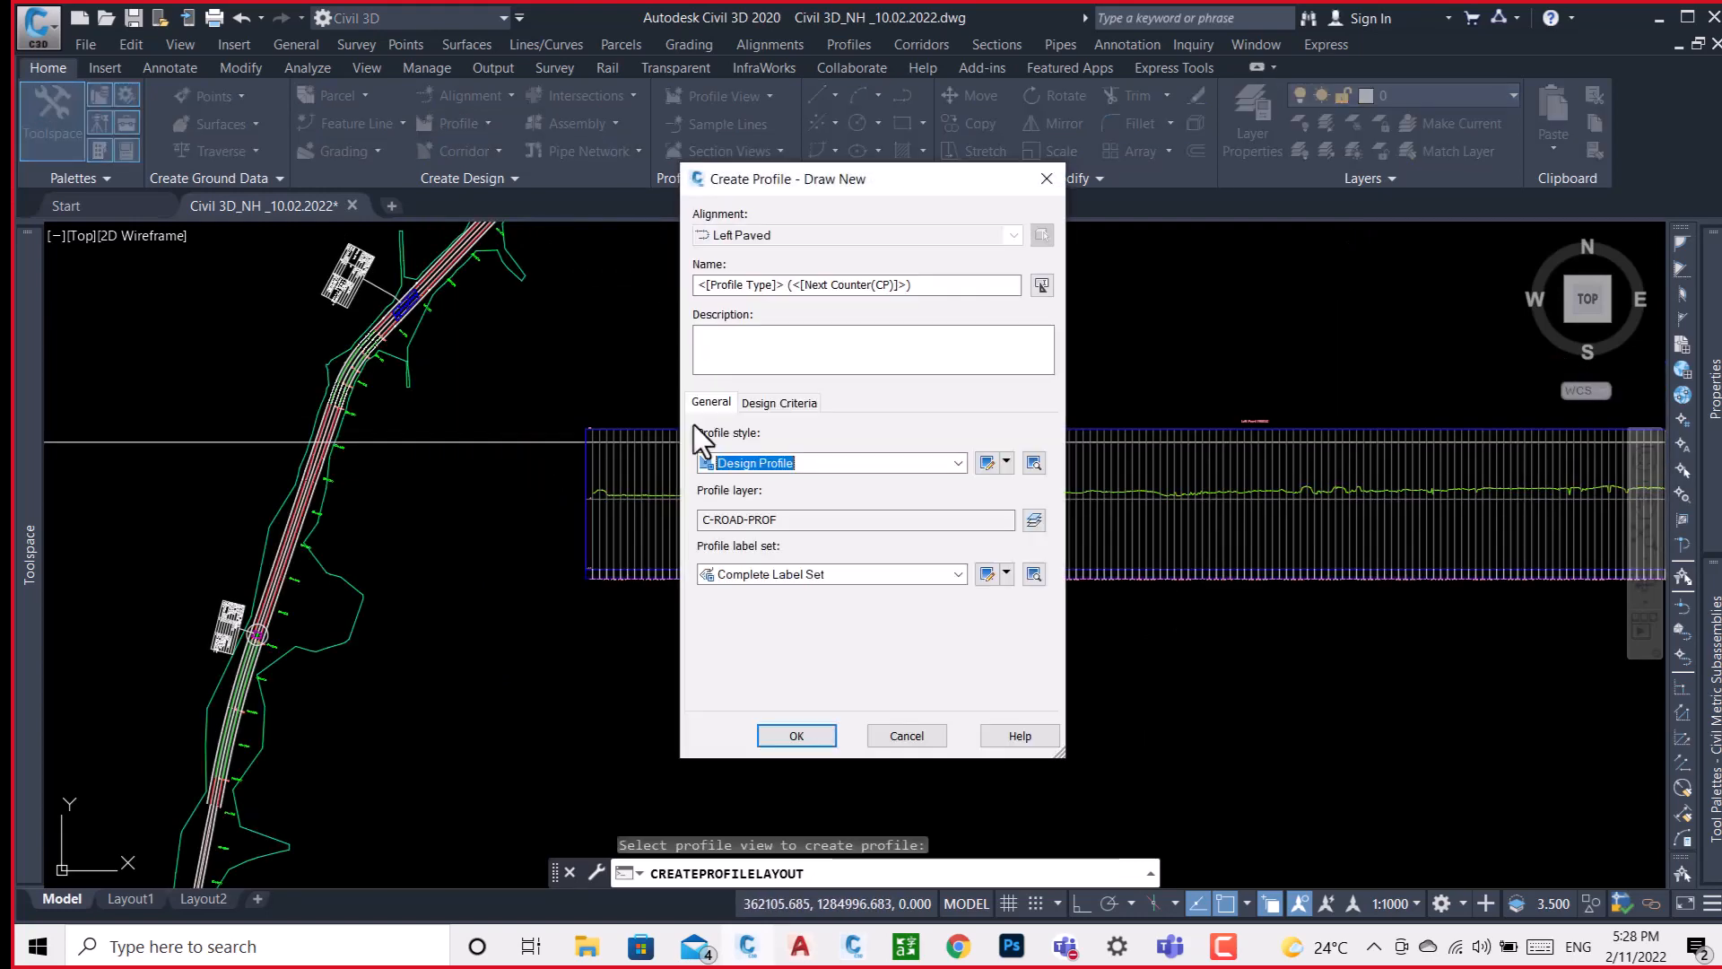
left_click_drag(953, 285, 698, 285)
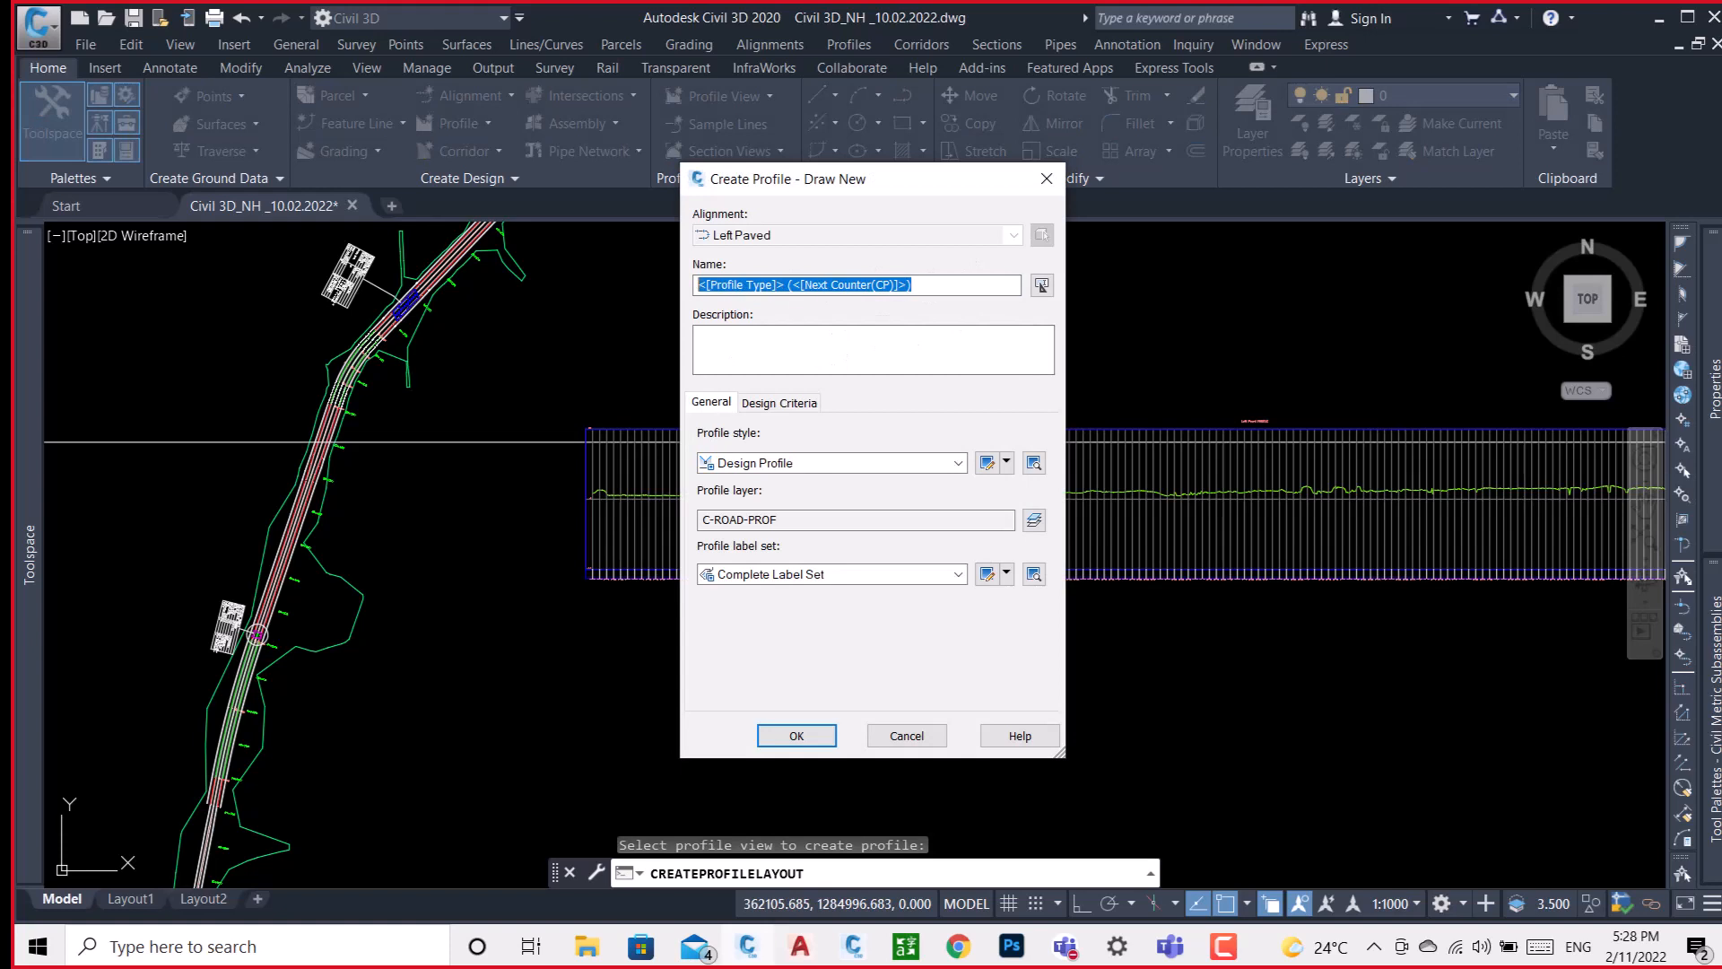
type("PGL")
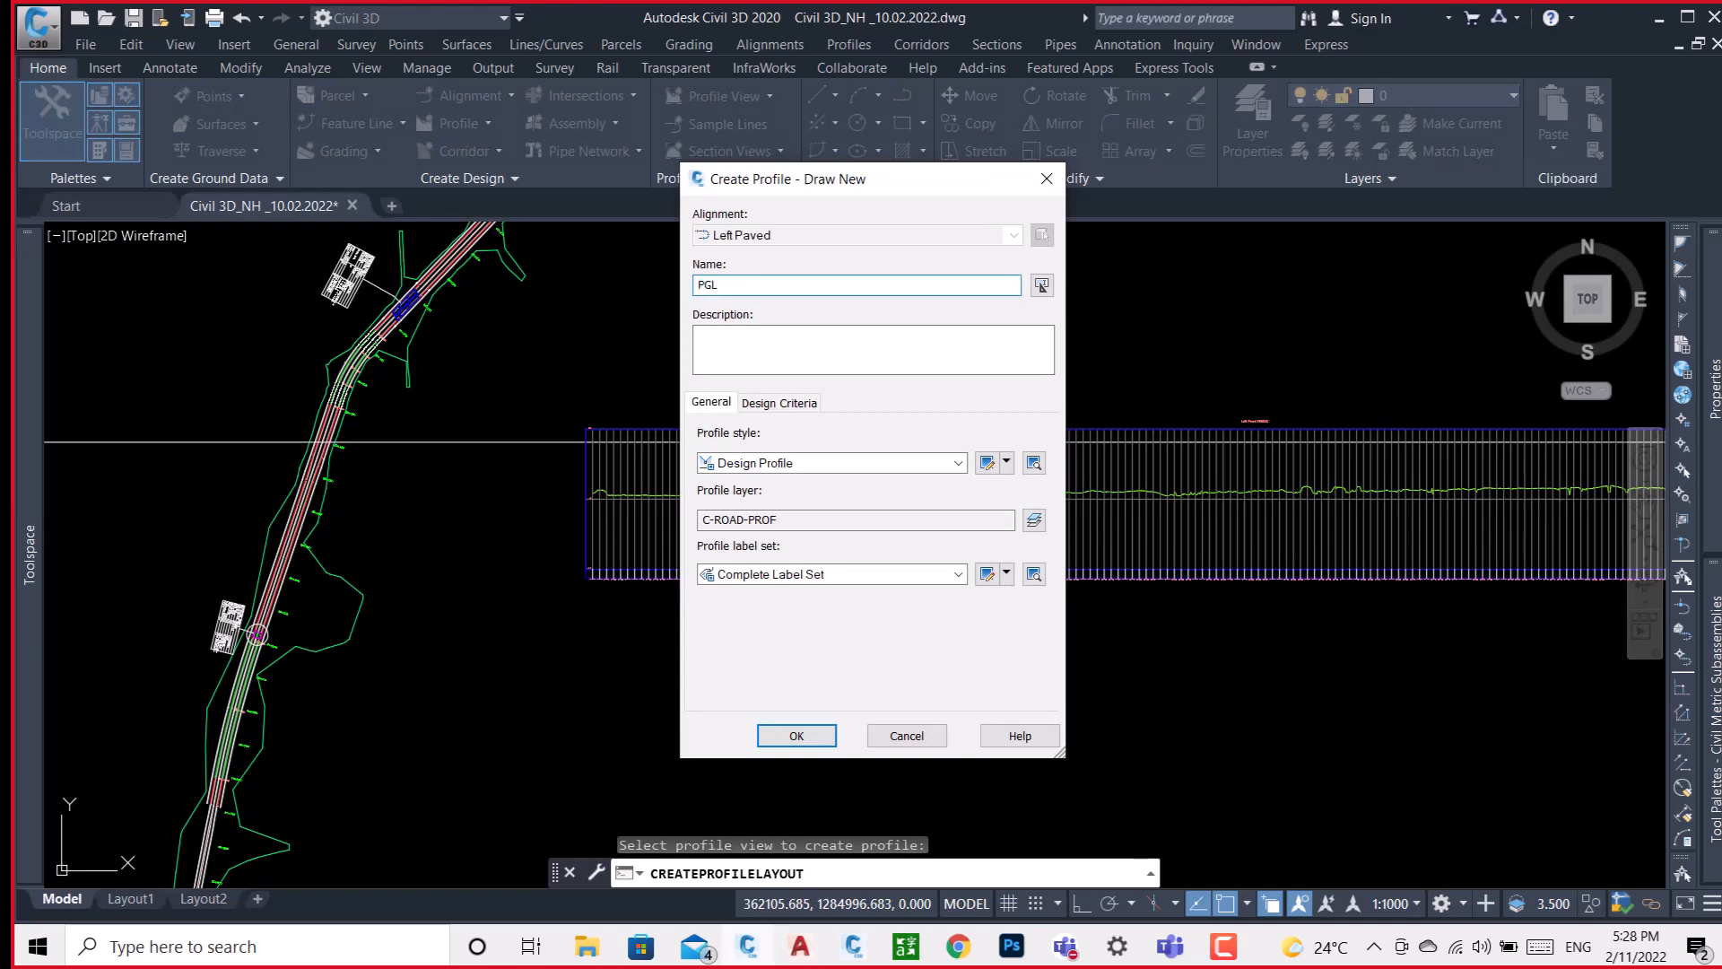
type("-1")
left_click(782, 734)
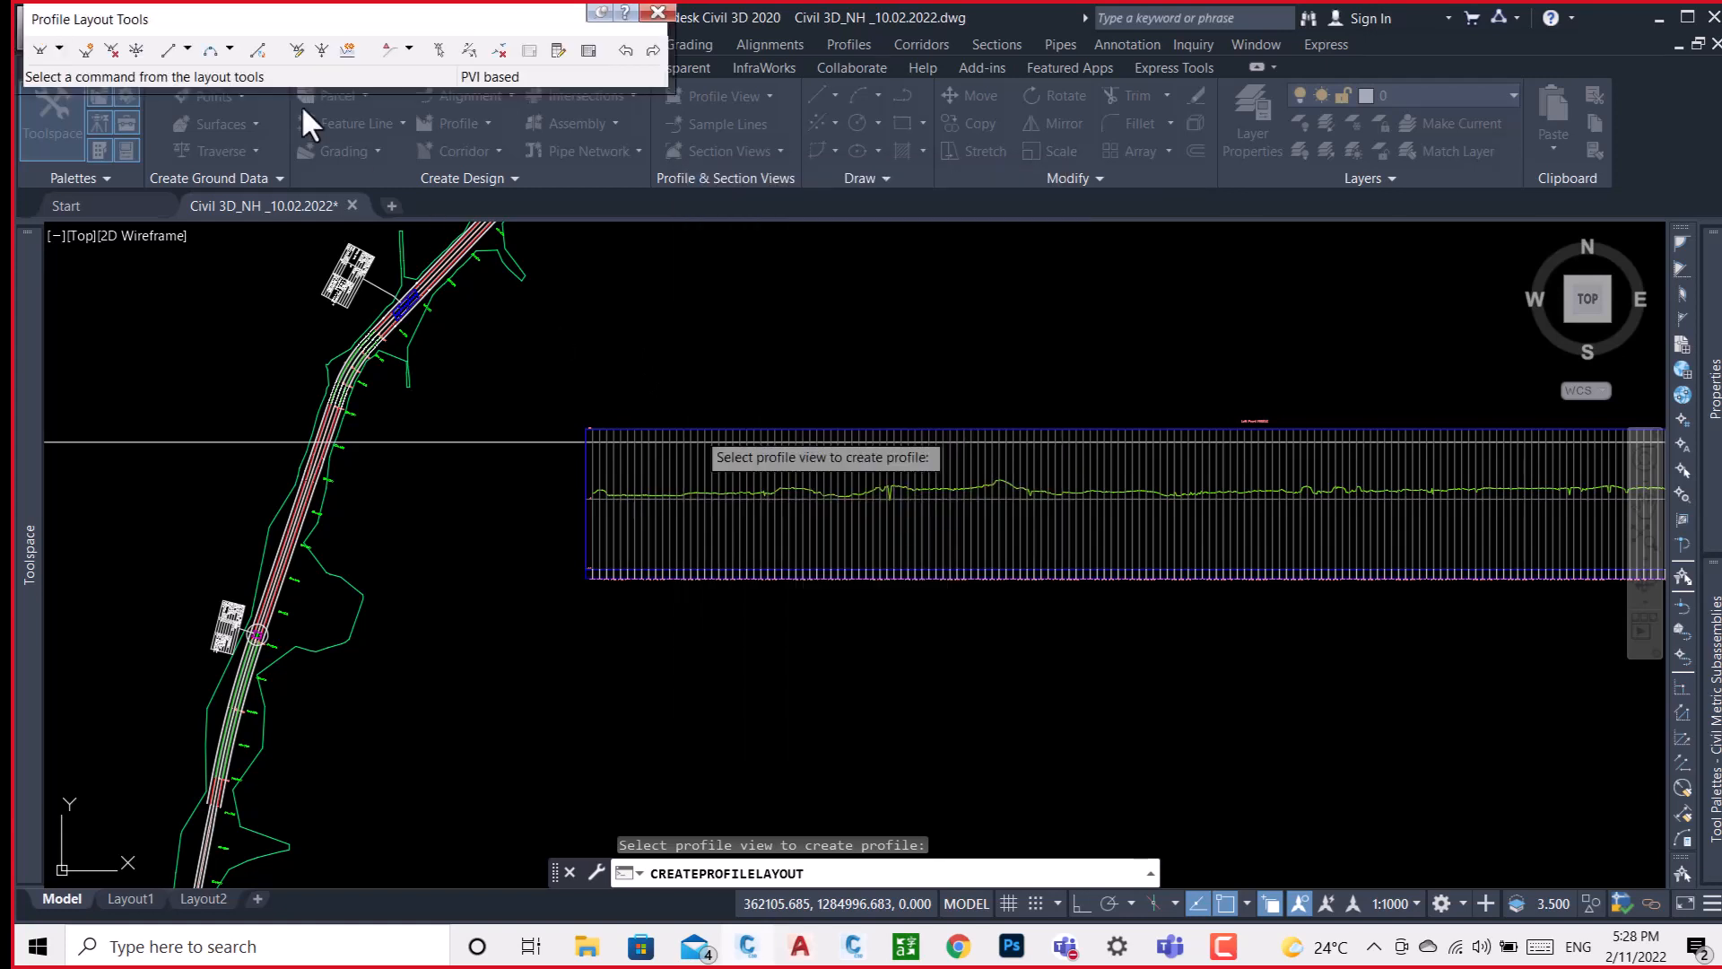
Start PGL-1 with Draw Tangents With Curves at the existing ground's start and place a raised PVI about 970 m along.
left_click(57, 49)
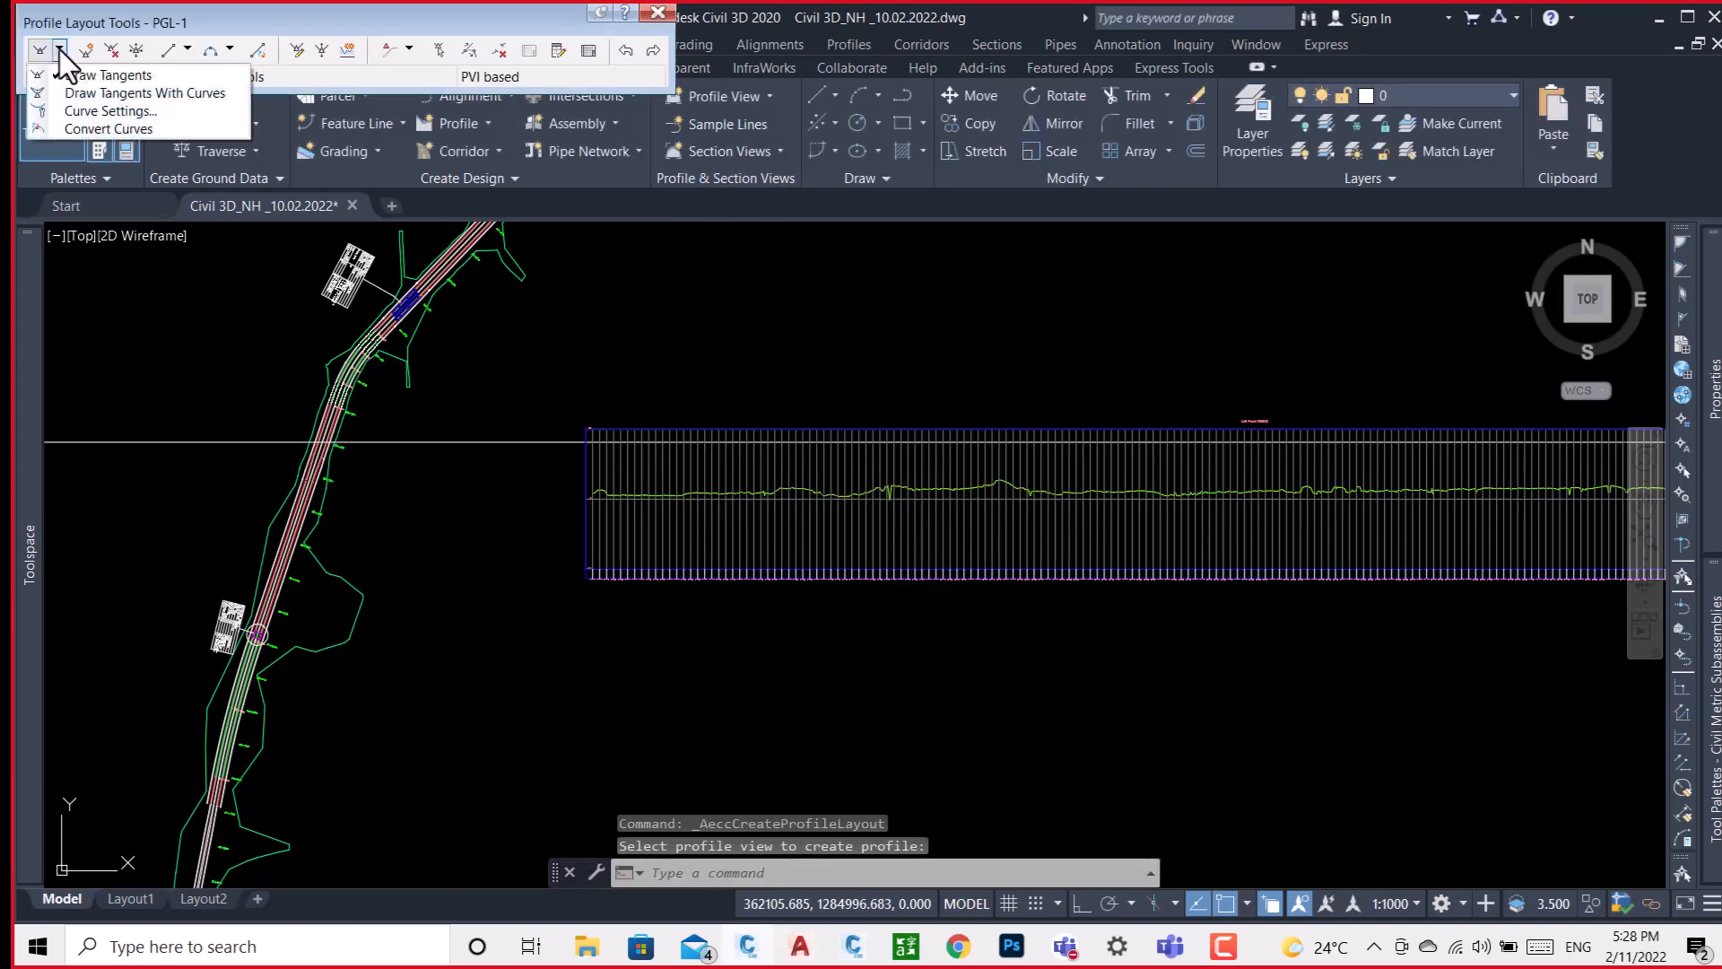
left_click(136, 94)
scroll(664, 453, "up", 5)
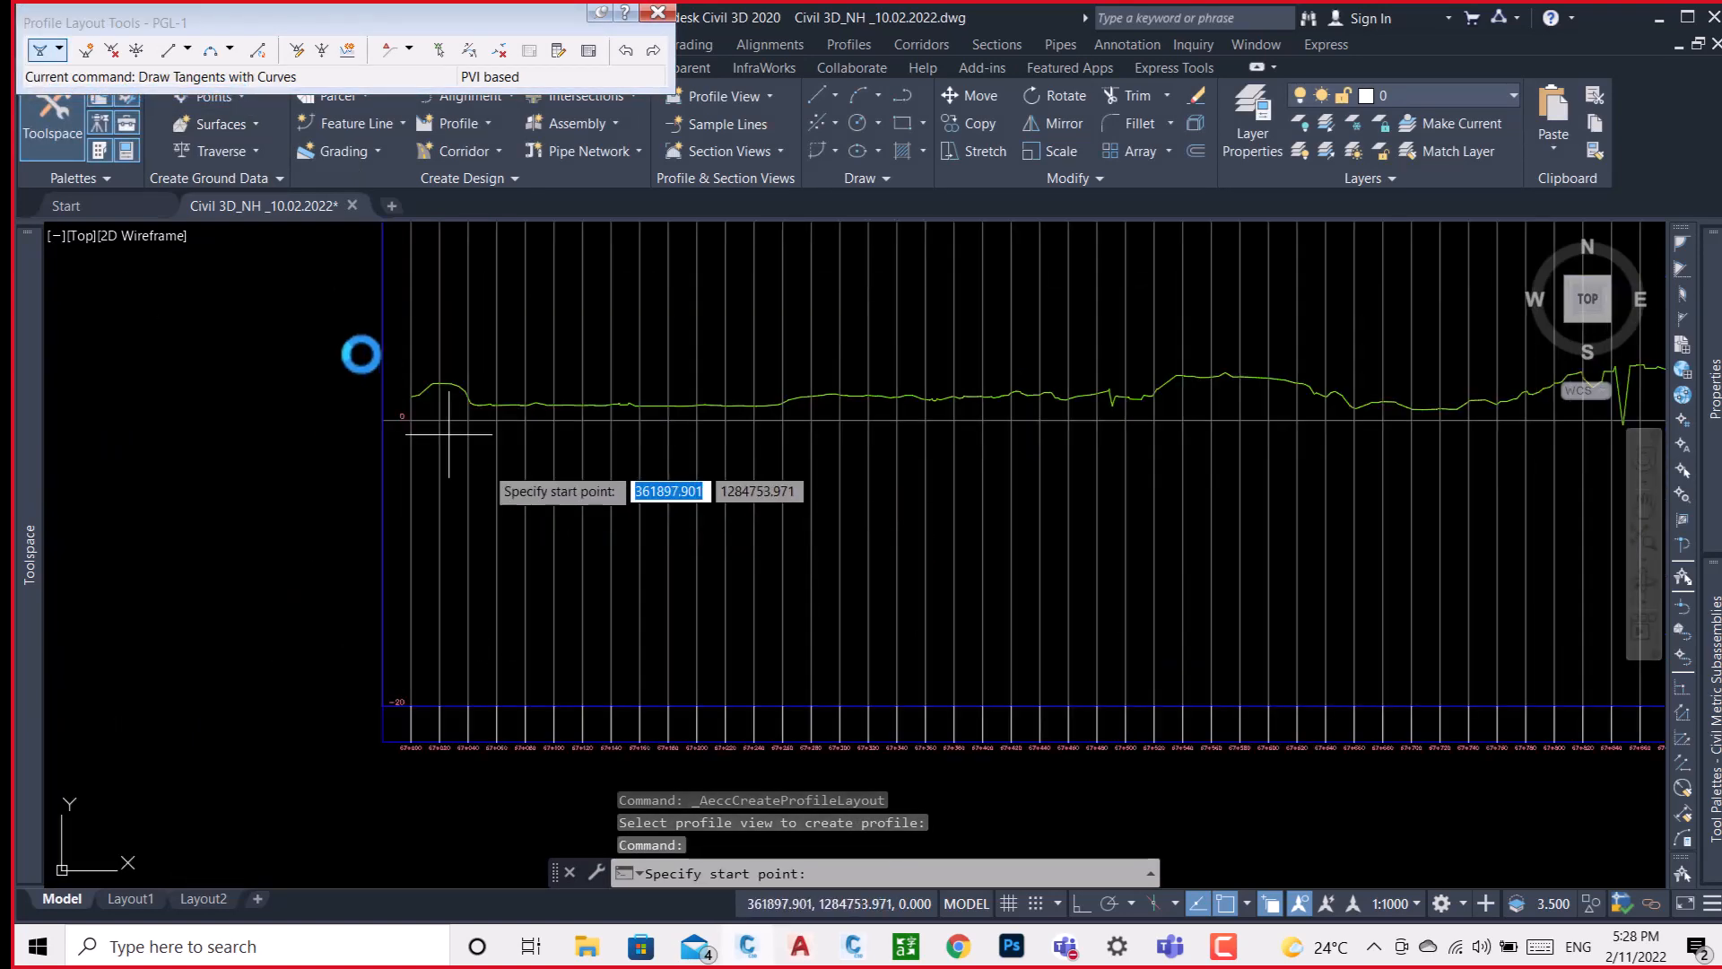
scroll(413, 385, "up", 2)
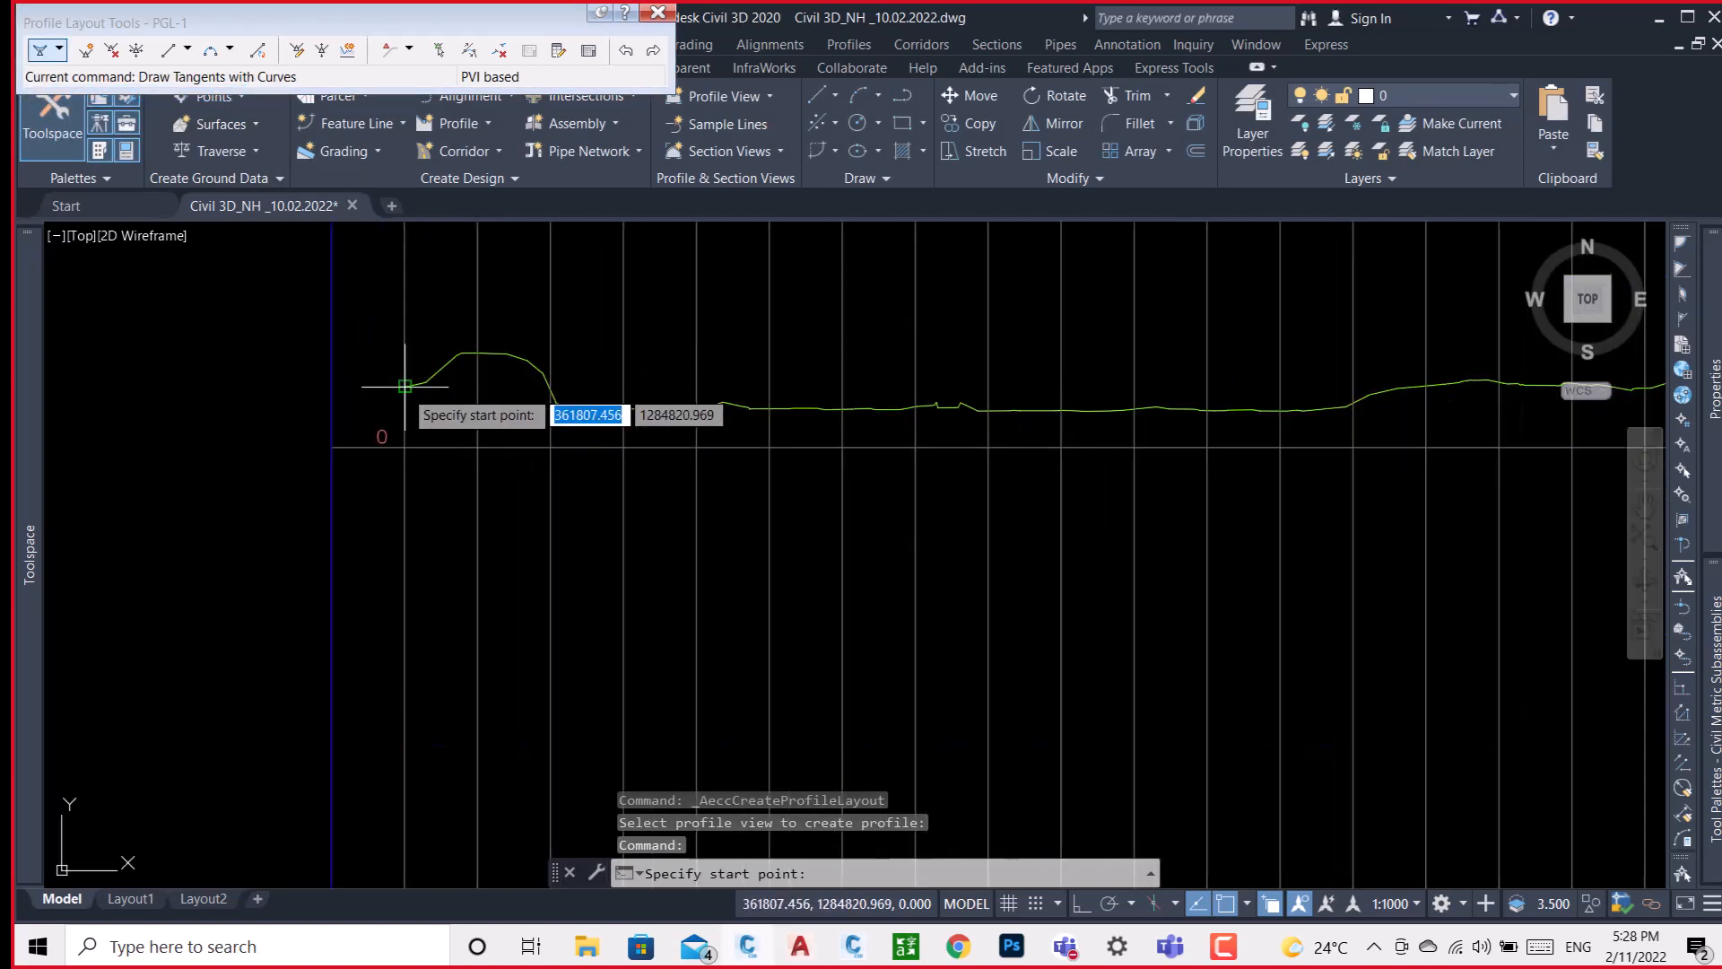
left_click(374, 419)
scroll(374, 419, "down", 3)
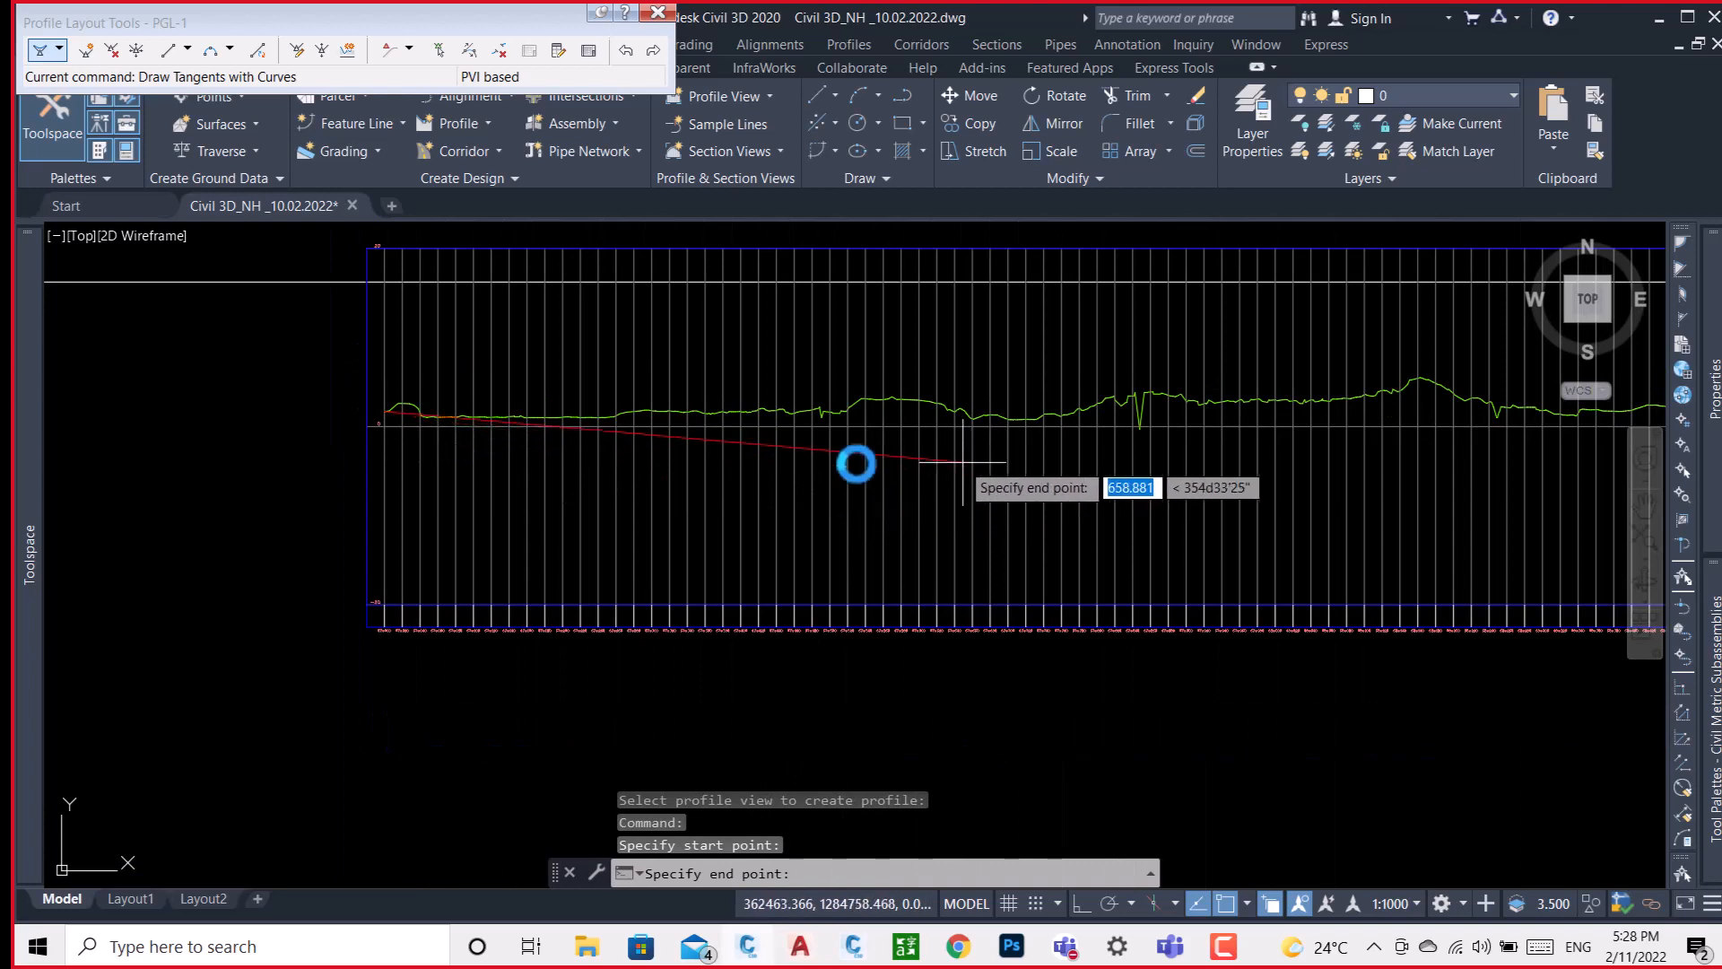
middle_click_drag(853, 461, 551, 494)
scroll(551, 494, "down", 3)
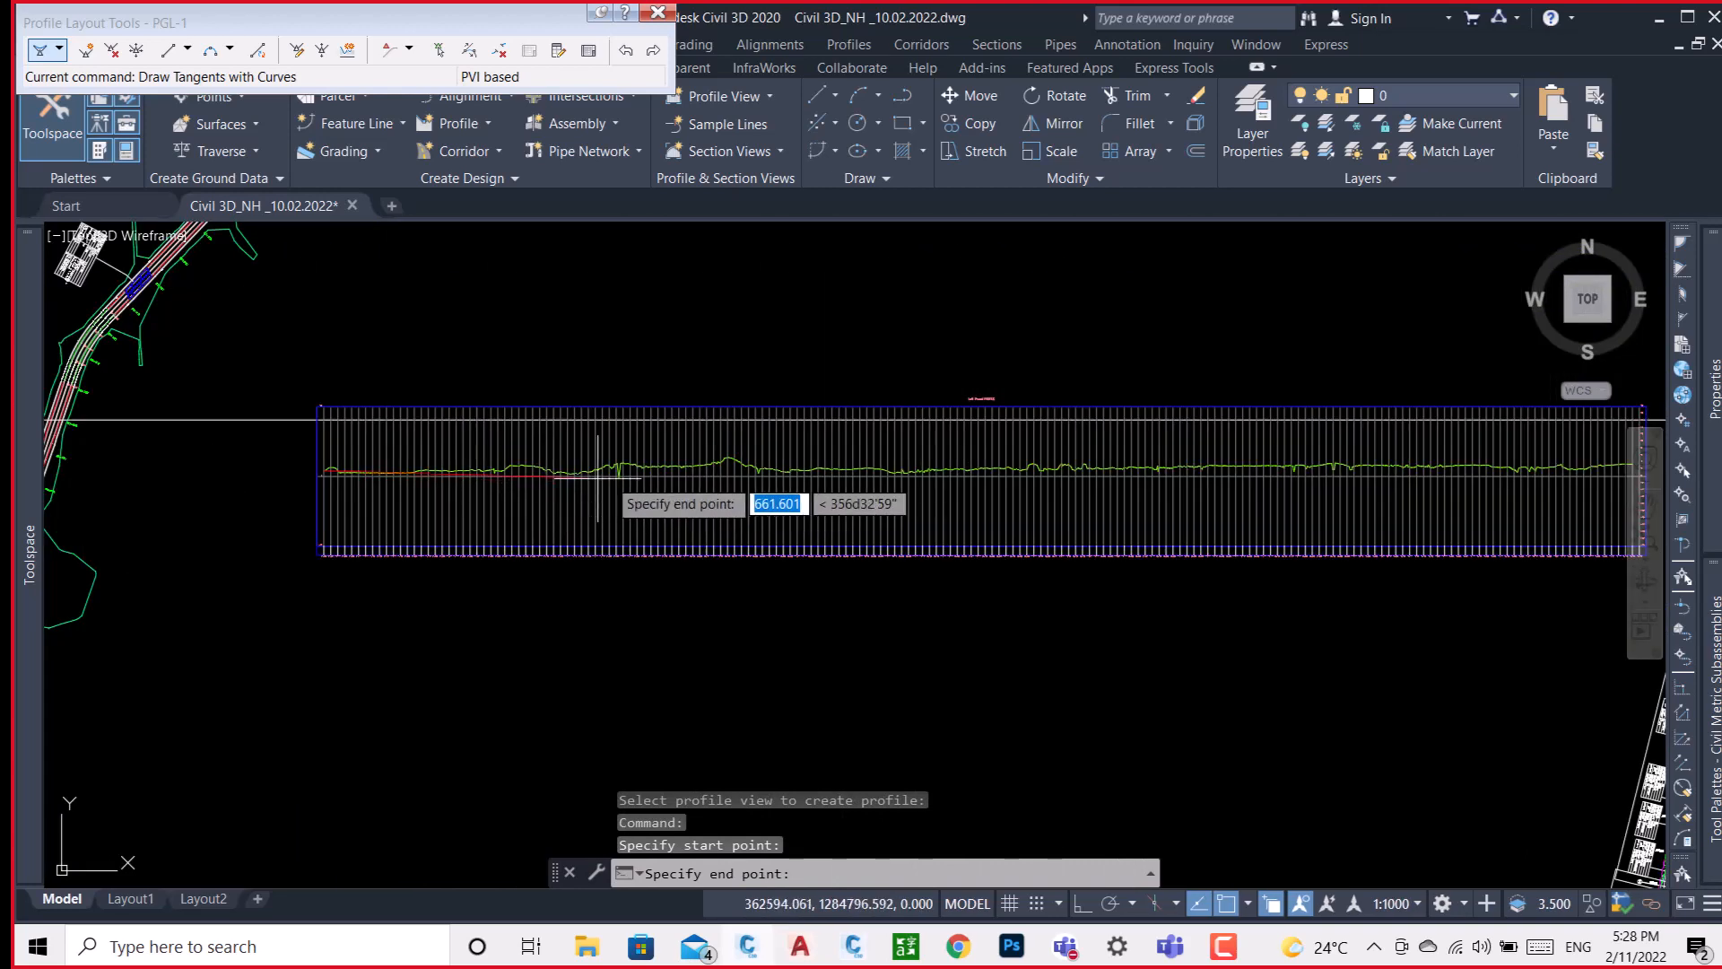
left_click(664, 451)
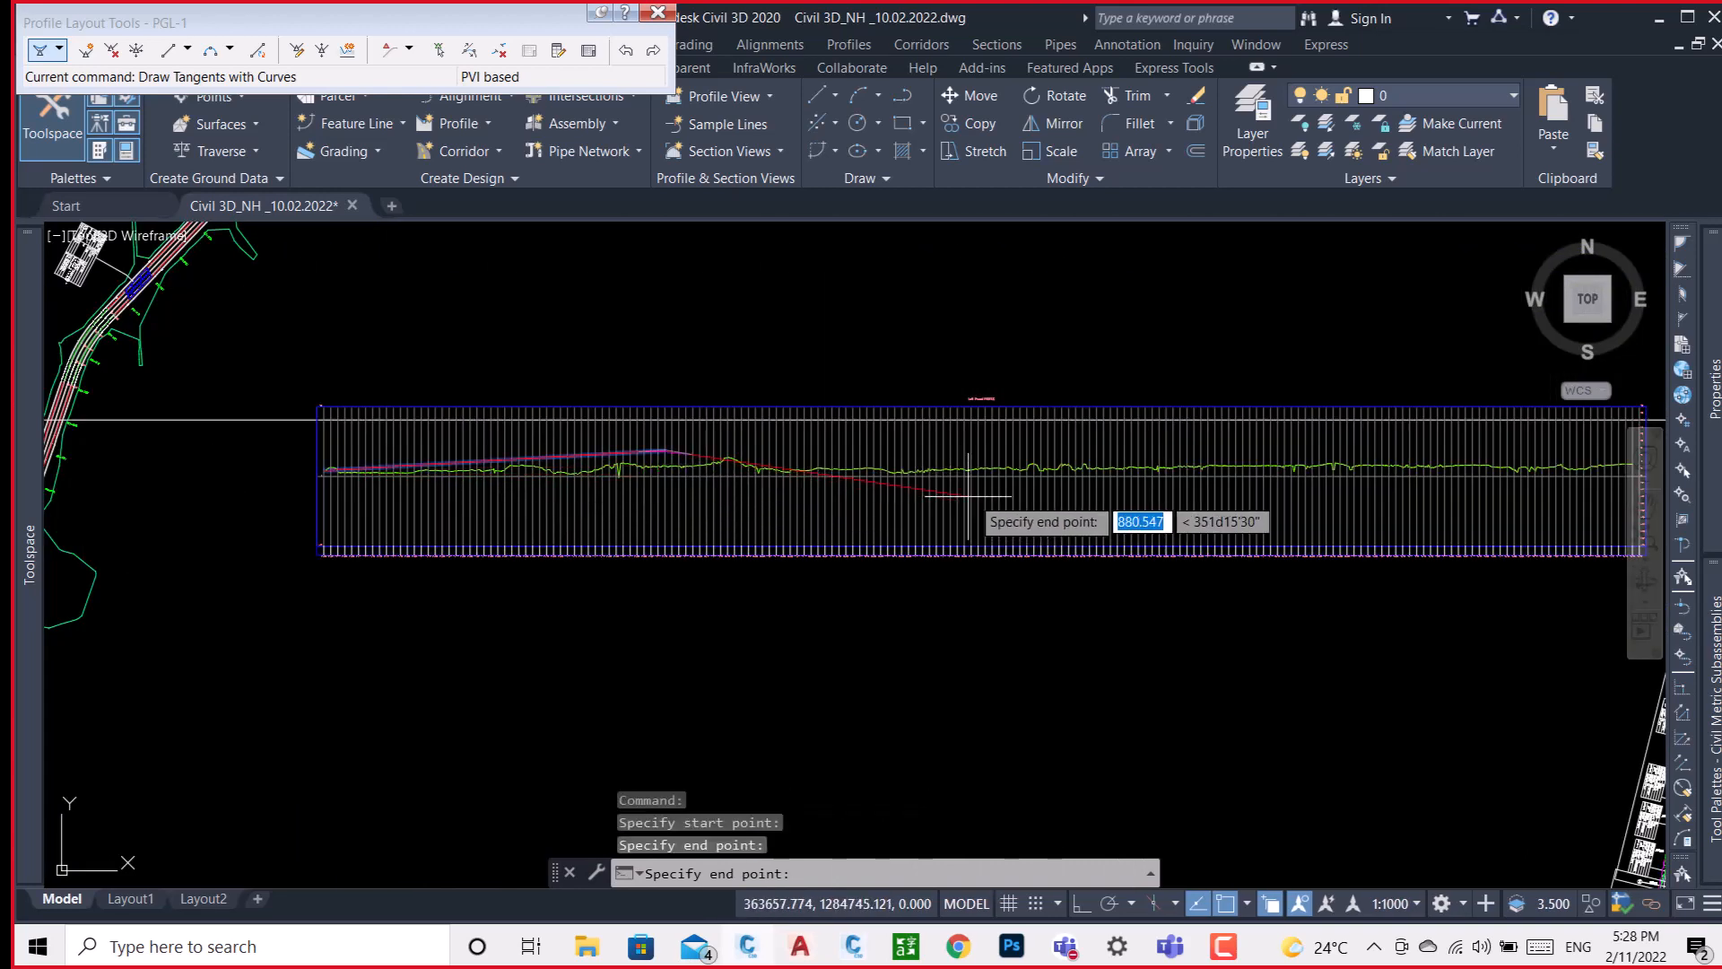
Continue PGL-1 with a low PVI near mid-length and a high PVI toward the east, finishing on the end of the existing ground line.
left_click(994, 487)
middle_click_drag(994, 487, 607, 507)
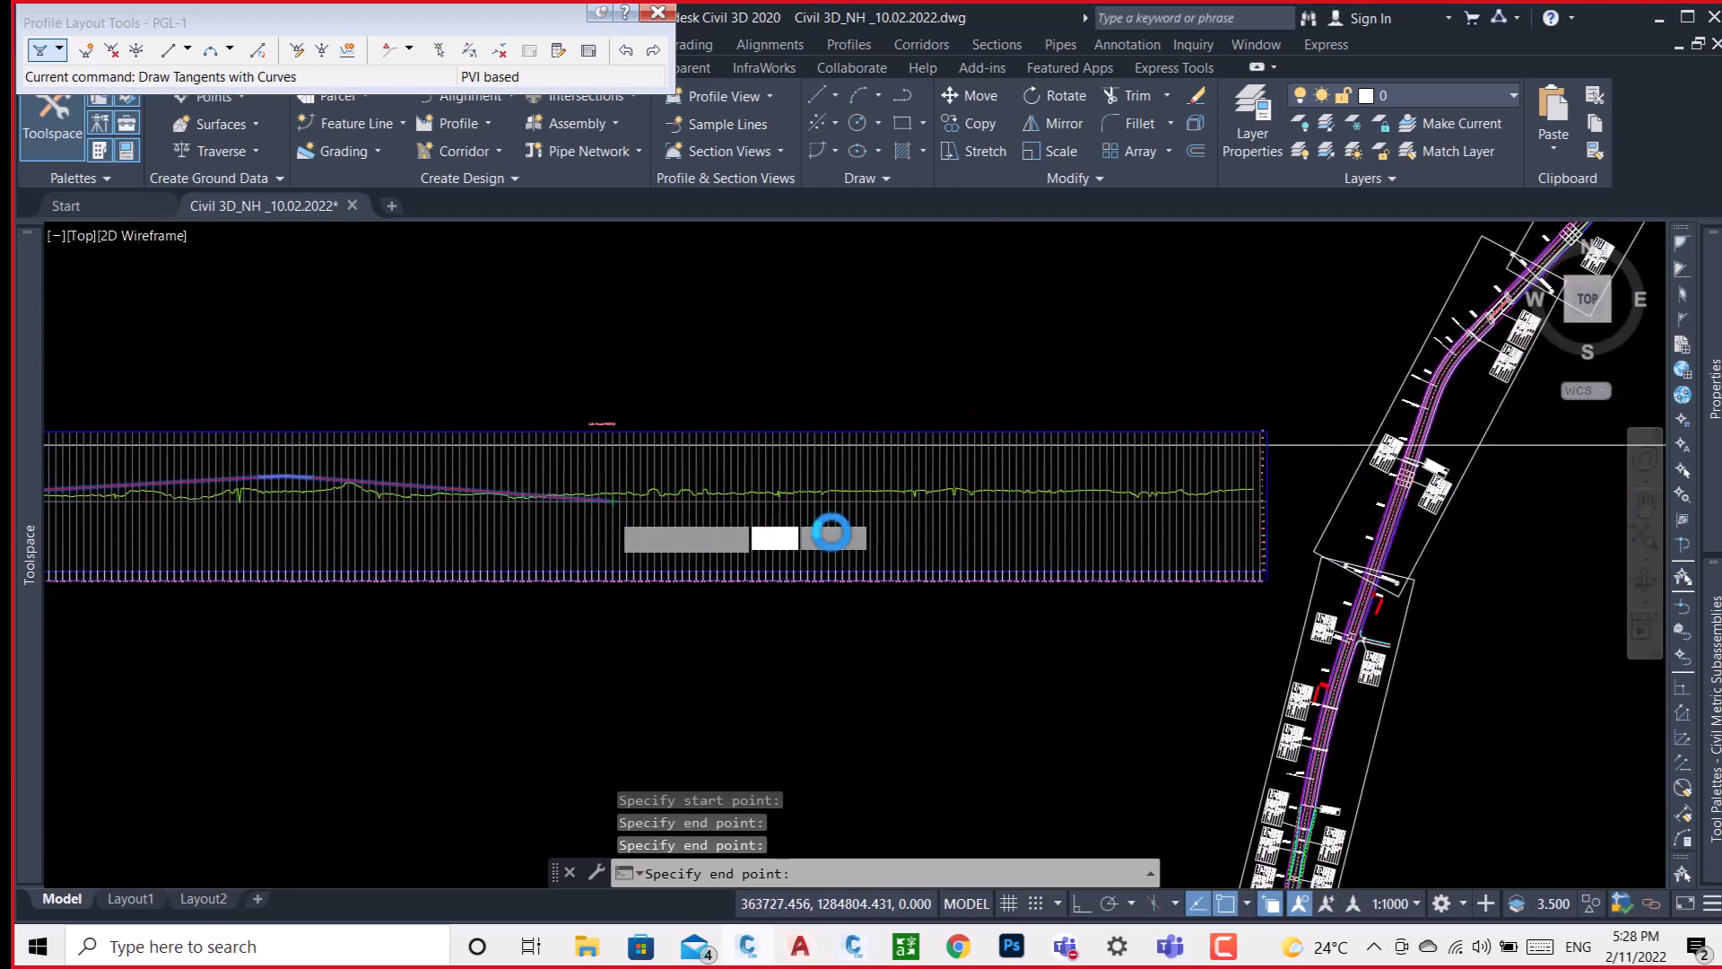
left_click(1022, 473)
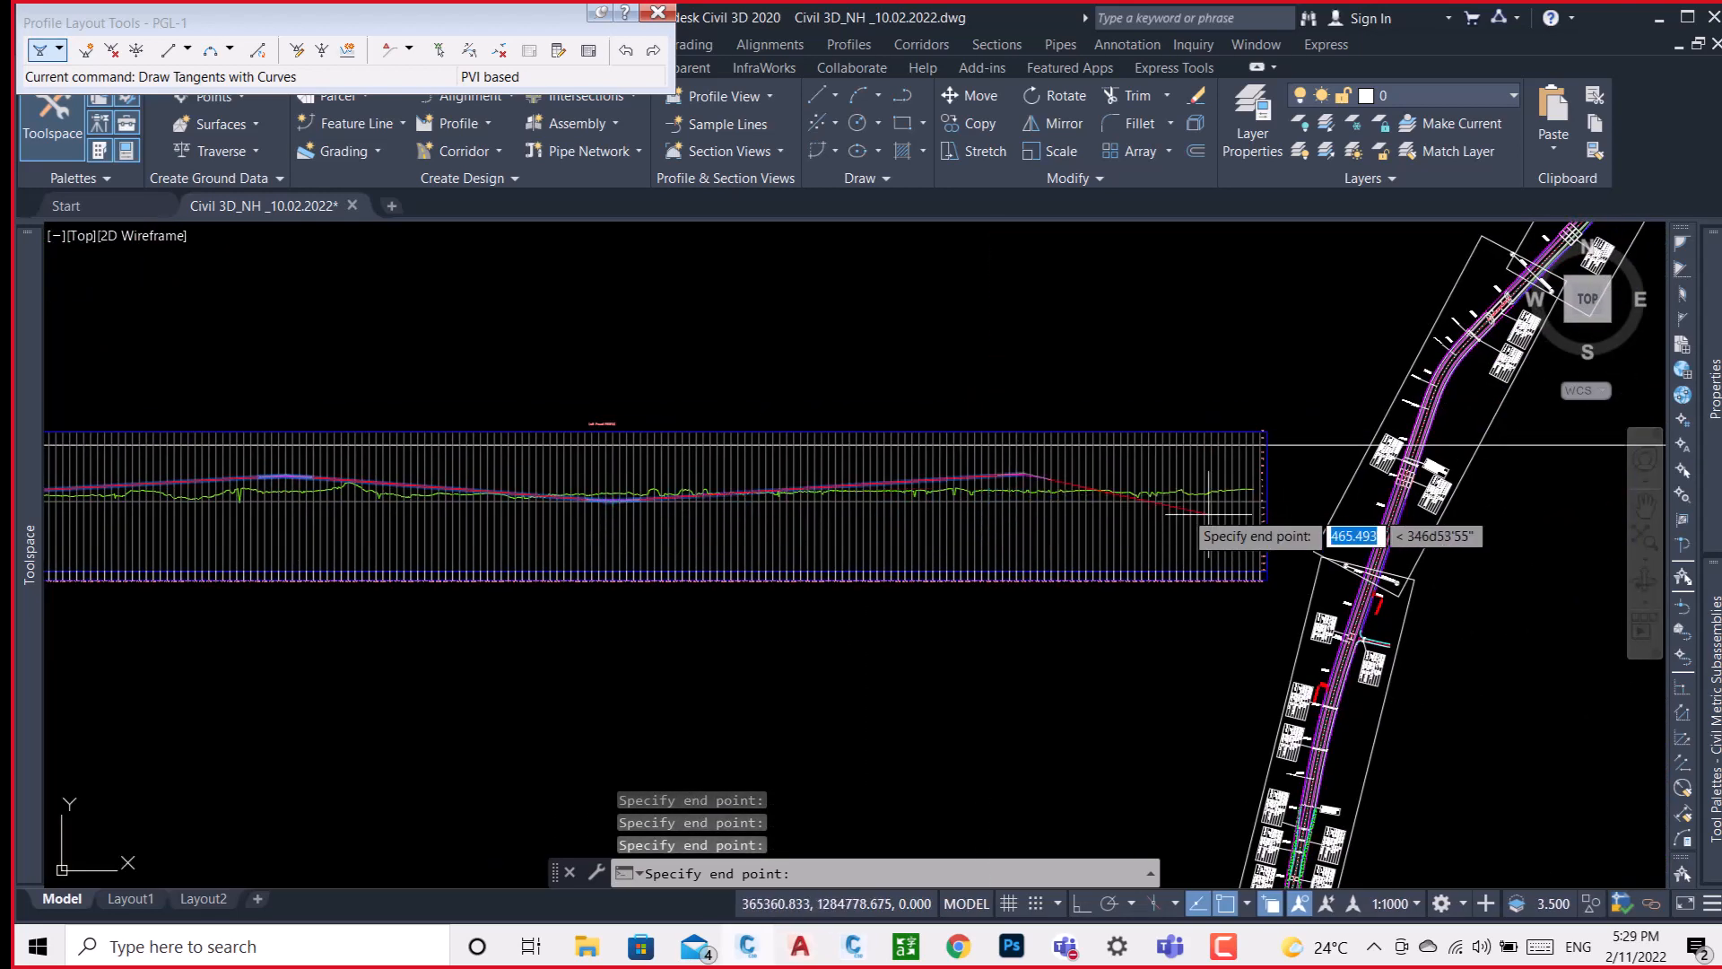
scroll(1253, 493, "up", 7)
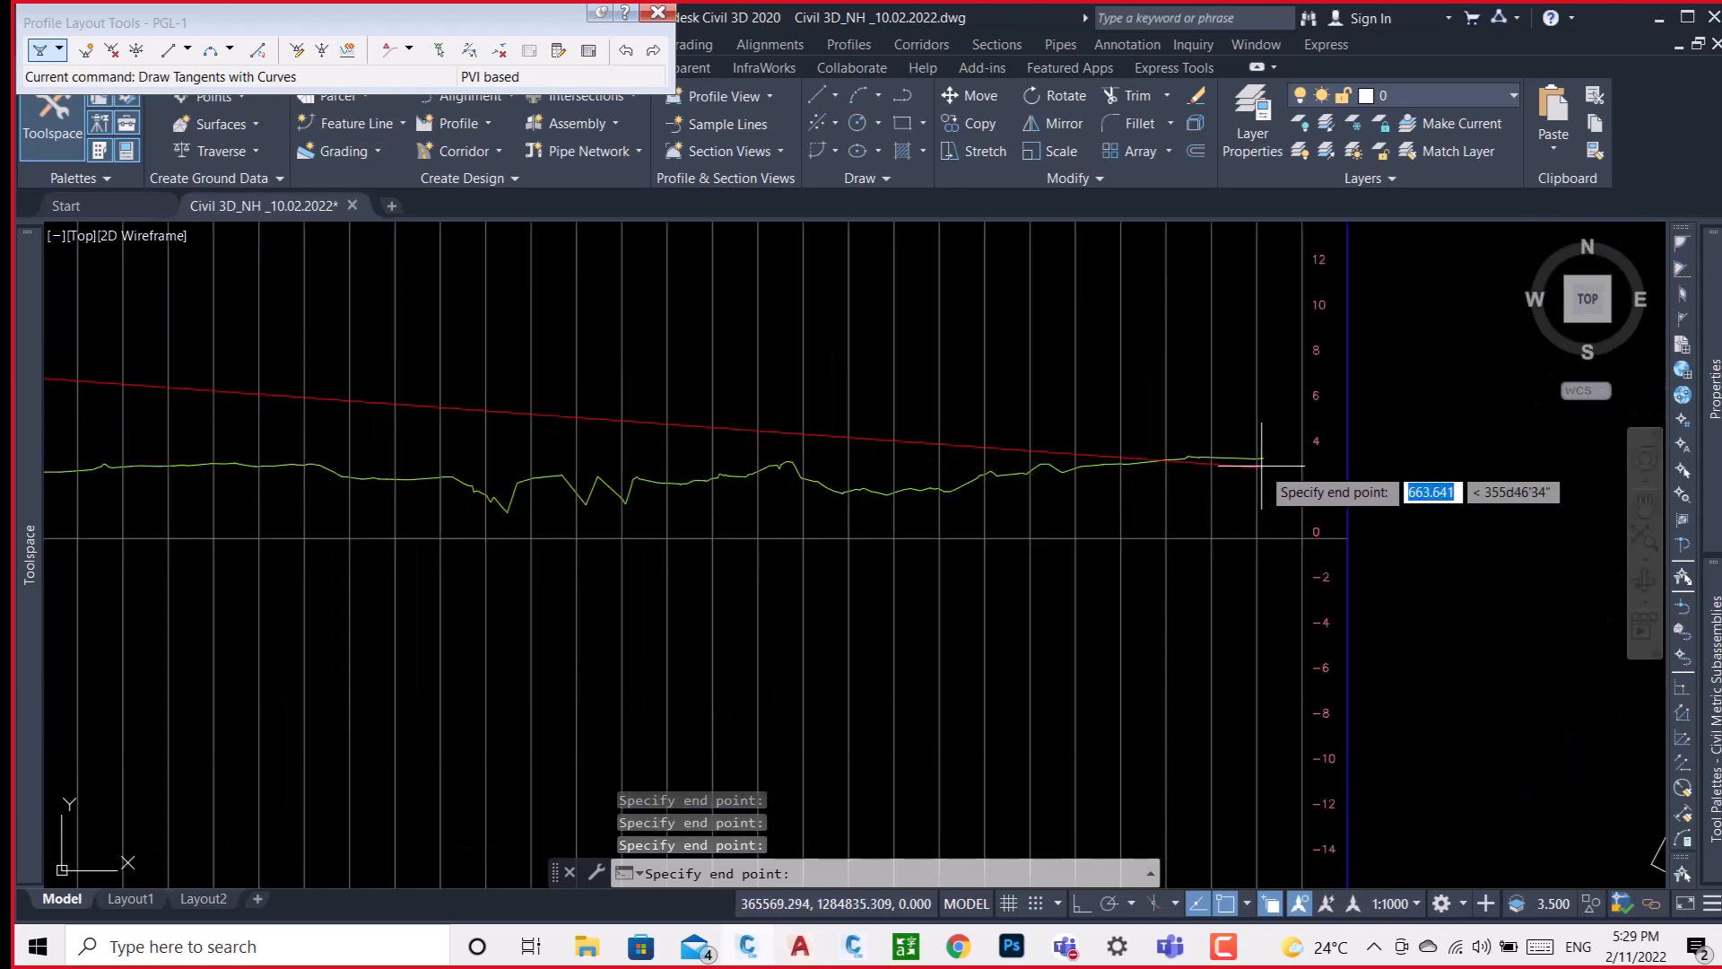
left_click(1263, 458)
key("Return")
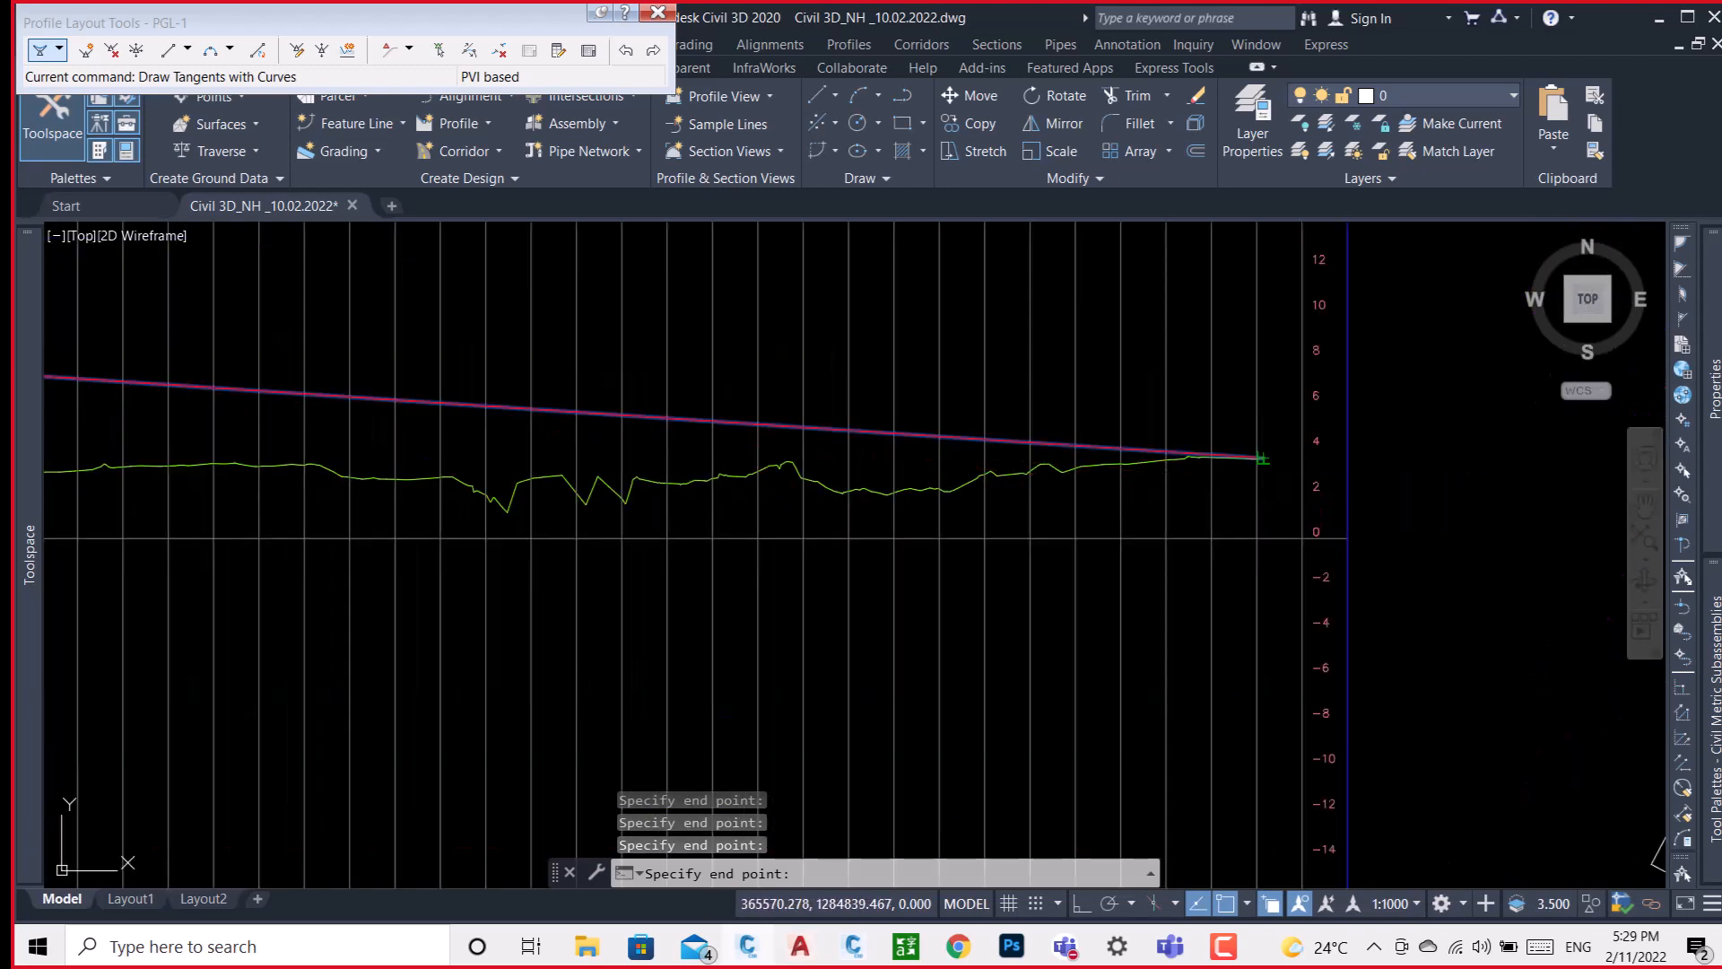
Examine PGL-1's tangents, vertical curves and labels against the existing ground along the LEFT-PAVED profile view.
scroll(1166, 415, "down", 10)
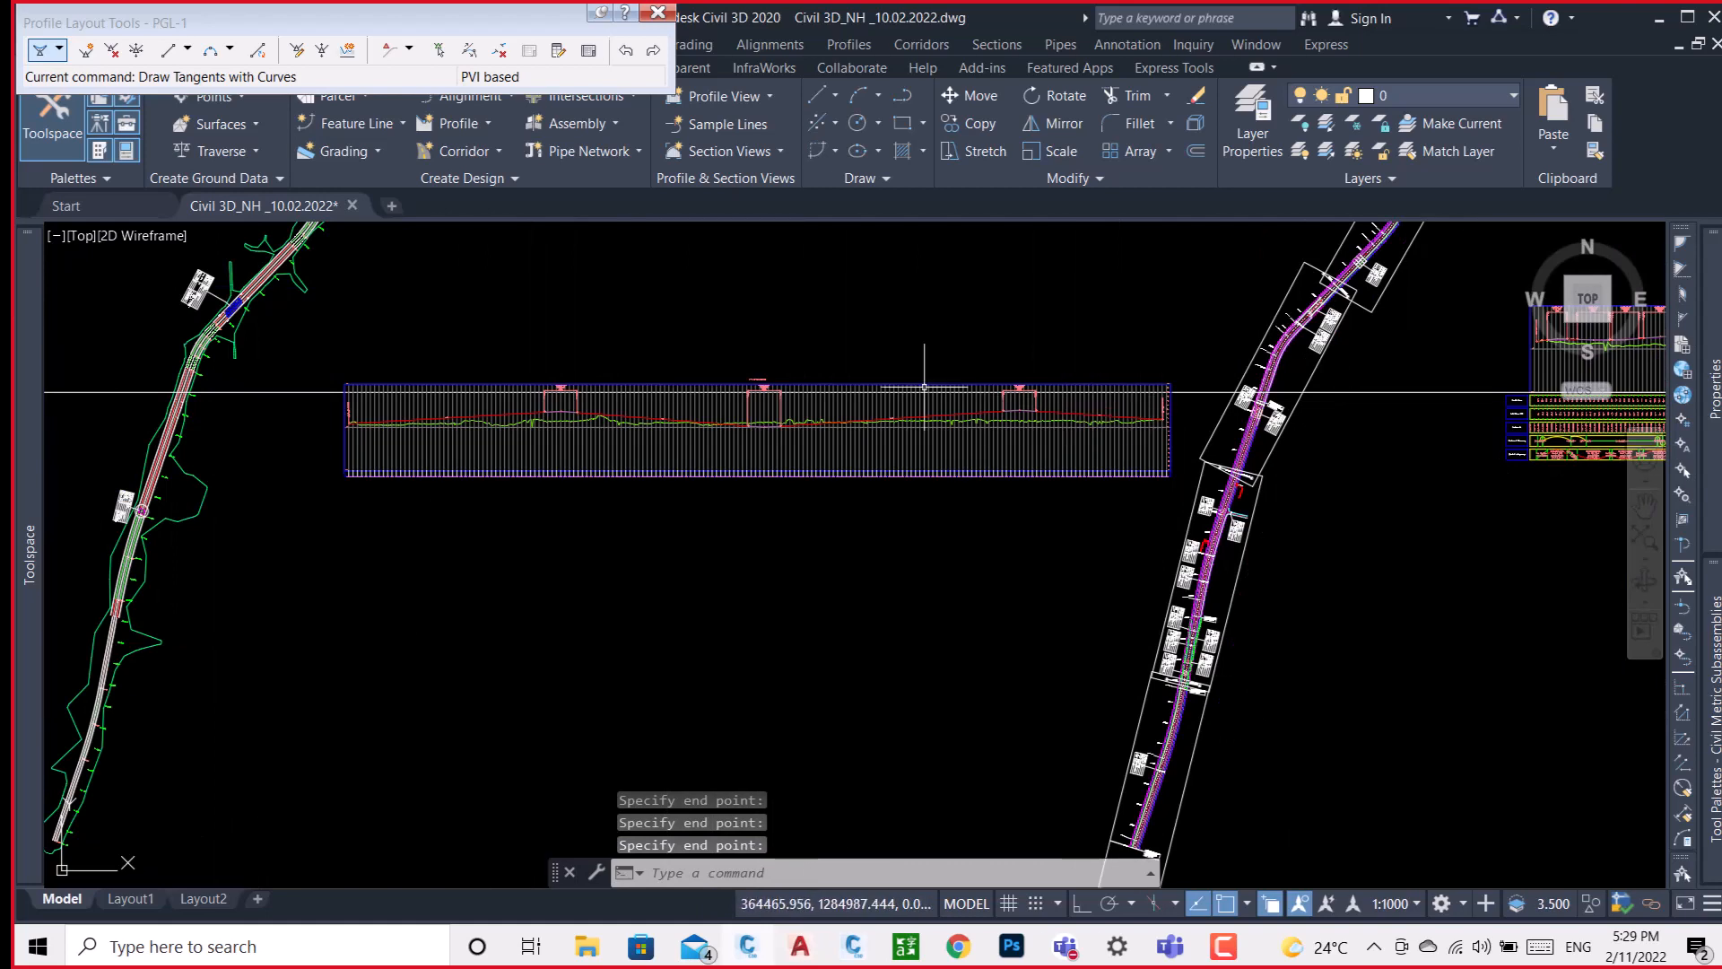
scroll(447, 420, "up", 6)
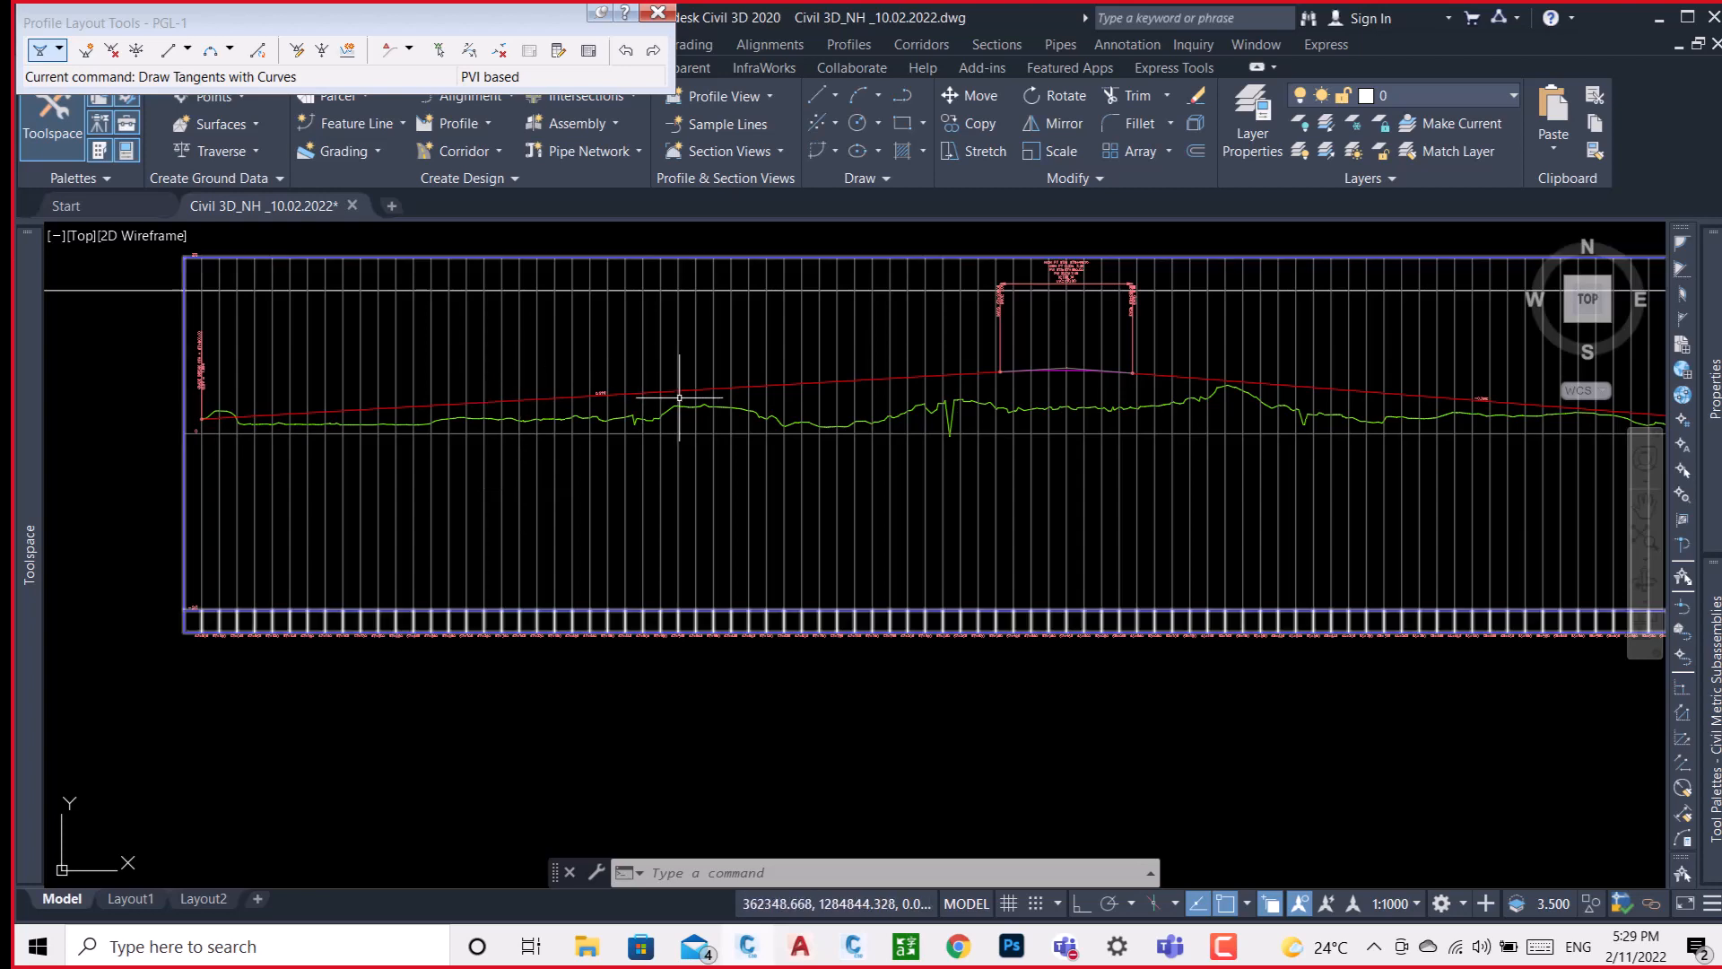
scroll(489, 445, "down", 4)
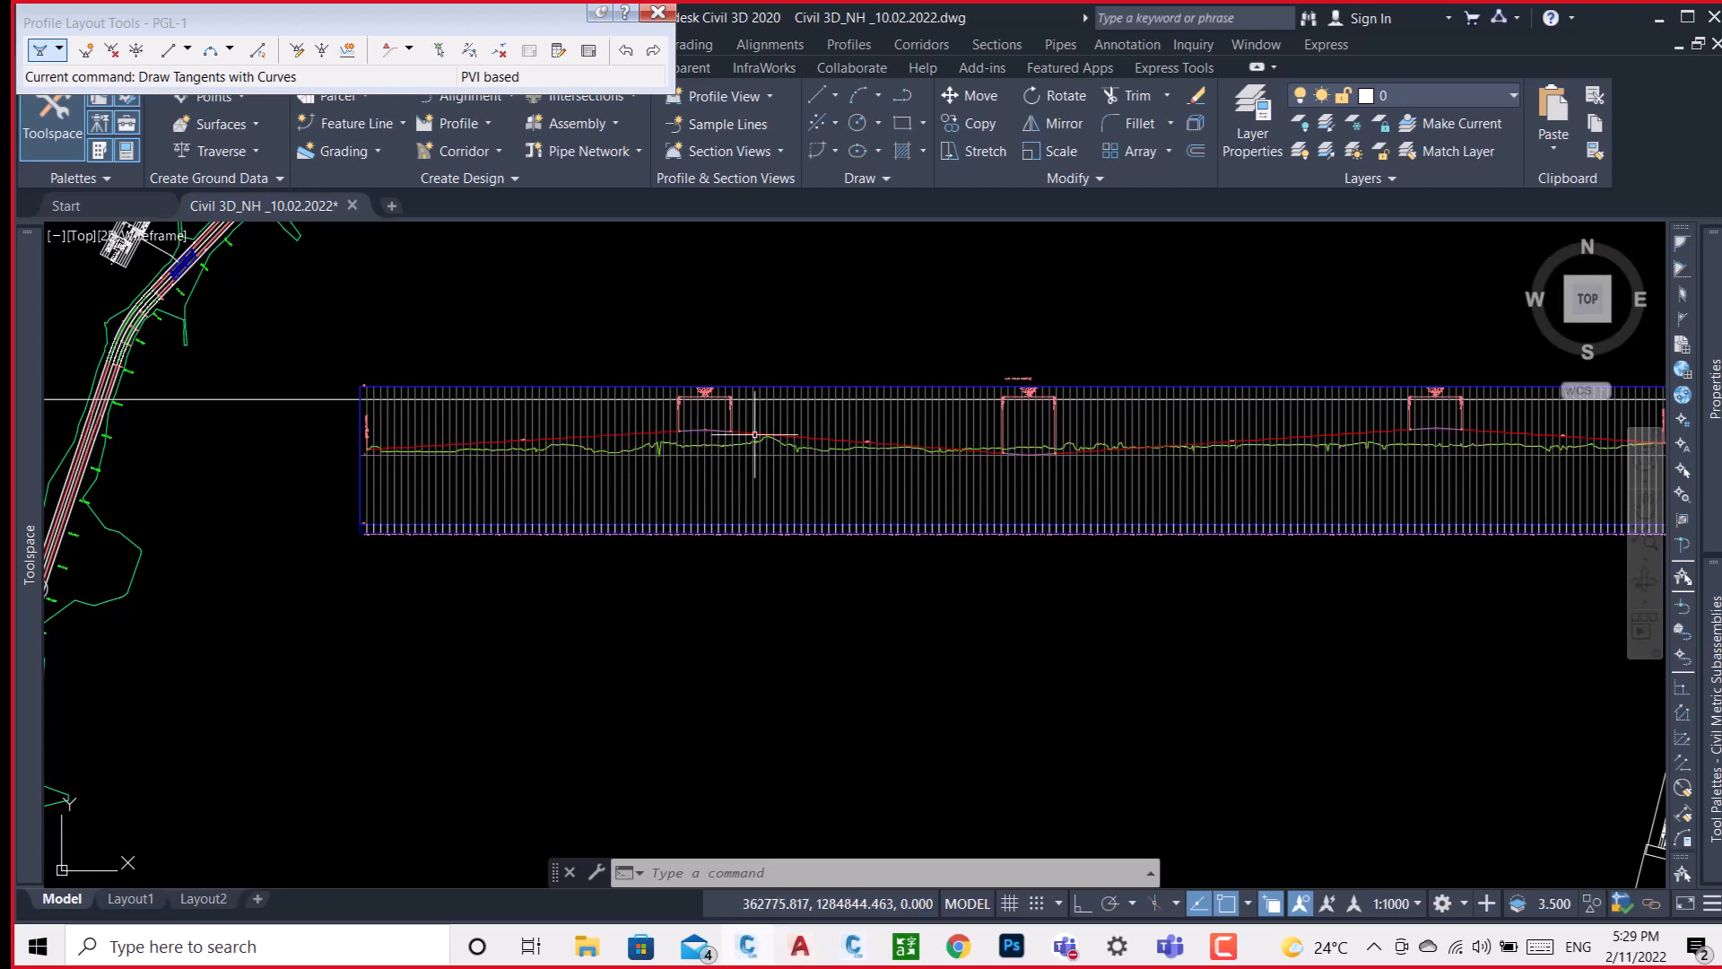
middle_click_drag(1067, 431, 807, 442)
scroll(805, 446, "down", 2)
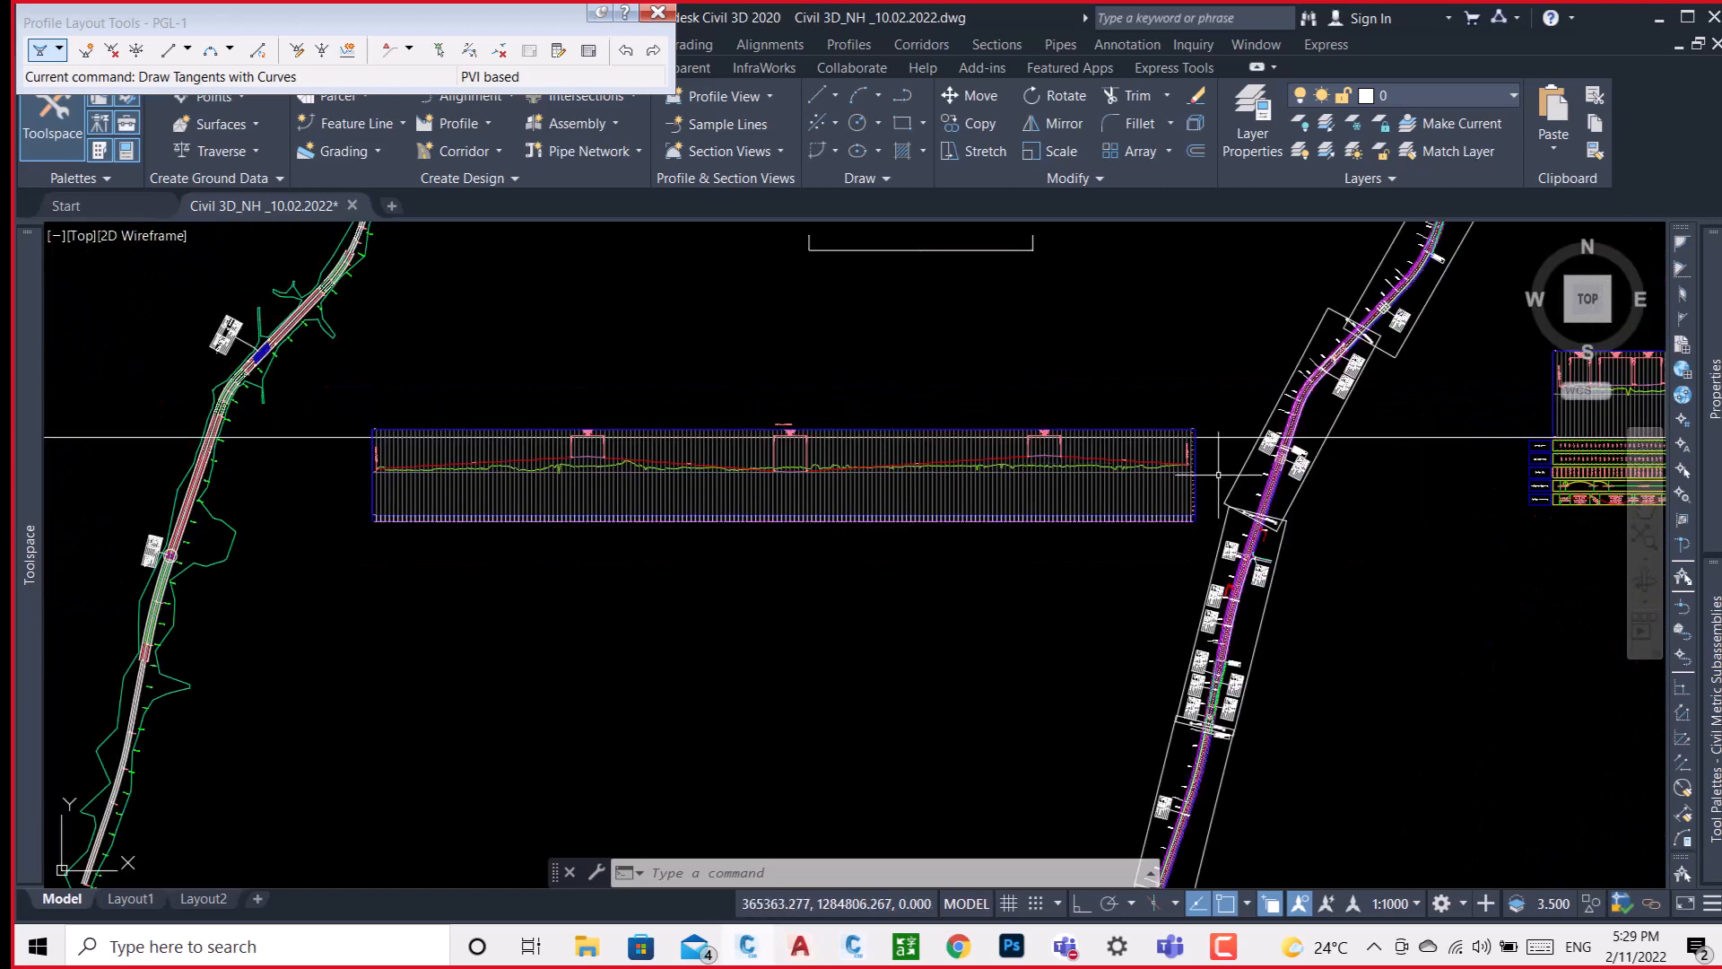
scroll(1179, 450, "up", 5)
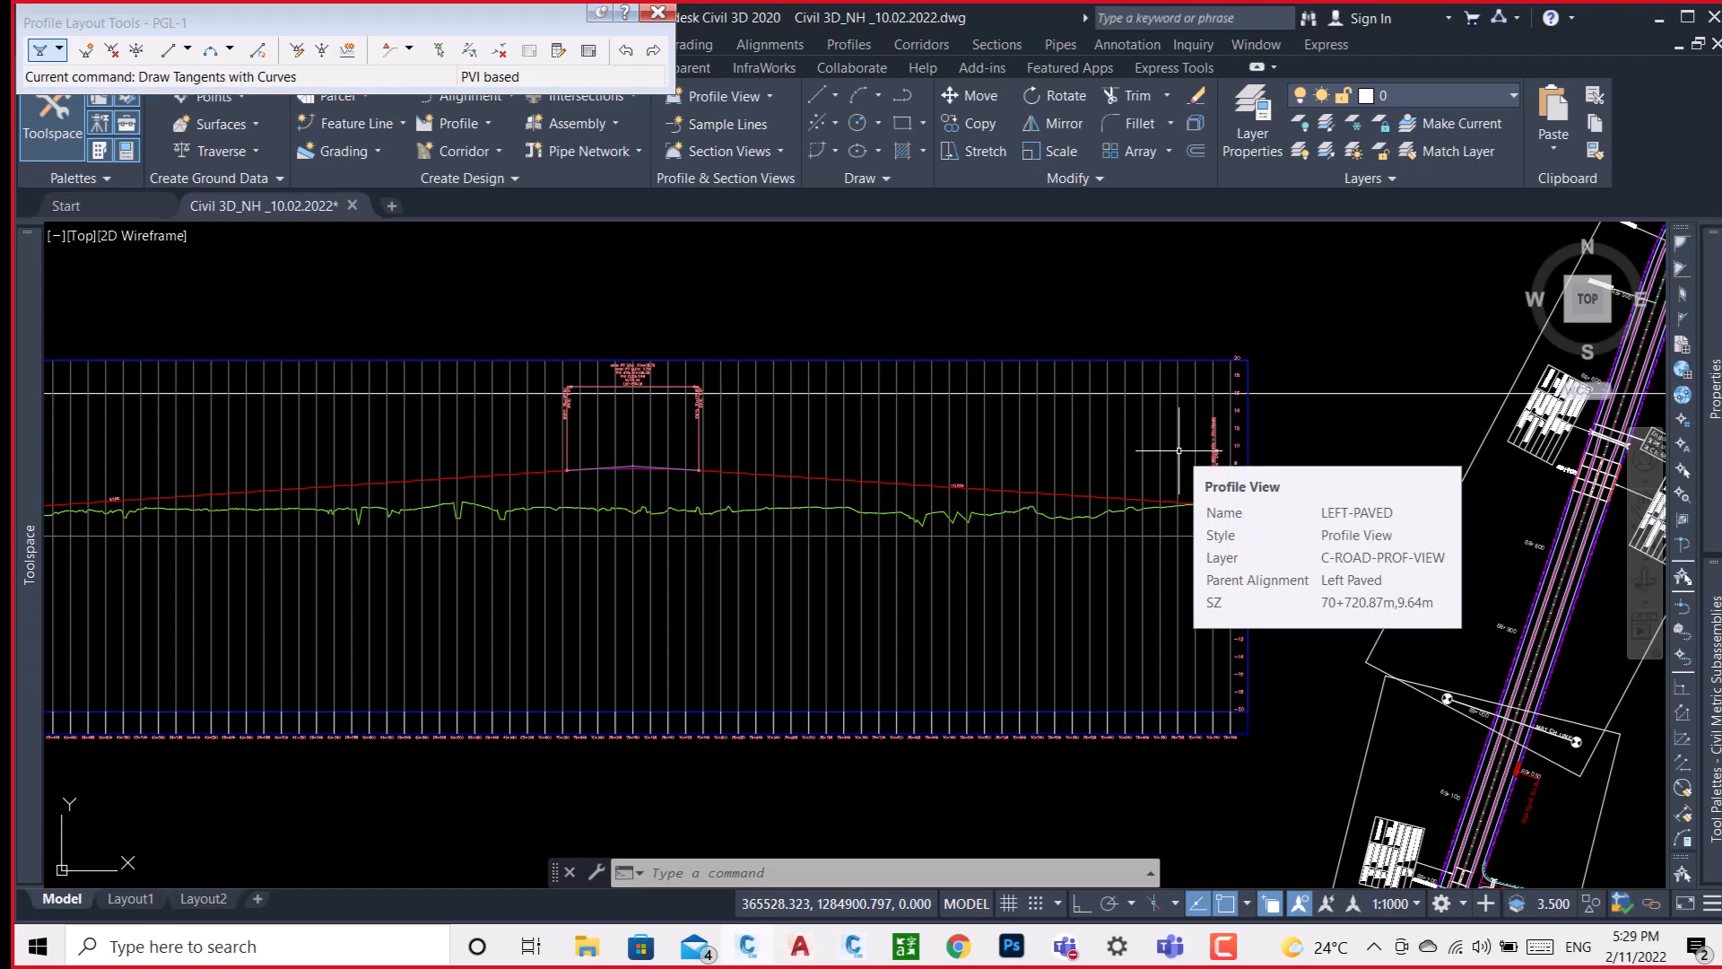
scroll(1179, 451, "down", 3)
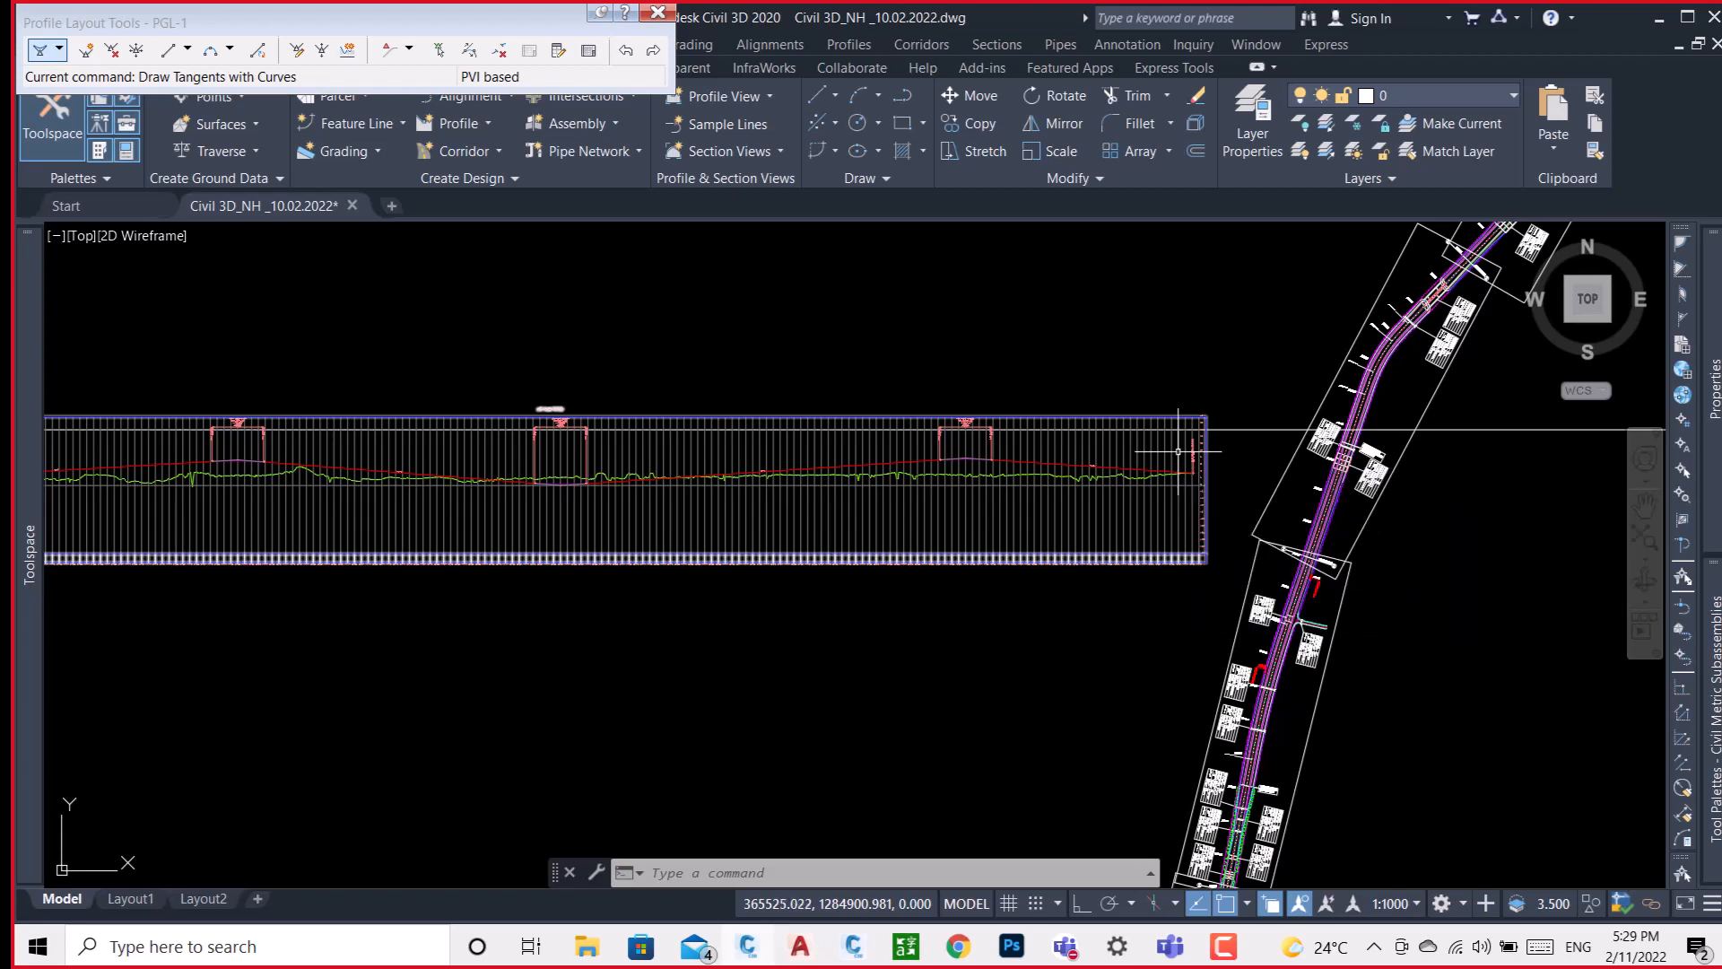
Examine the TYPE 2B/1 four-lane divided carriageway cross-section, including its median, pavement layers, crossfall, separators and service roads.
scroll(885, 467, "down", 5)
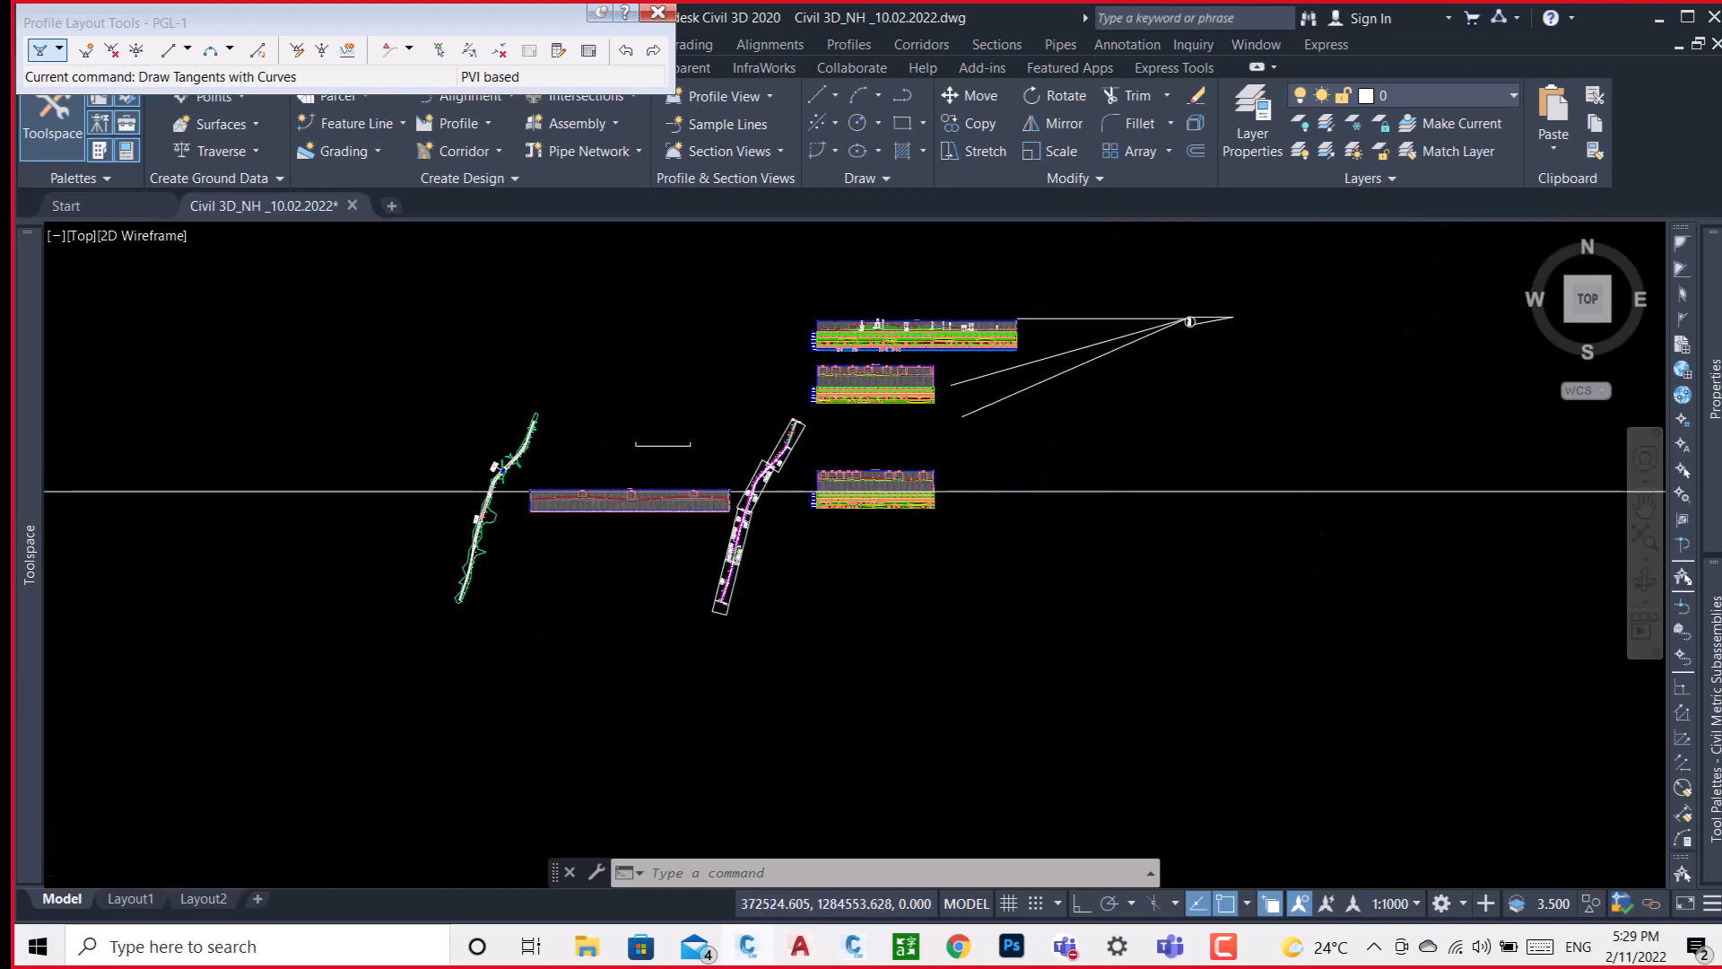
scroll(1205, 339, "up", 7)
scroll(1205, 339, "up", 6)
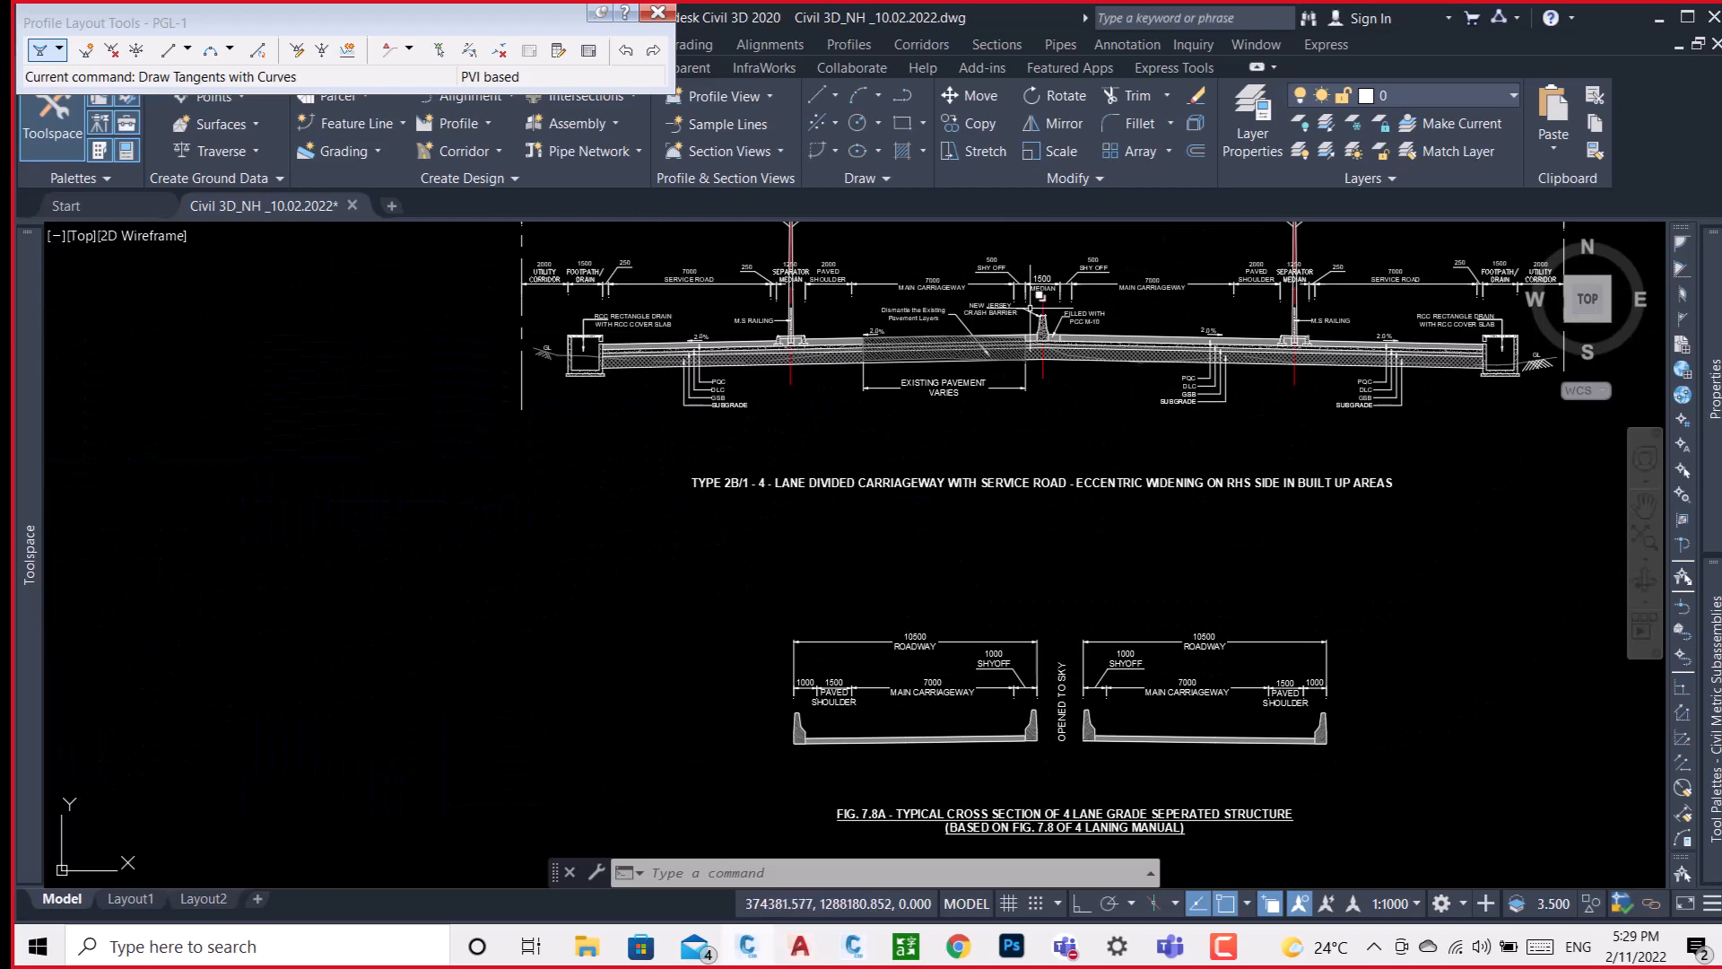
scroll(1024, 303, "up", 2)
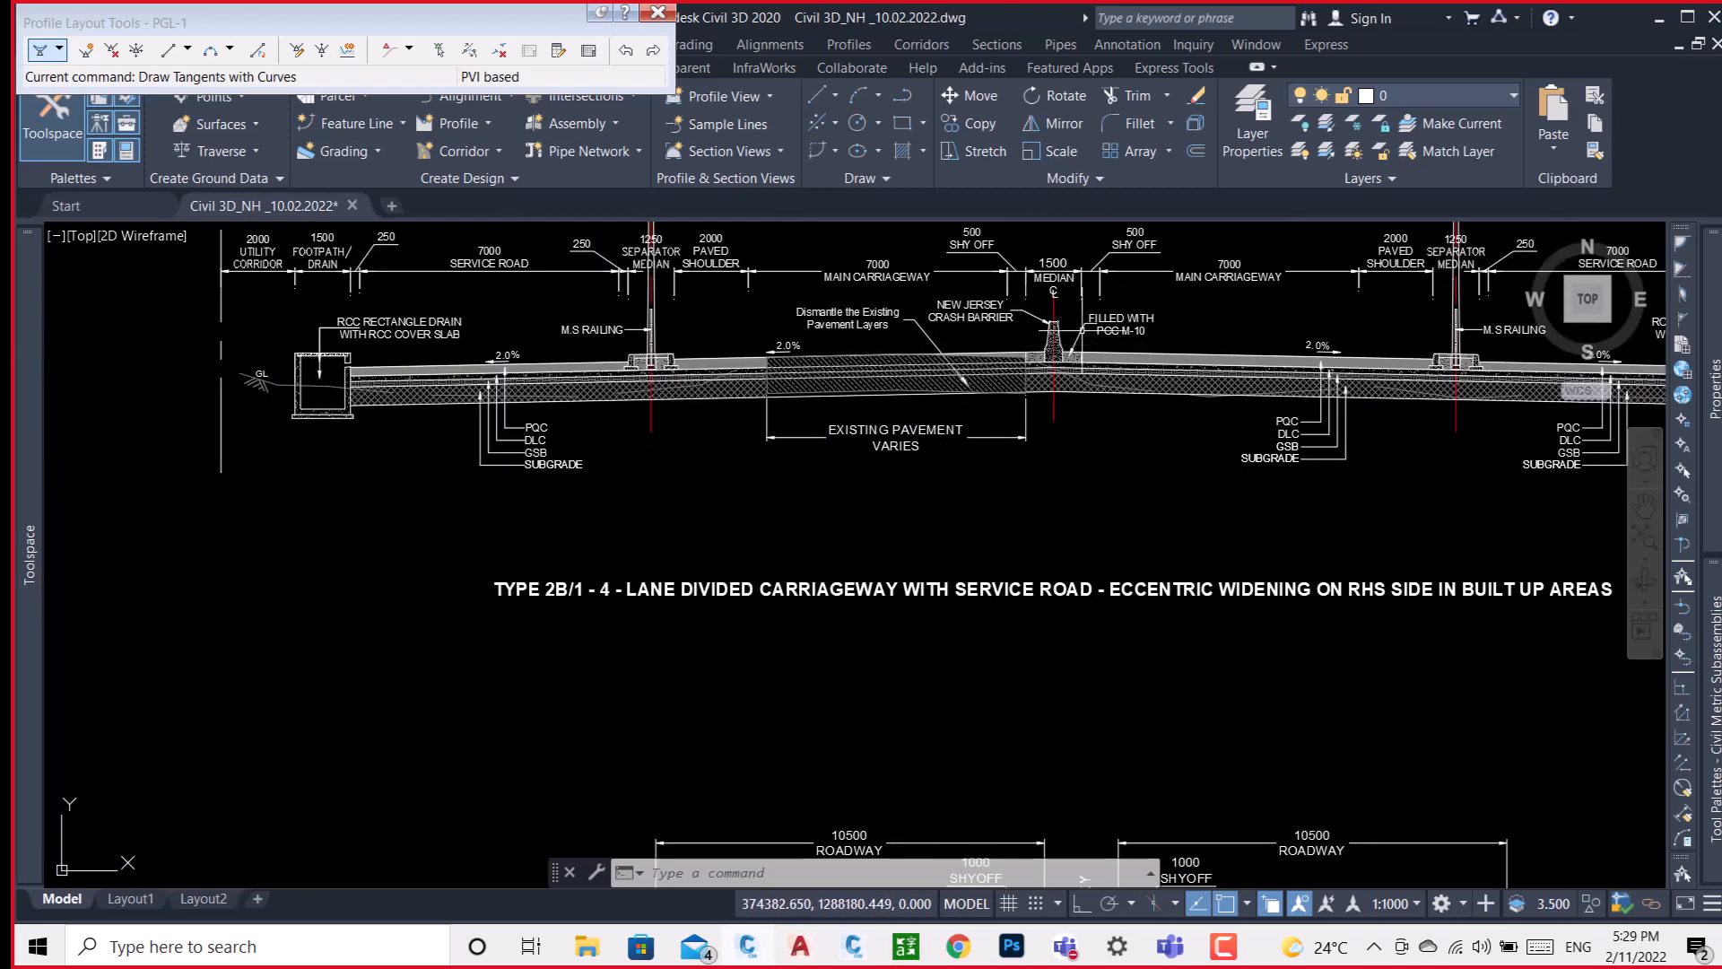
scroll(1045, 323, "up", 4)
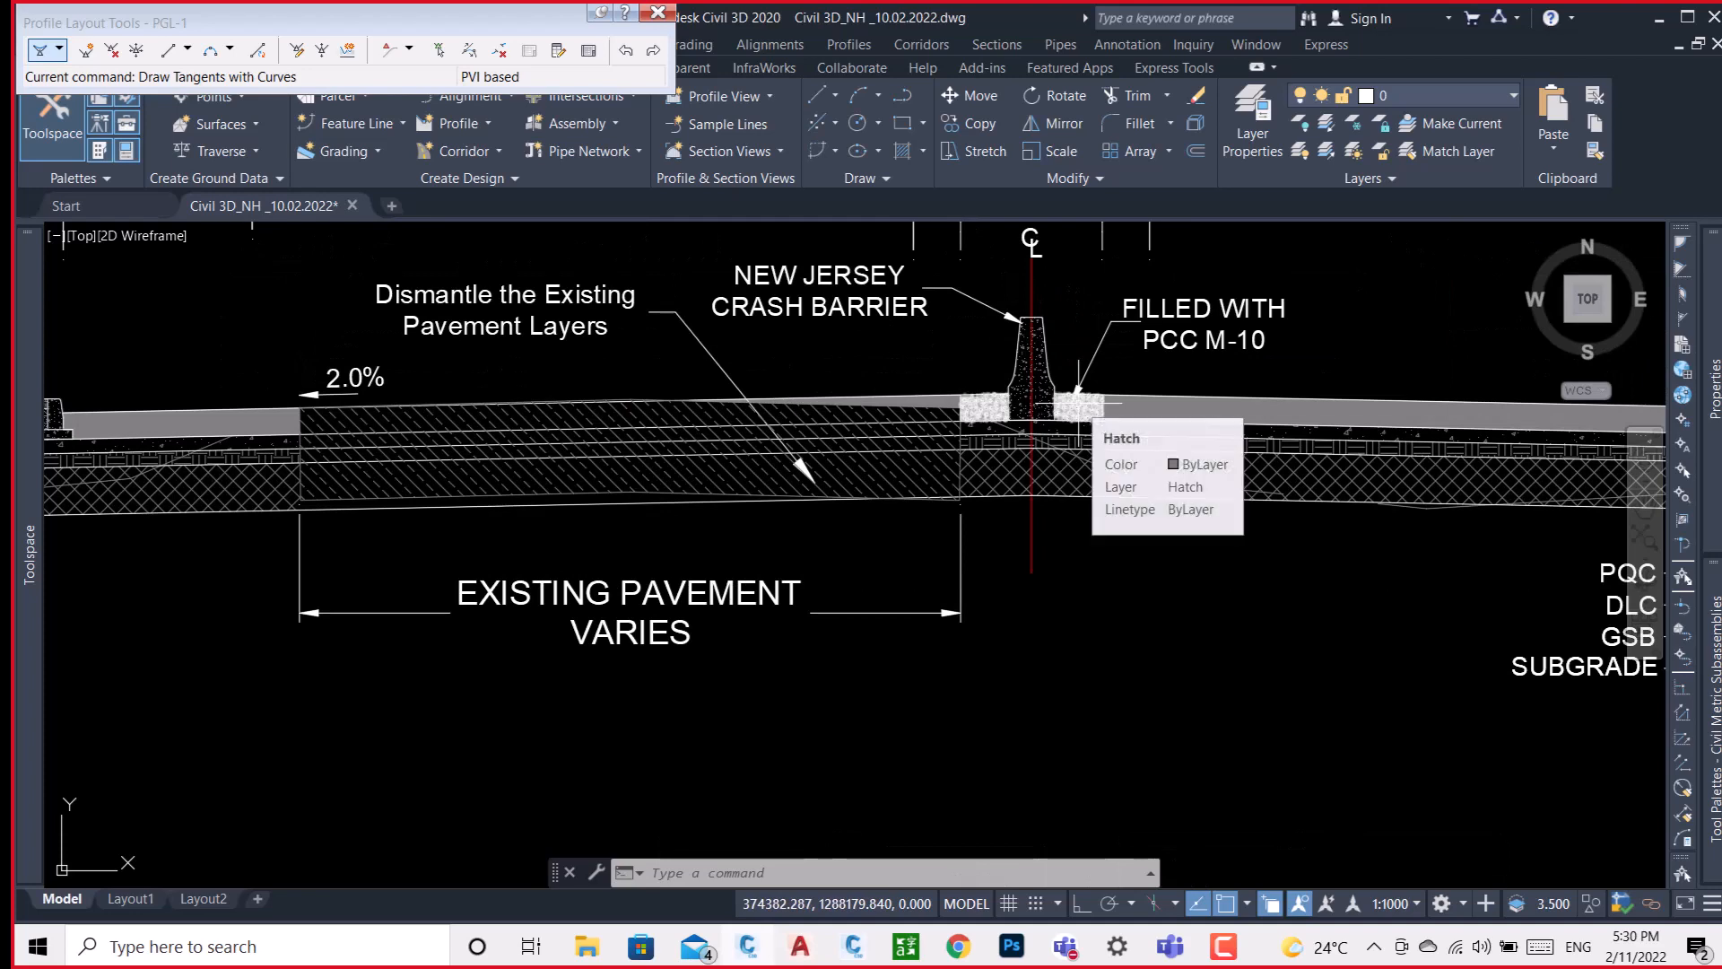
scroll(987, 415, "down", 4)
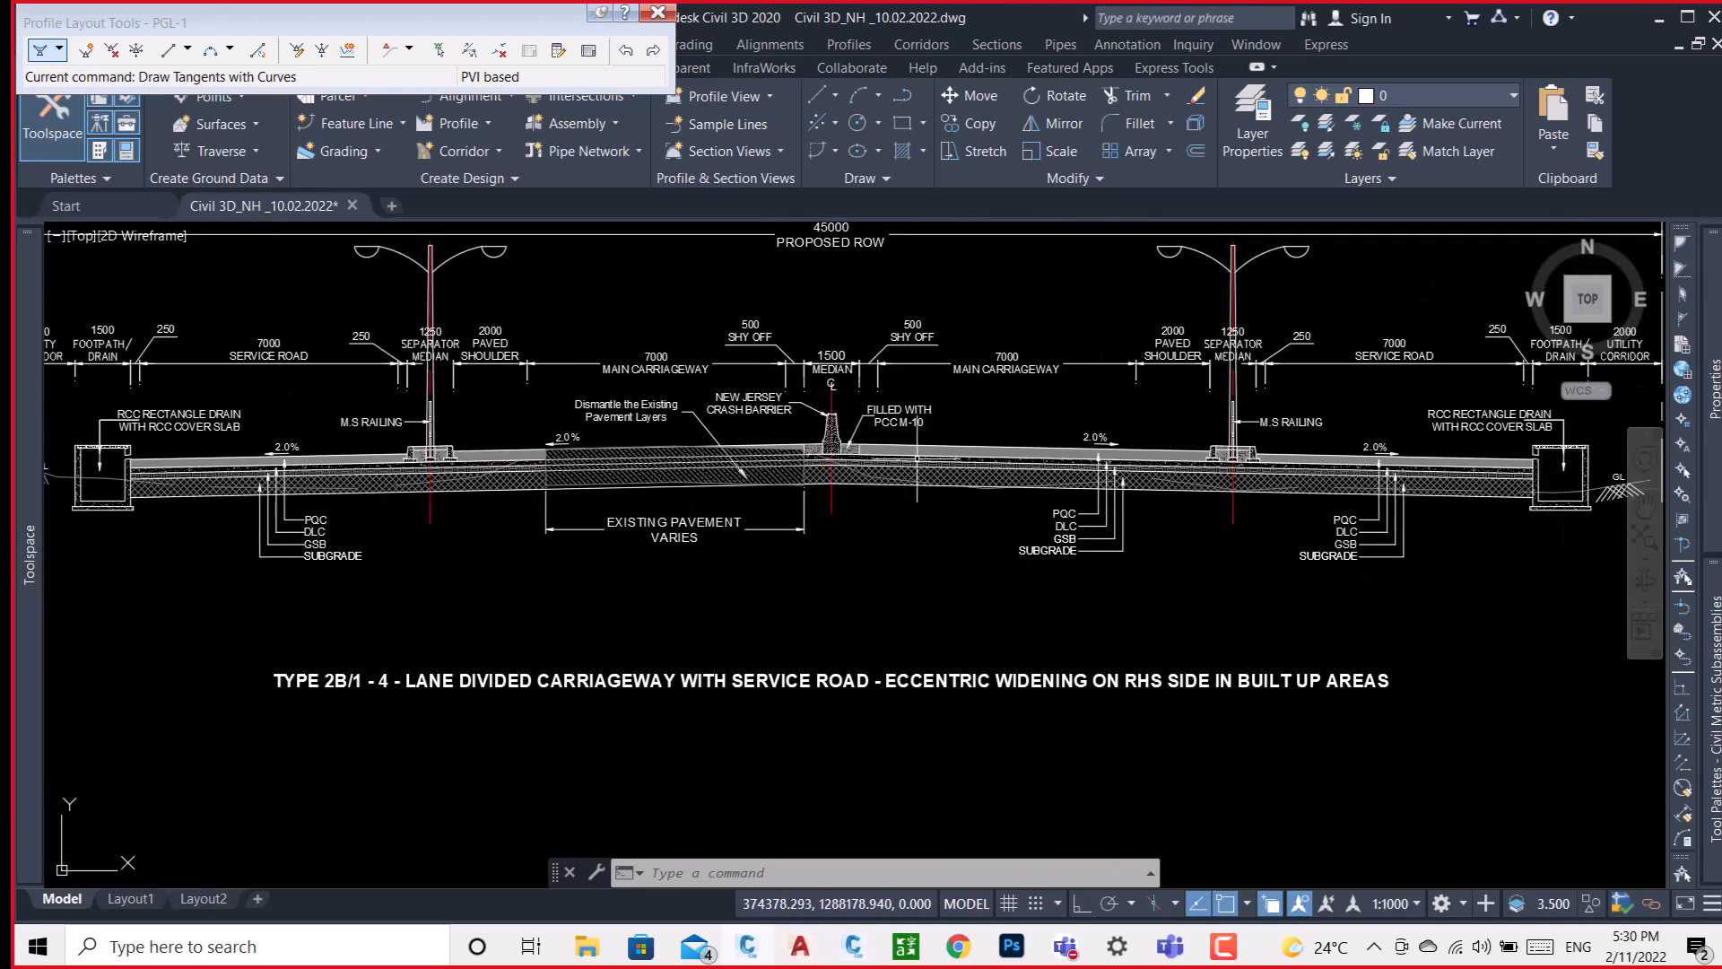
scroll(1109, 478, "up", 4)
middle_click_drag(1110, 478, 854, 502)
middle_click_drag(1216, 498, 881, 545)
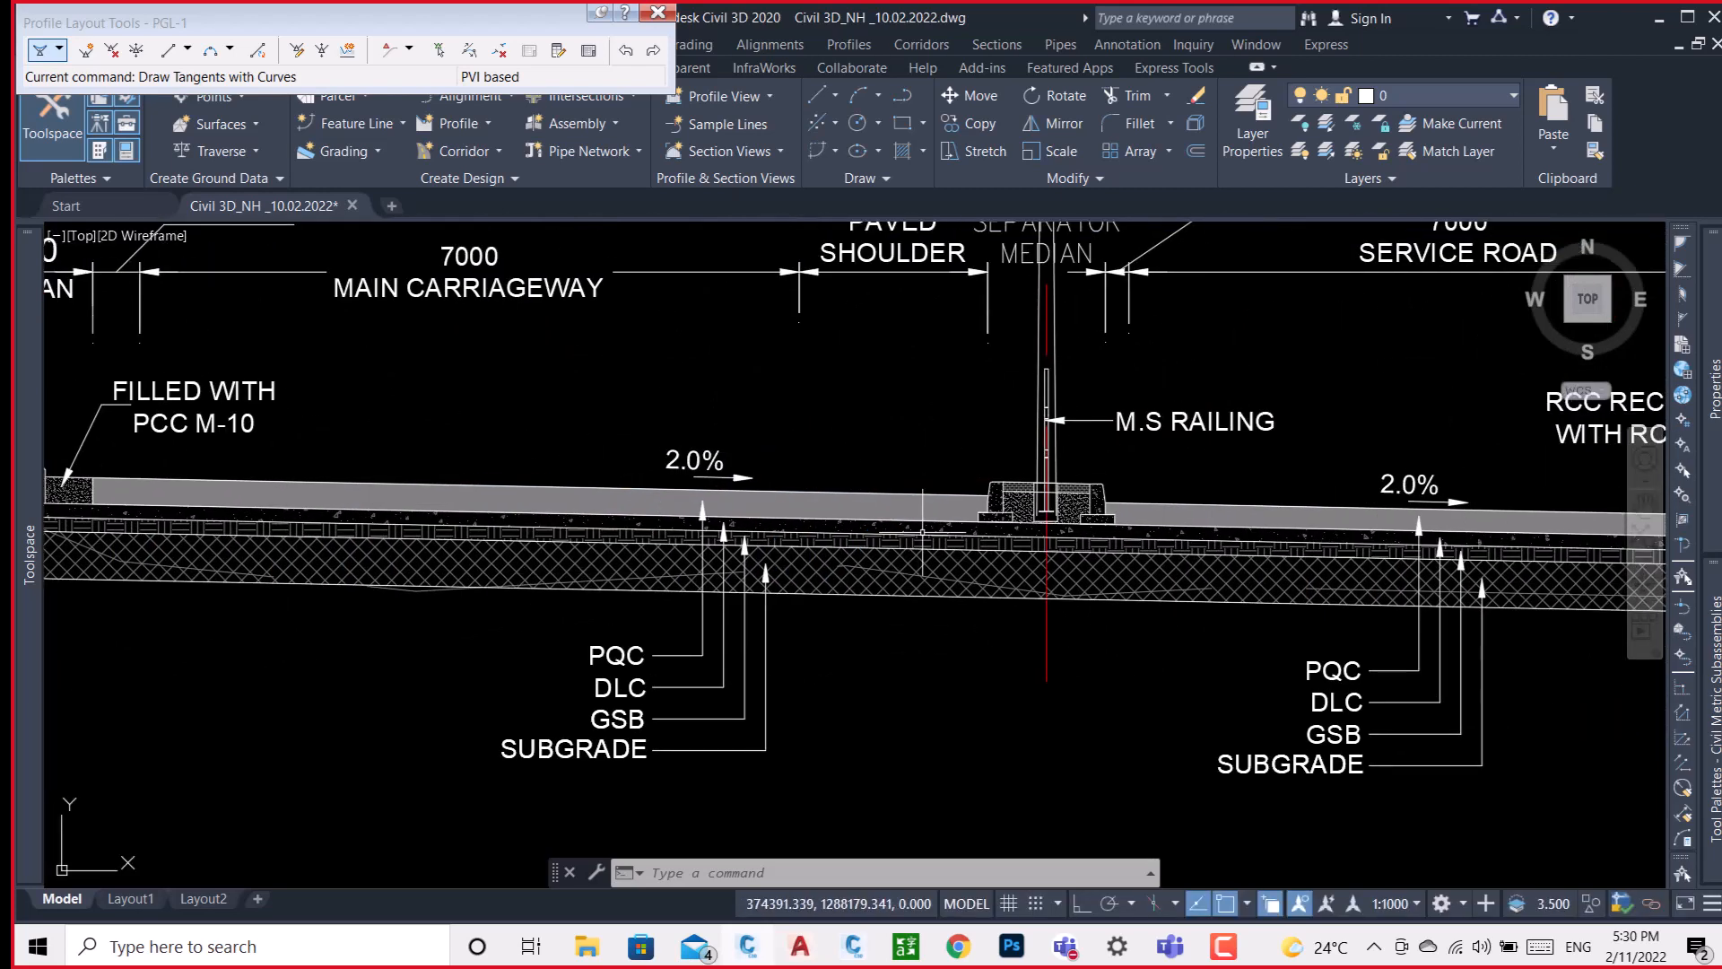
scroll(915, 542, "down", 4)
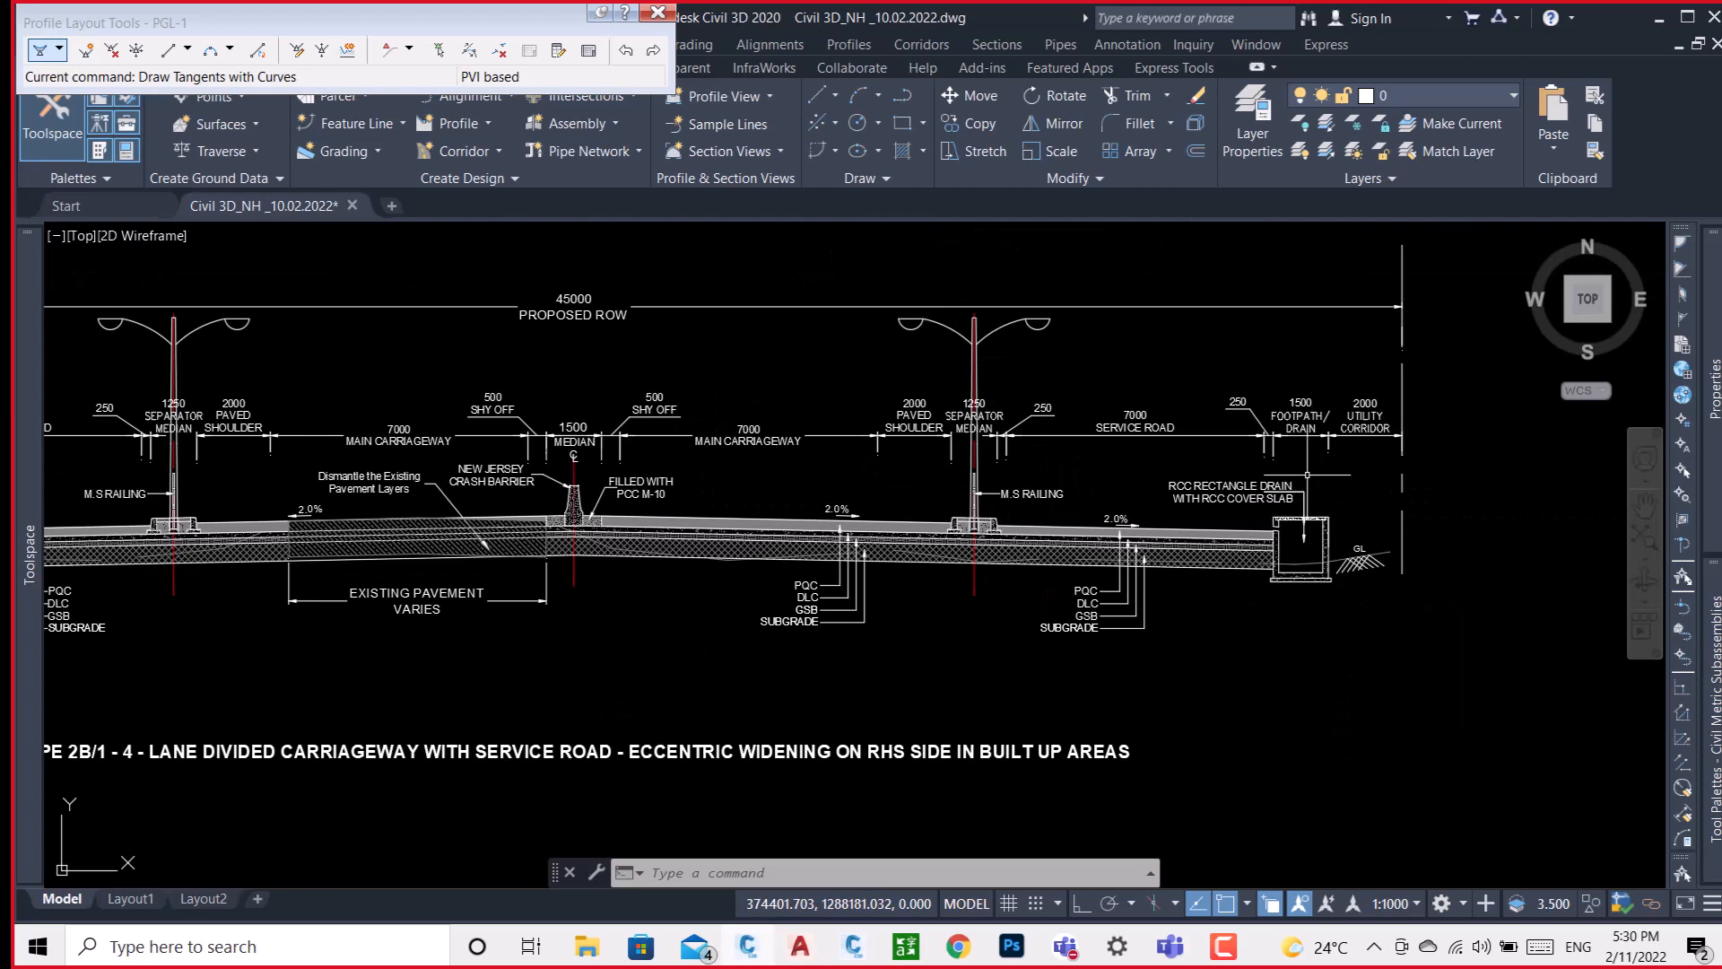
middle_click_drag(881, 494, 1253, 461)
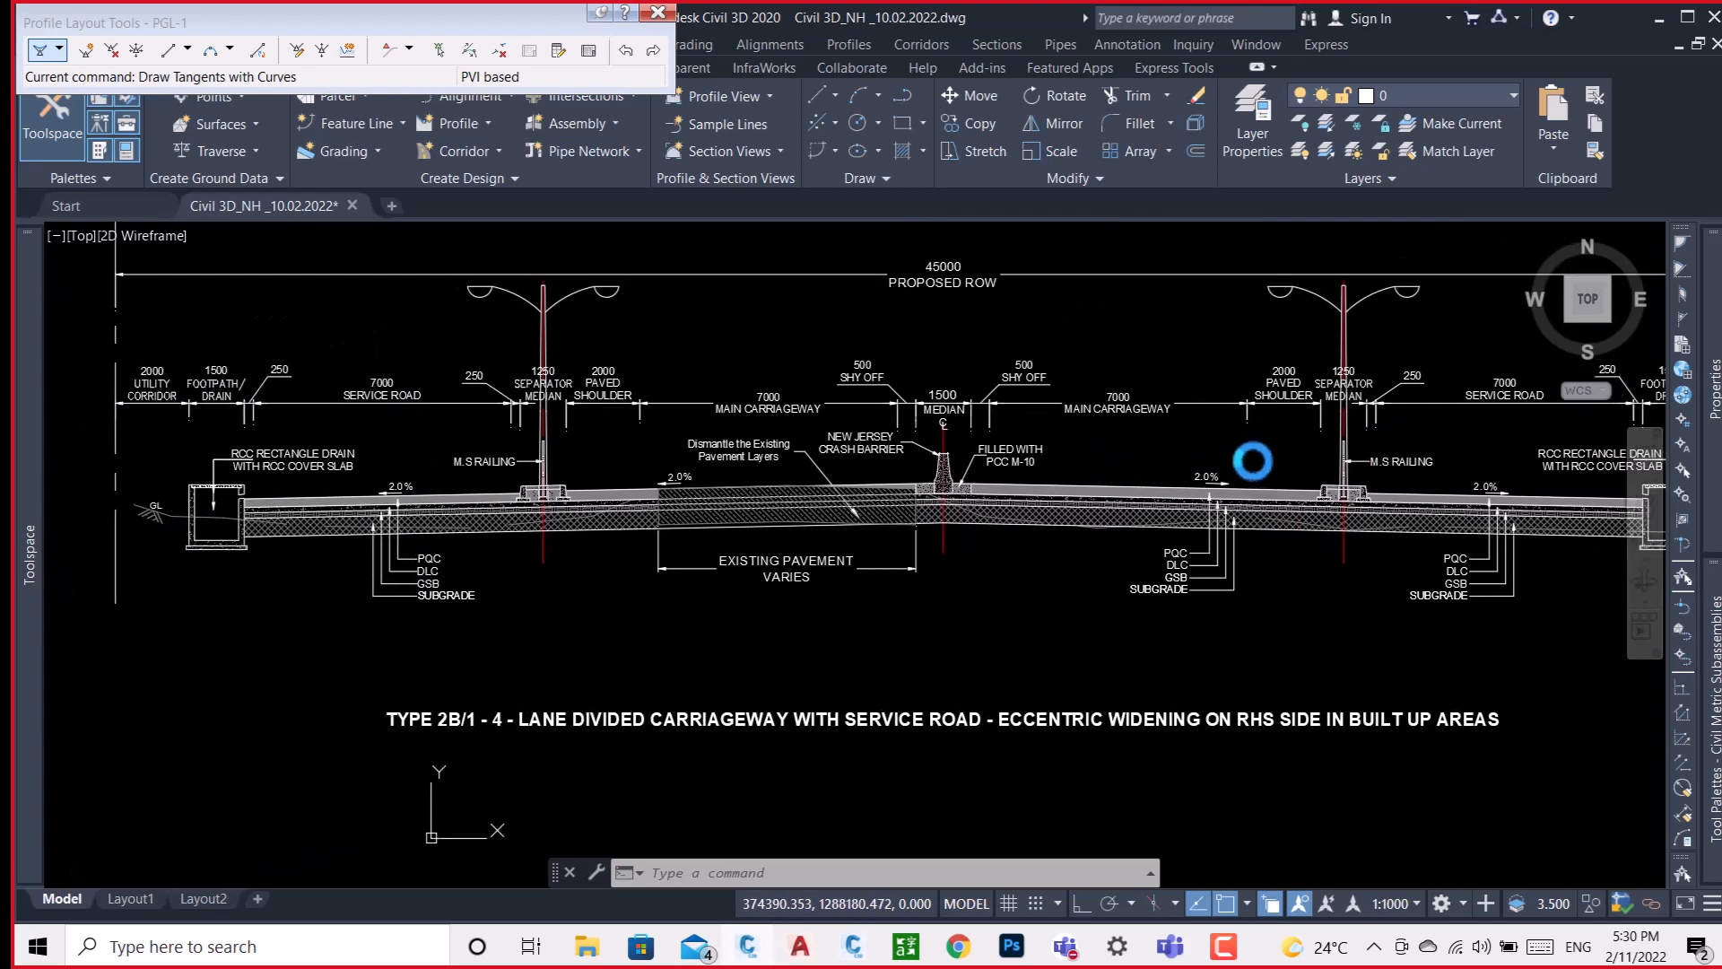
scroll(1247, 461, "down", 2)
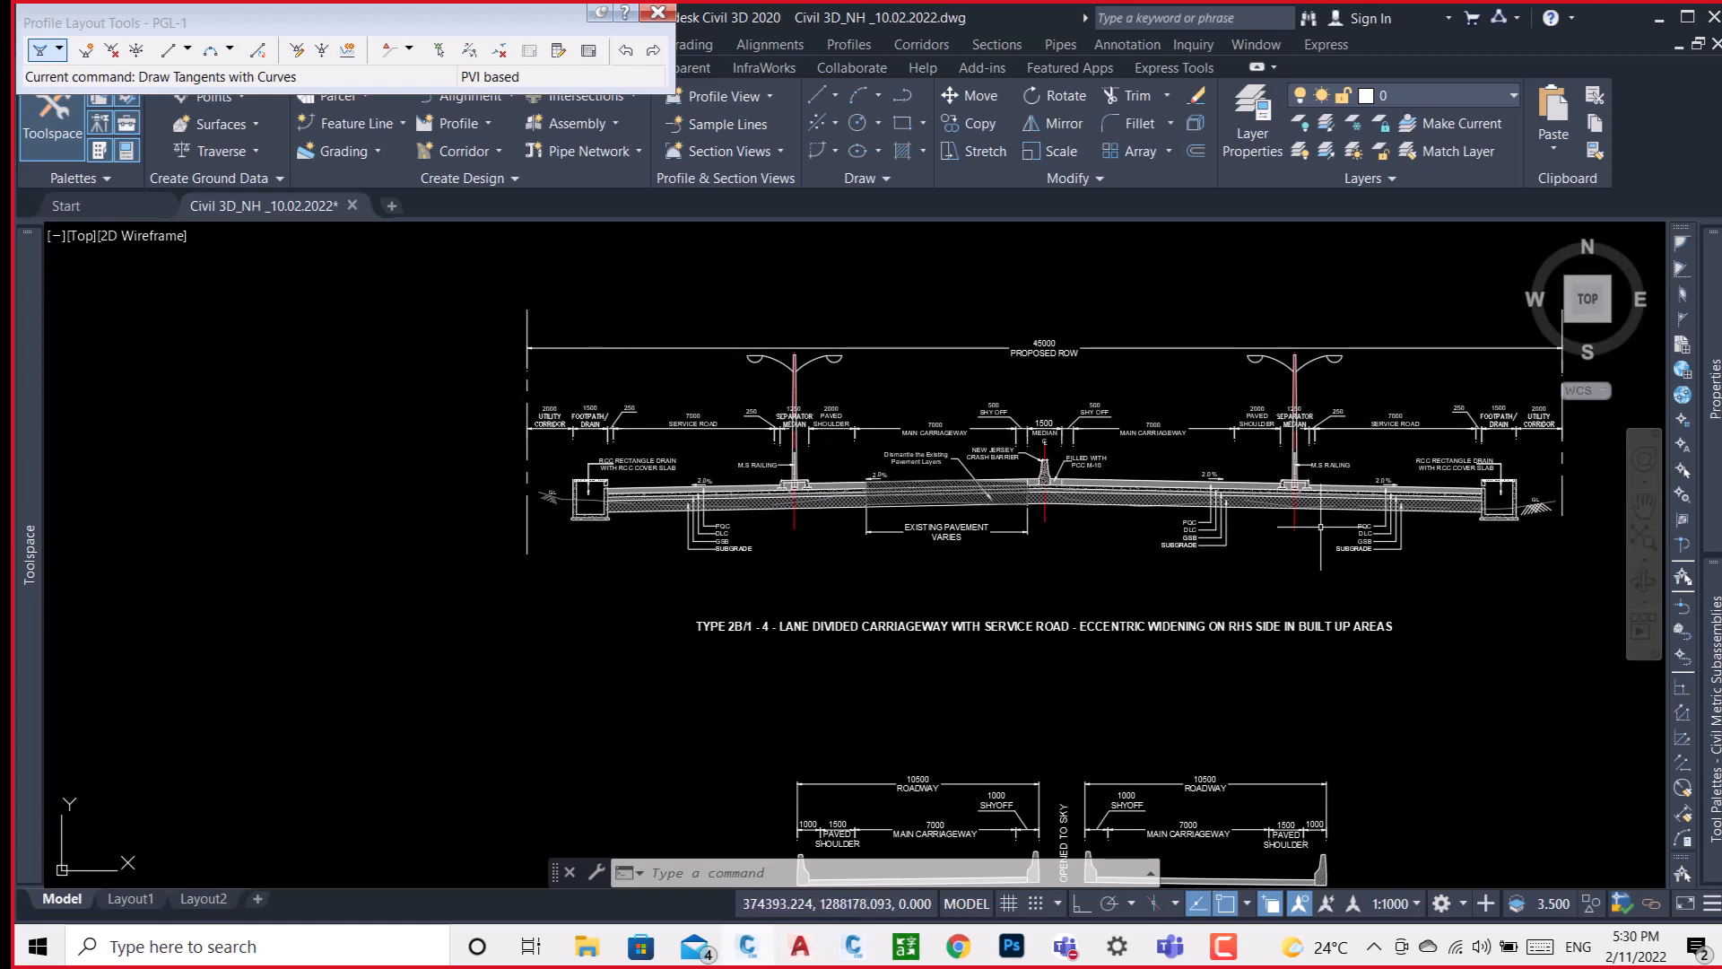
Browse the metric Lanes, Trench Pipes and Curbs subassemblies, dismissing the browser notifications.
mouse_move(1714, 680)
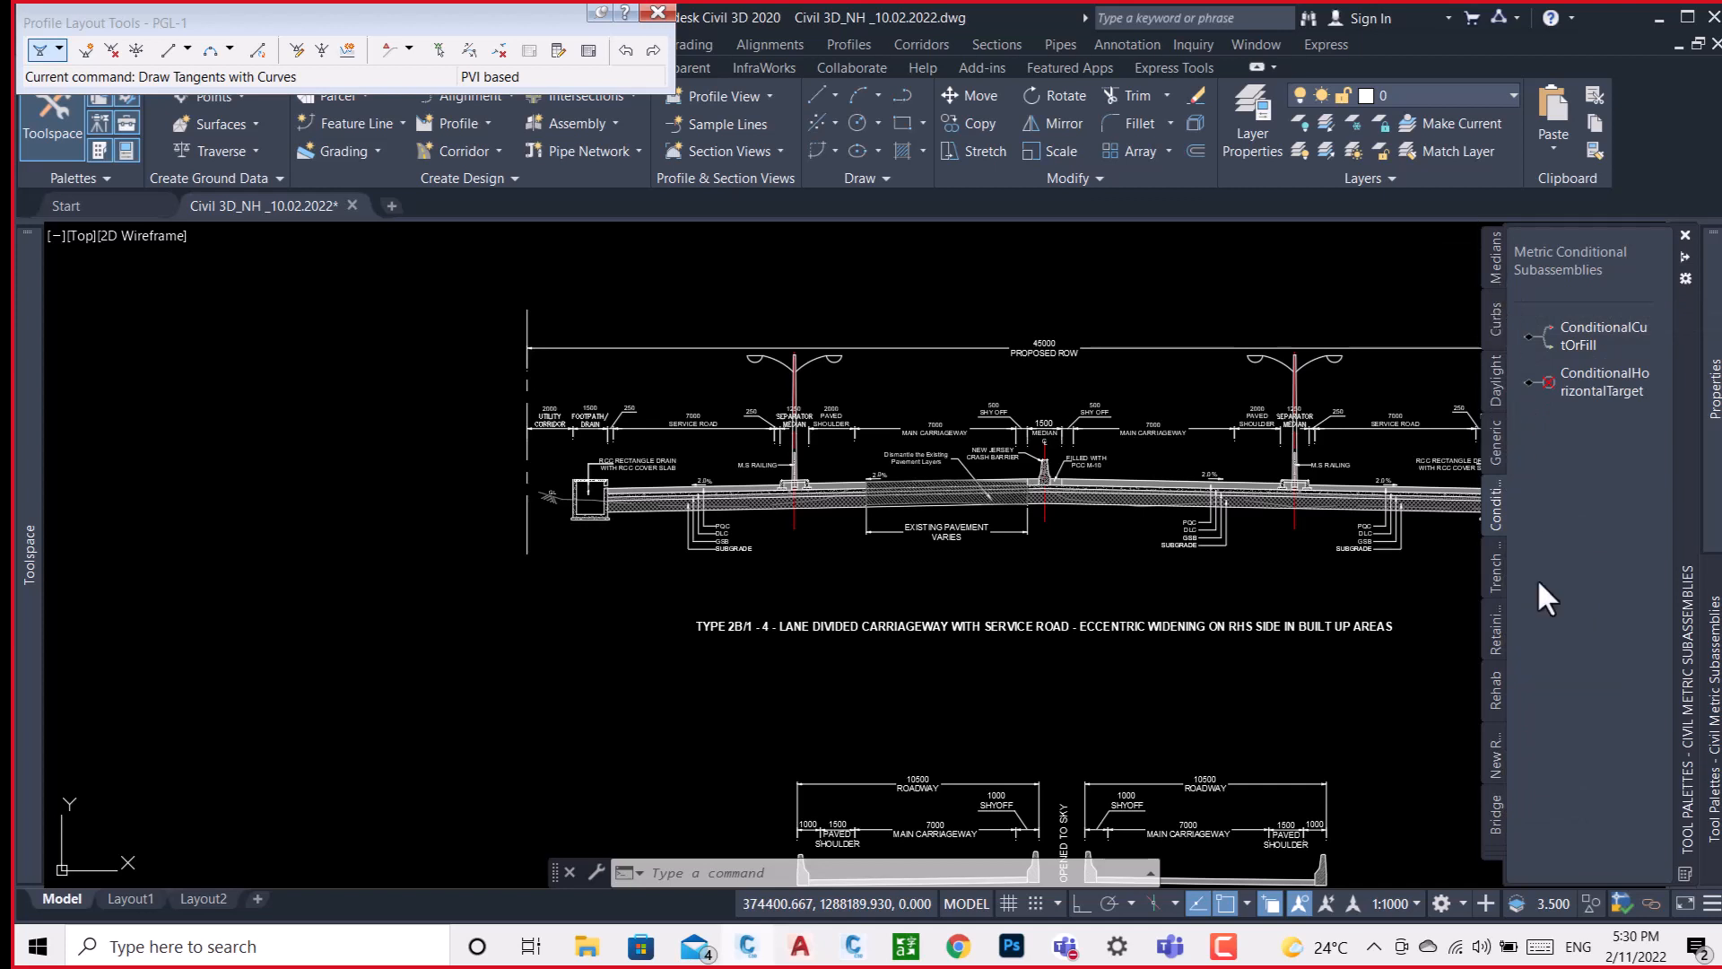
right_click(1493, 852)
left_click(1492, 852)
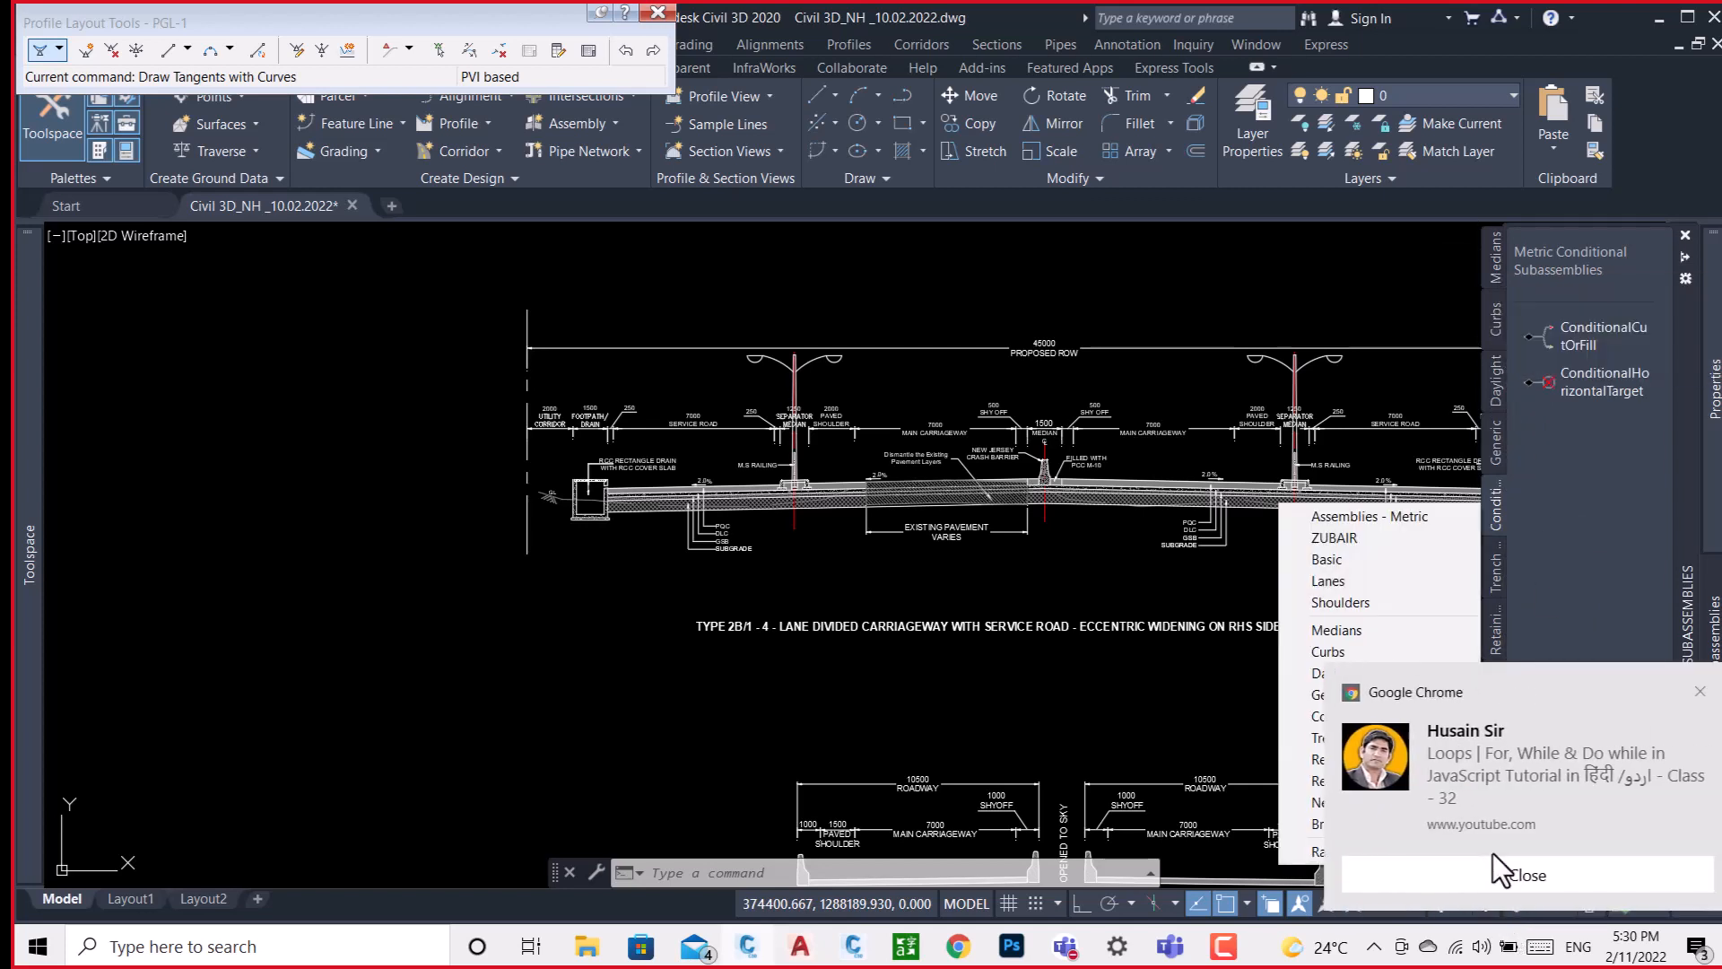
left_click(1313, 579)
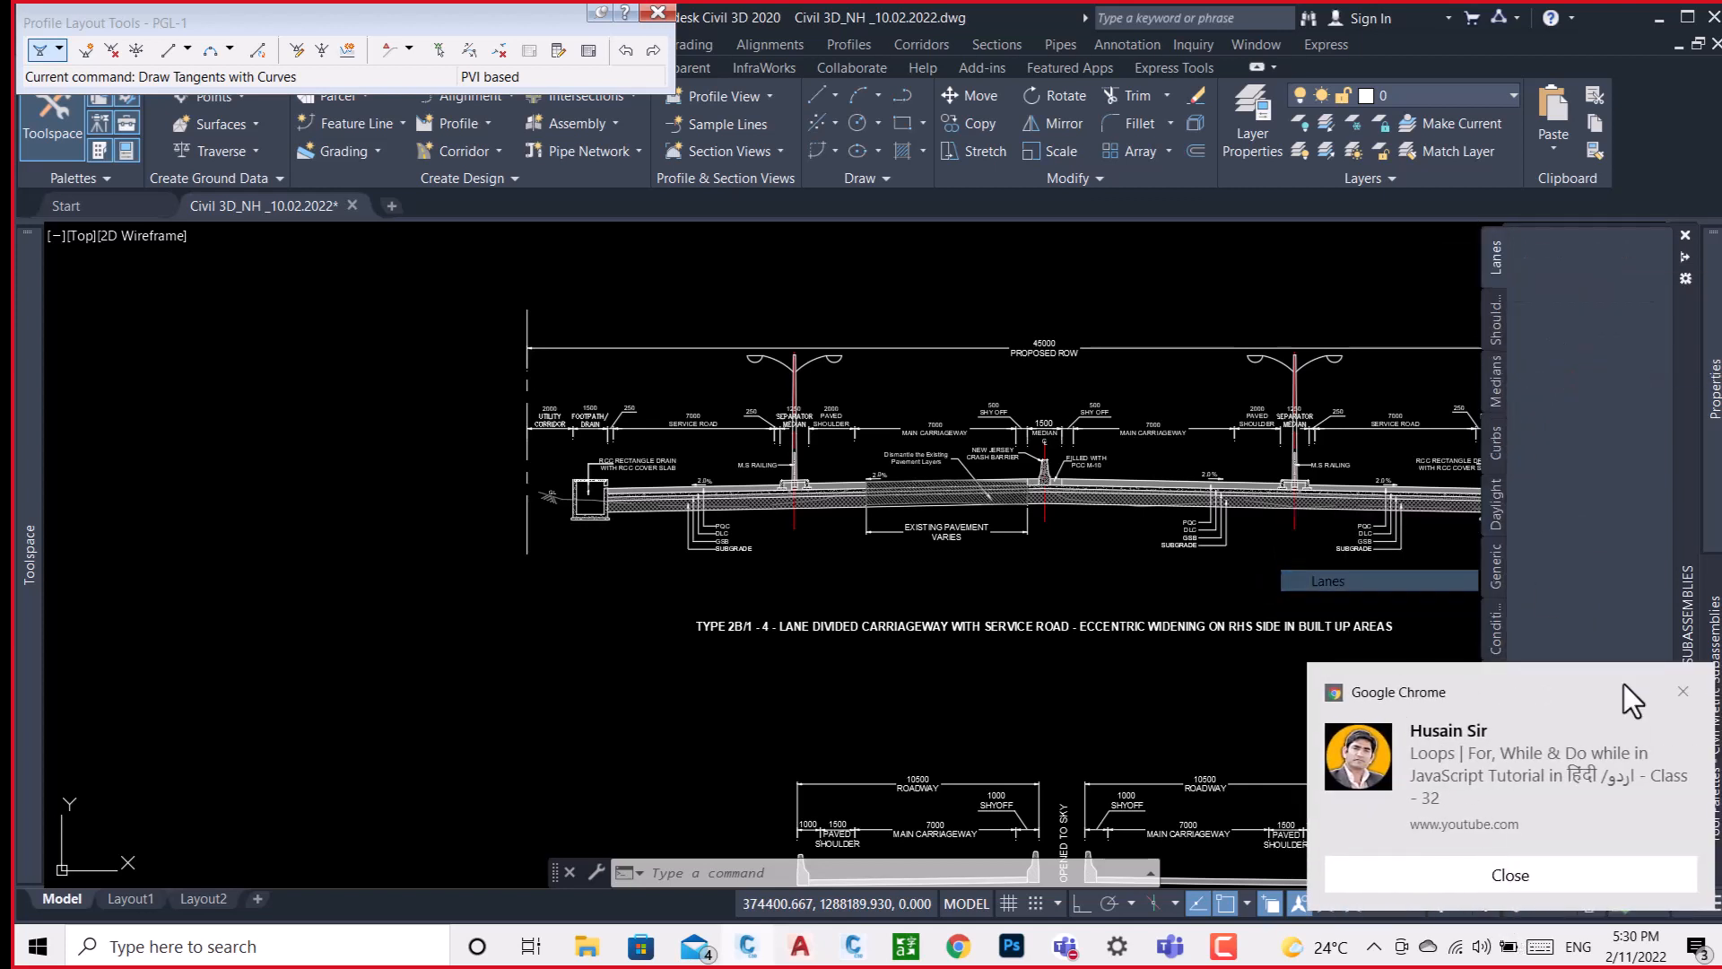
left_click(1682, 692)
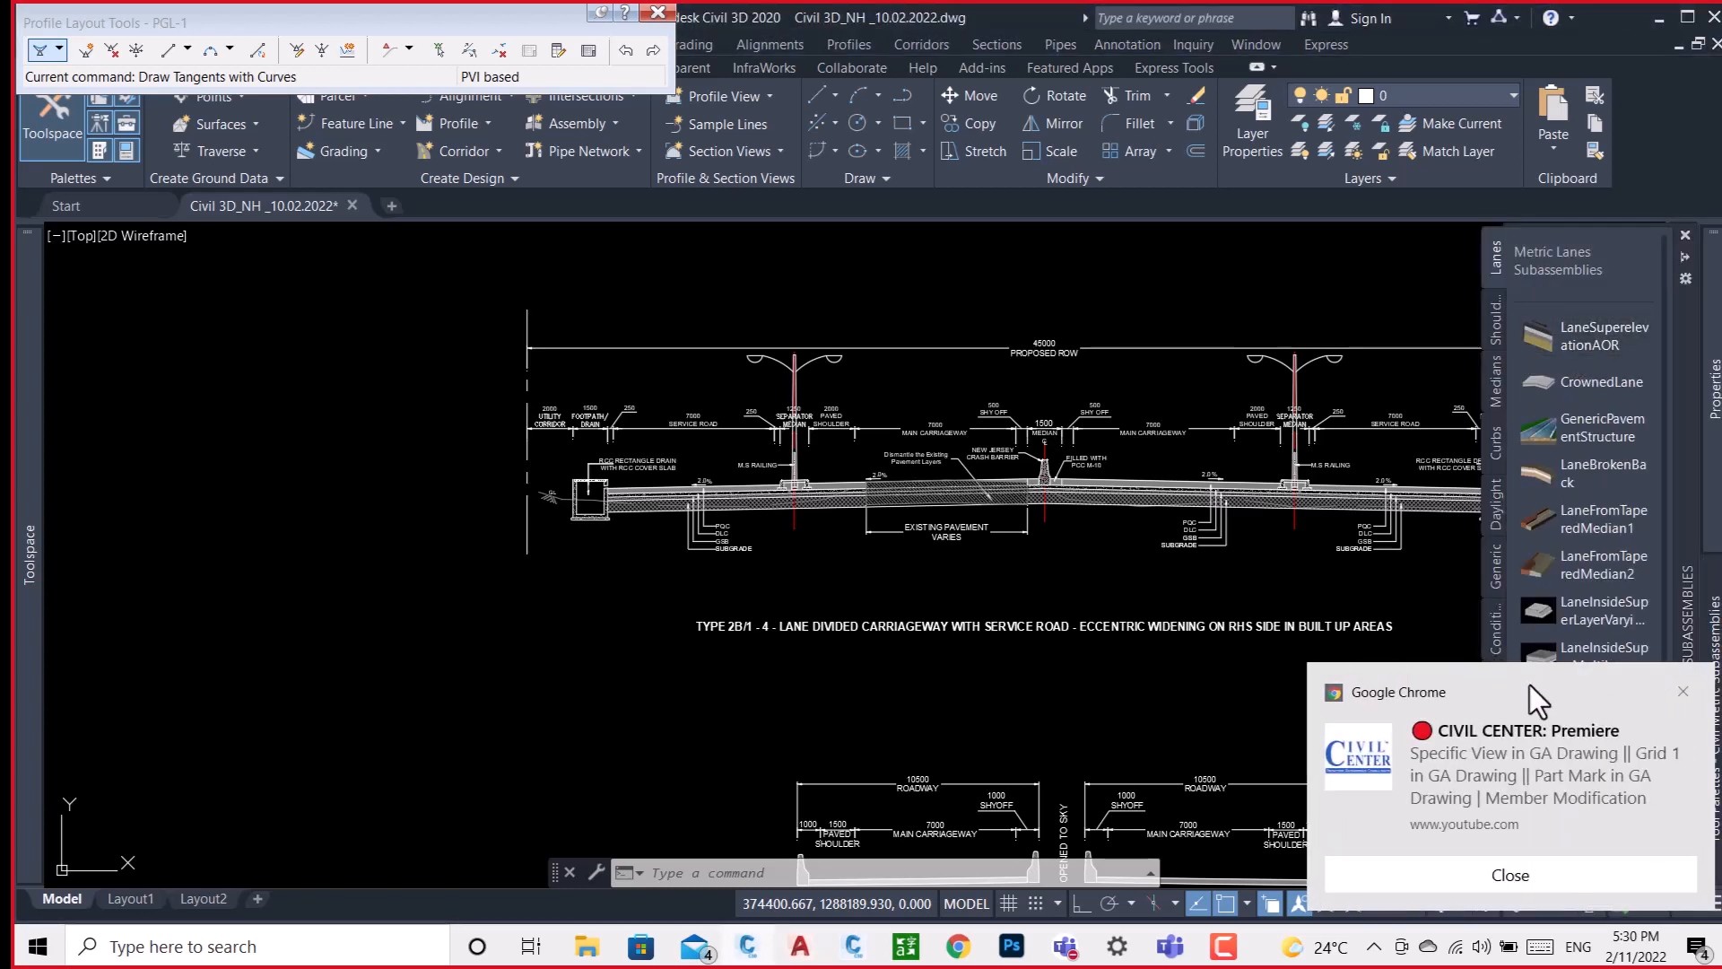
left_click(1679, 693)
mouse_move(1715, 752)
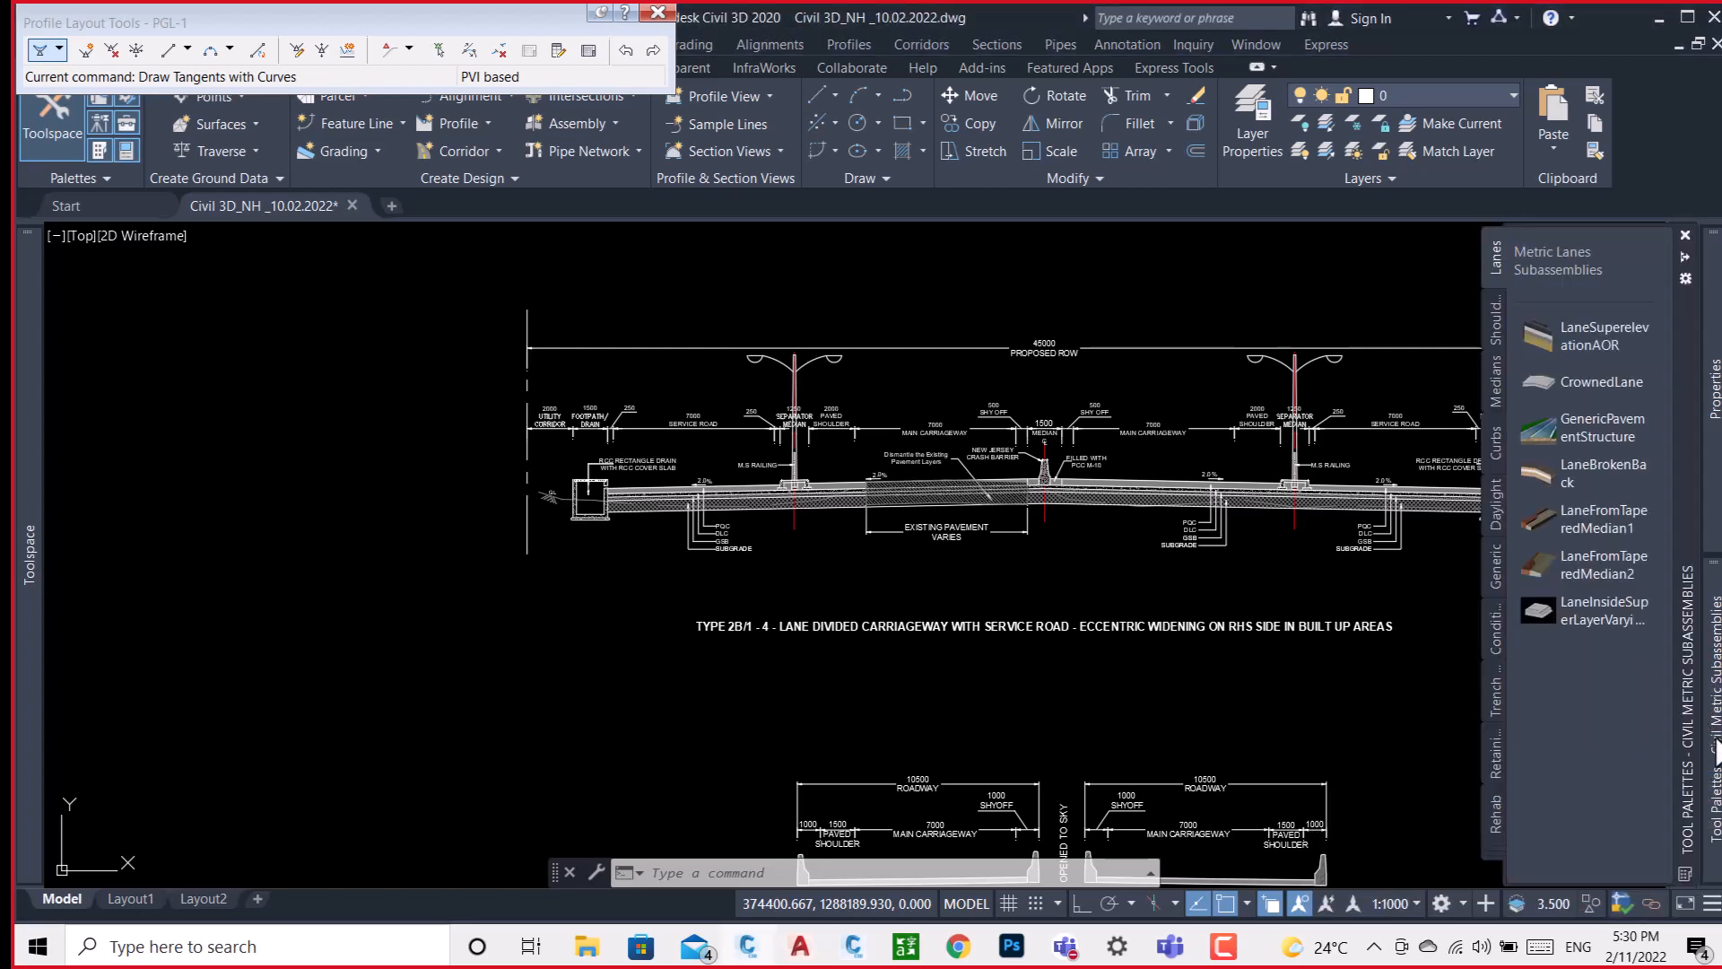
left_click(1494, 703)
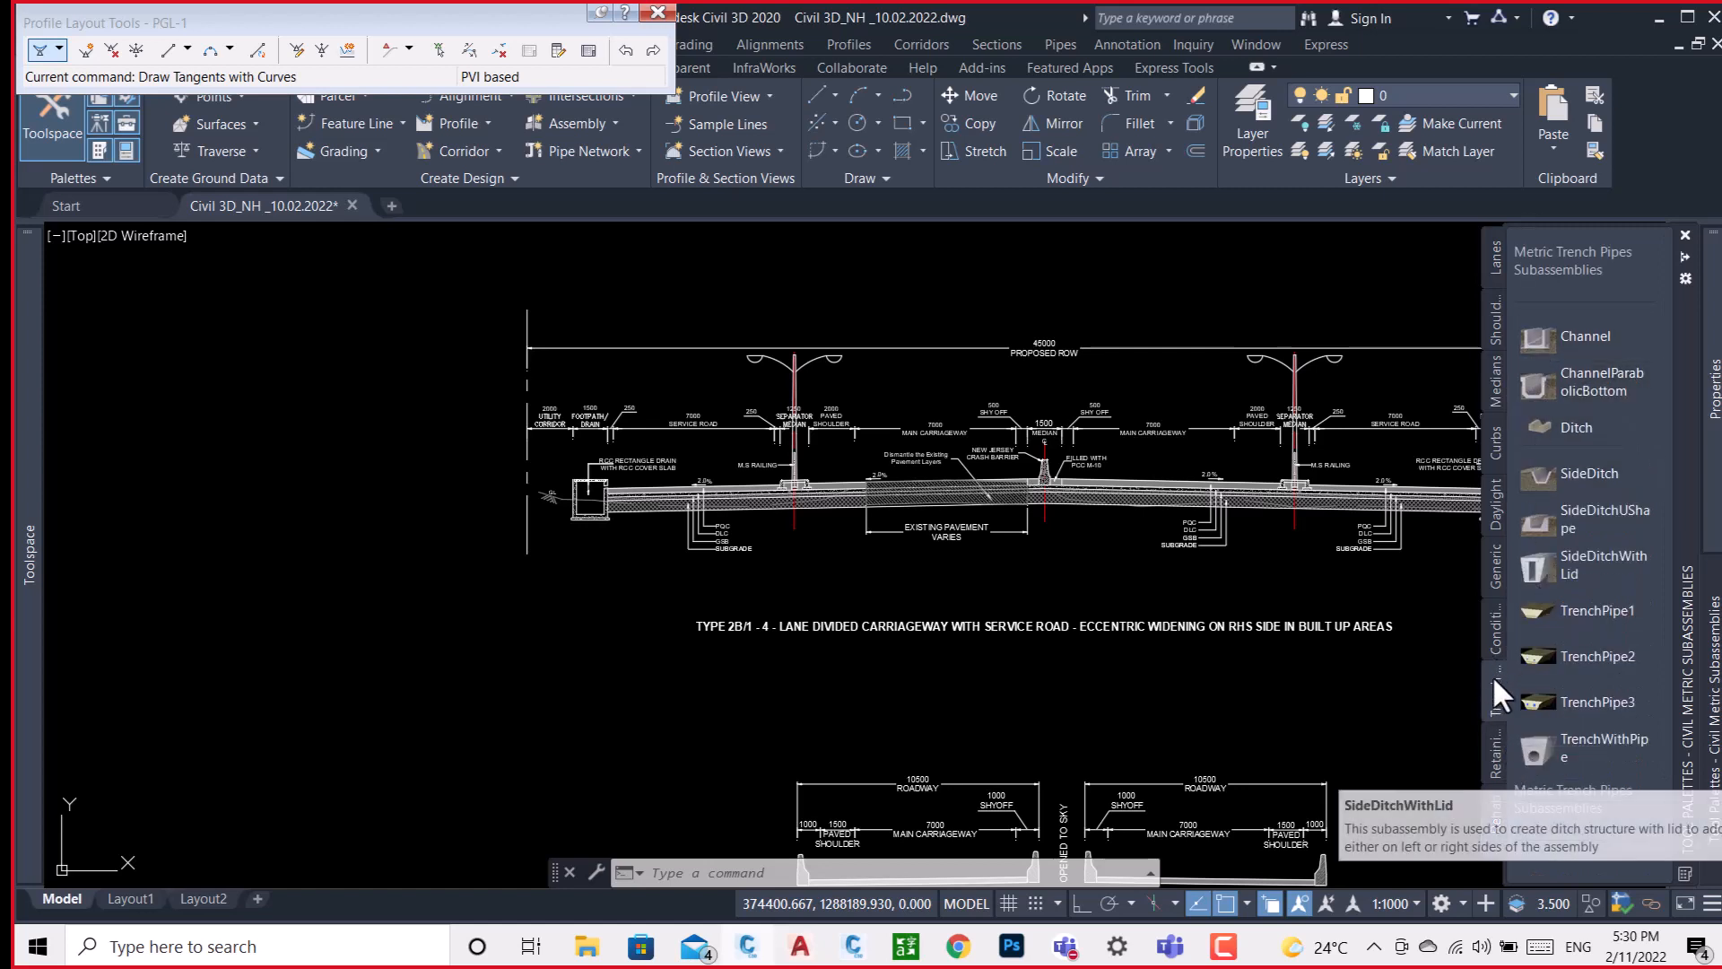
left_click(1497, 441)
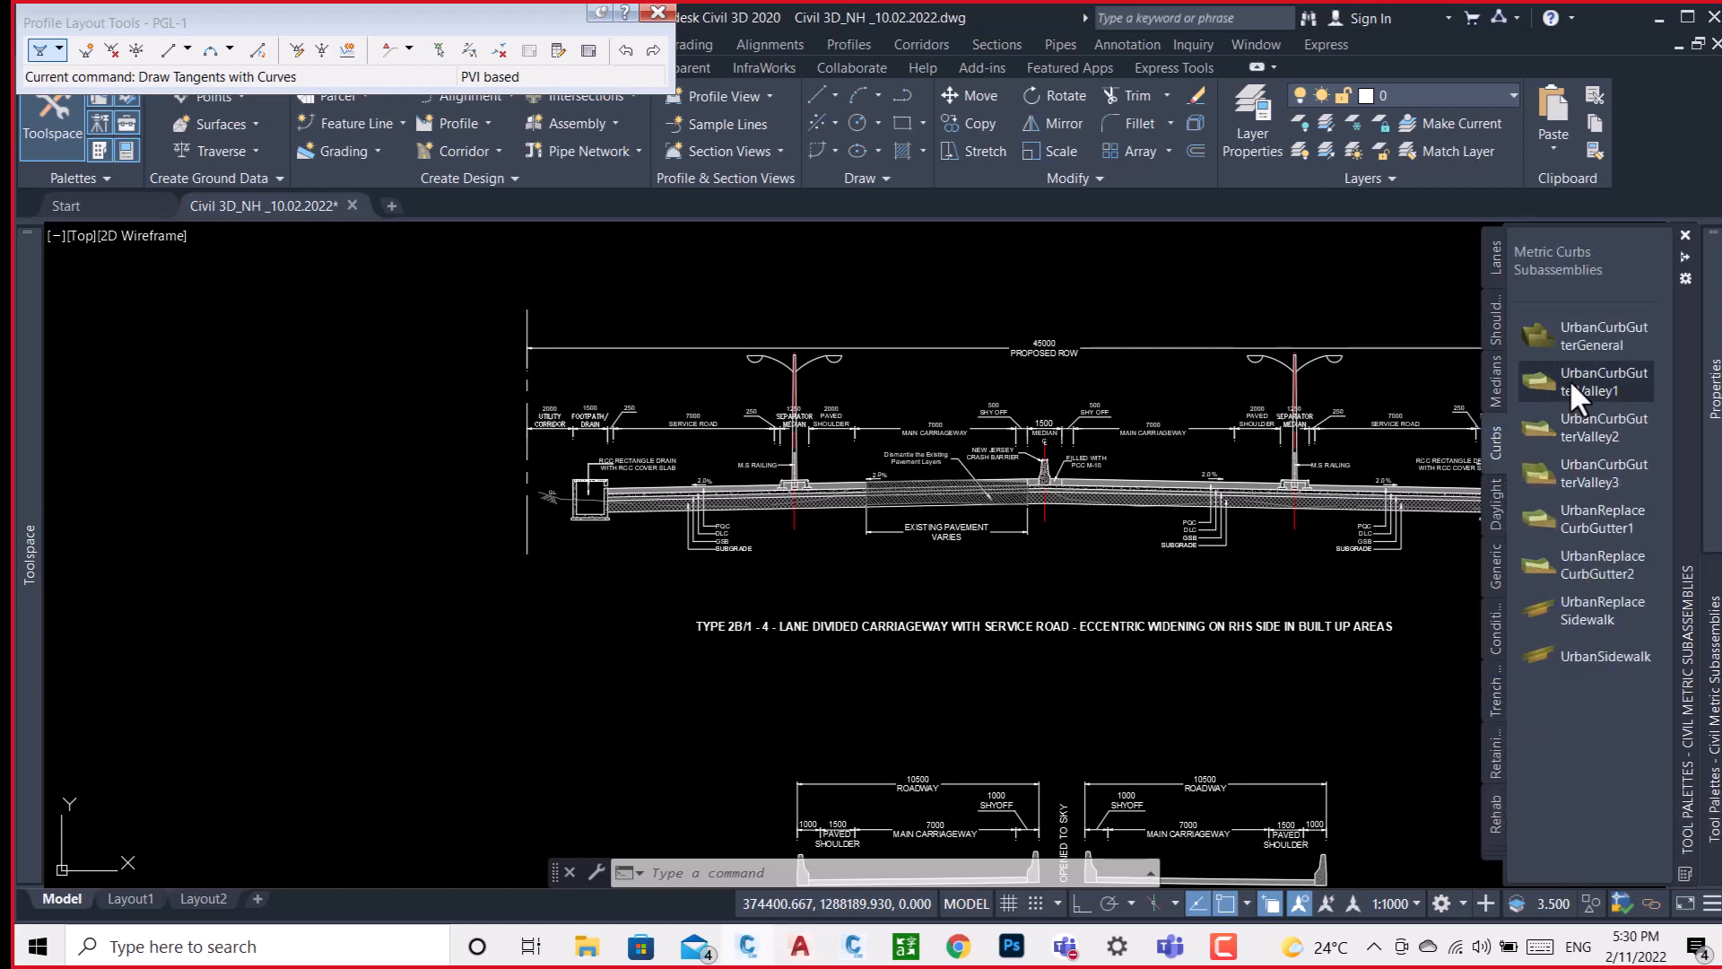
Examine the typical cross-sections, the profile views and the plan of the divided highway alignments.
scroll(733, 370, "down", 2)
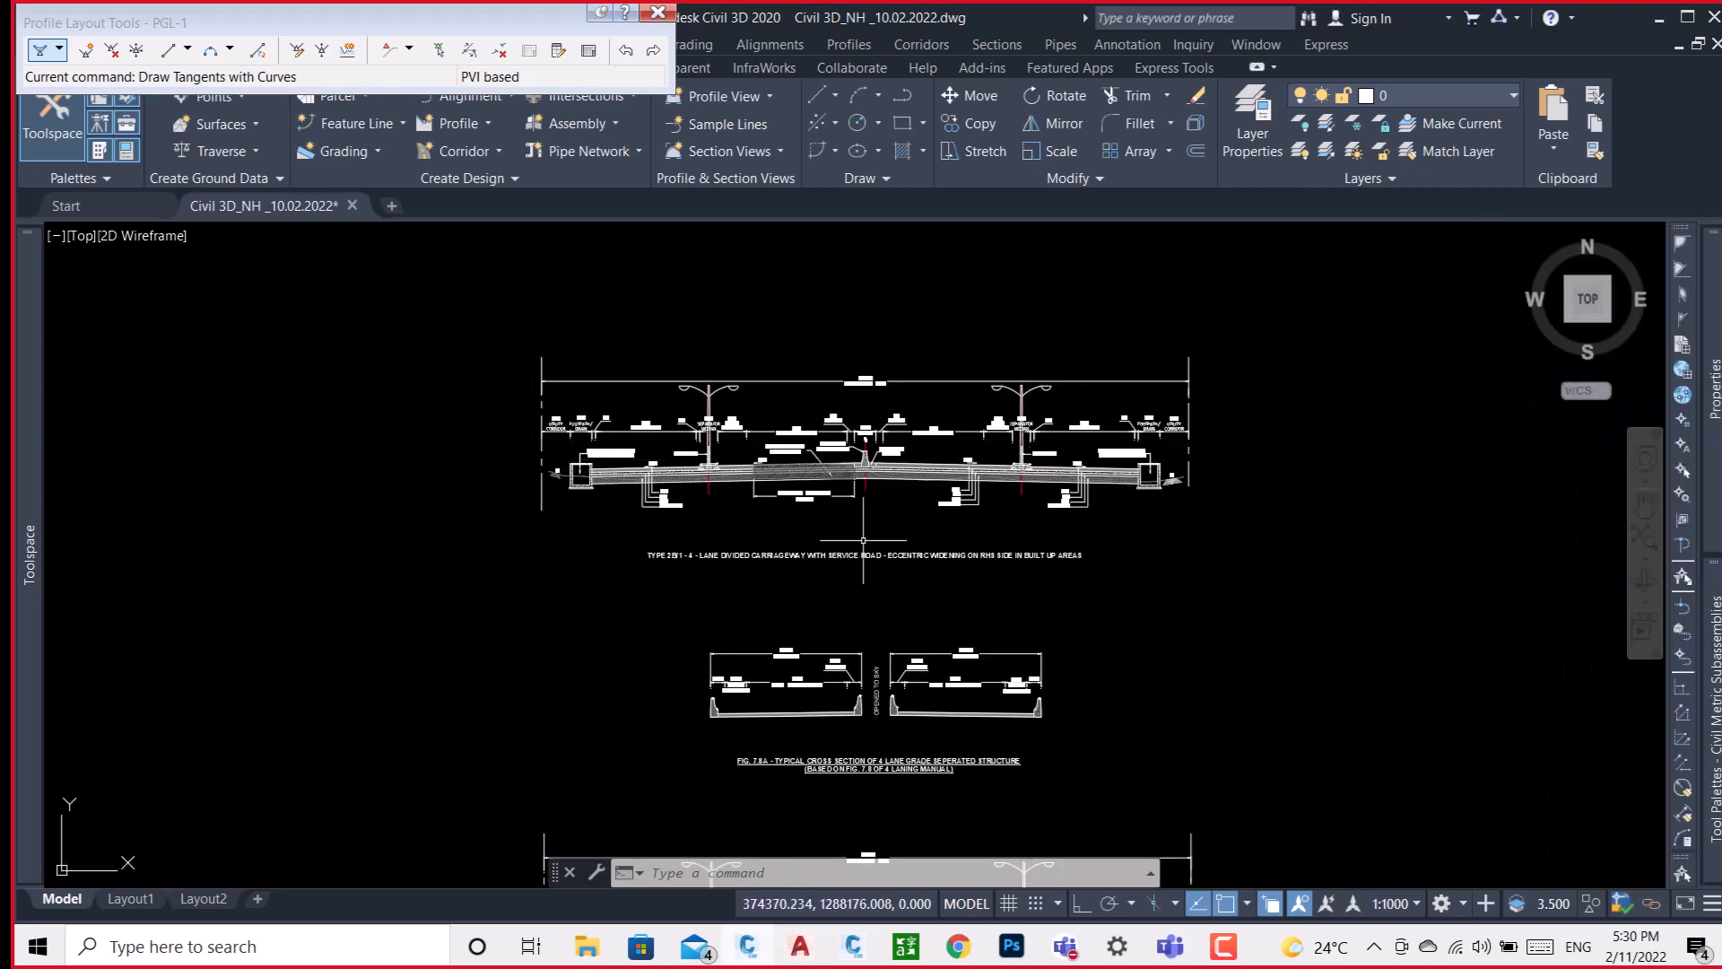
scroll(805, 410, "up", 4)
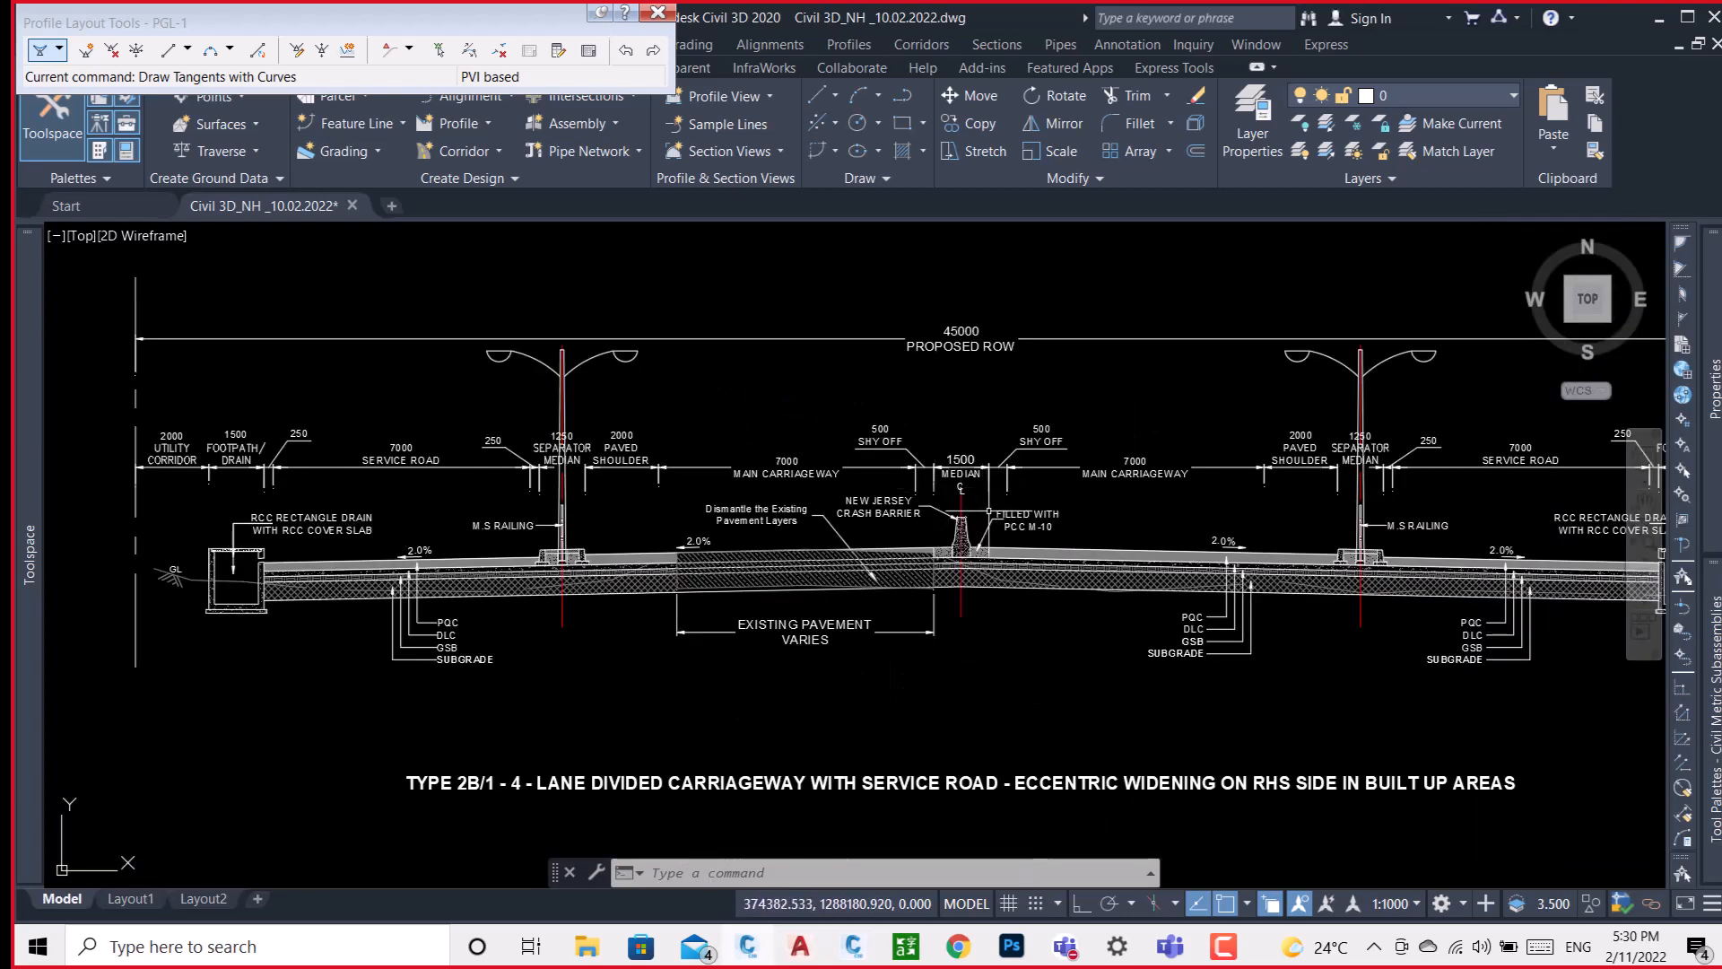
scroll(863, 461, "down", 4)
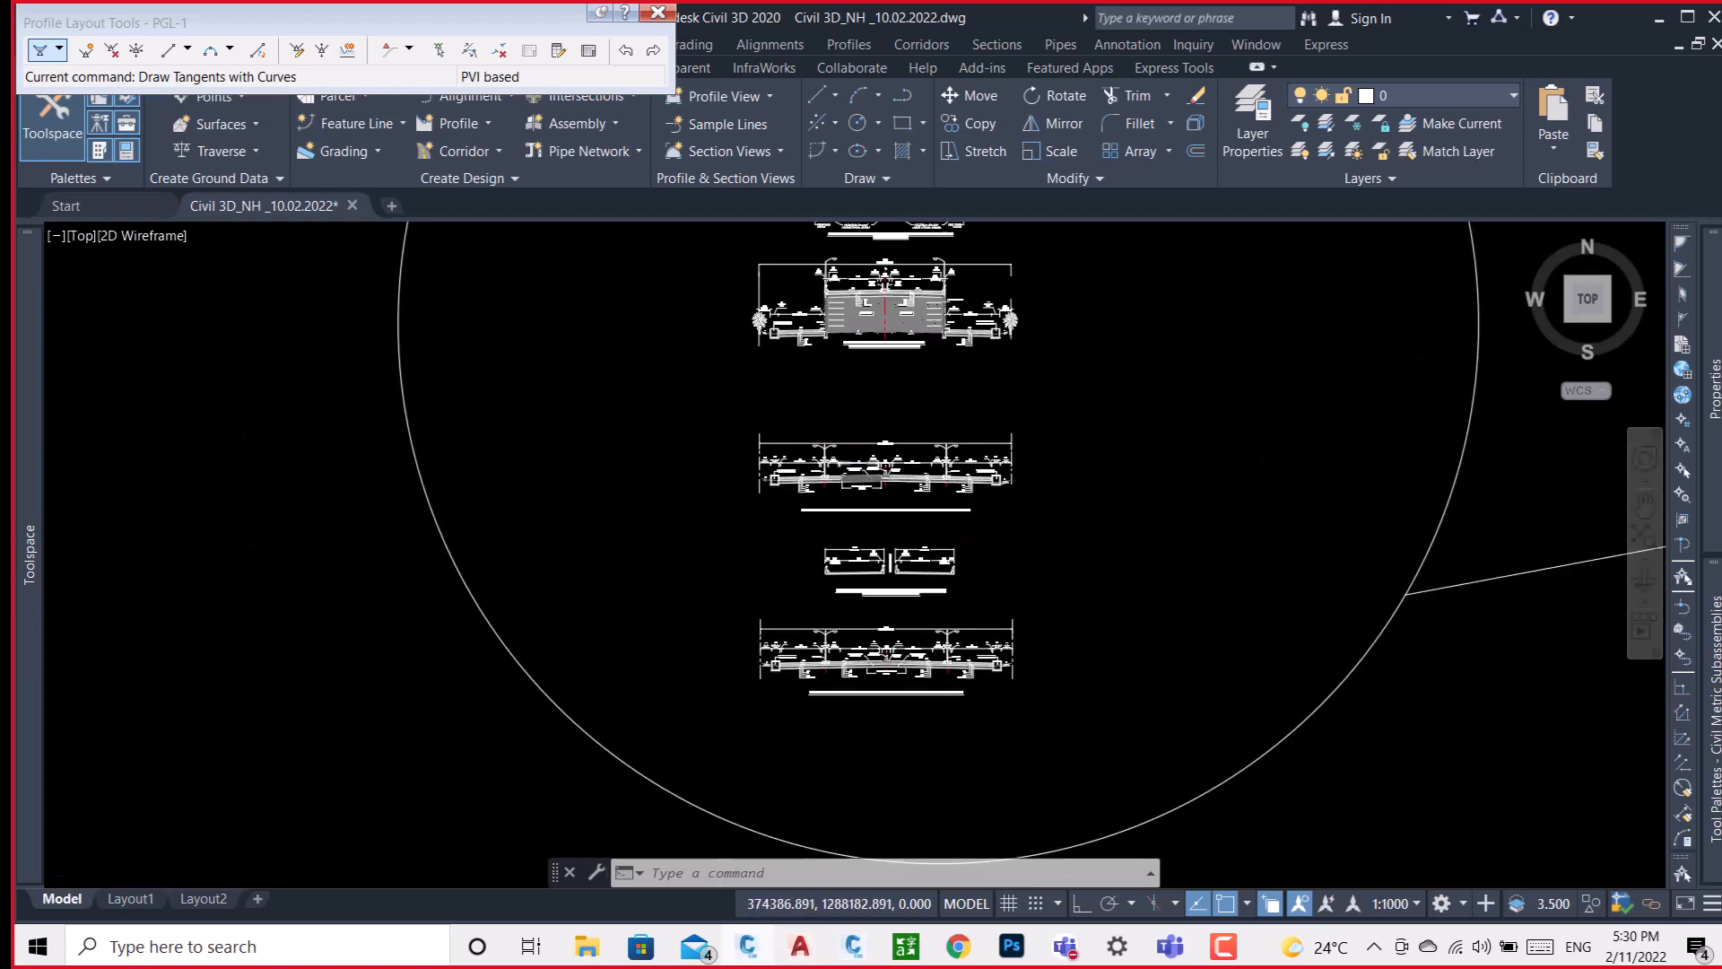
scroll(1021, 468, "down", 8)
scroll(1023, 467, "down", 4)
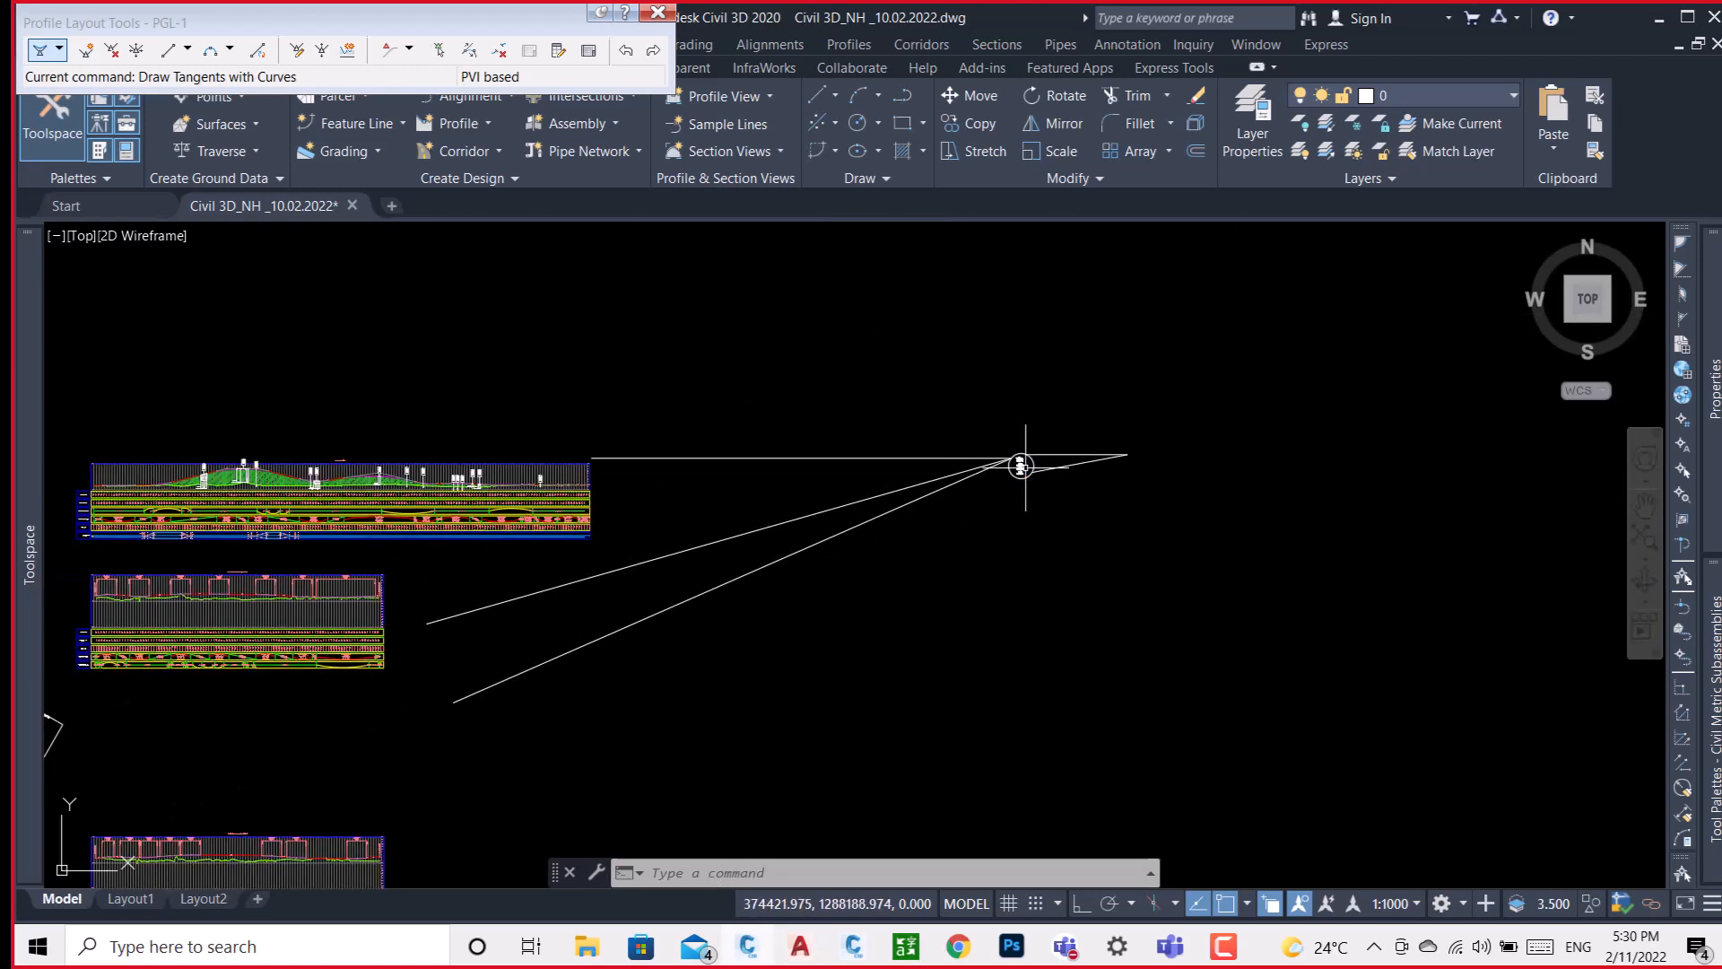
scroll(457, 460, "up", 6)
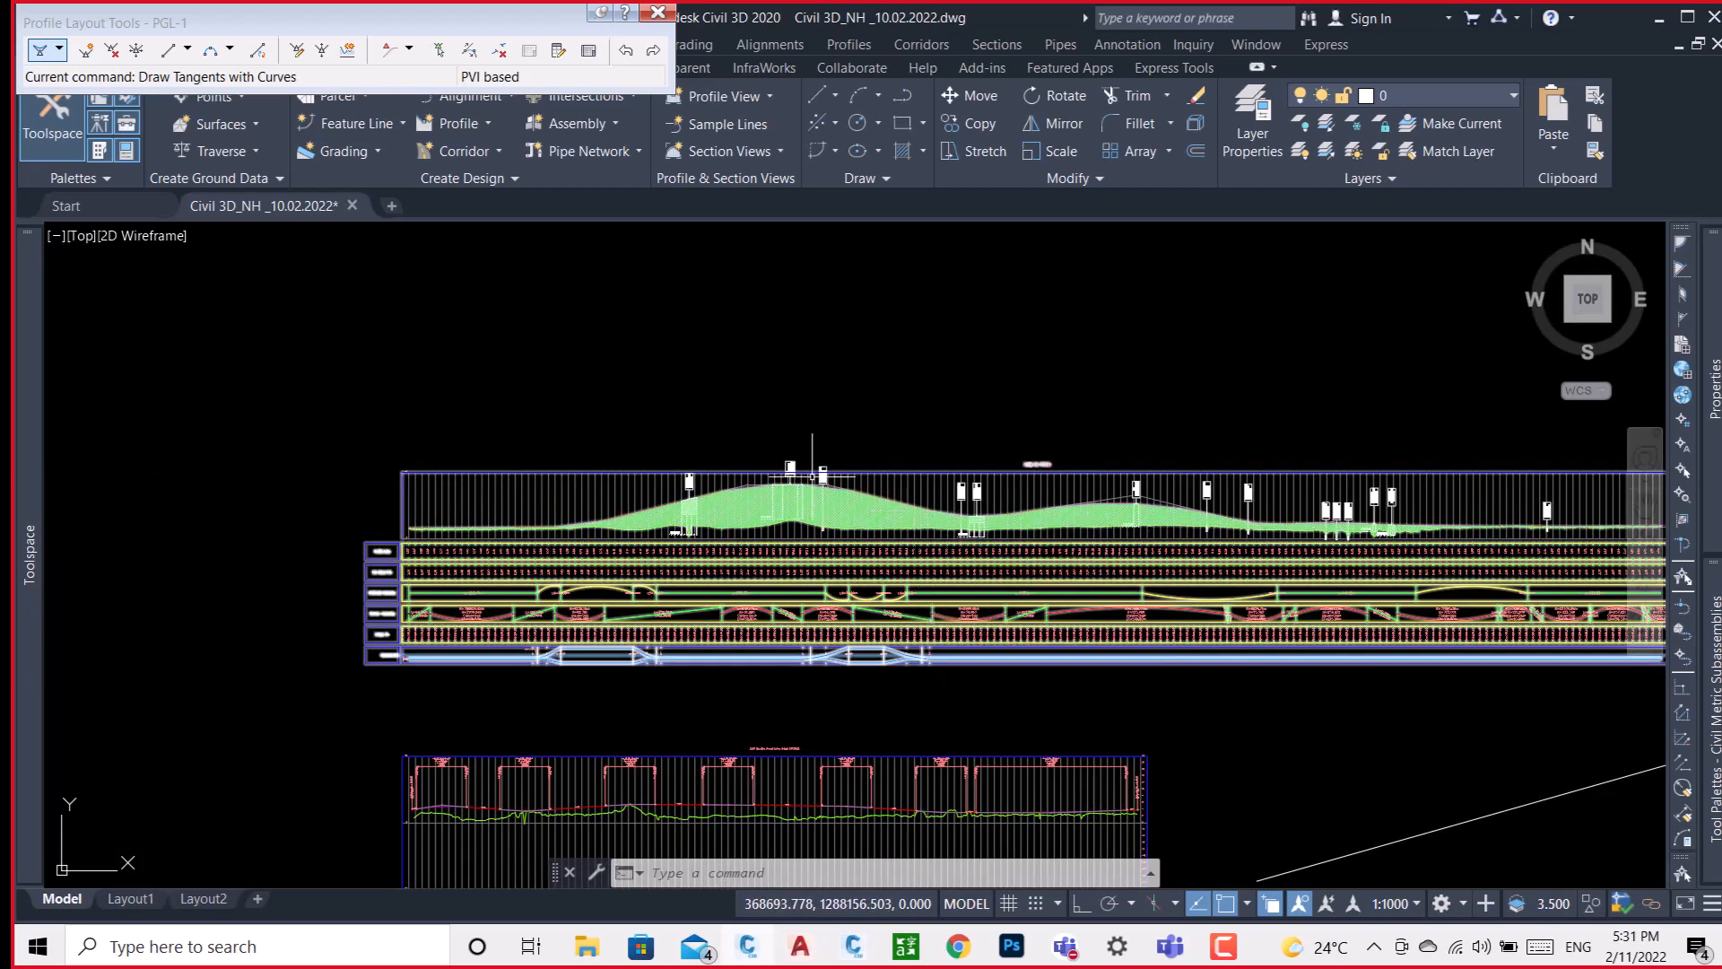
scroll(705, 457, "down", 7)
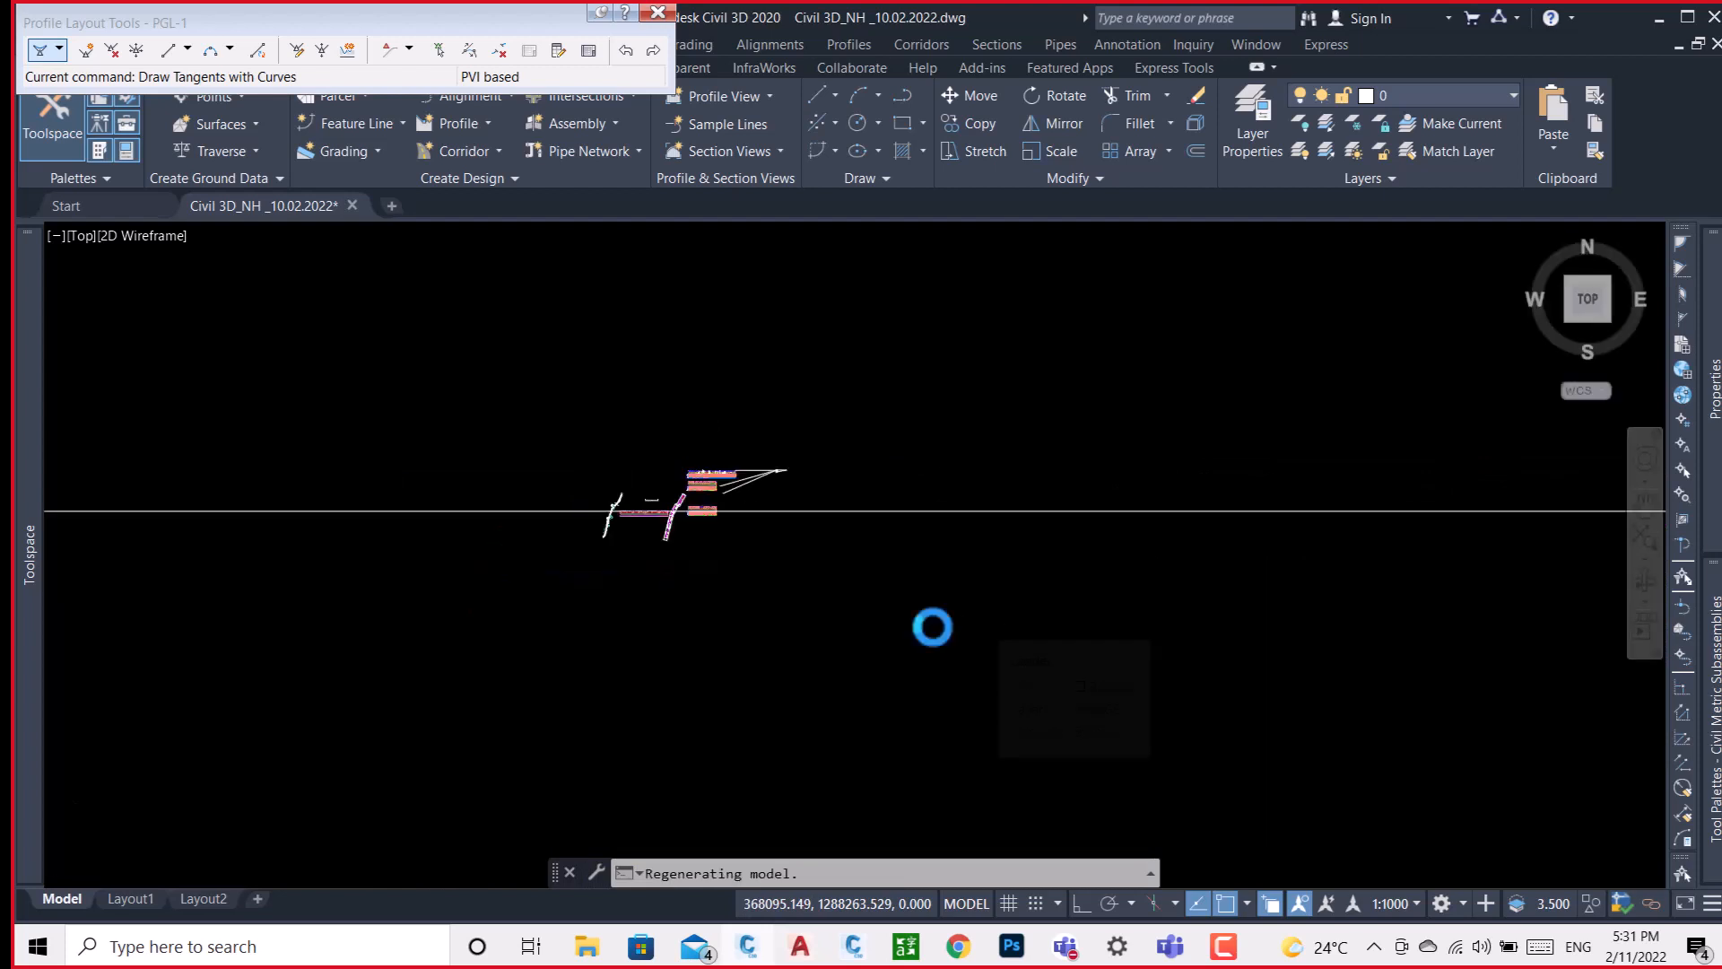
scroll(737, 554, "up", 3)
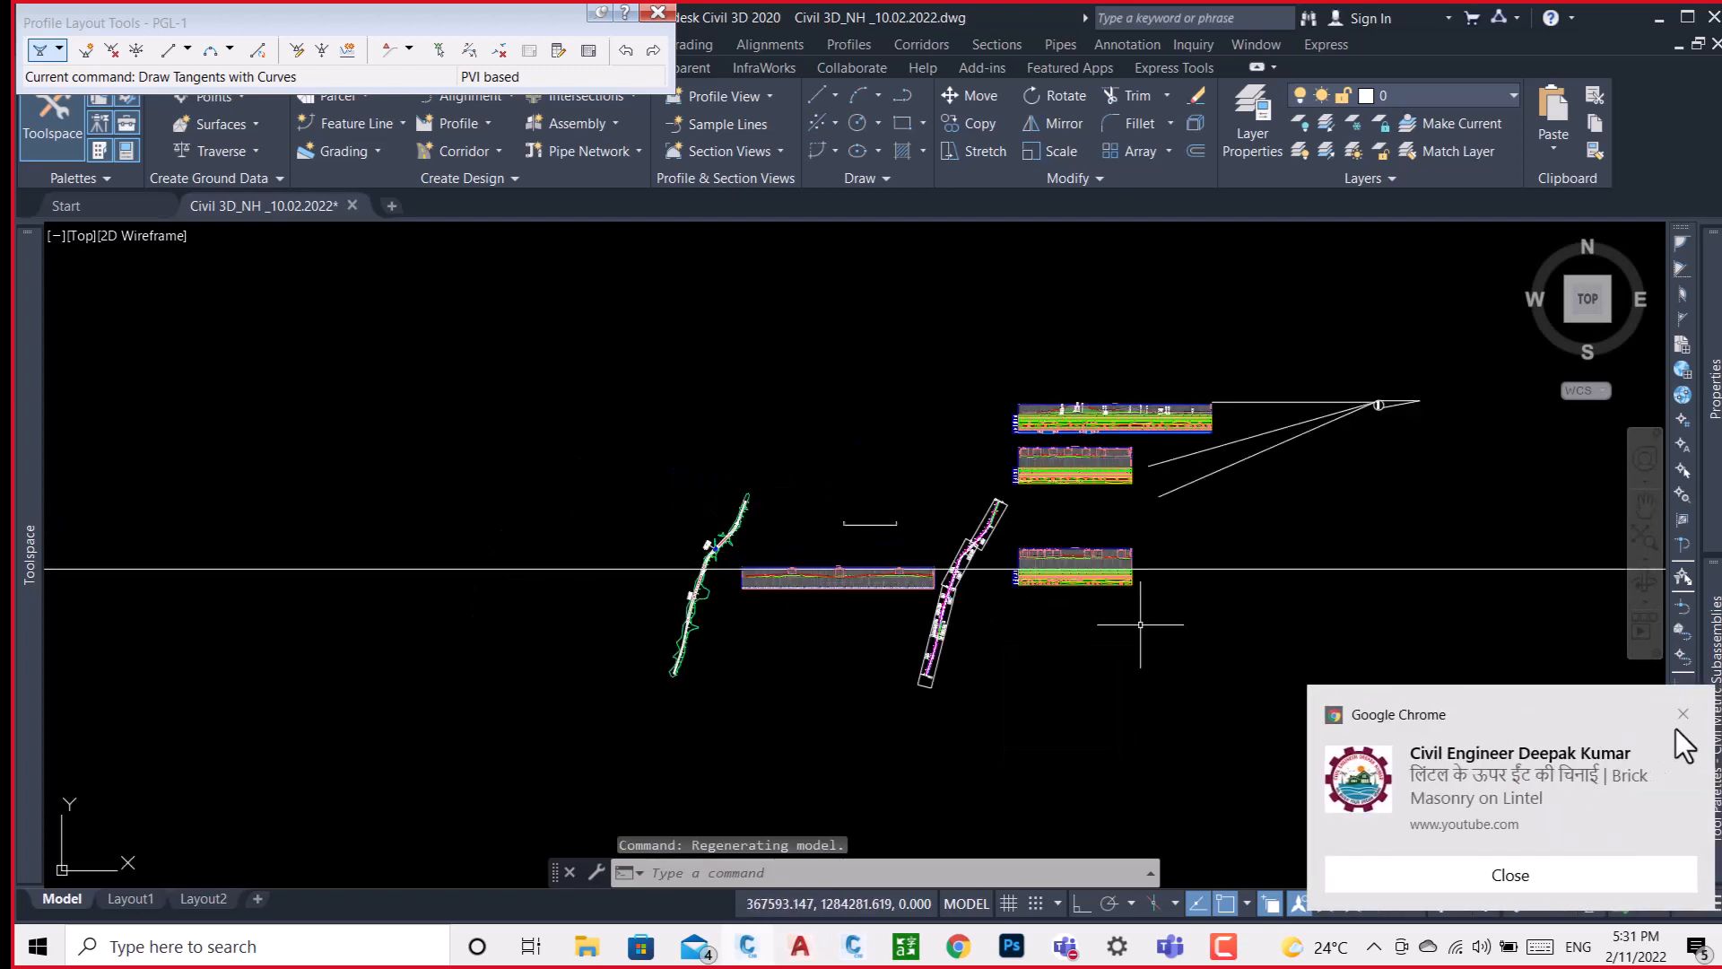
left_click(1701, 714)
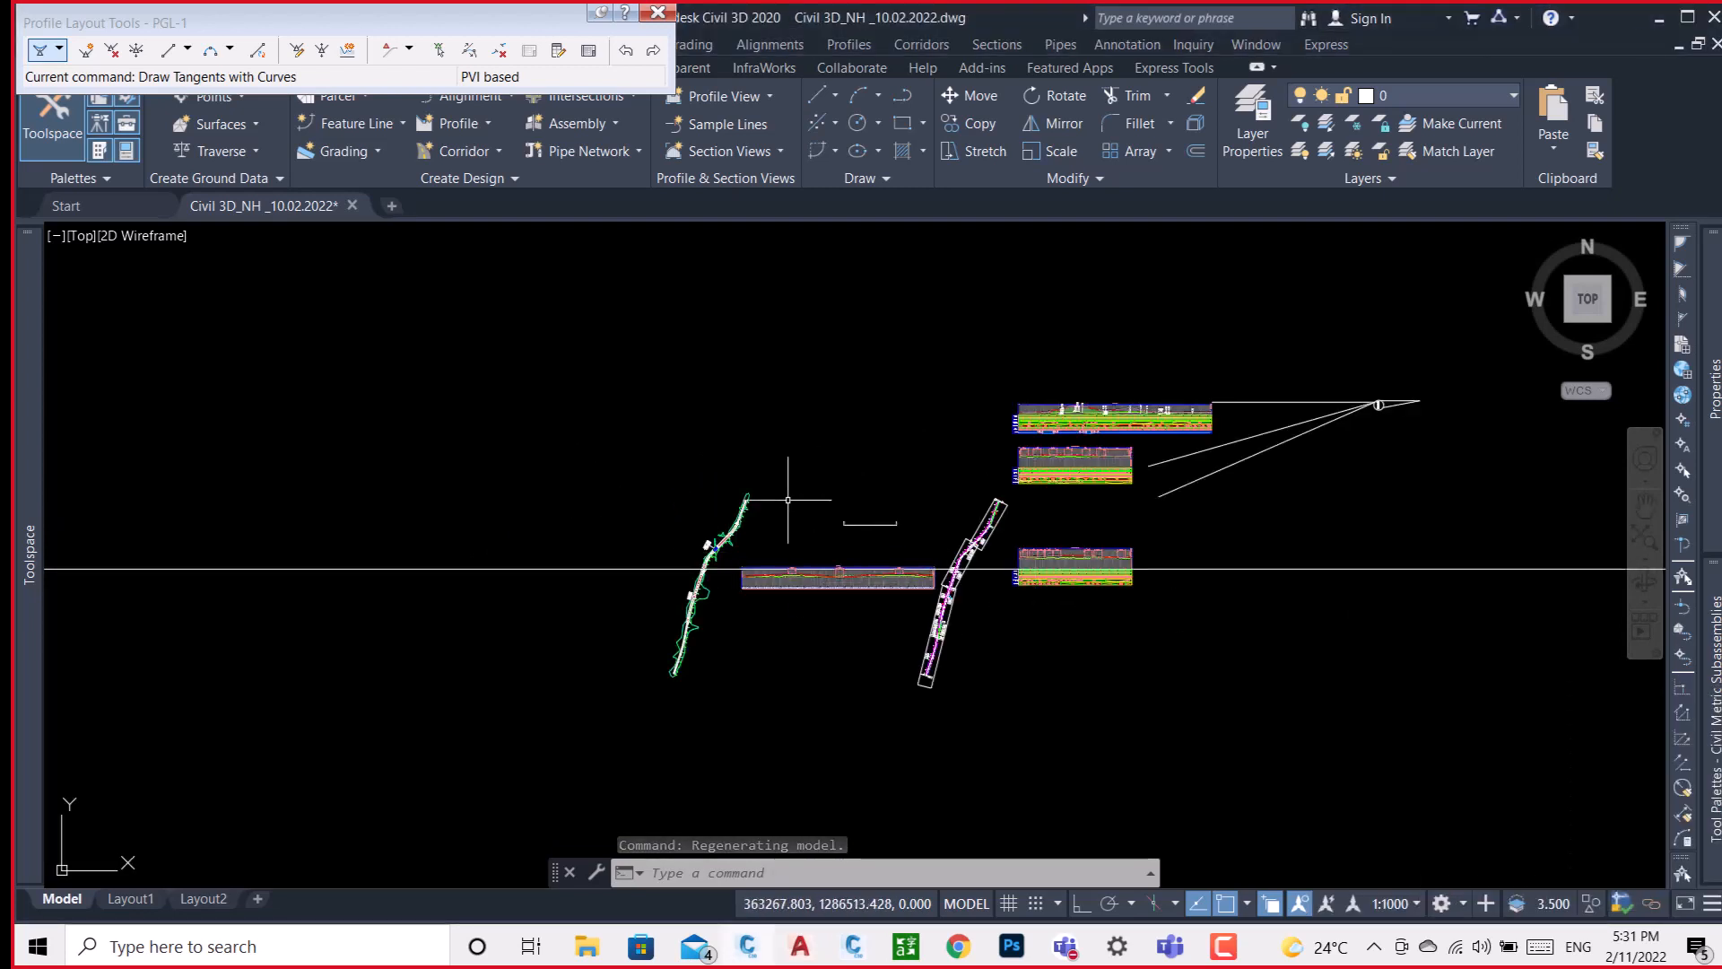
scroll(724, 551, "up", 3)
mouse_move(724, 551)
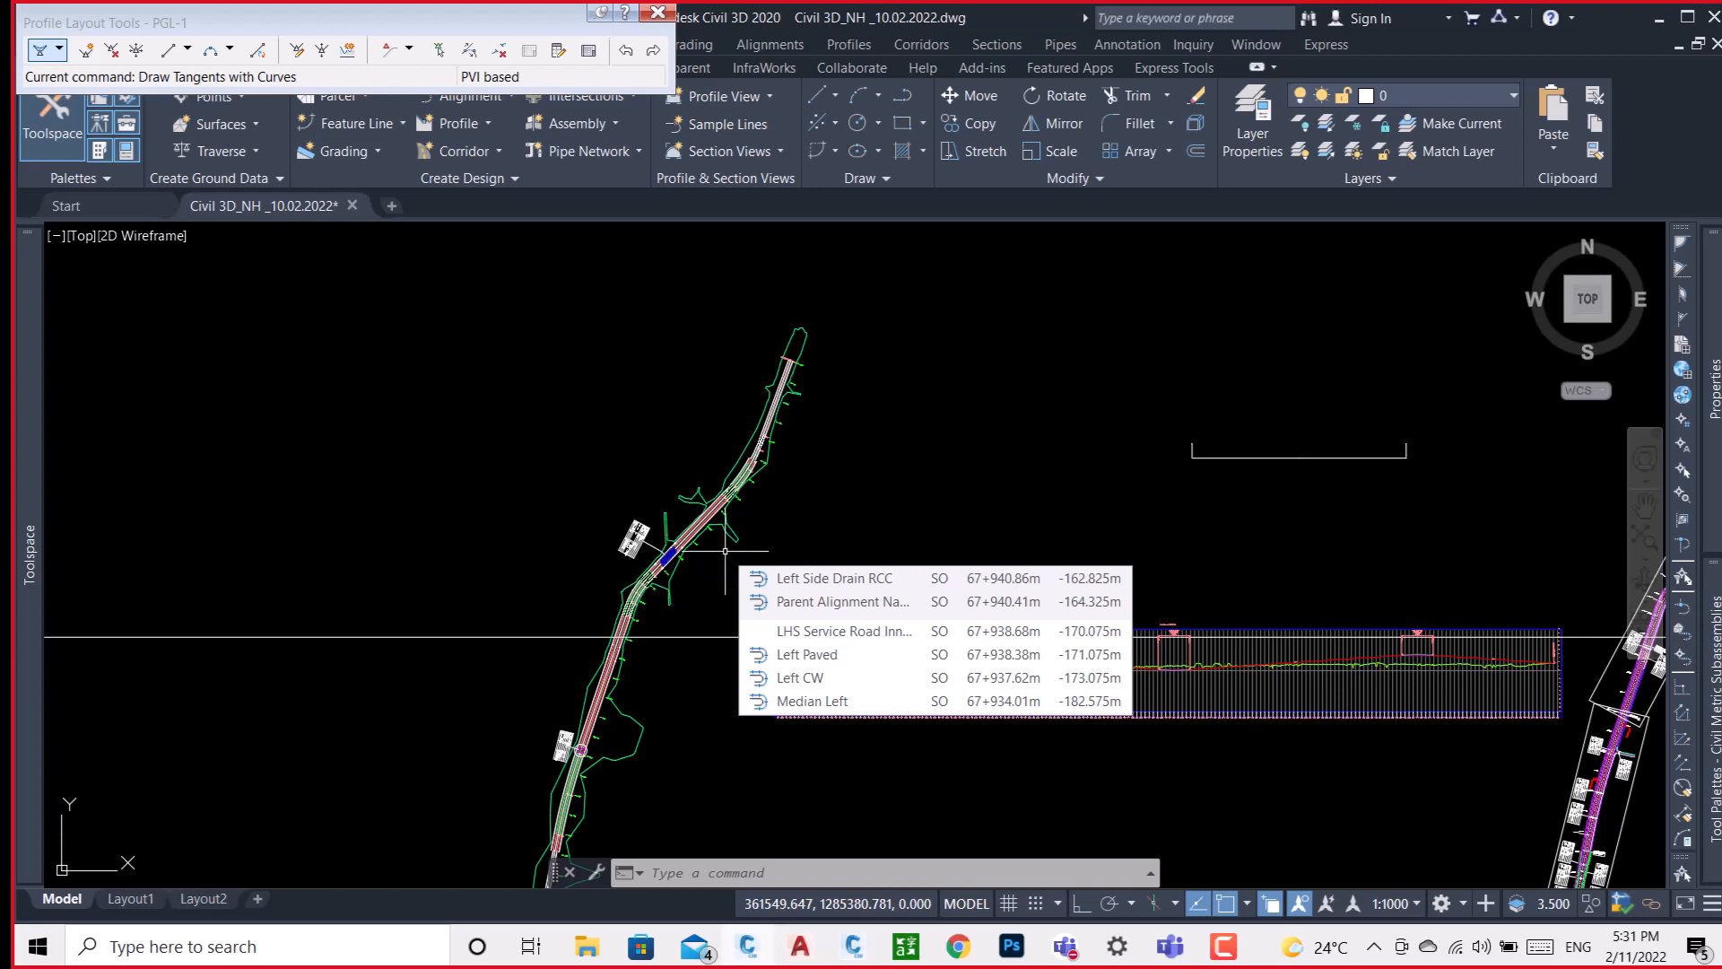
Inspect the surface boundary beside the road, close PGL-1's profile layout tools and clear the selection.
scroll(619, 705, "up", 4)
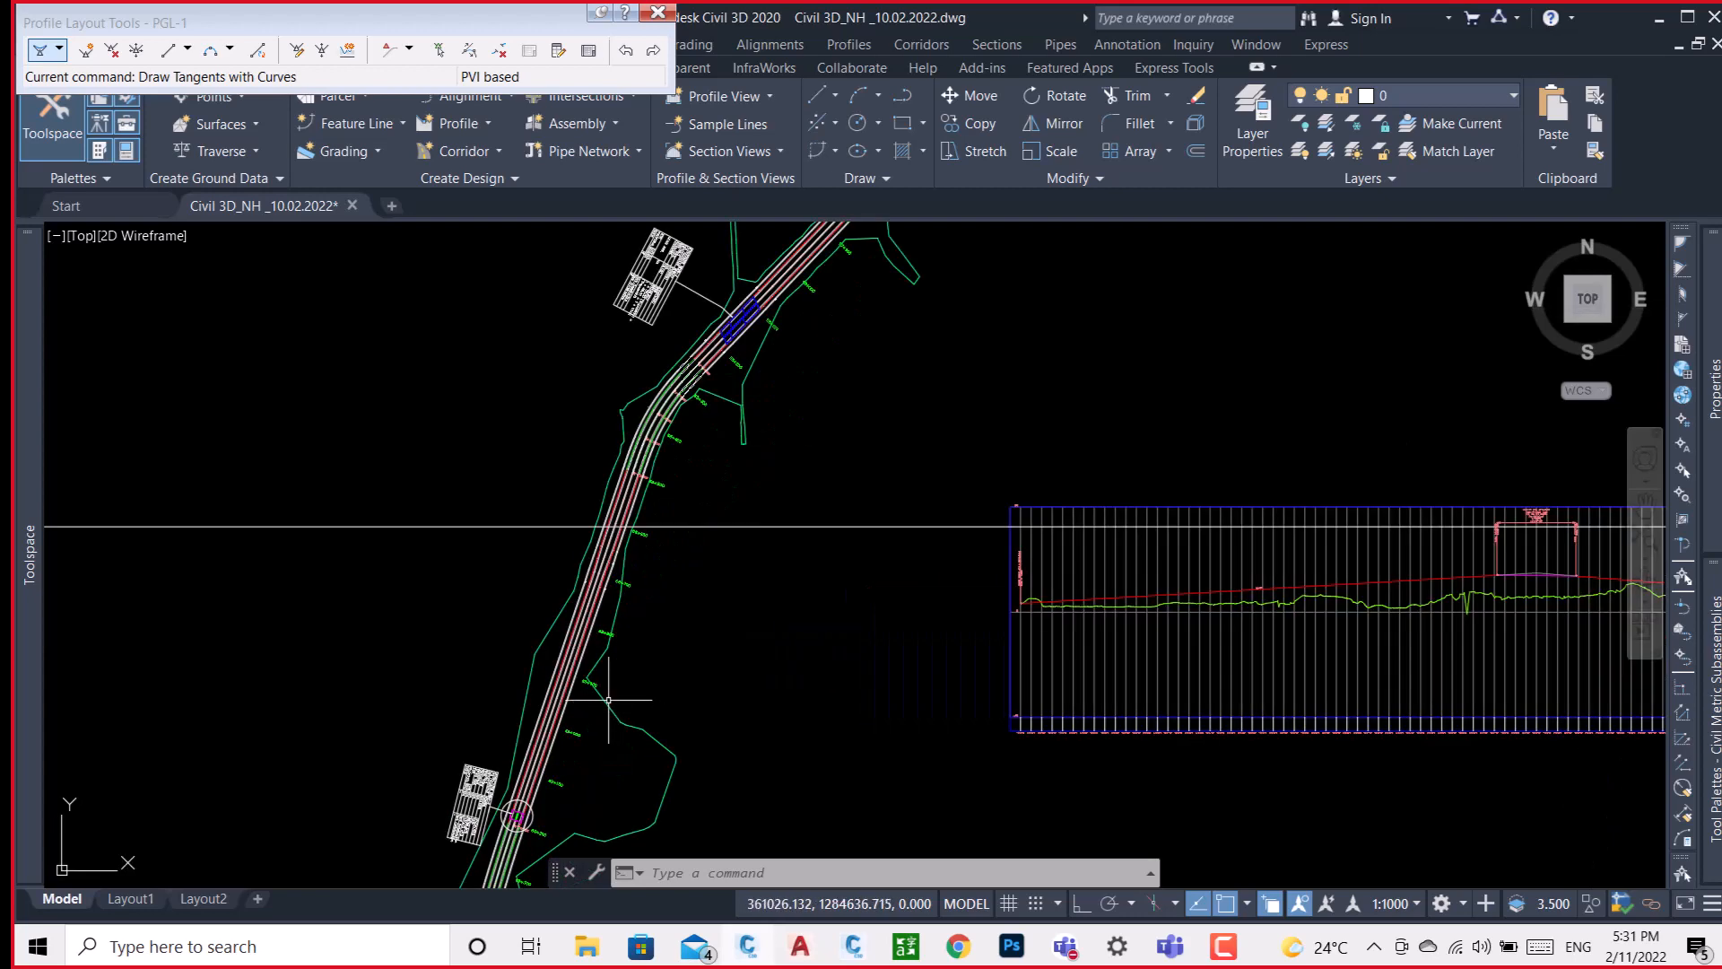
left_click(605, 701)
middle_click_drag(685, 637, 853, 498)
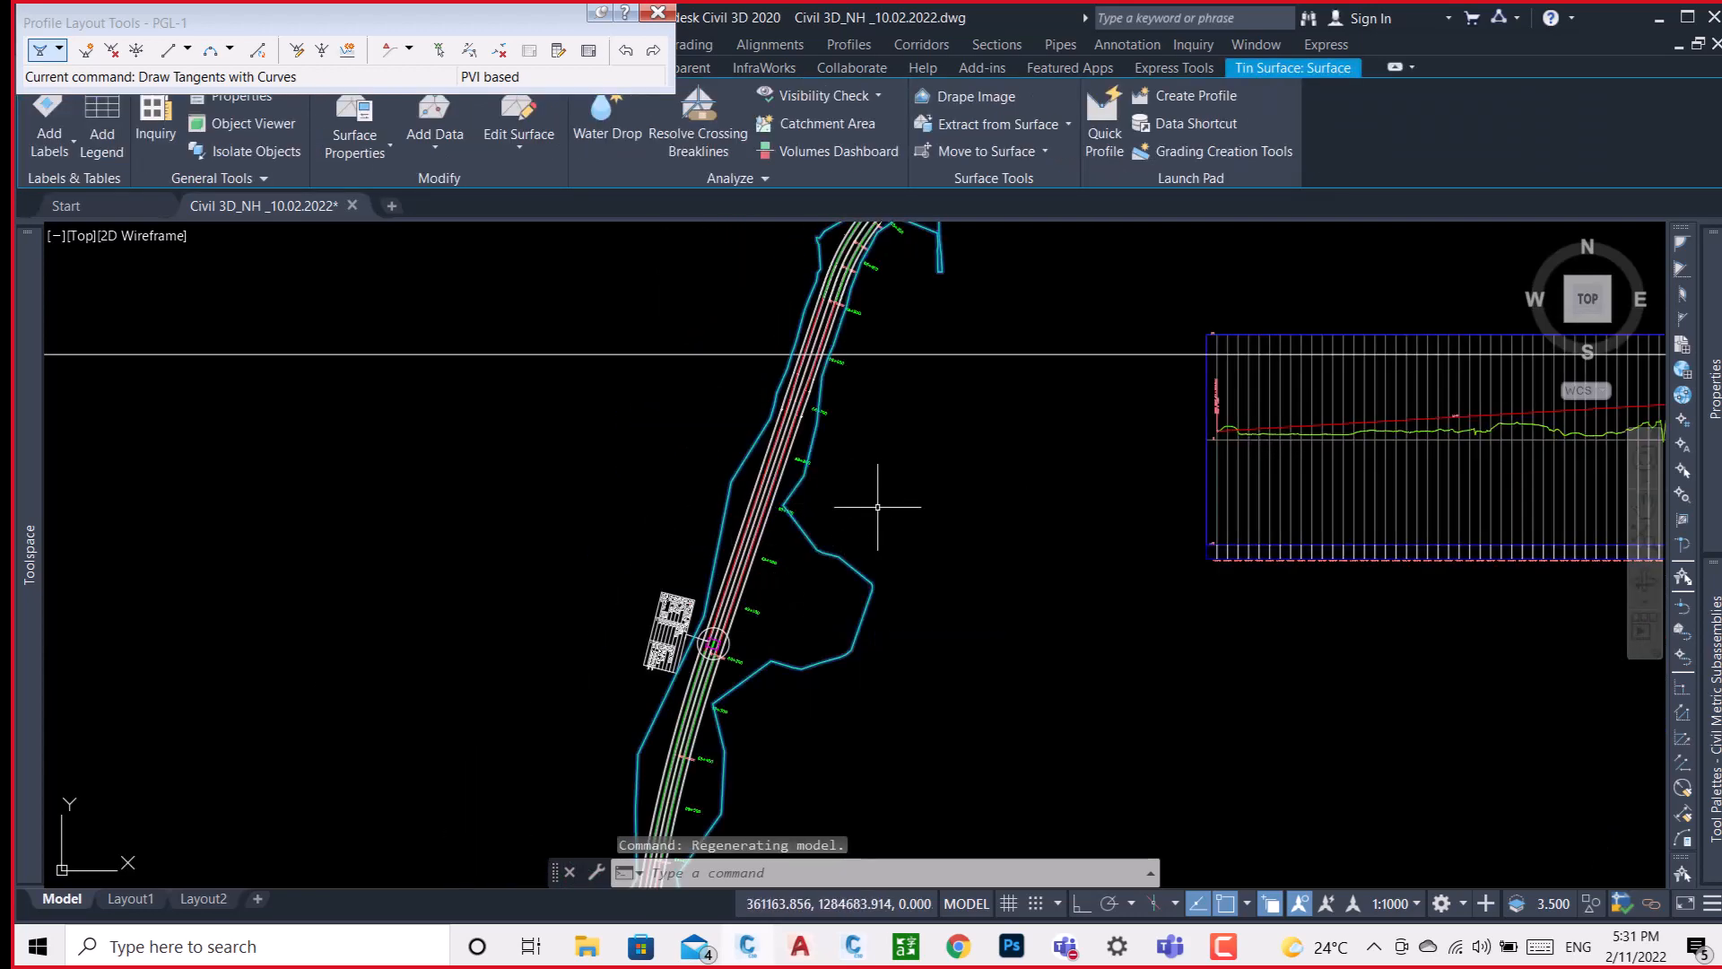
left_click(657, 12)
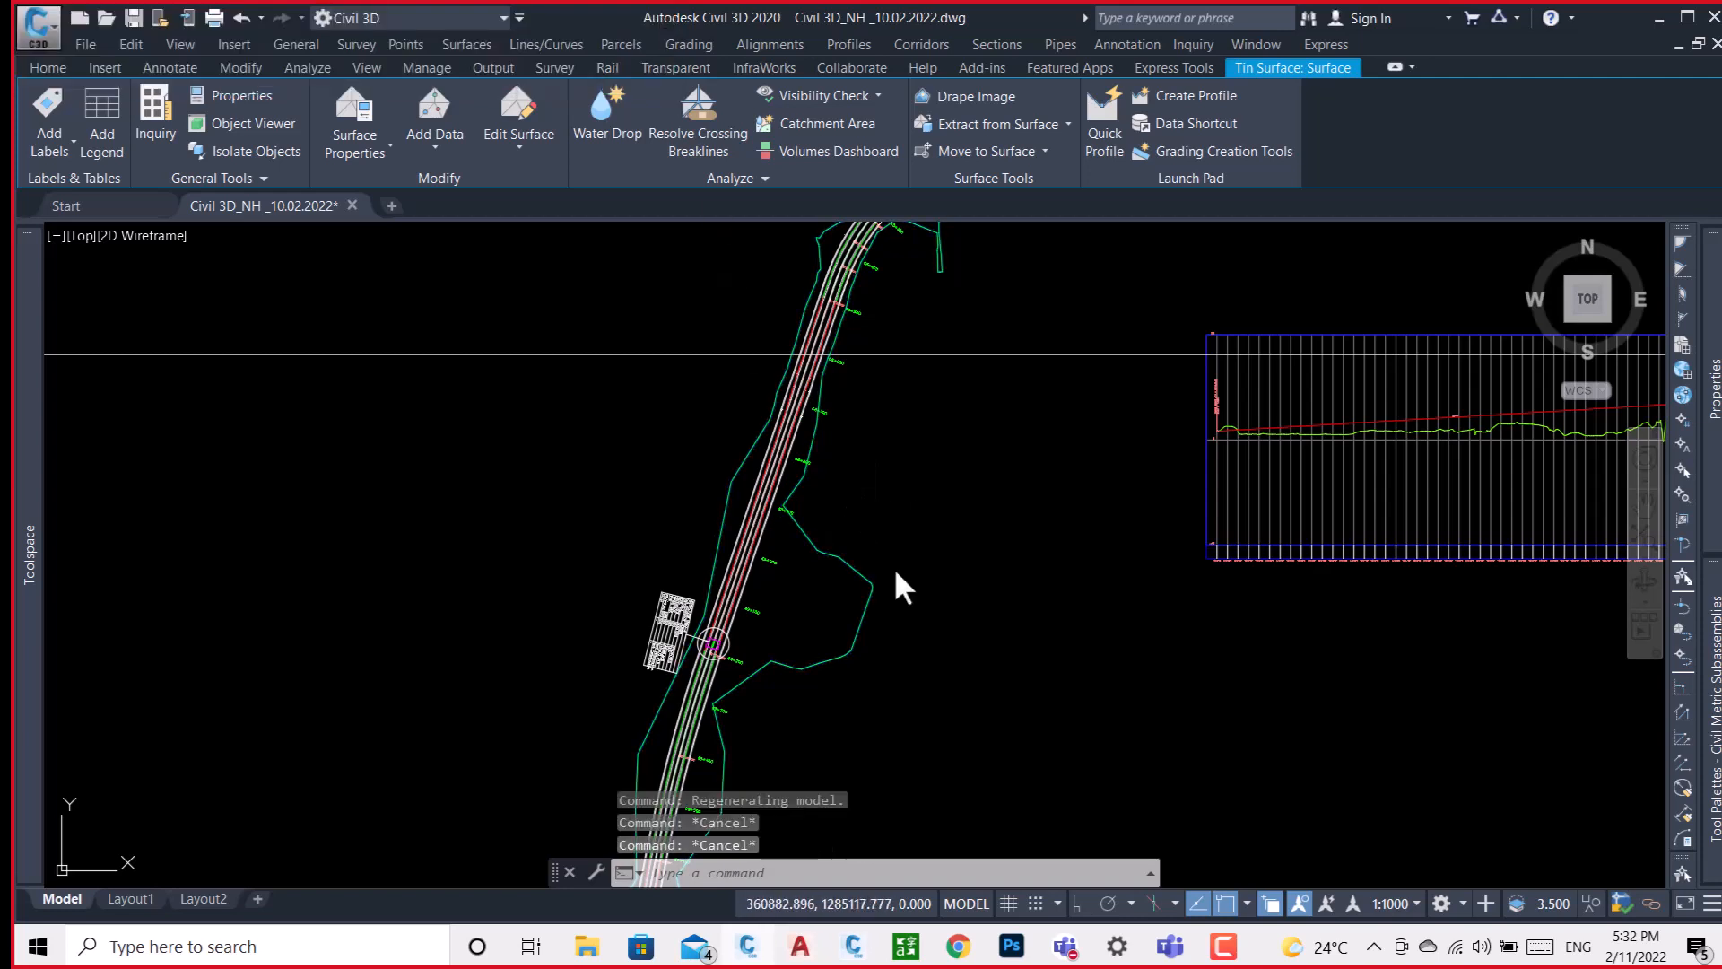
key("Escape")
key("Escape")
Draw a circle of about 18.3 m radius inside the surface boundary, east of the road near chainage 69+000.
scroll(756, 583, "up", 3)
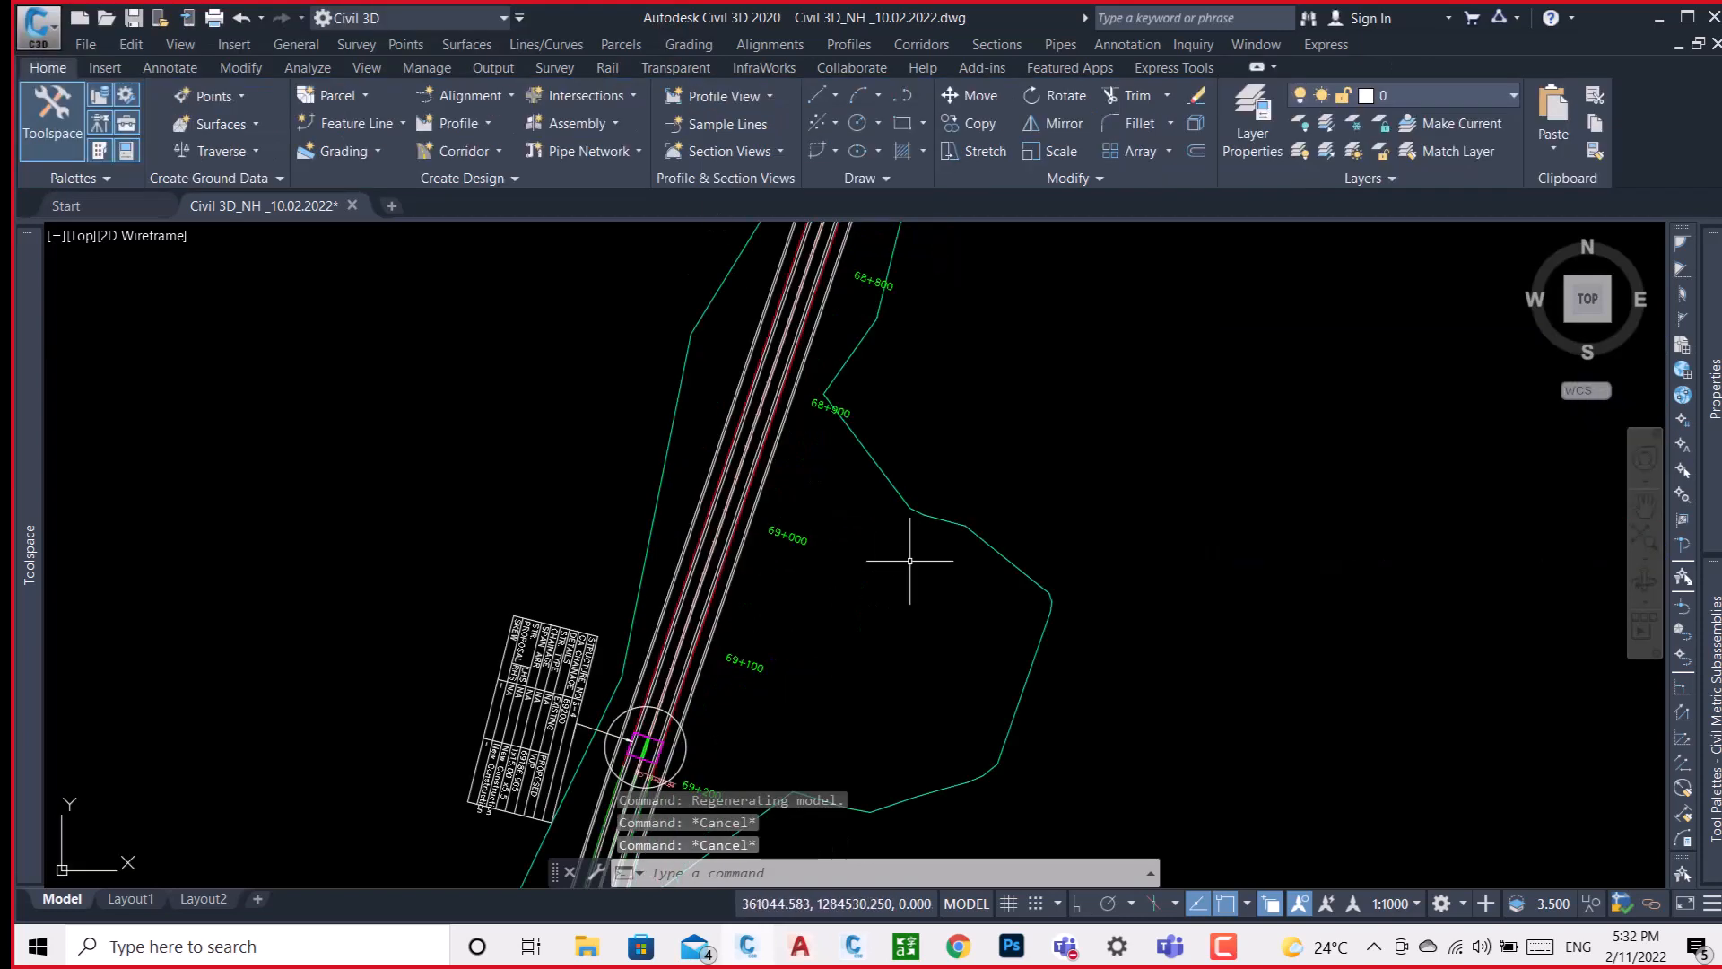
scroll(784, 561, "up", 3)
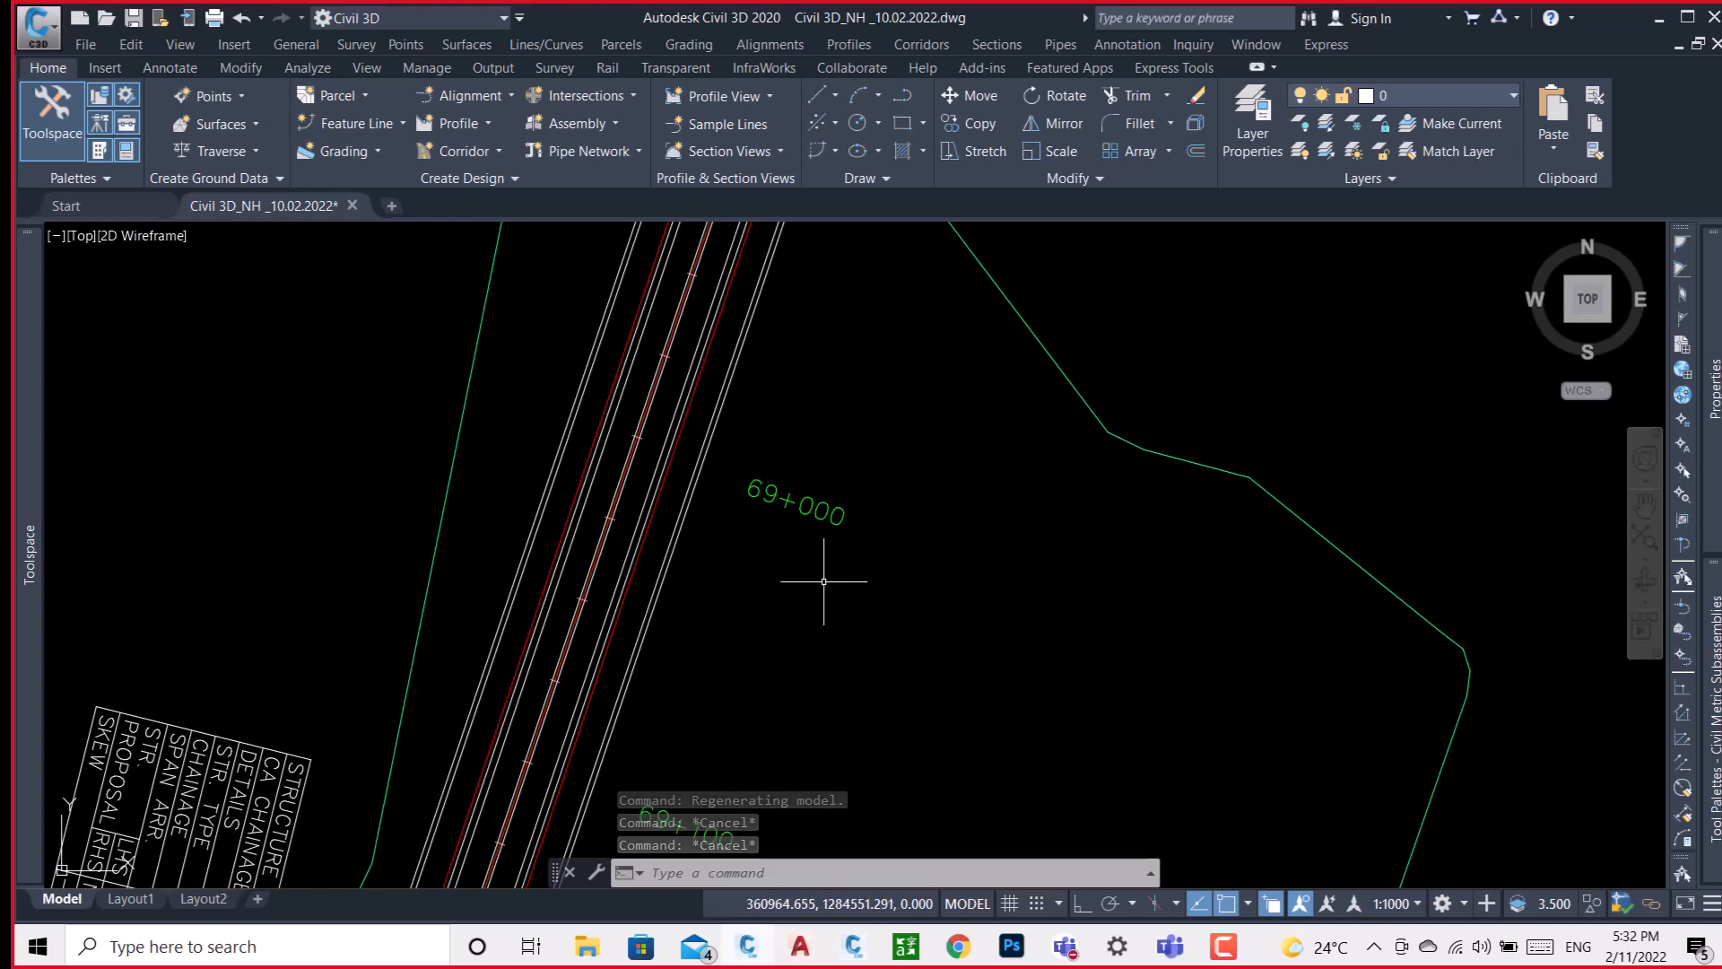
mouse_move(824, 581)
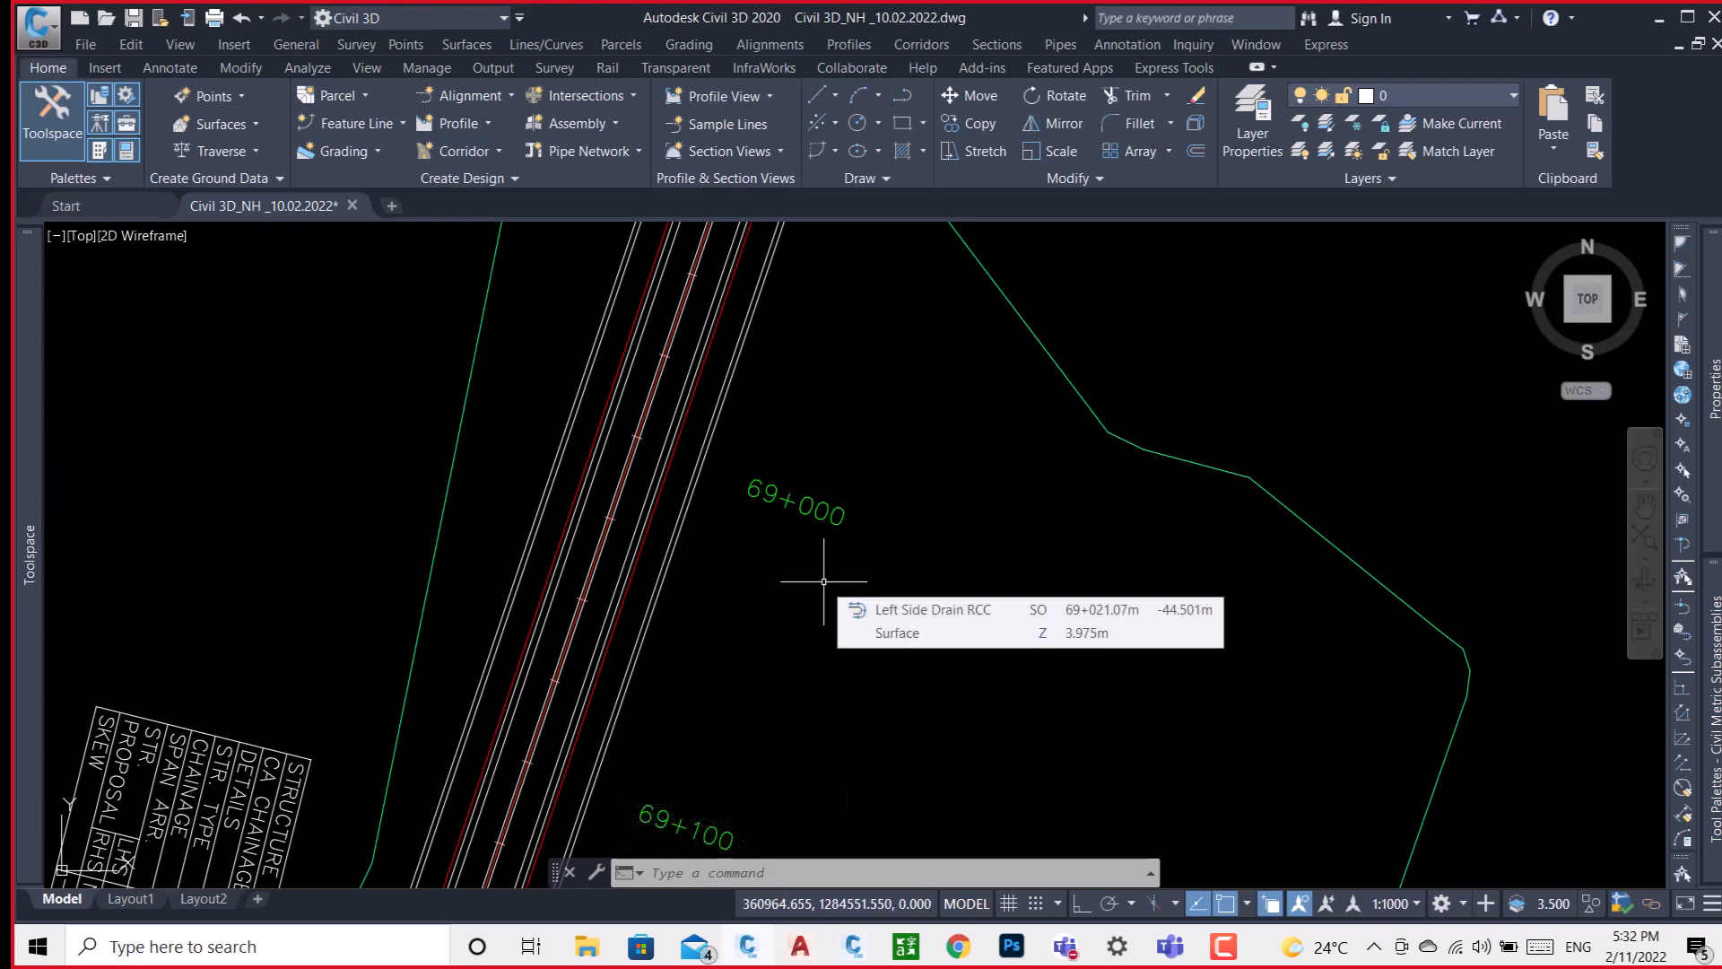
type("c")
key("Return")
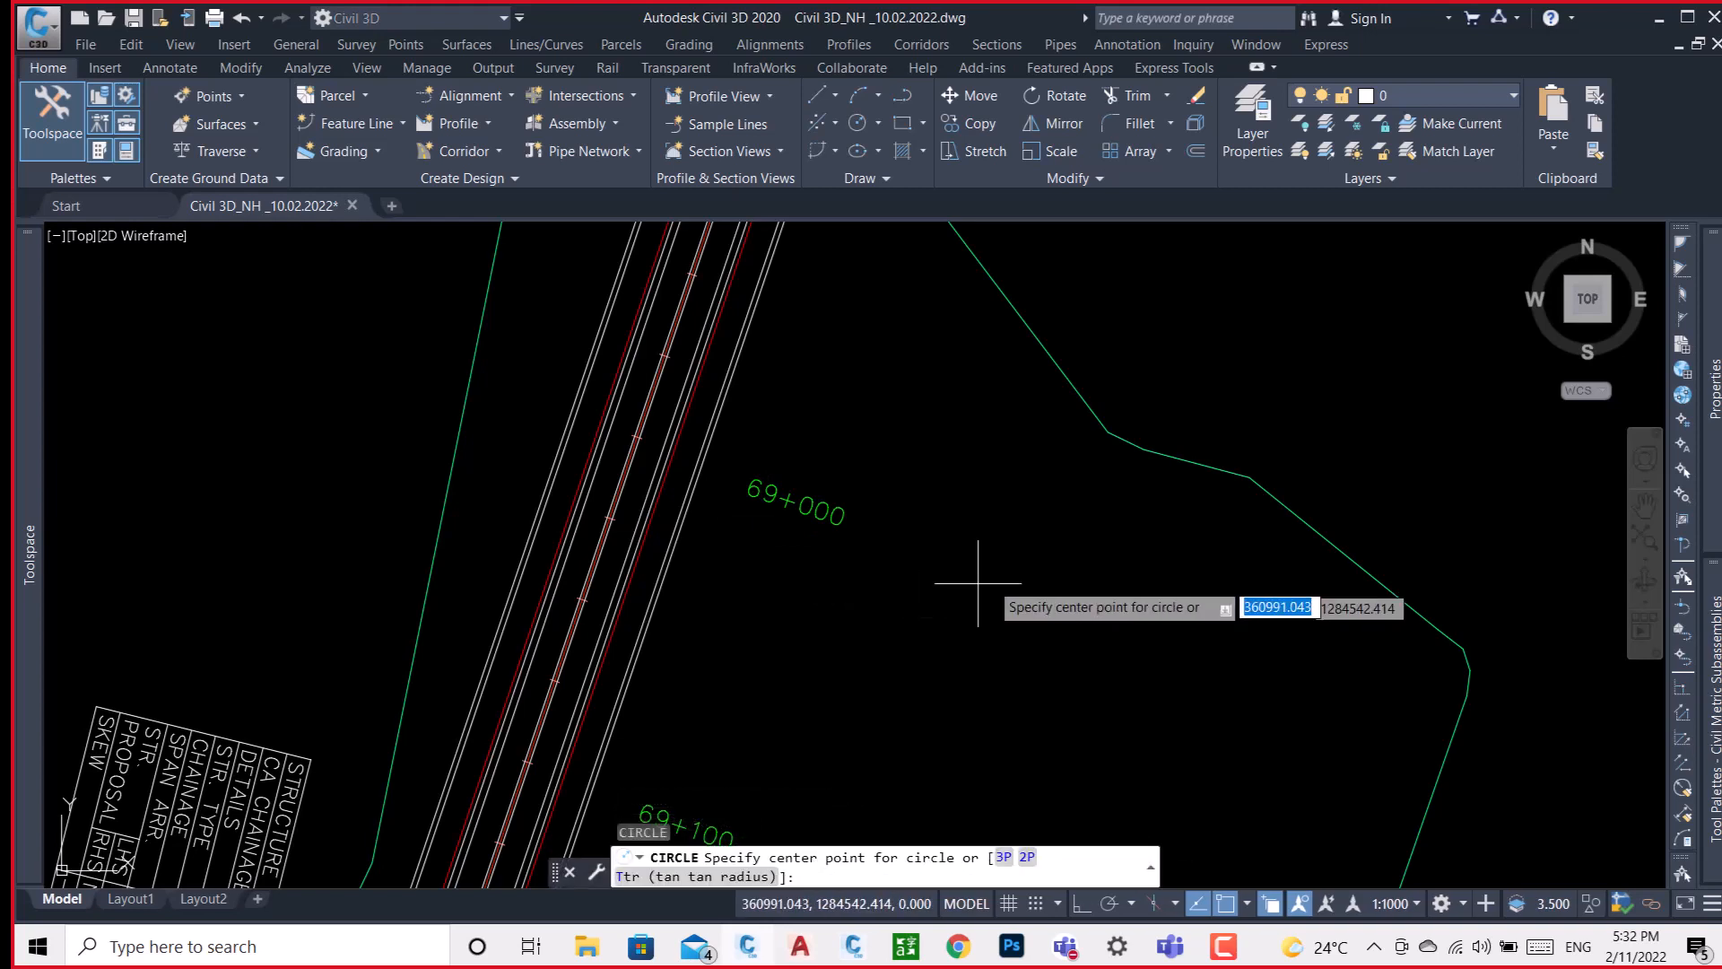
left_click(1013, 587)
left_click(1068, 617)
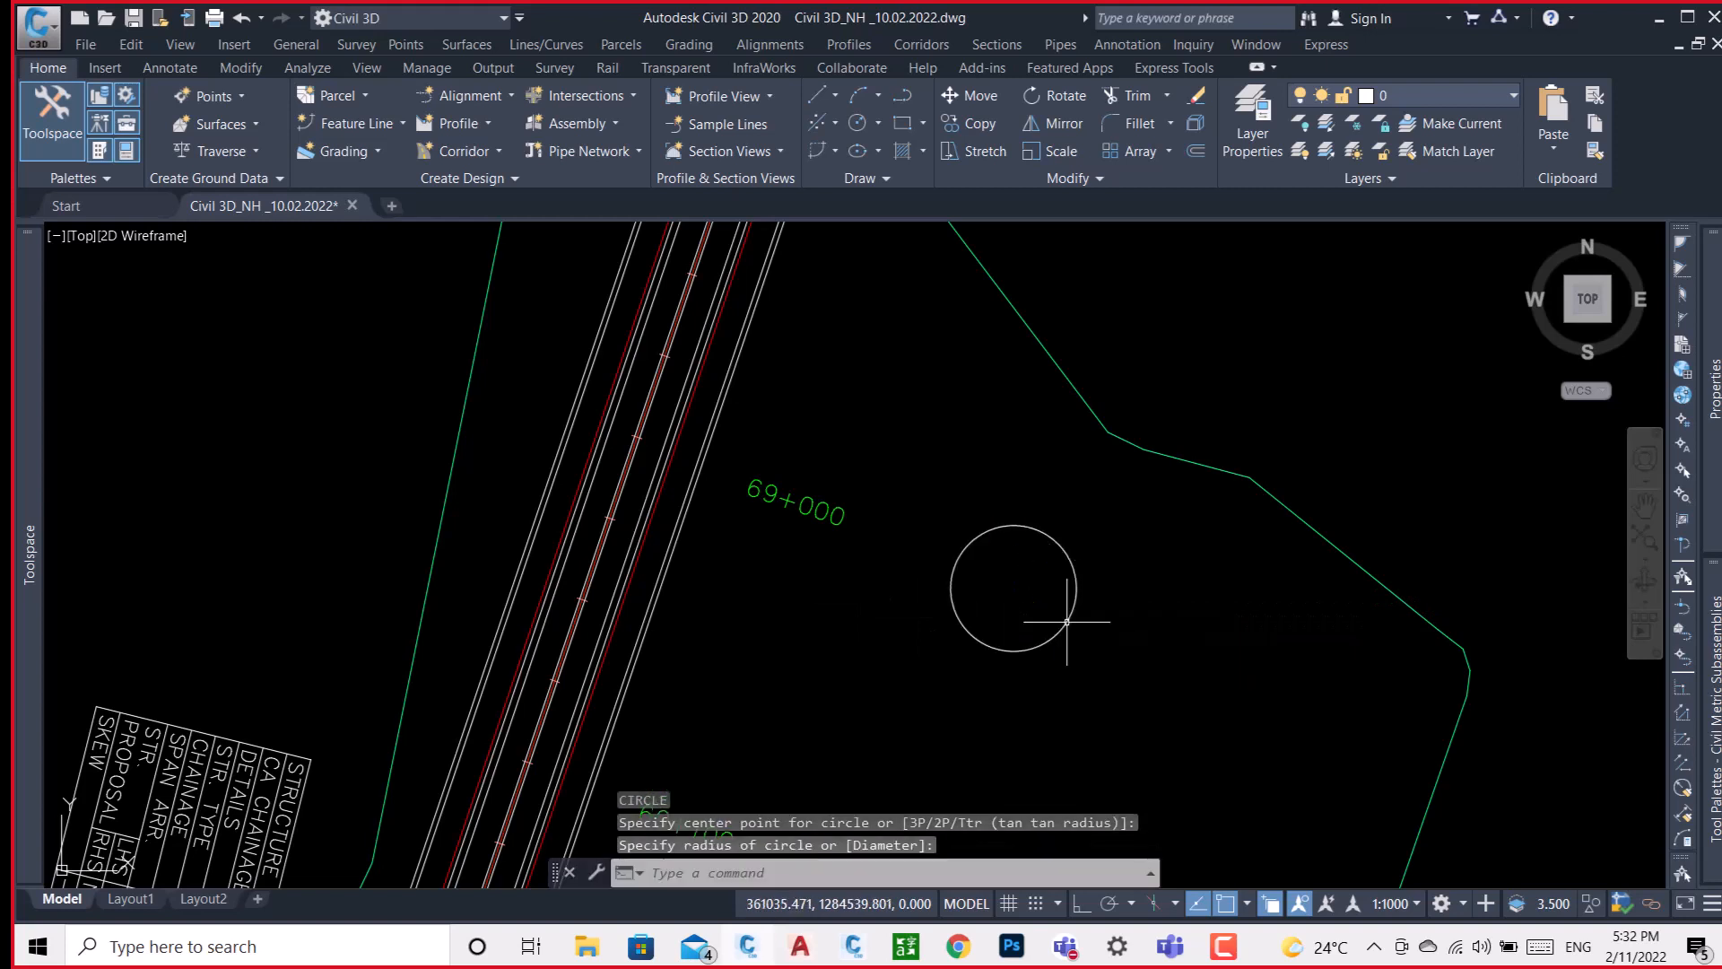
left_click(1071, 617)
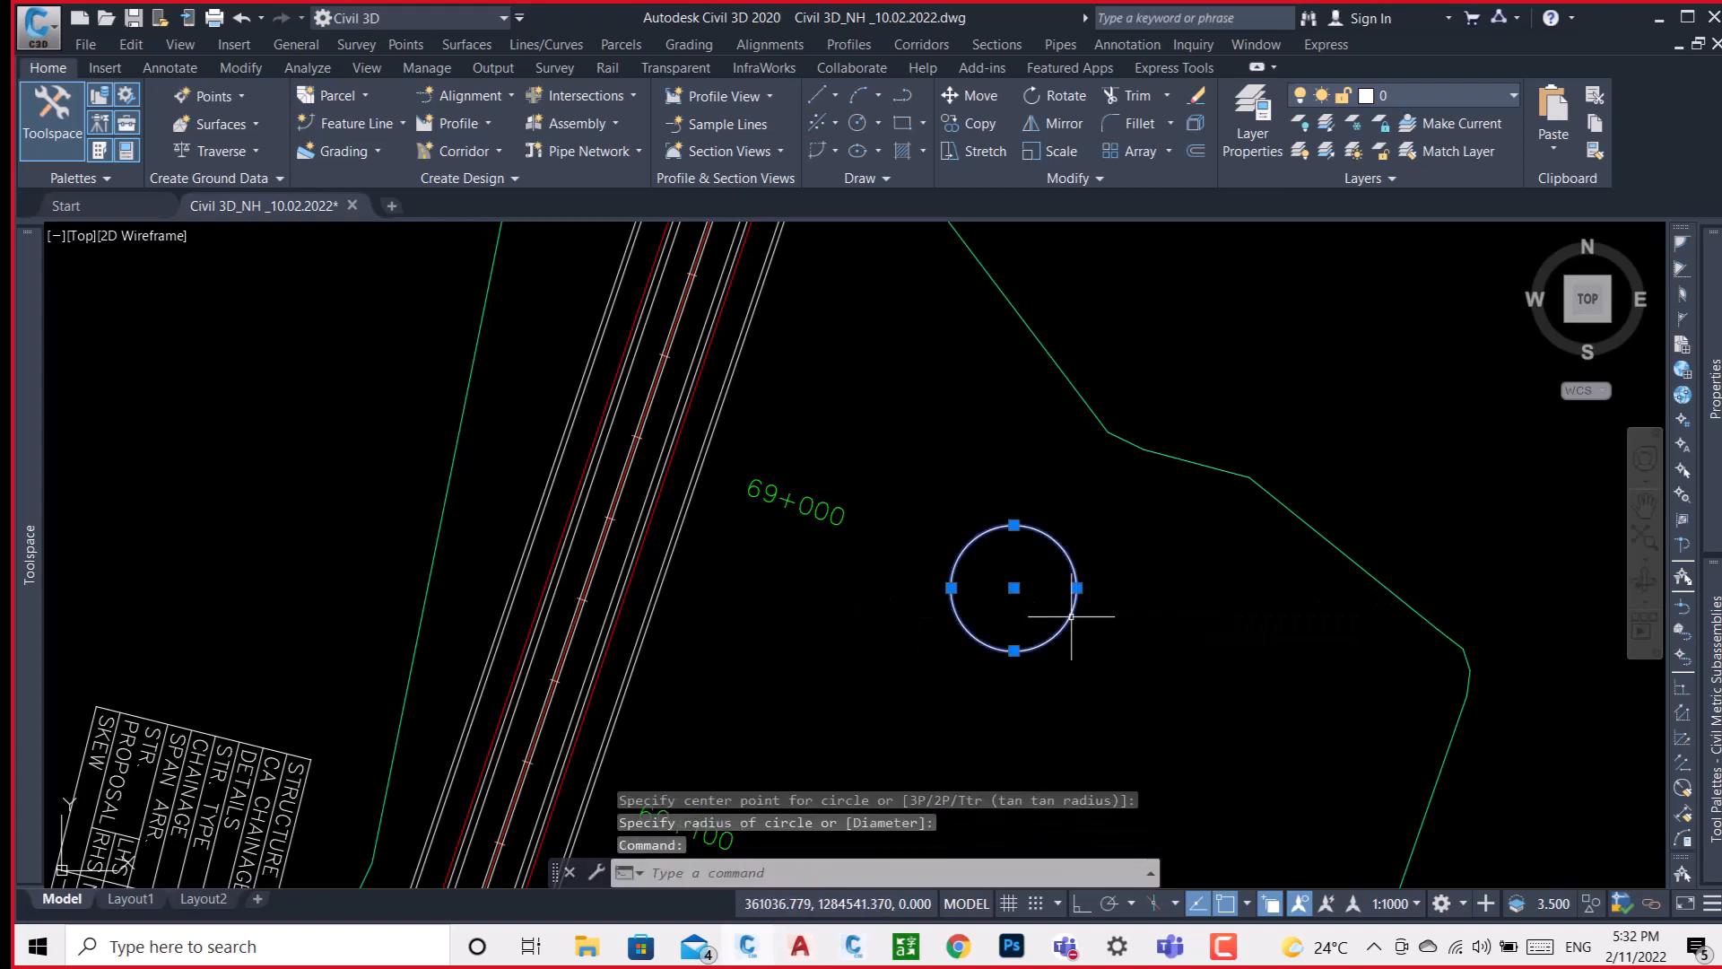
Draw a radius line from the lower-right edge of the circle near 69+000 to its centre.
type("l")
key("Return")
left_click(1072, 618)
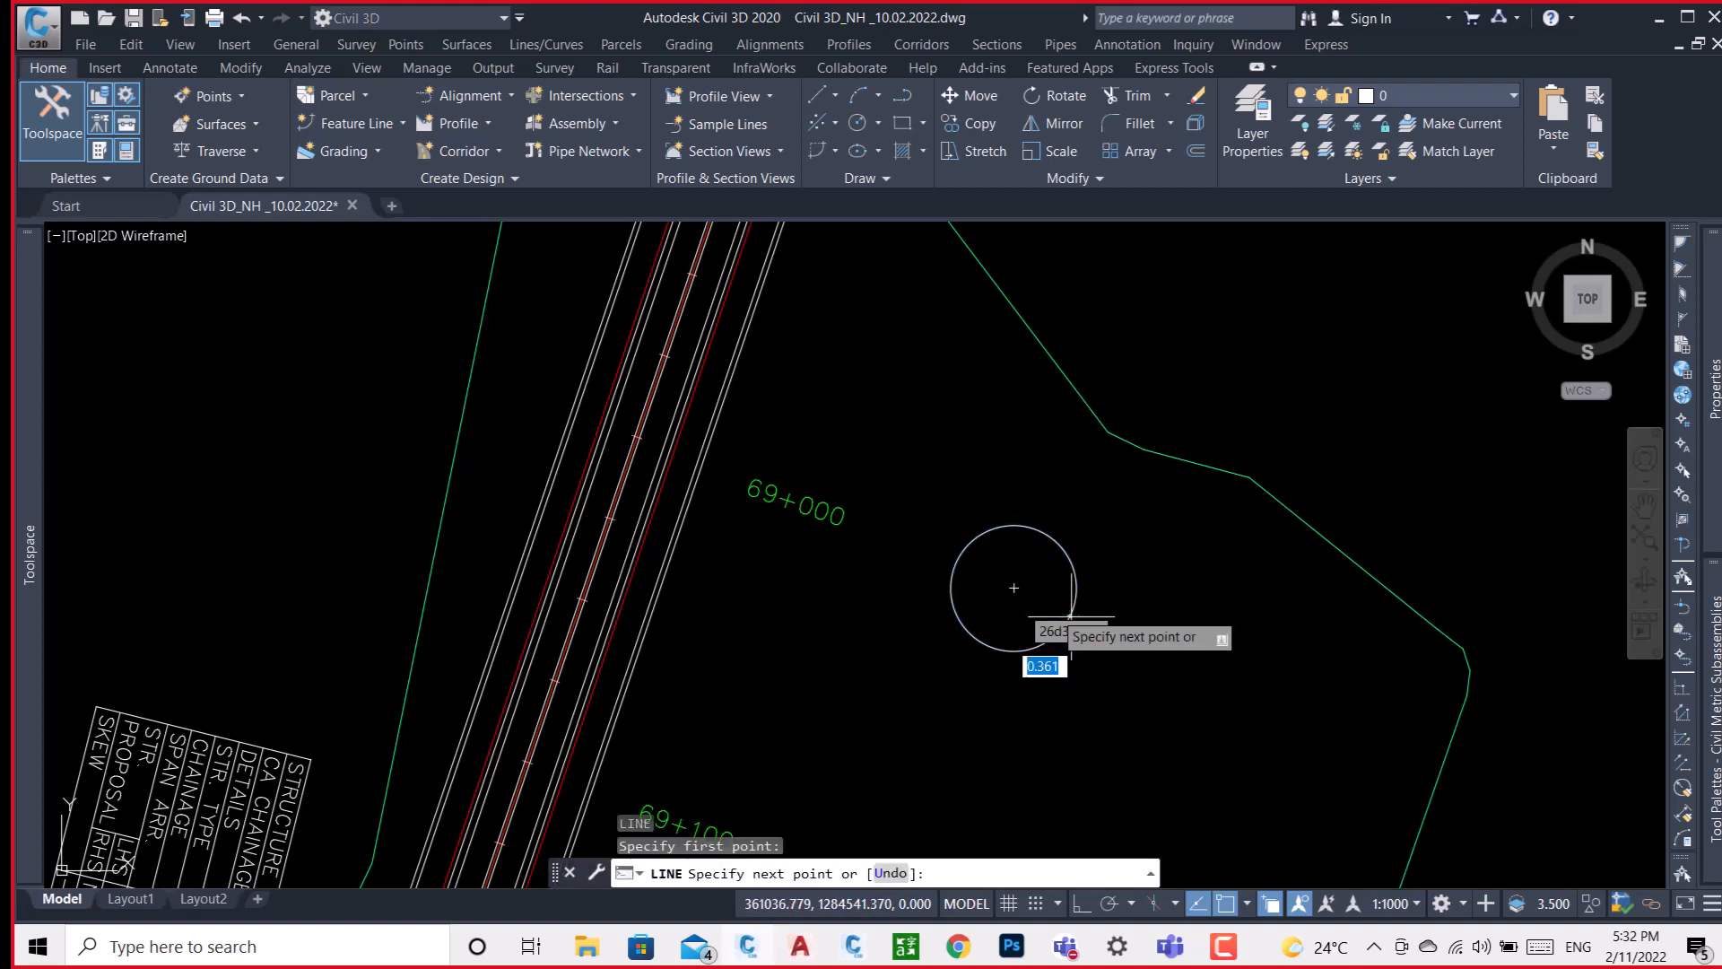
left_click(1013, 588)
key("Escape")
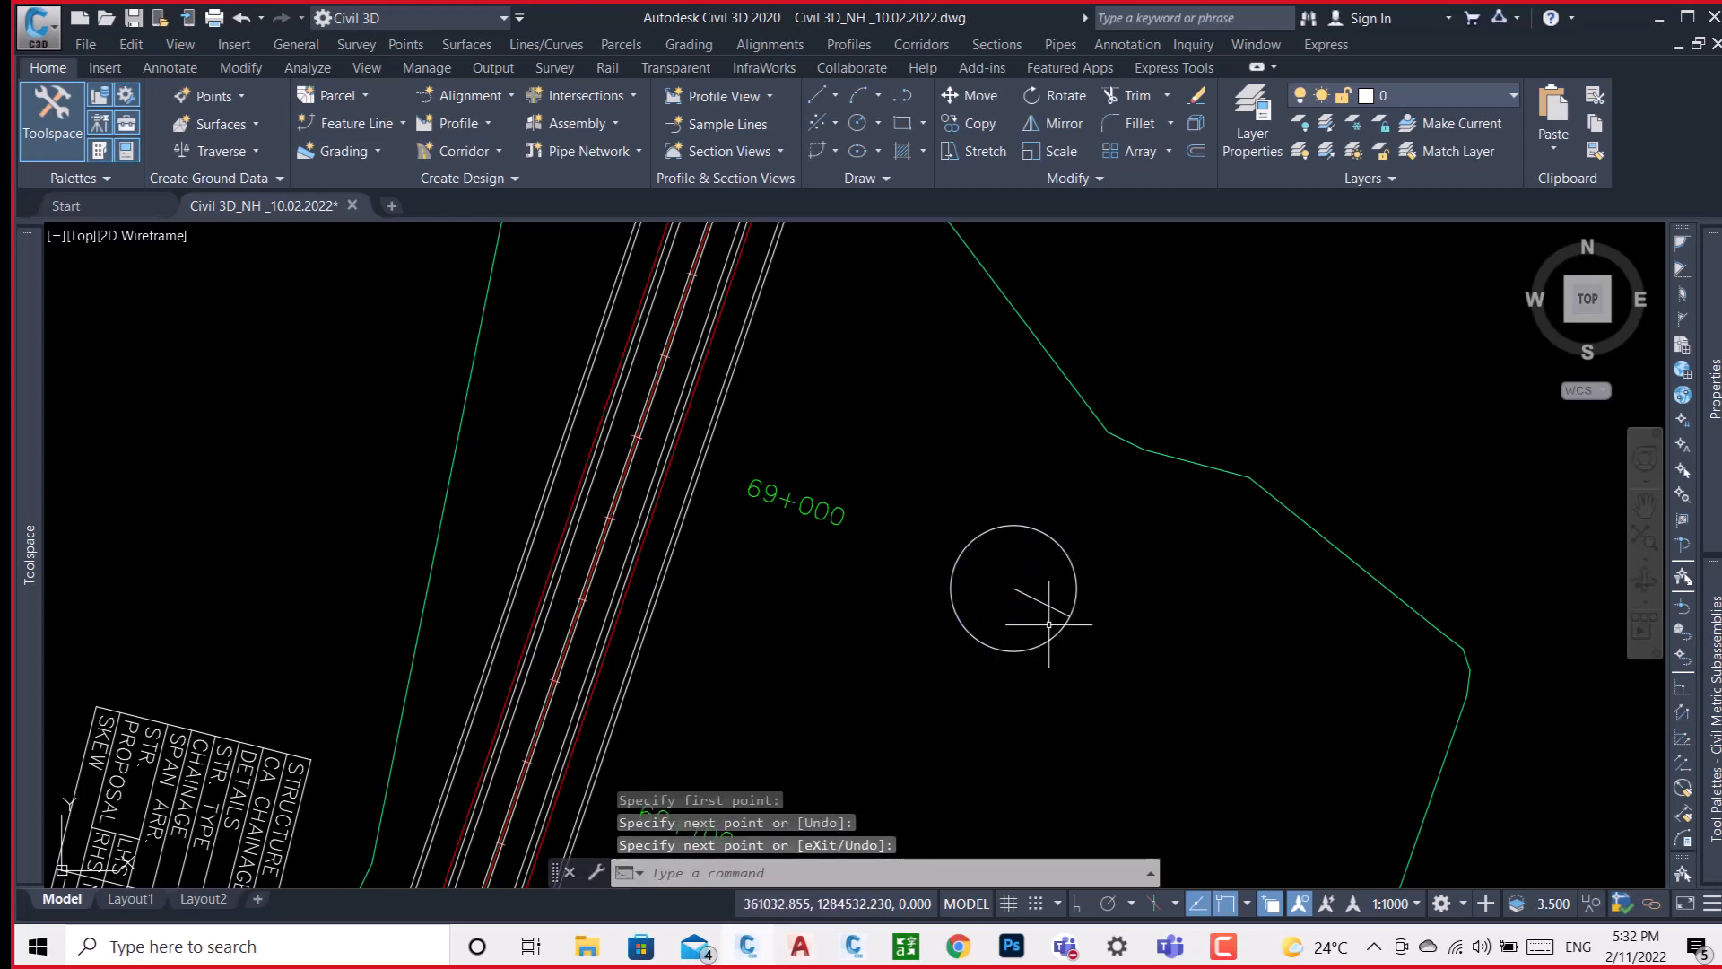
Draw a larger circle of about 30.5 m radius outside the surface boundary, northeast of the first circle.
scroll(1049, 593, "up", 2)
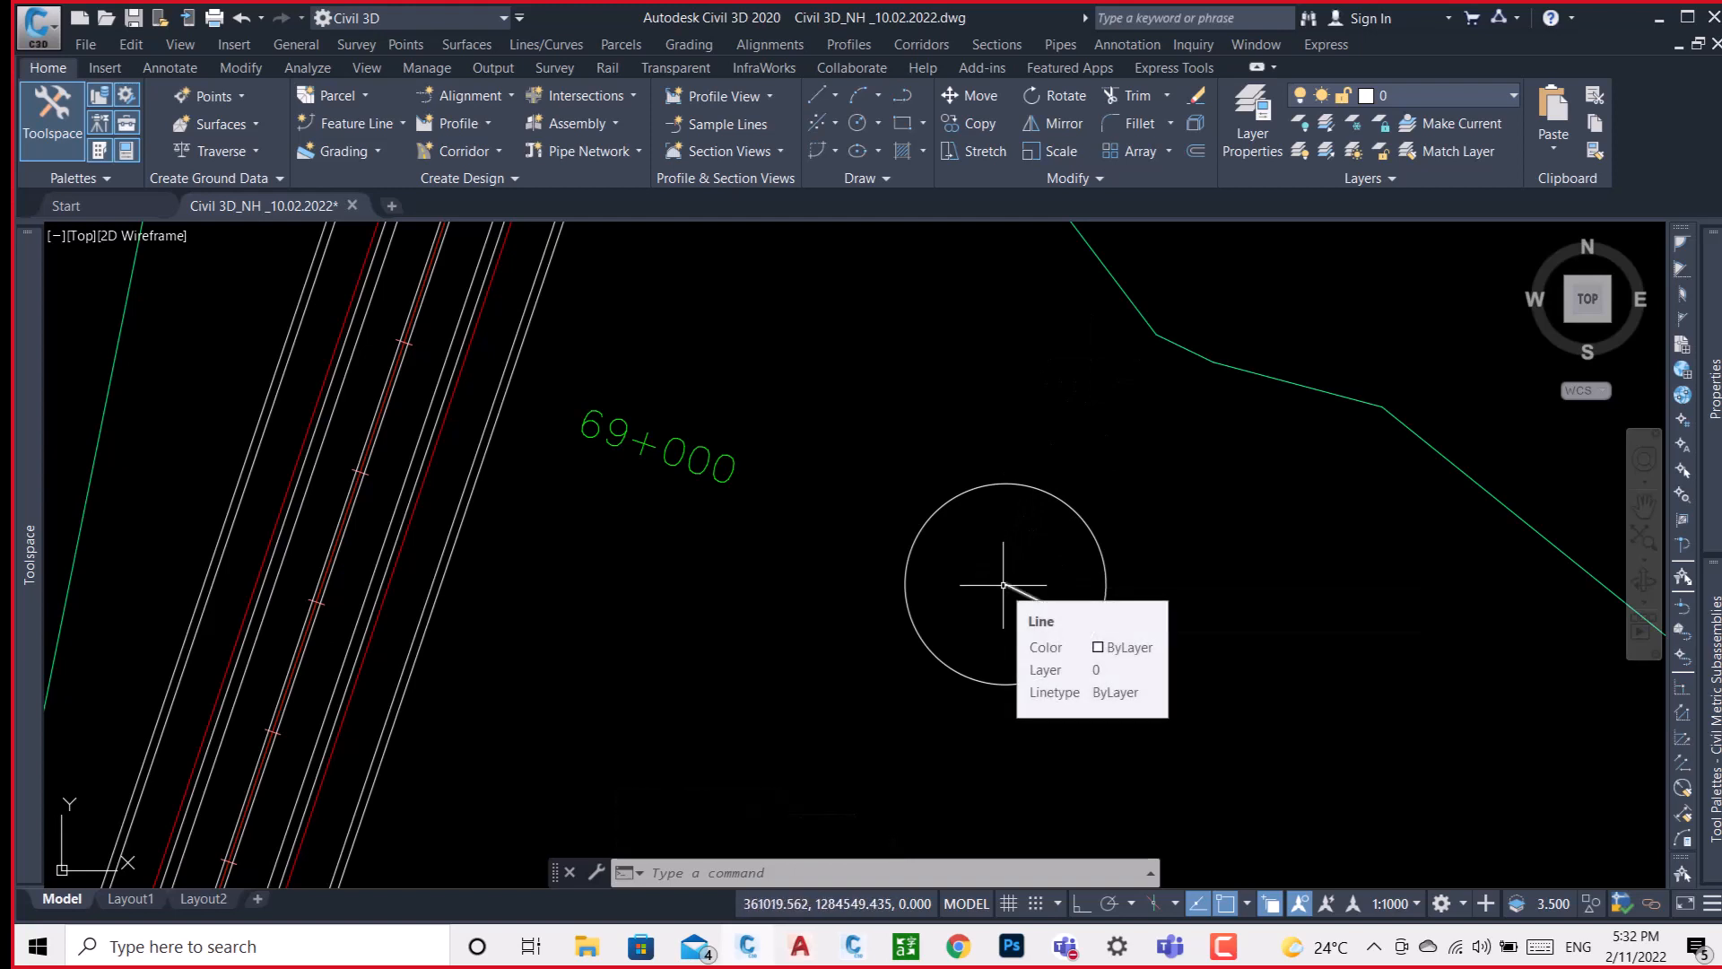
scroll(1098, 421, "down", 3)
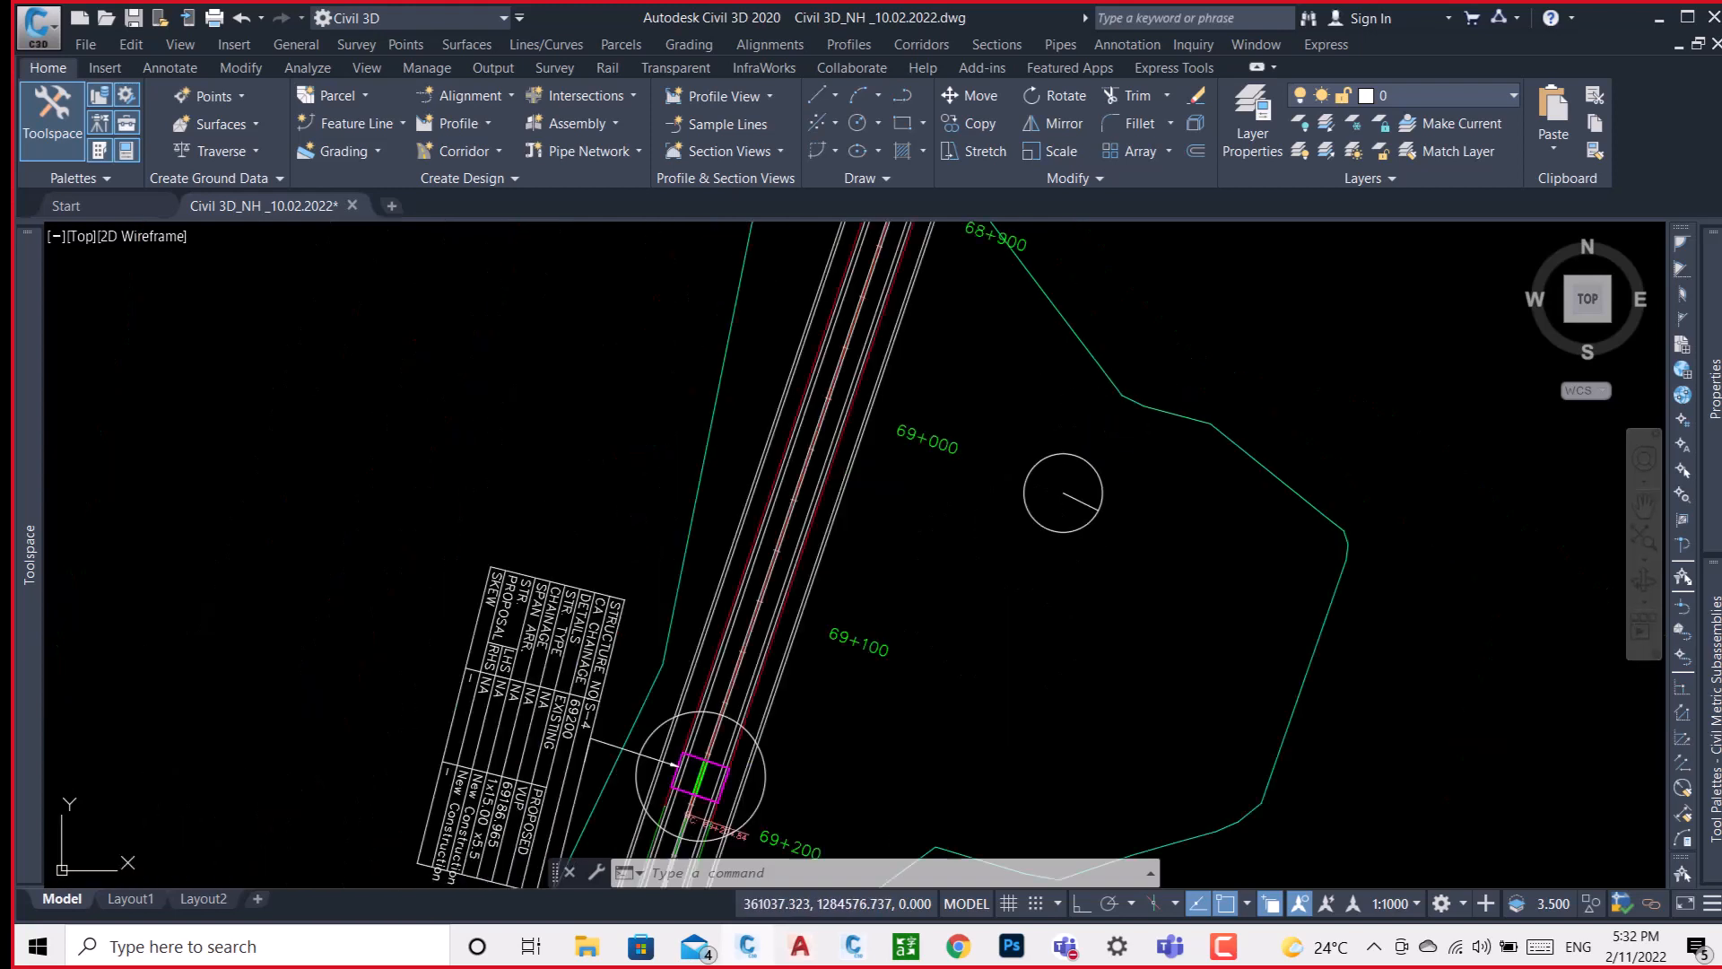
type("c")
key("Return")
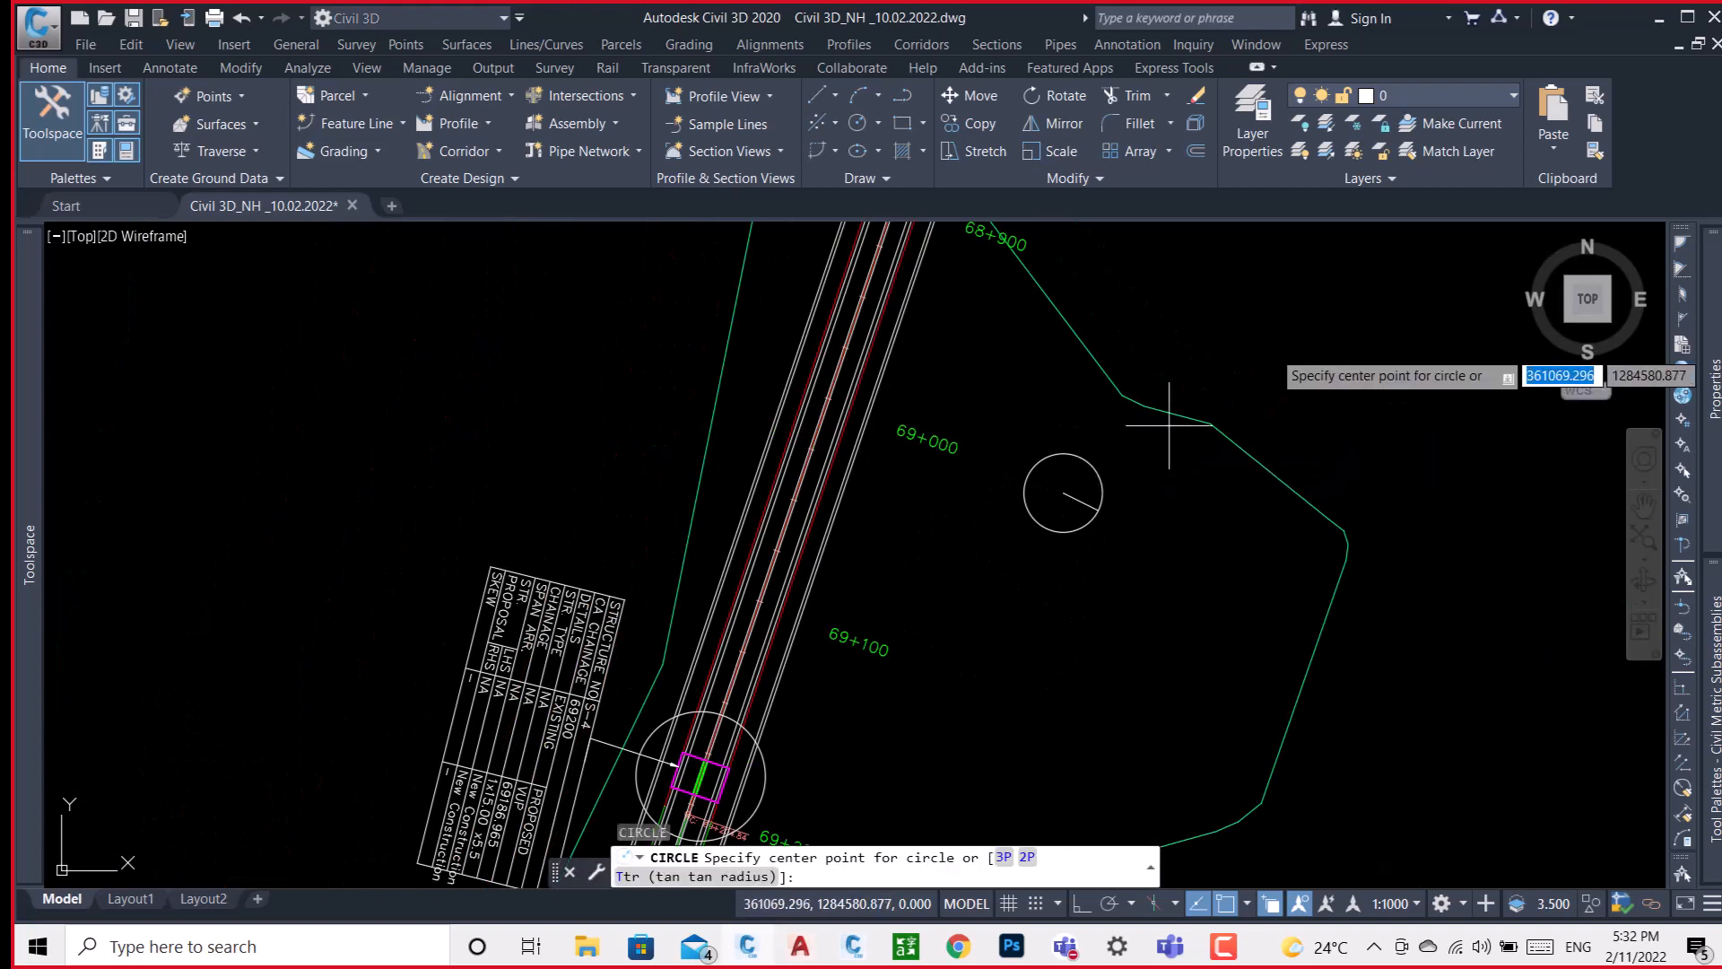
left_click(1307, 311)
left_click(1368, 334)
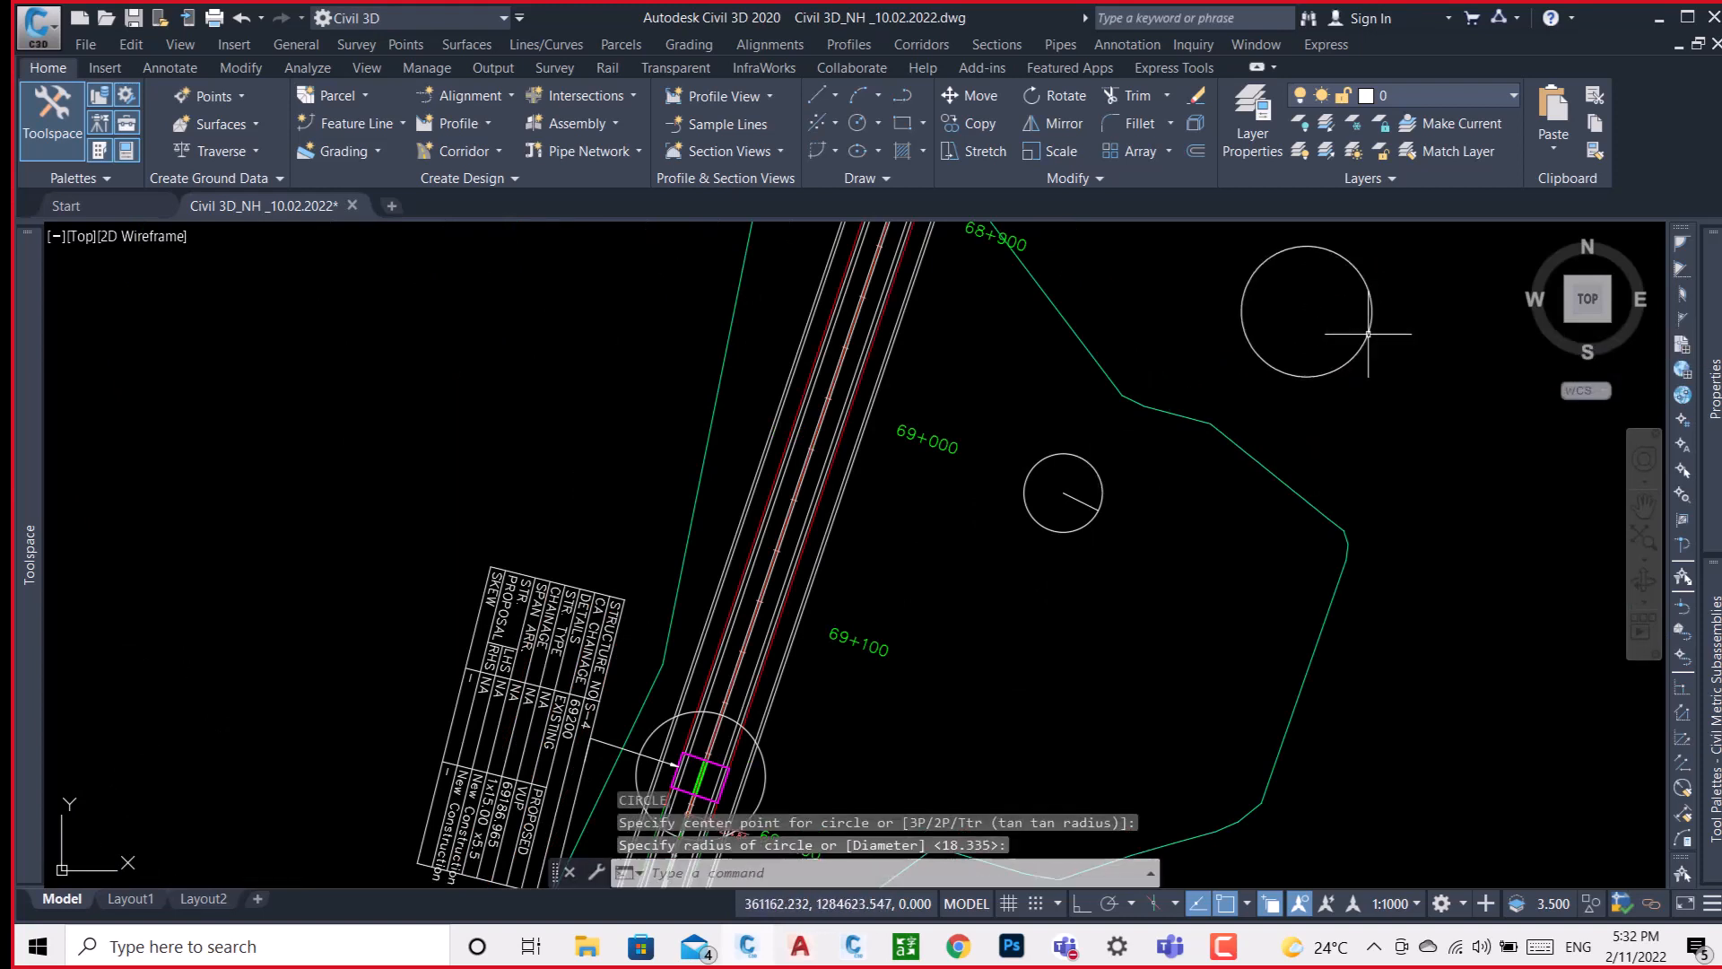
Draw a radius line from the larger circle's lower-right edge to its centre.
type("l")
key("Return")
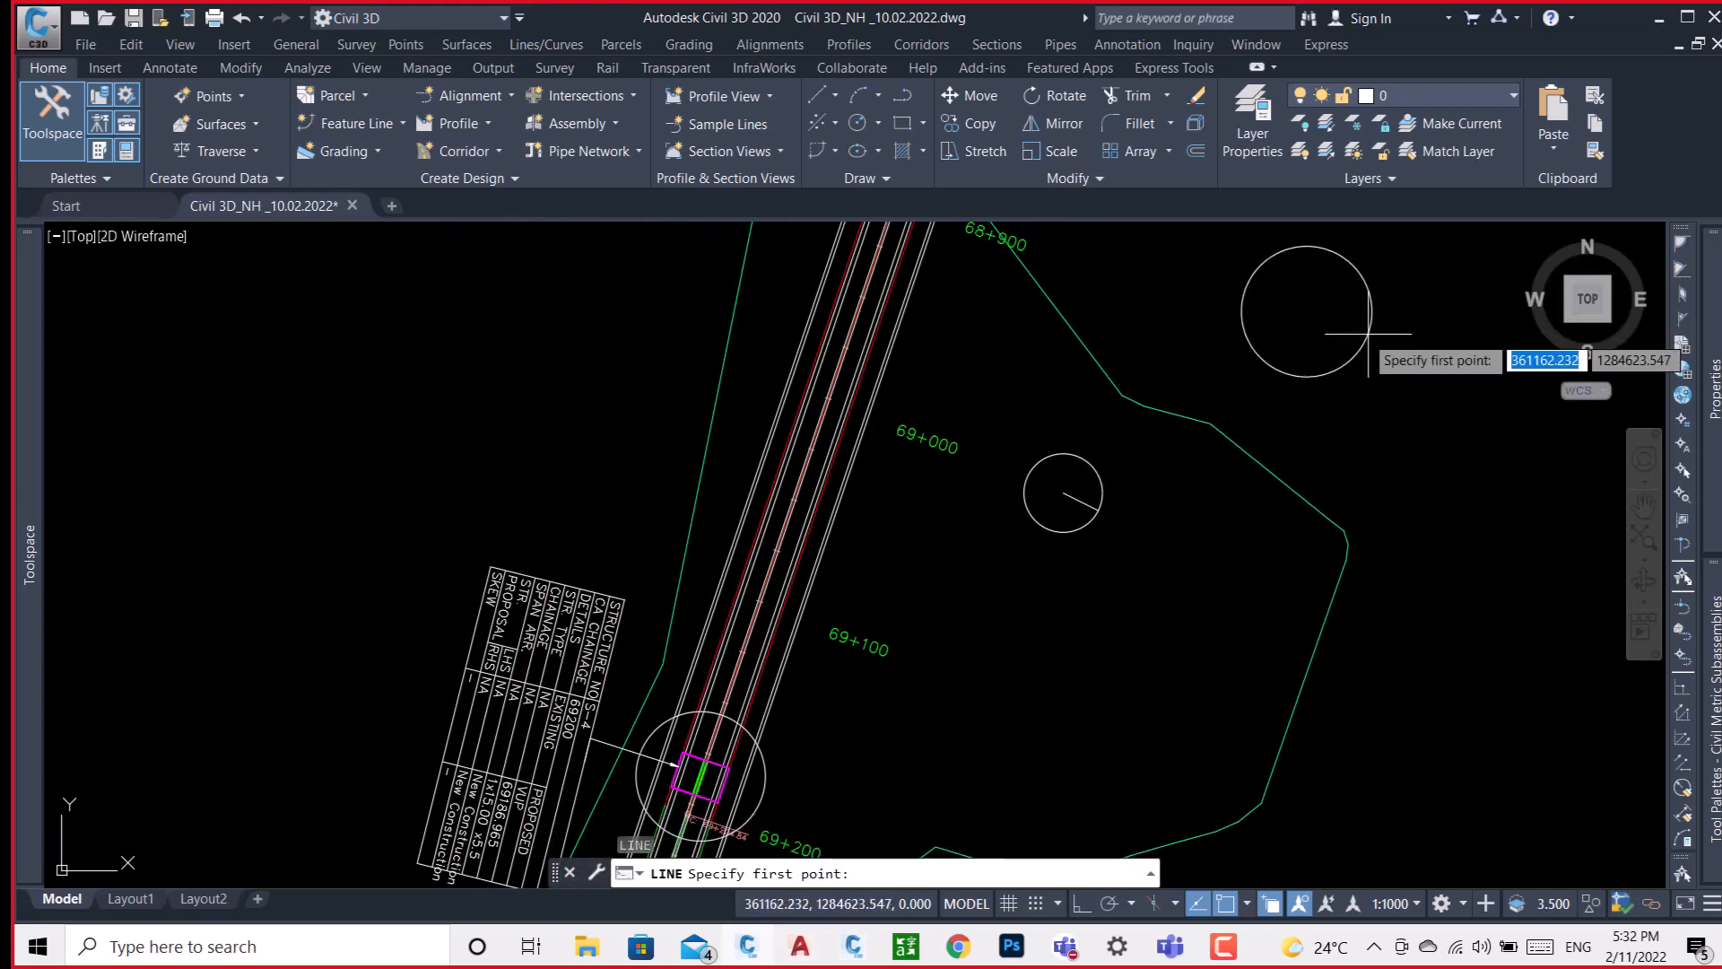
left_click(1367, 334)
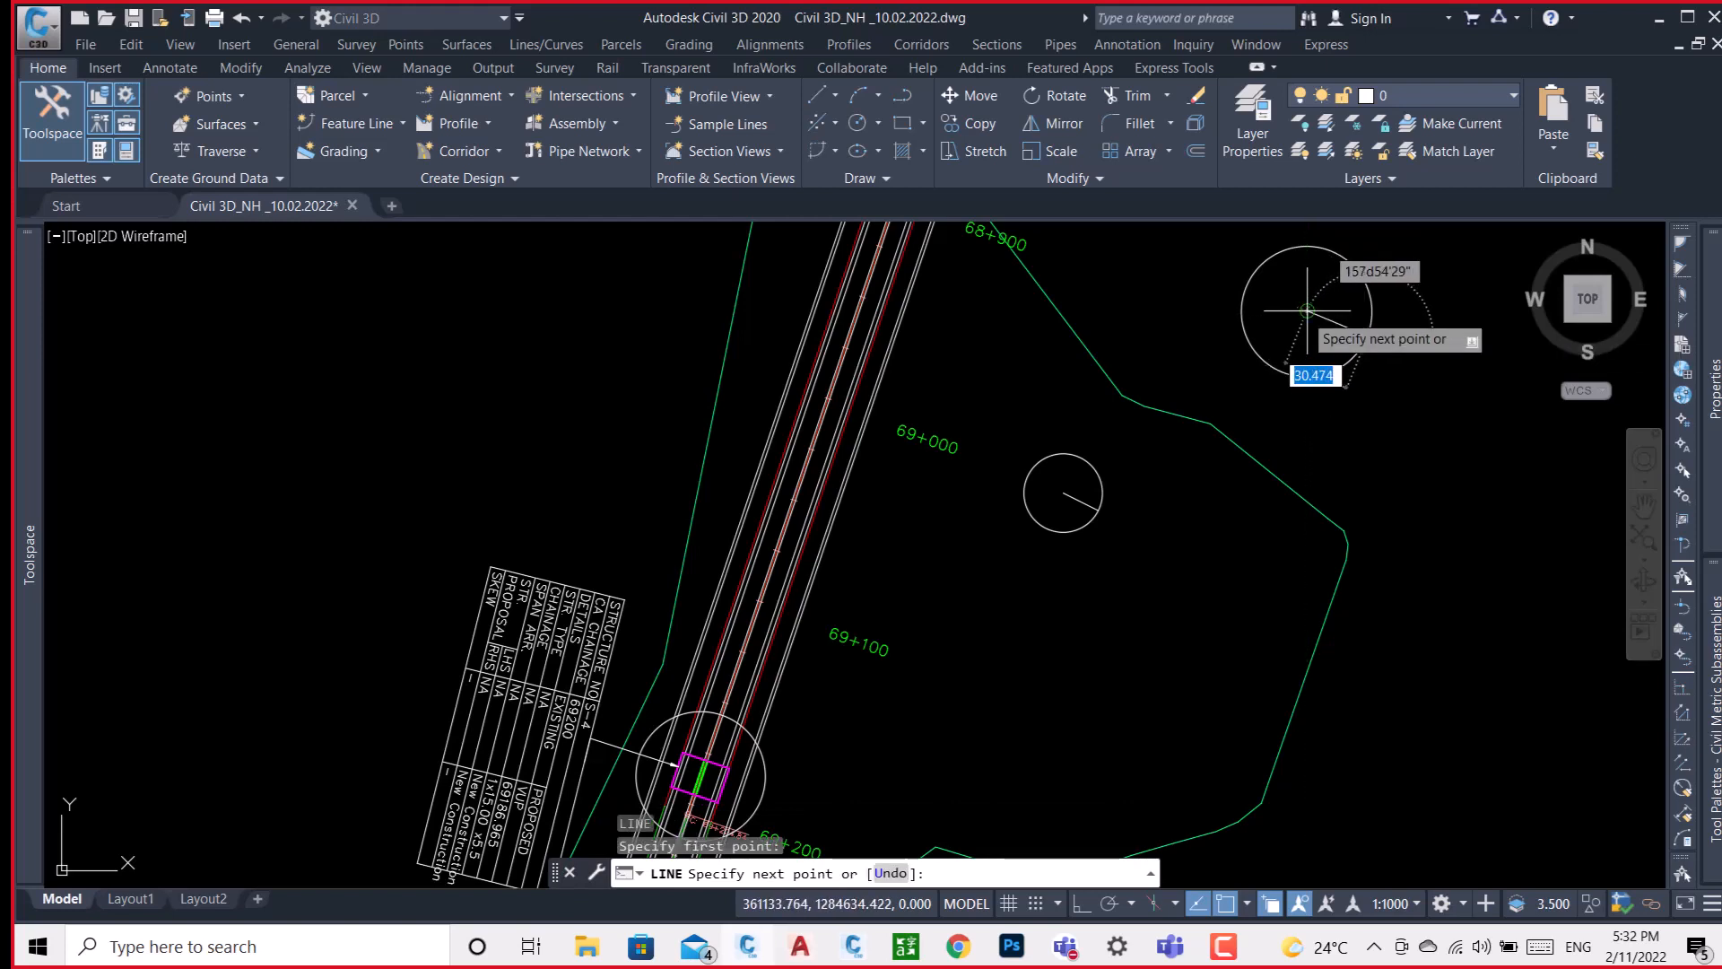
left_click(1306, 311)
key("Return")
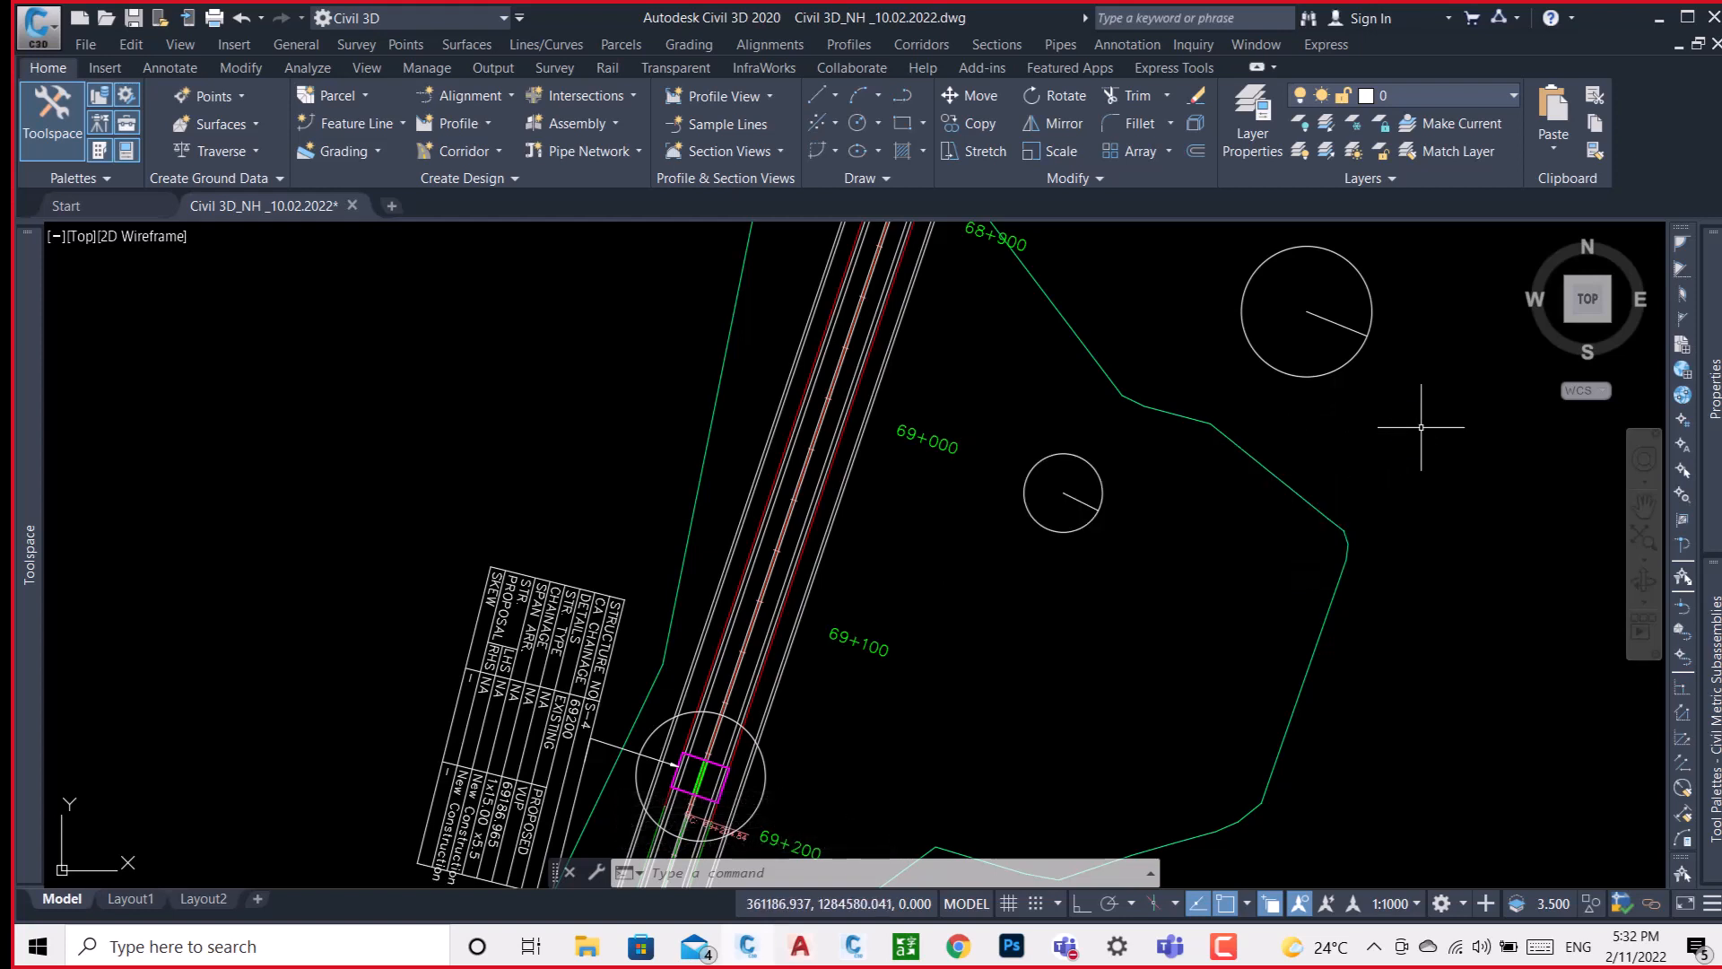
Add a surface spot elevation label at the centre of the smaller circle near 69+000.
middle_click_drag(1424, 422, 1301, 546)
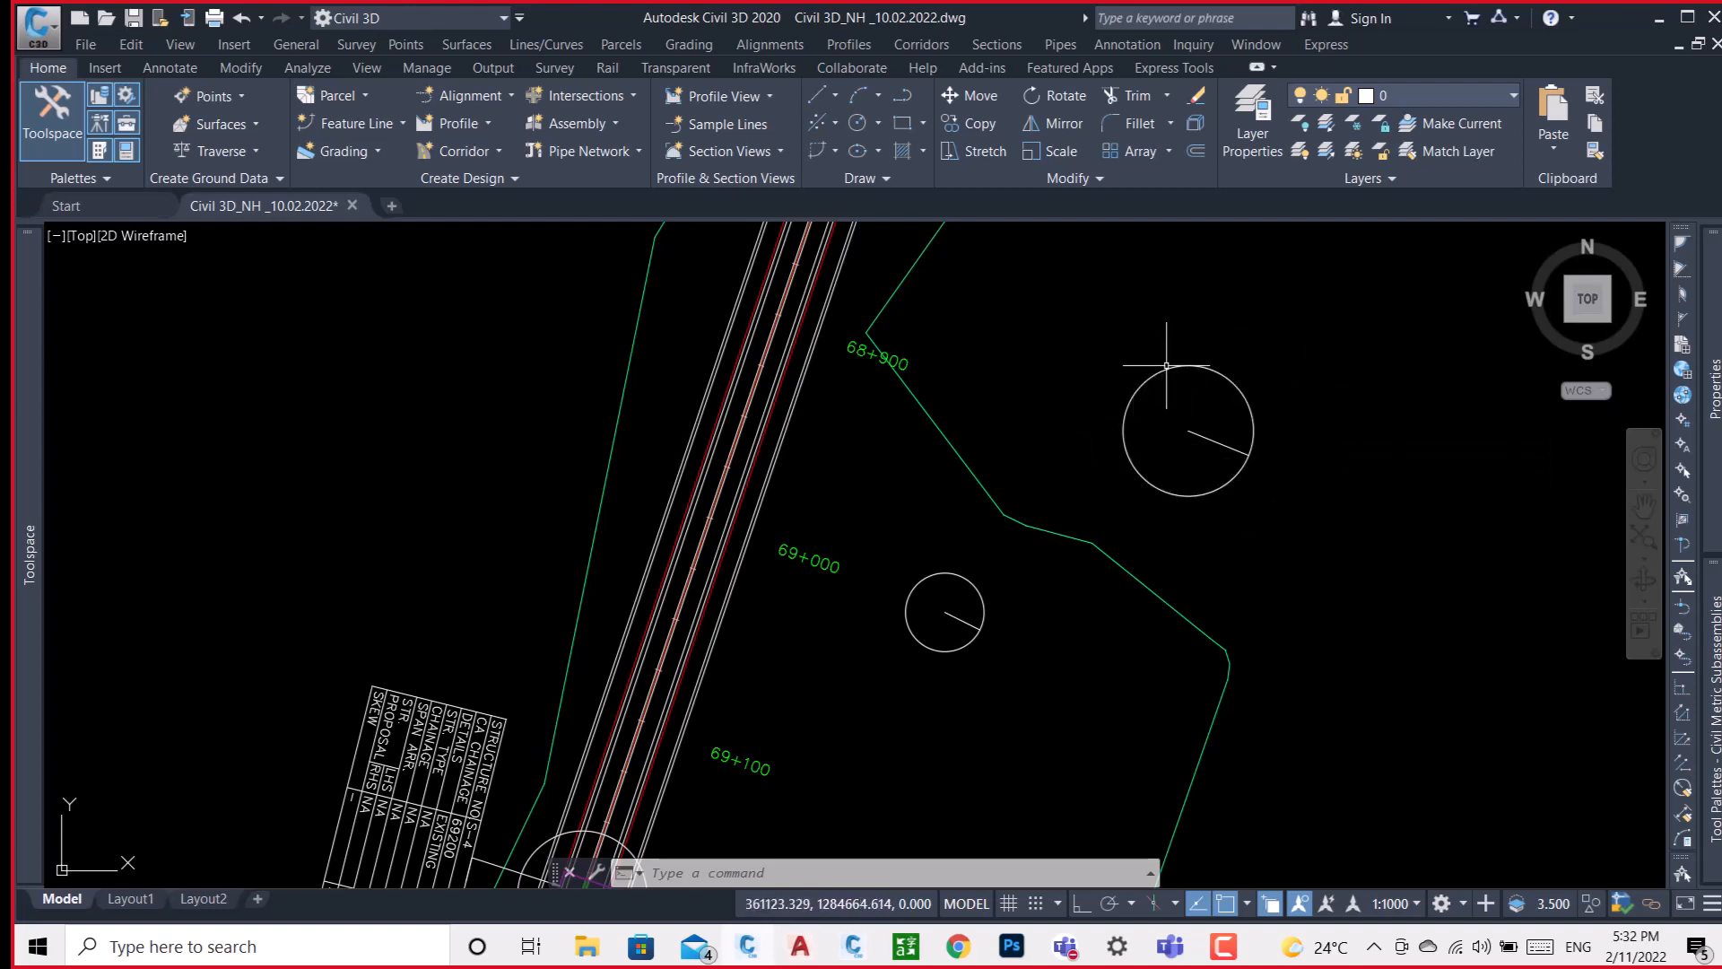
left_click(156, 67)
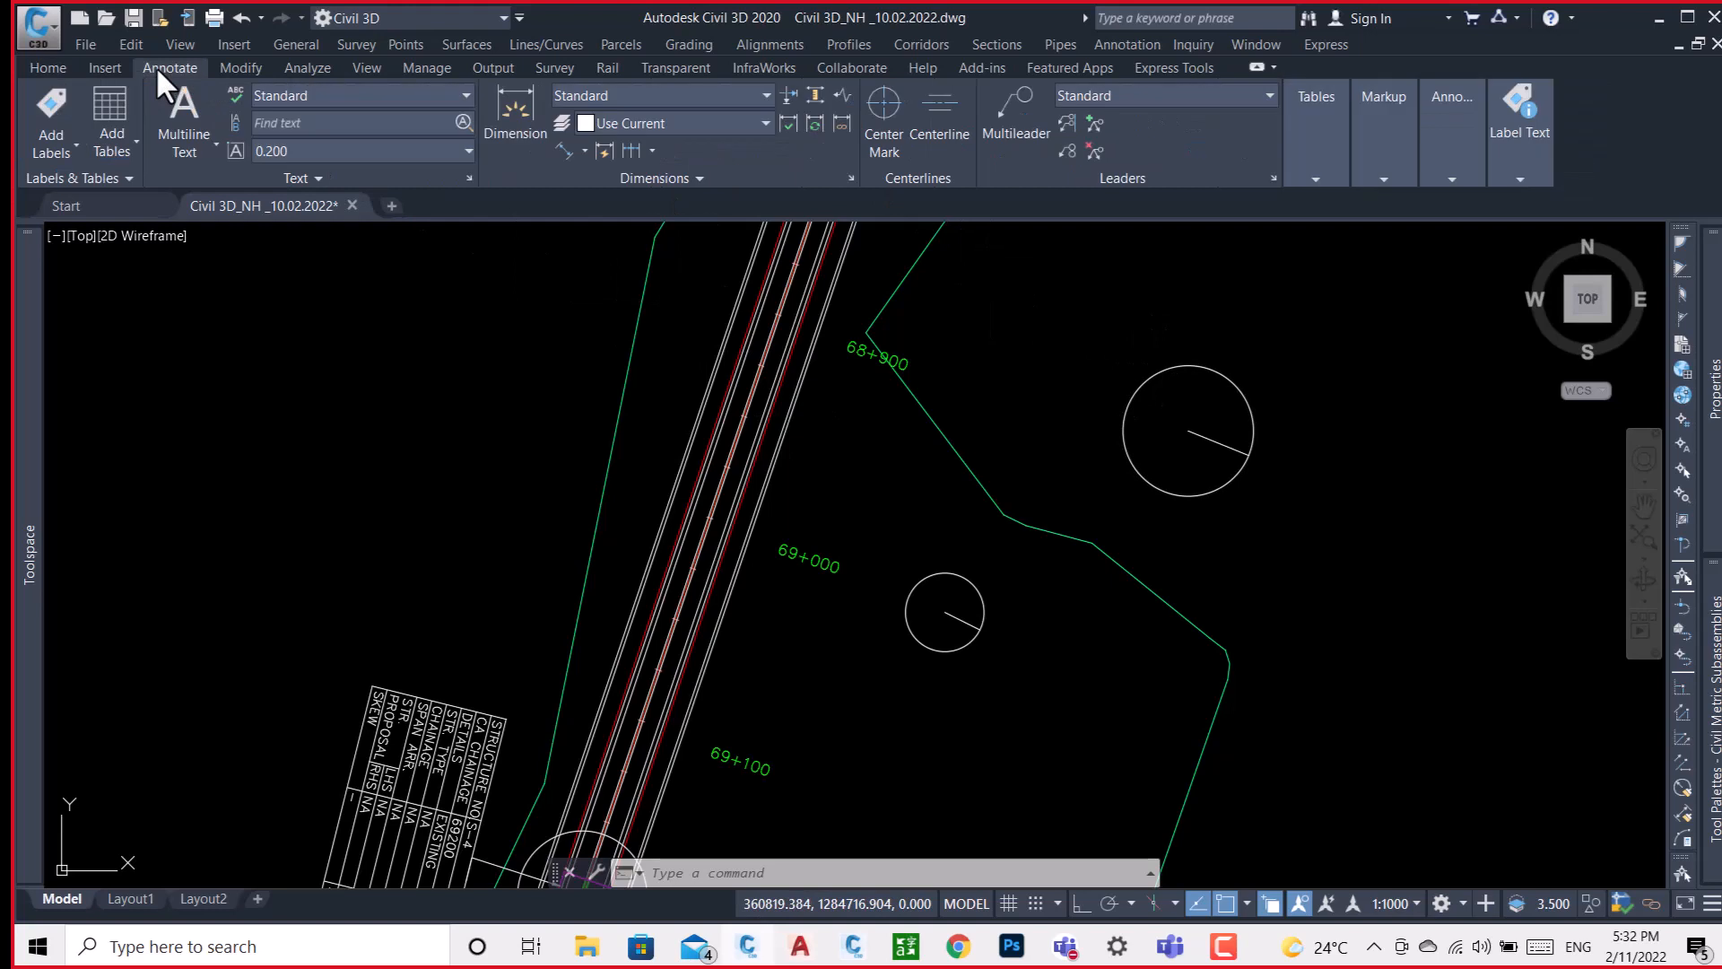
left_click(73, 143)
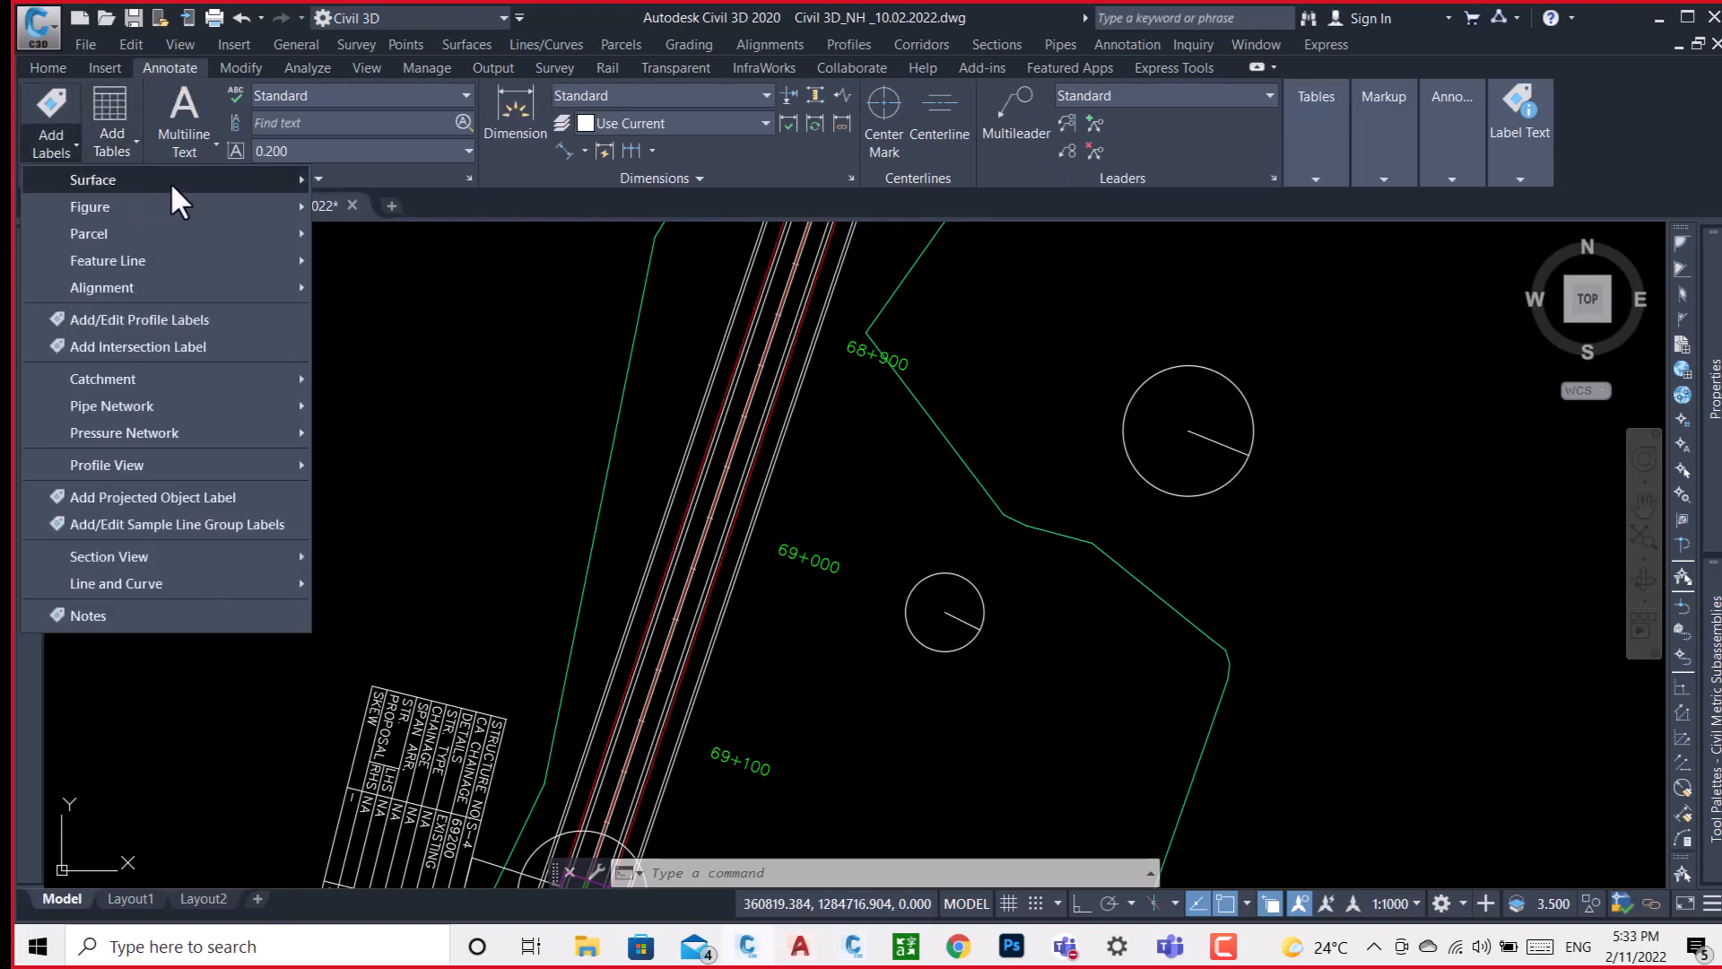
mouse_move(171, 181)
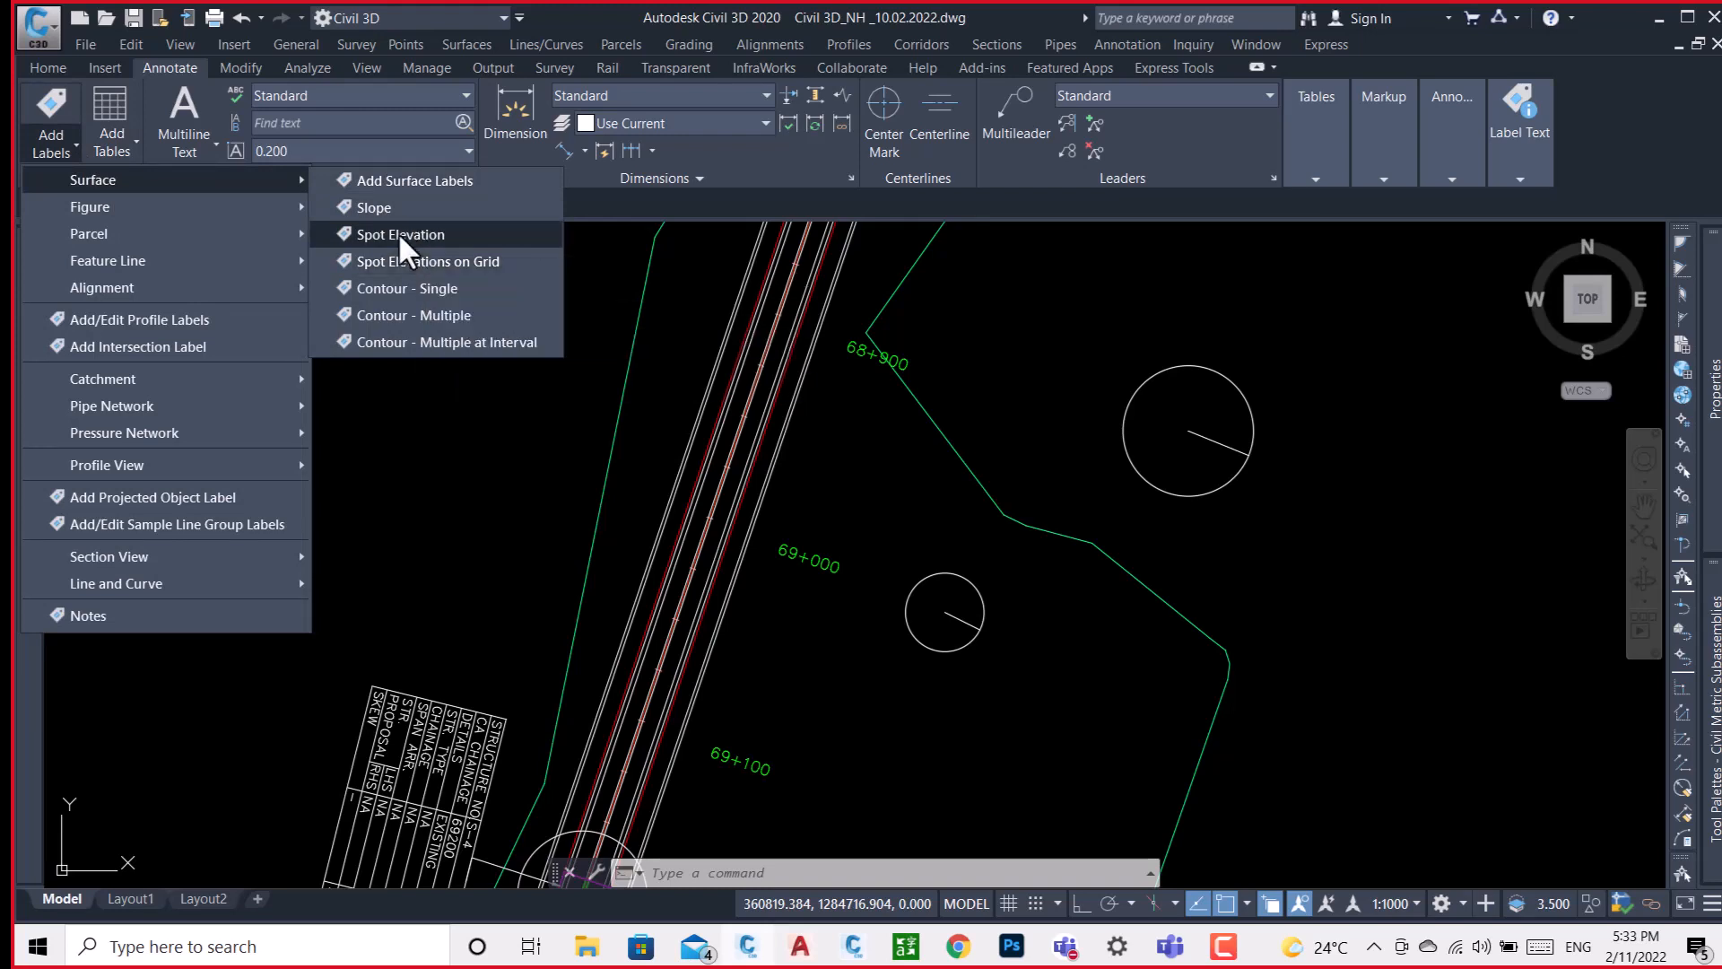
left_click(400, 236)
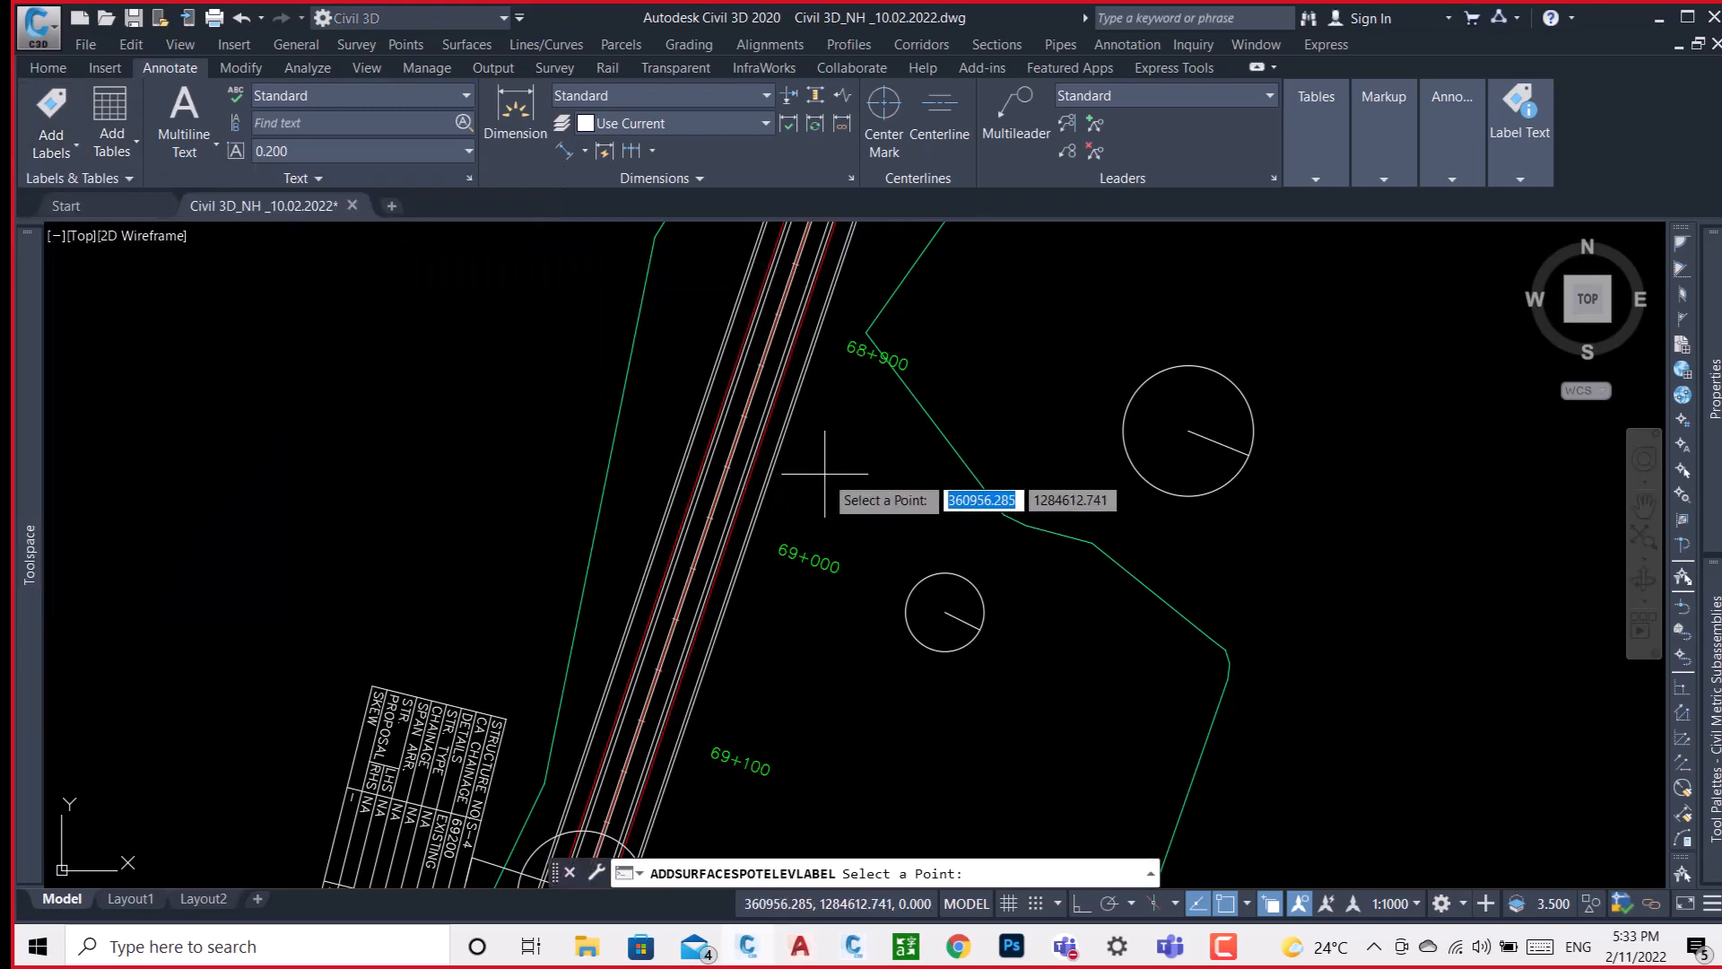
scroll(946, 617, "up", 5)
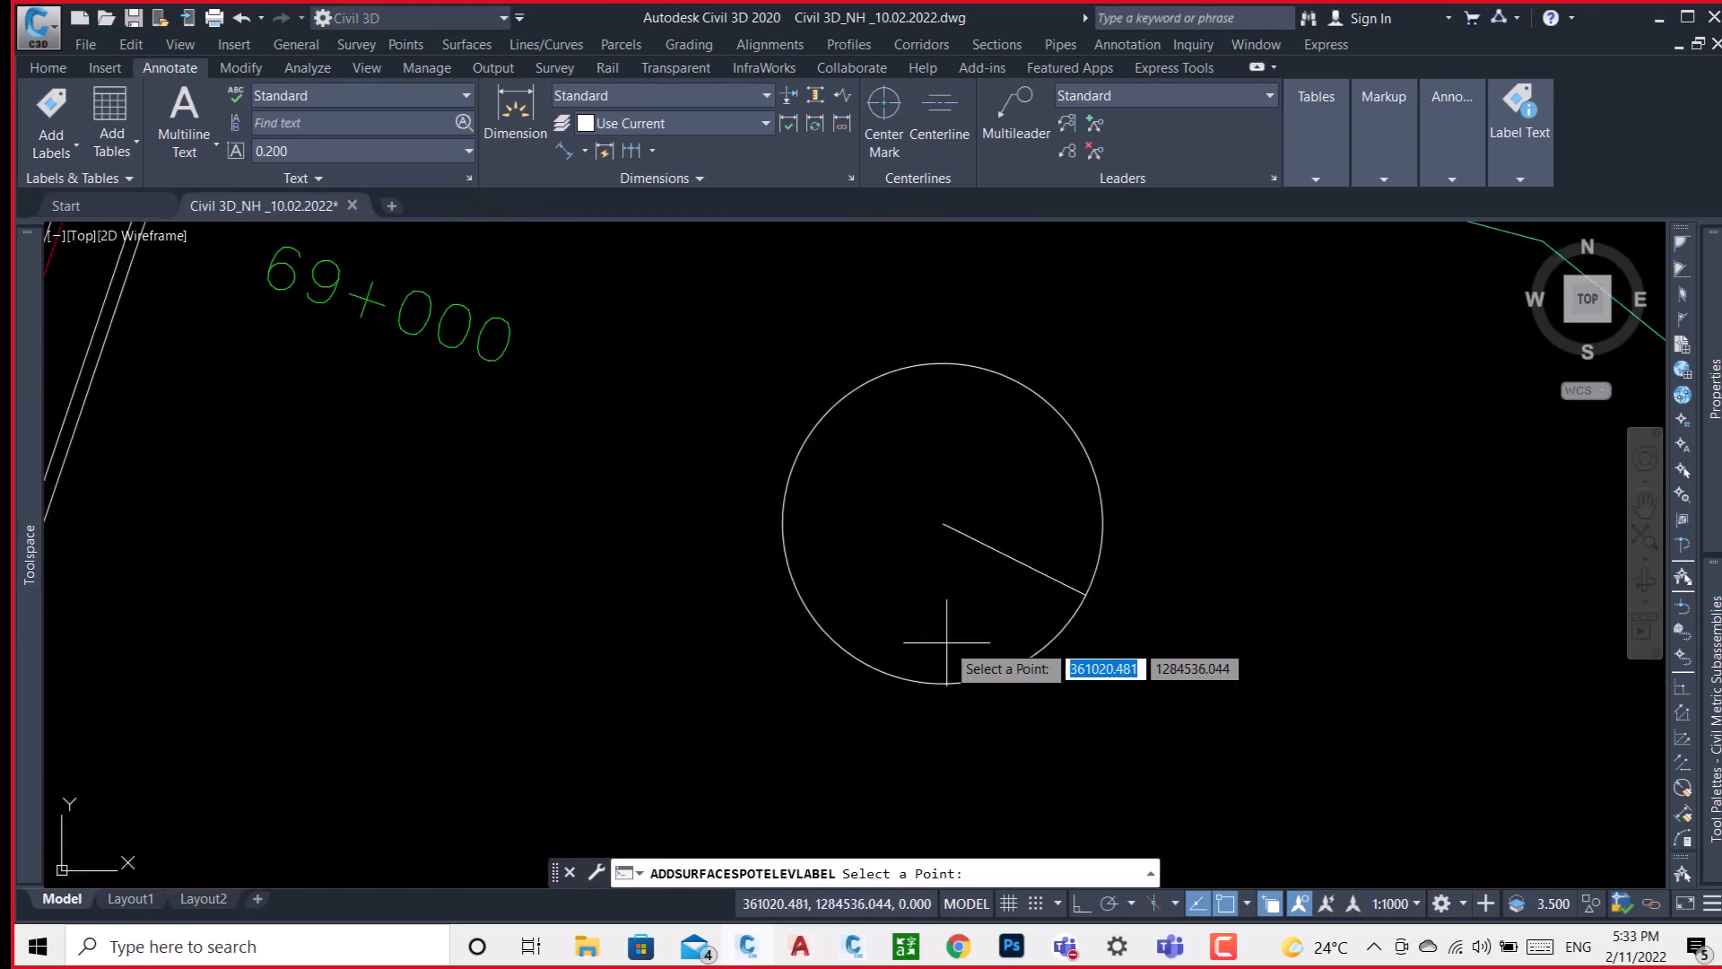
left_click(942, 524)
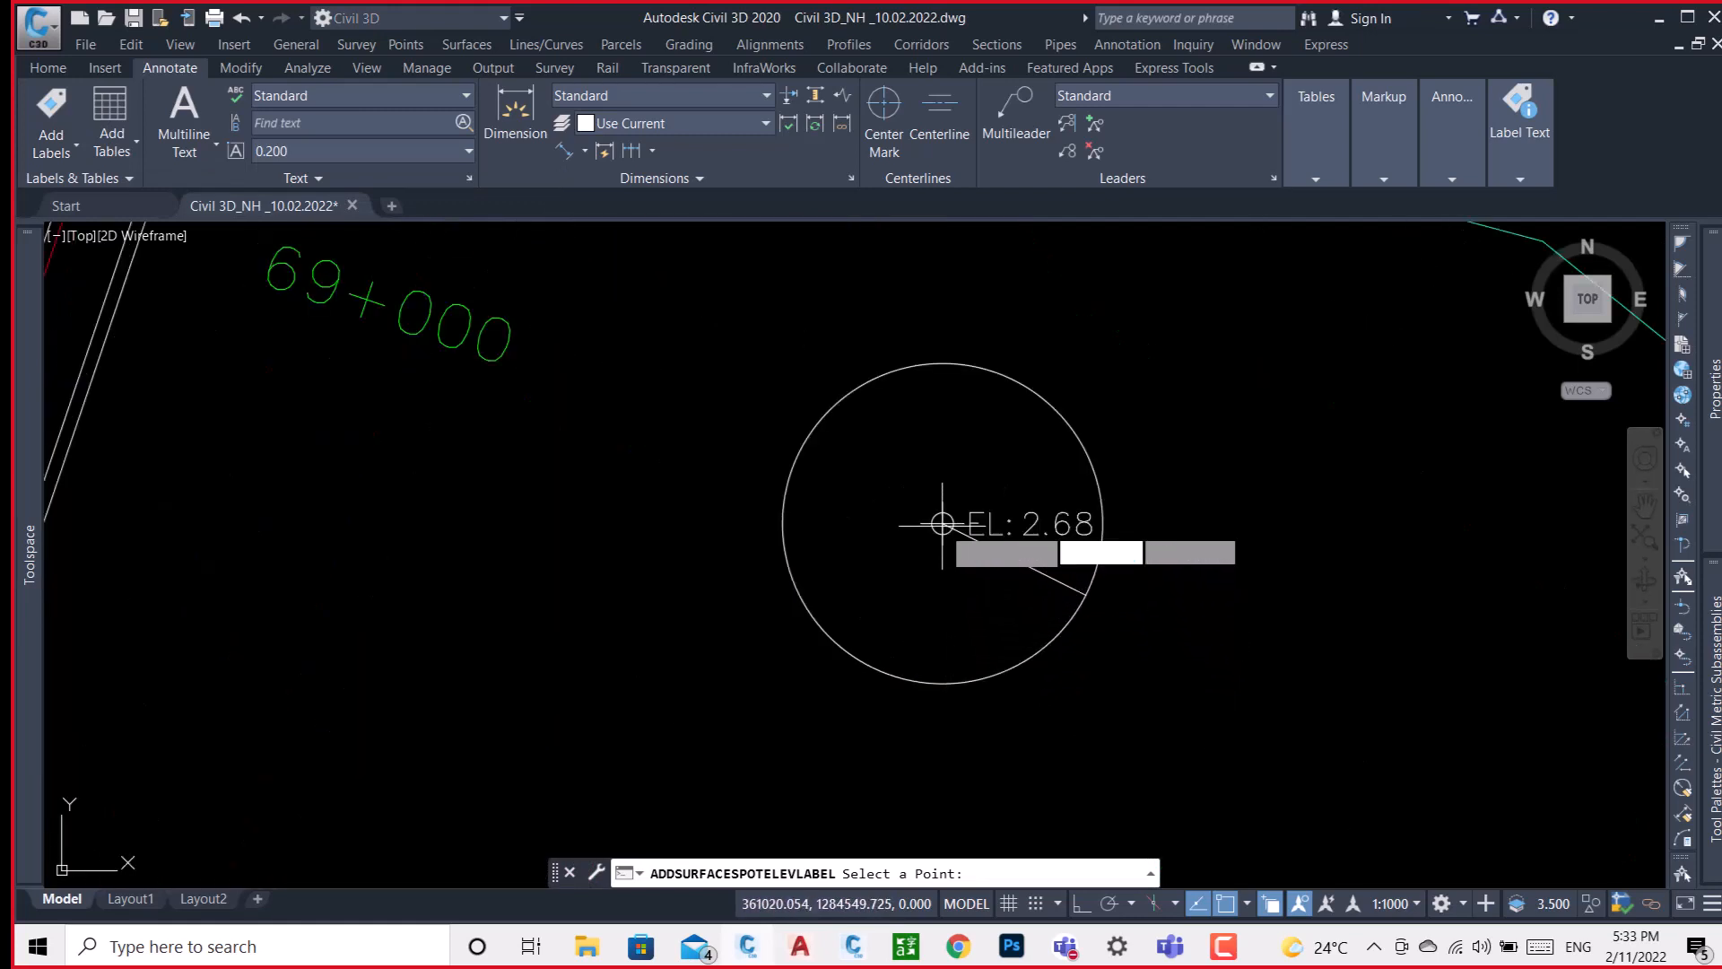
scroll(906, 547, "down", 2)
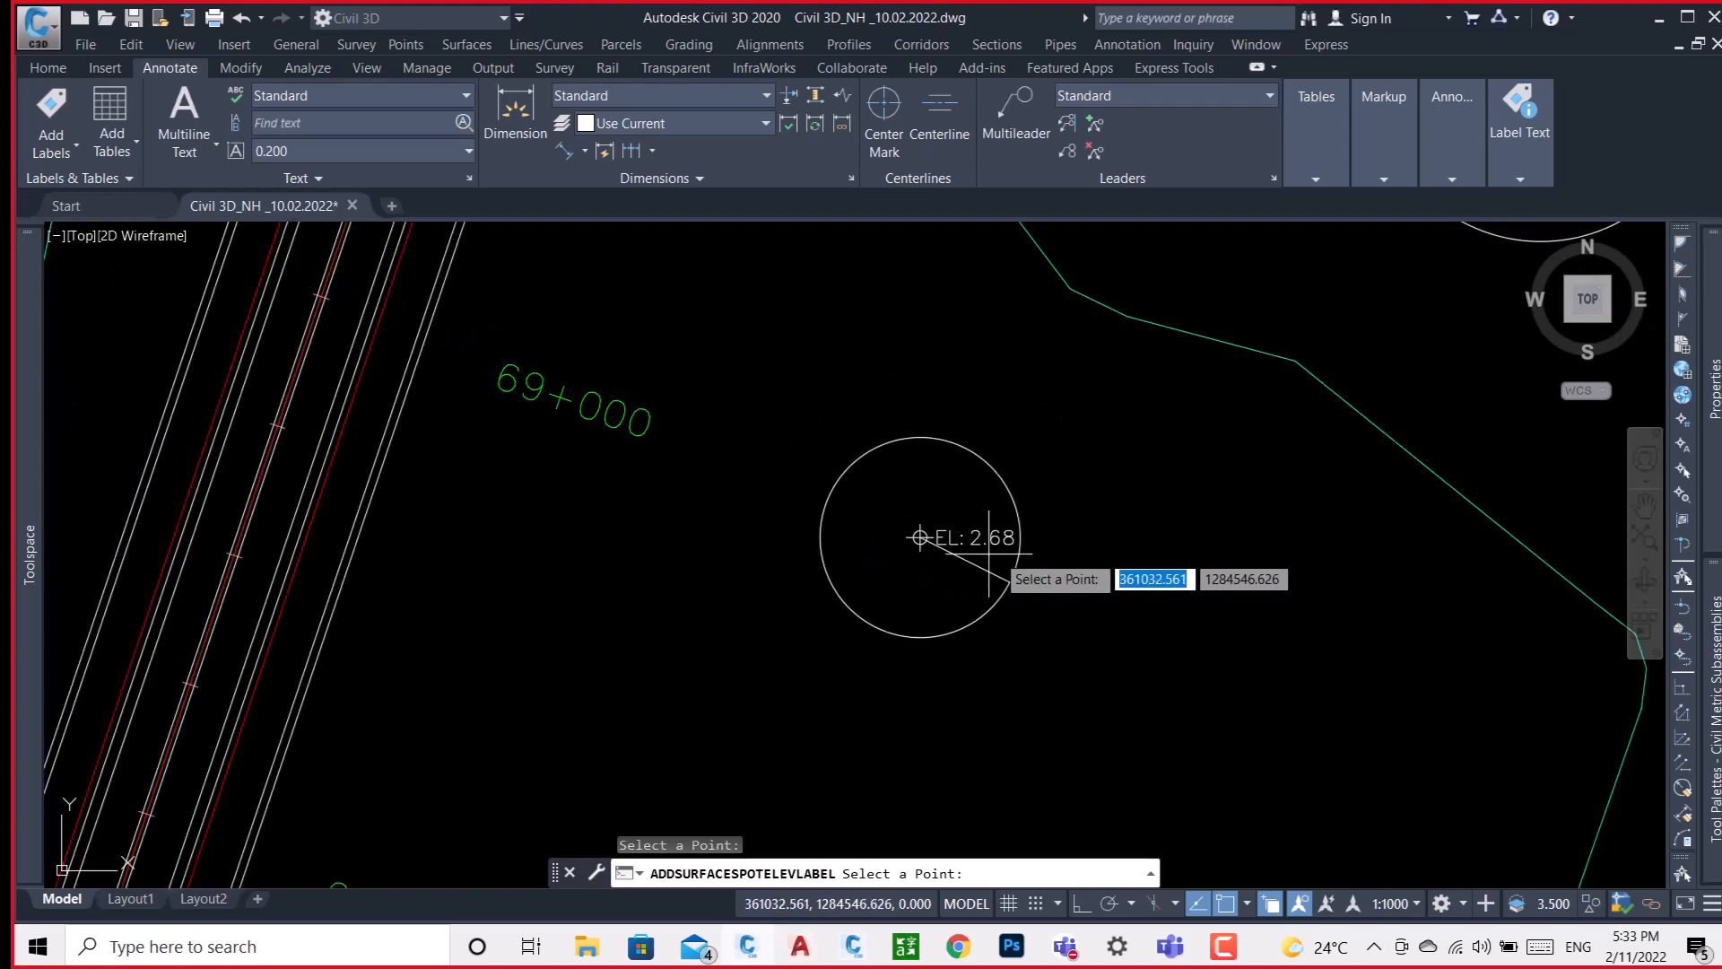
Try to add a surface spot elevation label at the centre of the larger circle outside the surface boundary.
middle_click_drag(1089, 567, 992, 586)
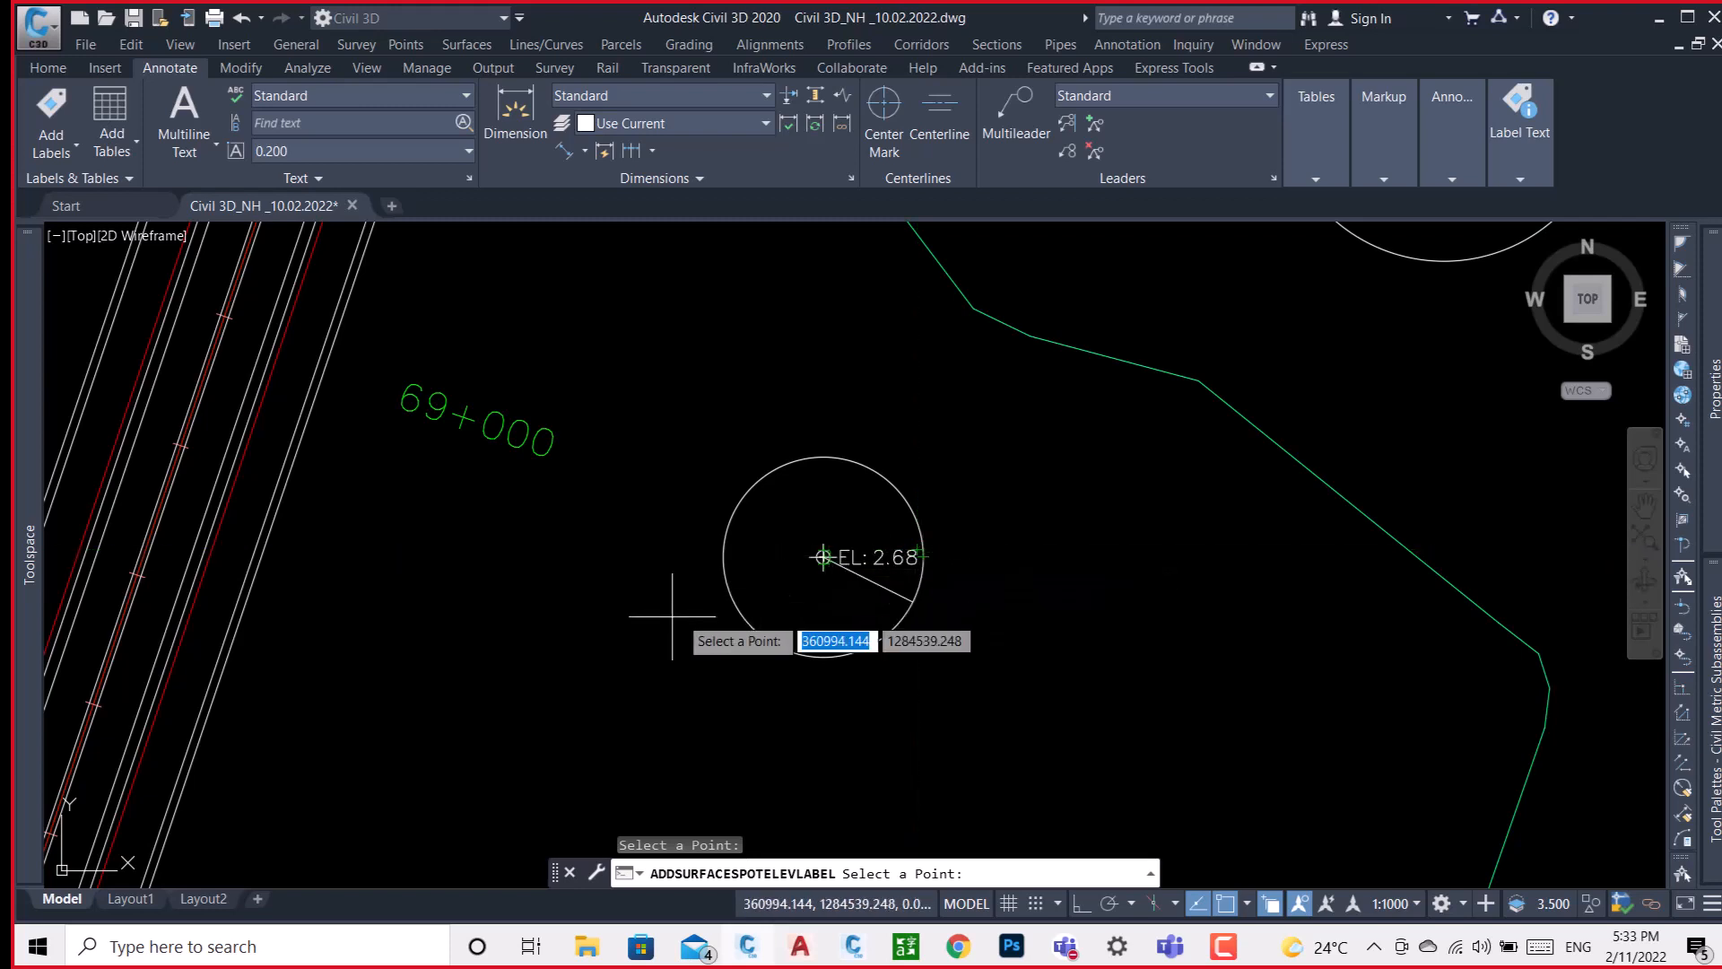
scroll(647, 628, "down", 3)
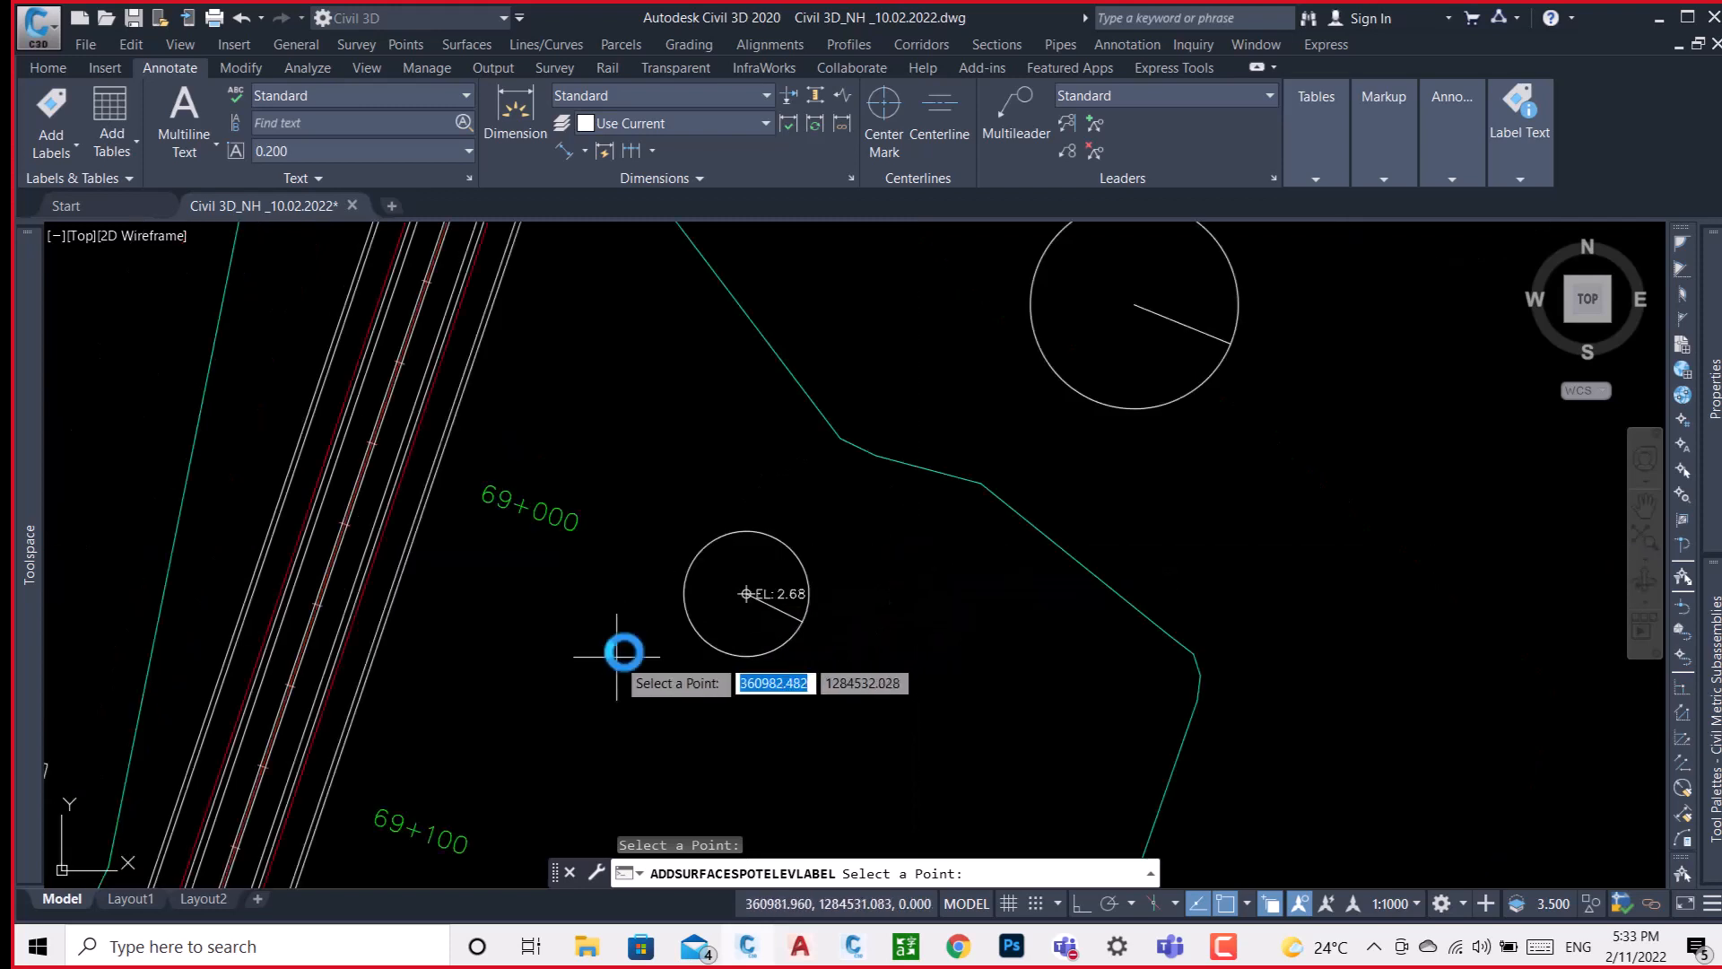
left_click(940, 437)
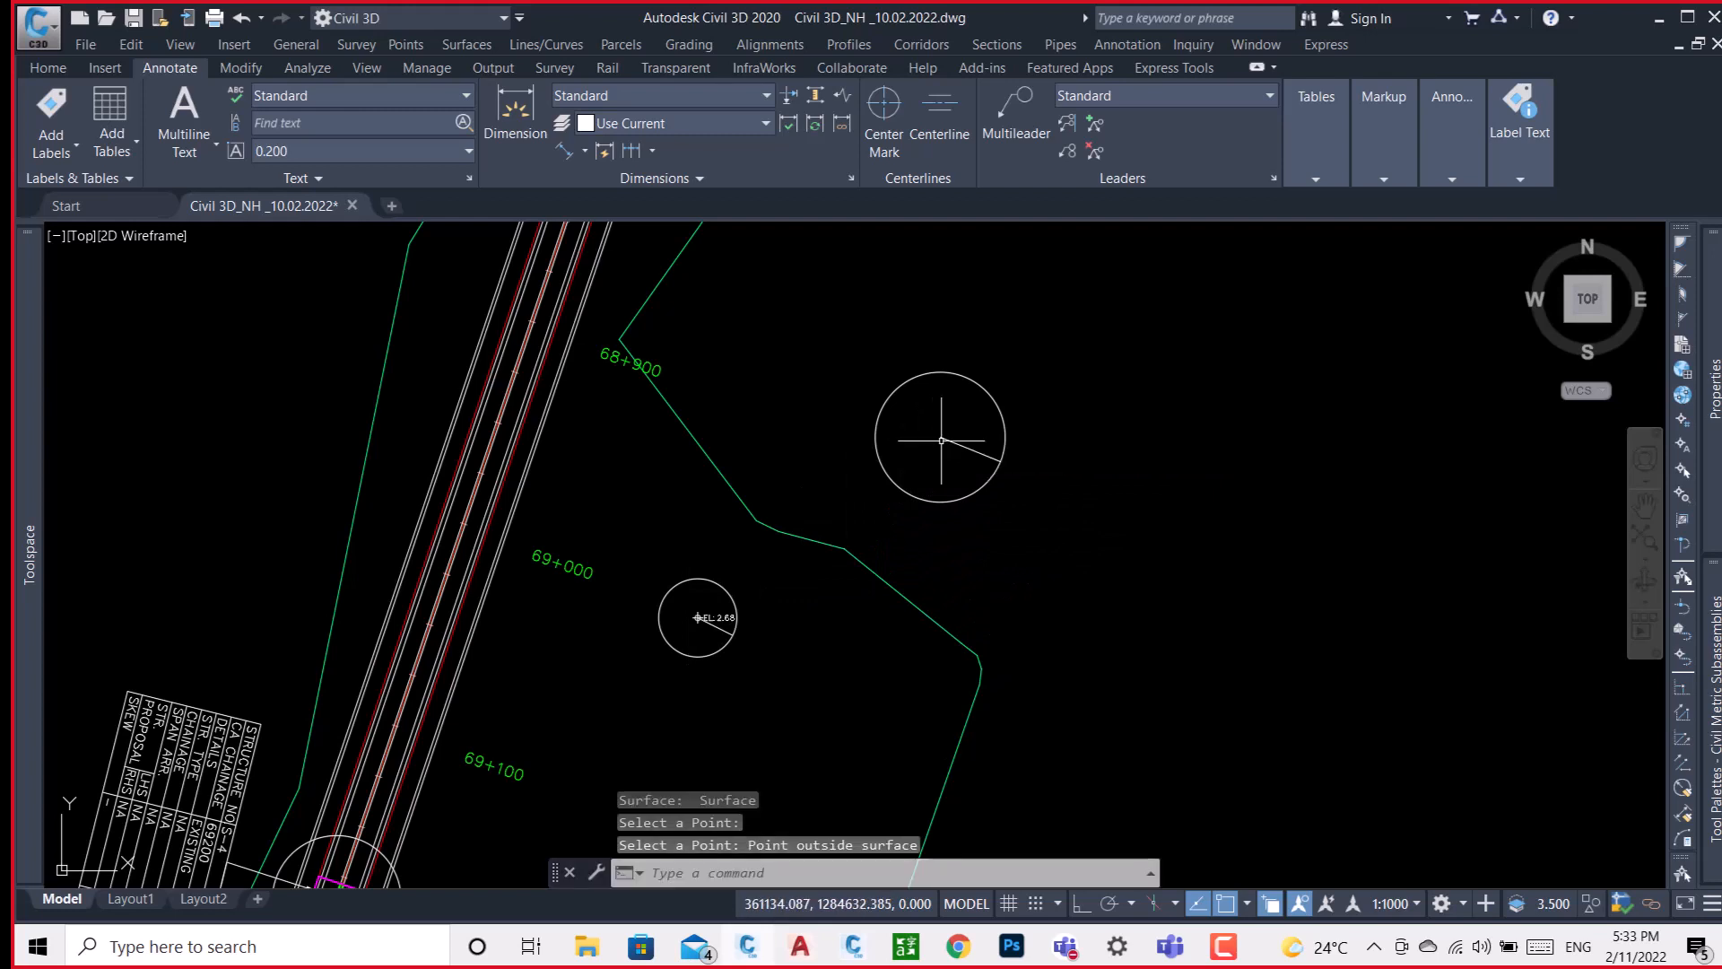
scroll(938, 446, "up", 5)
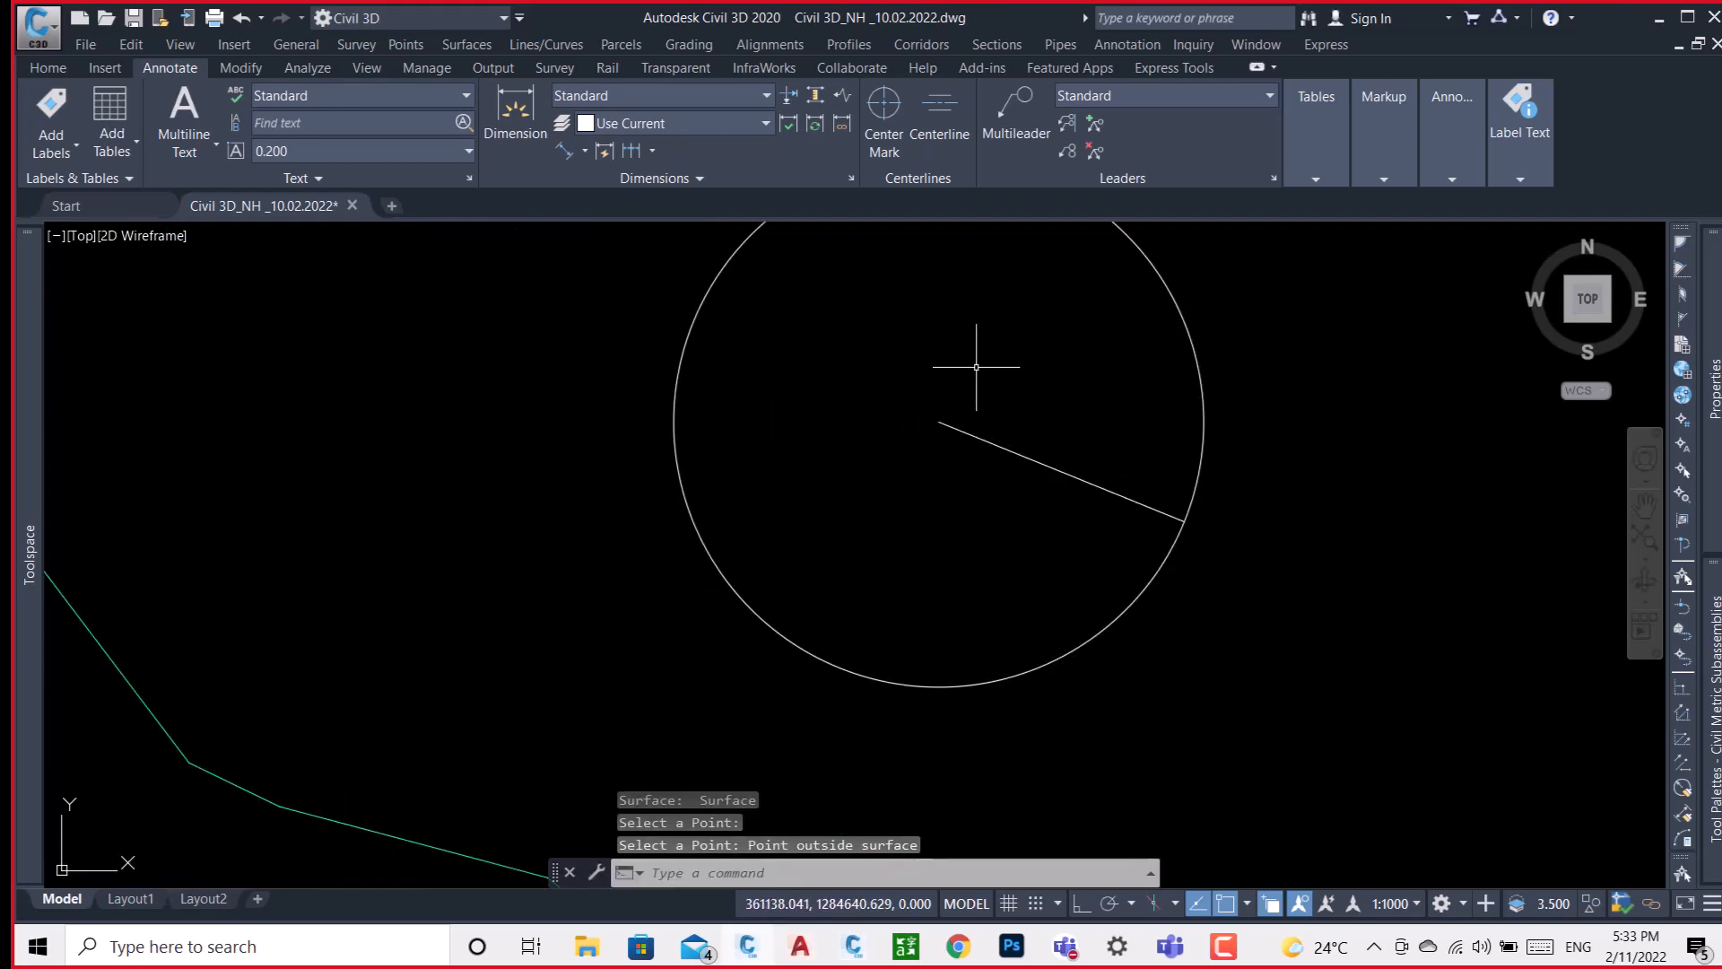
scroll(976, 367, "down", 6)
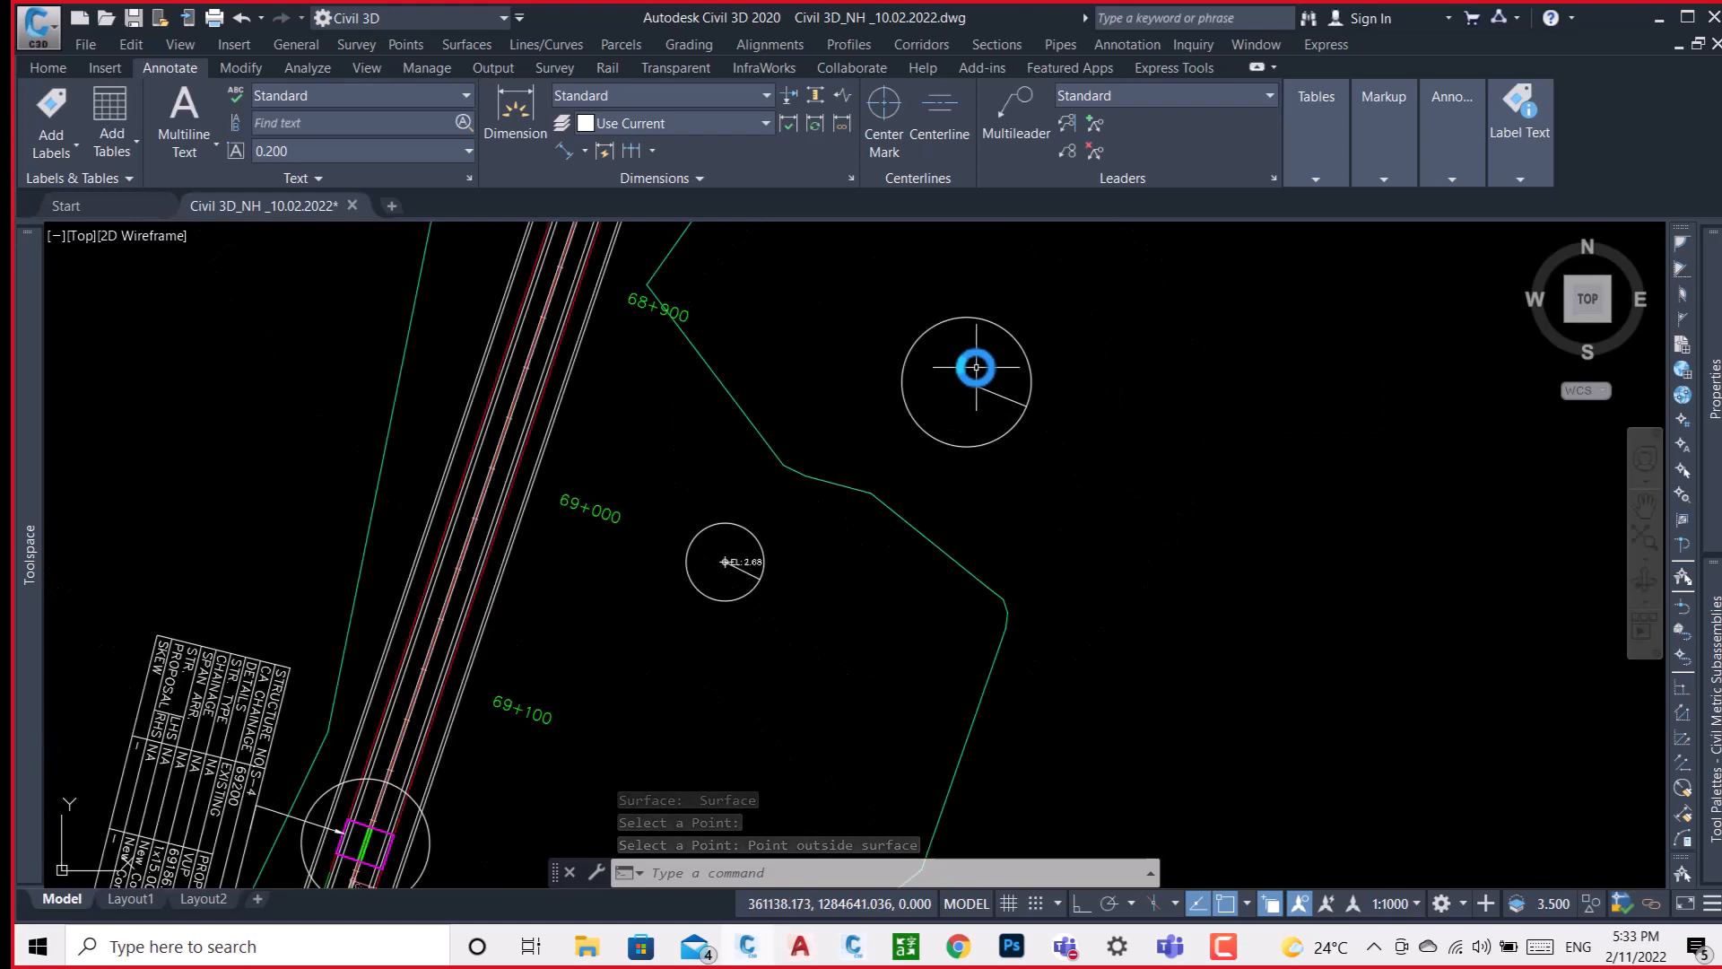
mouse_move(976, 367)
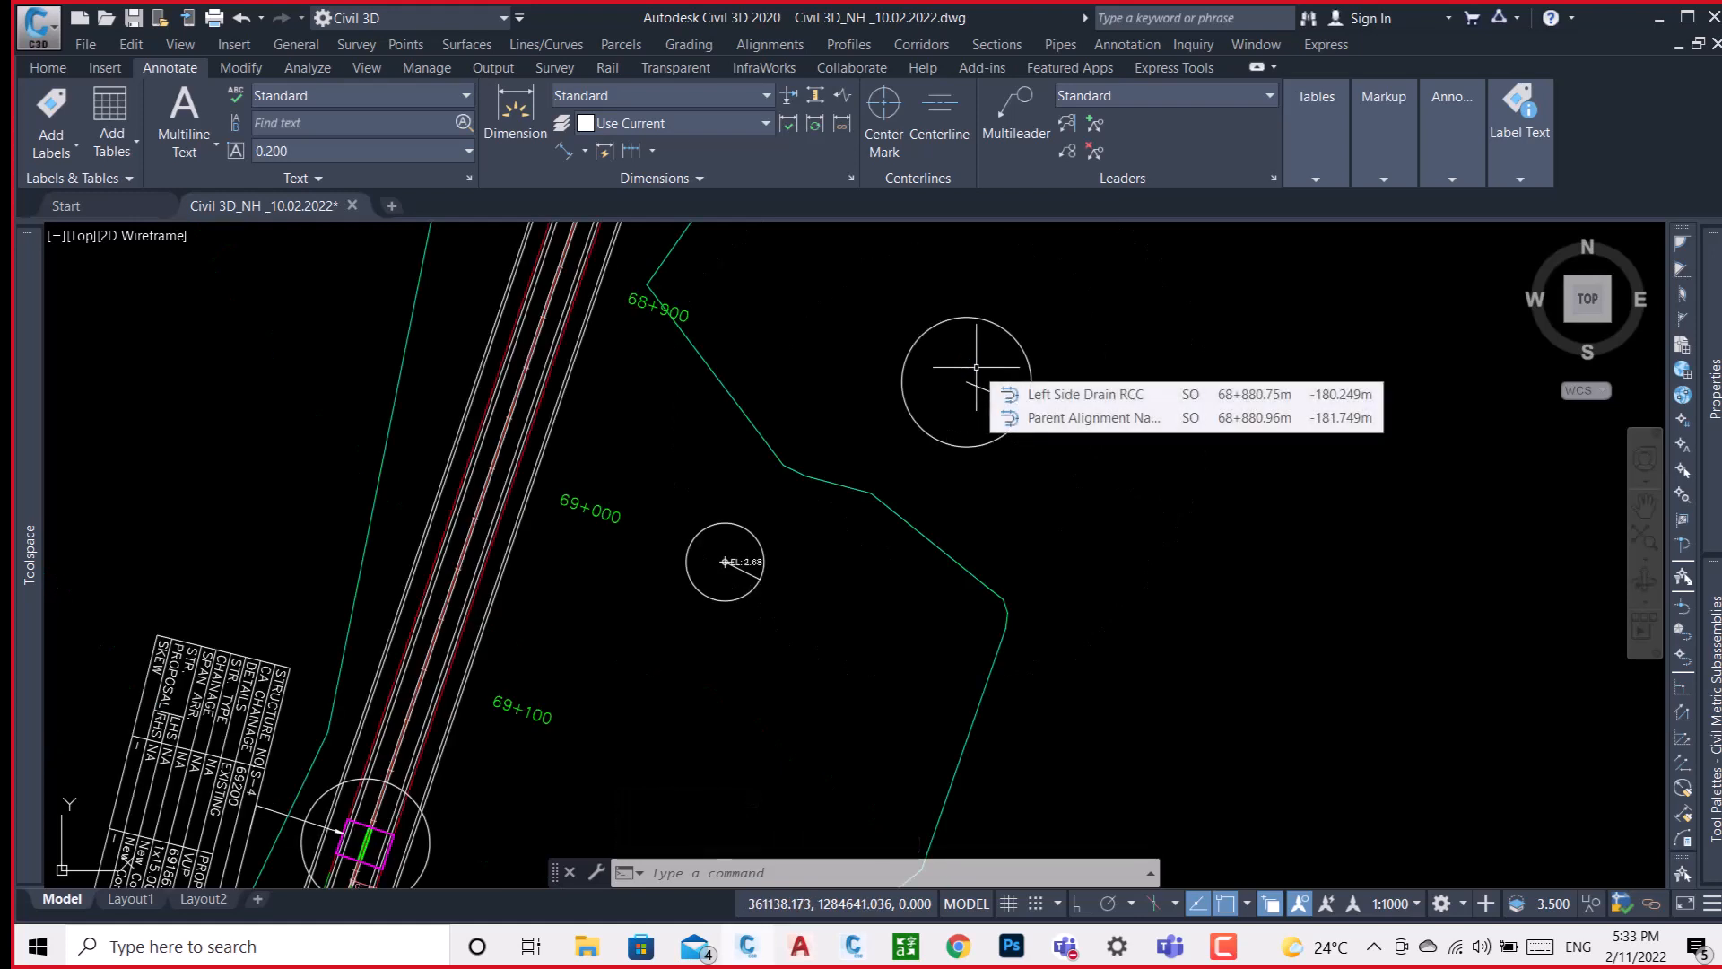
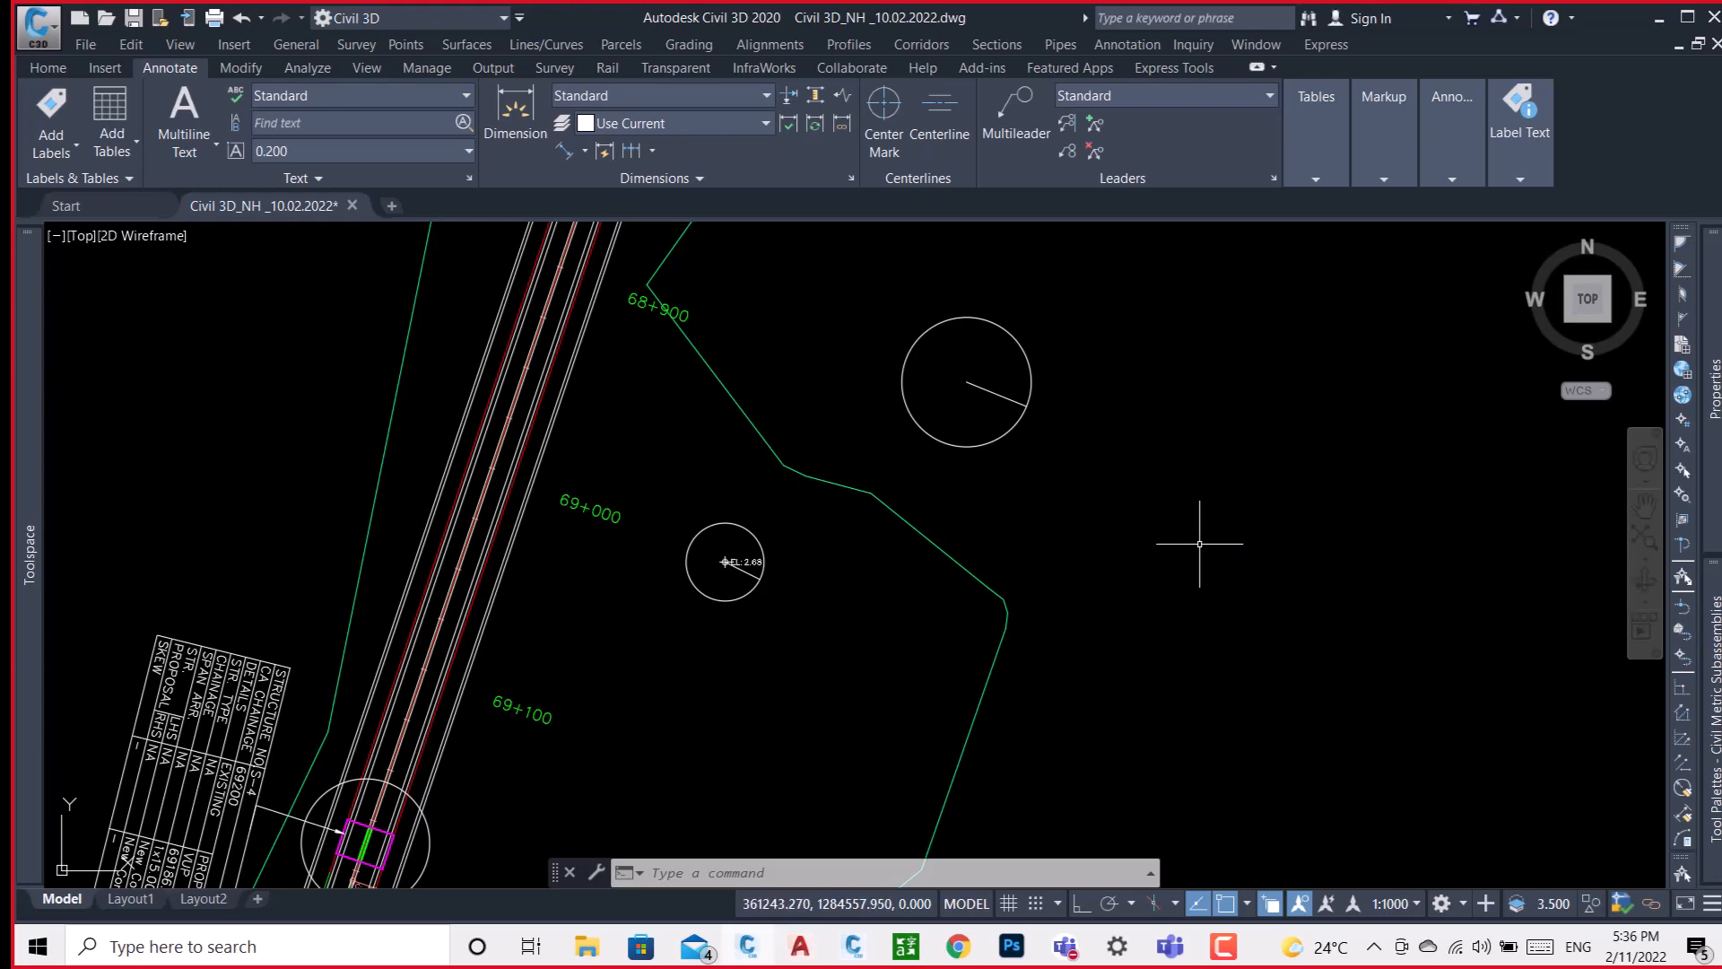
Examine the New Jersey crash barrier at the median of the Type 2B/1 typical cross-section.
mouse_move(1200, 544)
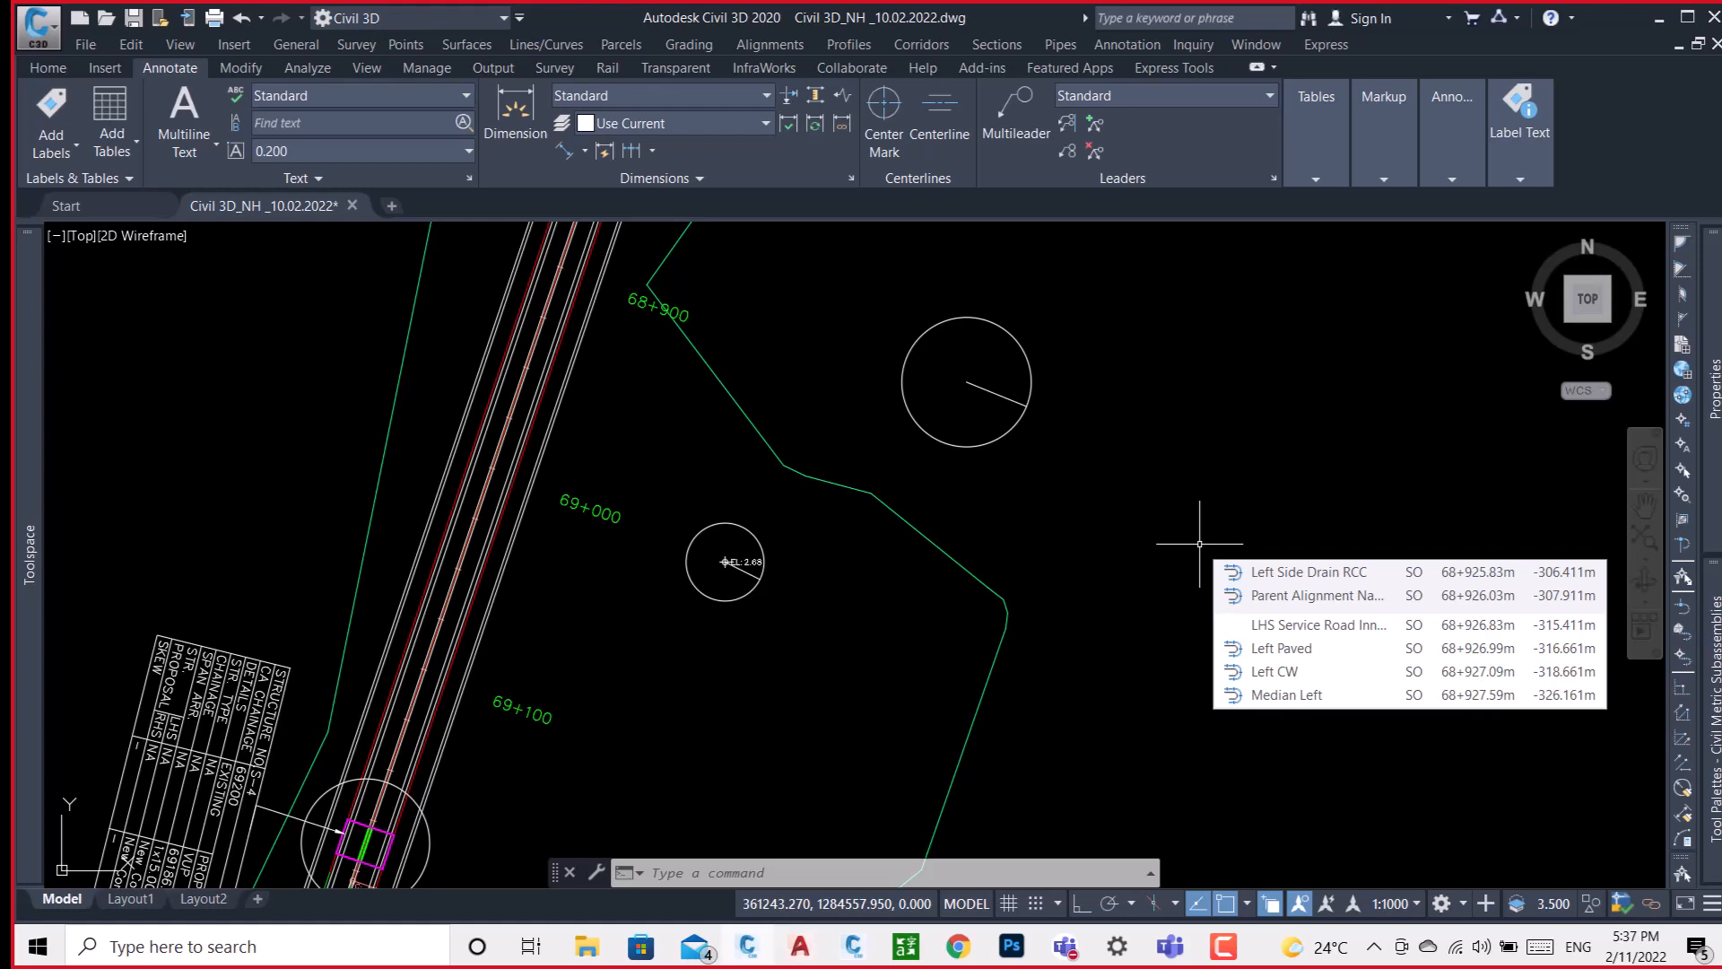
scroll(769, 466, "down", 5)
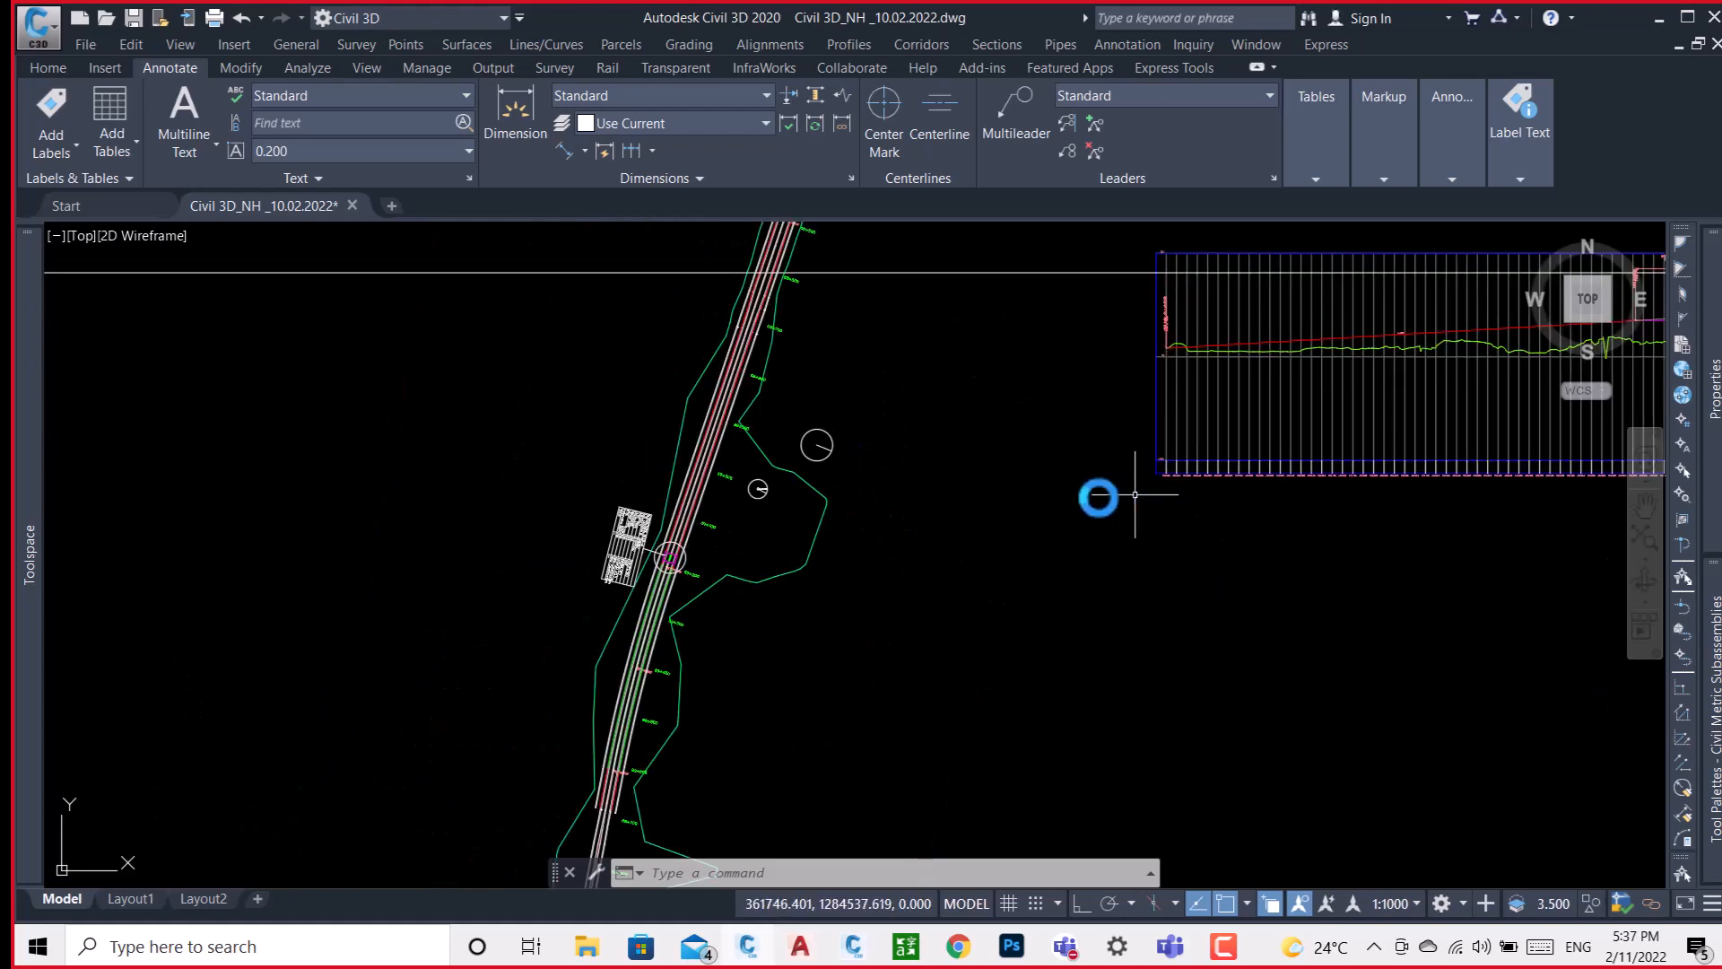
scroll(767, 463, "down", 6)
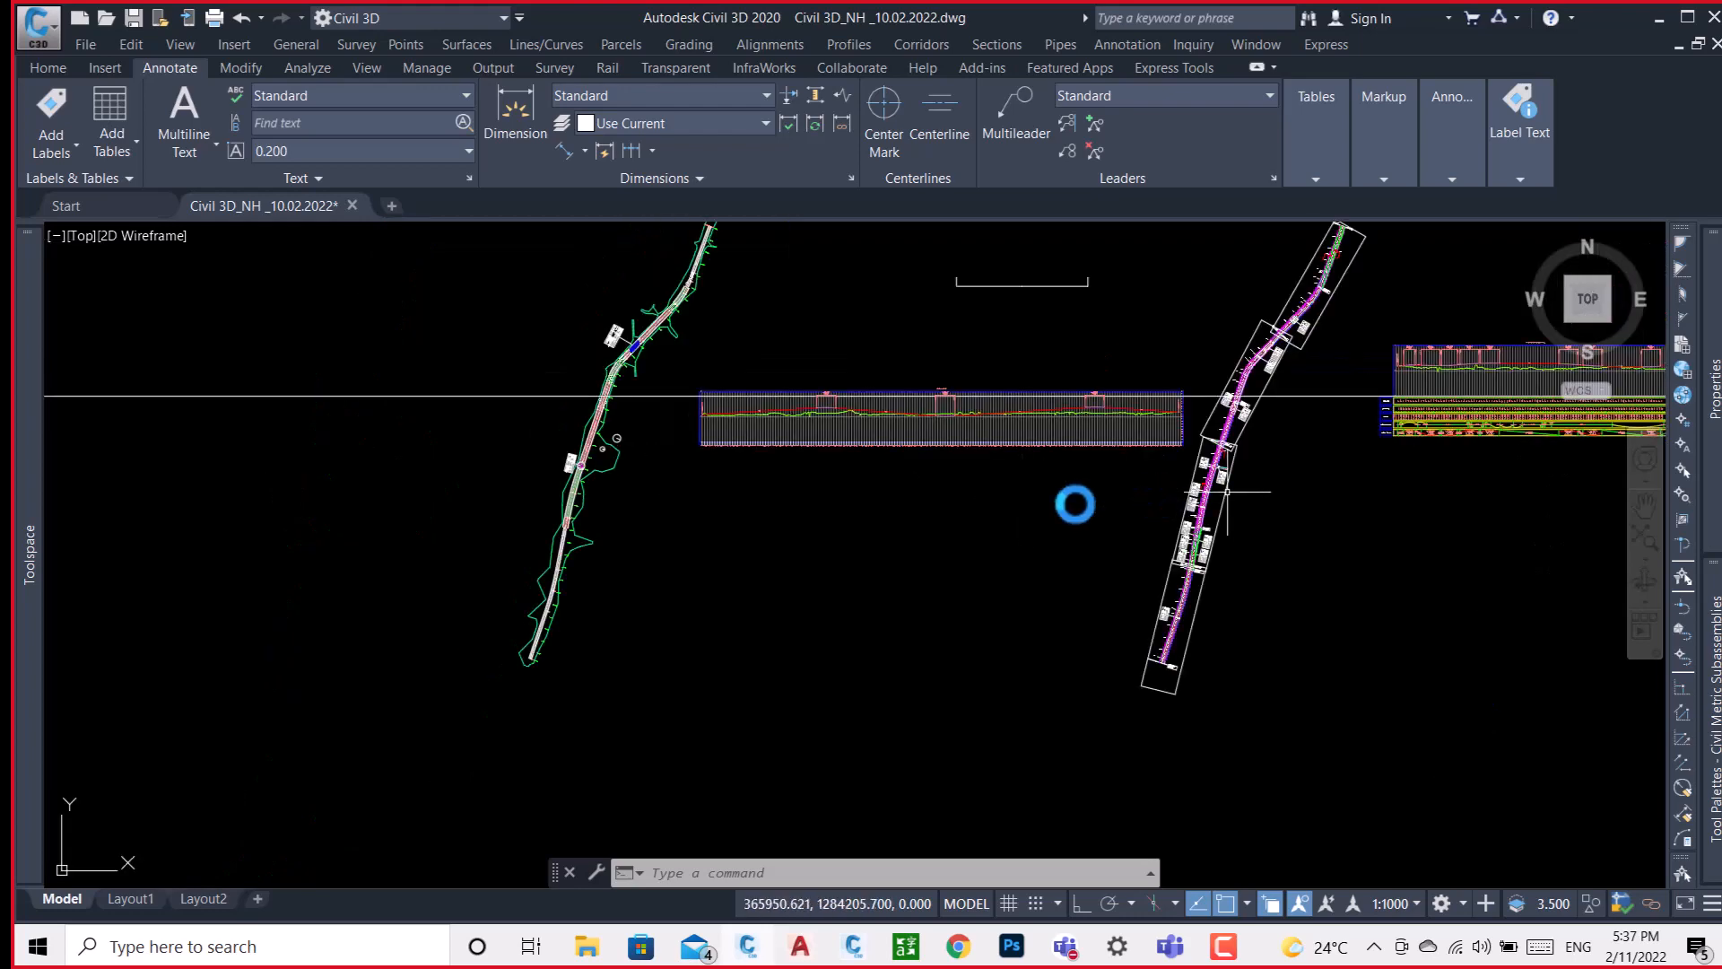
middle_click_drag(1227, 491, 495, 595)
mouse_move(1034, 427)
middle_mouse_down()
mouse_move(825, 534)
mouse_move(591, 707)
middle_mouse_up()
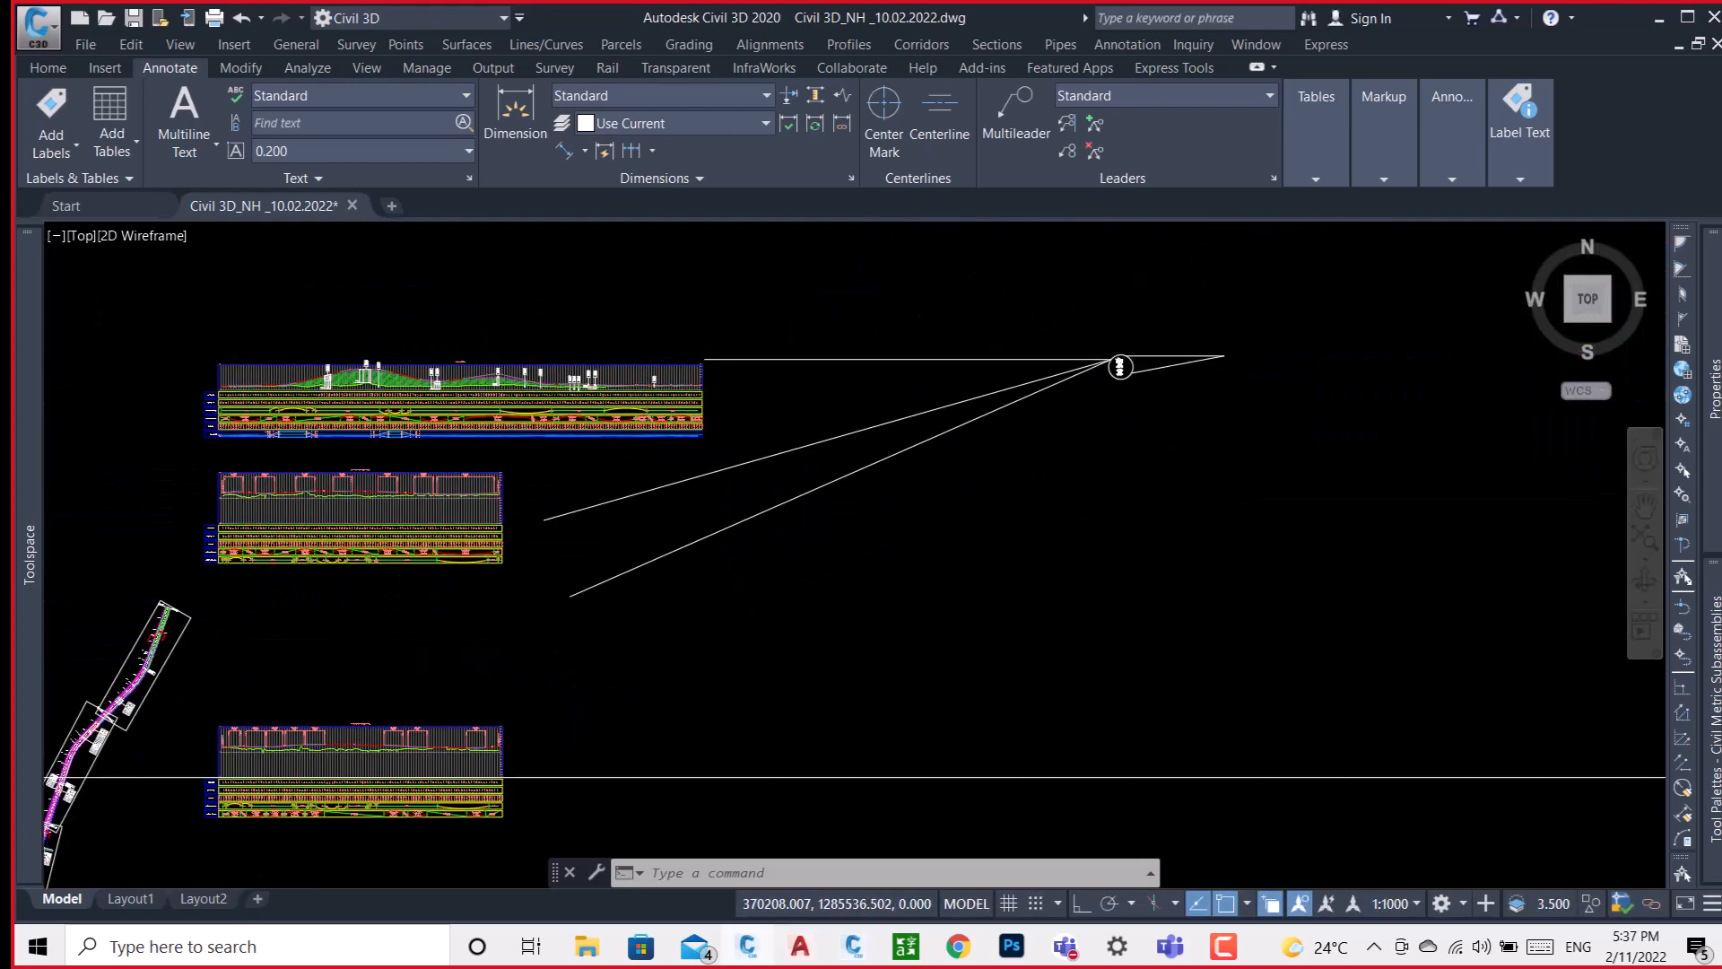
scroll(1134, 367, "up", 6)
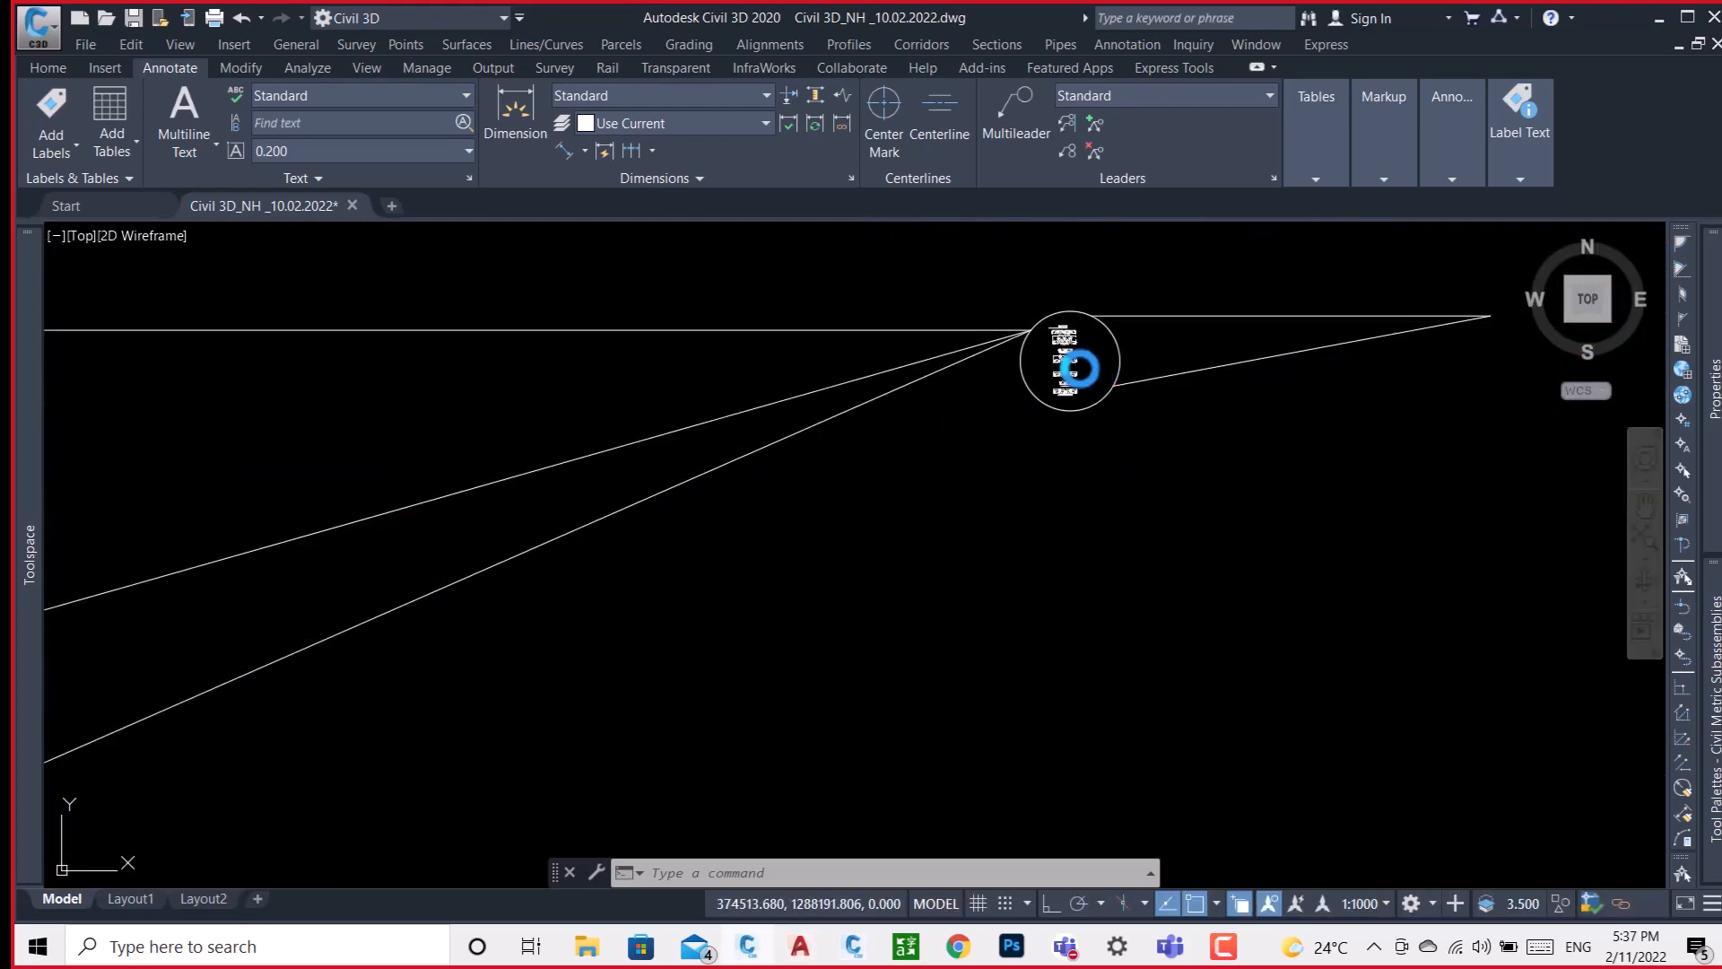
scroll(1079, 368, "up", 8)
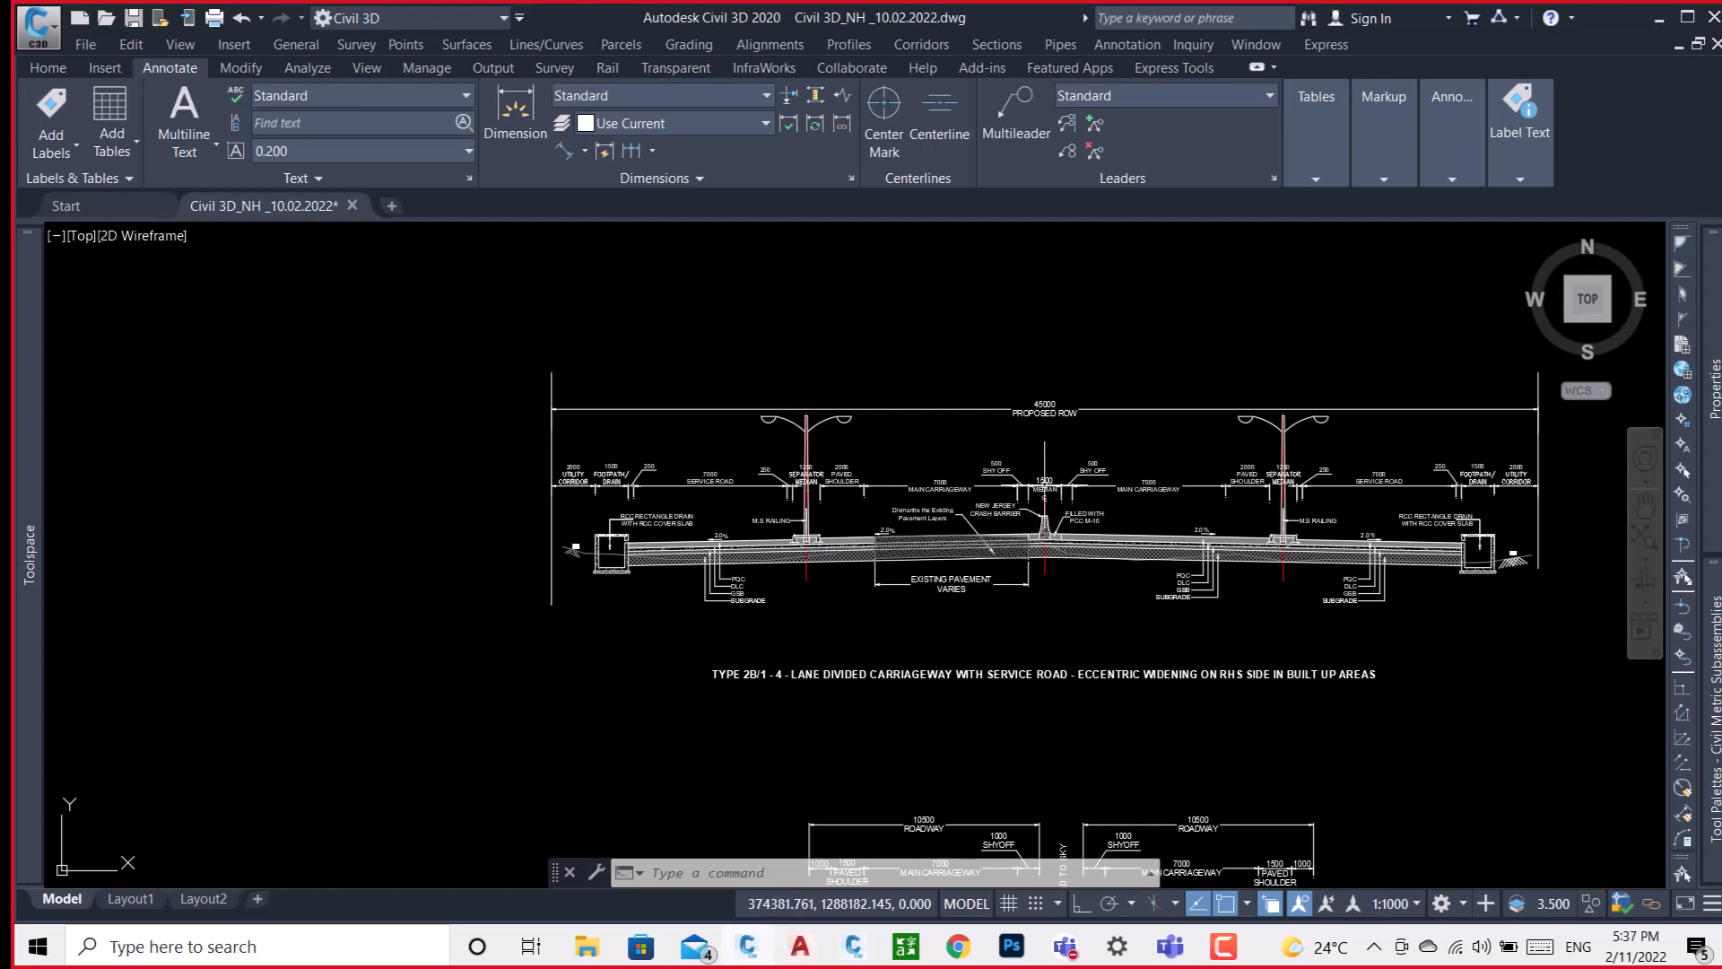
scroll(1022, 538, "up", 4)
scroll(1077, 498, "up", 1)
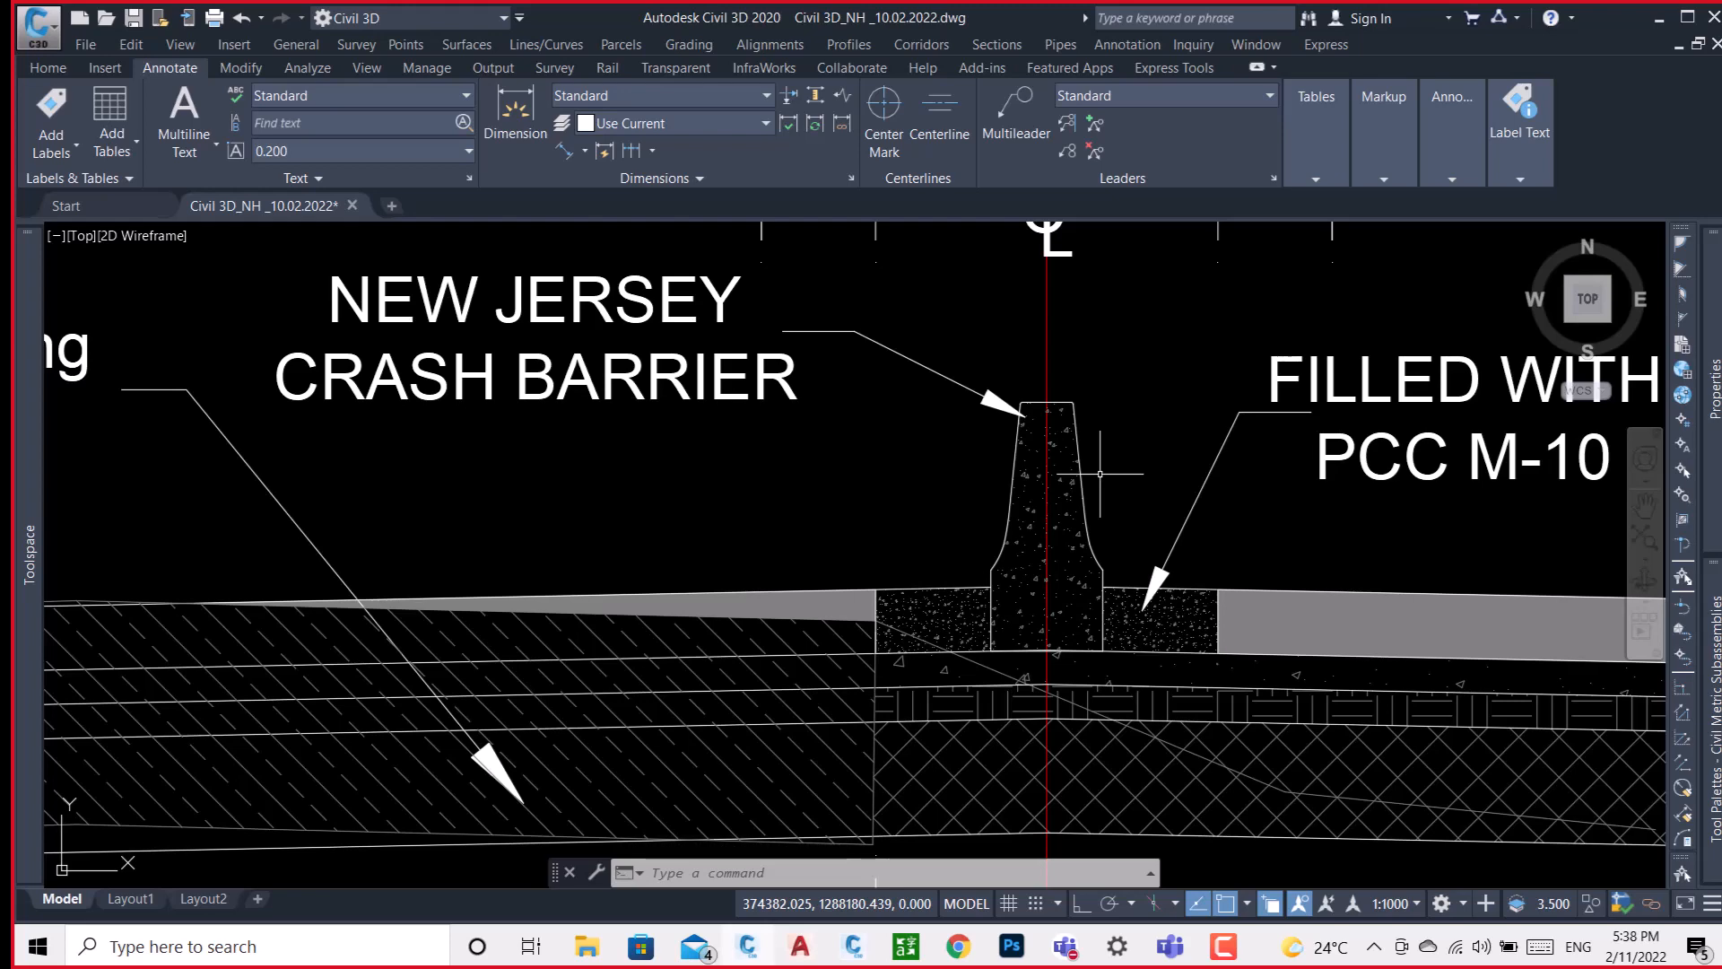
Review the overall drawing layout, including the alignment plan and the LEFT-PAVED profile view.
scroll(1155, 430, "down", 10)
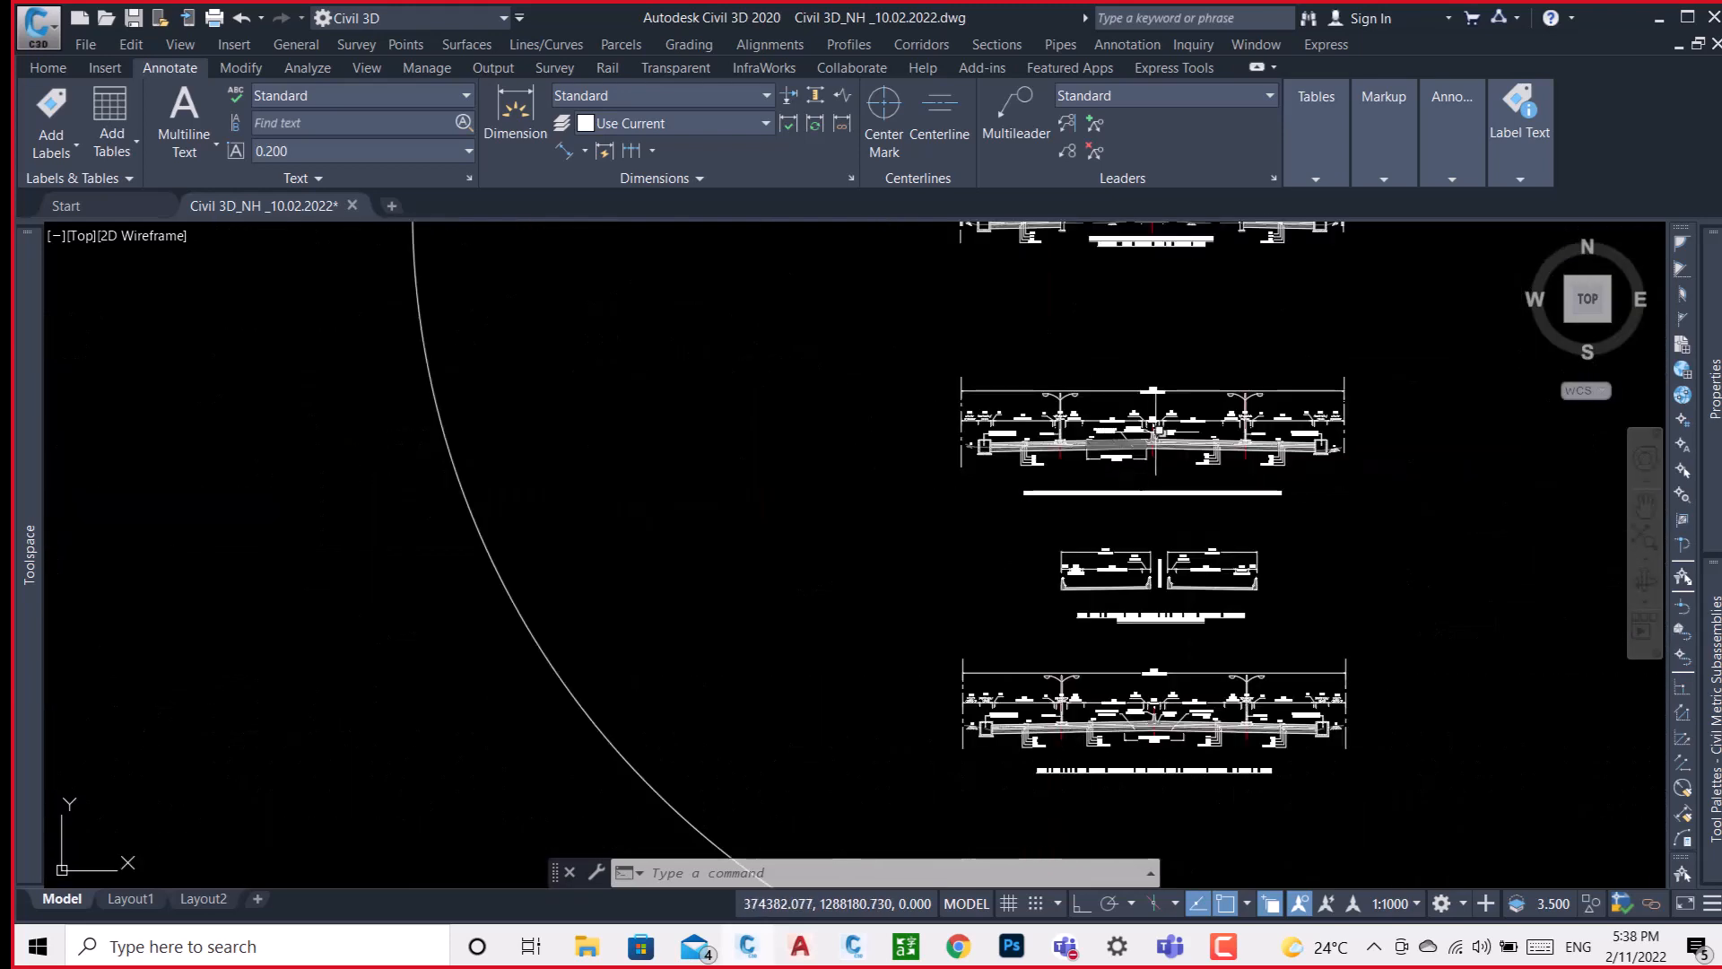
scroll(1121, 363, "down", 8)
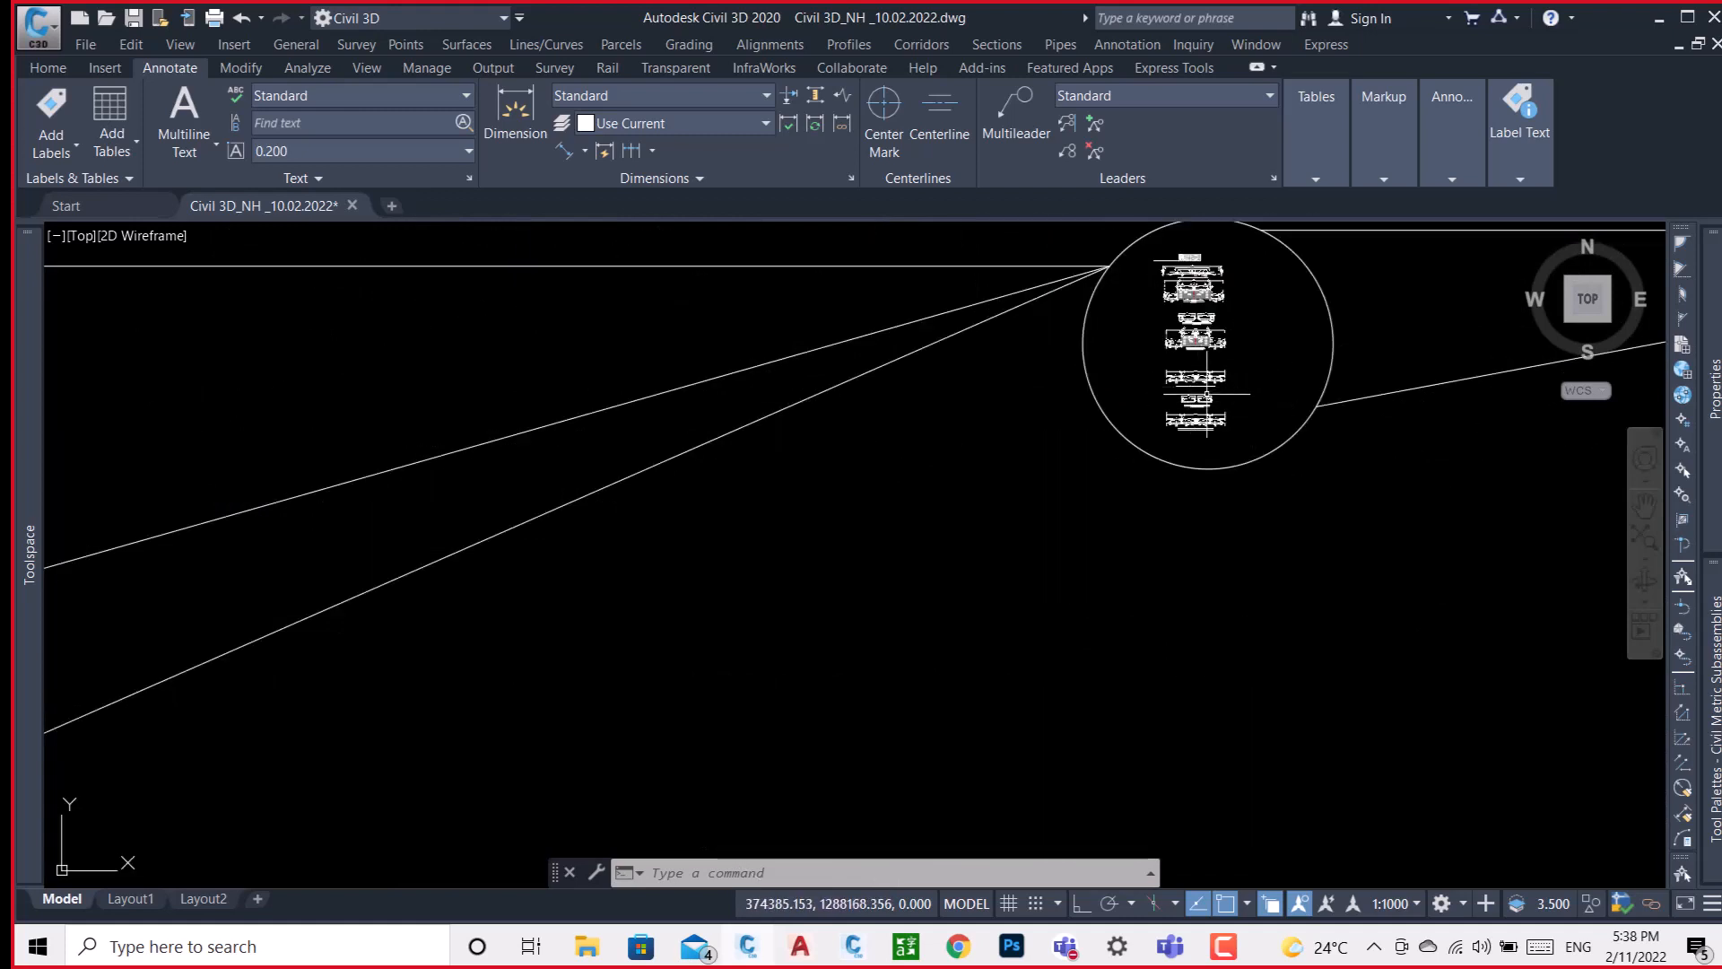
scroll(1247, 382, "down", 4)
scroll(1245, 381, "down", 3)
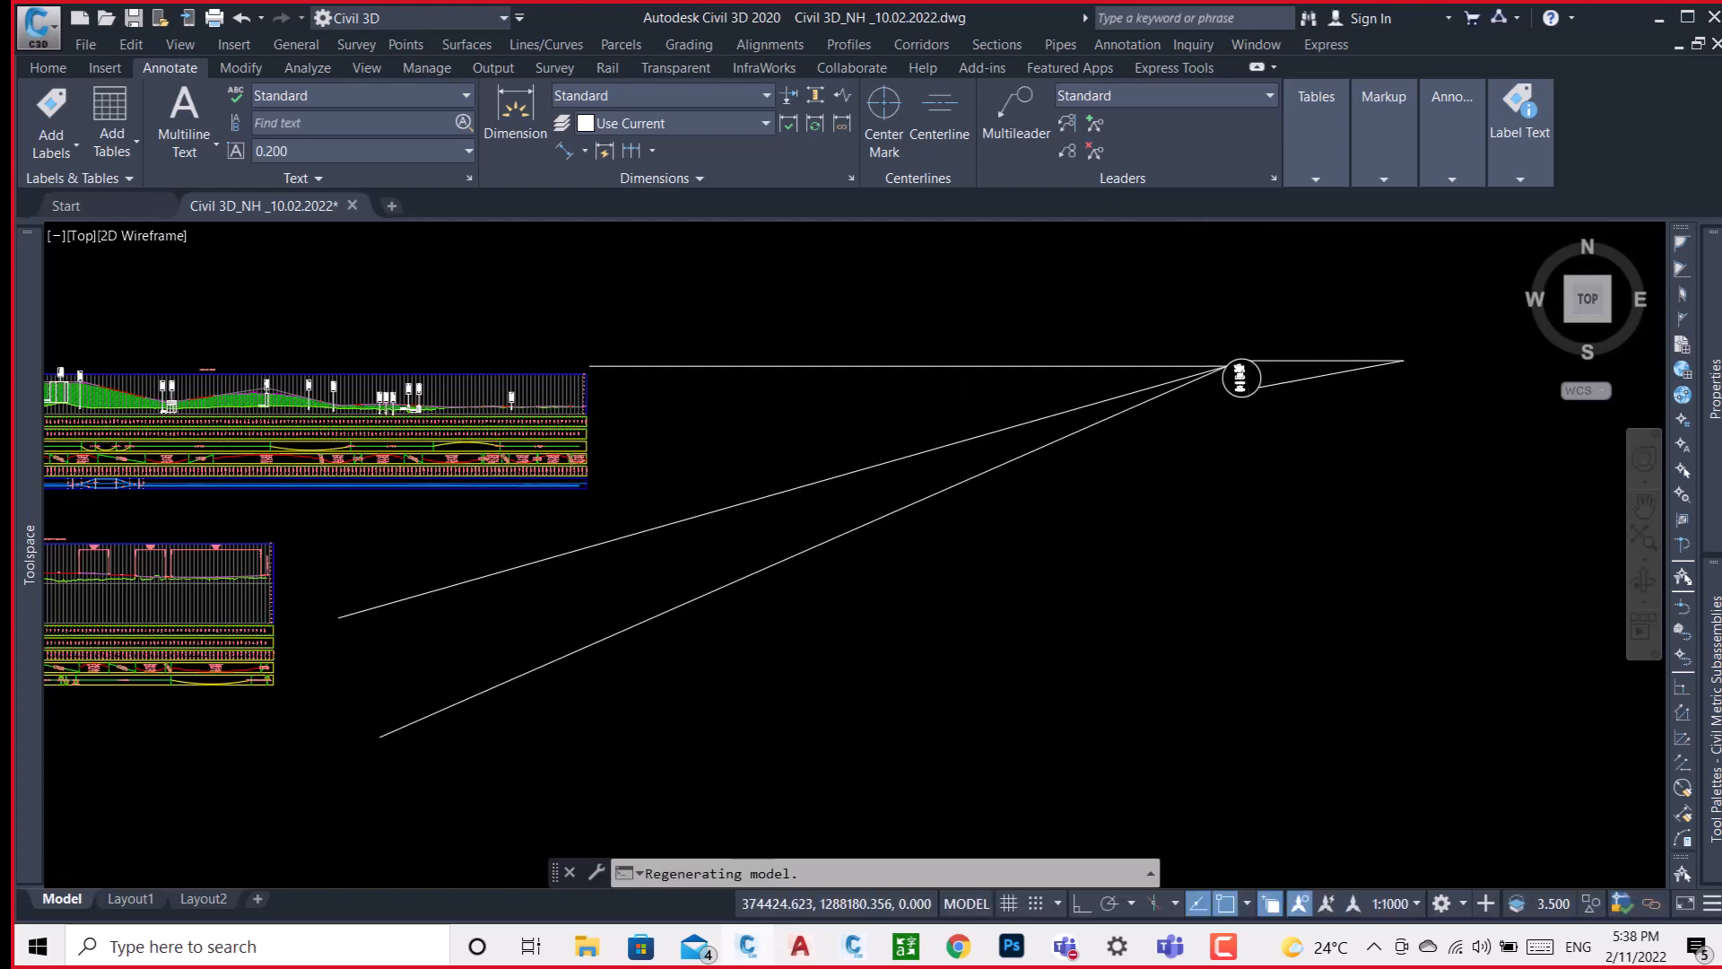
scroll(1256, 372, "up", 3)
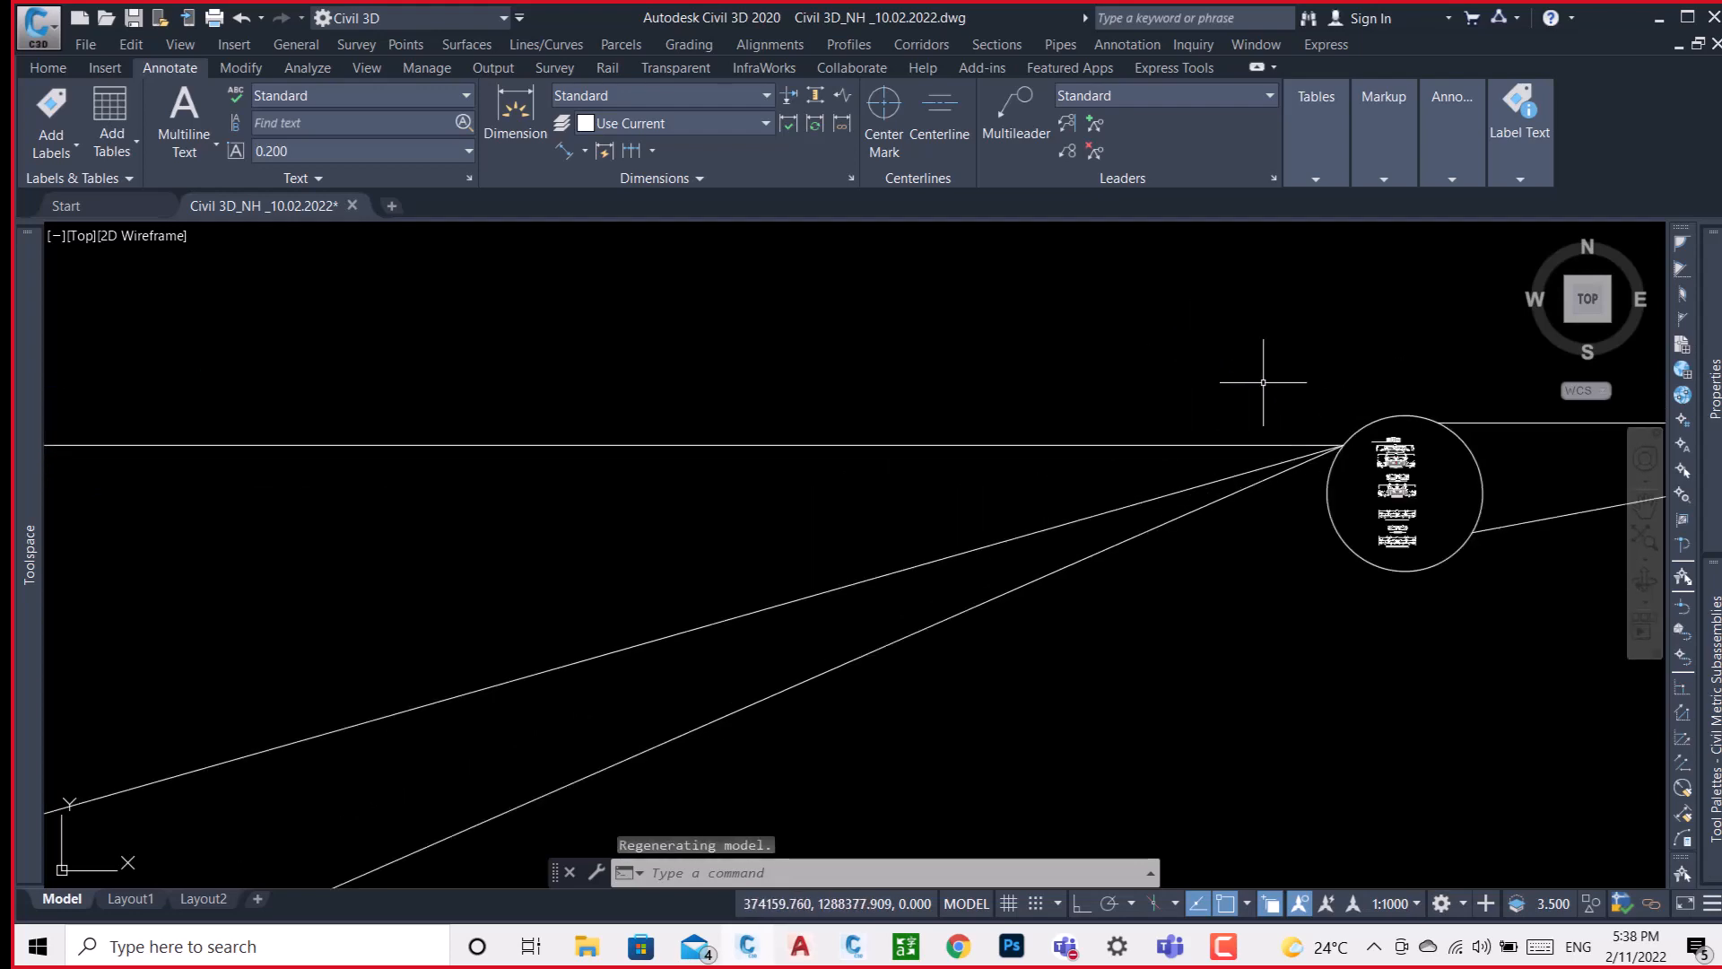
scroll(1372, 494, "down", 5)
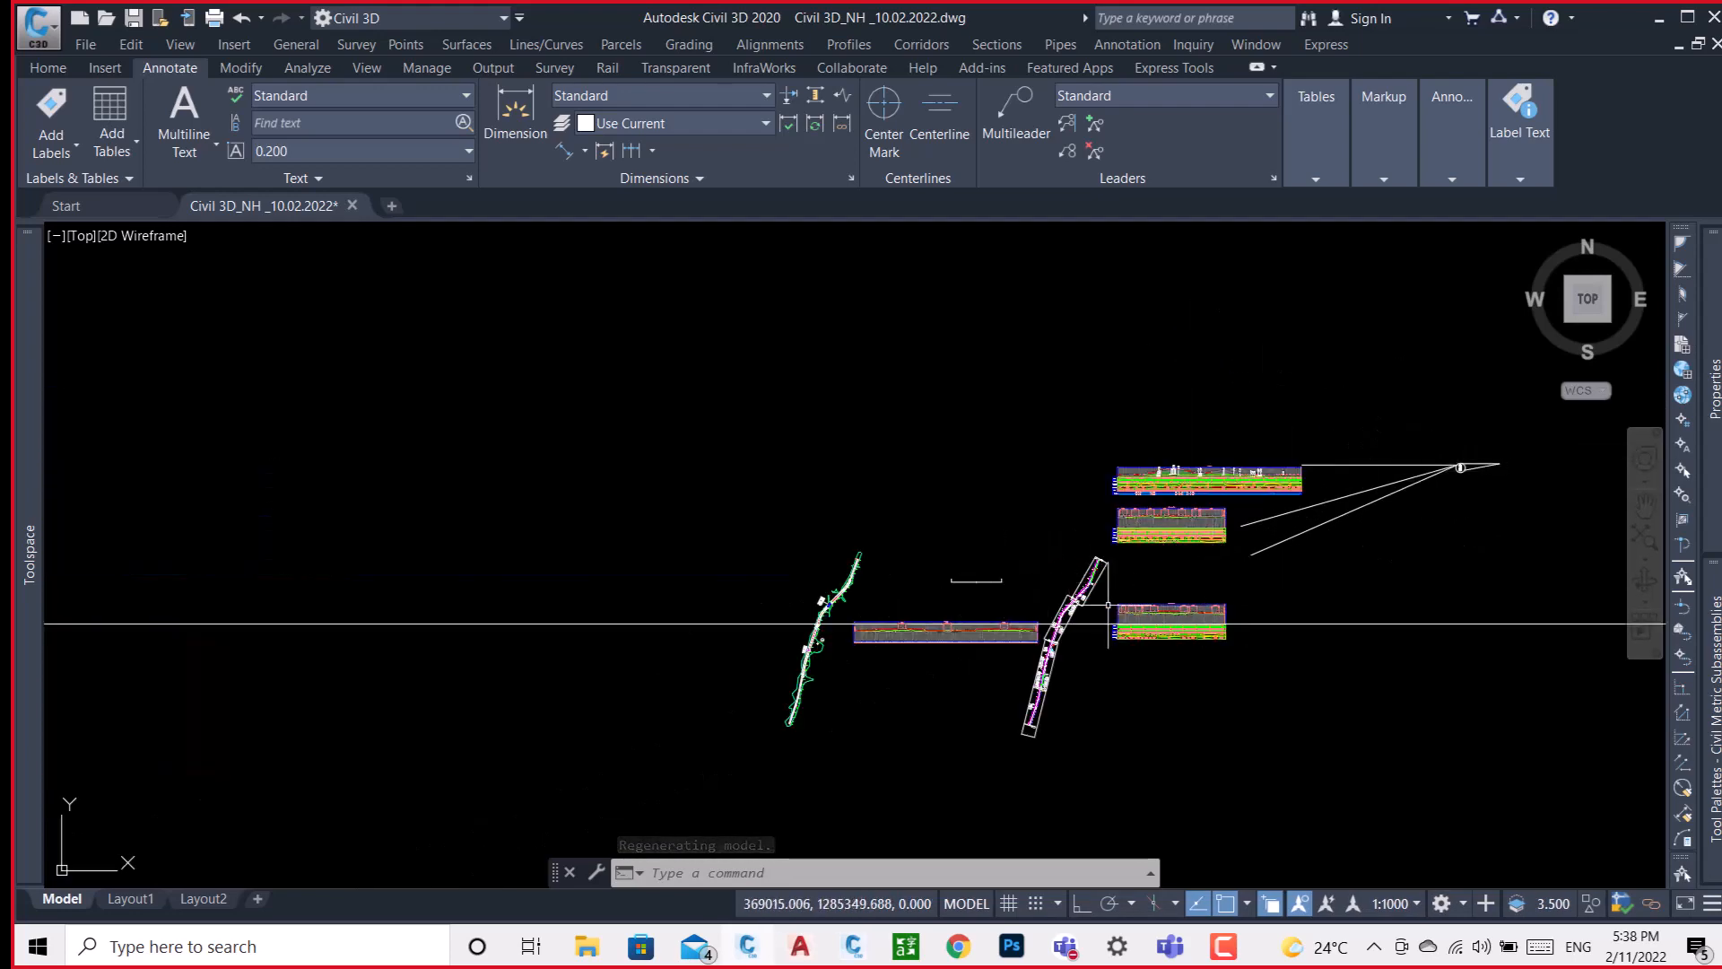
scroll(862, 644, "up", 2)
scroll(794, 605, "up", 3)
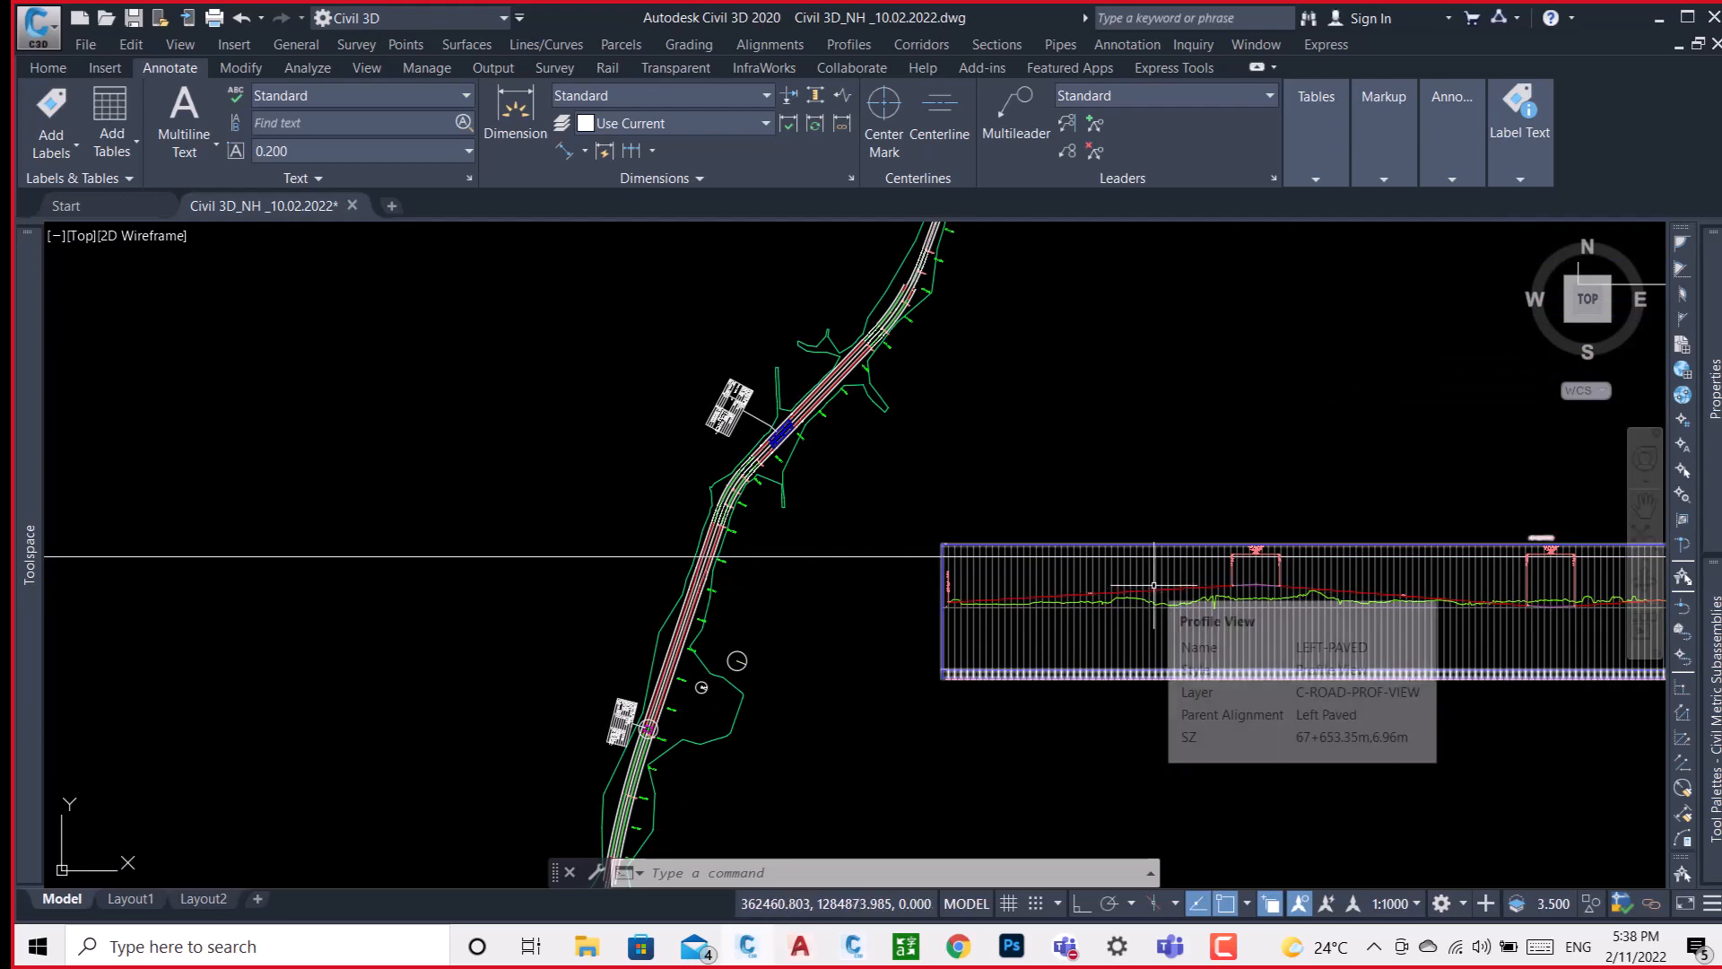
scroll(676, 646, "down", 6)
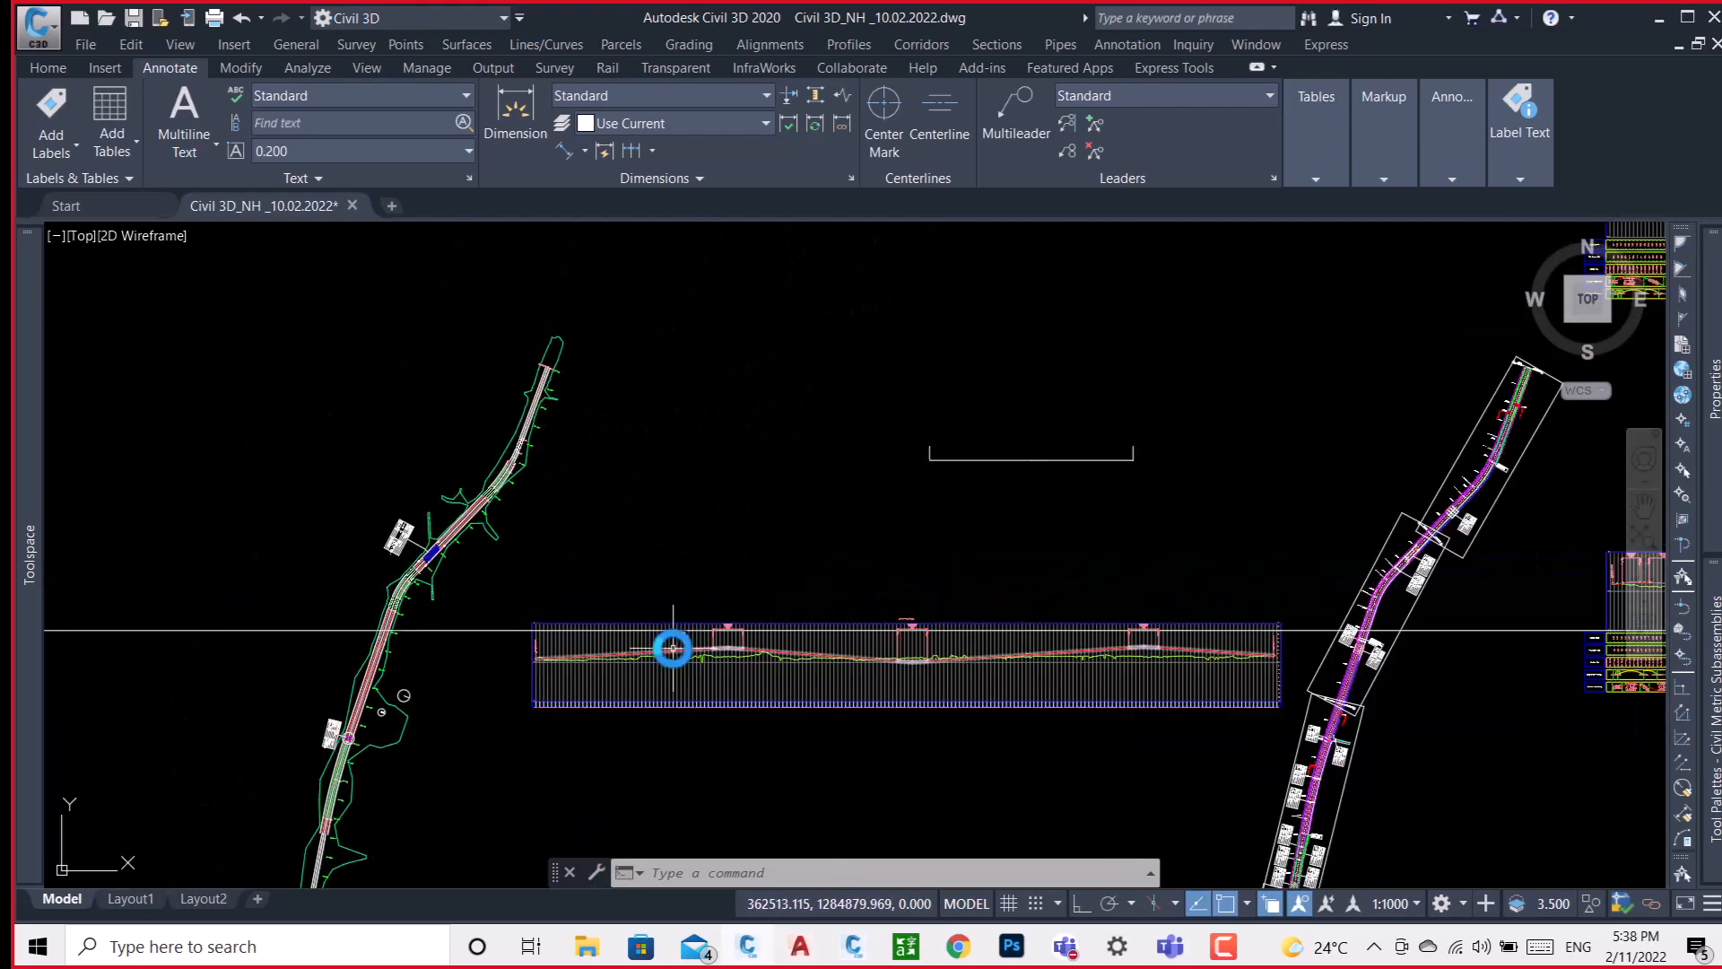
scroll(672, 628, "down", 2)
Inspect the Type 2B/1 cross-section's lane and median widths together with the crash barrier's outline.
scroll(1031, 552, "up", 5)
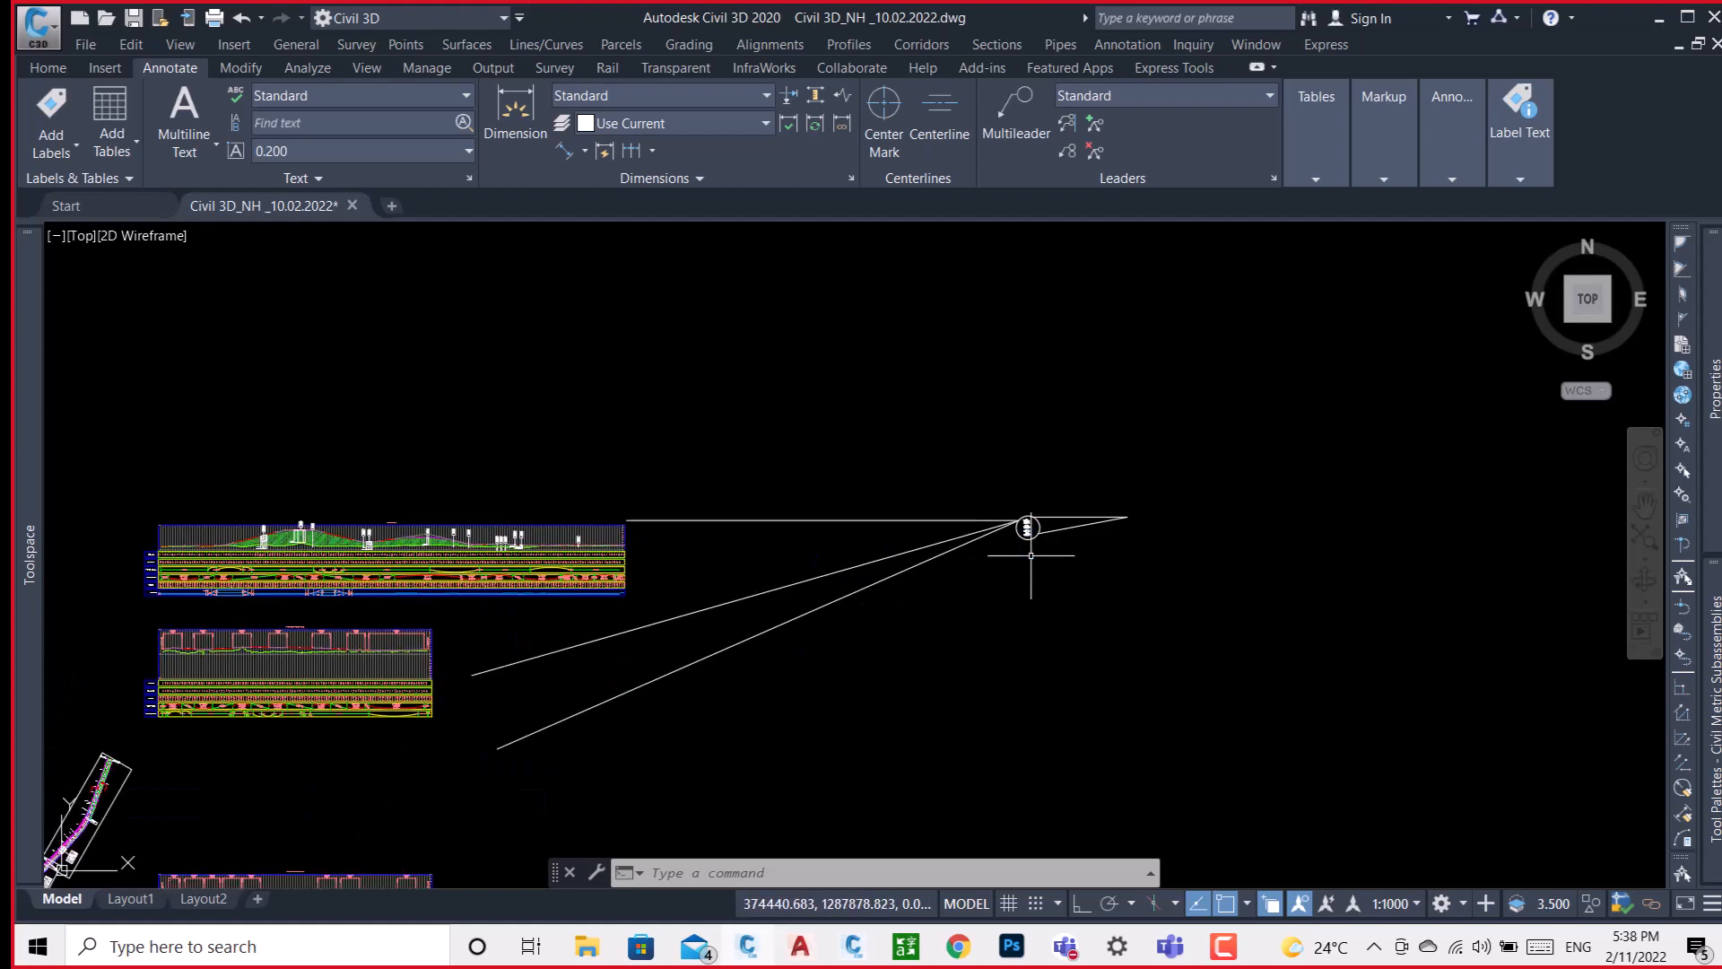
scroll(1027, 513, "up", 8)
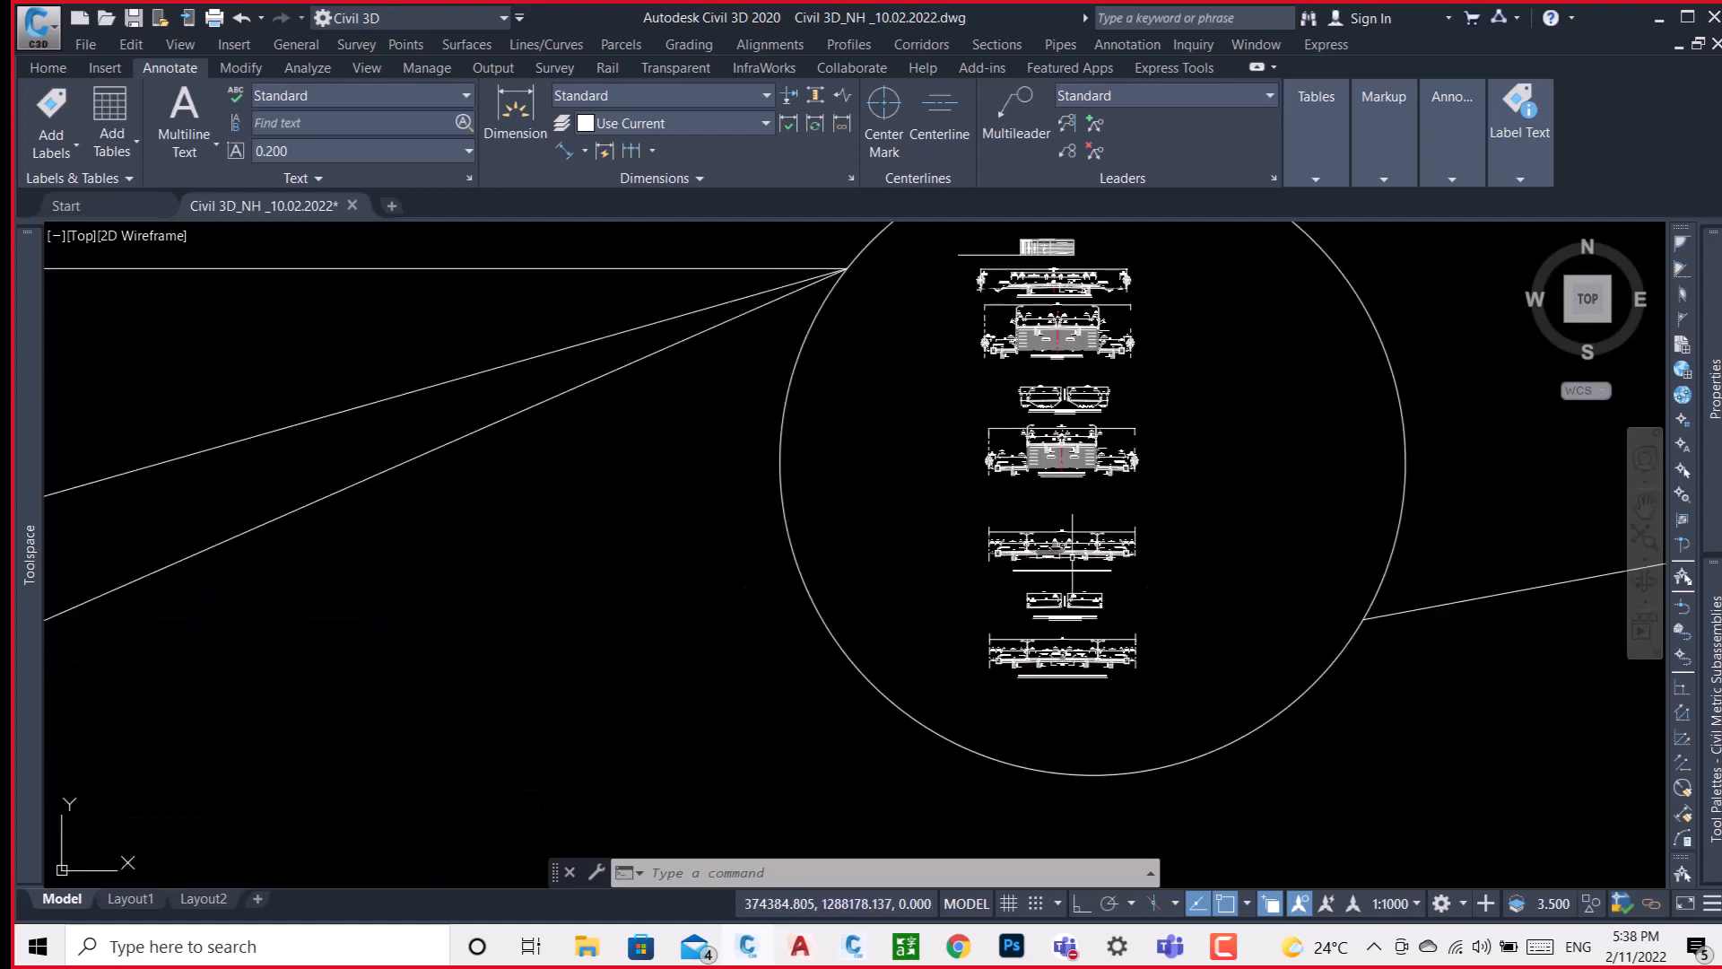
scroll(1022, 547, "up", 6)
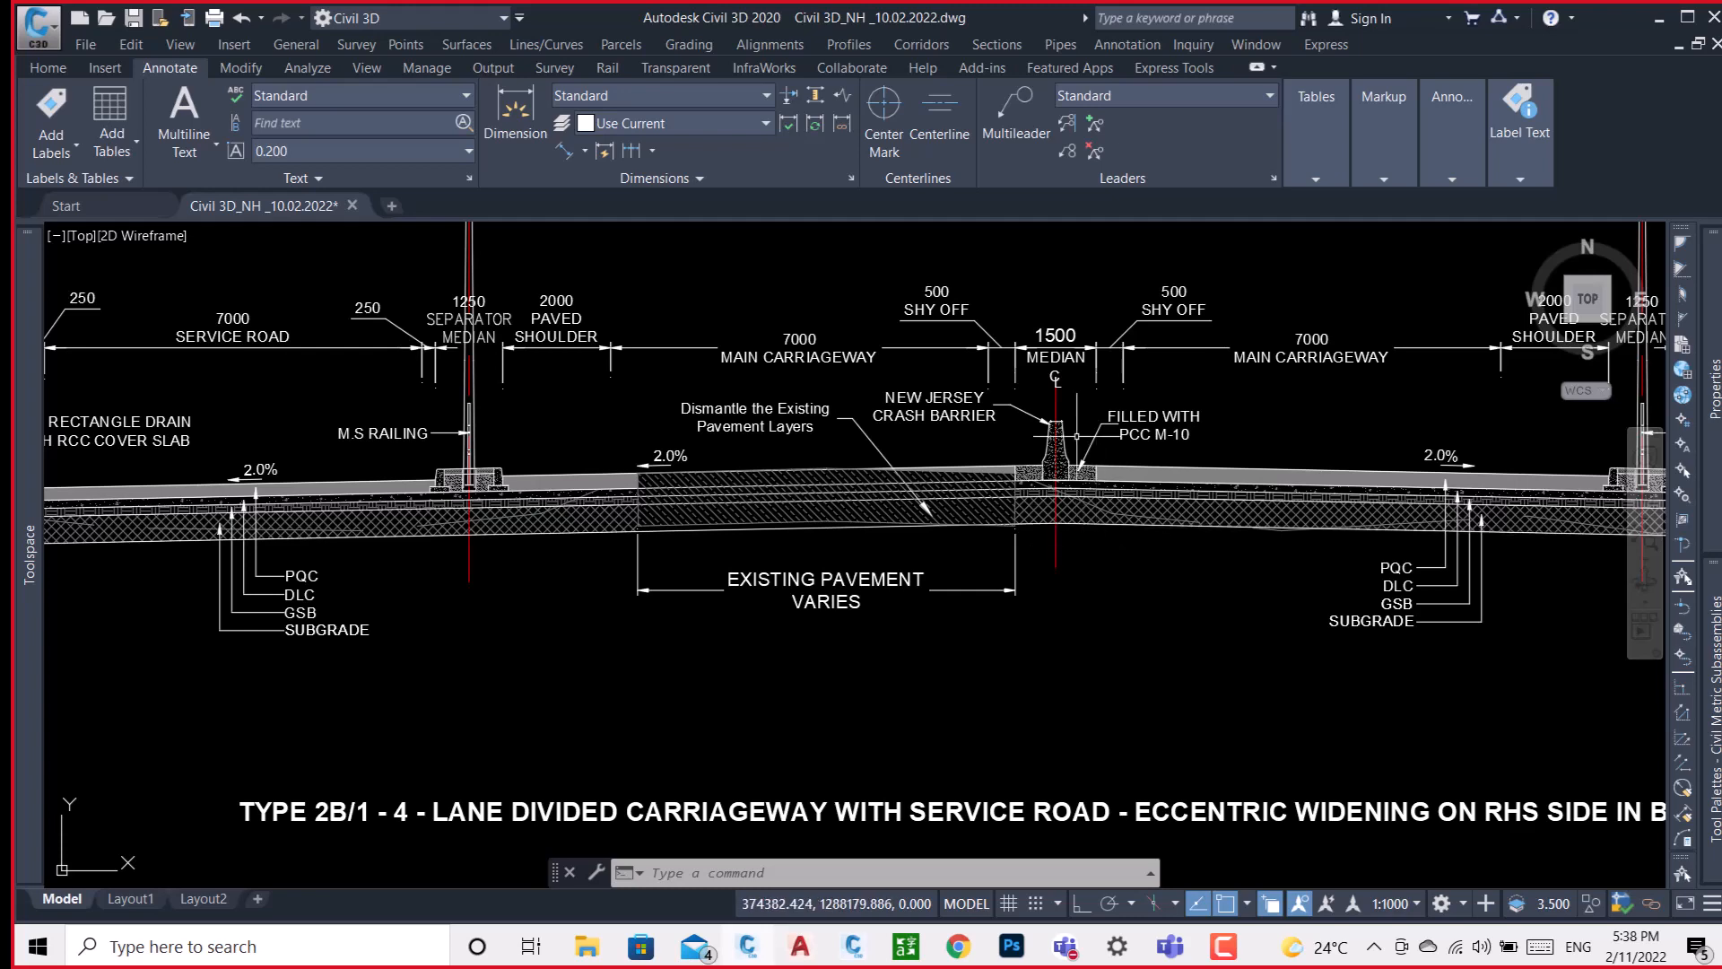
scroll(1001, 436, "down", 4)
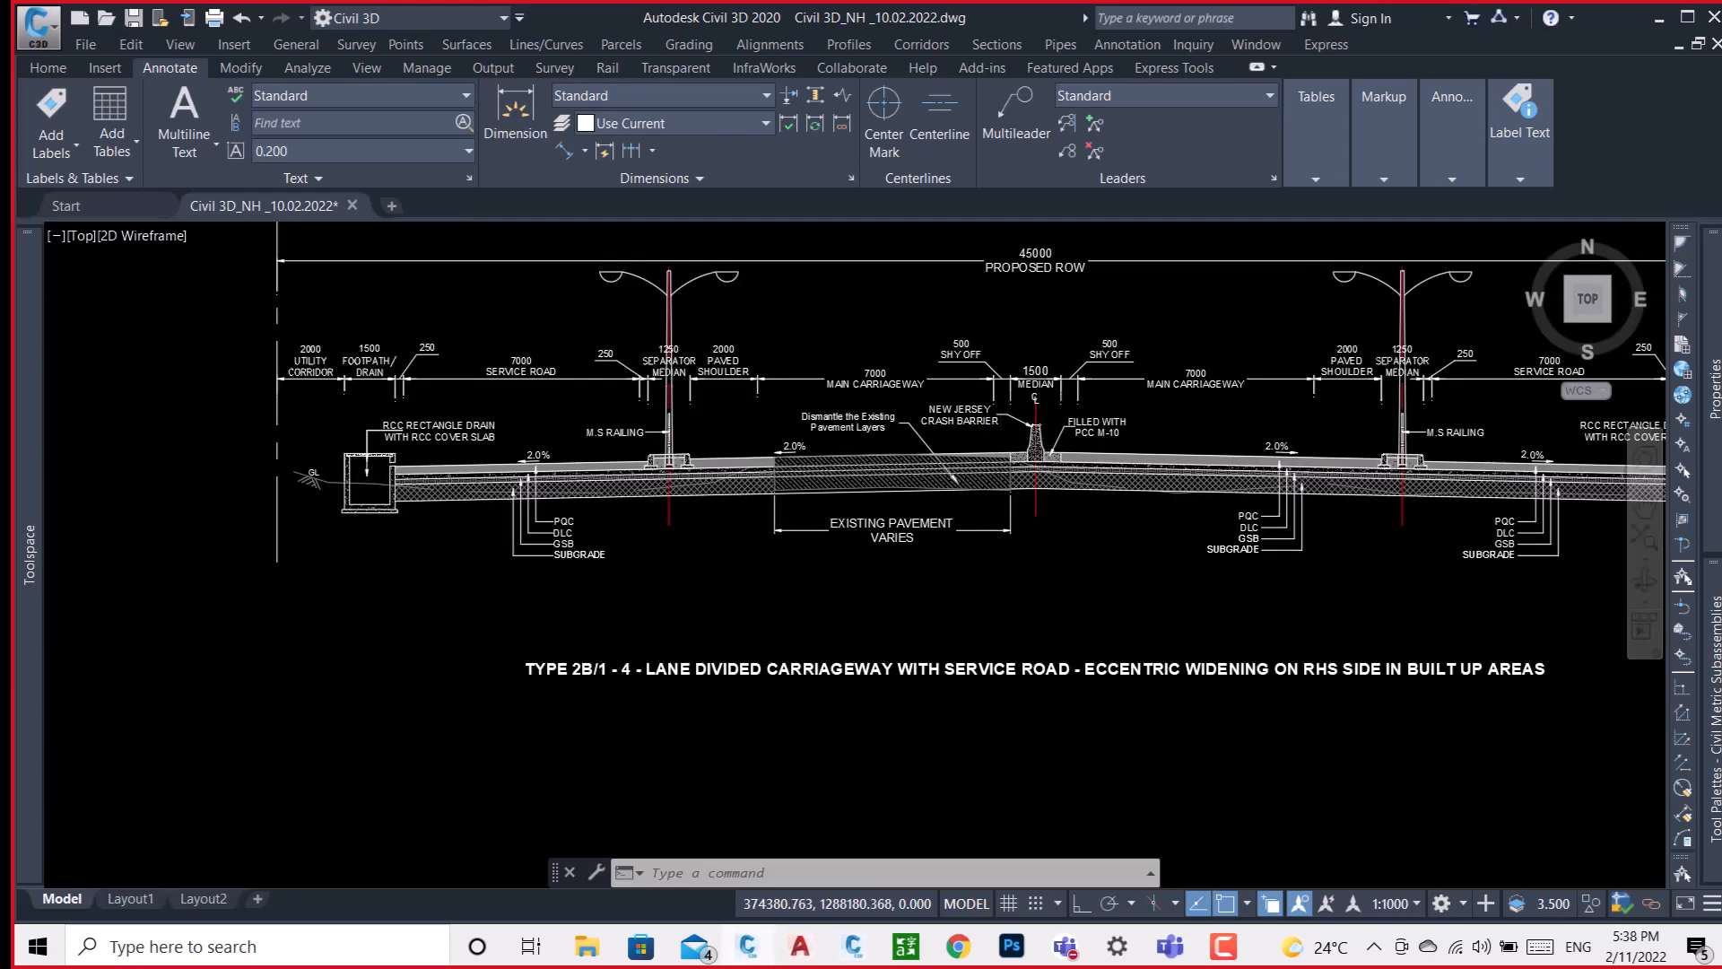
scroll(1029, 411, "up", 4)
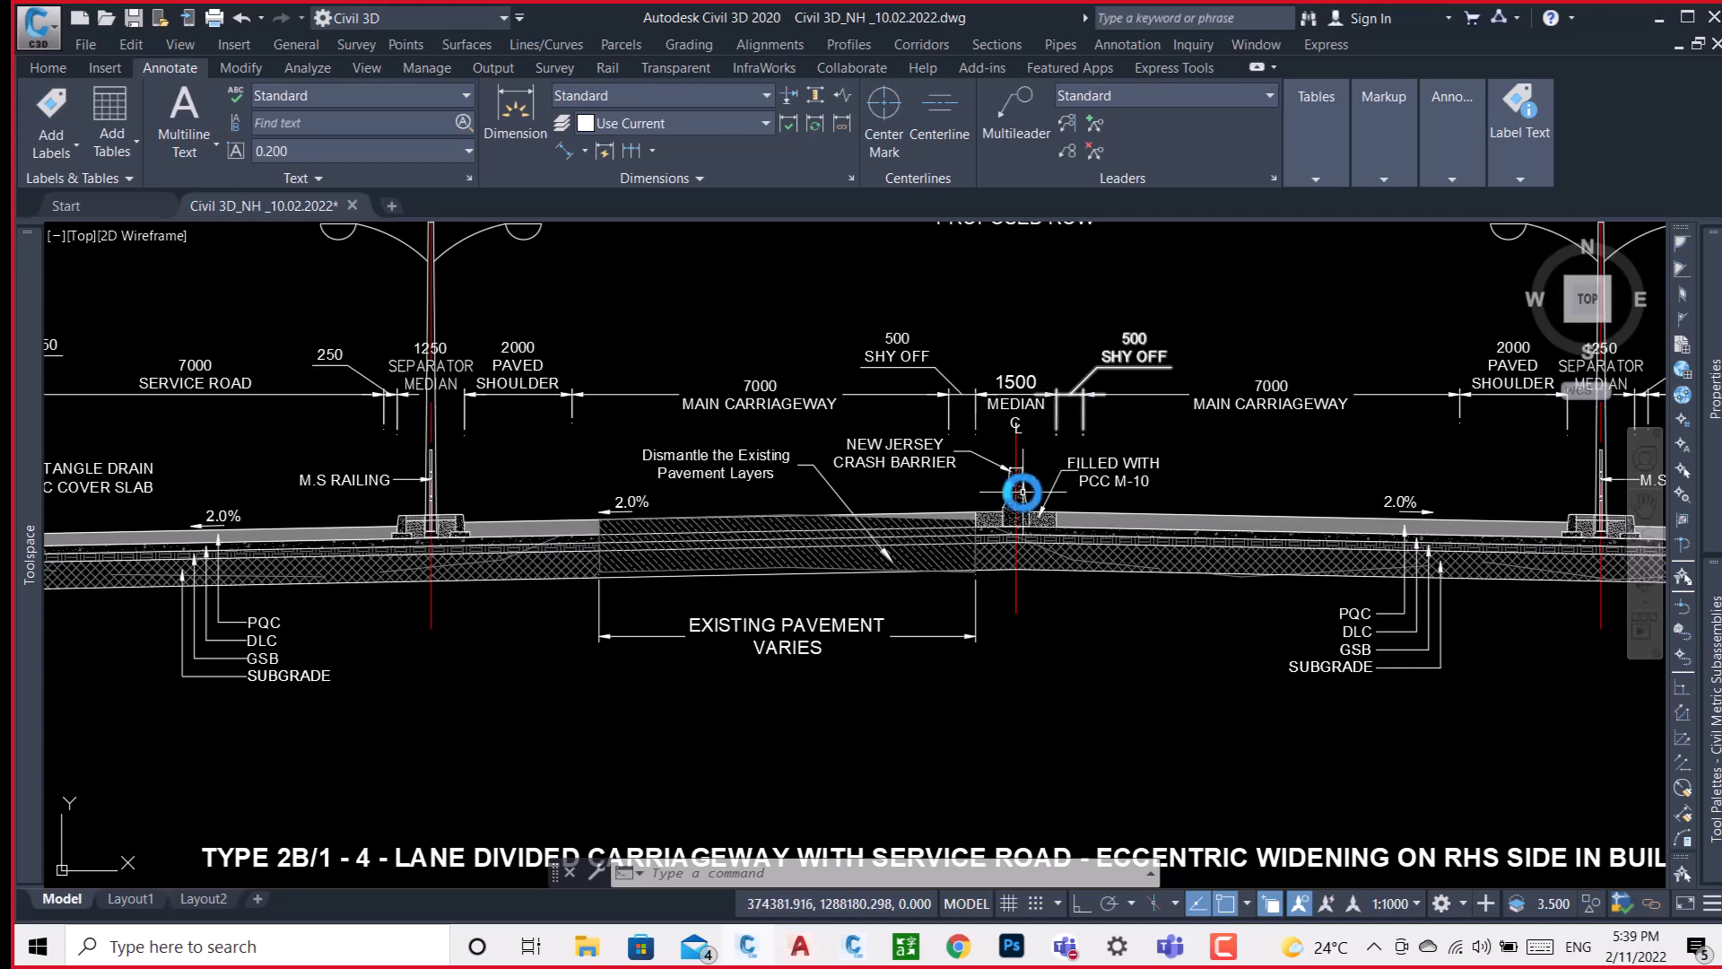
scroll(1023, 496, "up", 5)
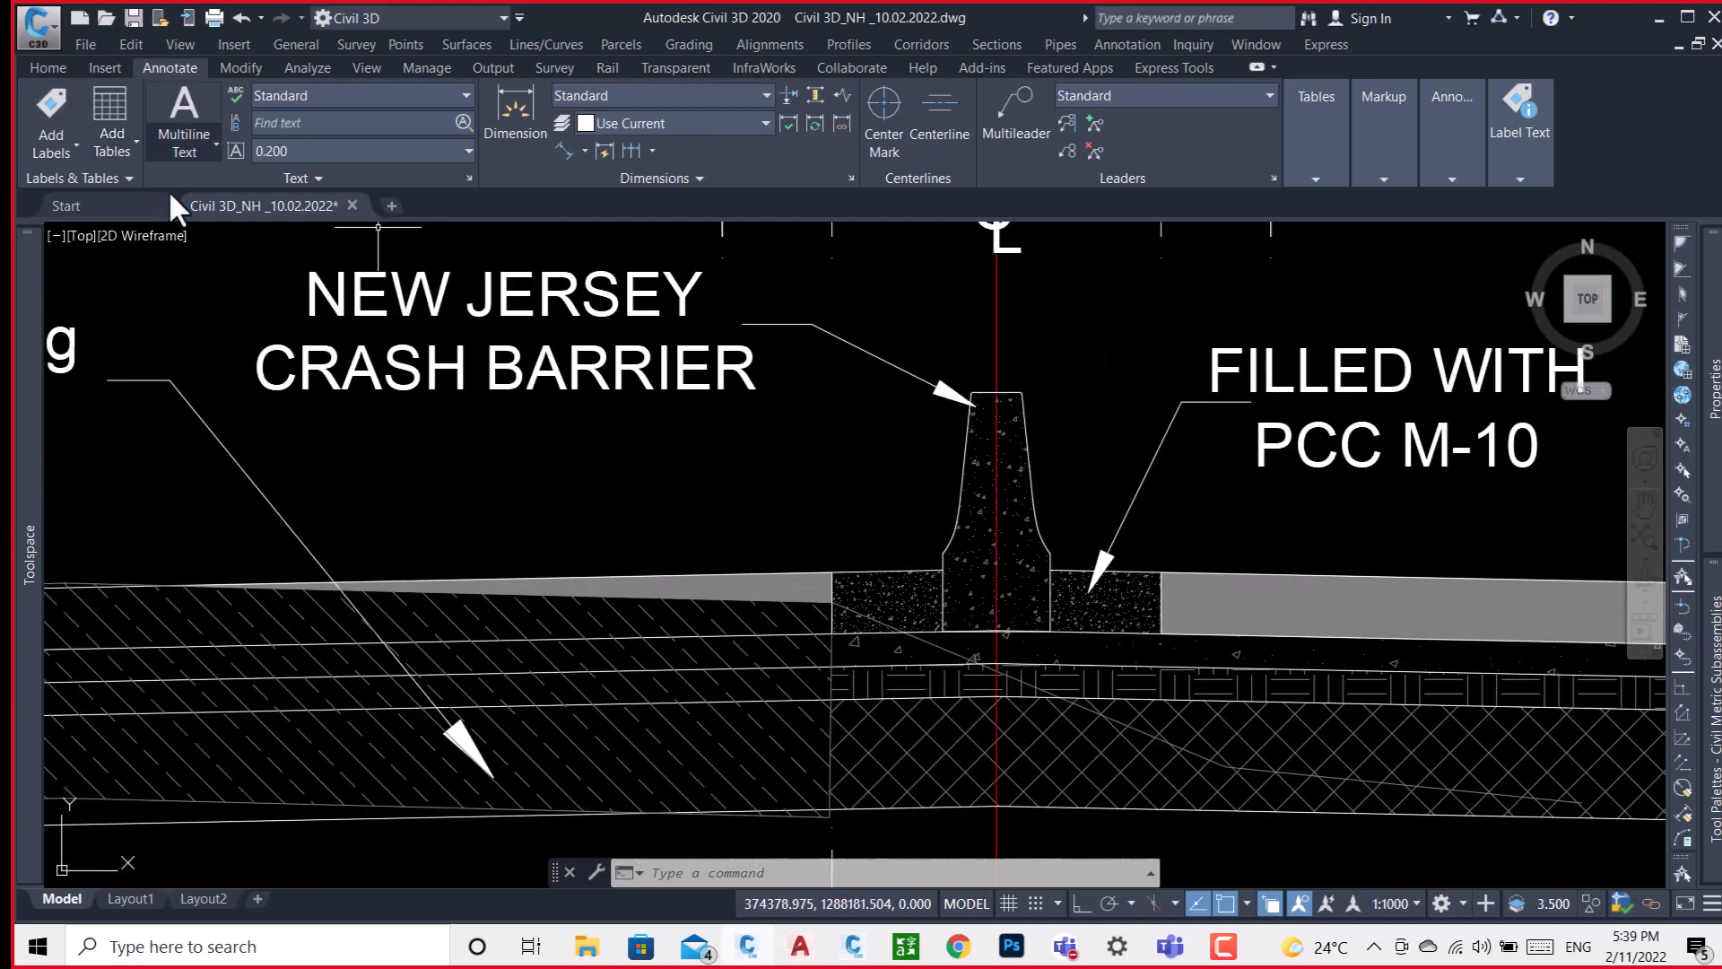
left_click(52, 71)
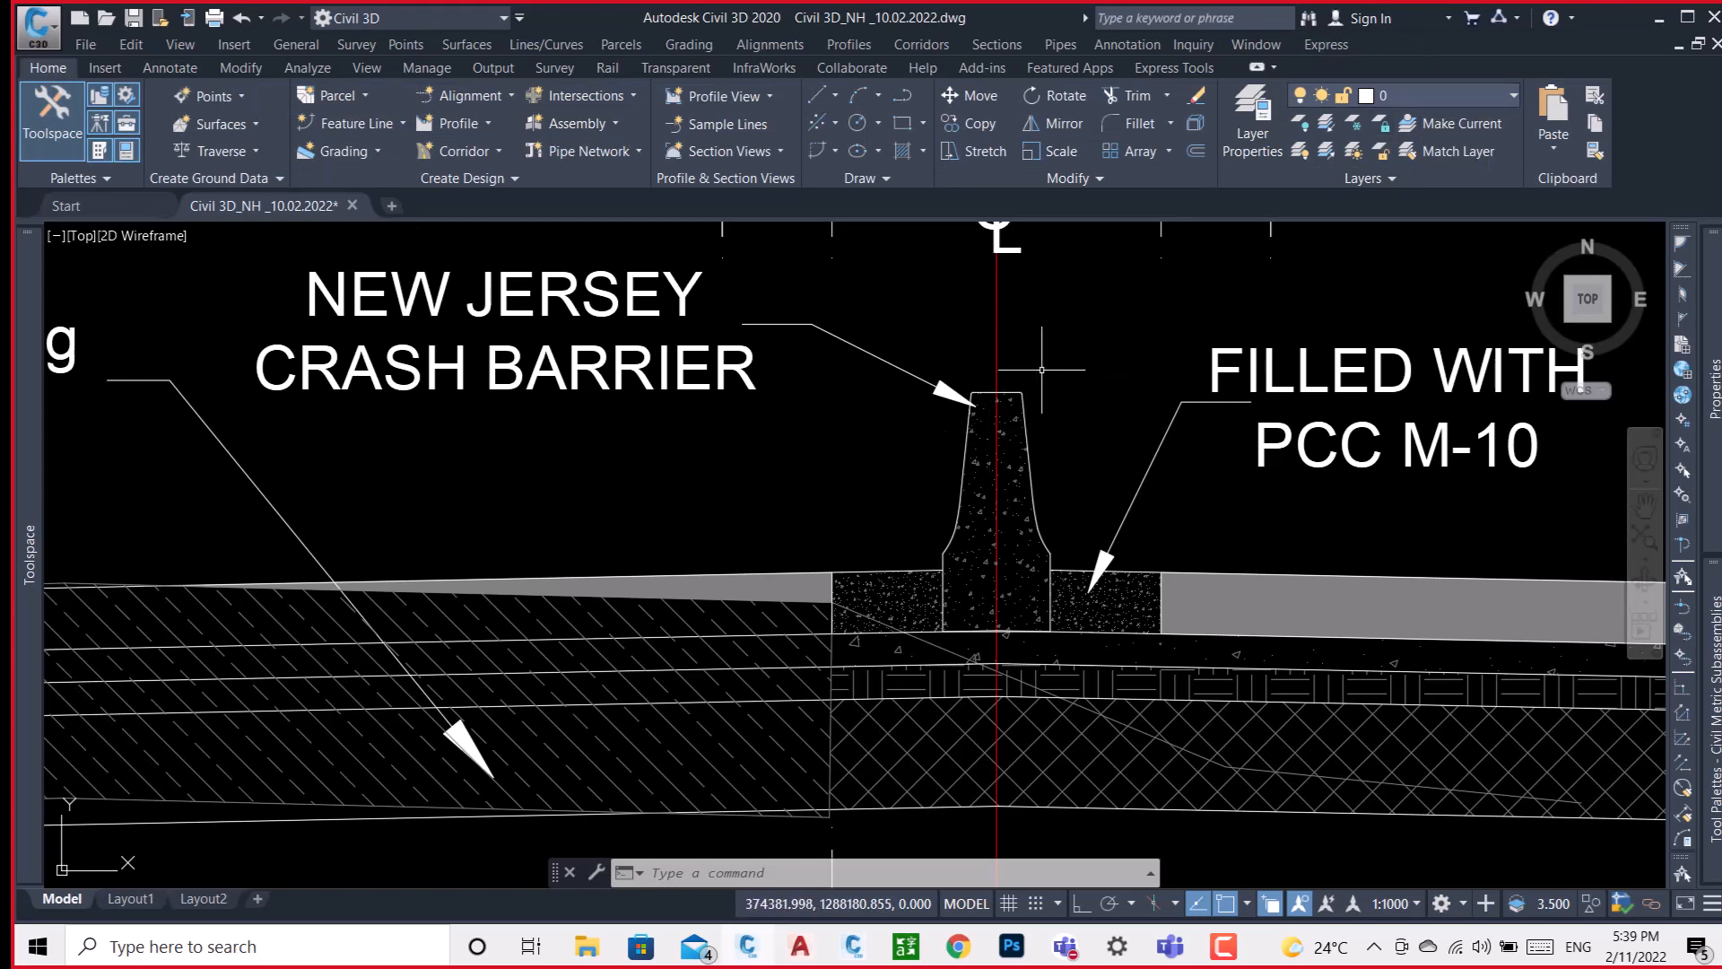
scroll(1041, 368, "down", 3)
scroll(1029, 384, "up", 6)
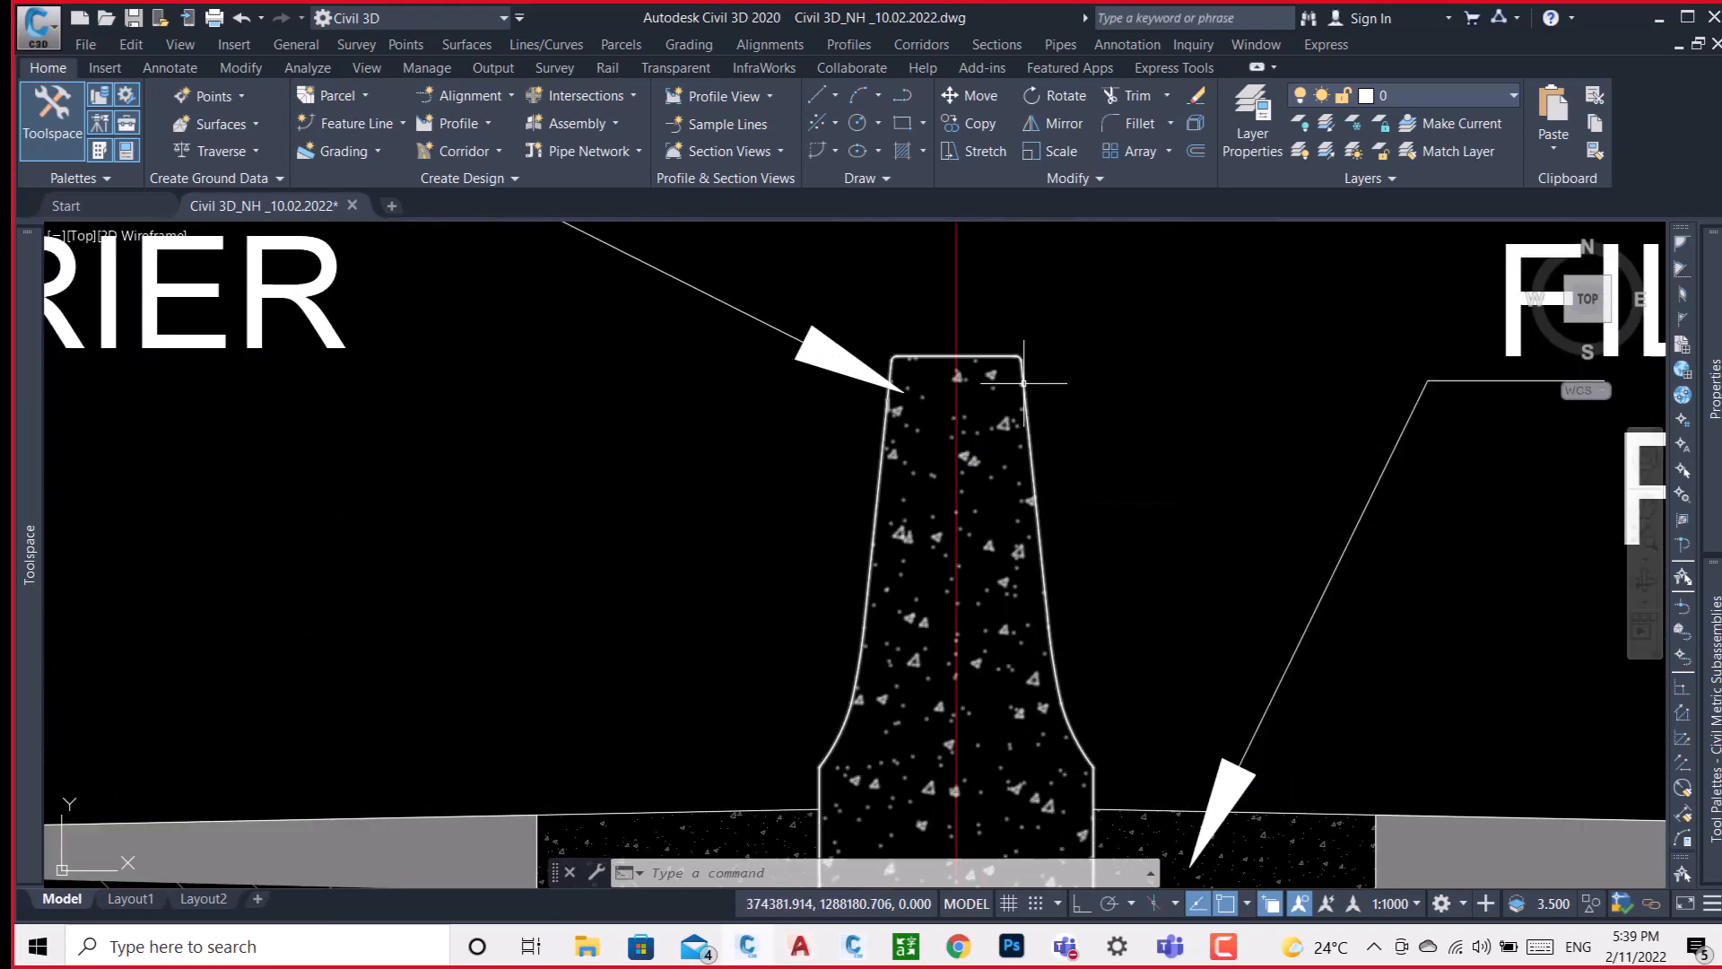
scroll(1023, 383, "down", 4)
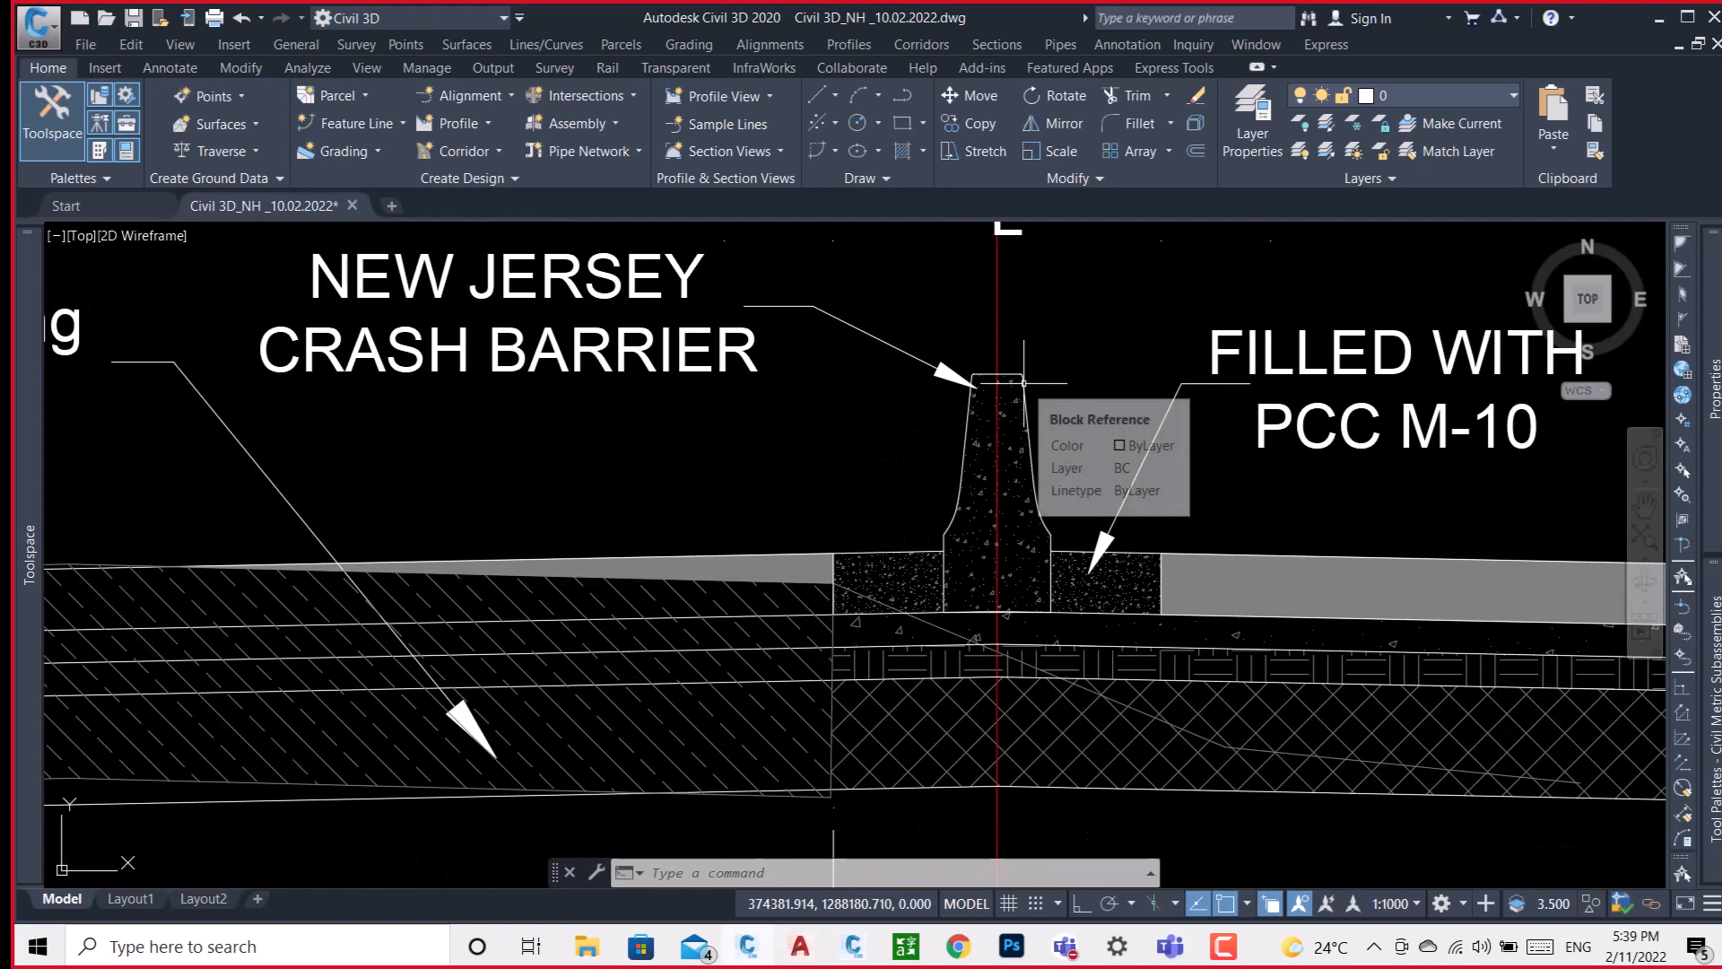
Examine the PQC, DLC, GSB and subgrade layers of the RHS main carriageway and the separator median's kerb.
mouse_move(1195, 577)
middle_mouse_down()
mouse_move(915, 550)
mouse_move(825, 562)
middle_mouse_up()
scroll(780, 559, "down", 5)
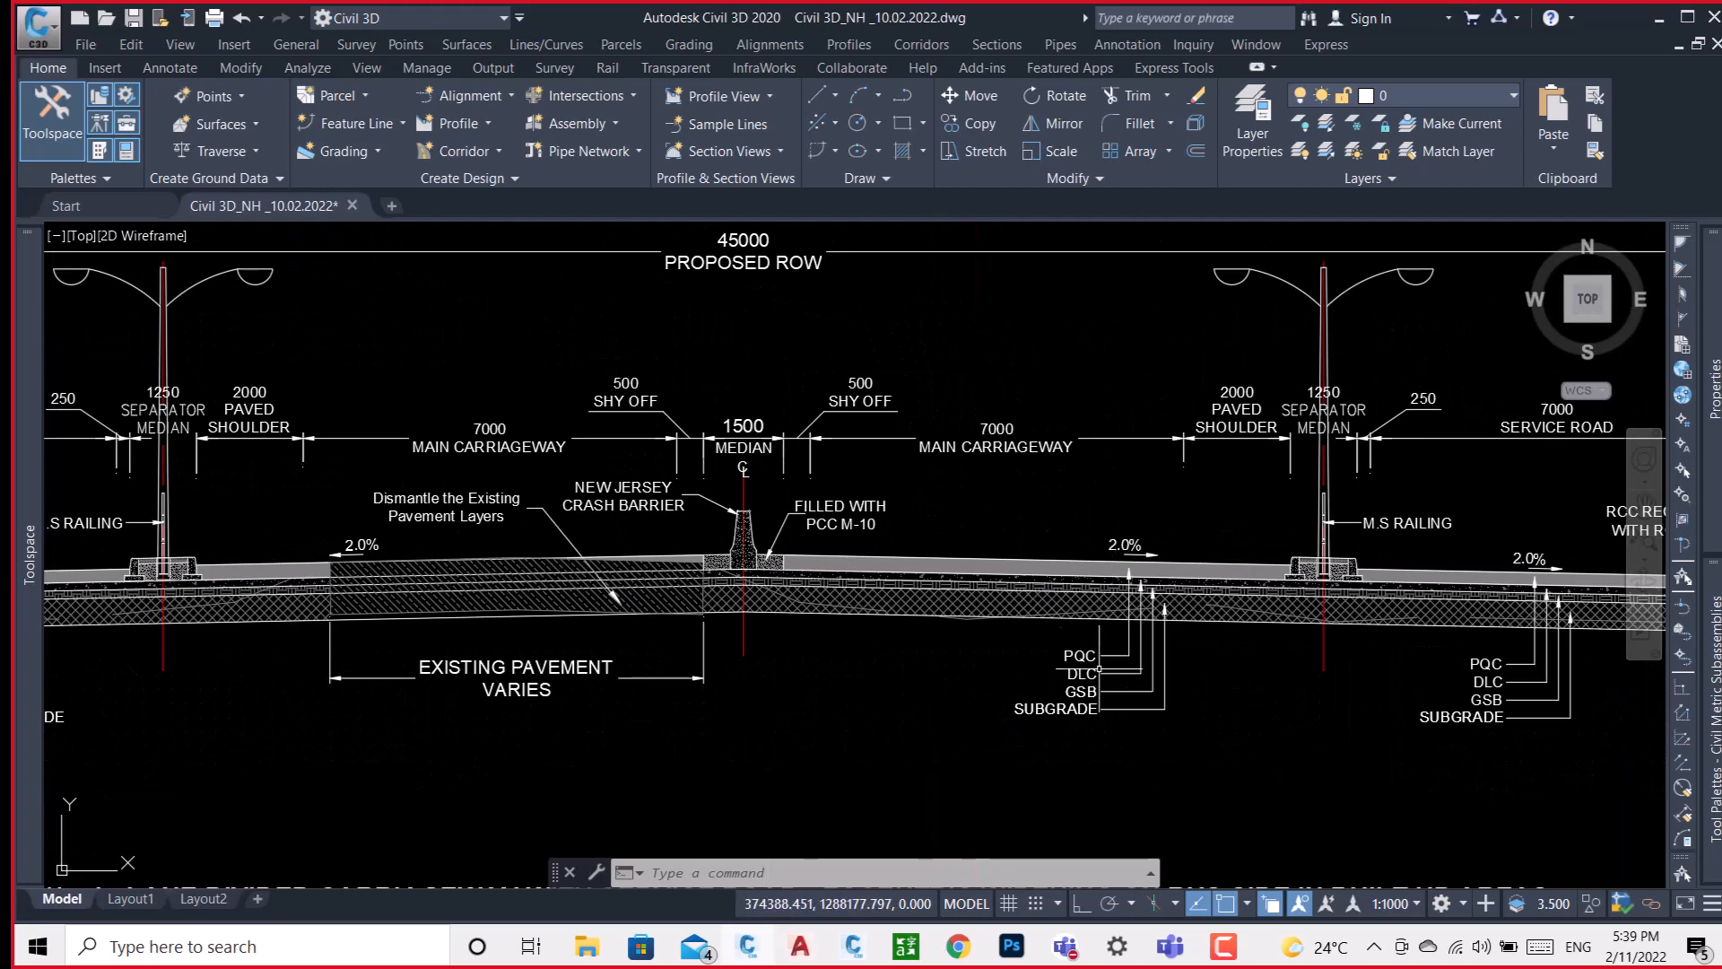
scroll(1096, 668, "up", 4)
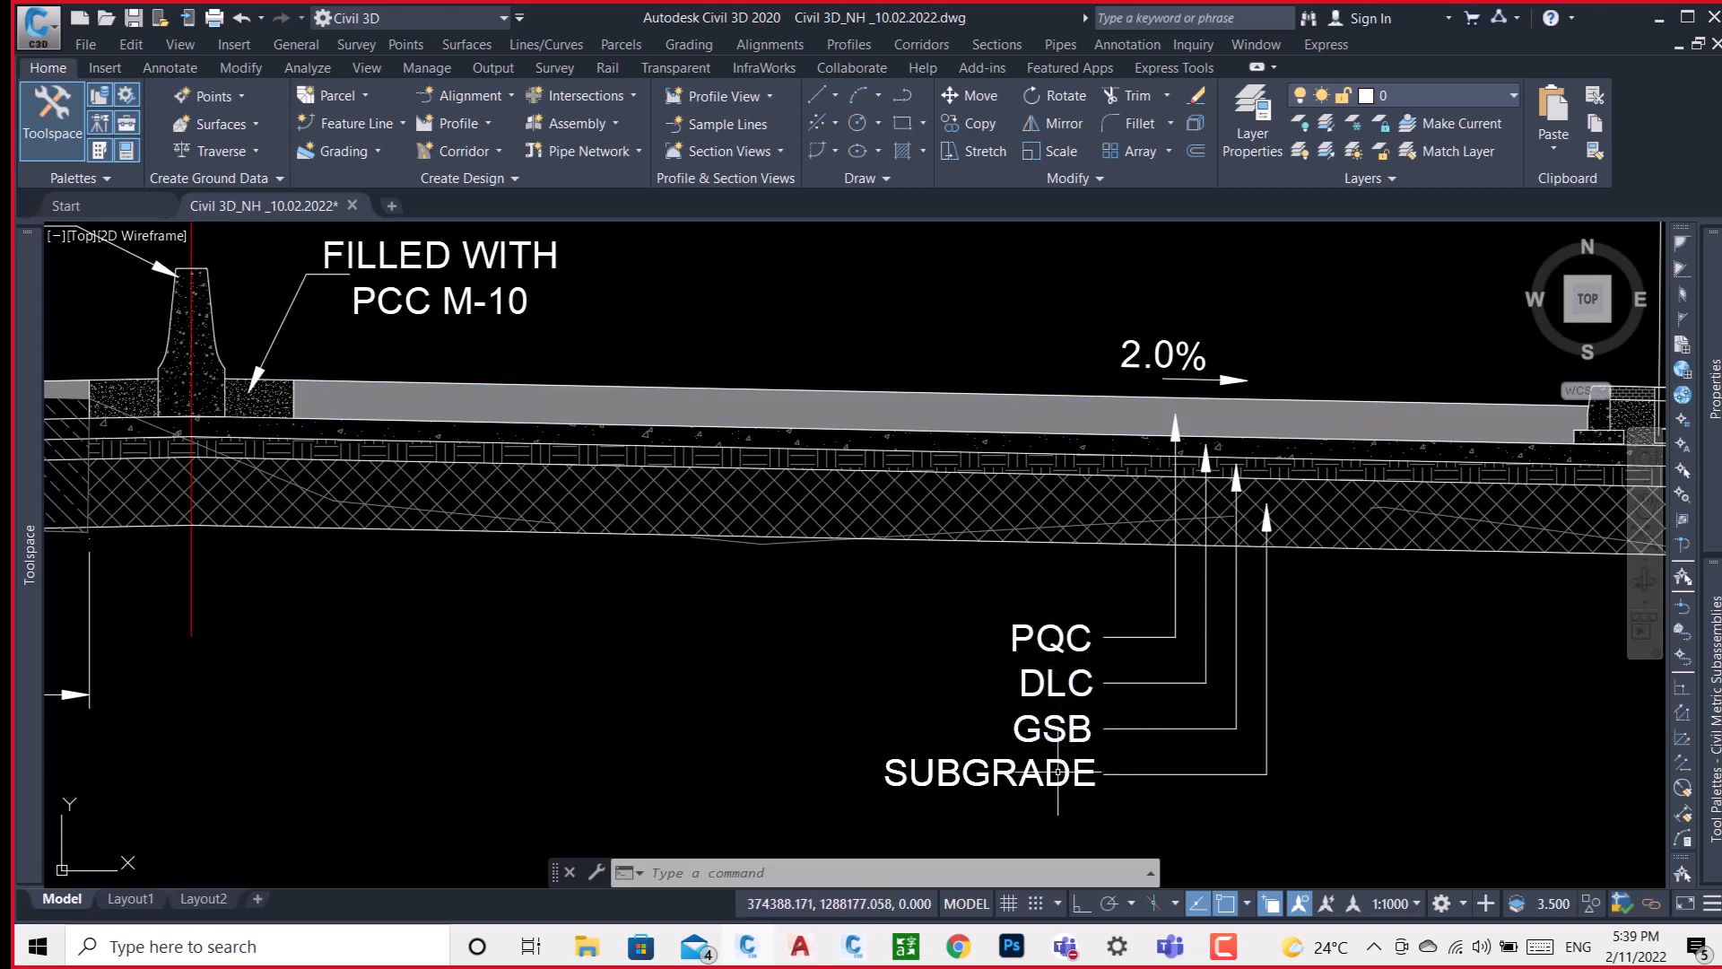
scroll(1168, 516, "down", 2)
middle_click_drag(1397, 527, 1193, 572)
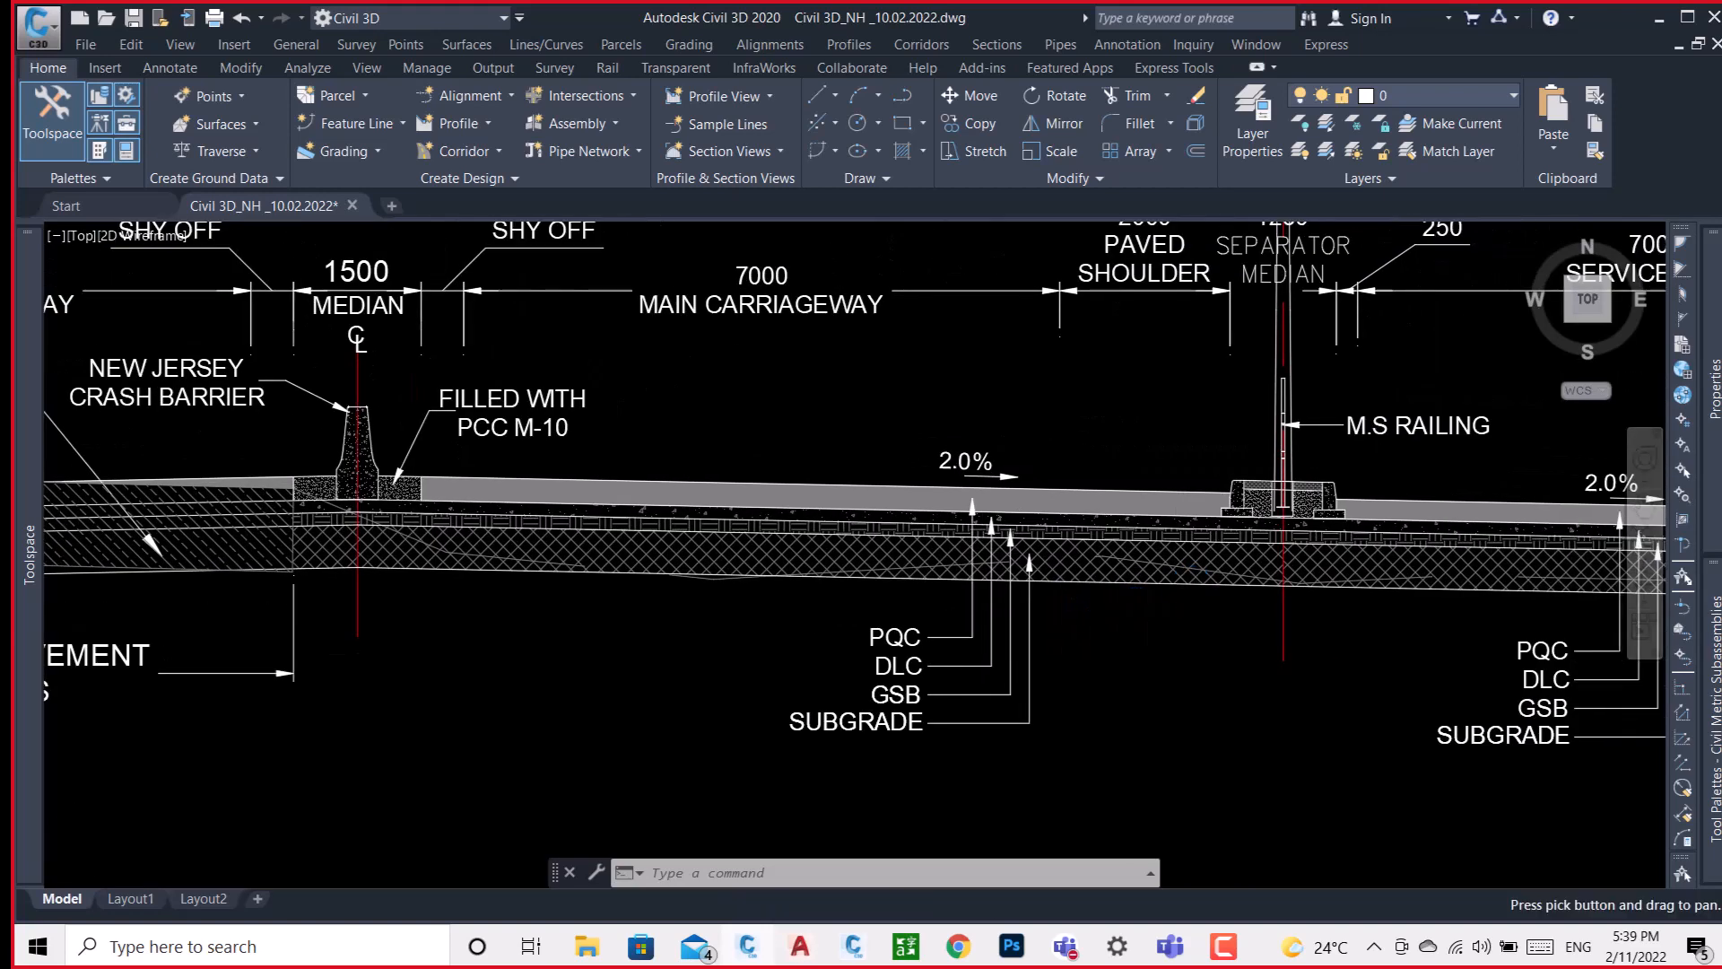
scroll(1251, 487, "up", 6)
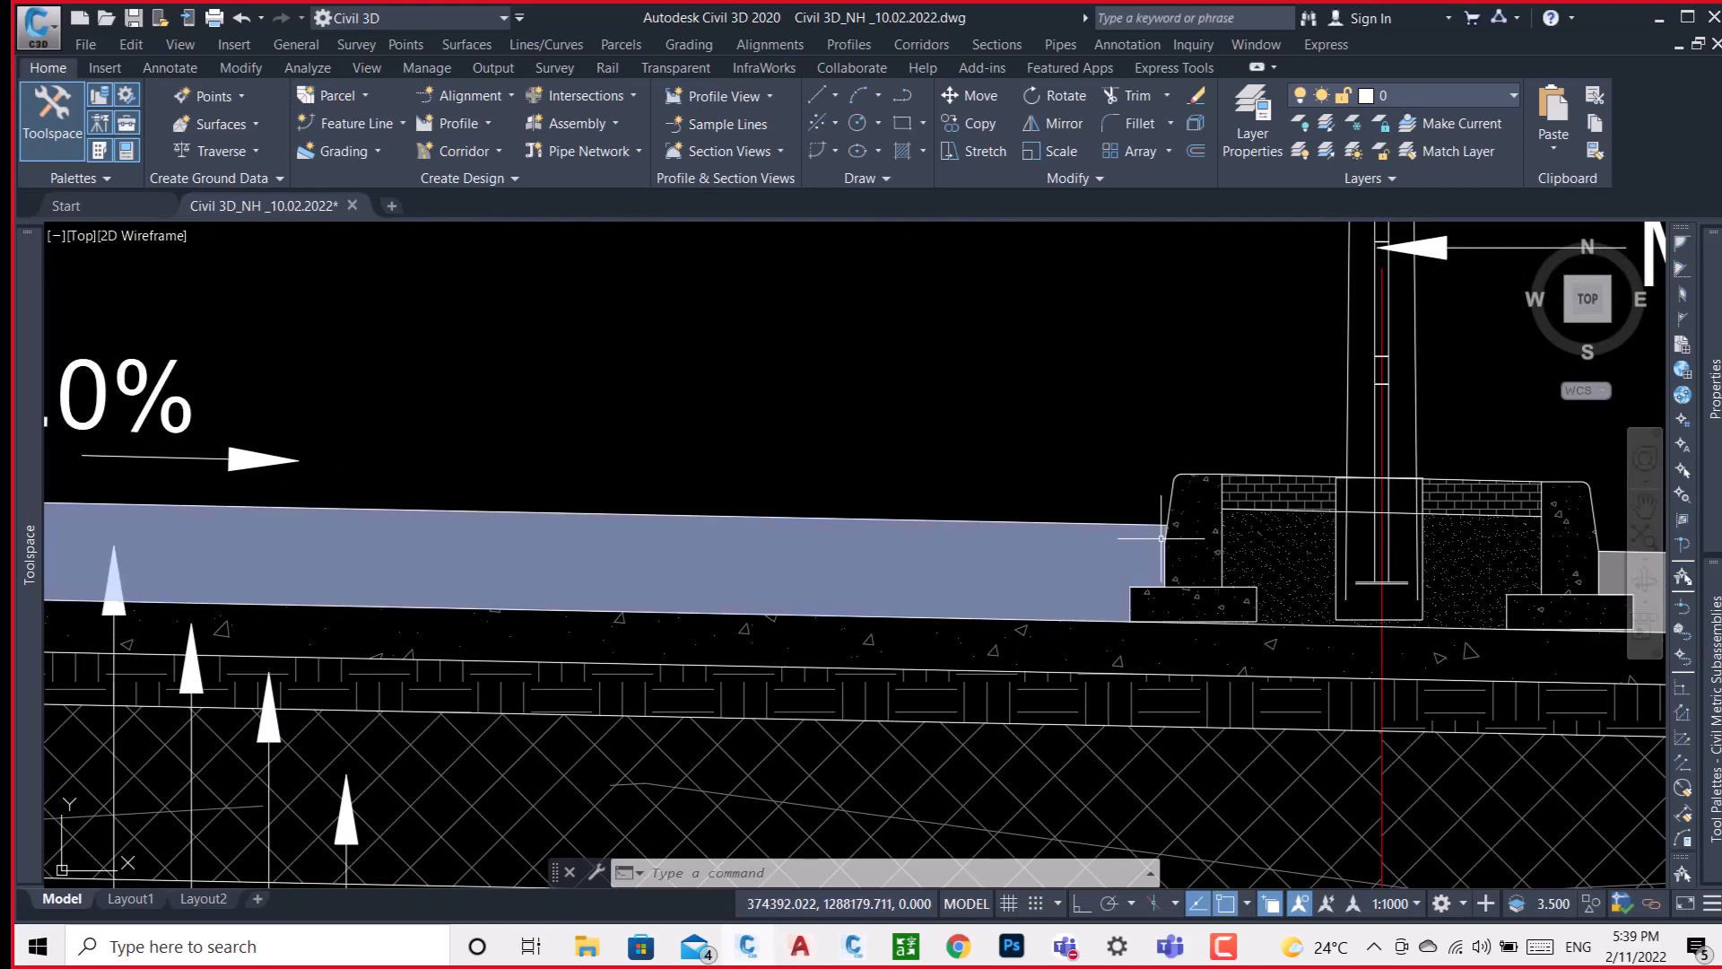
scroll(1176, 527, "down", 5)
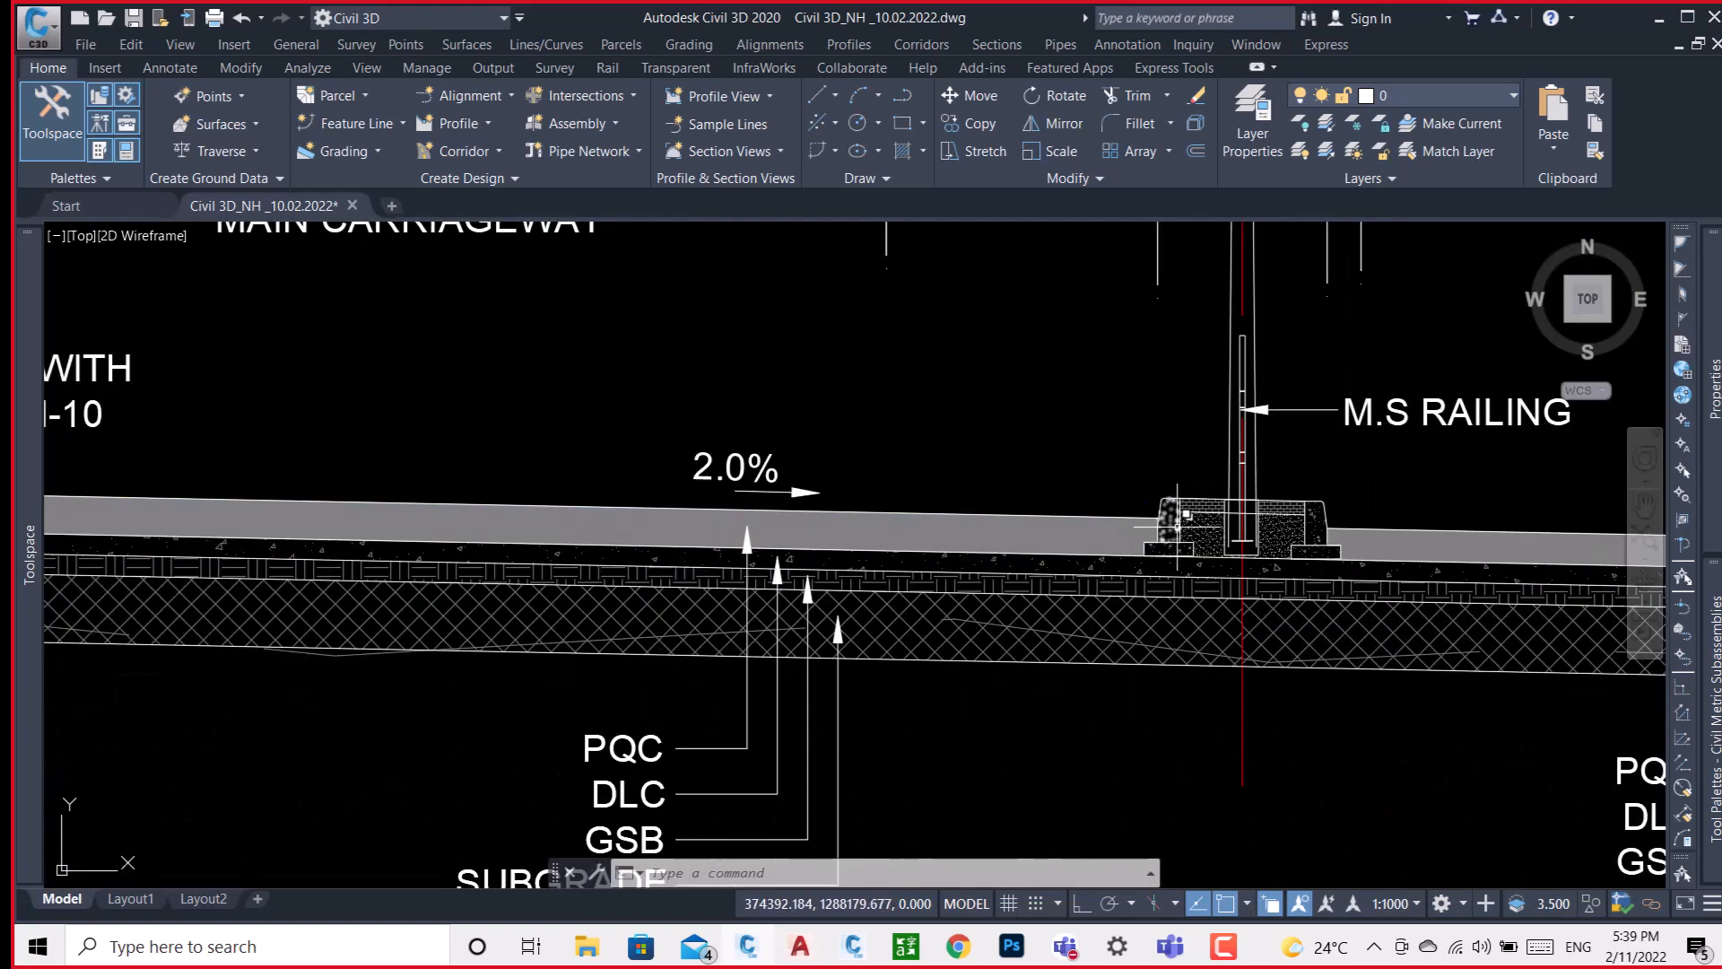
scroll(1176, 526, "up", 3)
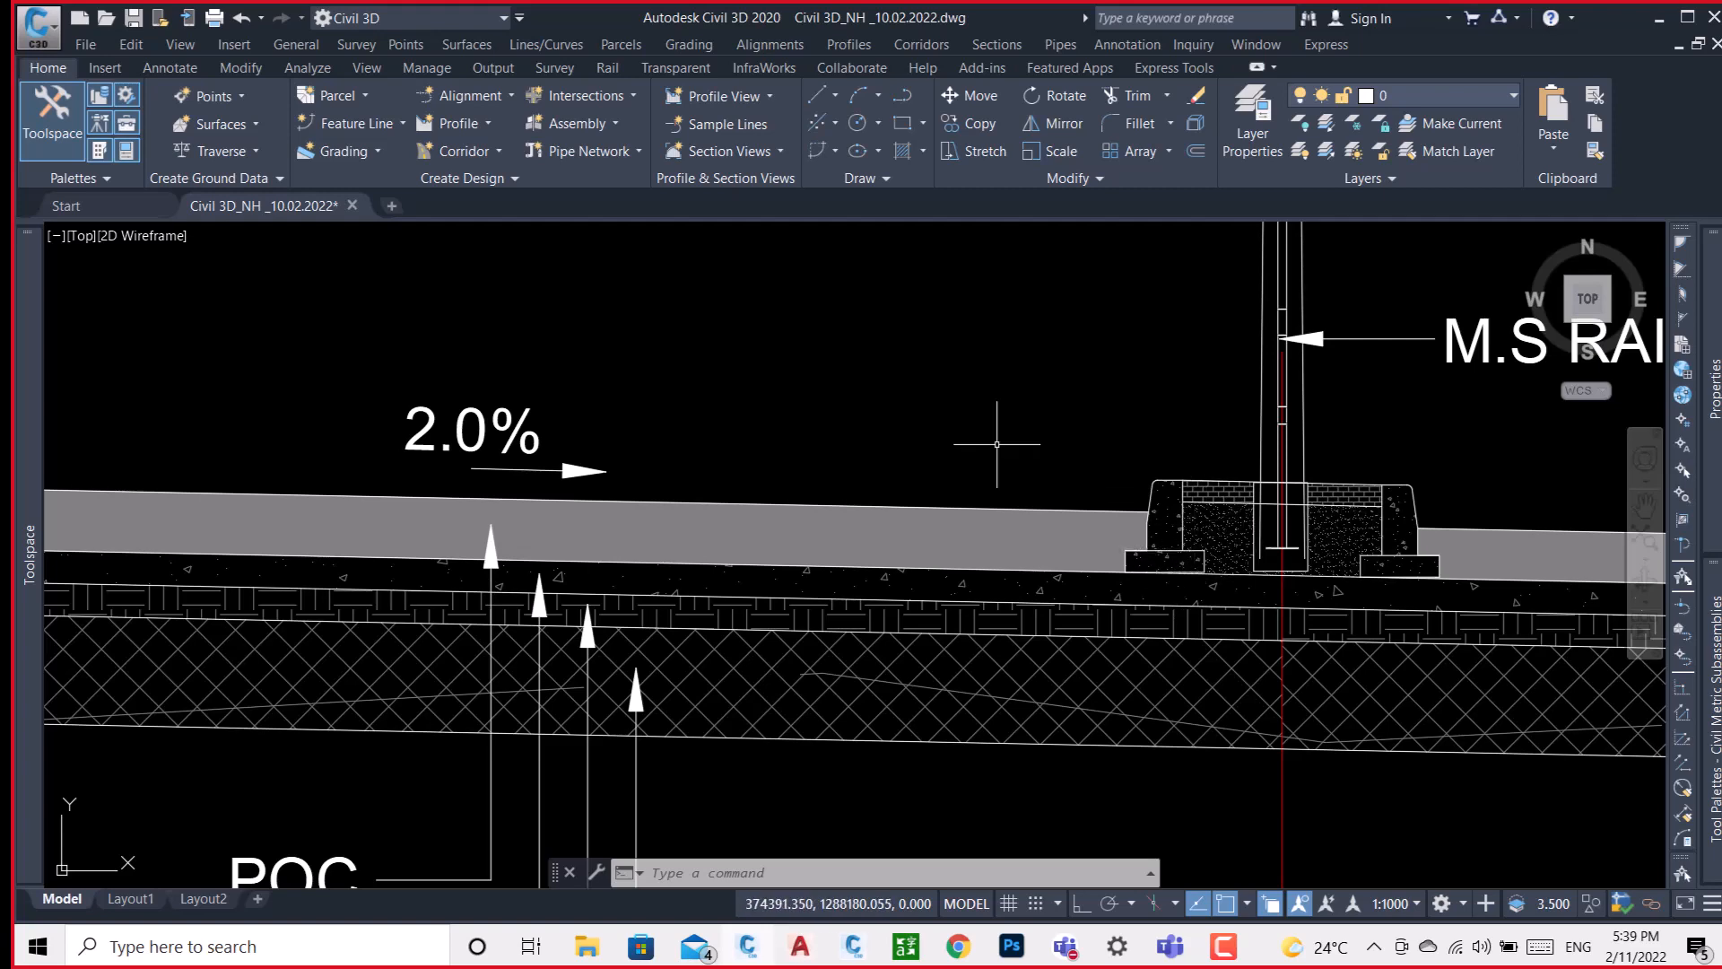
Draw a short vertical line with Ortho on in the empty area east of the Type 2B/1 cross-section.
scroll(1008, 450, "down", 6)
middle_click_drag(1284, 532, 1068, 559)
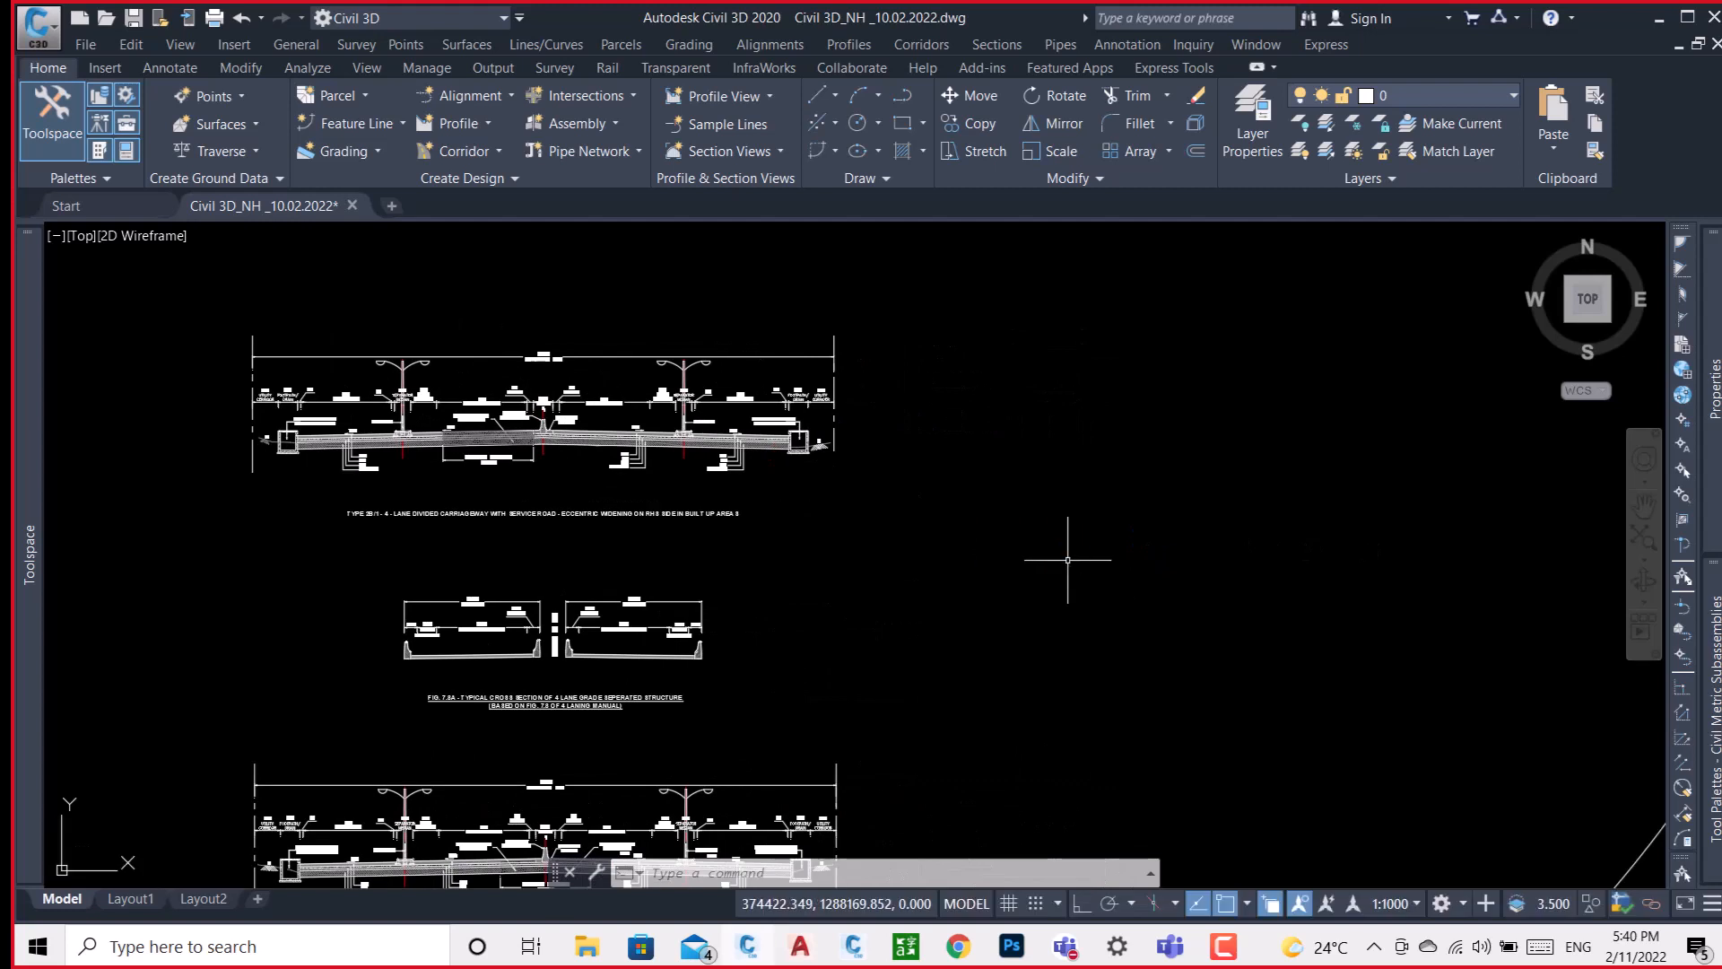
type("l")
key("Return")
left_click(1052, 372)
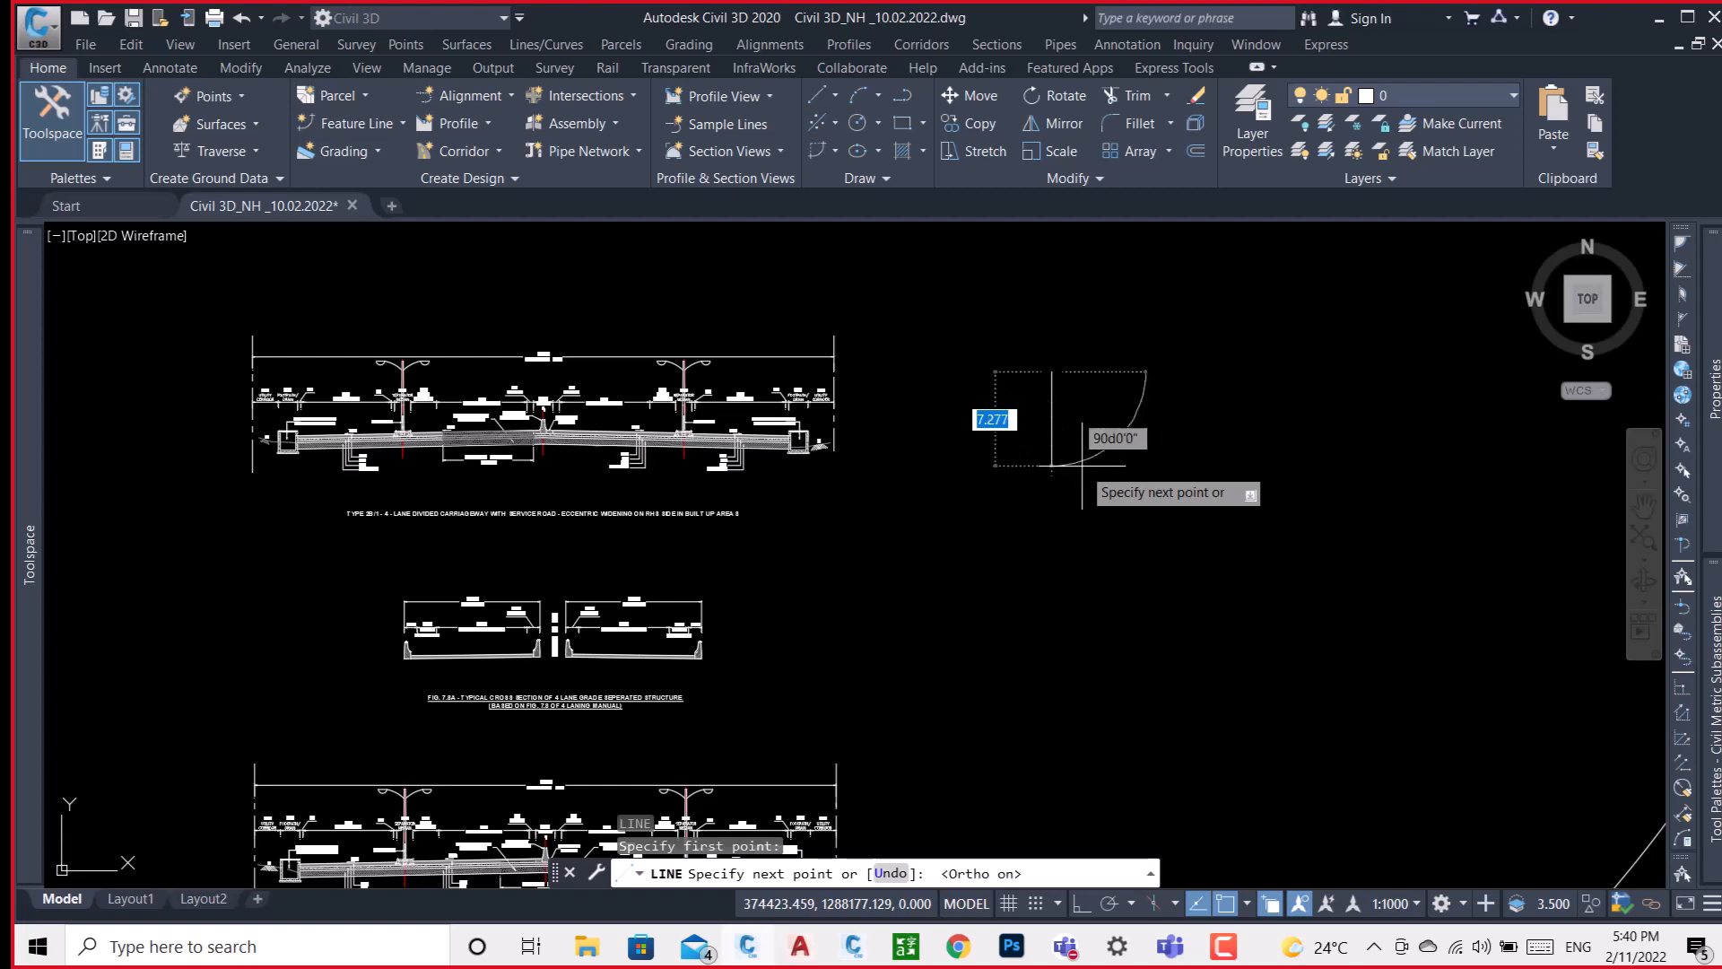
key("F8")
left_click(1060, 447)
key("Return")
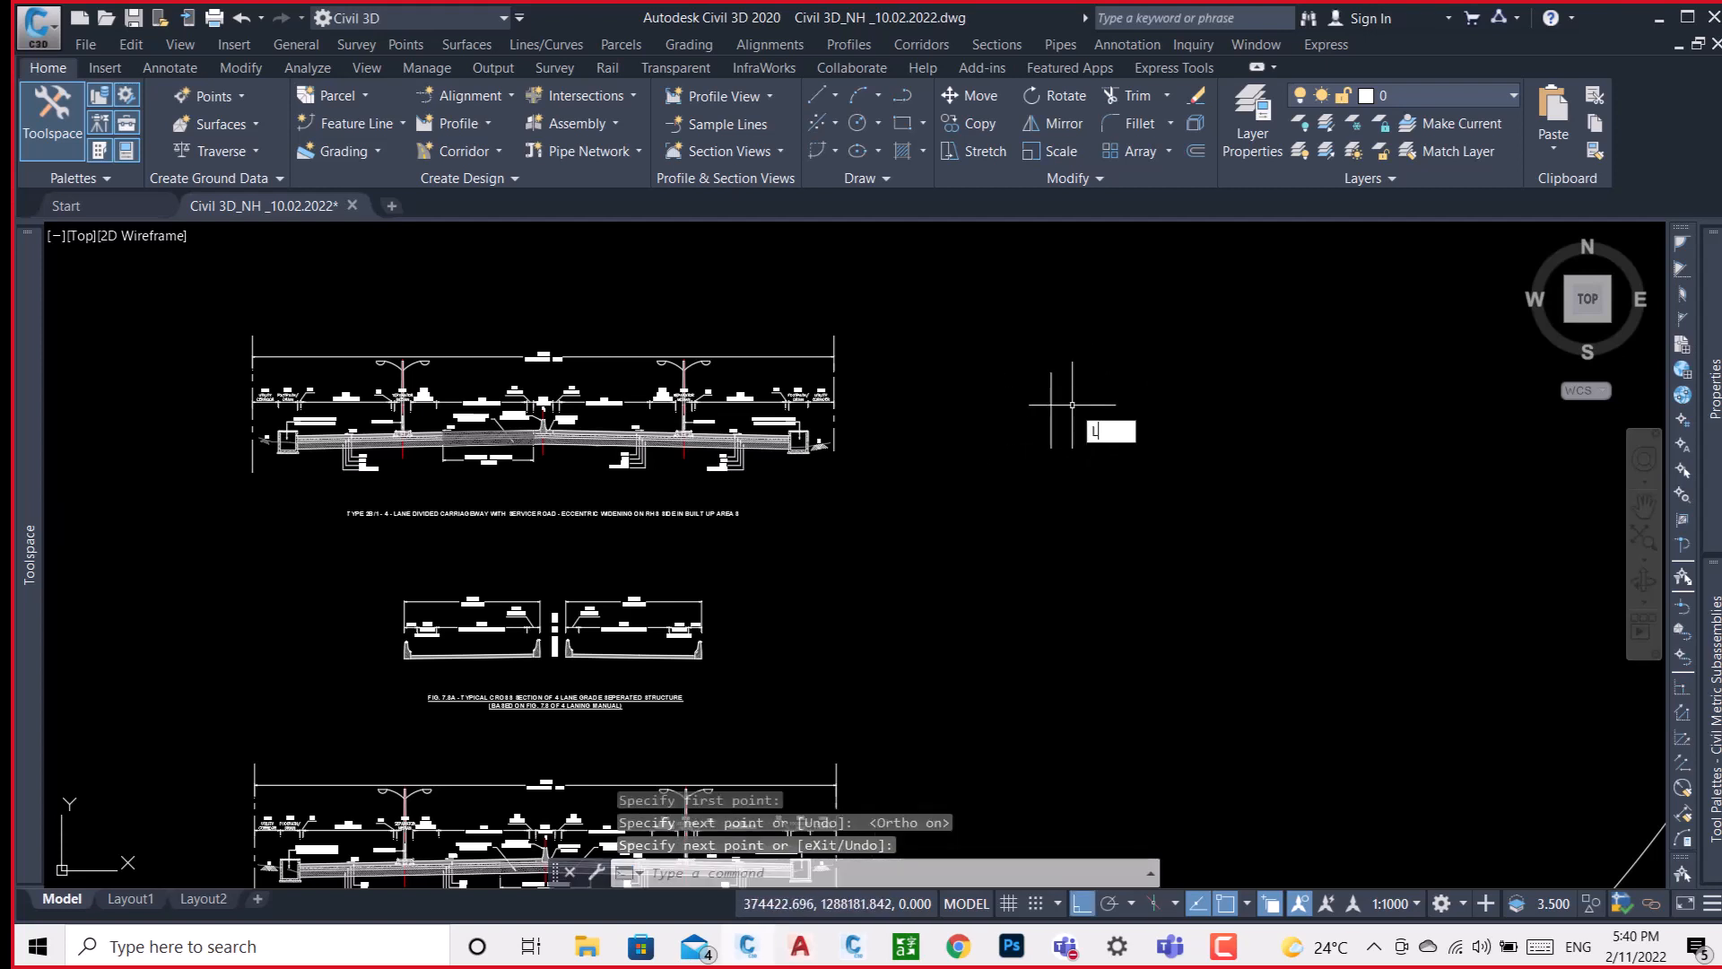
Draw a horizontal line 5 units long eastward from the upper end of the vertical line.
type("l")
key("Return")
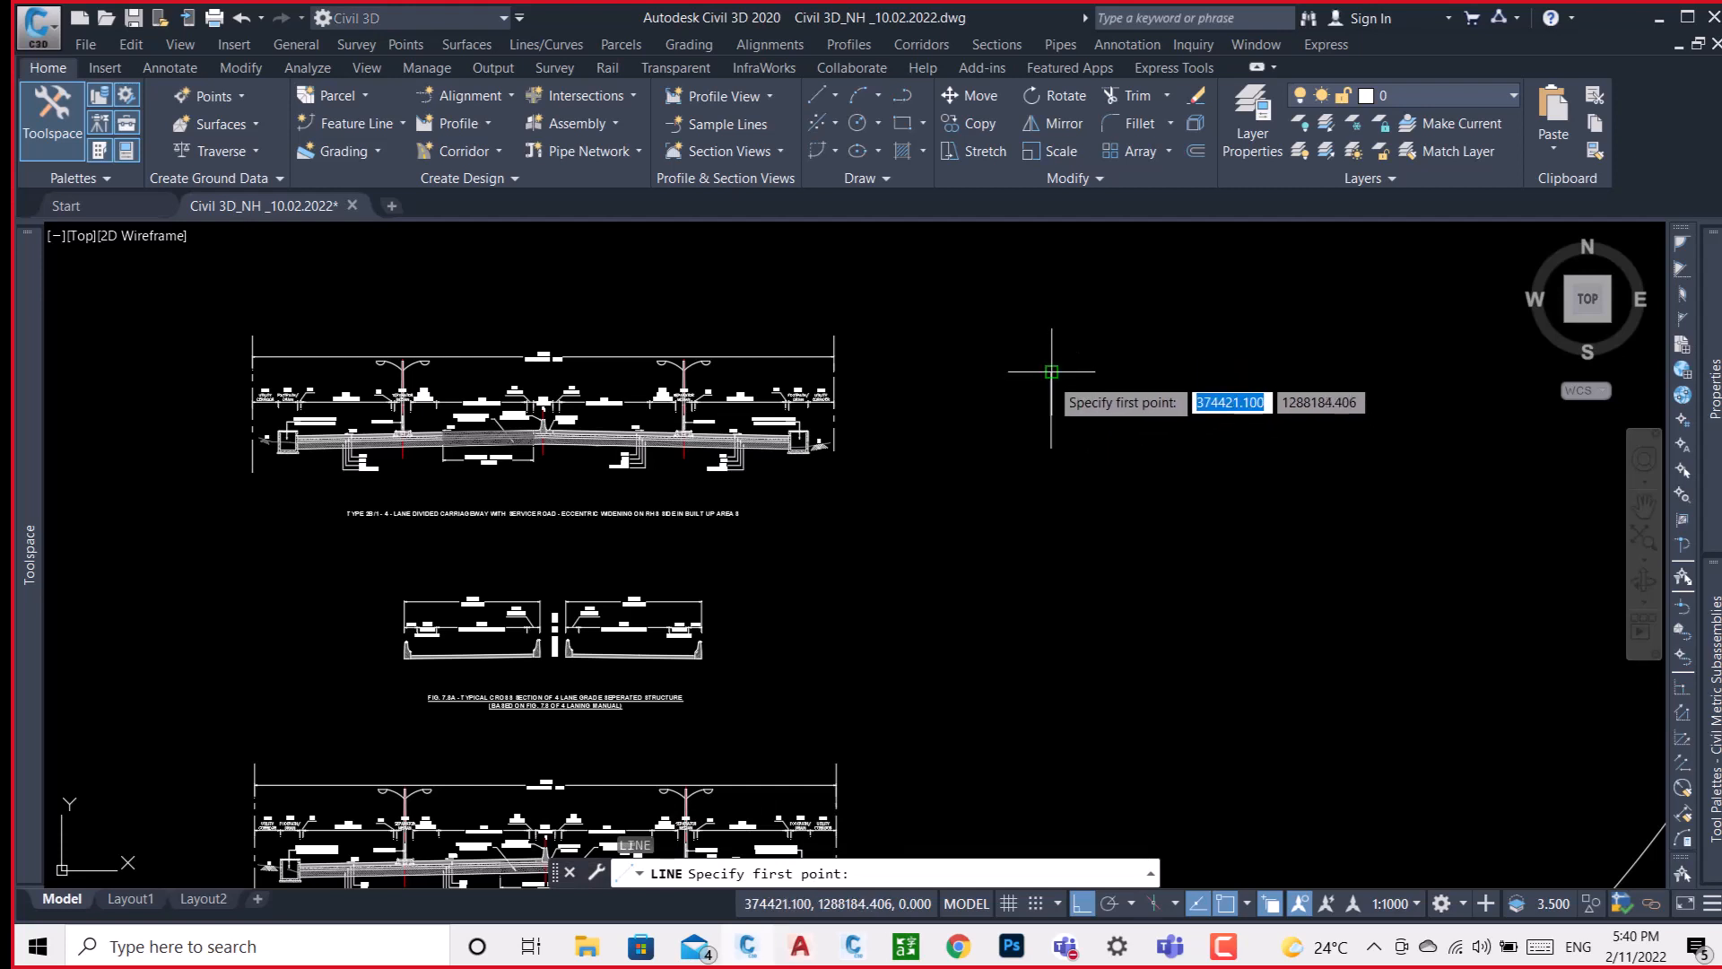
left_click(1051, 371)
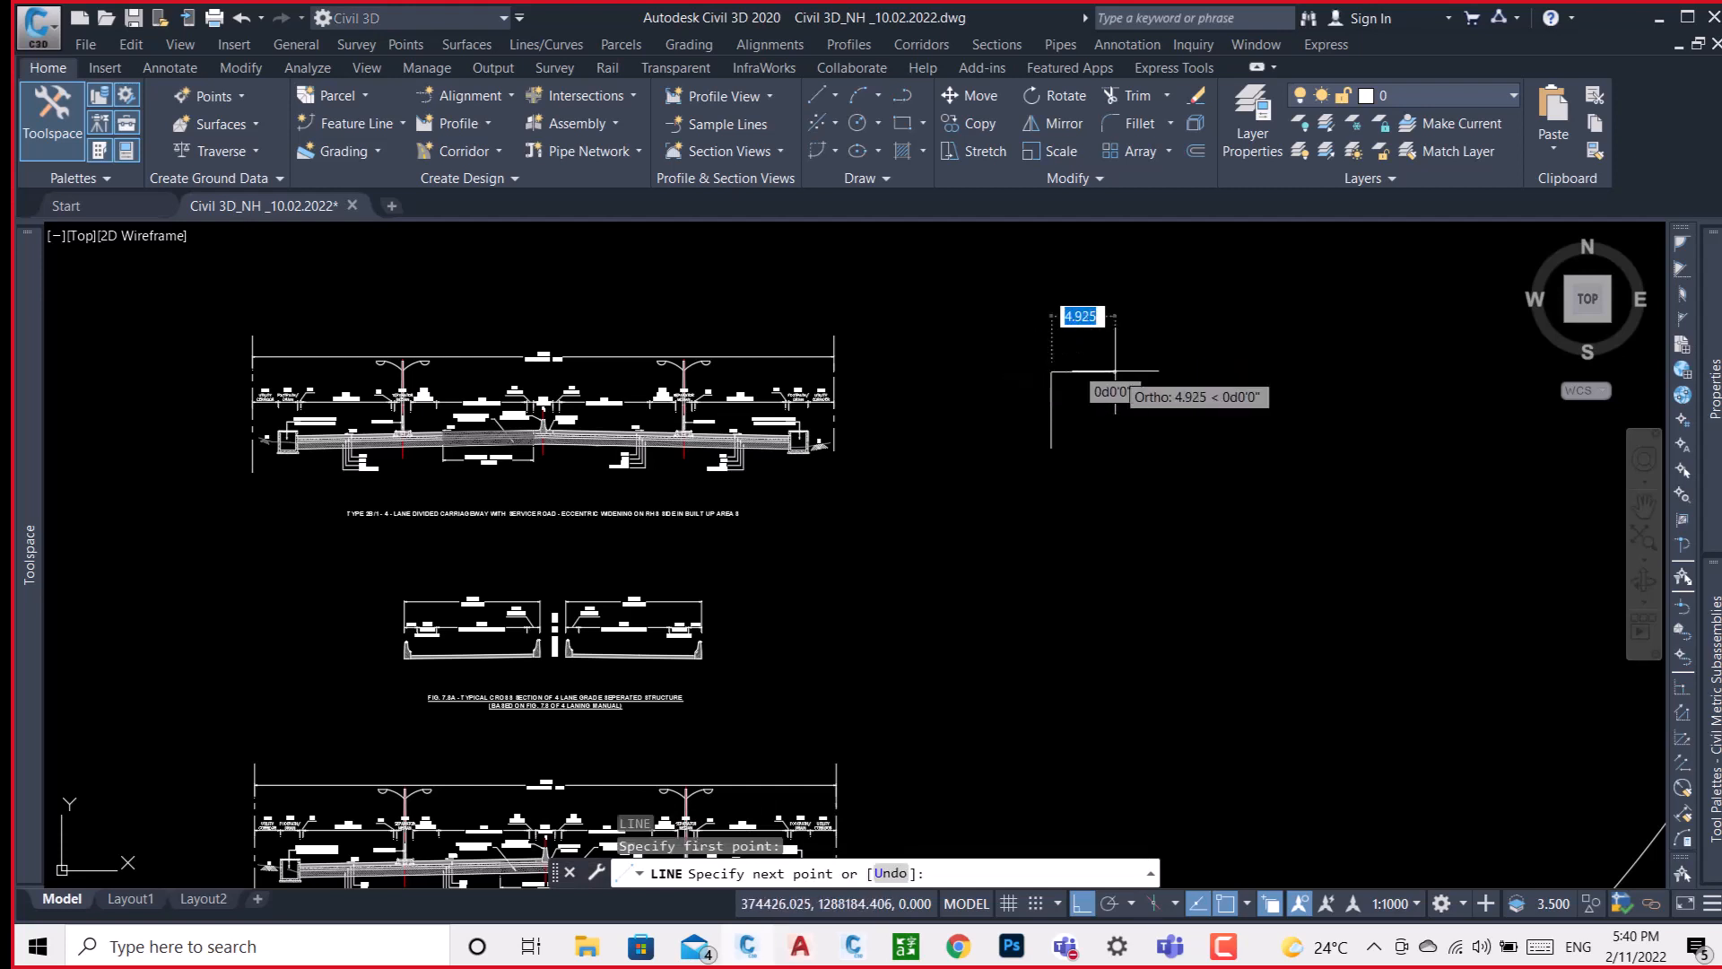
type("5")
key("Return")
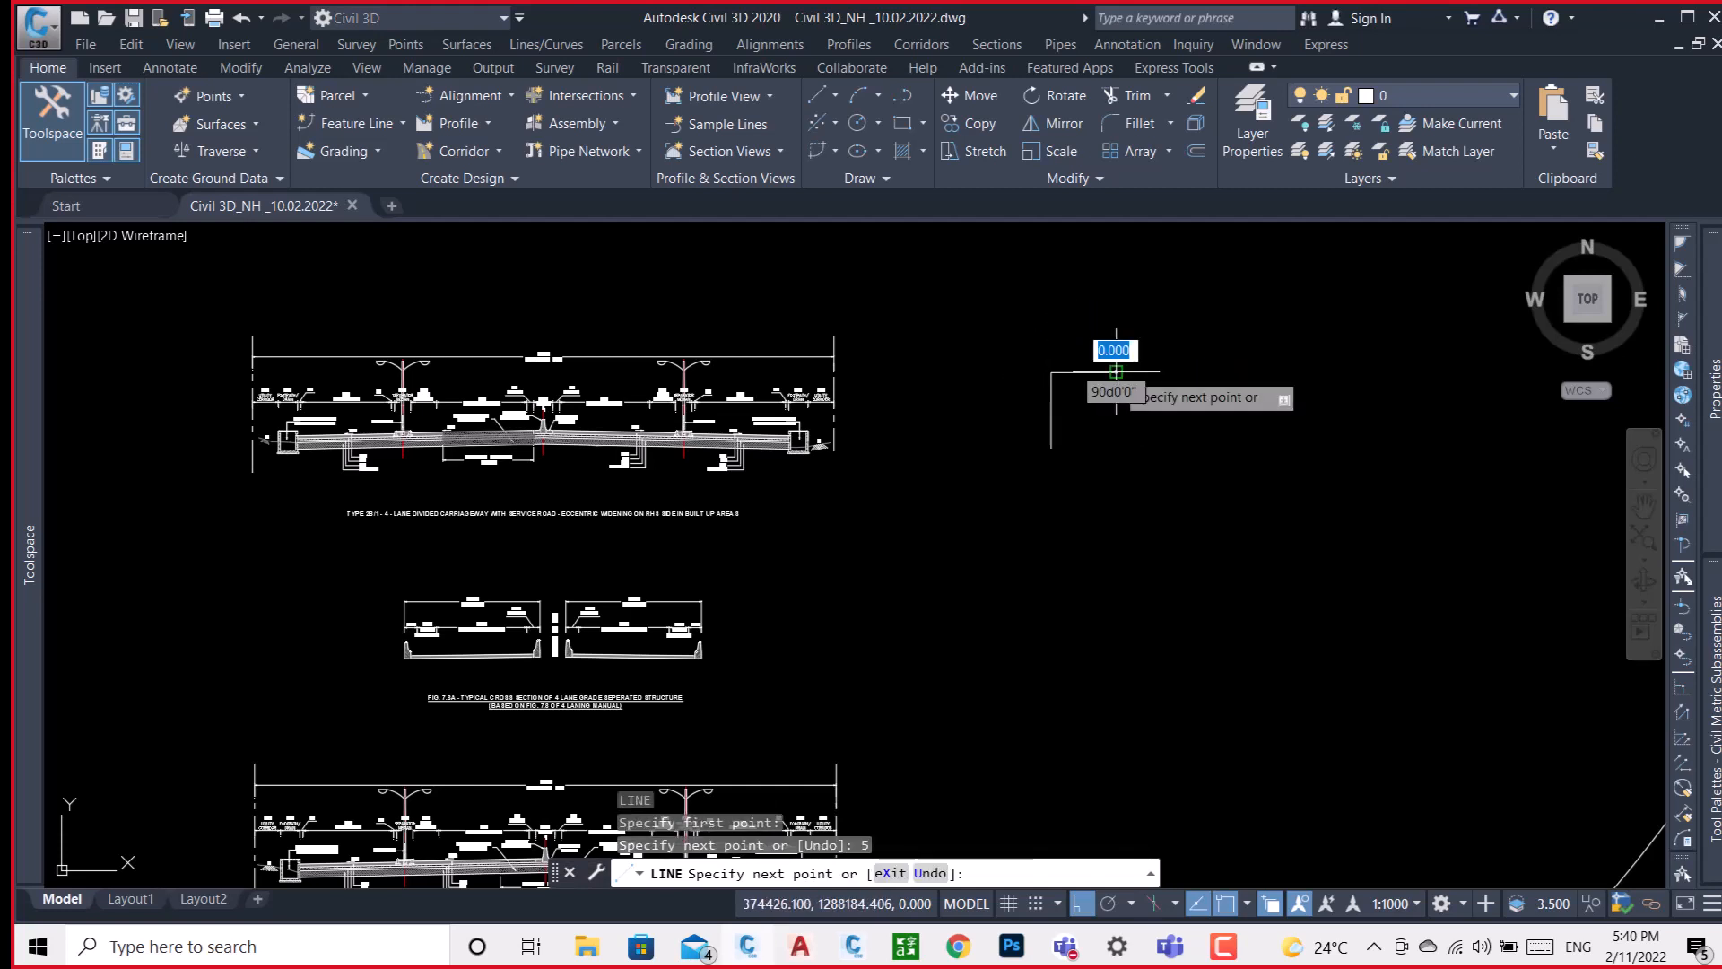
key("Return")
Offset the 5-unit horizontal line downward by 0.10.
type("o")
key("Return")
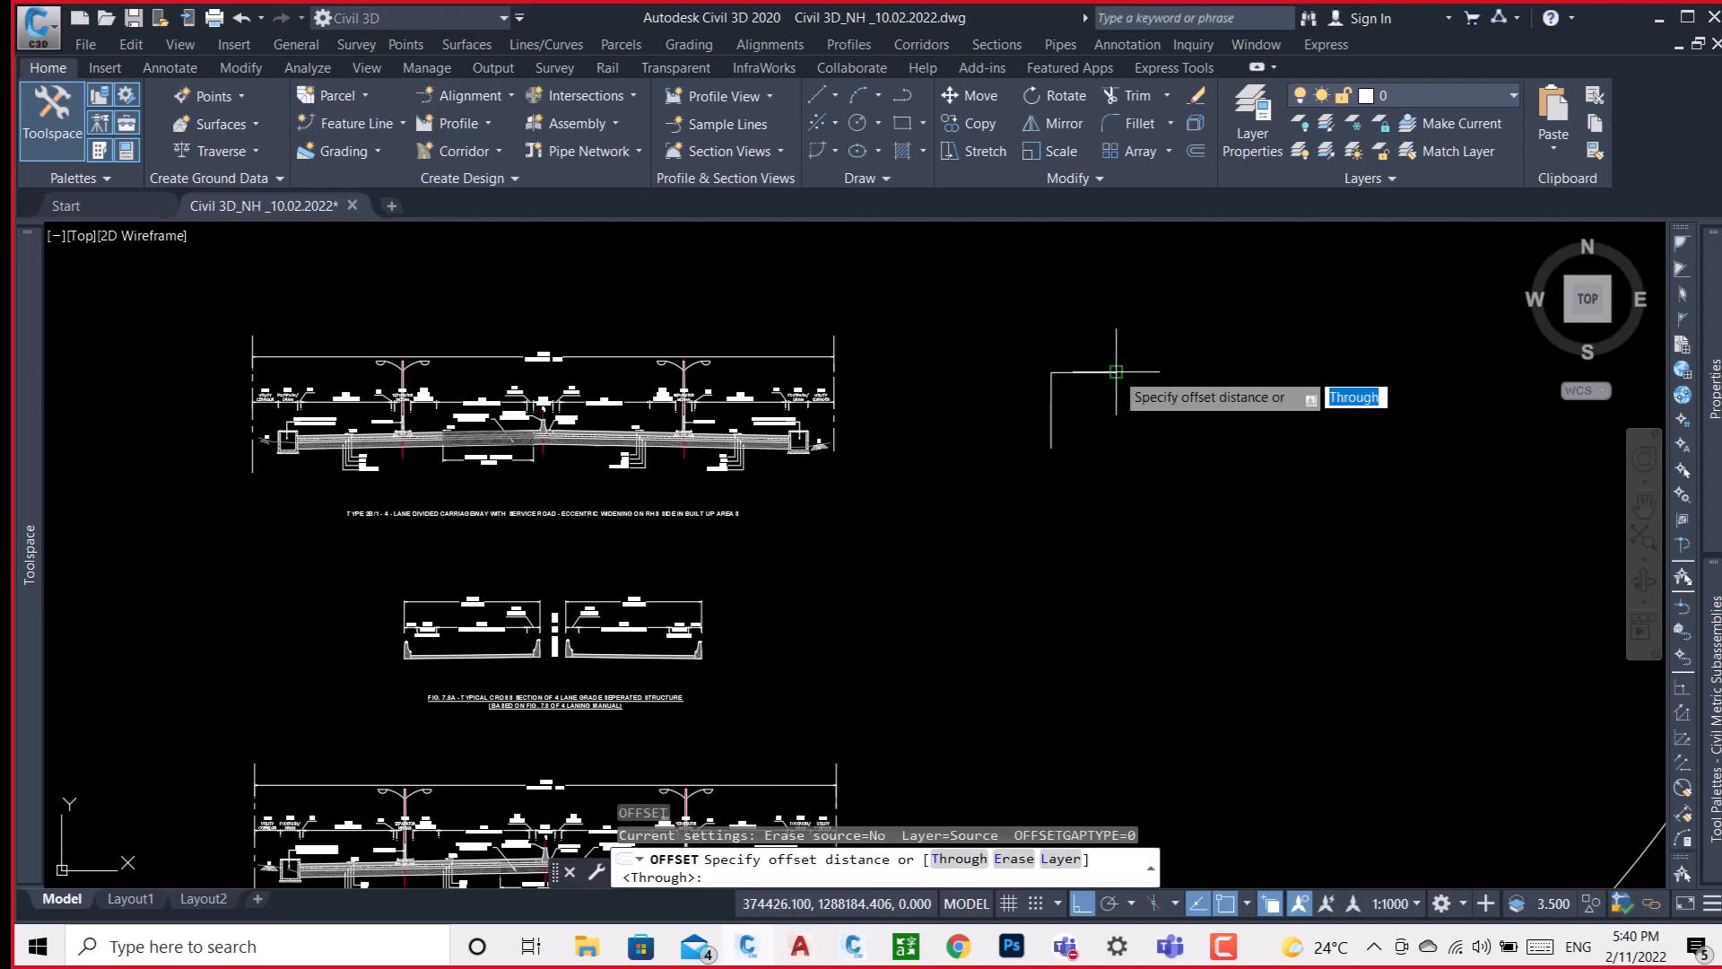
type(".10")
key("Return")
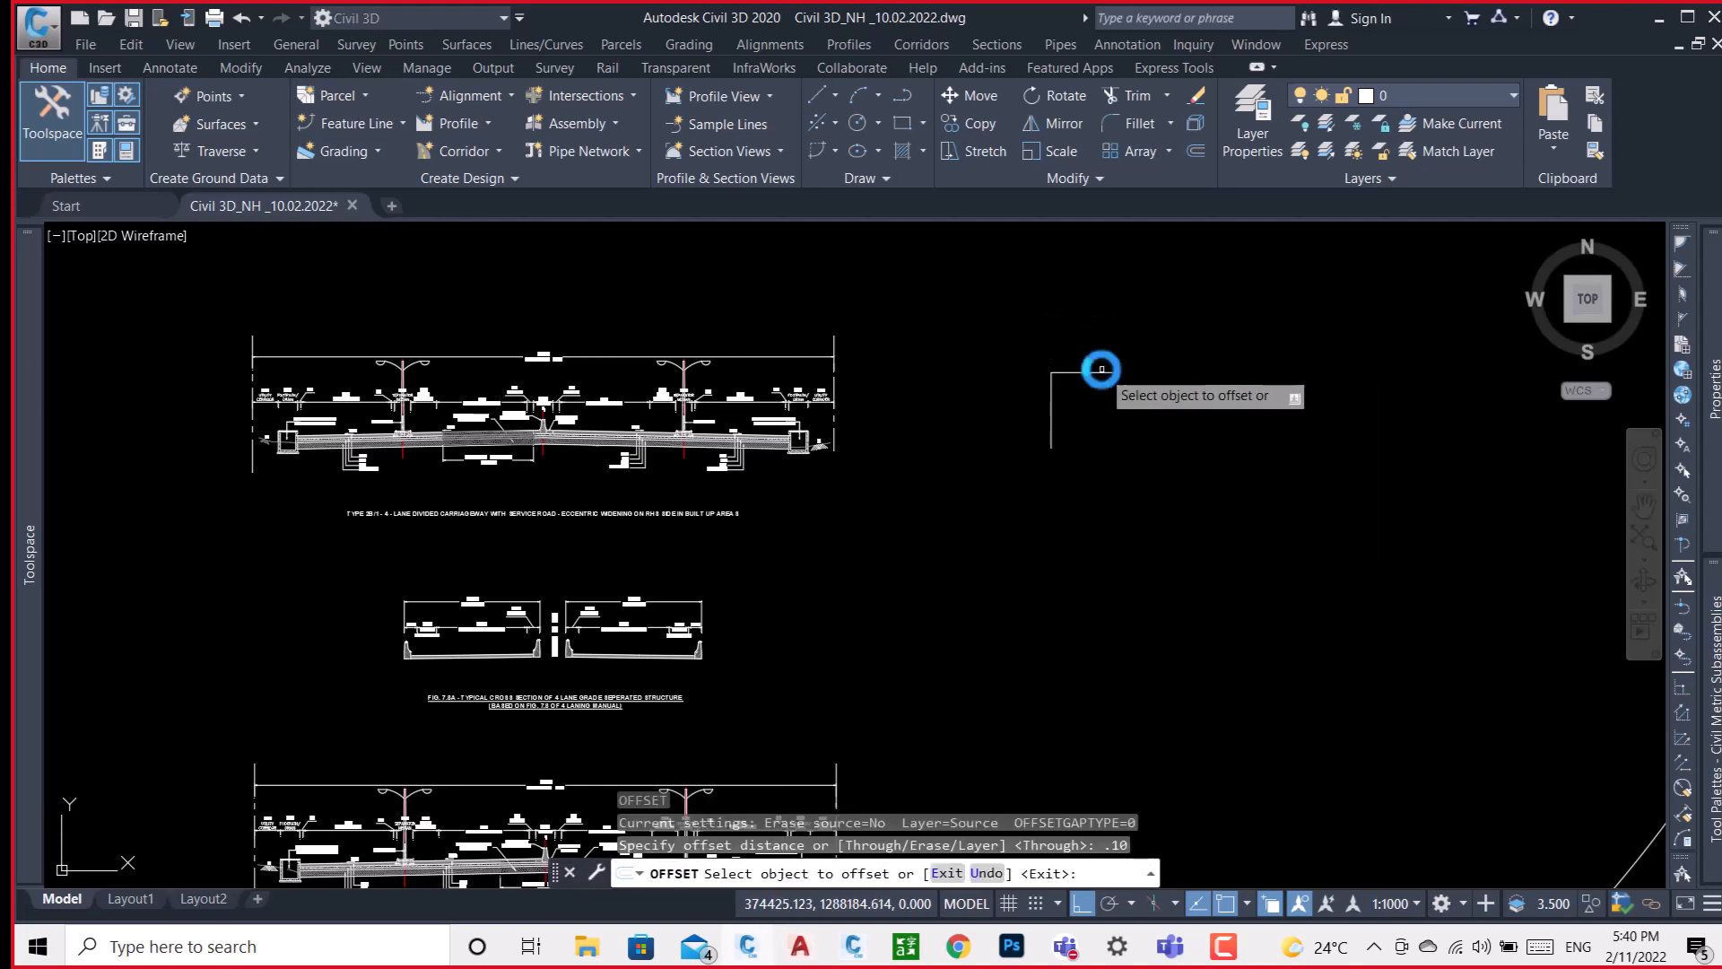
scroll(1102, 371, "up", 2)
left_click(1102, 371)
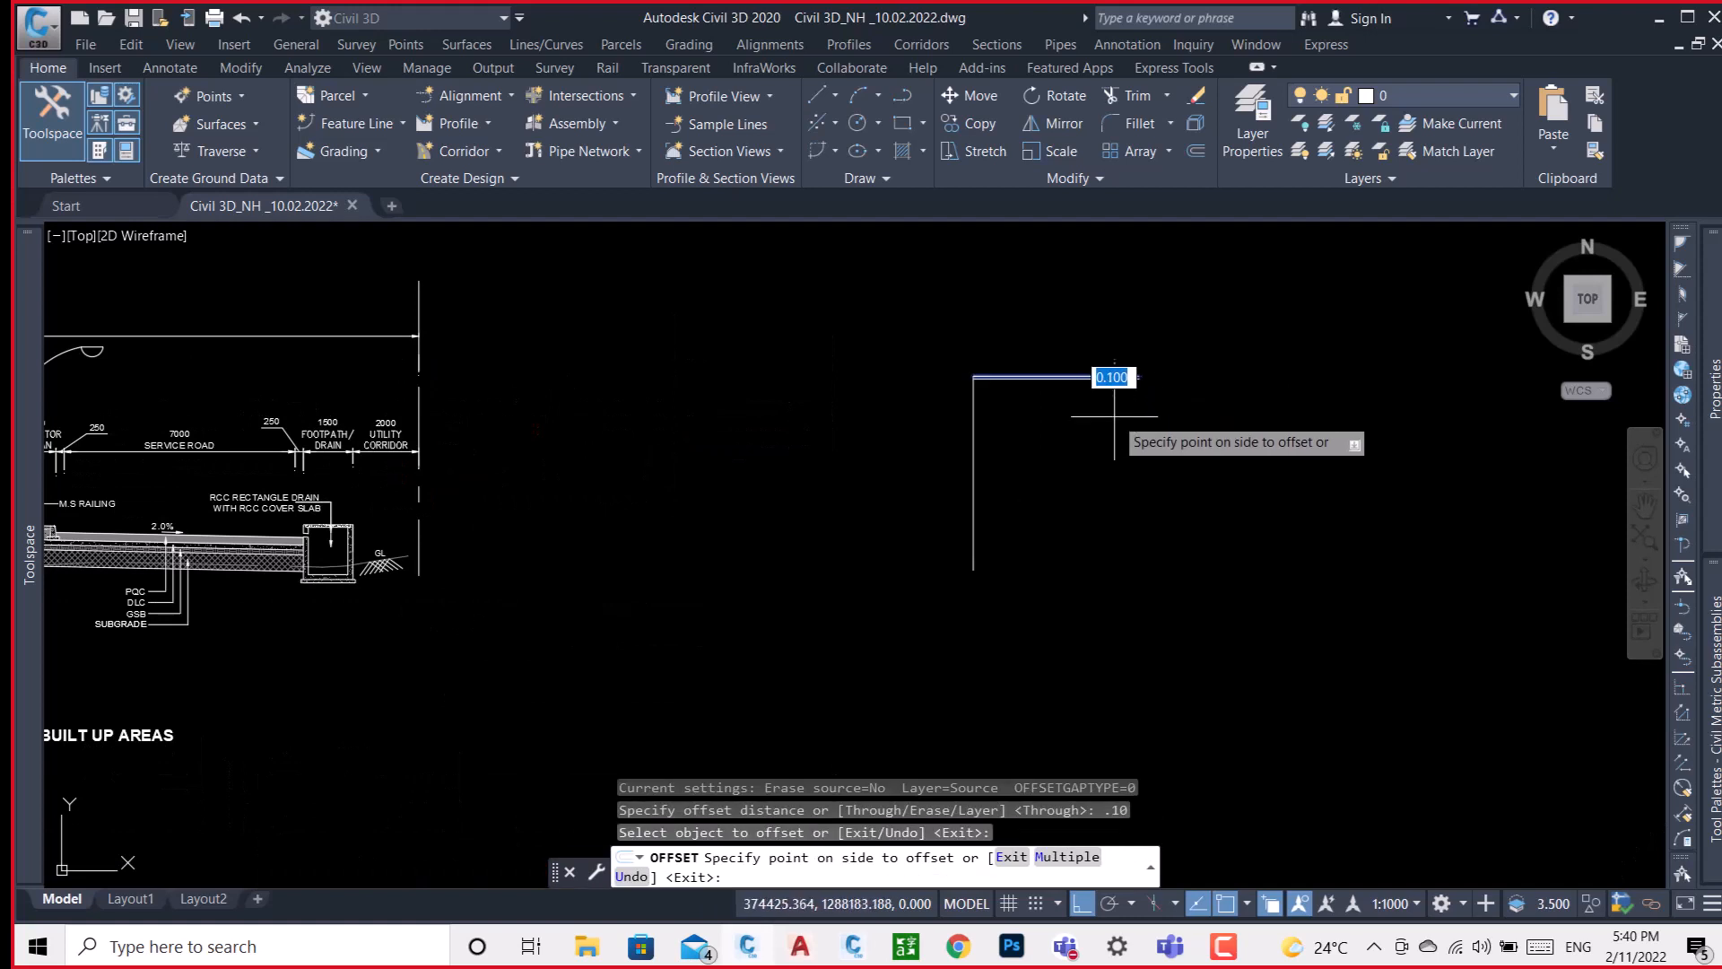
left_click(1114, 415)
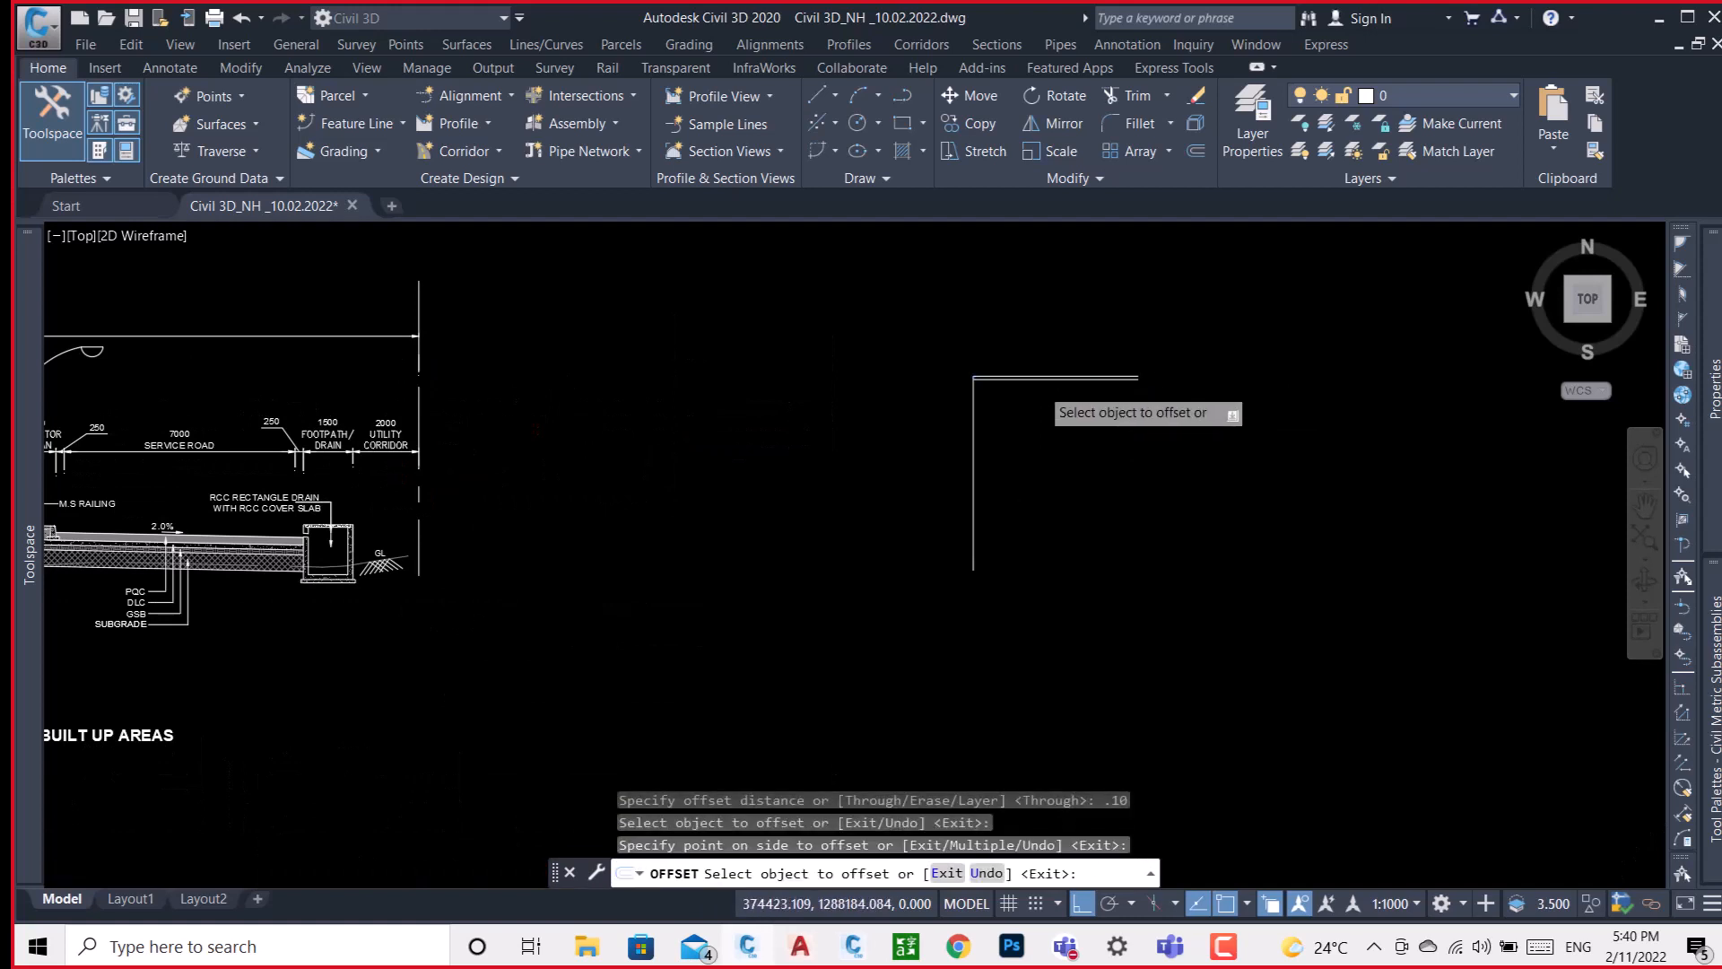
Add two more layer lines below the first offset, each spaced 0.10 from the previous one.
scroll(1050, 385, "up", 2)
left_click(1036, 368)
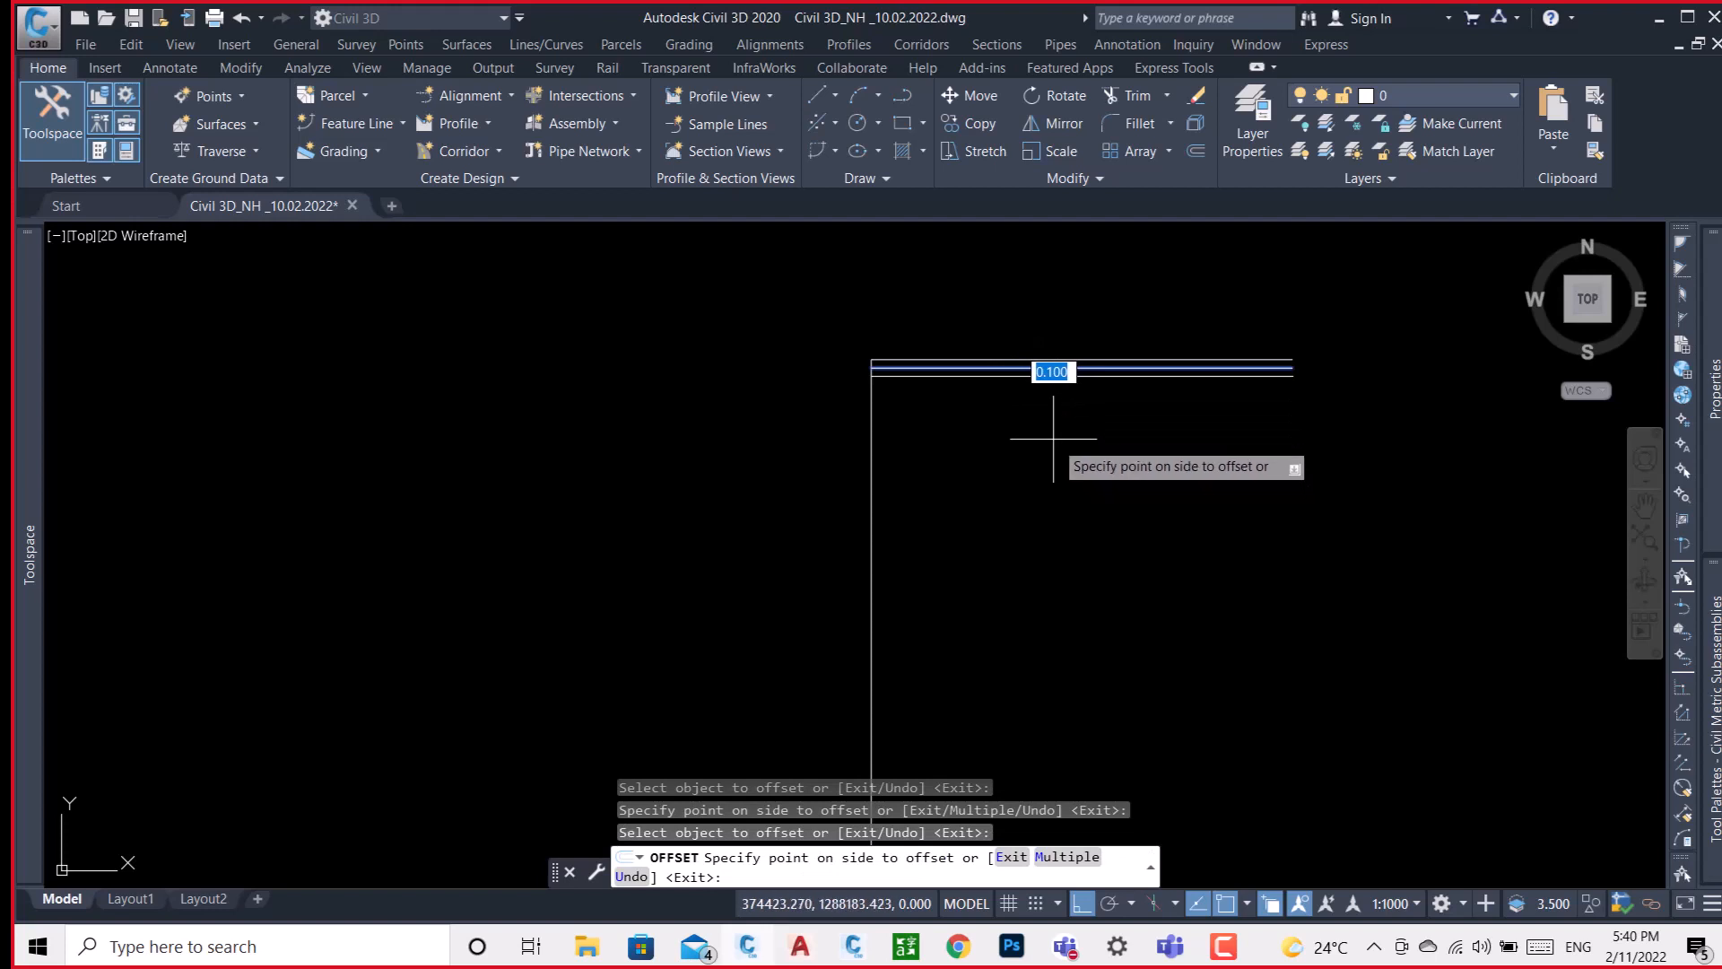
scroll(1055, 439, "up", 3)
scroll(1053, 437, "down", 3)
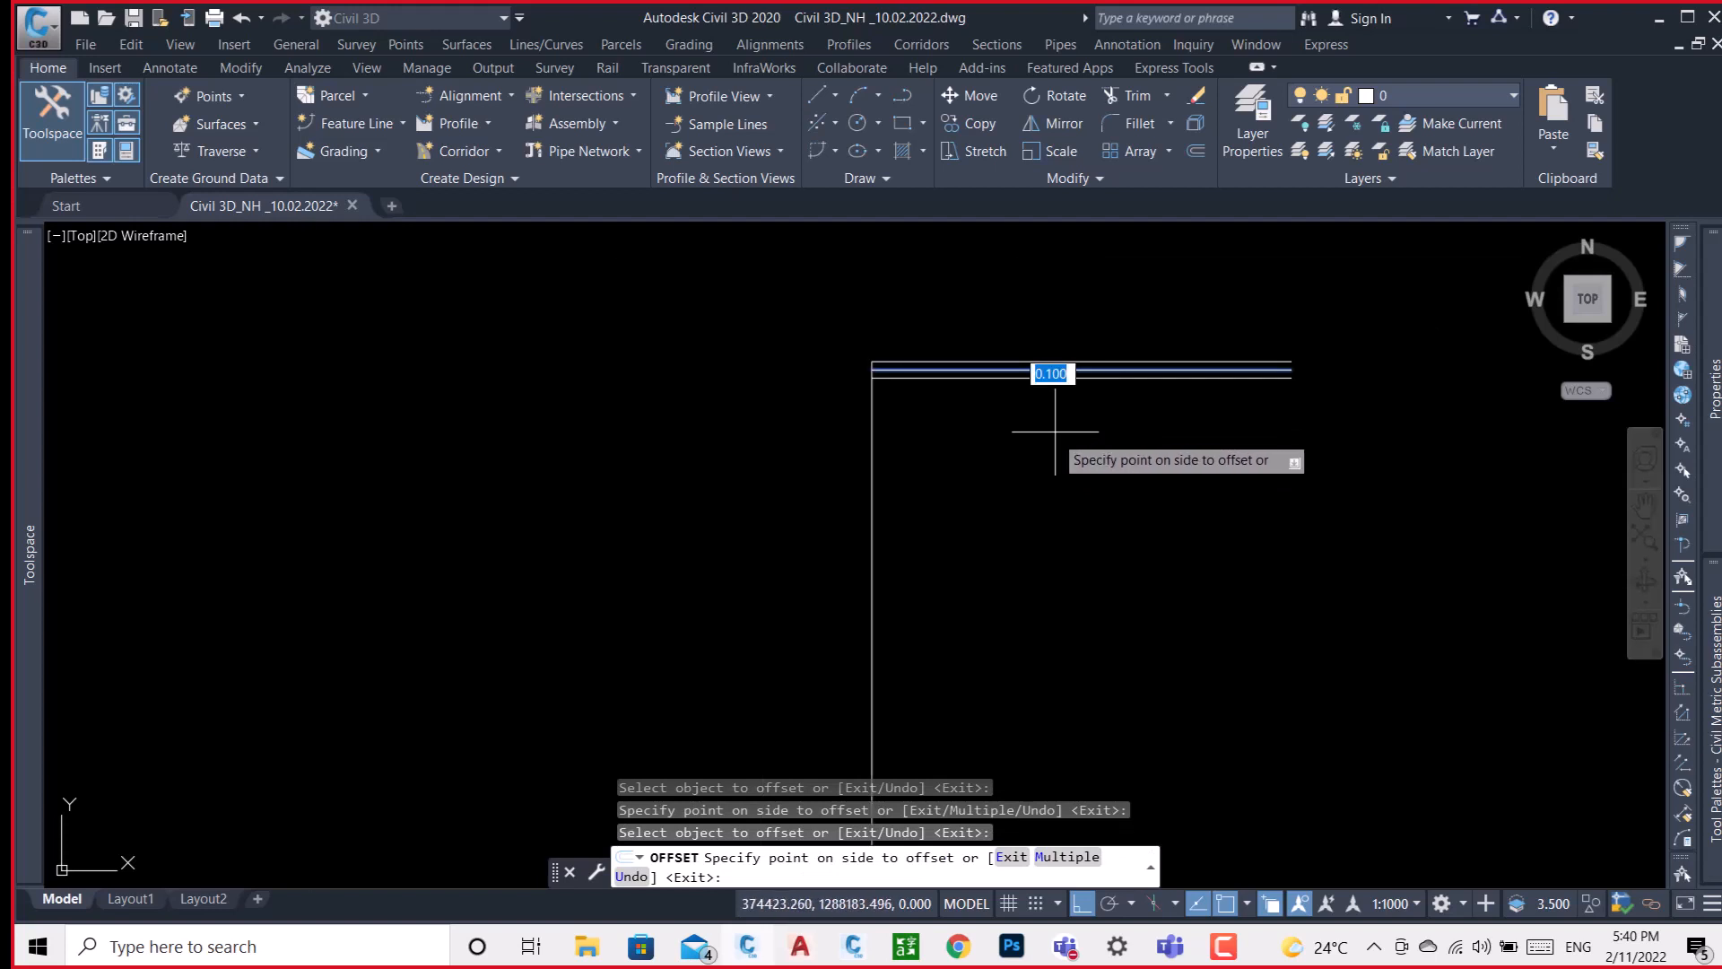
left_click(1063, 438)
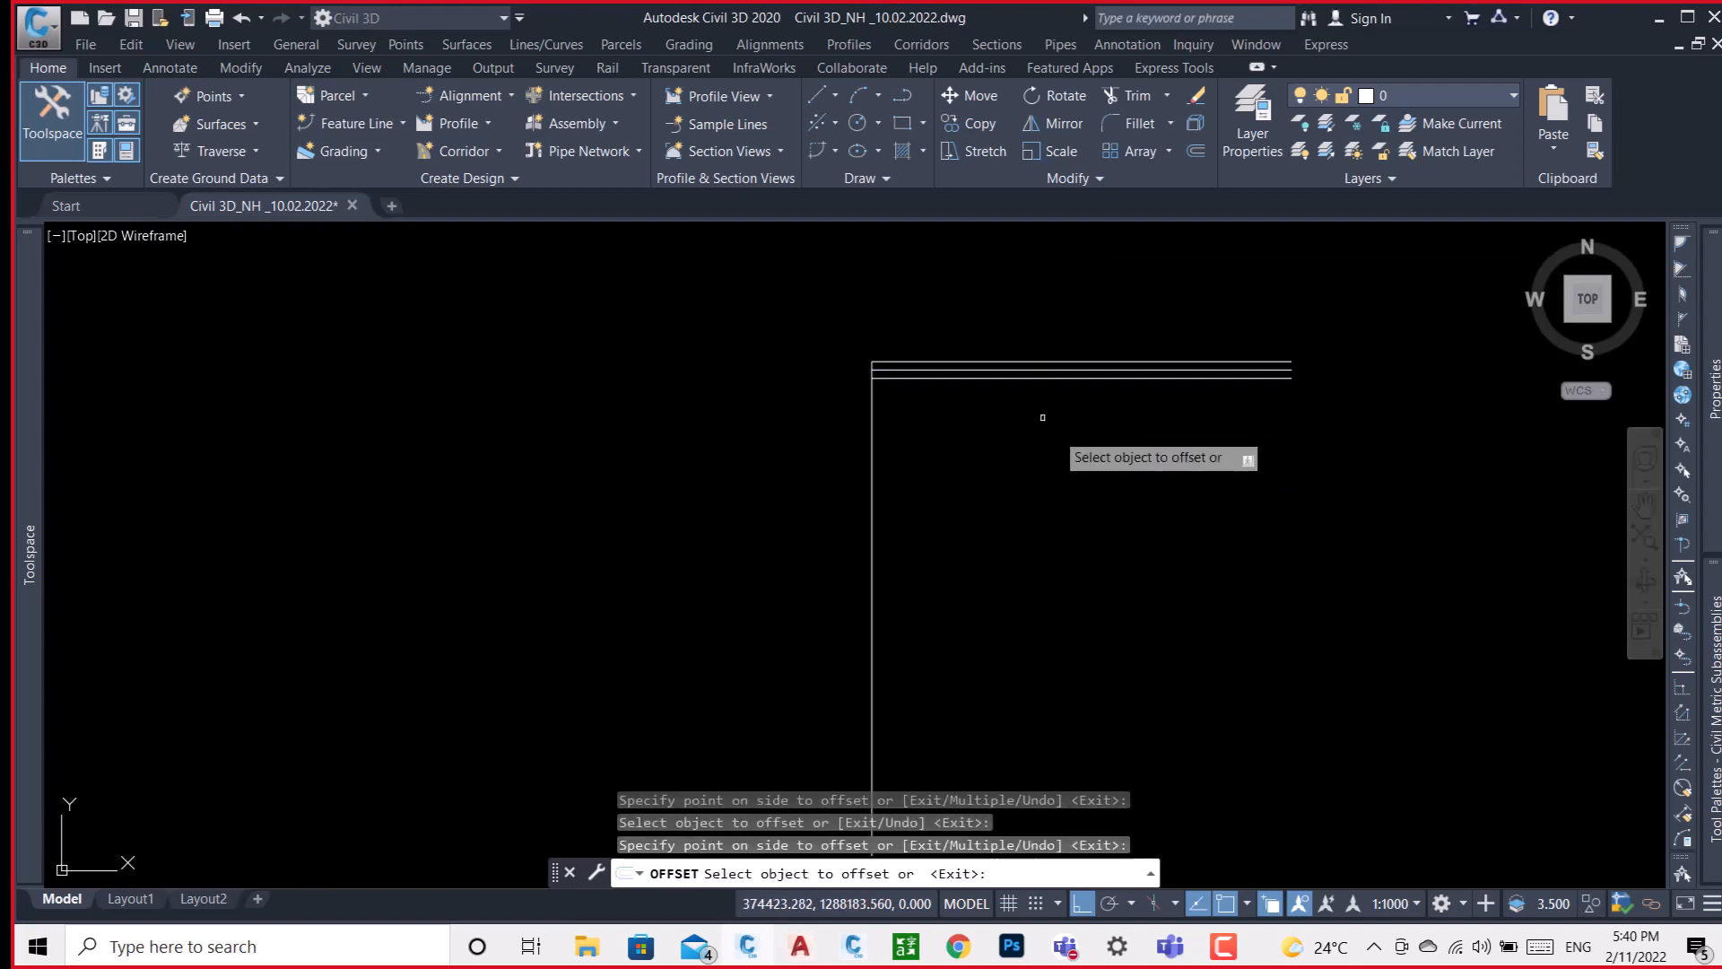
left_click(1020, 377)
left_click(1030, 413)
key("Return")
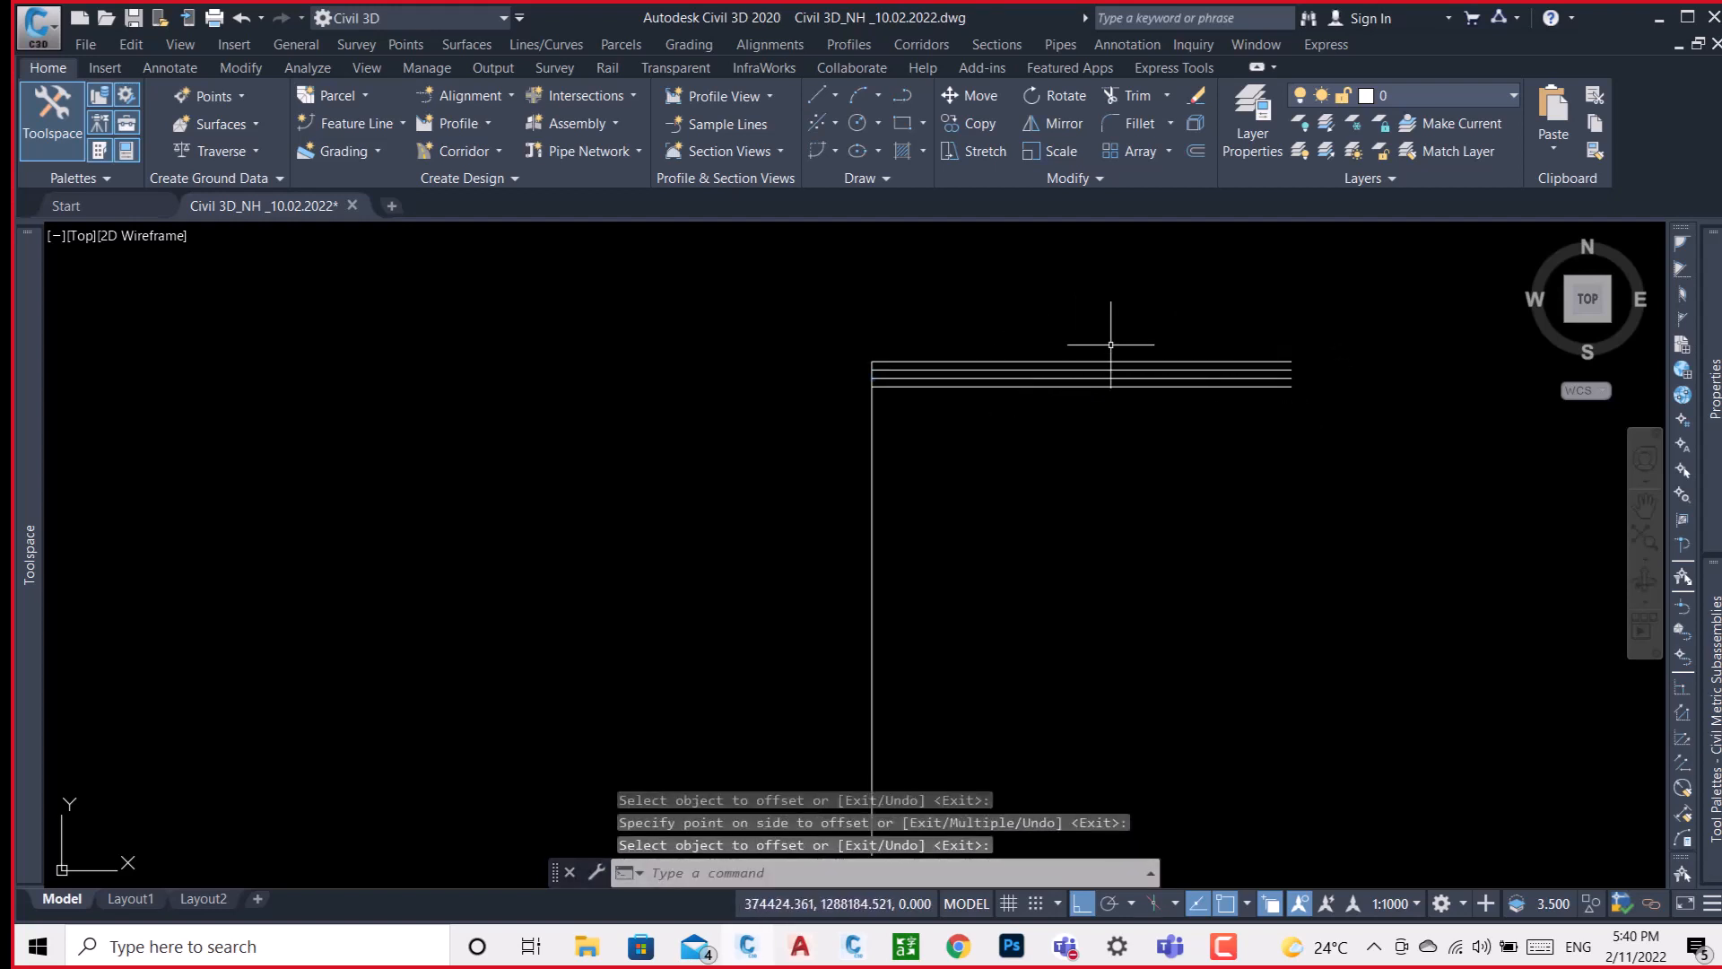
Compare the sketched layer lines with the pavement layers of the Type 2B/1 cross-section's main carriageway.
scroll(876, 354, "up", 5)
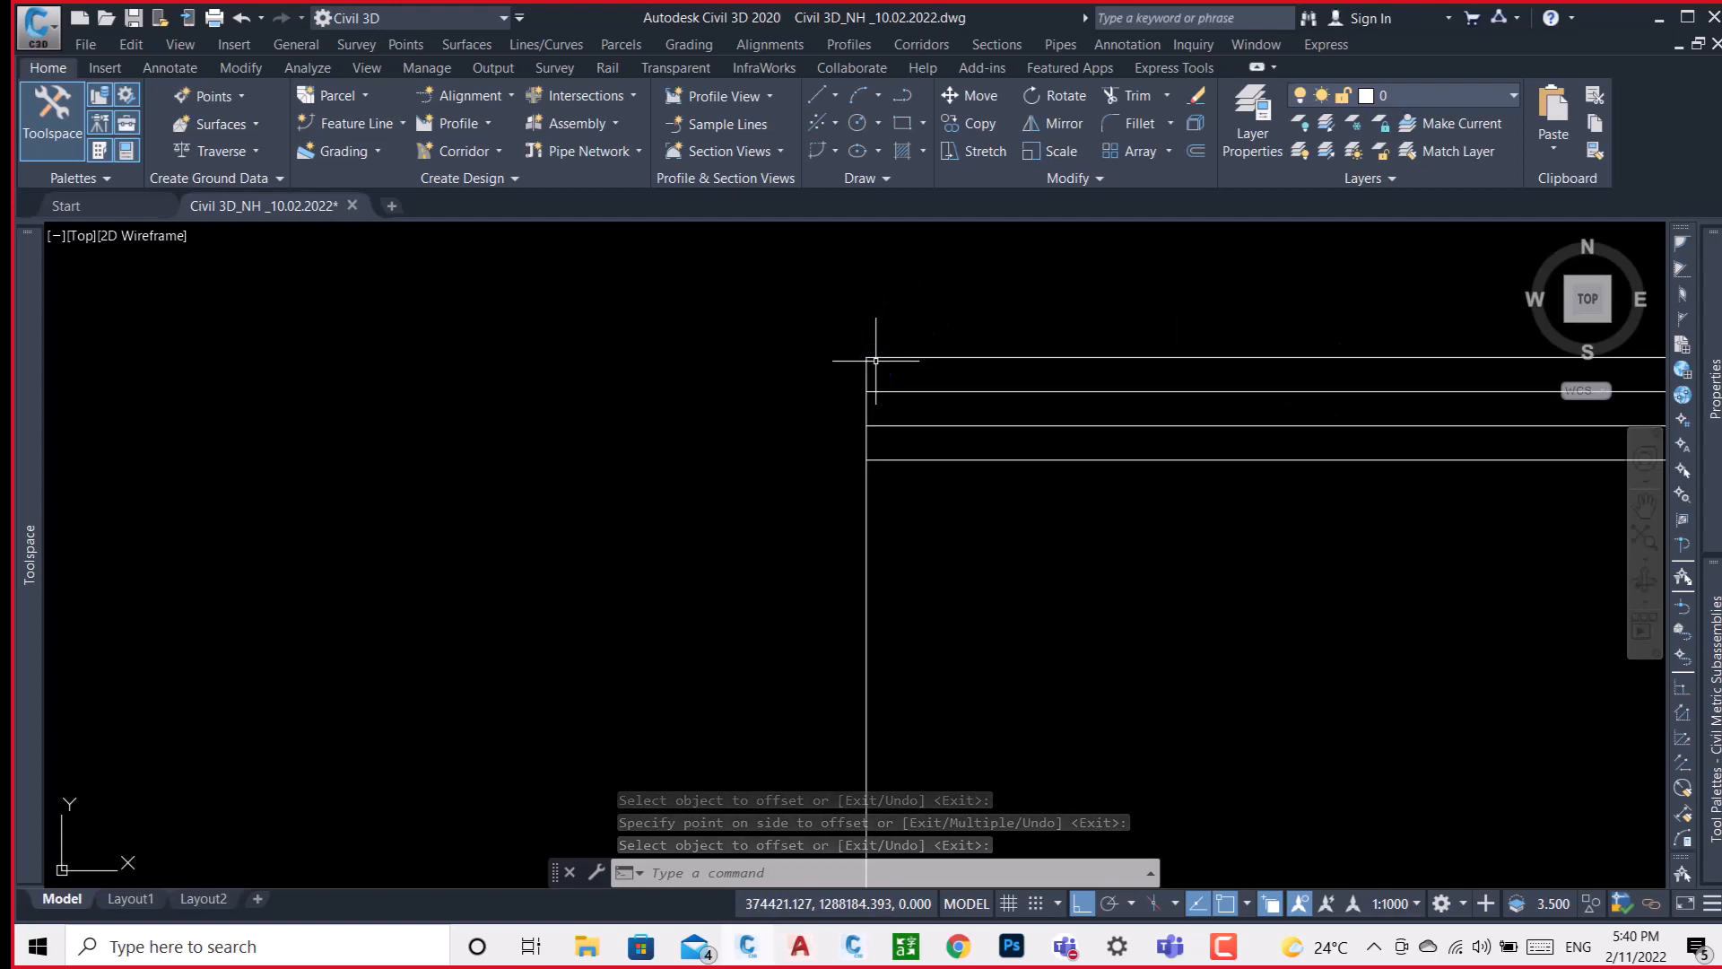
scroll(877, 358, "down", 6)
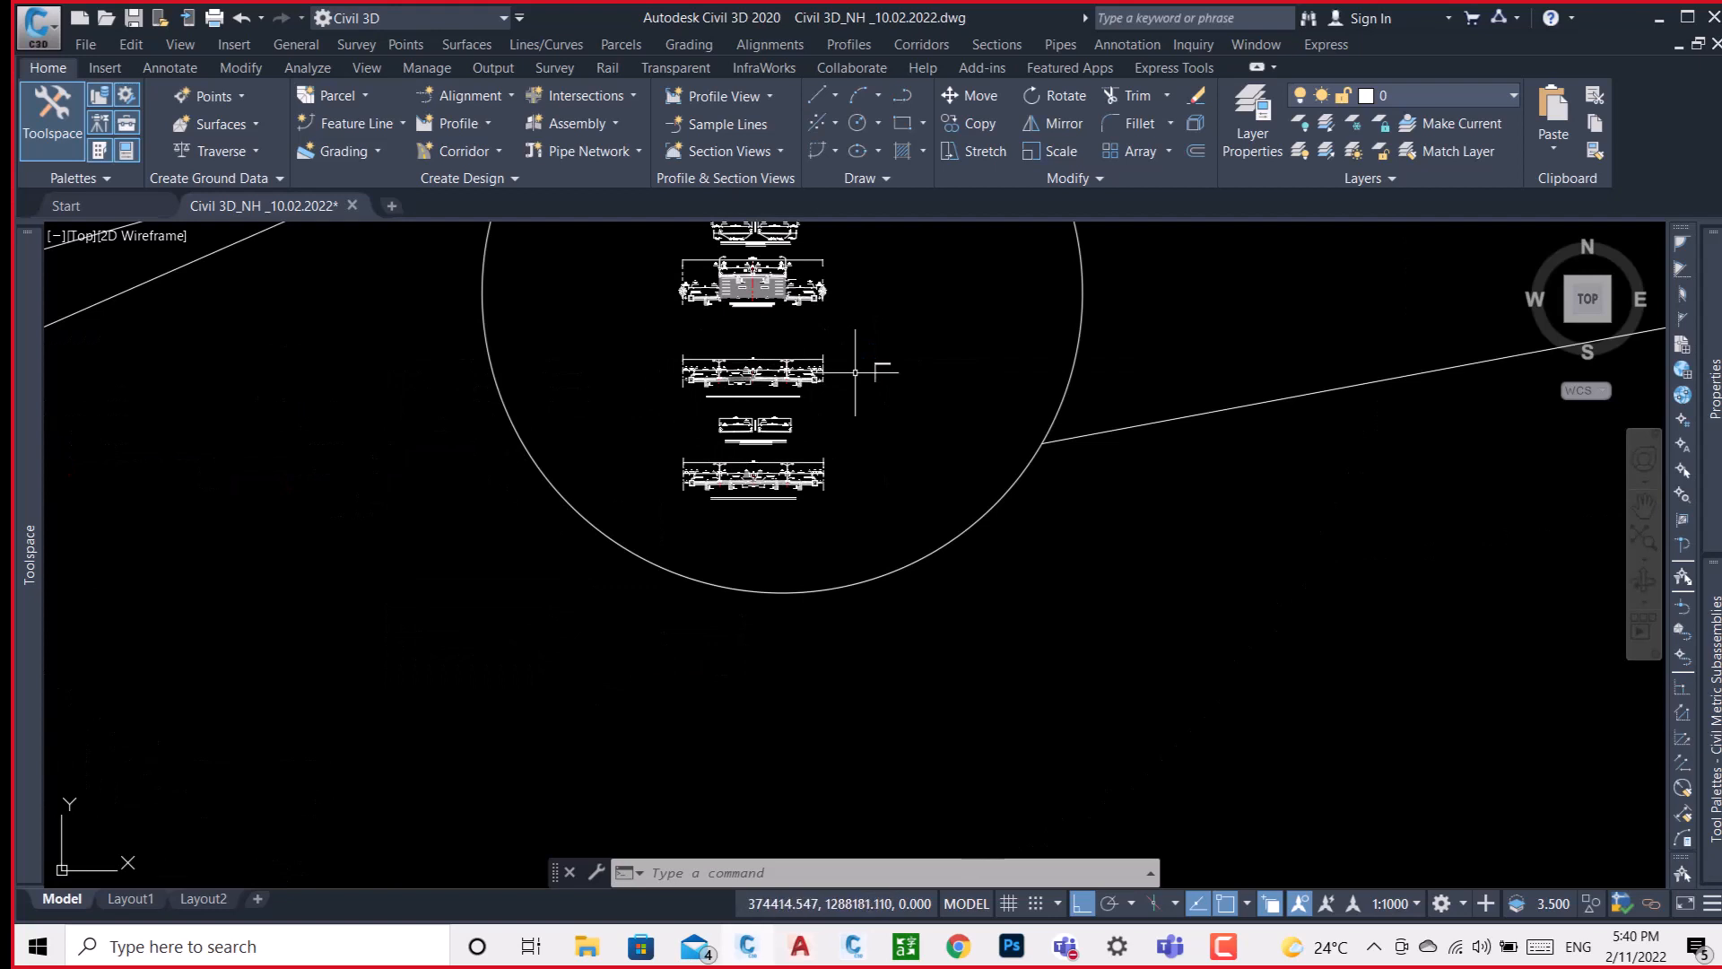
scroll(723, 368, "up", 8)
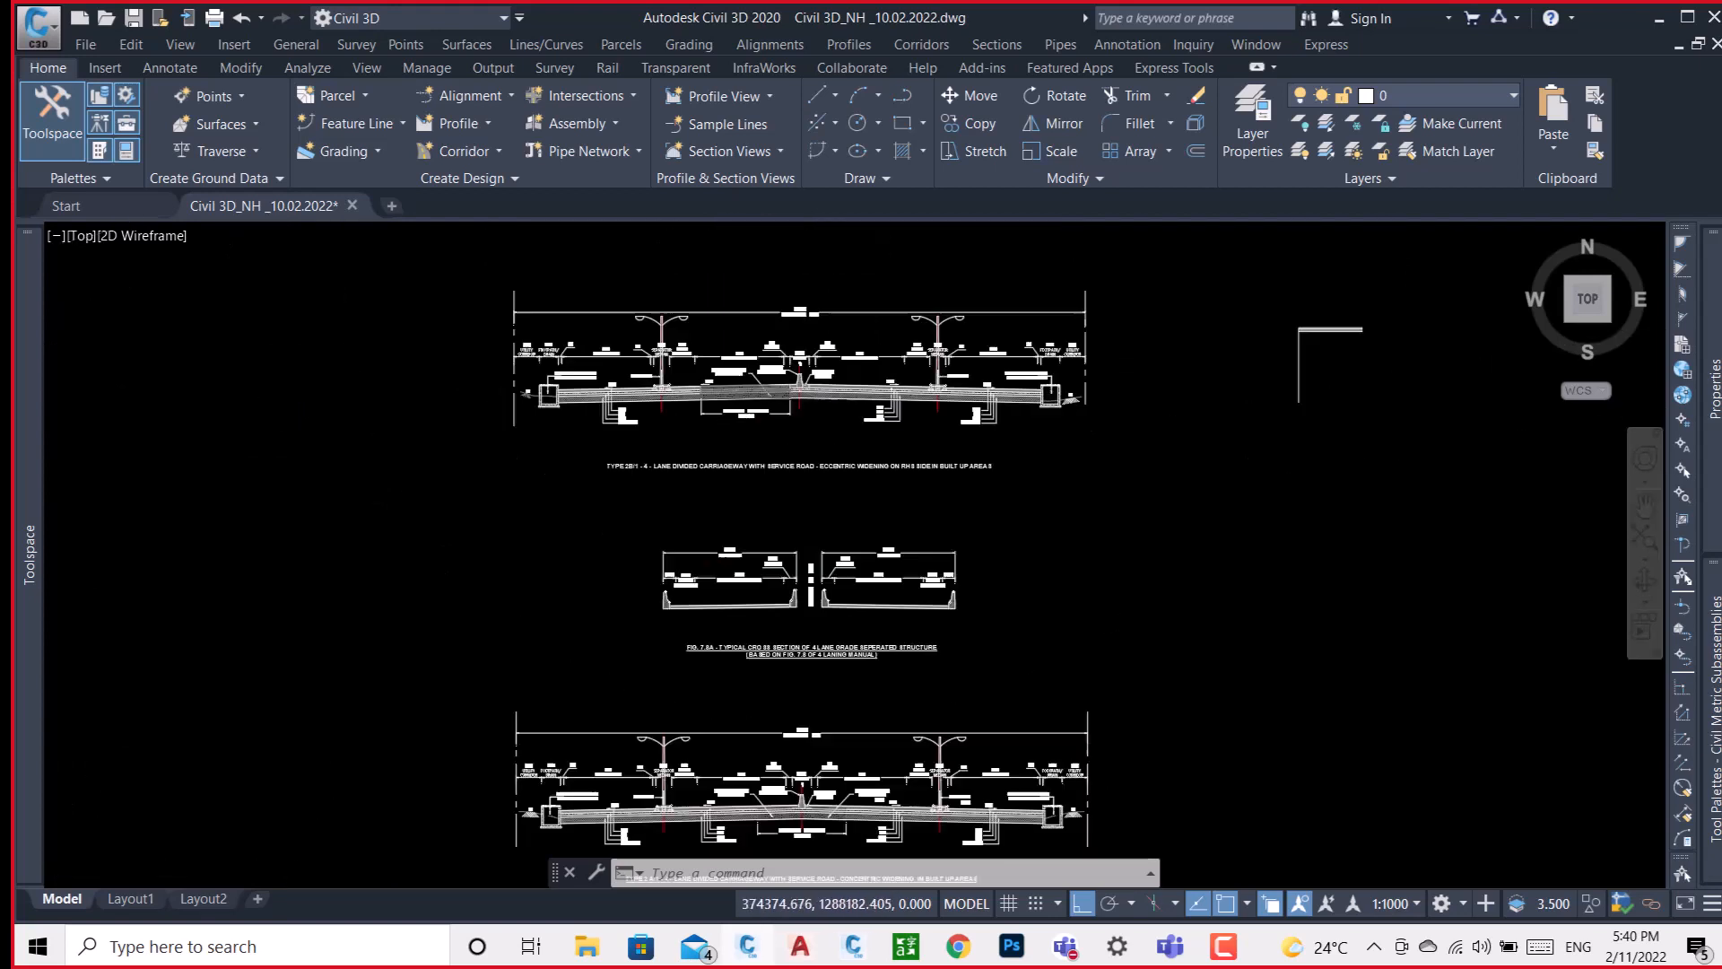
scroll(771, 372, "down", 6)
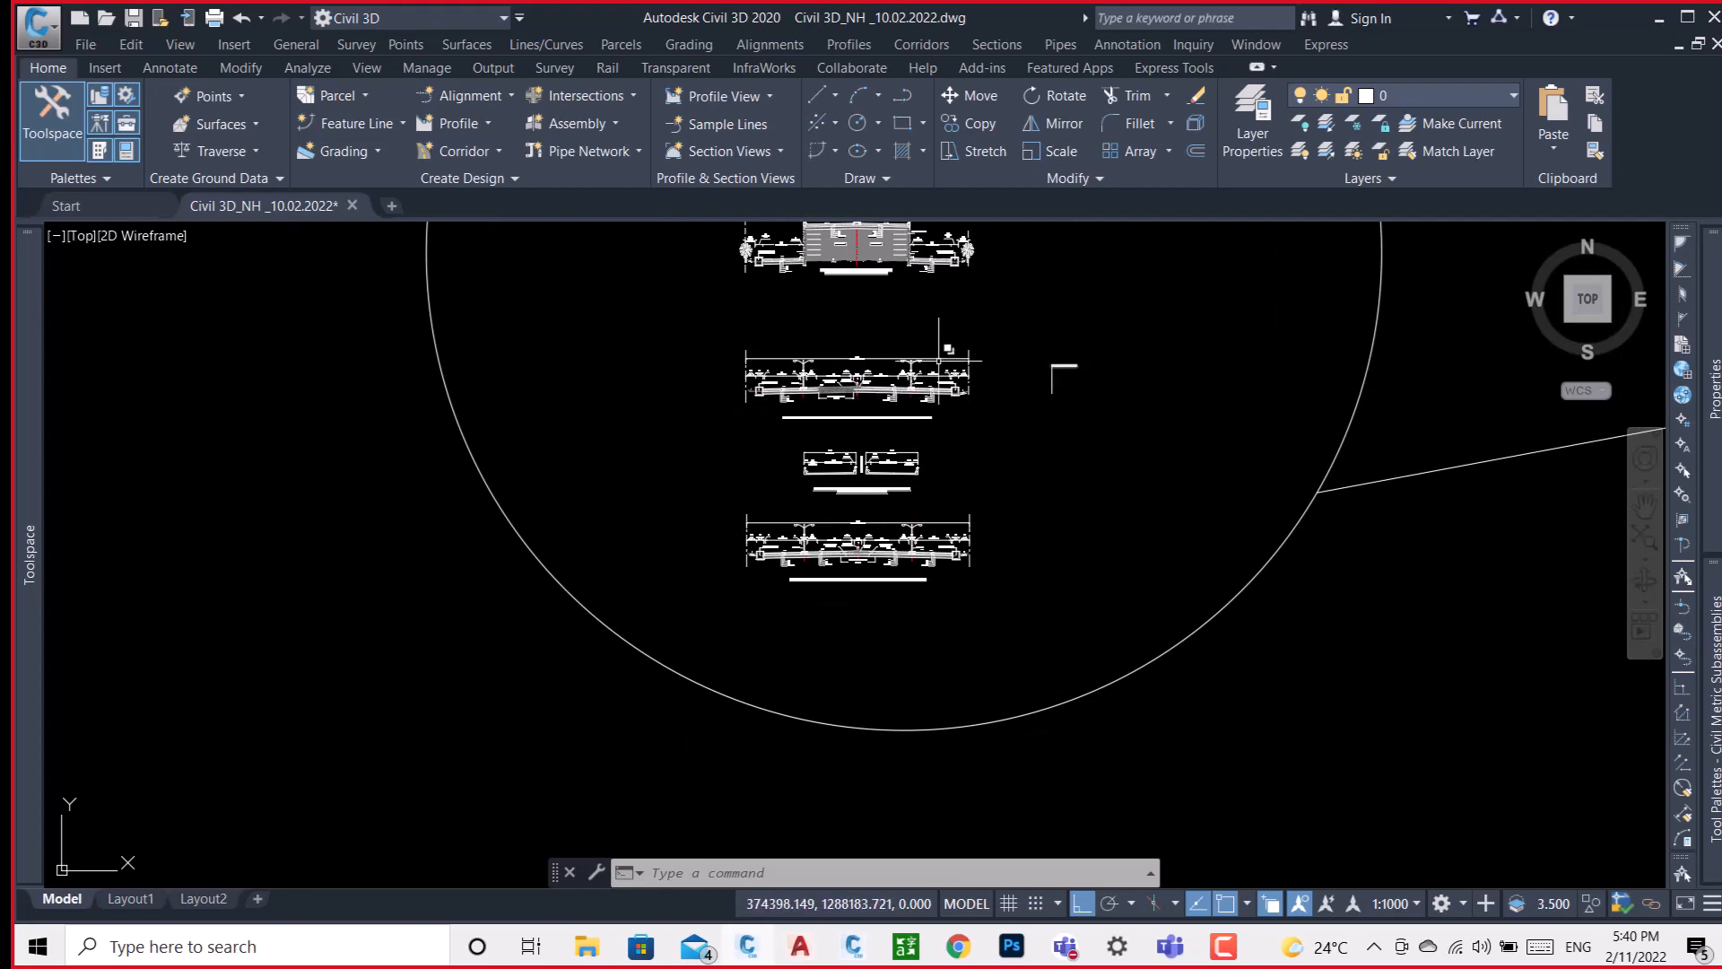
scroll(866, 372, "up", 4)
scroll(844, 391, "up", 4)
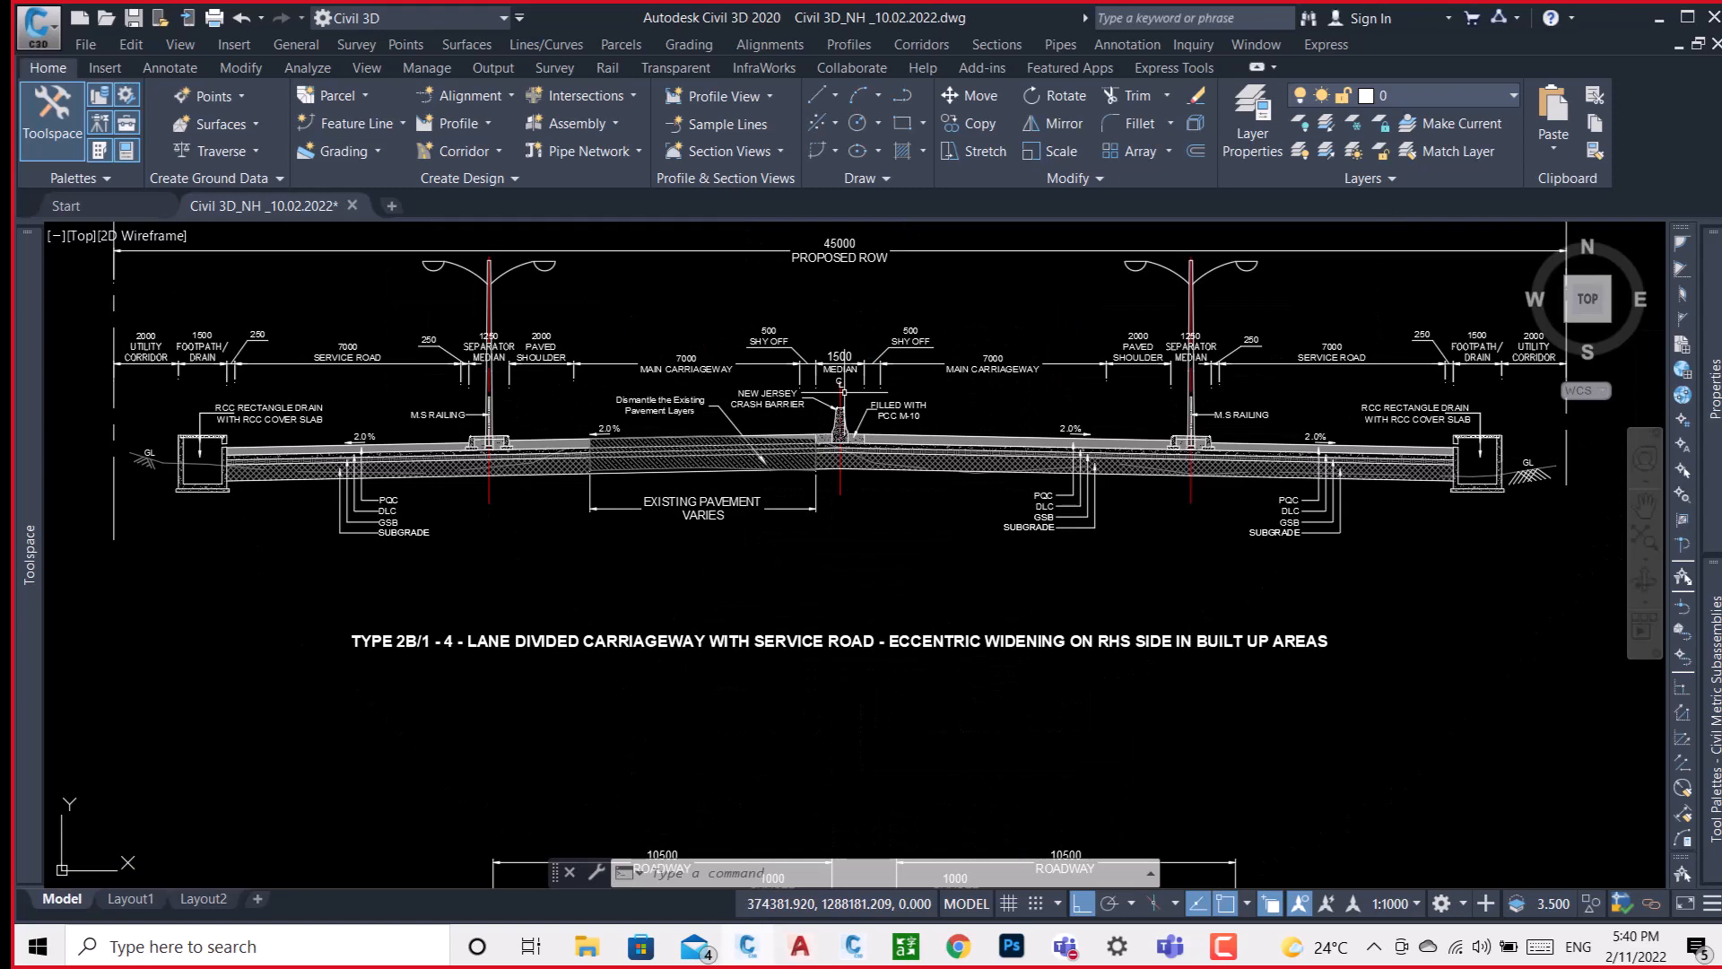
scroll(844, 391, "down", 5)
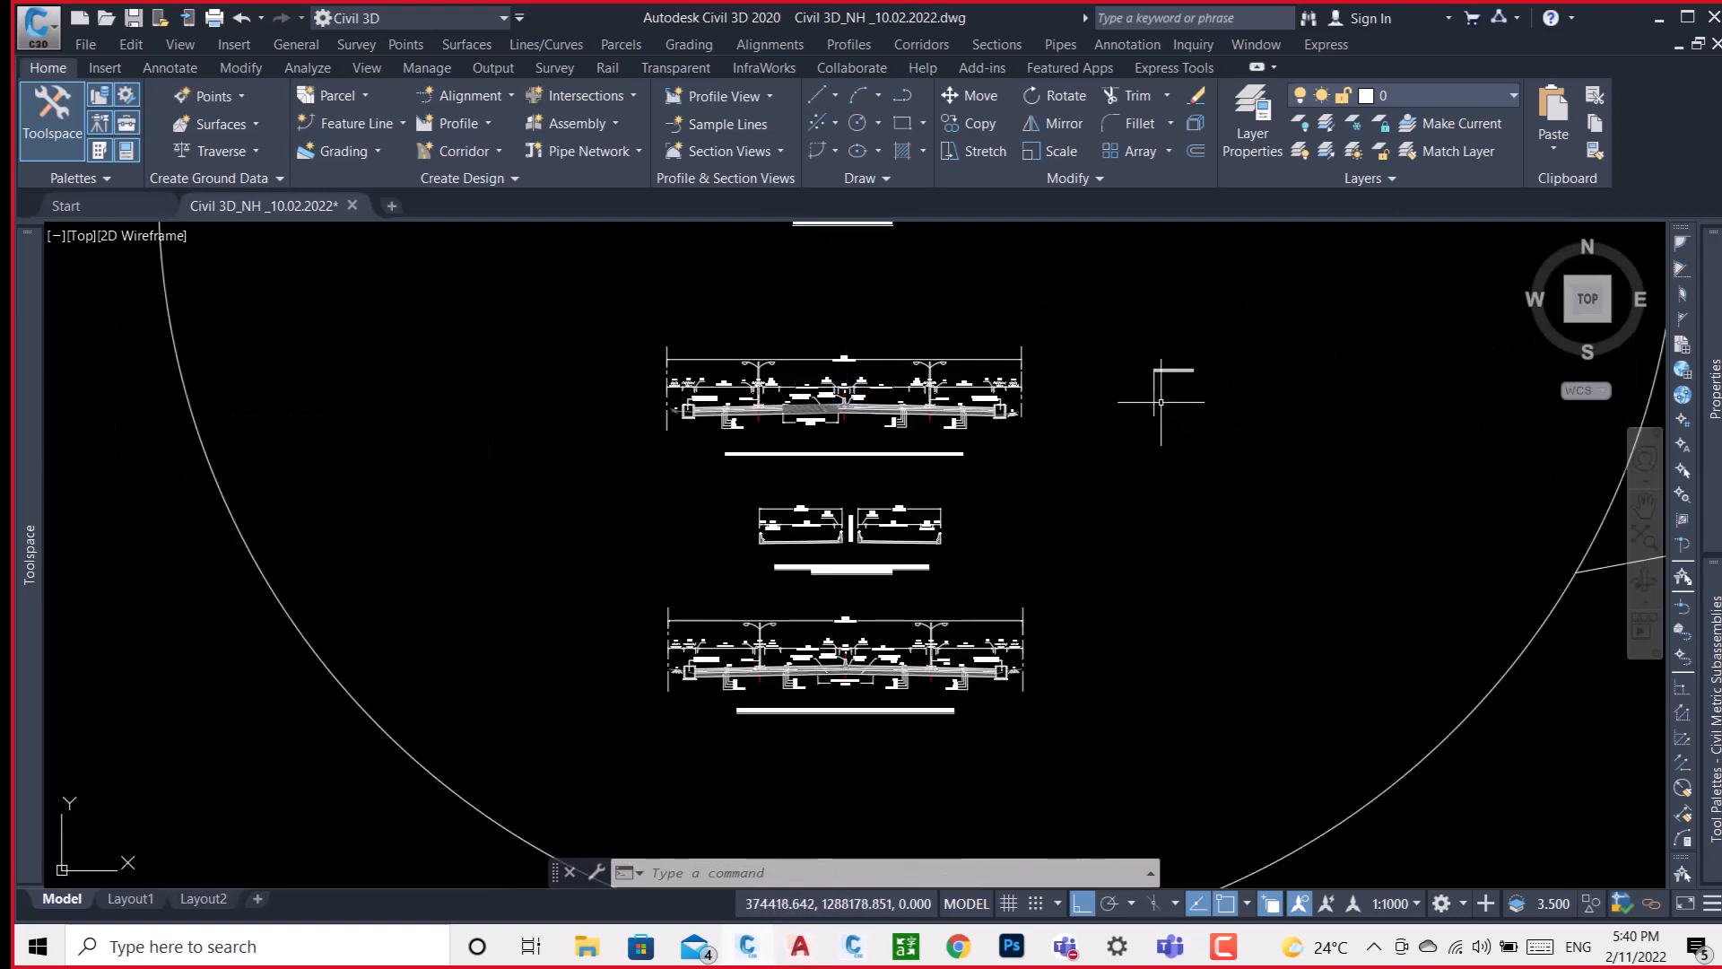
scroll(1198, 372, "up", 4)
mouse_move(360, 450)
middle_mouse_down()
mouse_move(743, 400)
mouse_move(679, 357)
middle_mouse_up()
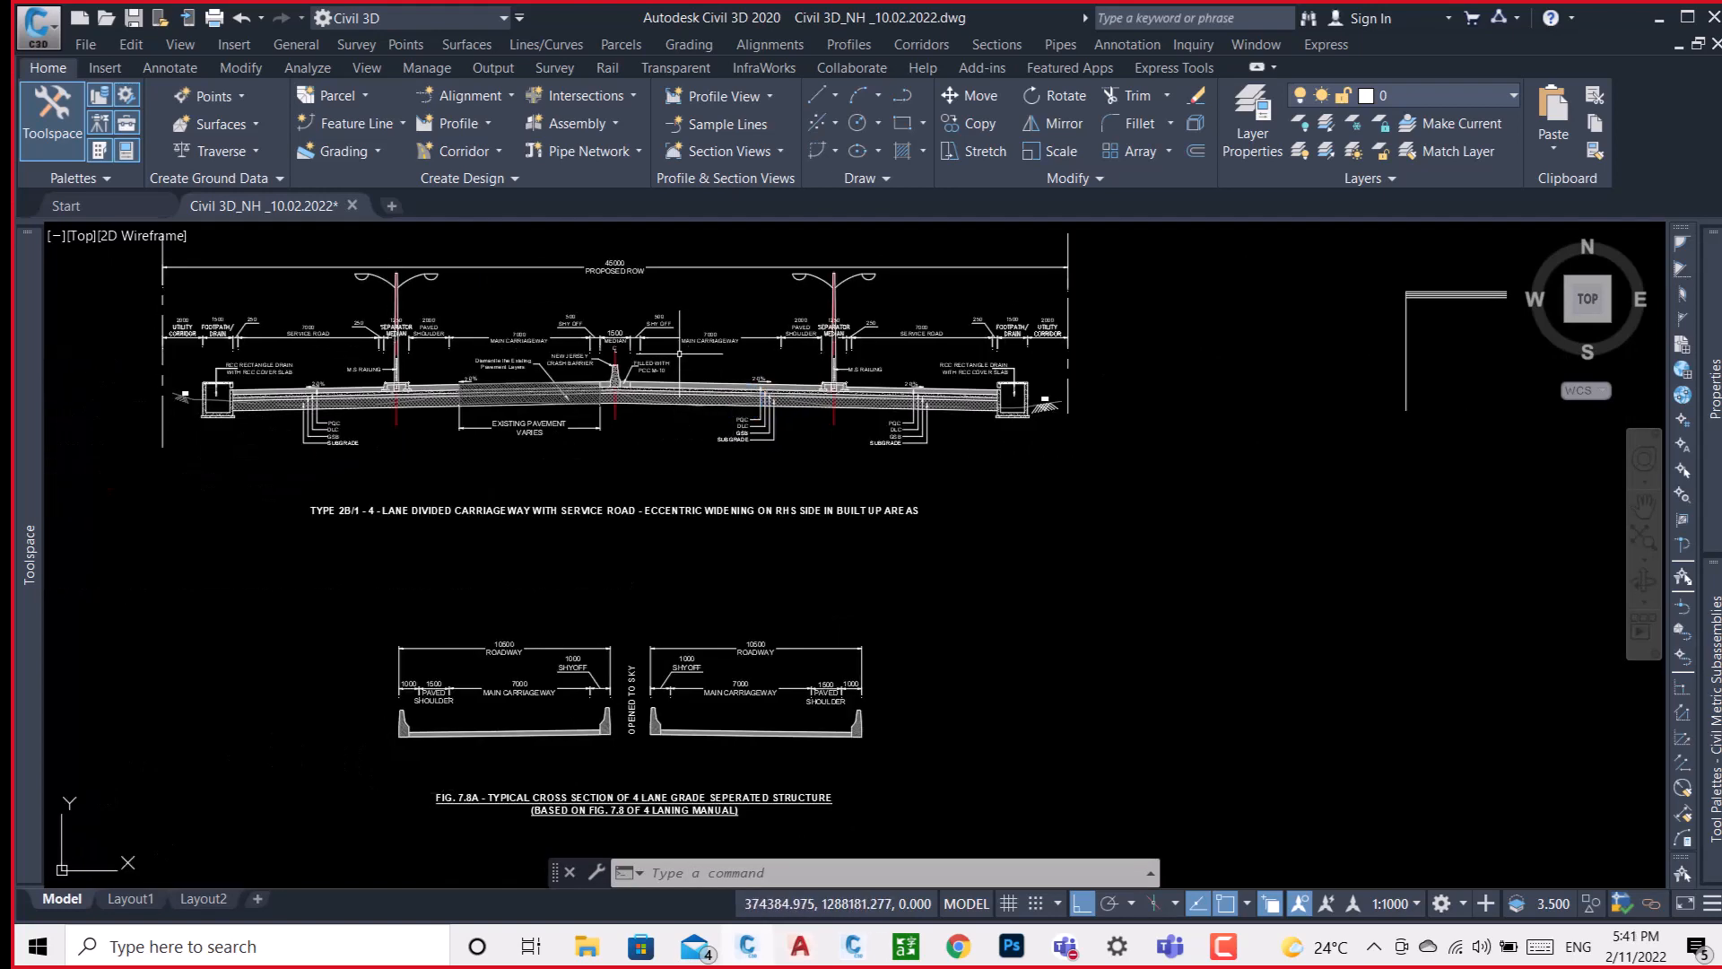
scroll(632, 379, "up", 5)
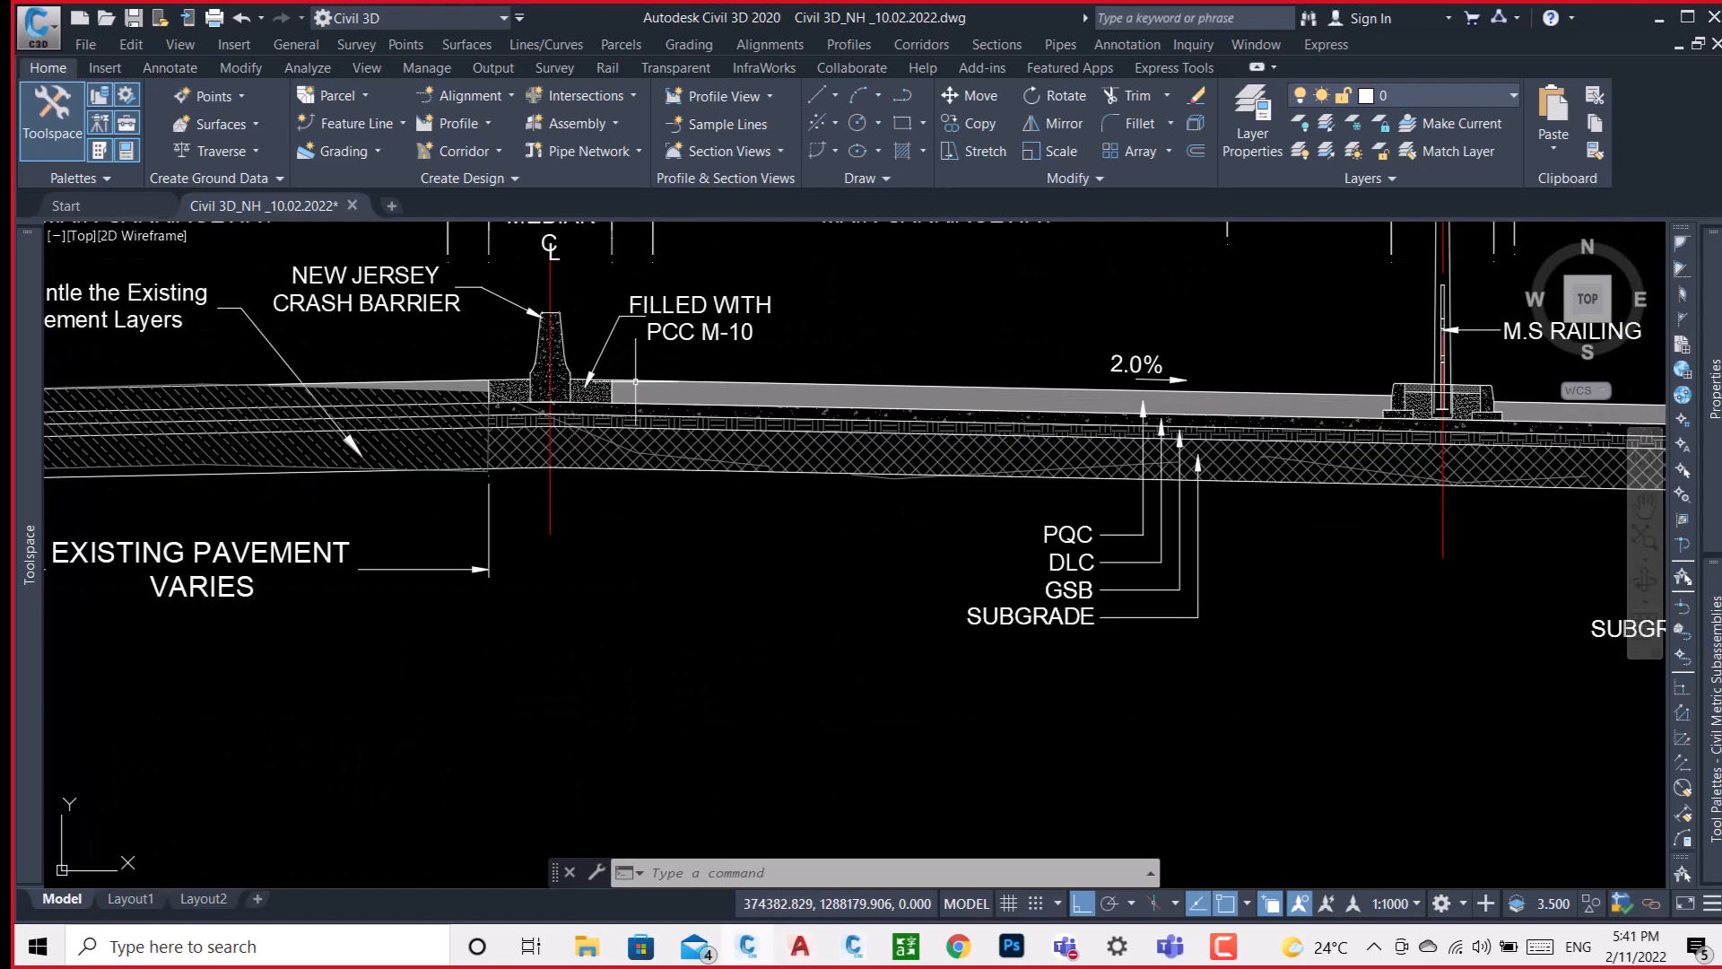
Switch to Subassembly Composer to view the blank subassembly flowchart, and return to the Civil 3D drawing.
left_click(853, 951)
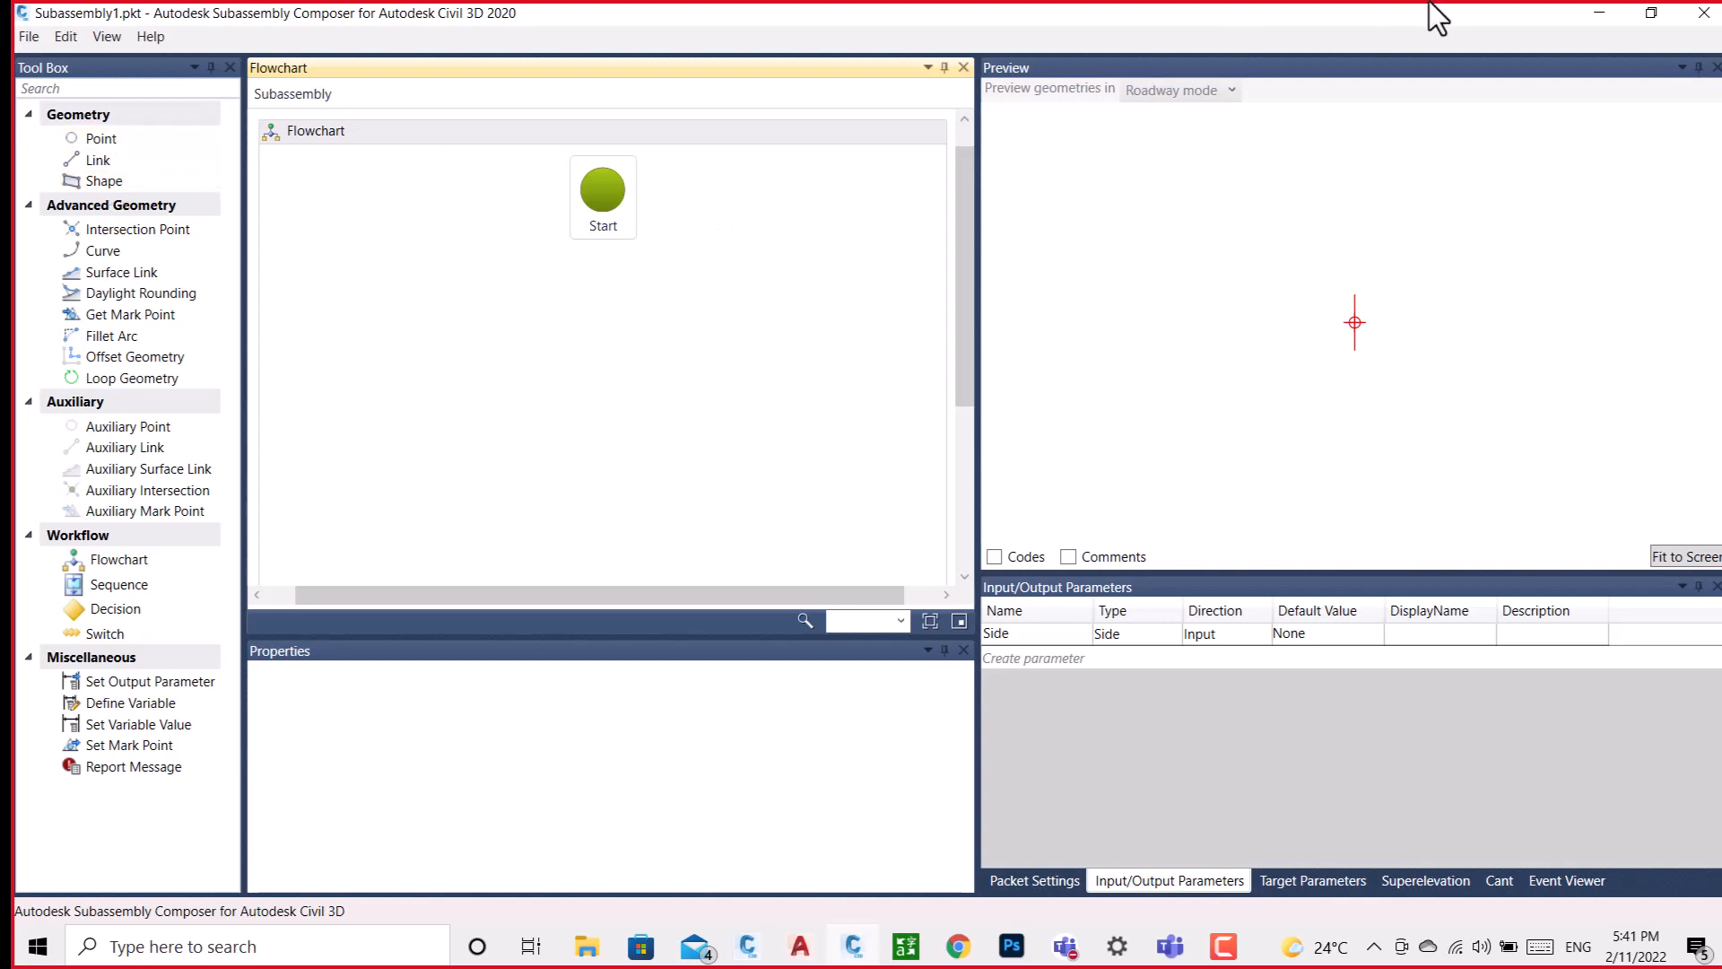
left_click(1602, 14)
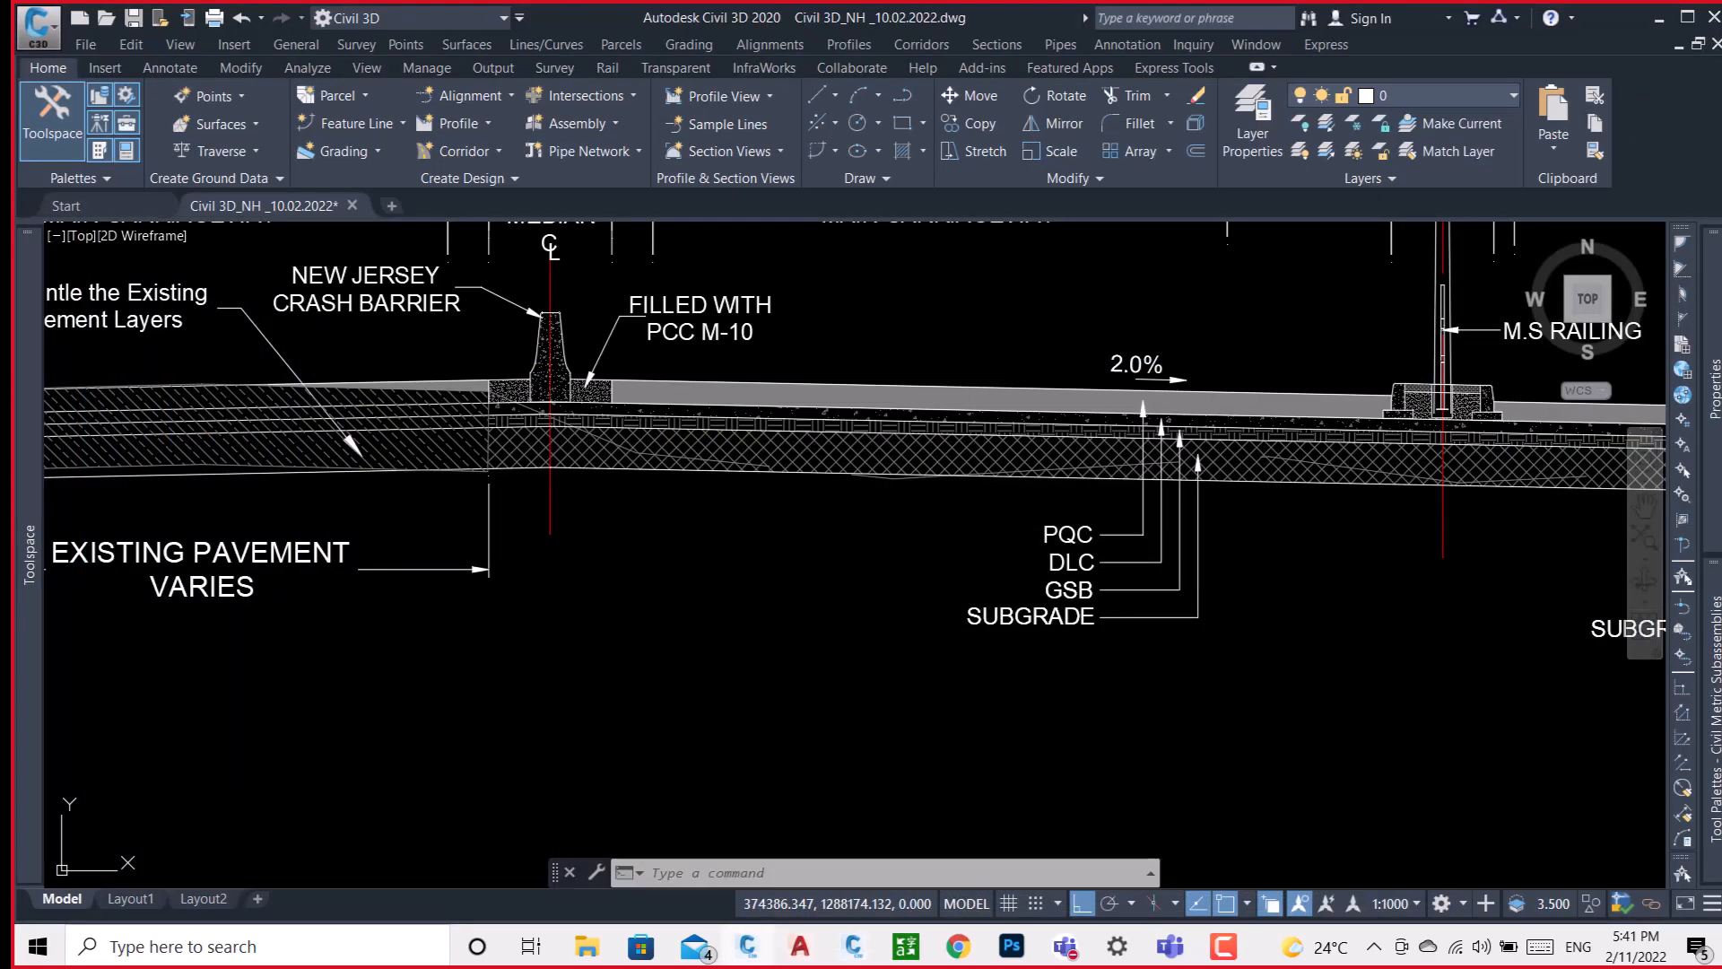
Examine the Type 2B/1 cross-section's median, crash barrier and hatched layers of the RHS main carriageway.
scroll(761, 397, "down", 8)
scroll(789, 385, "up", 2)
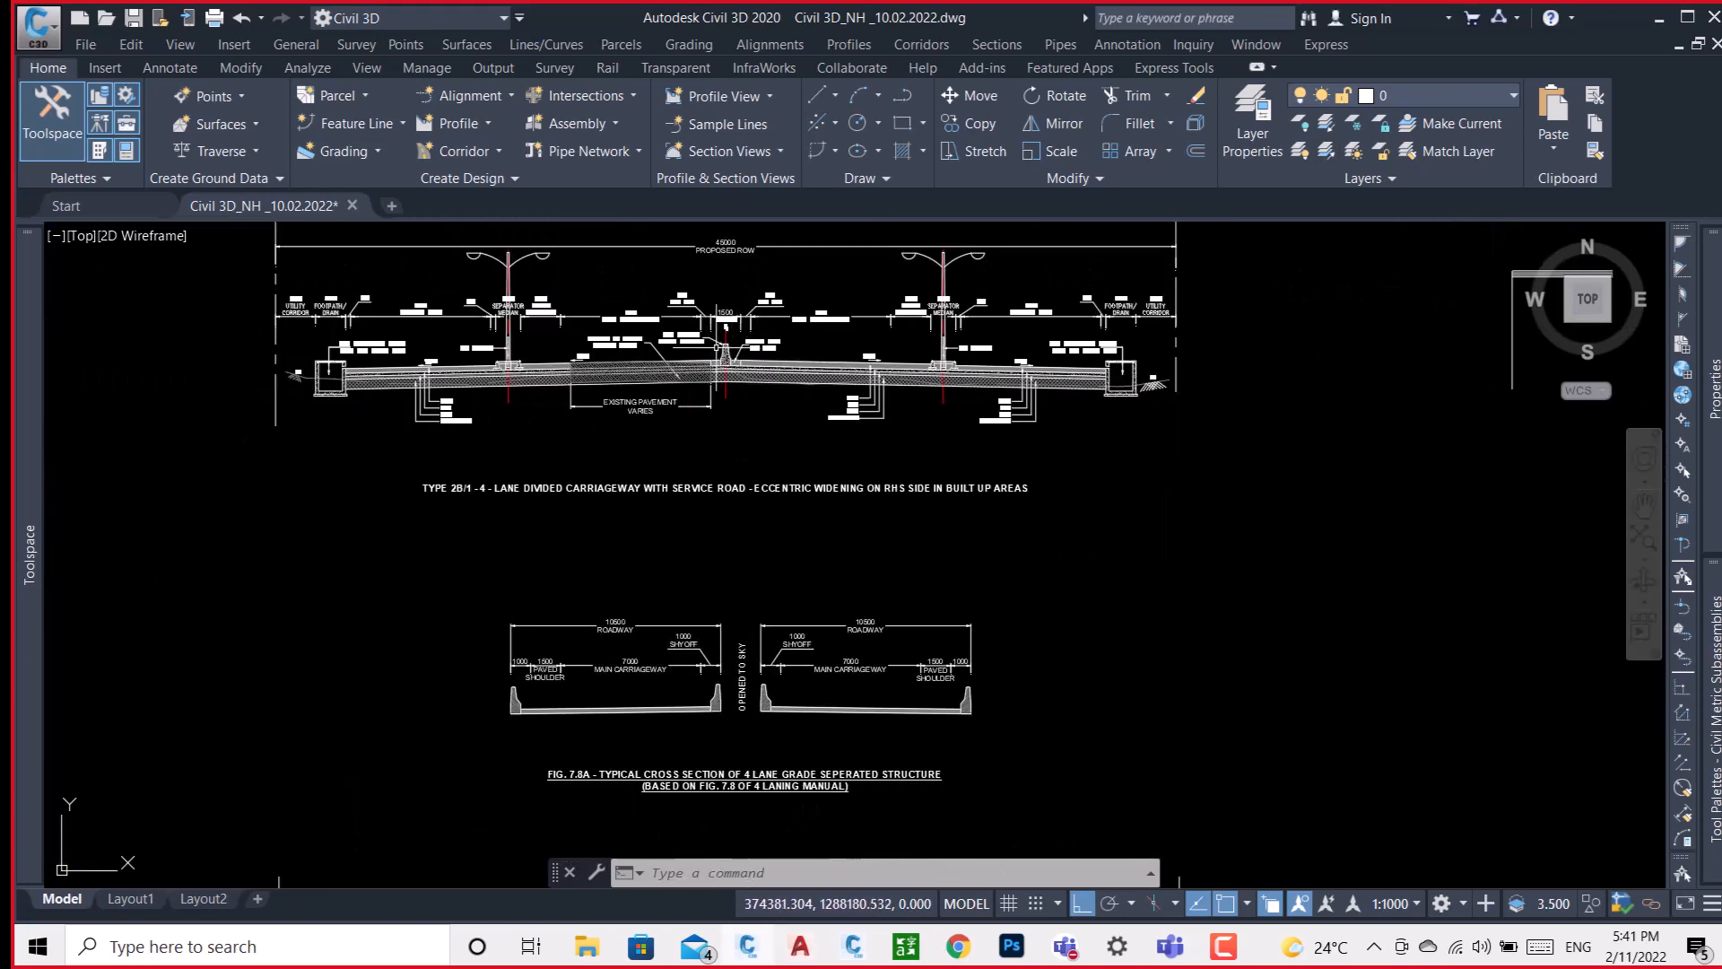
scroll(717, 350, "up", 4)
scroll(801, 500, "down", 5)
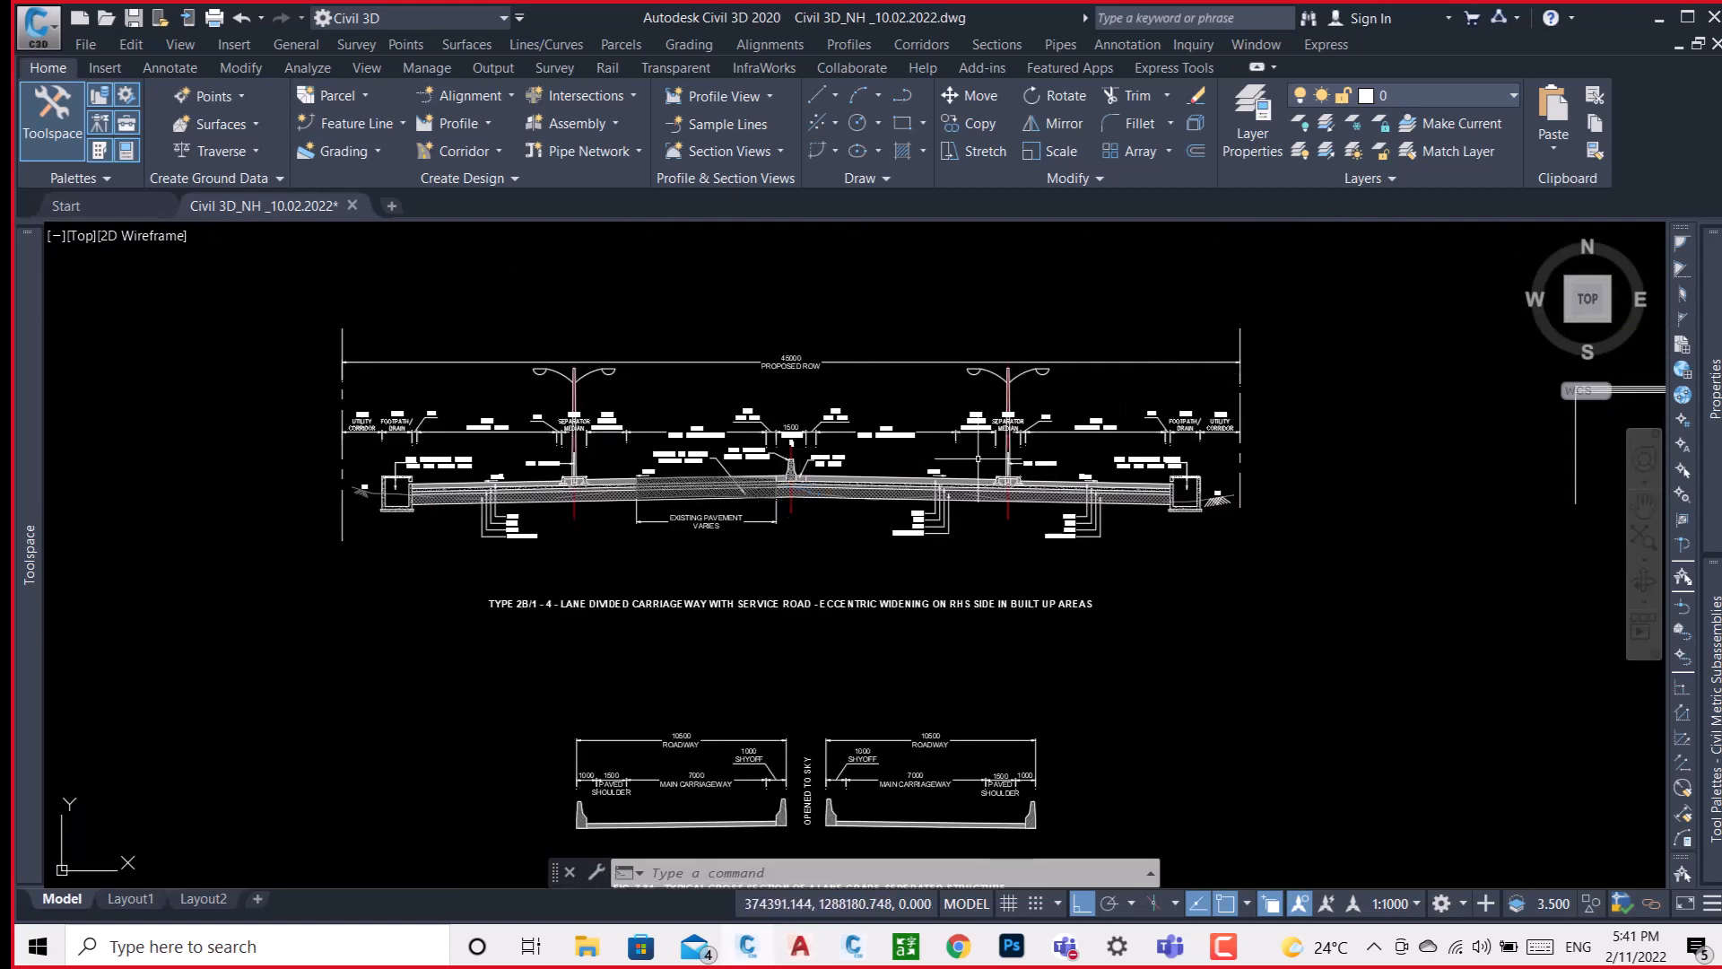
scroll(864, 465, "up", 5)
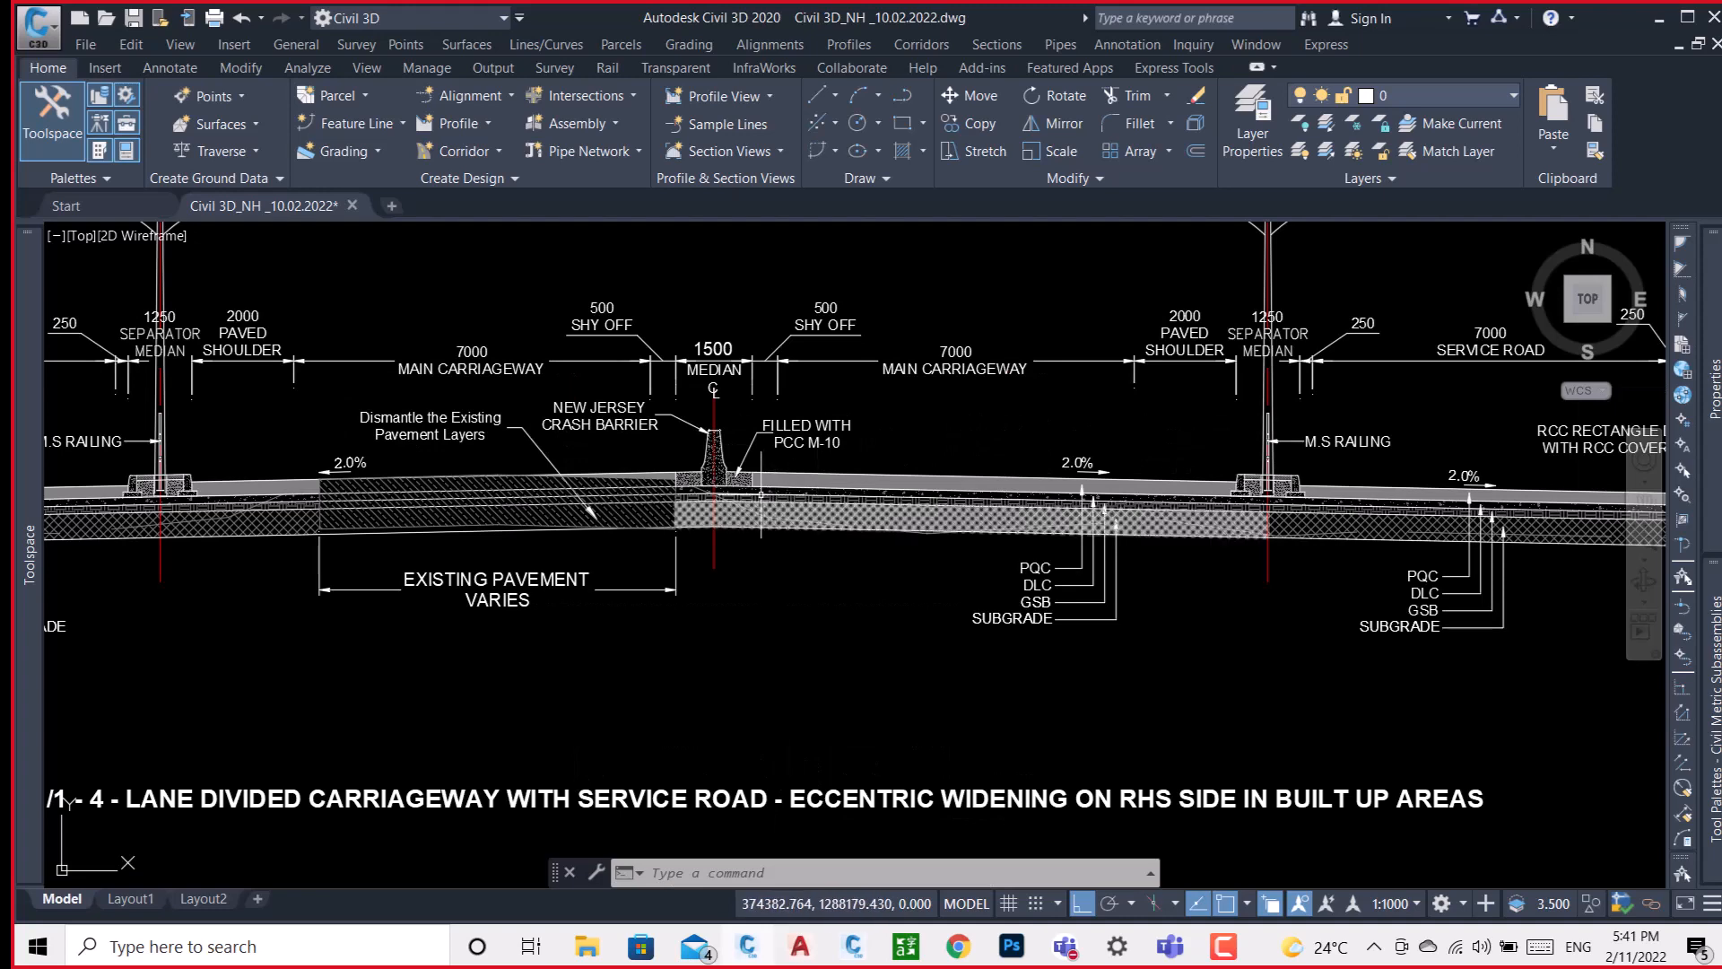
scroll(761, 494, "down", 5)
scroll(761, 495, "up", 2)
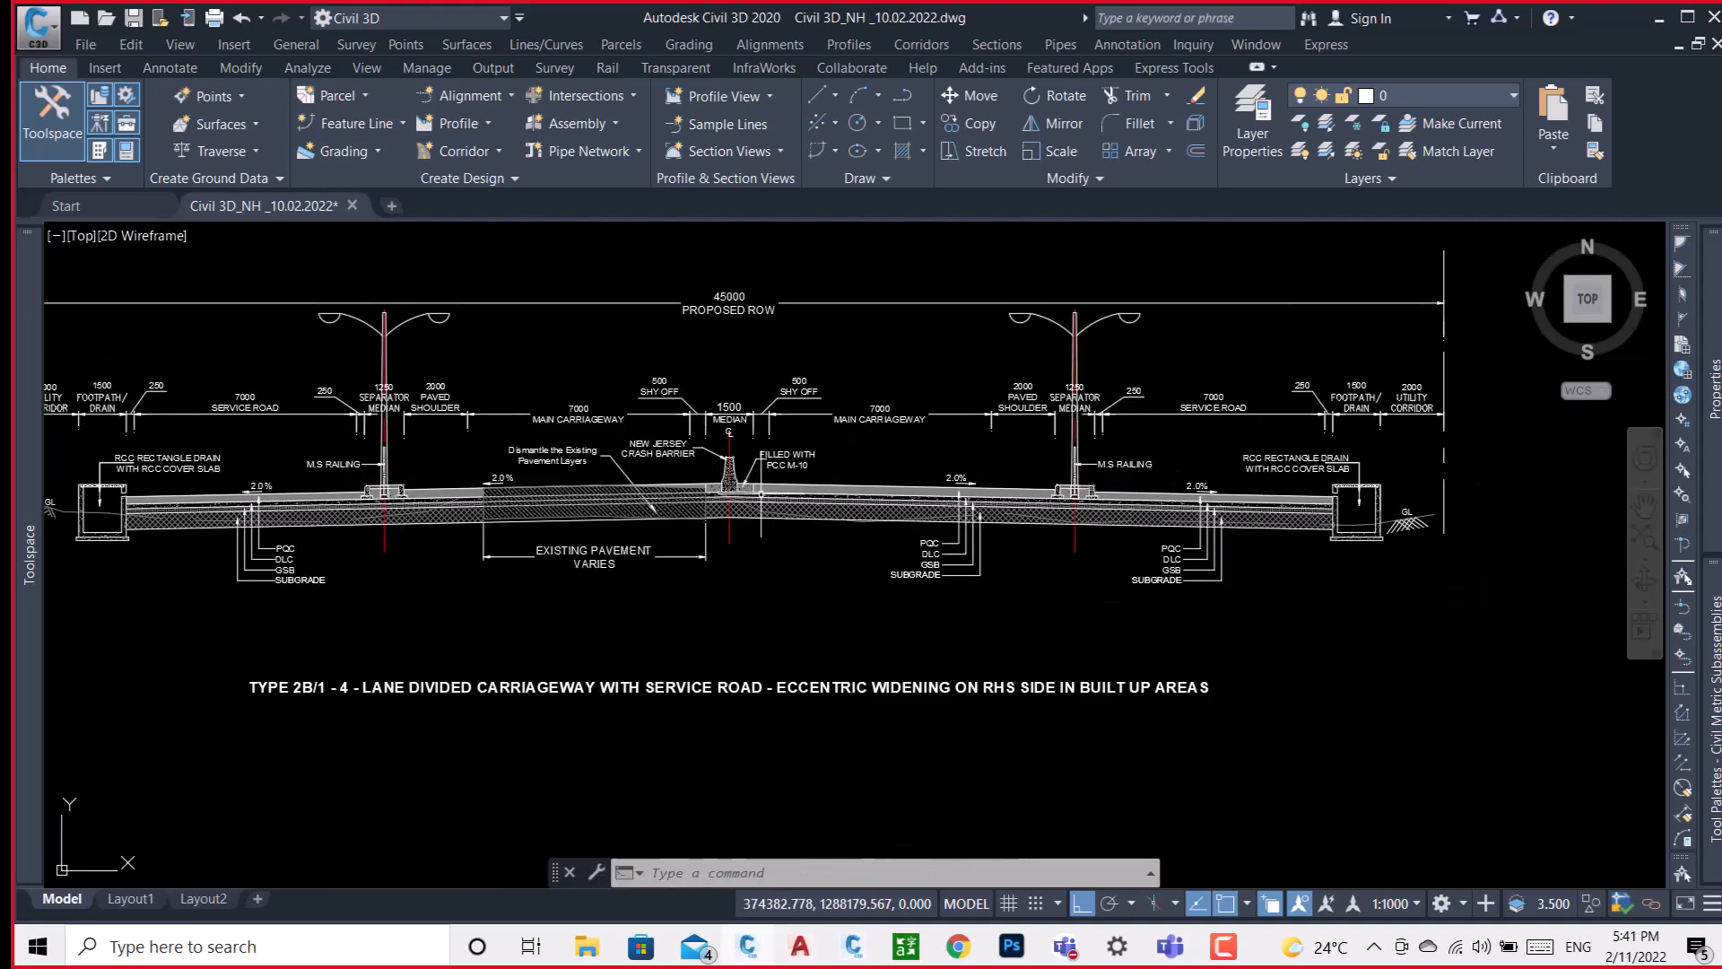
scroll(761, 493, "up", 4)
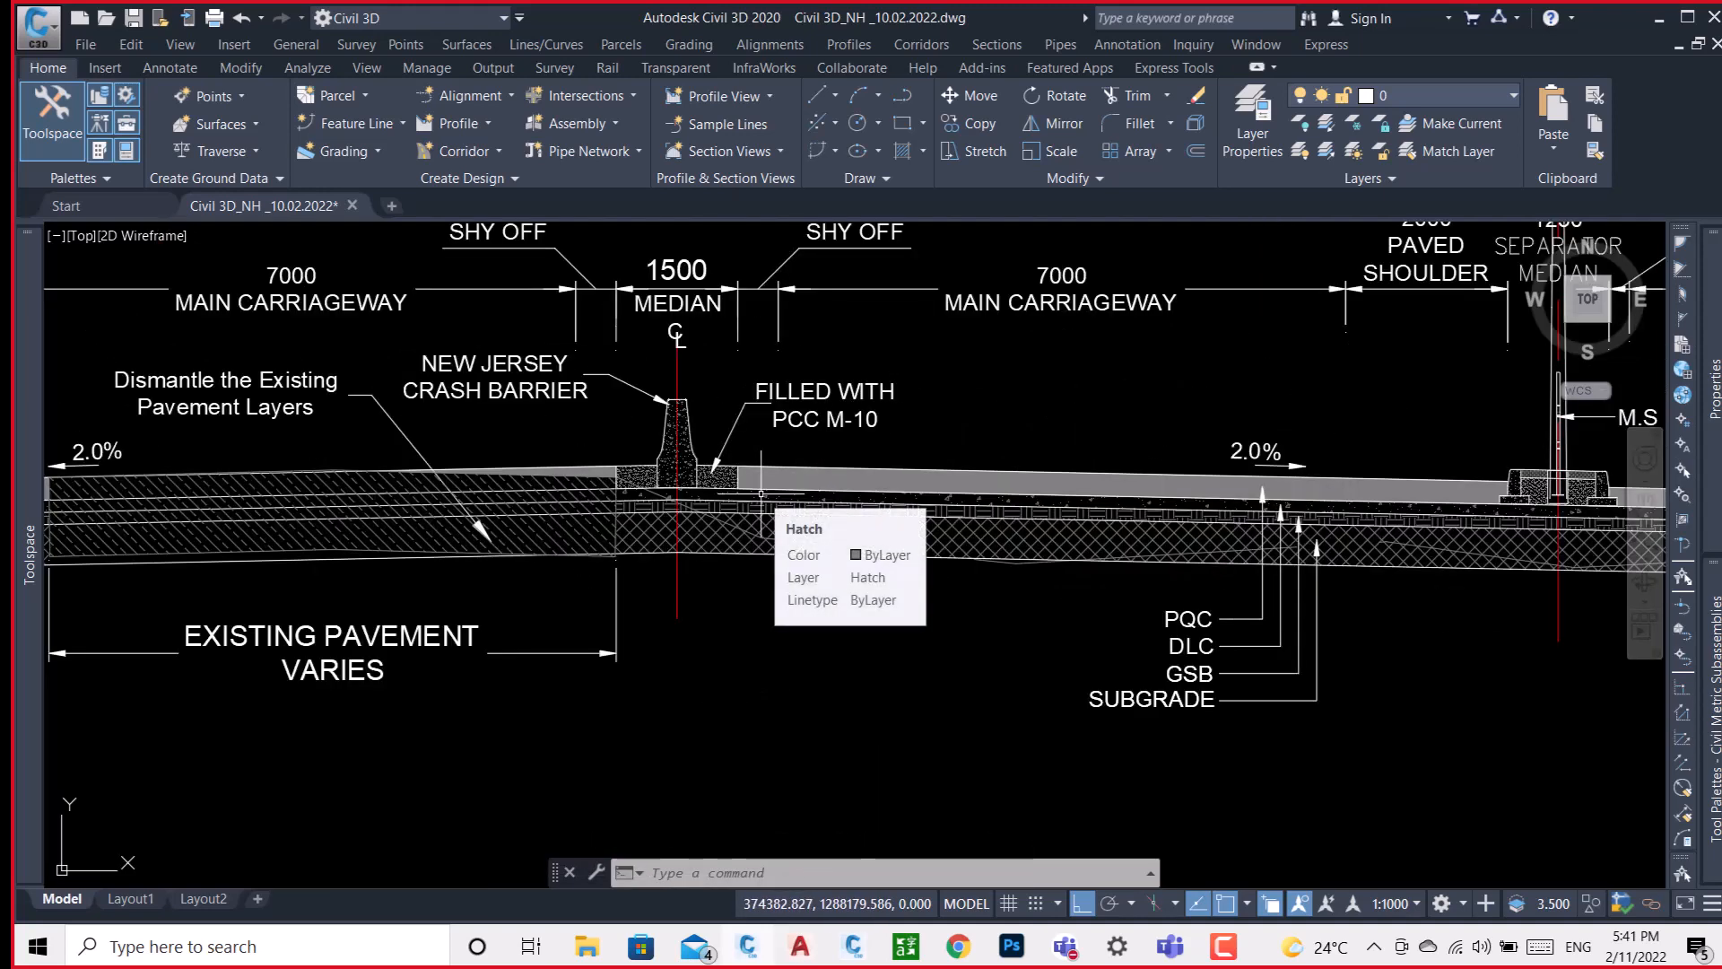
scroll(708, 438, "down", 8)
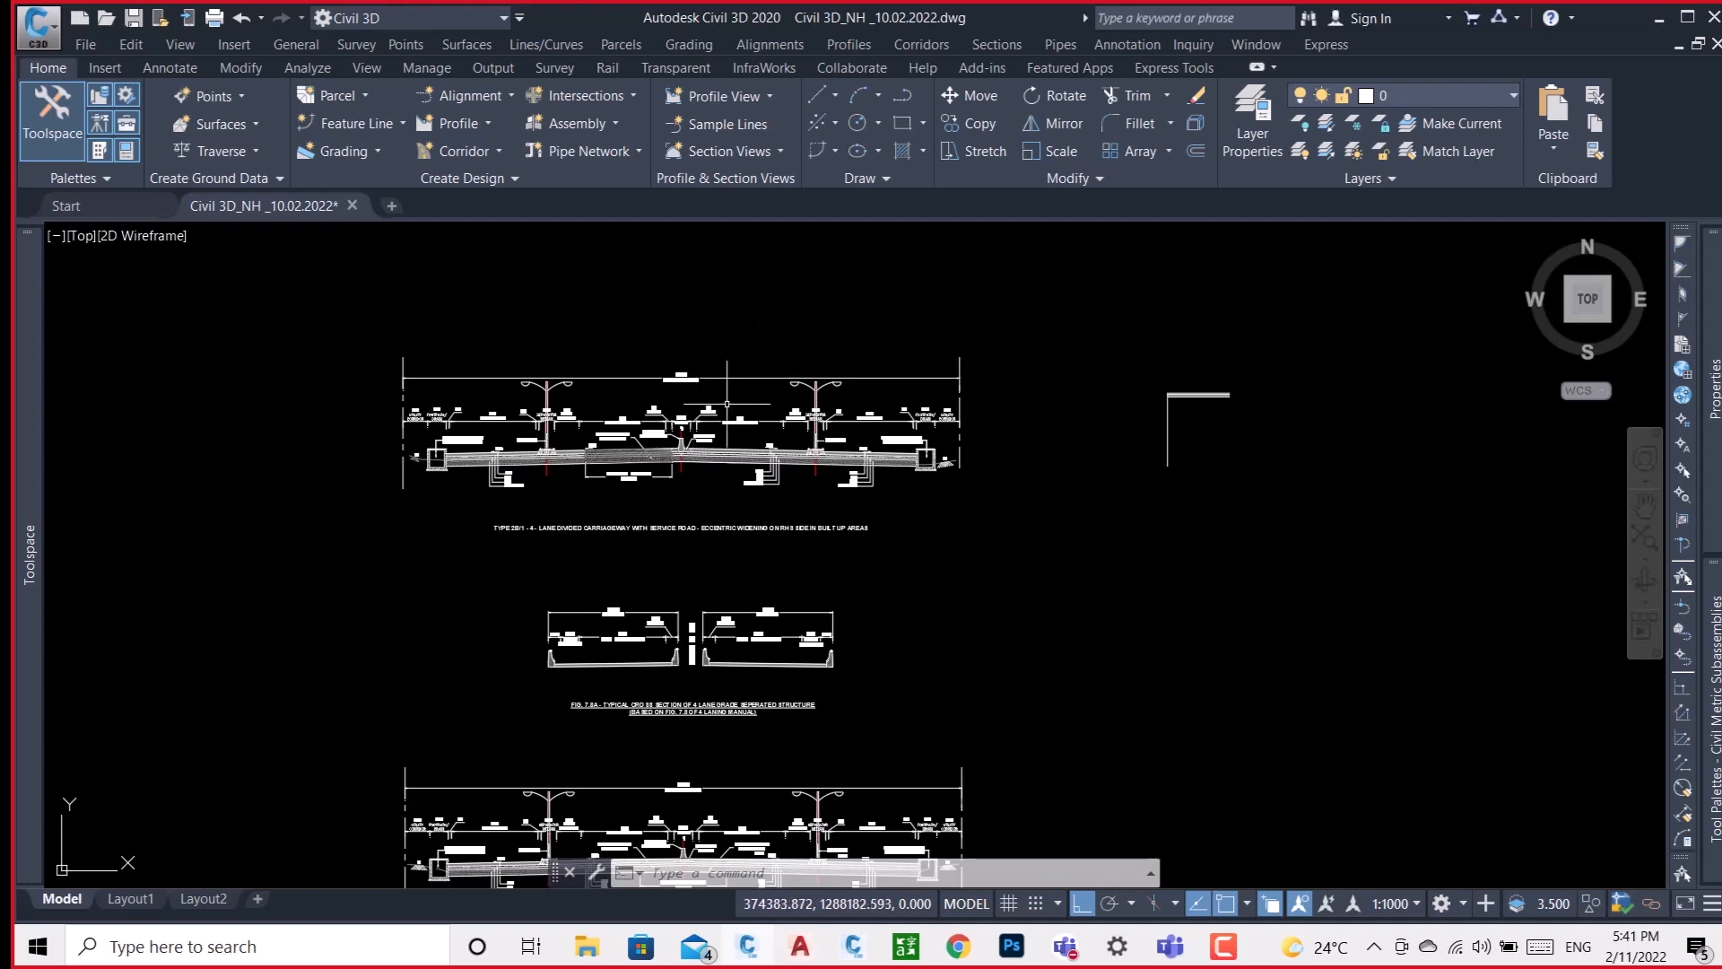
Review the profile views and alignment plans across the drawing, including the carriageway lines between chainages 68+500 and 68+600.
scroll(924, 412, "down", 5)
scroll(975, 415, "down", 6)
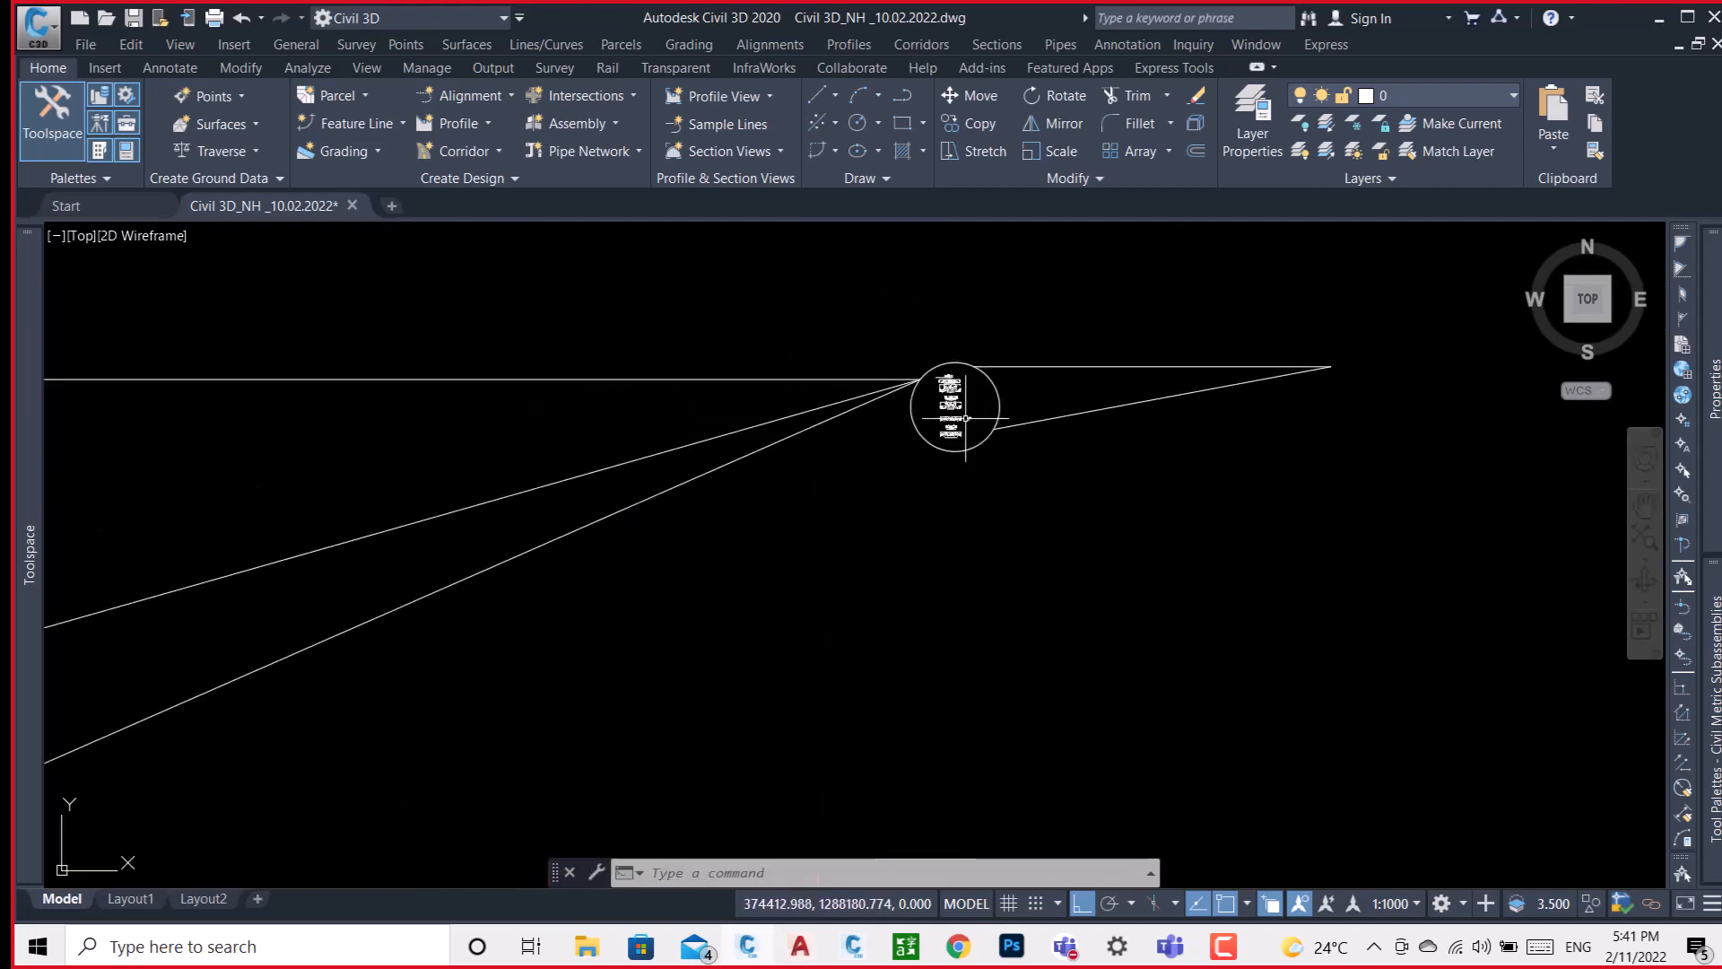
scroll(966, 418, "down", 5)
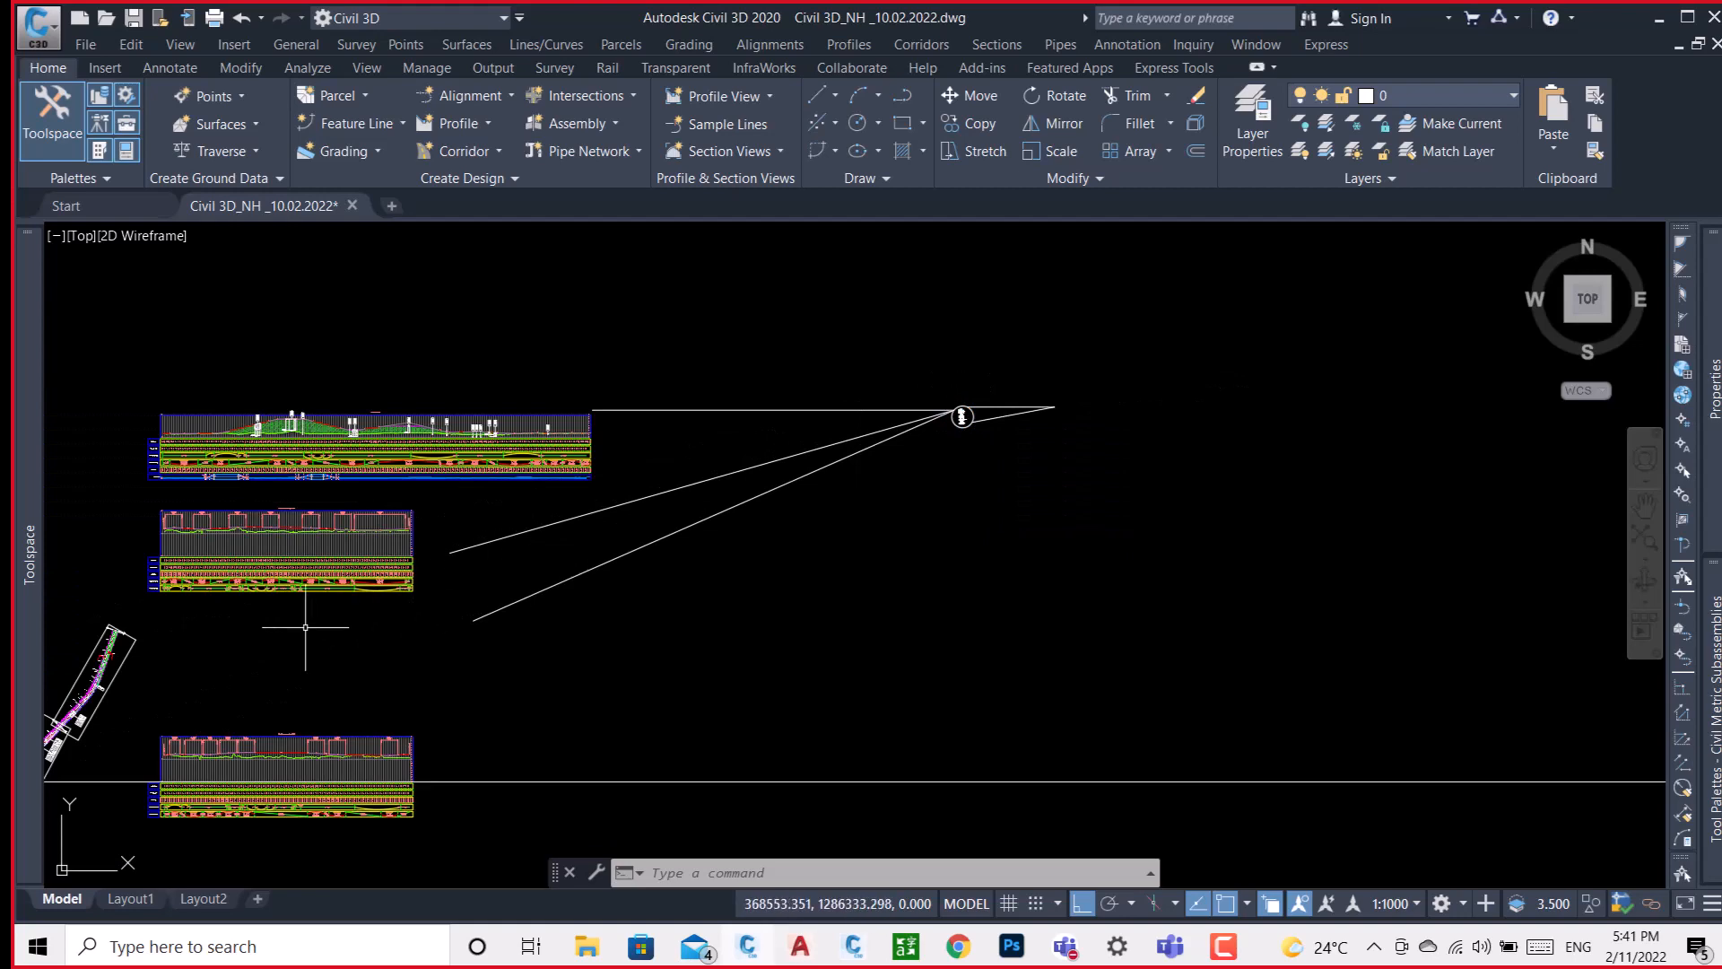
mouse_move(213, 647)
middle_mouse_down()
mouse_move(520, 510)
mouse_move(753, 457)
middle_mouse_up()
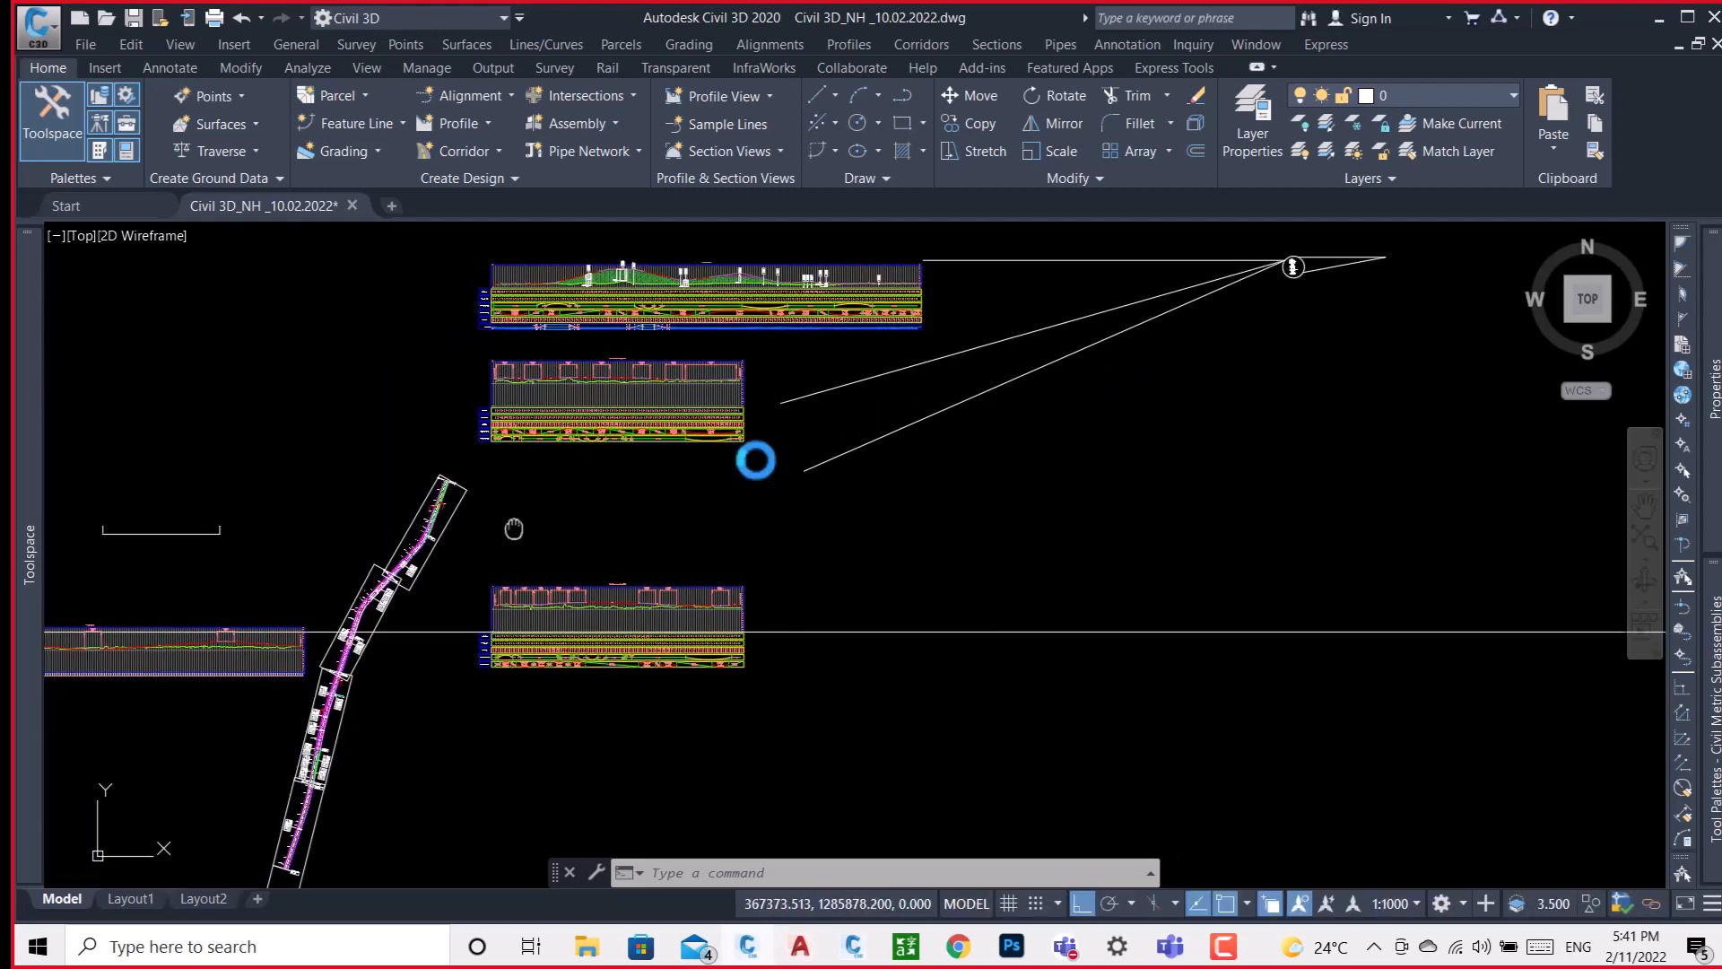
scroll(756, 459, "down", 2)
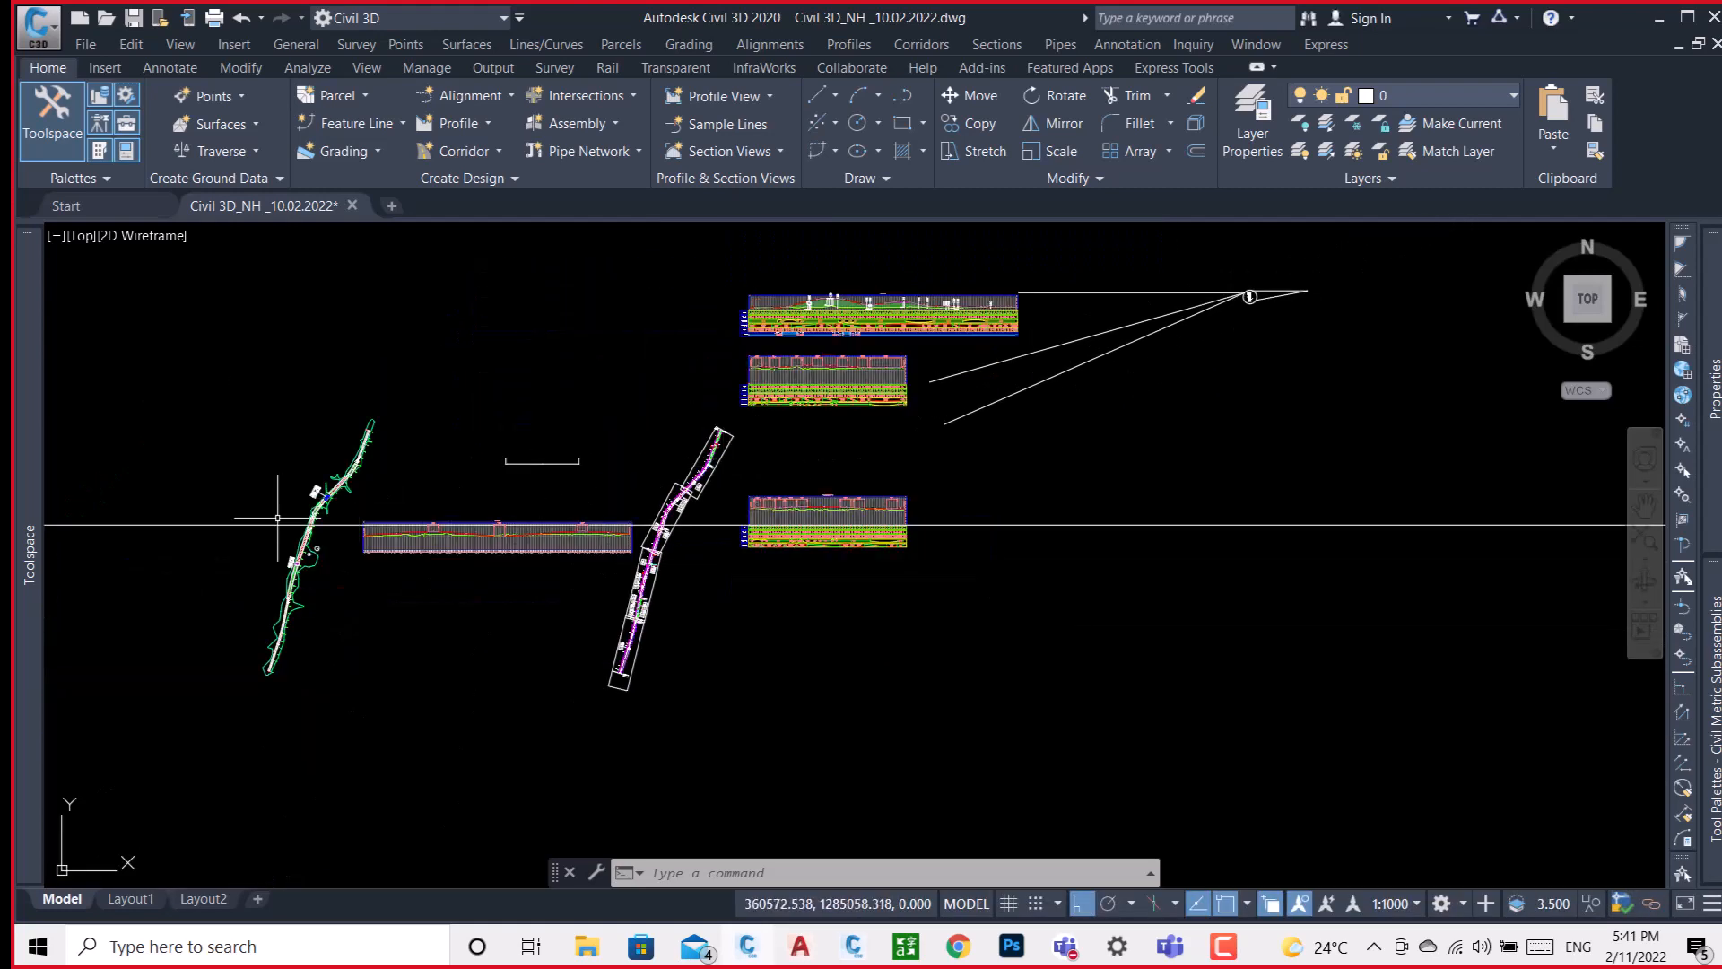
scroll(305, 501, "up", 10)
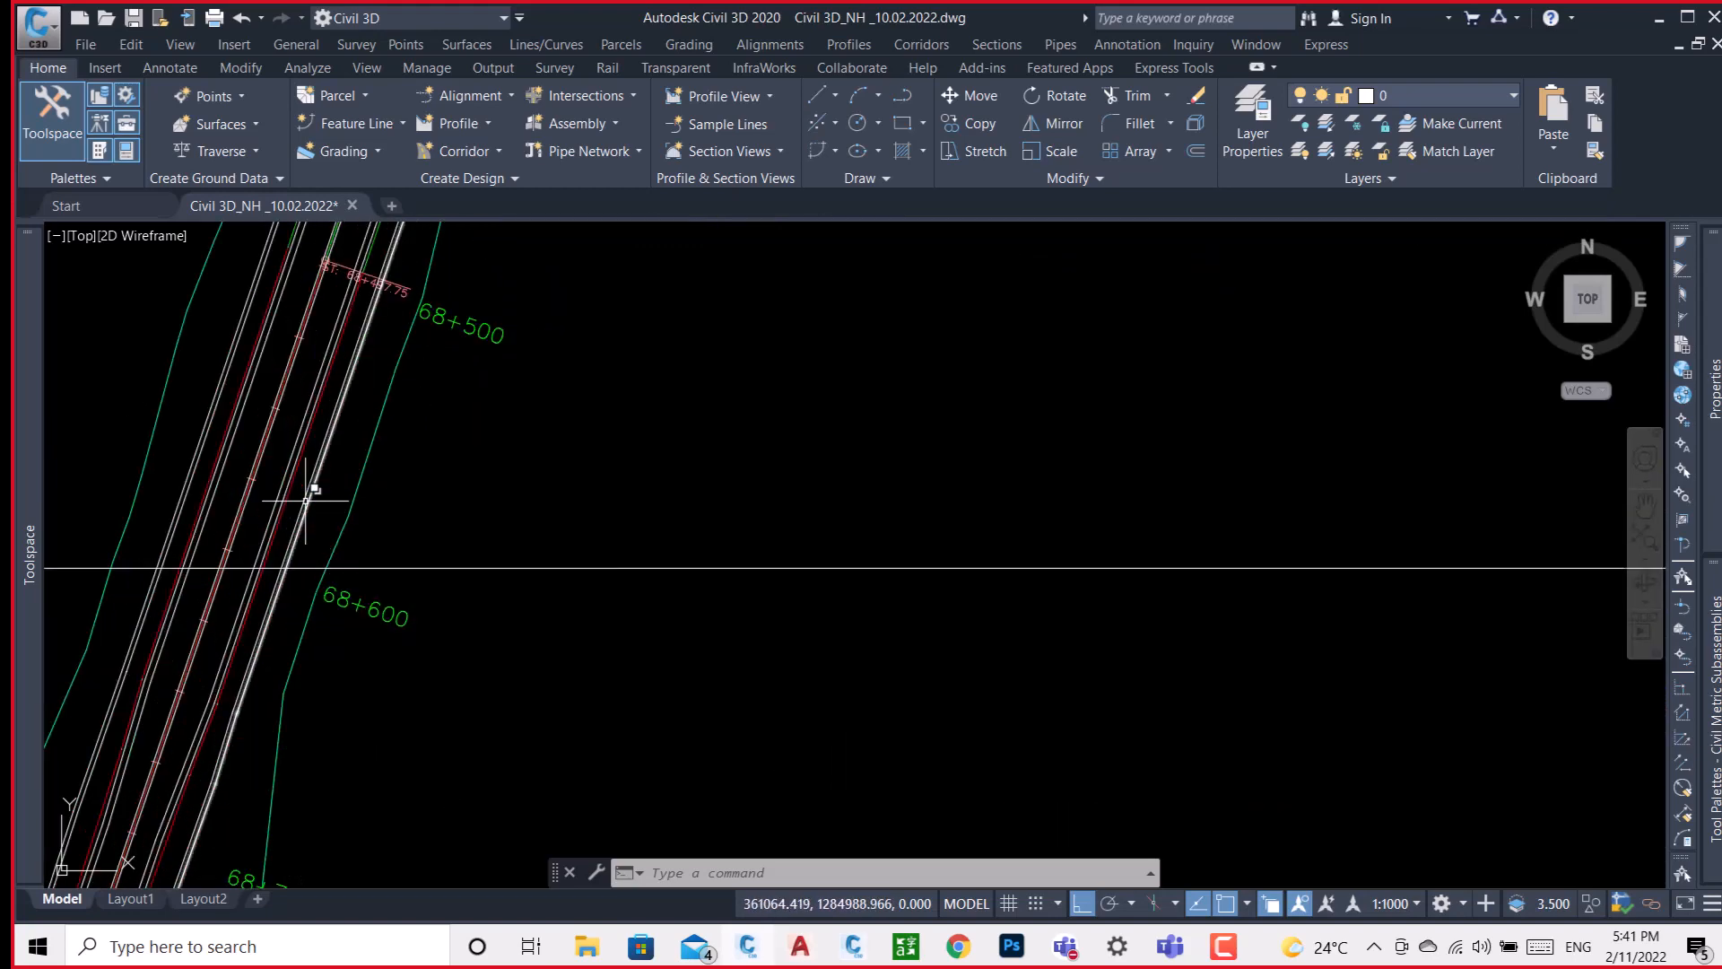
mouse_move(305, 501)
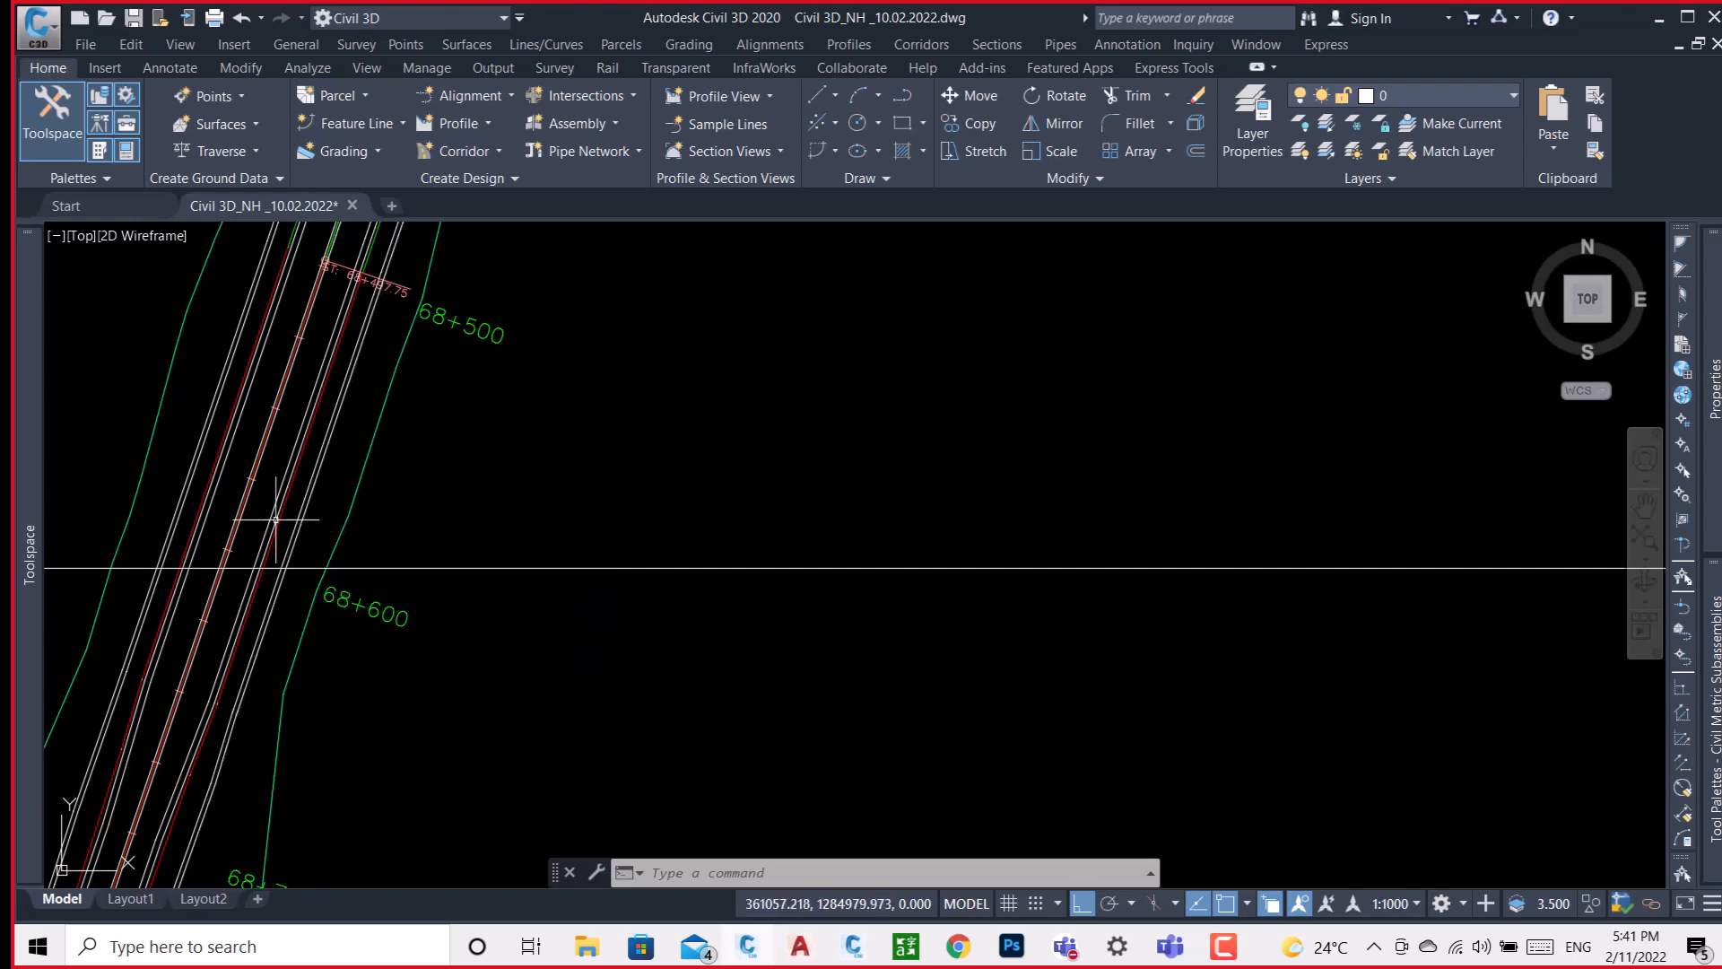
scroll(265, 499, "down", 10)
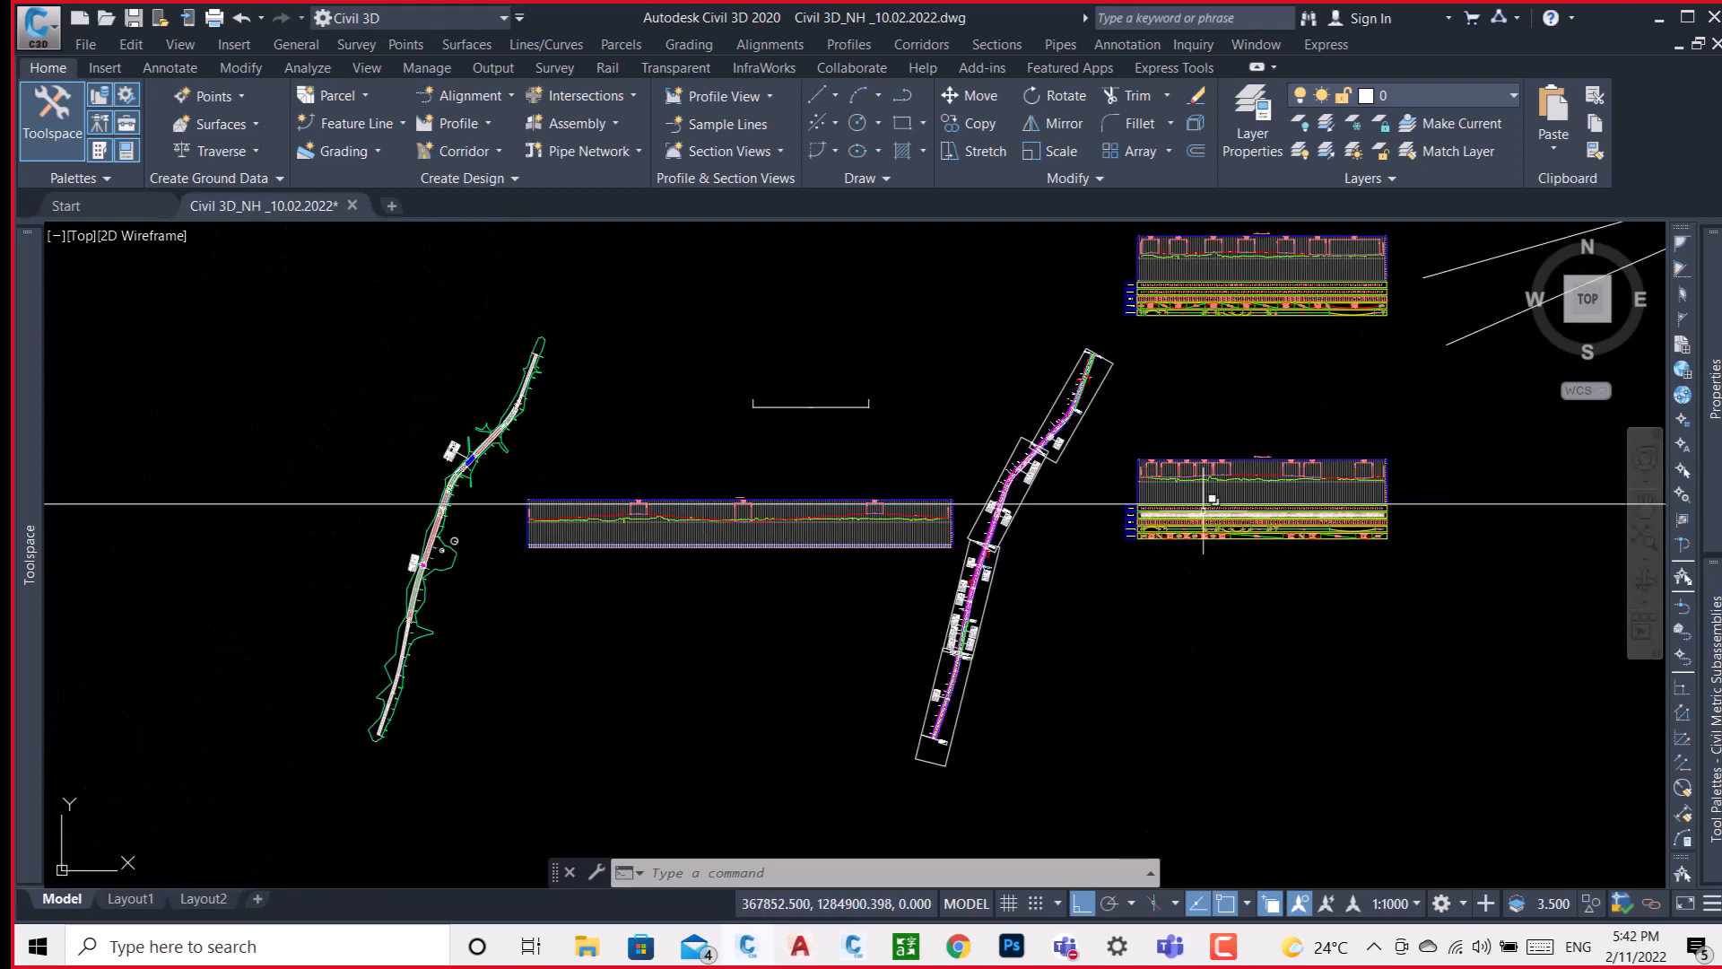
middle_click_drag(1415, 606, 1152, 629)
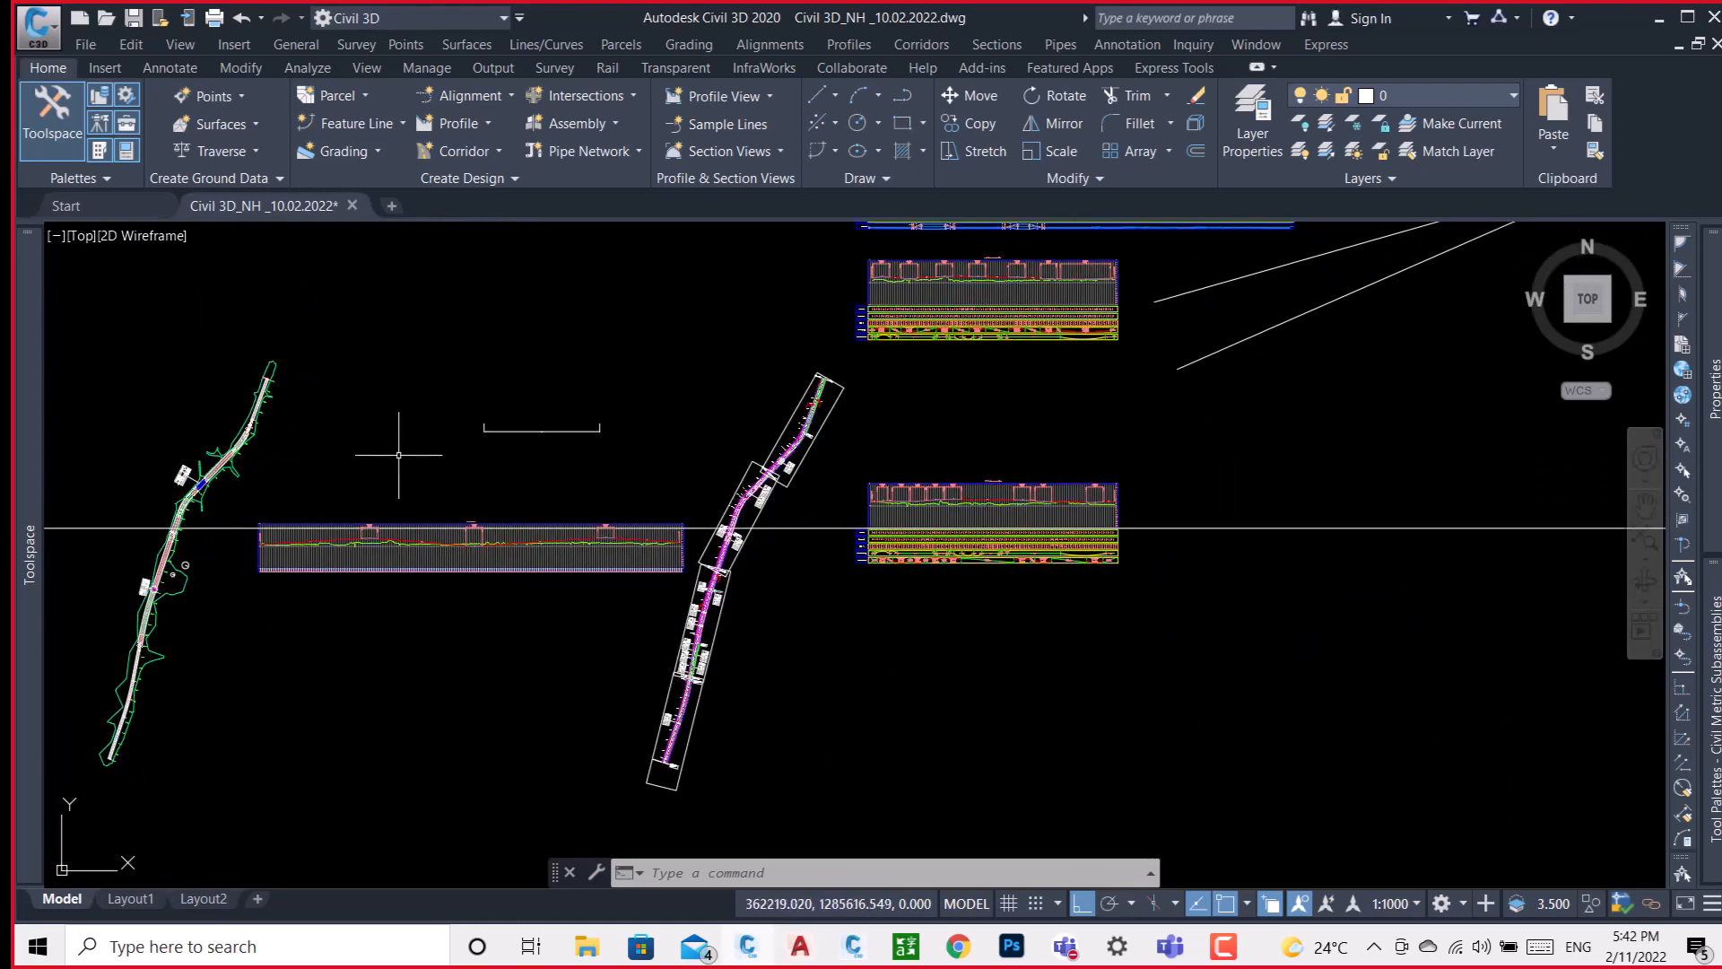
Create an assembly named INDIA with the Basic style and place its baseline in the empty area above the profile view.
scroll(196, 490, "up", 3)
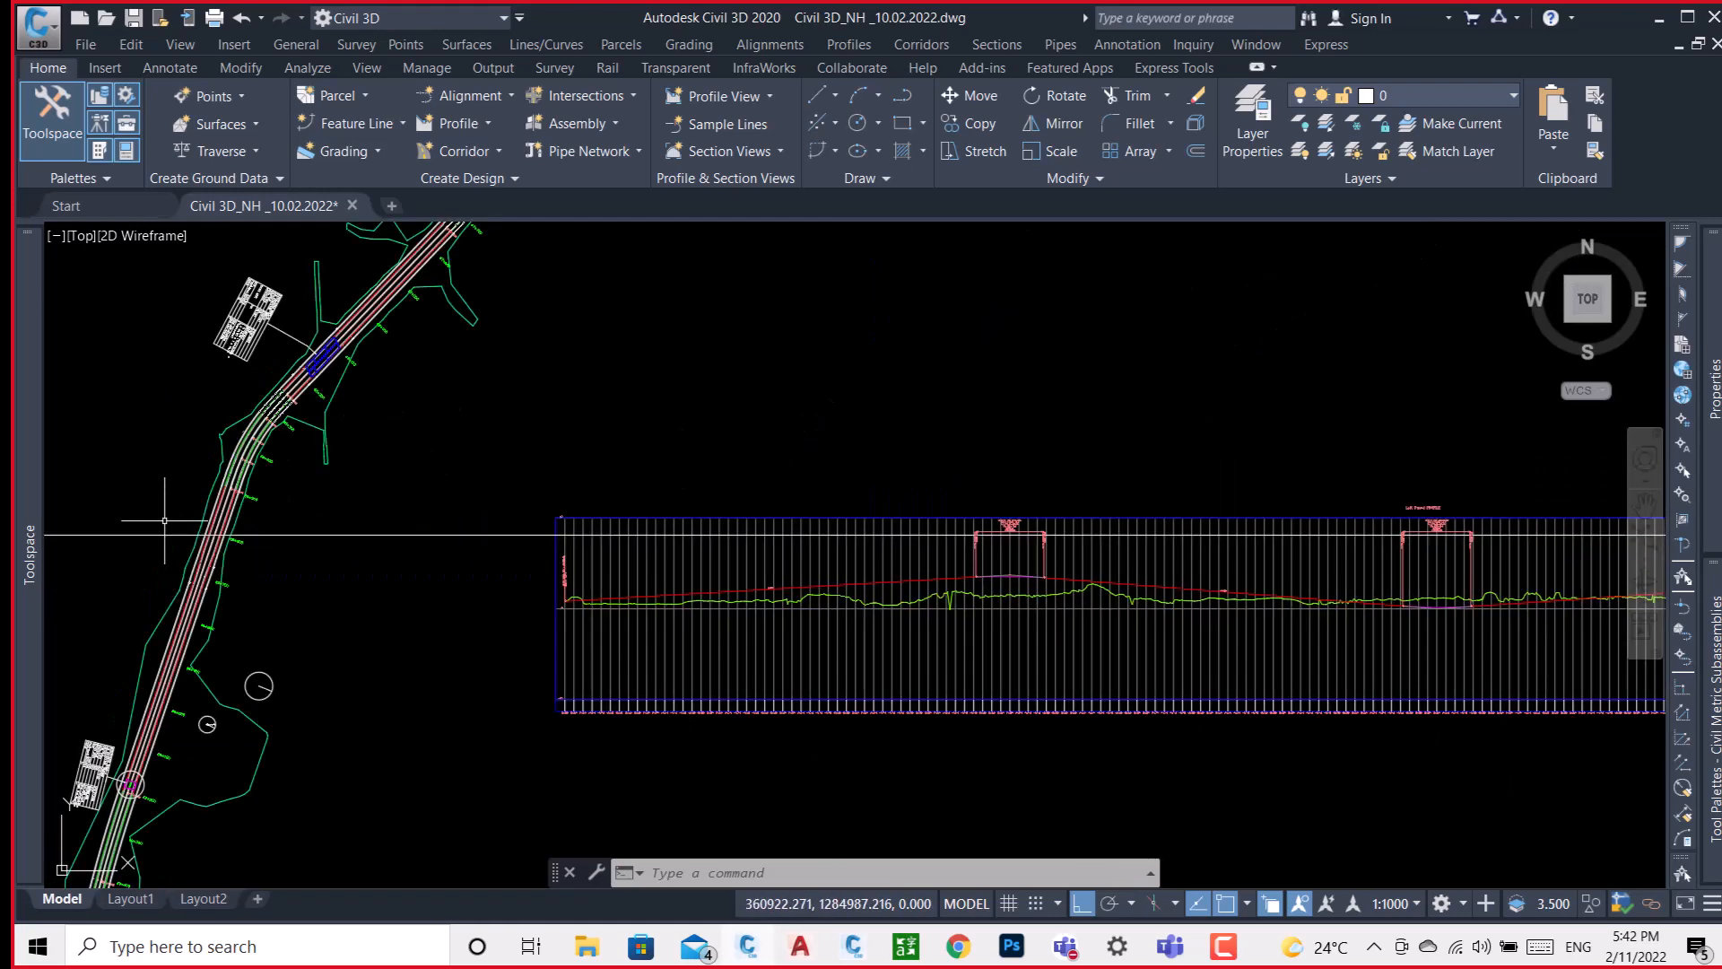
scroll(232, 487, "up", 5)
scroll(232, 487, "down", 6)
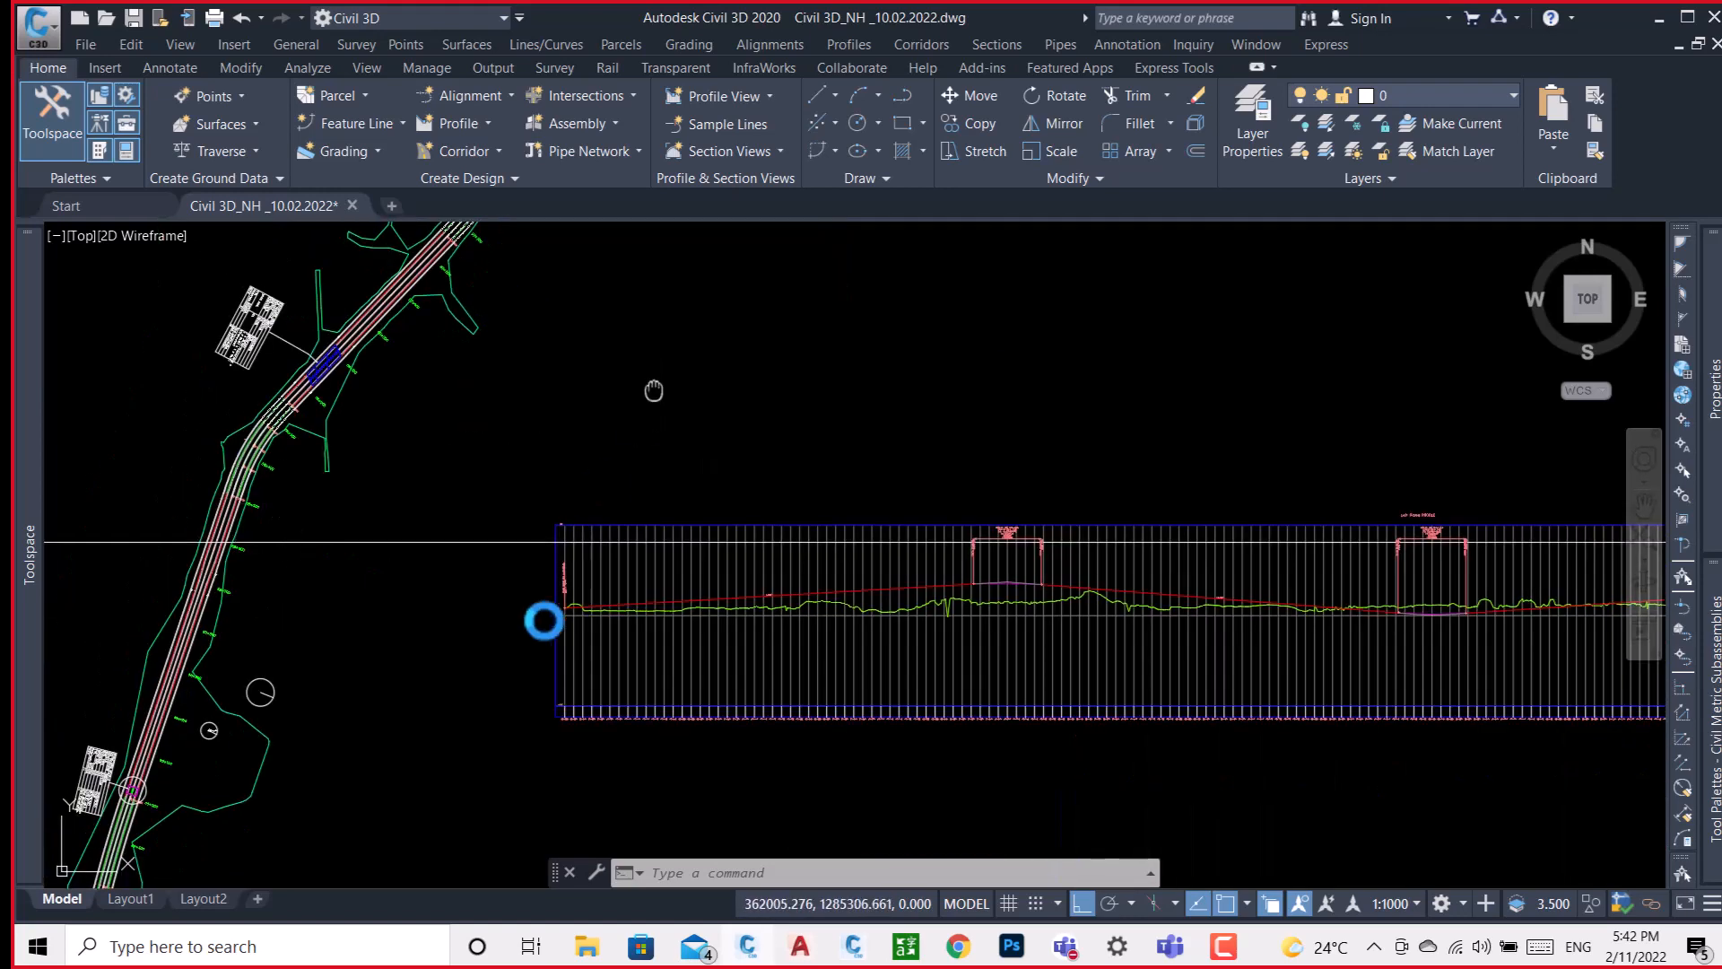
scroll(529, 637, "down", 2)
scroll(538, 583, "down", 1)
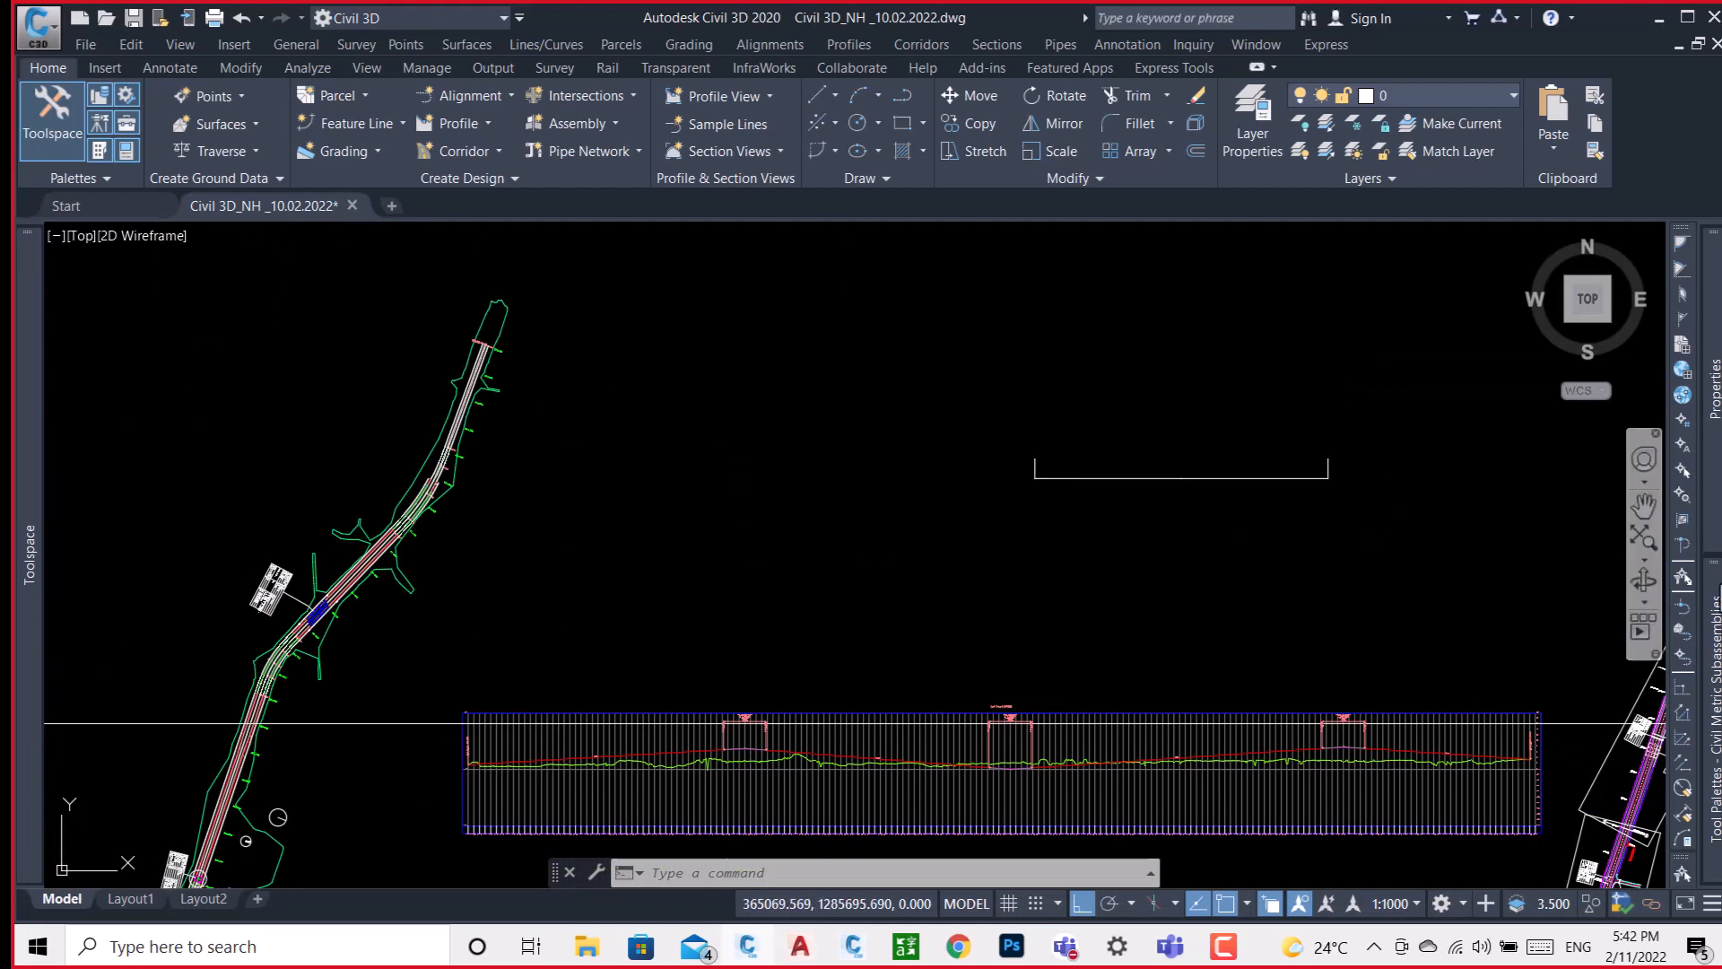
mouse_move(1713, 722)
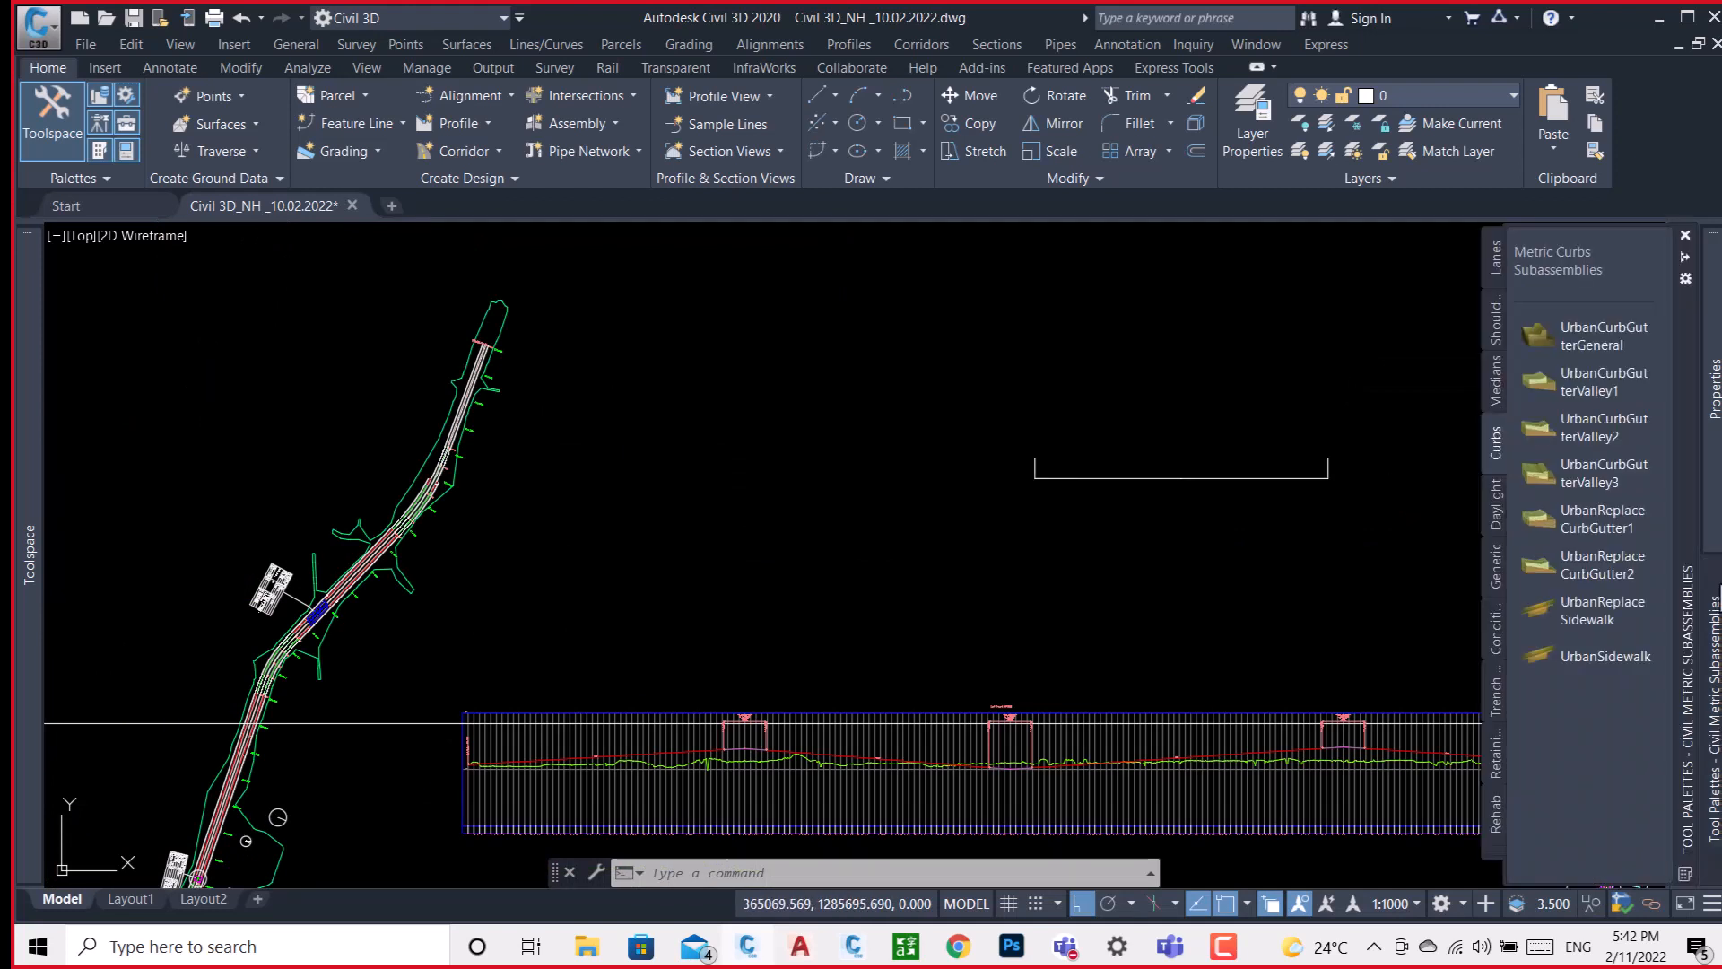
left_click(554, 131)
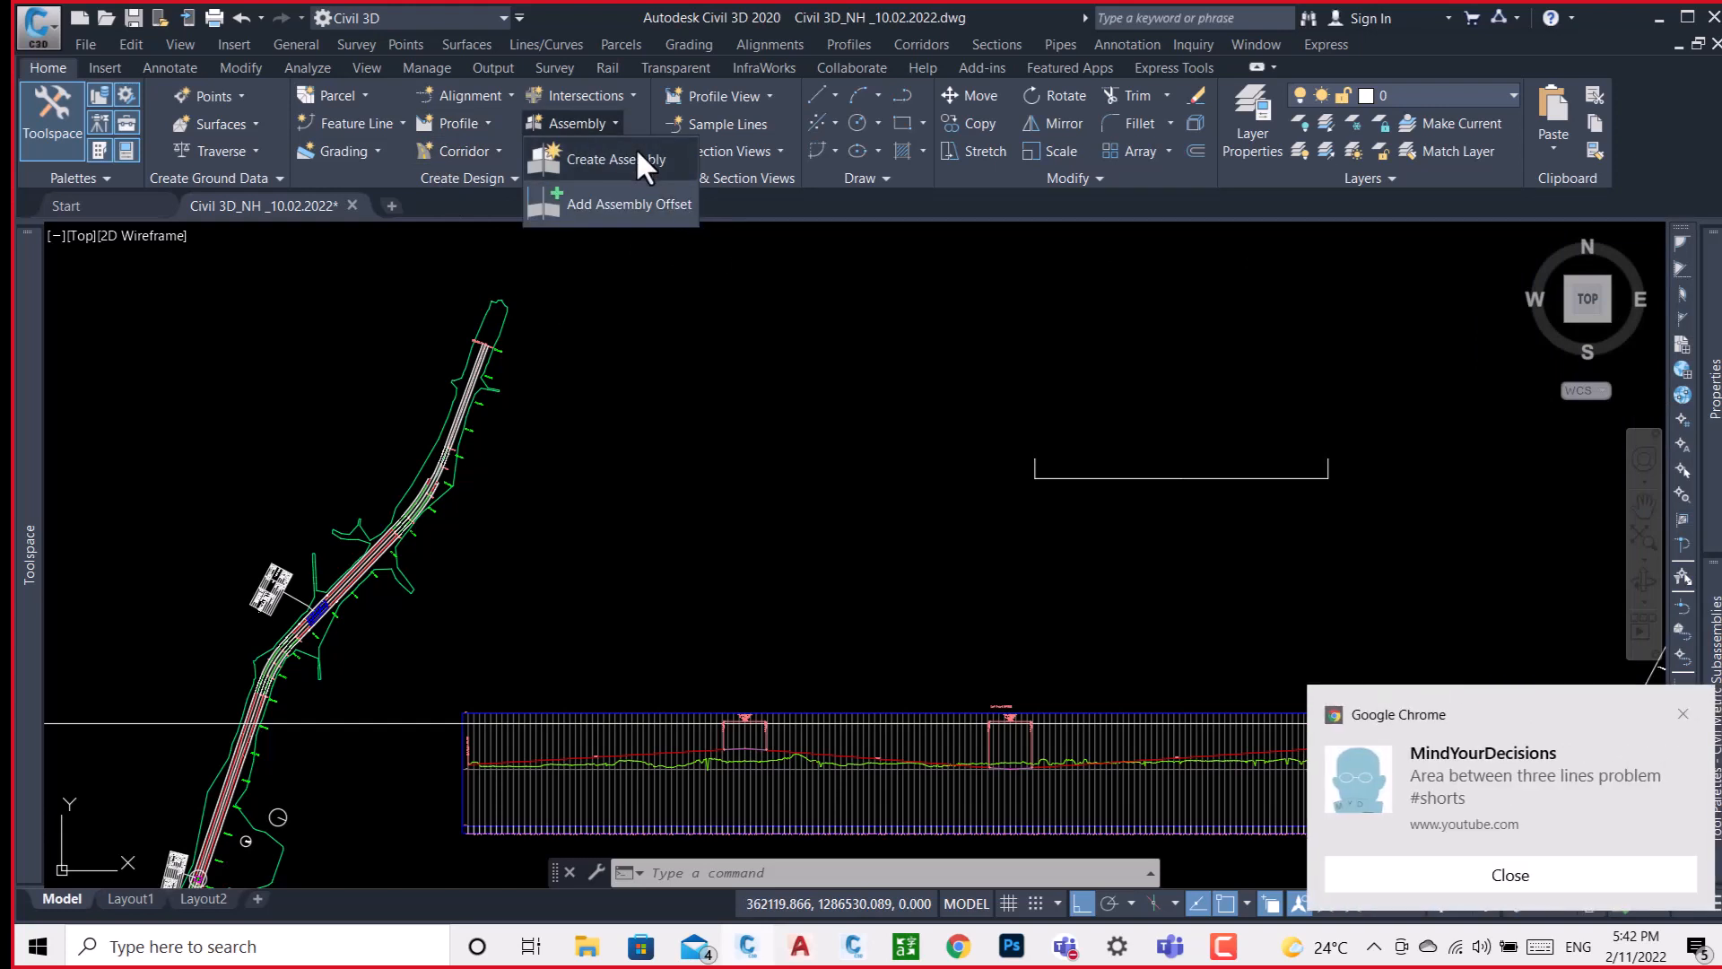
left_click(691, 207)
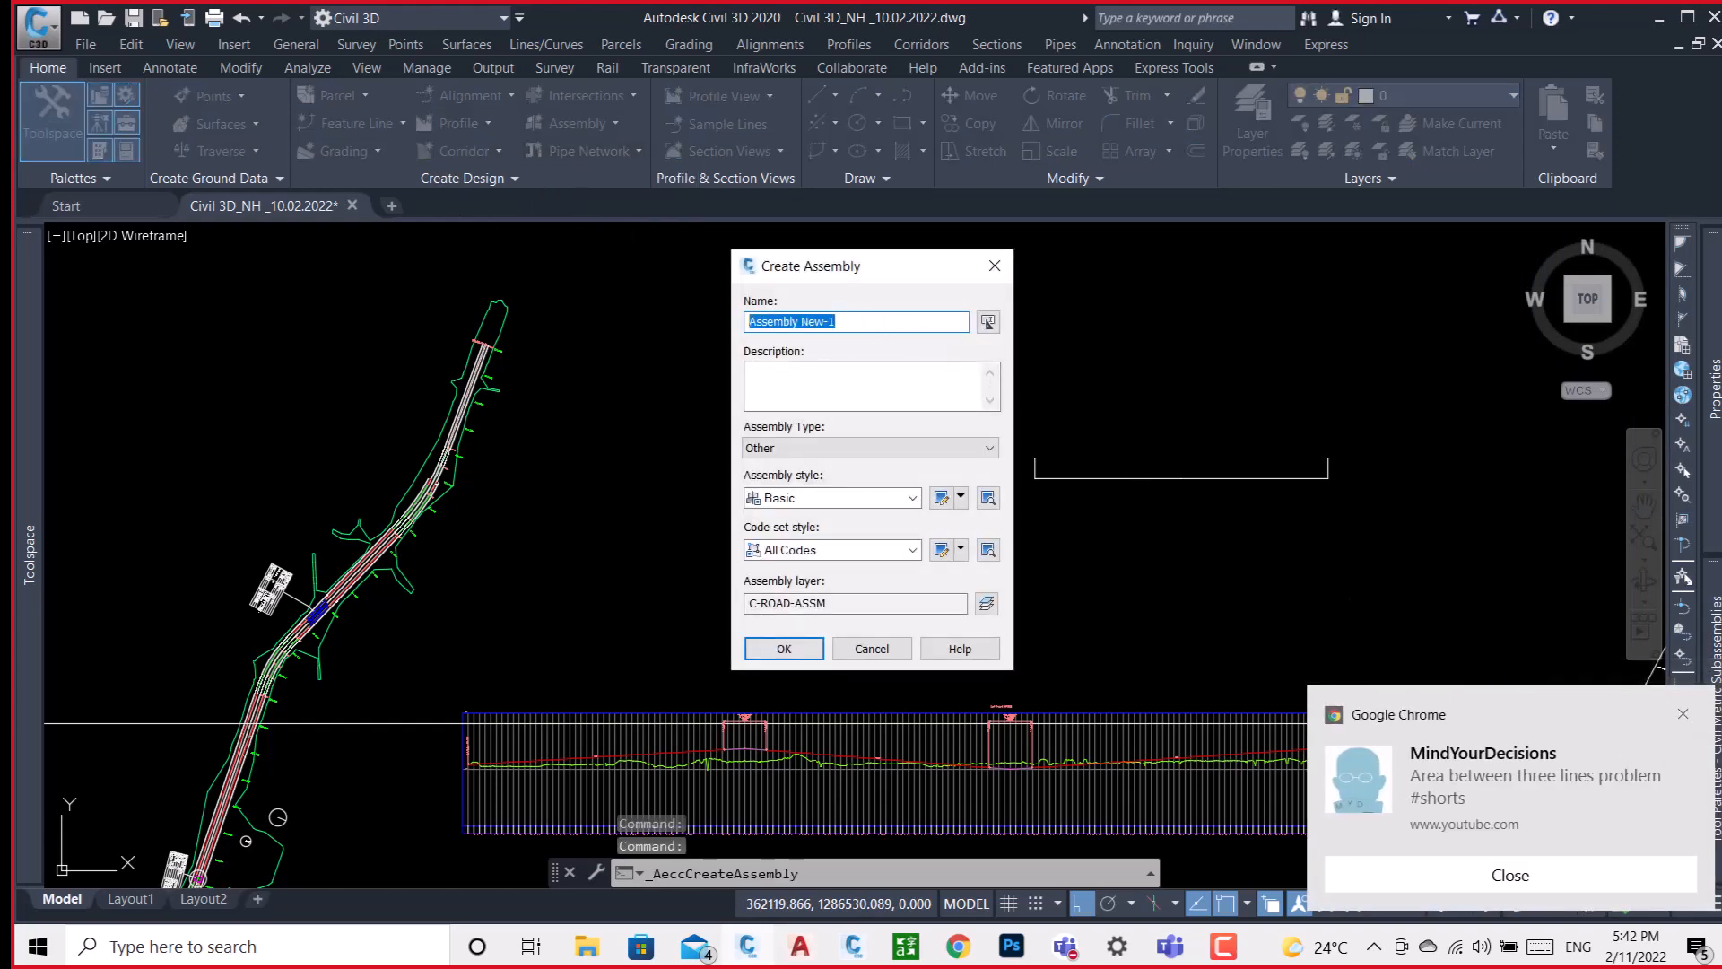
type("IN")
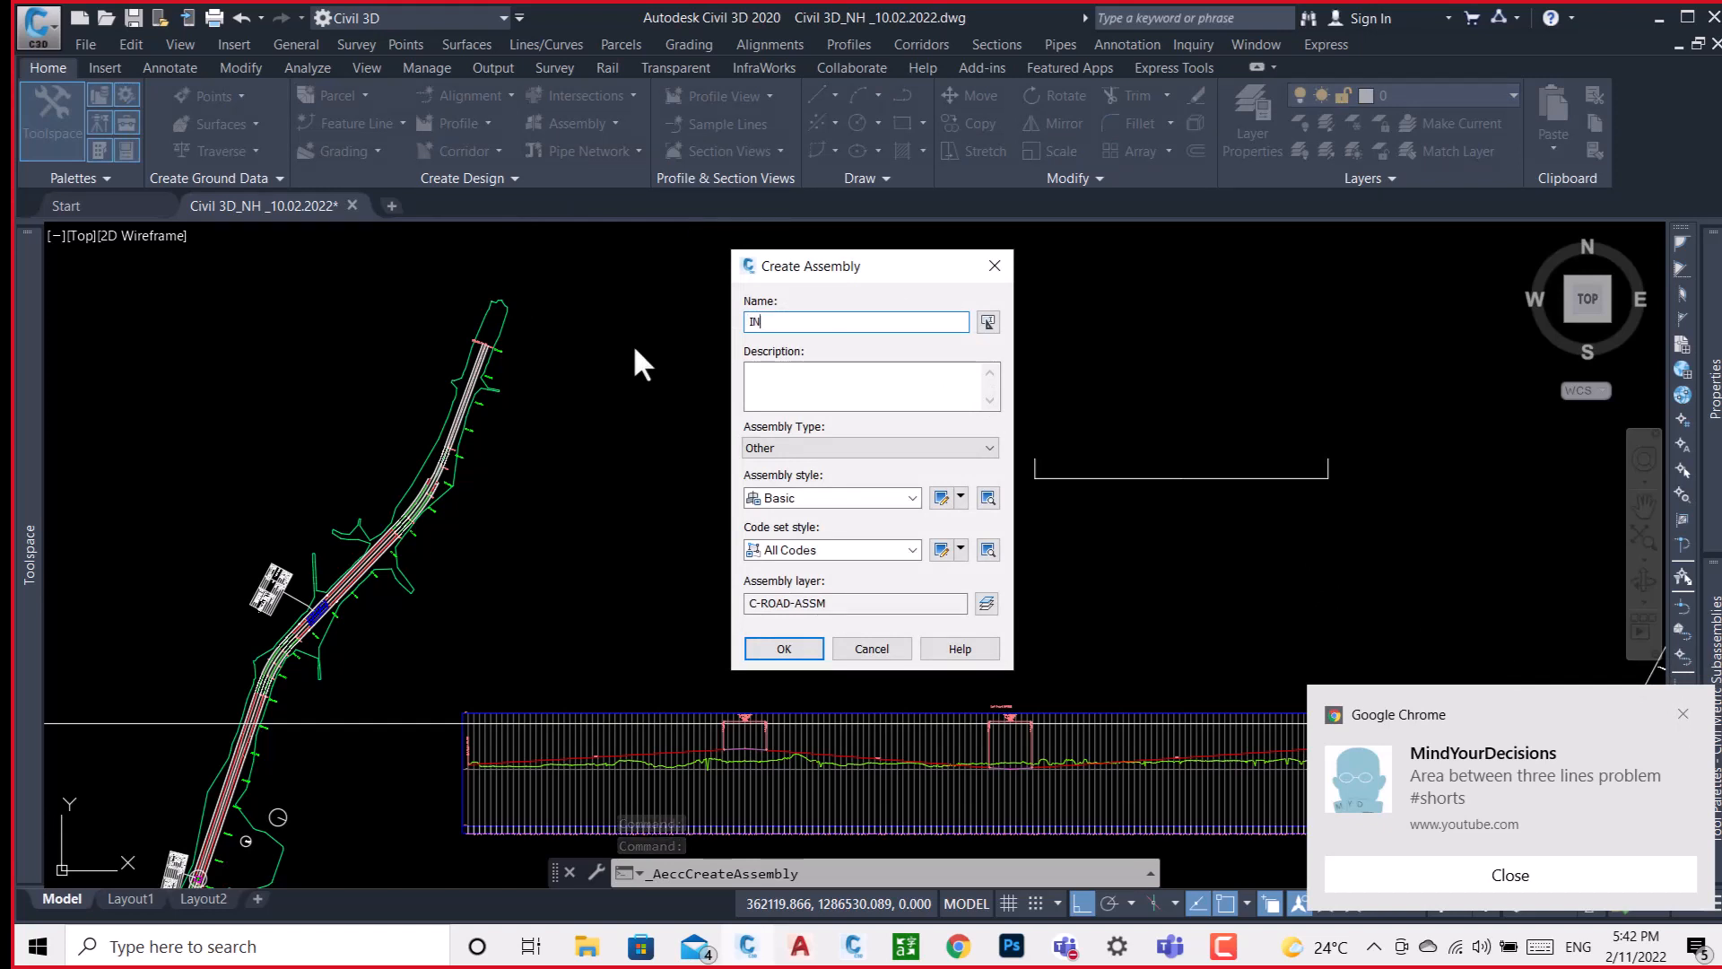
type("DIA")
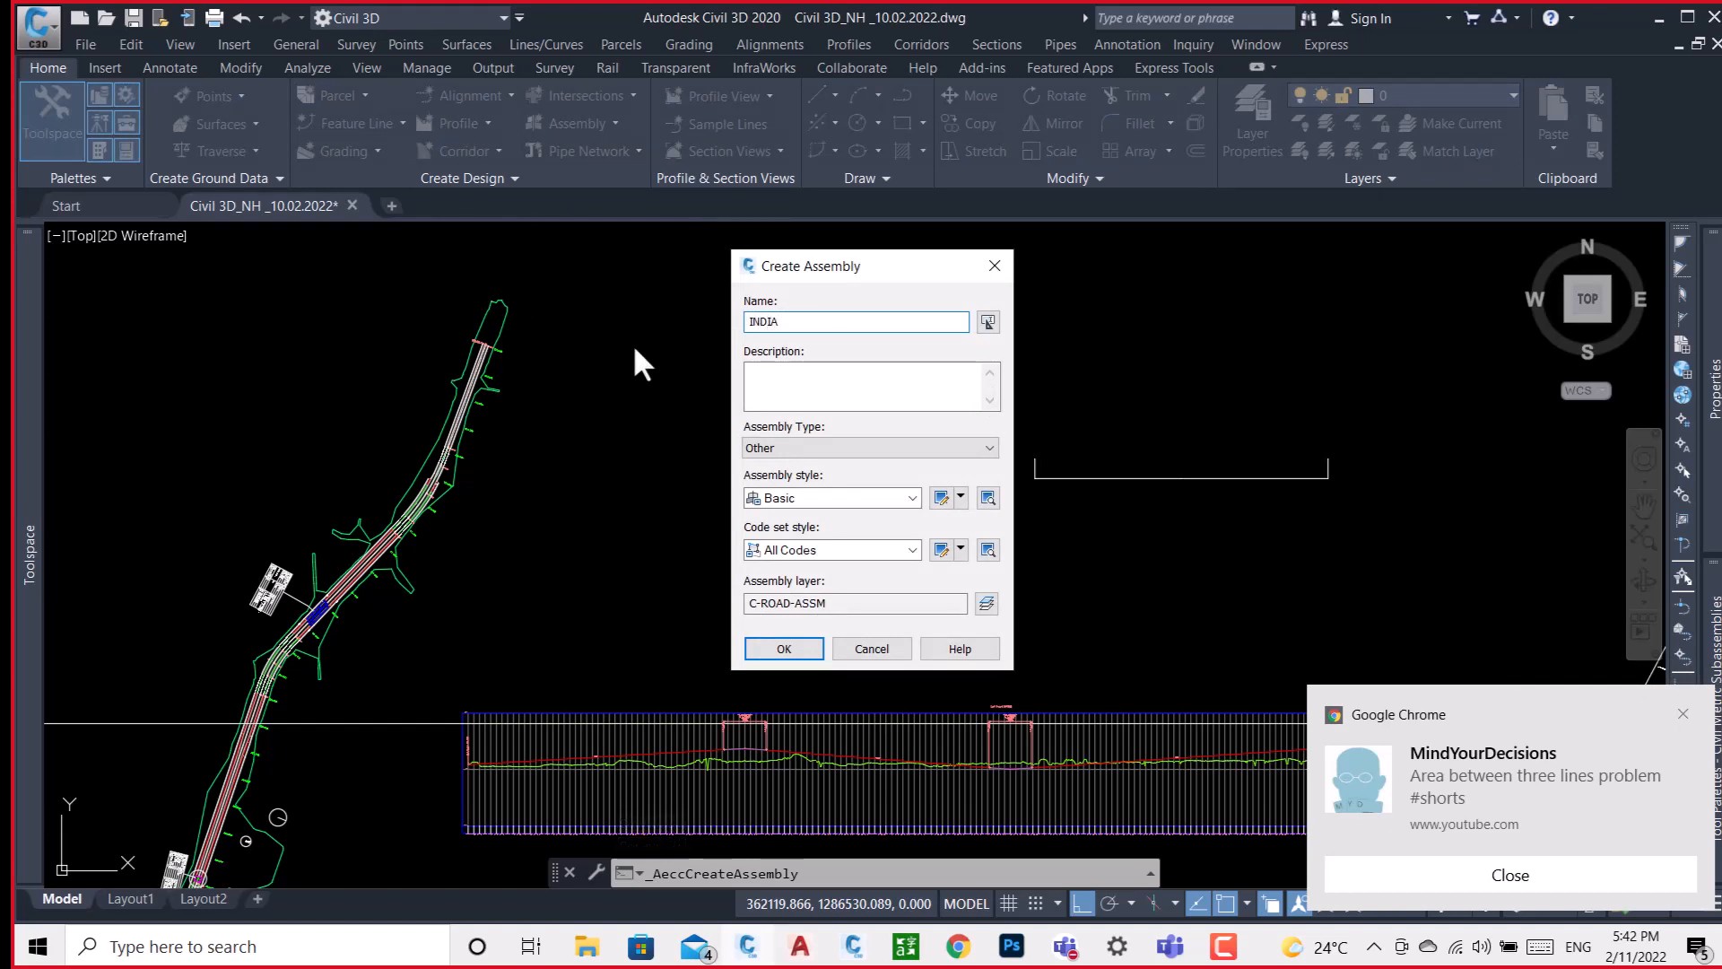
left_click(781, 648)
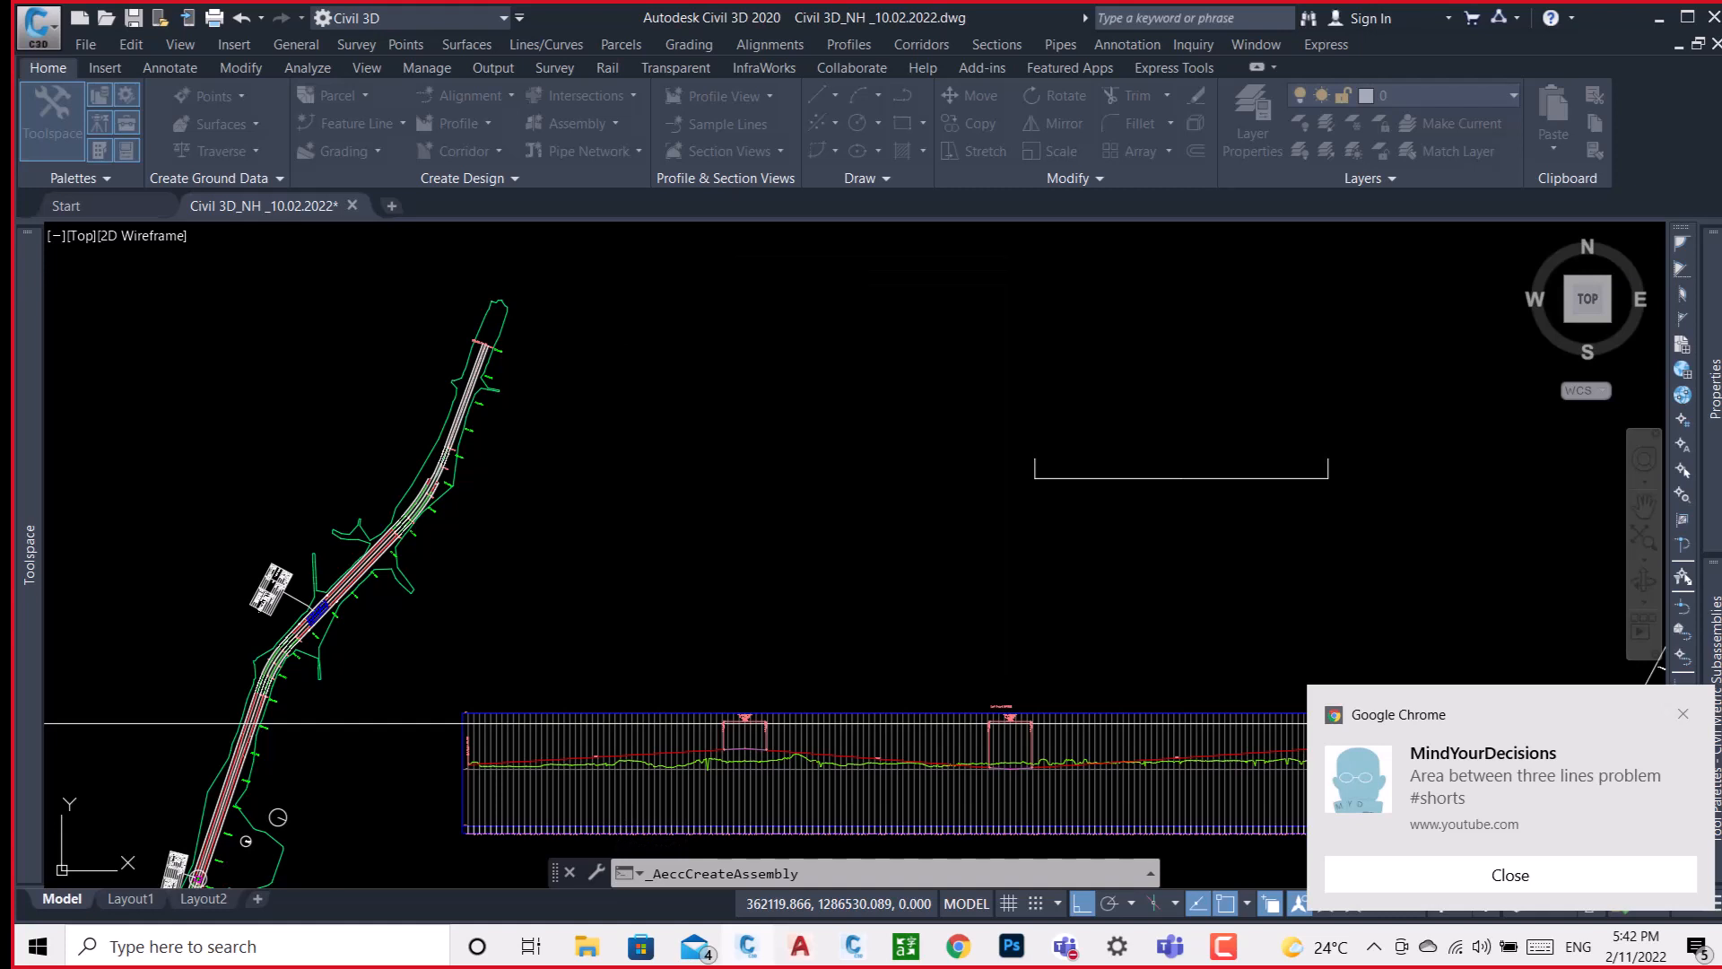
left_click(690, 454)
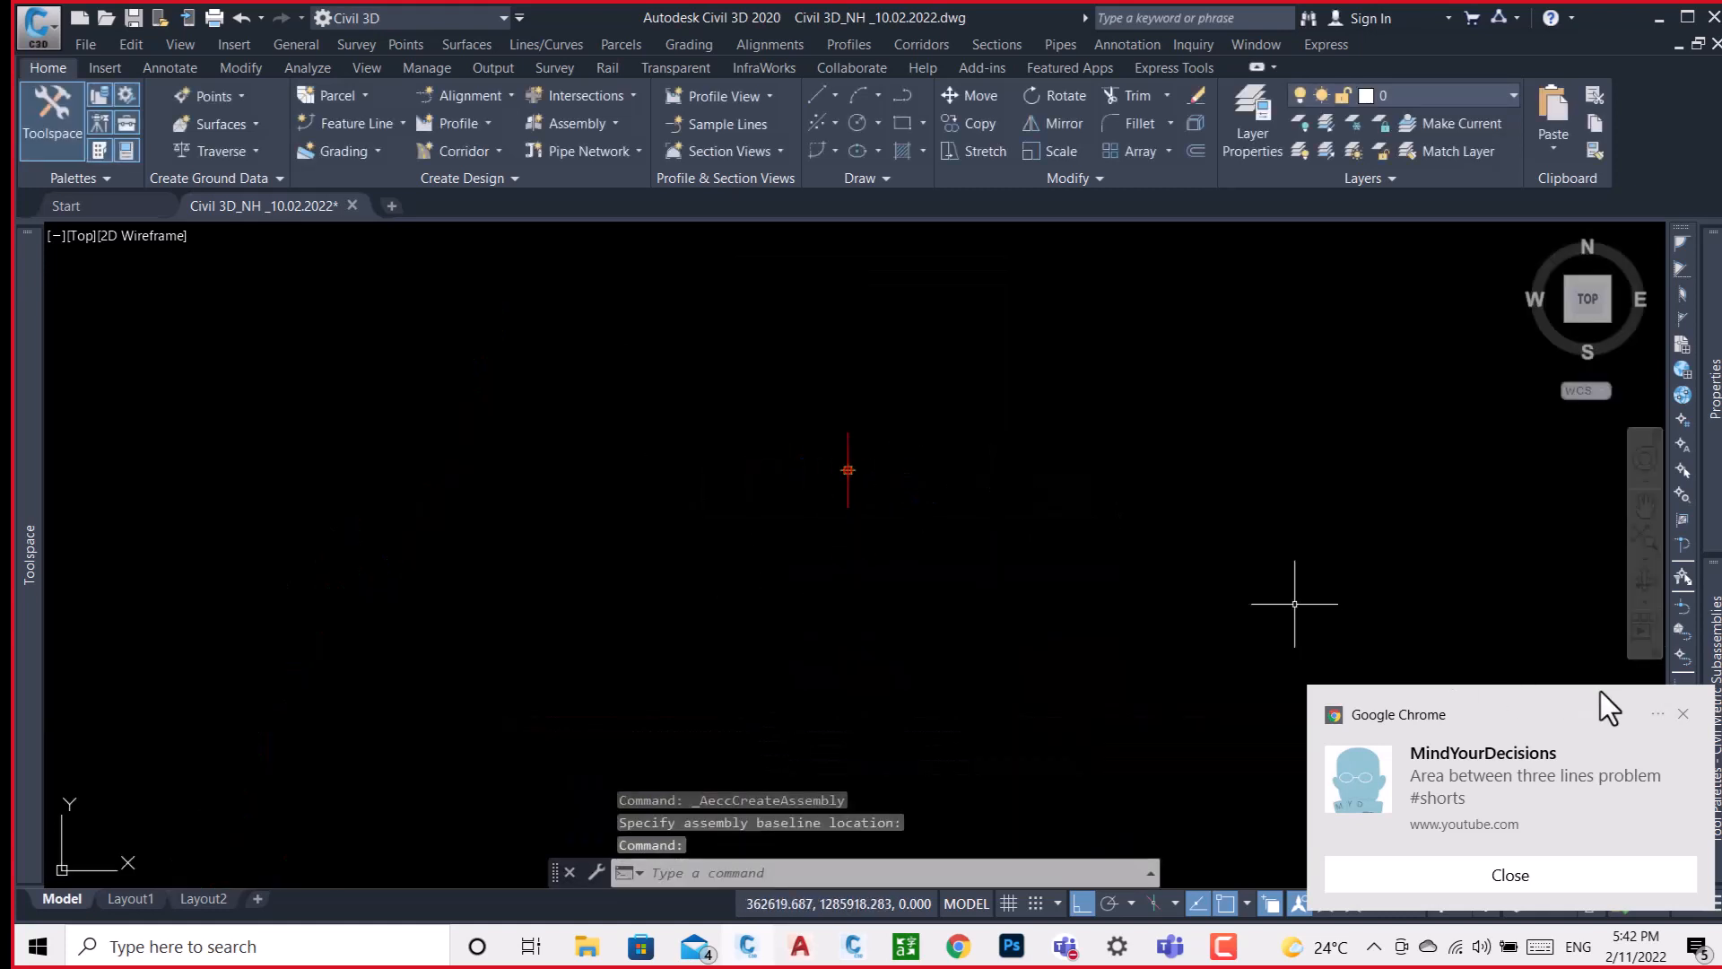
left_click(1678, 714)
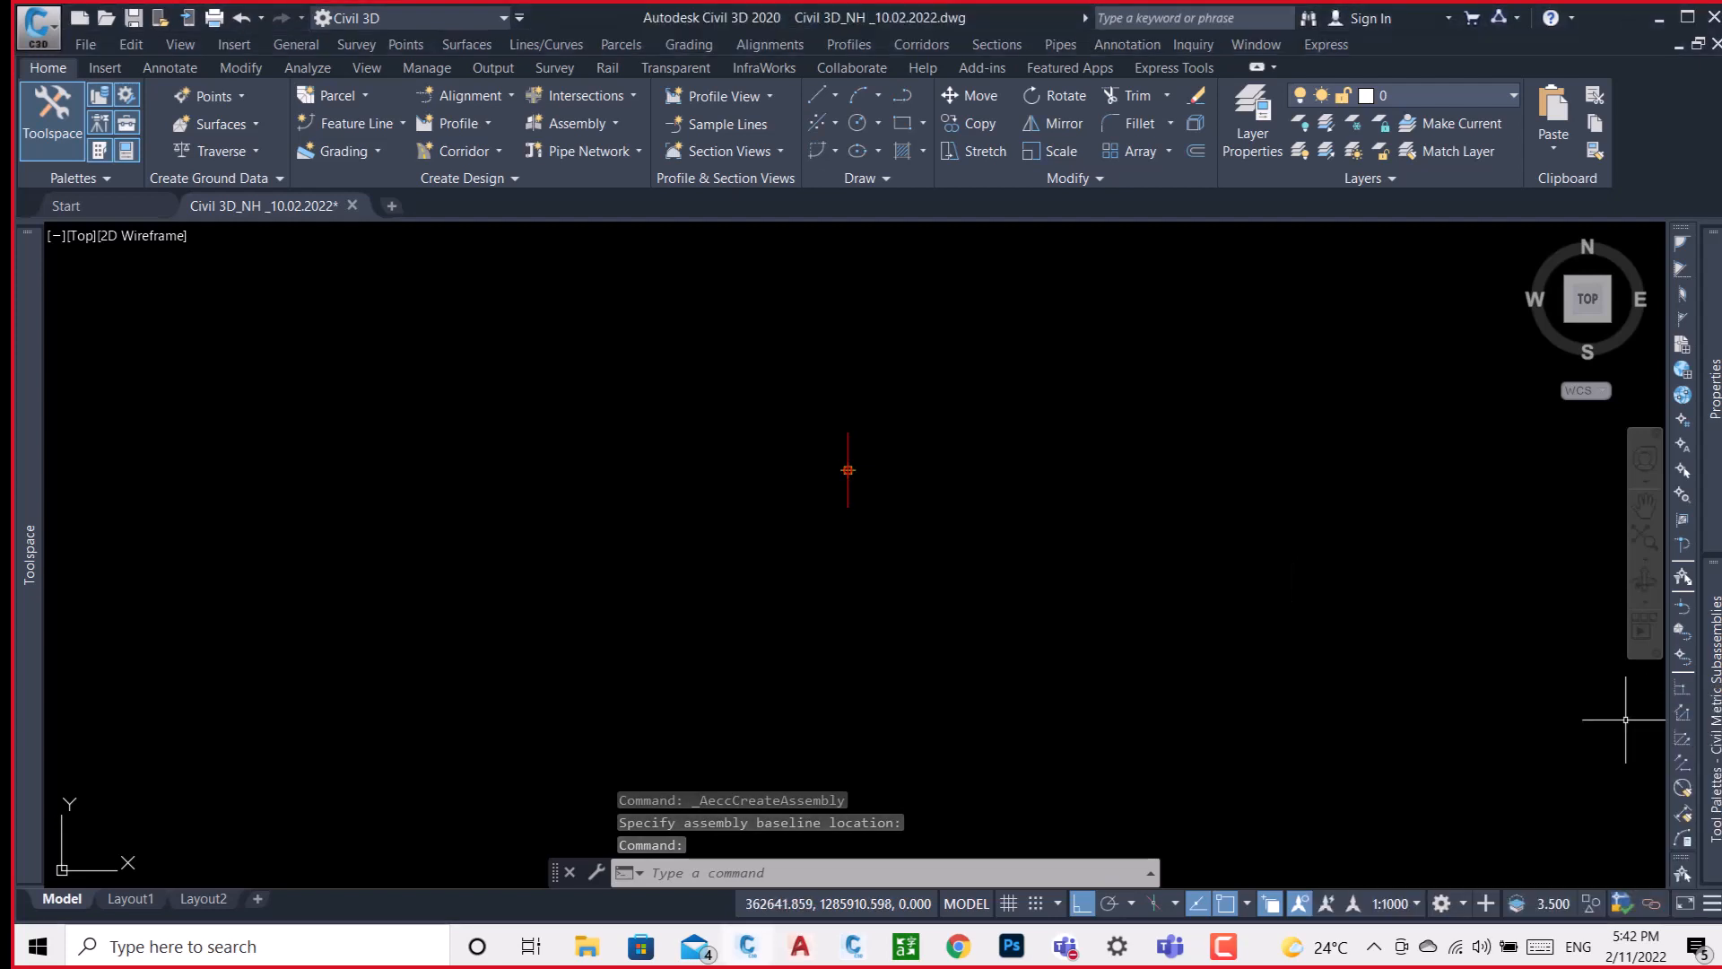
Attach LaneSuperelevationAOR subassemblies to both the left and right sides of the INDIA assembly baseline.
mouse_move(1714, 699)
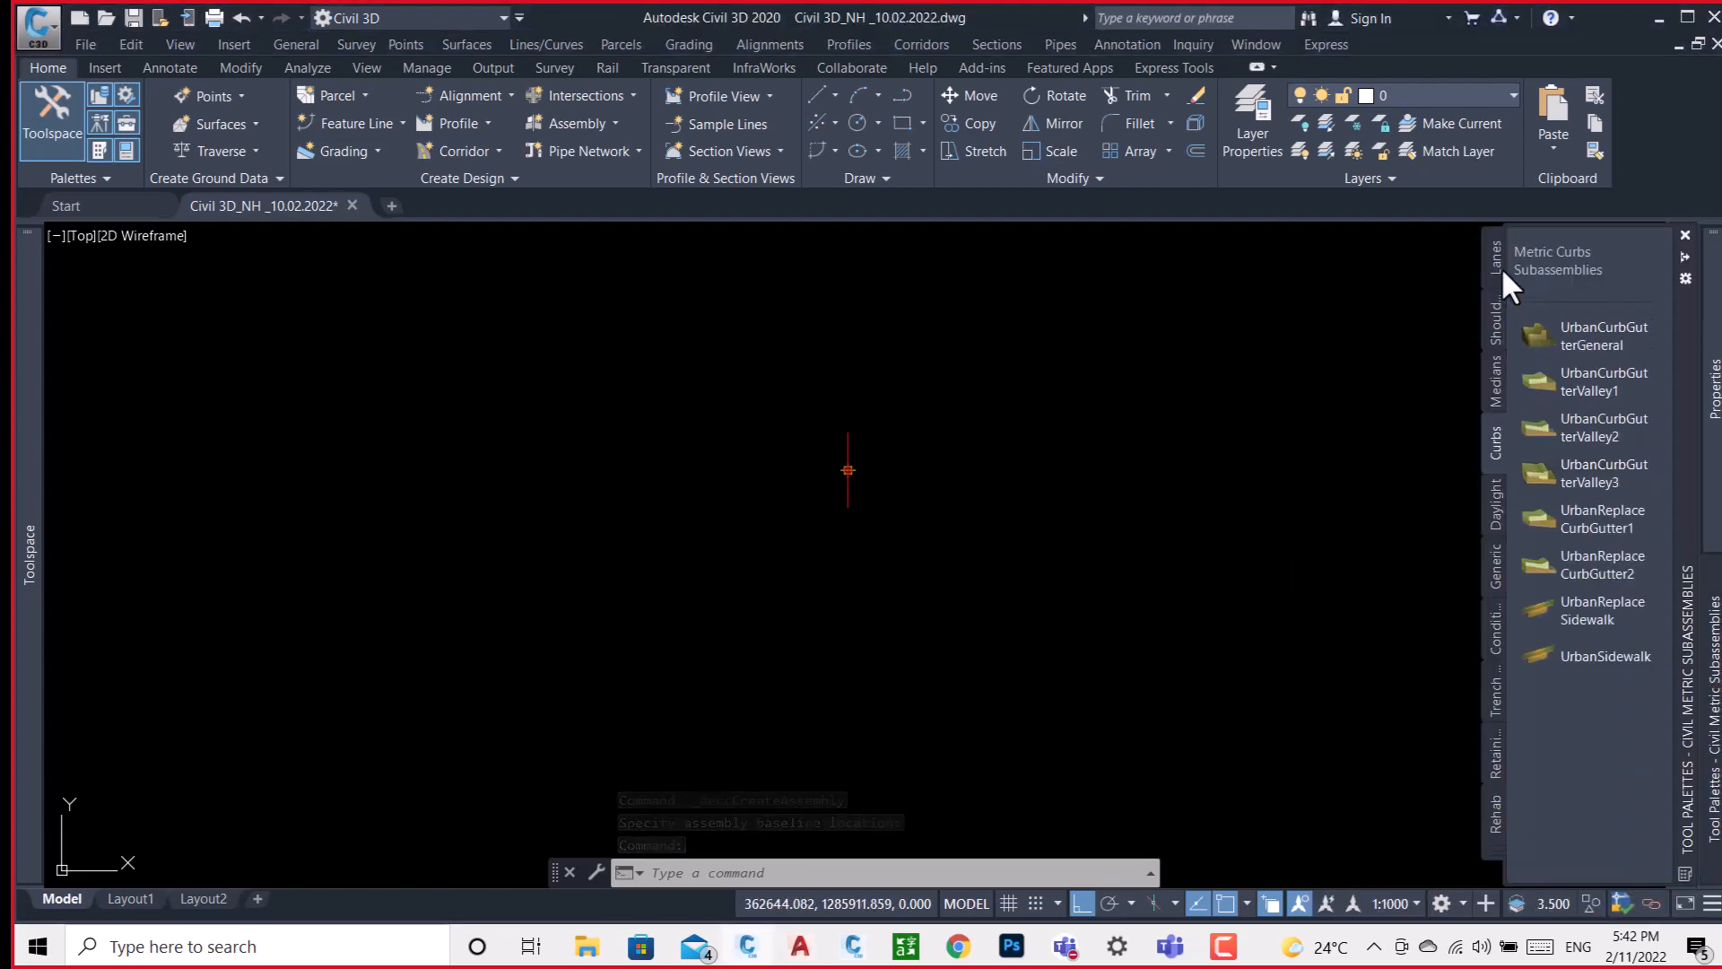
left_click(1576, 338)
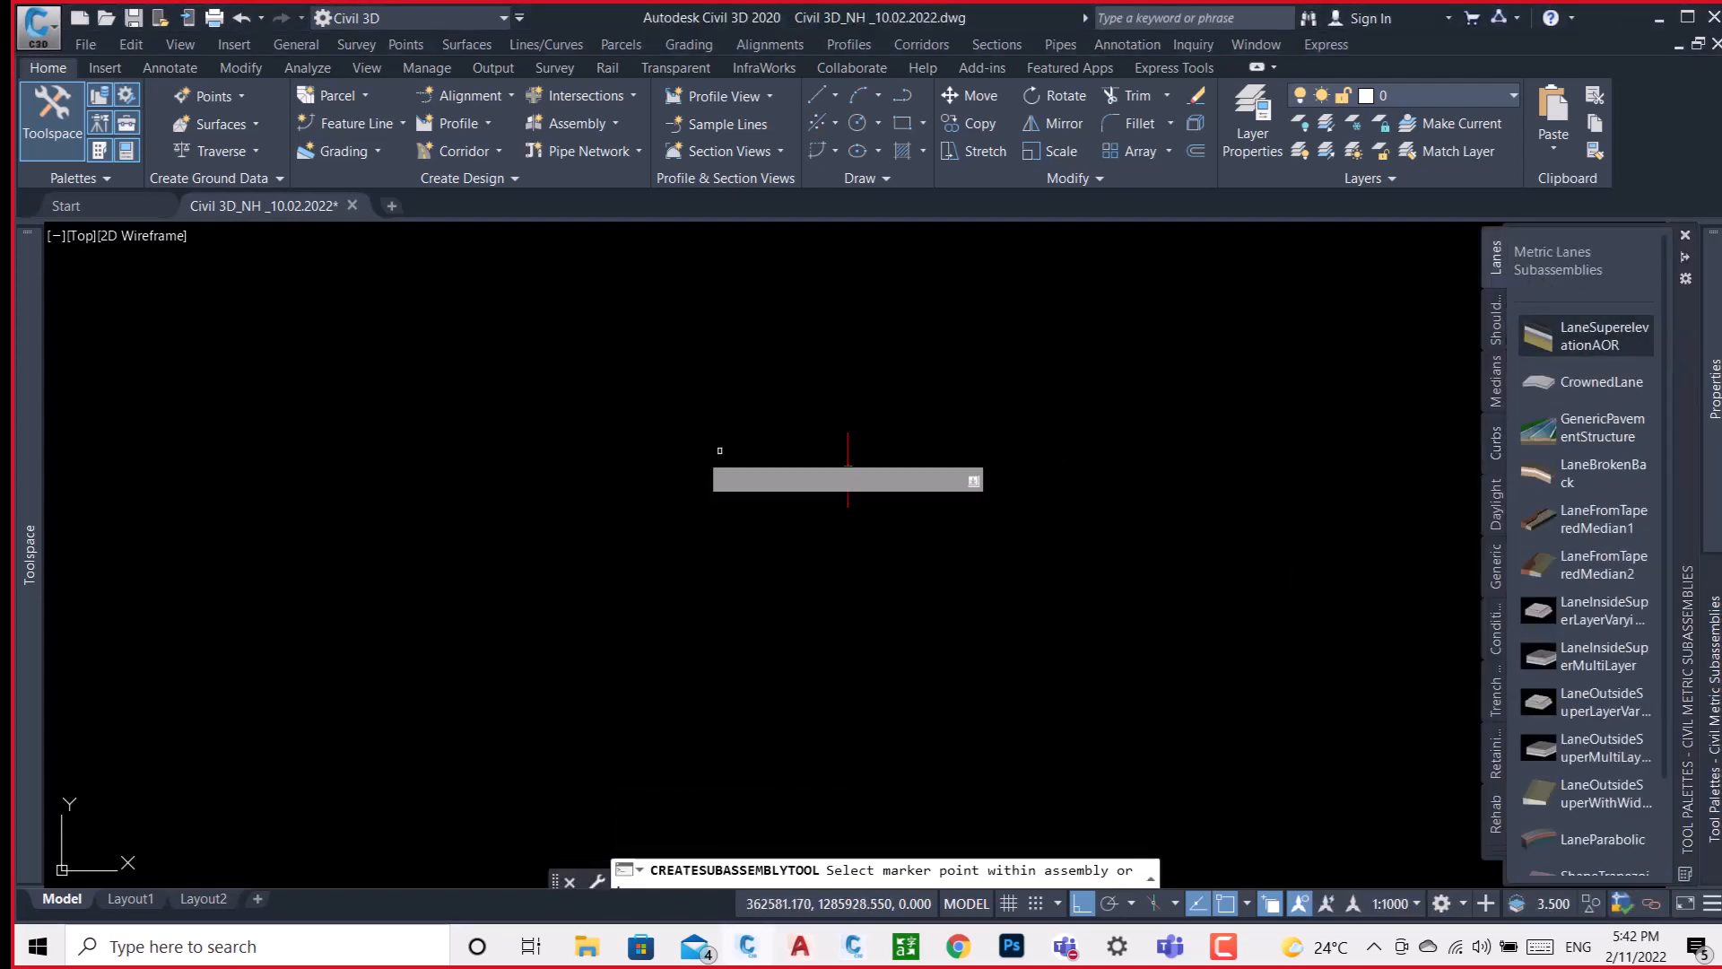
left_click(848, 468)
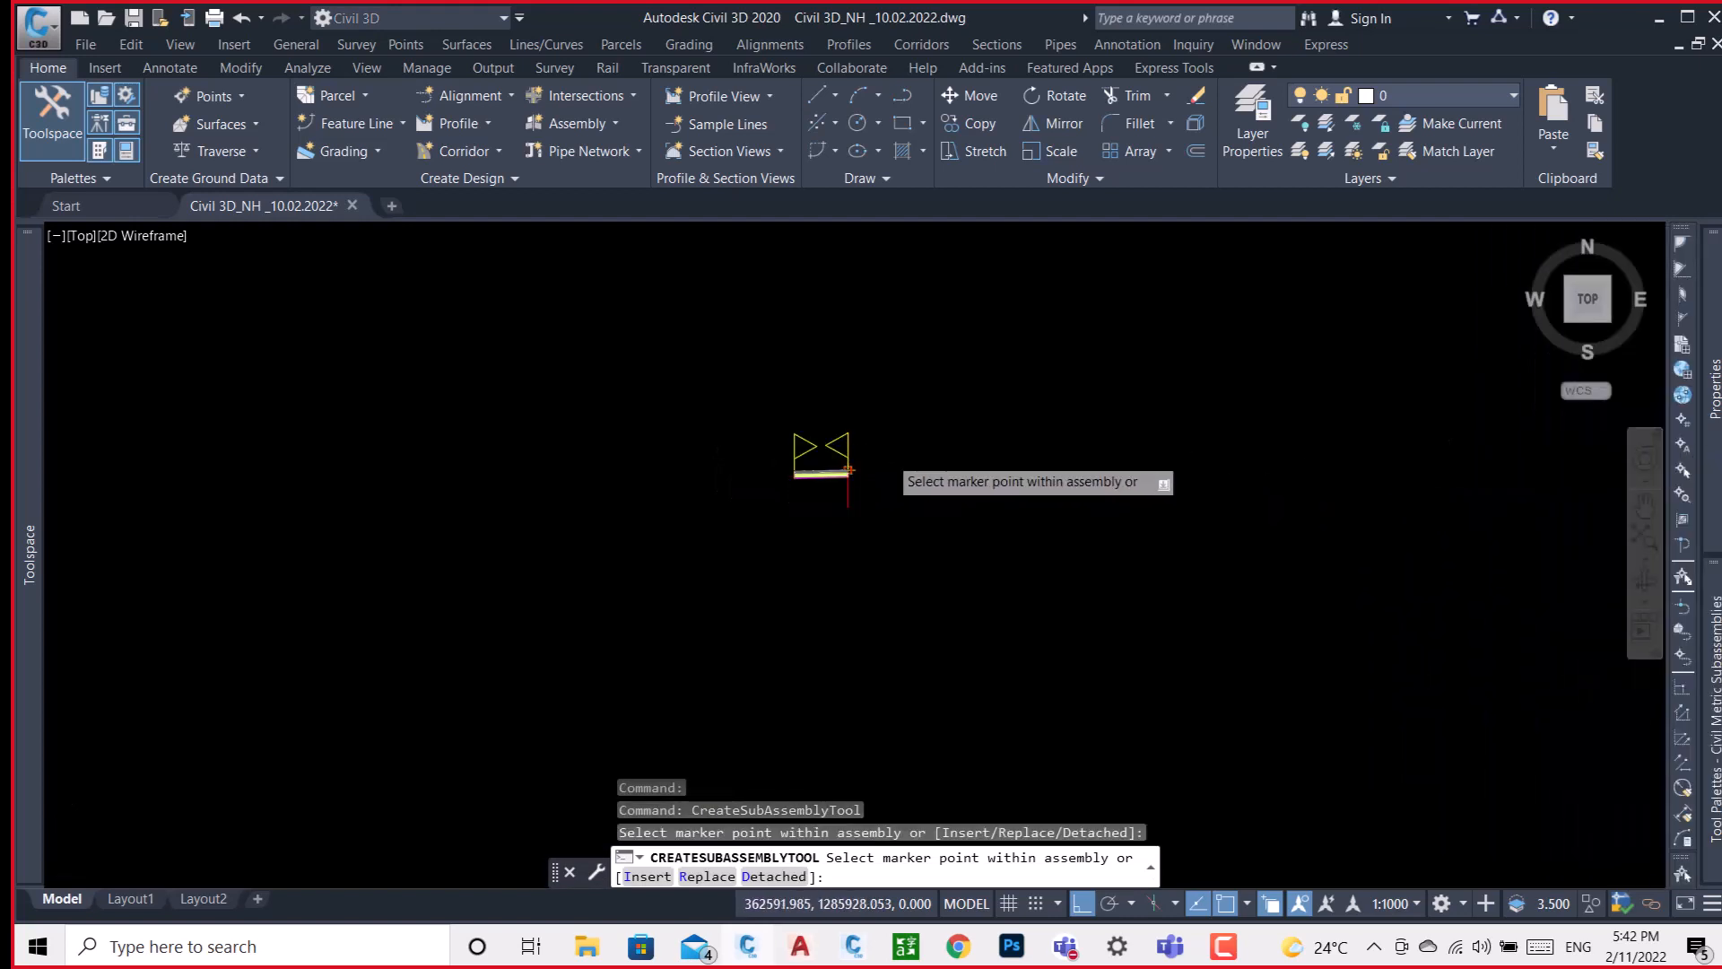
scroll(866, 465, "up", 8)
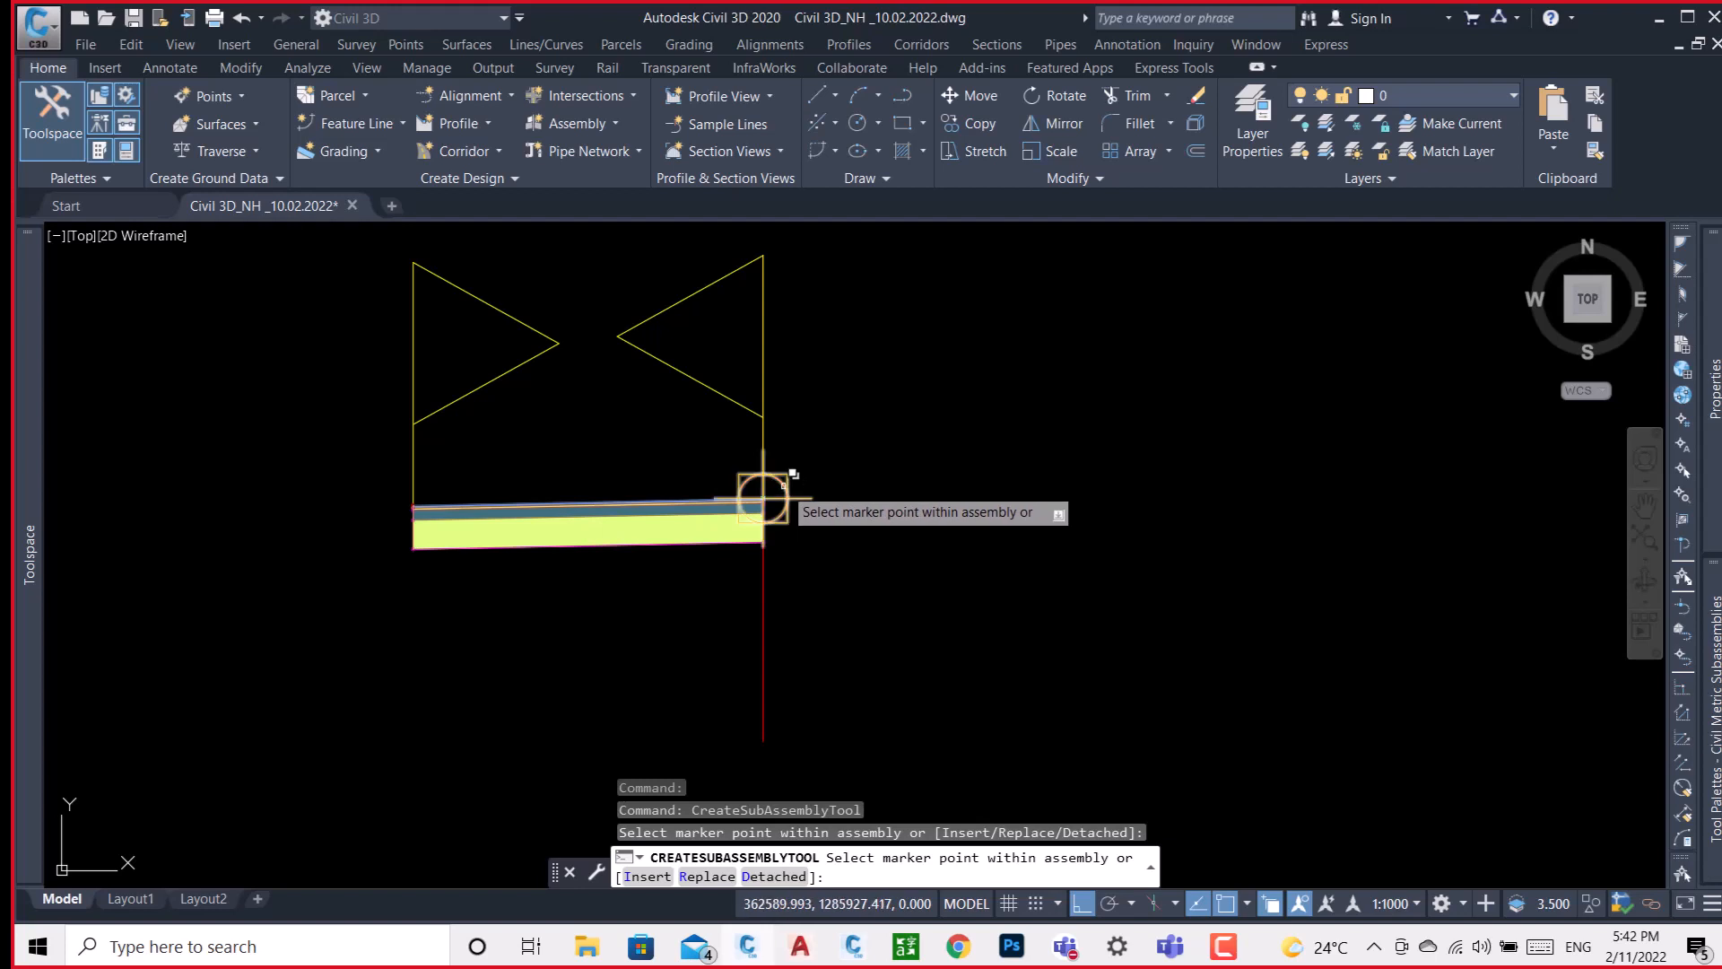
left_click(762, 498)
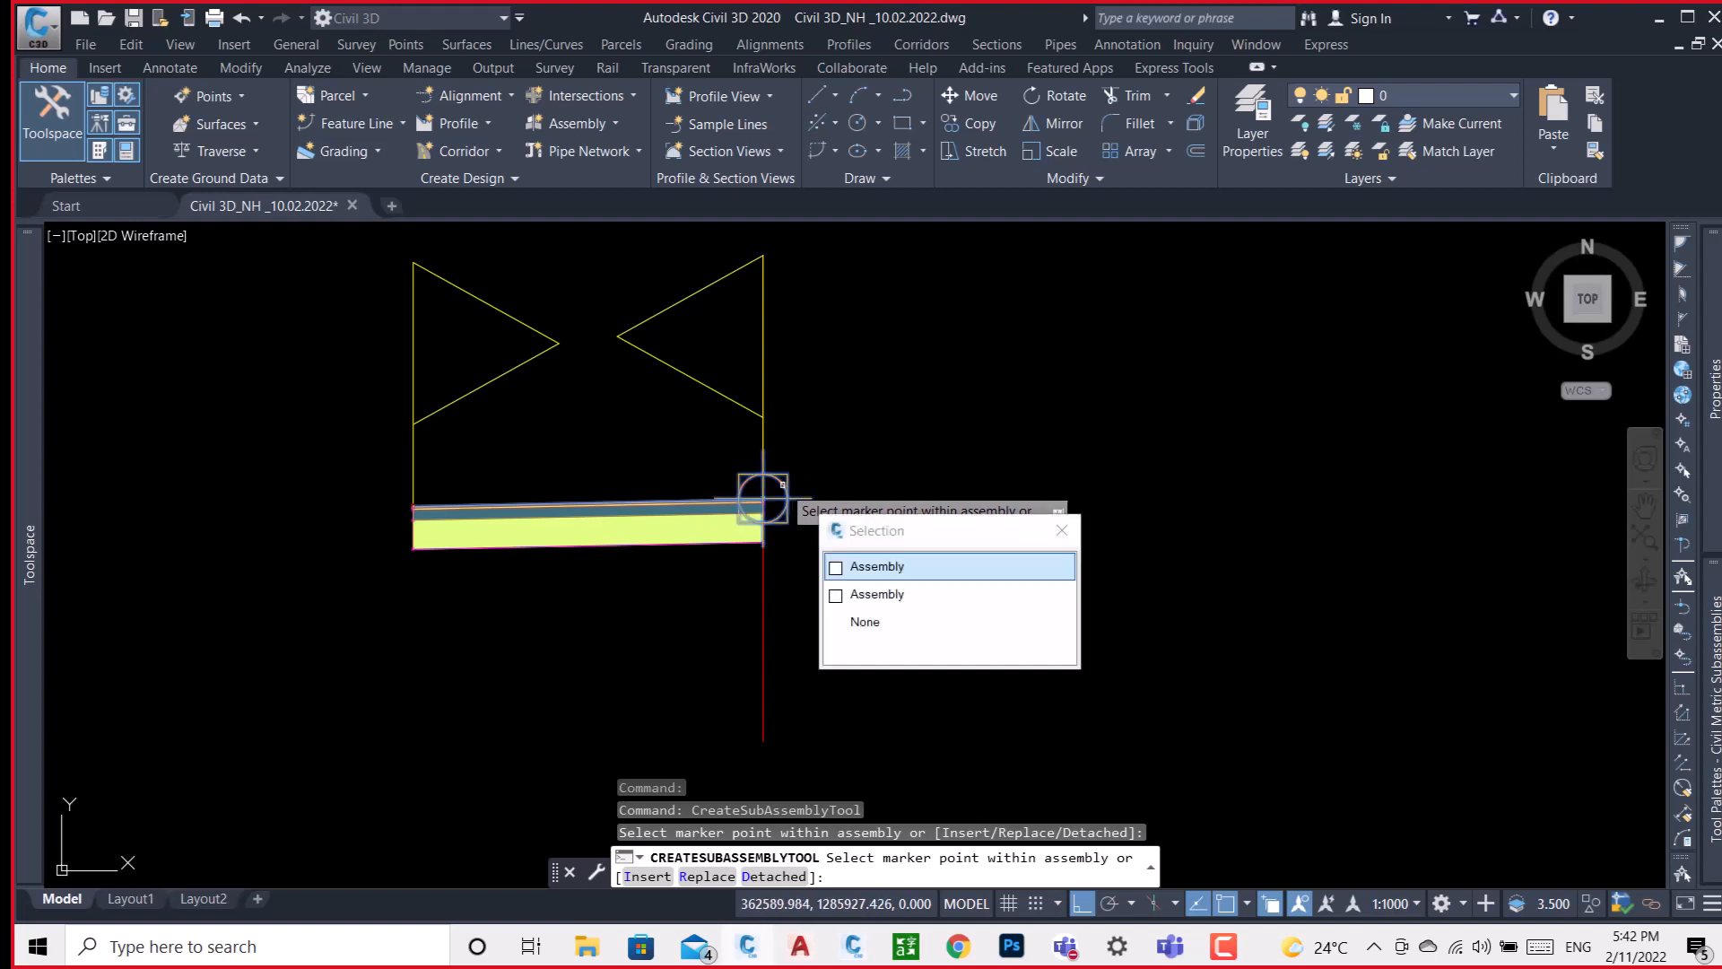
left_click(884, 567)
scroll(798, 539, "down", 6)
left_click(1000, 550)
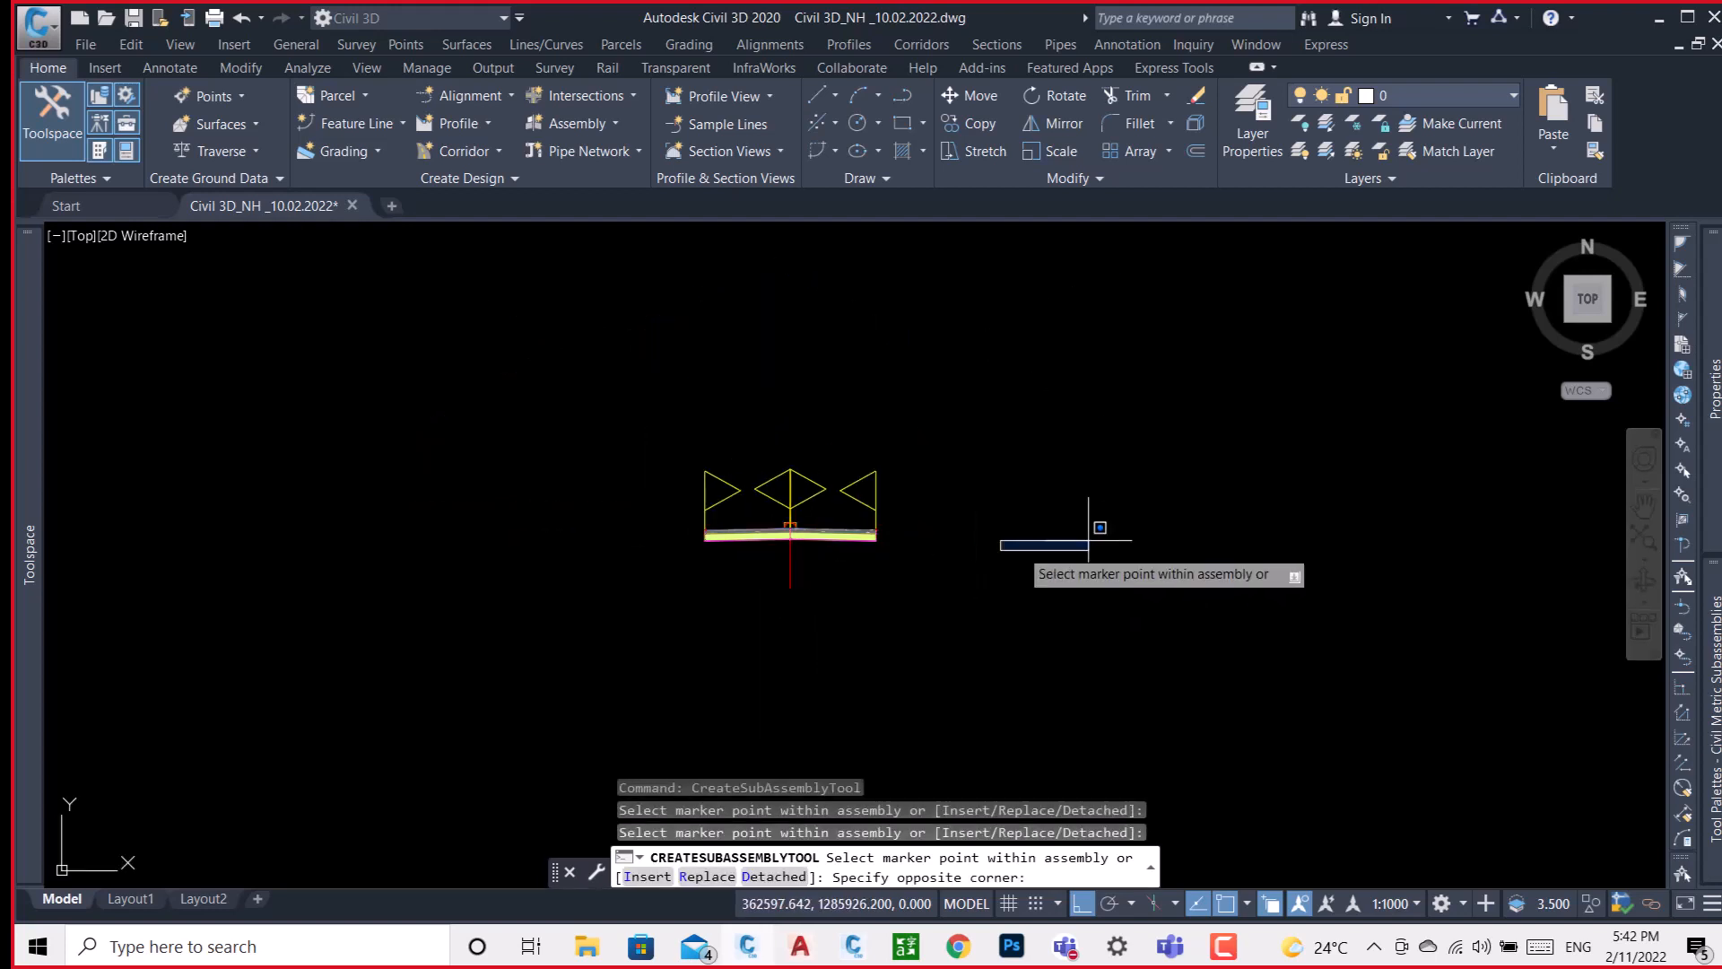
left_click(1247, 549)
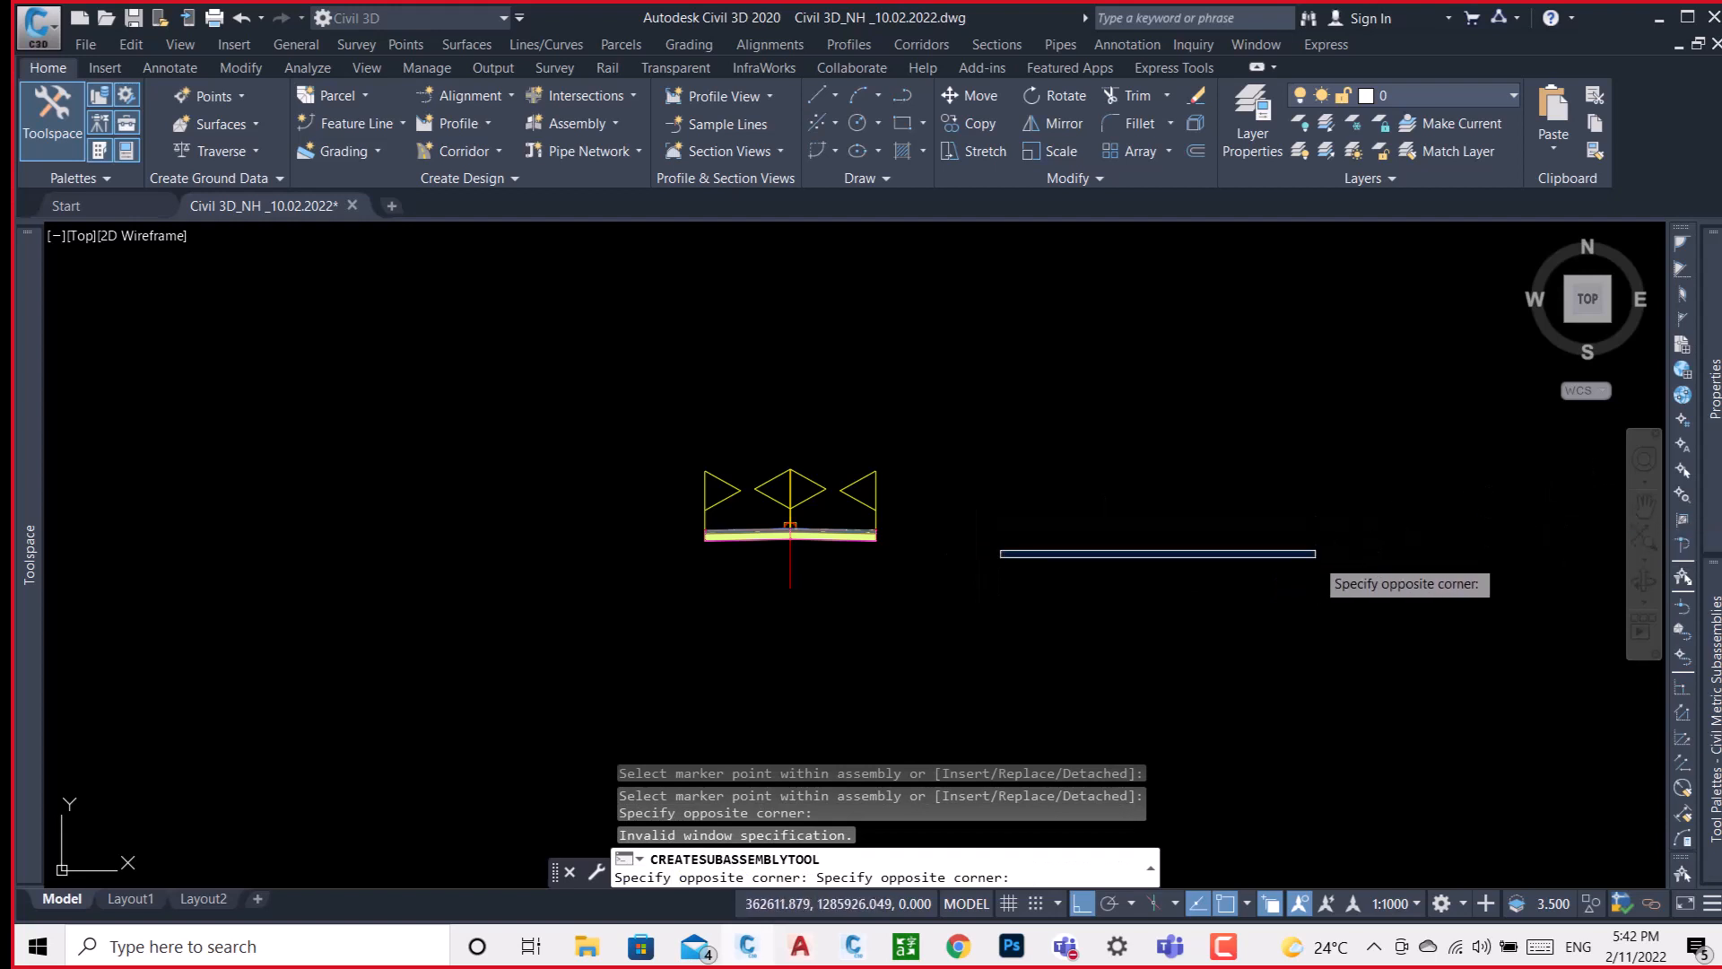
key("Escape")
Attach a ShoulderExtendAll subassembly to the upper outer edge of the right lane.
mouse_move(1709, 718)
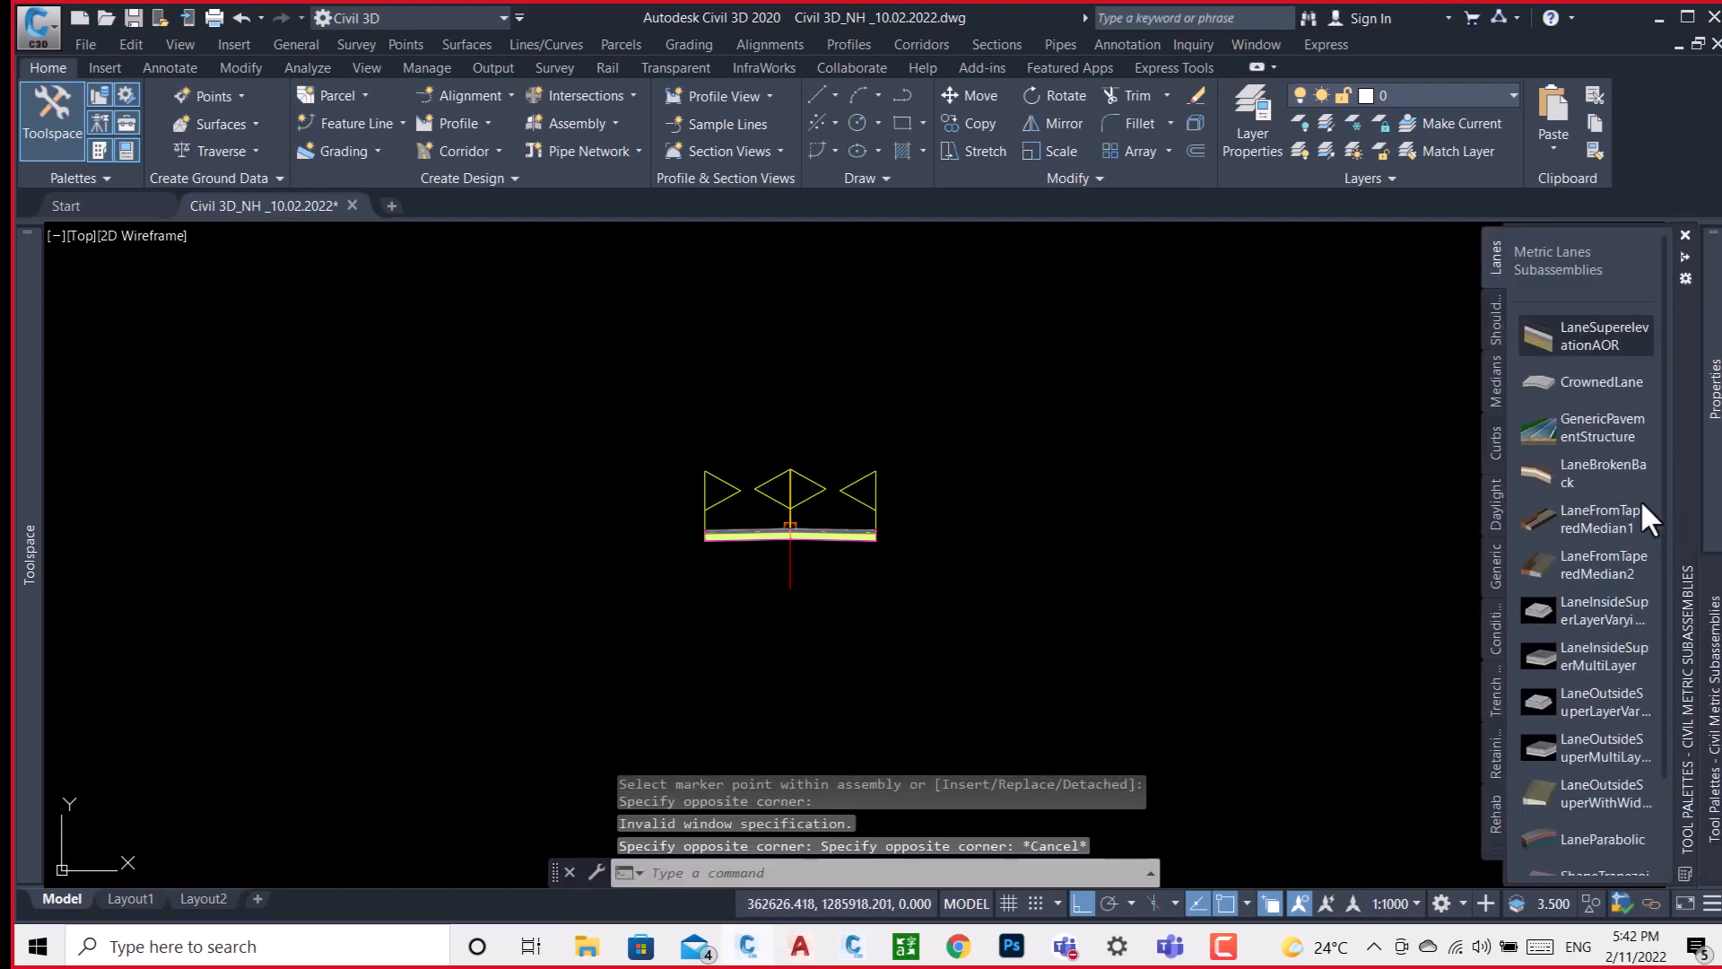
left_click(1494, 323)
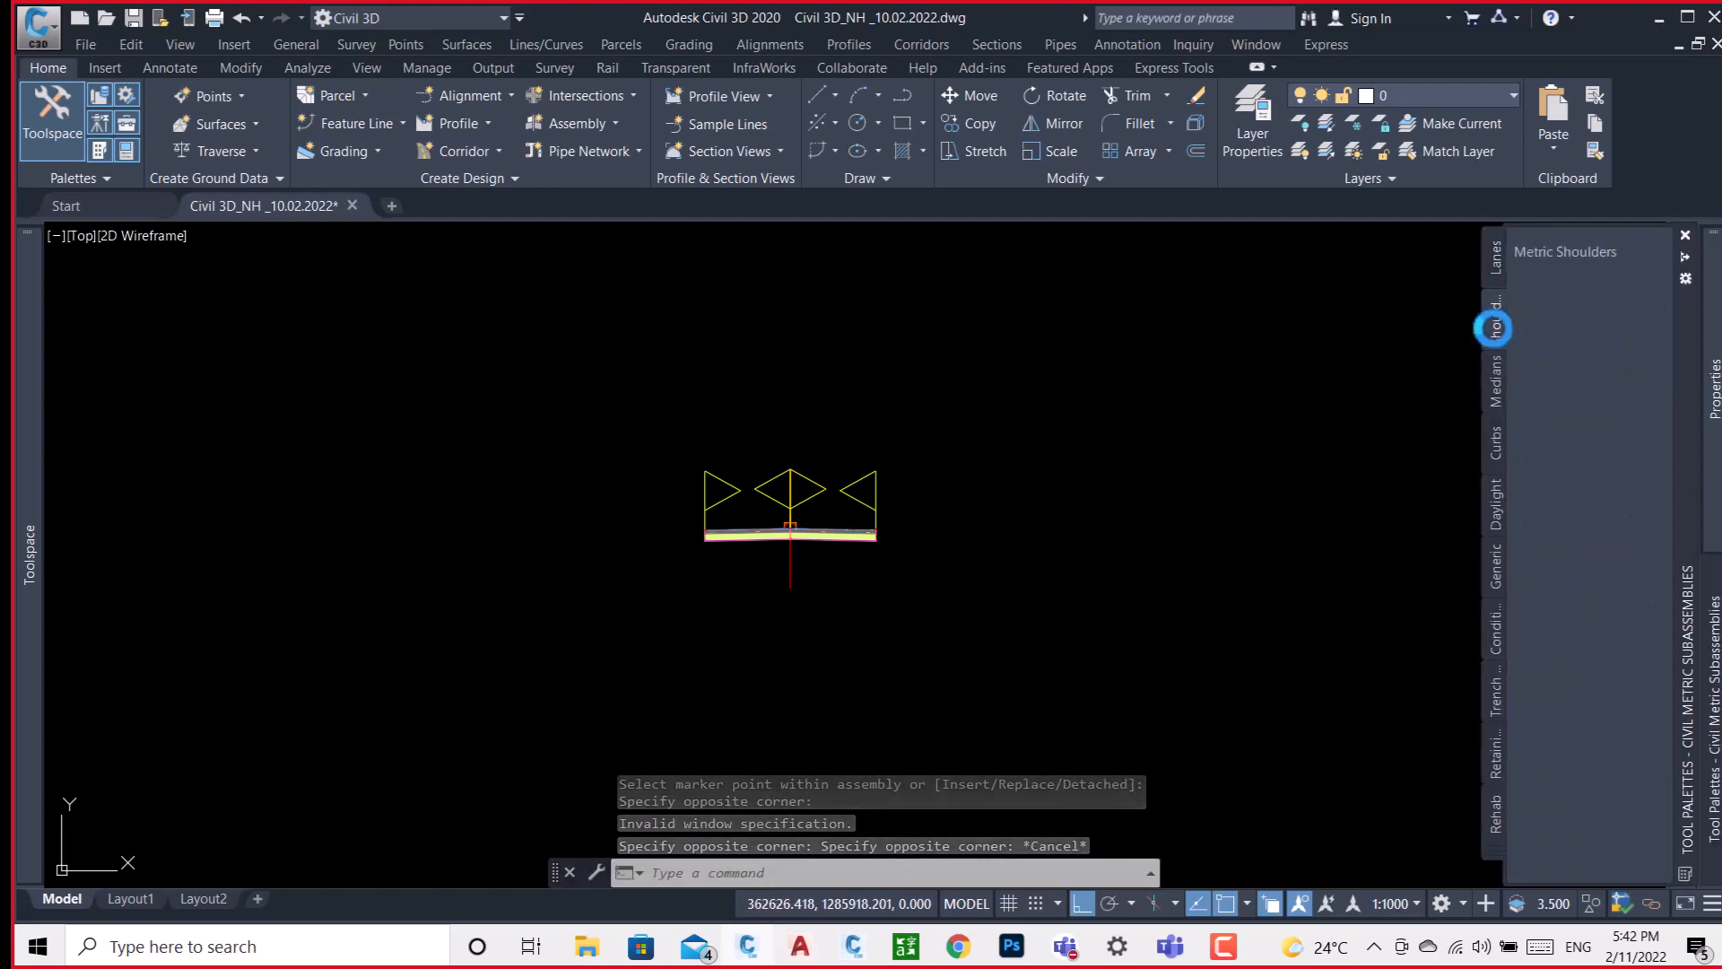
left_click(1579, 334)
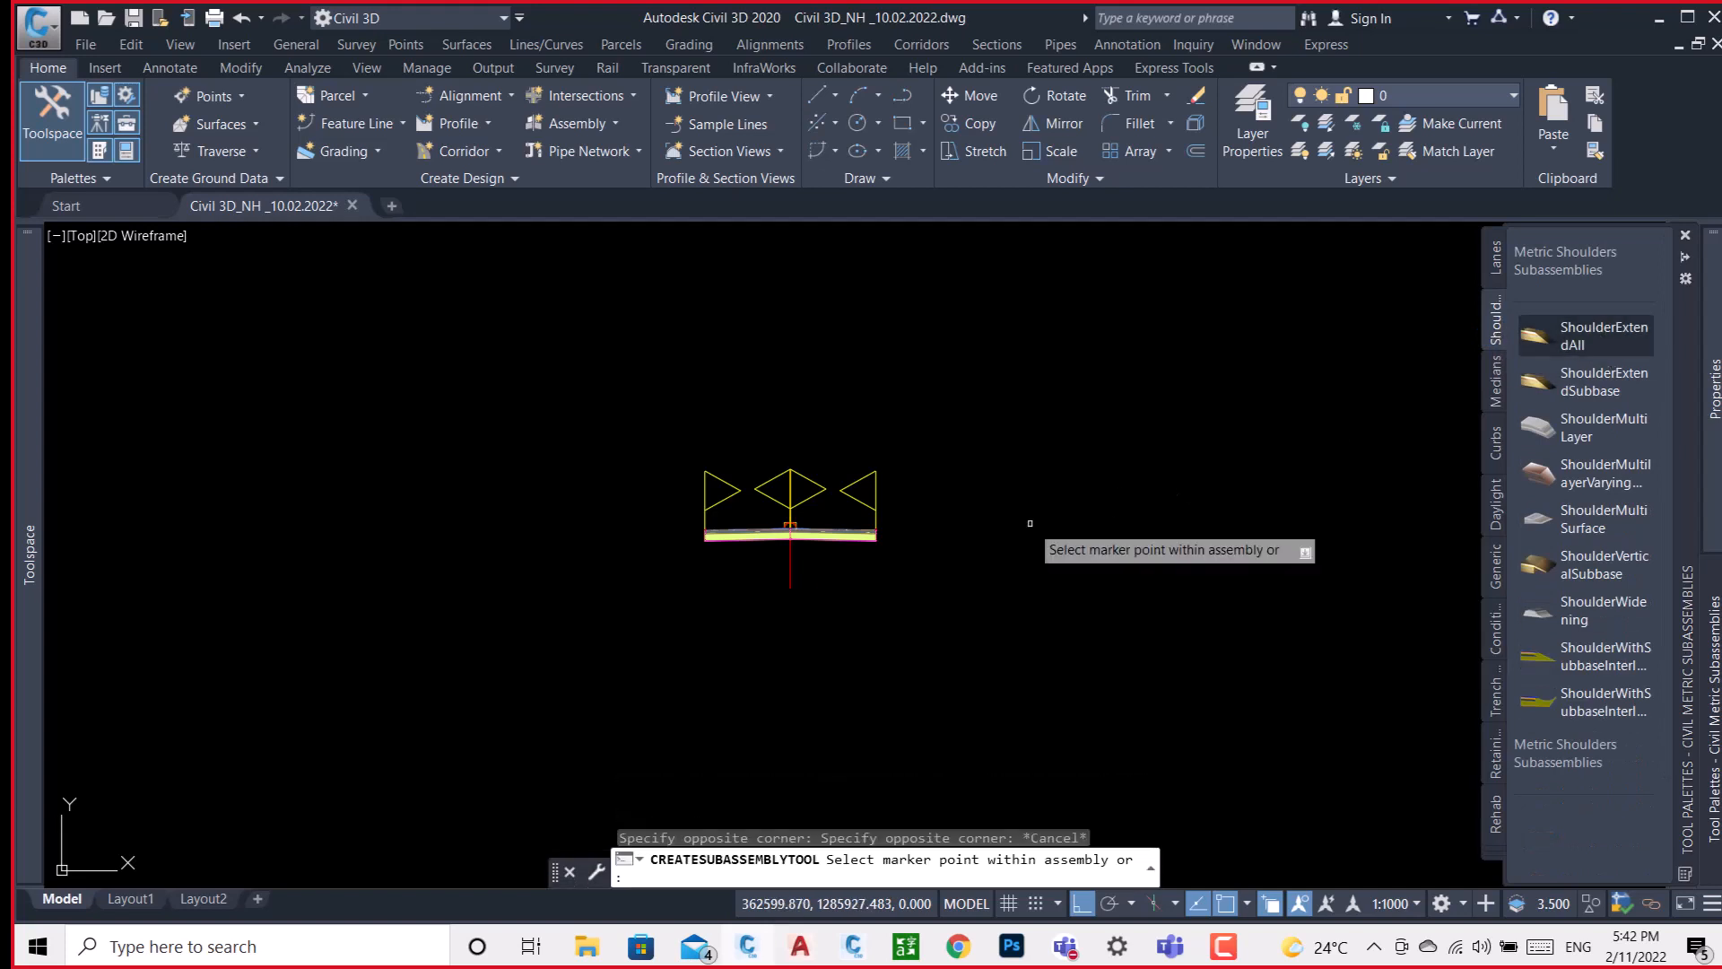
scroll(888, 543, "up", 6)
scroll(818, 537, "up", 3)
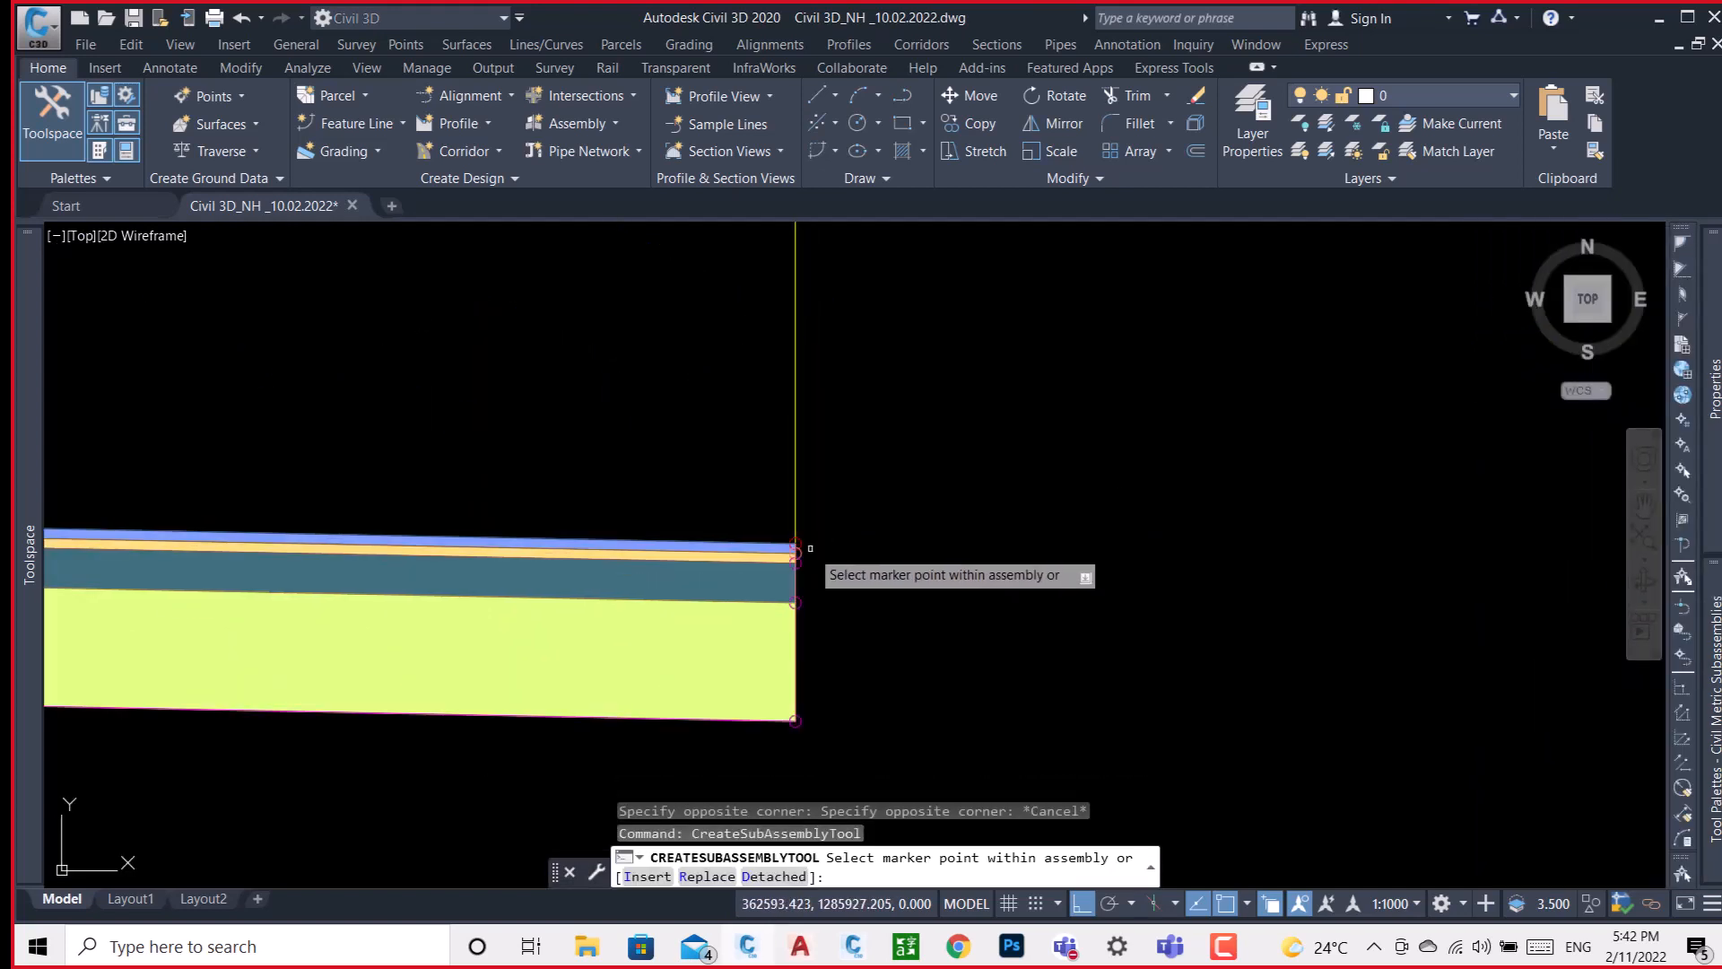
scroll(794, 530, "down", 6)
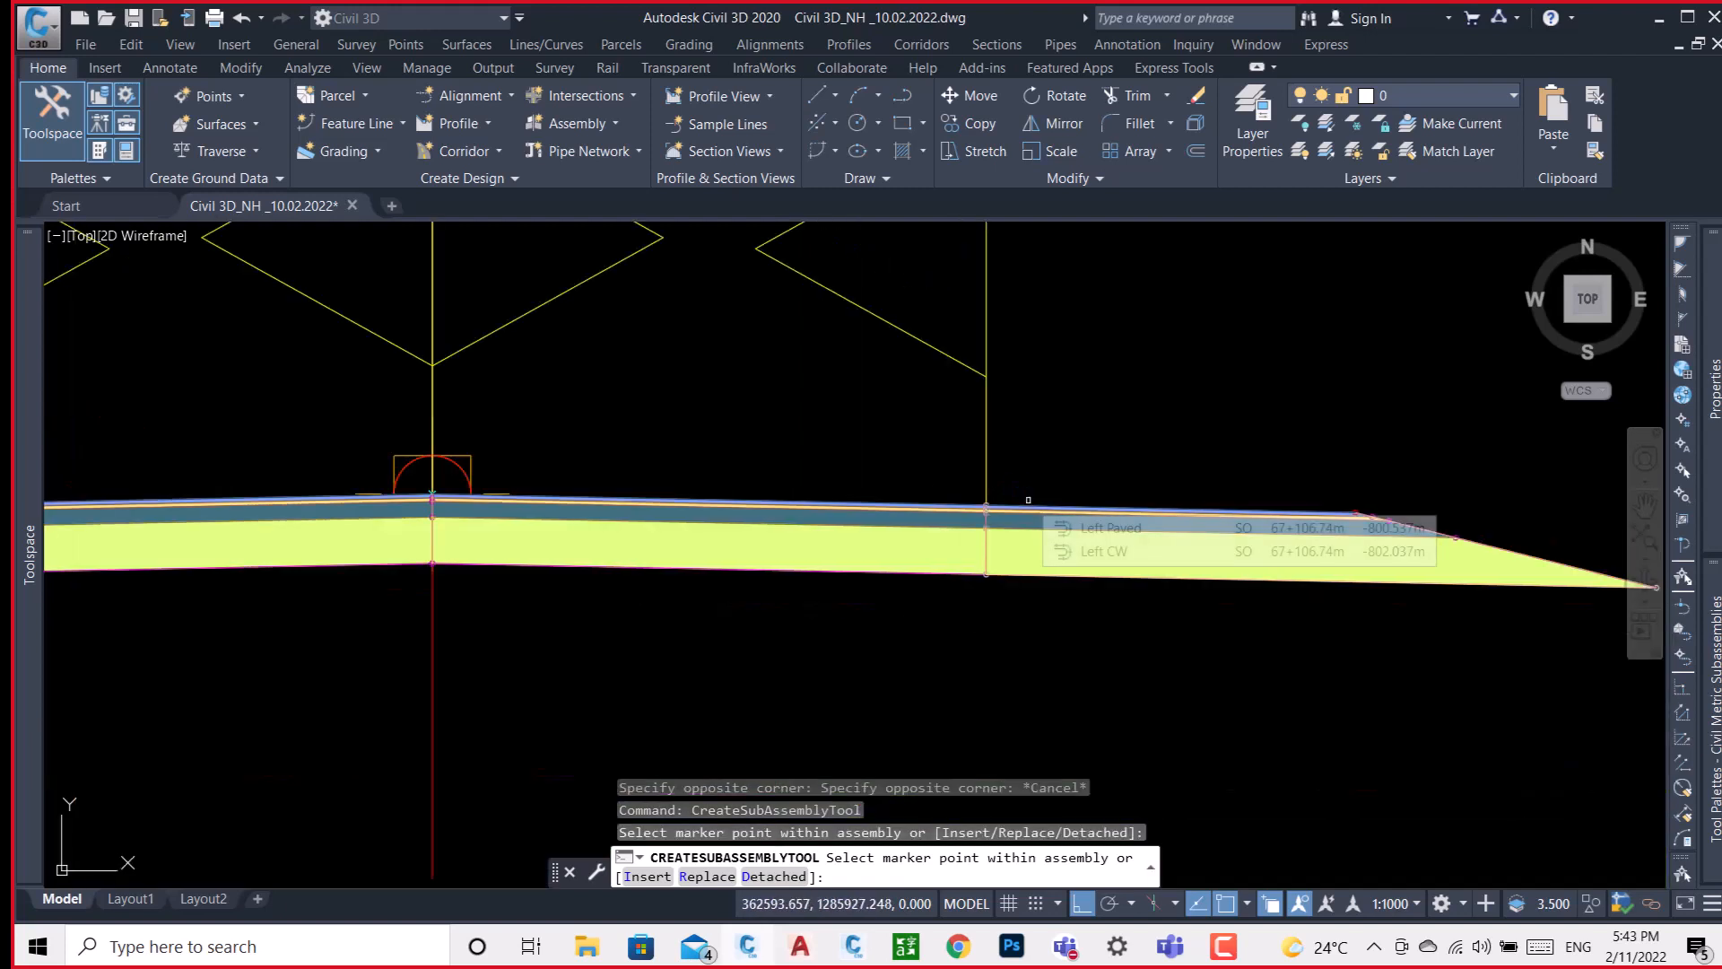
key("Escape")
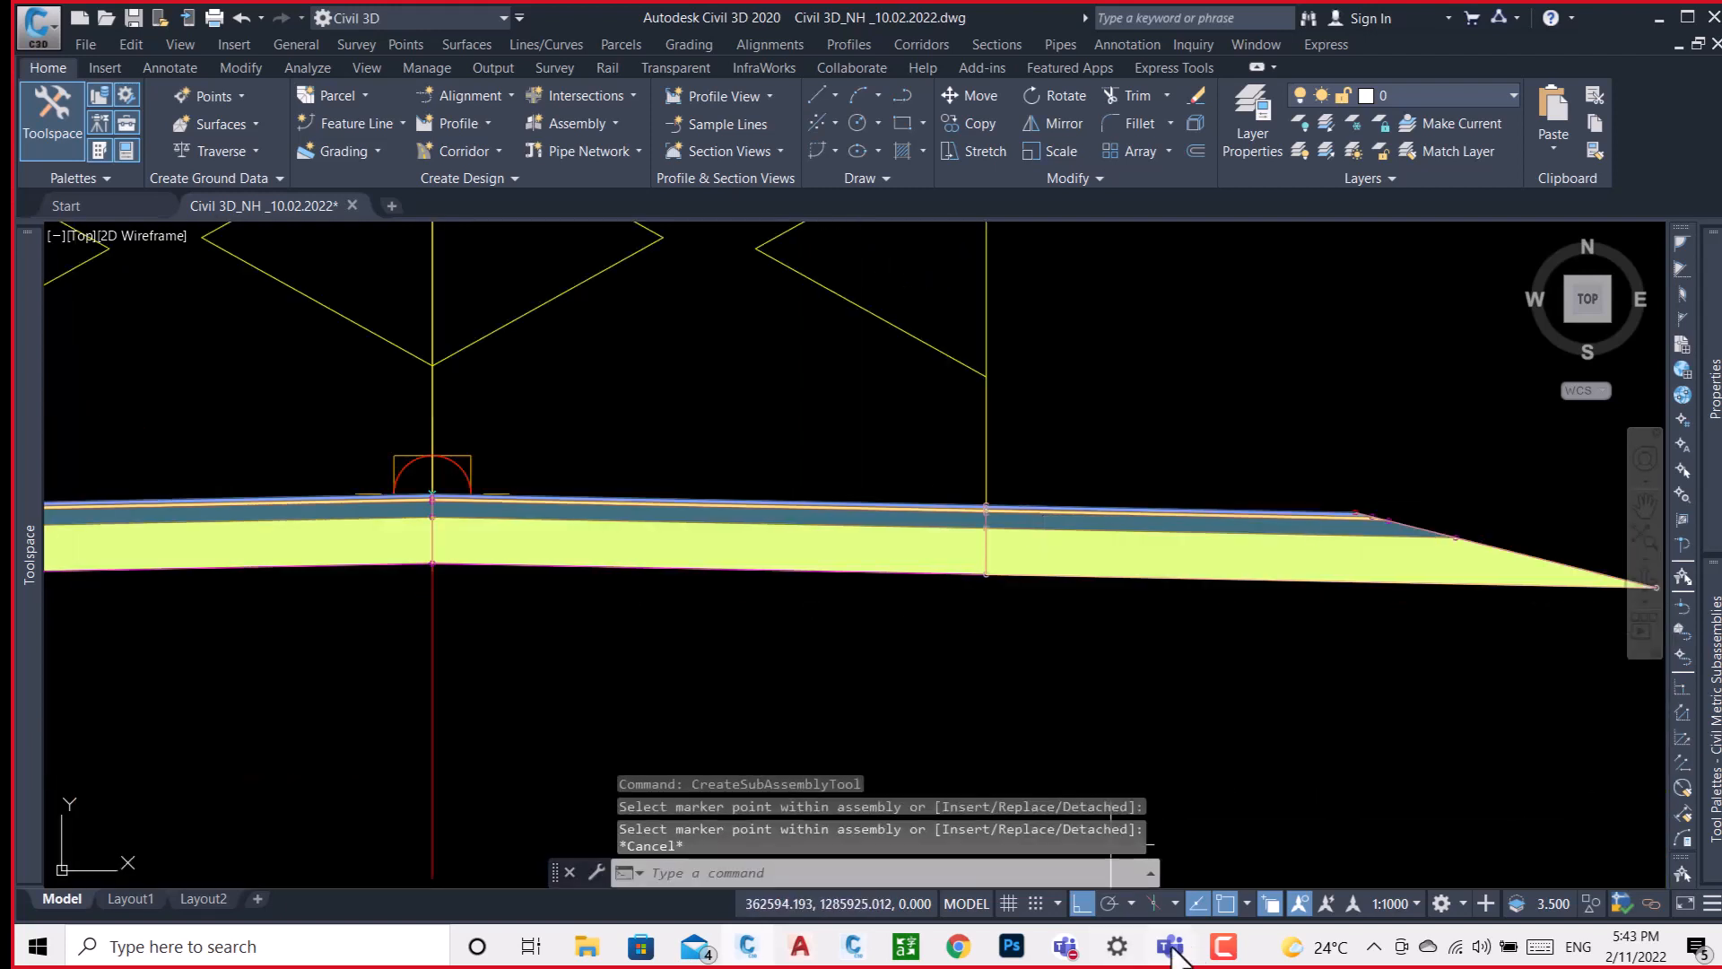
Check the Microsoft Teams call window, and minimize it to return to the Civil 3D drawing.
mouse_move(1168, 949)
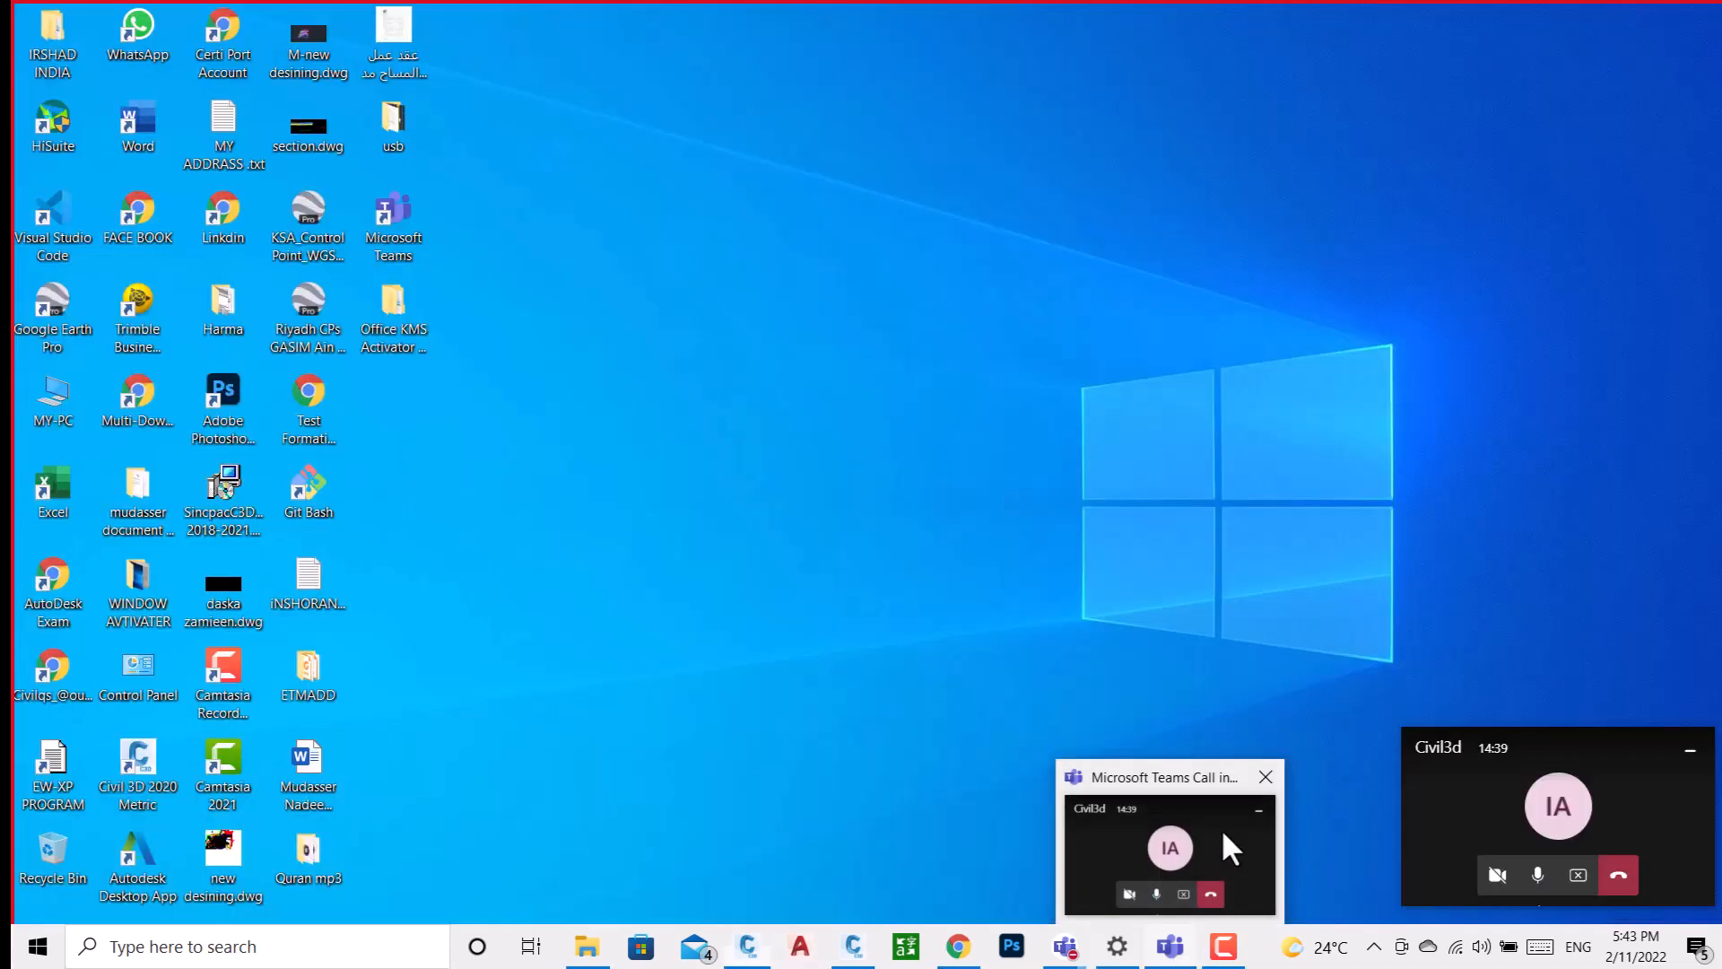
left_click(1222, 829)
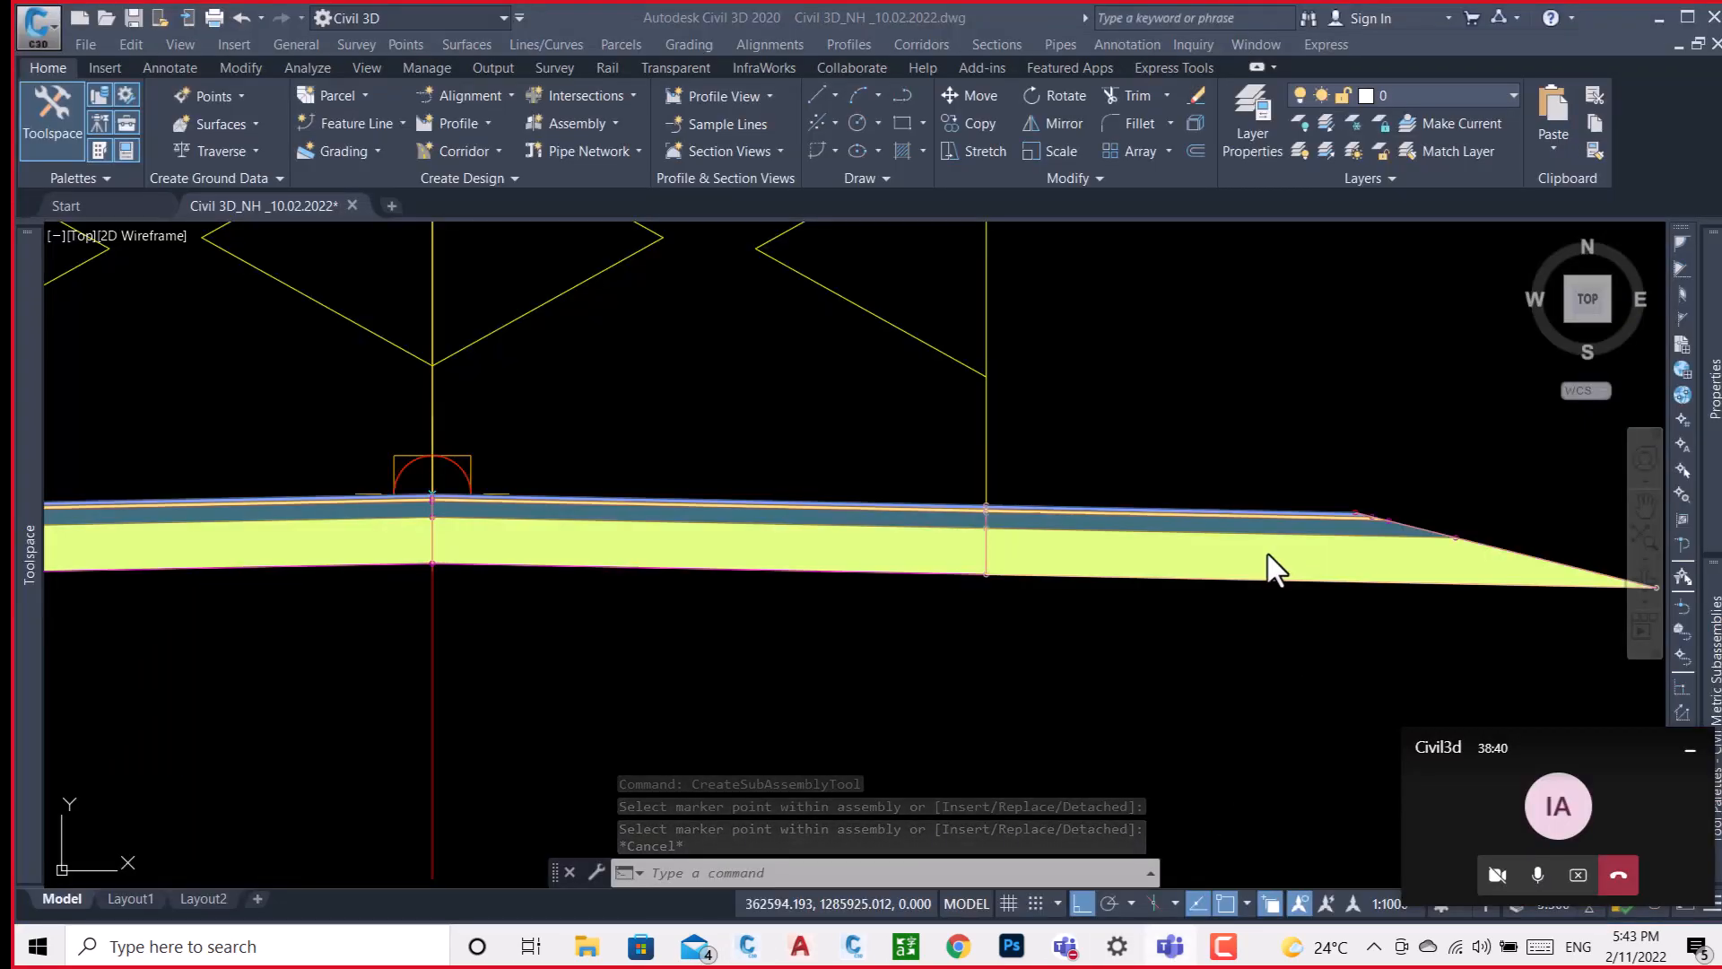
scroll(904, 495, "down", 3)
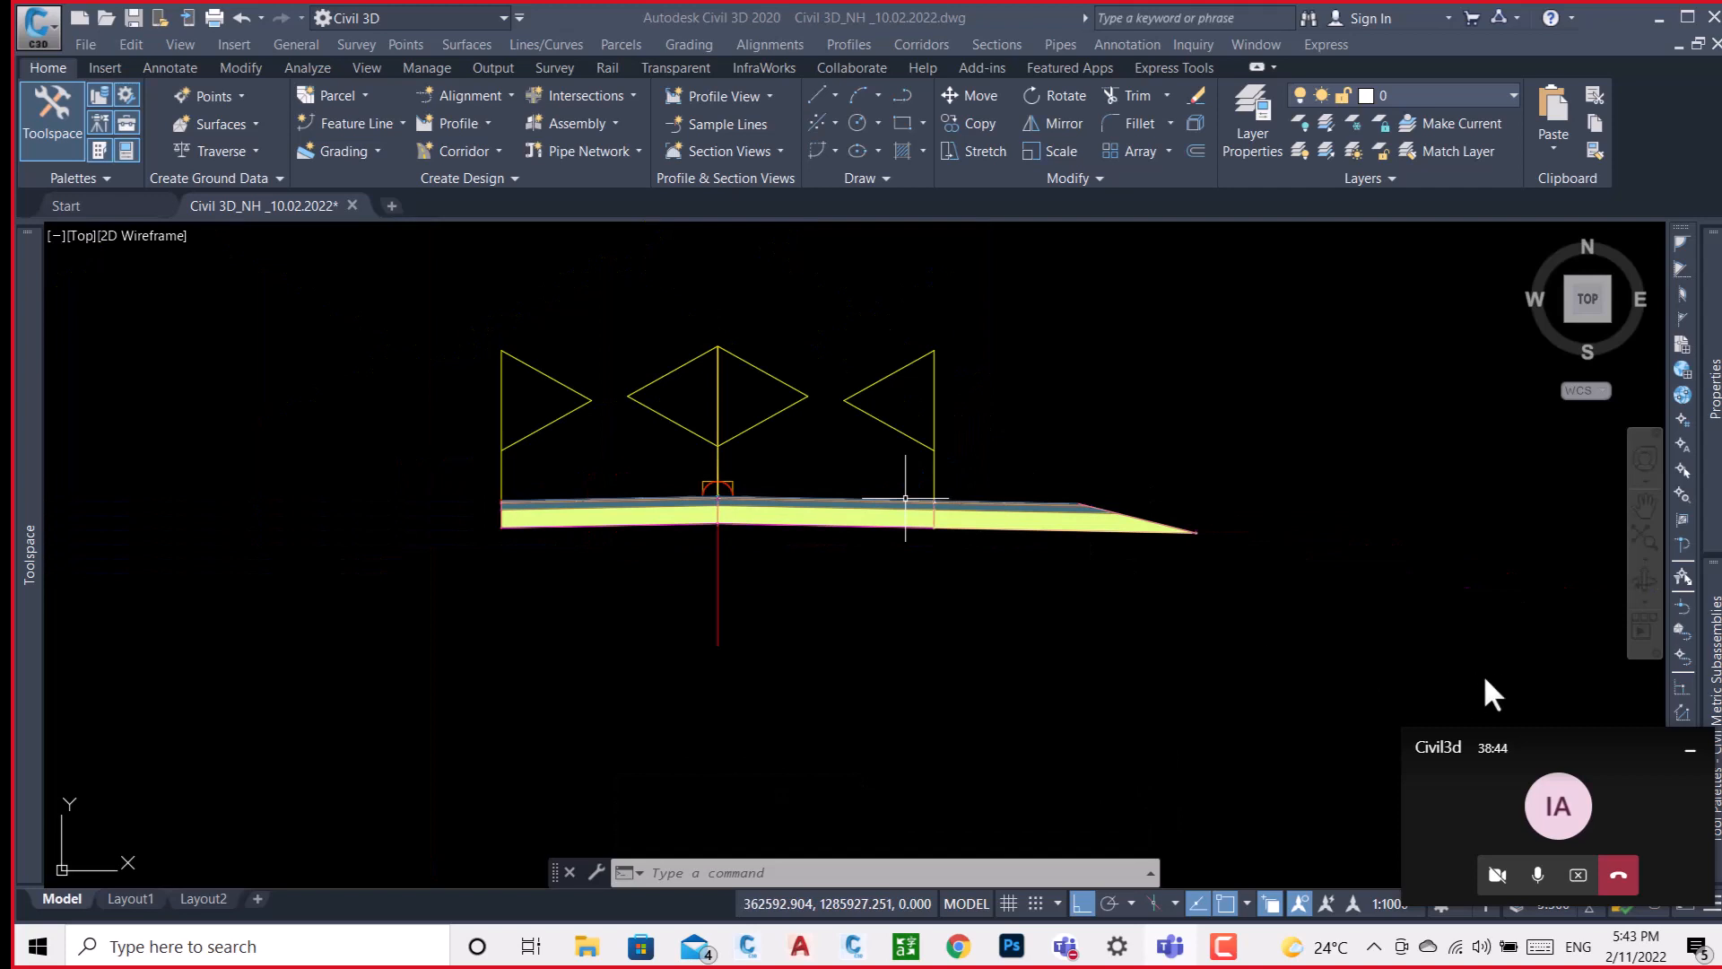
left_click(1684, 753)
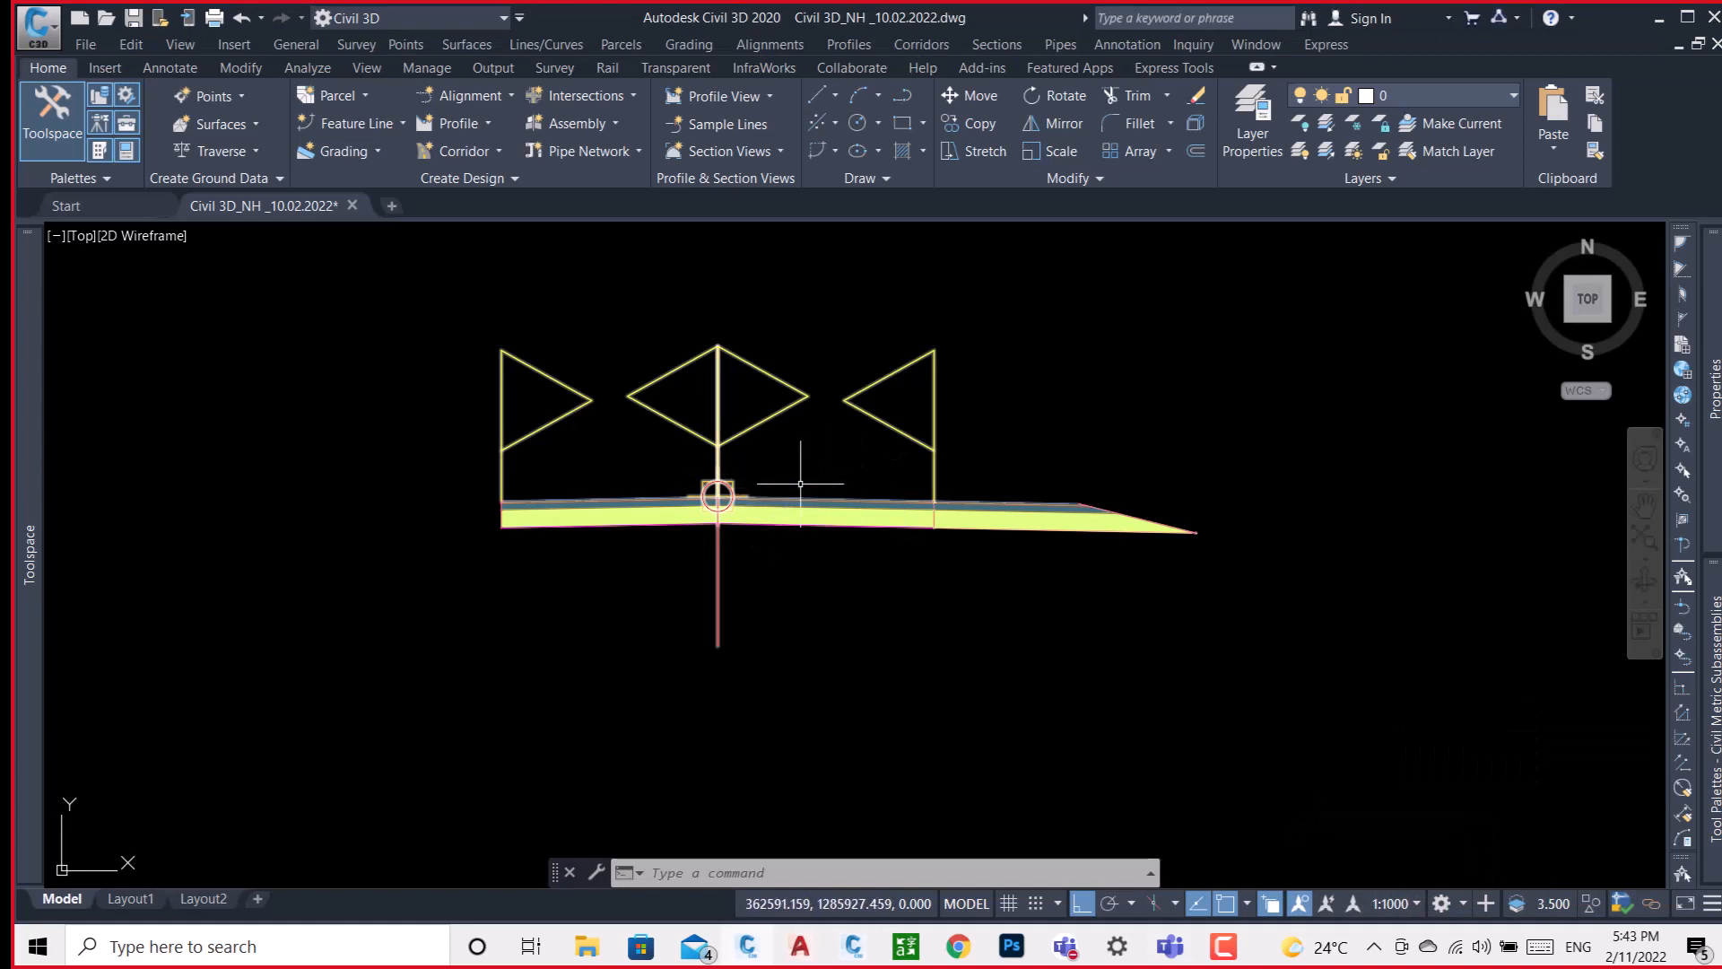
scroll(1013, 509, "up", 2)
scroll(1009, 508, "down", 4)
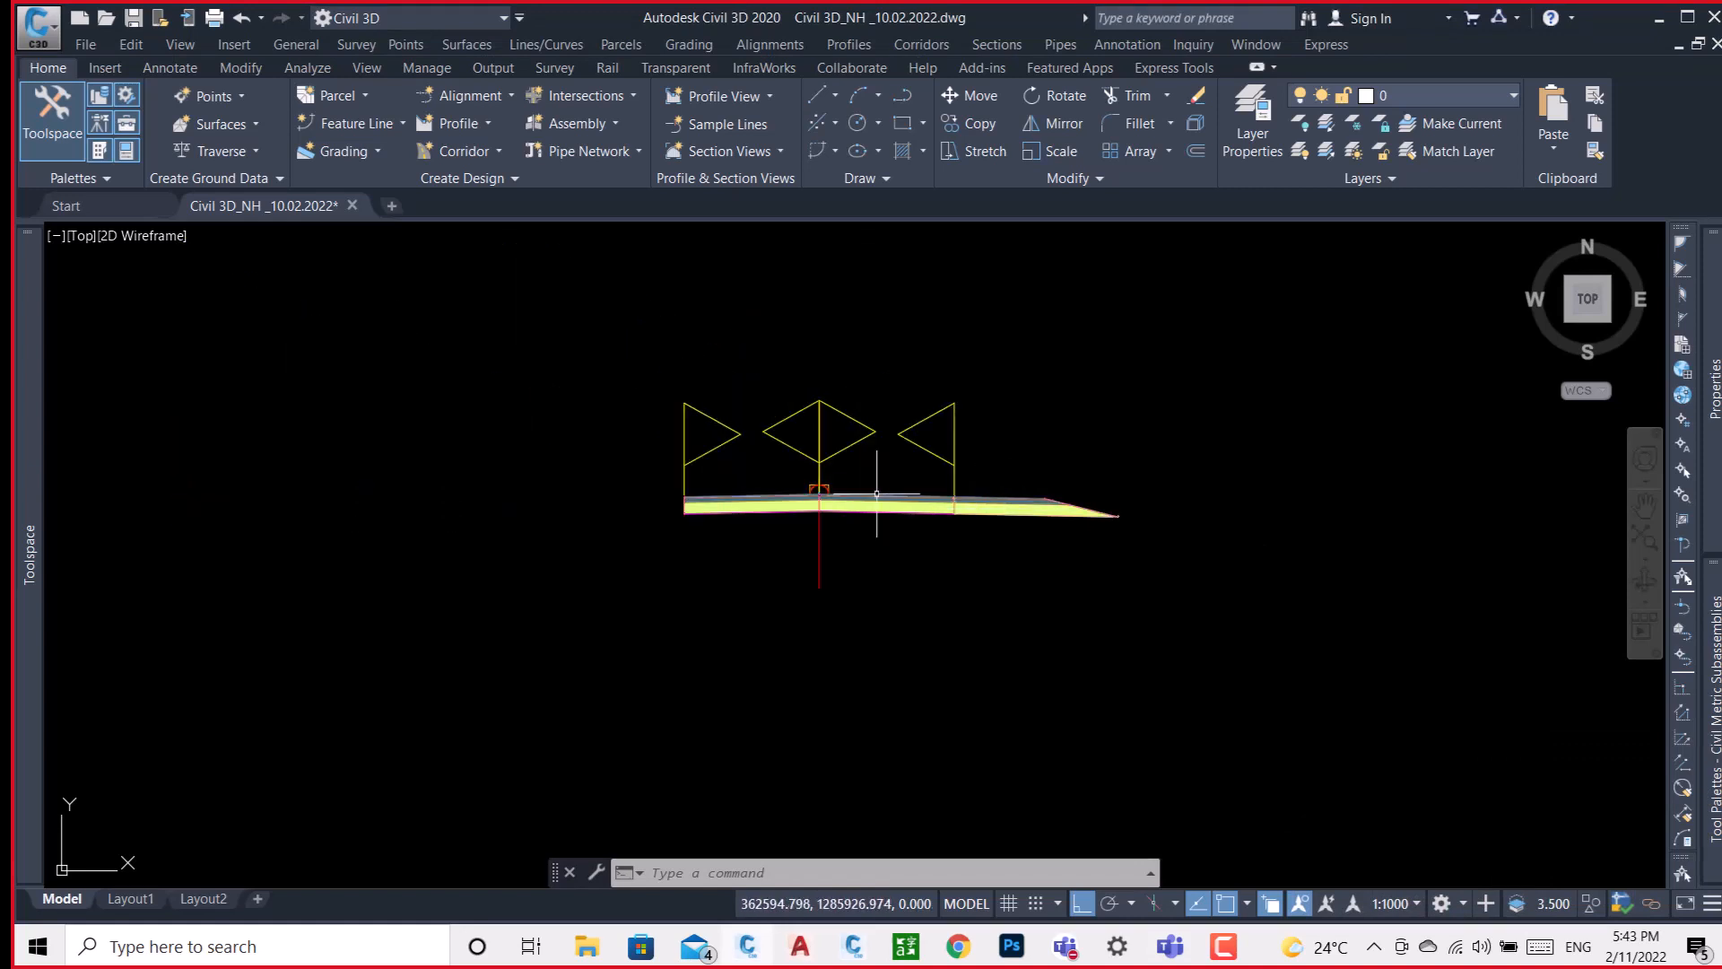
scroll(865, 481, "up", 5)
scroll(867, 485, "down", 5)
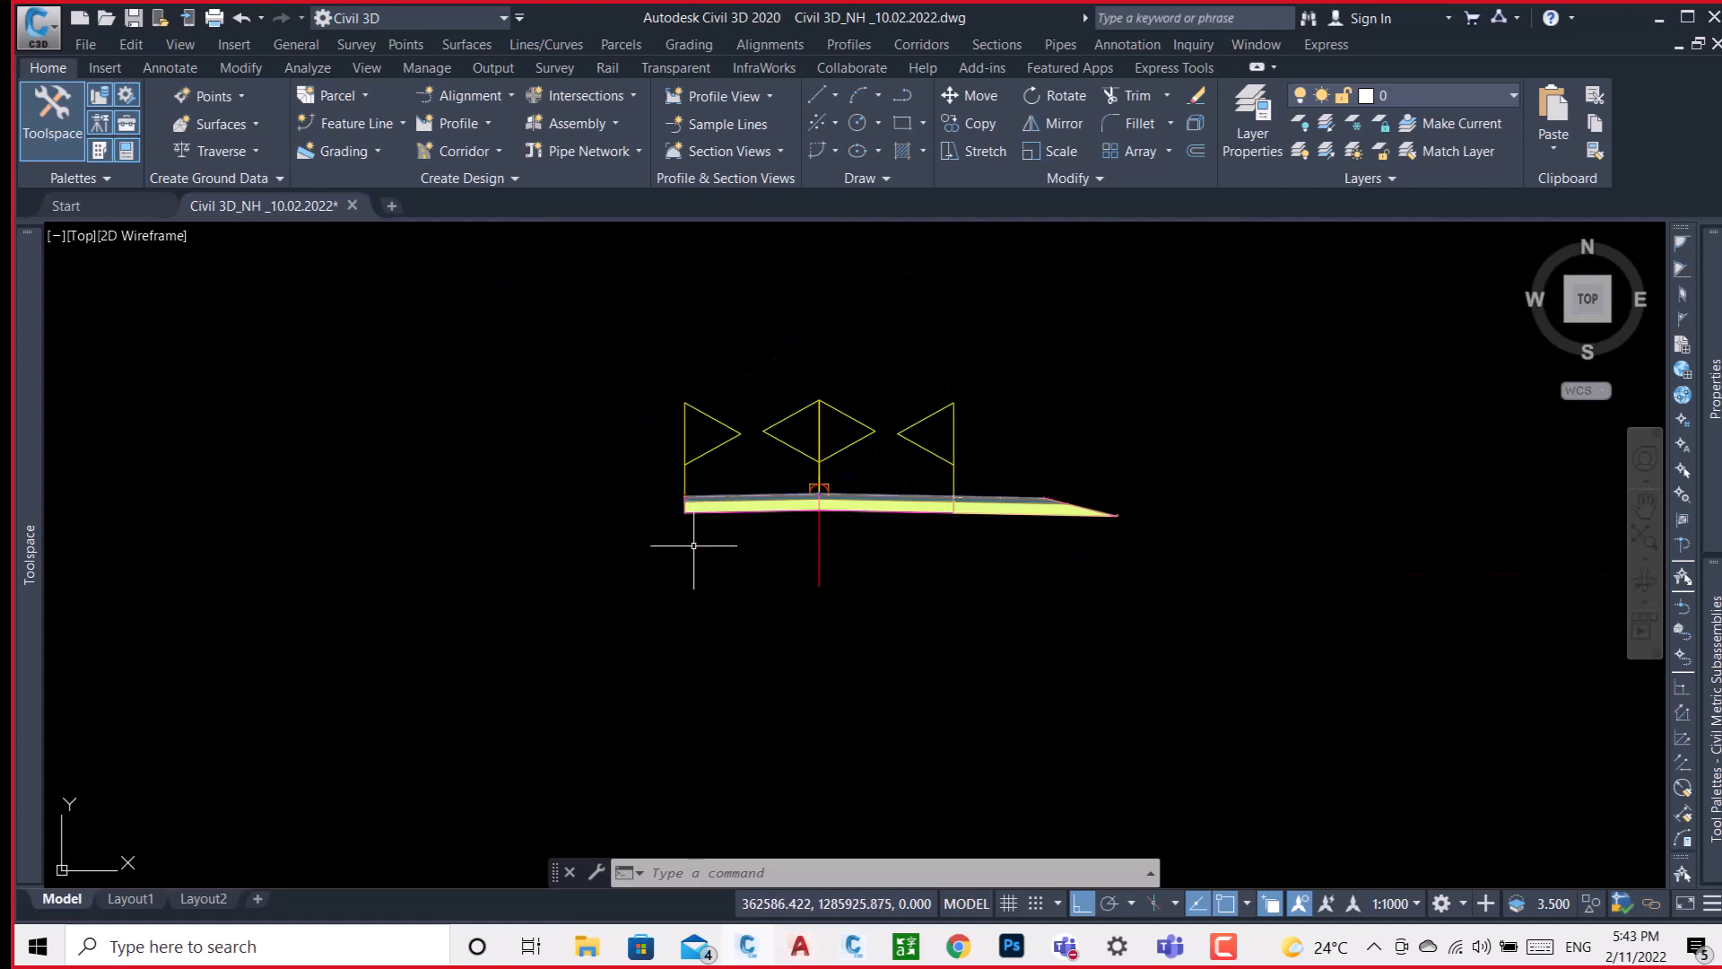
scroll(668, 507, "up", 4)
scroll(530, 488, "down", 4)
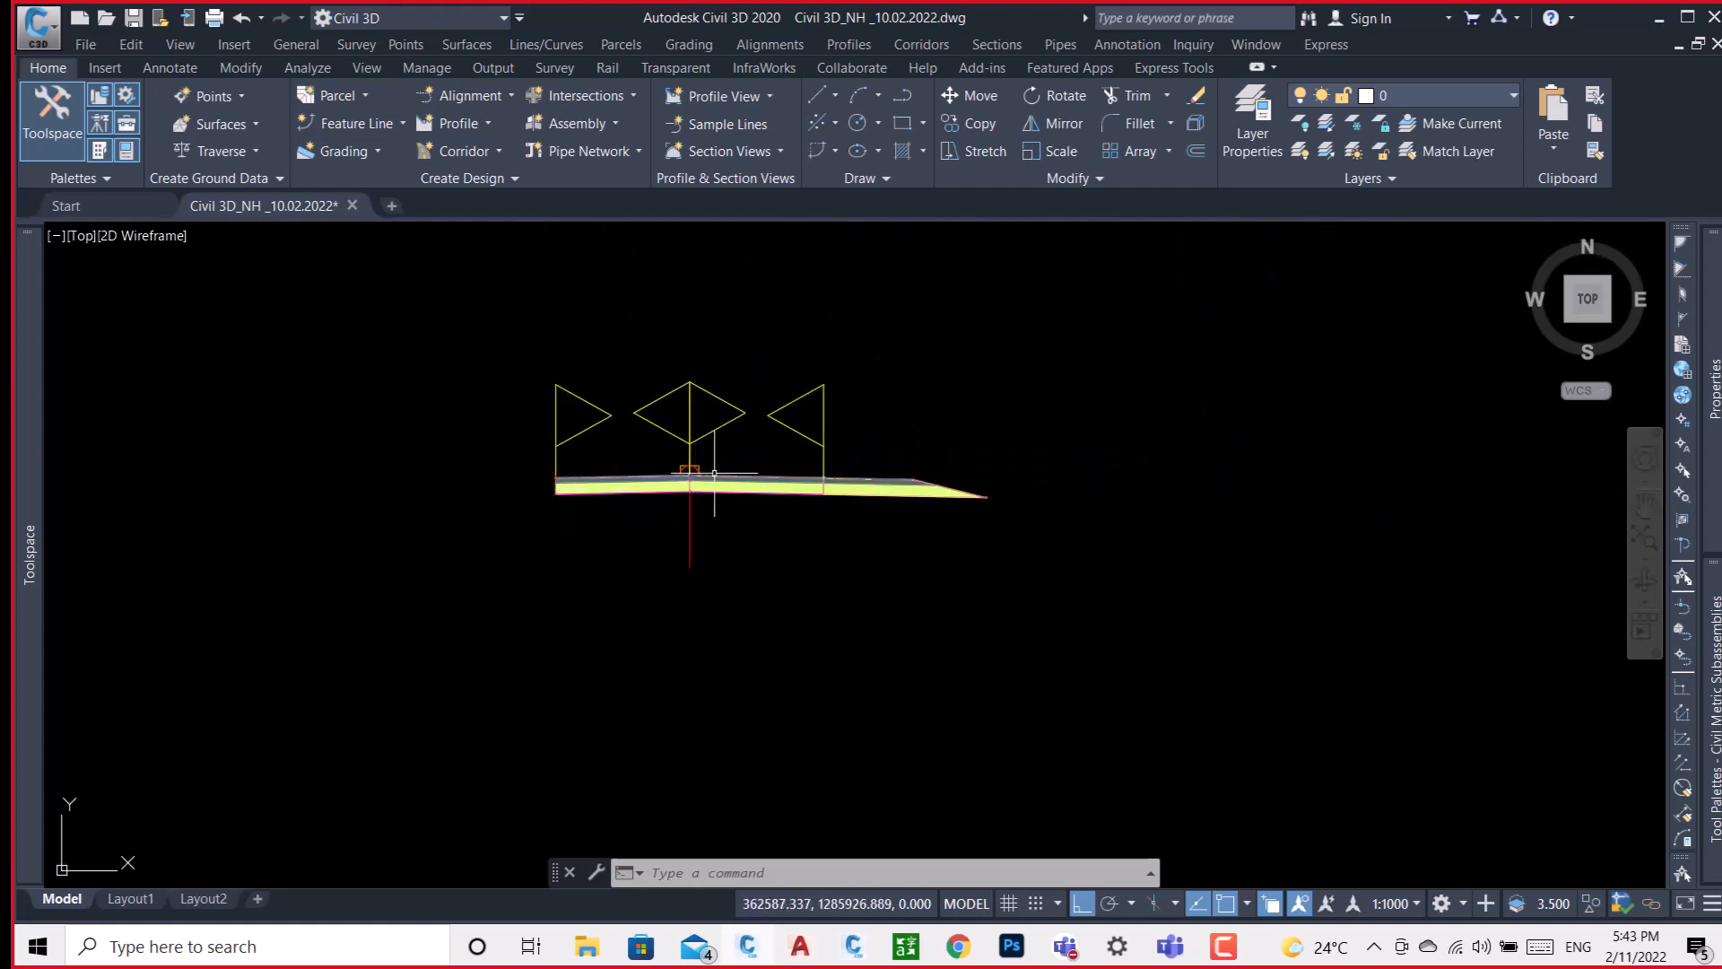
Rename the right lane subassembly of the INDIA assembly as R-SIDE.
scroll(917, 500, "up", 4)
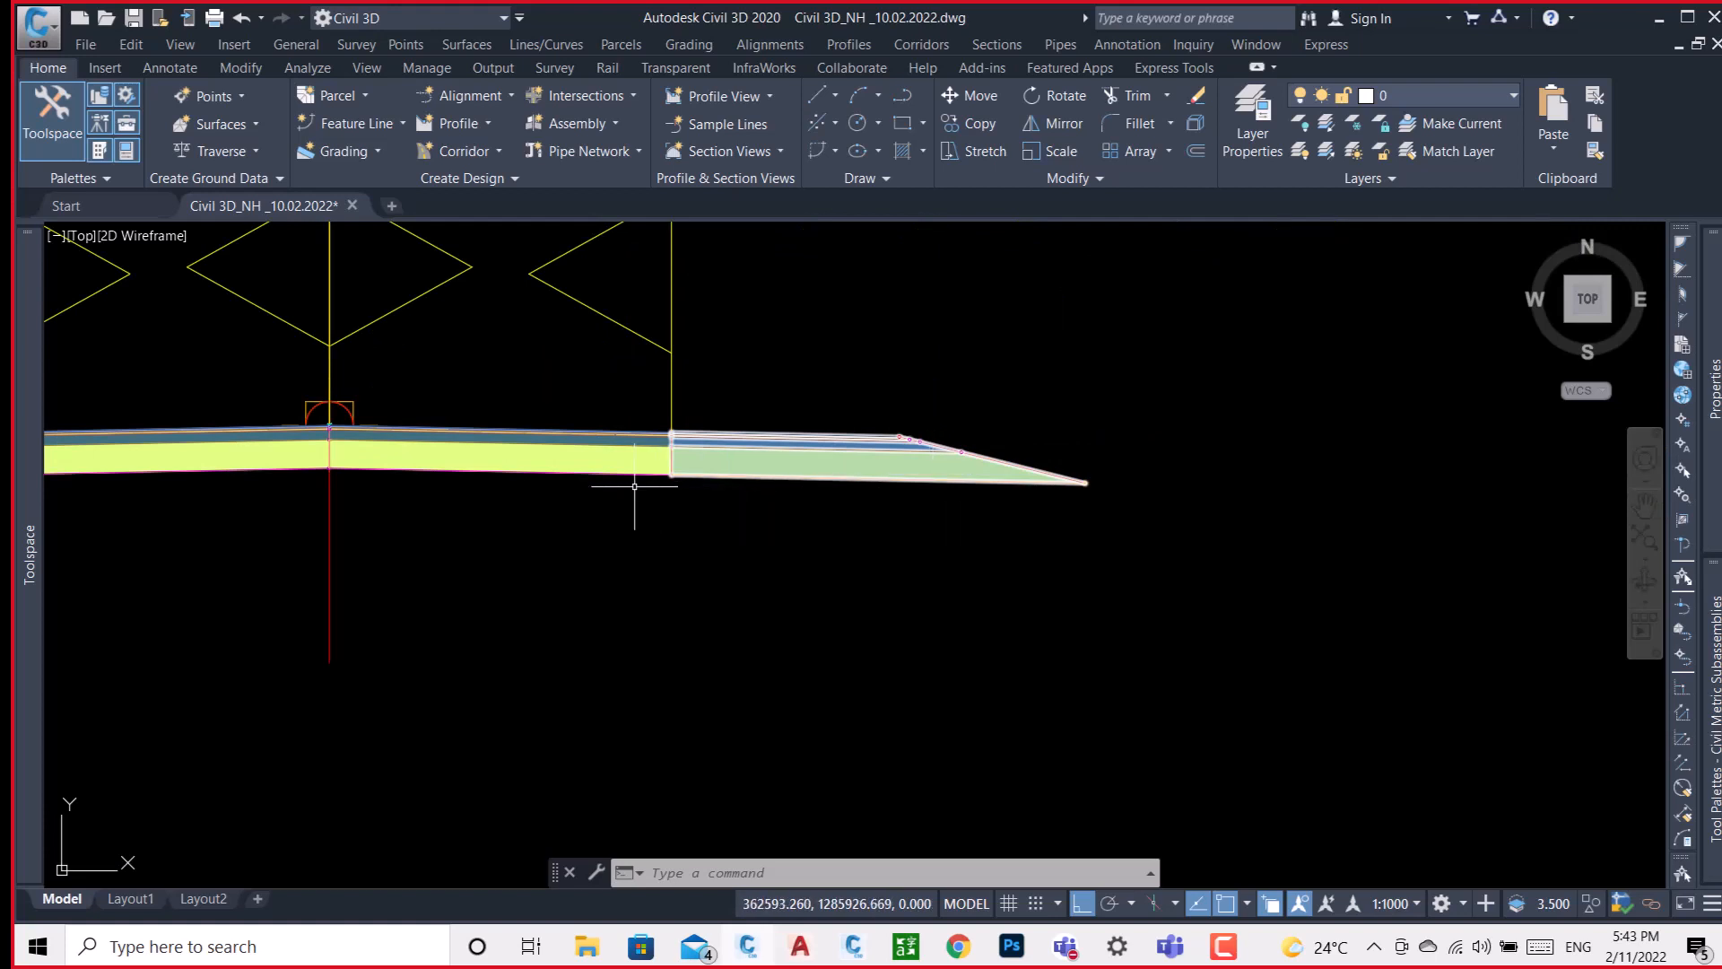
left_click(503, 453)
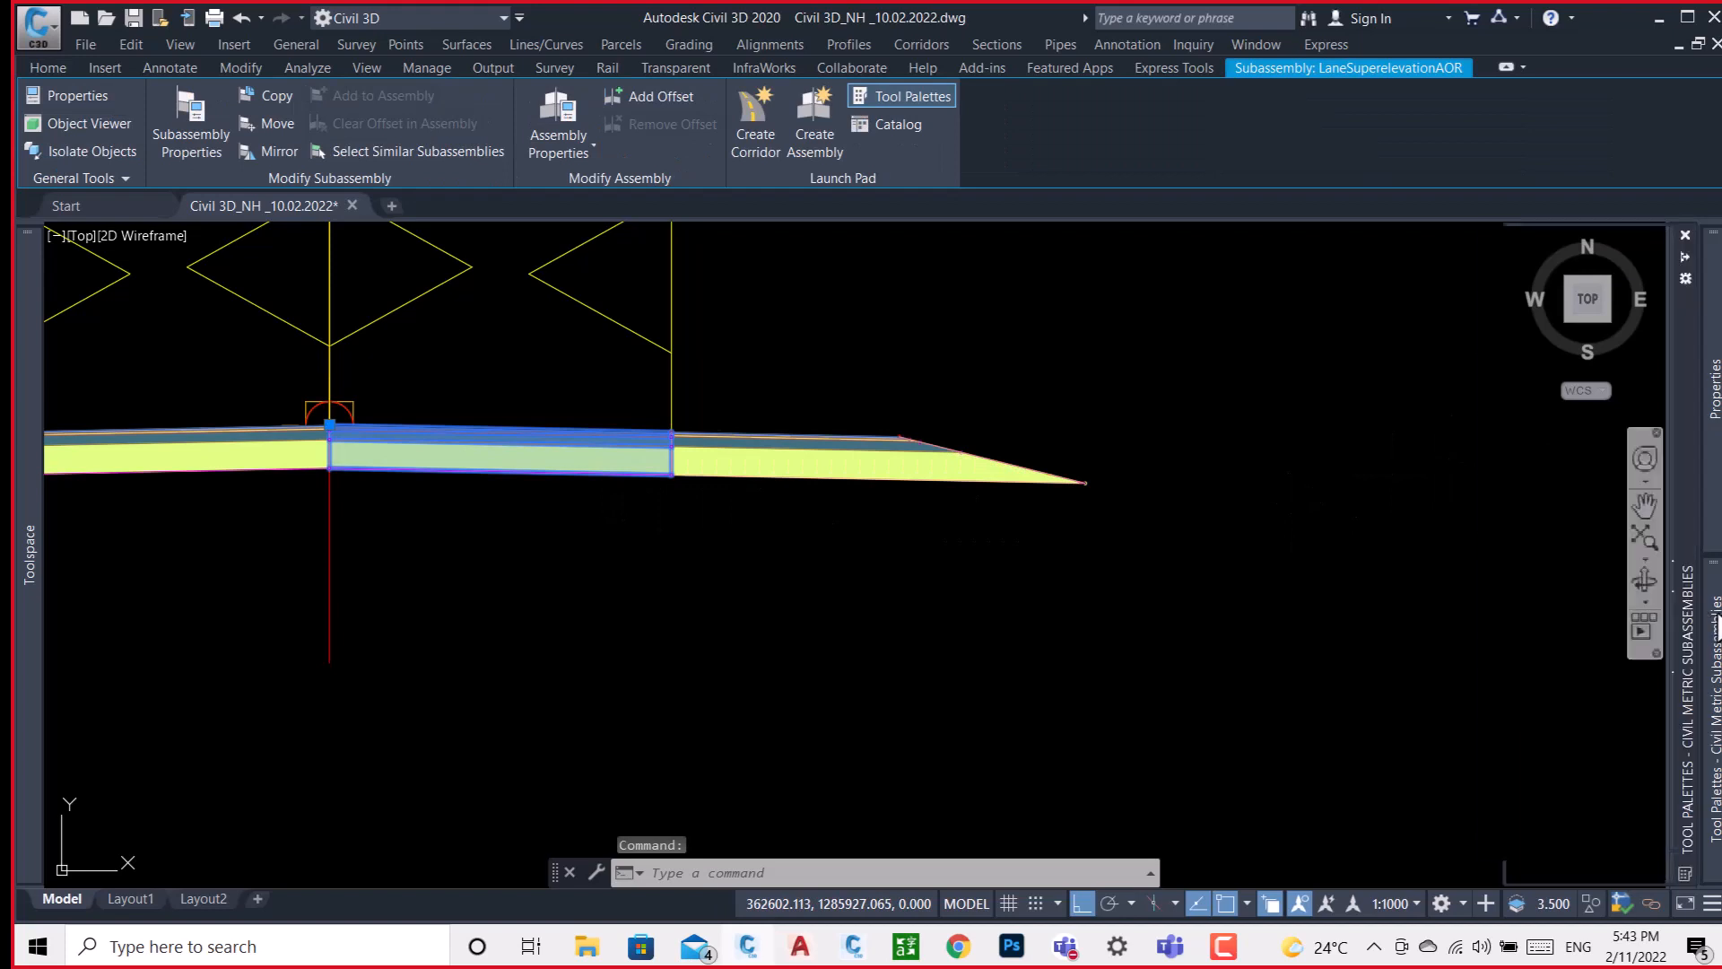
mouse_move(1713, 387)
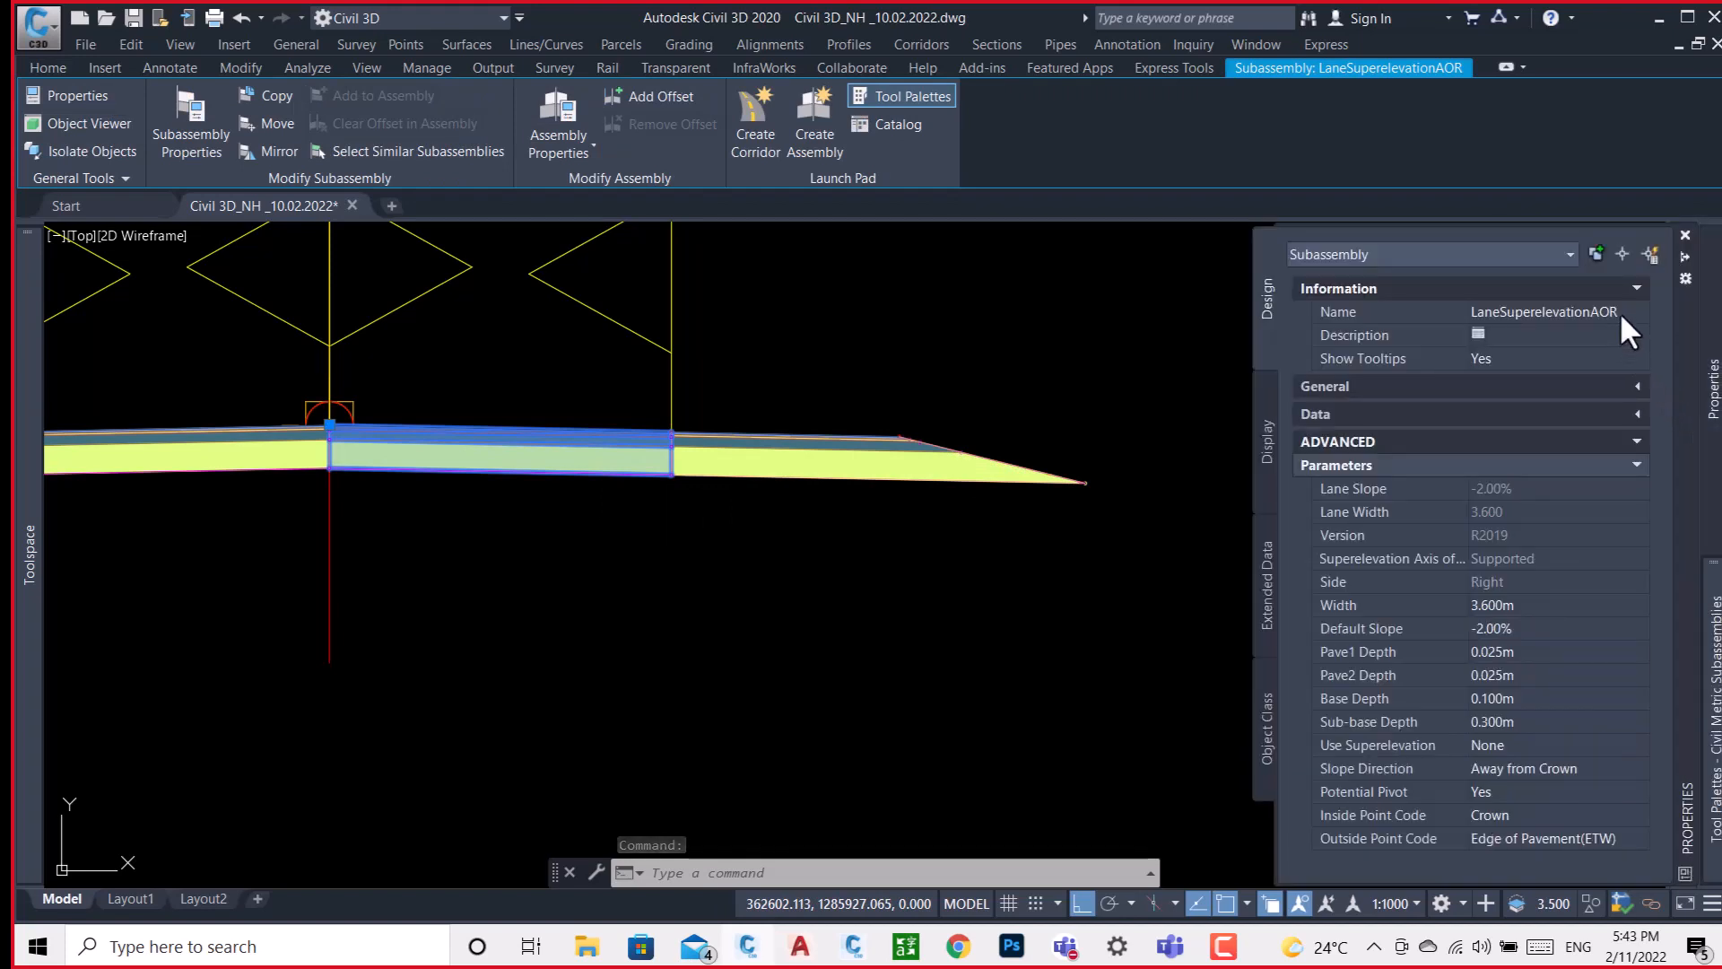
left_click(1620, 312)
key("BackSpace")
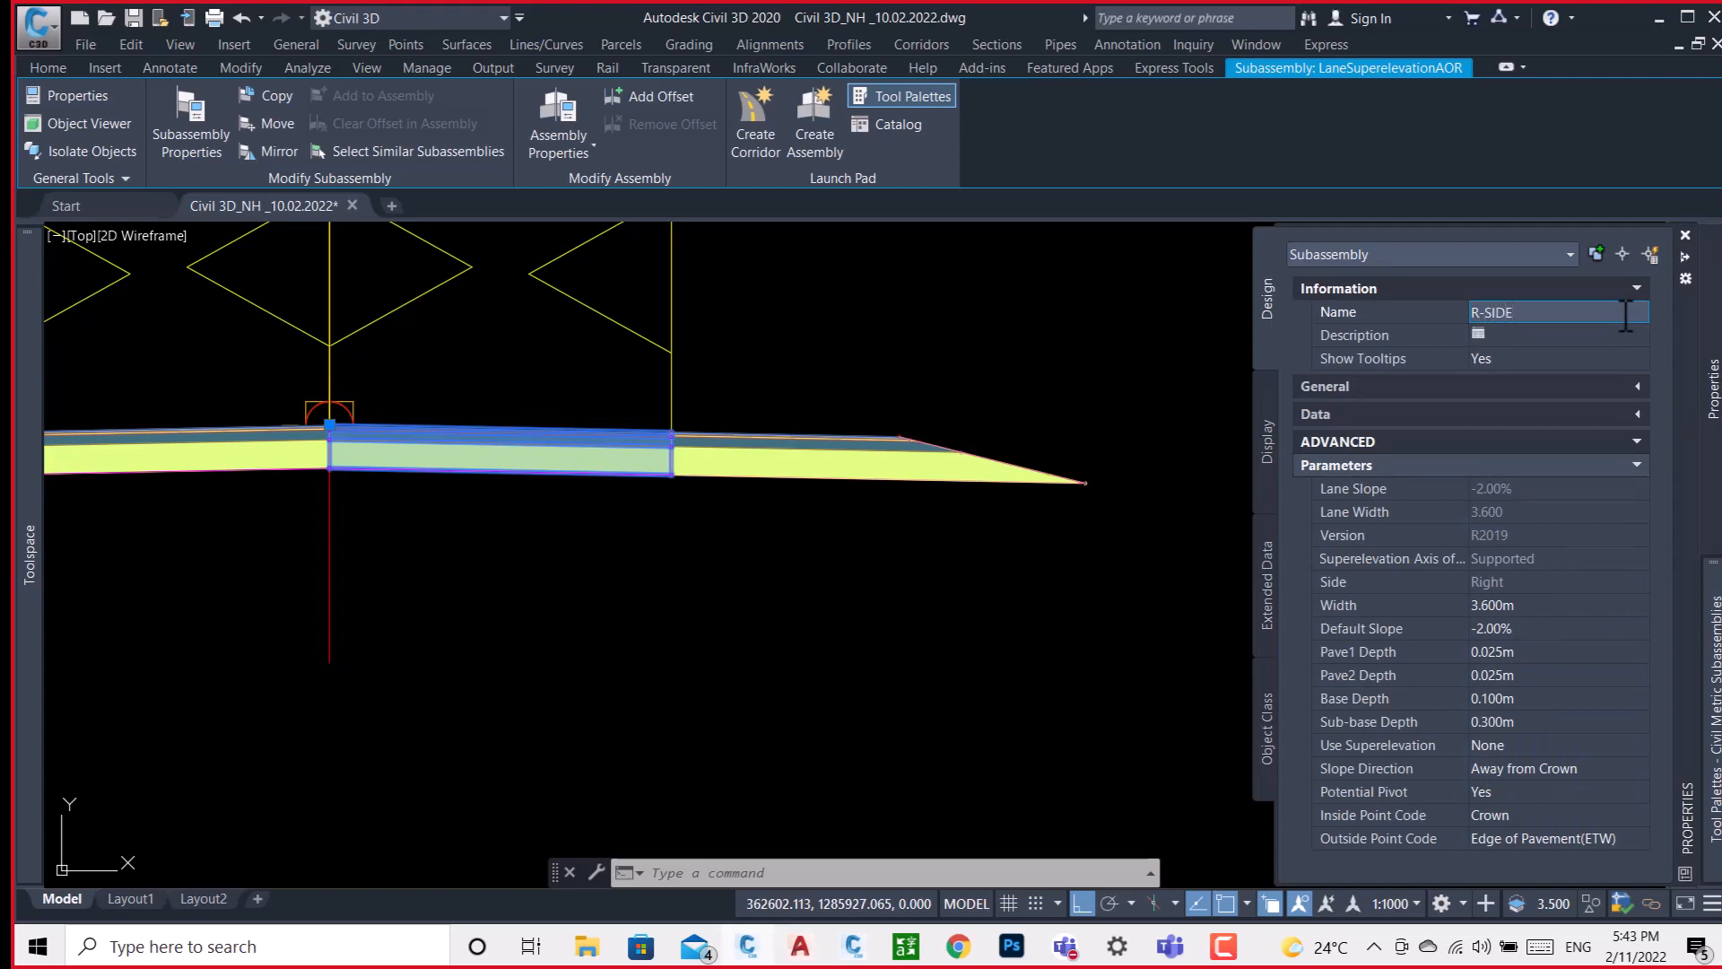
key("Return")
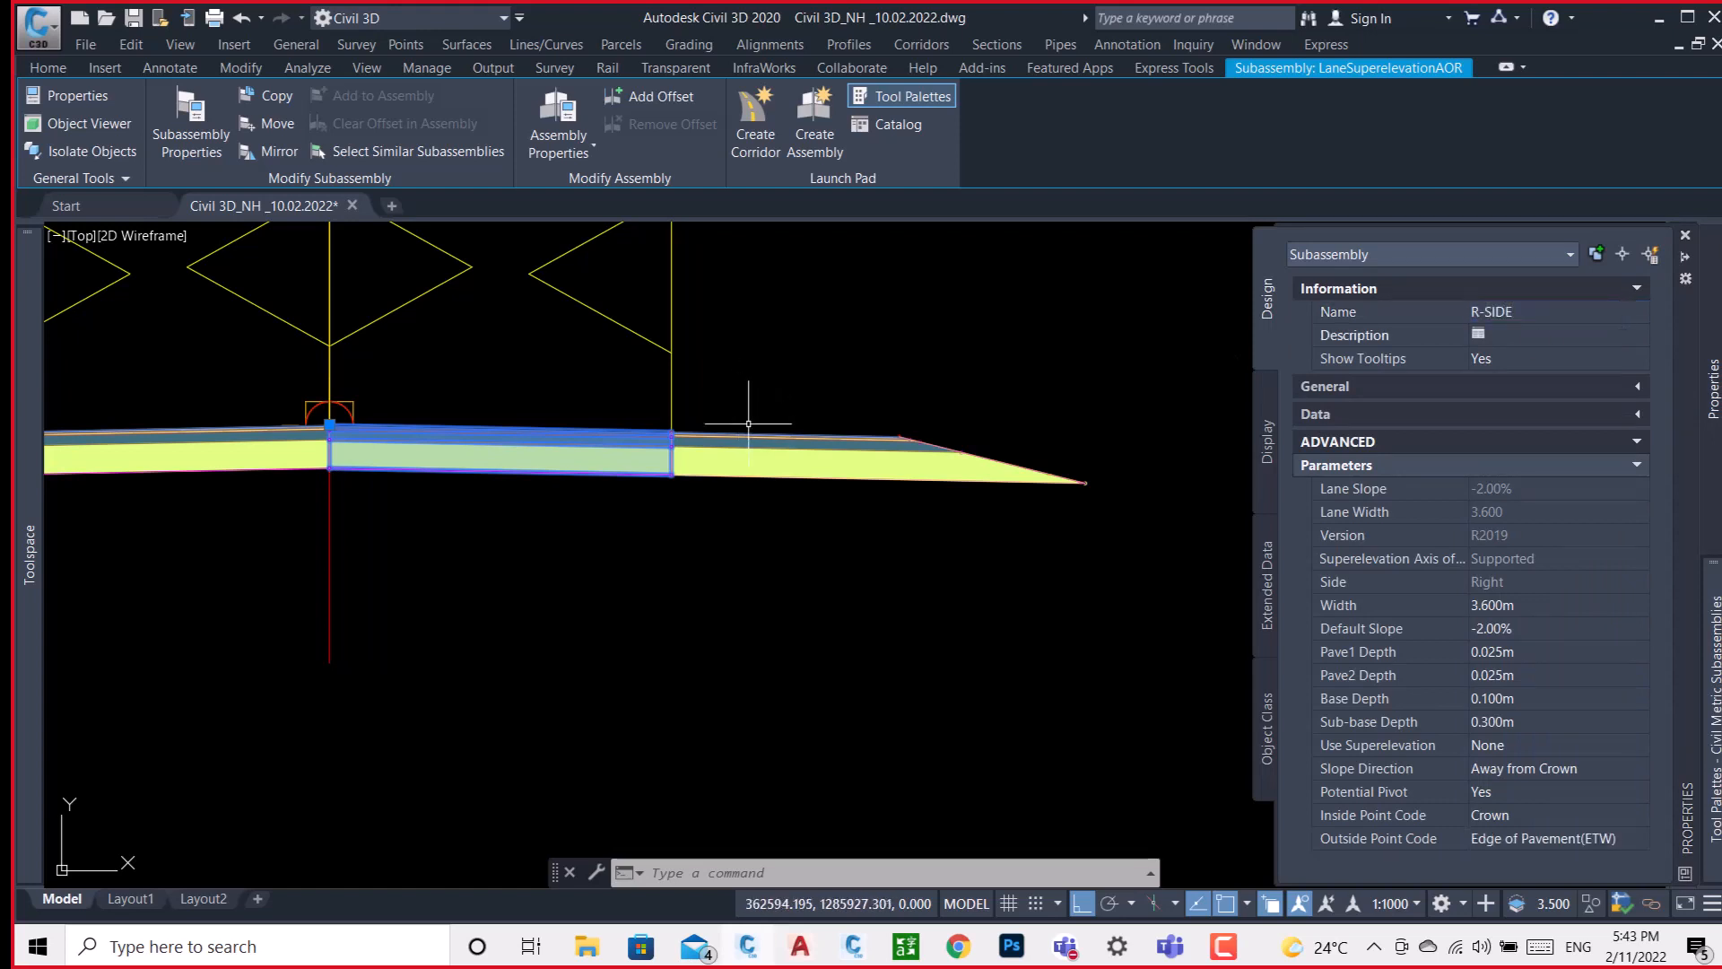
key("Escape")
Rename the right shoulder subassembly as R-S.
left_click(777, 451)
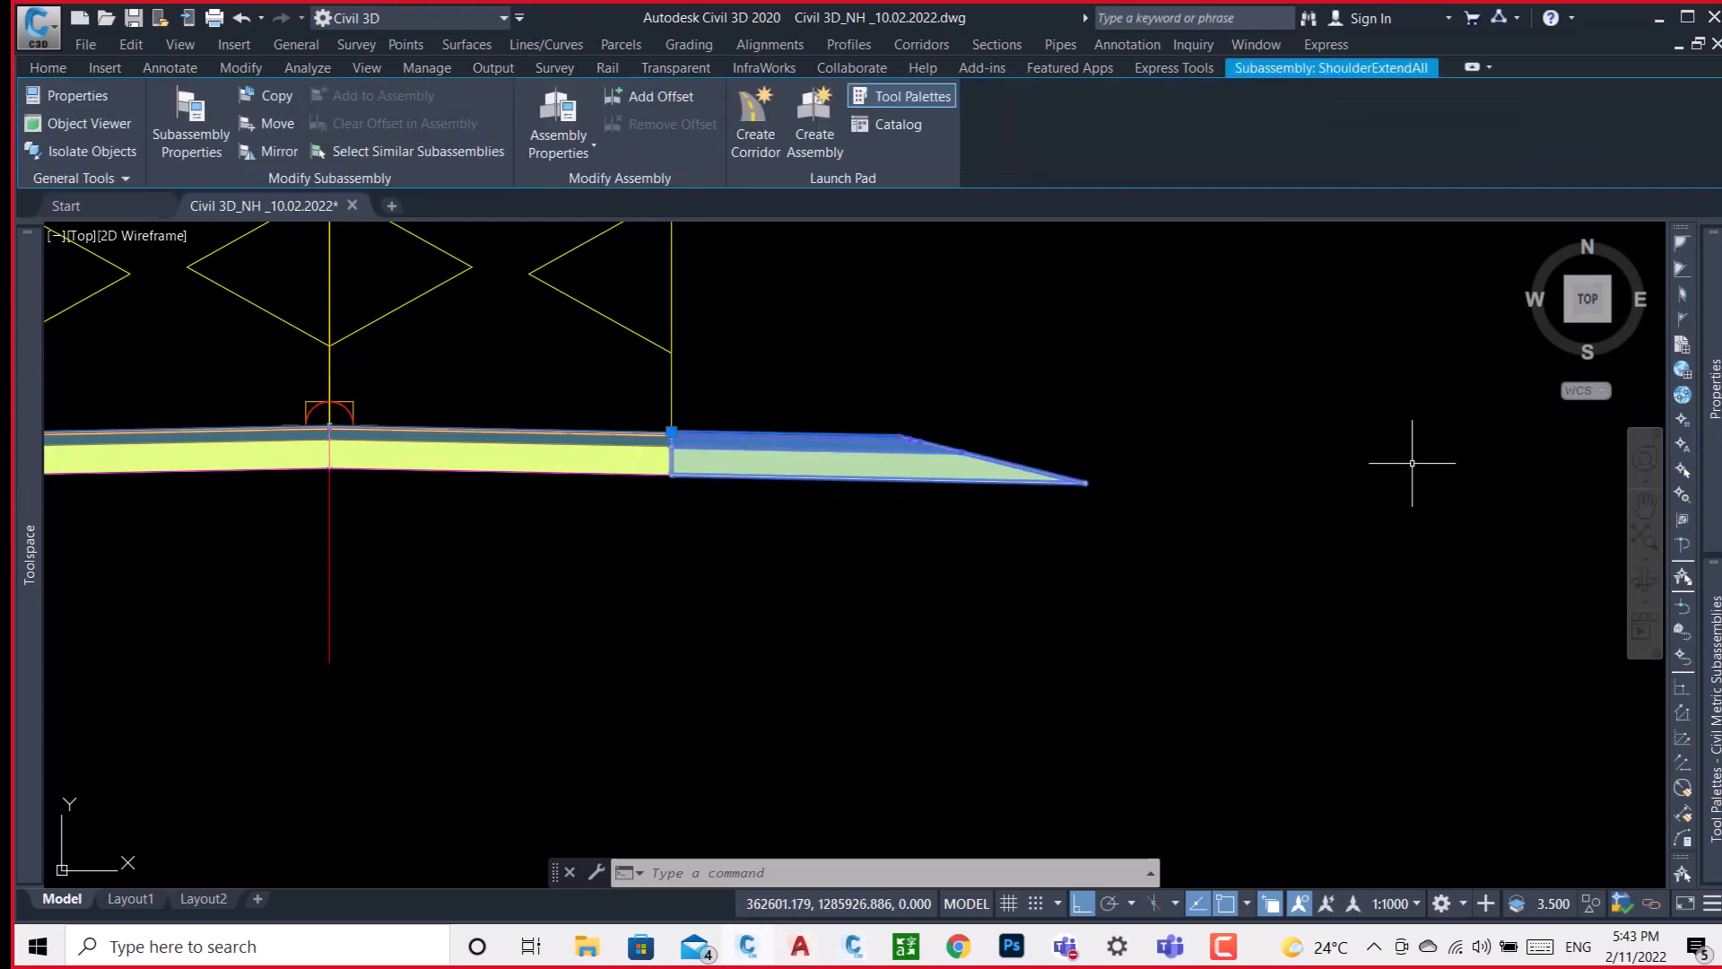
mouse_move(1711, 387)
left_click(1611, 316)
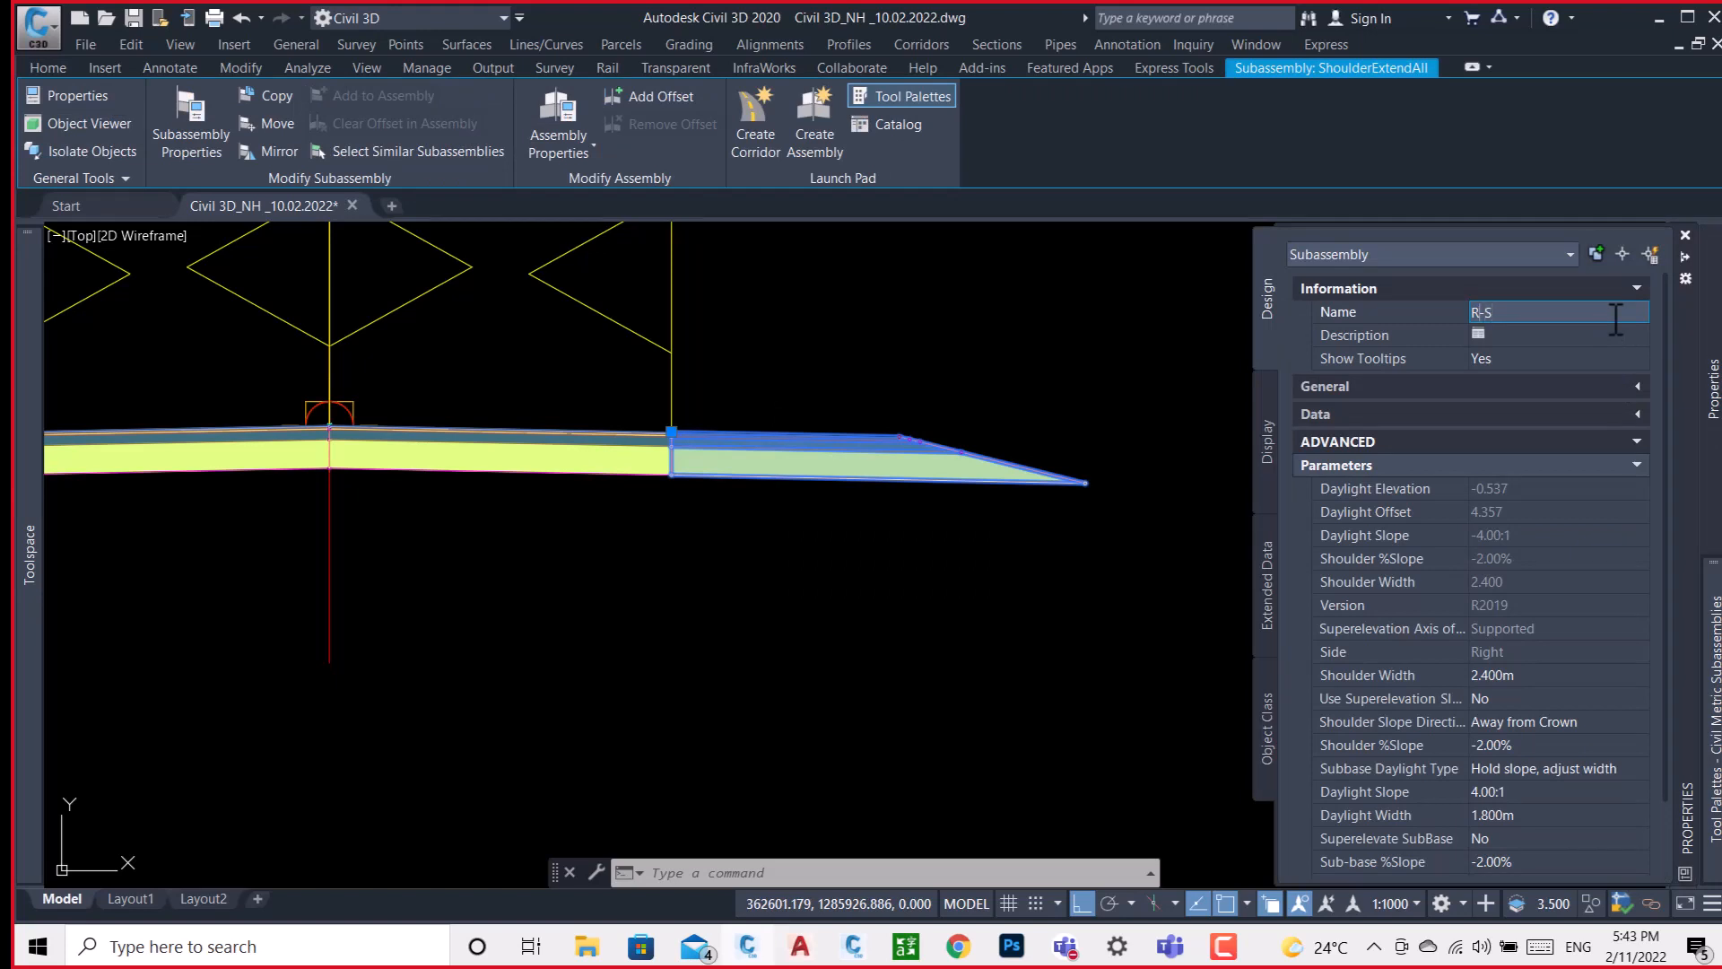
key("Return")
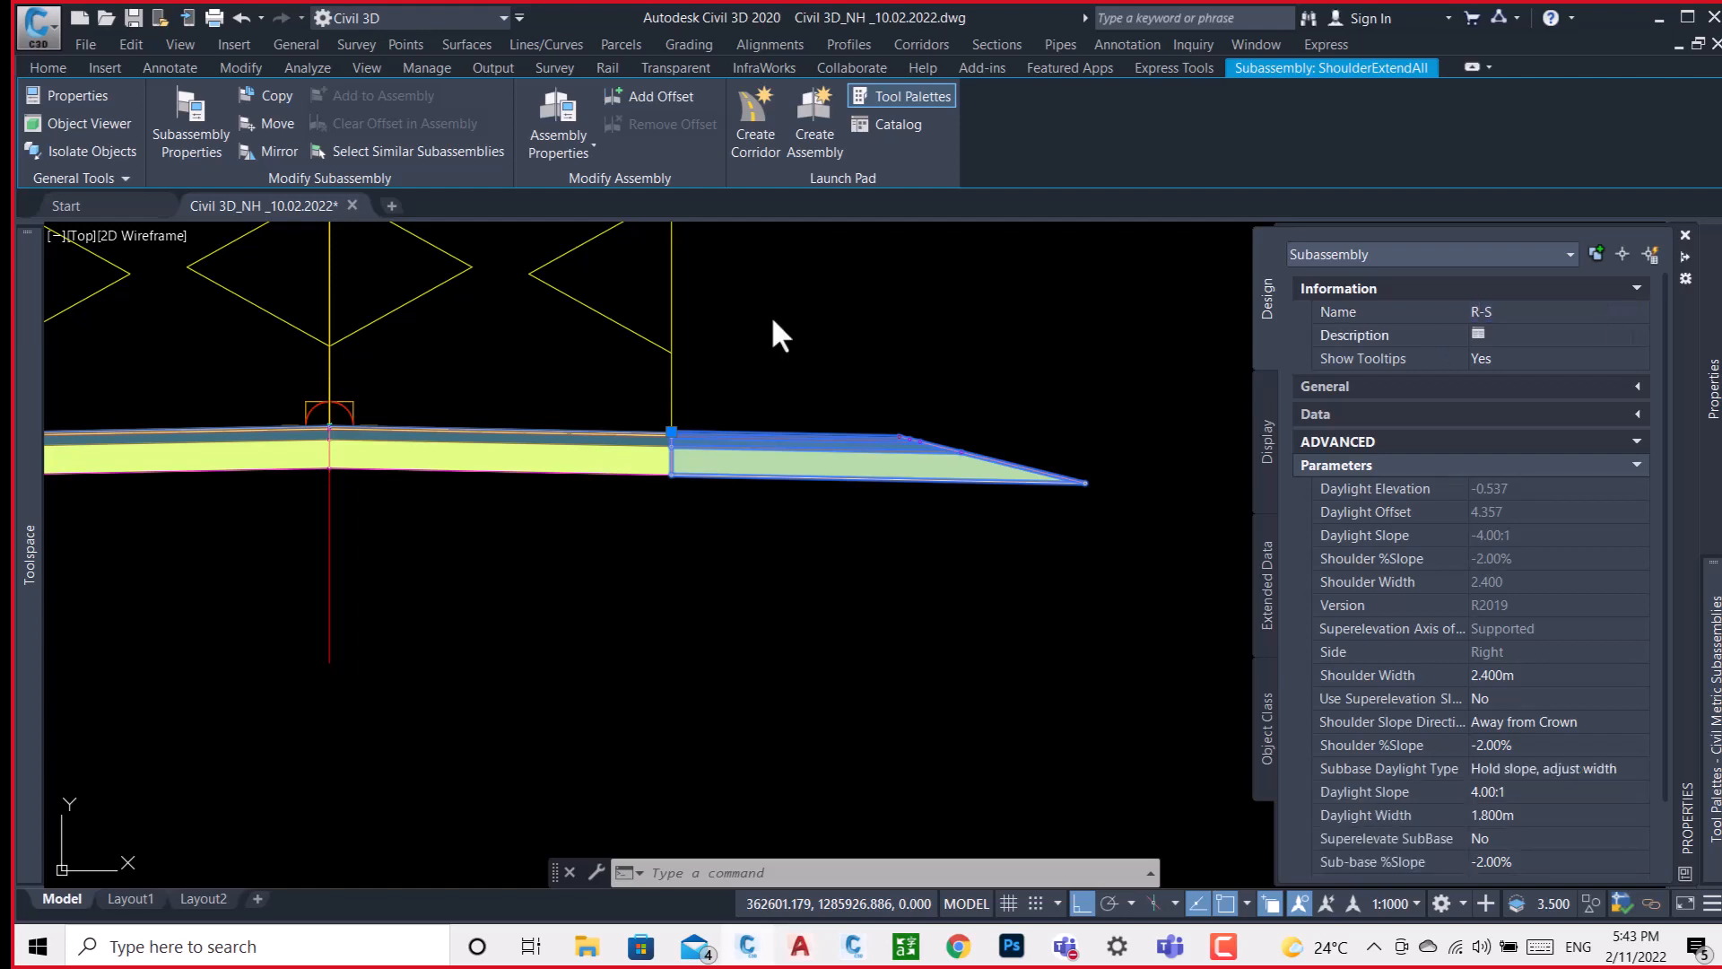
key("Escape")
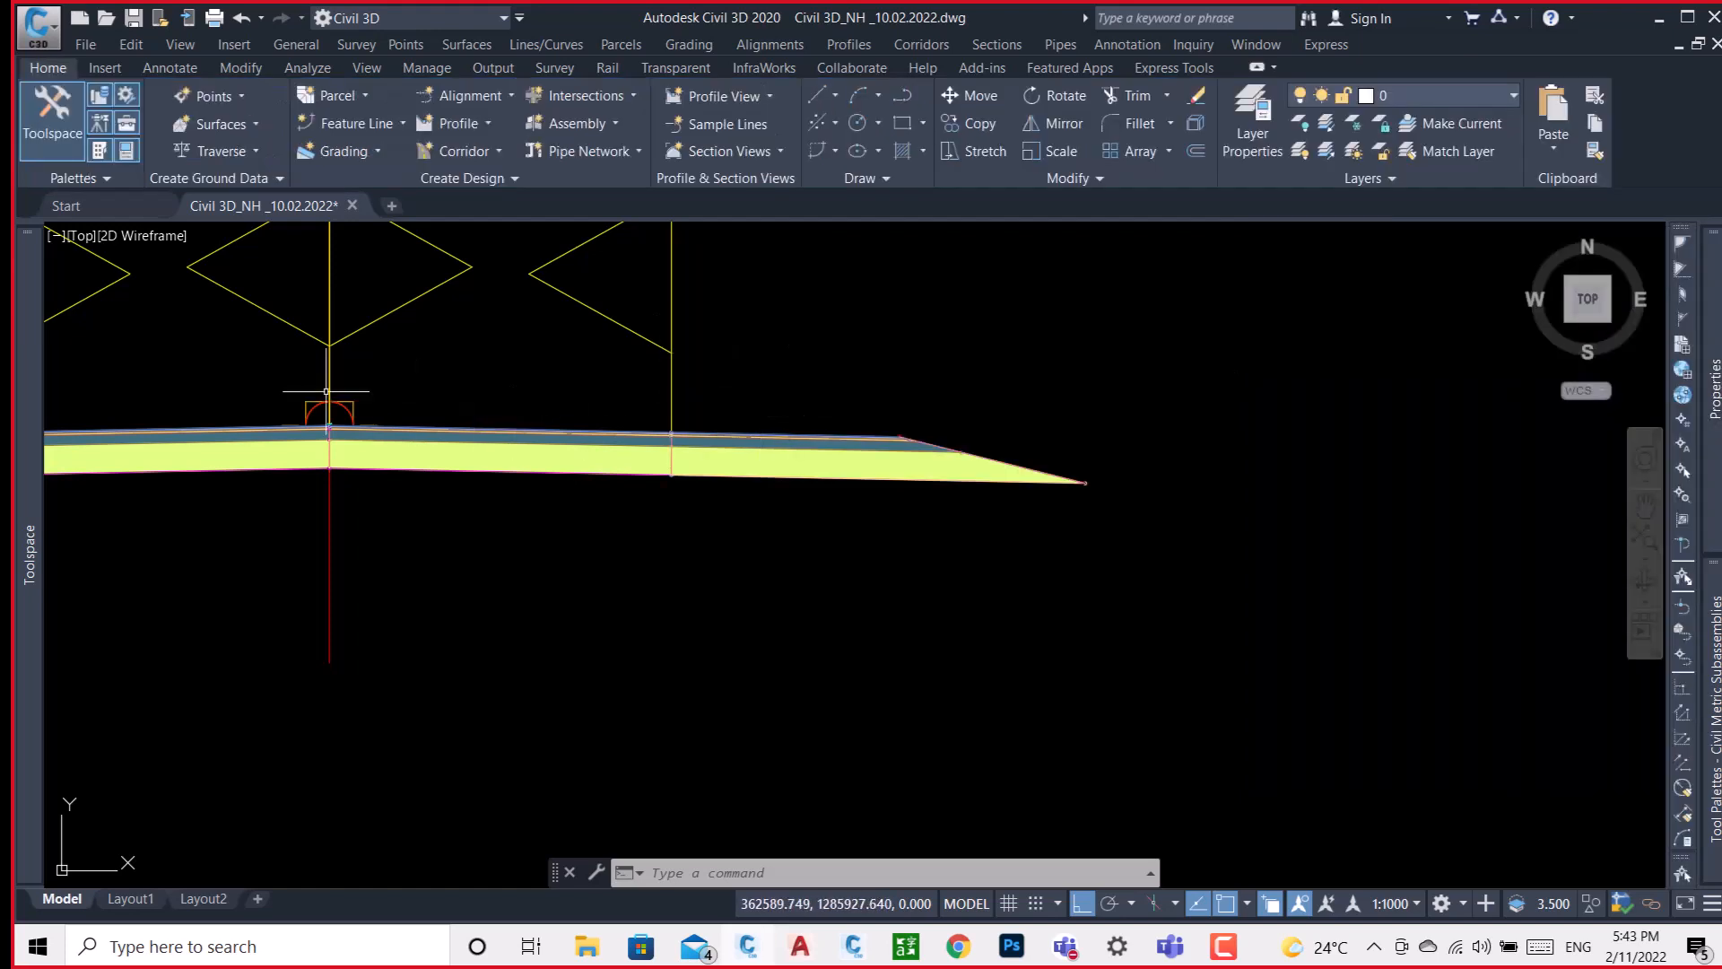
Examine the right shoulder's pavement layers, point codes and daylight slope out to its outer tip.
mouse_move(236, 438)
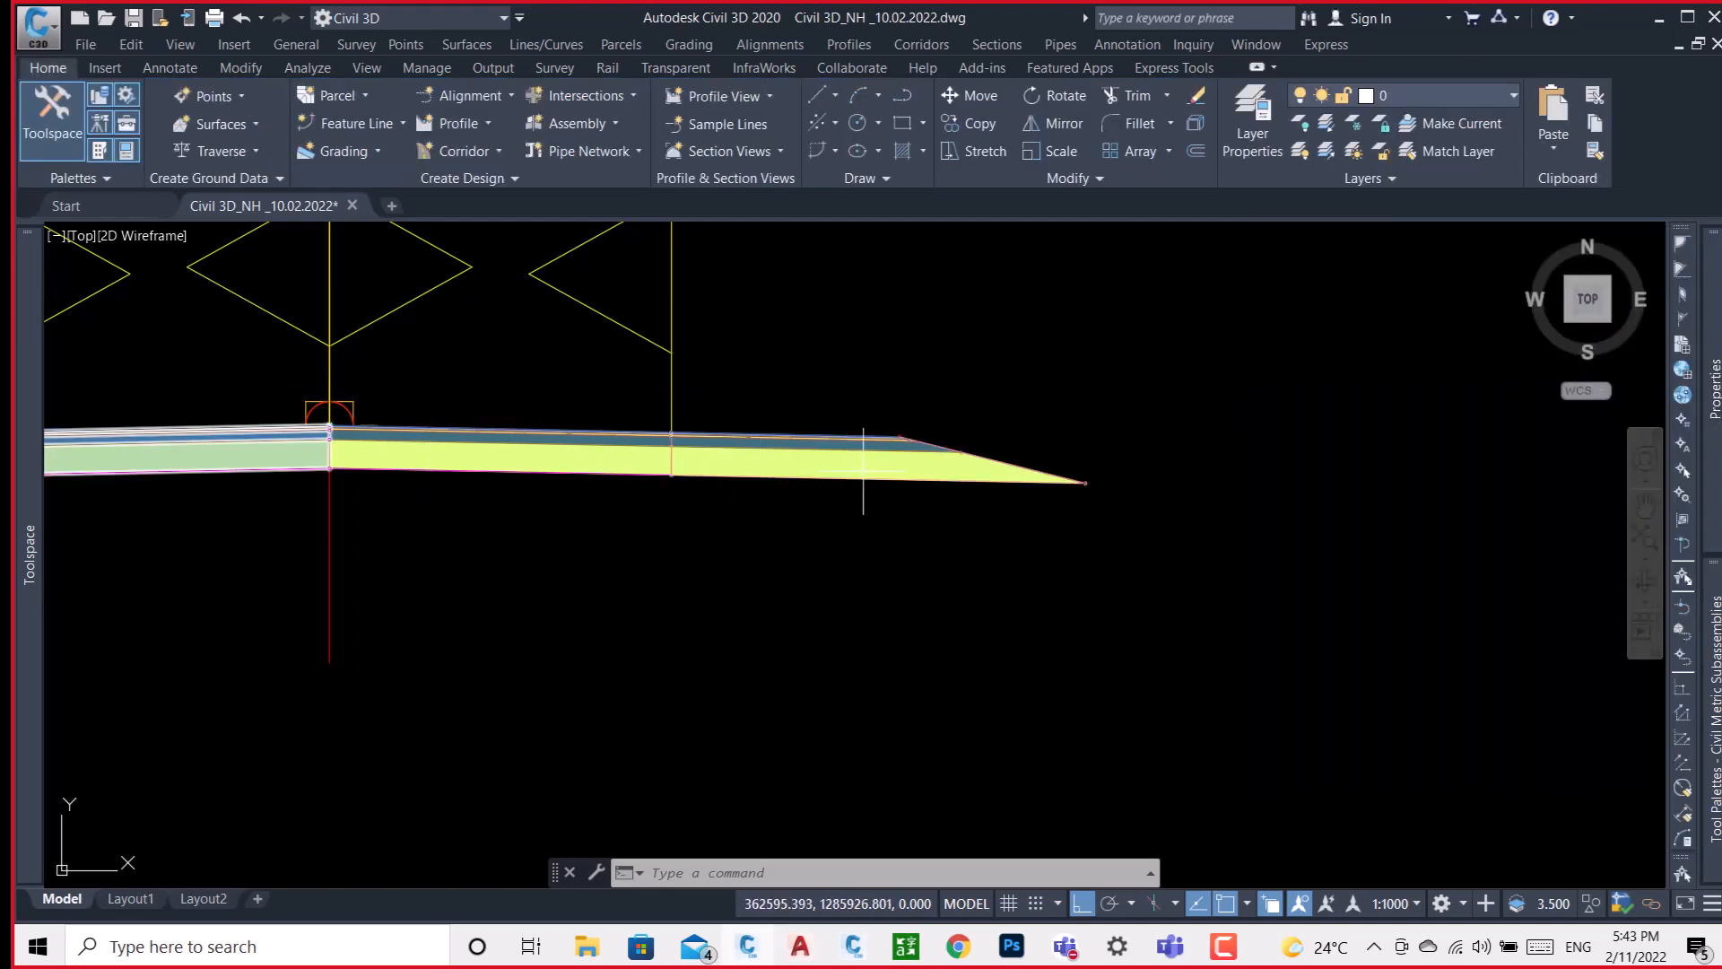
scroll(911, 444, "down", 4)
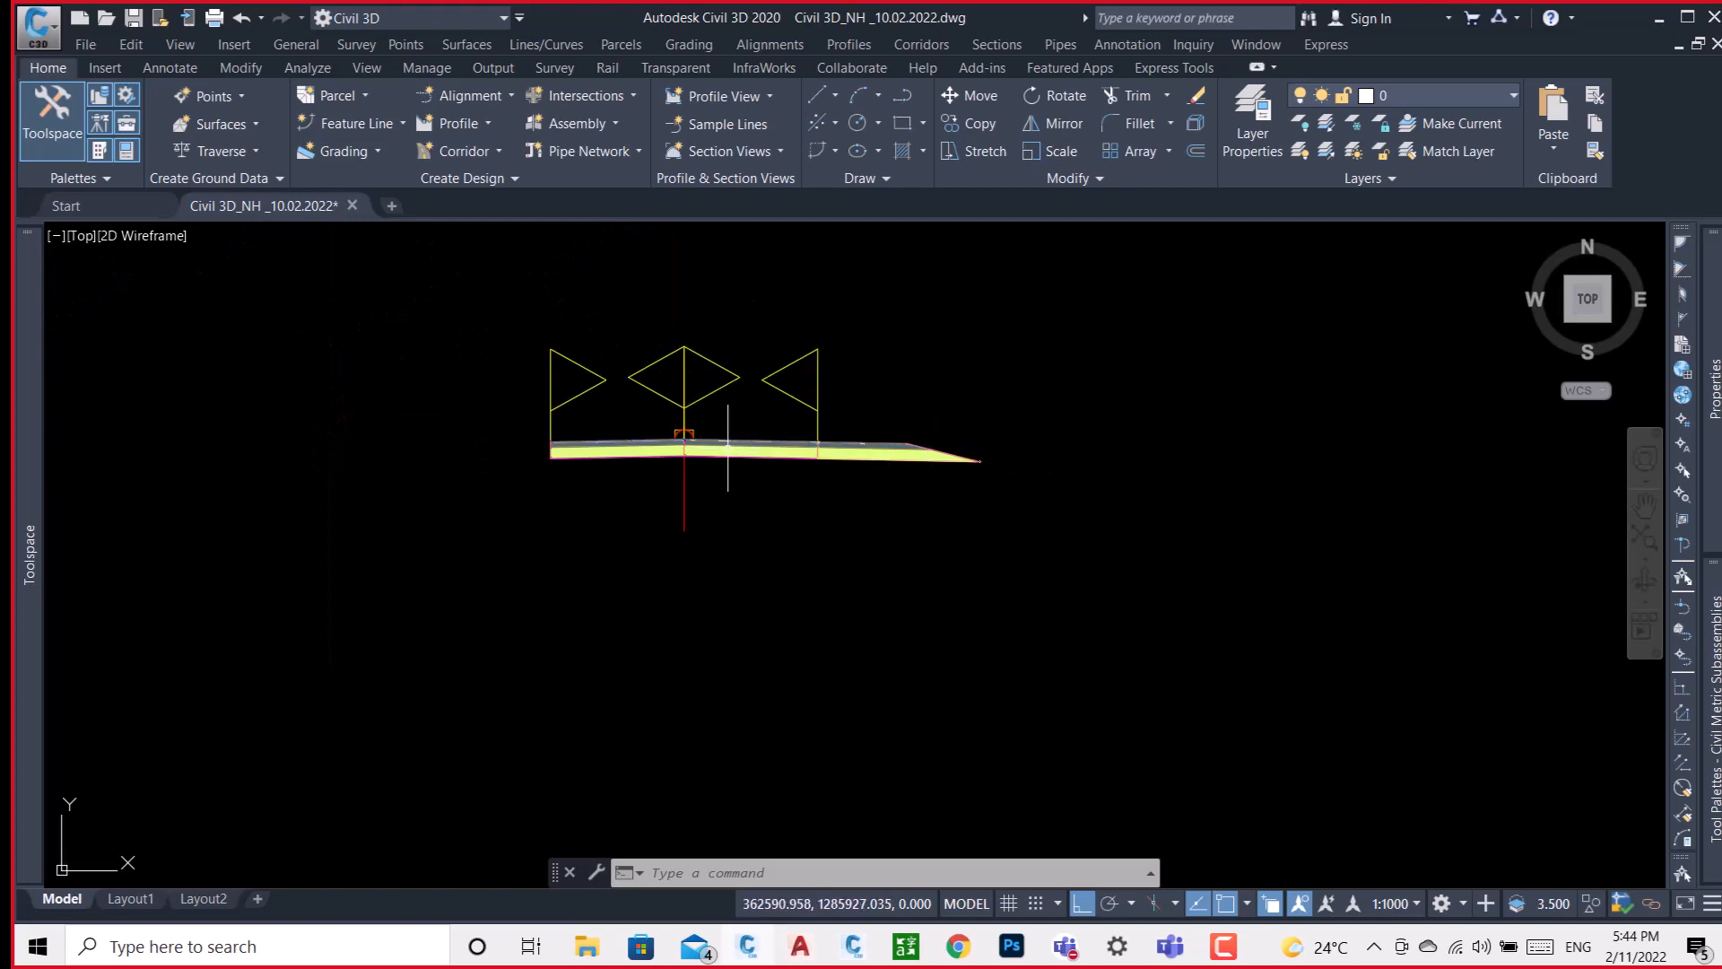
scroll(704, 431, "up", 4)
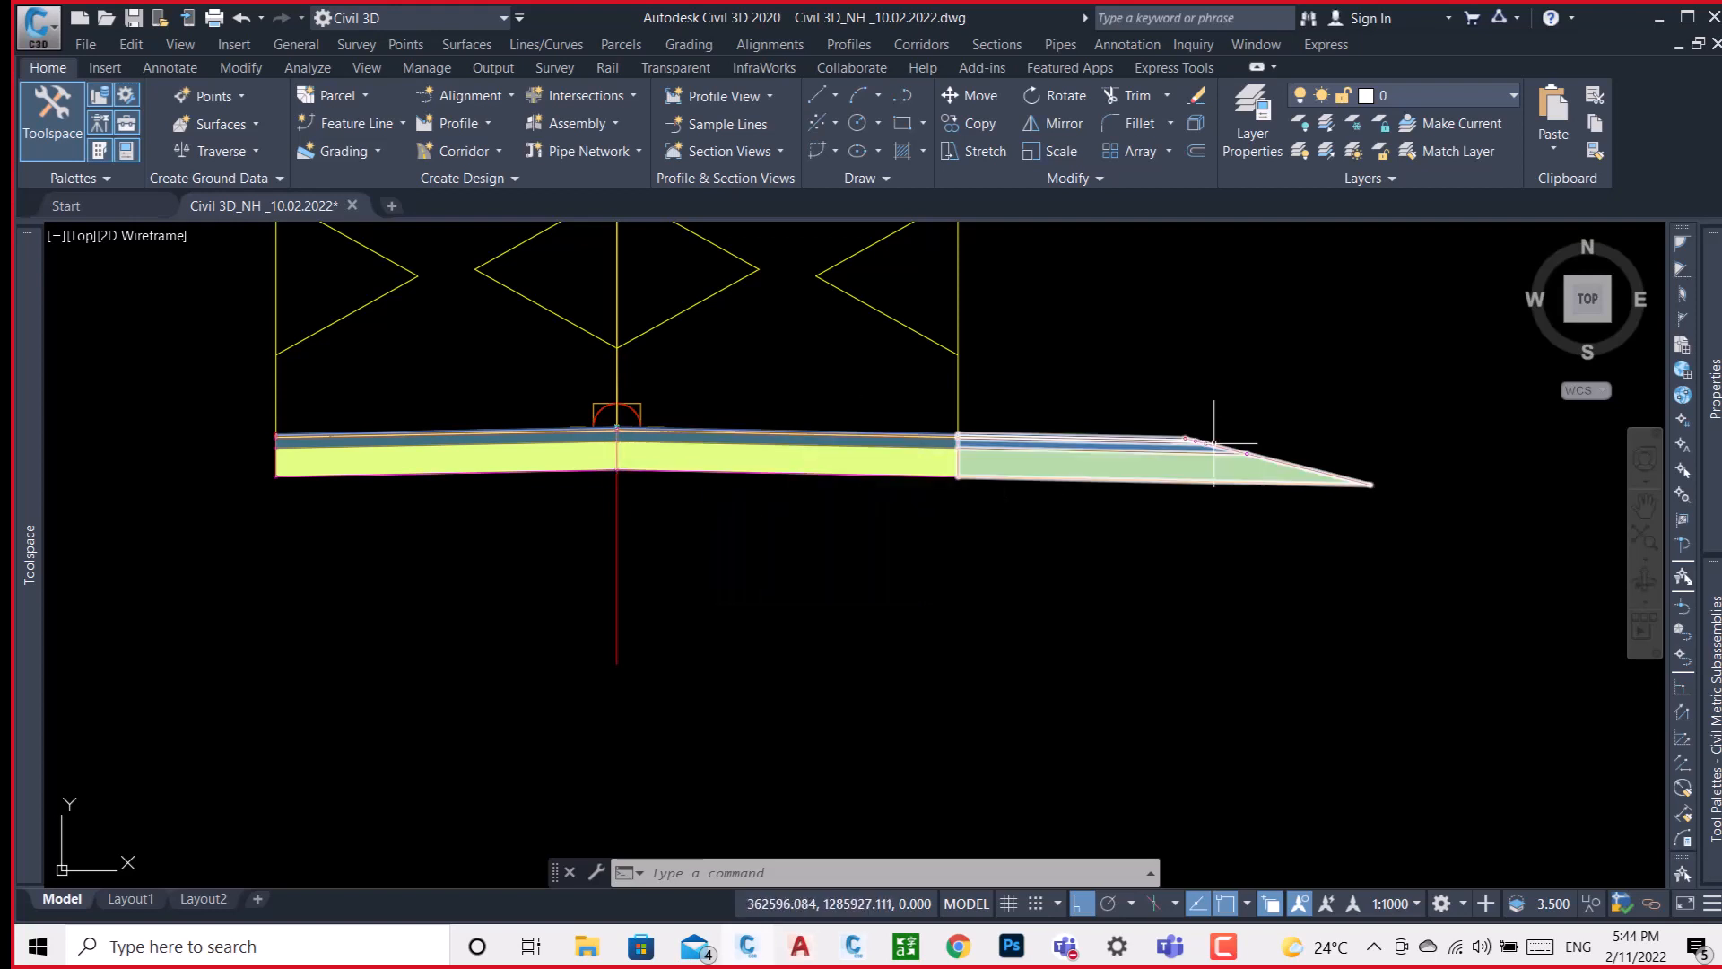
scroll(1214, 443, "up", 3)
scroll(1184, 433, "up", 3)
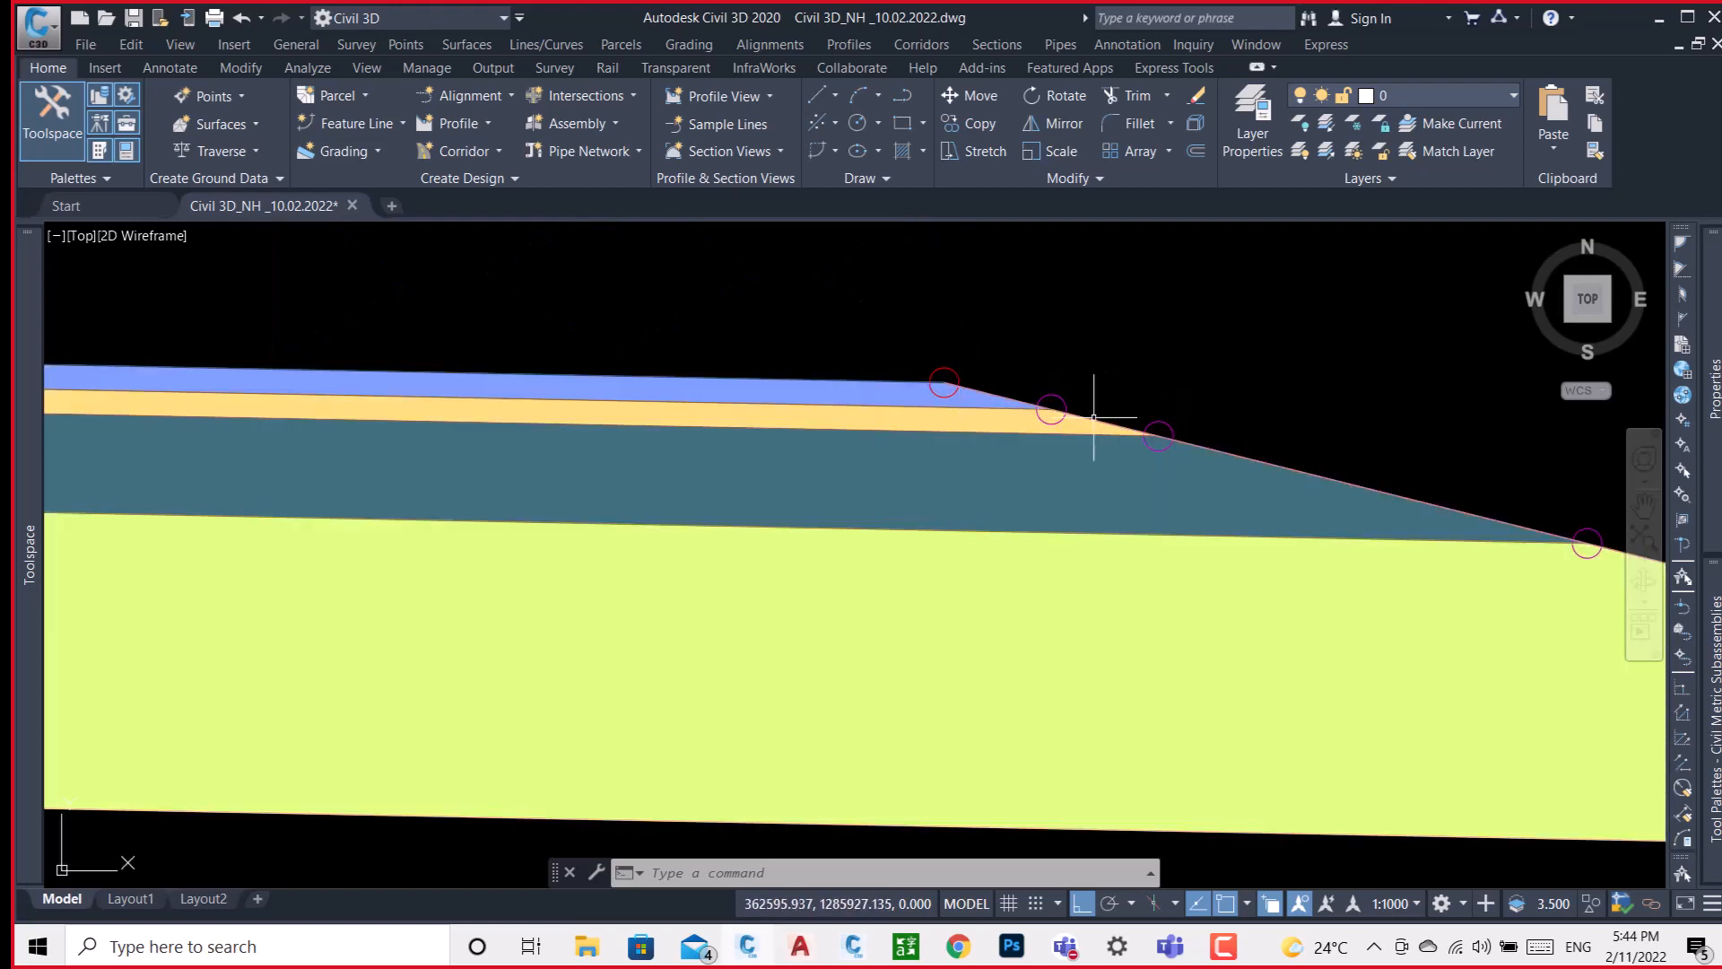
scroll(1049, 409, "up", 3)
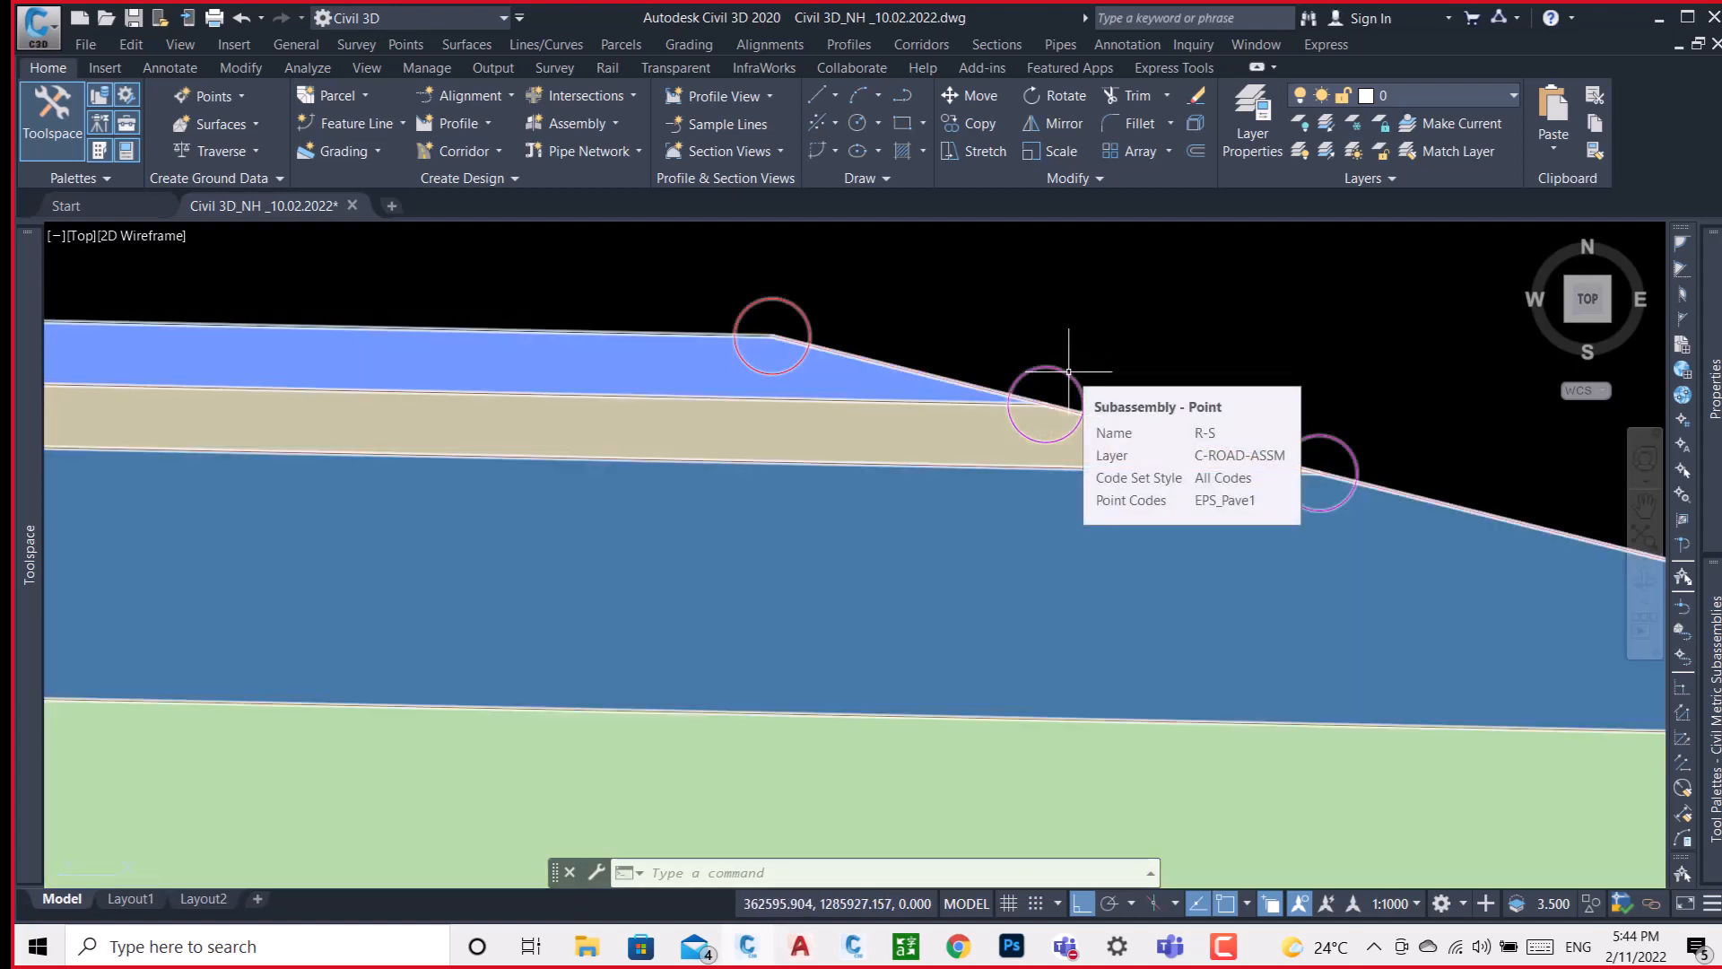
scroll(903, 304, "down", 3)
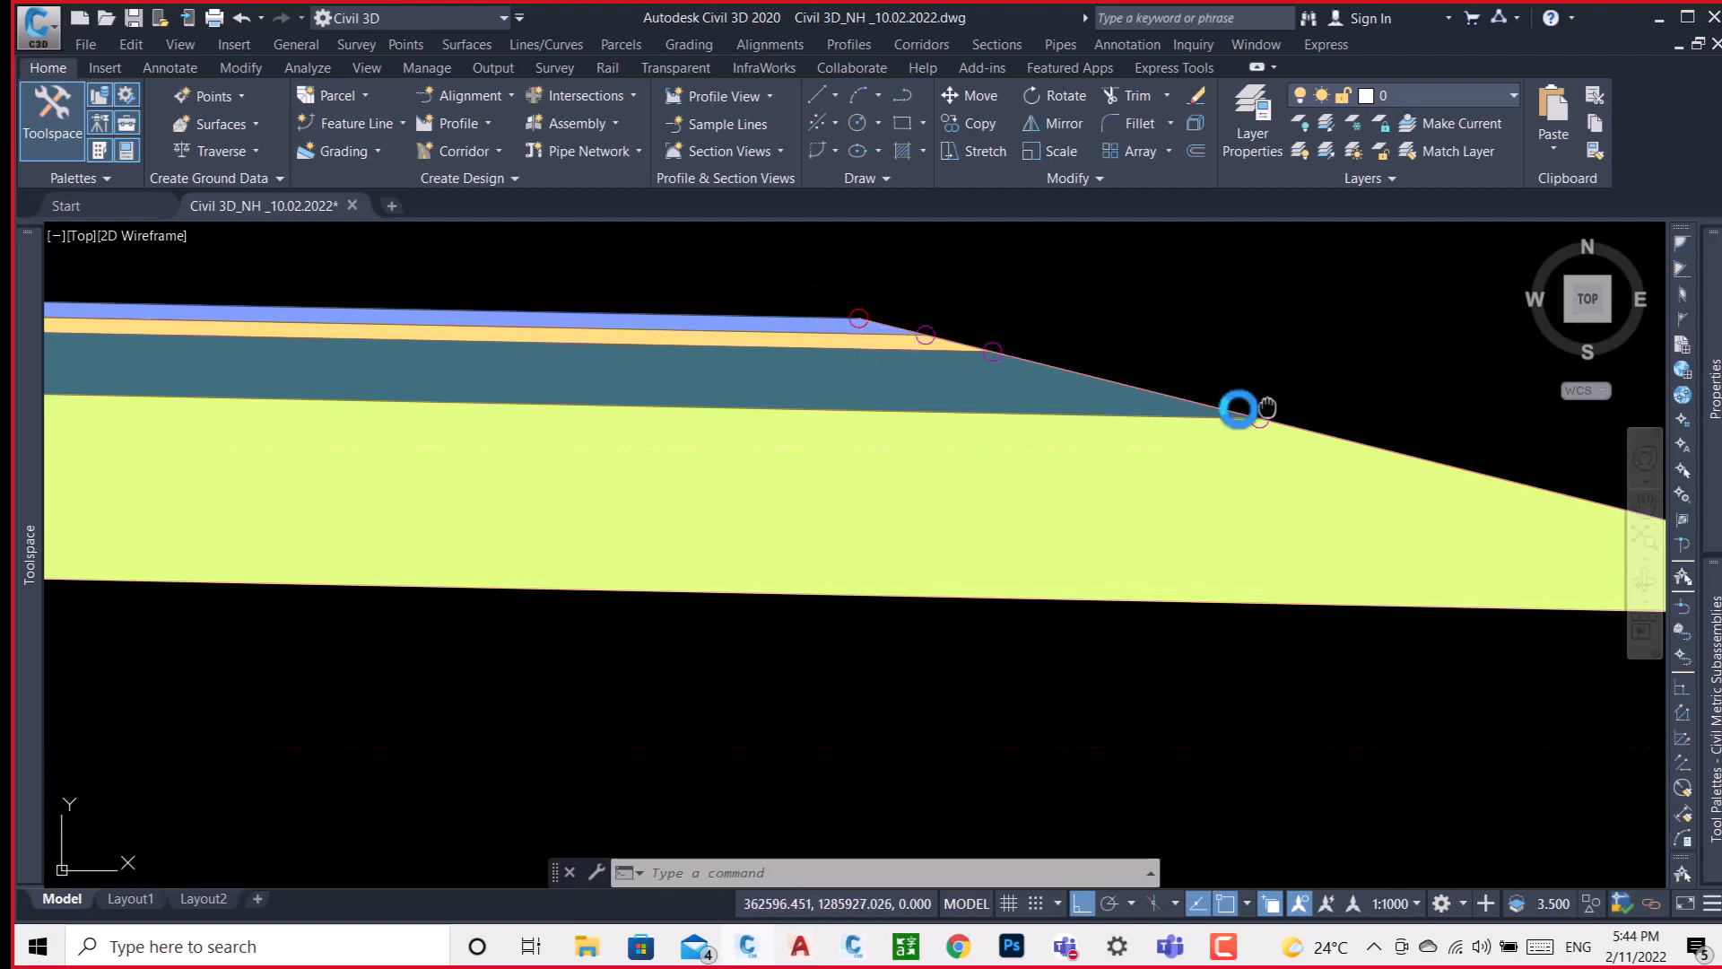
middle_click_drag(1246, 409, 523, 408)
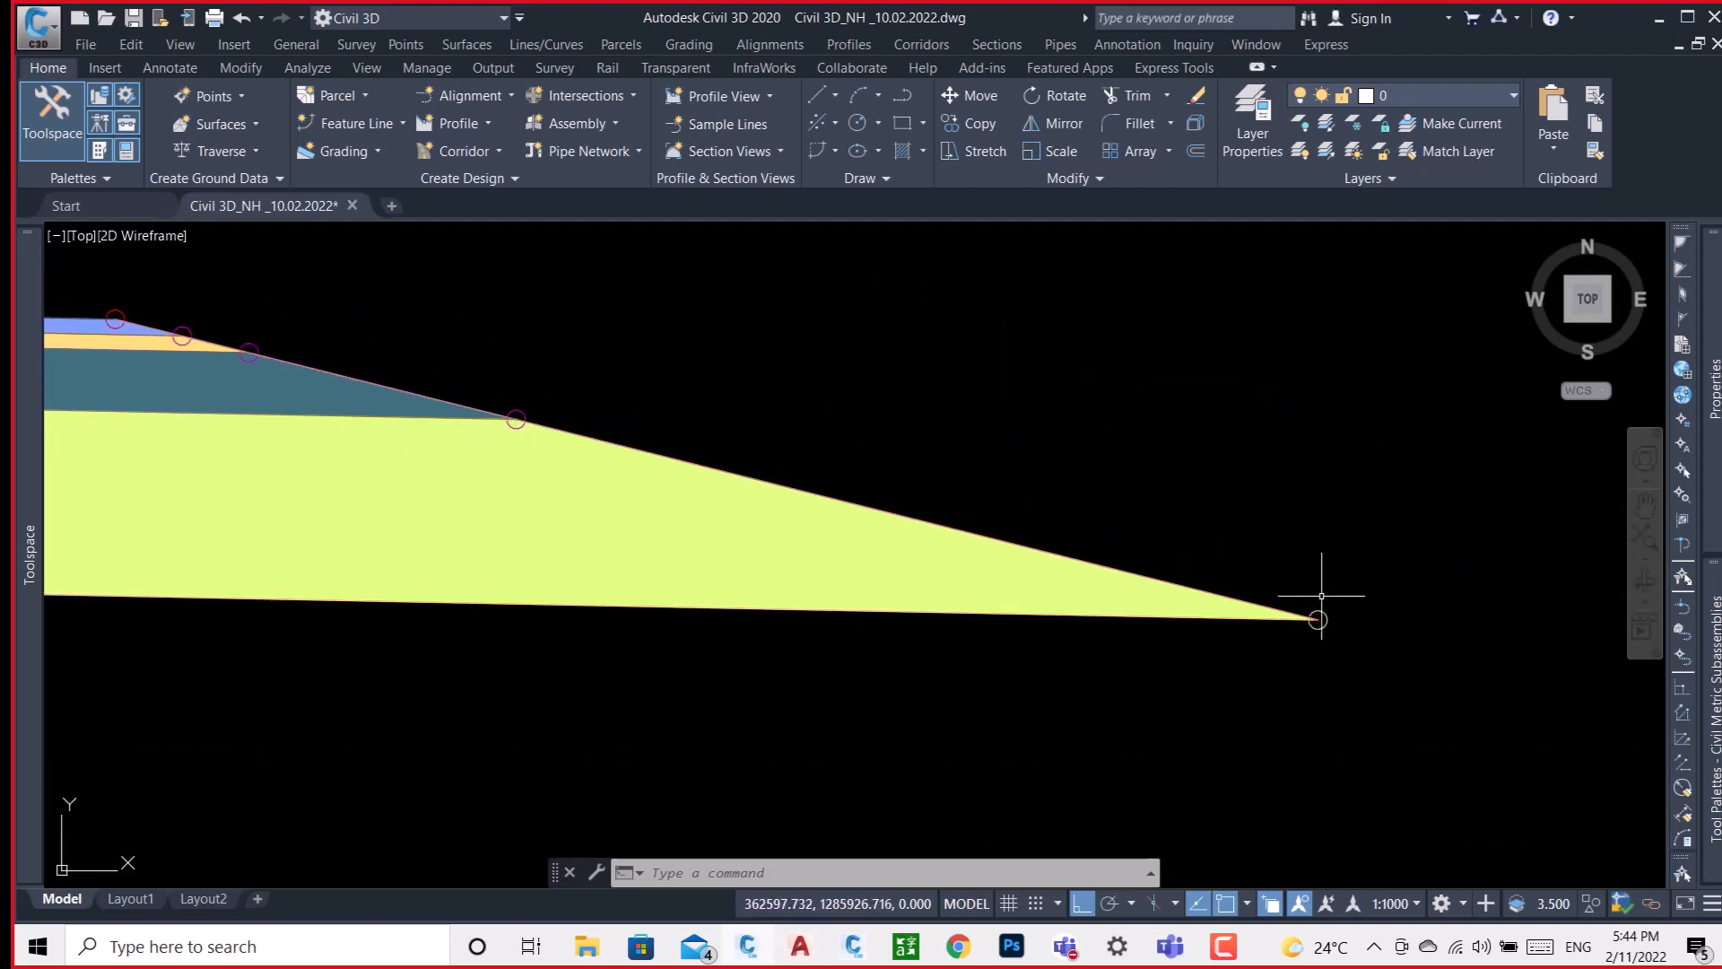
scroll(1319, 596, "down", 4)
scroll(876, 504, "up", 4)
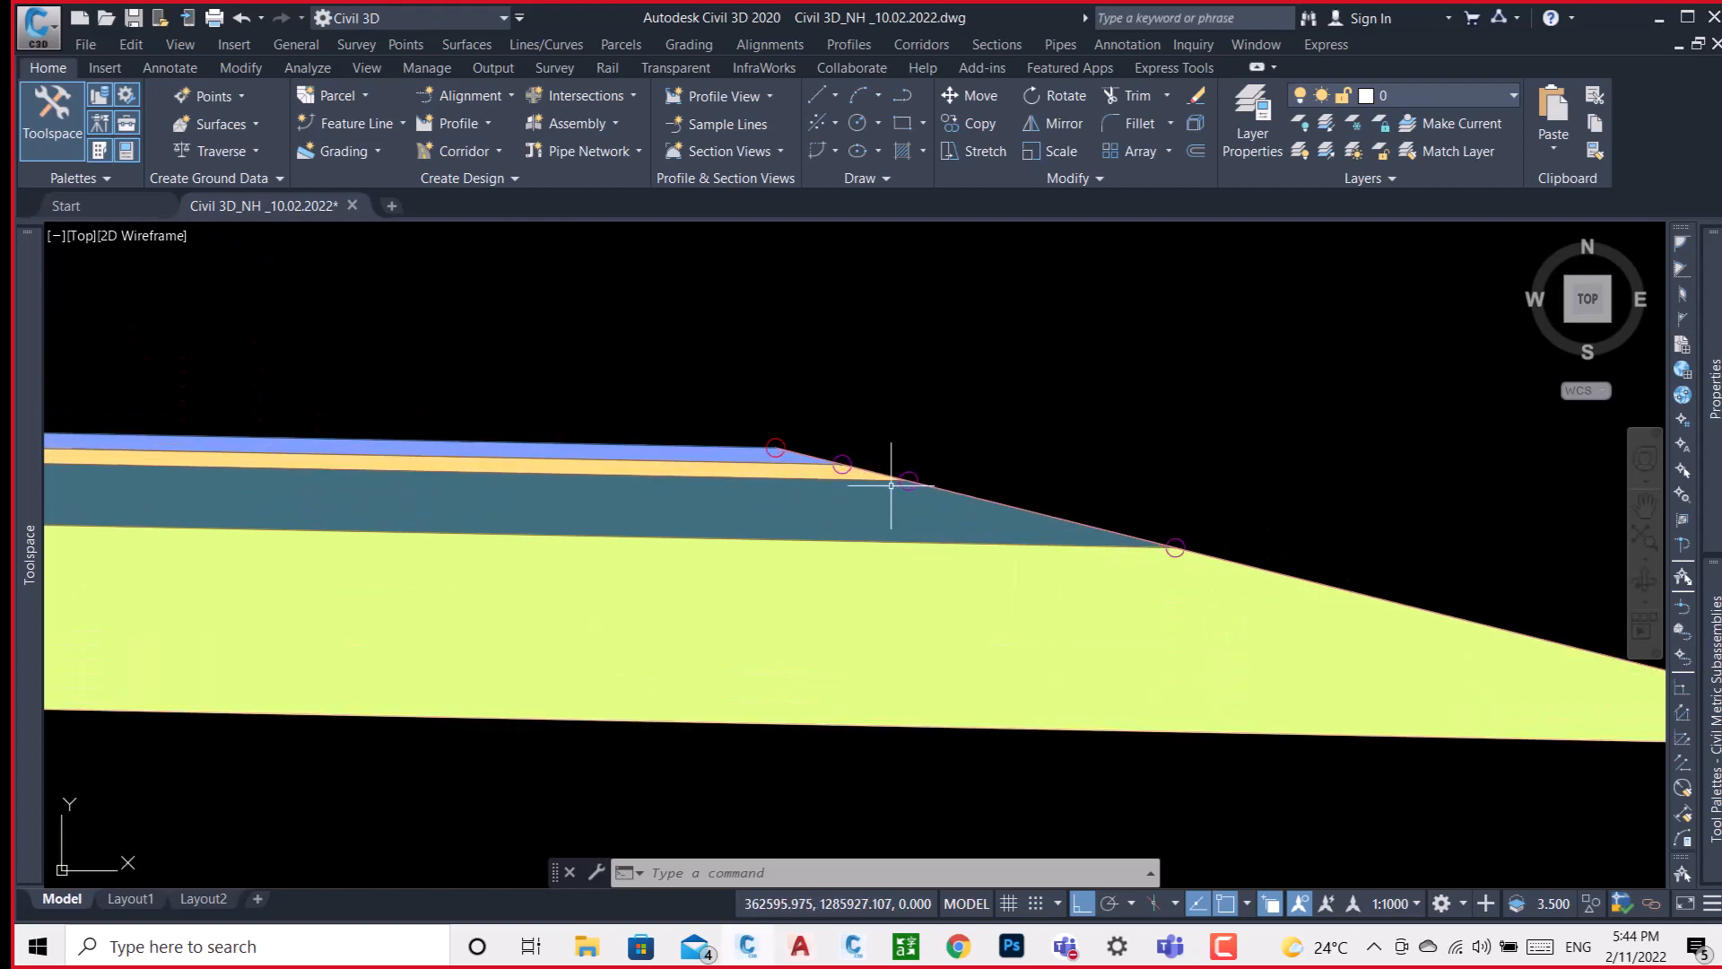
scroll(888, 484, "down", 4)
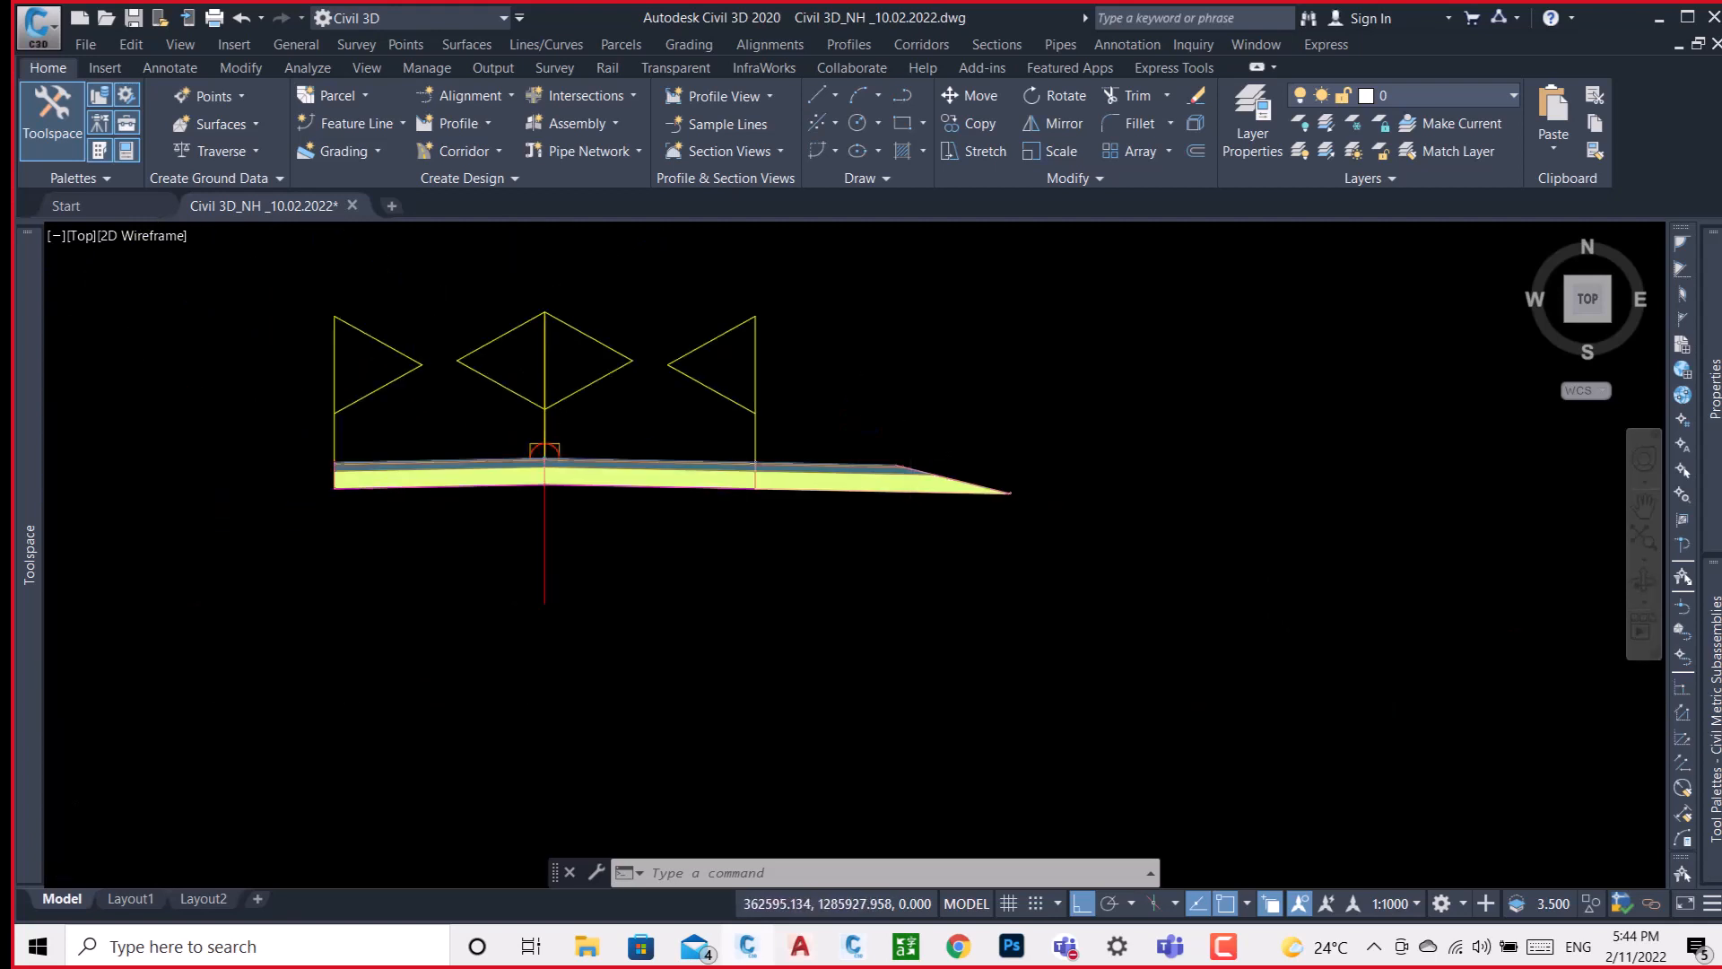
Start a new corridor named TEST and choose Surface -DTM as its baseline profile.
scroll(888, 408, "down", 8)
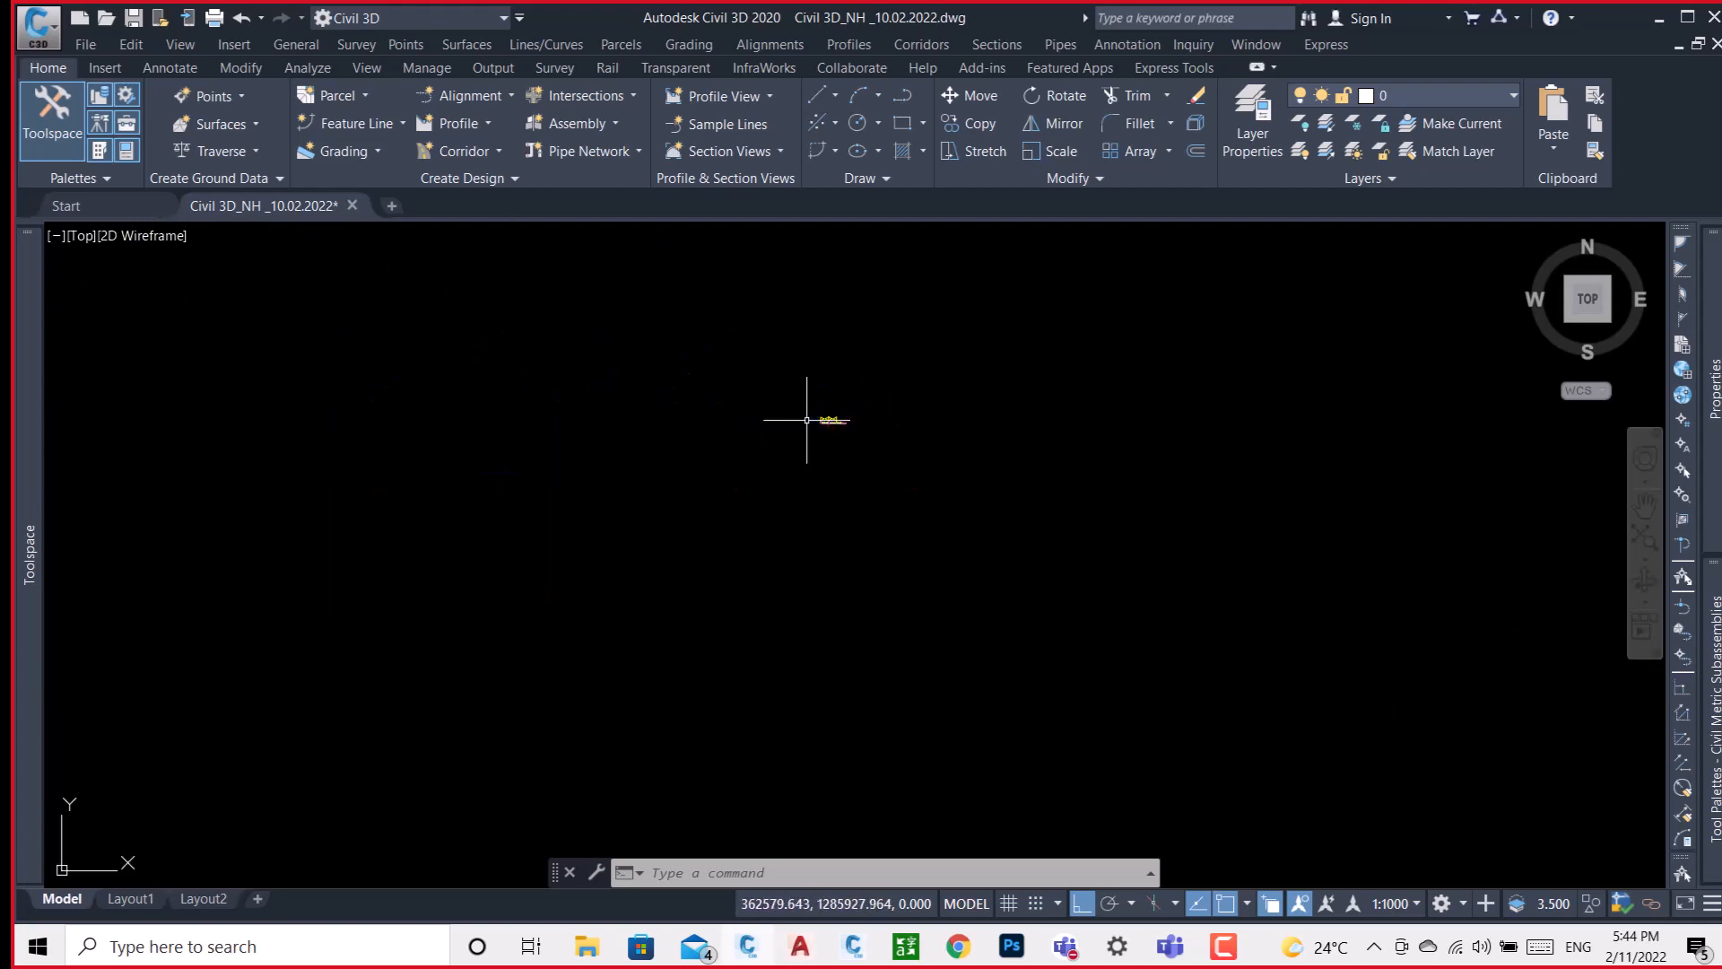
scroll(807, 408, "down", 3)
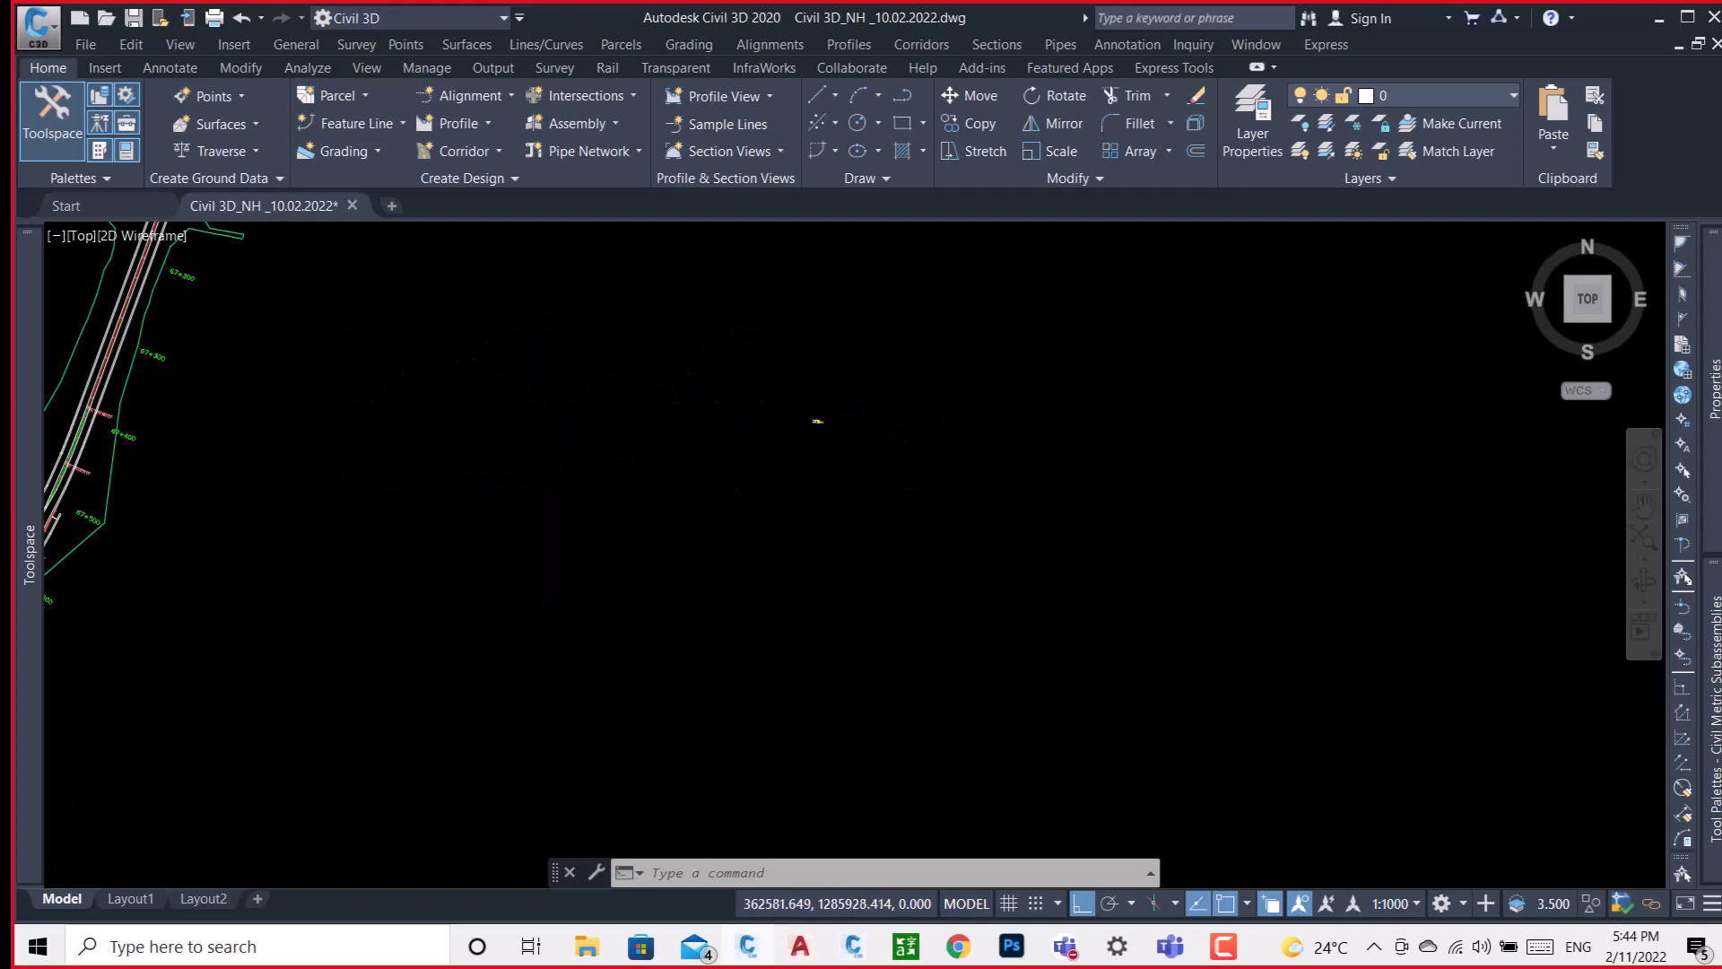
left_click(466, 149)
left_click(490, 180)
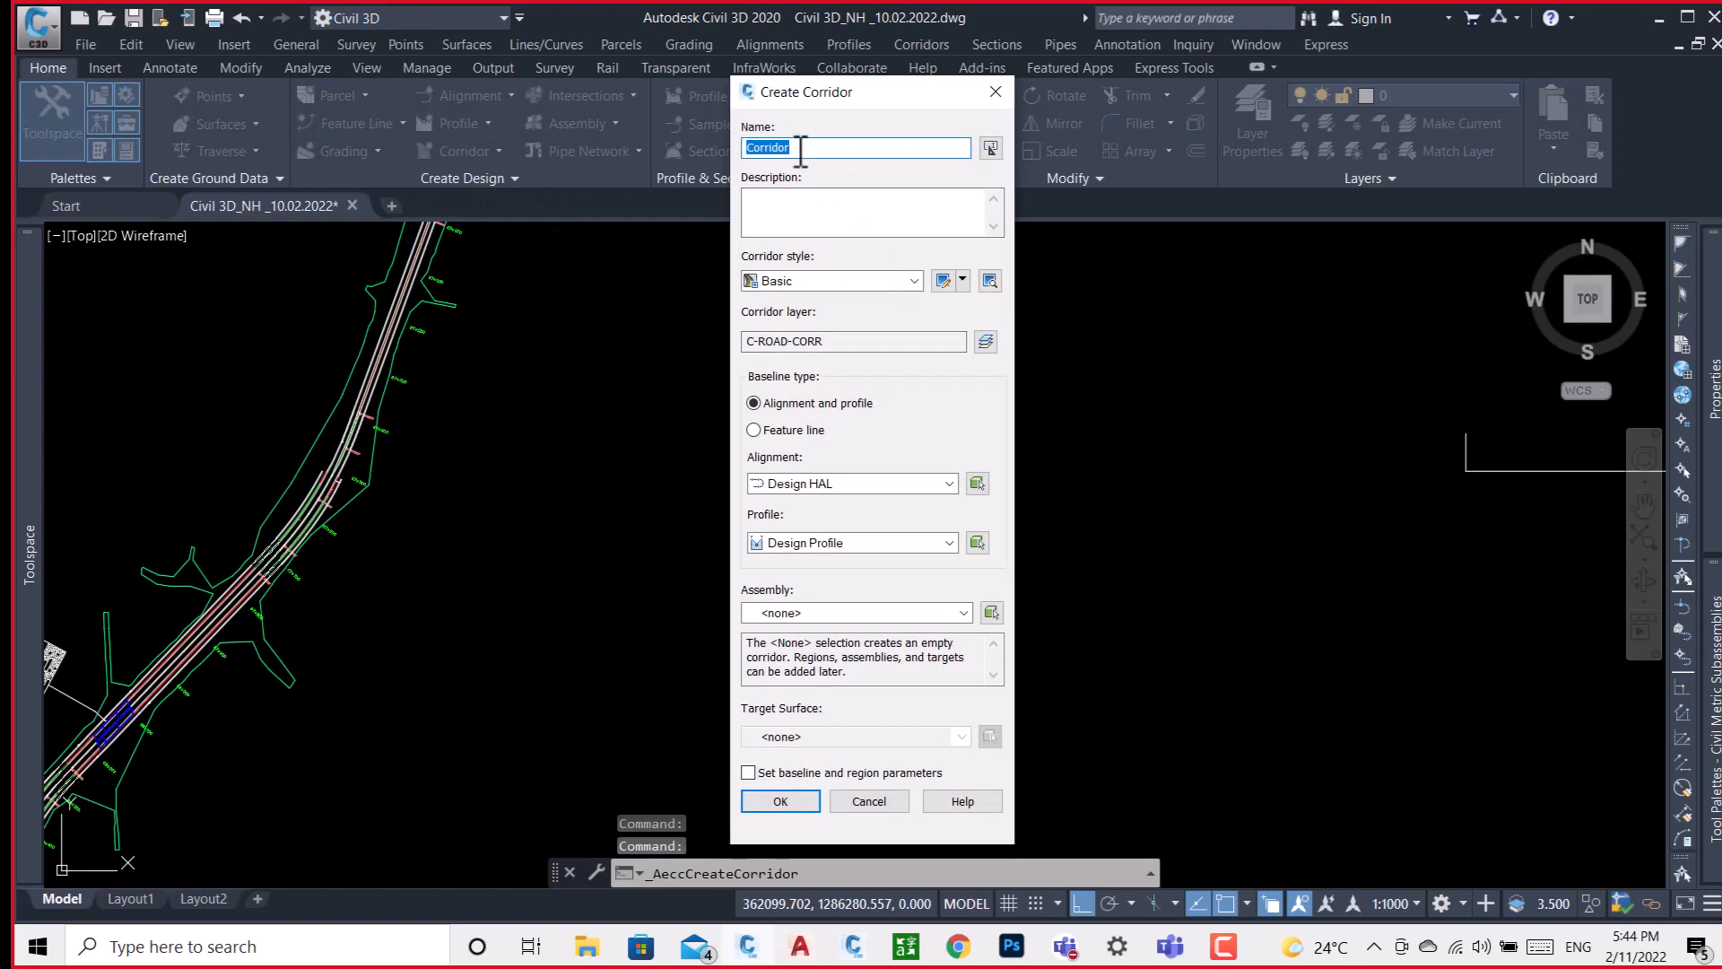
type("TEST")
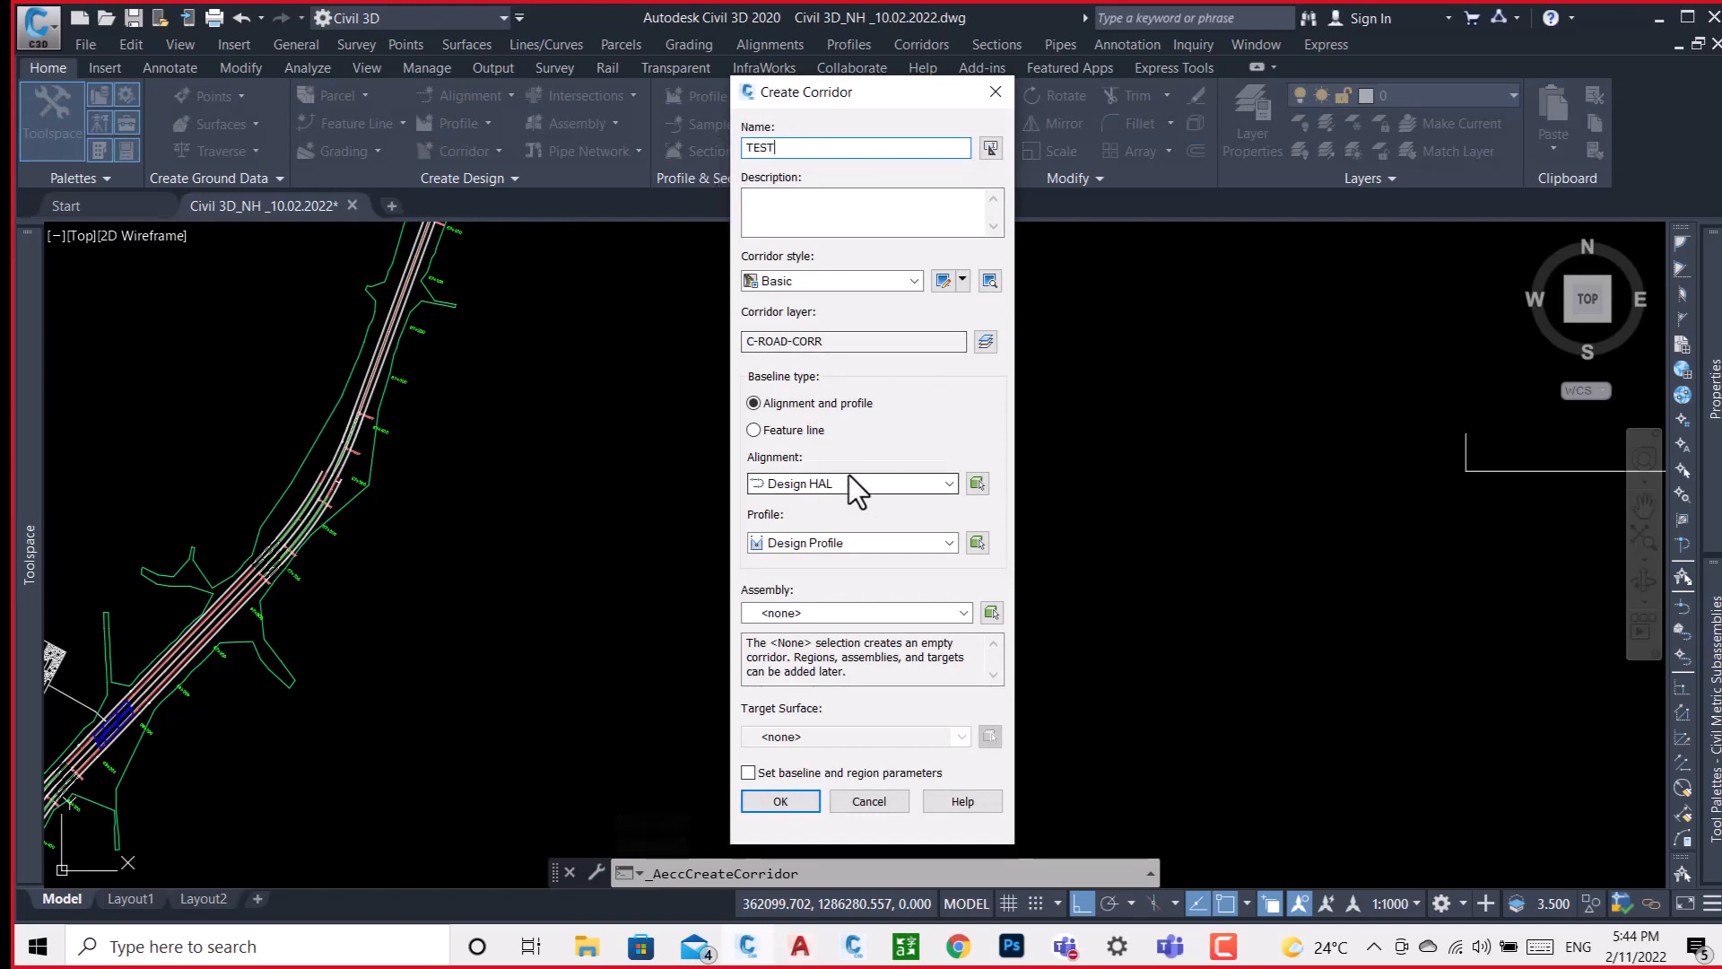
left_click(875, 544)
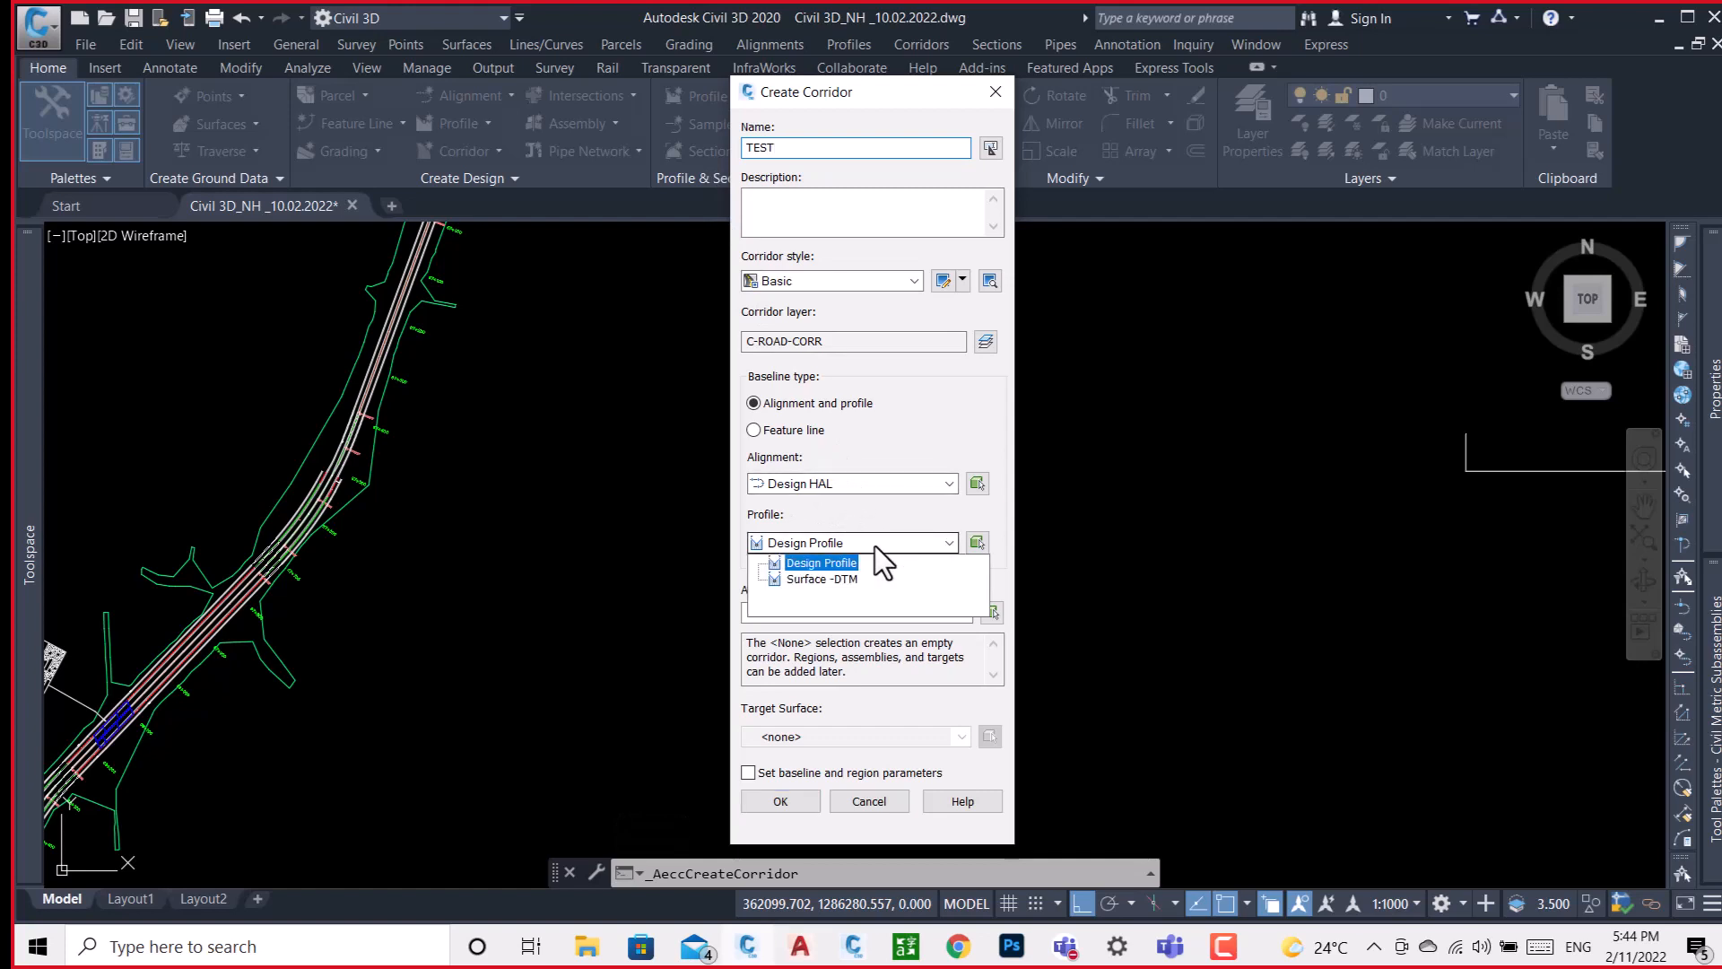
left_click(838, 583)
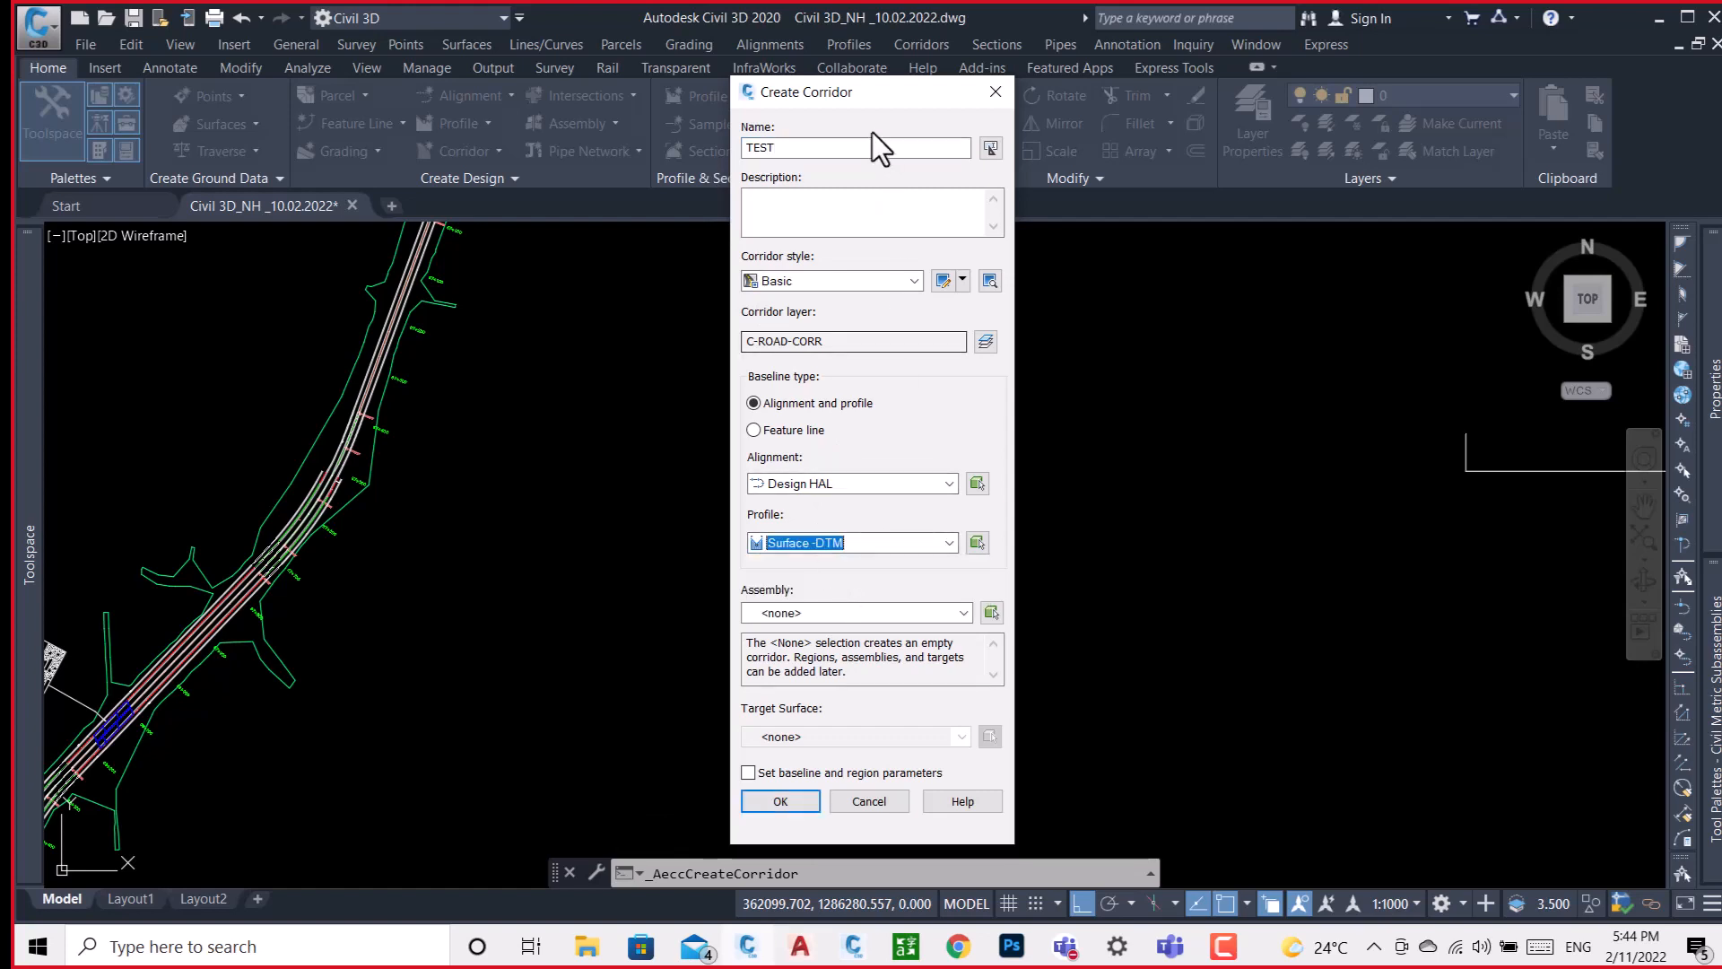
Assign the INDIA assembly and the target surface Surface to the TEST corridor, and accept to open its baseline and region parameters.
left_click_drag(884, 90, 890, 70)
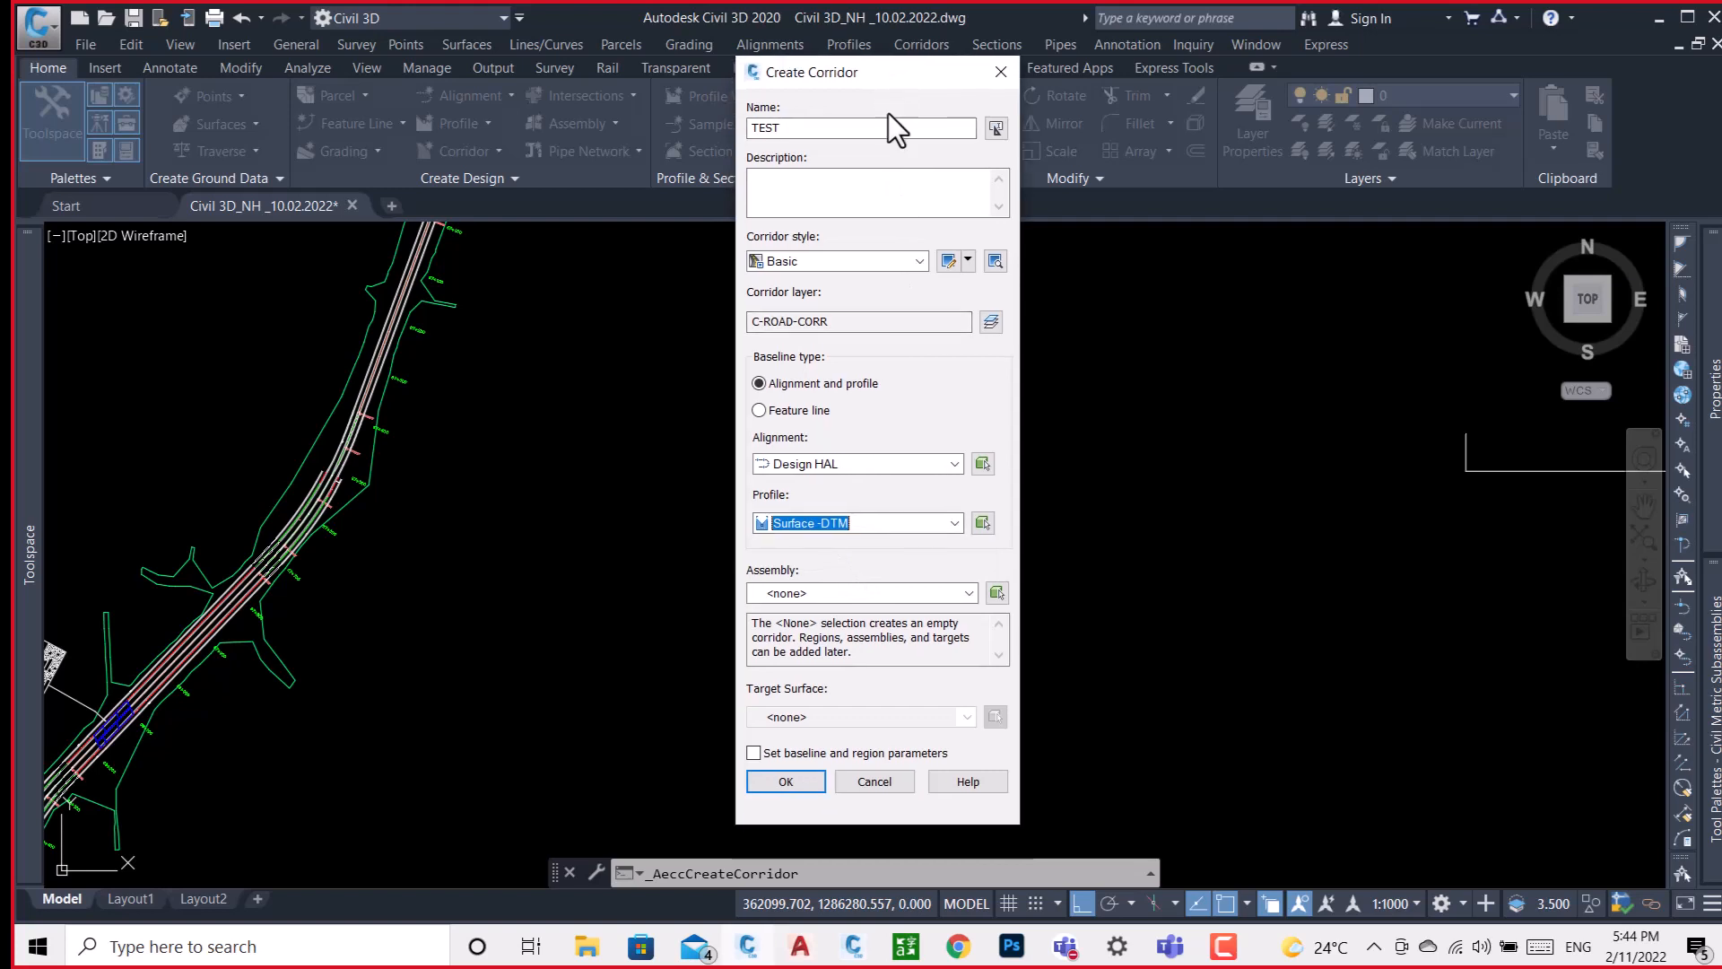
left_click(913, 596)
left_click(800, 630)
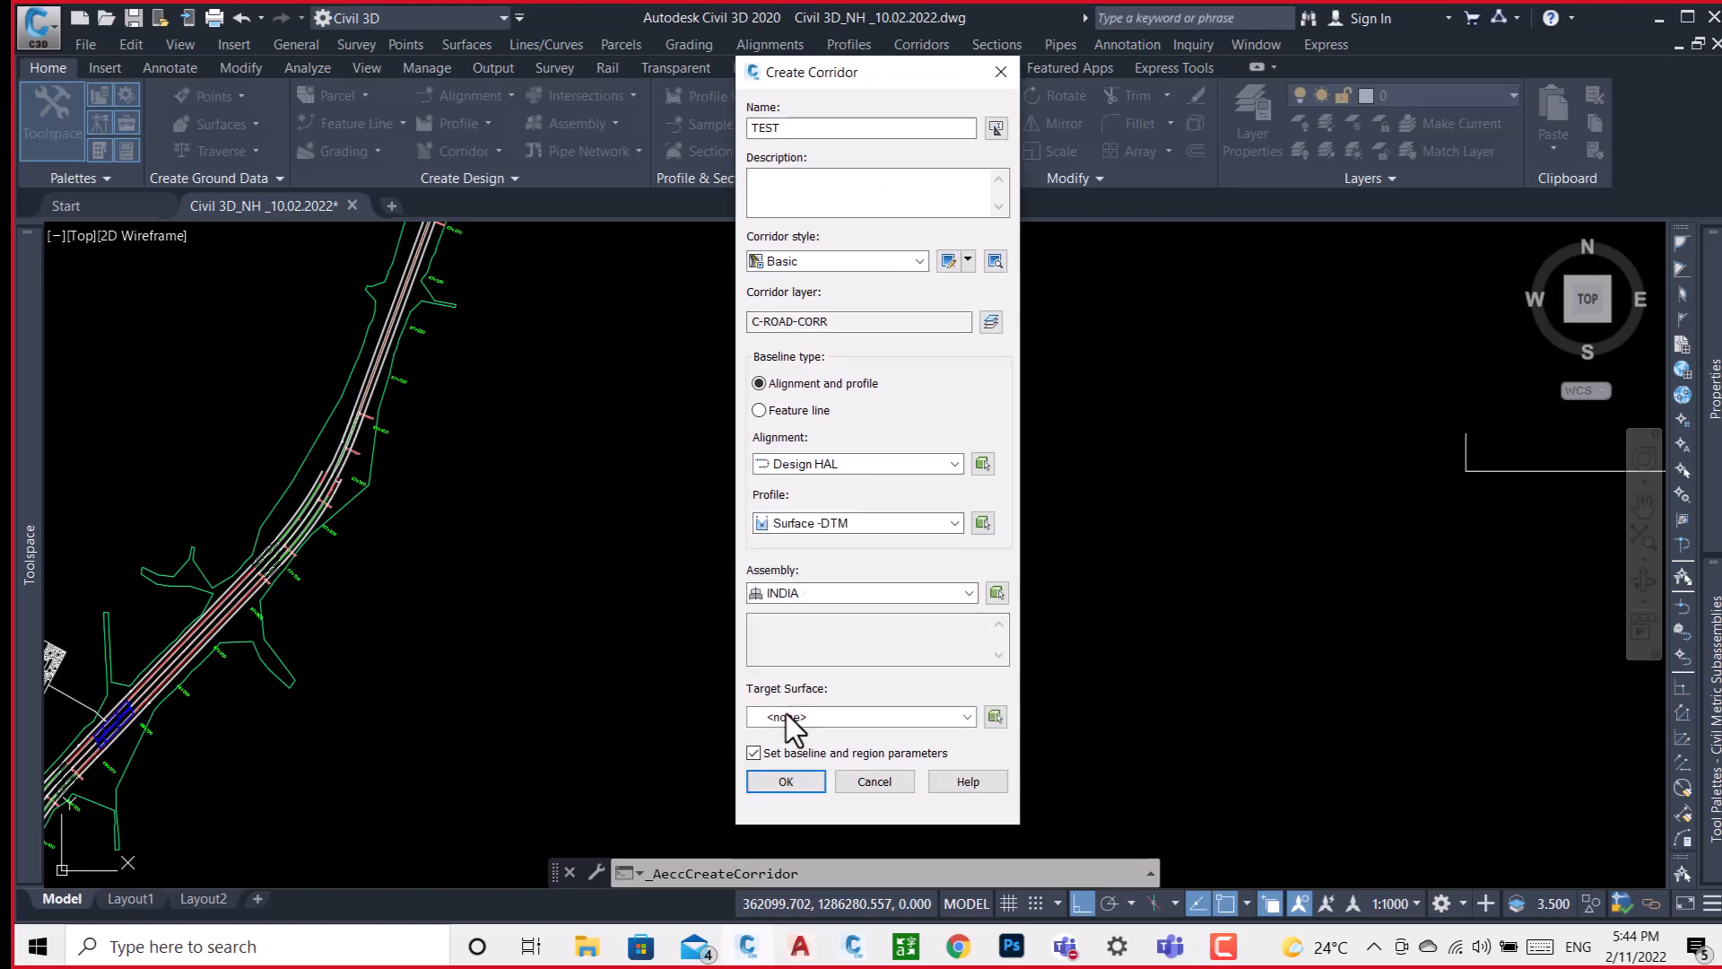
left_click(831, 714)
left_click(805, 755)
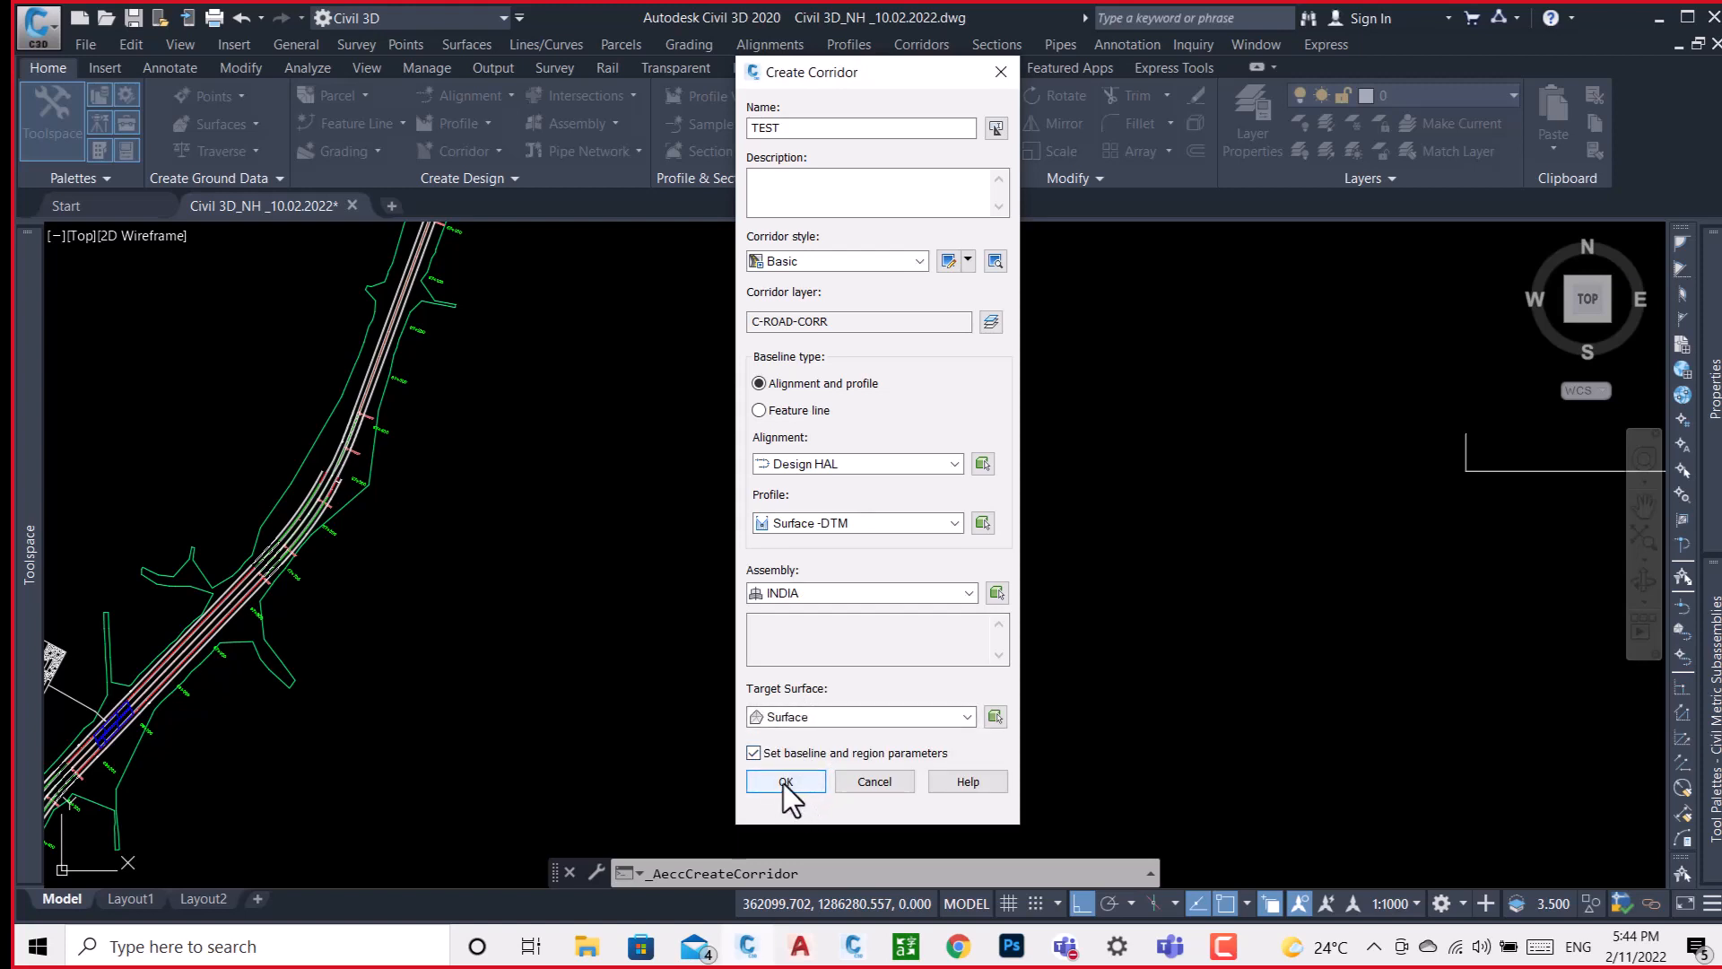
left_click(783, 782)
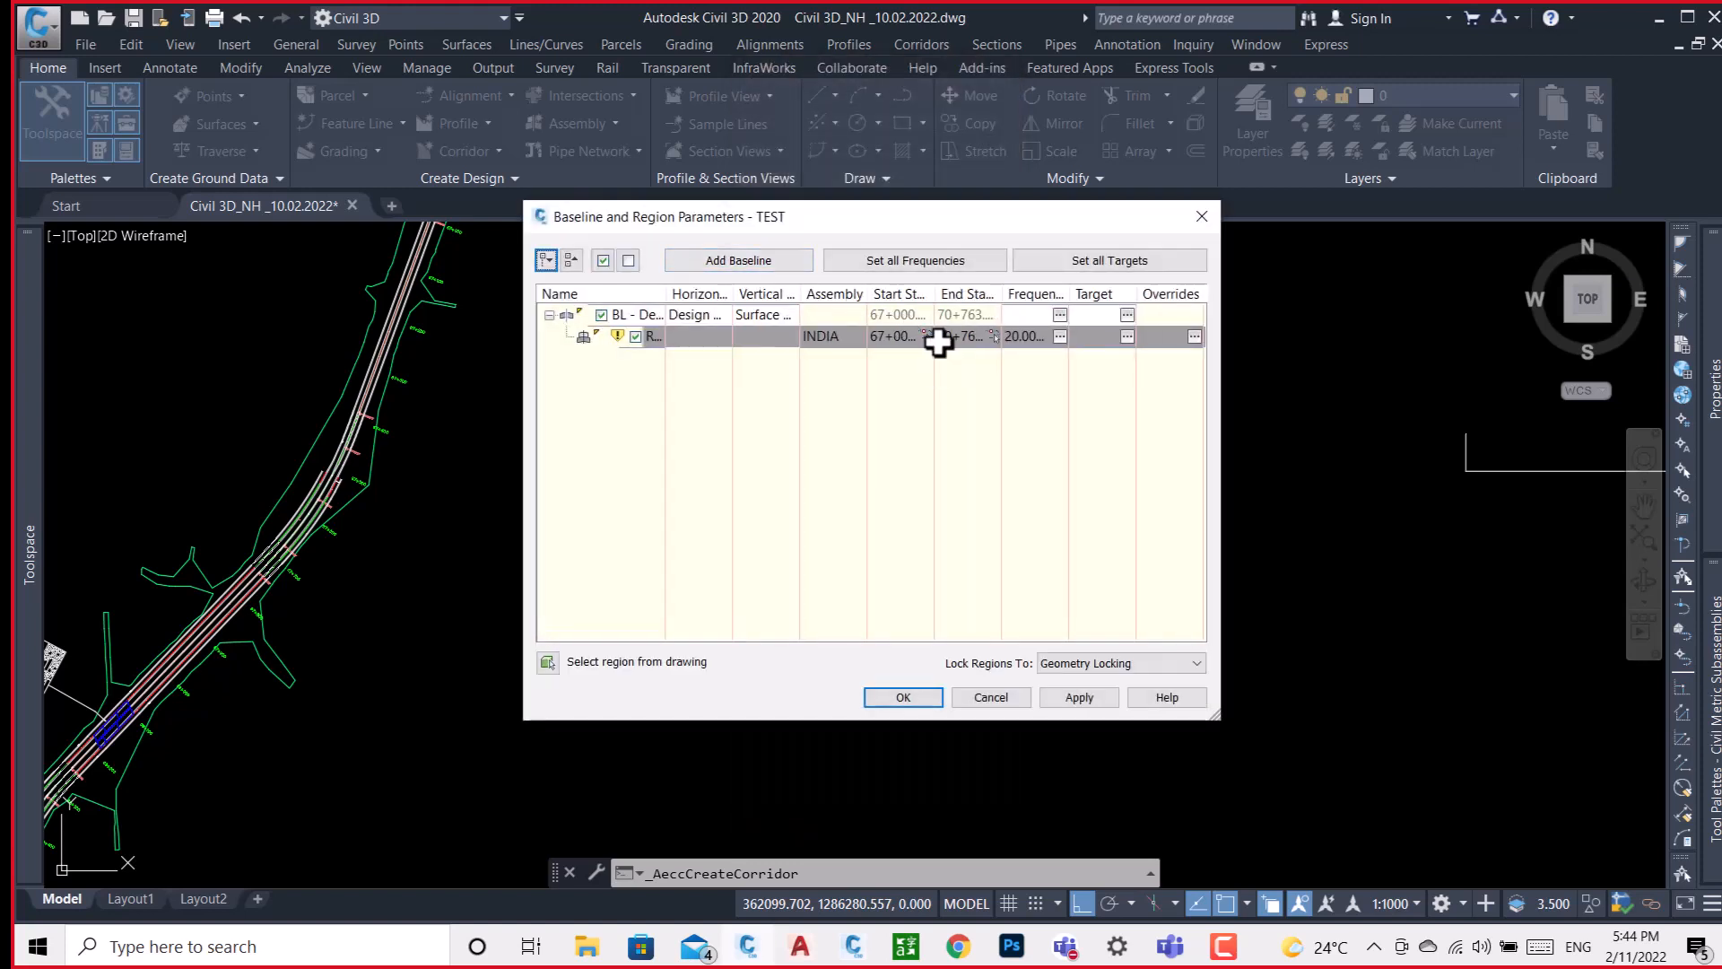
Set the INDIA region's start station to 67+525.00 by picking that point on the baseline in the drawing.
left_click(902, 339)
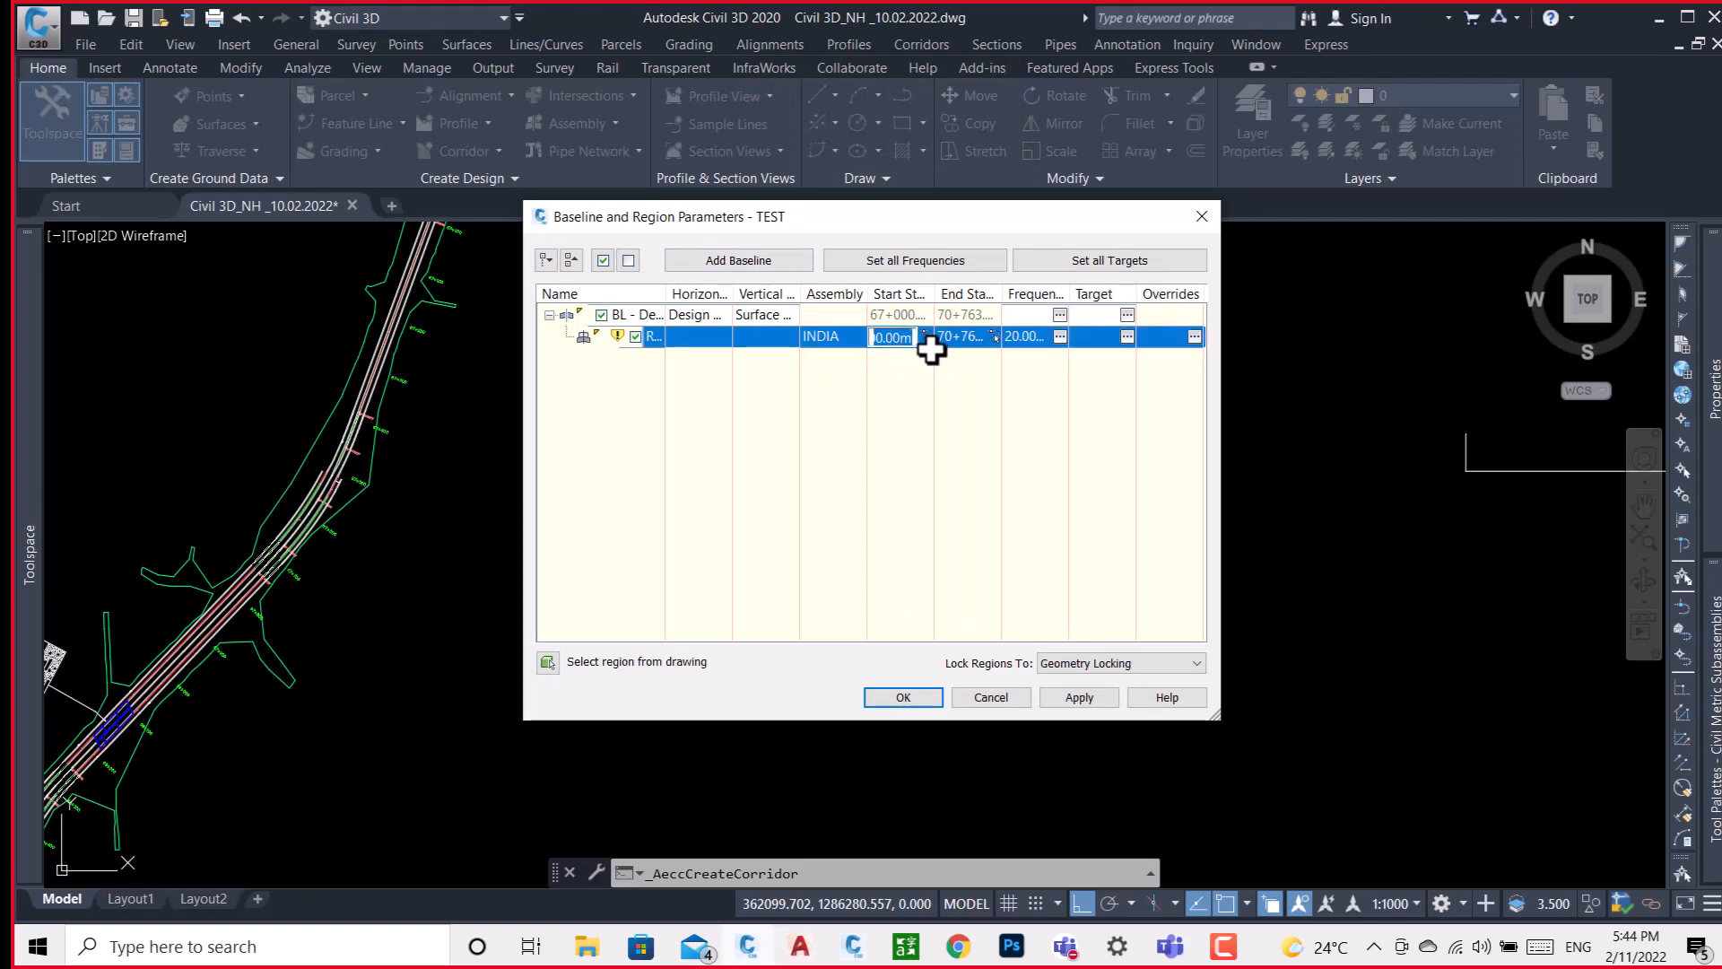
left_click(925, 338)
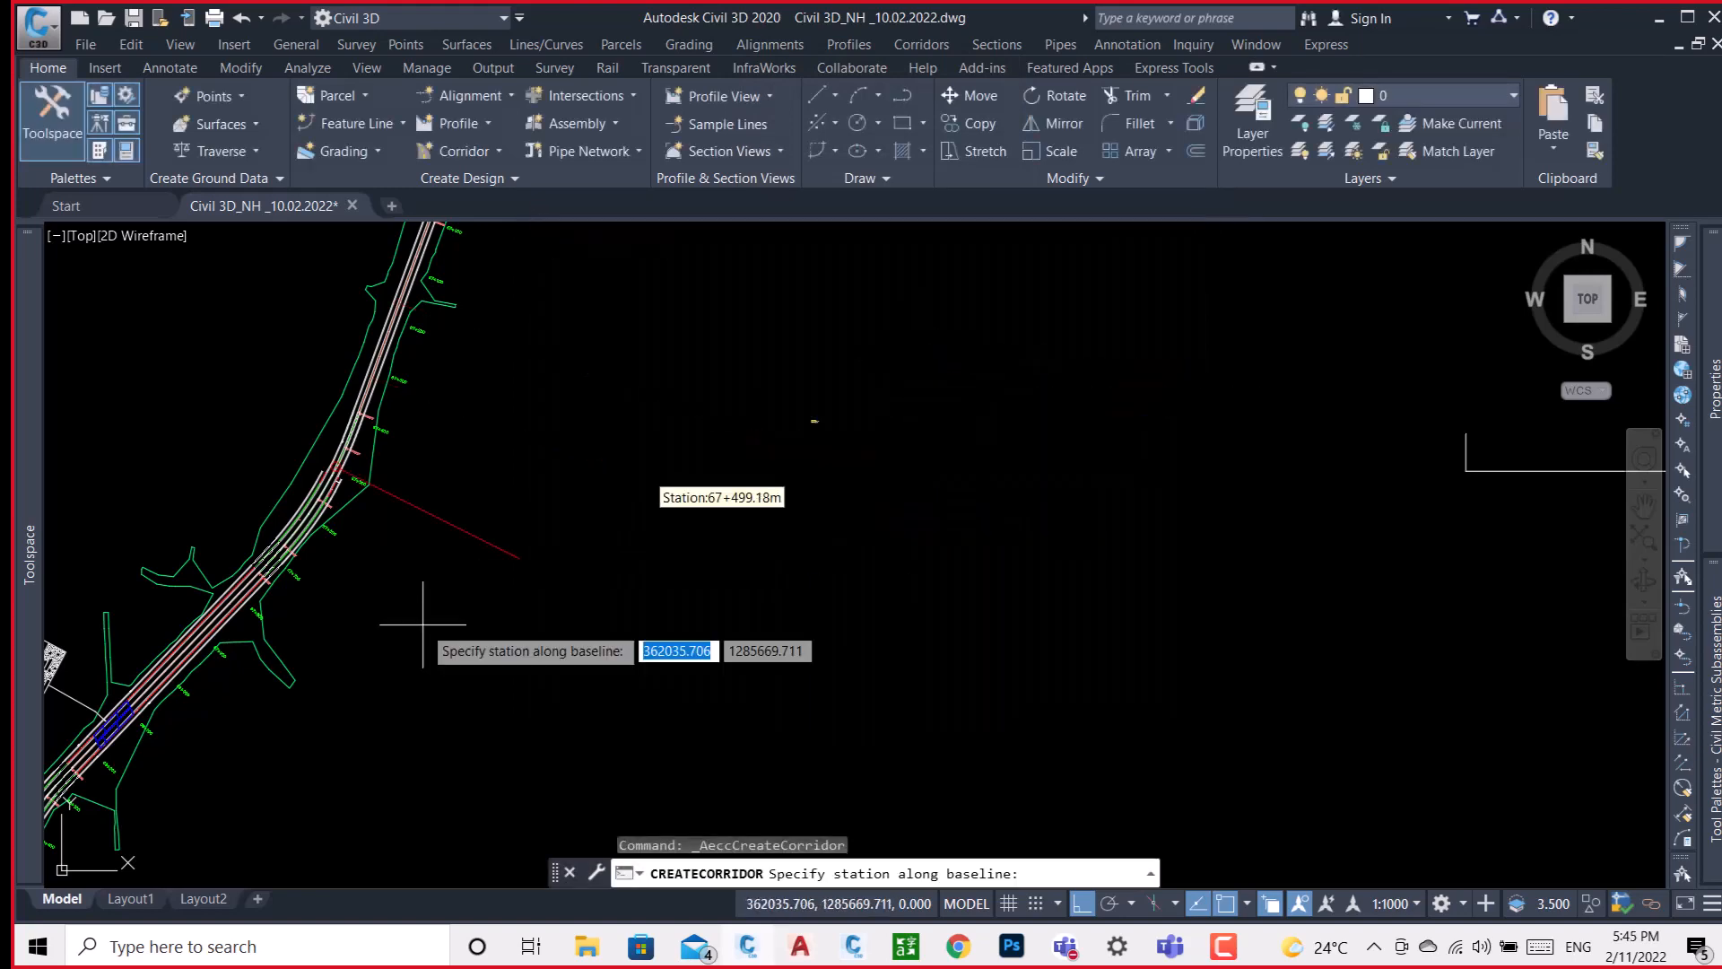
left_click(317, 662)
middle_click_drag(235, 752, 434, 568)
scroll(434, 570, "down", 1)
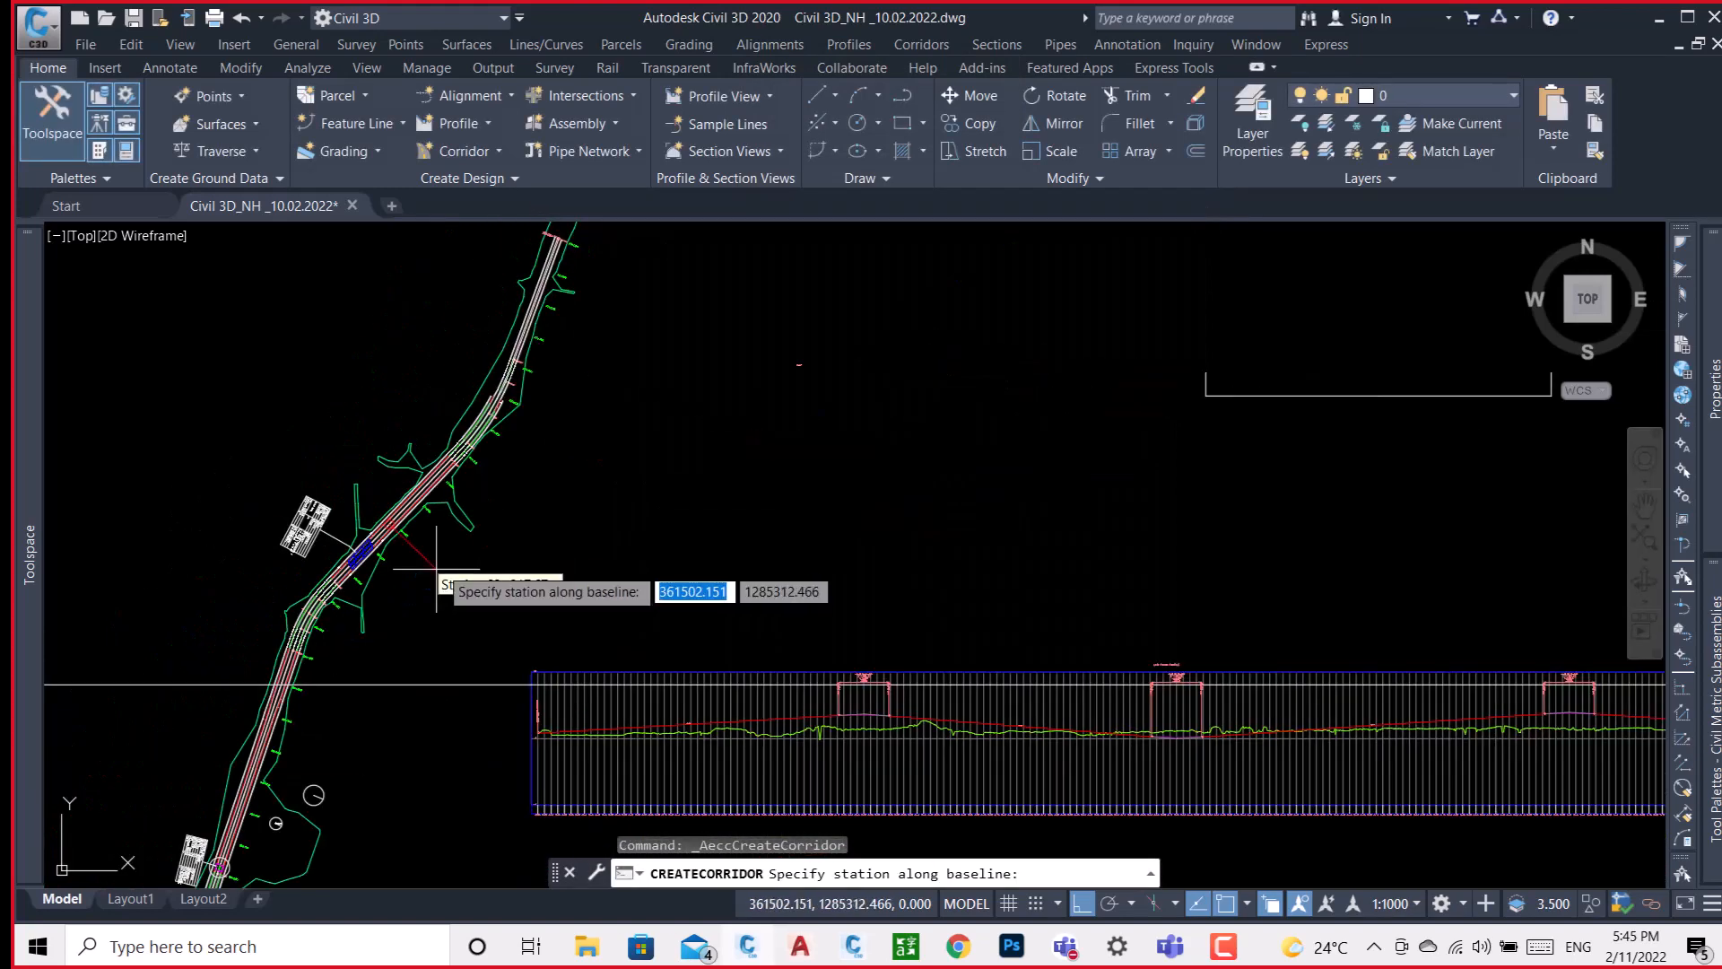
scroll(503, 429, "up", 3)
scroll(498, 363, "up", 2)
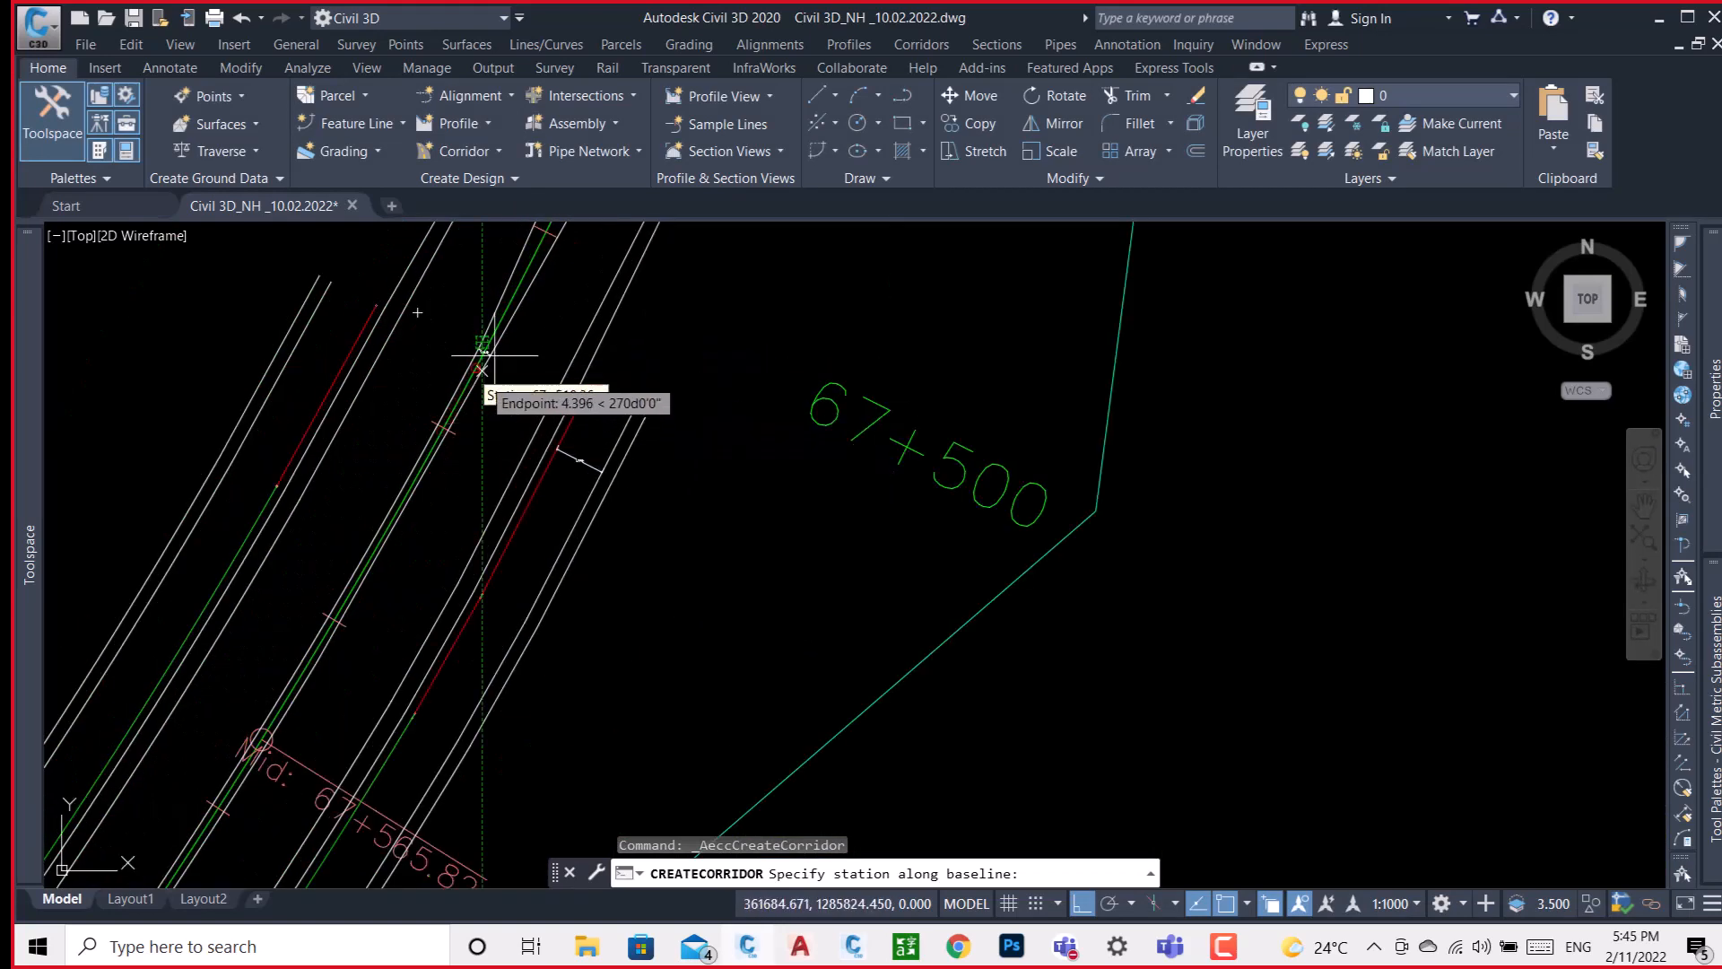
scroll(495, 350, "up", 3)
scroll(500, 345, "down", 3)
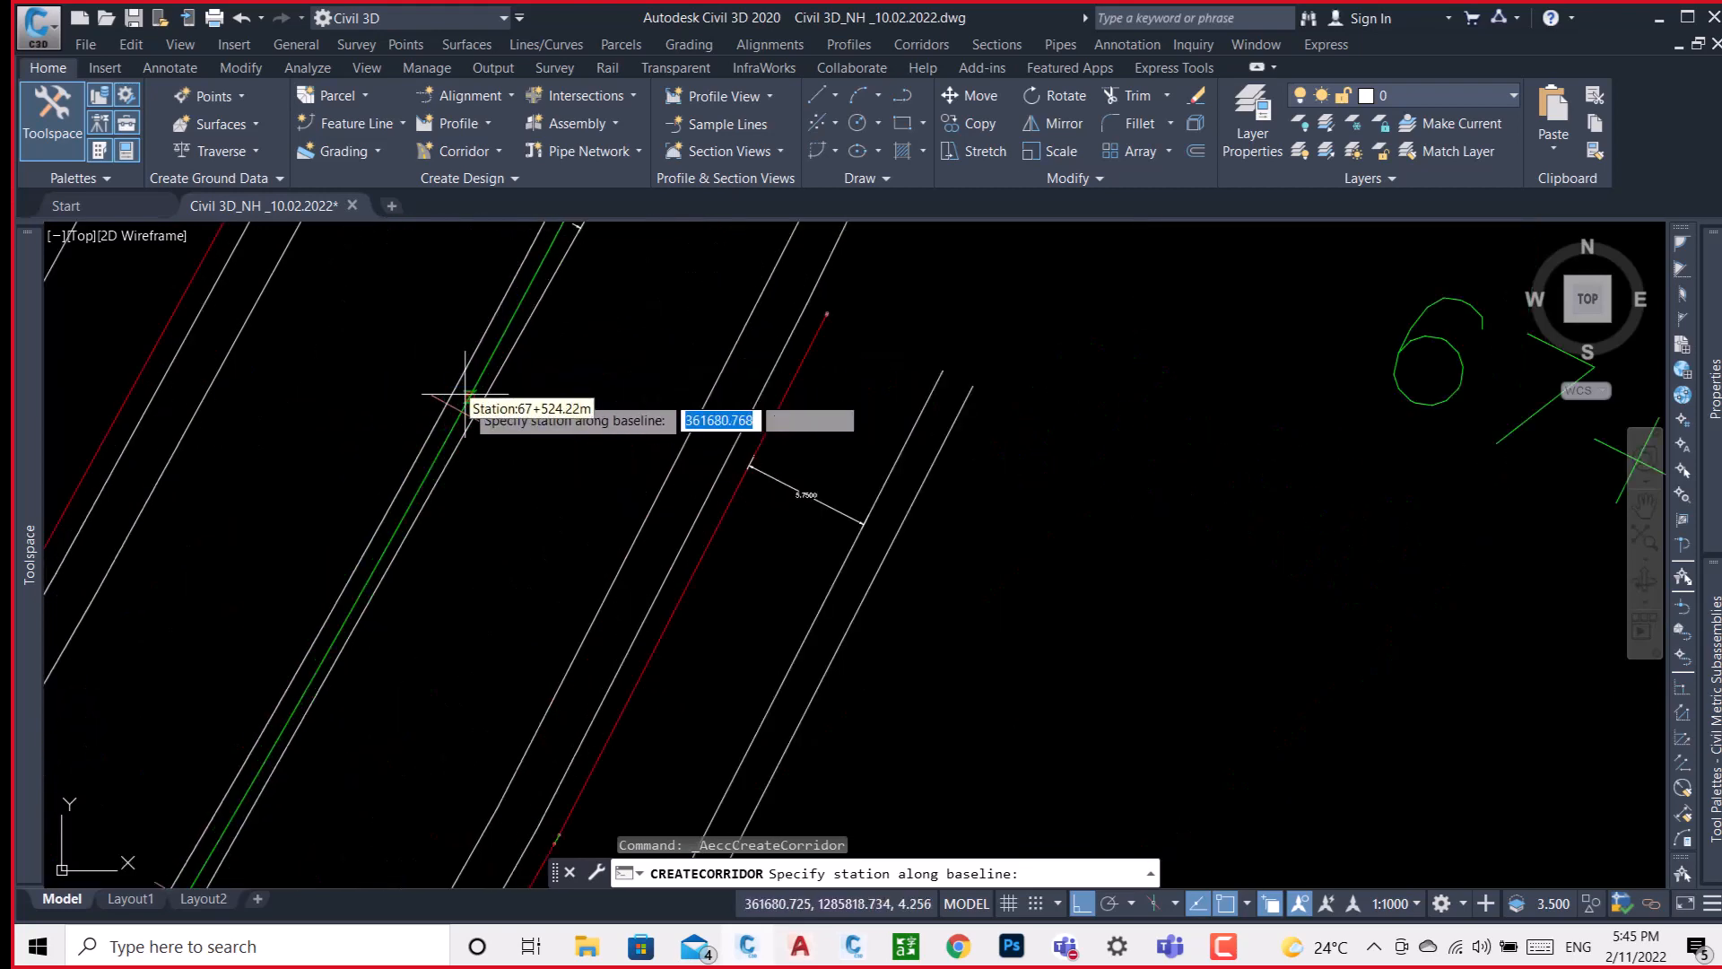
scroll(454, 400, "up", 2)
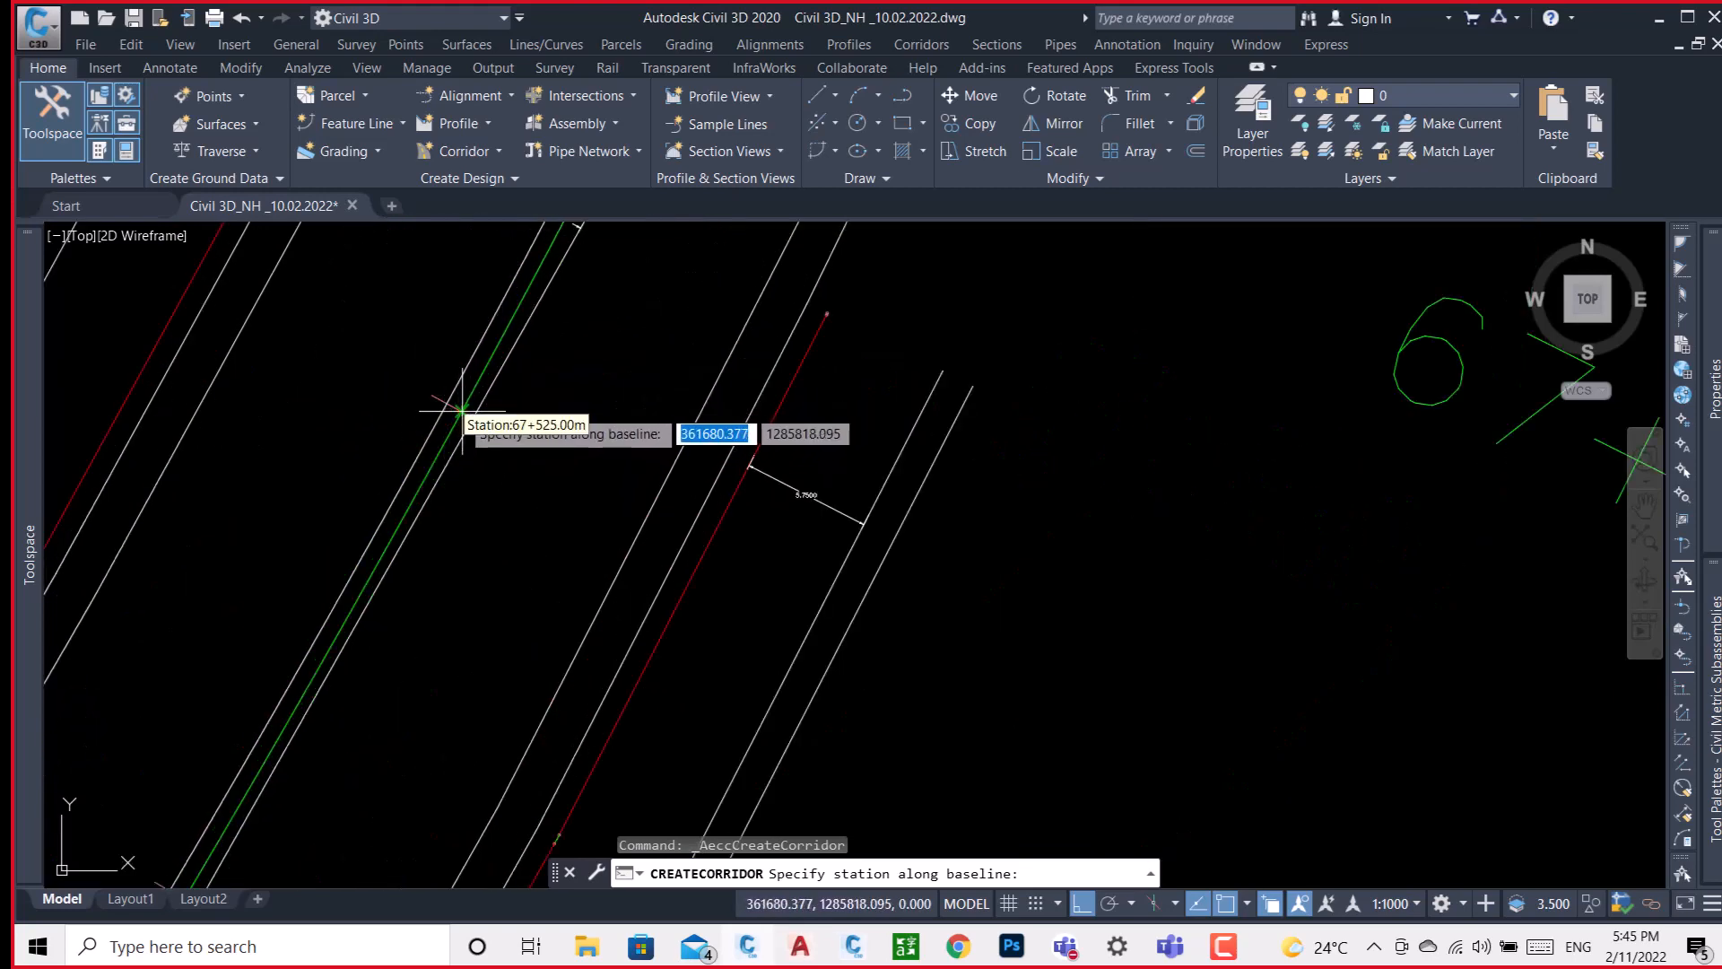
left_click(462, 411)
key("Return")
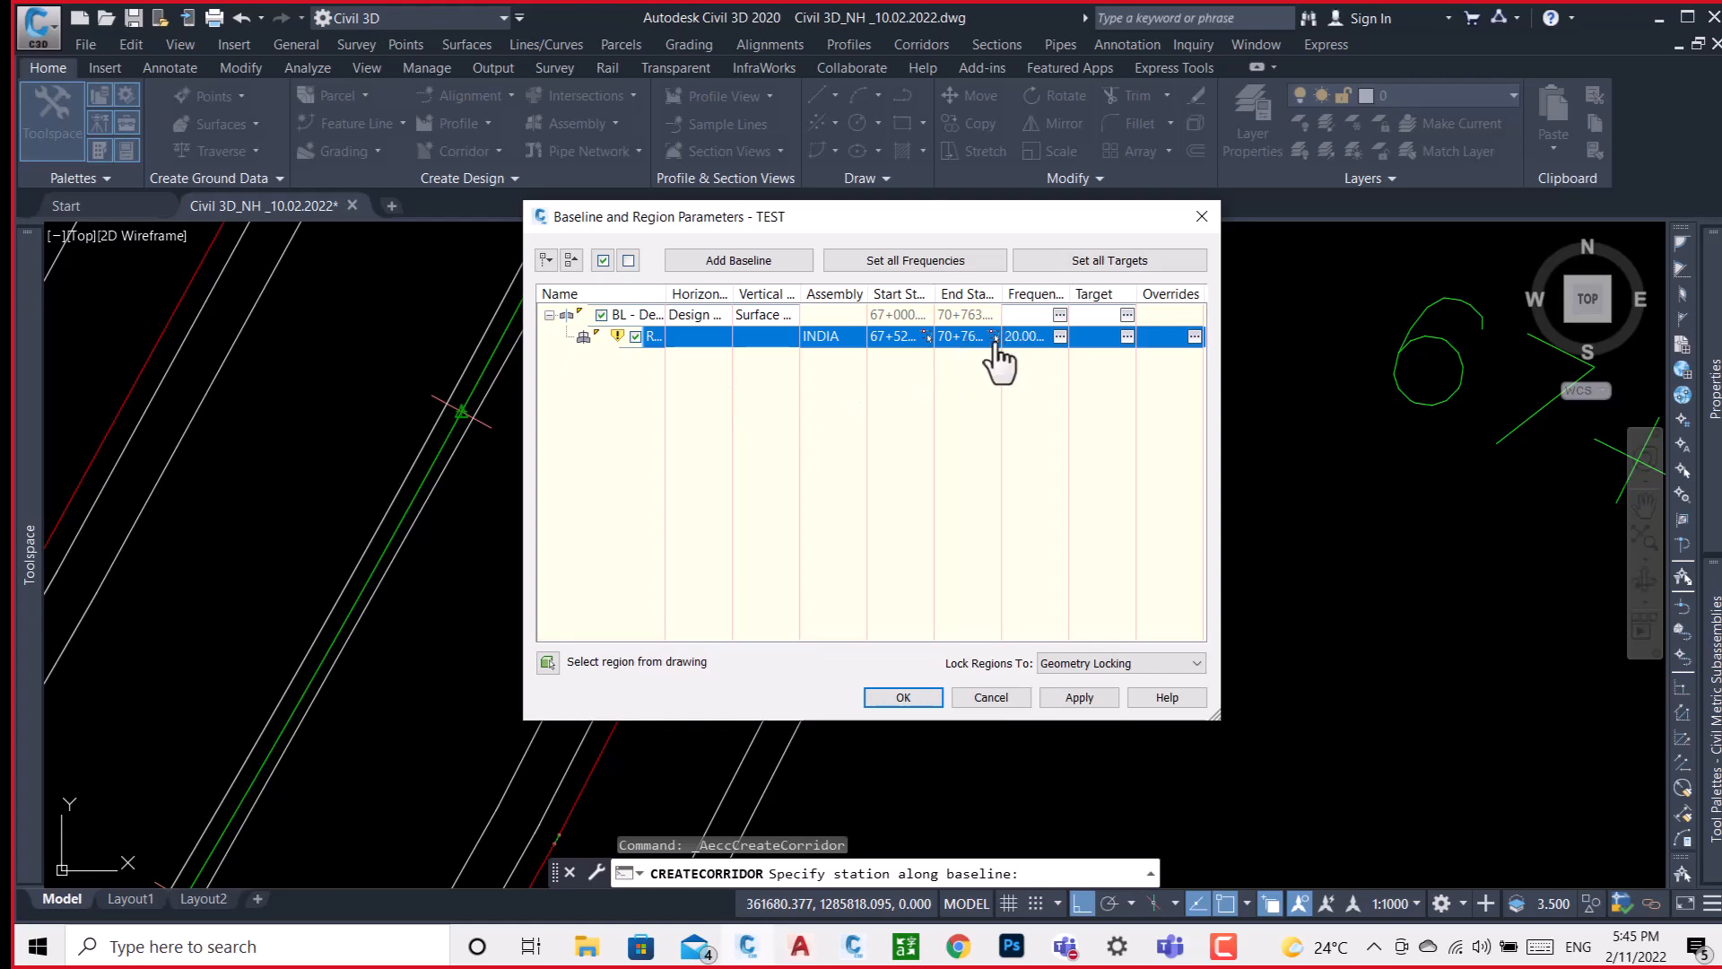
Set the region's end station by picking a point on the baseline at about 67+725.
left_click(995, 339)
scroll(1008, 331, "down", 8)
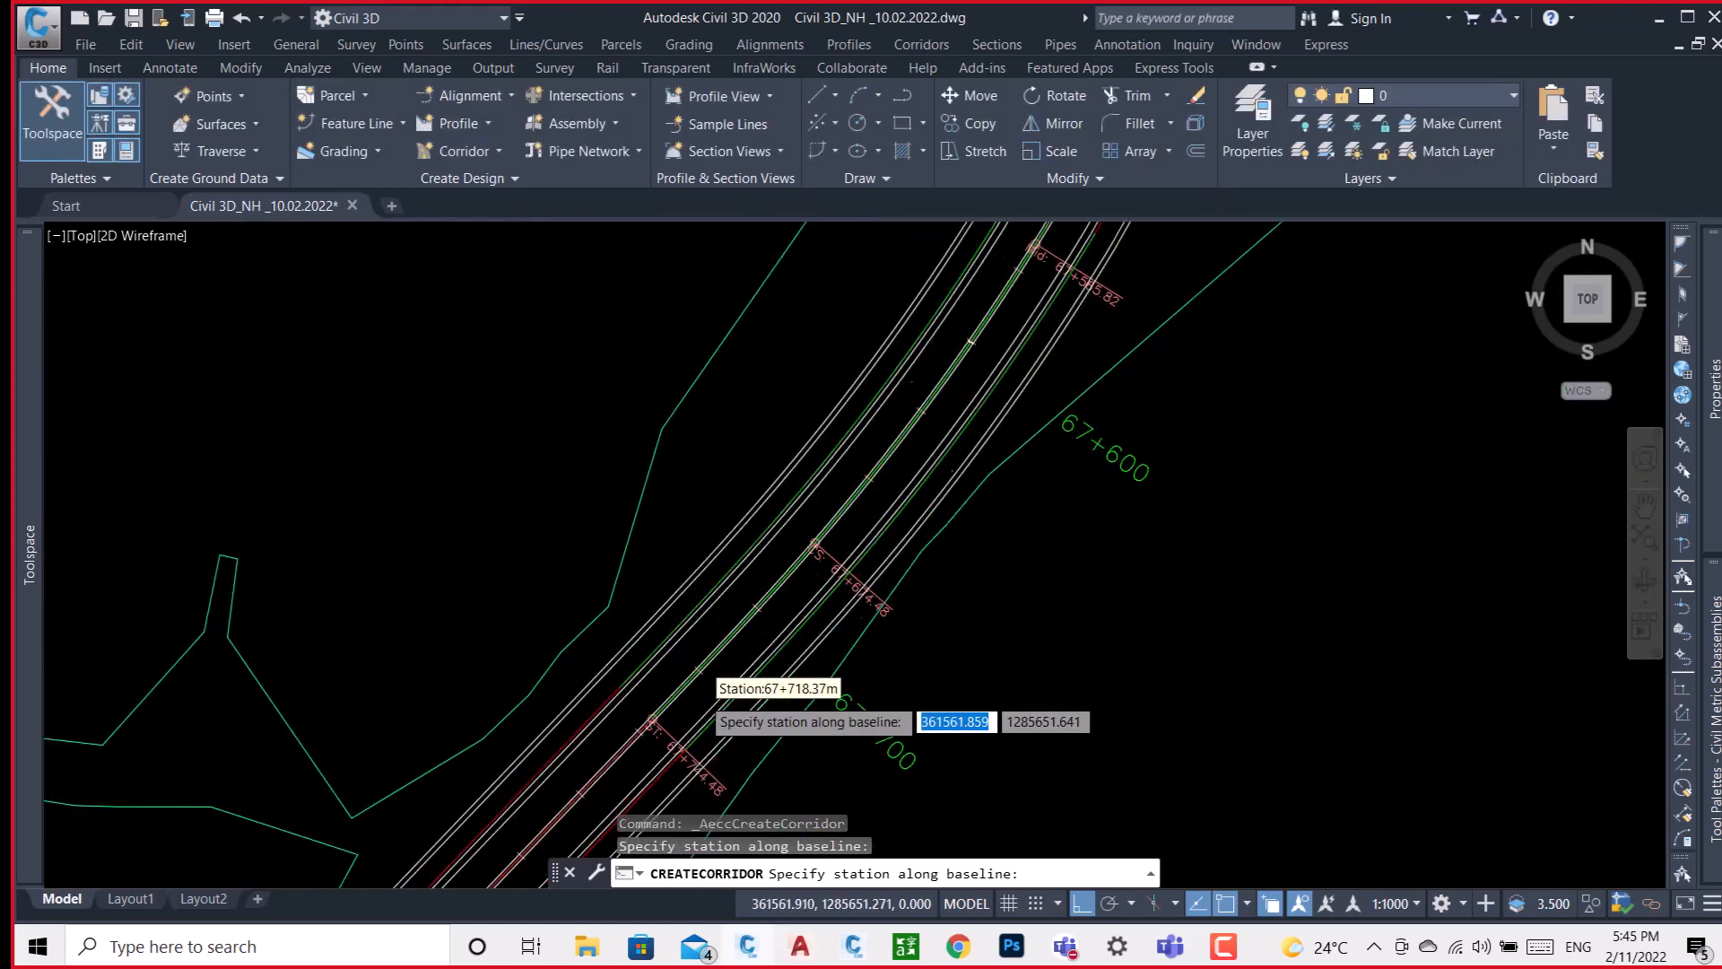
scroll(709, 690, "up", 5)
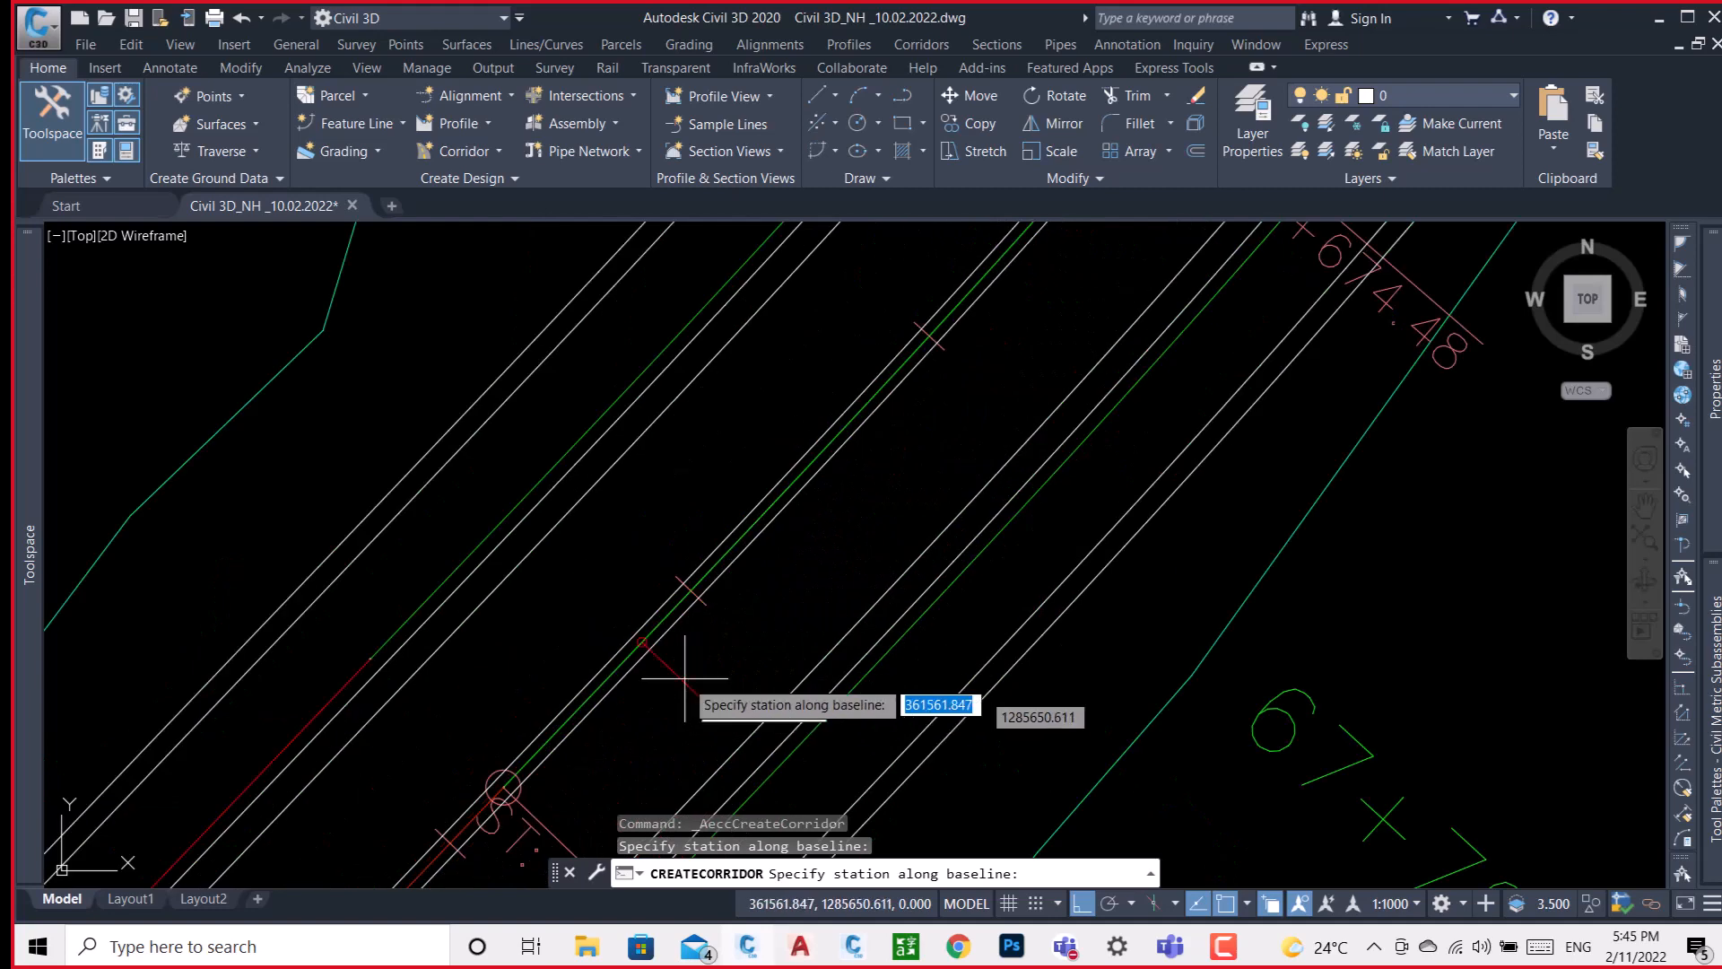
left_click(691, 591)
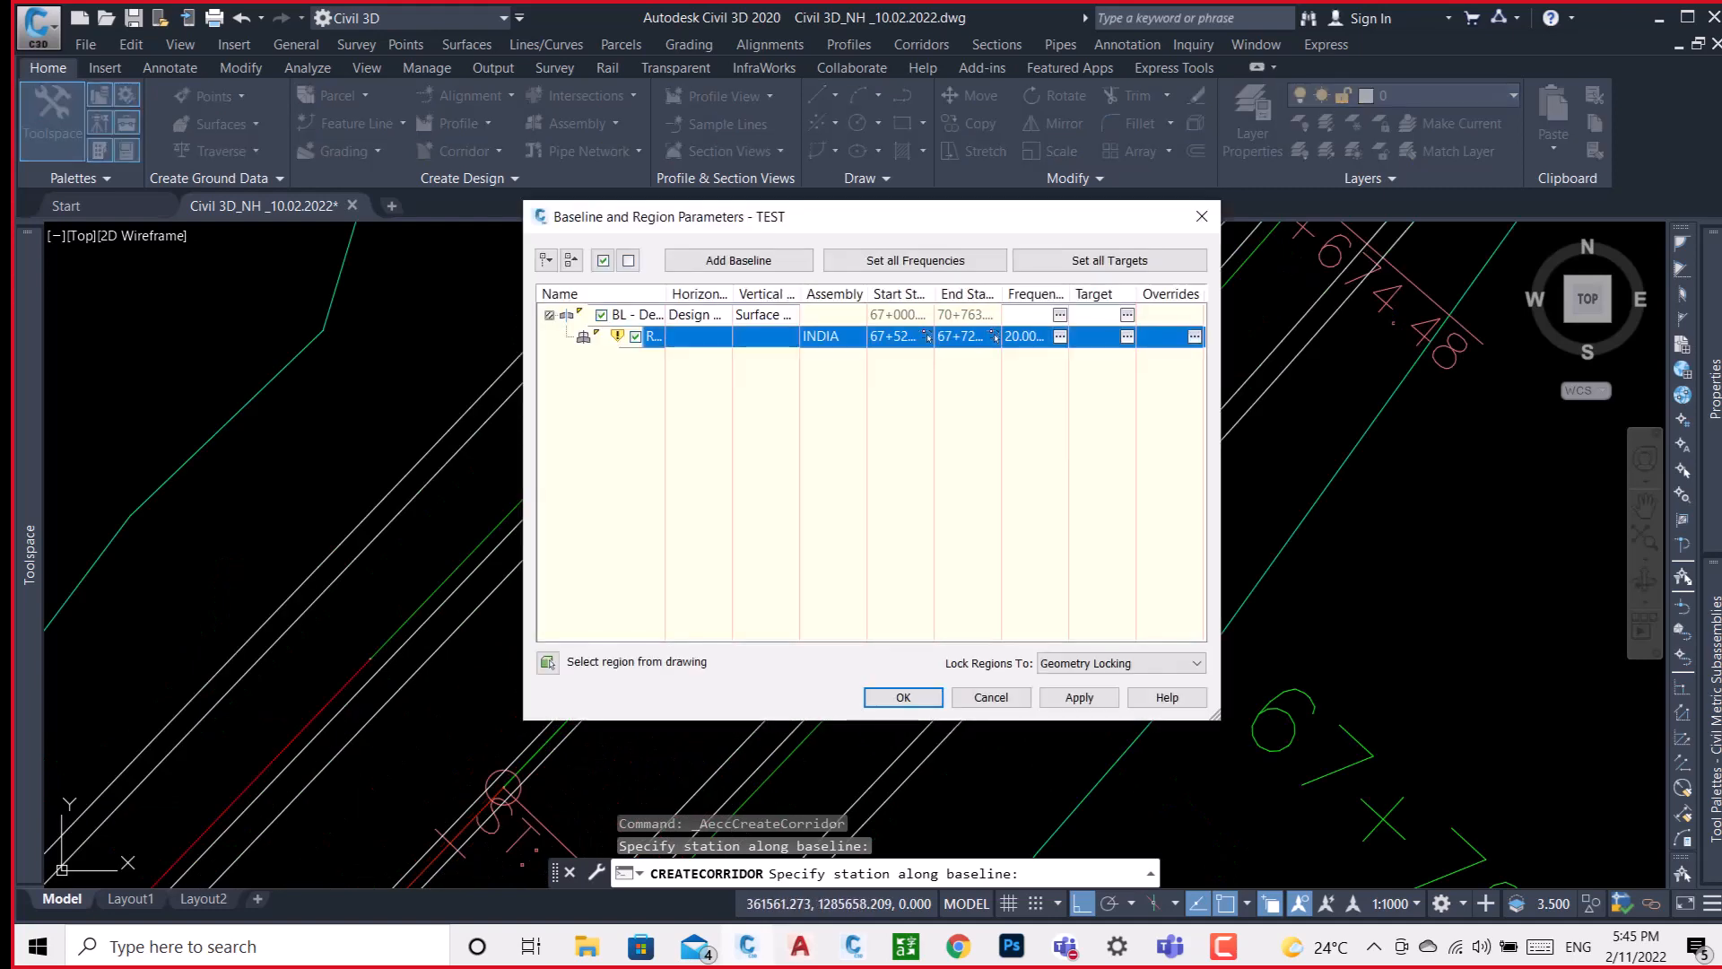
Set the region's assembly frequency to 5 m along tangents, curves and spirals, and accept the frequency settings.
left_click(1060, 337)
left_click(911, 245)
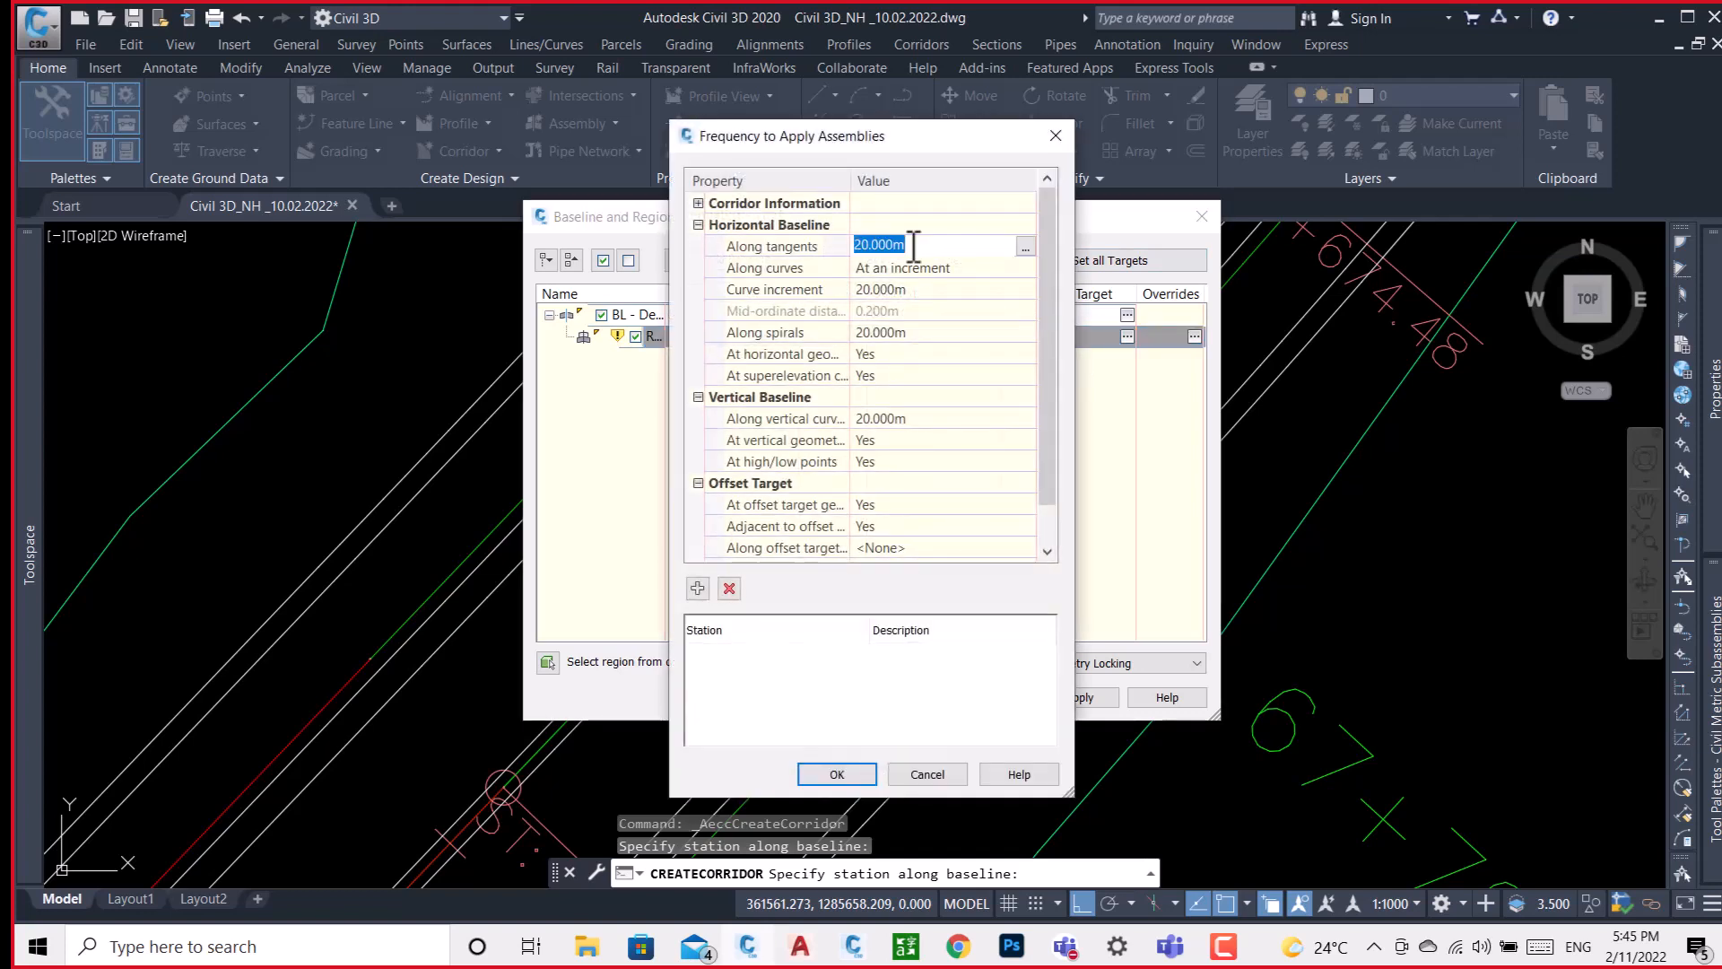
type("5")
key("Return")
left_click(917, 289)
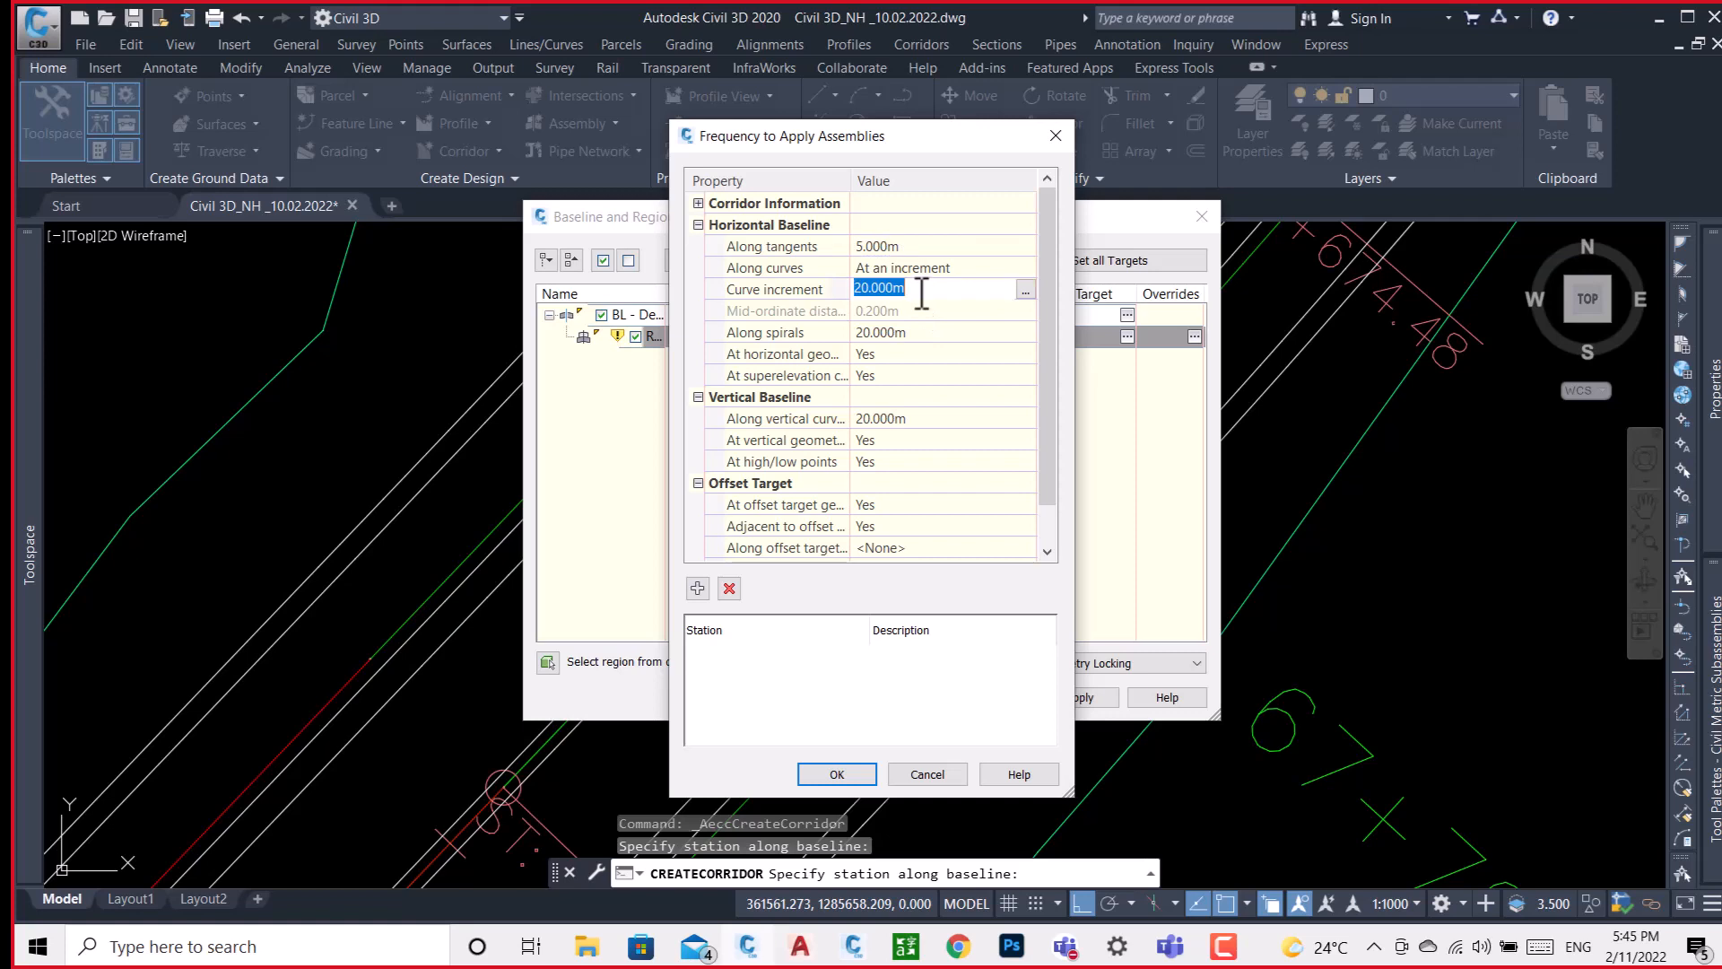
type("5")
key("Return")
left_click(909, 330)
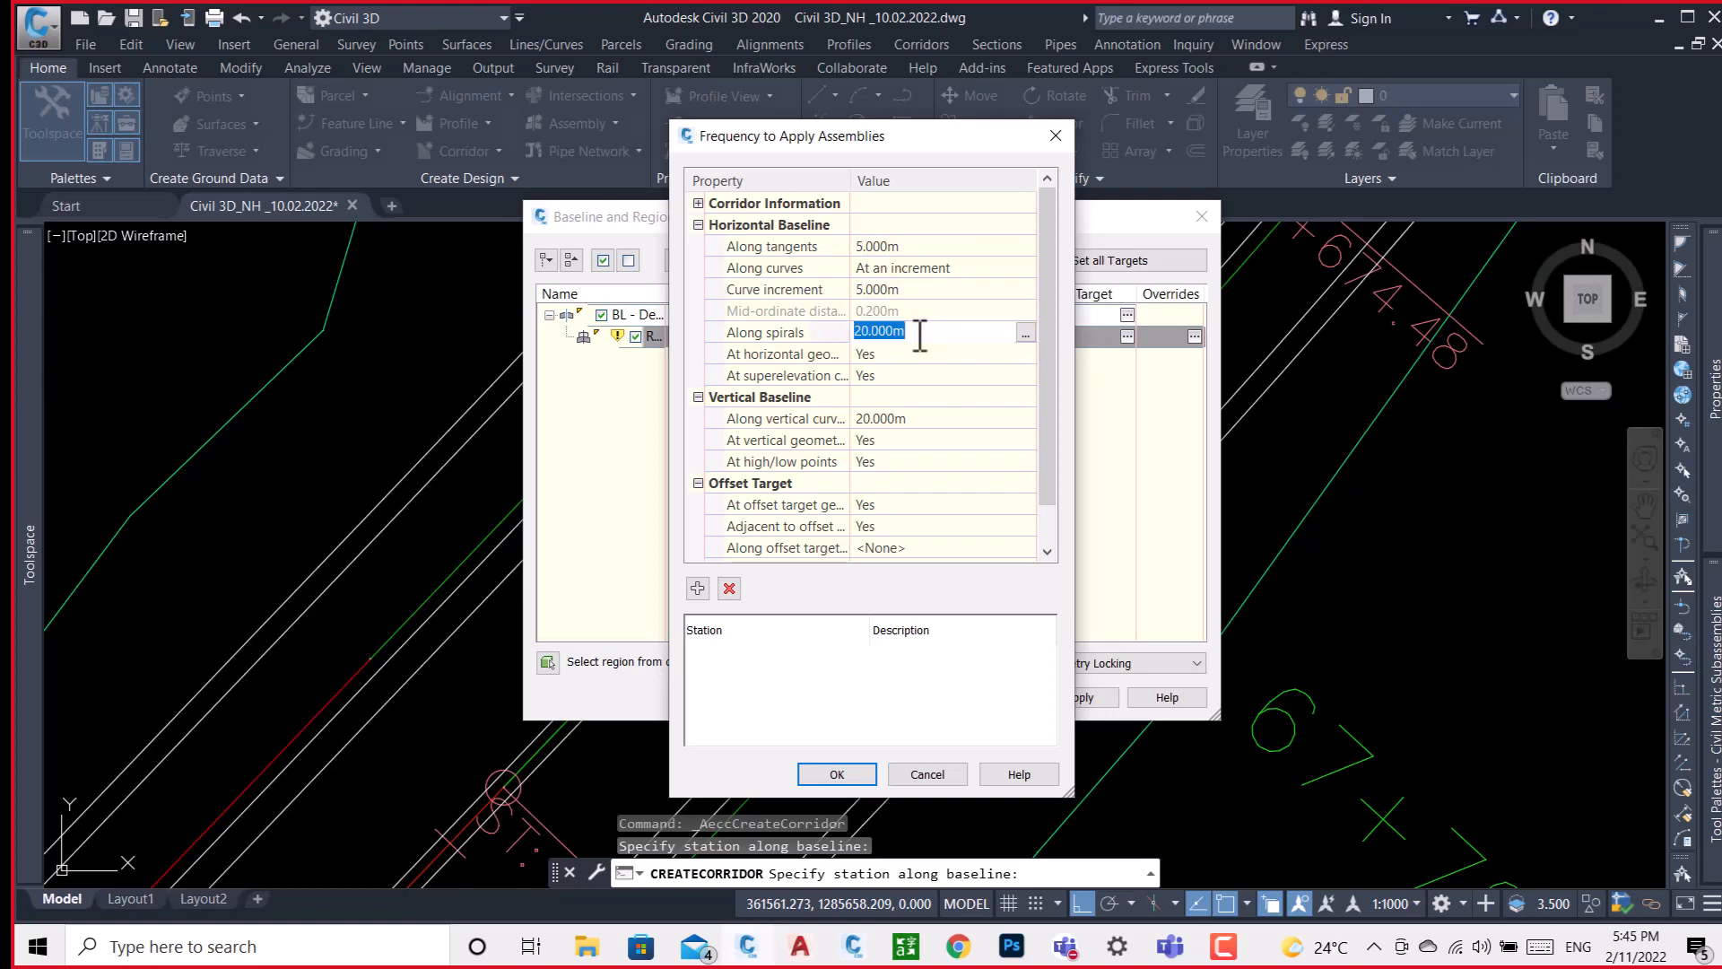
key("Return")
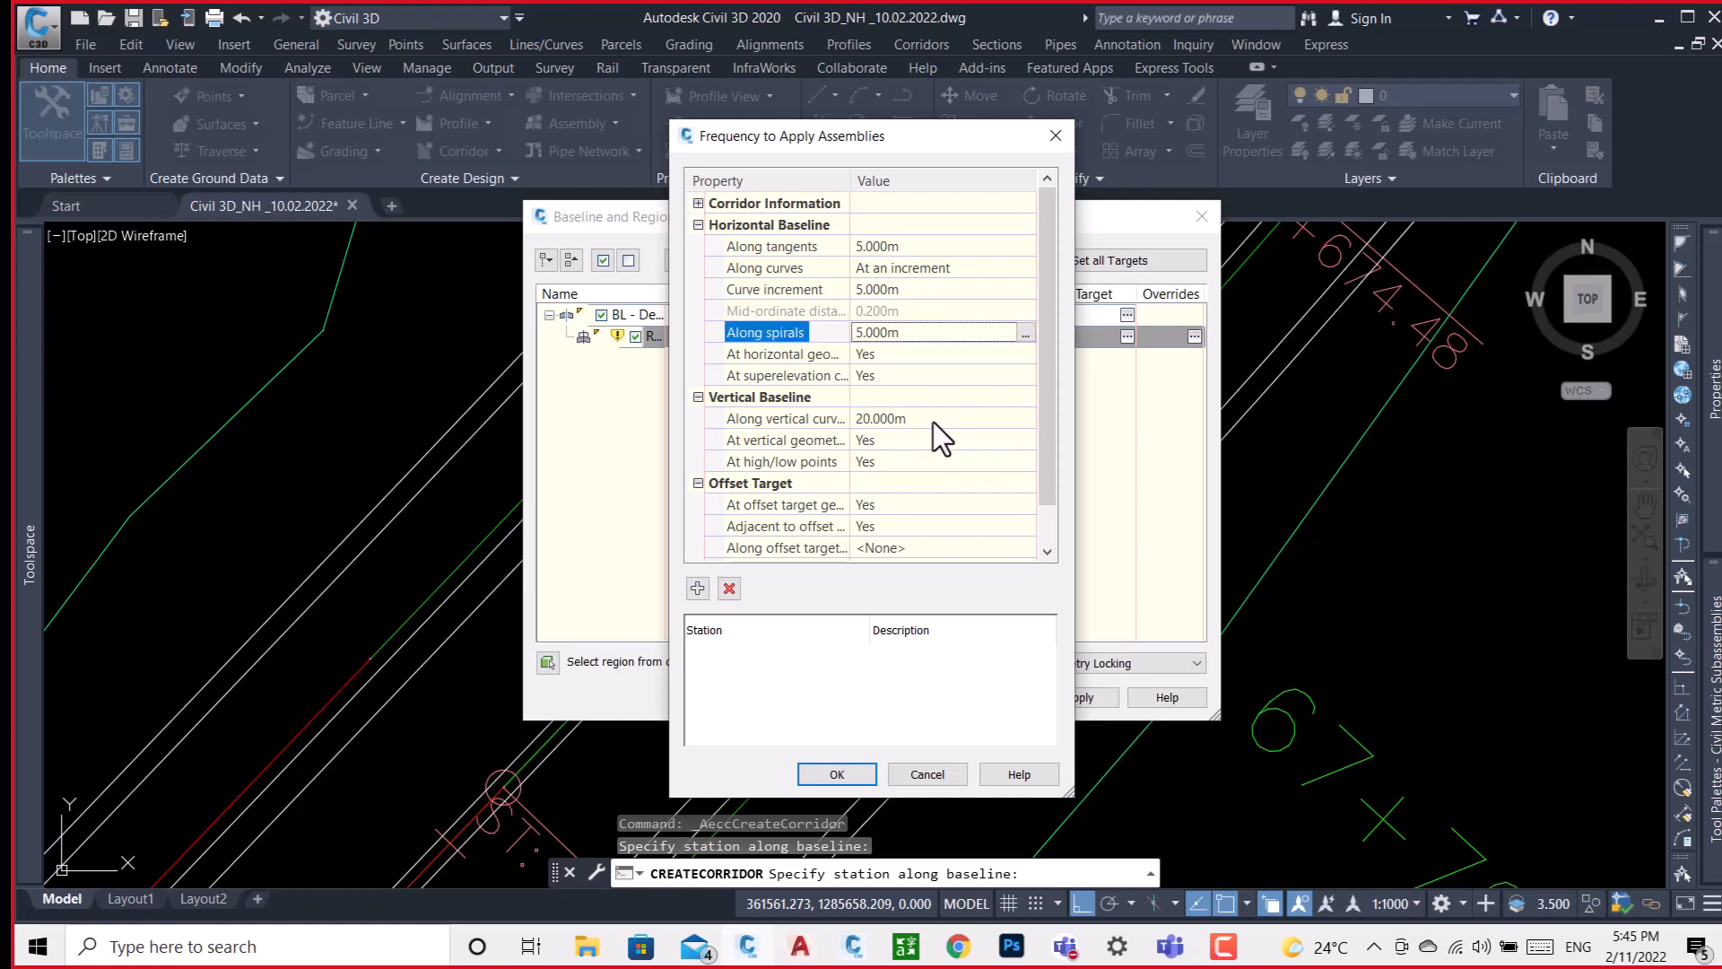
left_click(933, 419)
left_click(865, 773)
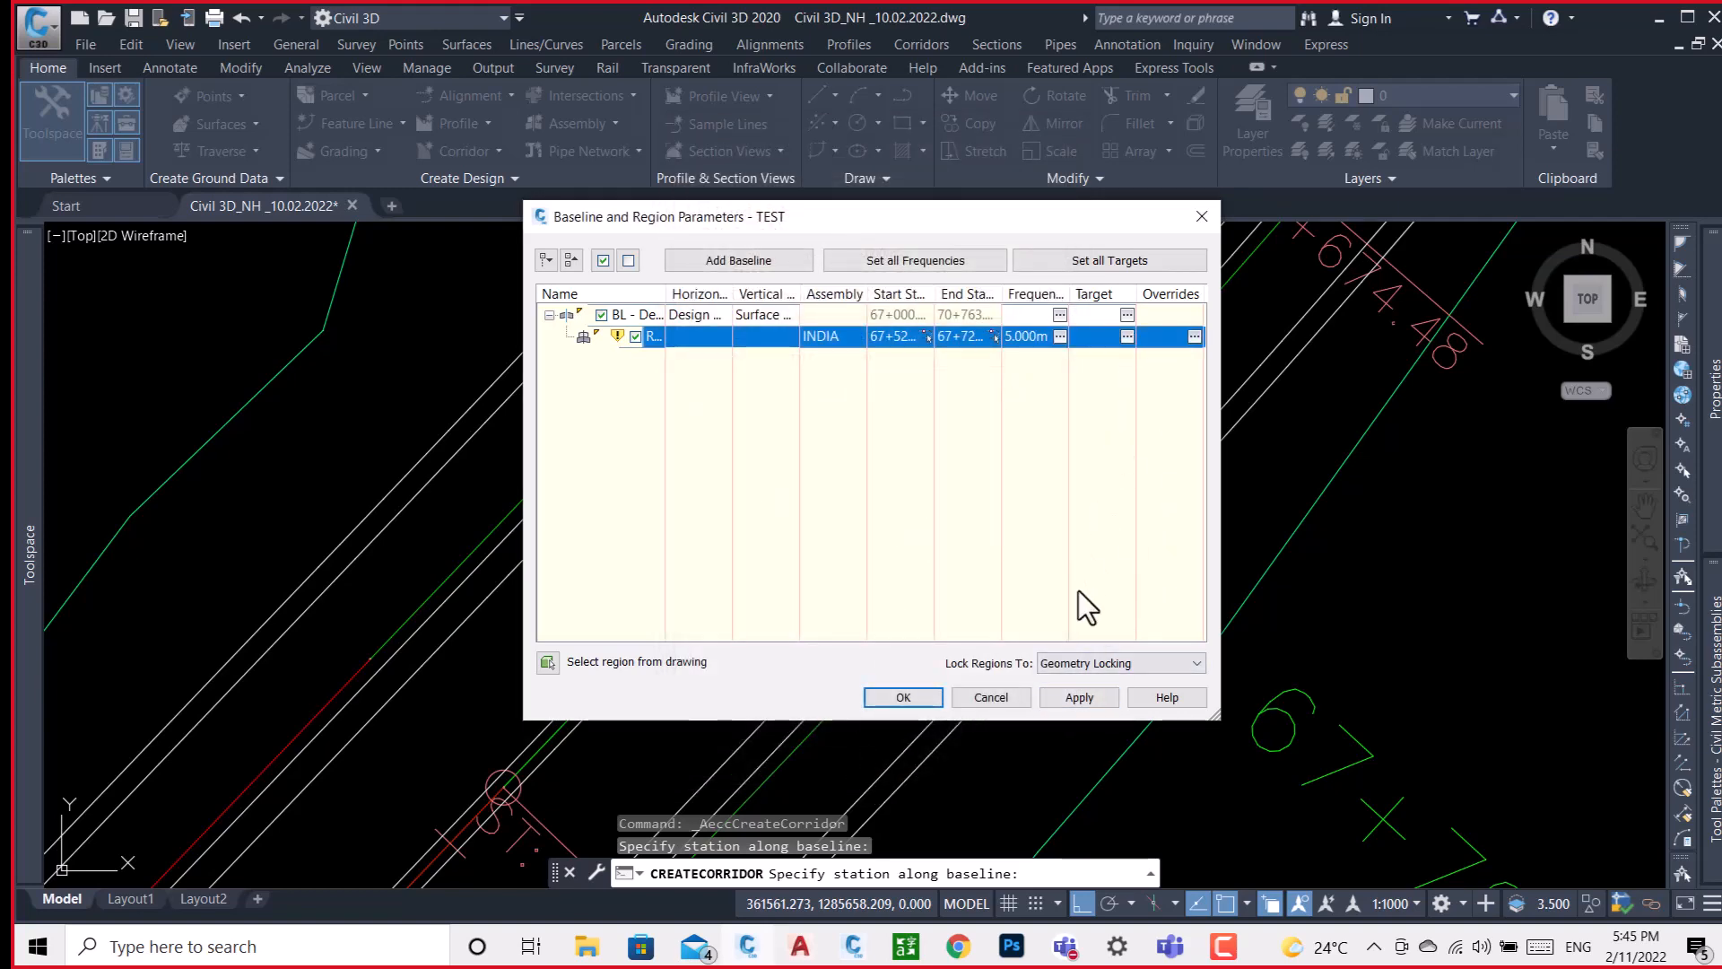
Apply the baseline and region parameters, rebuild the TEST corridor and finish creating it.
left_click(1067, 700)
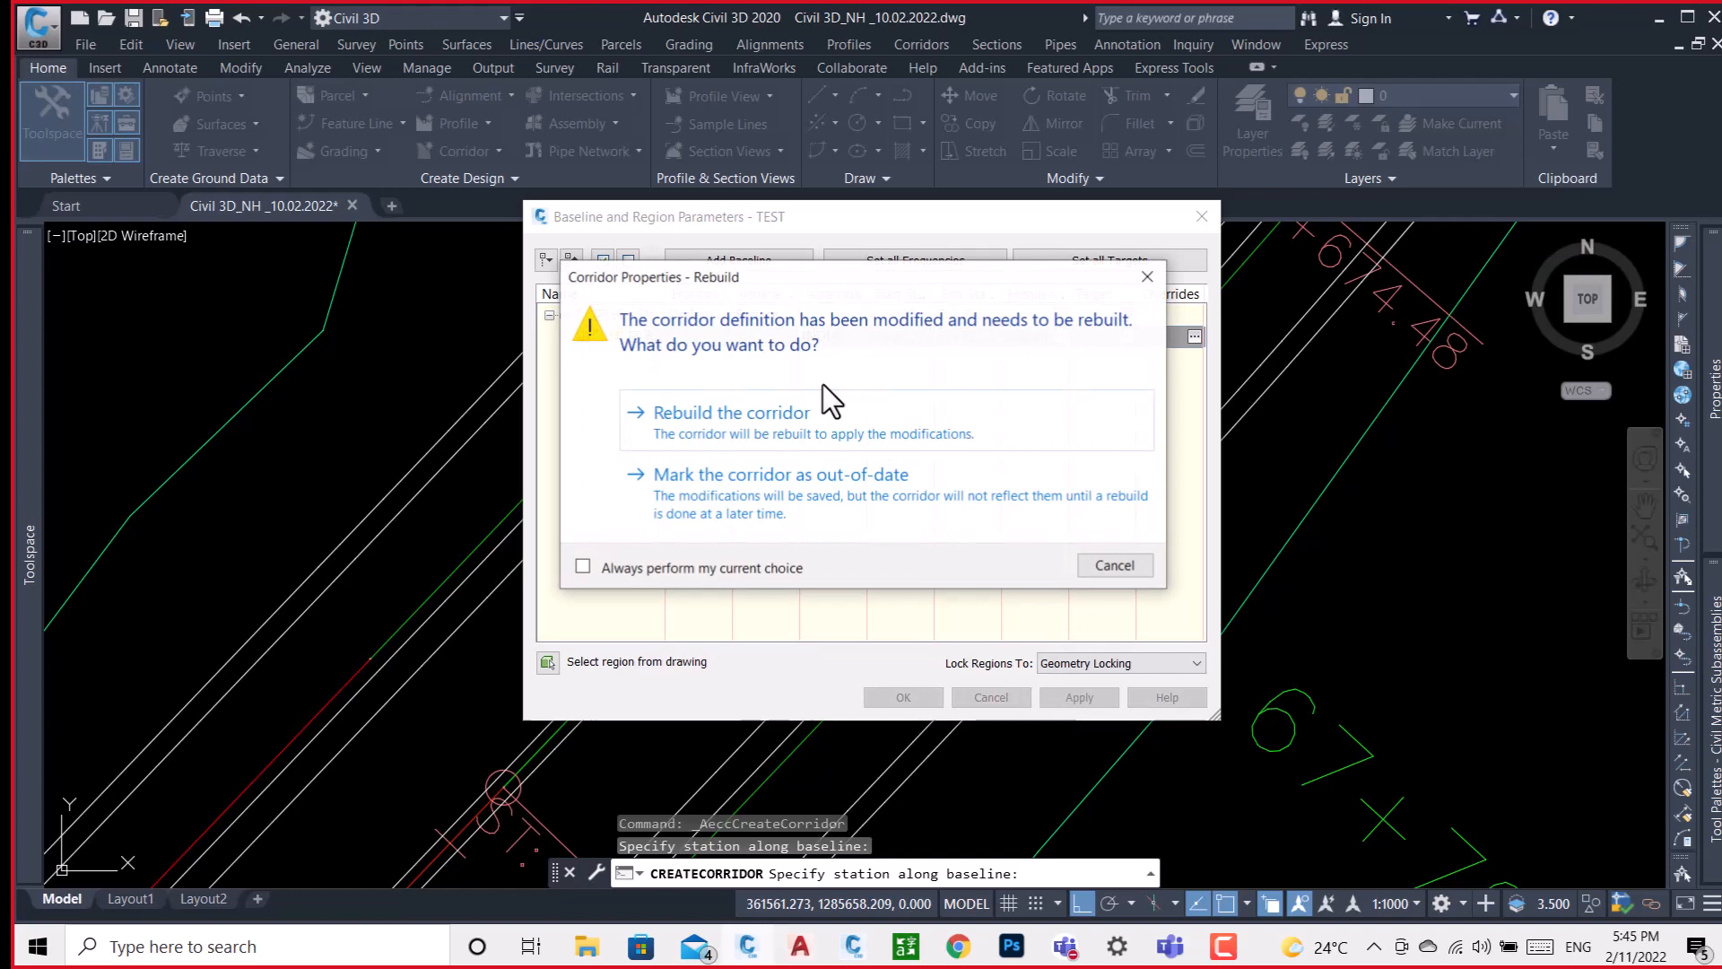
left_click(741, 412)
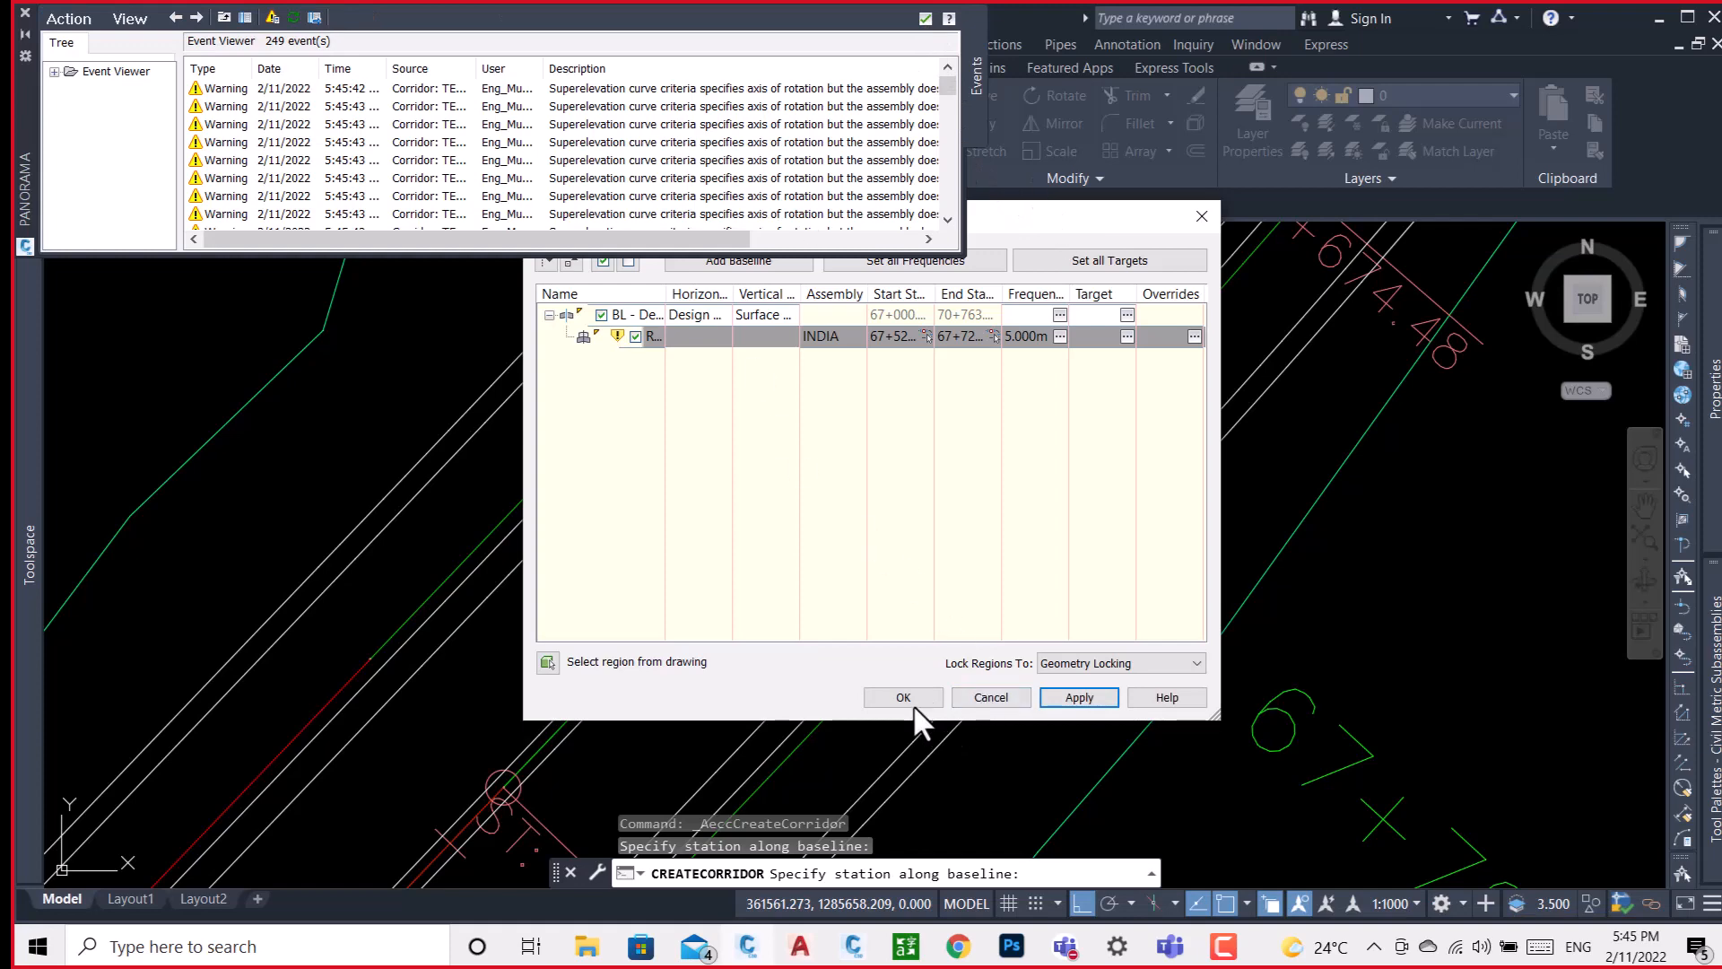
left_click(912, 699)
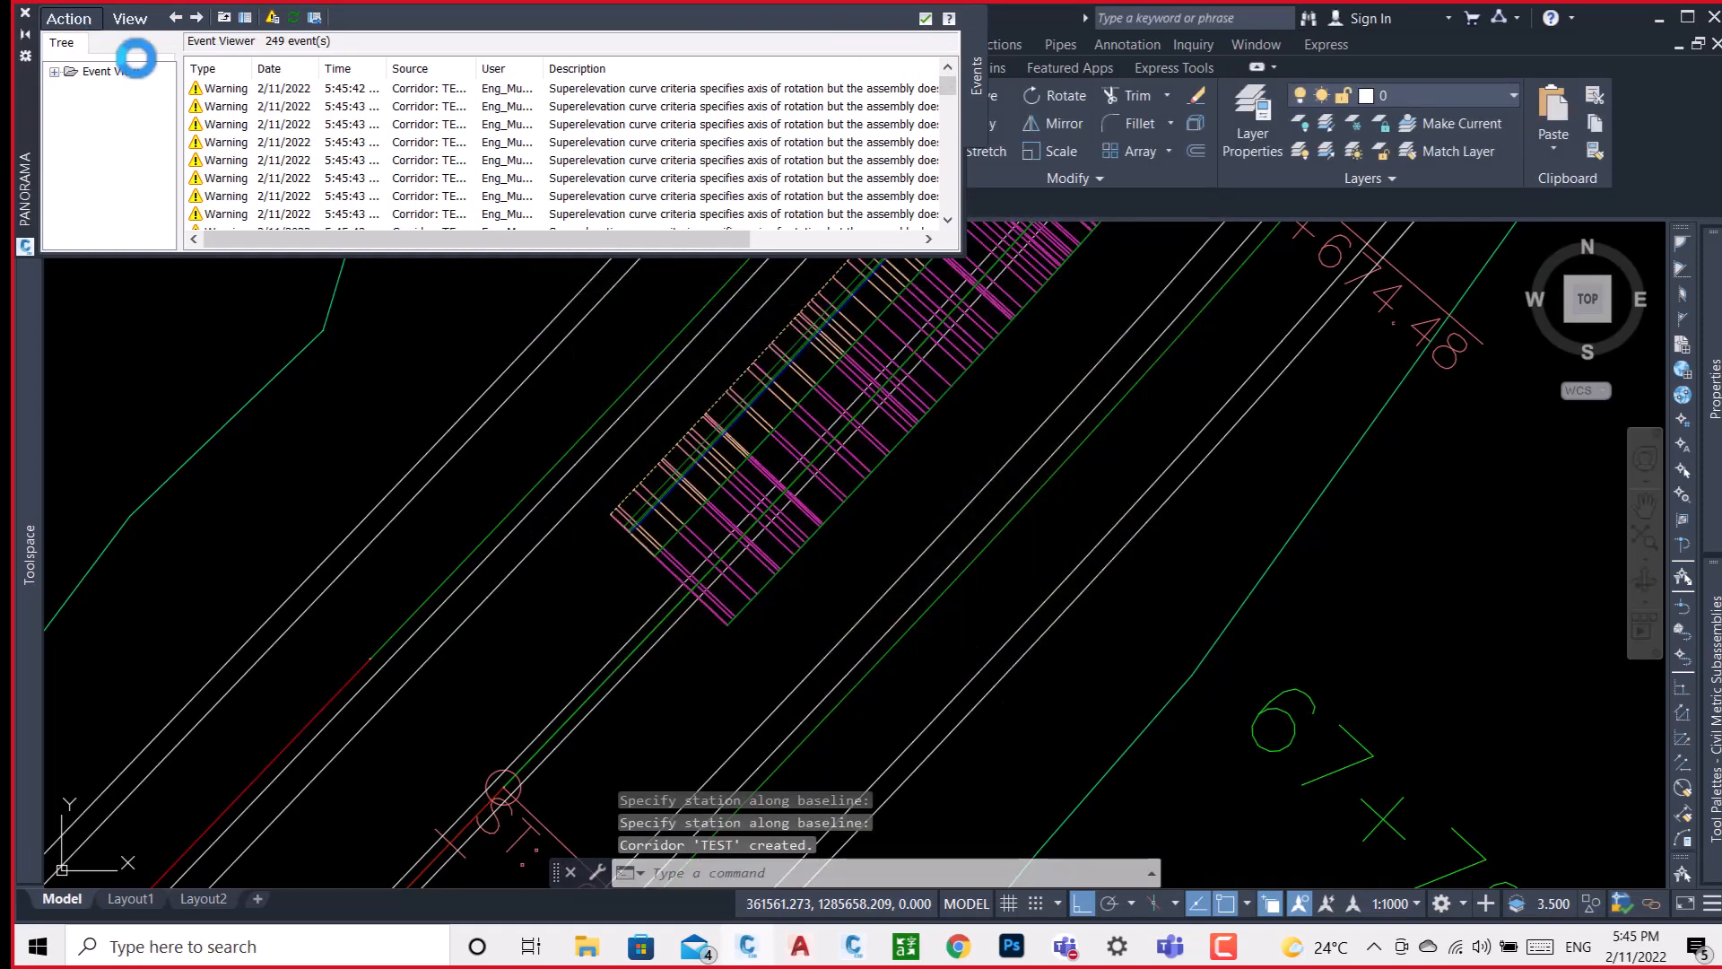
Clear all events from the event viewer and close it.
left_click(77, 15)
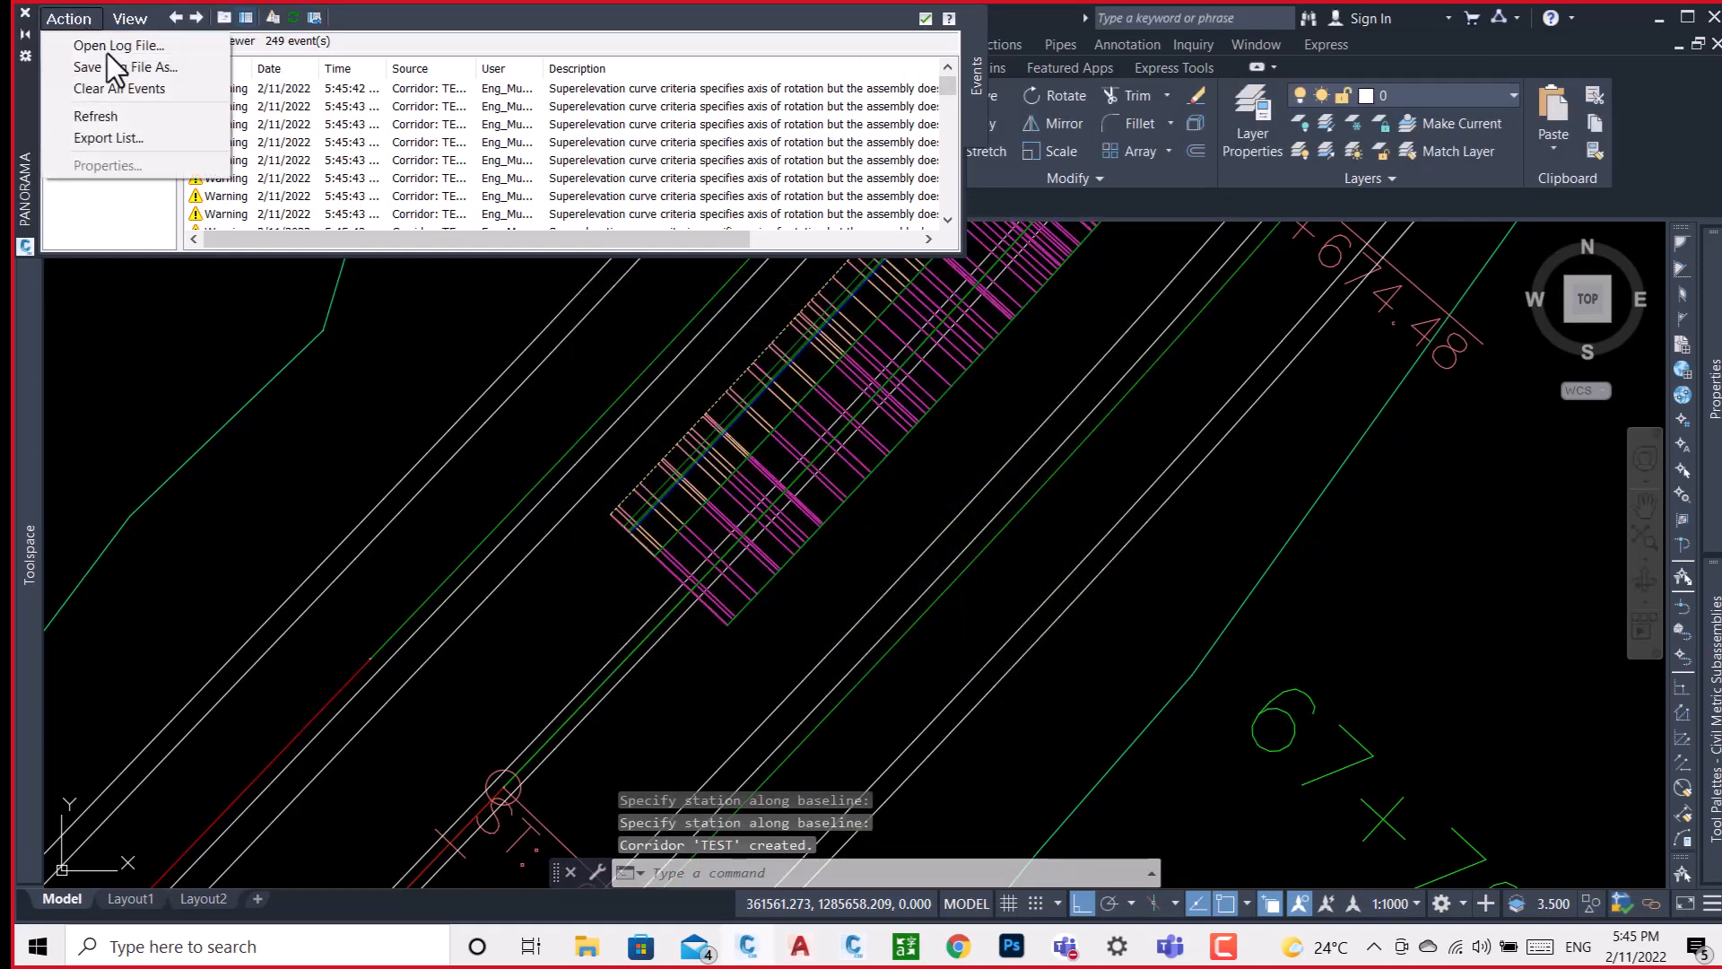
left_click(153, 88)
left_click(926, 19)
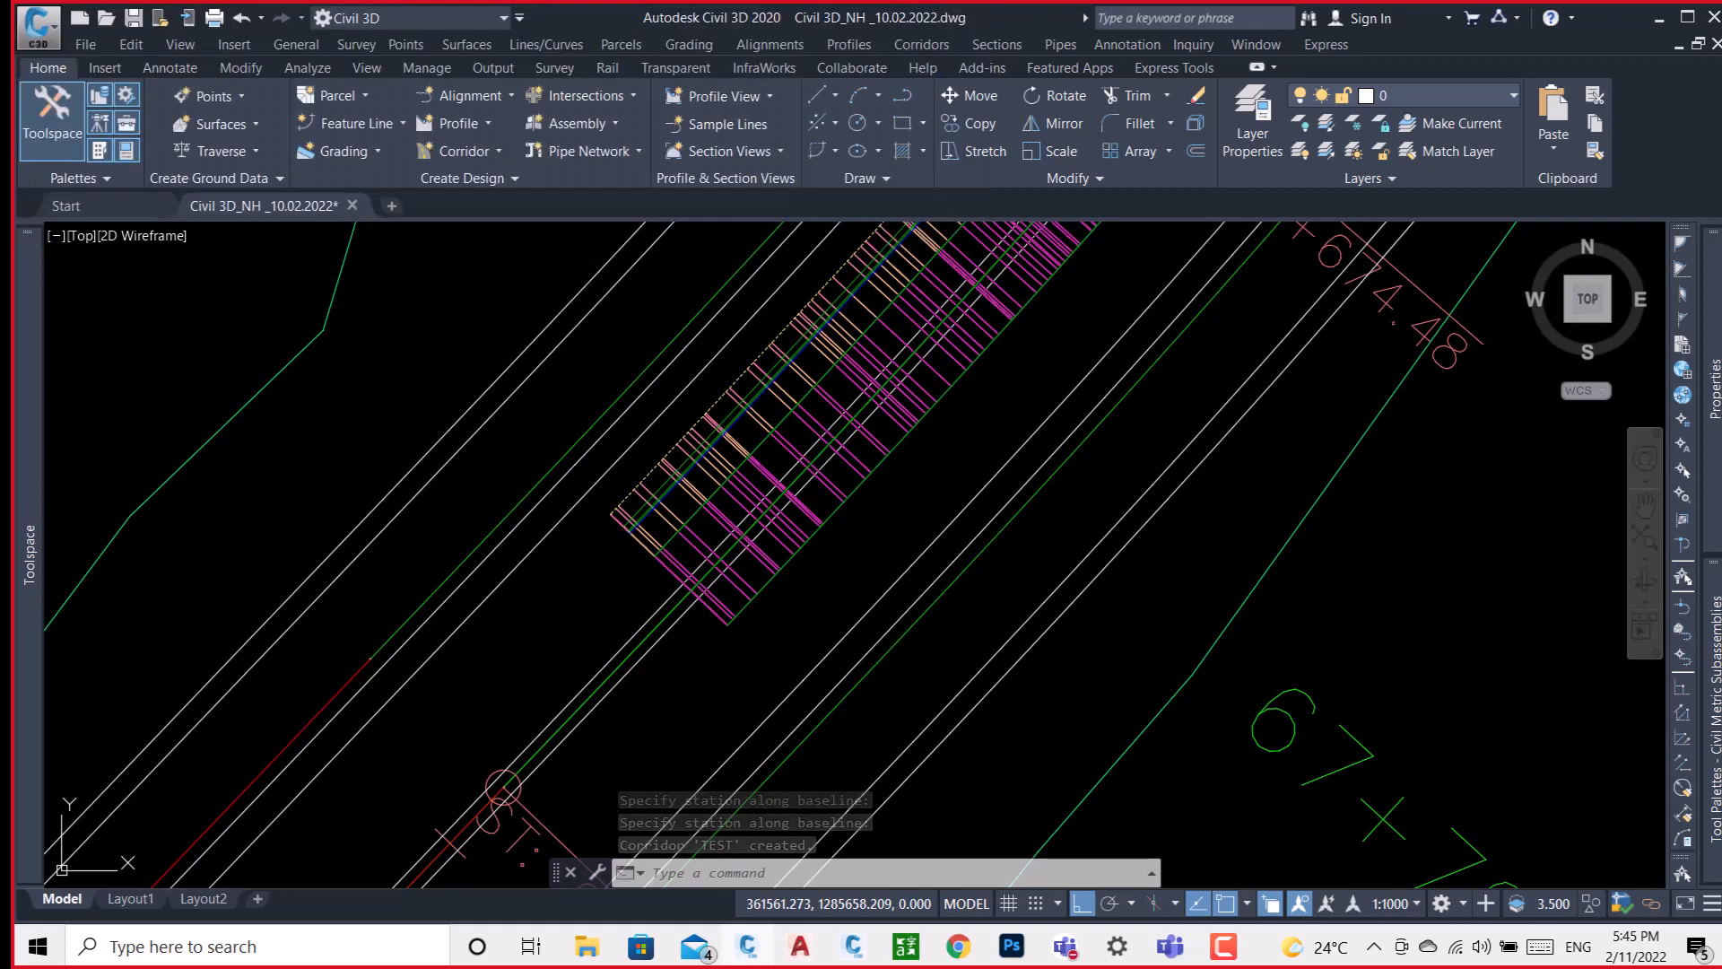
Examine the new TEST corridor's section lines along the alignment around station 67+600.
scroll(758, 538, "down", 2)
middle_click_drag(1019, 375, 849, 578)
scroll(888, 370, "up", 4)
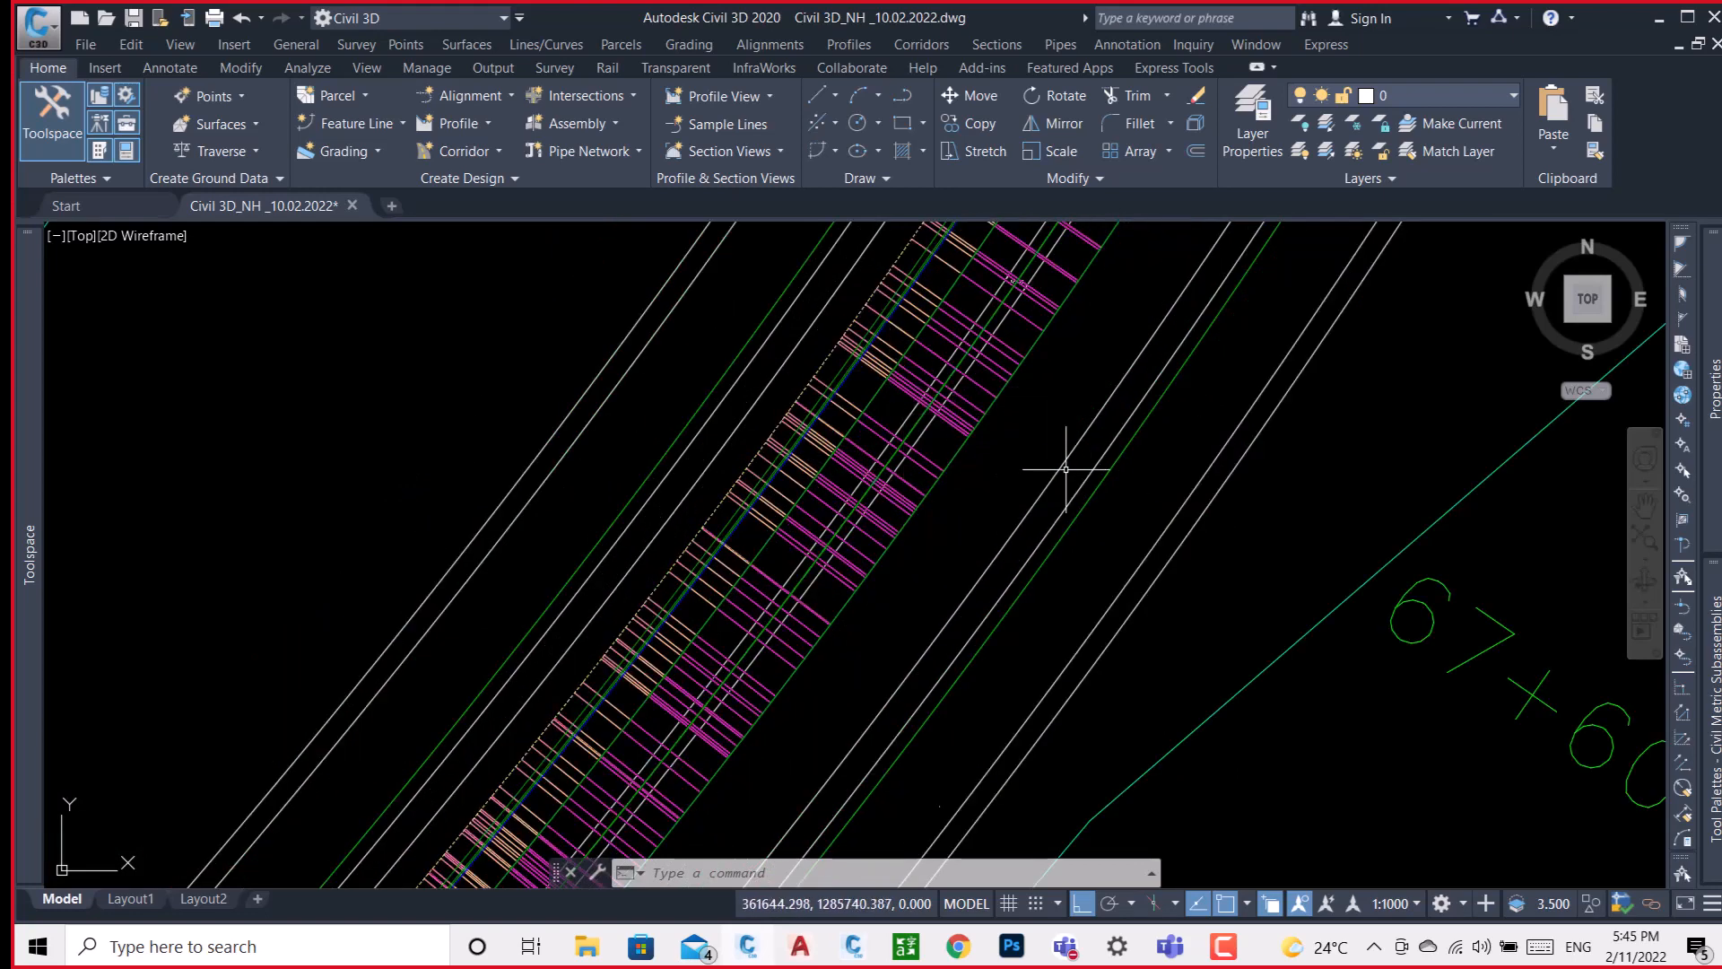
scroll(933, 462, "down", 3)
scroll(932, 462, "down", 5)
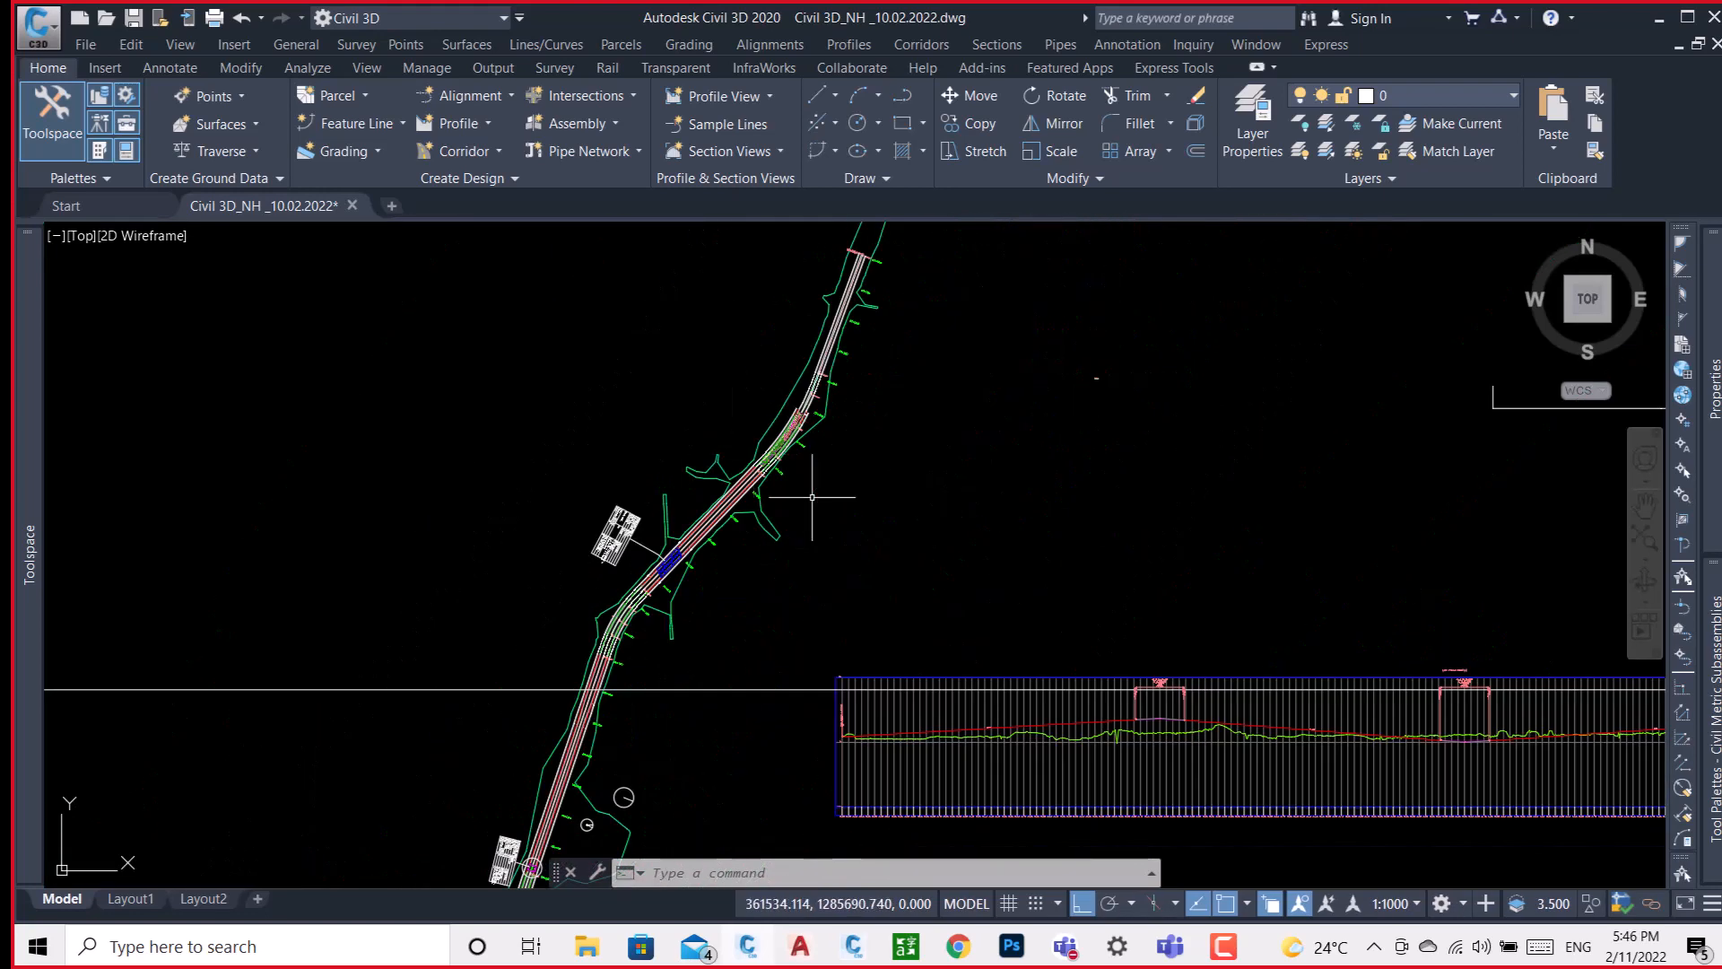
Examine the INDIA assembly again, checking the R-SIDE lane's parameters and the R-S shoulder's extent beside it.
scroll(1088, 365, "down", 5)
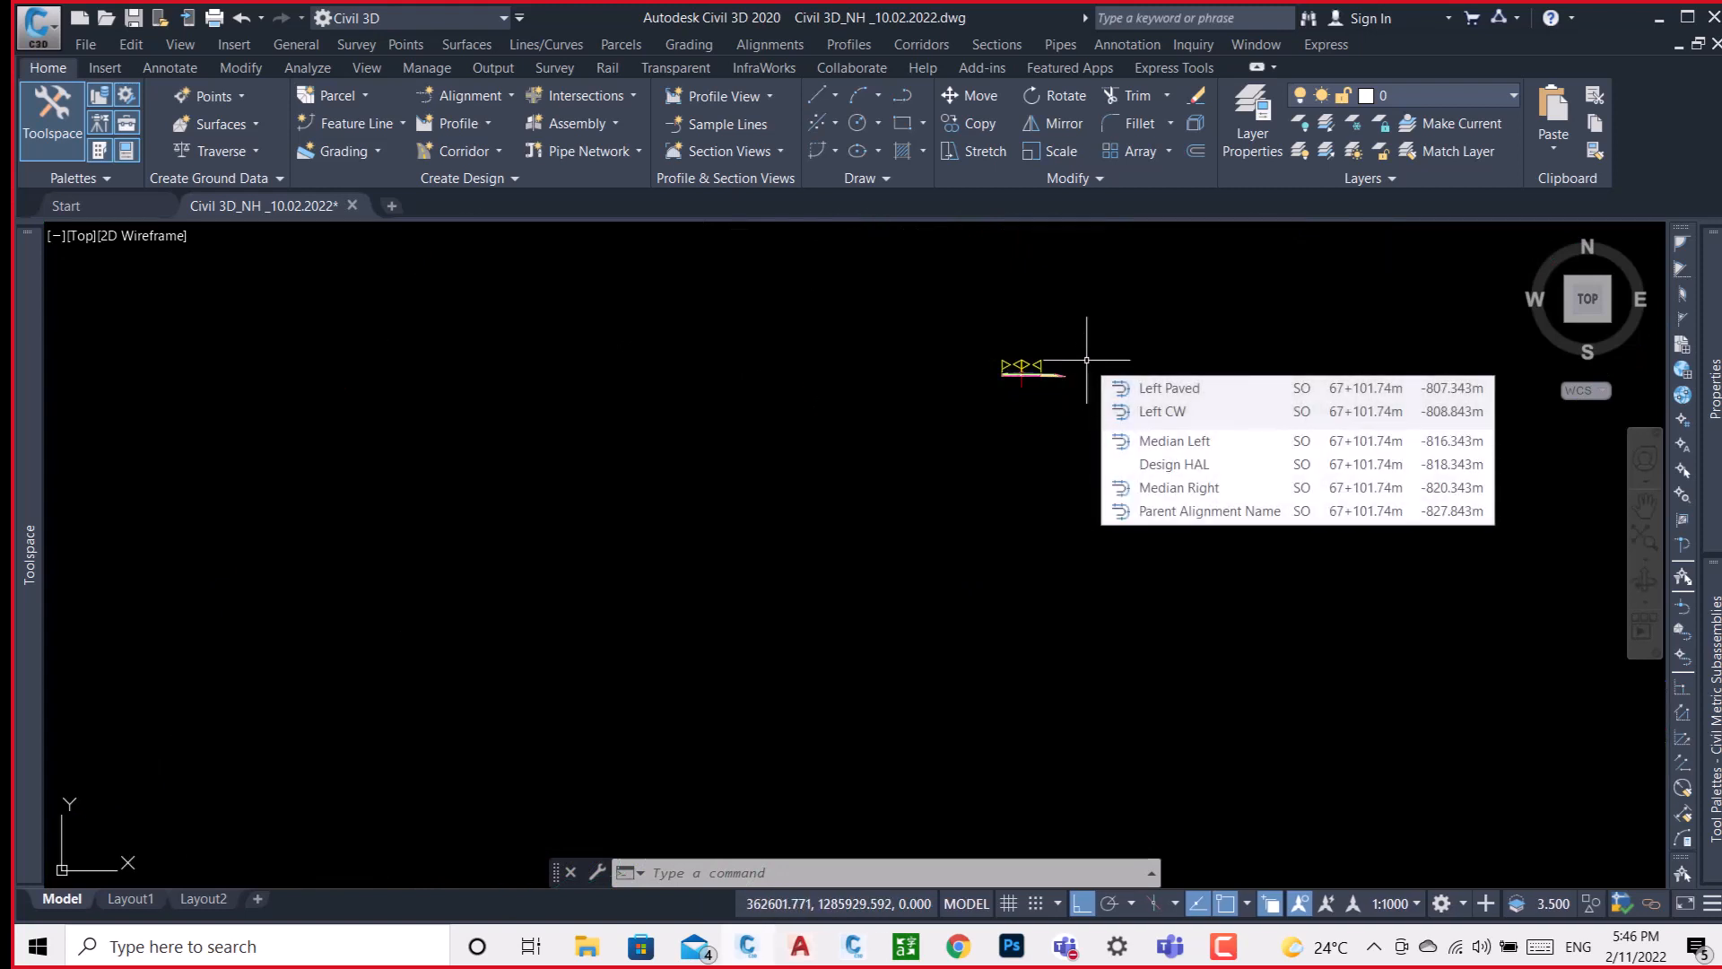
scroll(1040, 375, "up", 4)
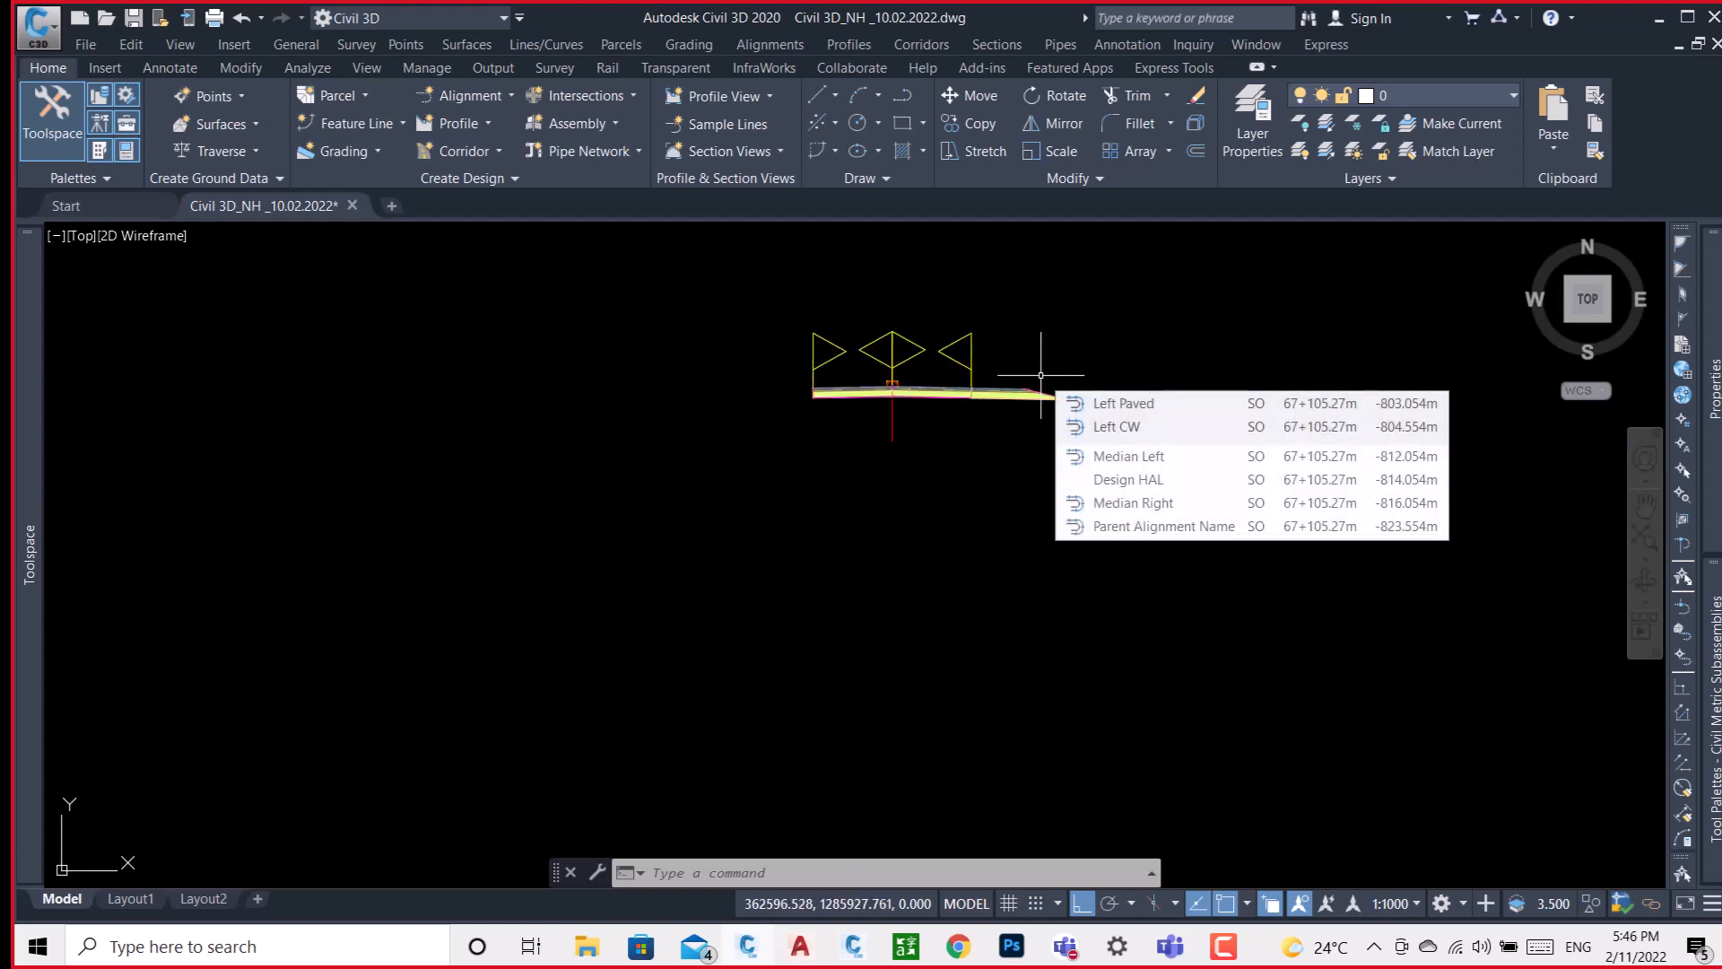
scroll(892, 385, "up", 6)
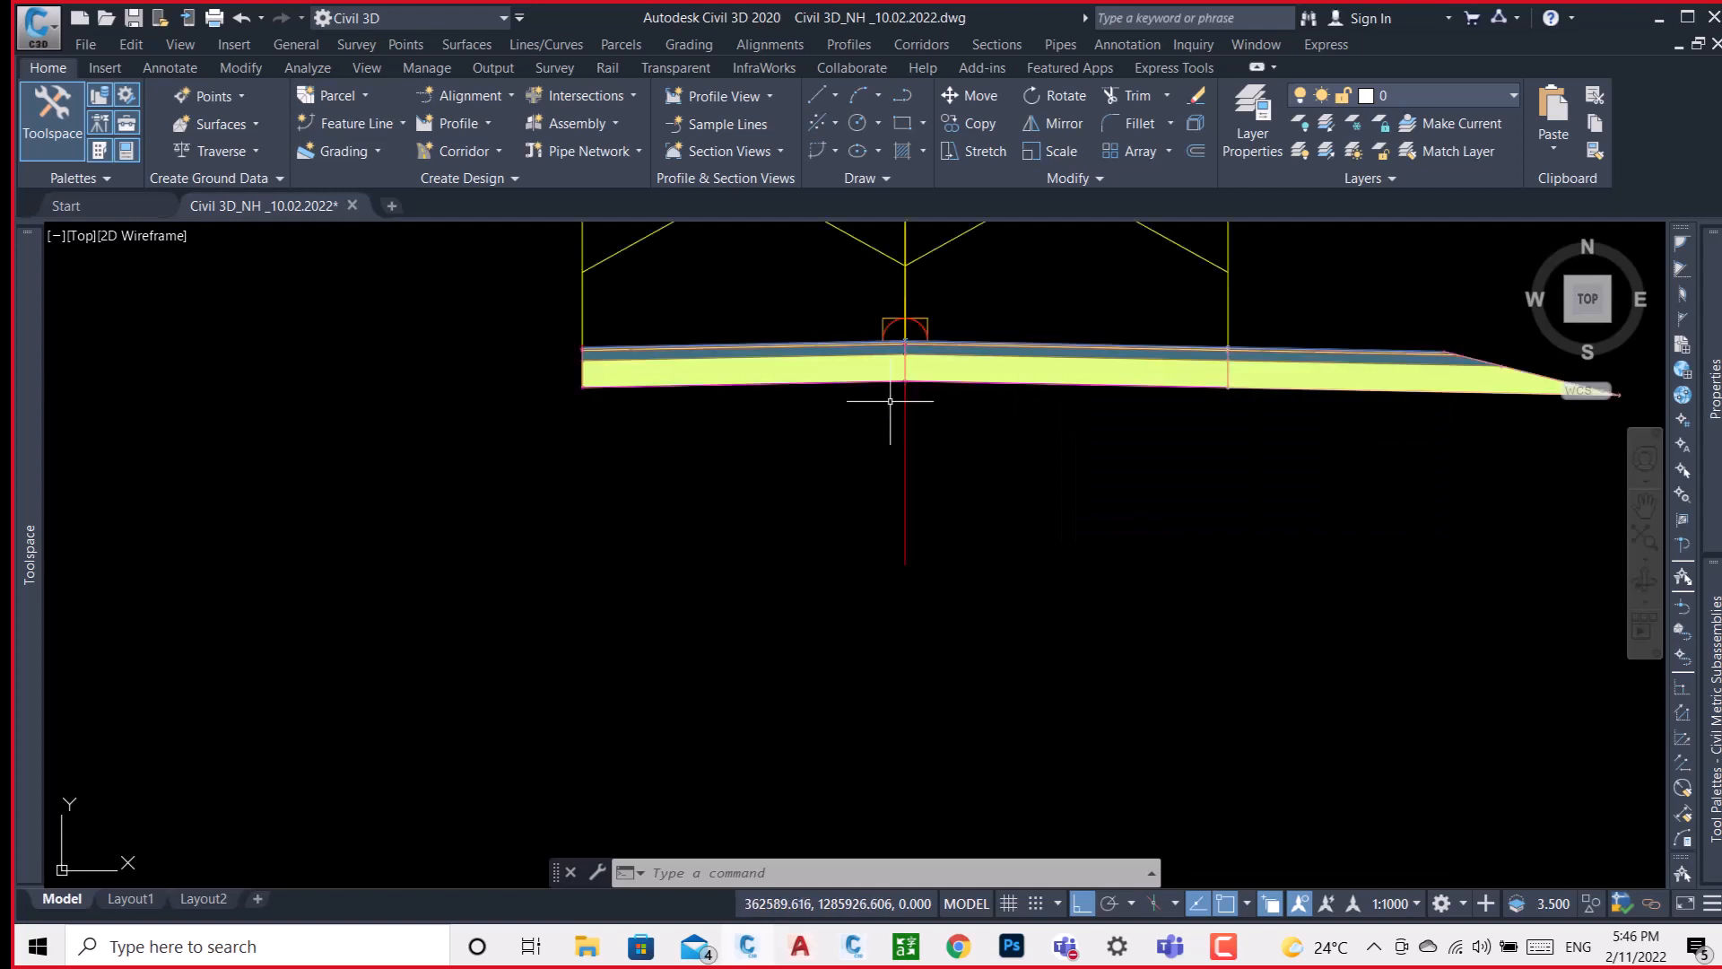
left_click(1005, 341)
mouse_move(1712, 395)
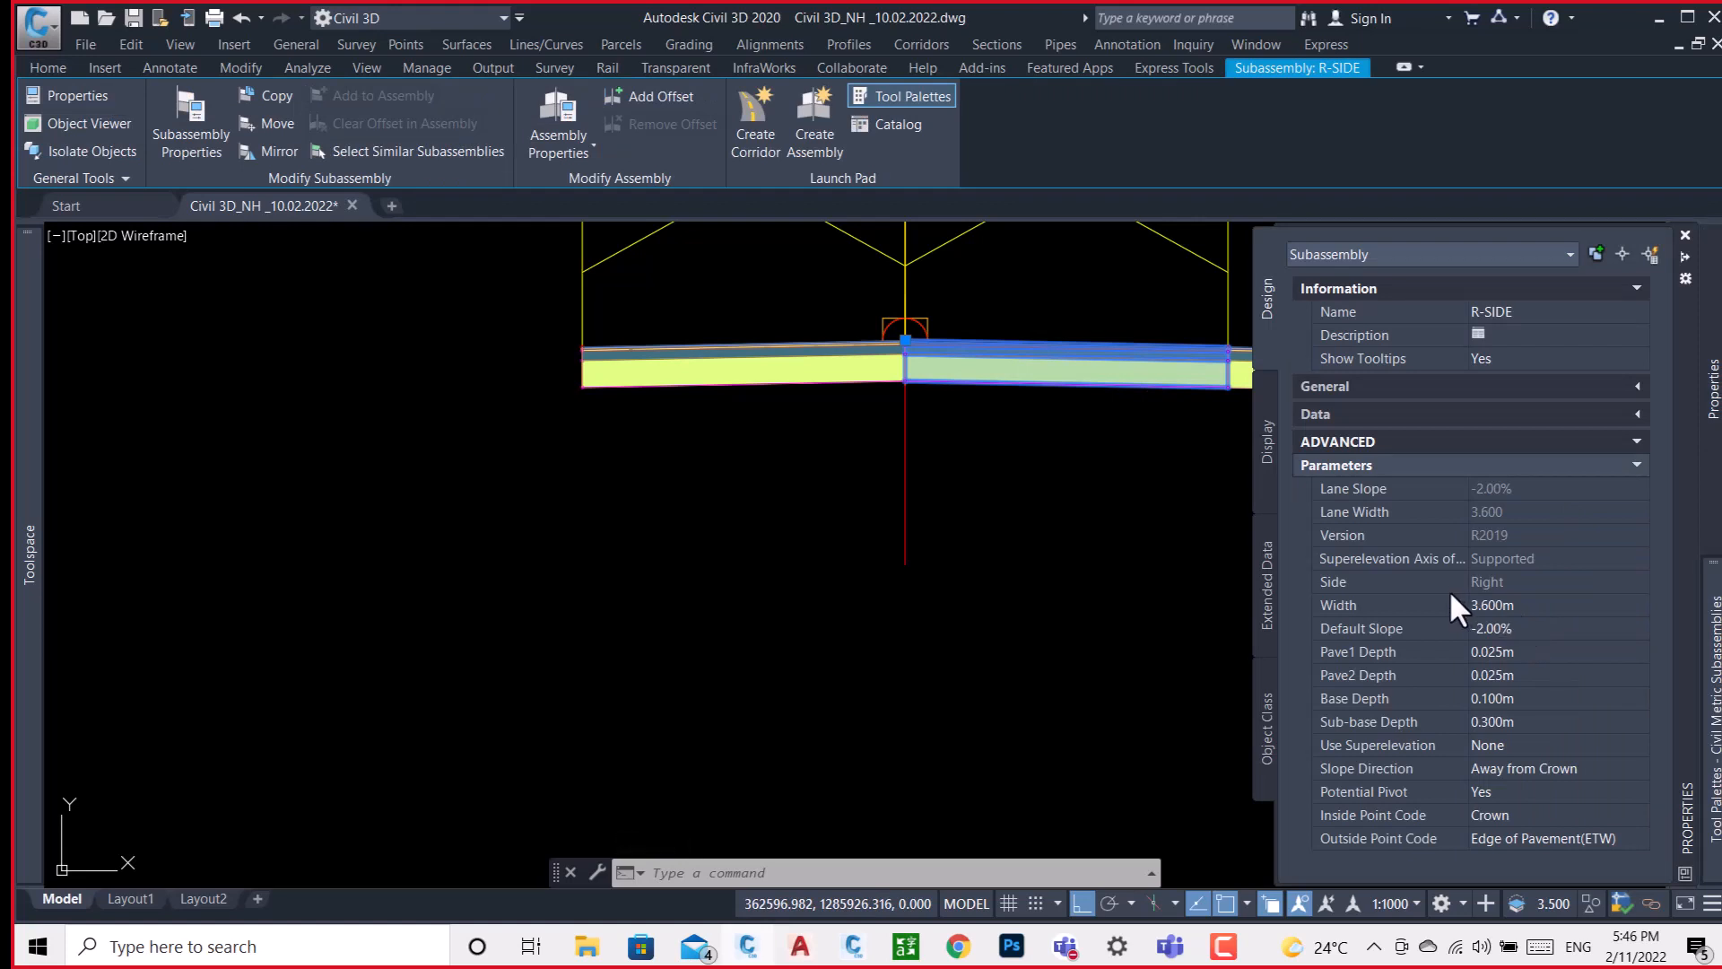
scroll(924, 489, "down", 3)
key("Escape")
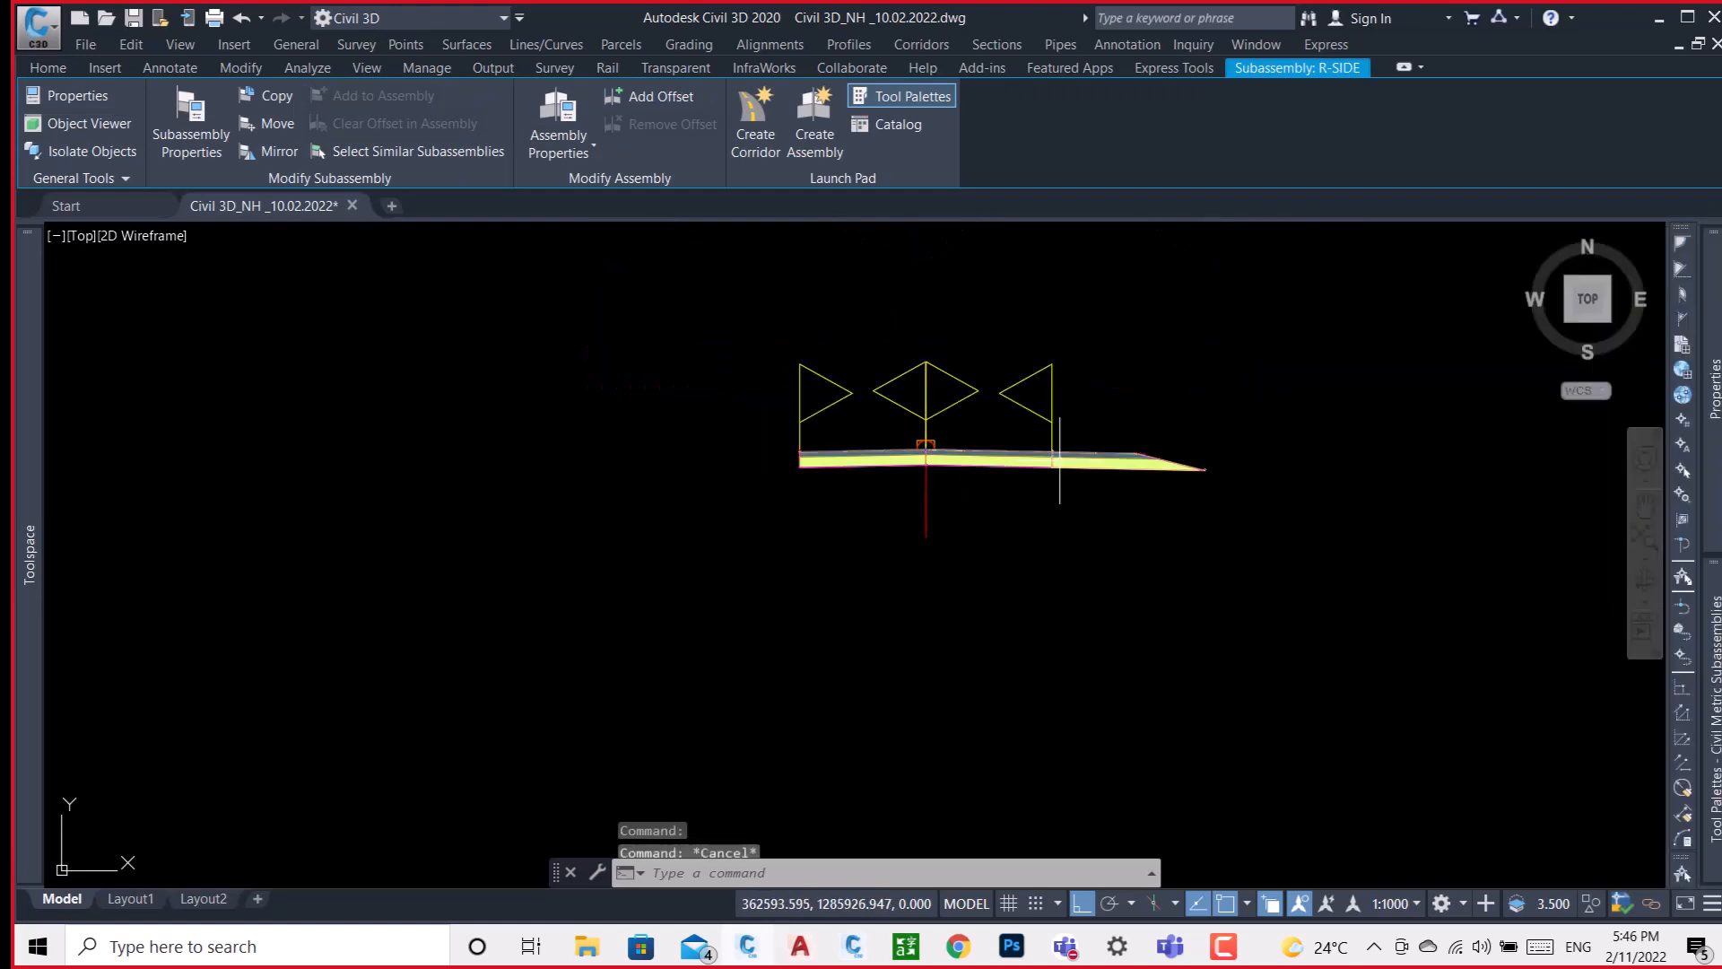
left_click(1111, 458)
key("Escape")
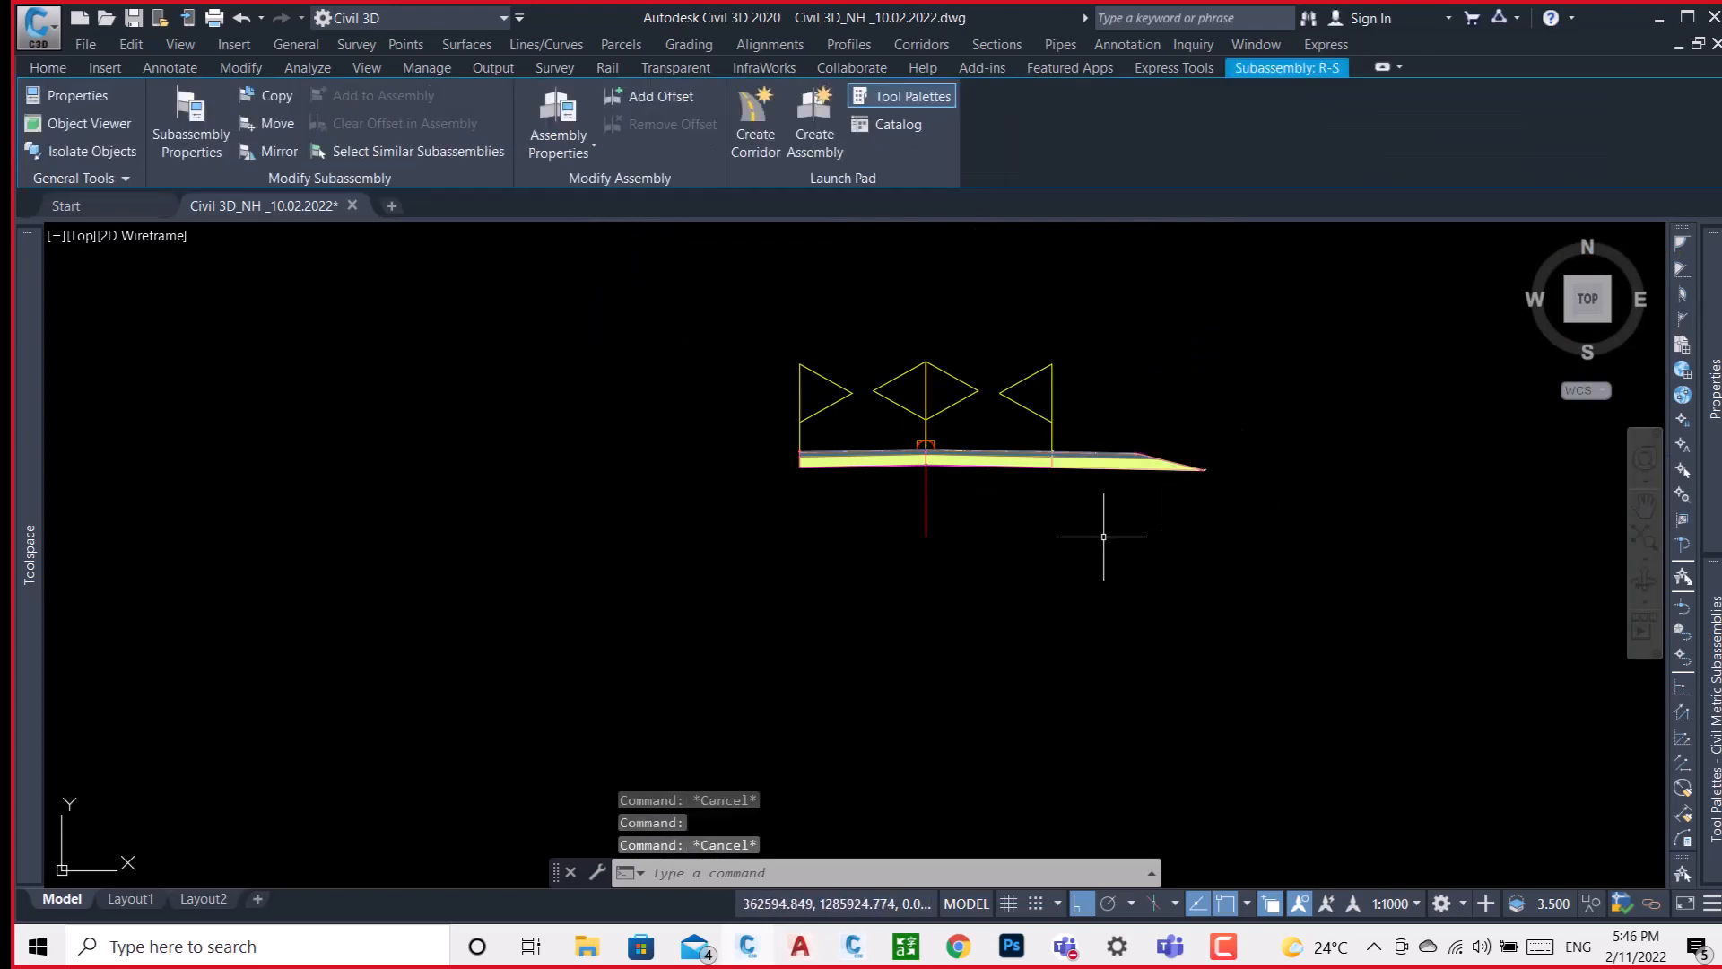
scroll(1117, 520, "down", 2)
scroll(1121, 504, "up", 5)
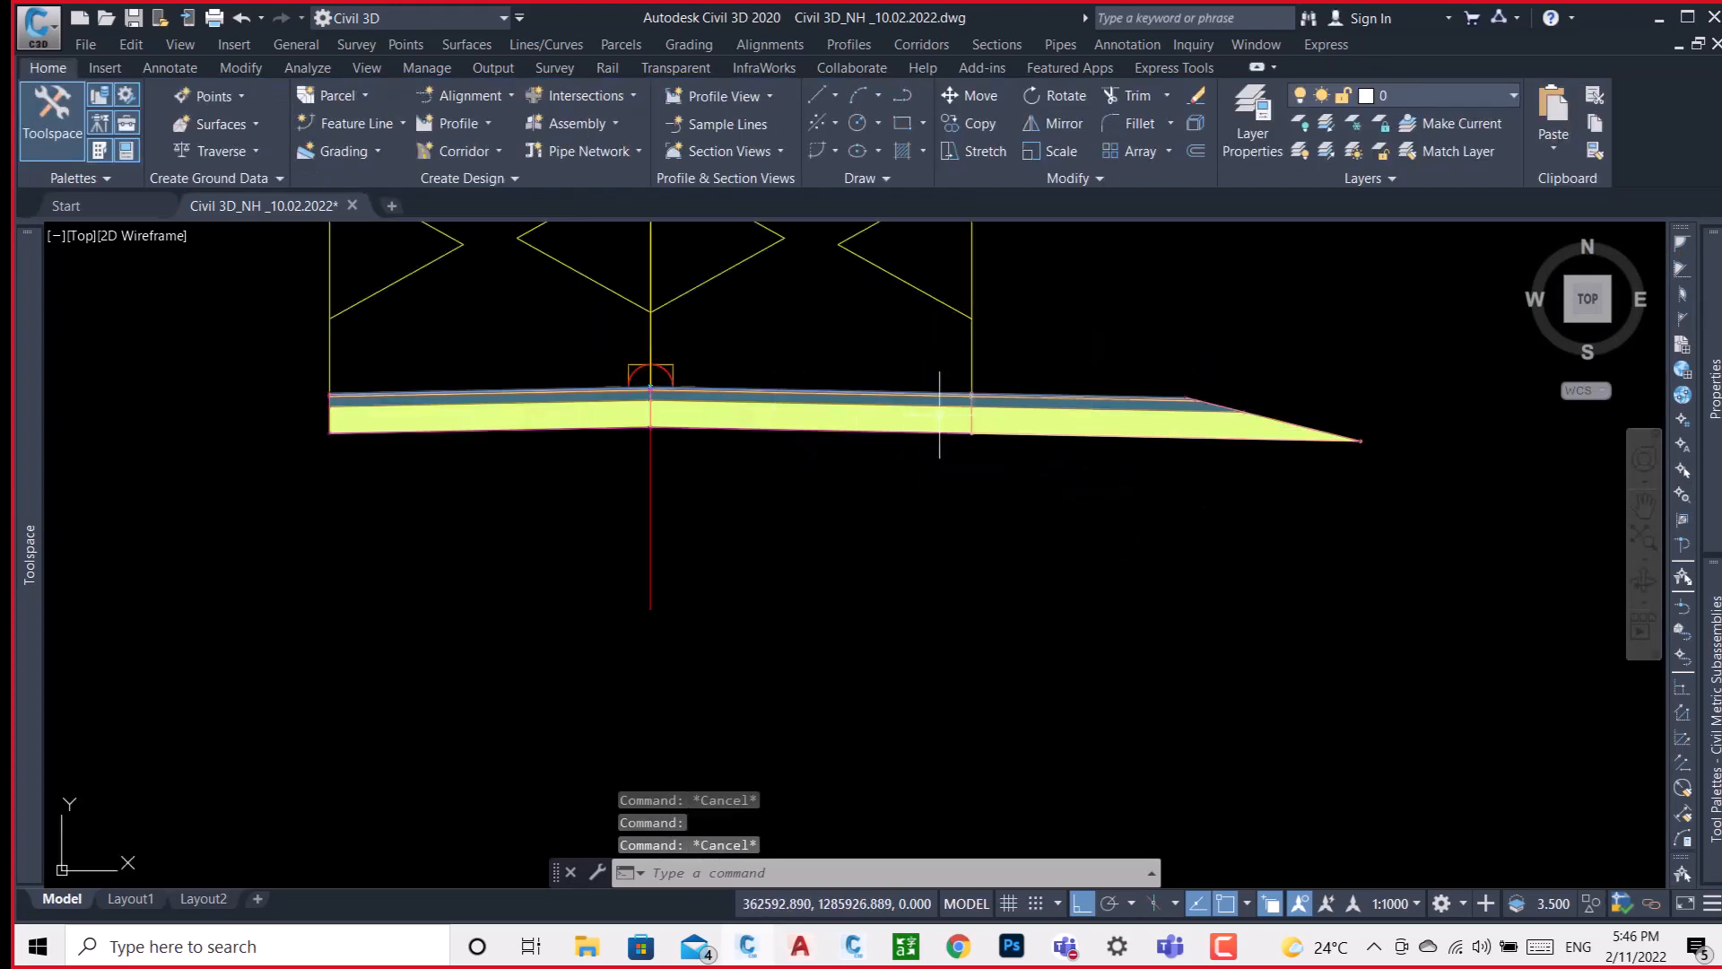
Compare the TEST corridor's width and edges with the surrounding road alignments between stations 67+500 and 67+600.
scroll(1236, 460, "down", 7)
scroll(1290, 452, "down", 8)
scroll(1018, 454, "down", 3)
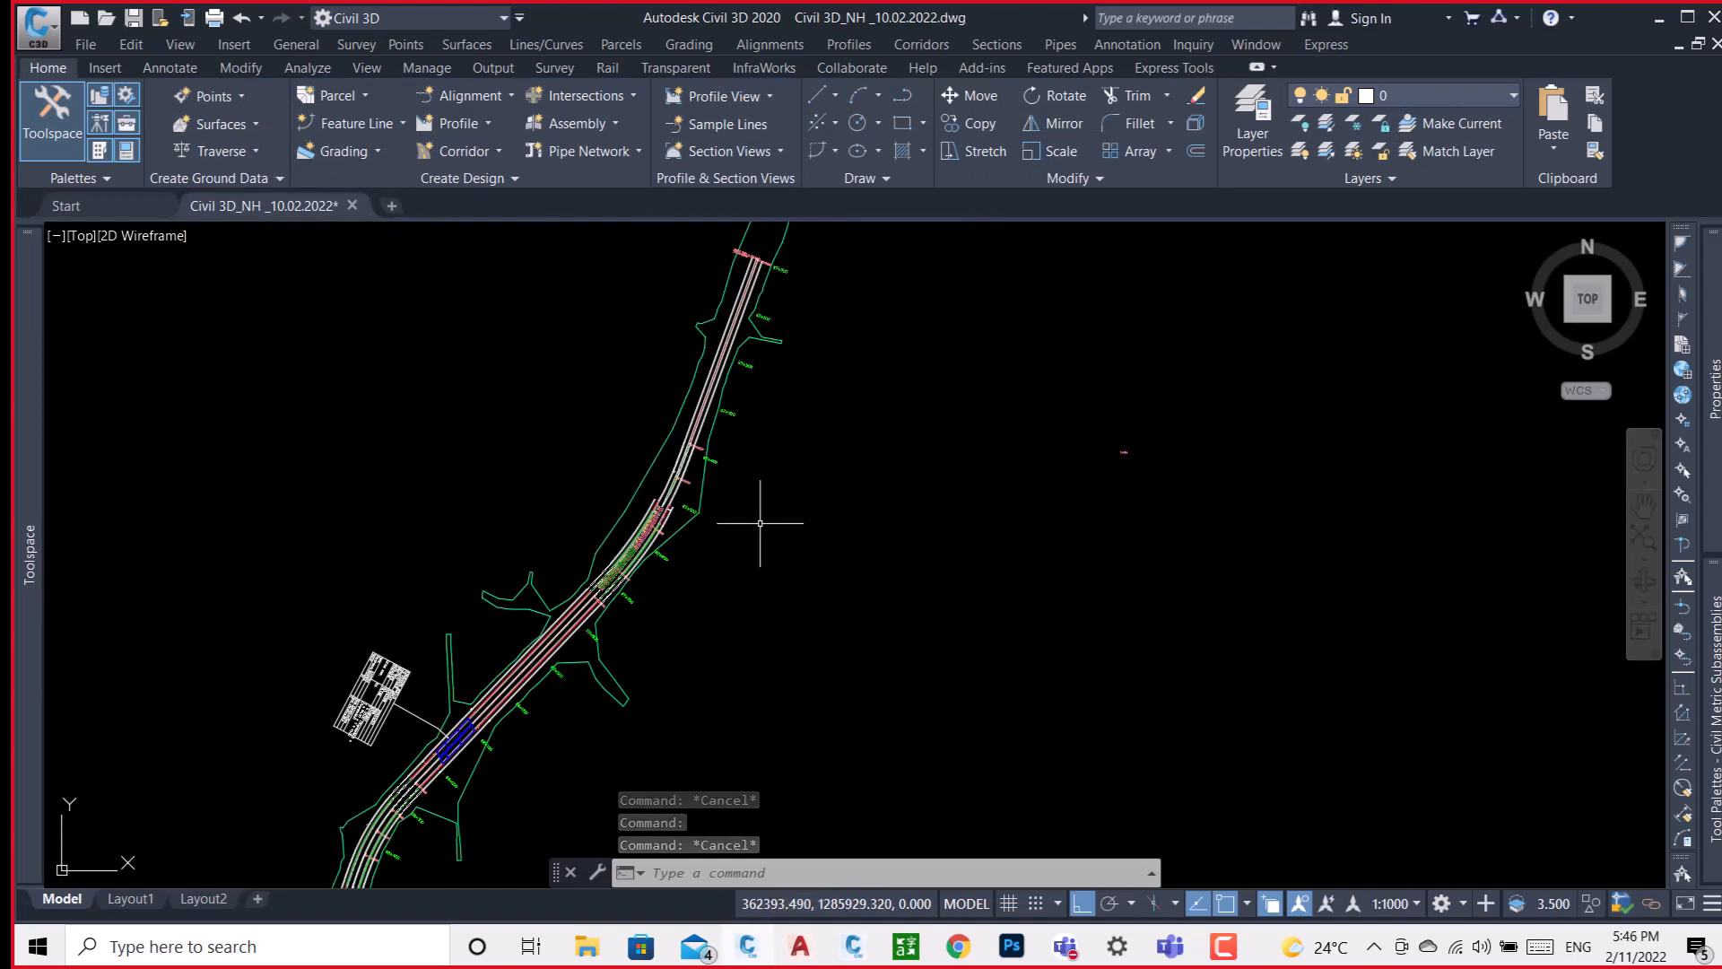
scroll(638, 507, "up", 5)
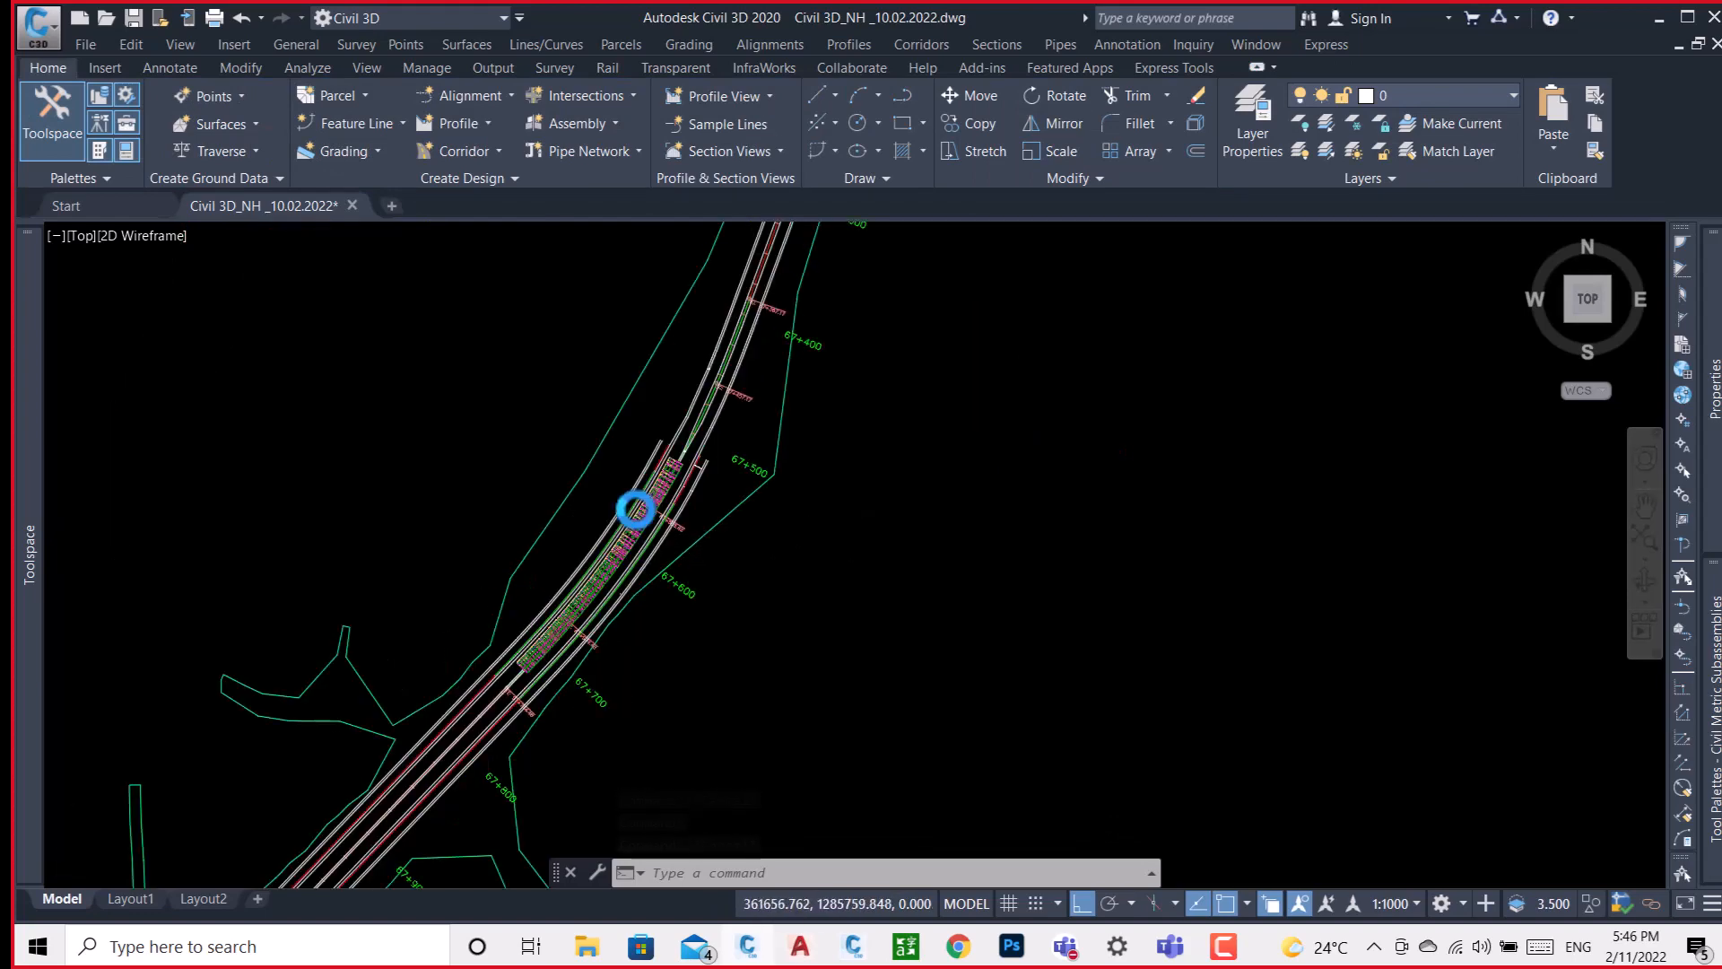
scroll(633, 498, "up", 5)
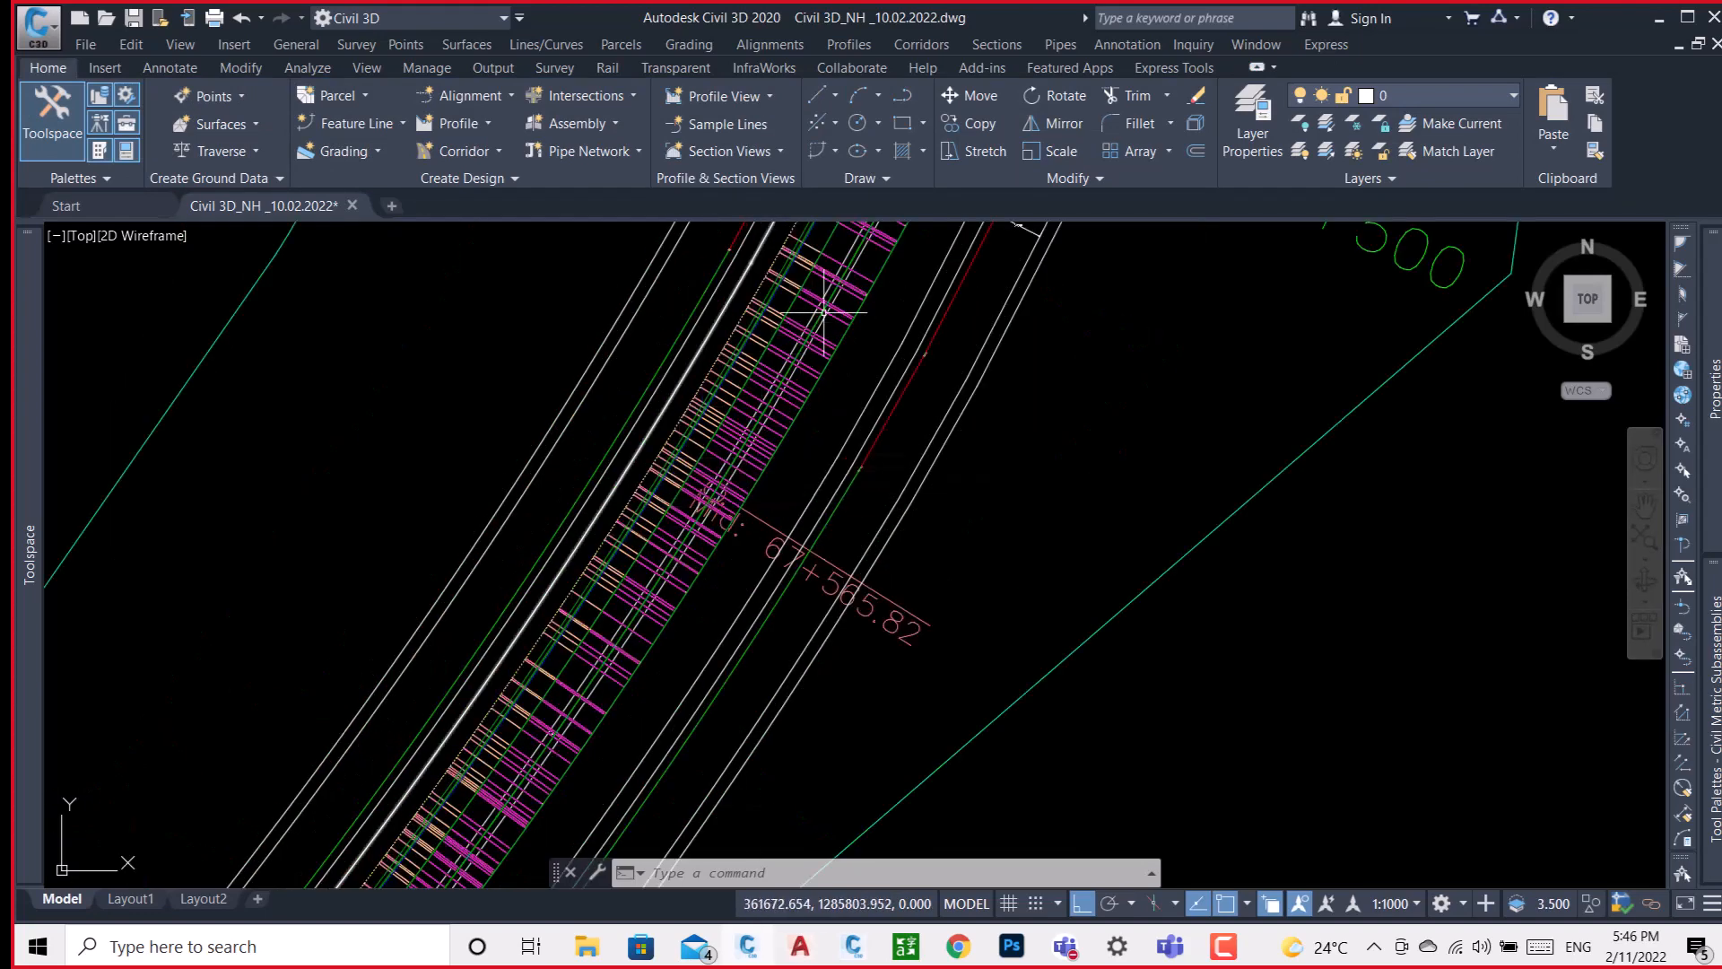
scroll(823, 312, "up", 4)
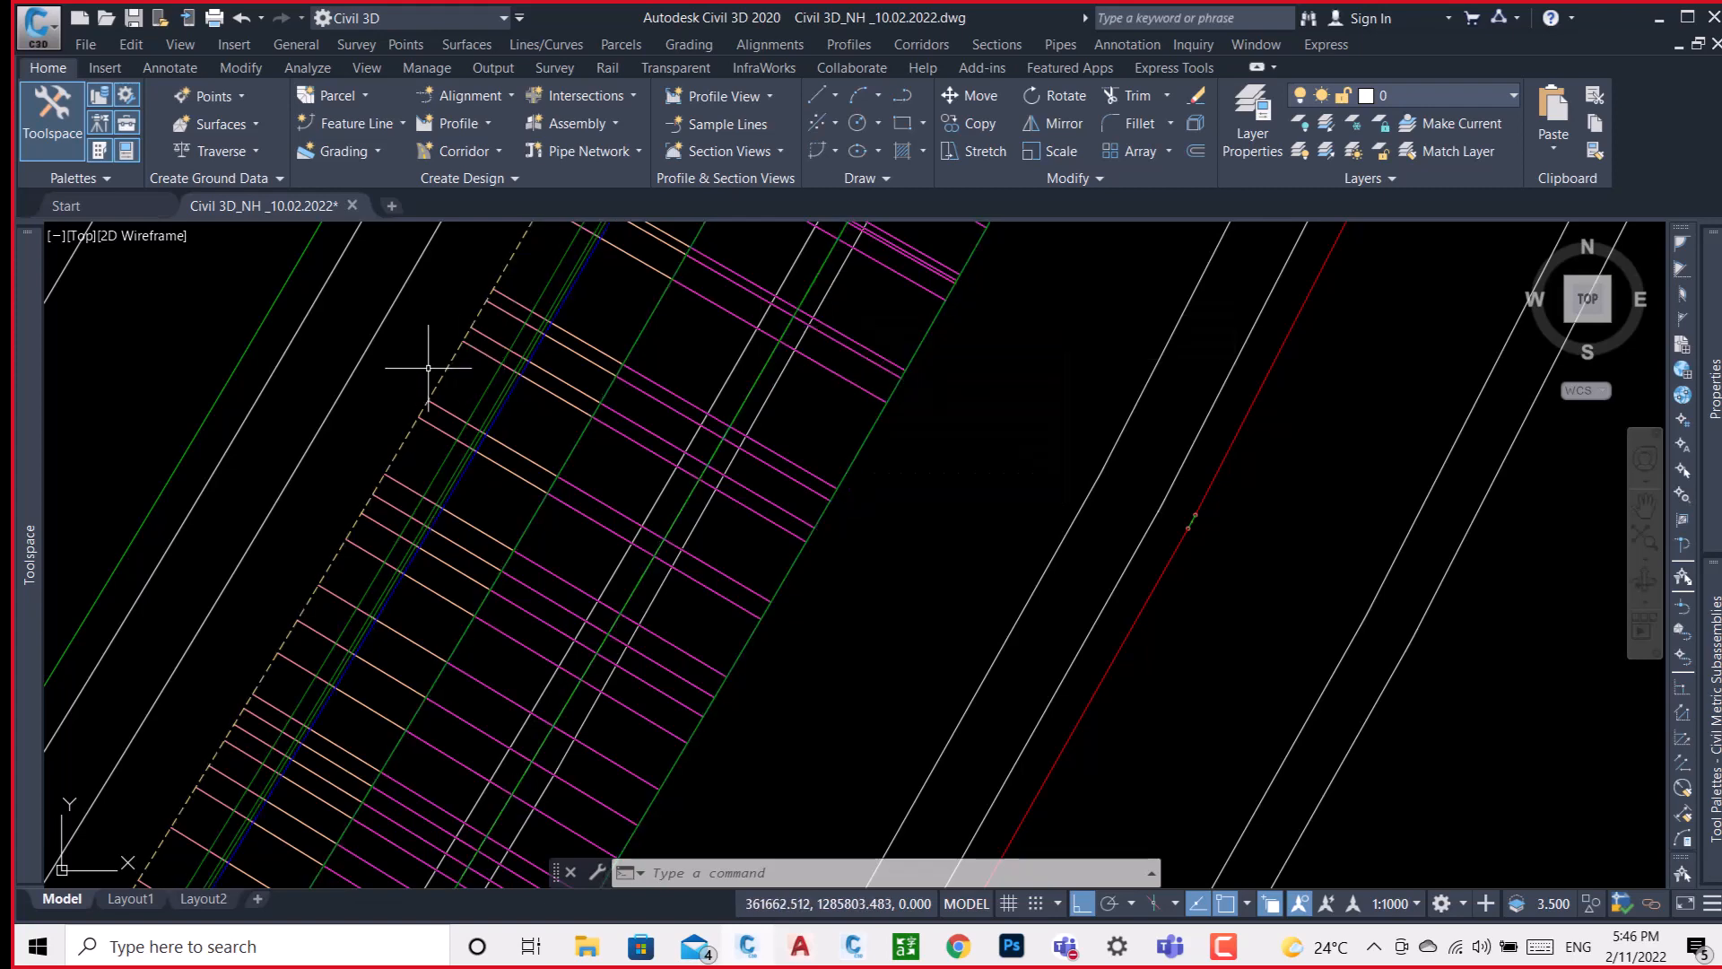
scroll(529, 419, "down", 3)
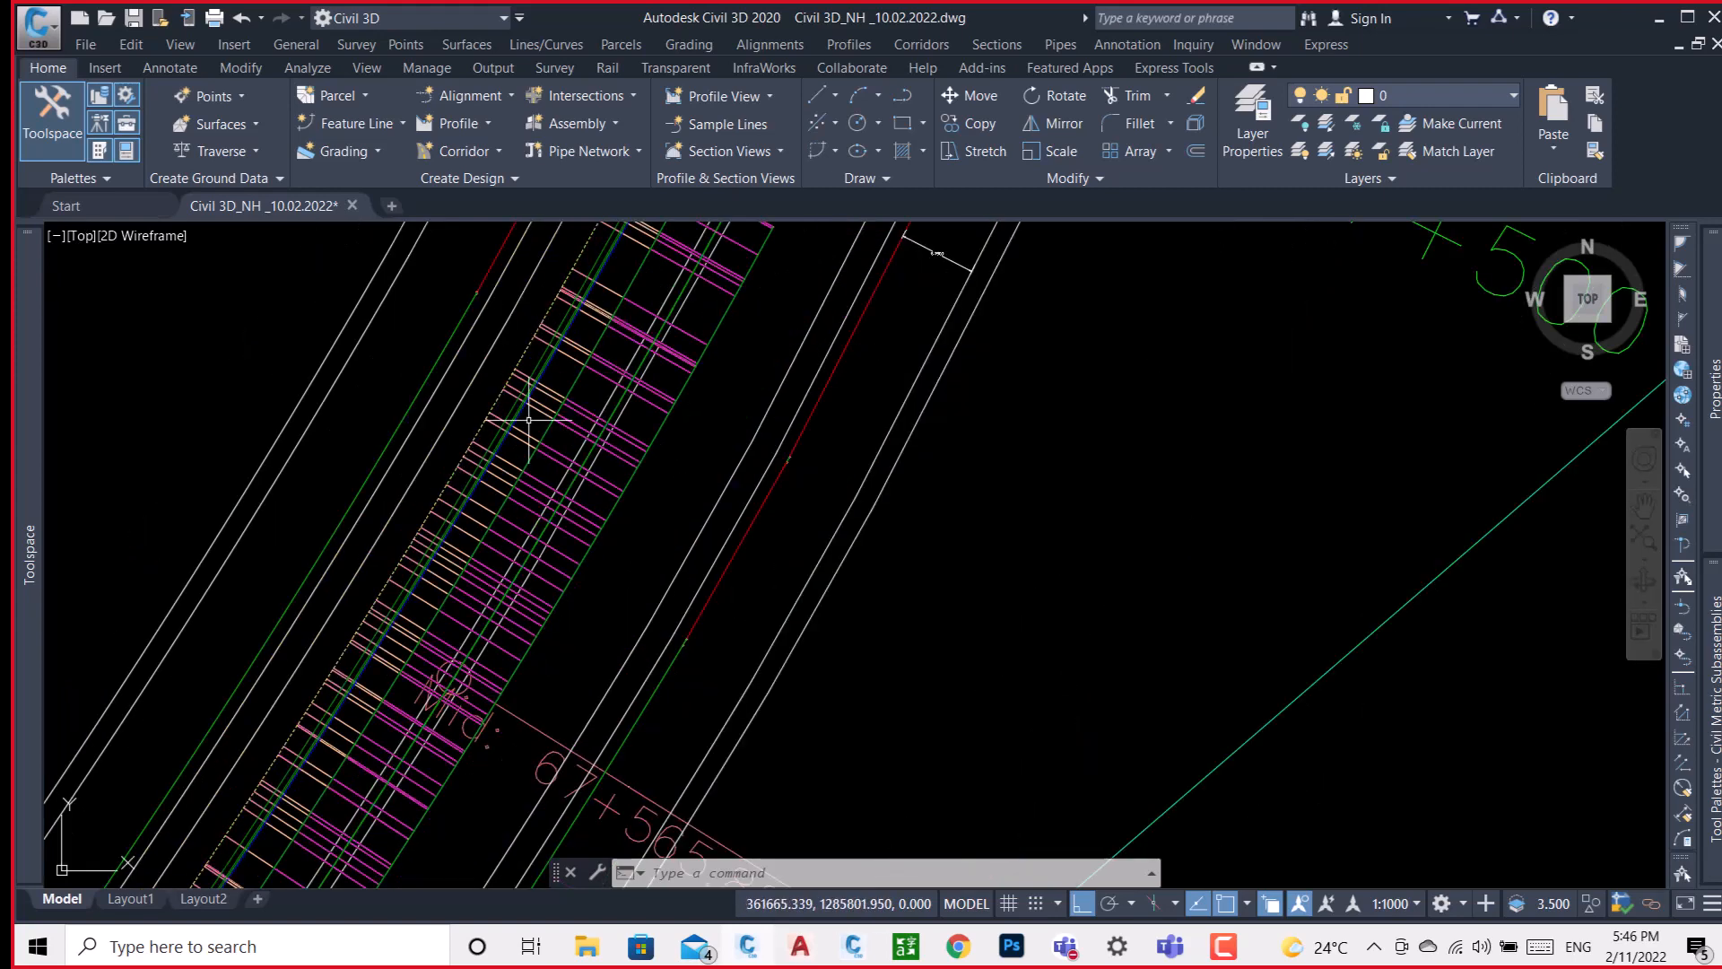
scroll(496, 549, "down", 5)
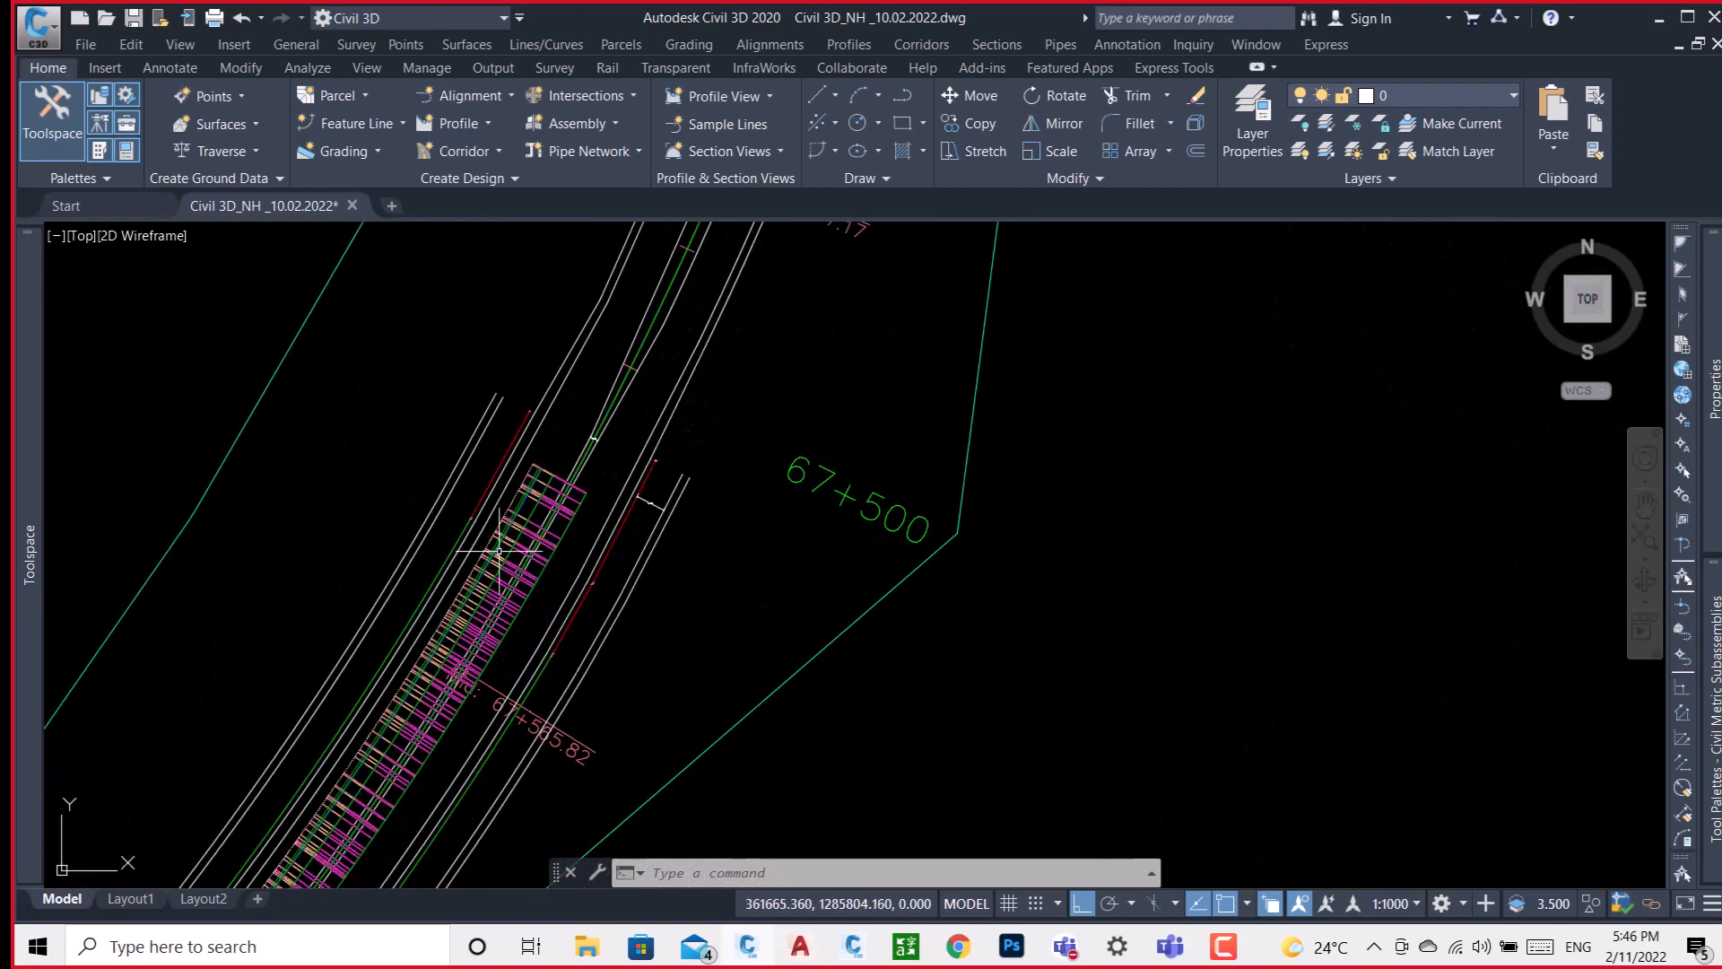
Compare both edges of the TEST corridor's end section near station 67+500 with the median and carriageway alignments.
scroll(577, 487, "up", 5)
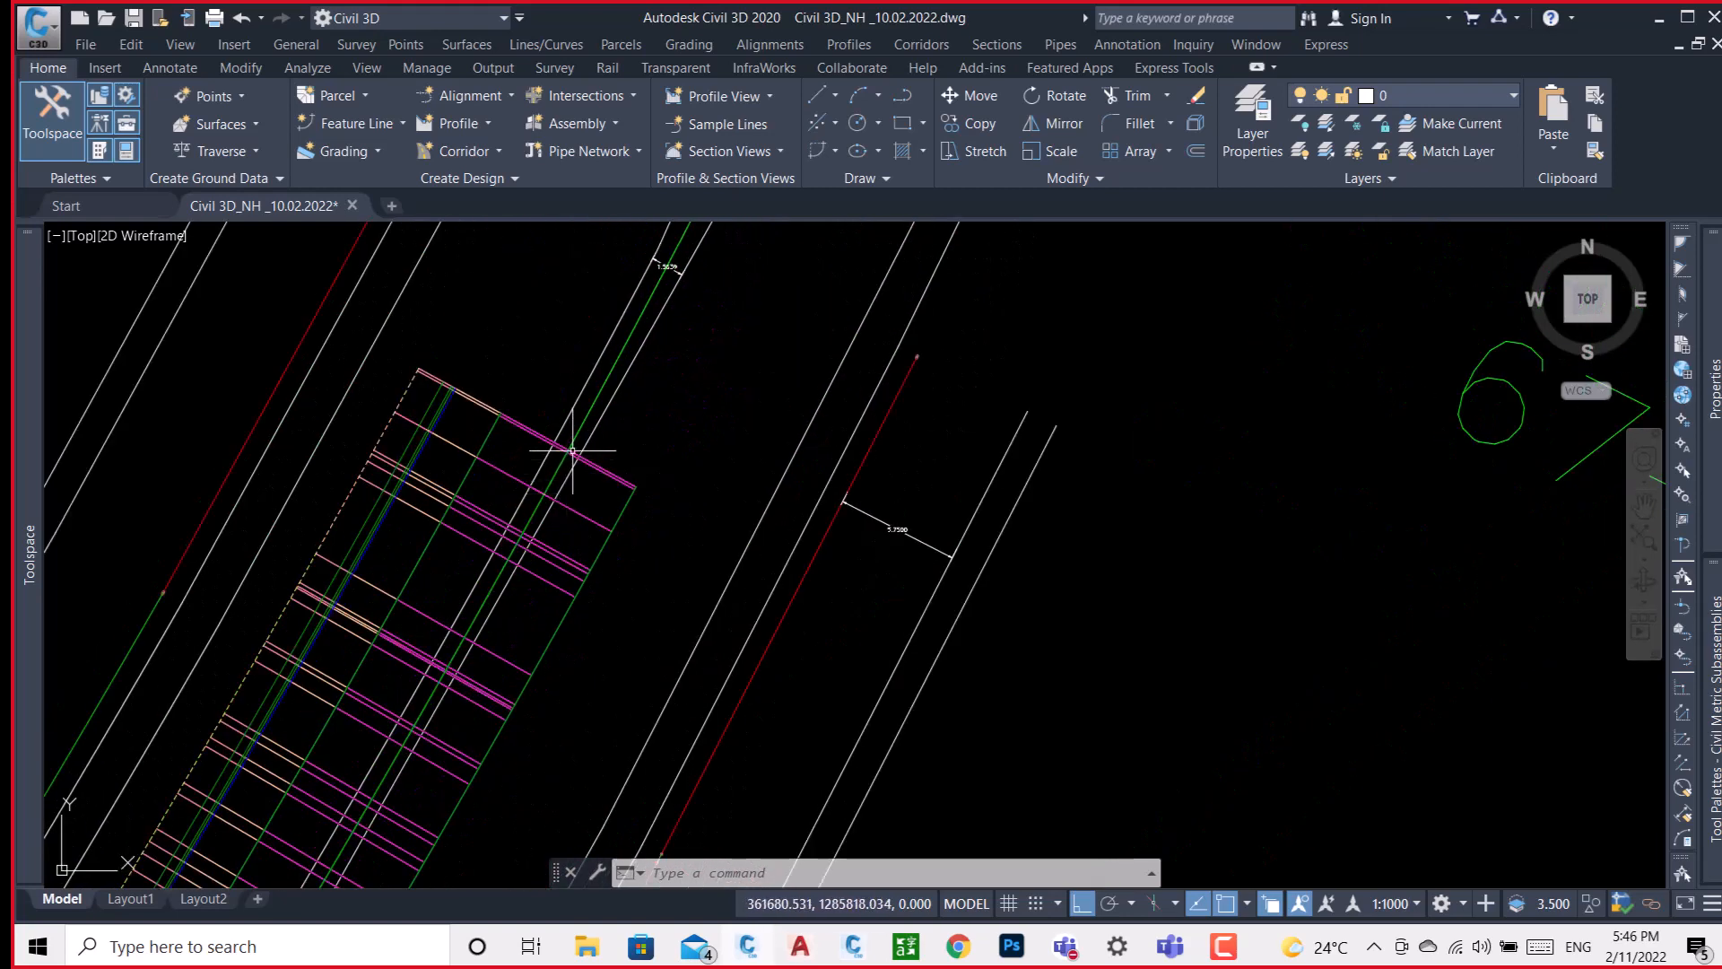
scroll(547, 430, "up", 3)
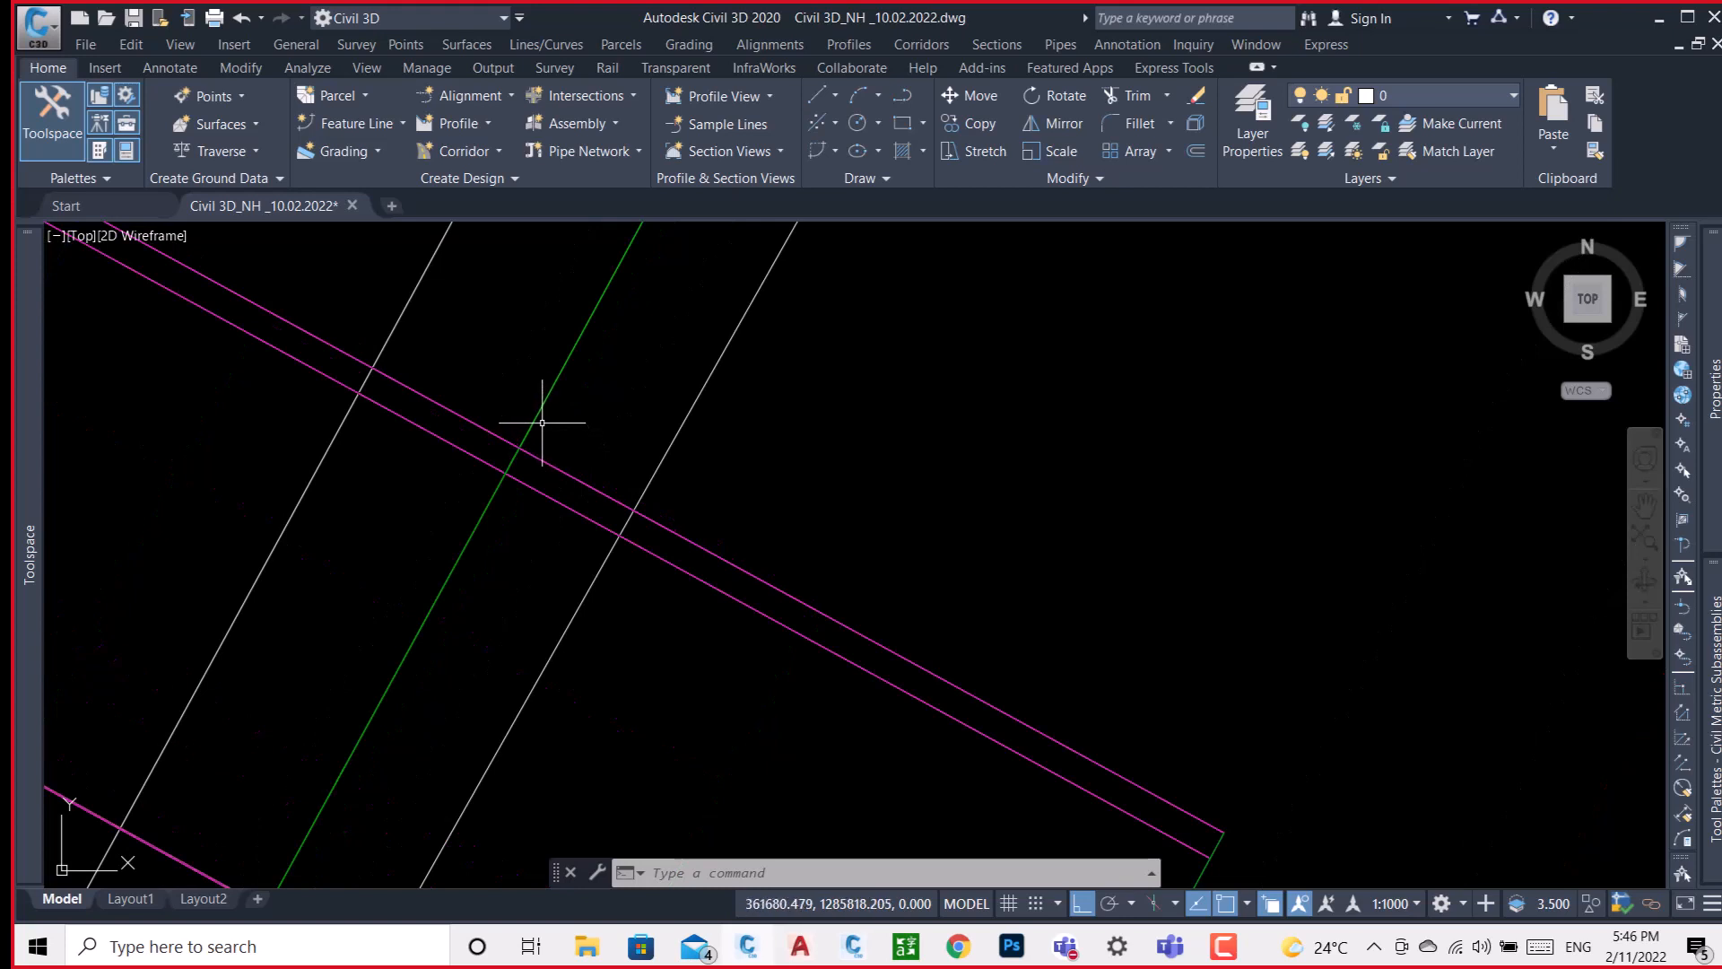
scroll(542, 422, "down", 5)
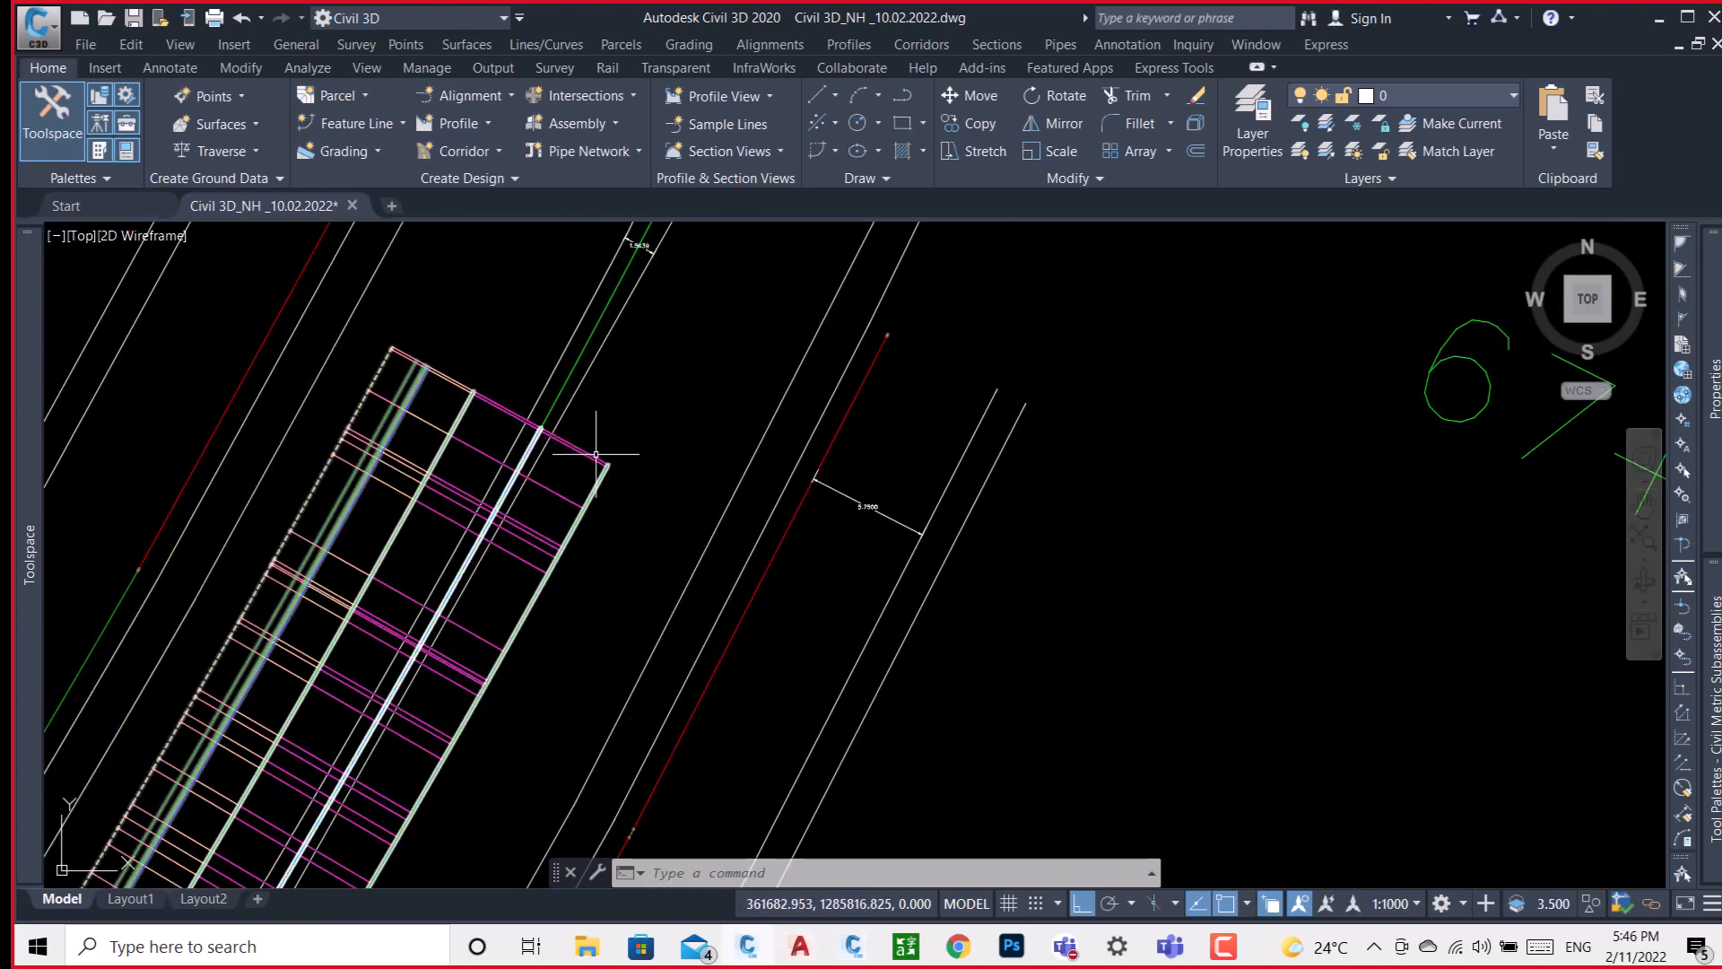
scroll(398, 332, "up", 5)
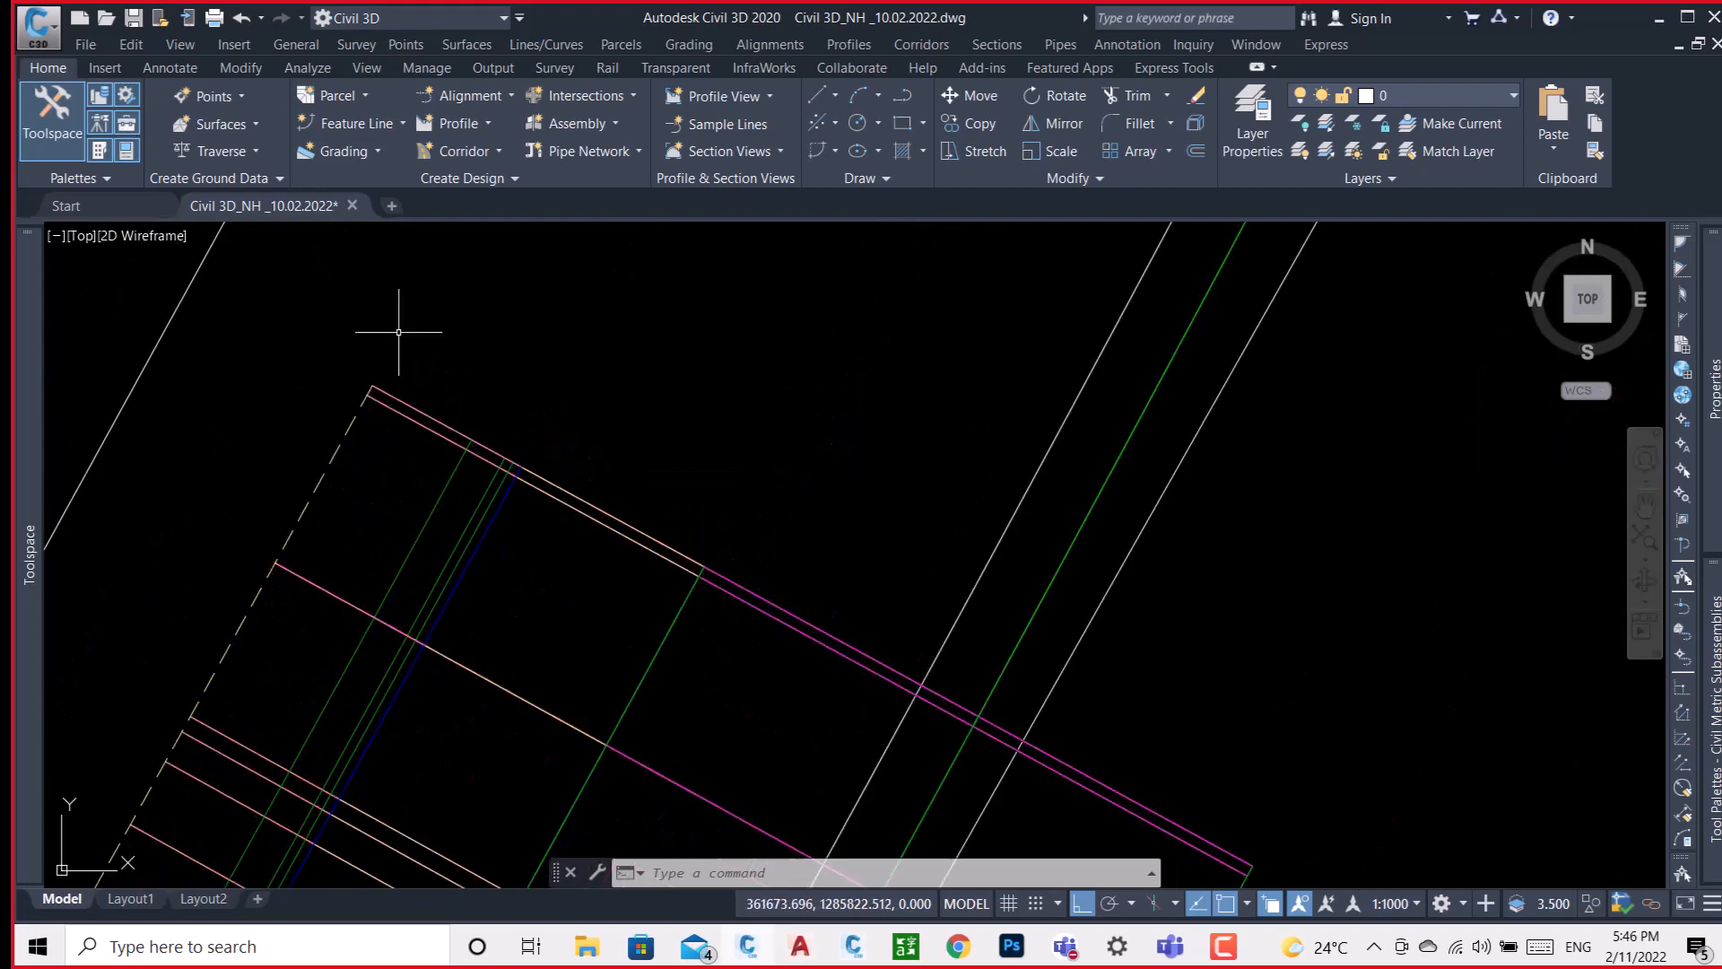
middle_click_drag(570, 507, 430, 386)
scroll(682, 534, "down", 4)
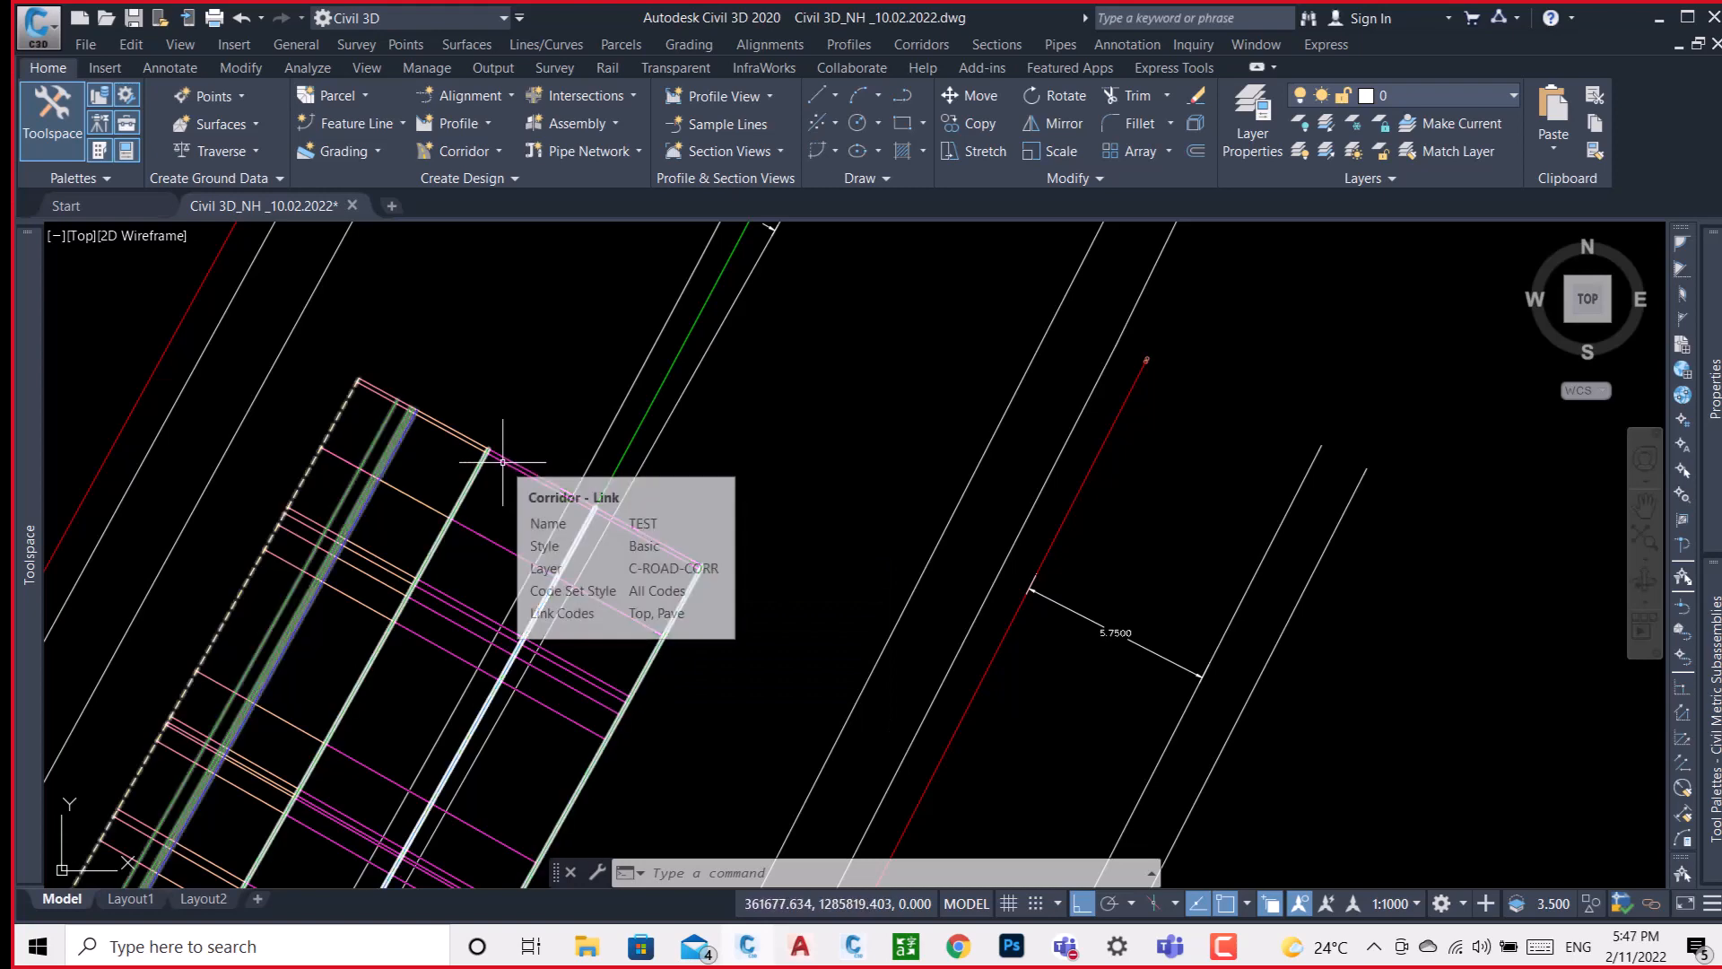
scroll(512, 464, "down", 4)
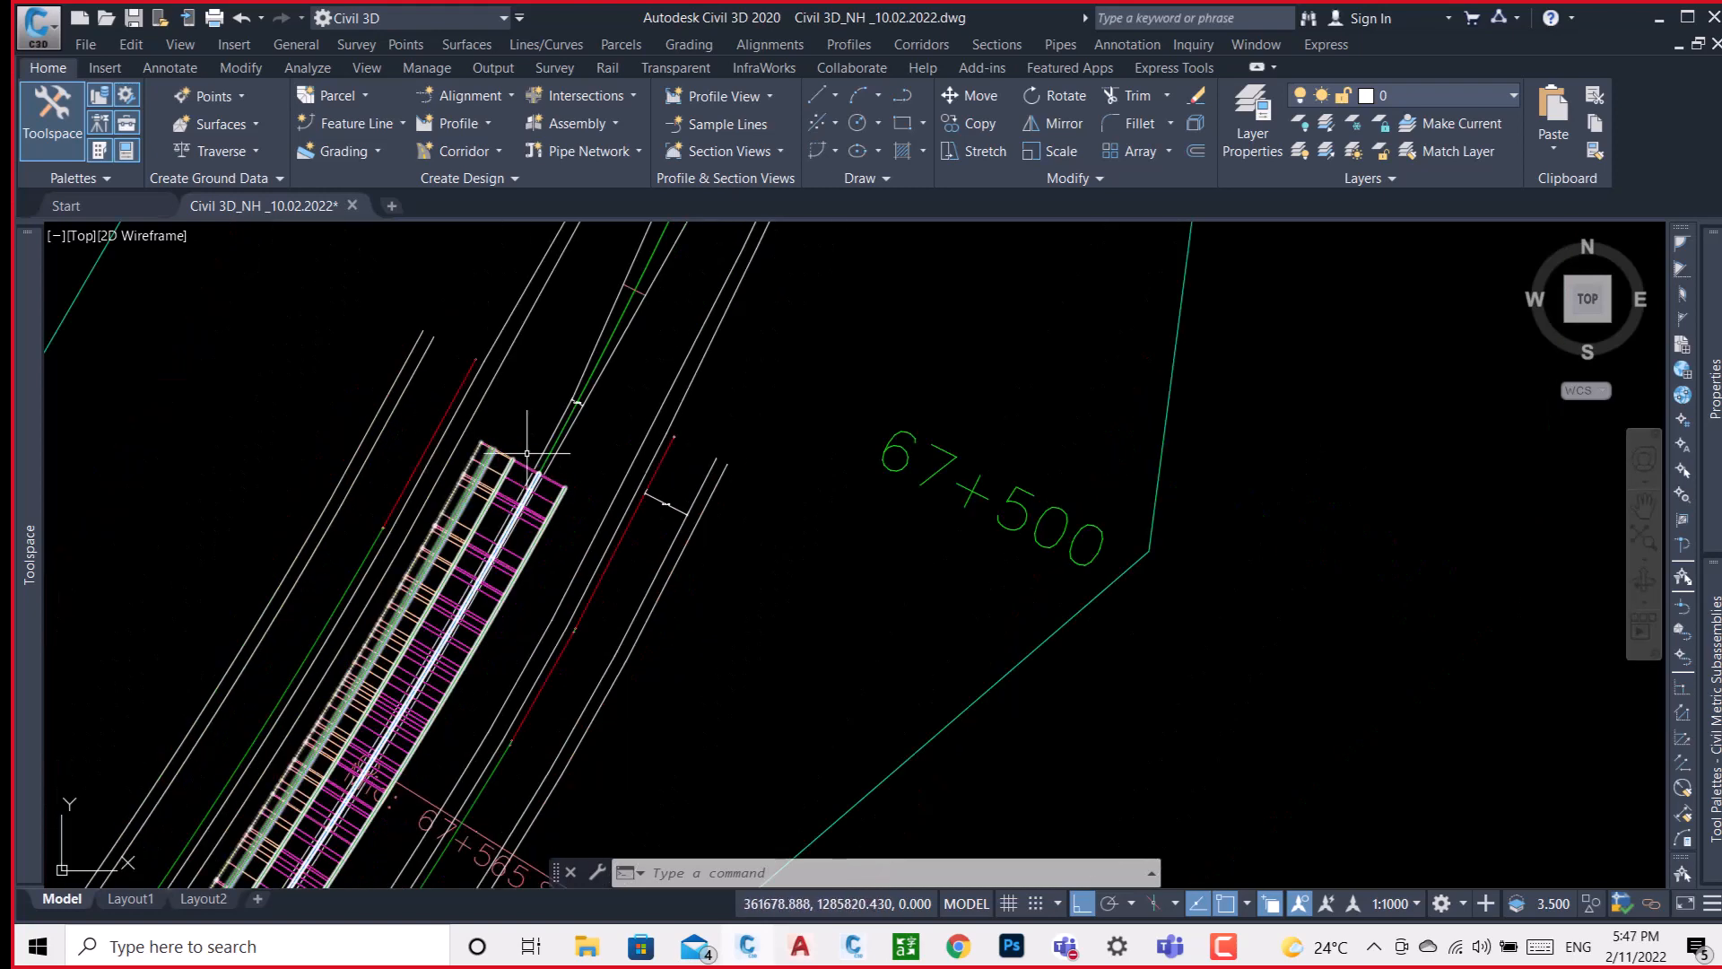
scroll(503, 451, "up", 3)
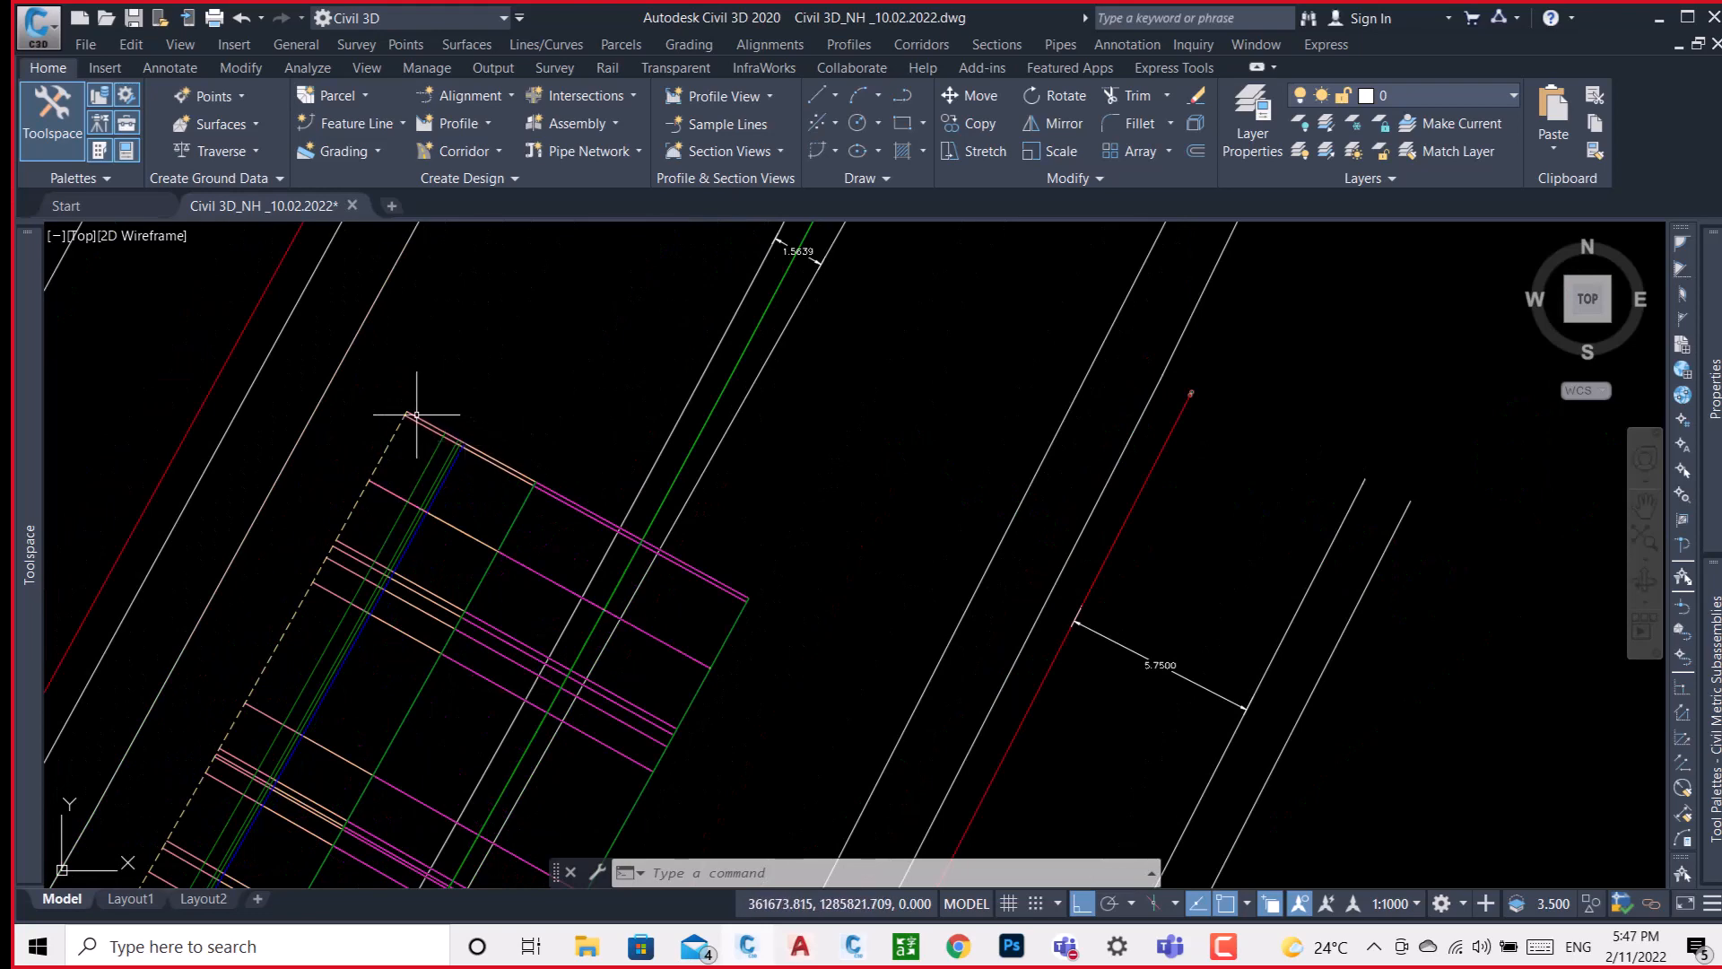
scroll(395, 415, "down", 3)
scroll(525, 507, "up", 4)
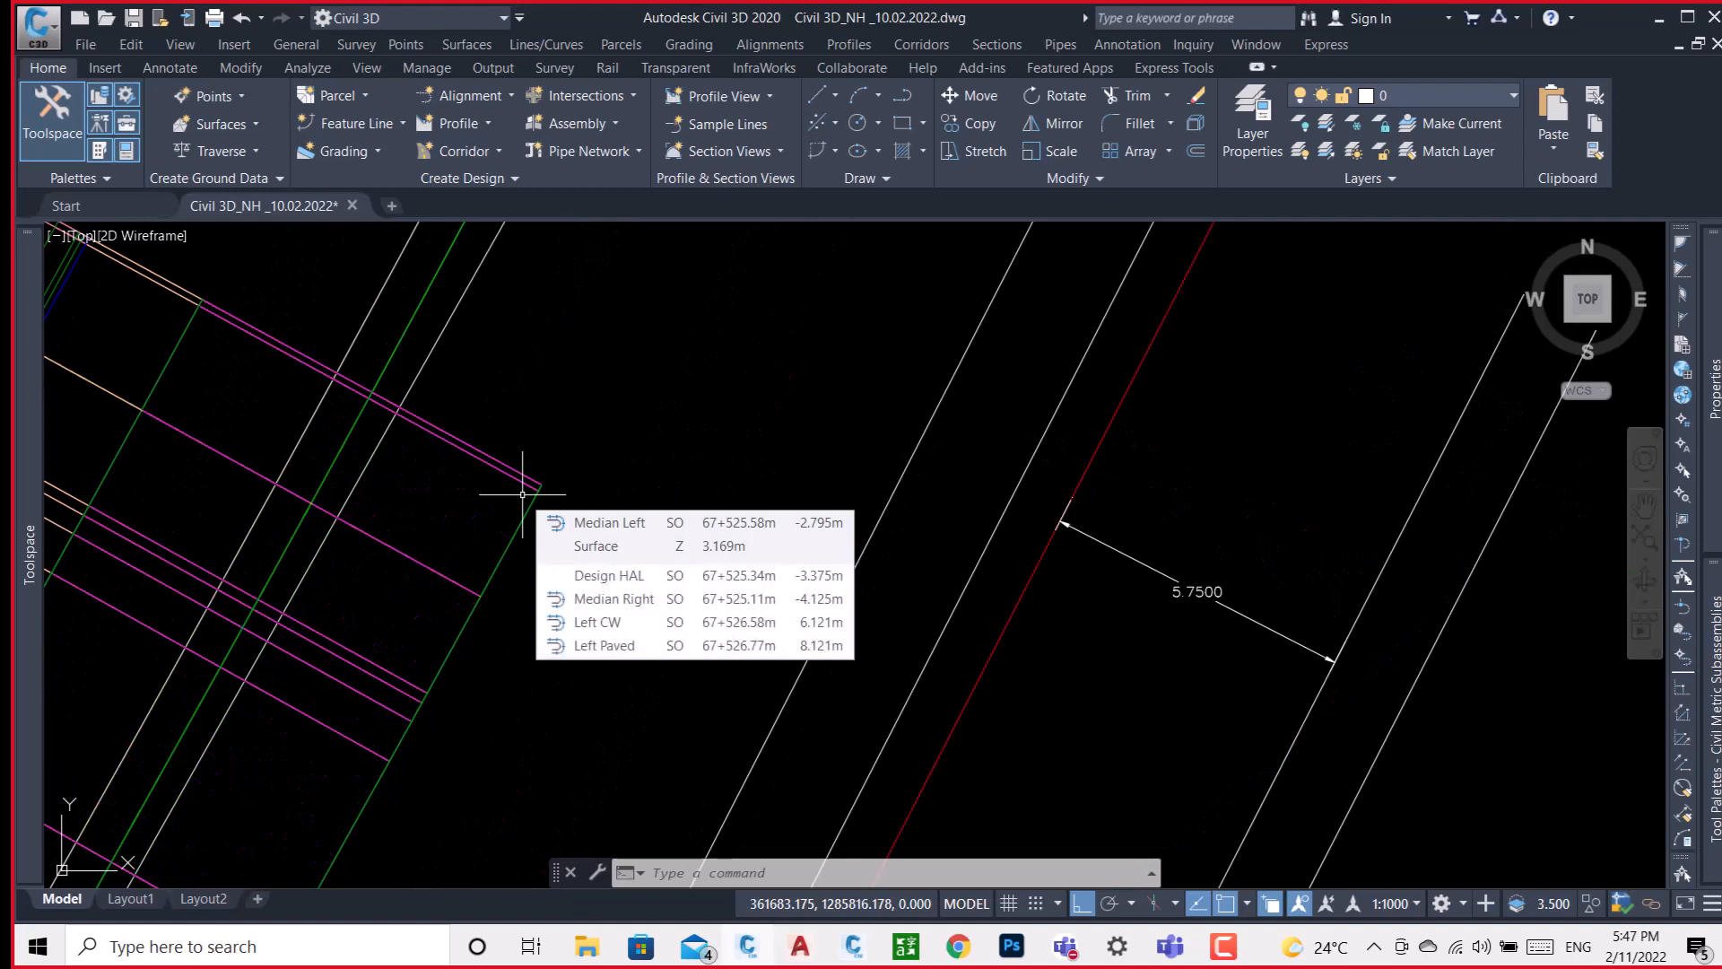
scroll(521, 511, "down", 4)
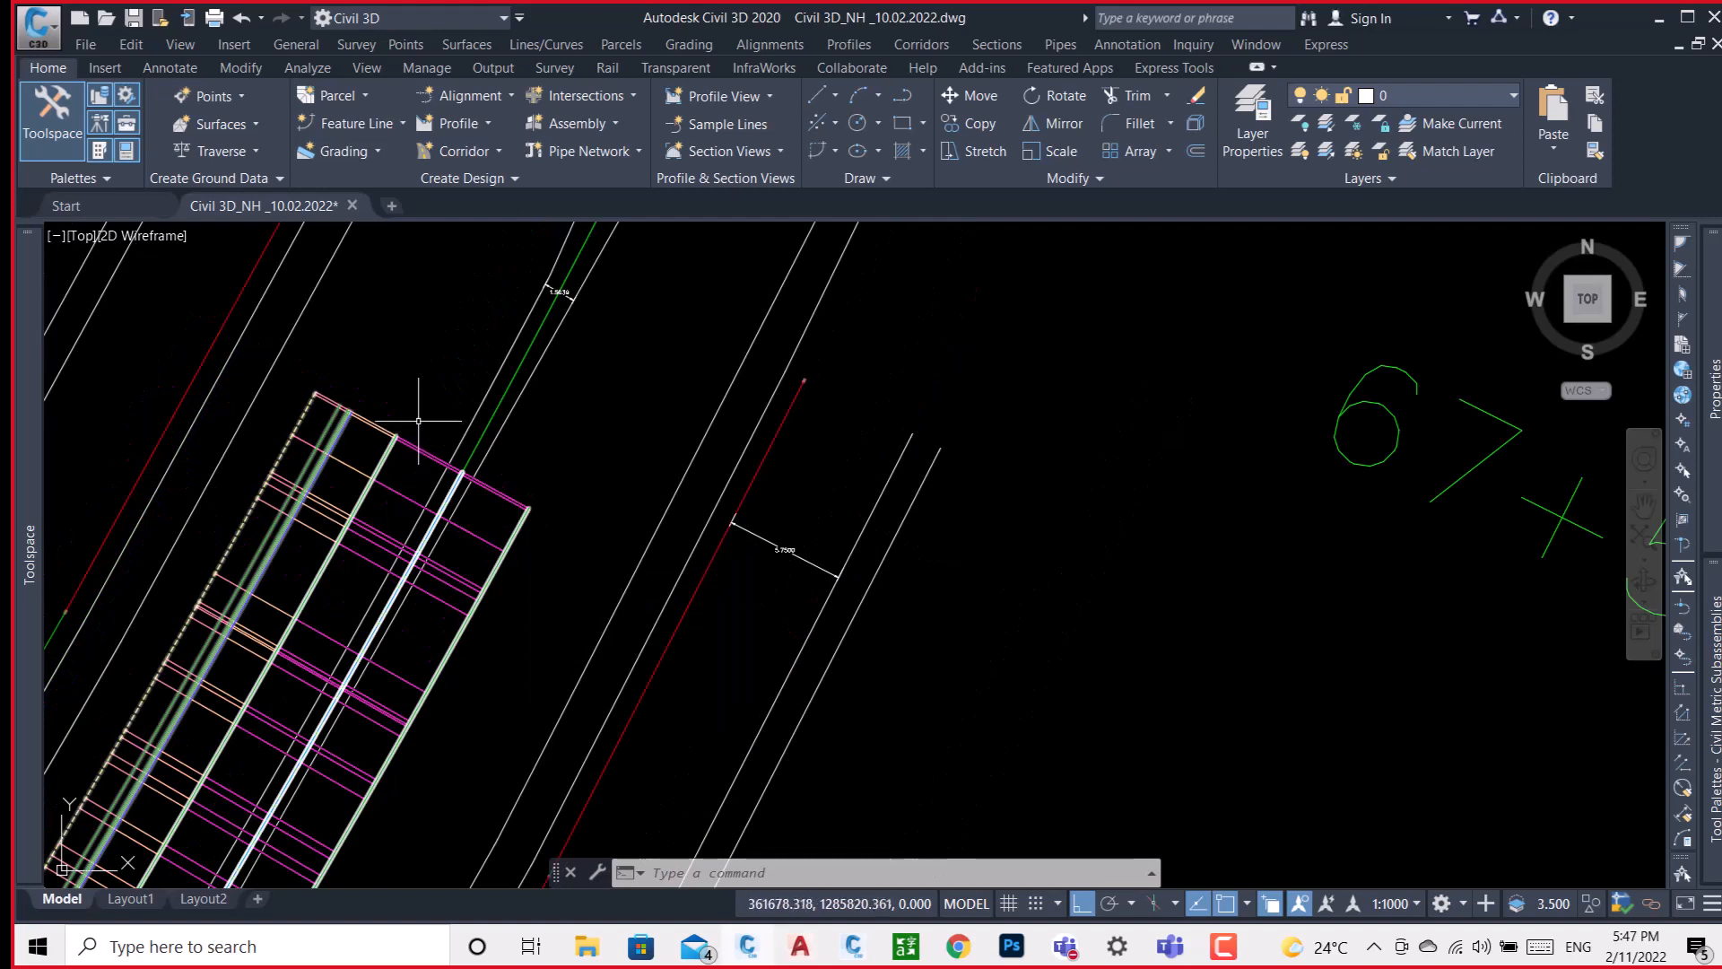
Examine where the lane meets the shoulder at the TEST corridor's end section, including the shoulder's feature lines.
scroll(458, 466, "down", 3)
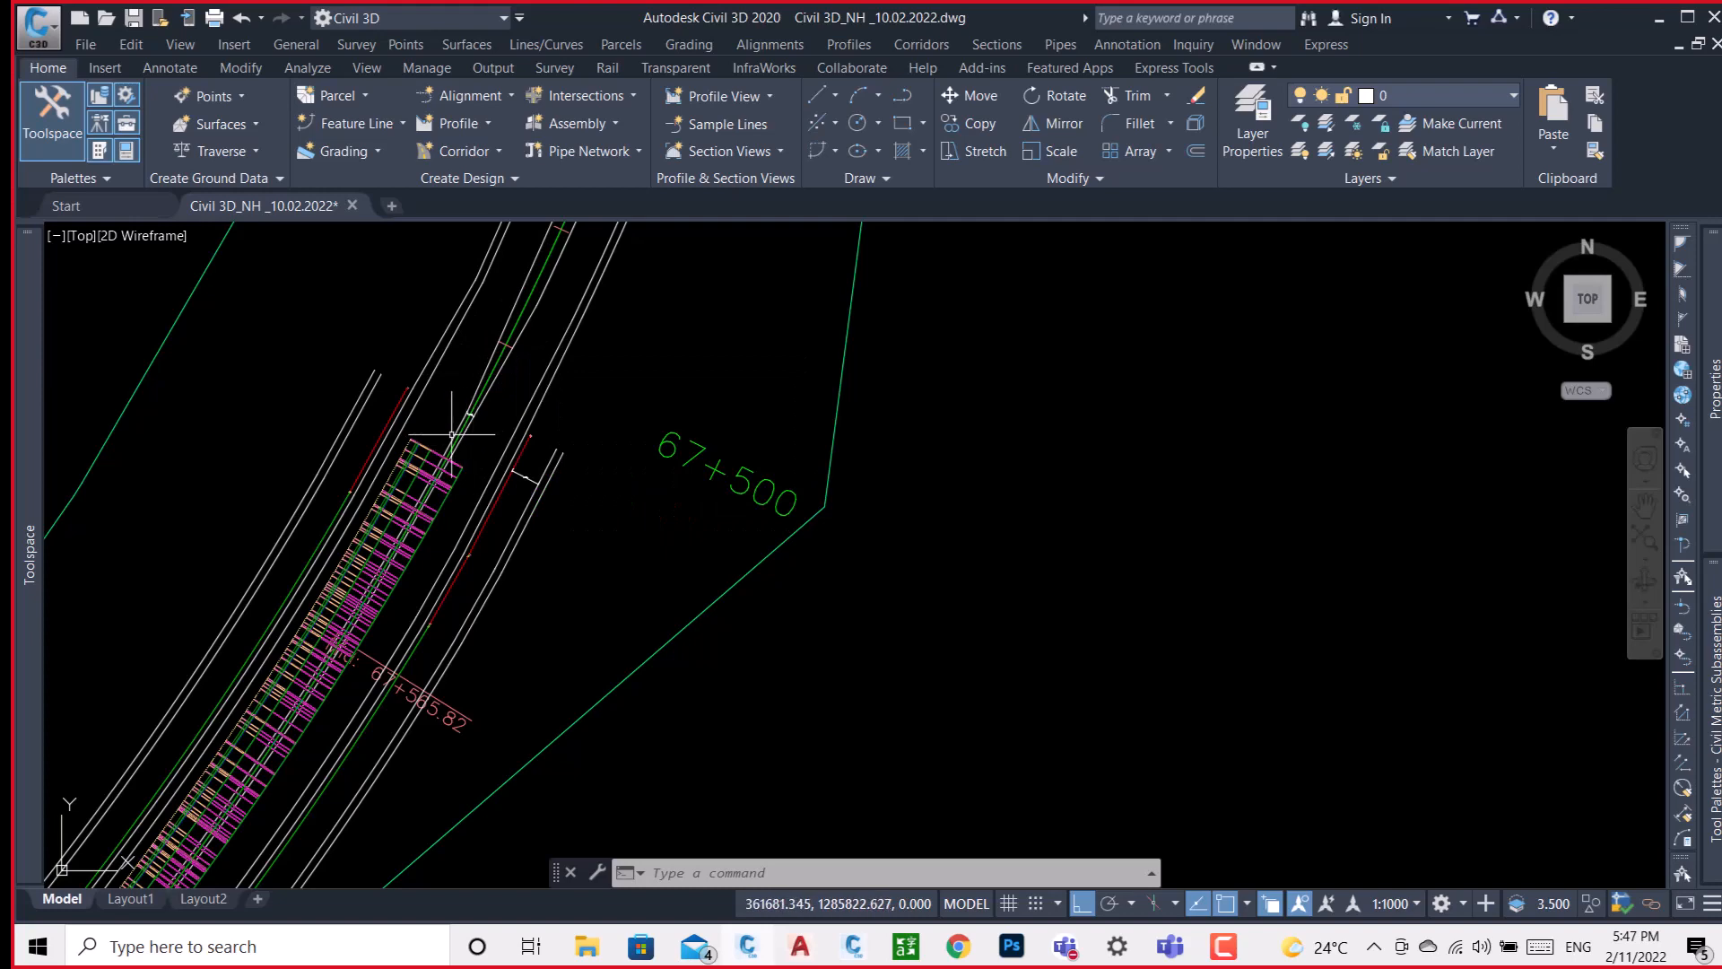
scroll(401, 464, "up", 3)
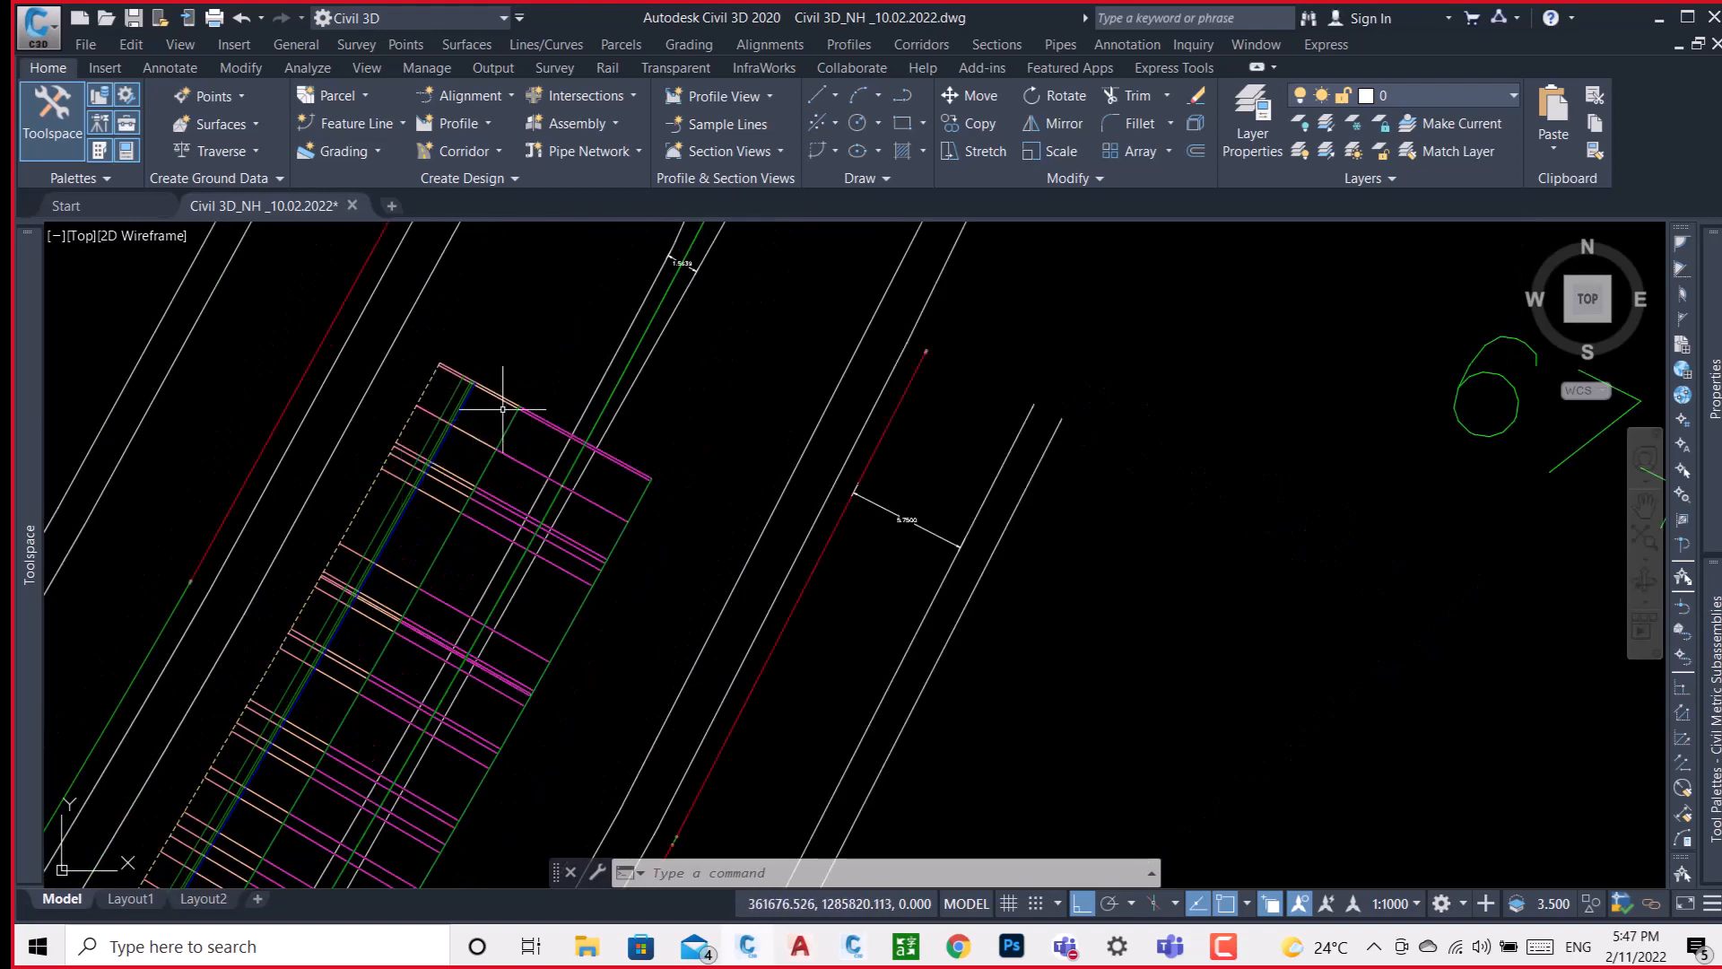
scroll(494, 418, "up", 4)
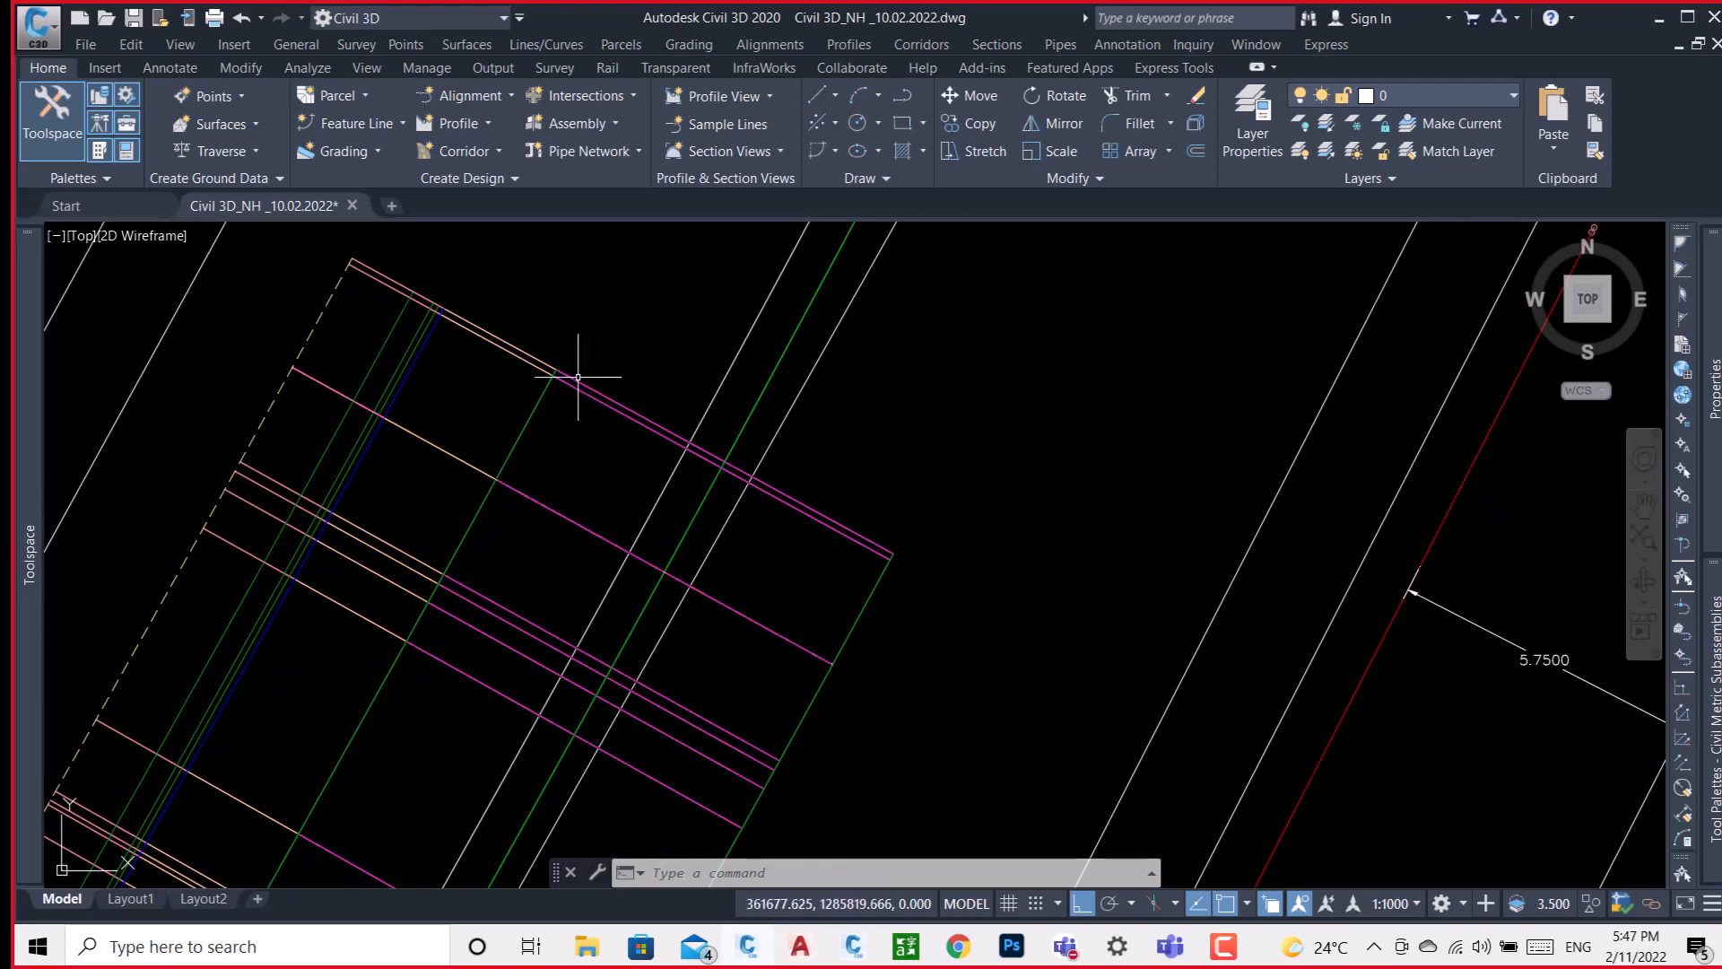
scroll(575, 374, "up", 3)
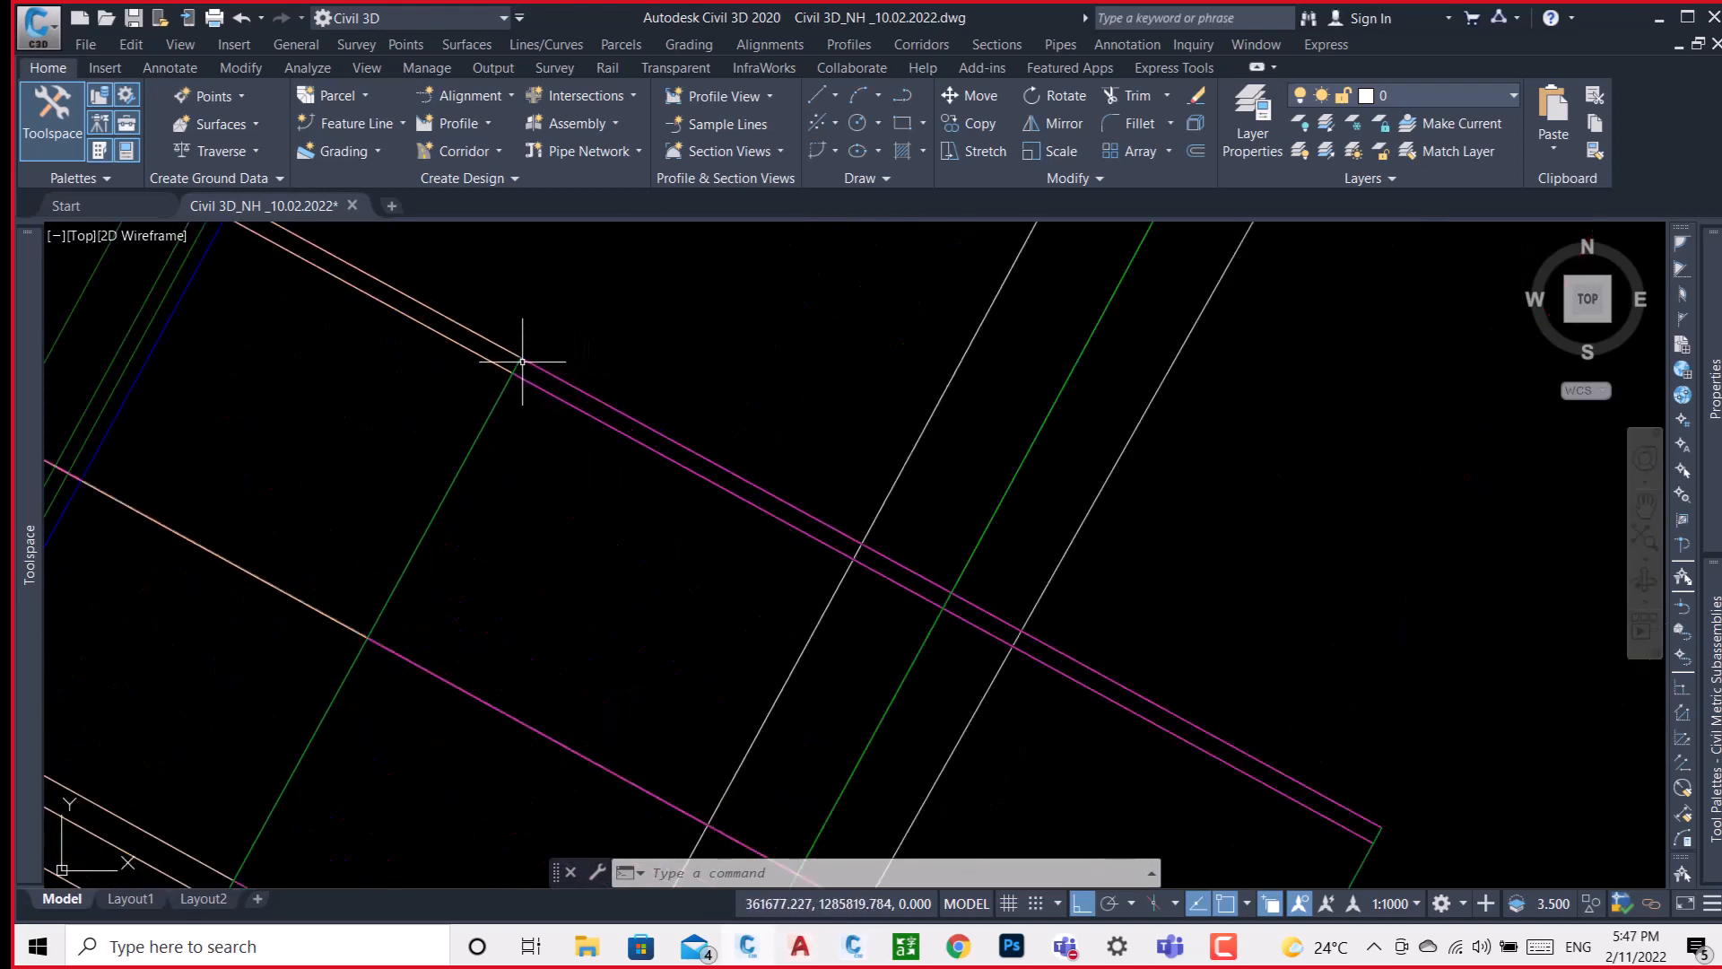
middle_click_drag(521, 359, 833, 604)
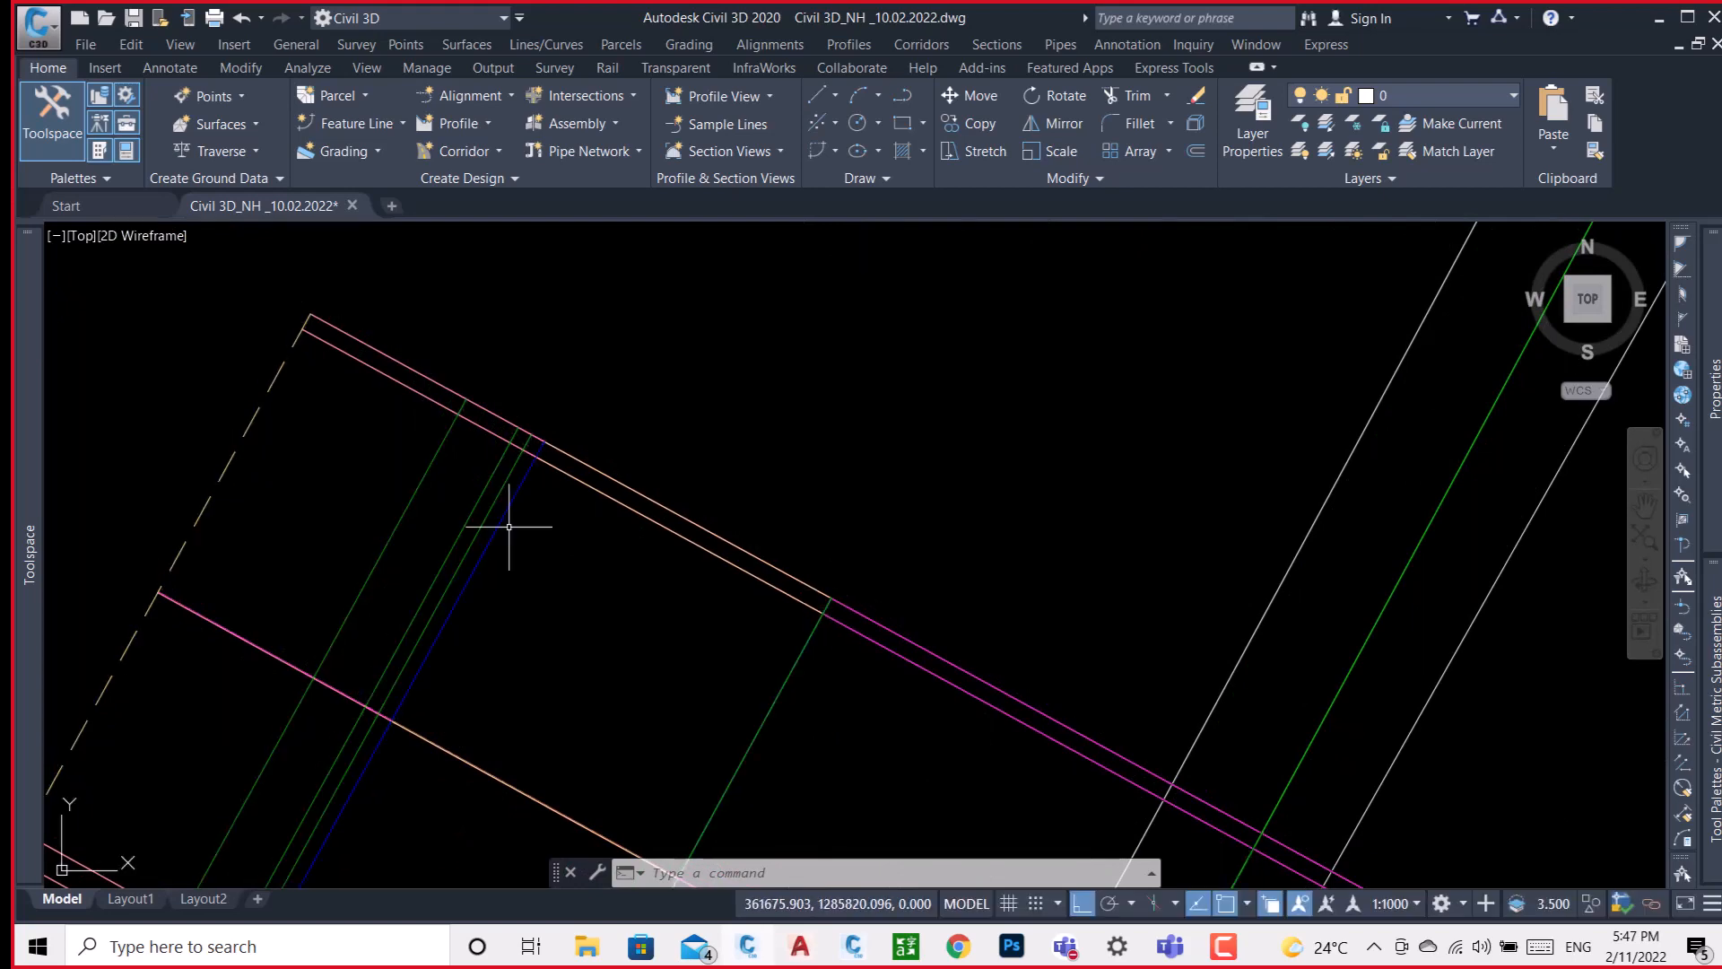
Examine the INDIA assembly's right side and the point code at the R-S shoulder's upper outer edge.
scroll(421, 512, "down", 10)
scroll(584, 503, "down", 8)
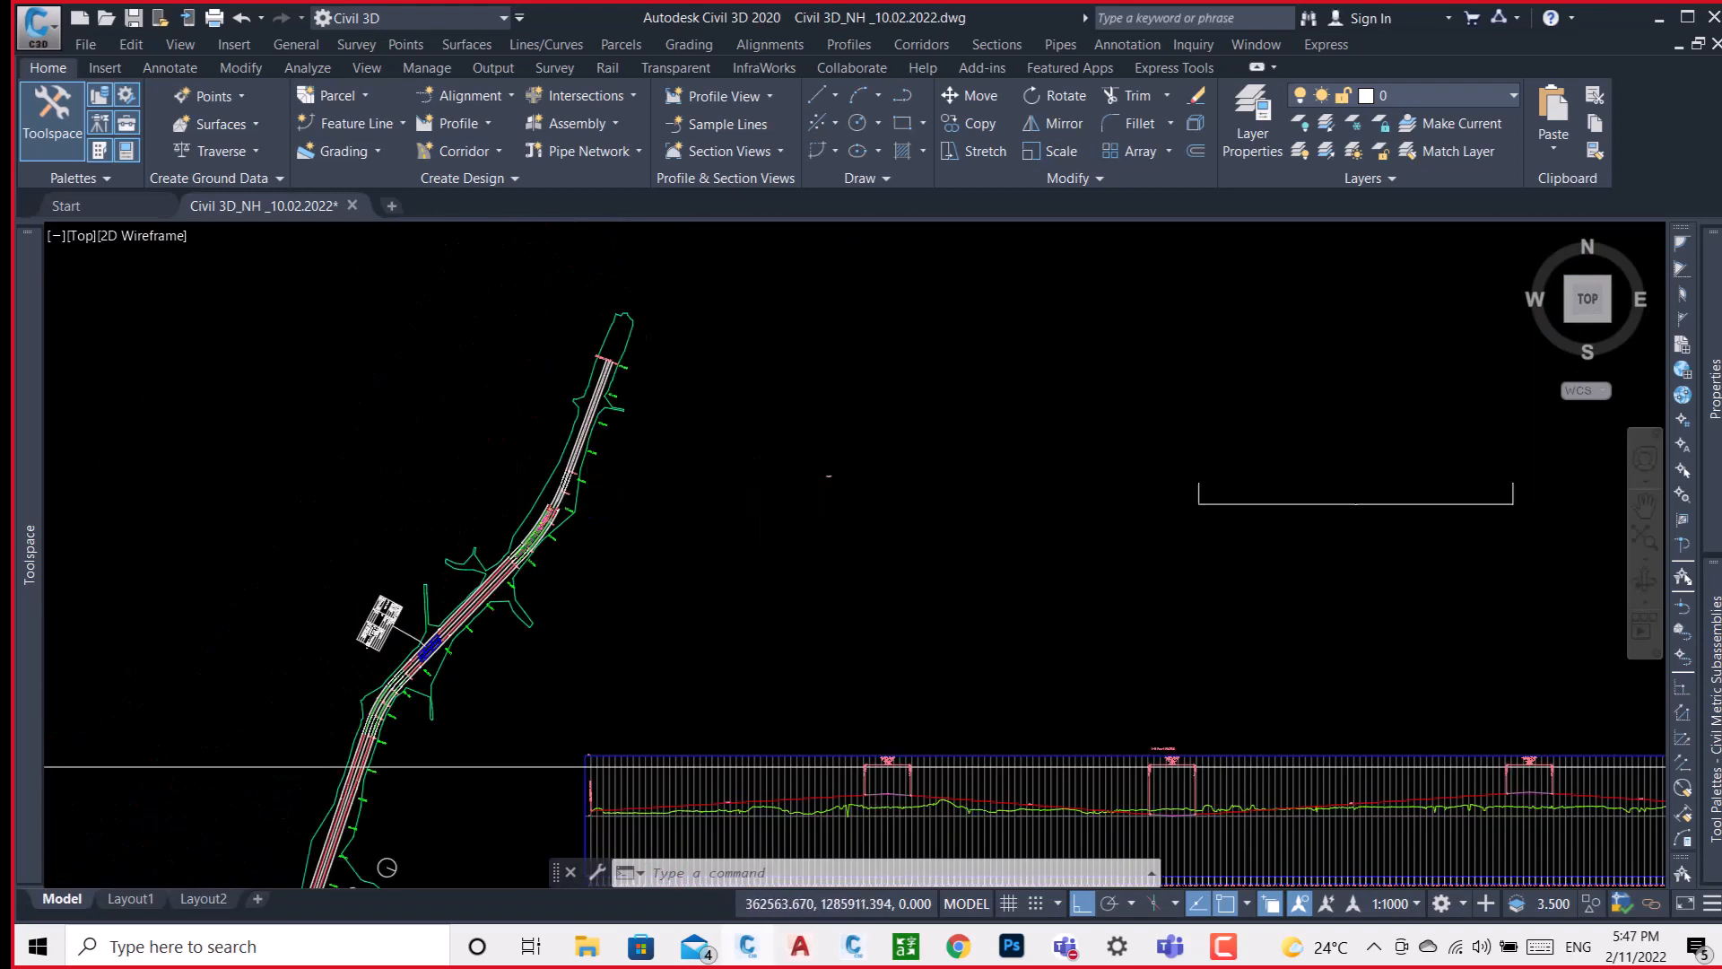
scroll(843, 452, "down", 10)
scroll(842, 424, "up", 10)
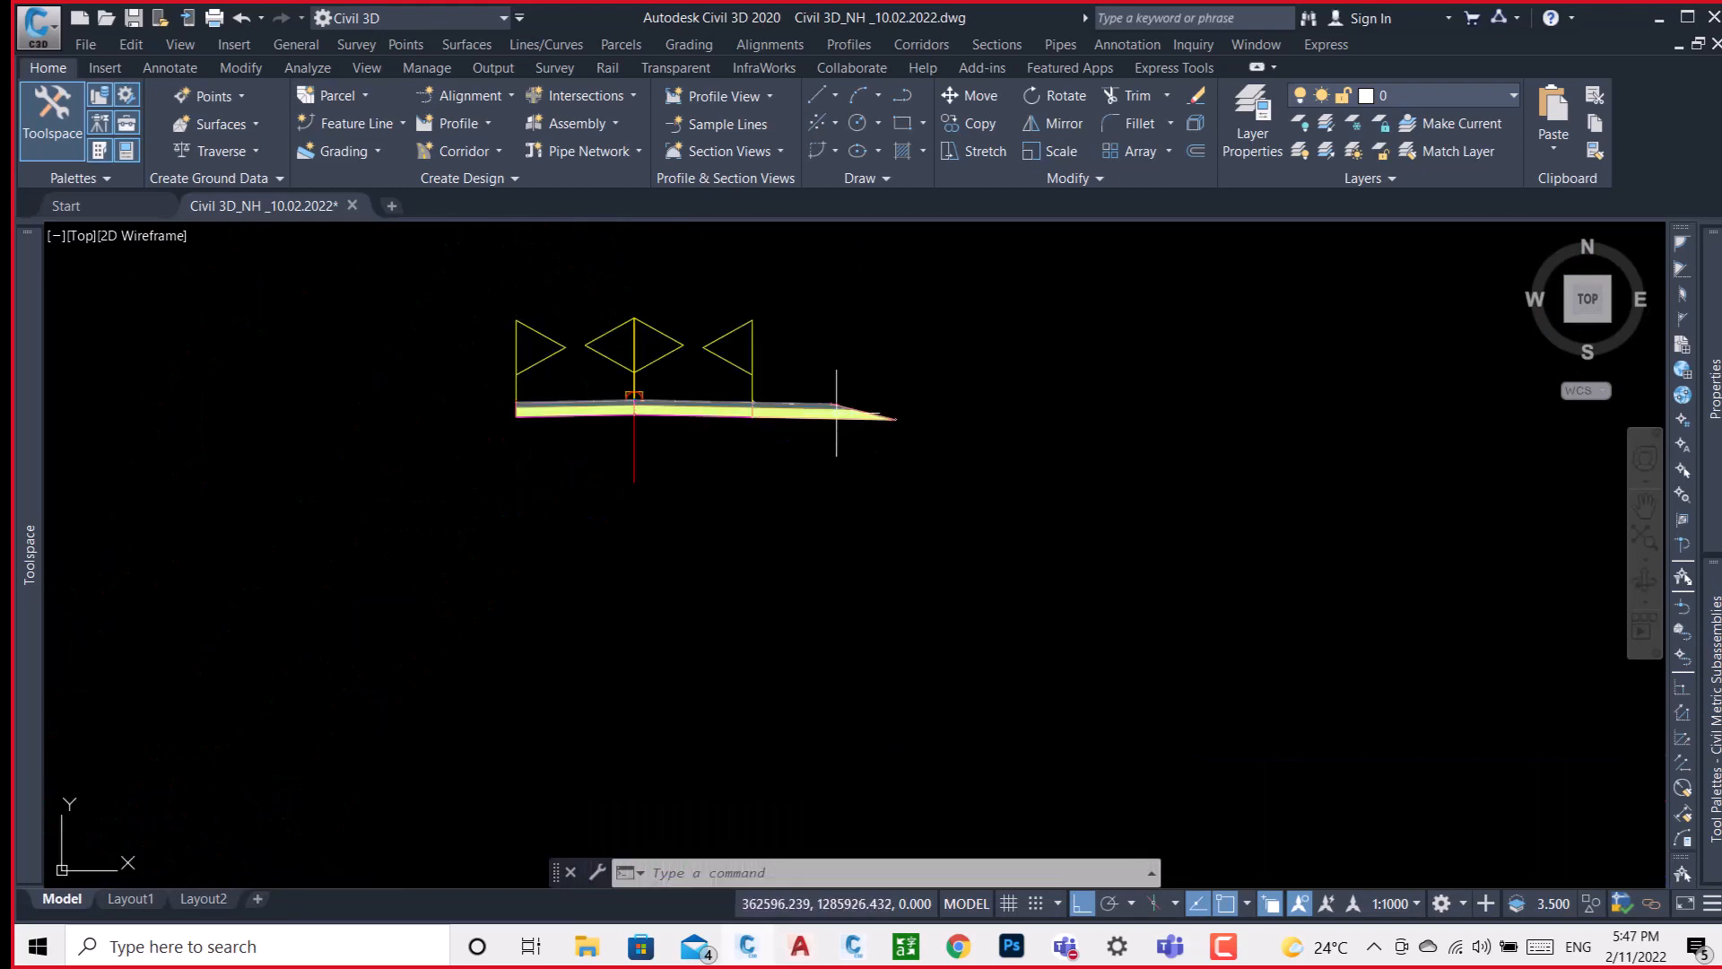
scroll(850, 414, "up", 2)
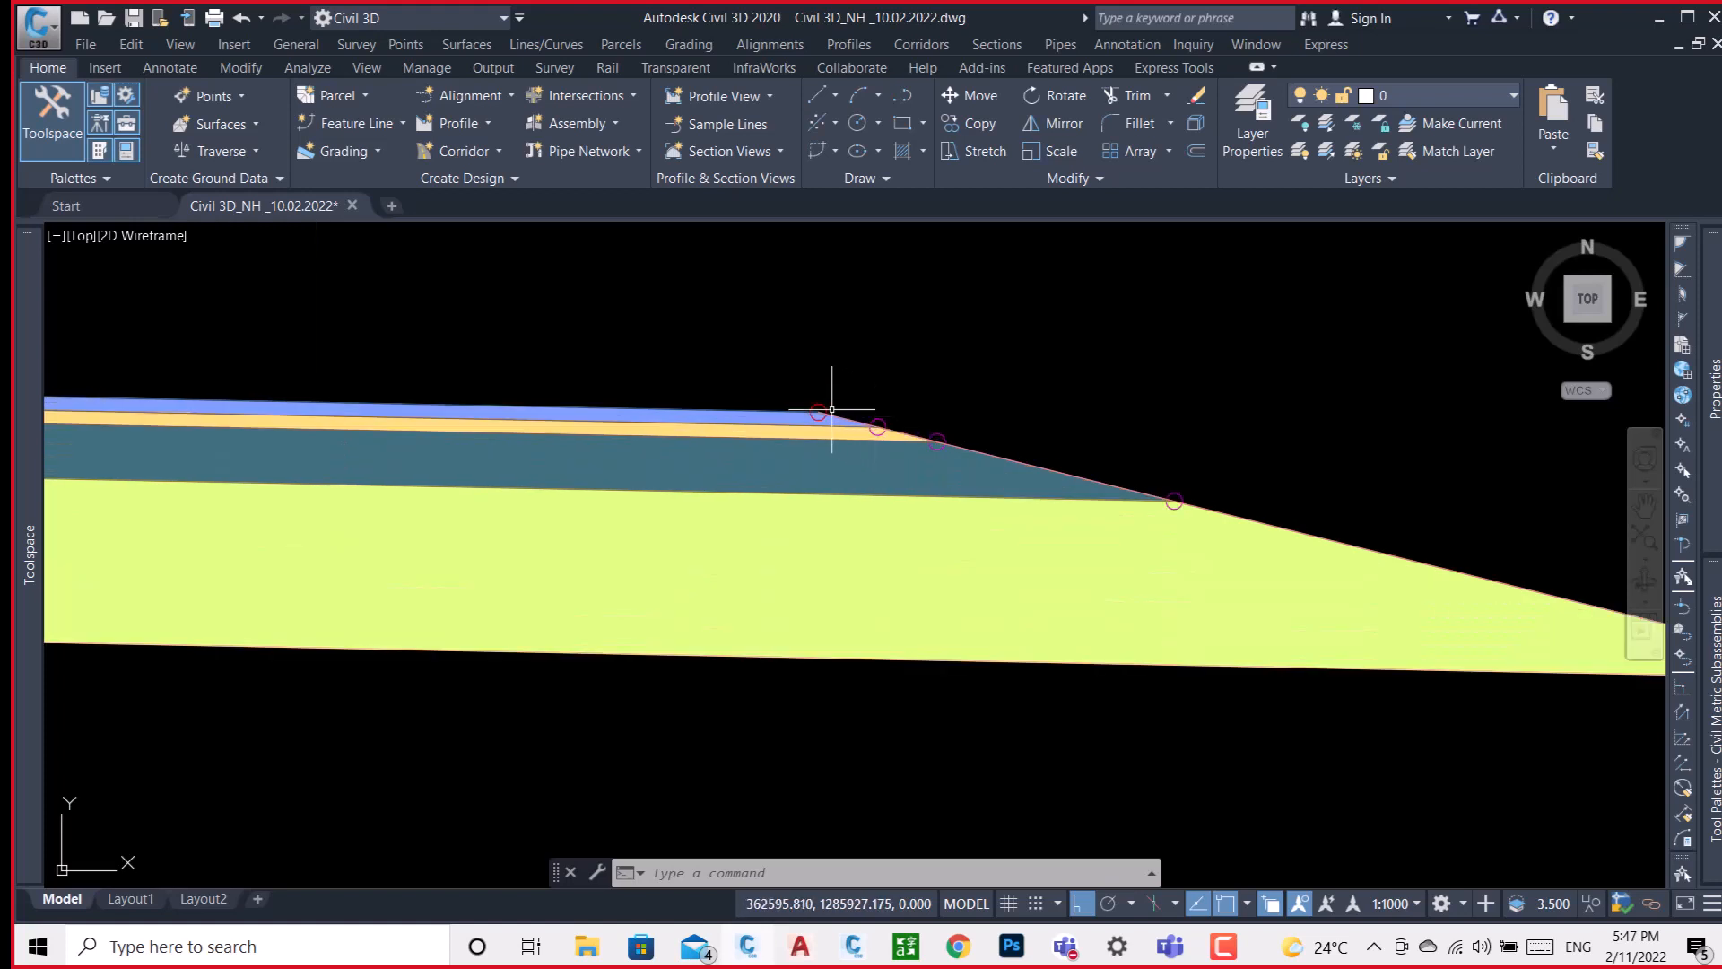
scroll(831, 409, "up", 2)
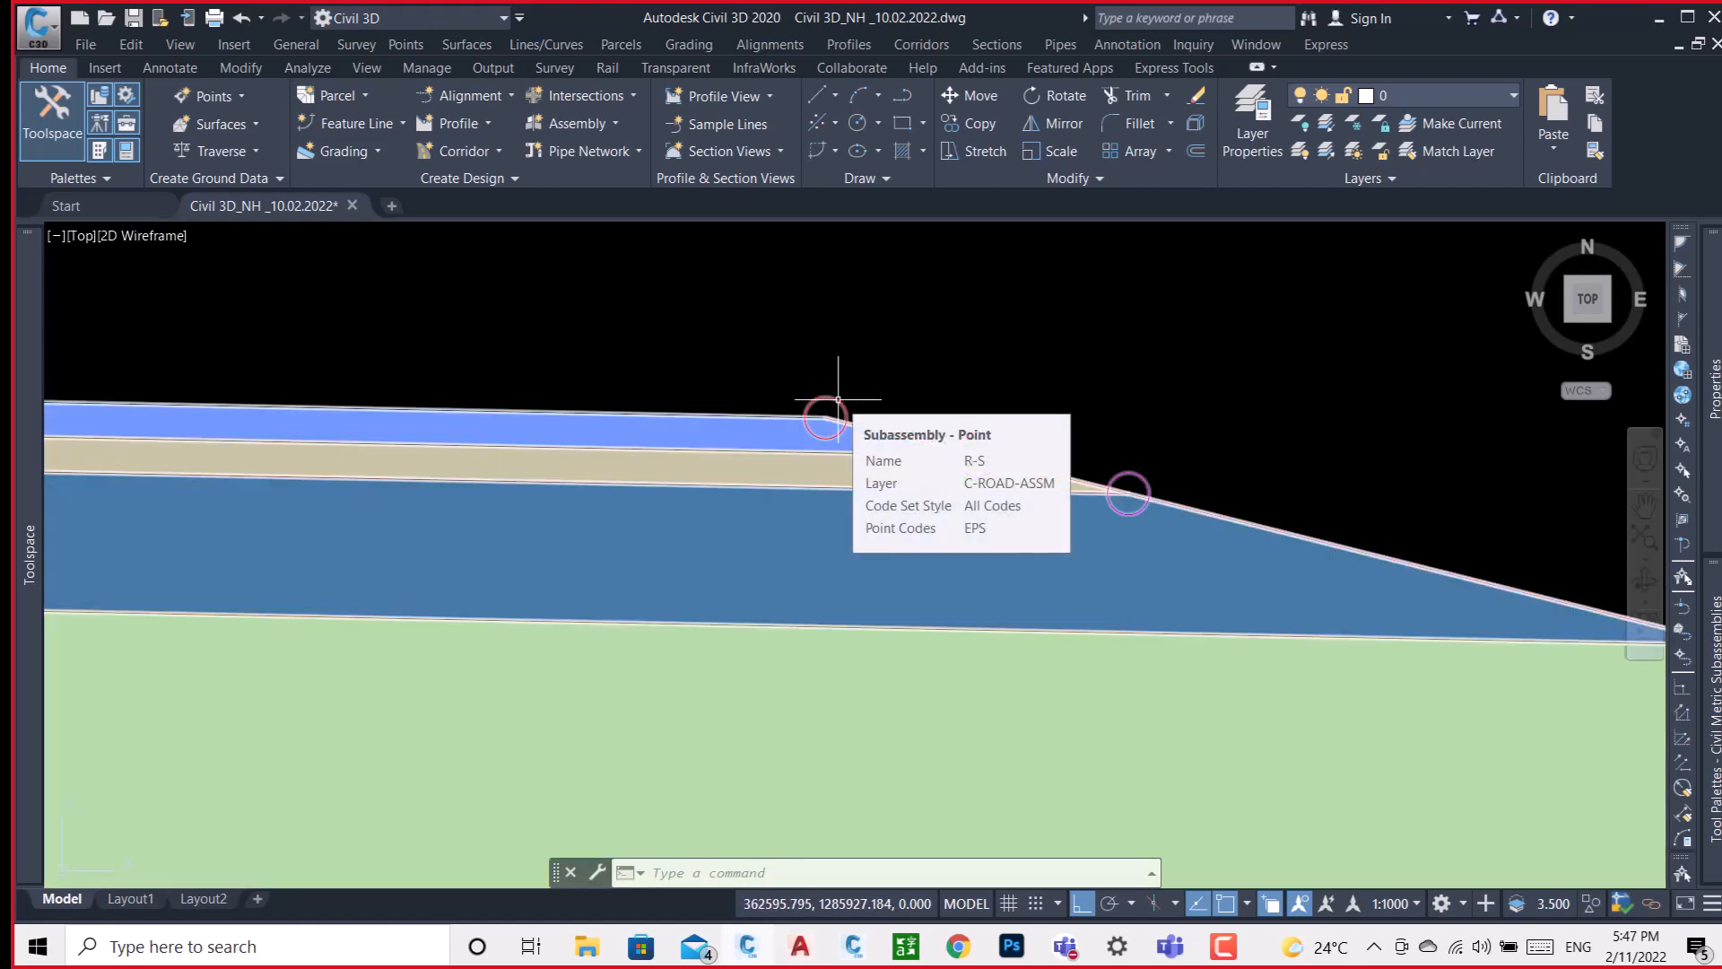
scroll(838, 399, "down", 3)
scroll(674, 473, "down", 4)
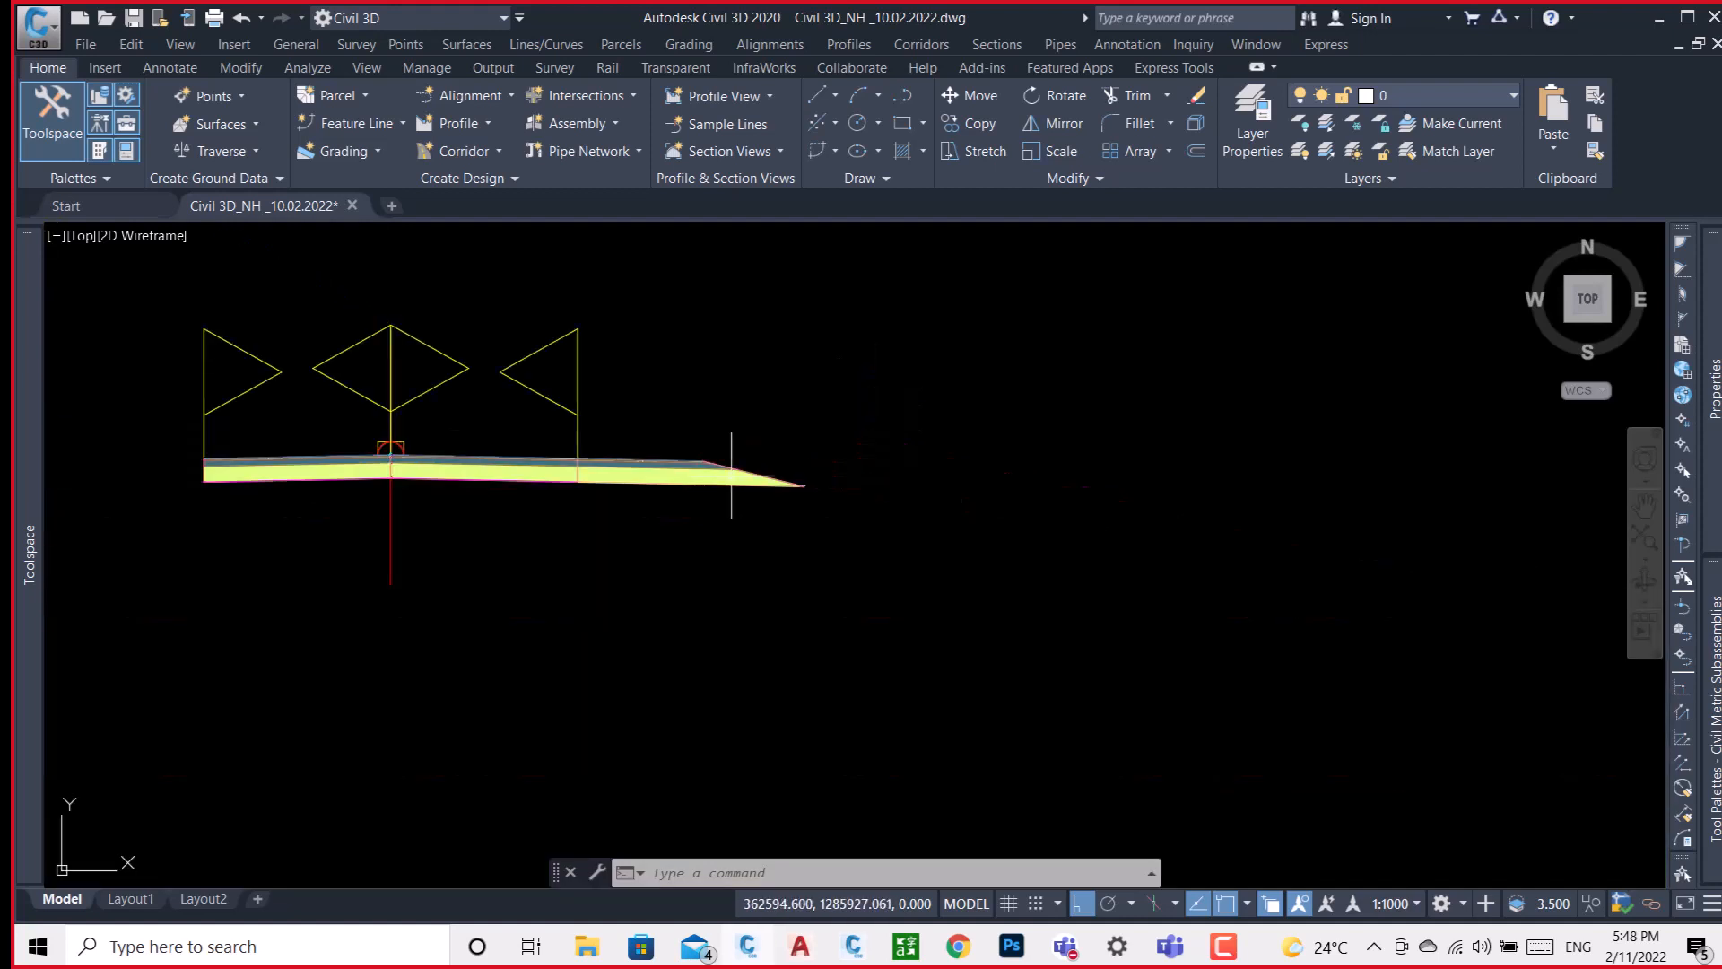
Inspect the joint between the R-SIDE lane and the R-S shoulder, and the shoulder's point codes out to its slope end.
scroll(578, 457, "up", 4)
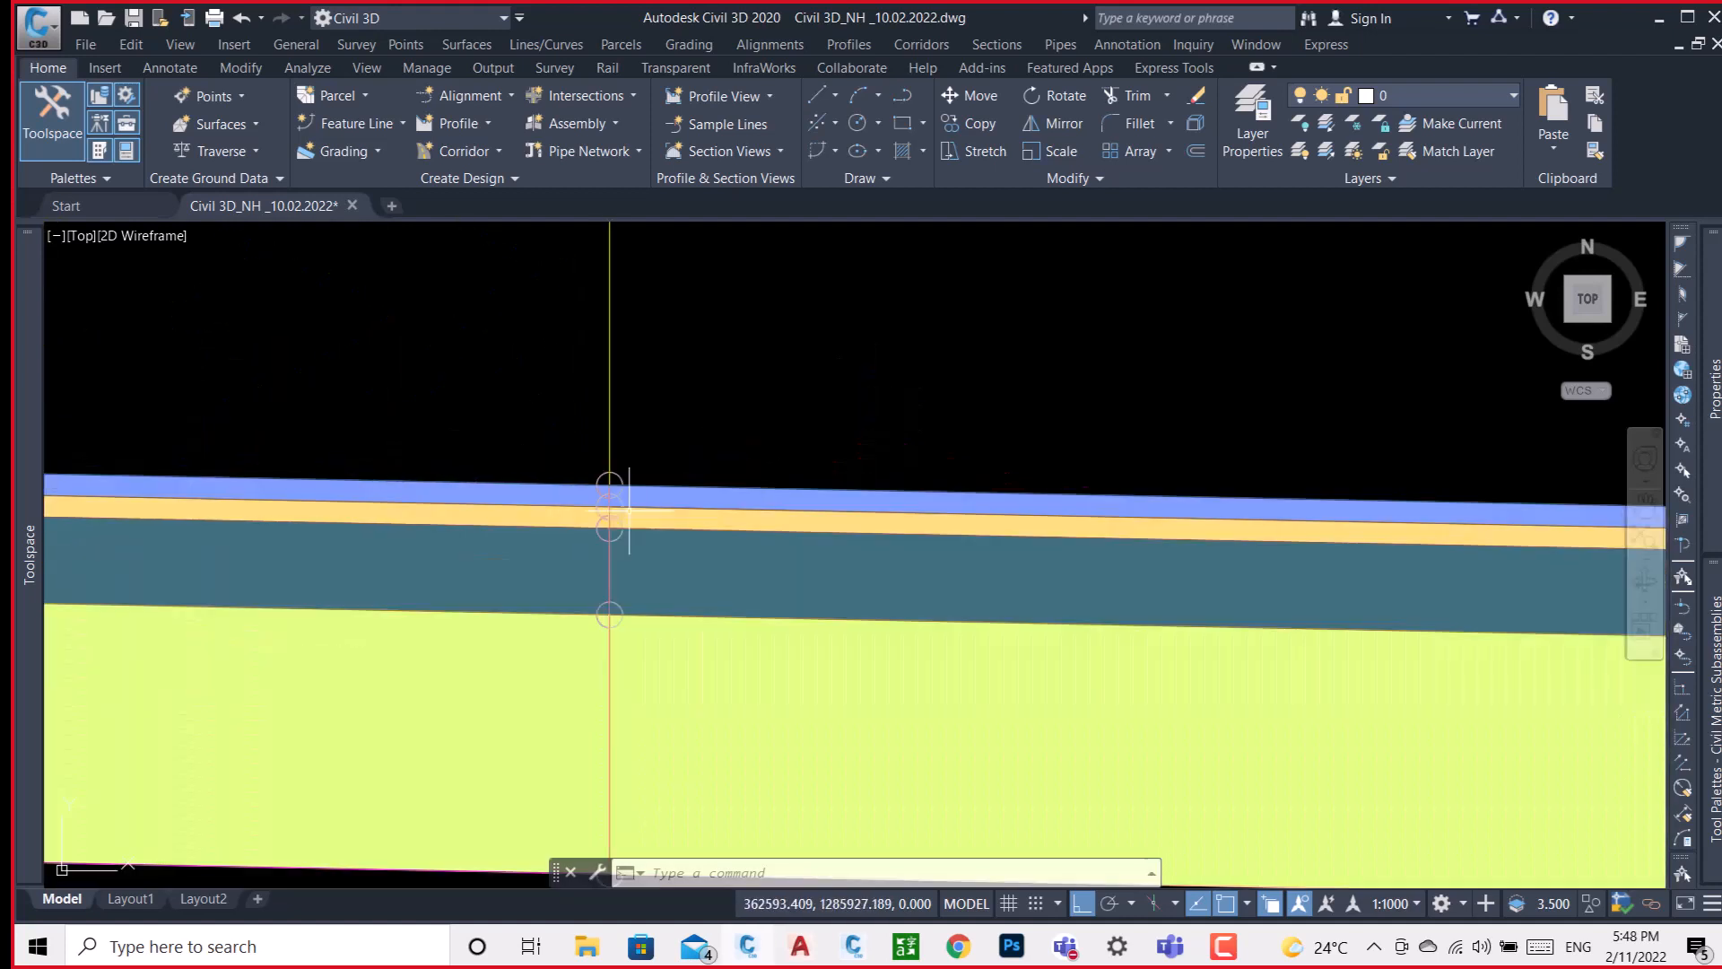
scroll(605, 489, "up", 5)
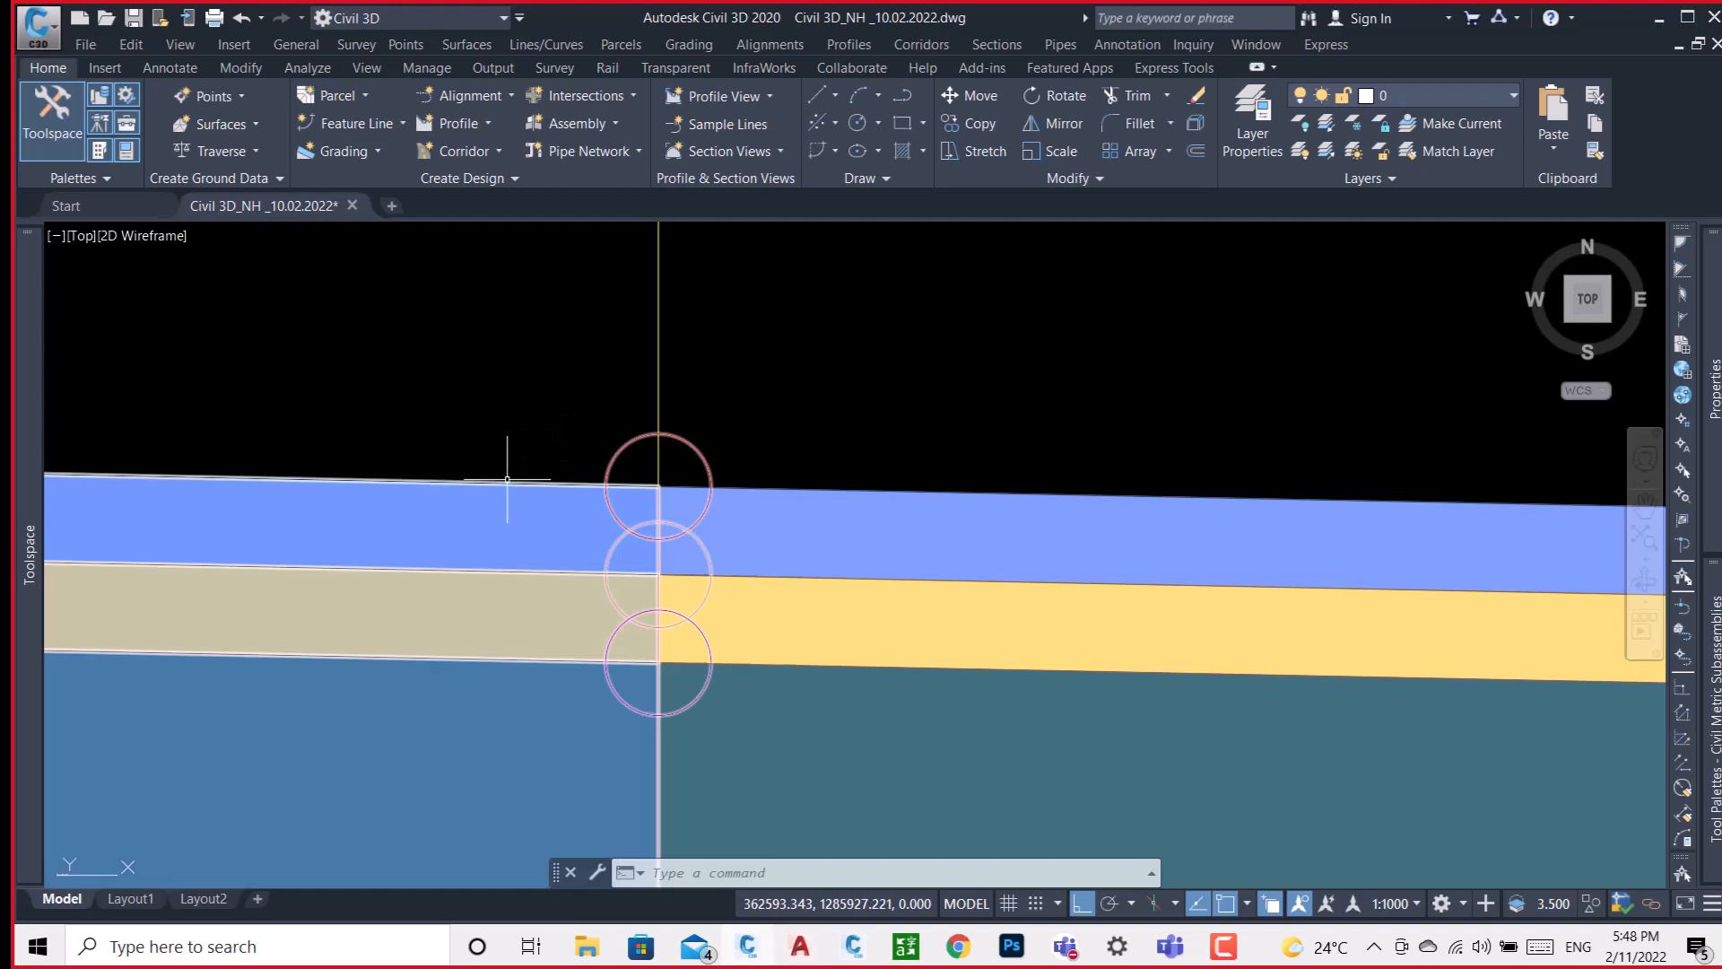
left_click(506, 480)
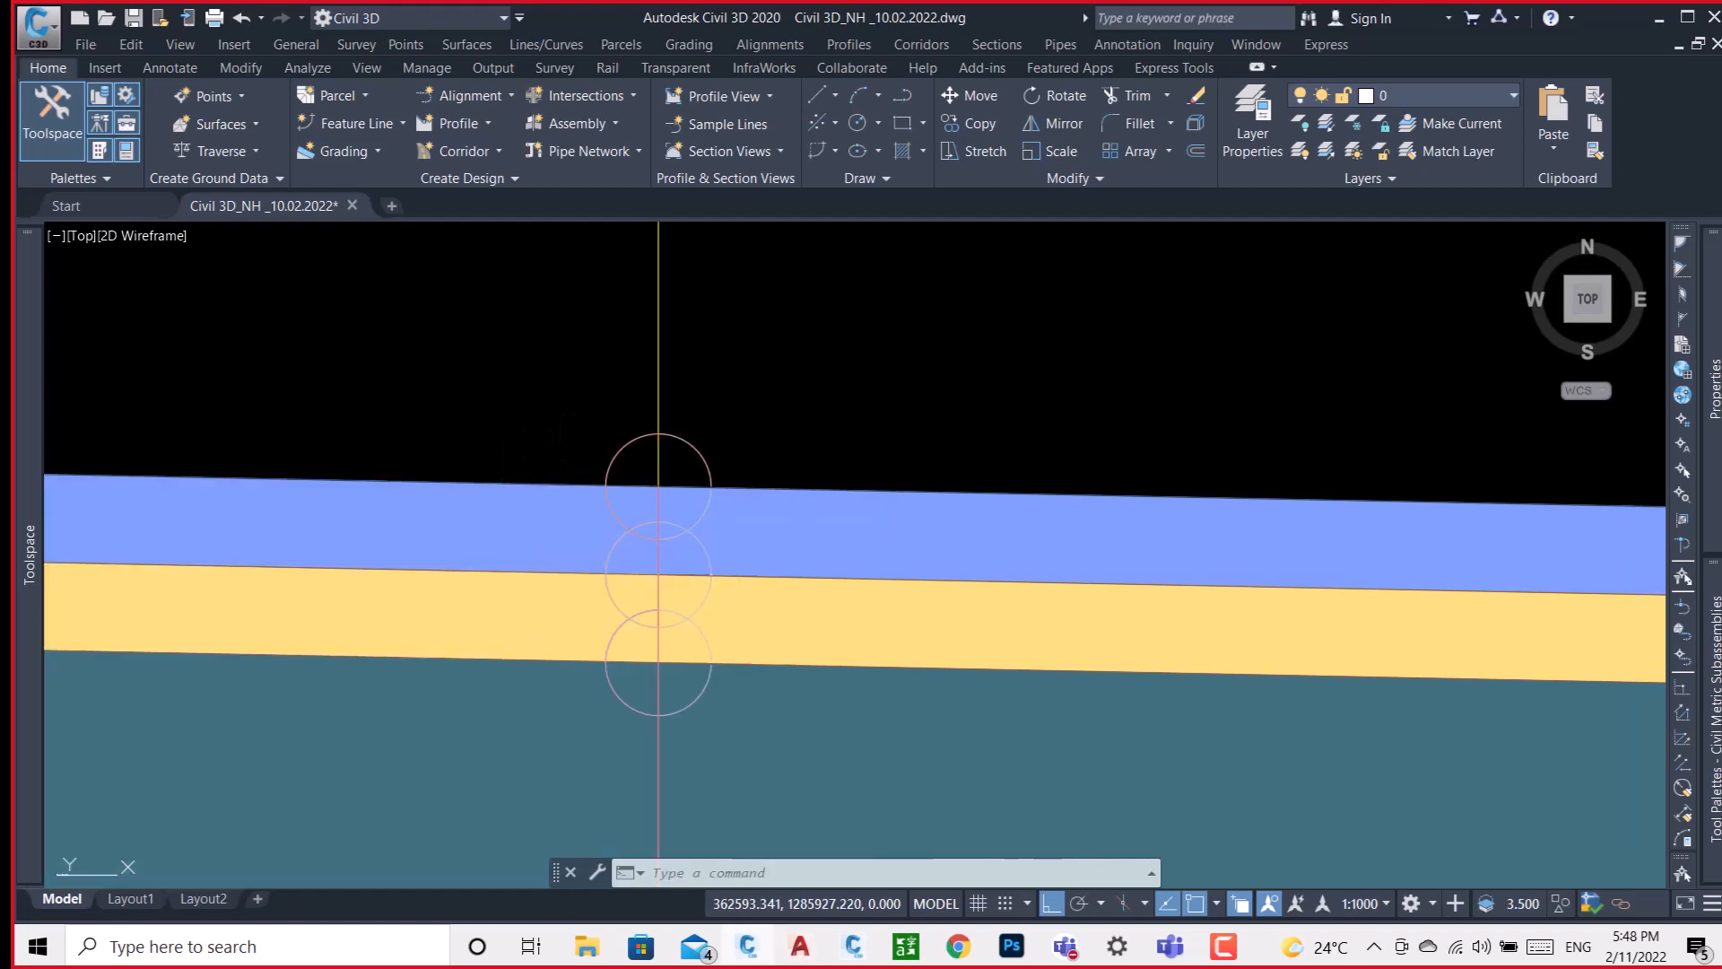
left_click(638, 433)
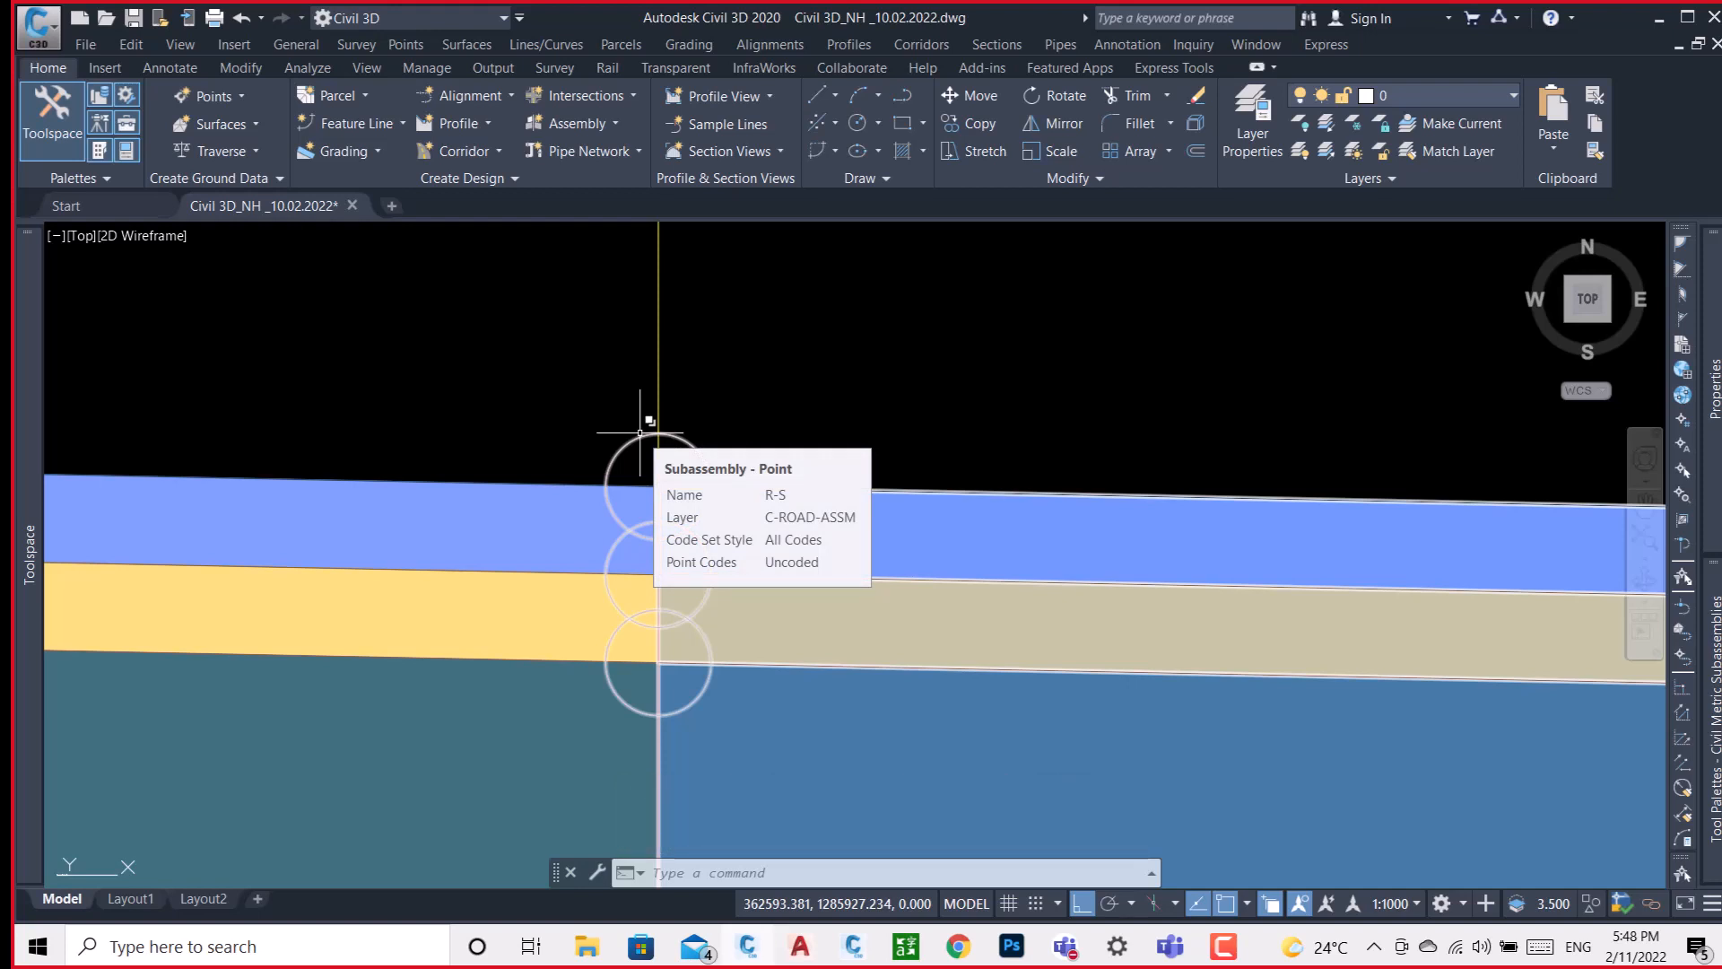
key("Escape")
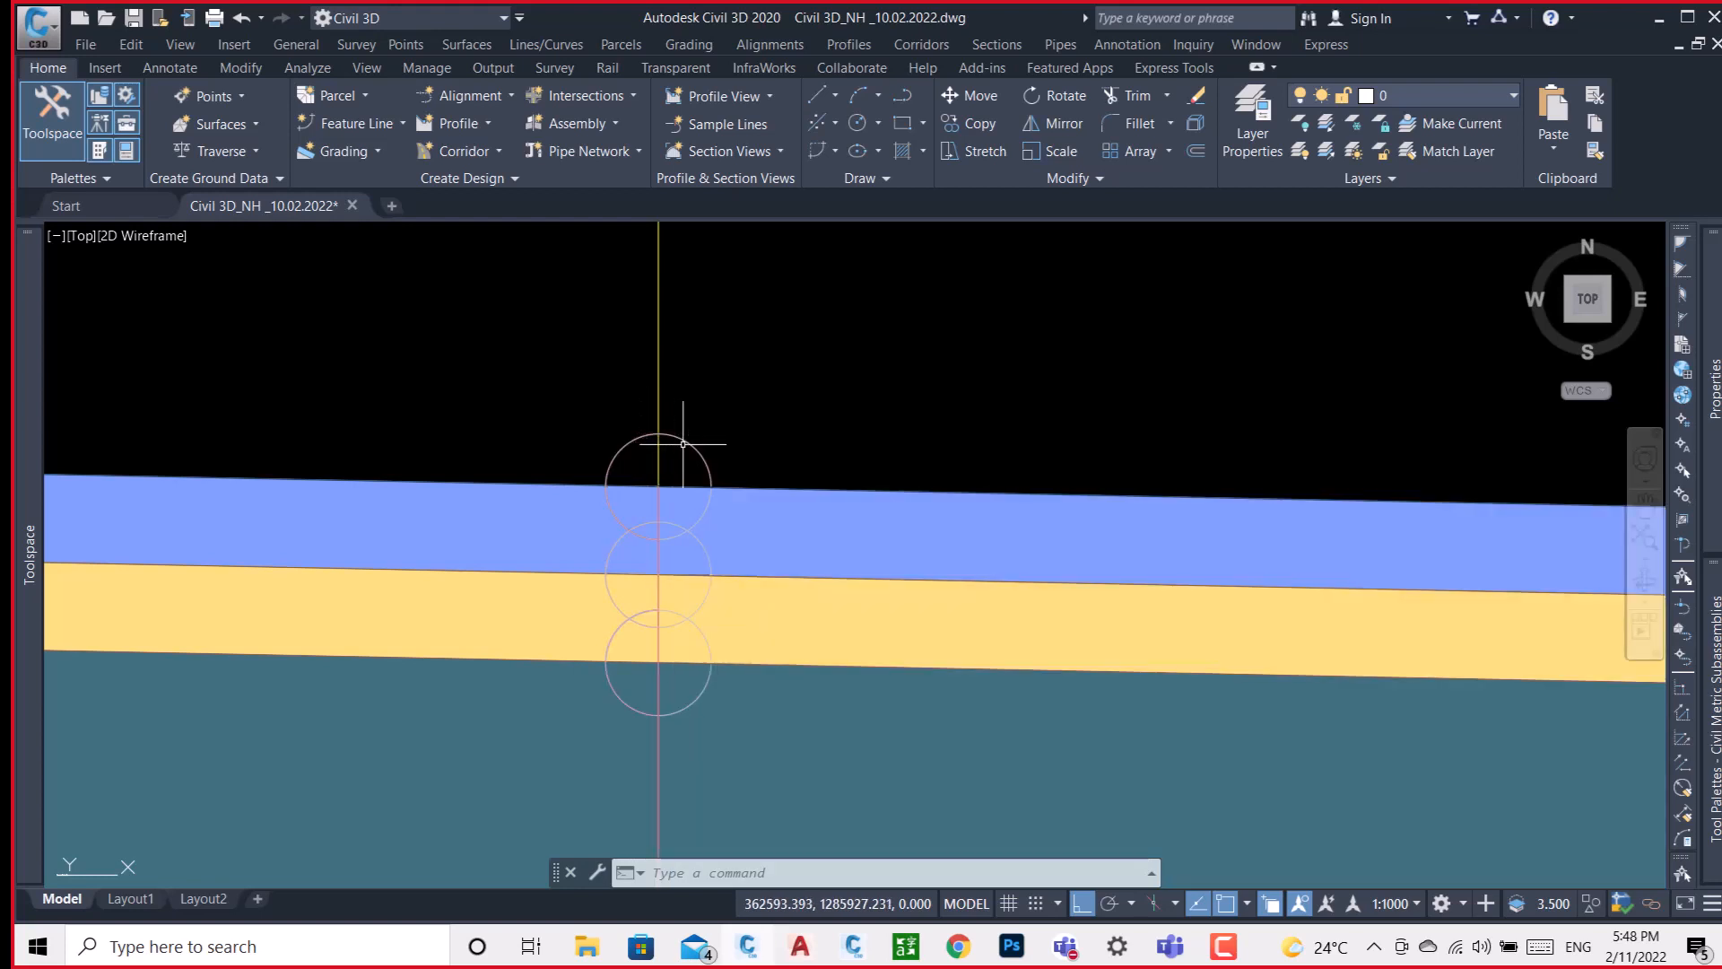
scroll(684, 444, "down", 5)
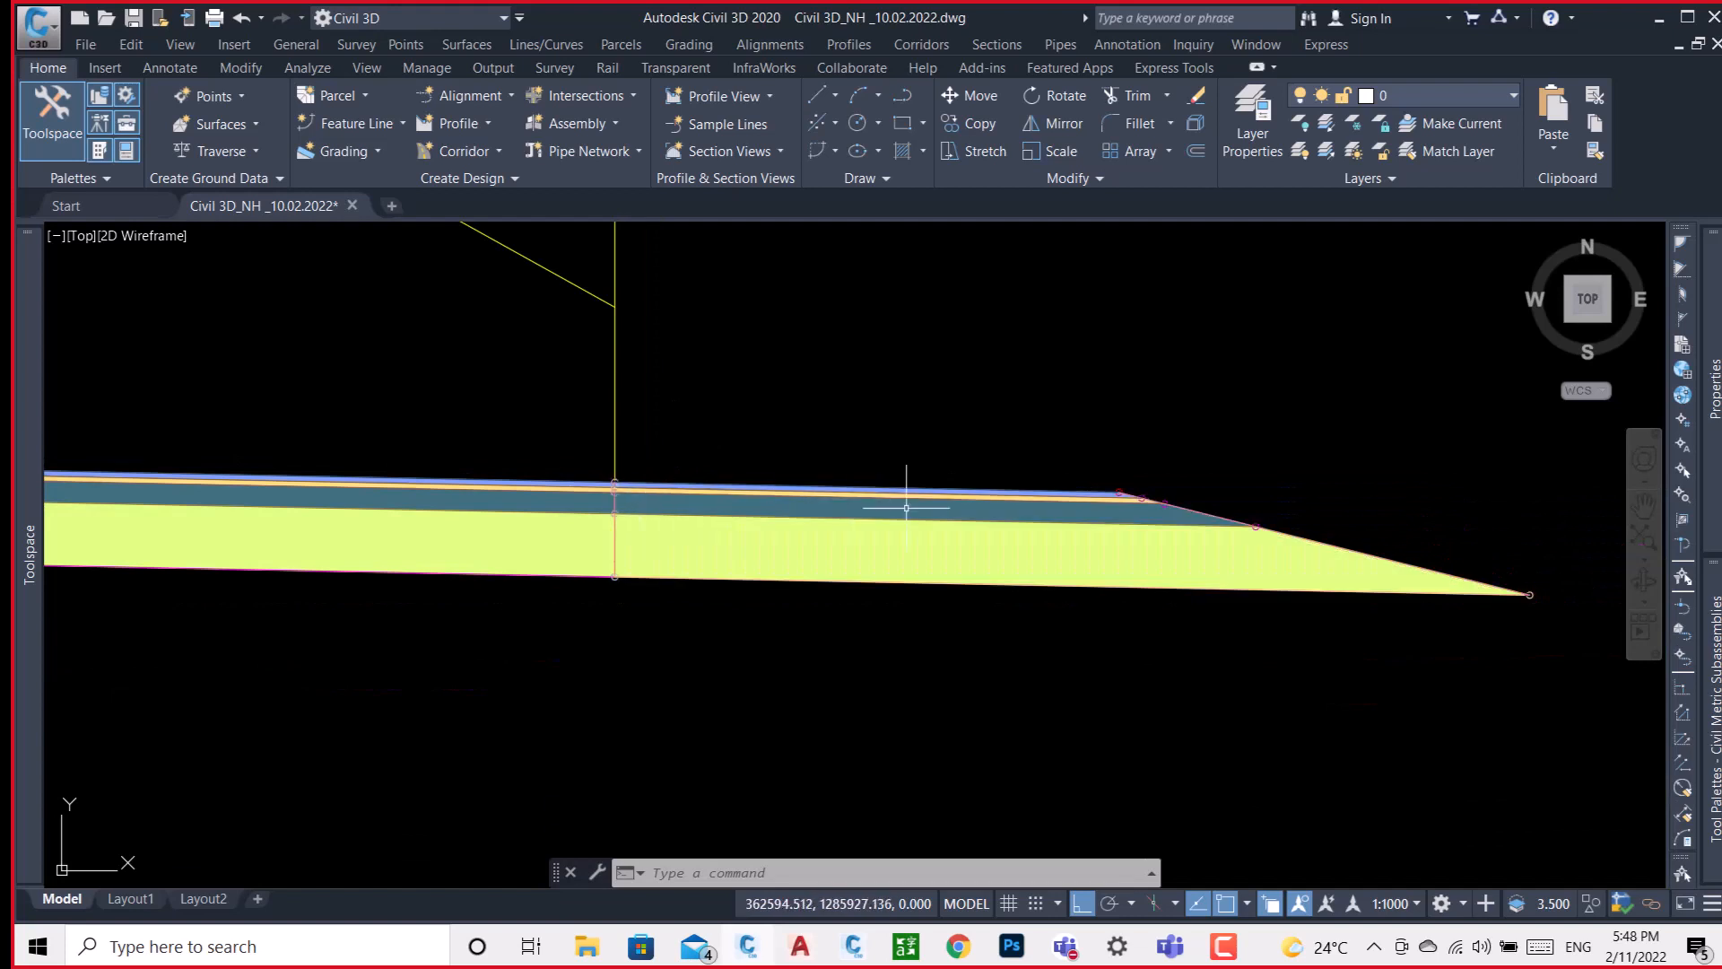
scroll(1129, 517, "up", 2)
left_click(1114, 478)
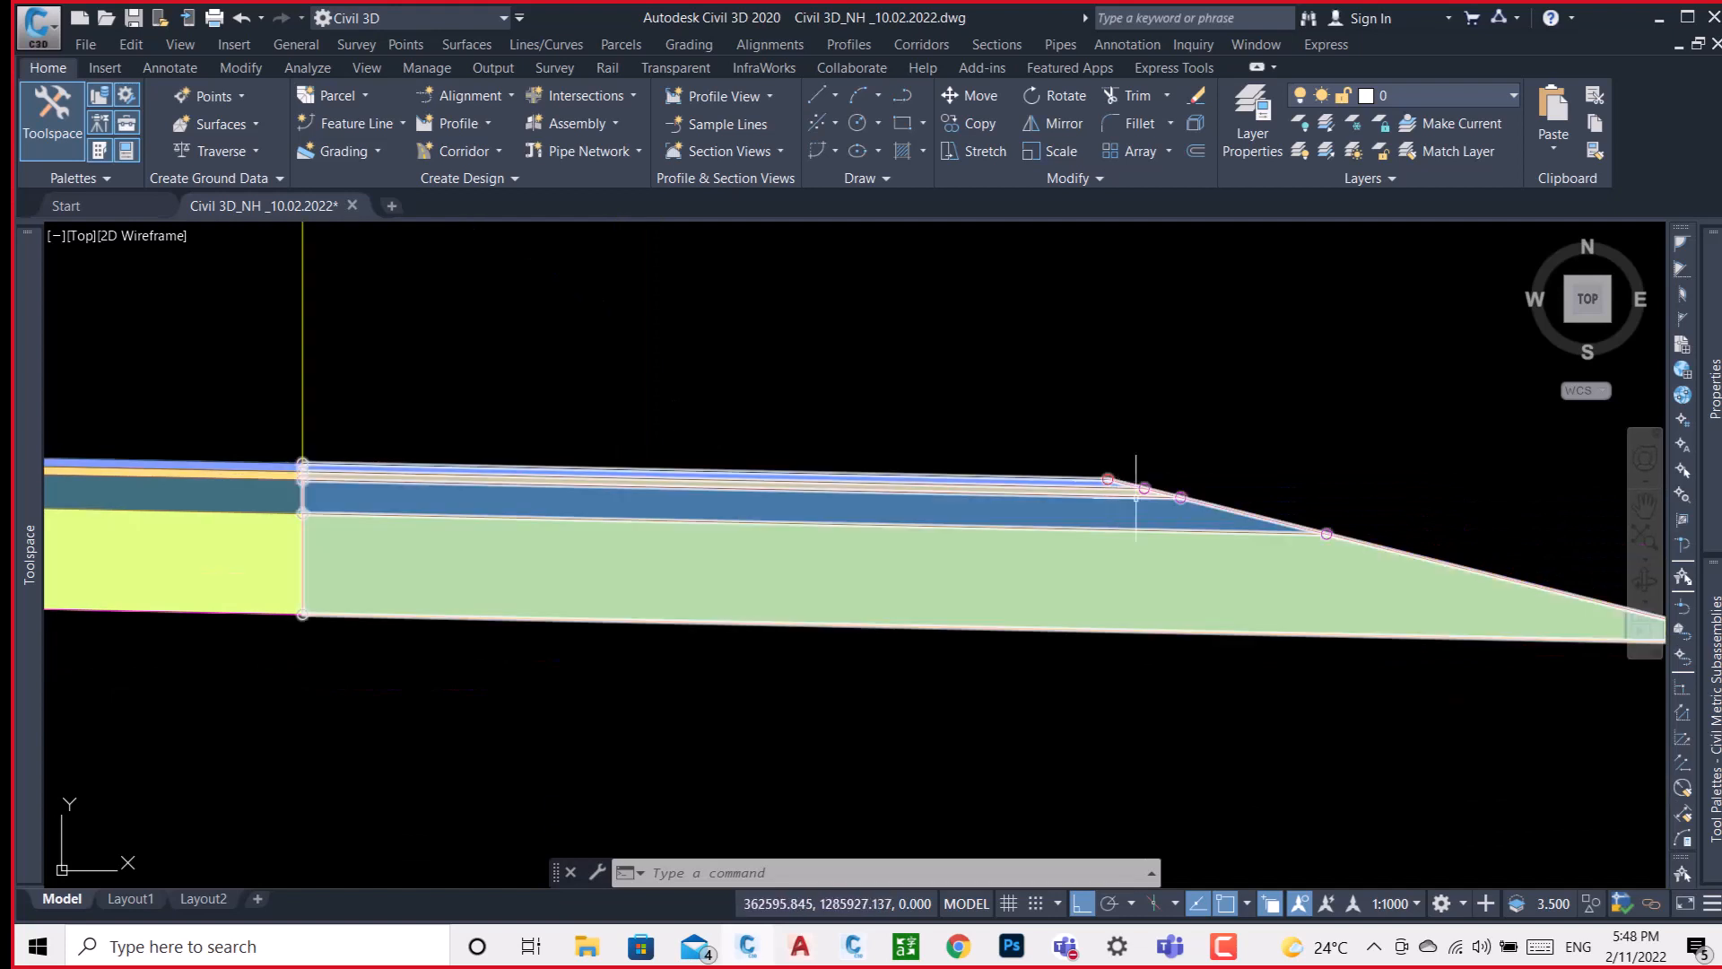
middle_click_drag(1307, 528, 868, 445)
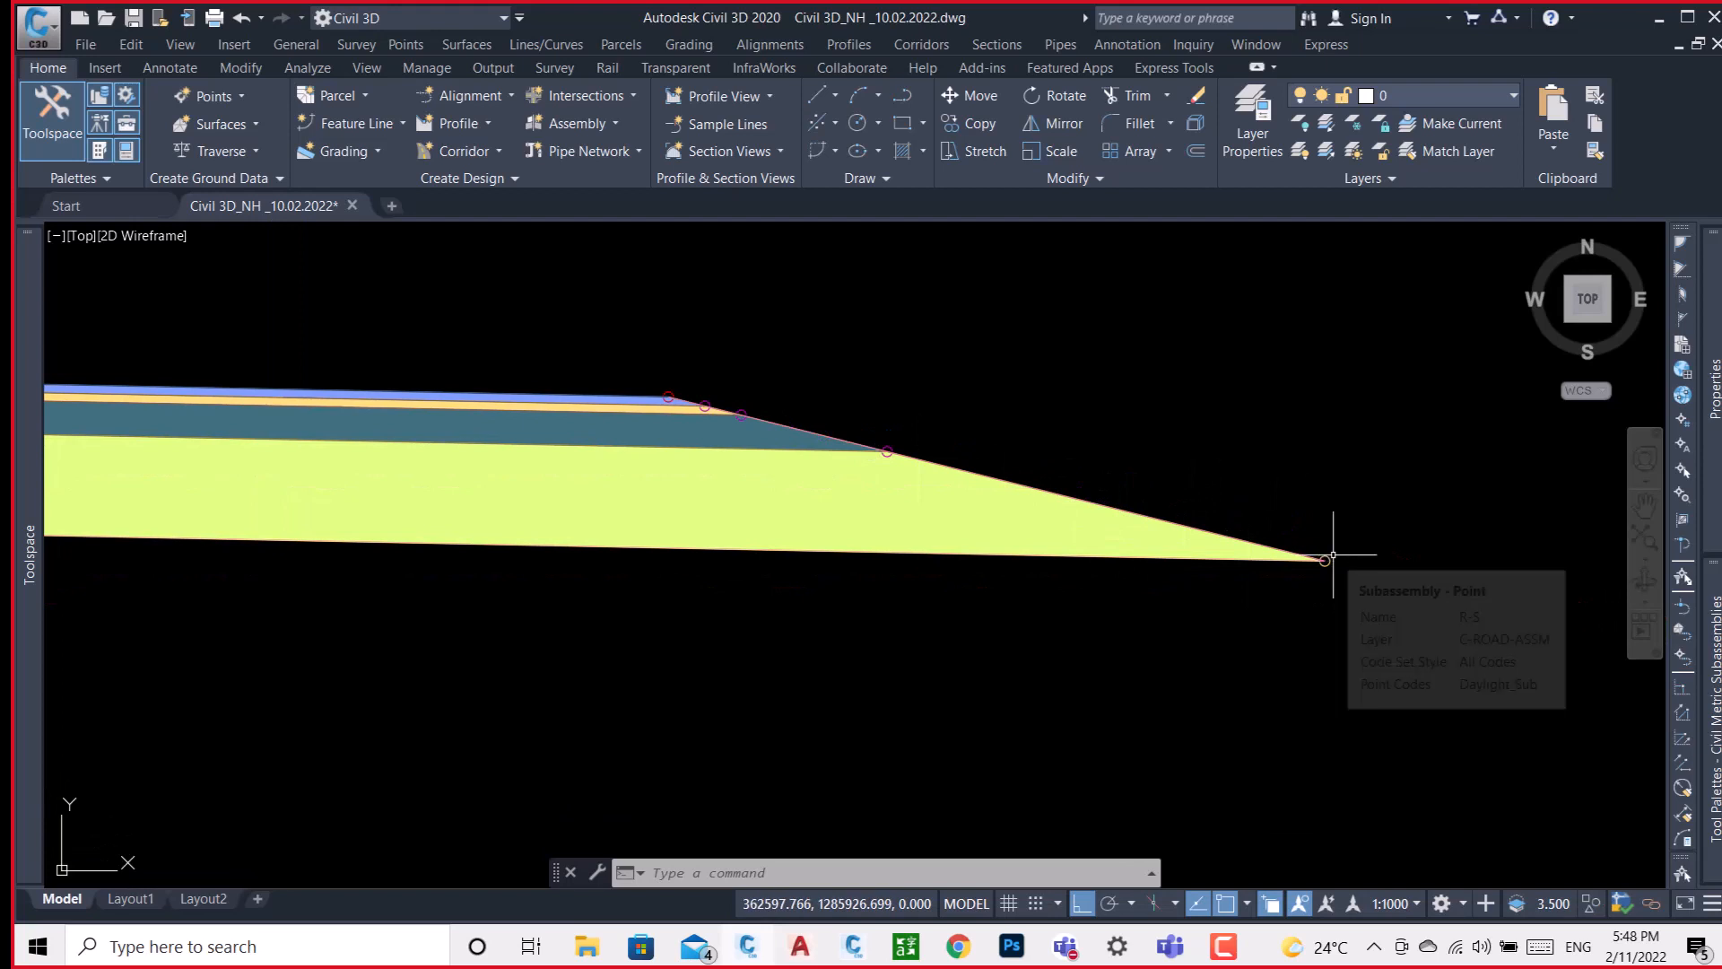
scroll(682, 390, "up", 4)
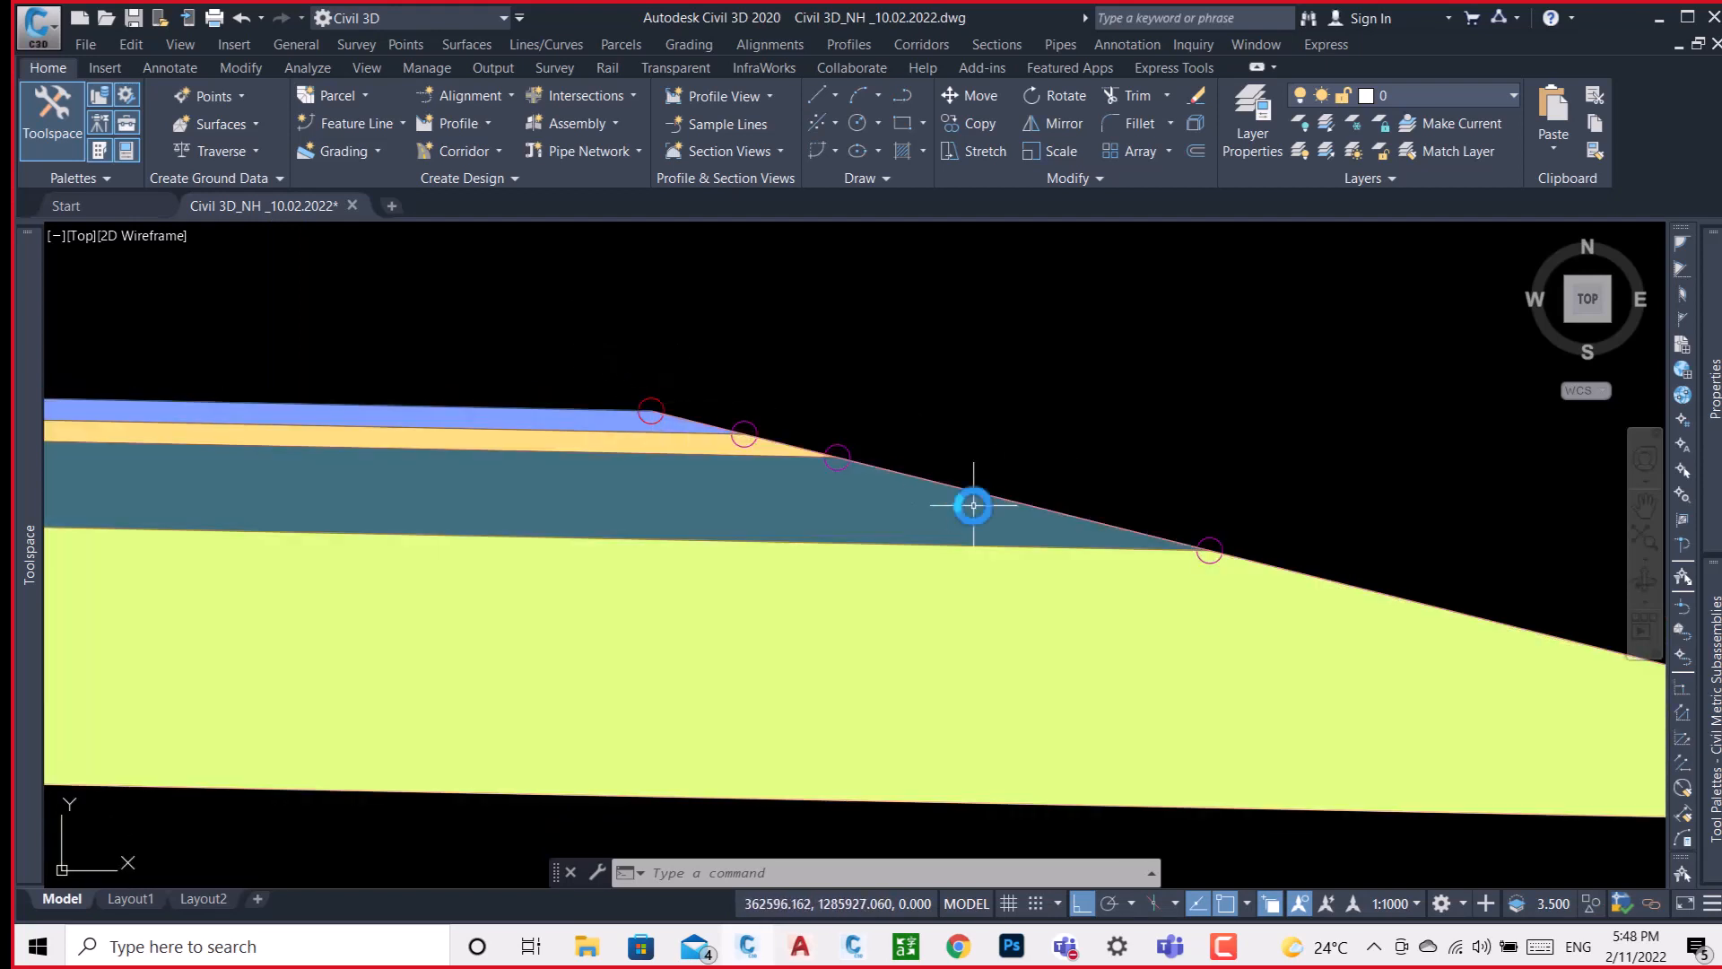
scroll(973, 505, "down", 10)
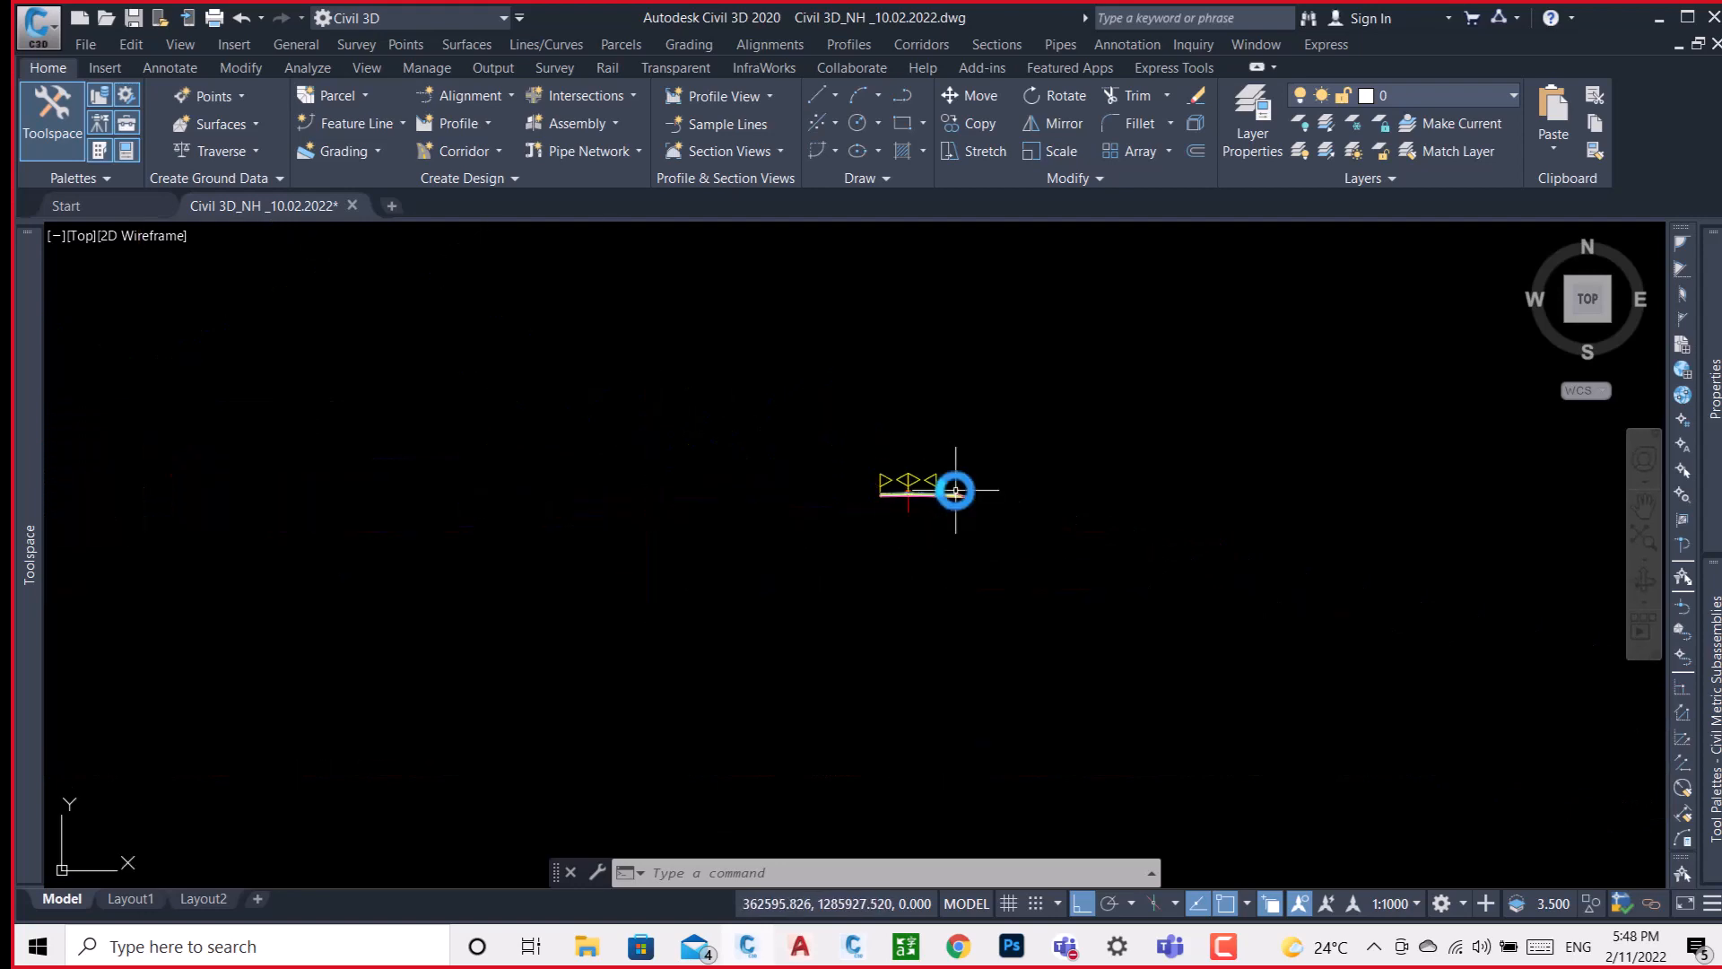
Check the point codes of the TEST corridor's feature lines at its end section, from the lane edge to the shoulder's outer lines.
scroll(955, 490, "down", 8)
scroll(517, 471, "down", 2)
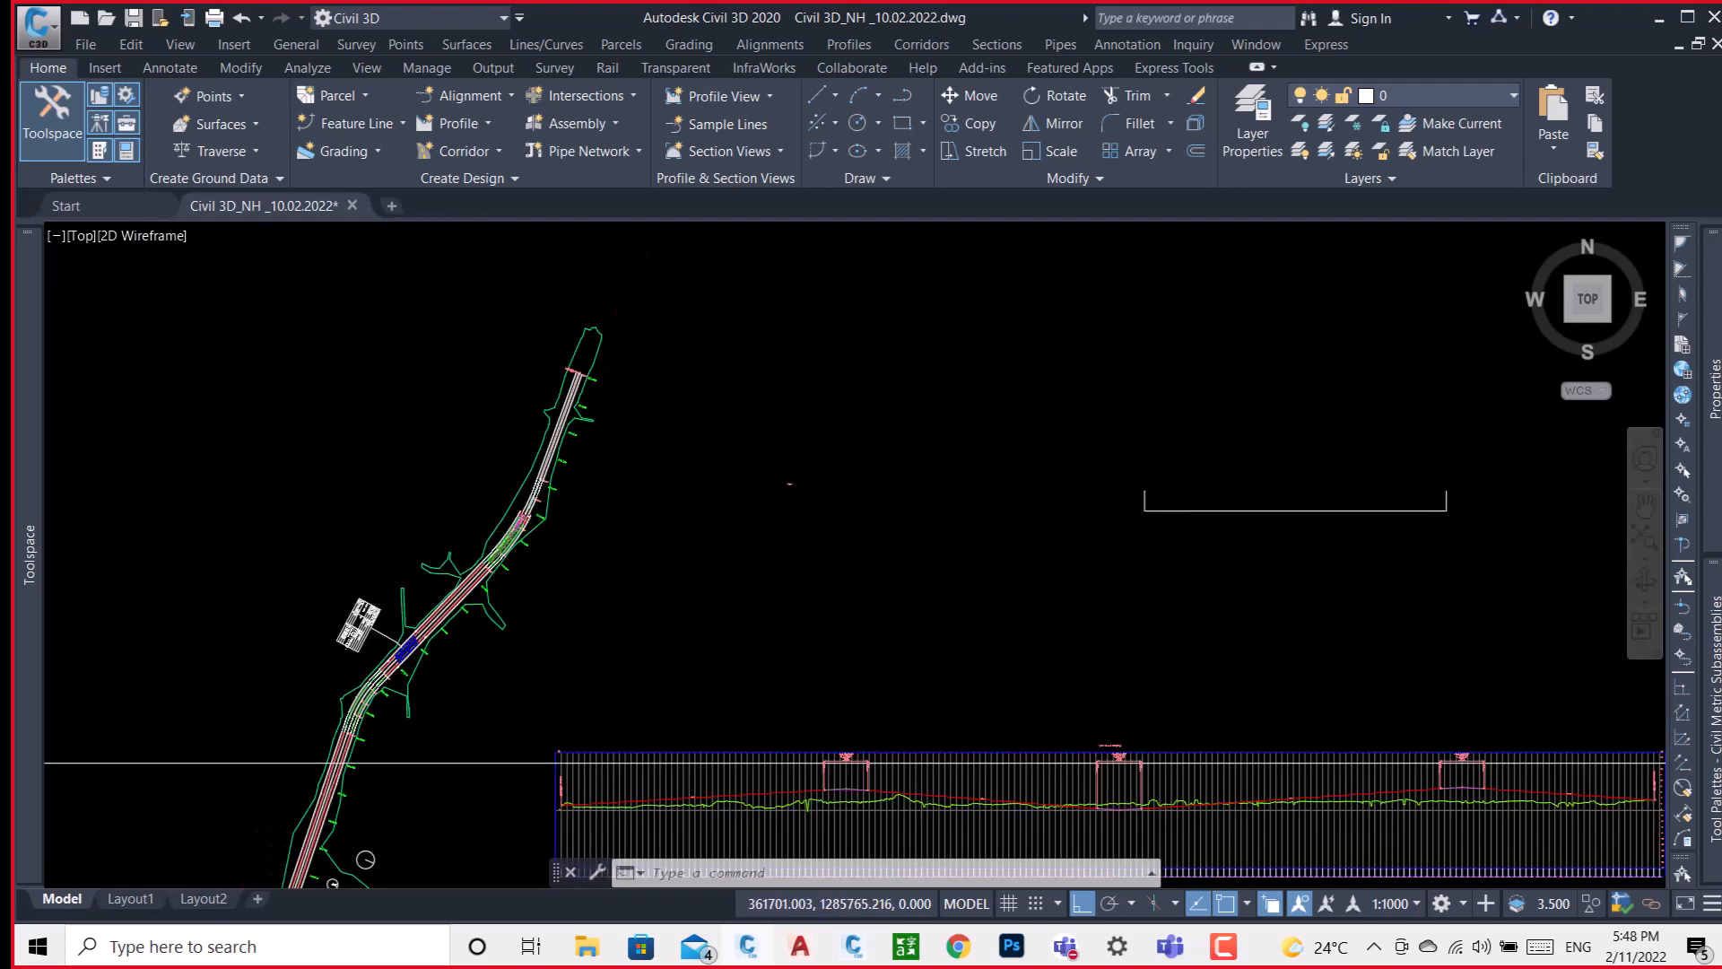
scroll(480, 479, "up", 6)
scroll(615, 466, "up", 3)
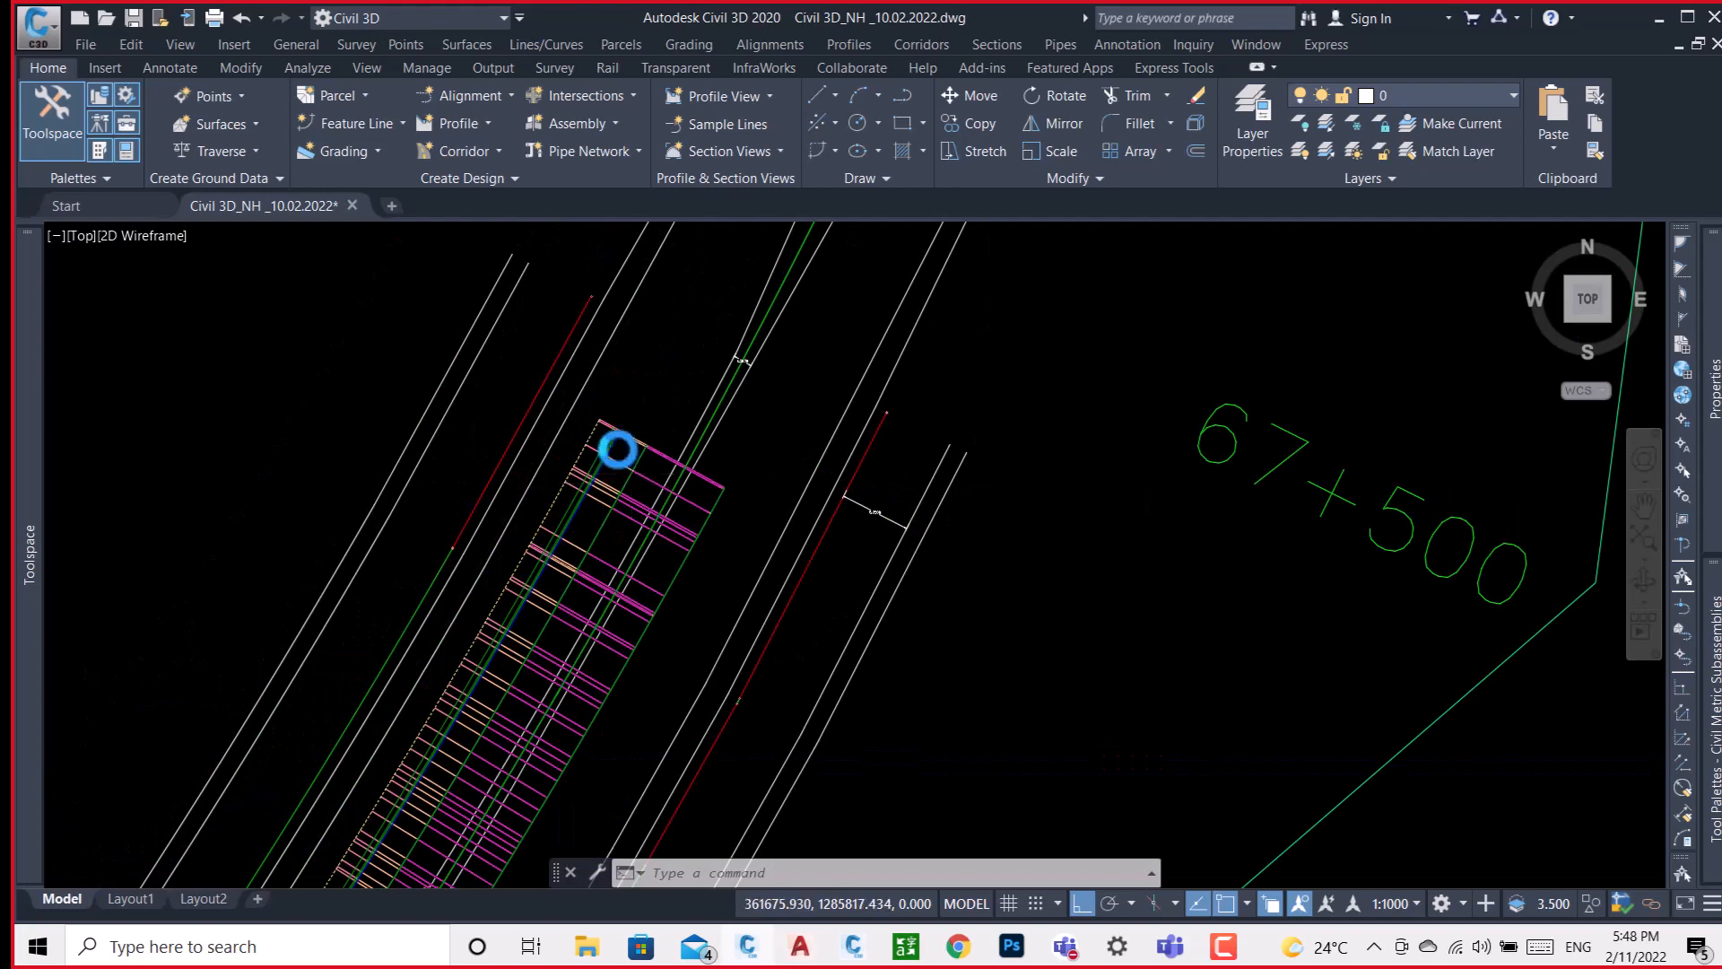
scroll(618, 449, "up", 5)
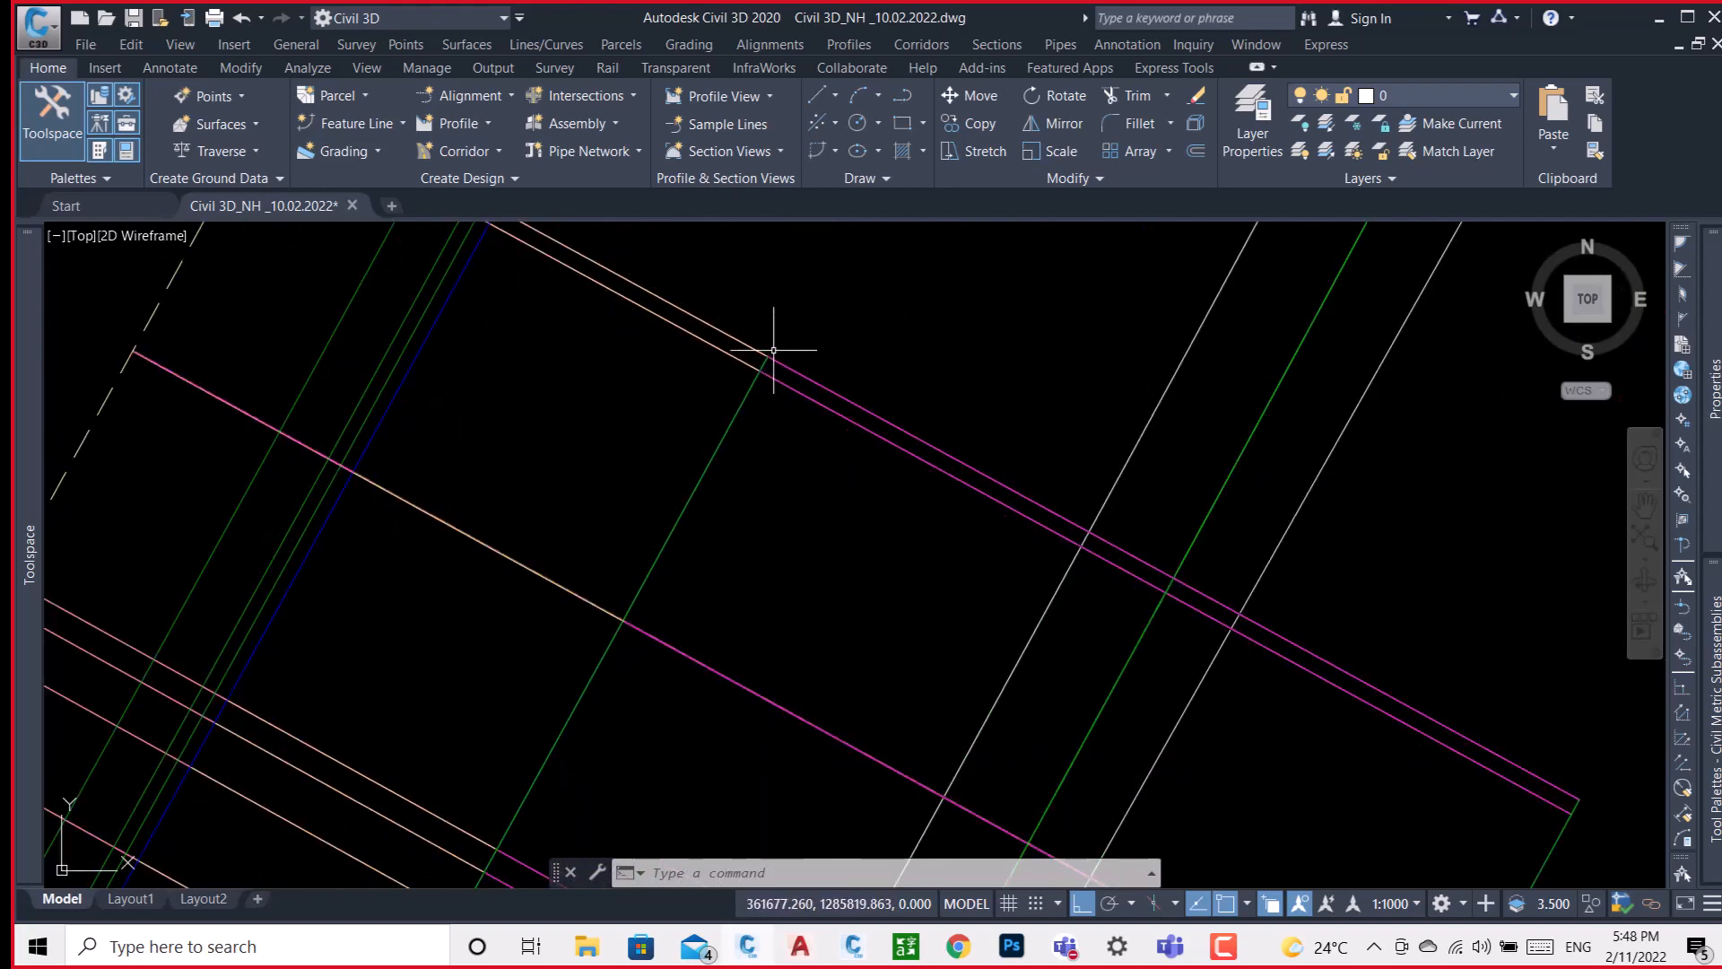
scroll(766, 356, "up", 3)
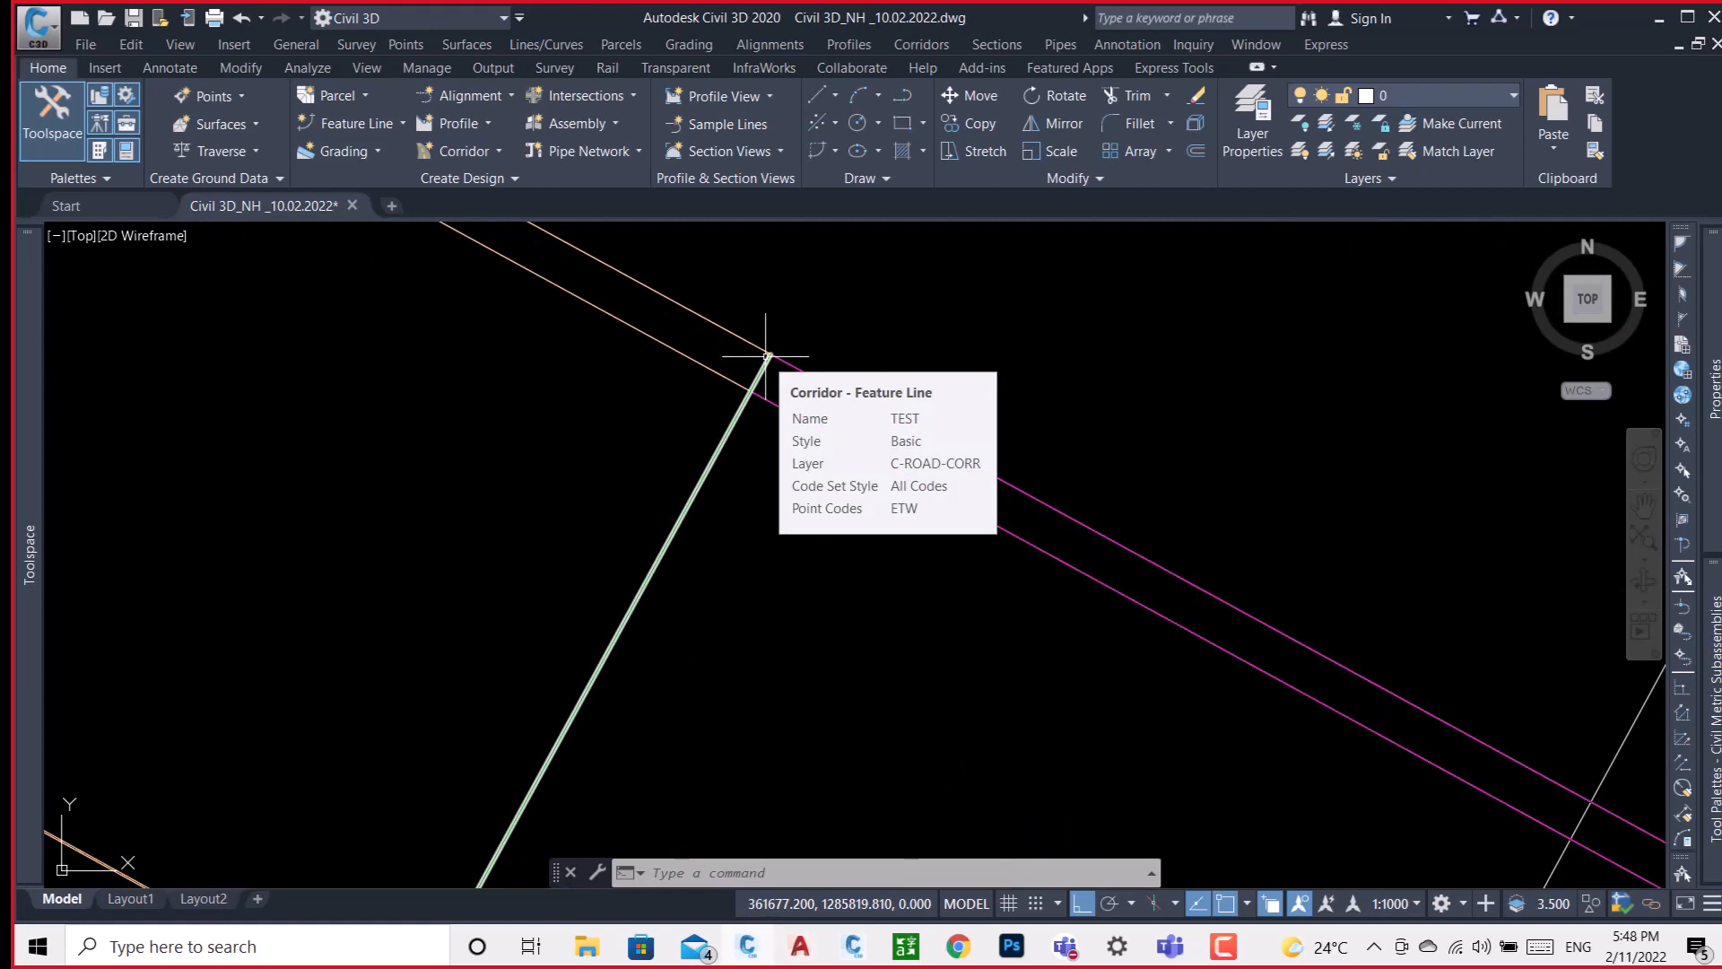
middle_click_drag(767, 356, 1059, 556)
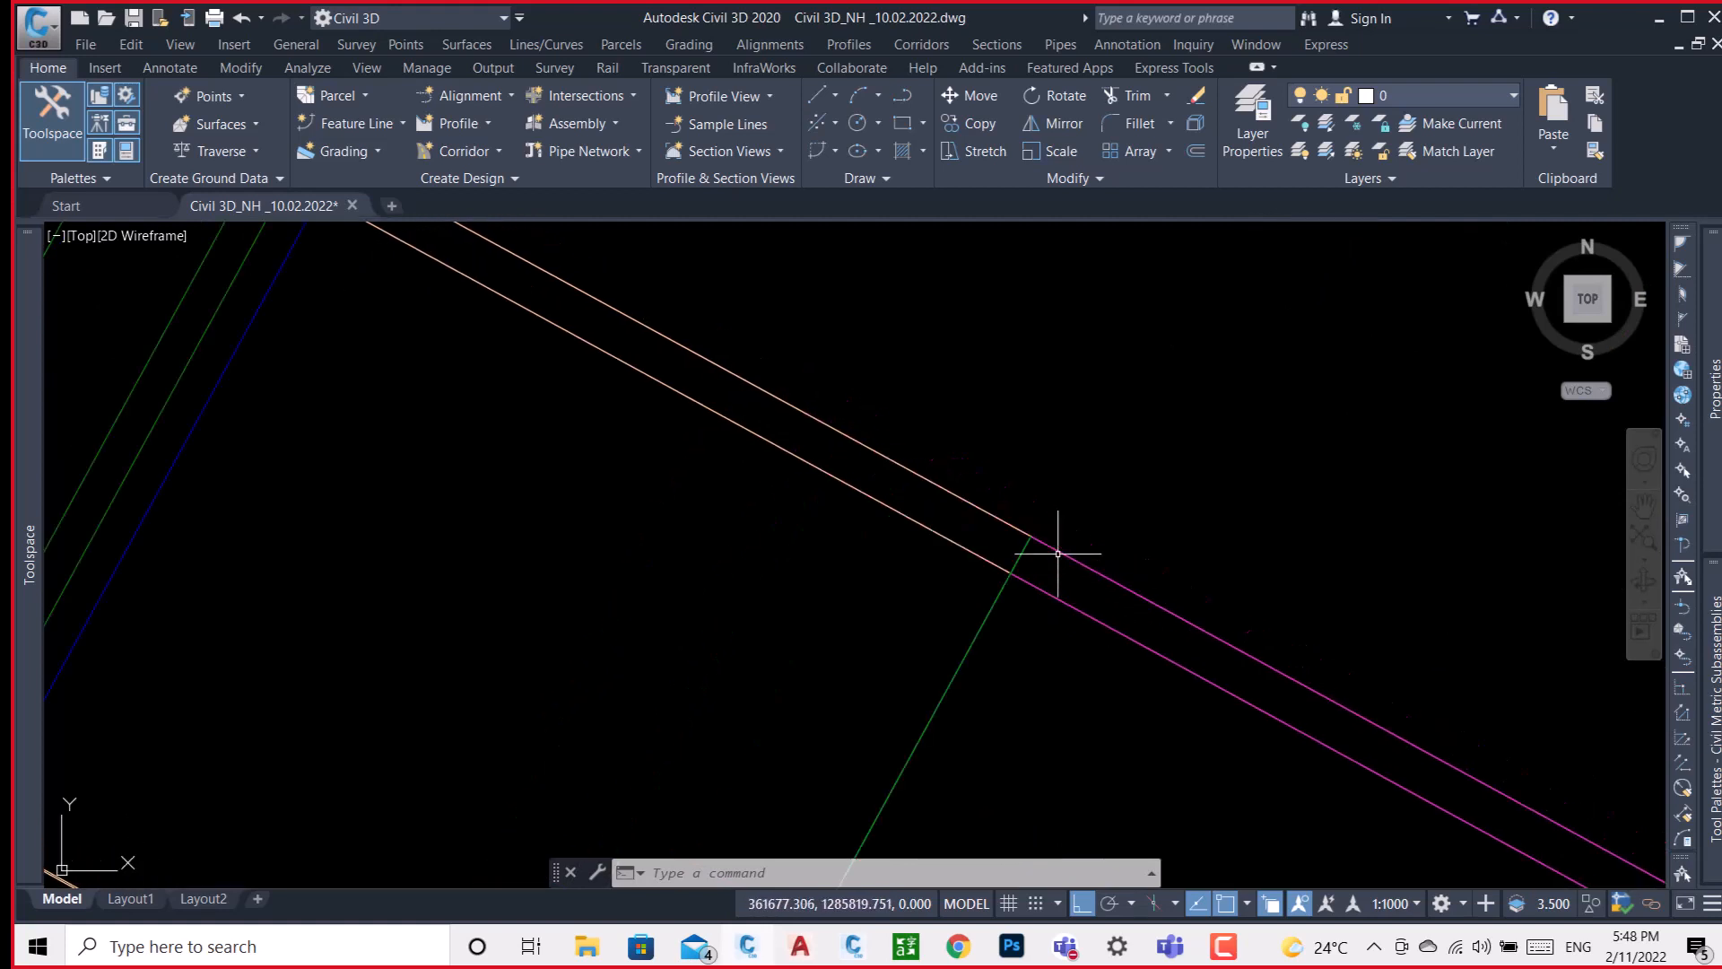
middle_click_drag(792, 454, 1115, 730)
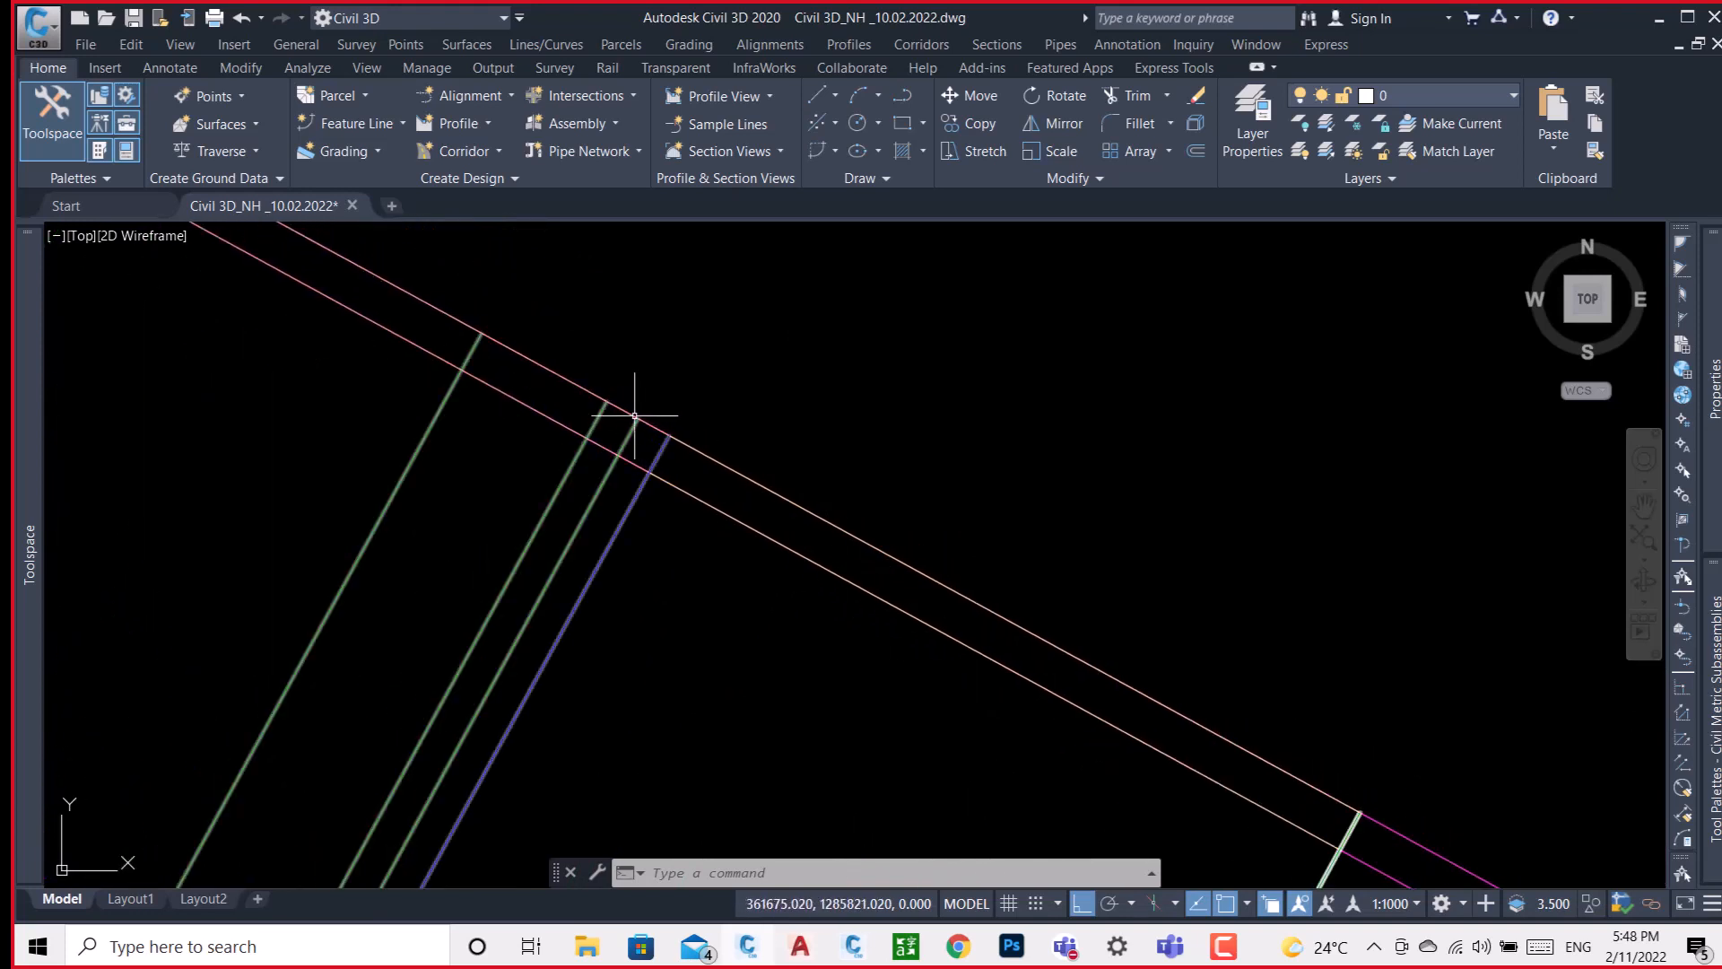
Examine the TEST corridor's end section and check the point code of the blue feature line at the shoulder.
middle_click_drag(613, 403, 923, 639)
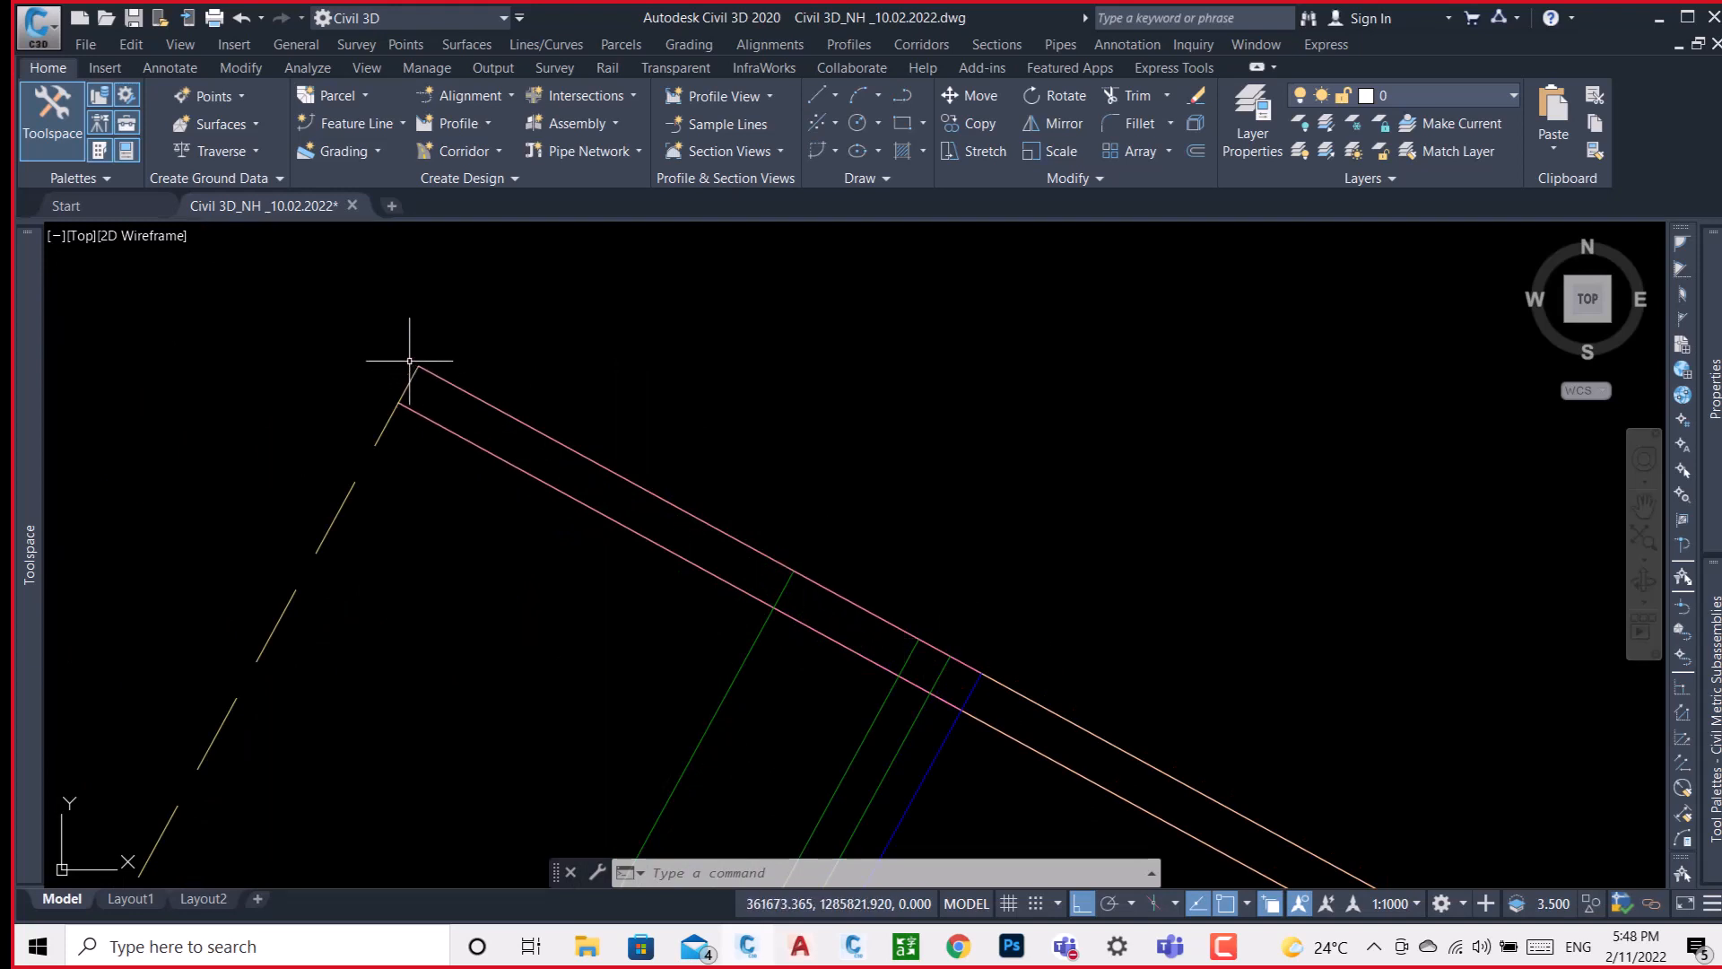
scroll(409, 360, "down", 4)
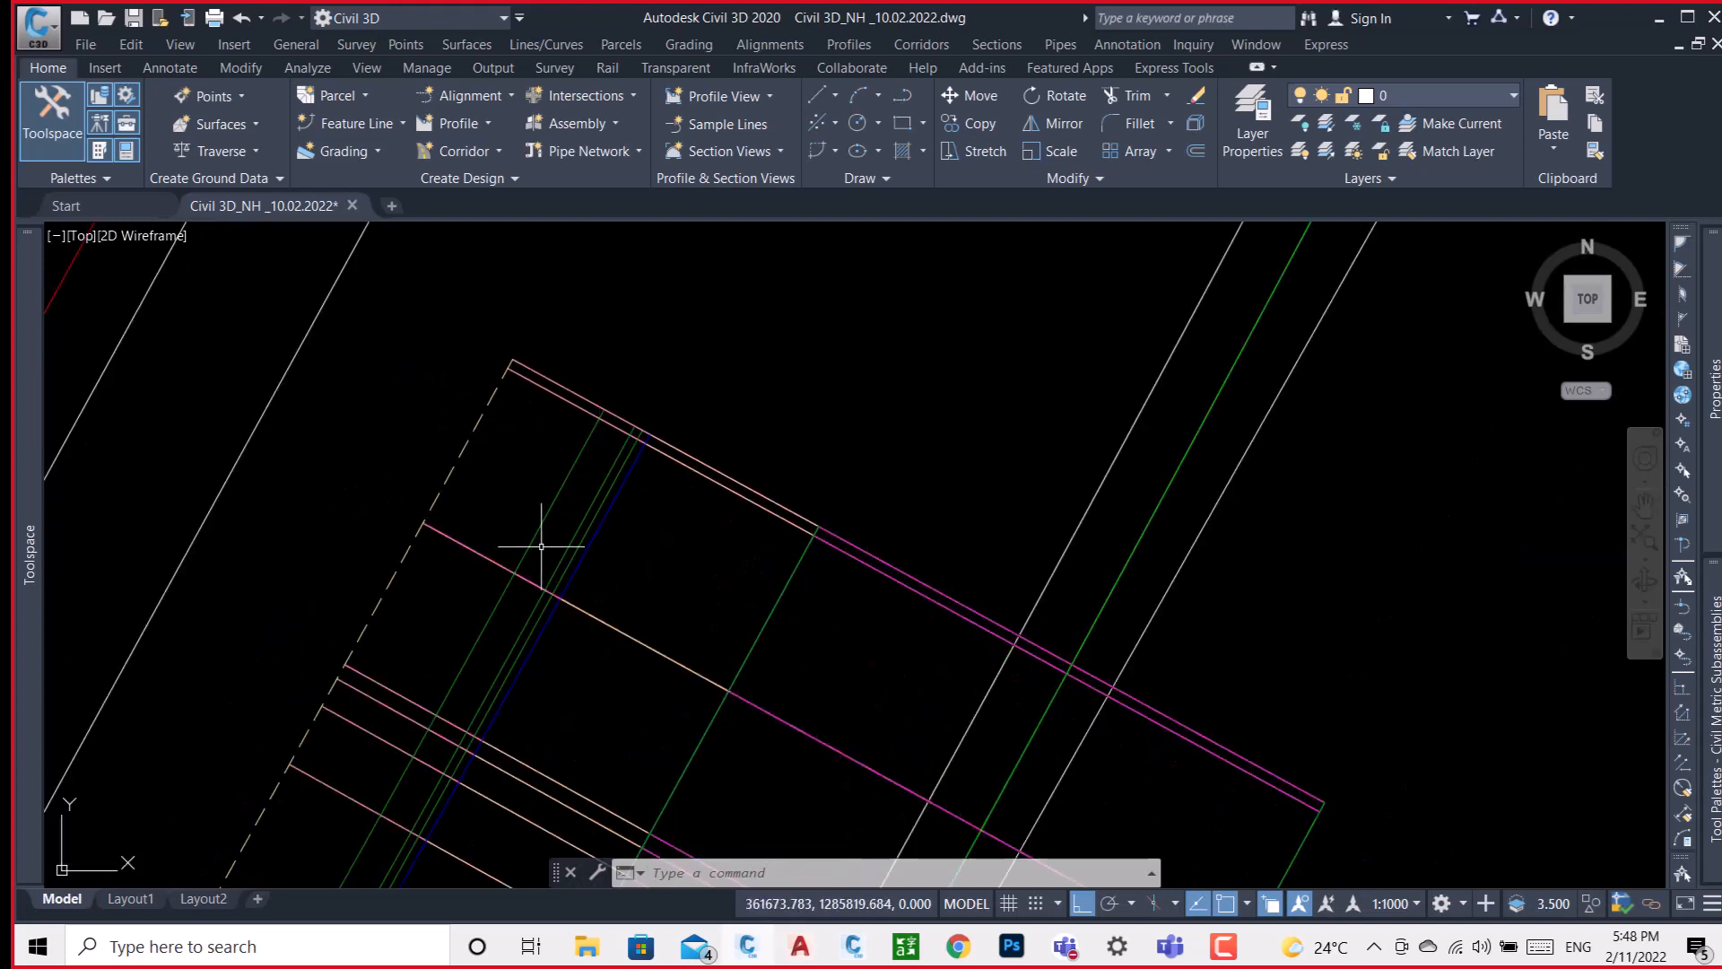
middle_click_drag(472, 723, 557, 639)
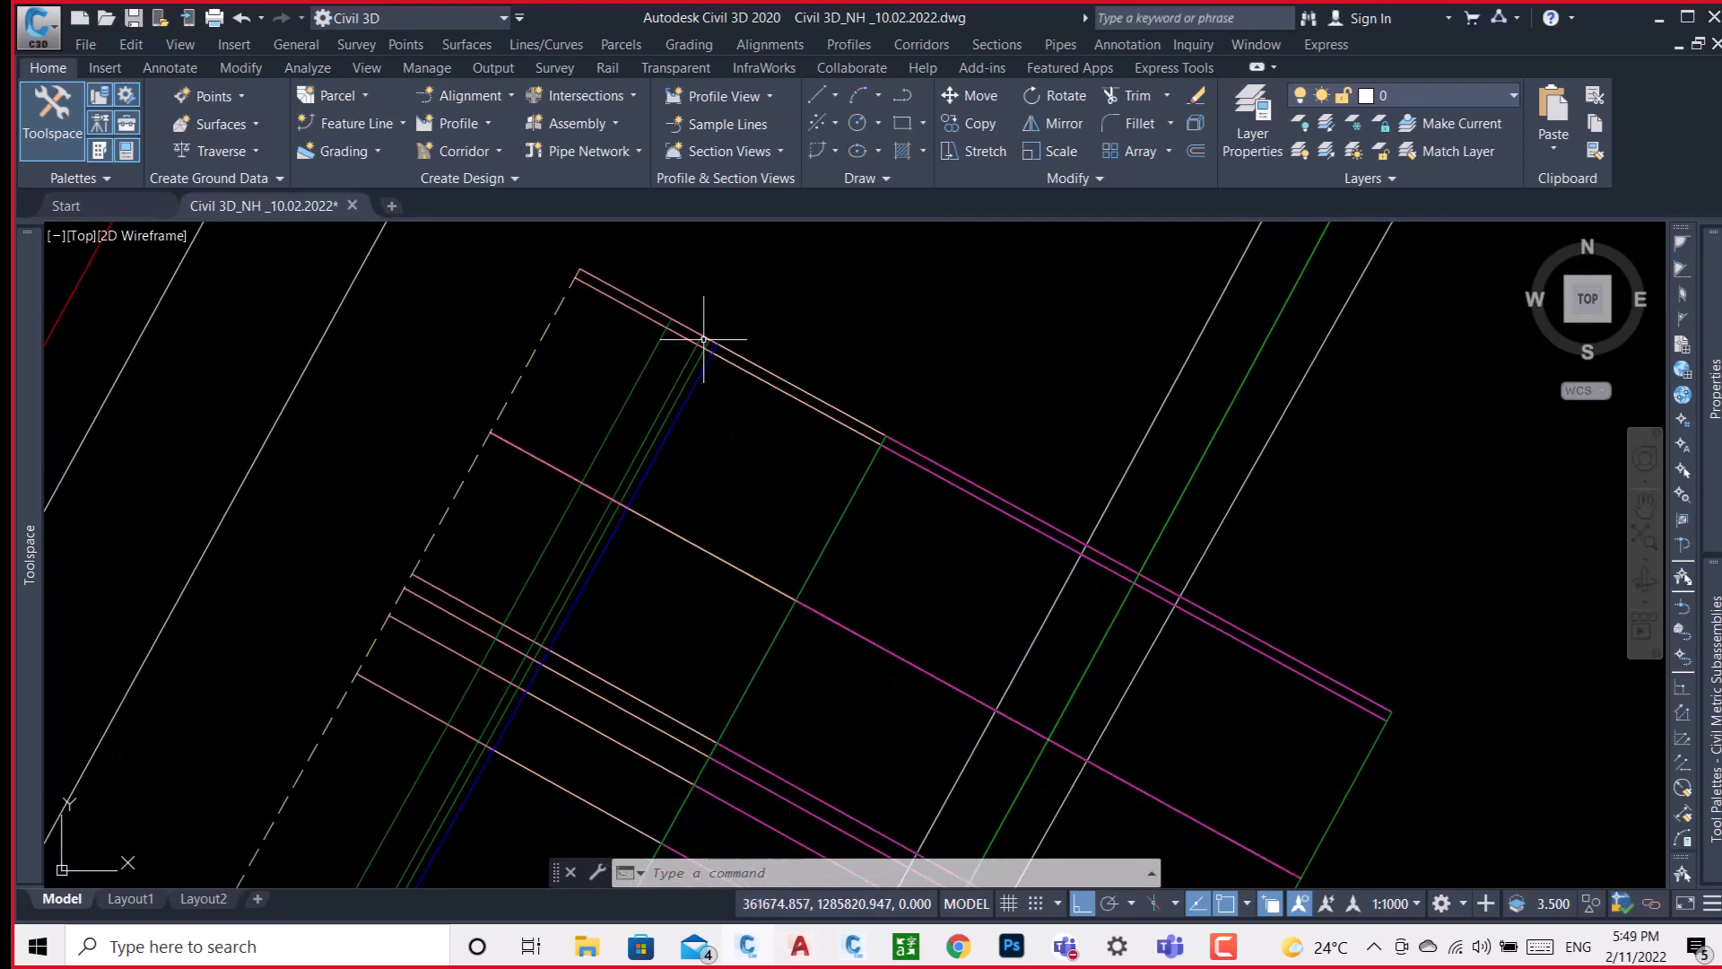
scroll(709, 352, "up", 3)
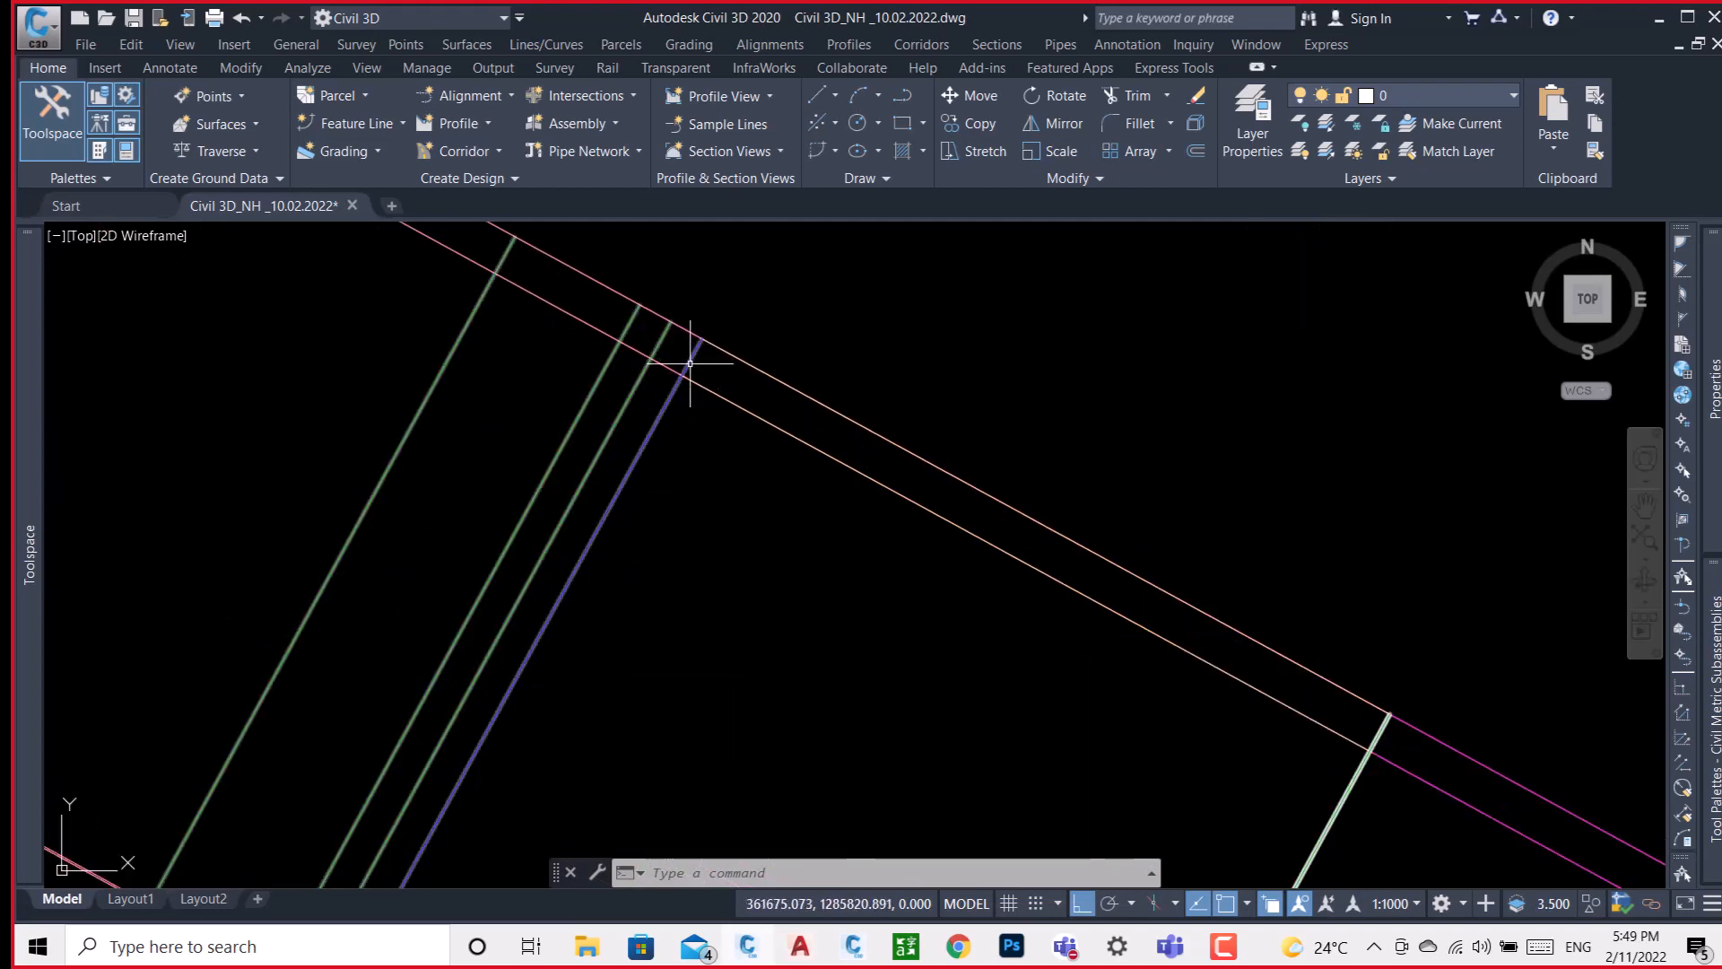
mouse_move(690, 363)
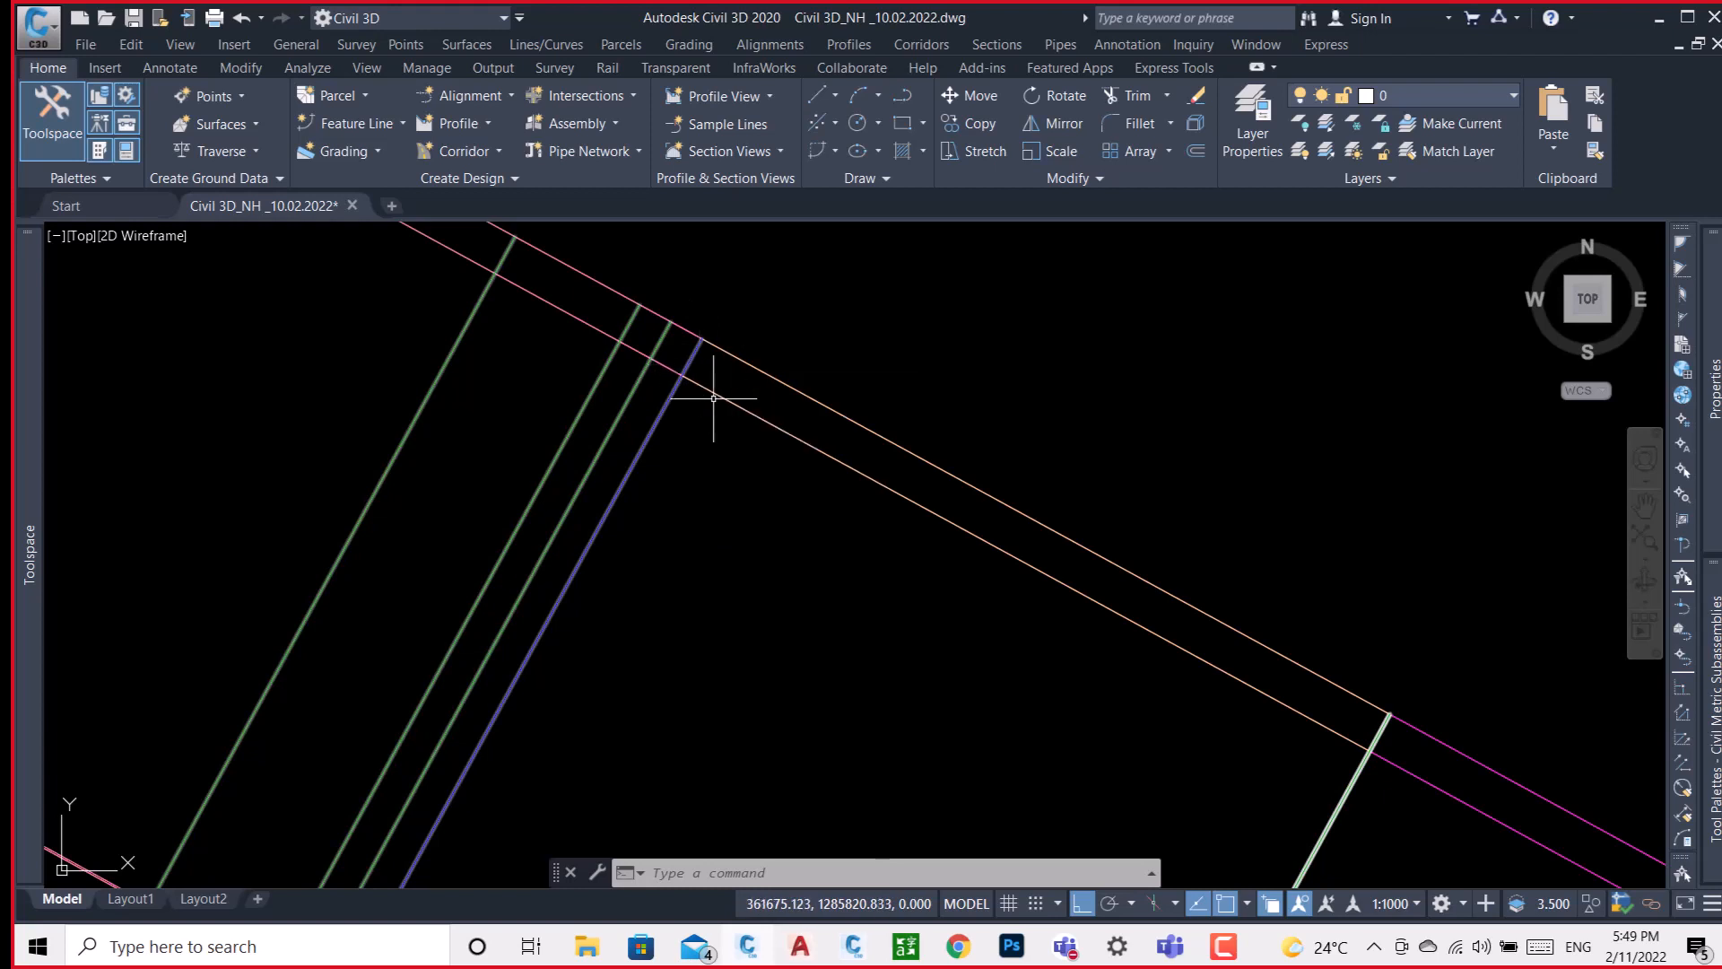
mouse_move(668, 402)
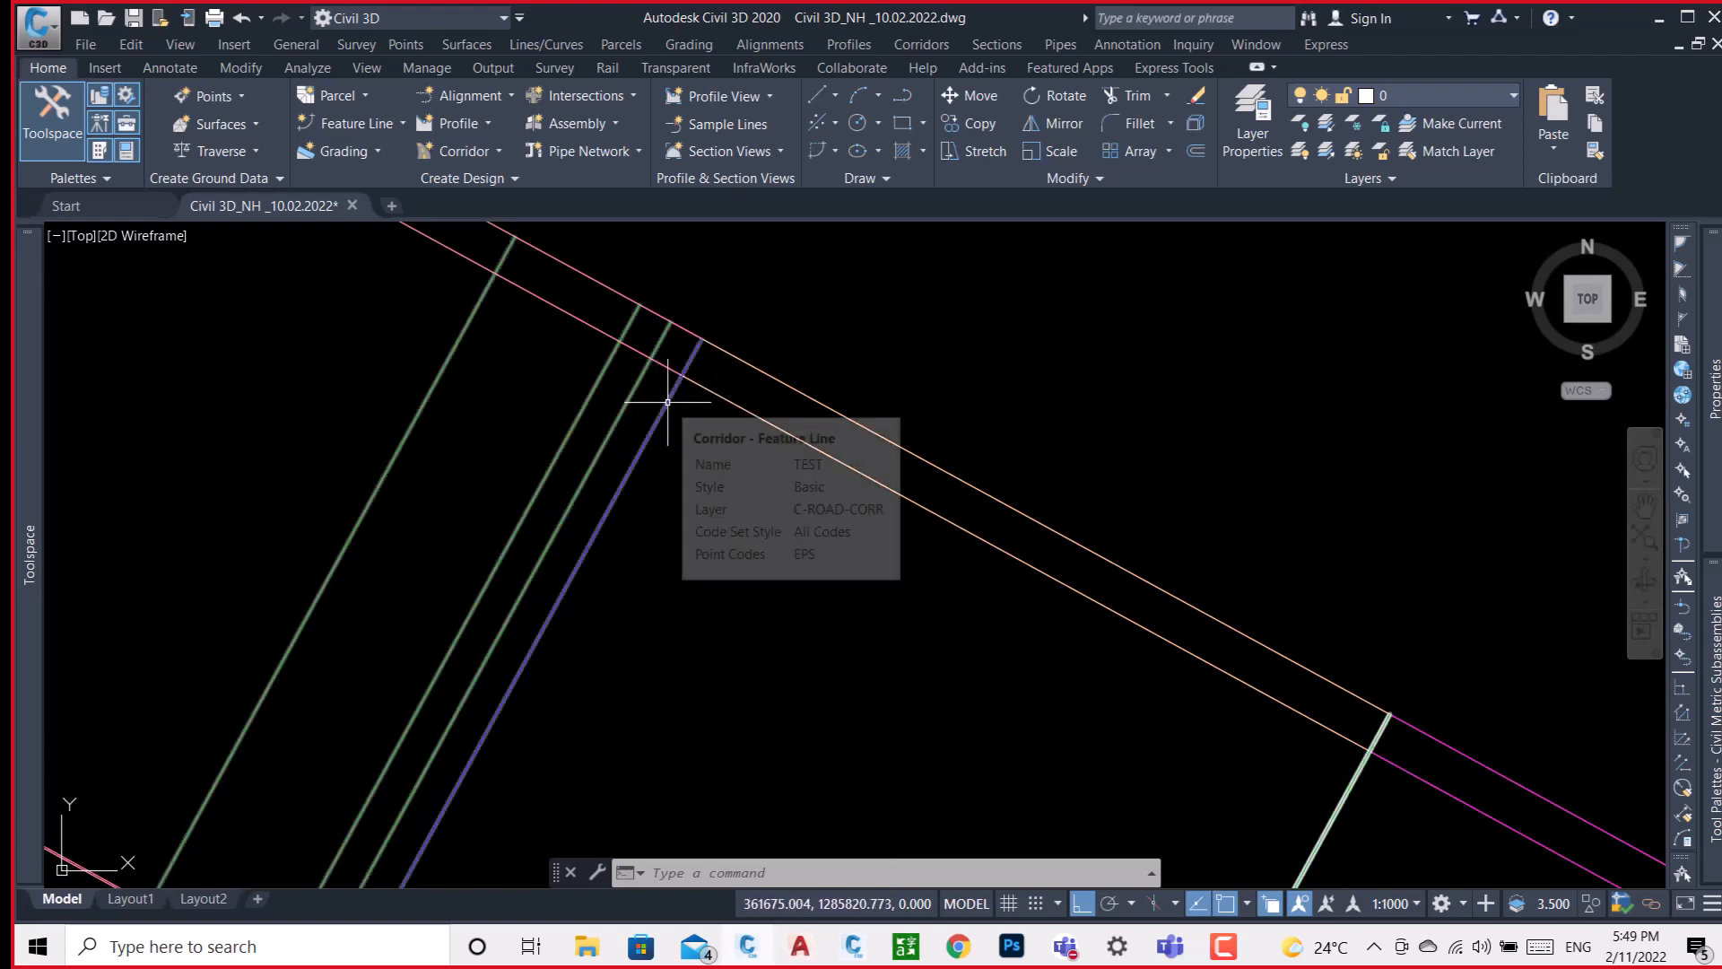
Try to create a profile from the TEST corridor's EPS feature line at the end section.
left_click(667, 402)
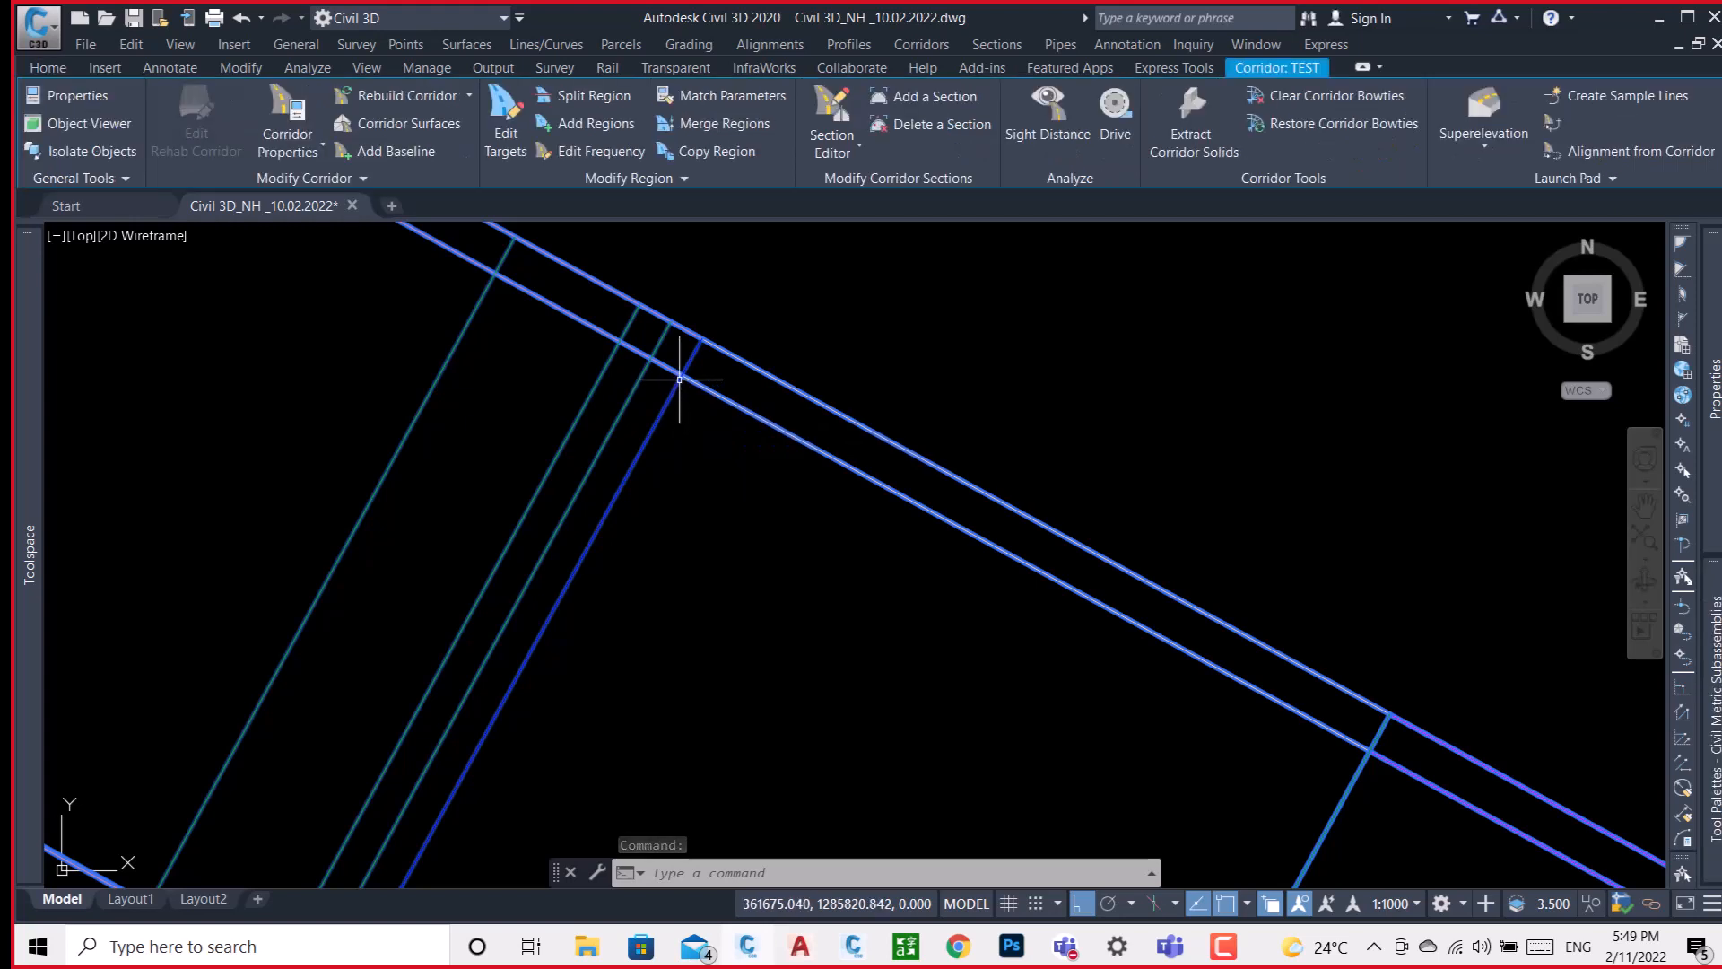
left_click(1613, 179)
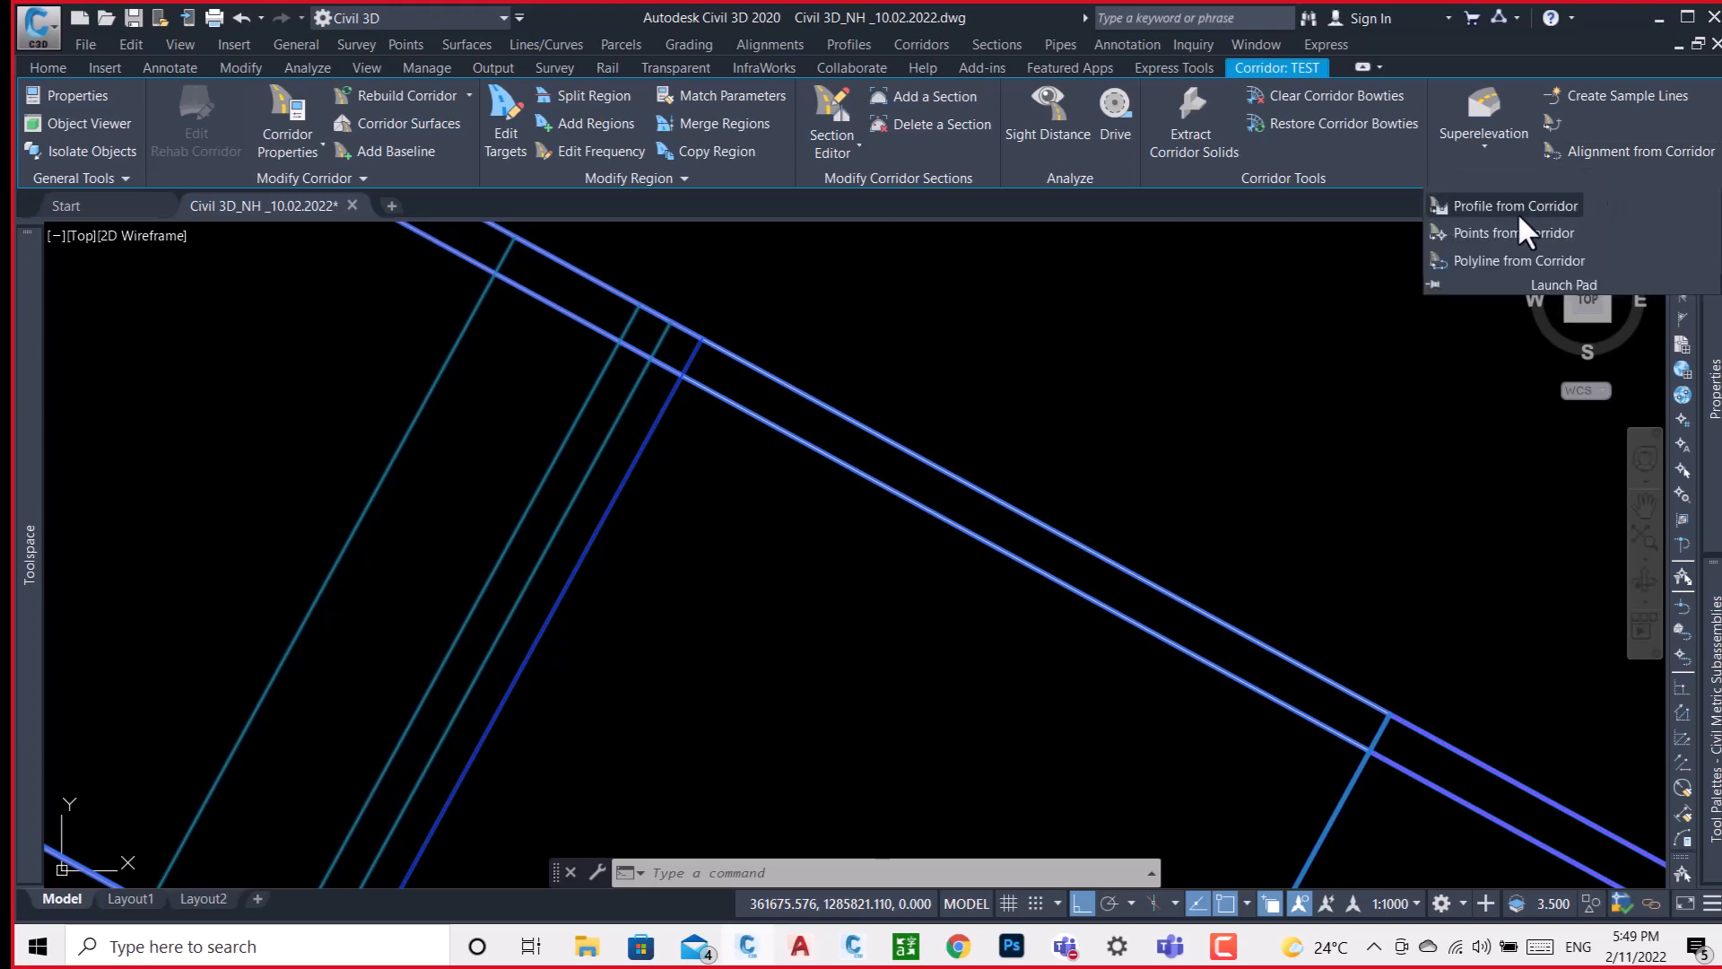
left_click(1491, 213)
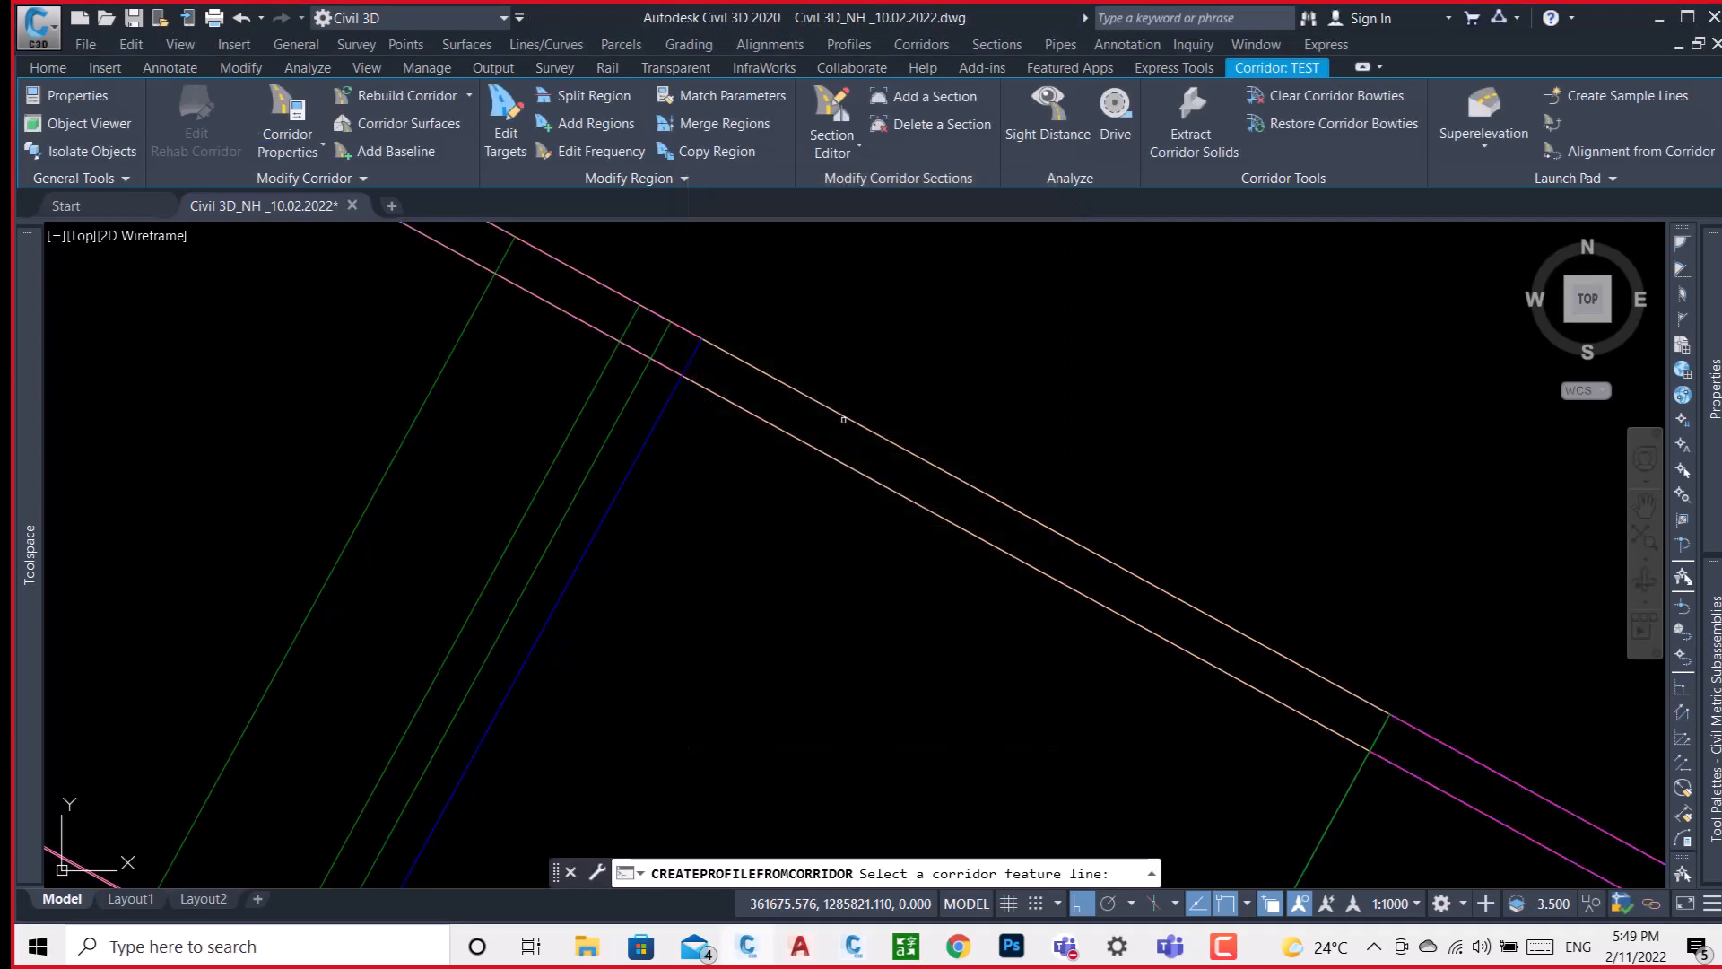
scroll(835, 416, "down", 3)
left_click(795, 396)
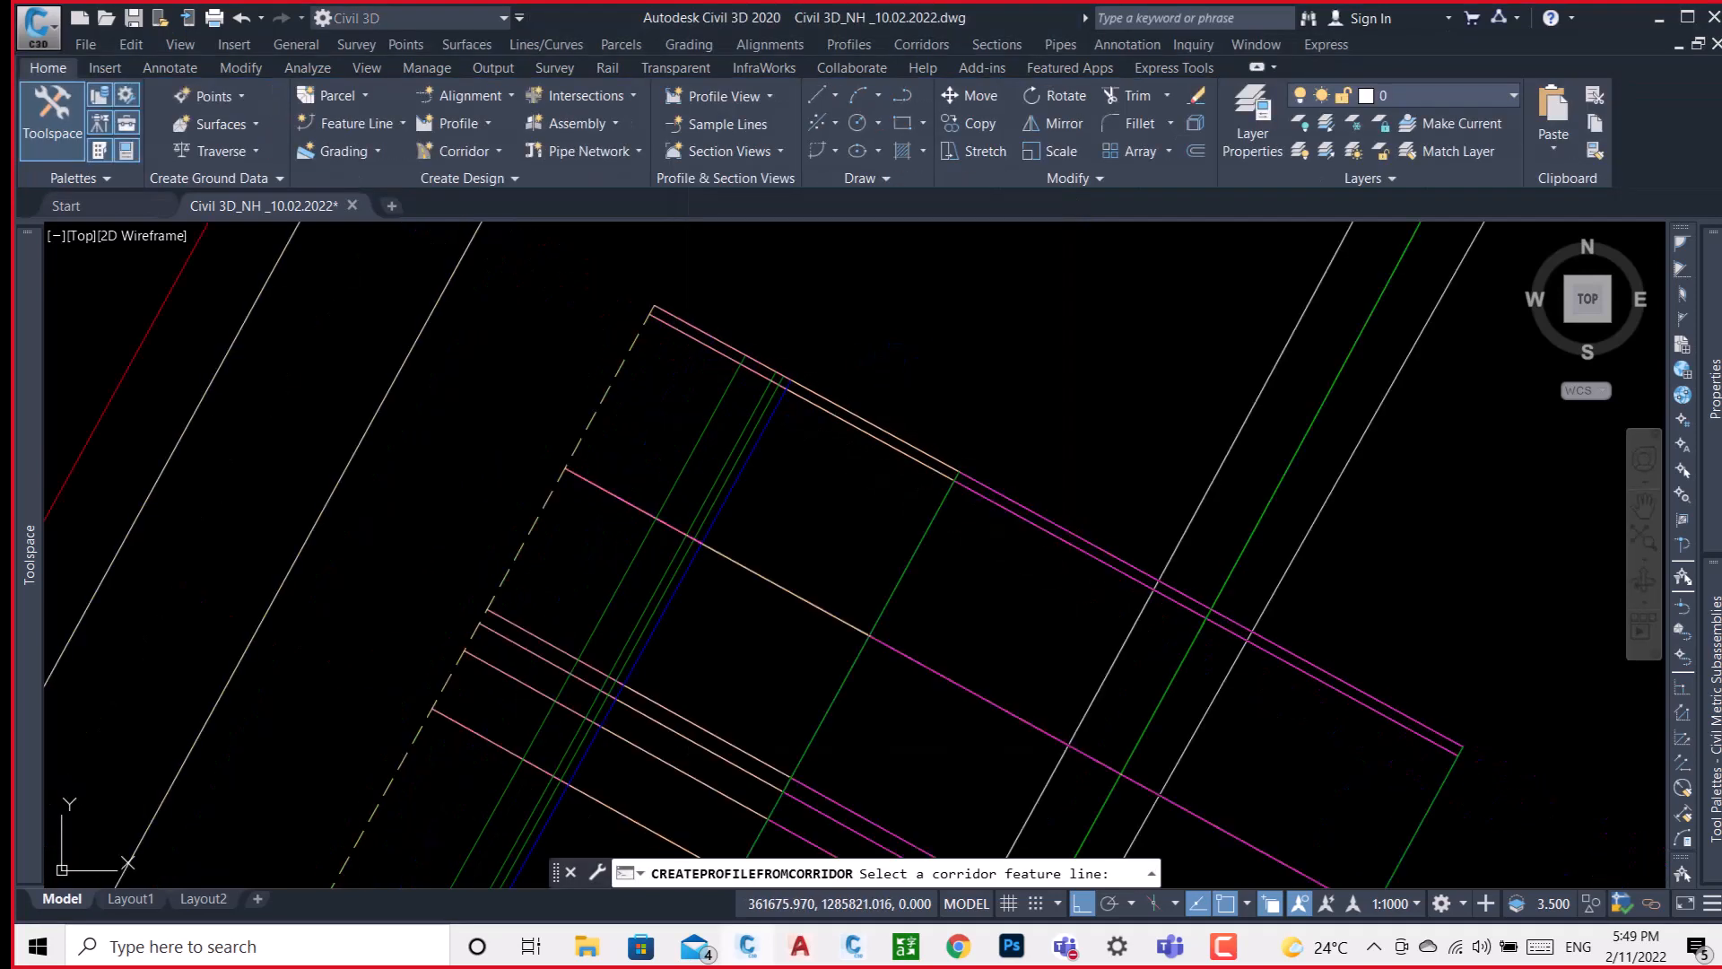
left_click(794, 403)
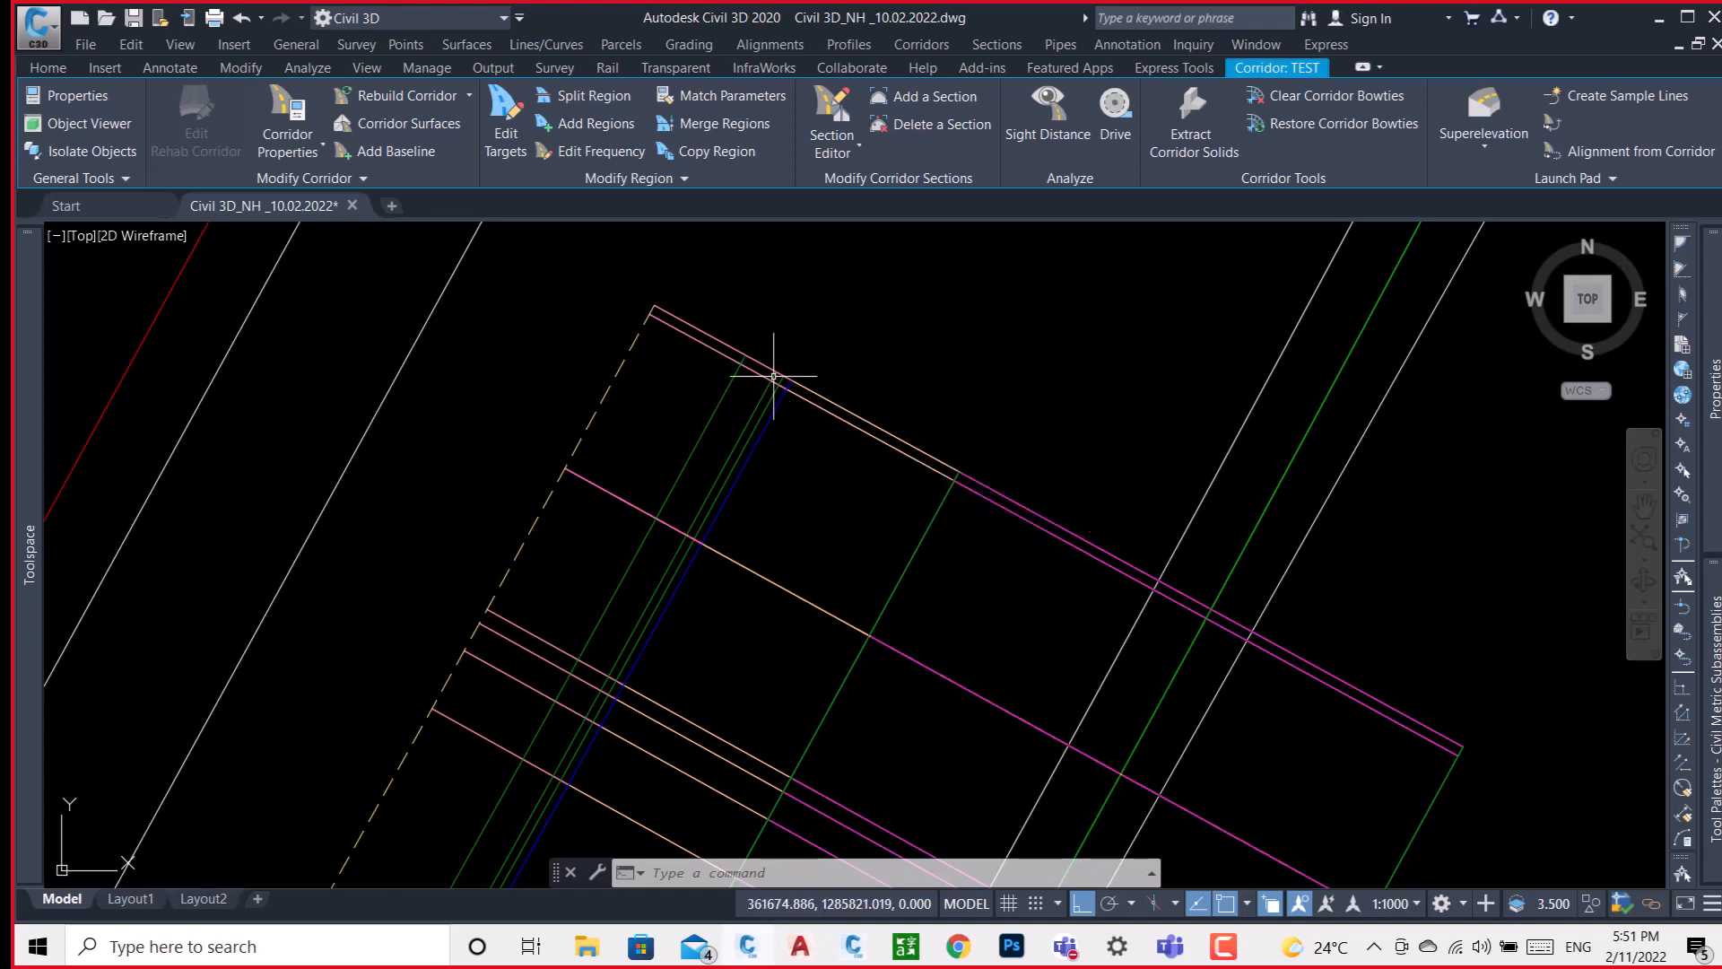
Look at the empty flowchart in Autodesk Subassembly Composer and return to the highway drawing.
mouse_move(773, 378)
scroll(877, 340, "down", 6)
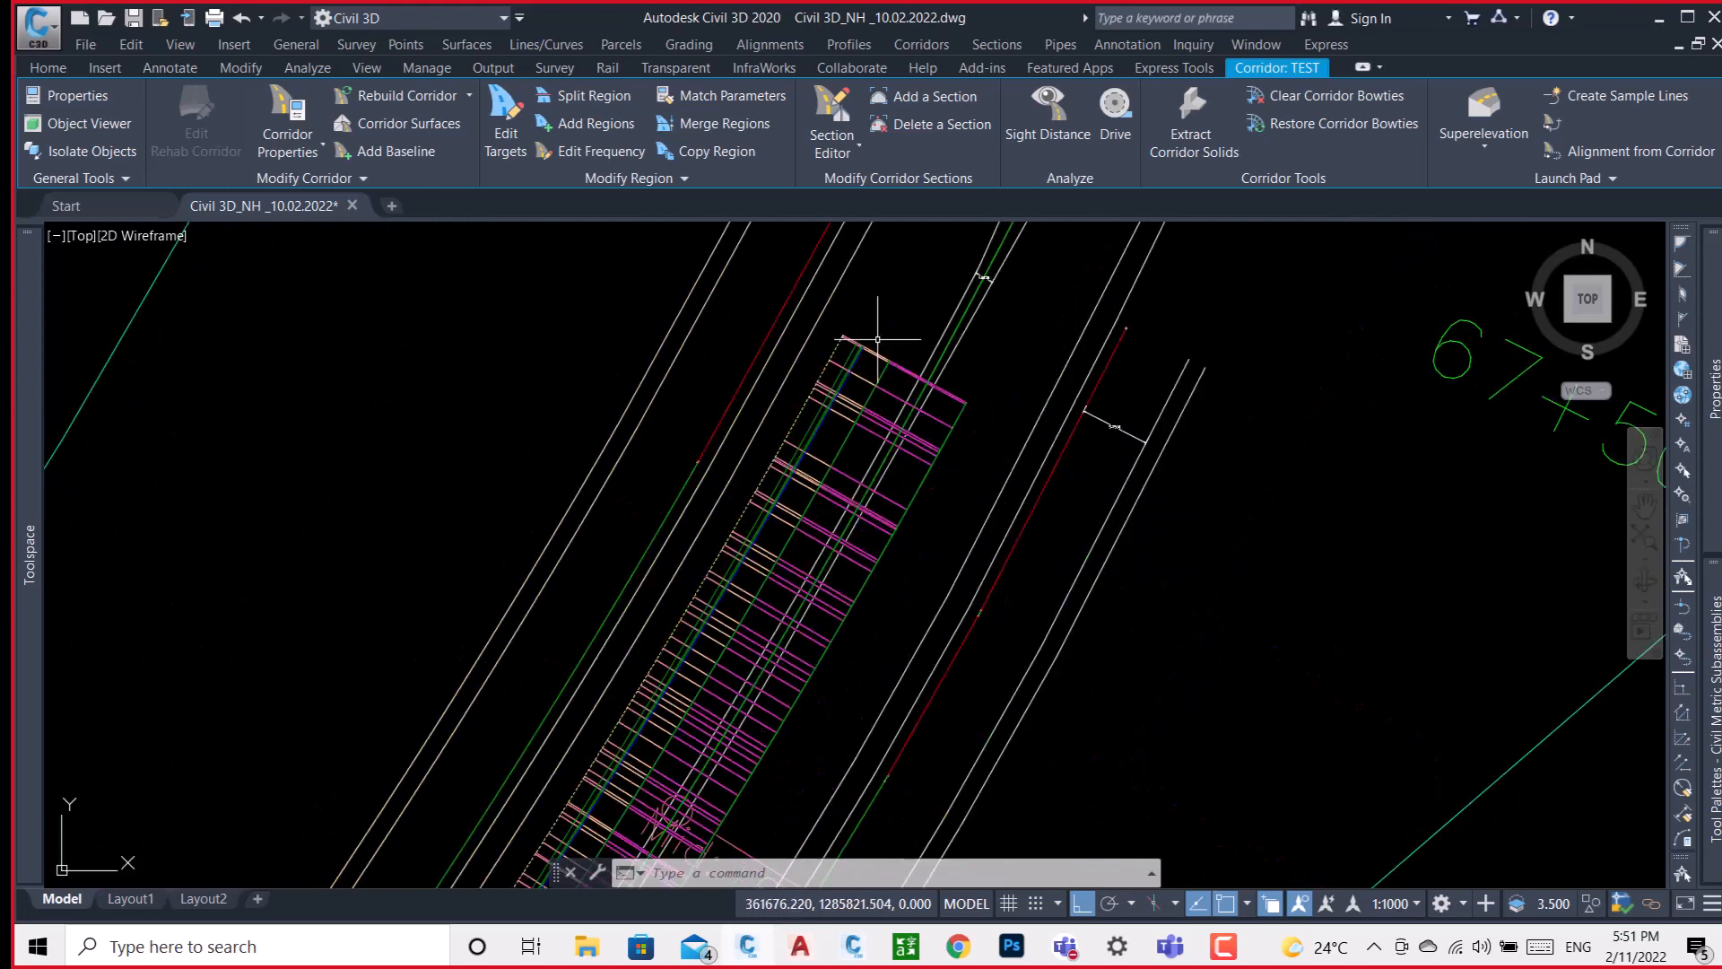
middle_click_drag(987, 467, 932, 452)
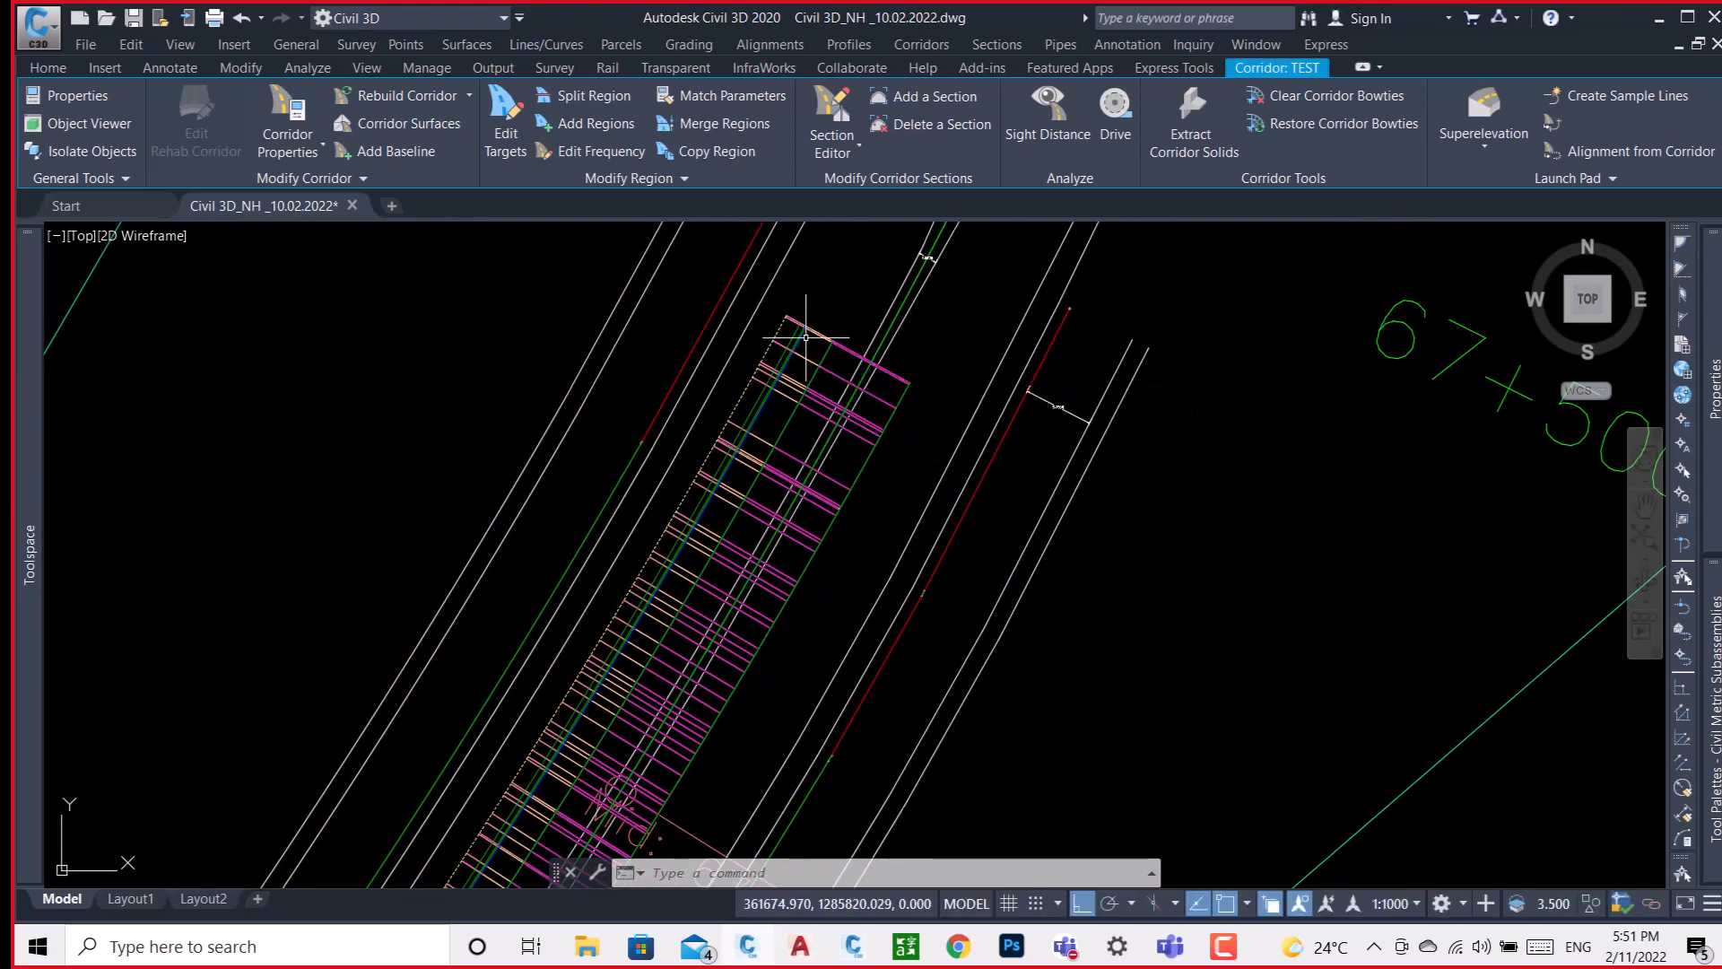
scroll(808, 341, "up", 6)
scroll(805, 337, "down", 5)
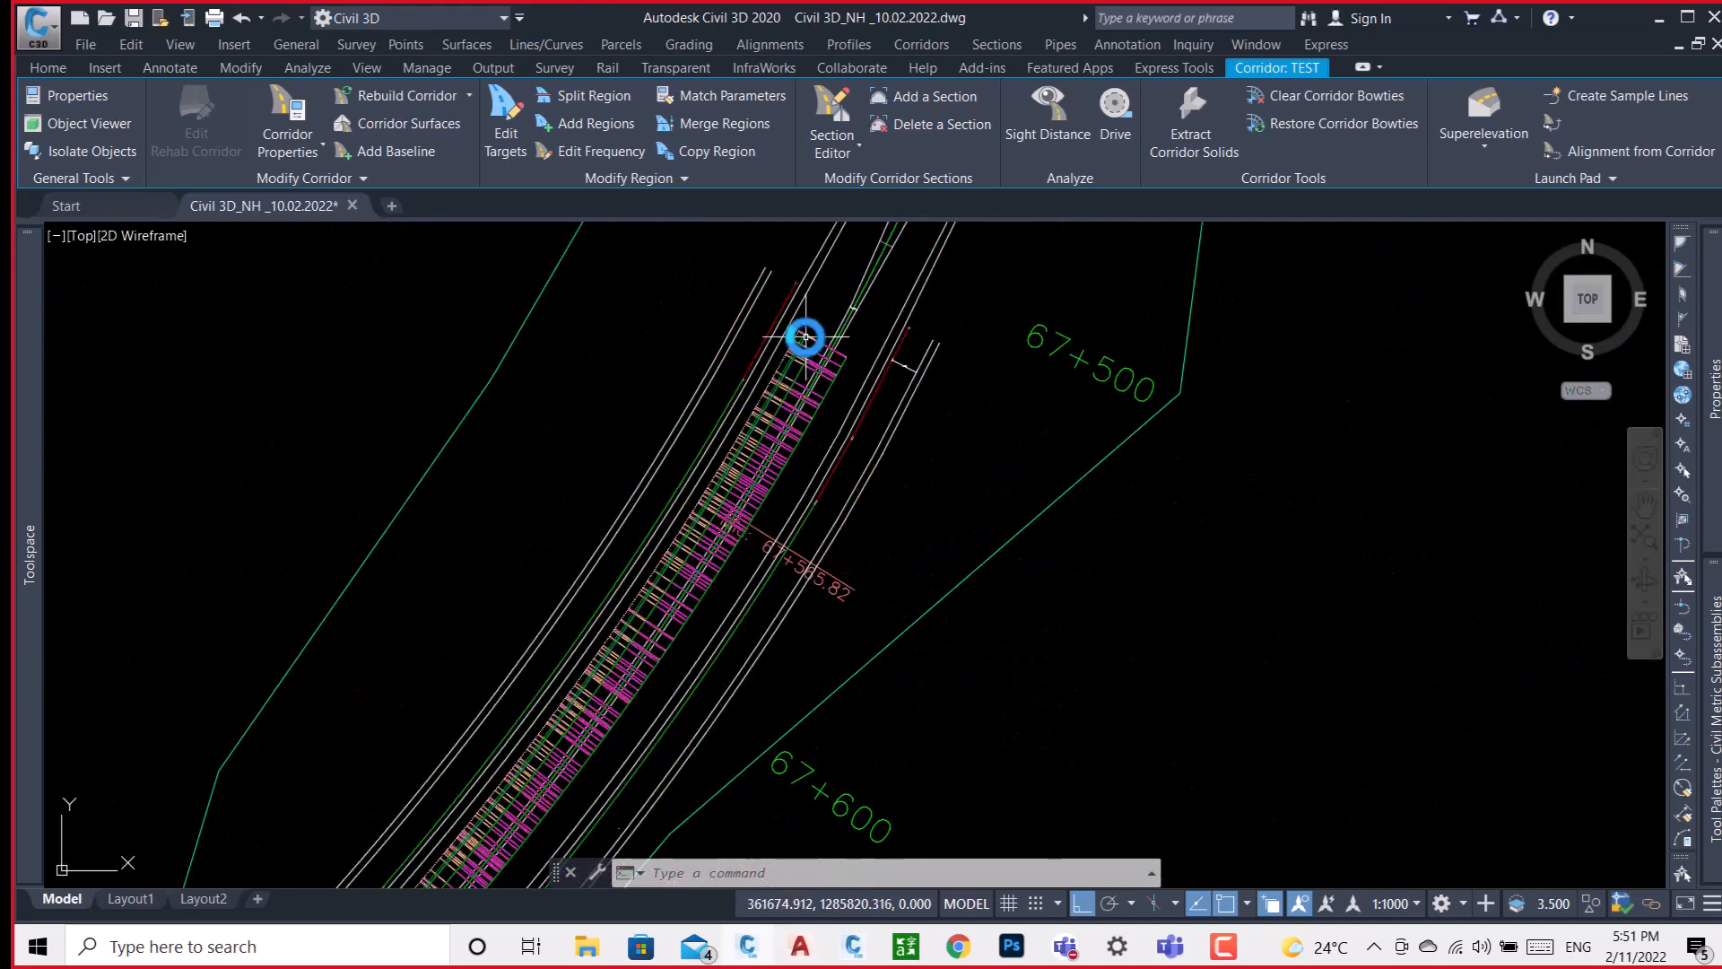
scroll(892, 383, "down", 5)
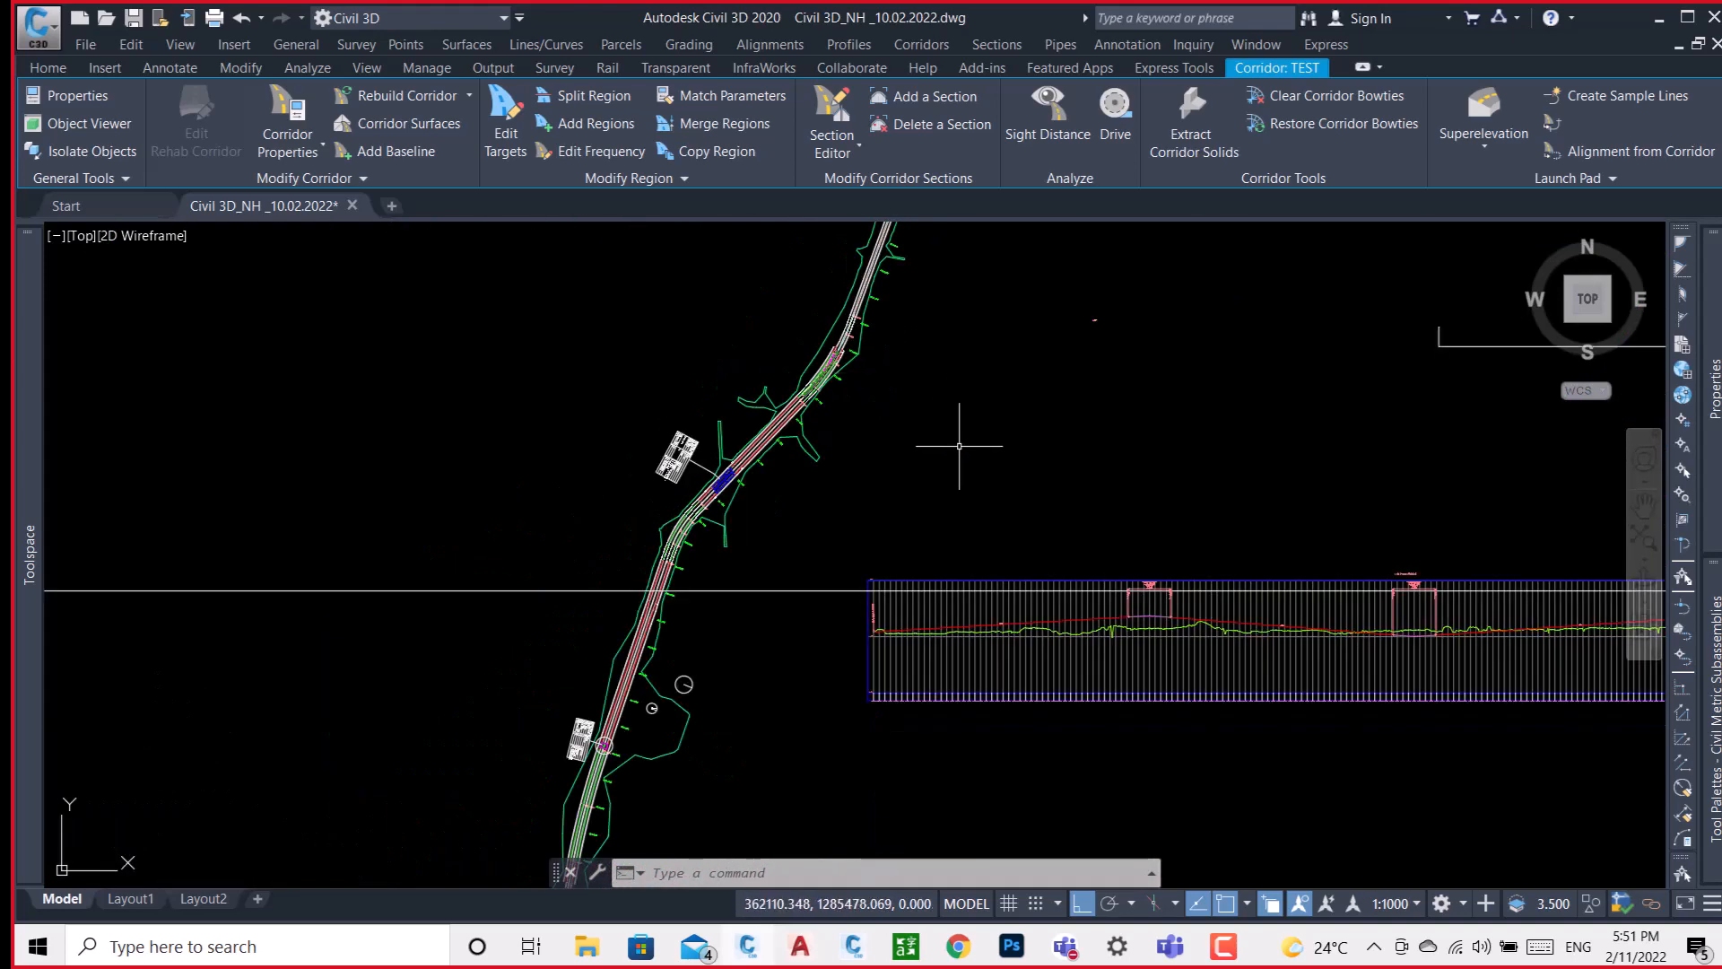
middle_click_drag(986, 422, 726, 476)
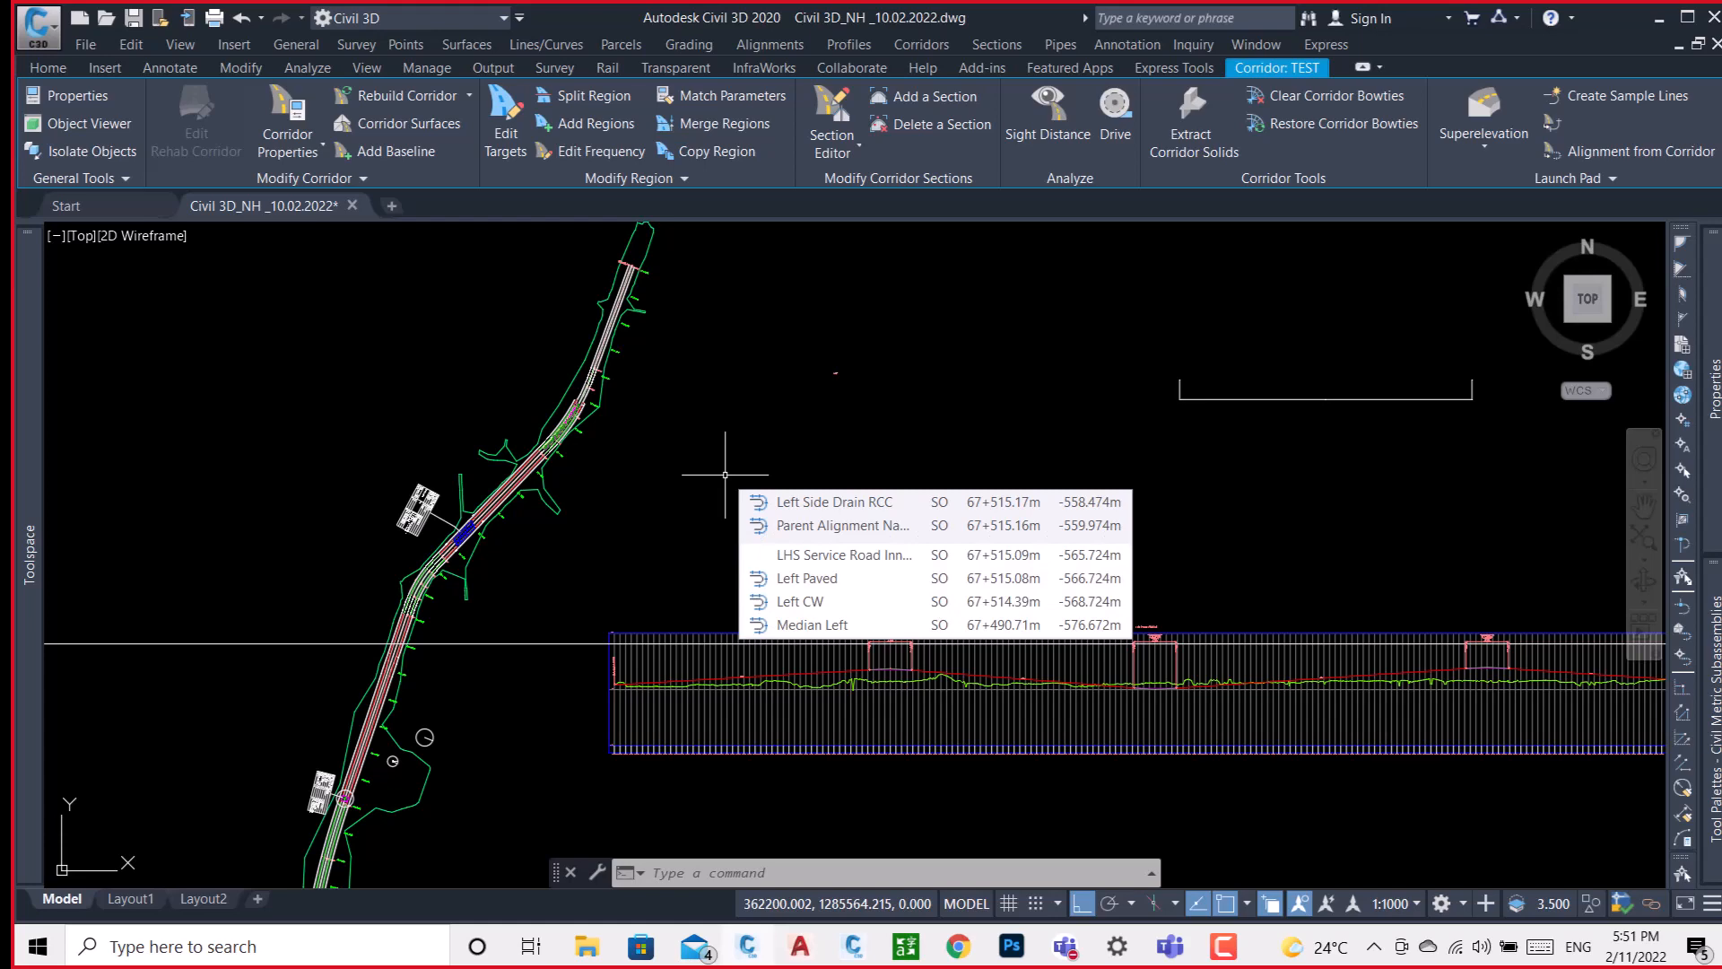
left_click(853, 946)
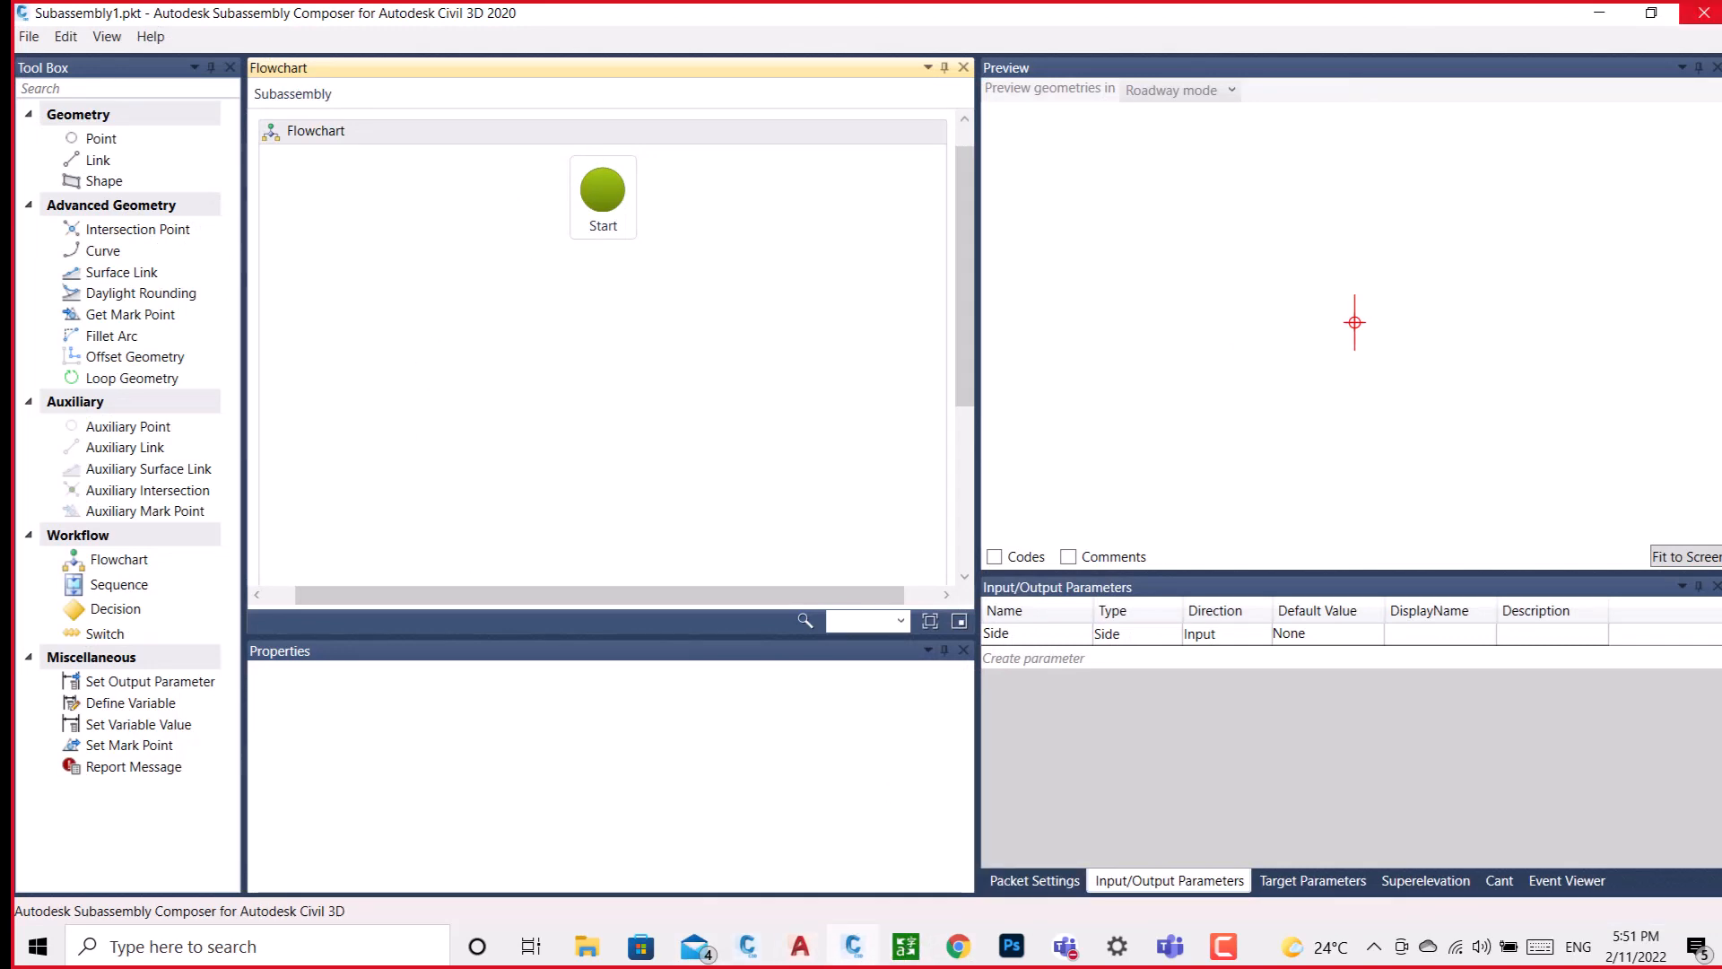
left_click(1588, 12)
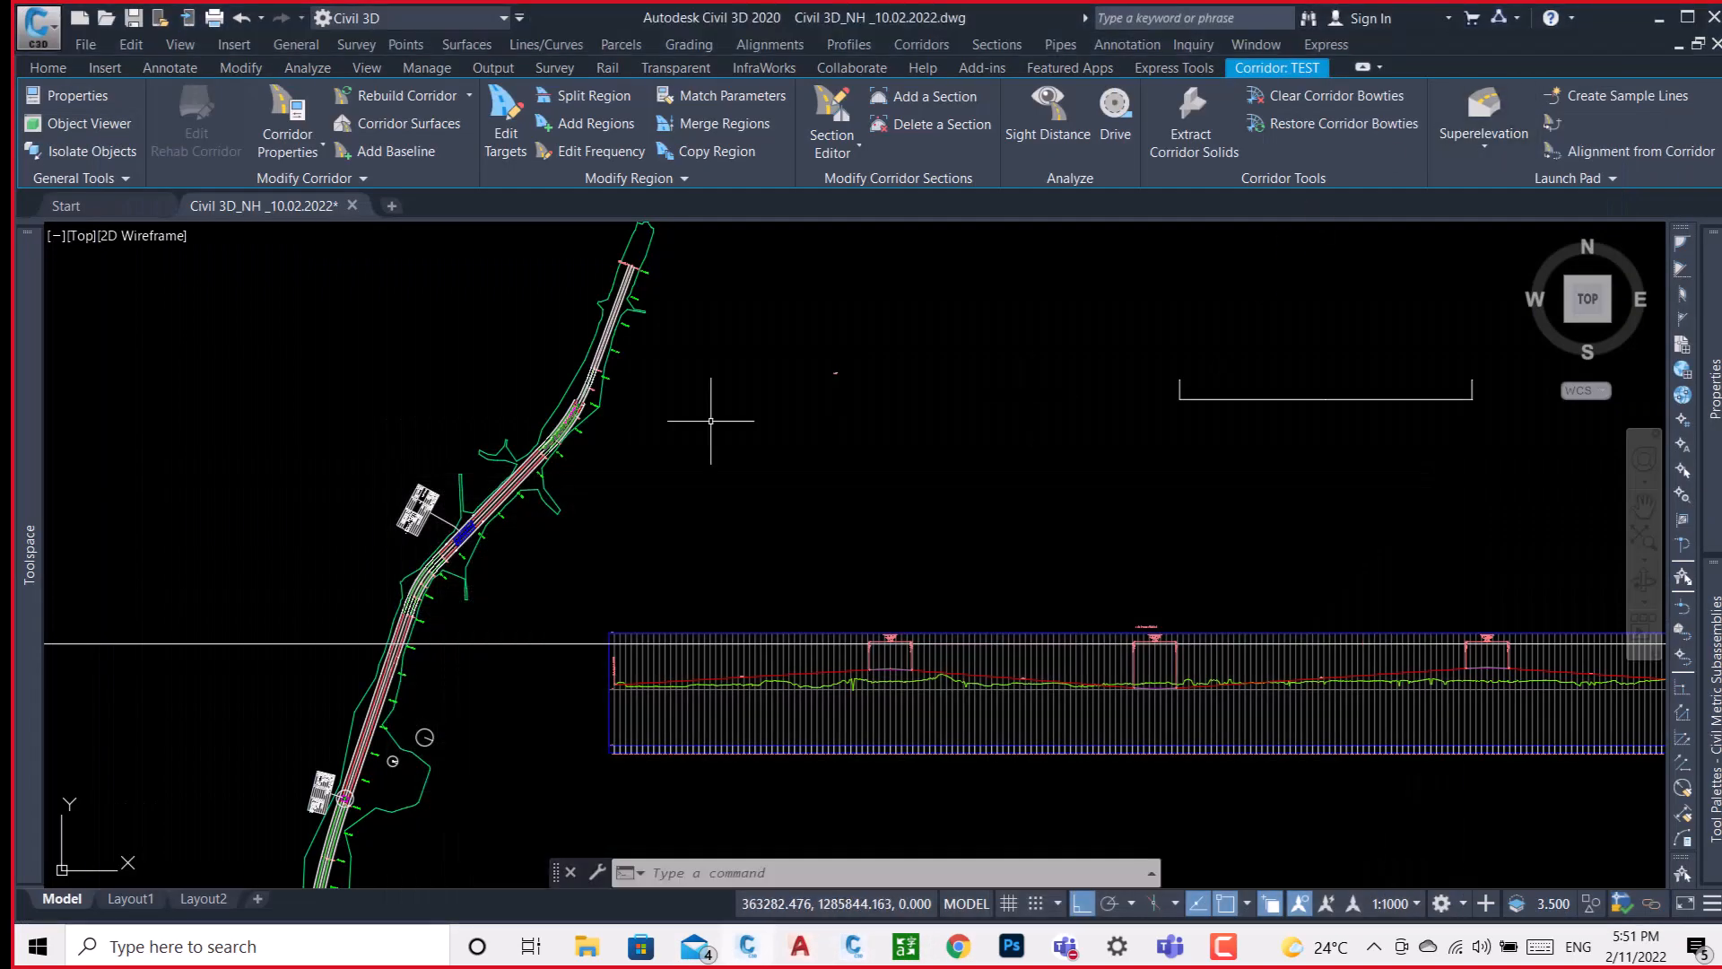
Examine the pavement layers of the TYPE 2B/1 typical cross-section, from the New Jersey crash barrier to the separator median.
scroll(771, 413, "down", 4)
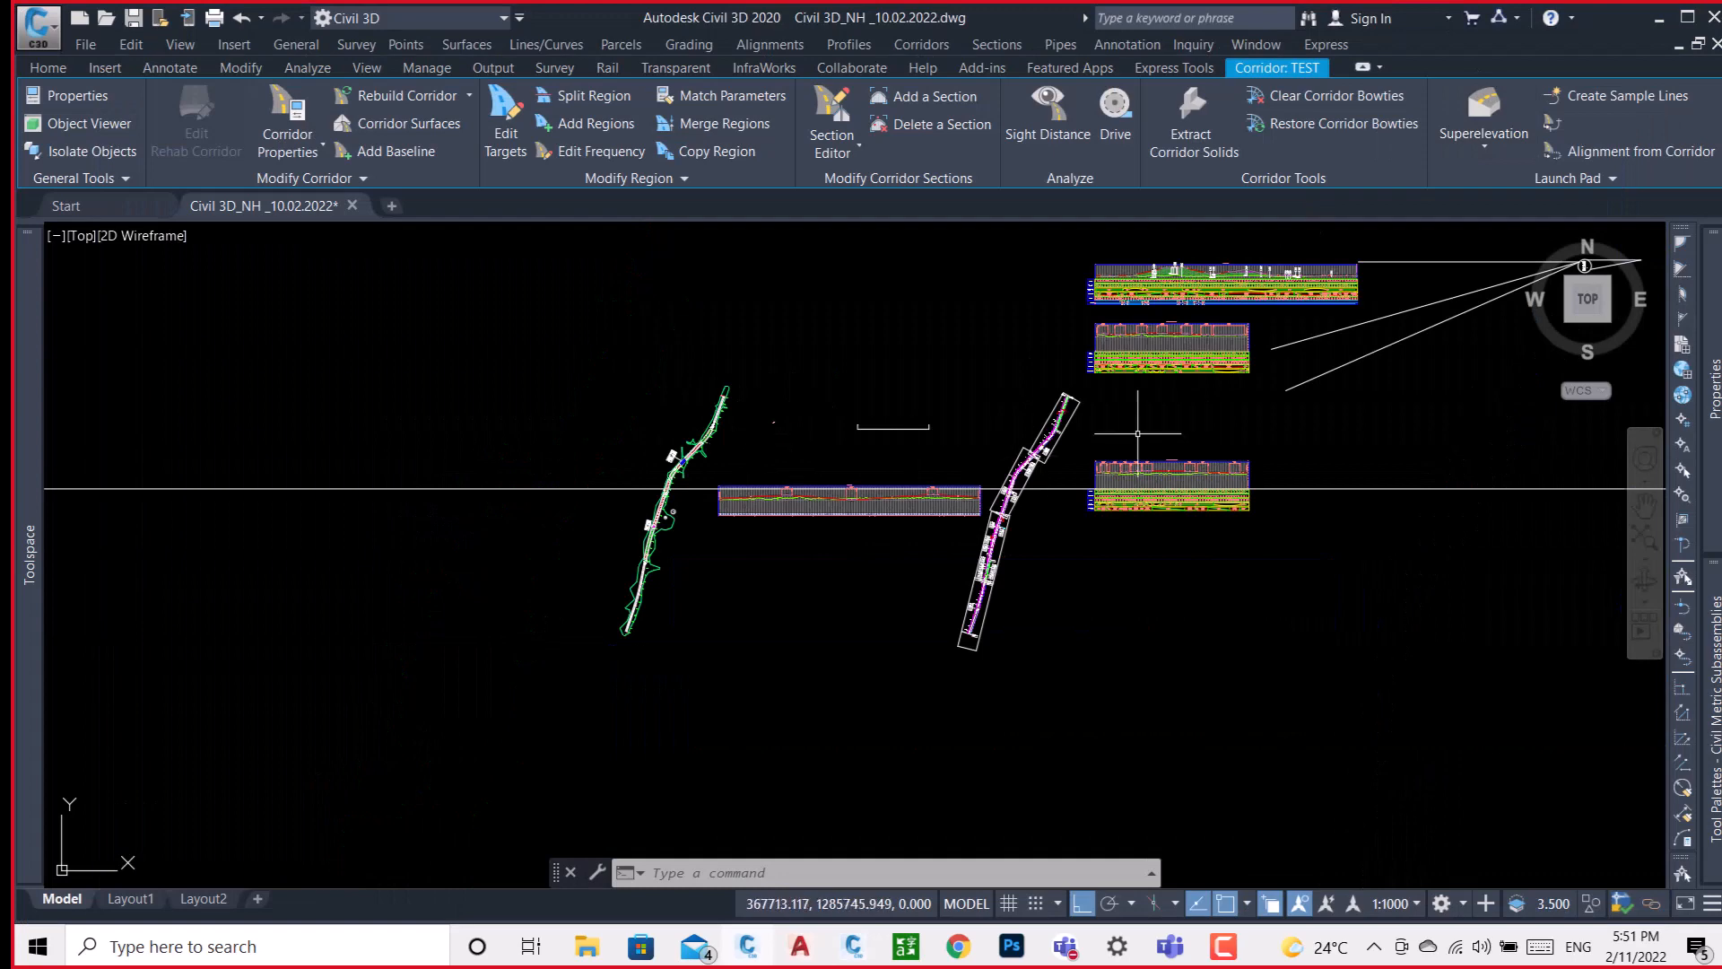
middle_click_drag(1280, 527, 585, 503)
scroll(623, 497, "up", 5)
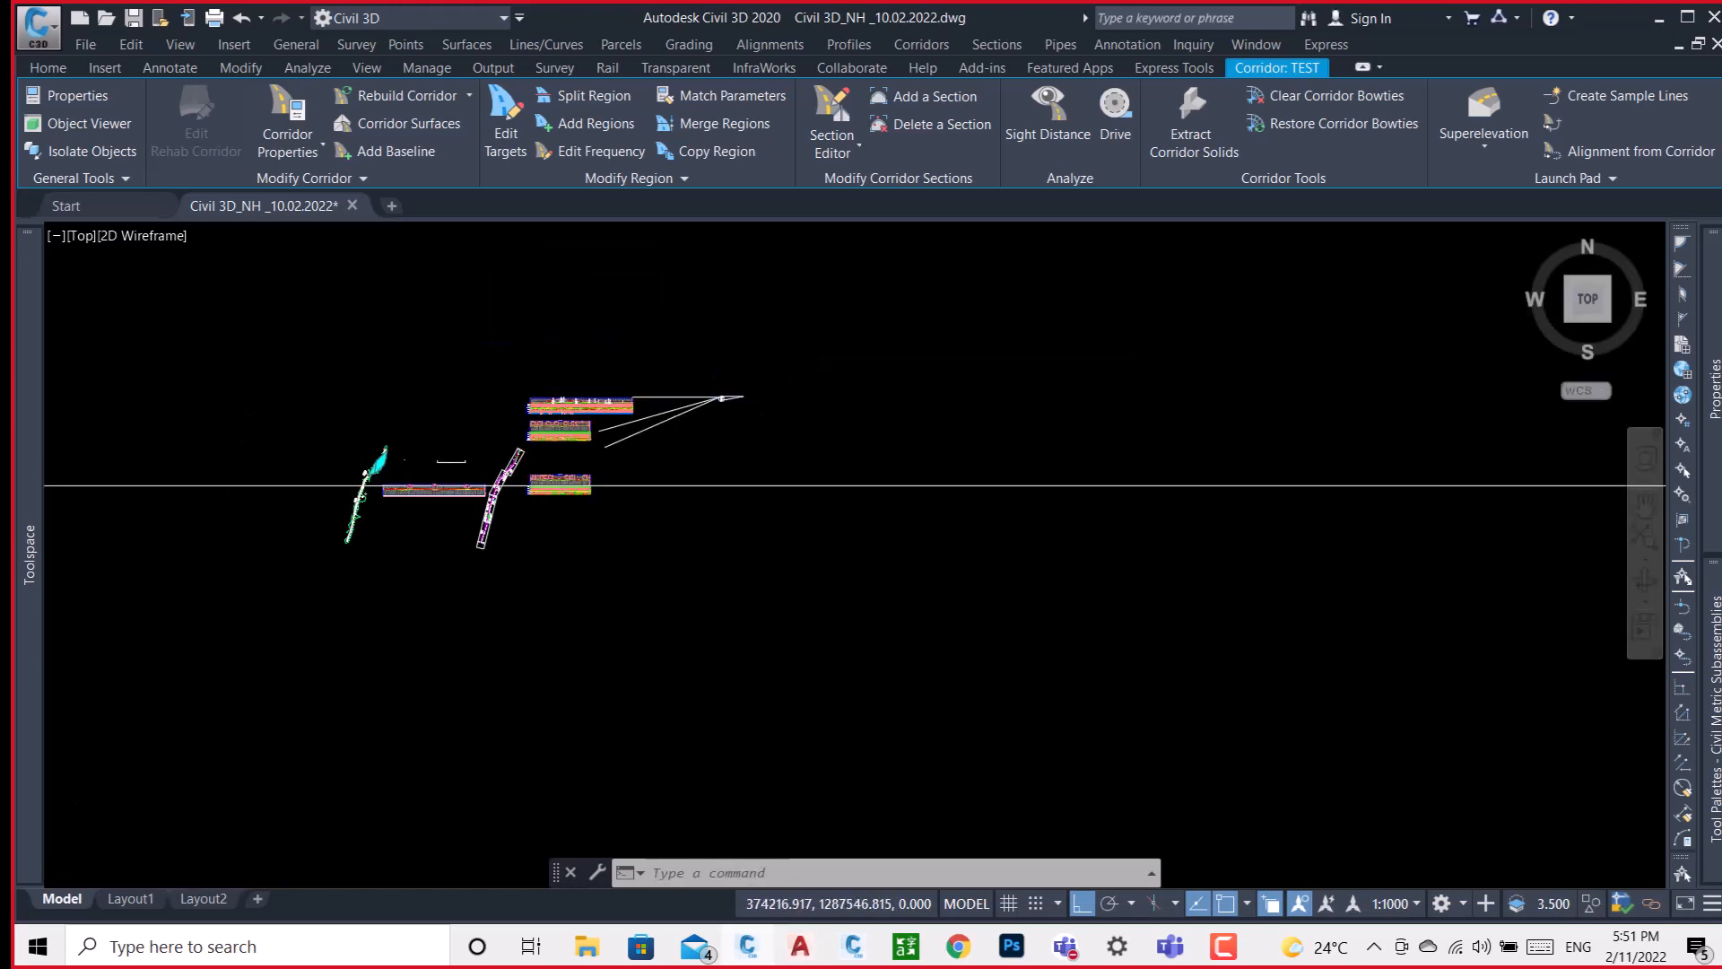
scroll(767, 319, "up", 3)
scroll(767, 319, "up", 5)
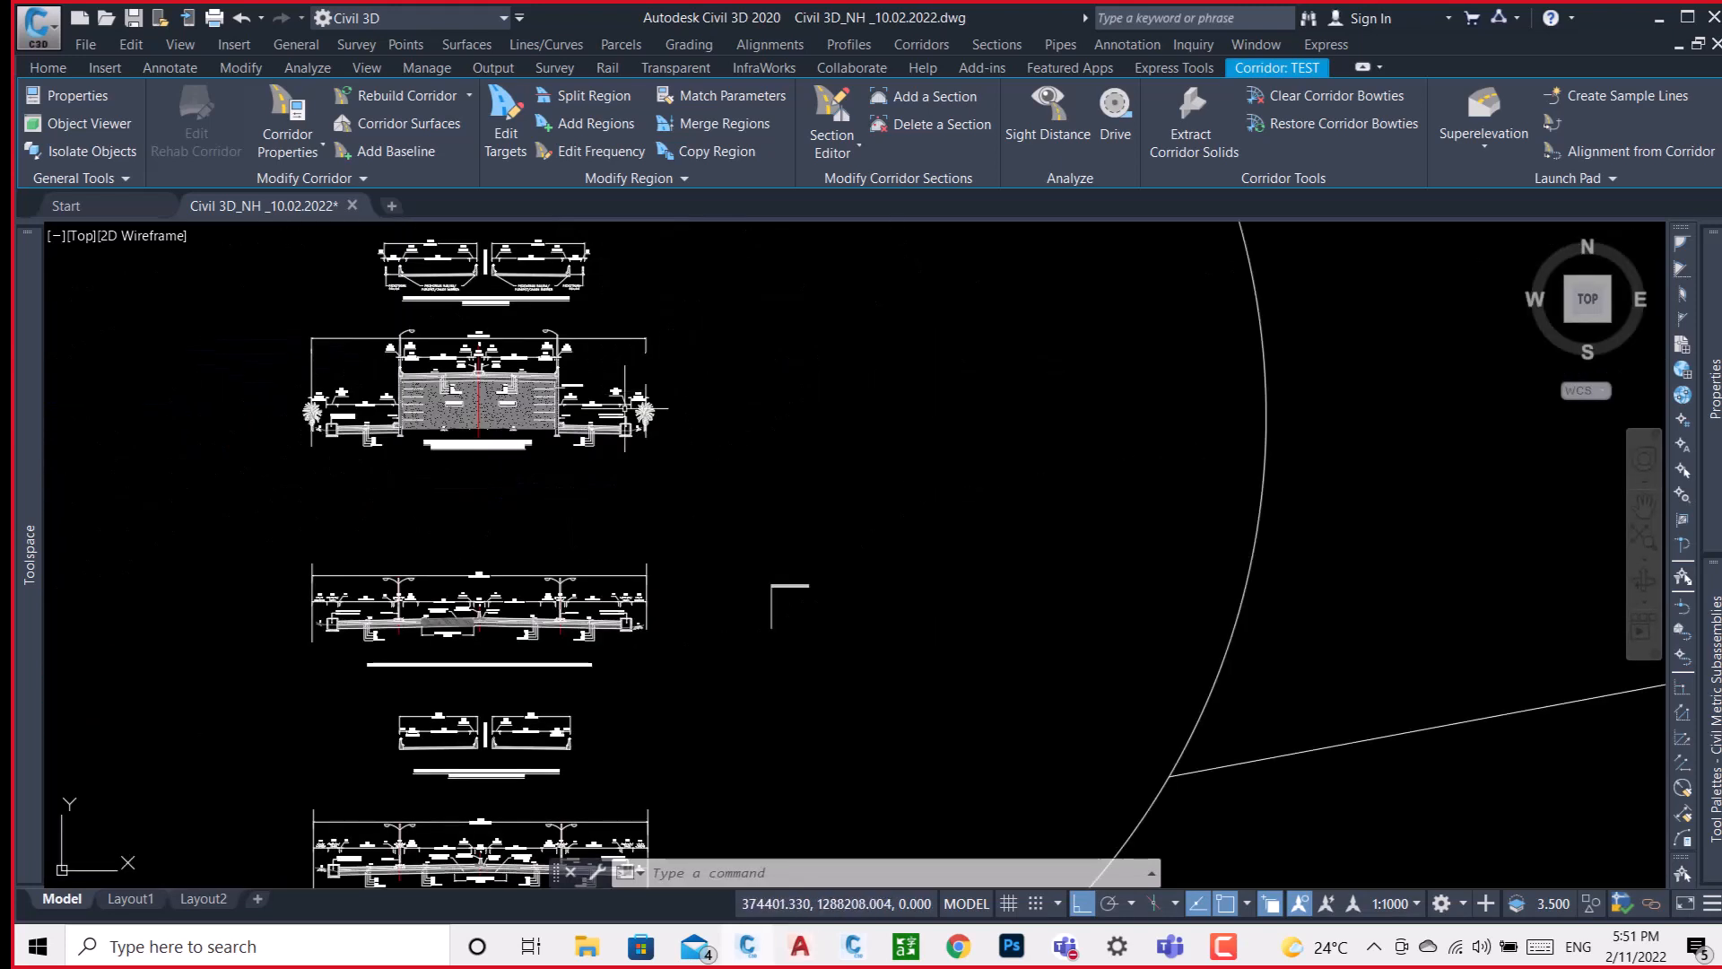
scroll(469, 574, "up", 4)
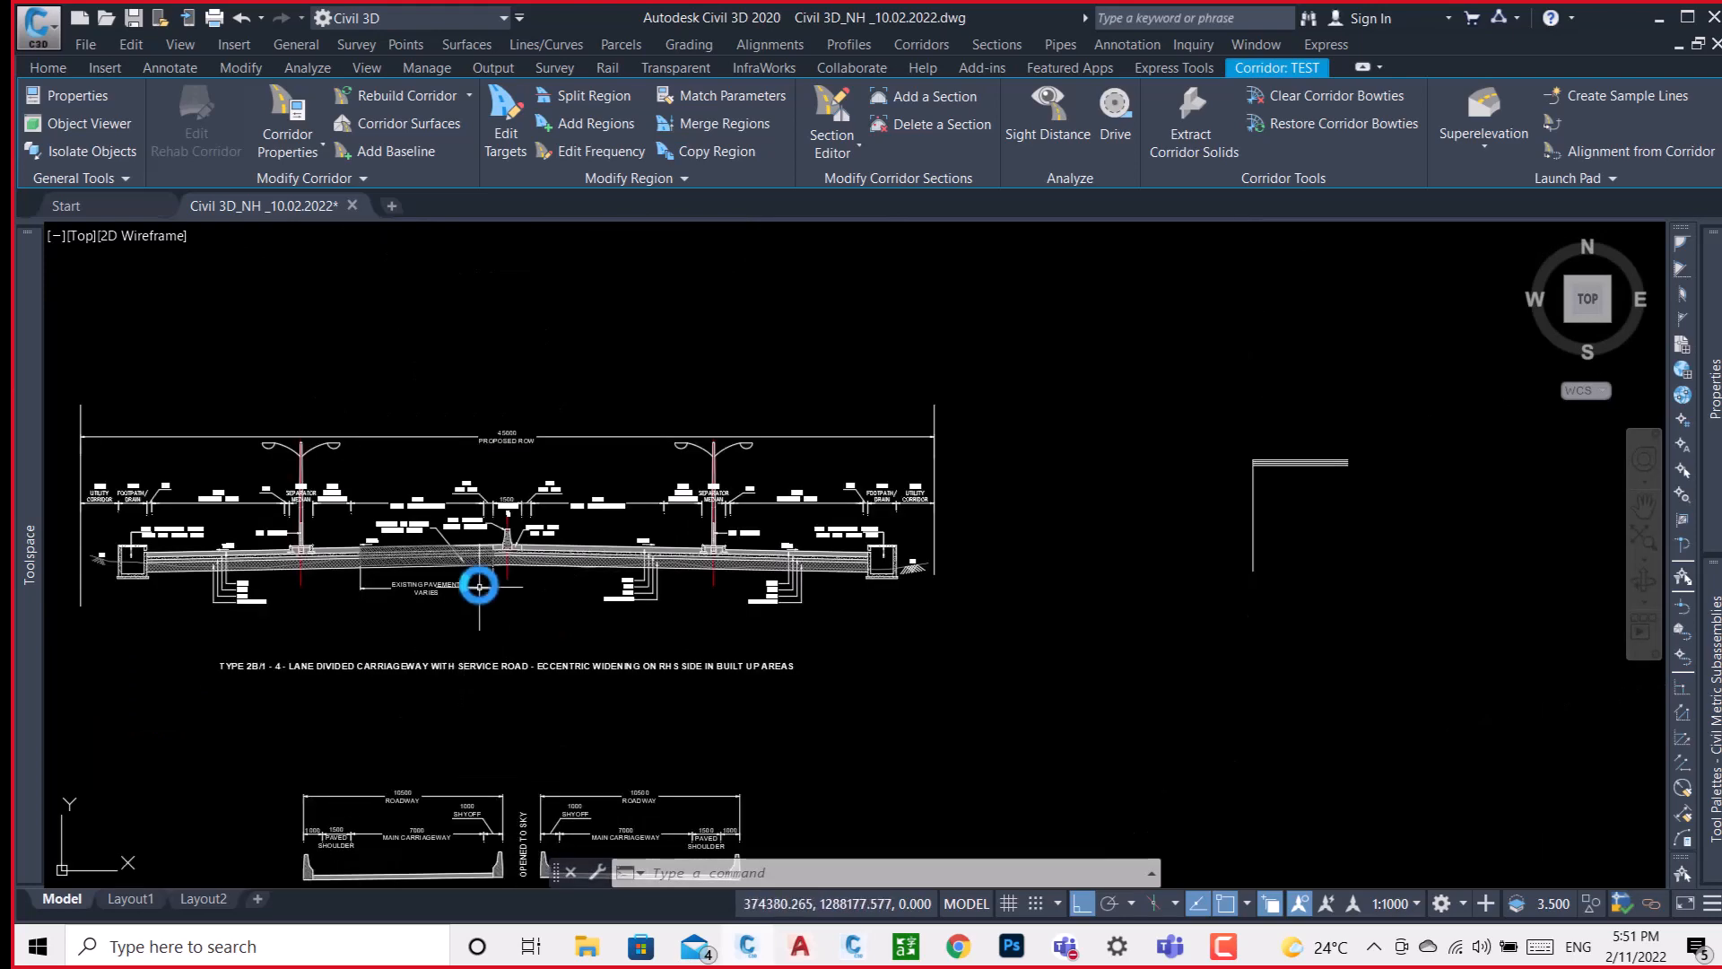
scroll(511, 534, "up", 4)
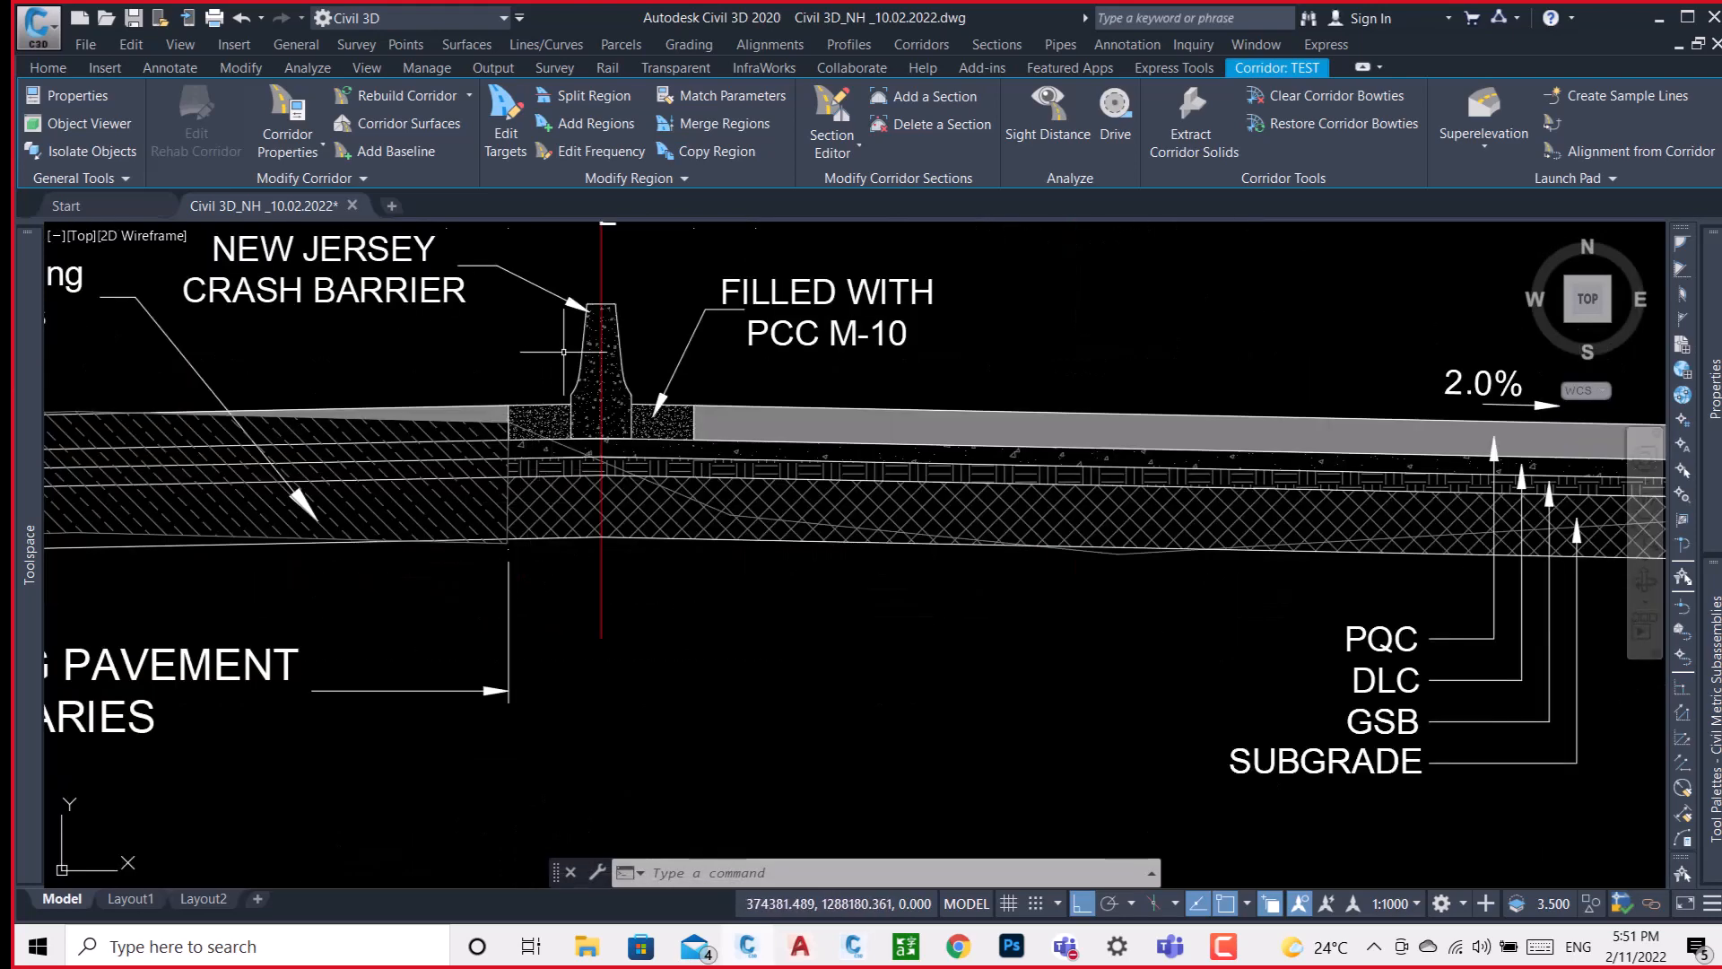
scroll(411, 499, "down", 5)
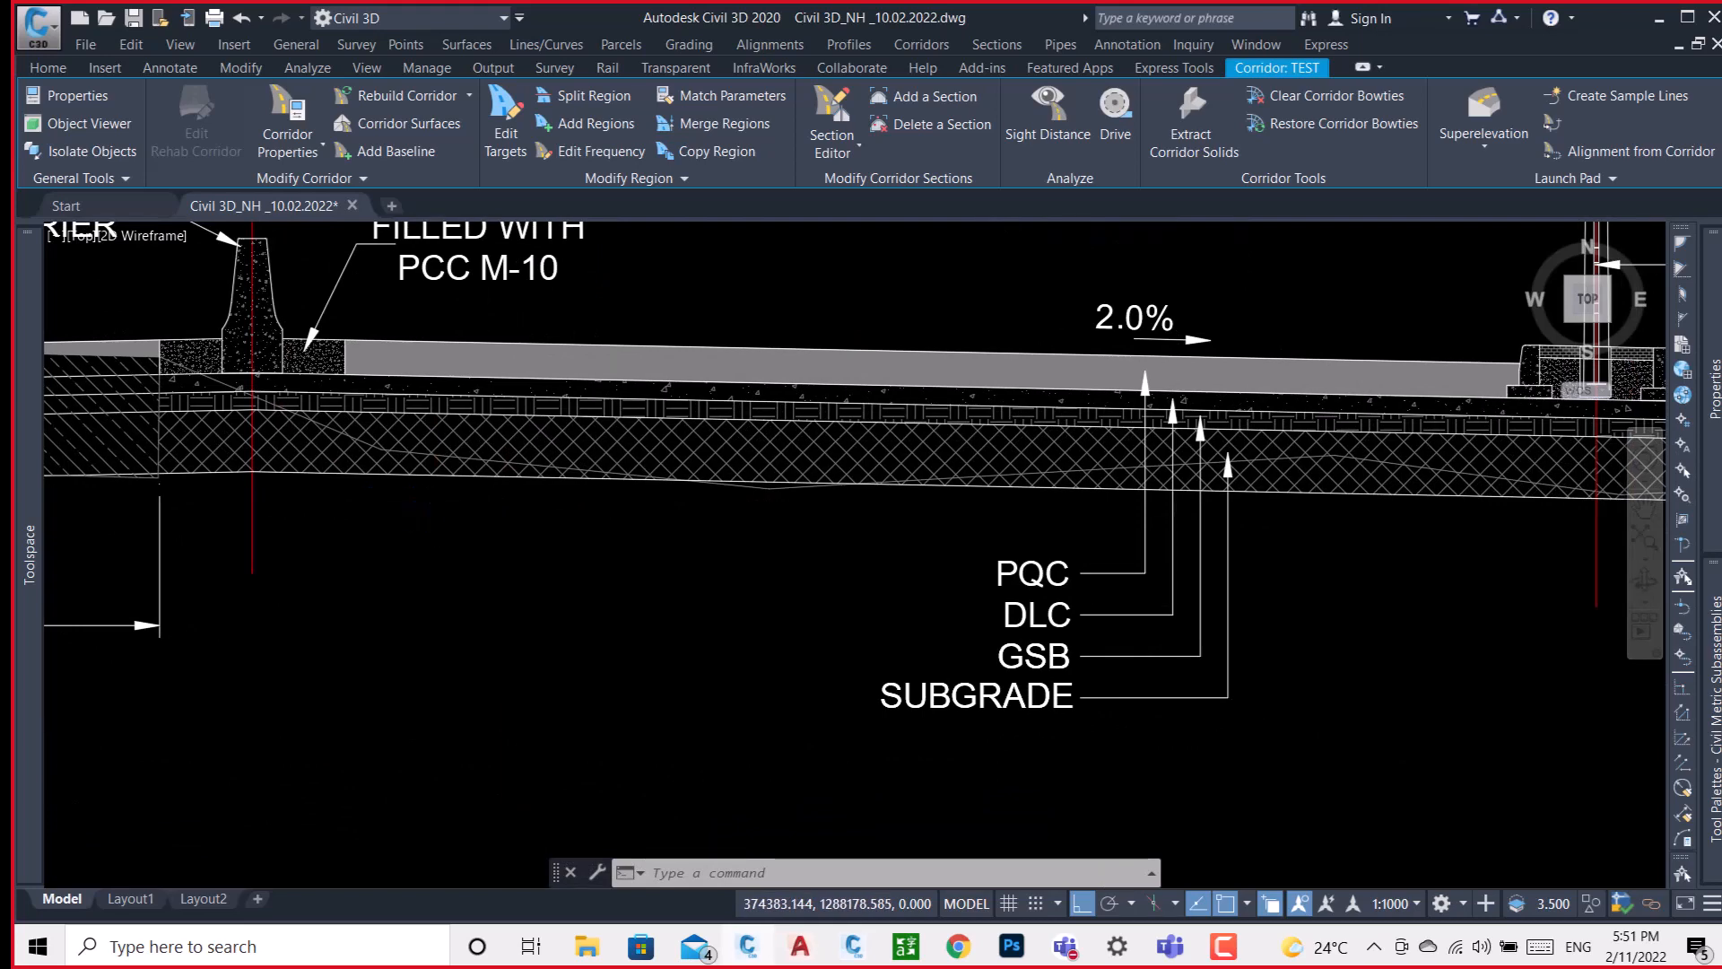
scroll(875, 453, "up", 4)
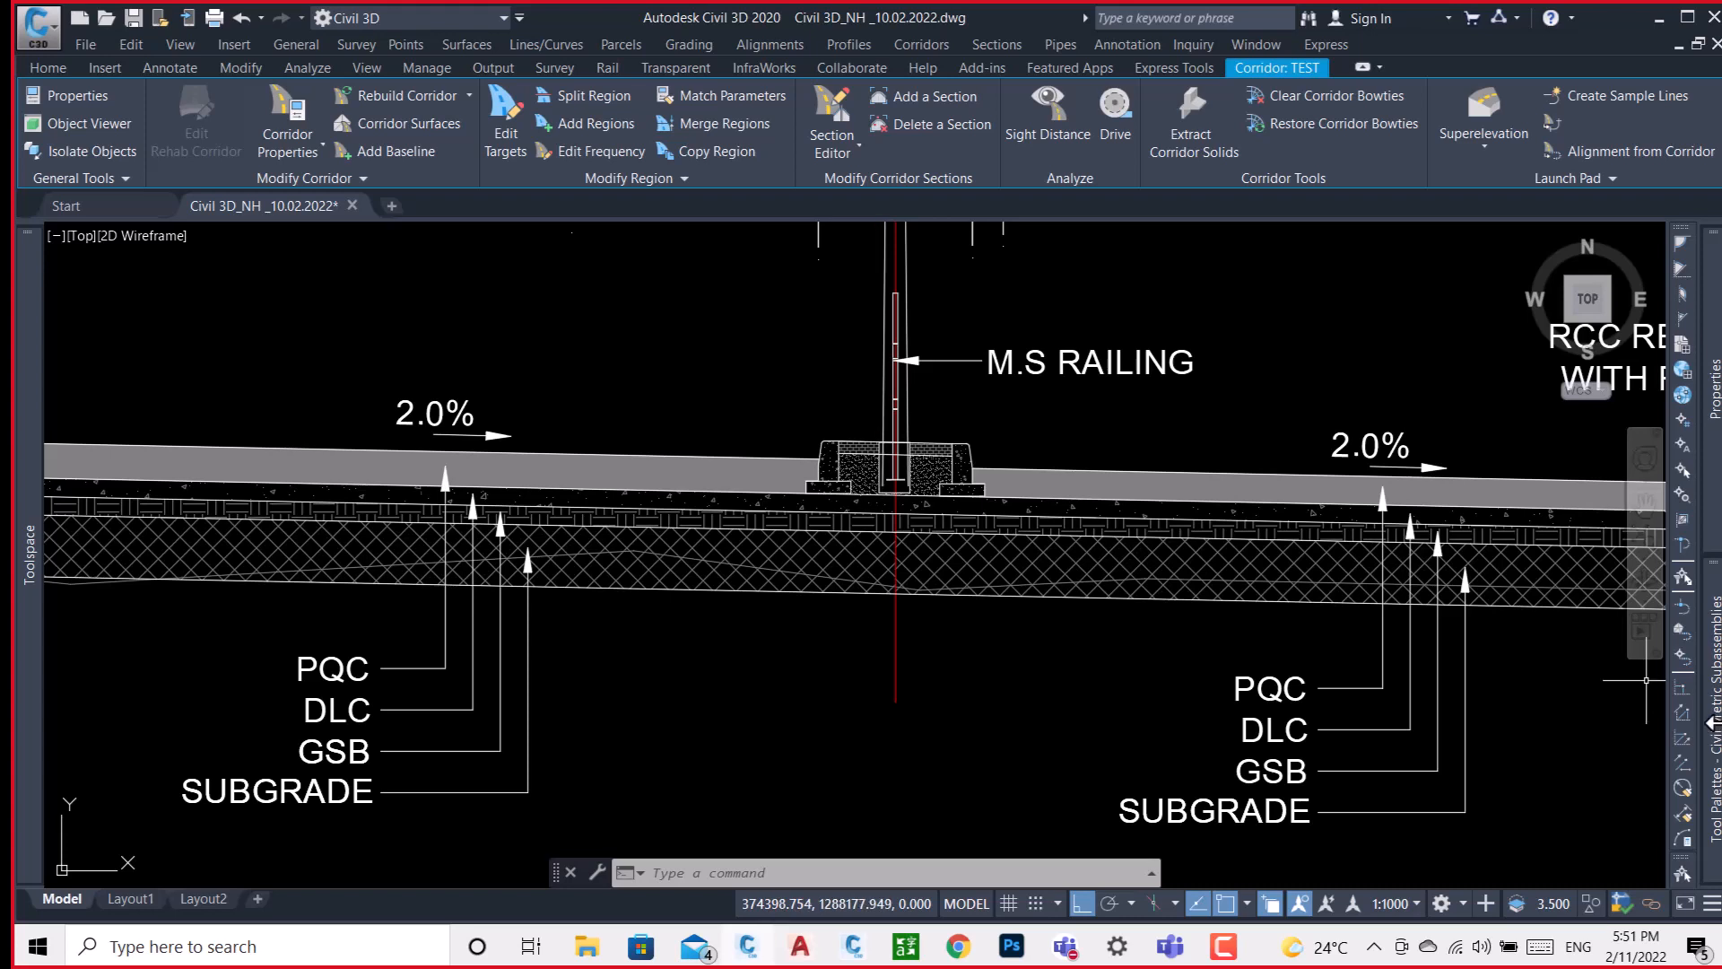
Look through the metric lane and curb subassemblies and compare them with the separator median in the typical section.
mouse_move(1715, 728)
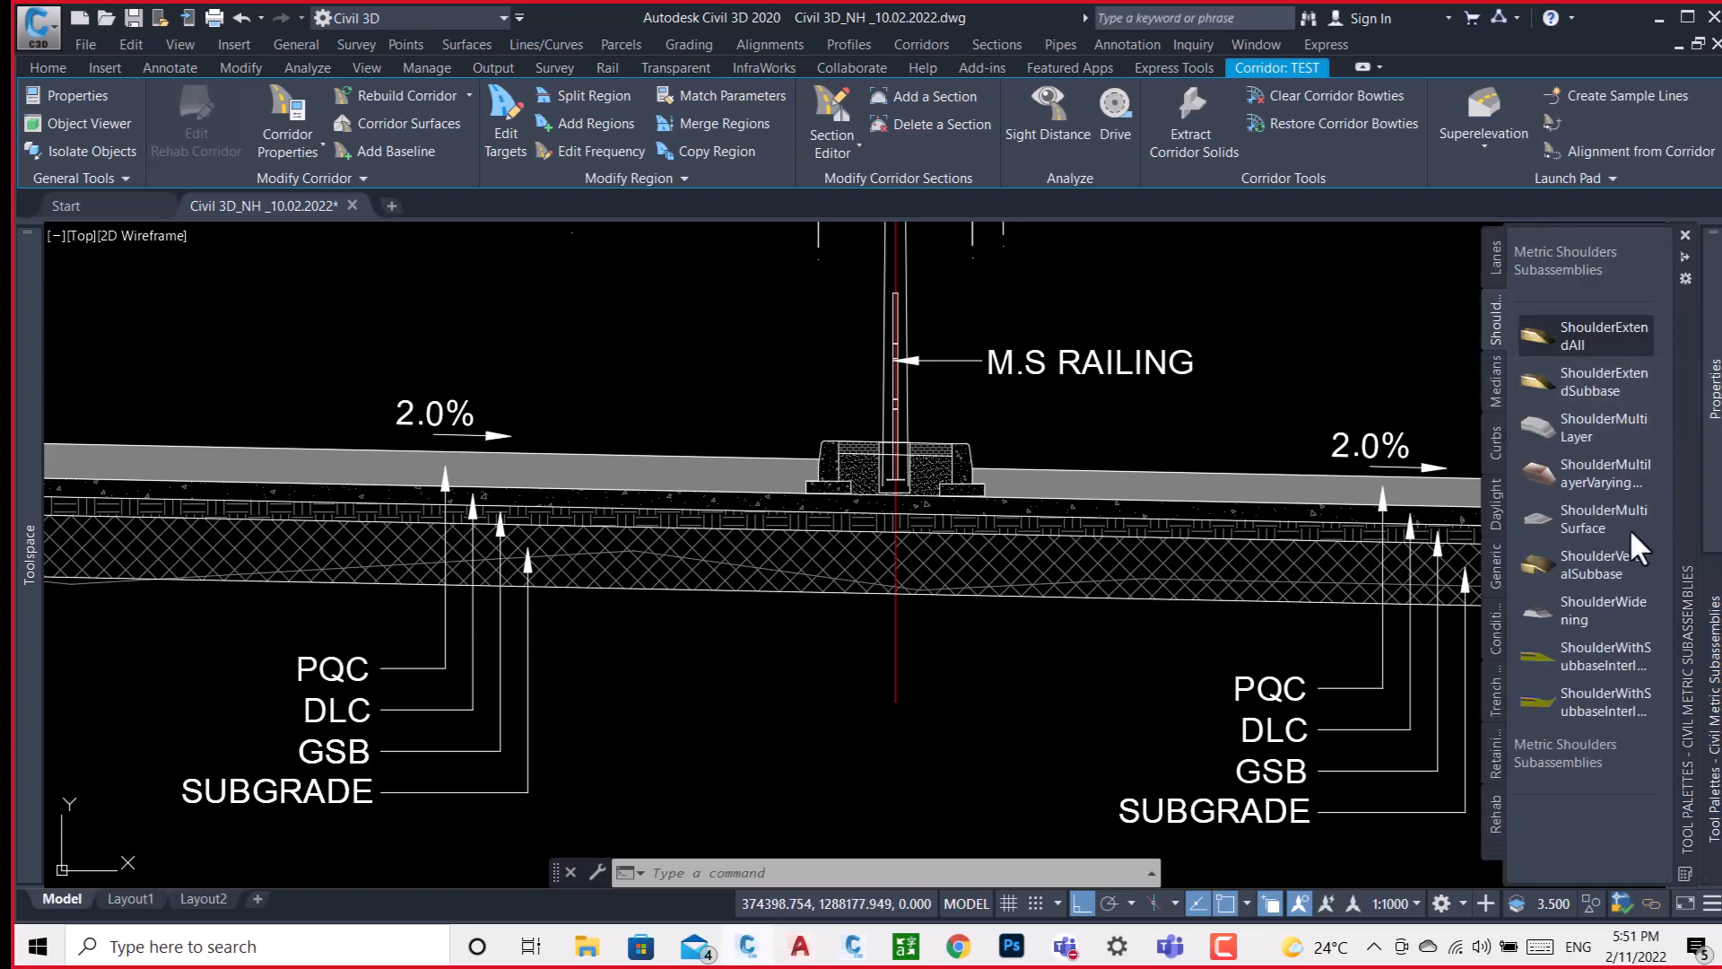
left_click(1494, 260)
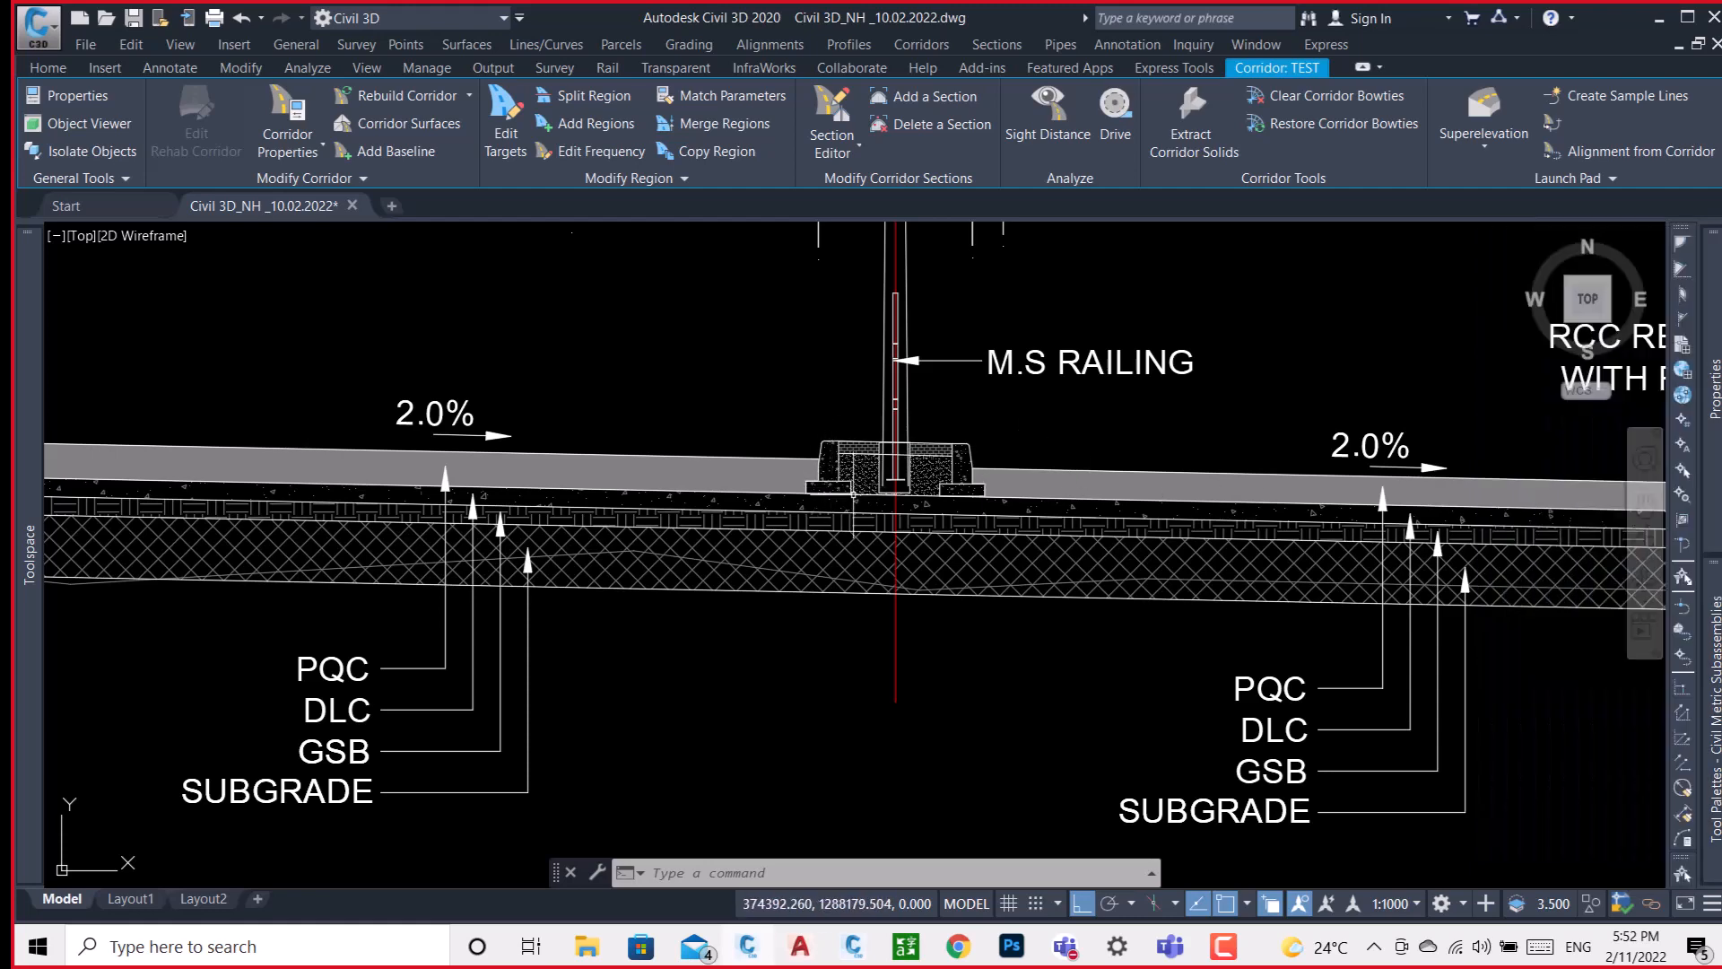
scroll(853, 494, "up", 1)
scroll(811, 440, "up", 1)
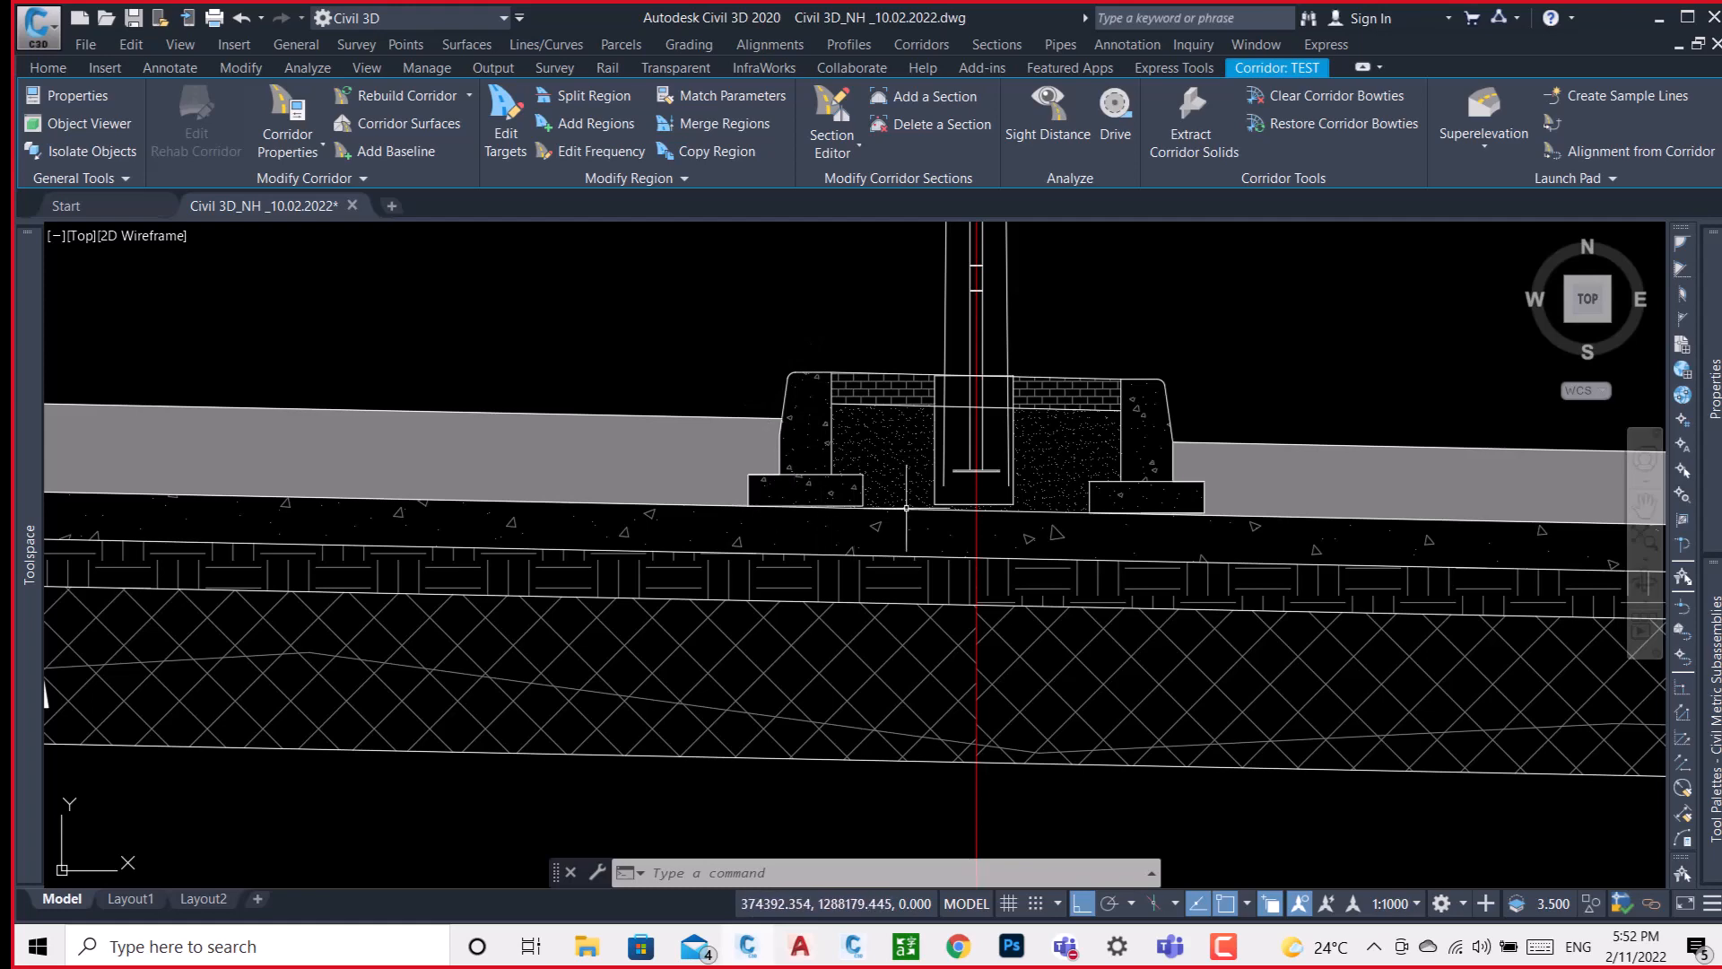
scroll(789, 493, "down", 6)
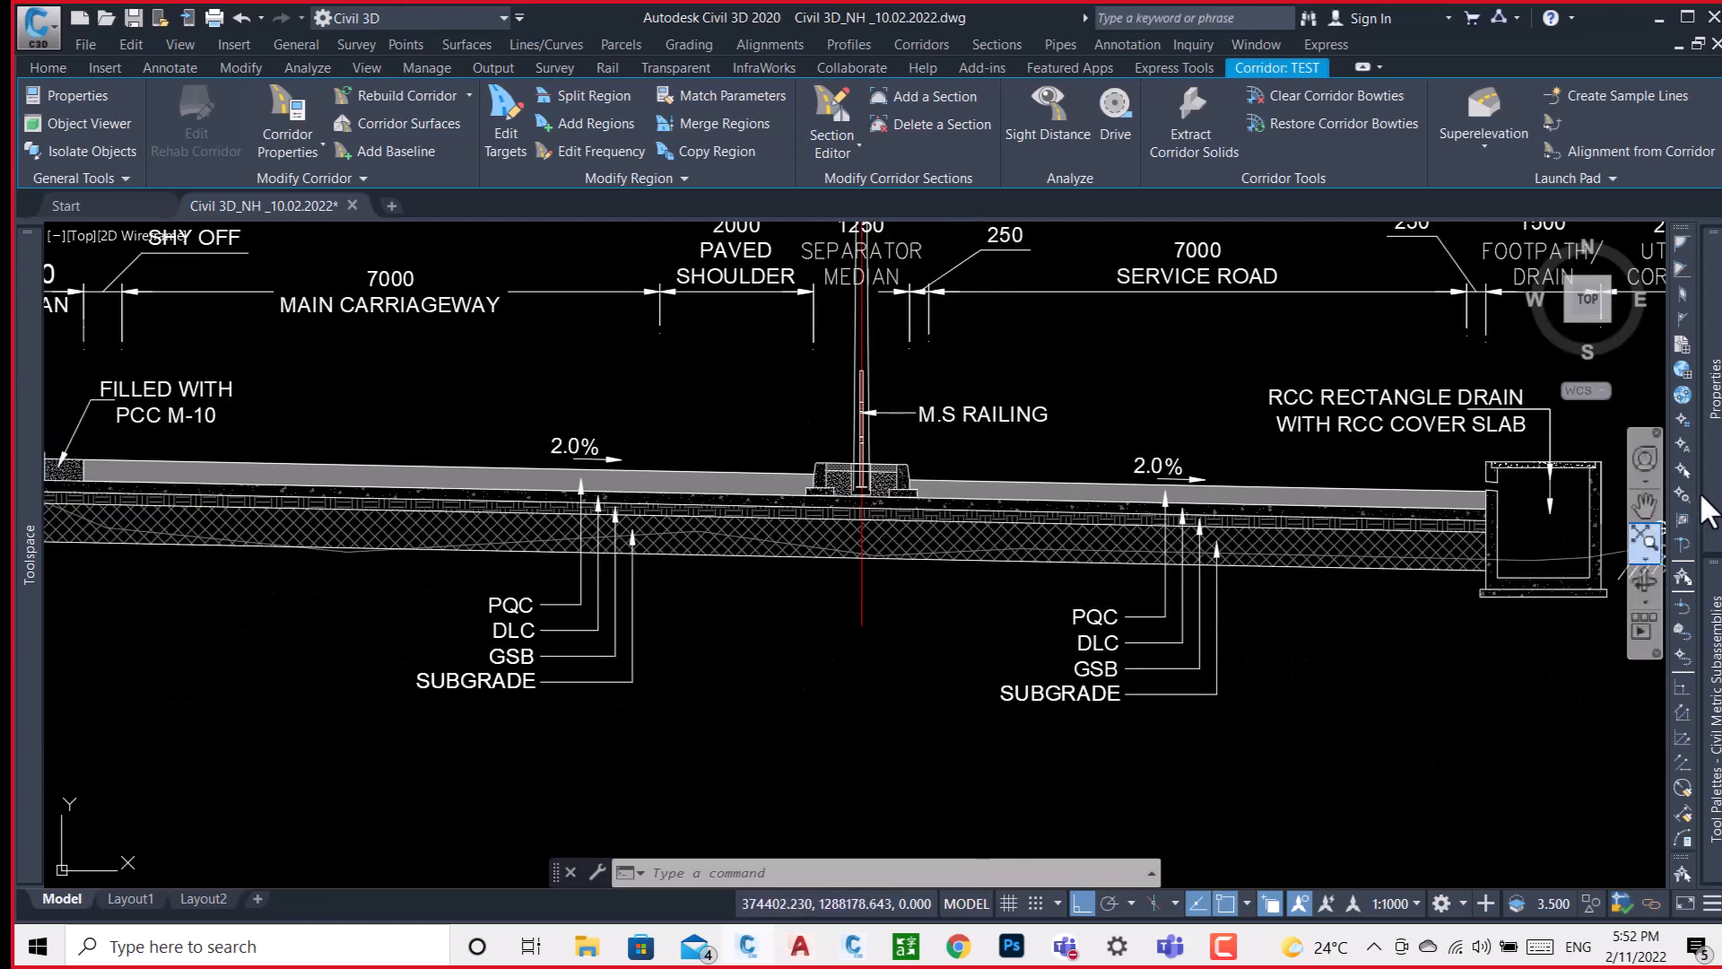
mouse_move(1704, 588)
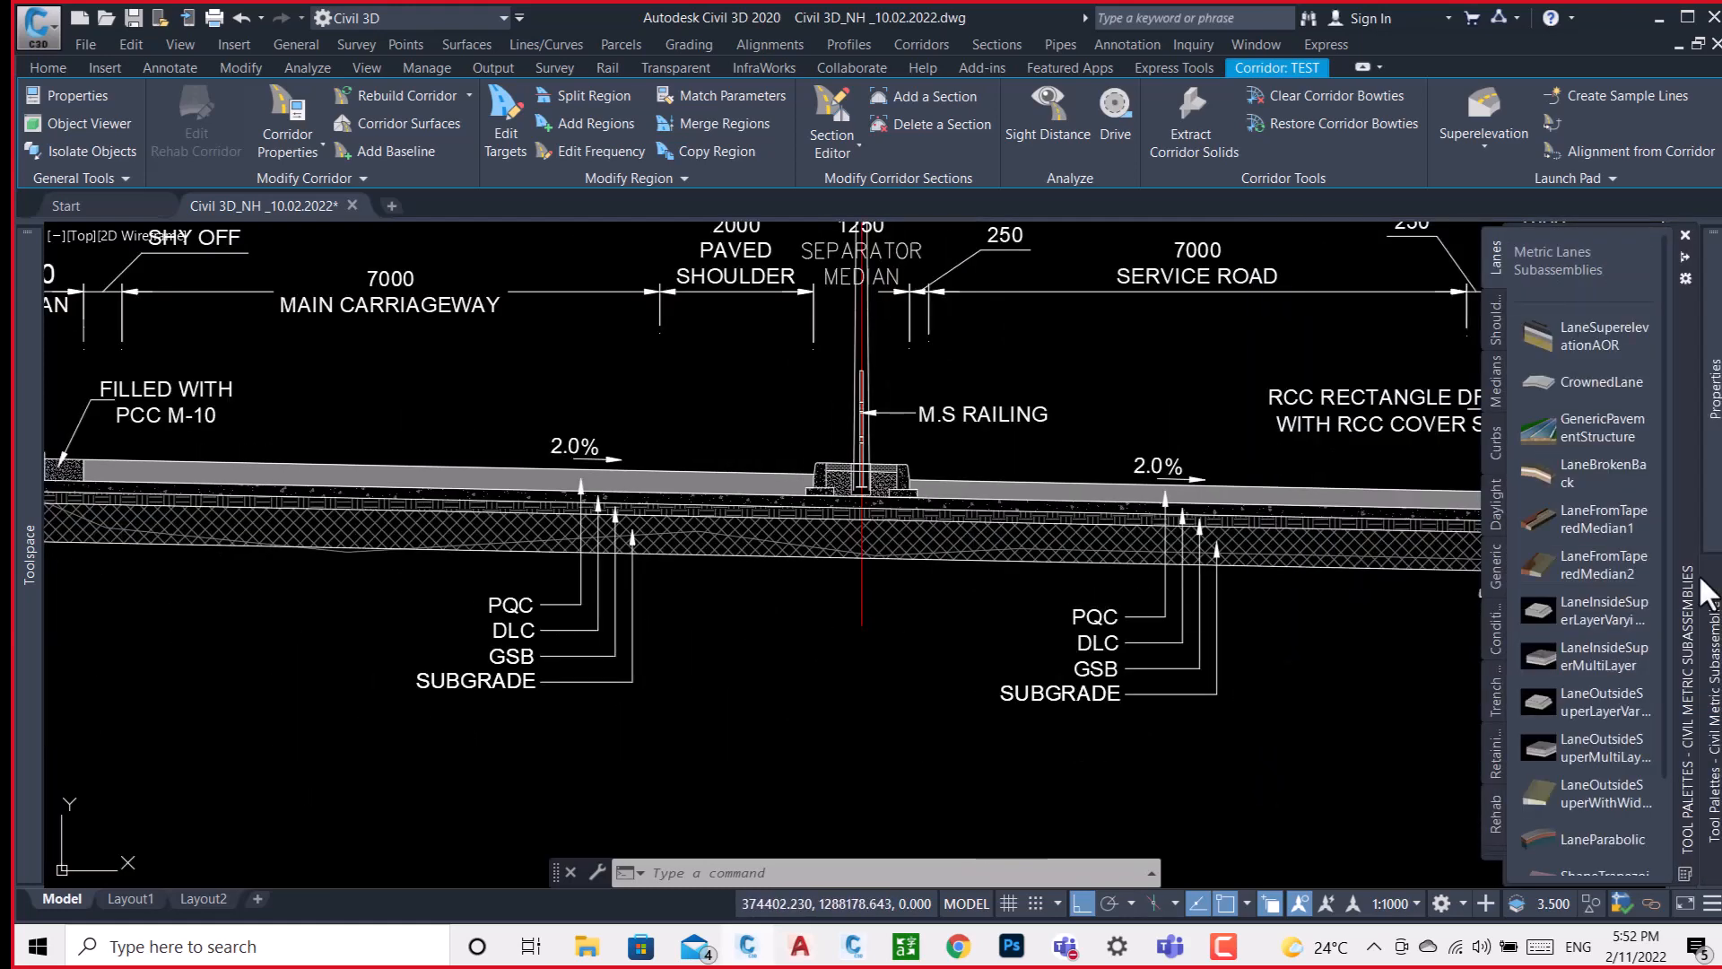
left_click(1499, 434)
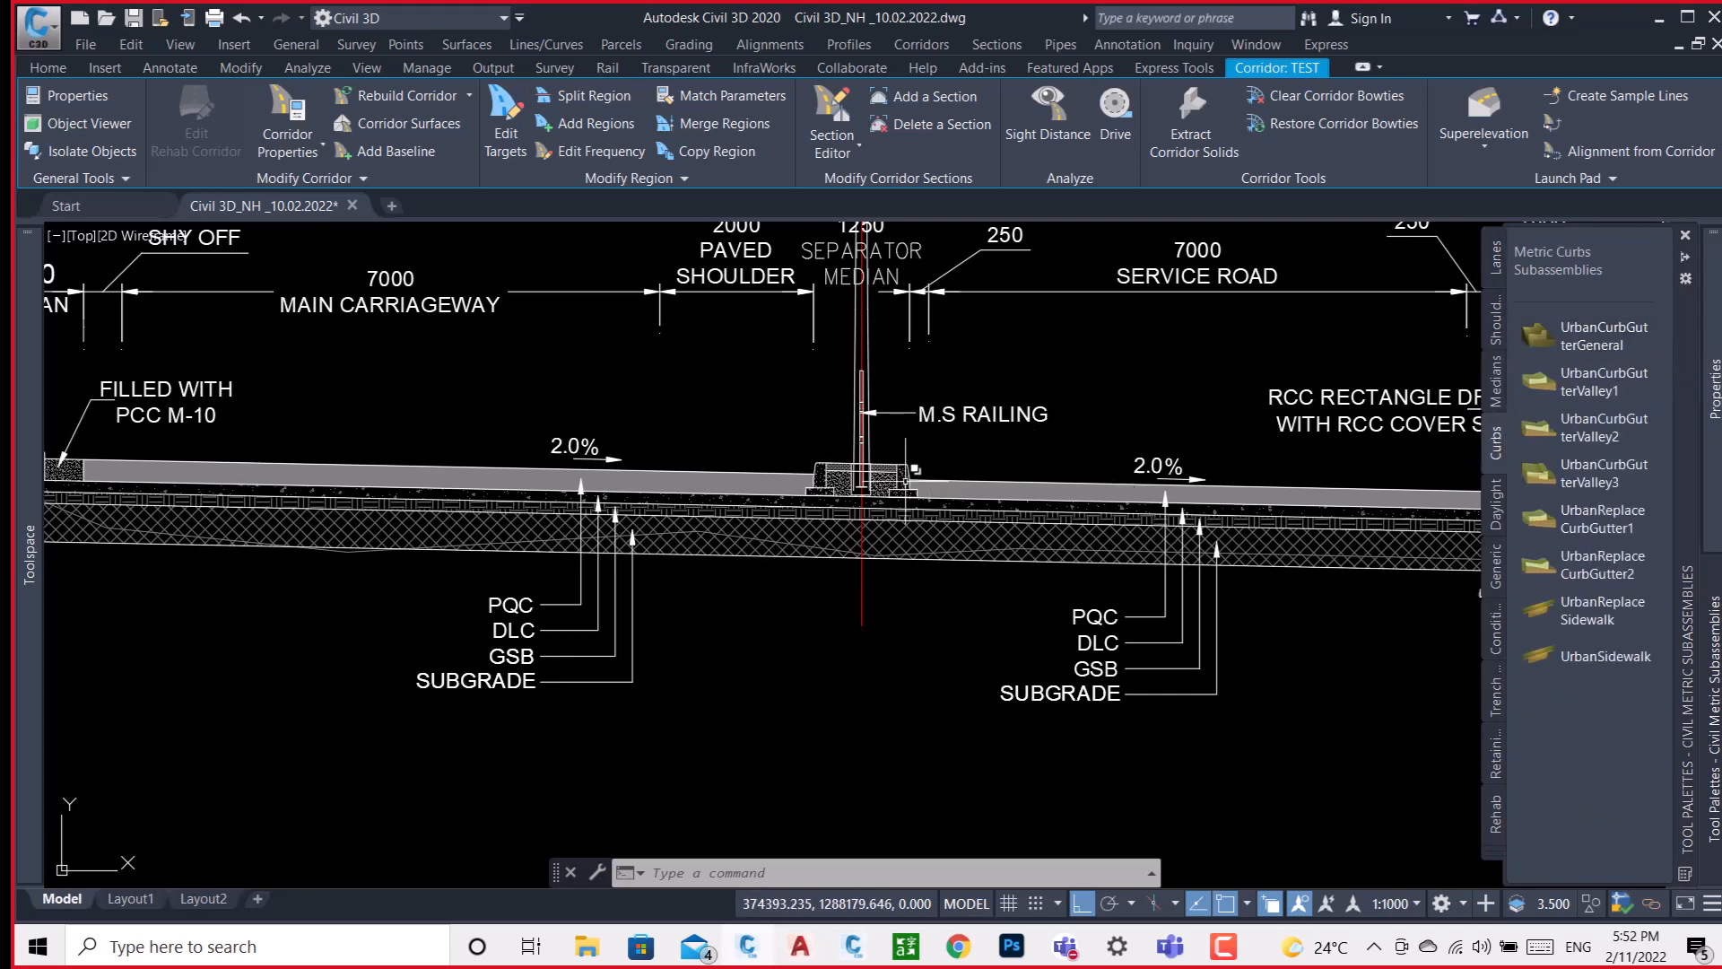
Examine the TYPE 2B/1 section's drain and service road, and the kerb shape of the separator median beside the paved shoulder.
middle_click_drag(1356, 588, 1334, 617)
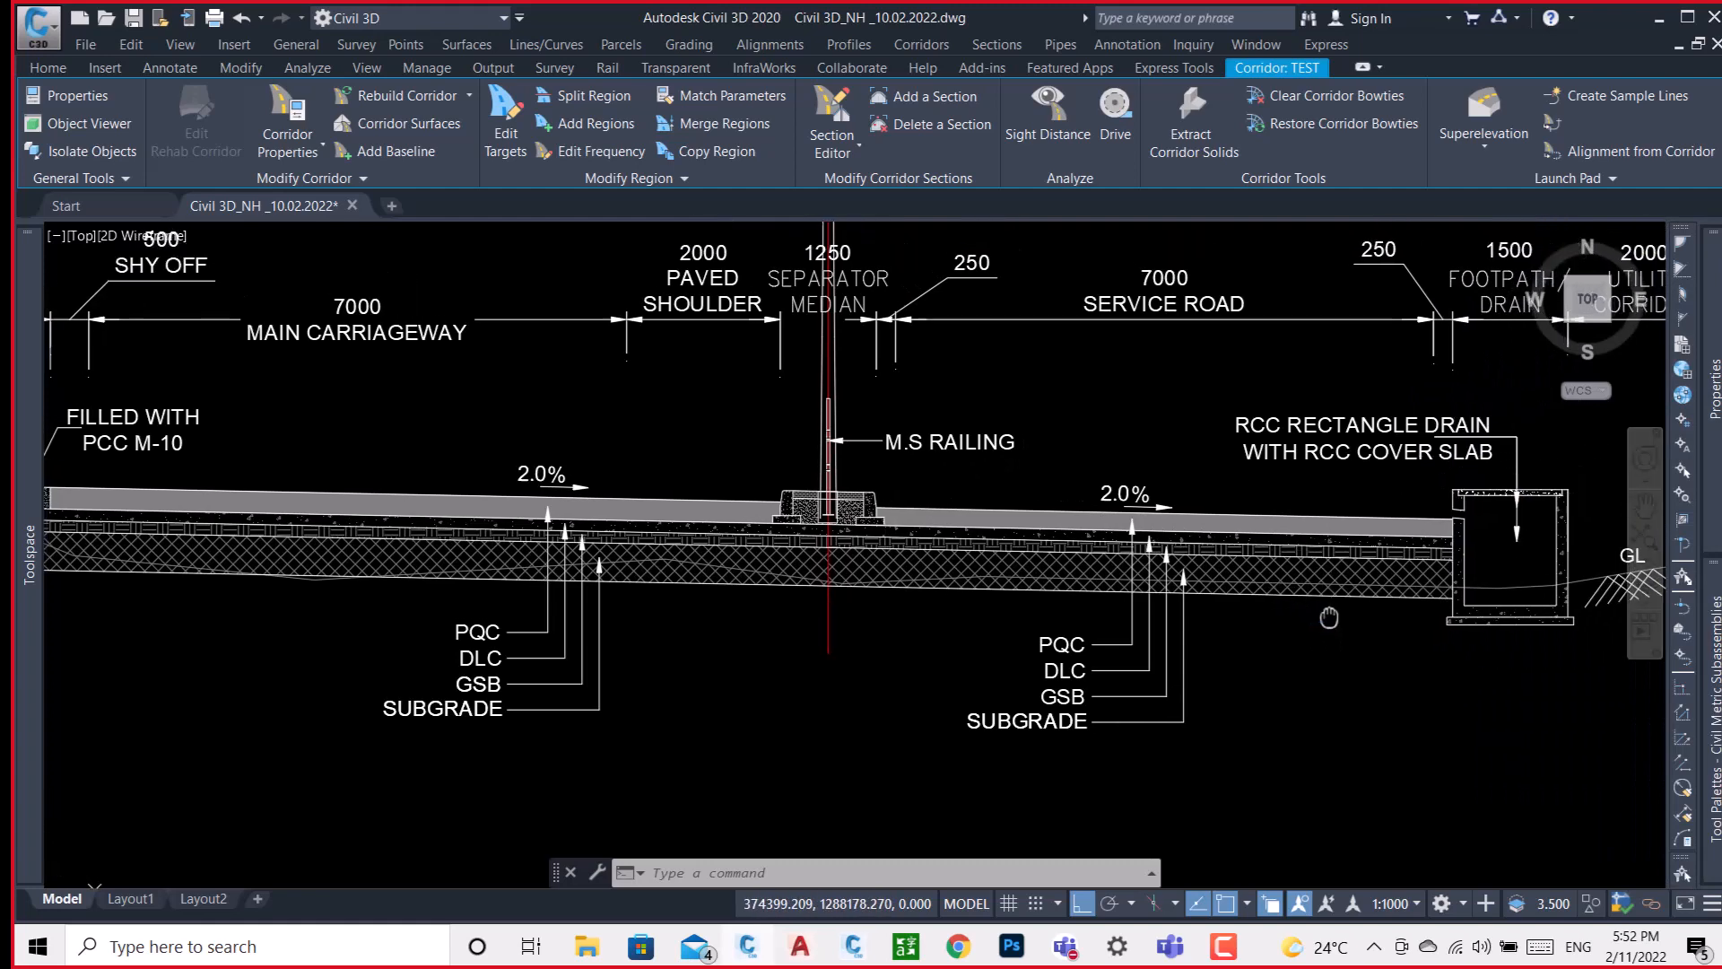
scroll(1341, 622, "down", 4)
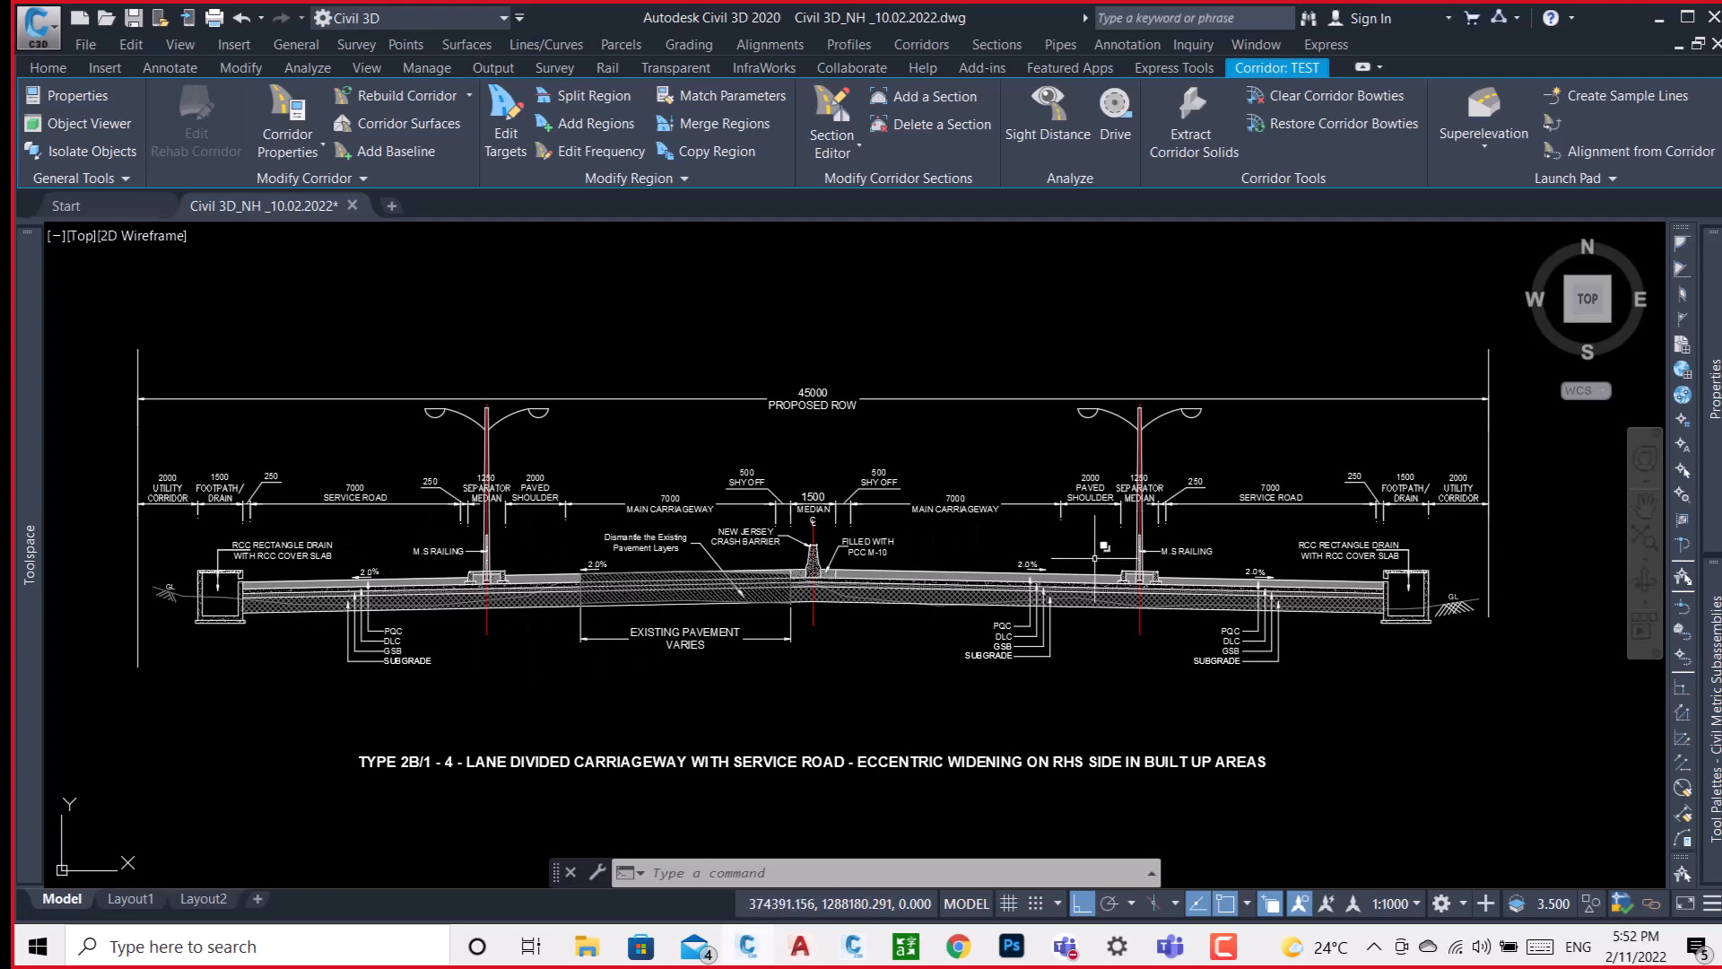
scroll(1099, 557, "up", 4)
scroll(1114, 569, "up", 4)
middle_click_drag(1208, 627, 963, 493)
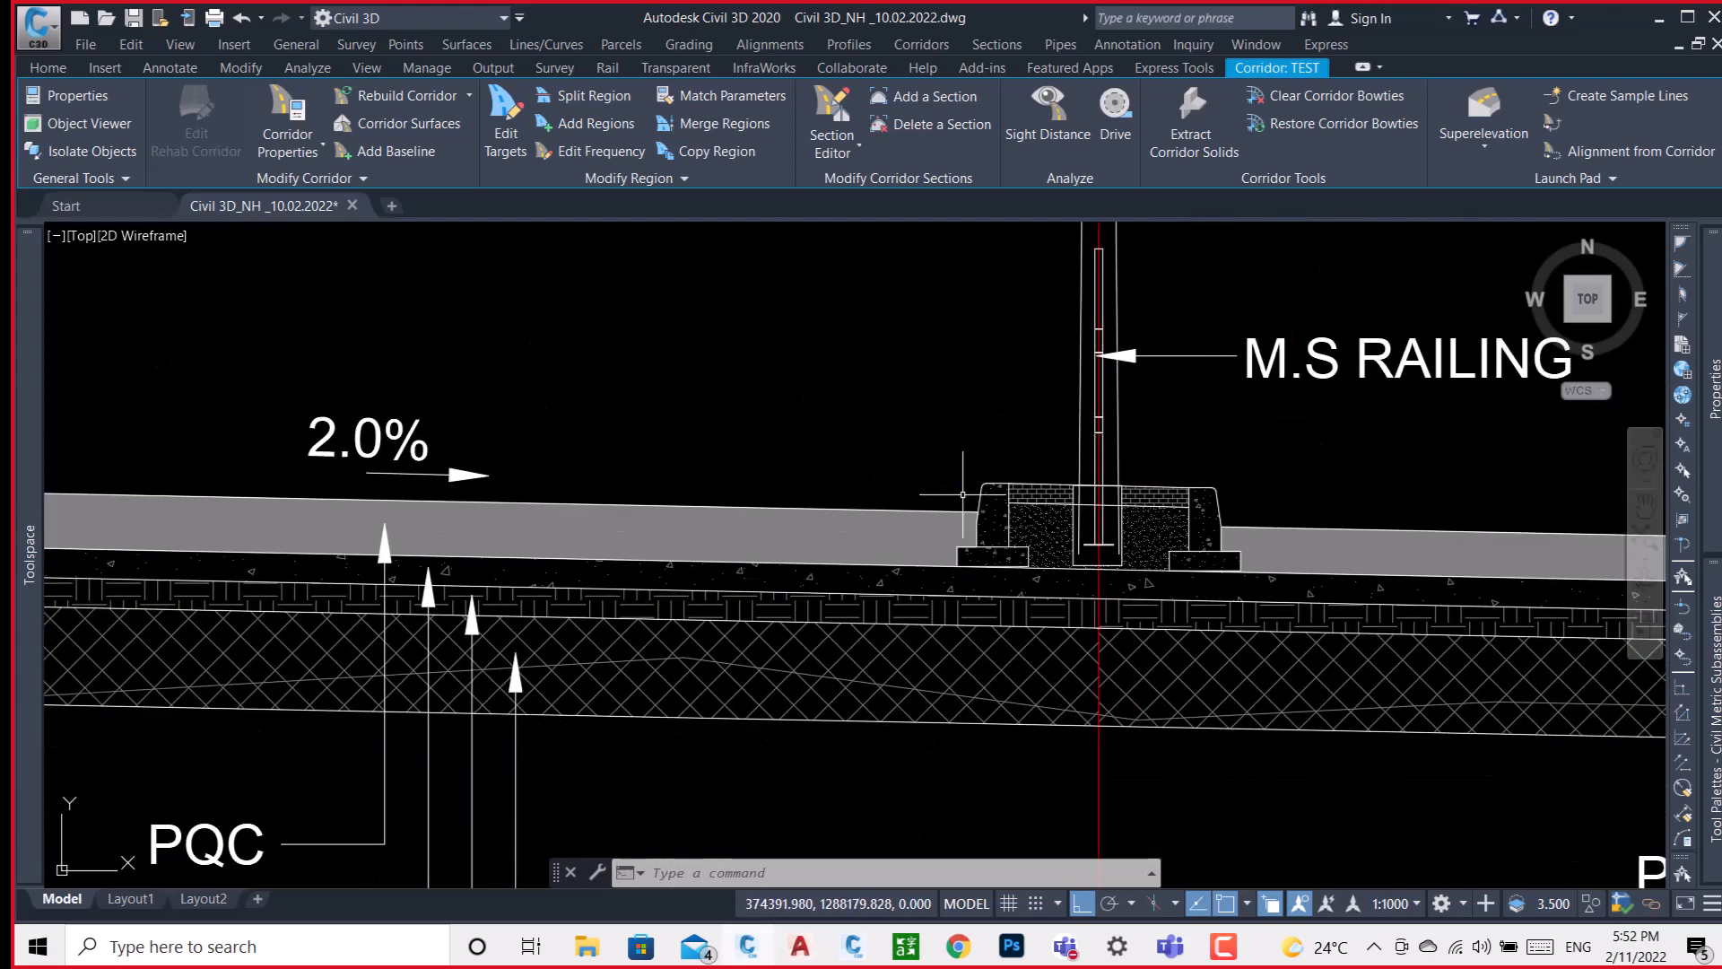
scroll(1024, 540, "up", 4)
scroll(905, 393, "up", 4)
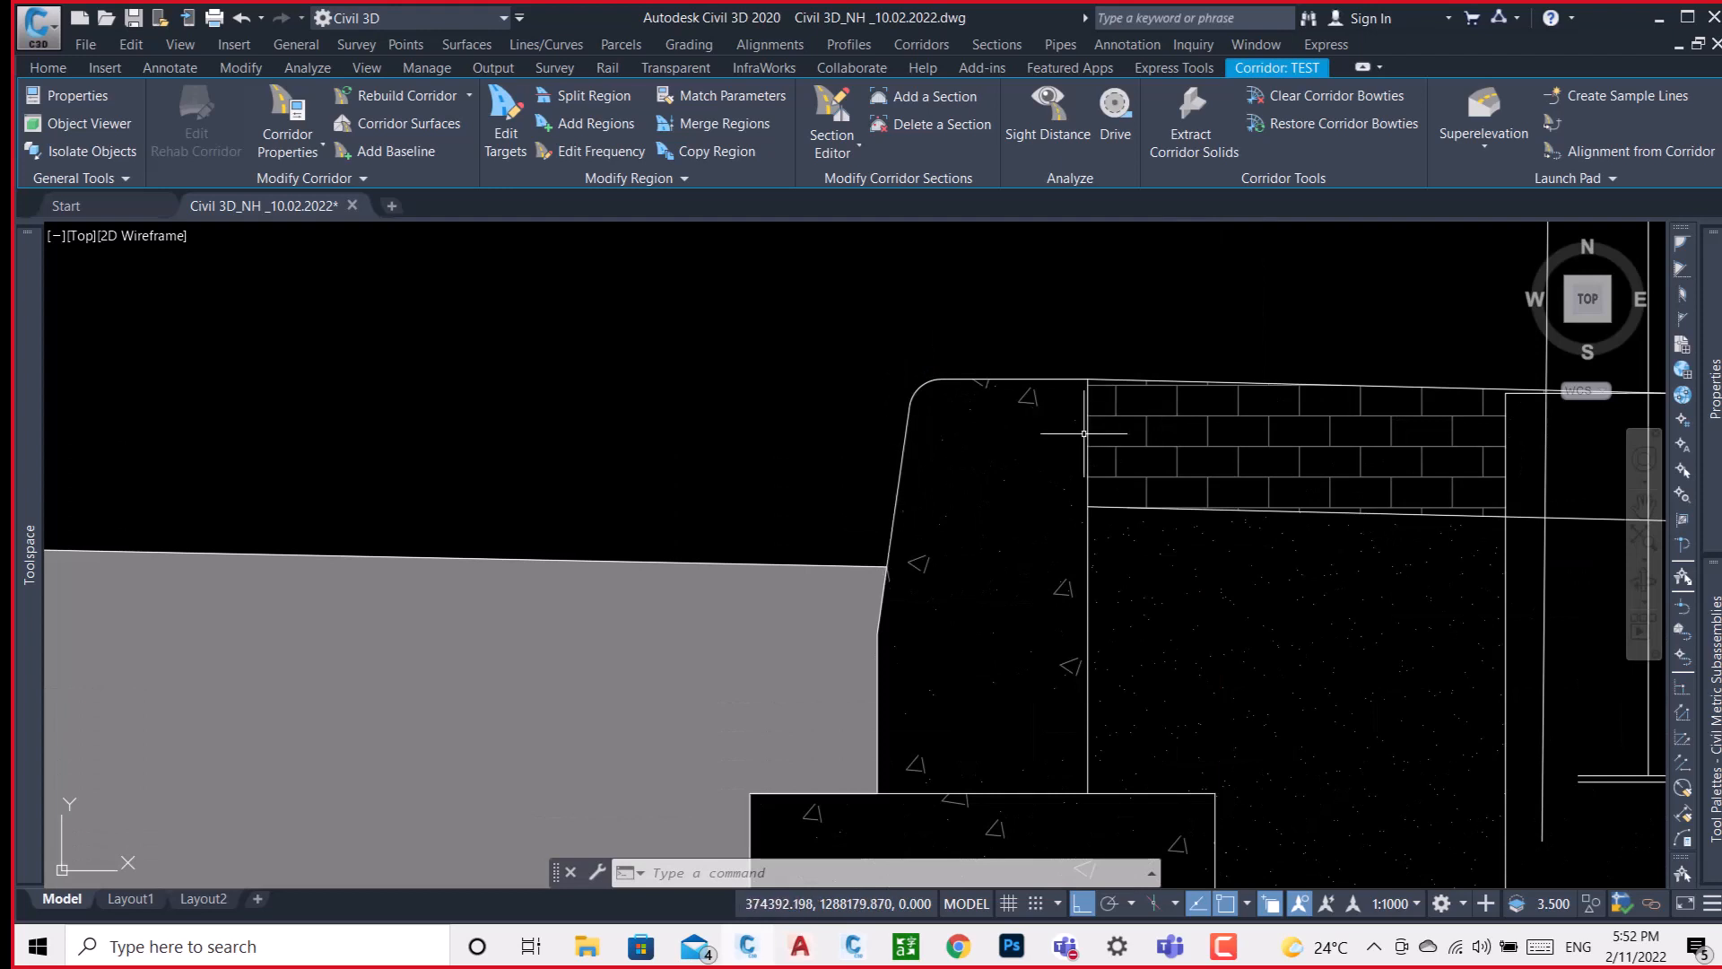
Examine the separator median with its M.S. railing between the paved shoulder and service road of the TYPE 2B/1 section.
scroll(1007, 535, "down", 6)
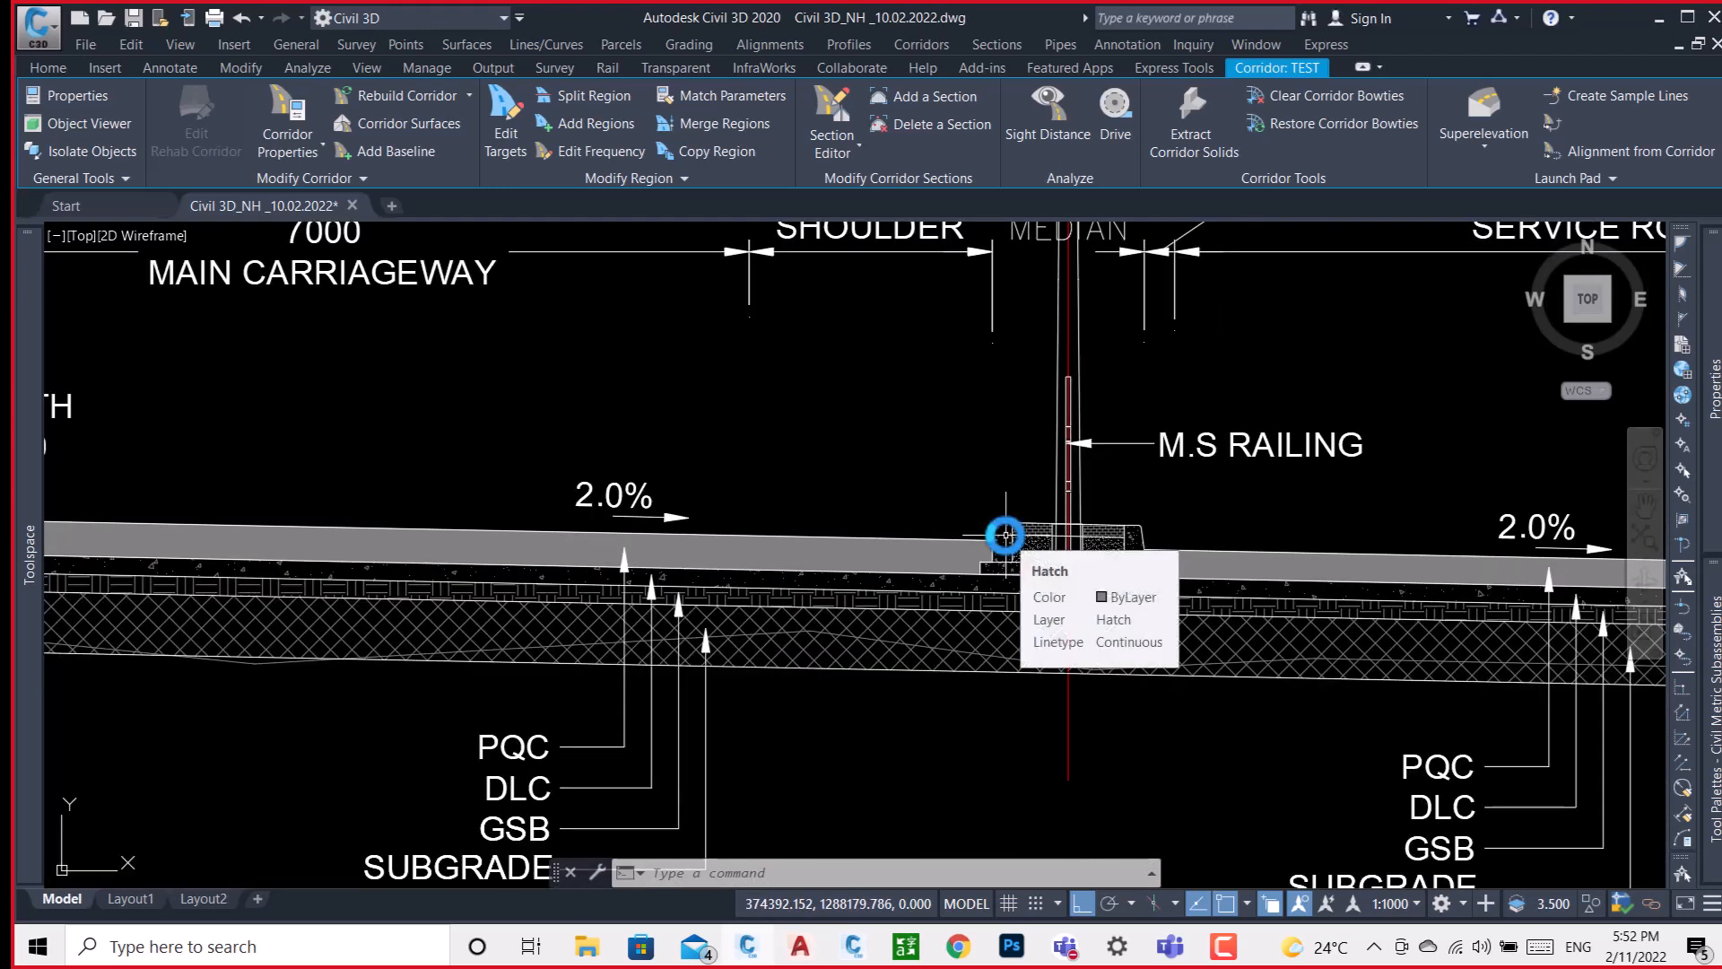
left_click(1007, 535)
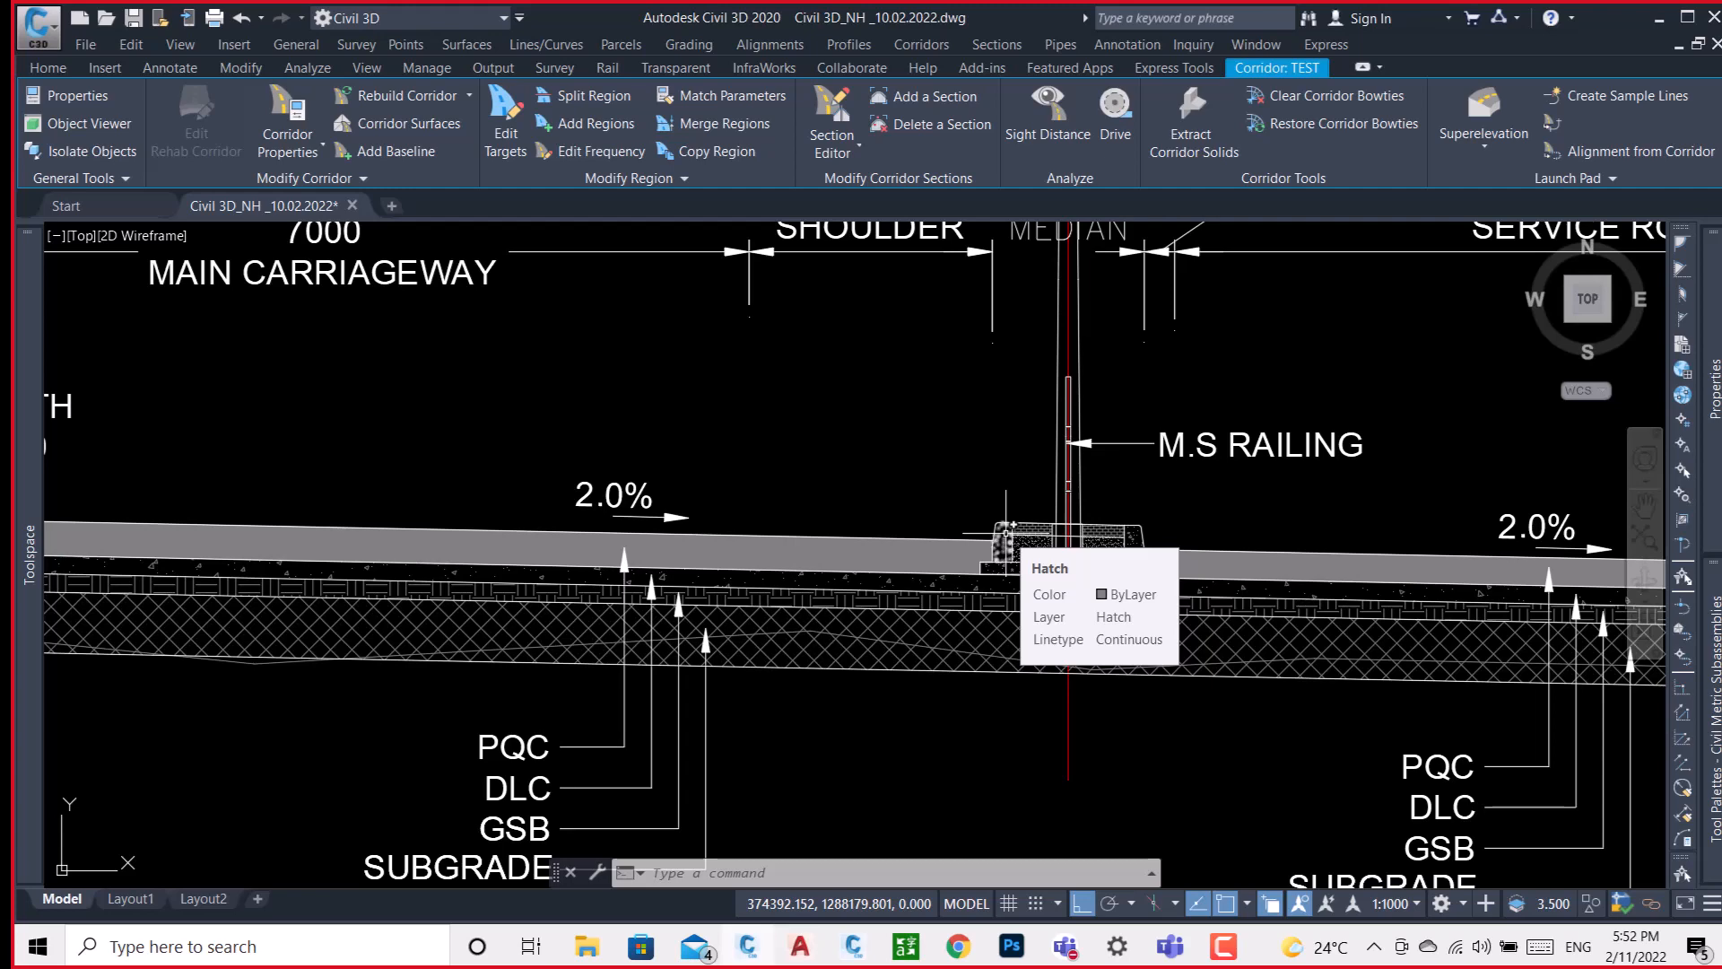
key("Escape")
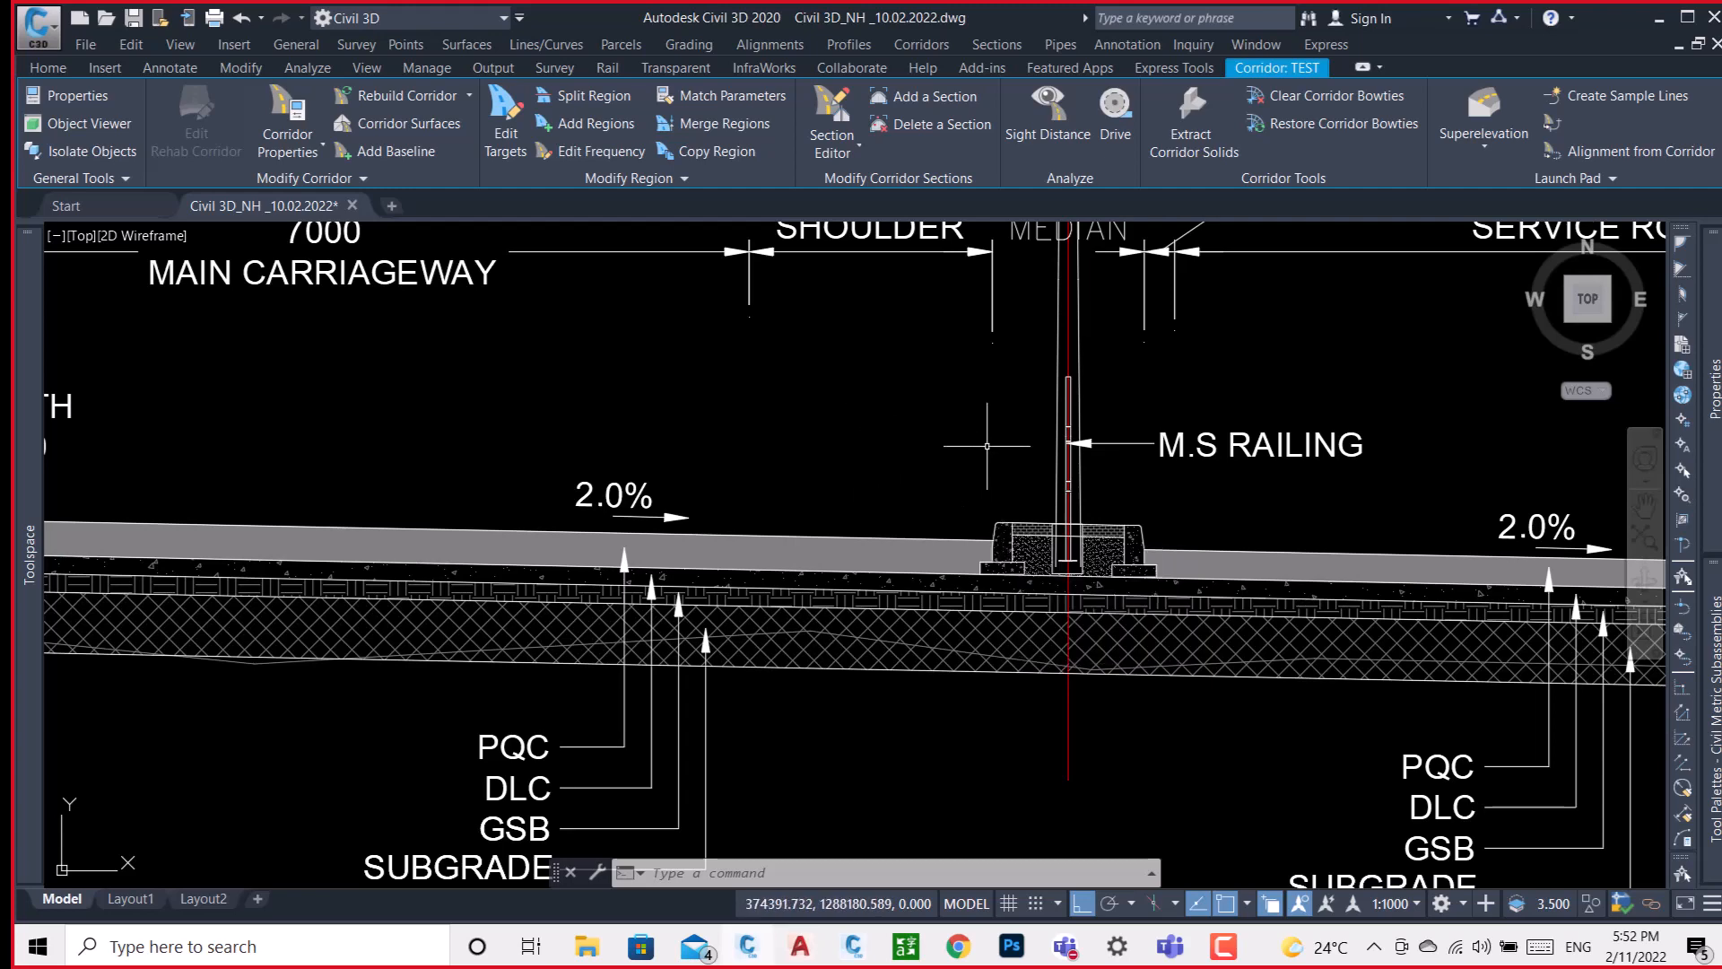
scroll(789, 577, "down", 6)
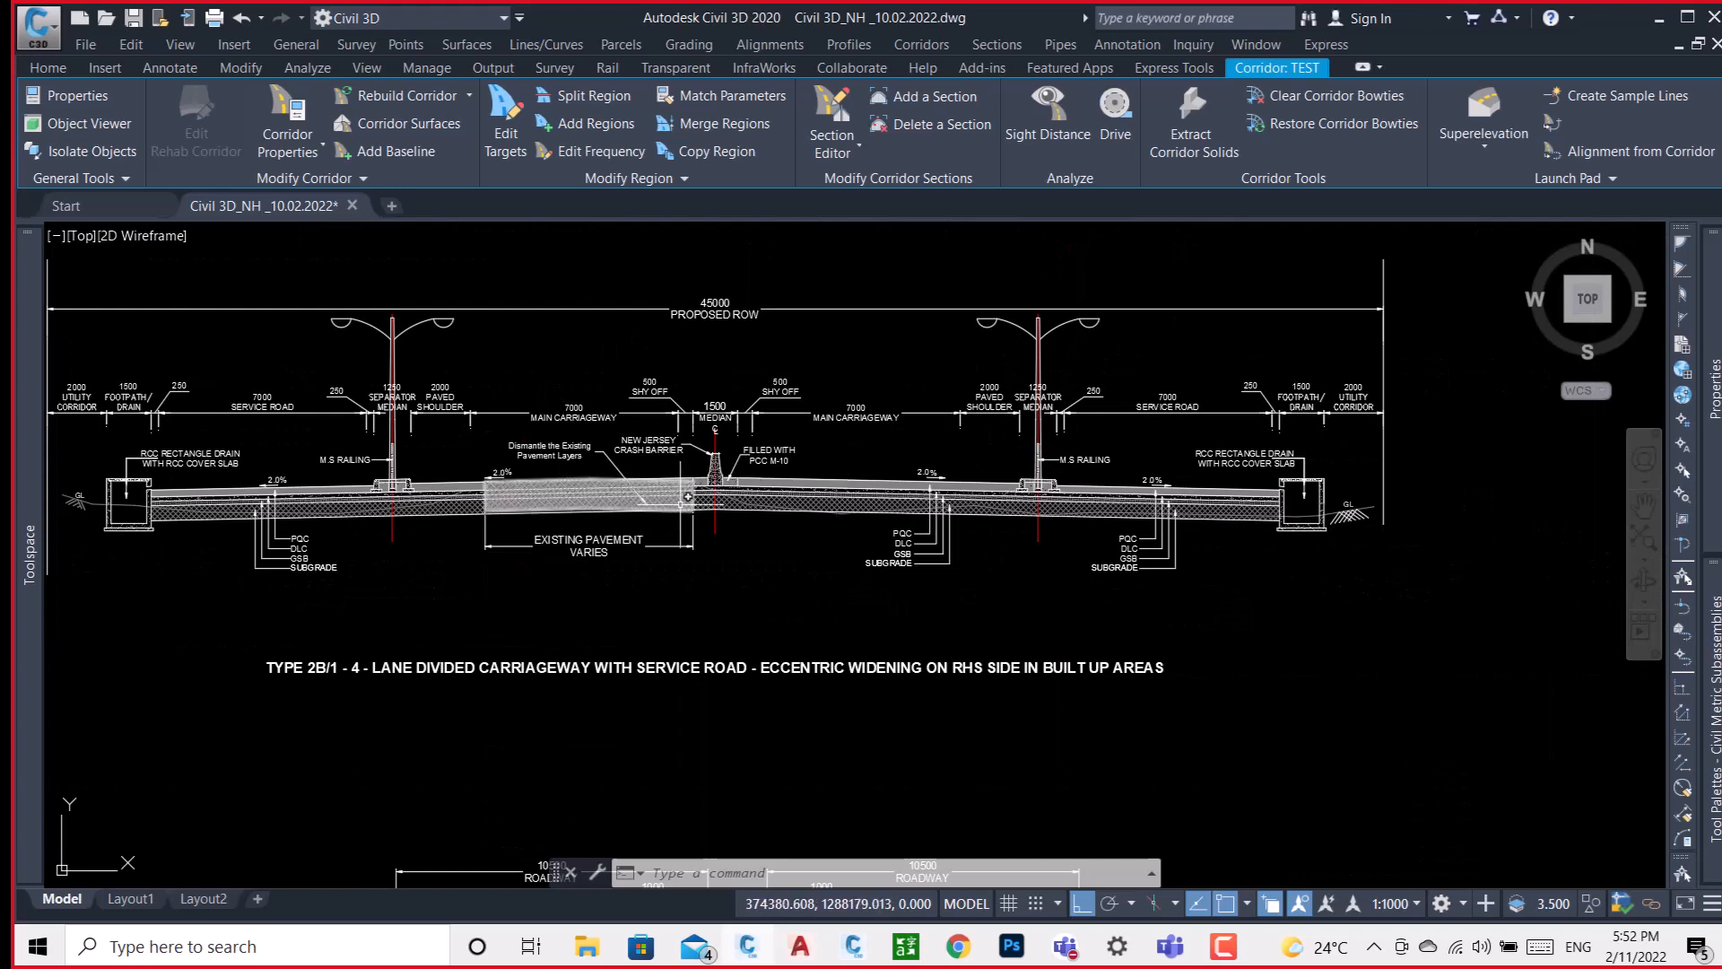
Switch to Autodesk Subassembly Composer to view its toolbox and empty flowchart, and return to the Civil 3D drawing's Home tools.
mouse_move(1710, 681)
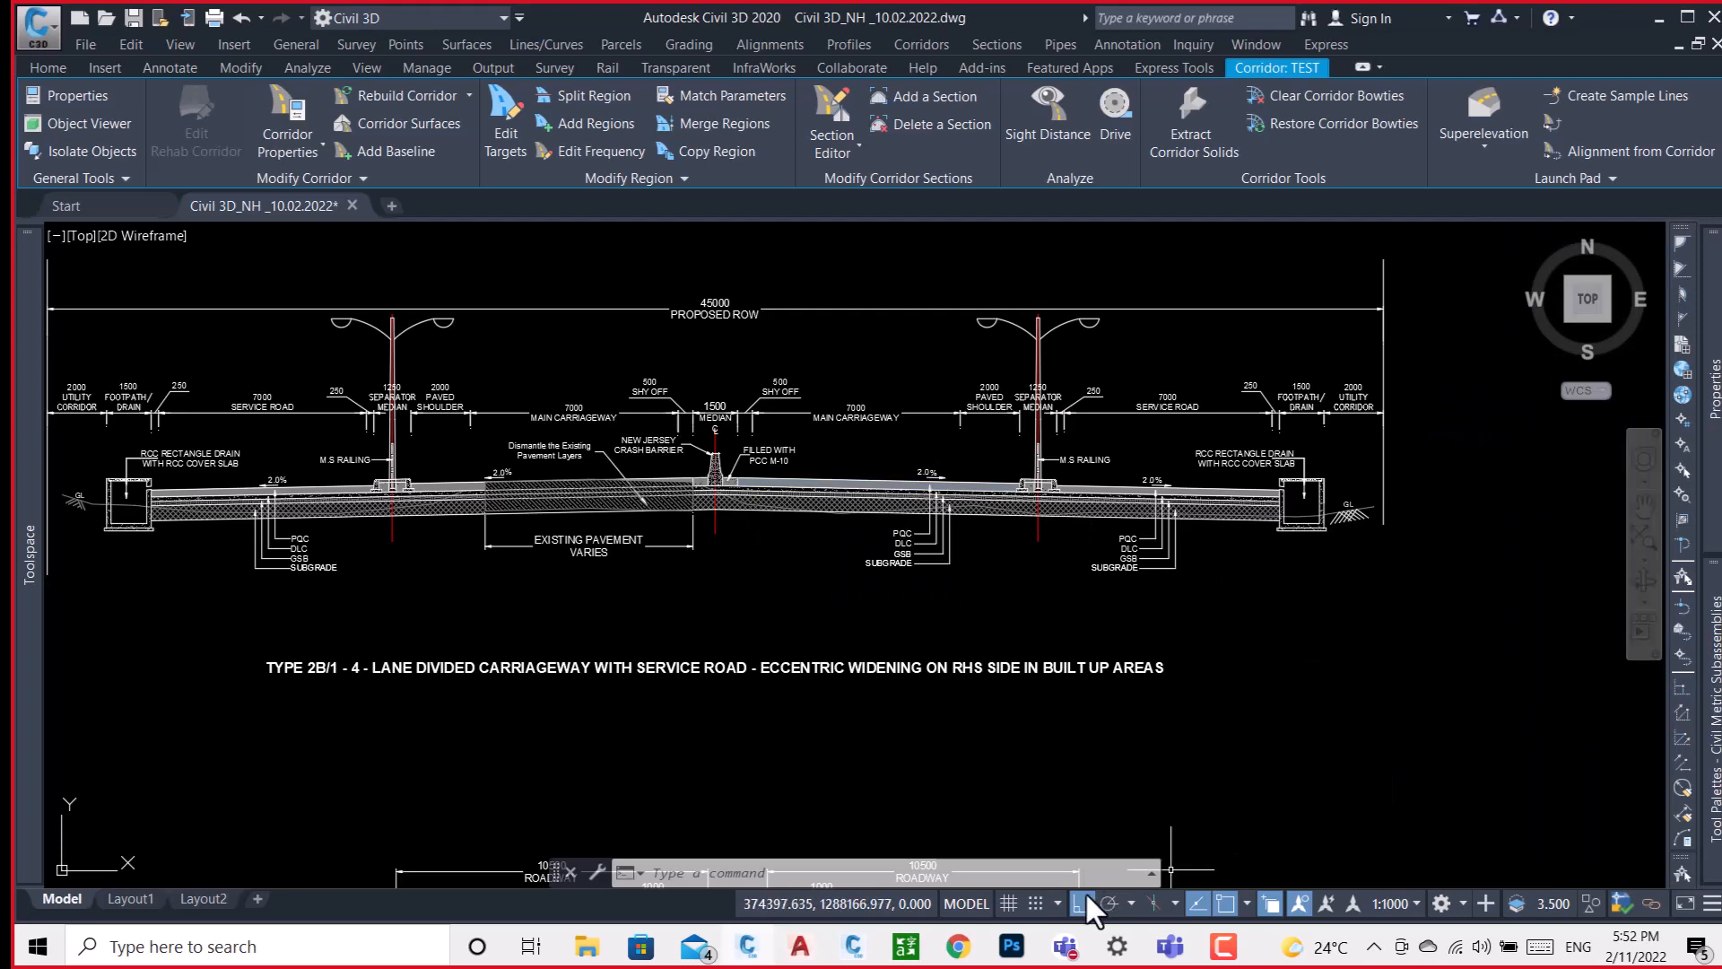
left_click(851, 949)
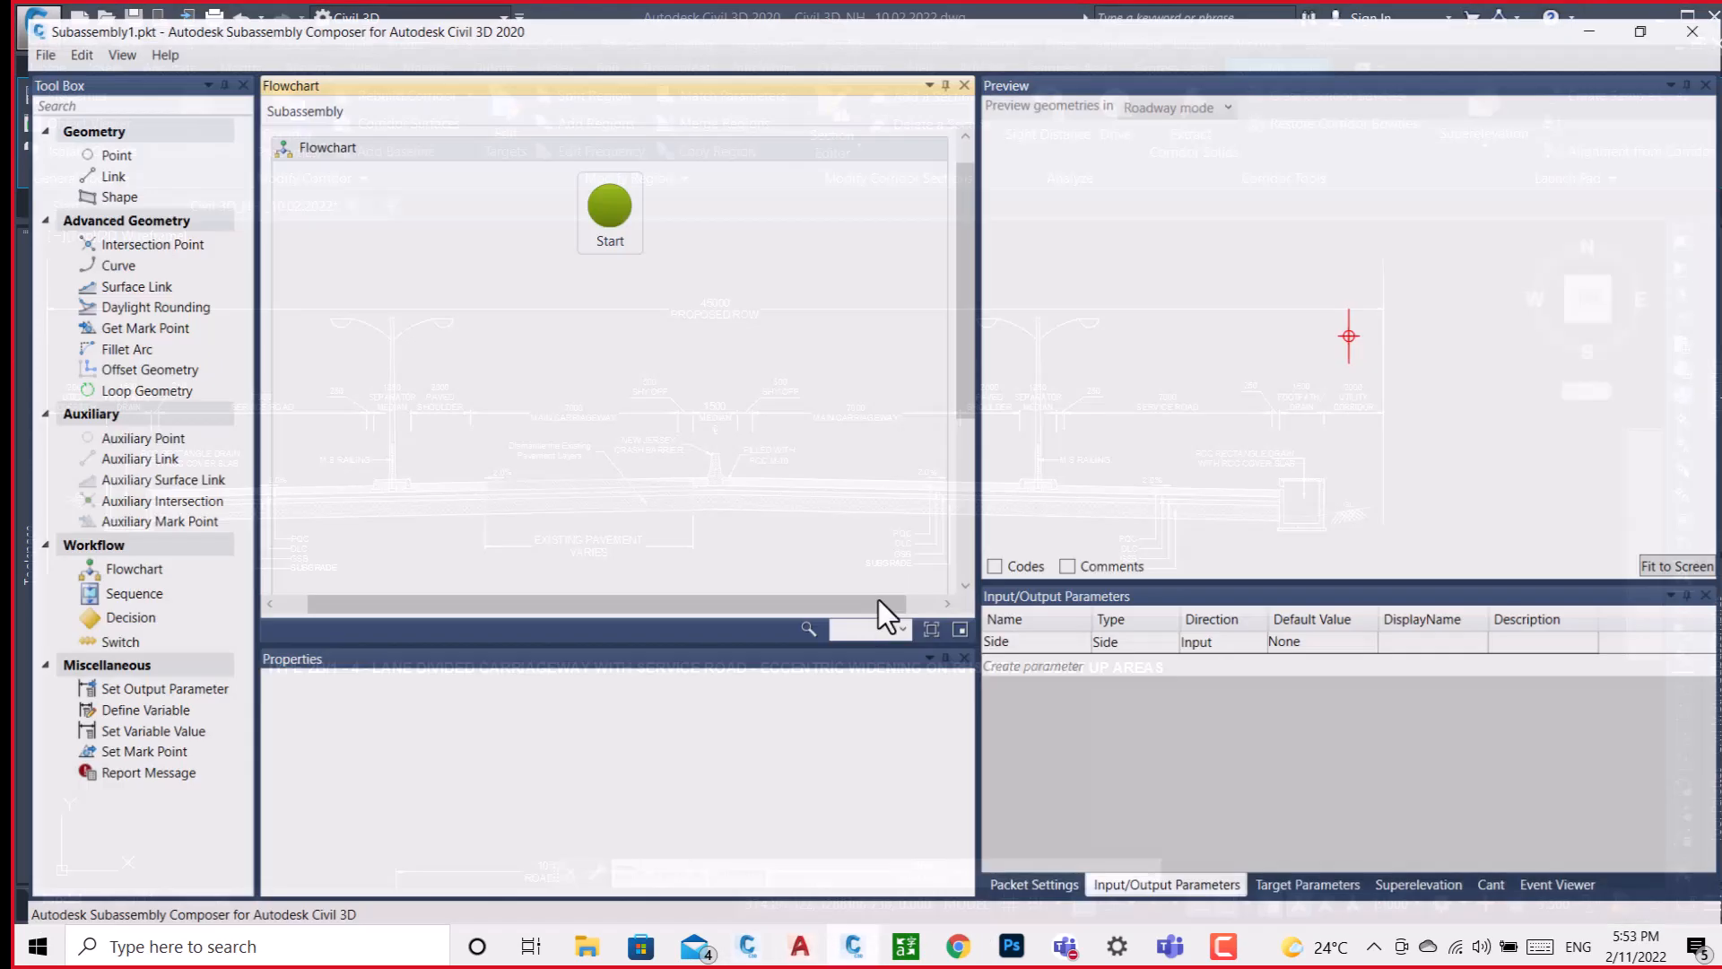
left_click(1597, 14)
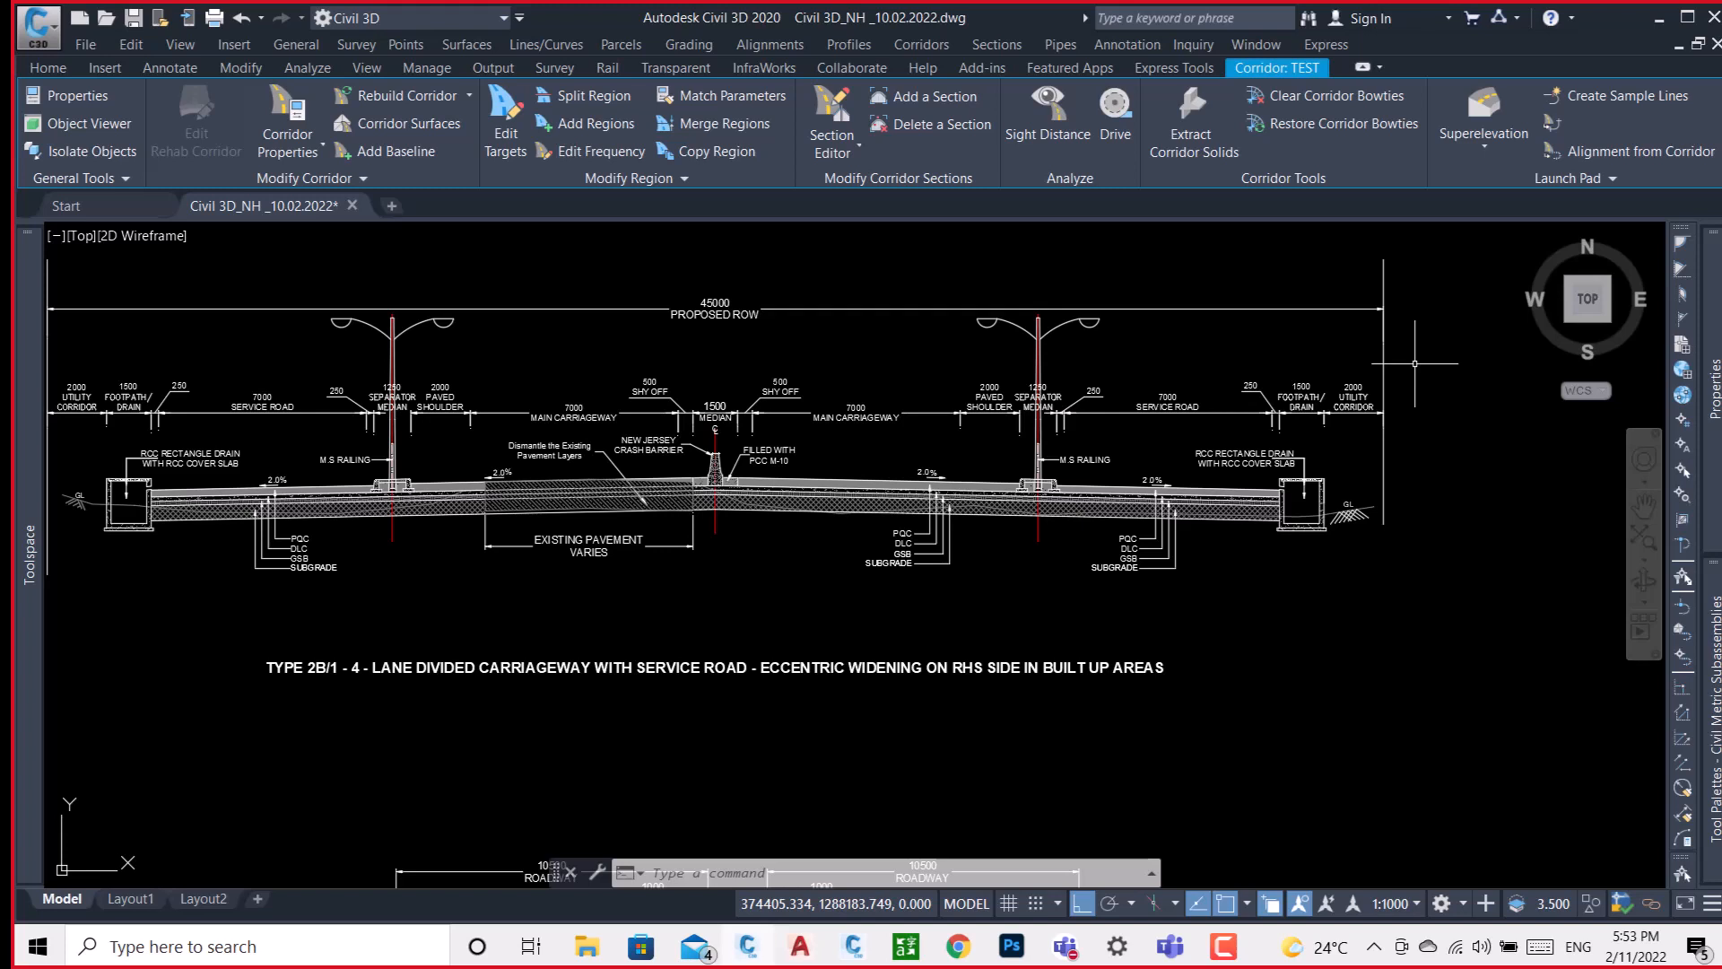
left_click(36, 66)
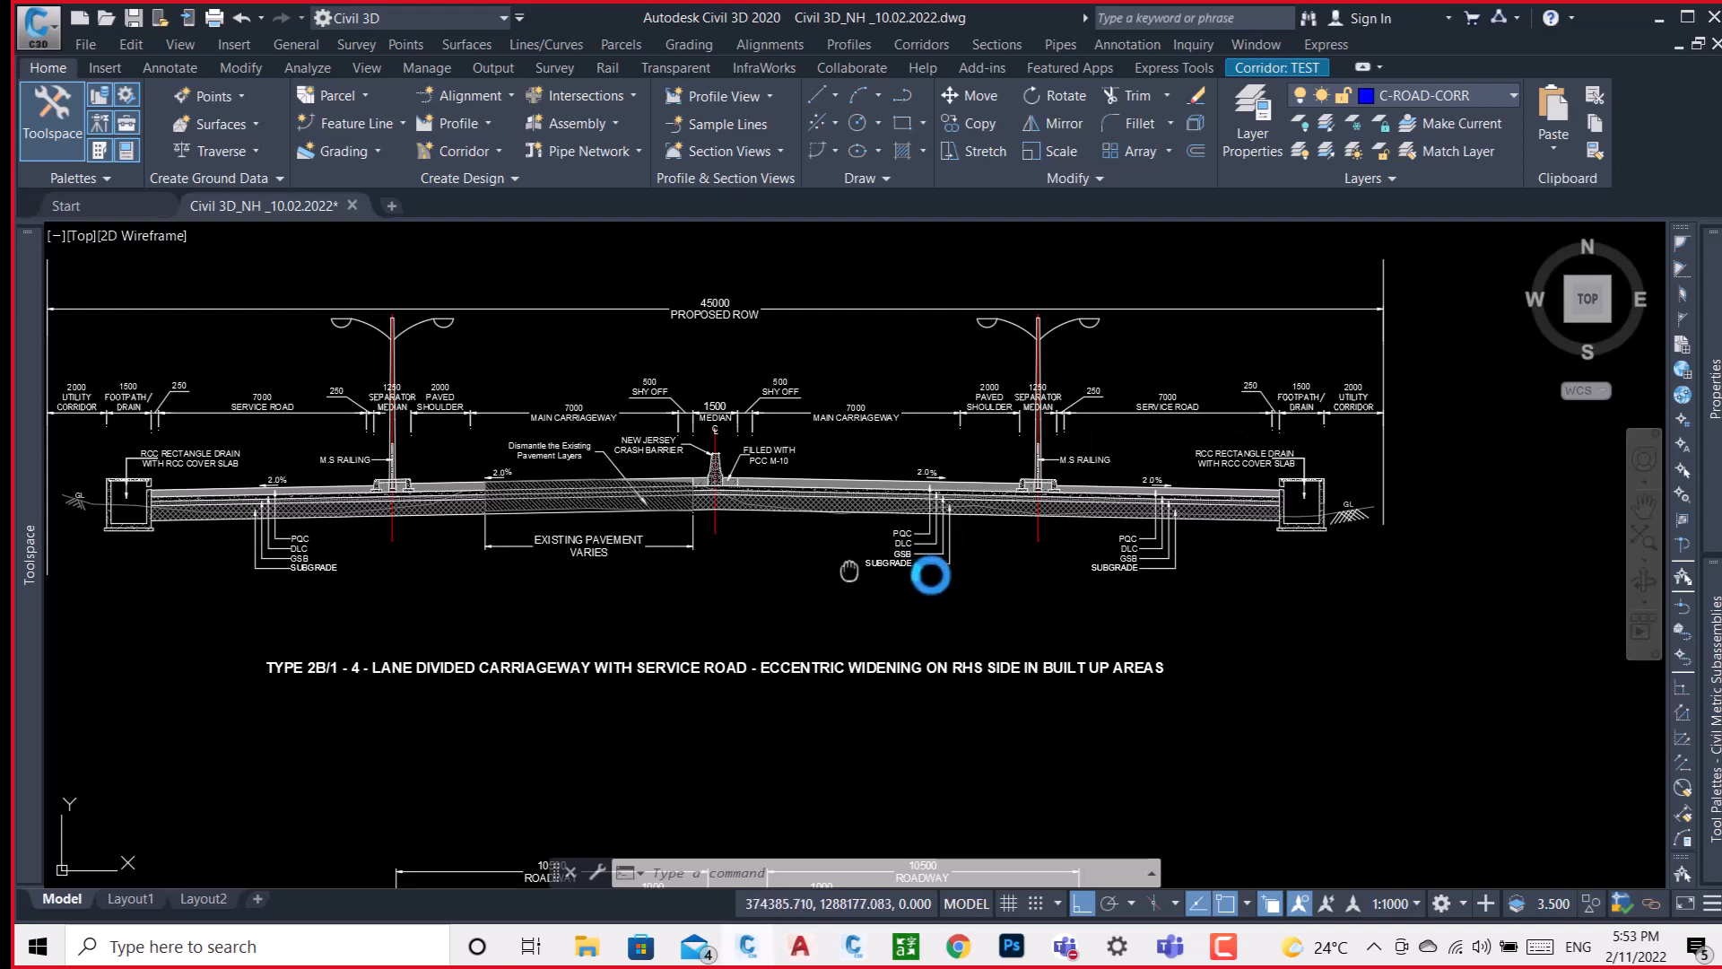
Examine the separator median's kerbs and footings, the service road and the RCC rectangle drain on the TYPE 2B/1 section's left half.
middle_click_drag(927, 577, 1020, 586)
middle_click_drag(690, 524, 957, 550)
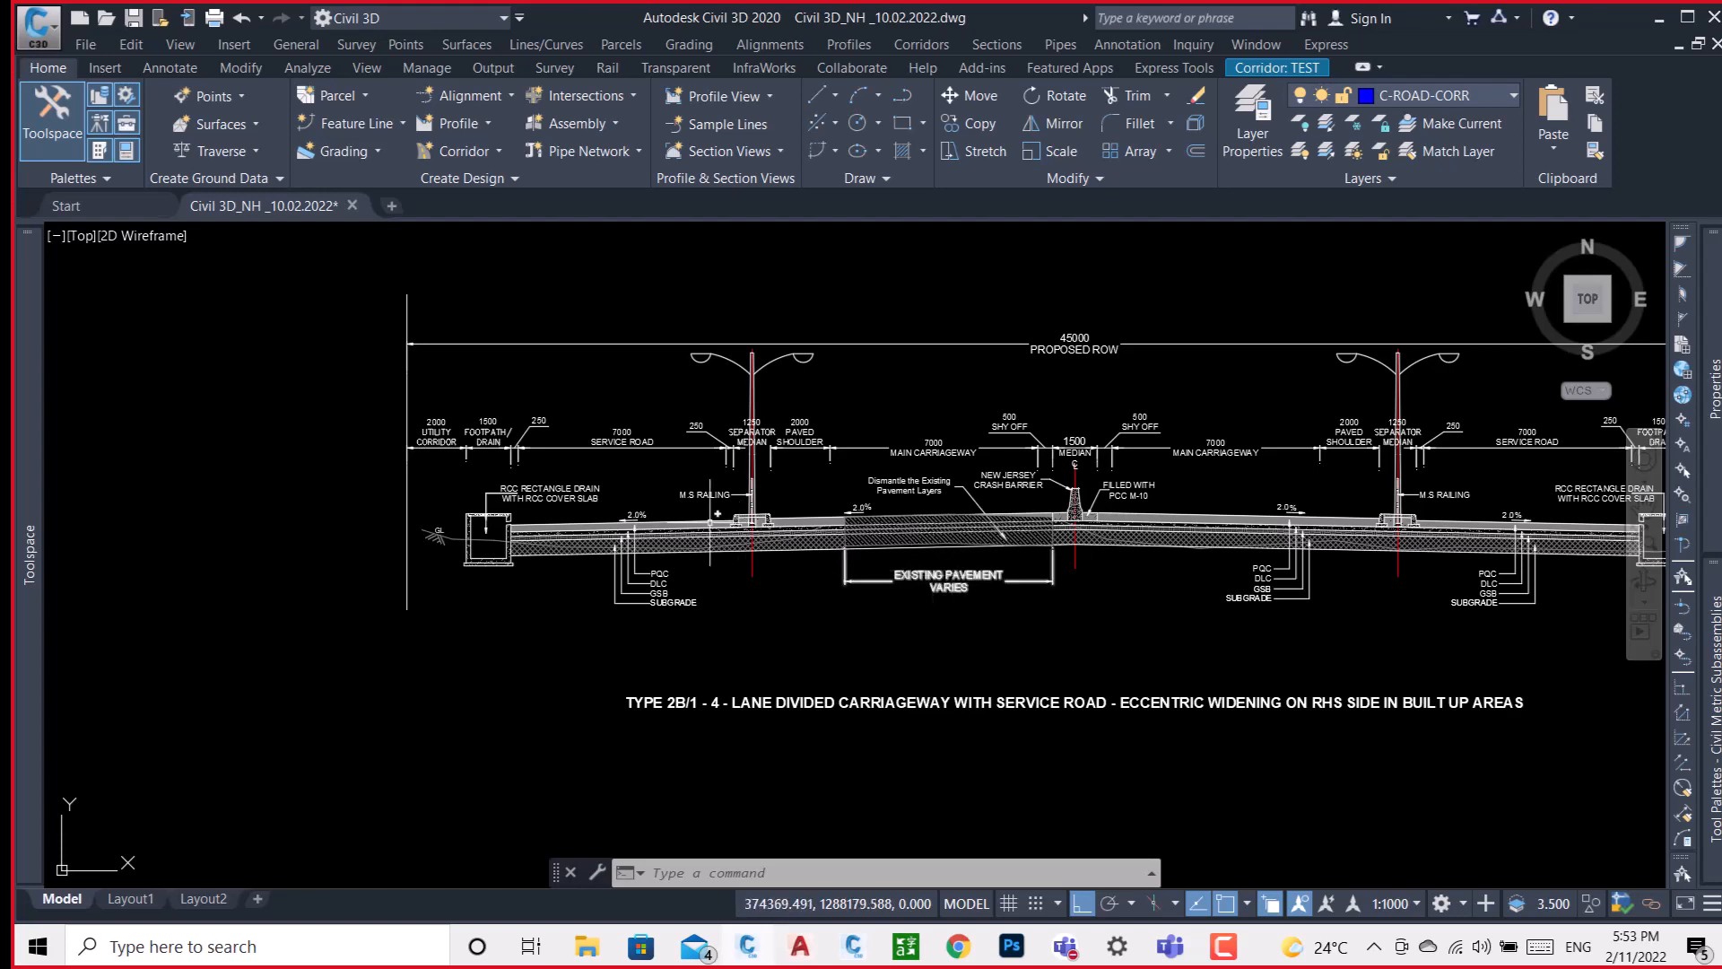
scroll(787, 550, "up", 6)
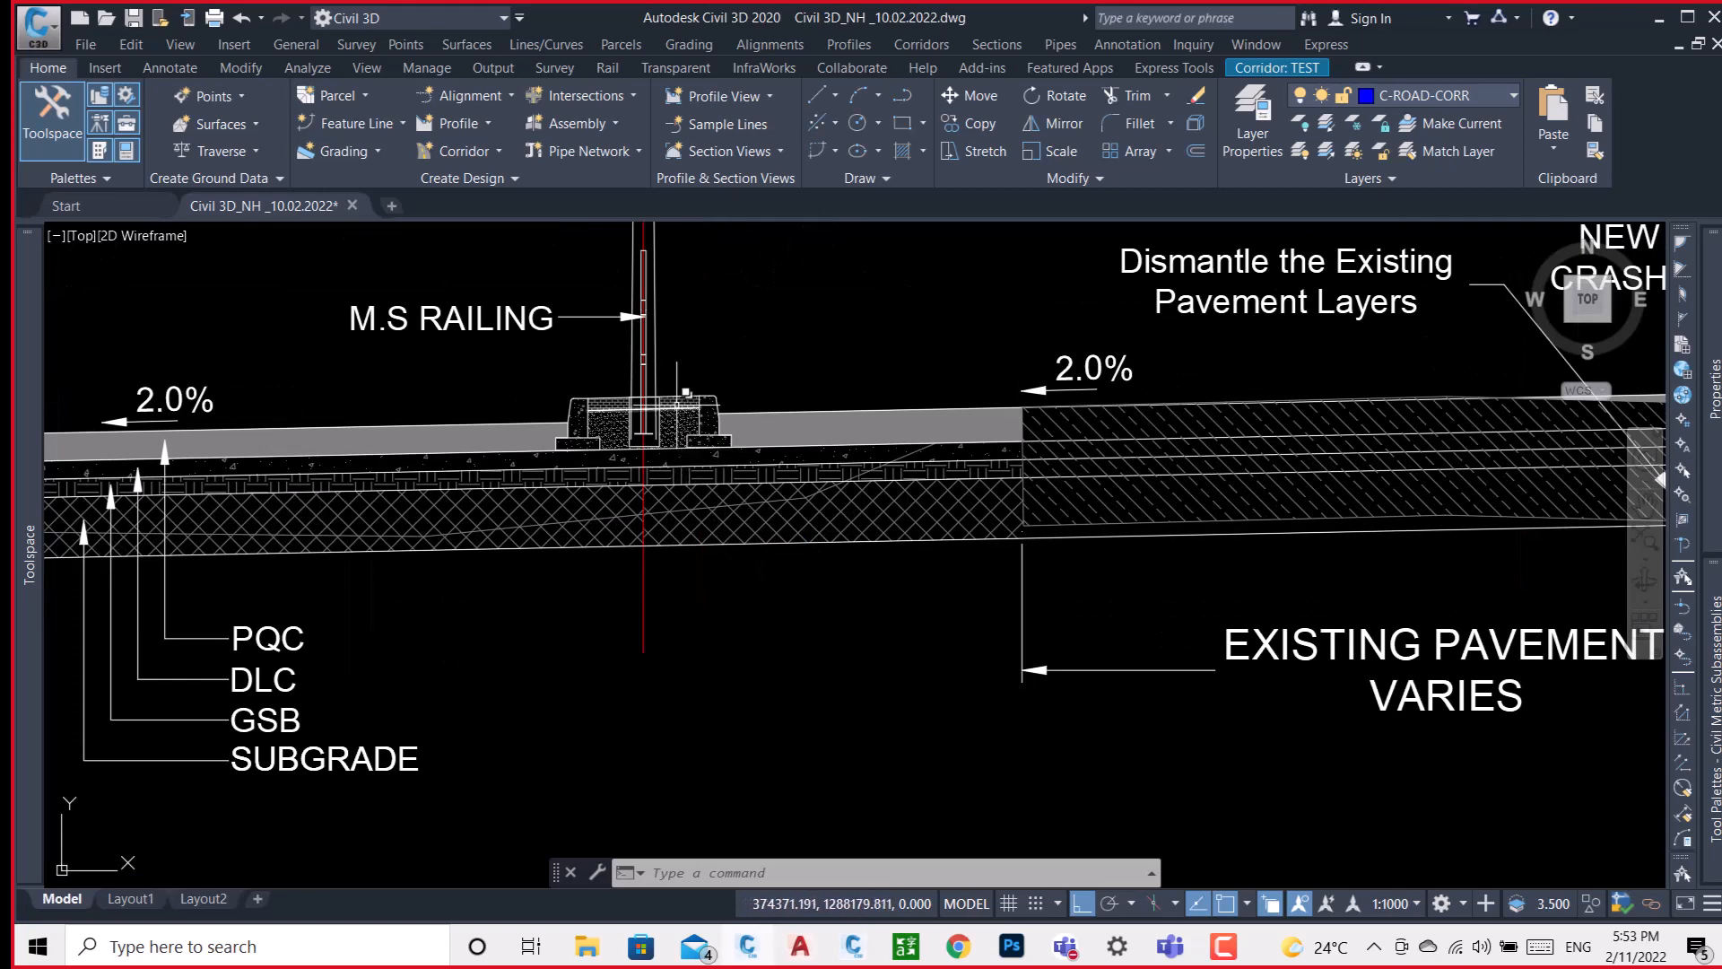
scroll(655, 397, "up", 5)
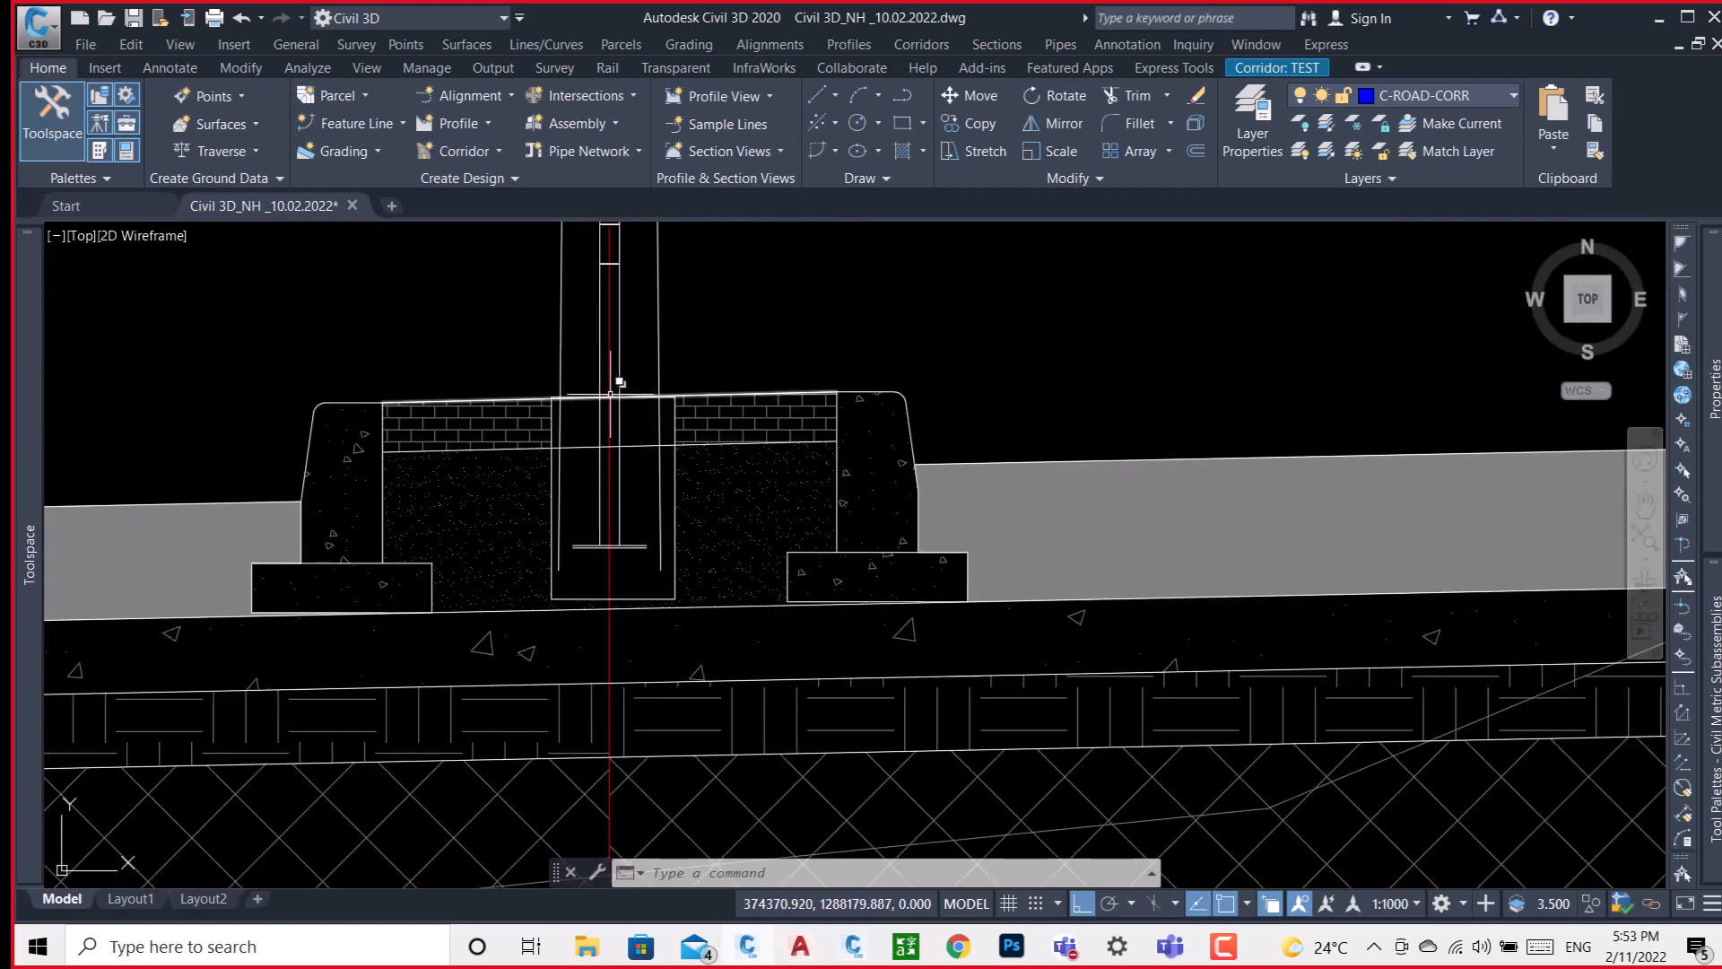
scroll(615, 384, "down", 5)
scroll(646, 382, "down", 3)
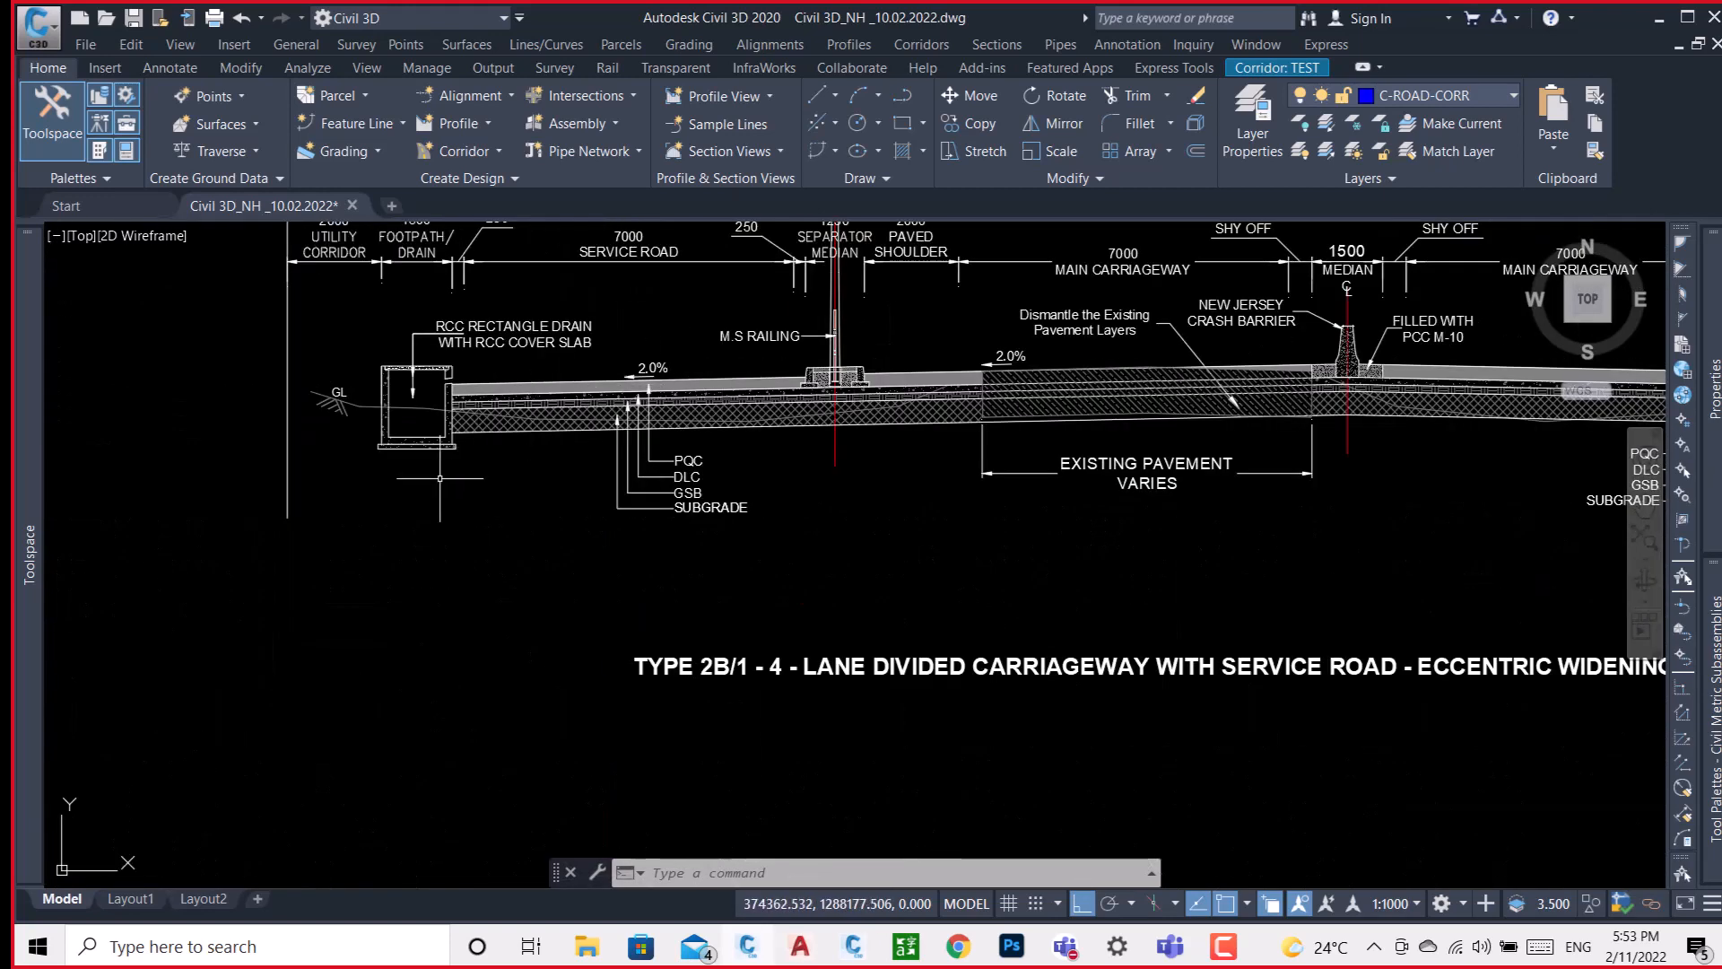
scroll(464, 442, "up", 5)
middle_click_drag(486, 463, 742, 581)
scroll(743, 581, "down", 10)
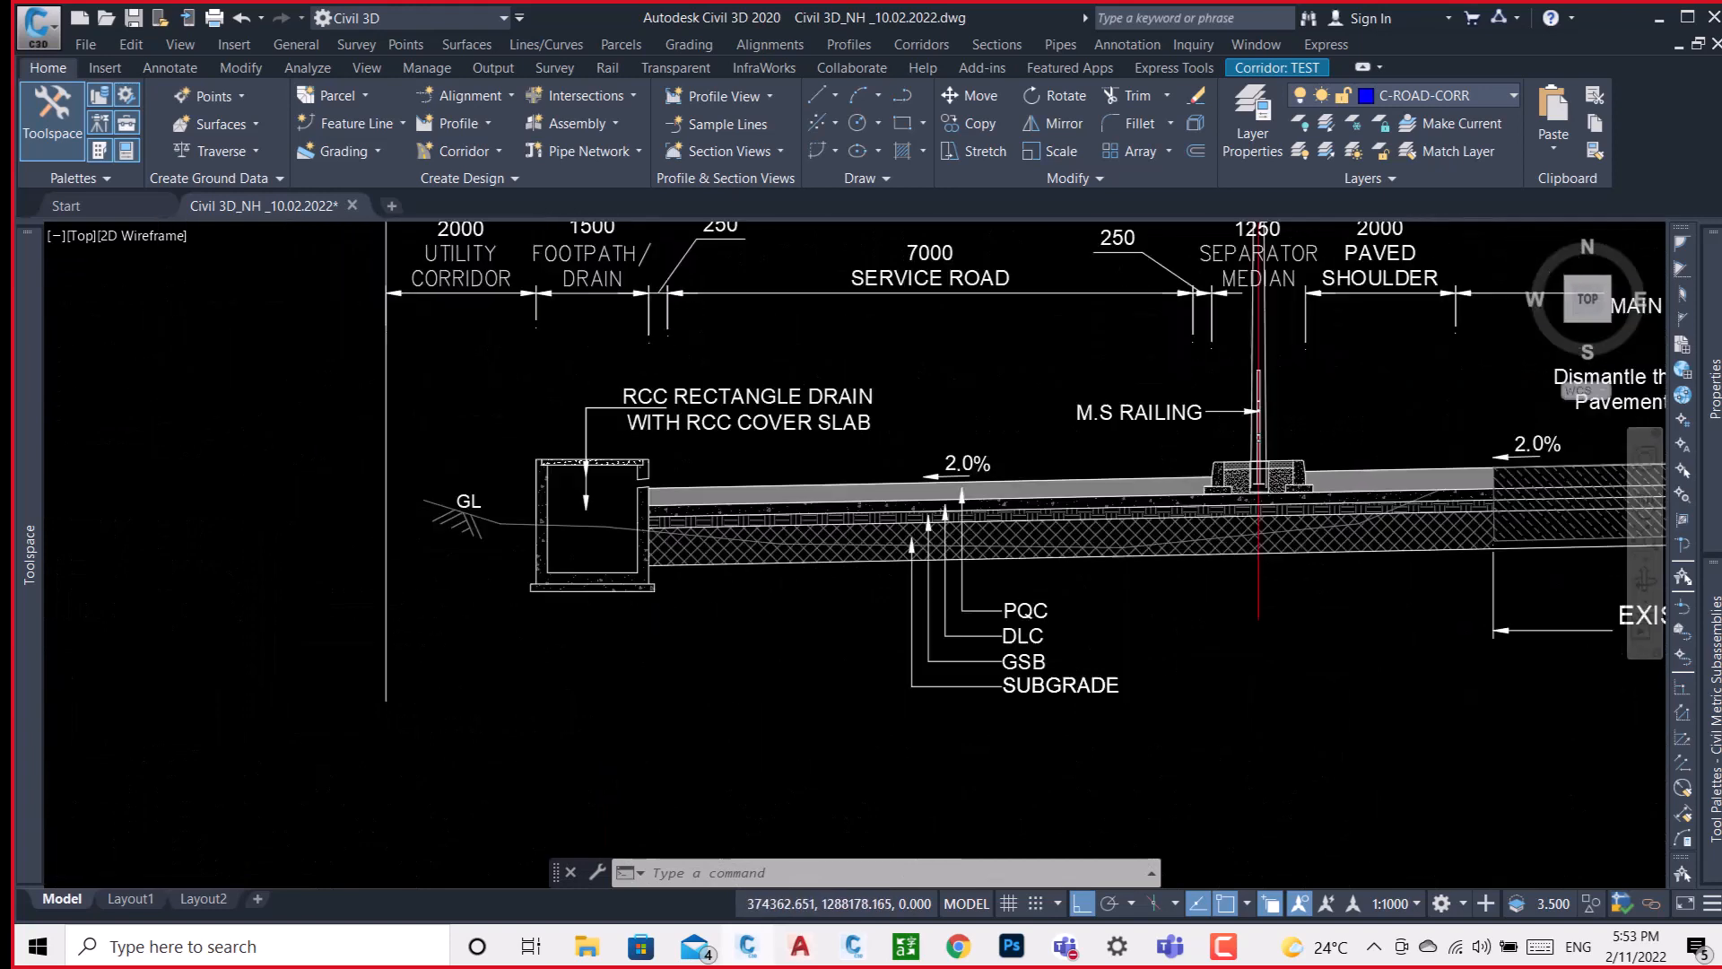
Locate the TYPE 1C rural section and examine its earthen shoulder, pavement layers meeting the 2:1 side slope, 500 berm and unlined drain.
scroll(816, 547, "down", 3)
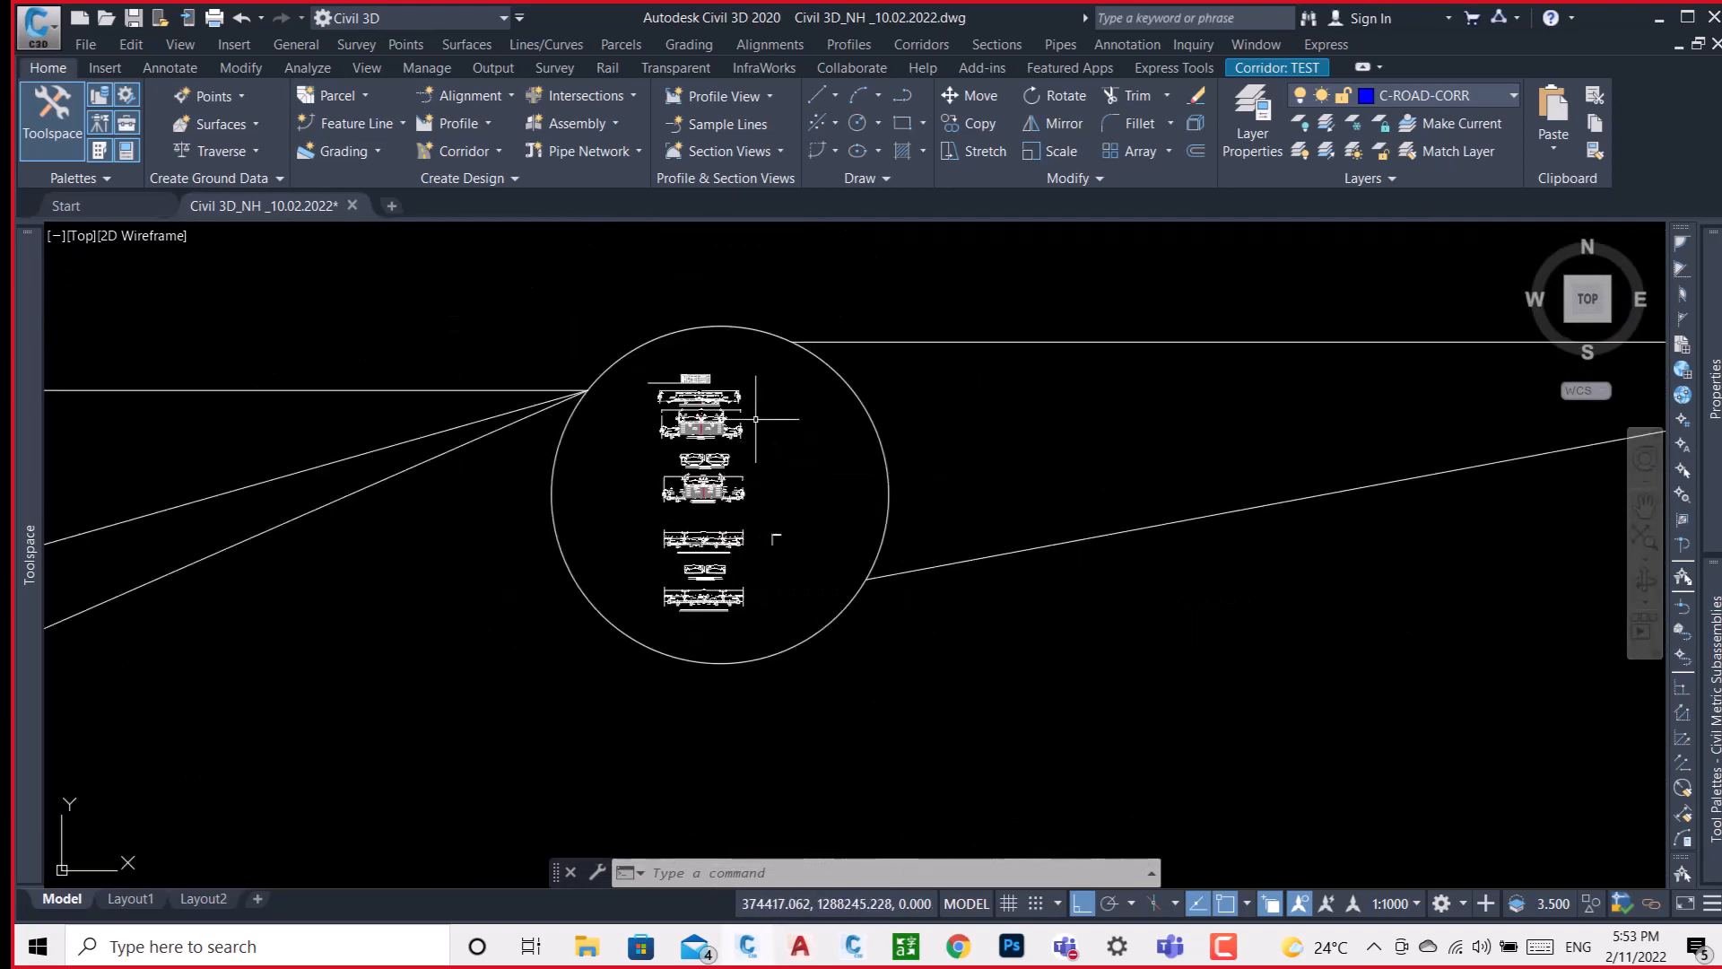
scroll(754, 377, "up", 9)
scroll(692, 408, "up", 12)
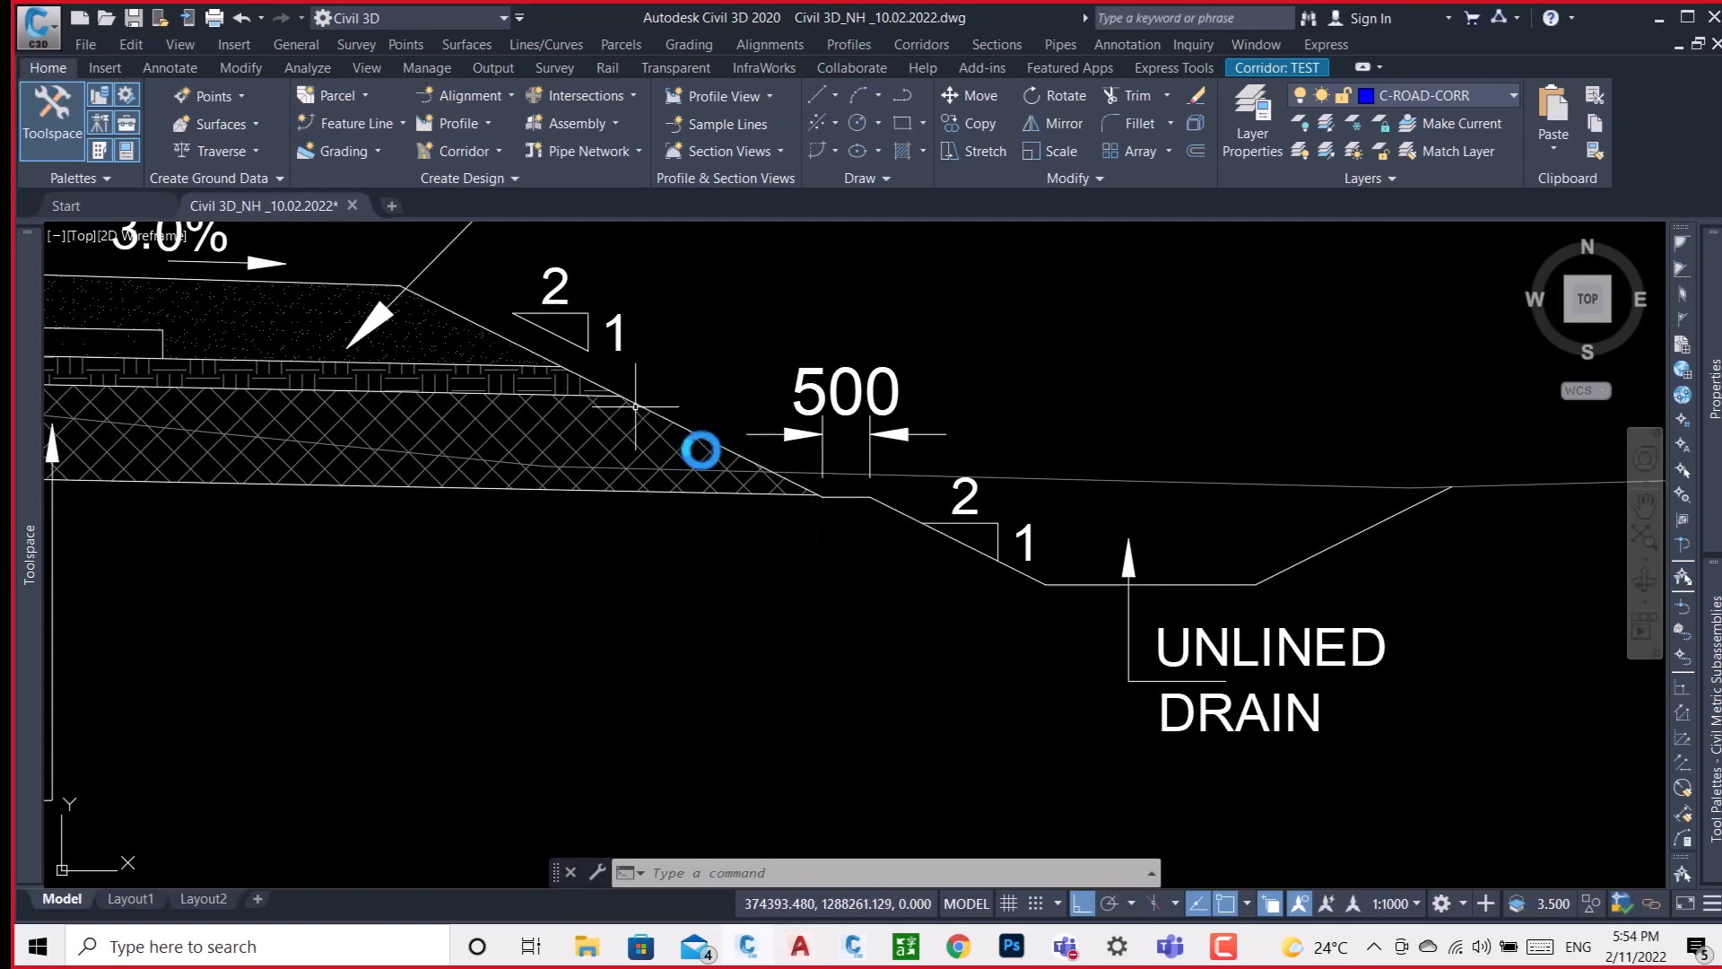
middle_click_drag(700, 449, 762, 490)
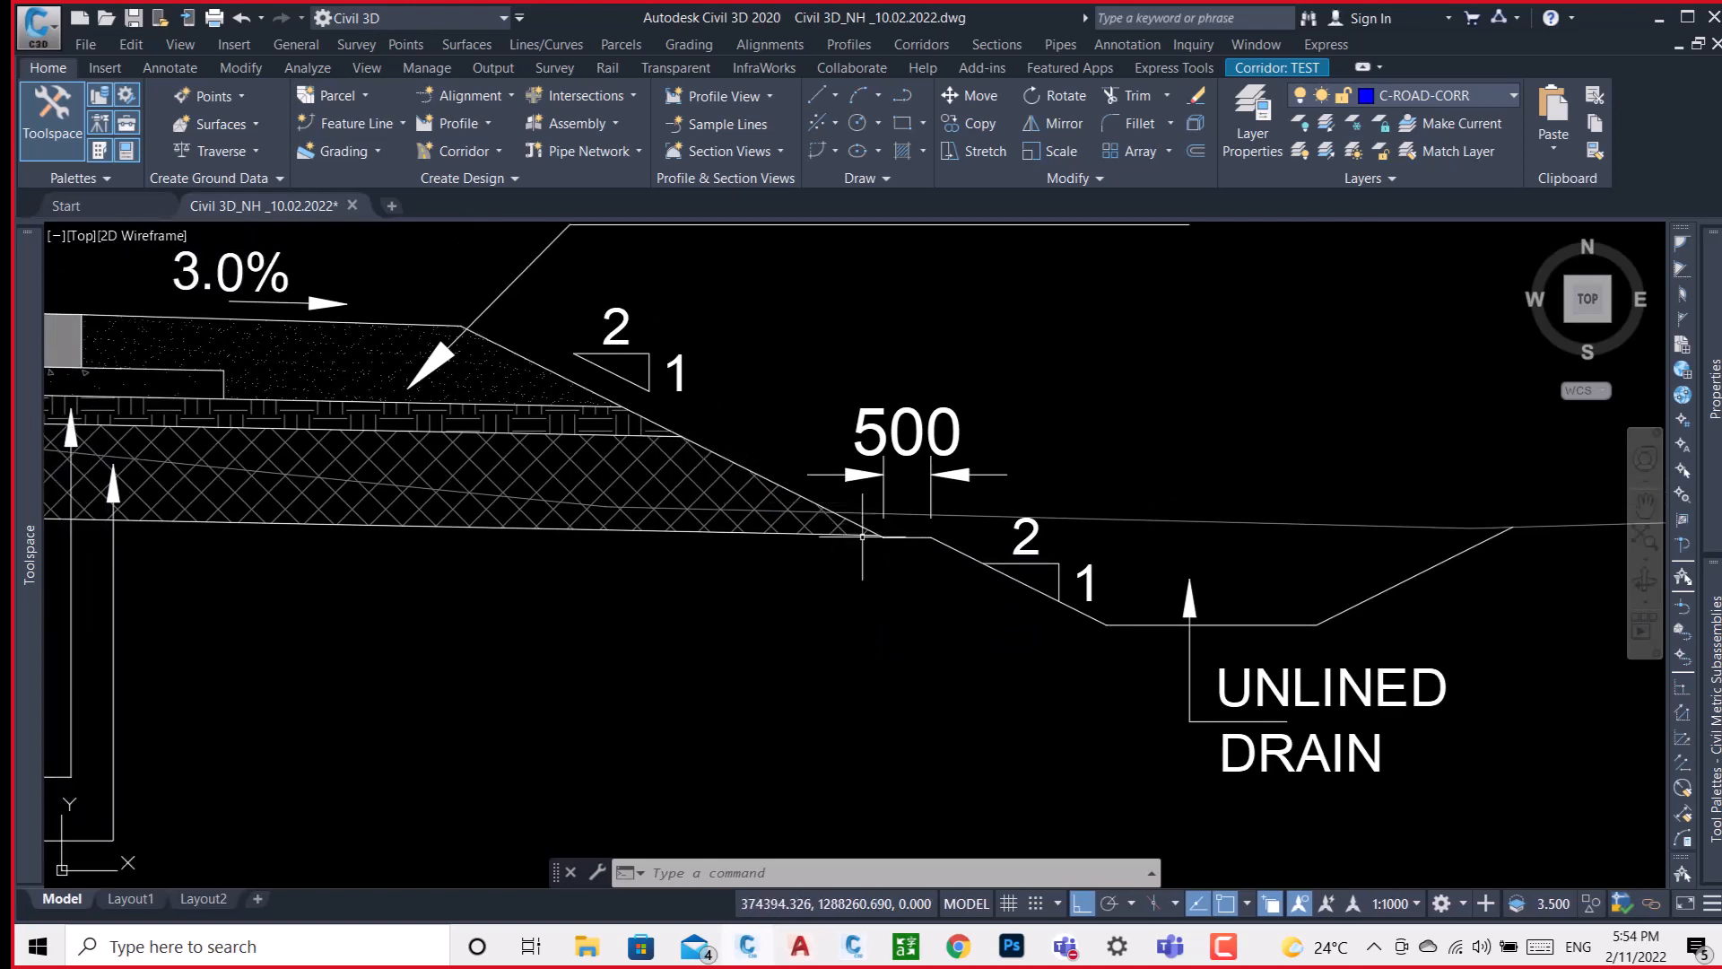
middle_click_drag(872, 541, 1175, 497)
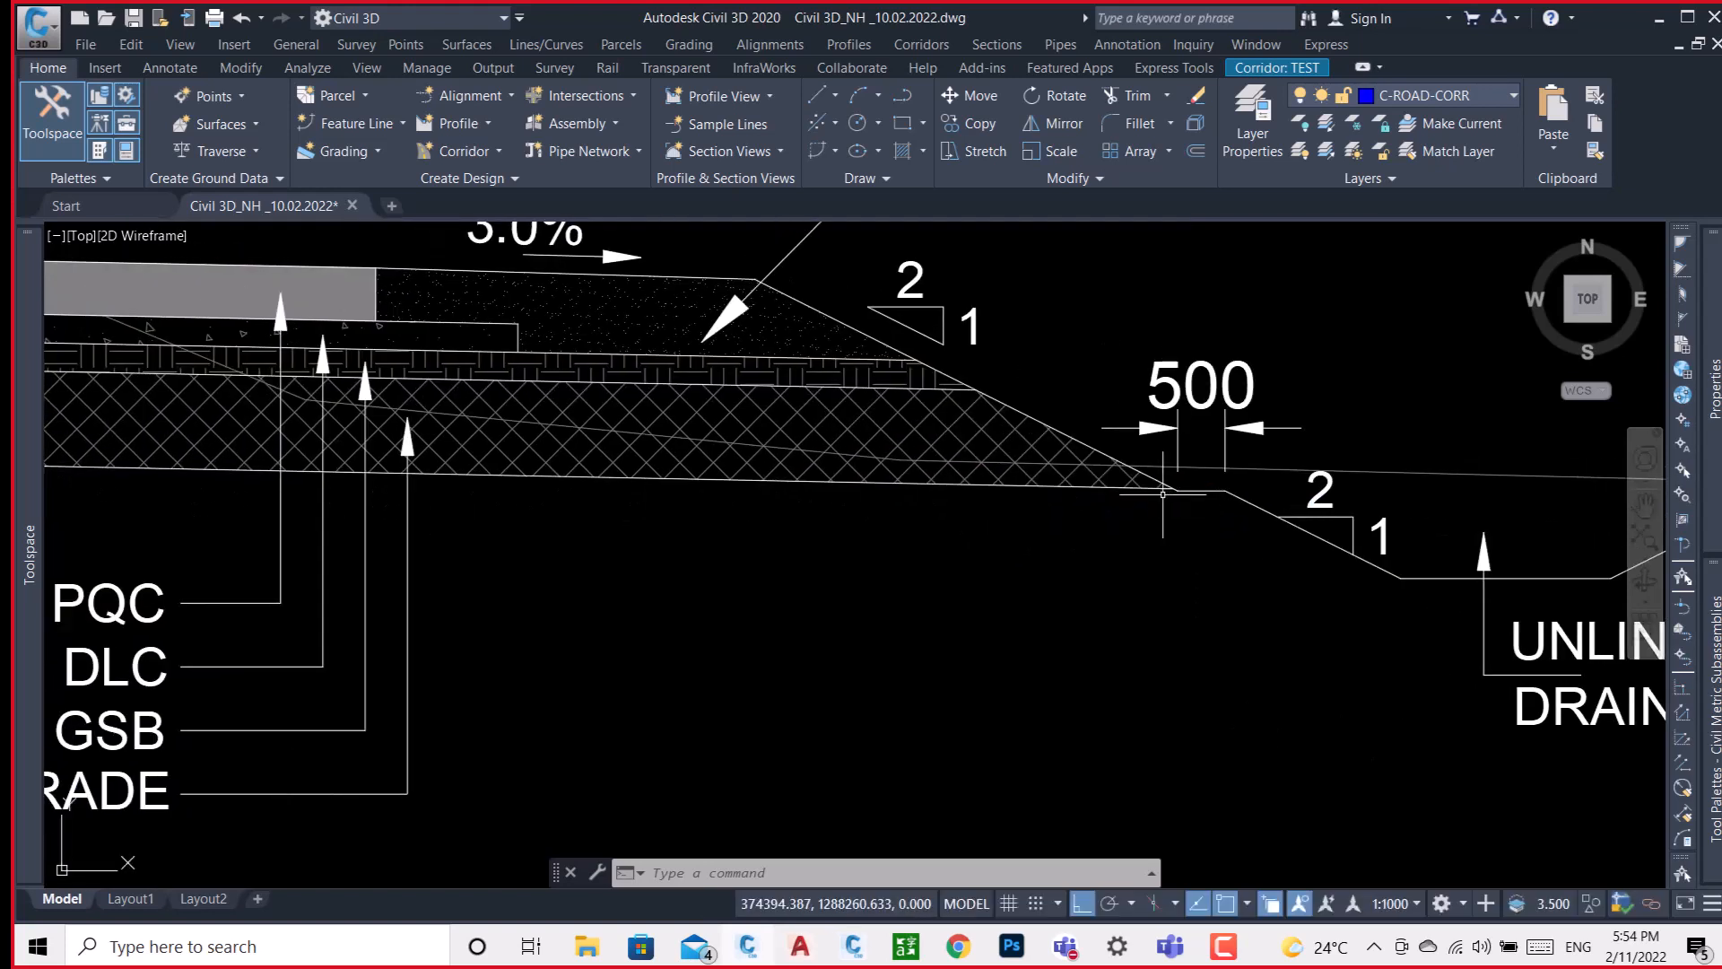
scroll(1158, 492, "down", 5)
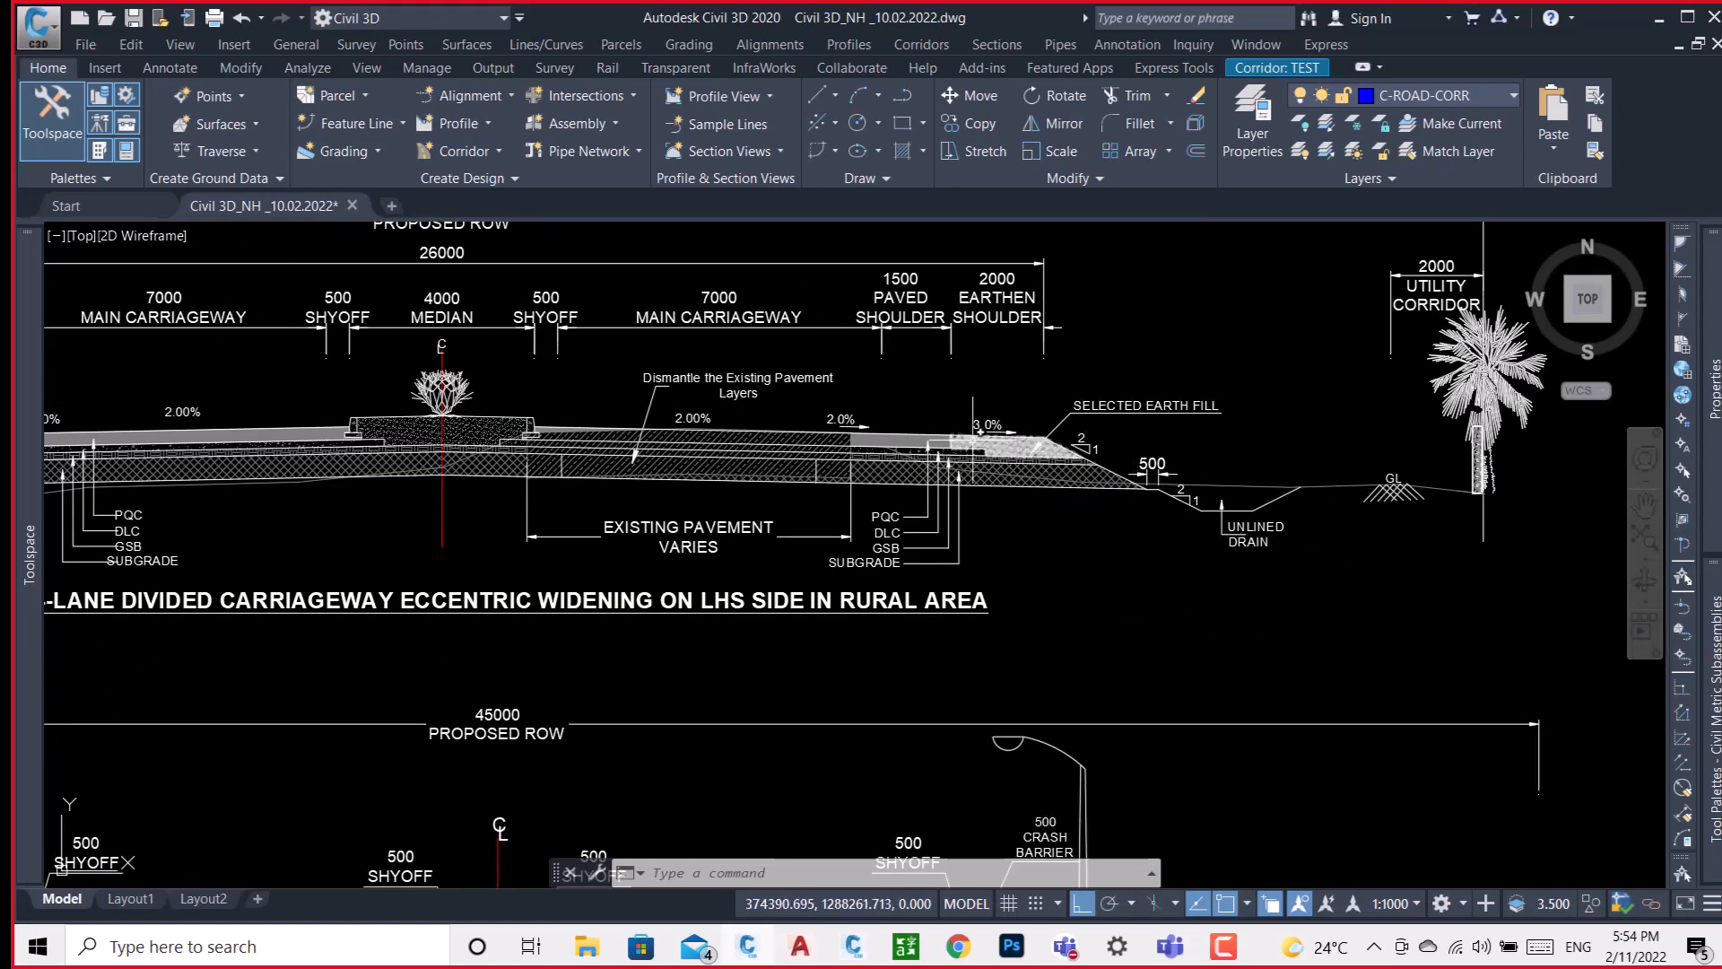
left_click(975, 452)
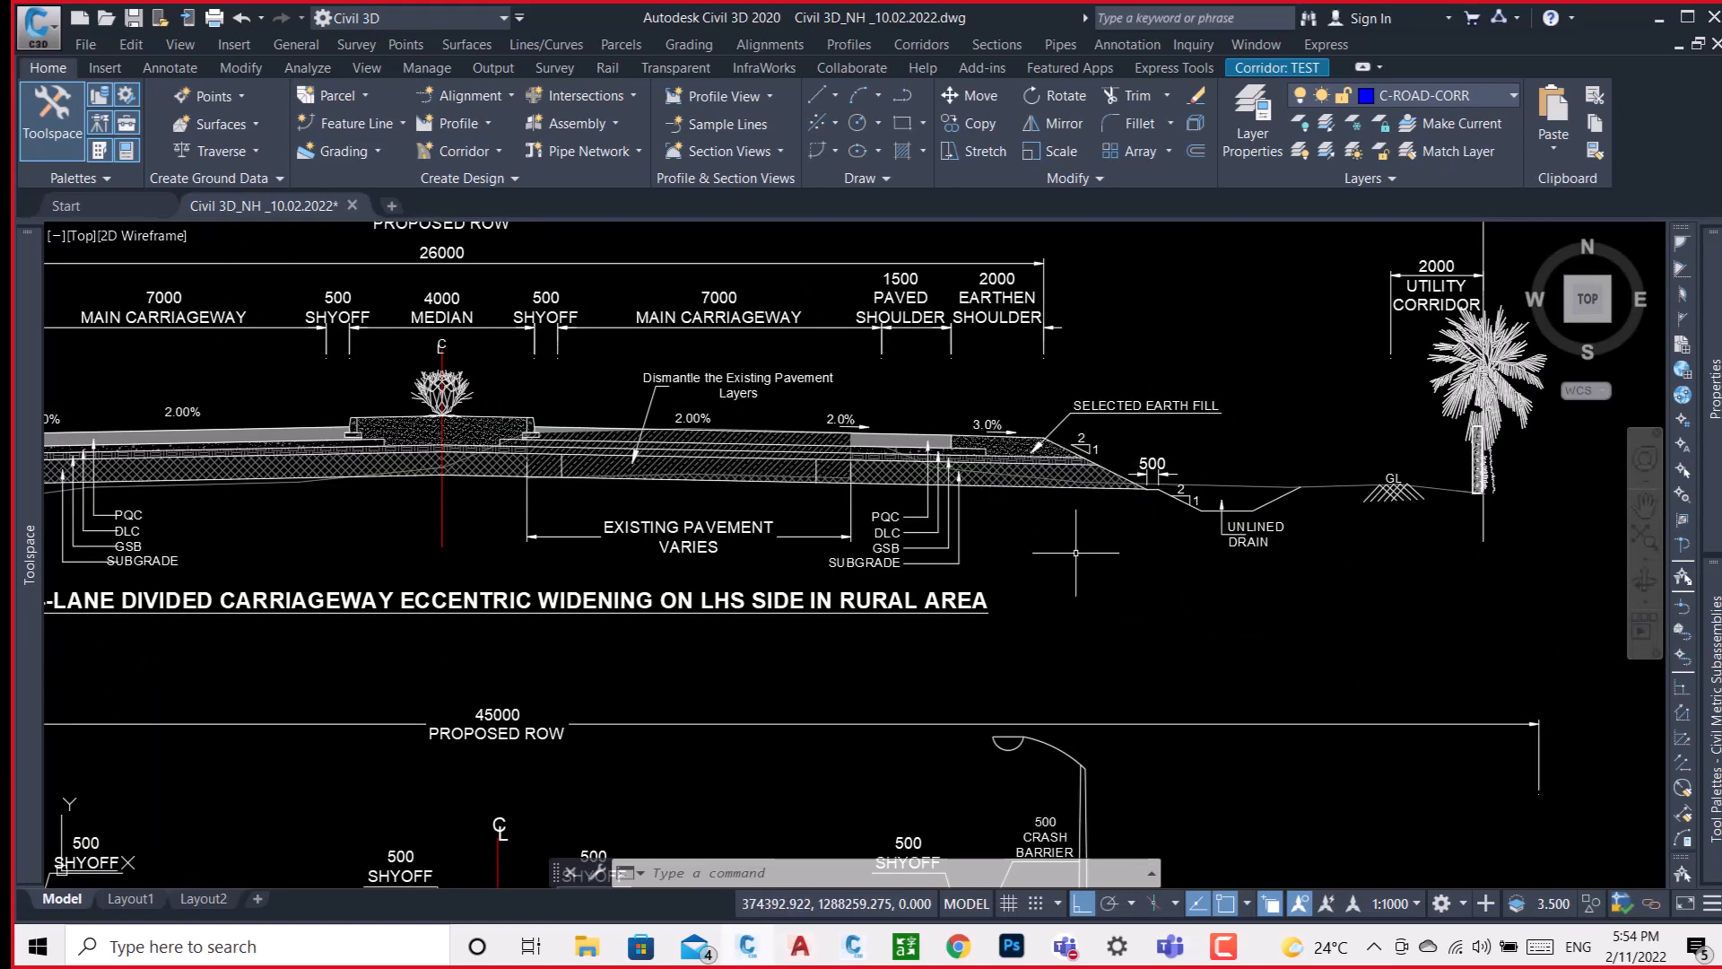
middle_click_drag(1208, 531, 1063, 513)
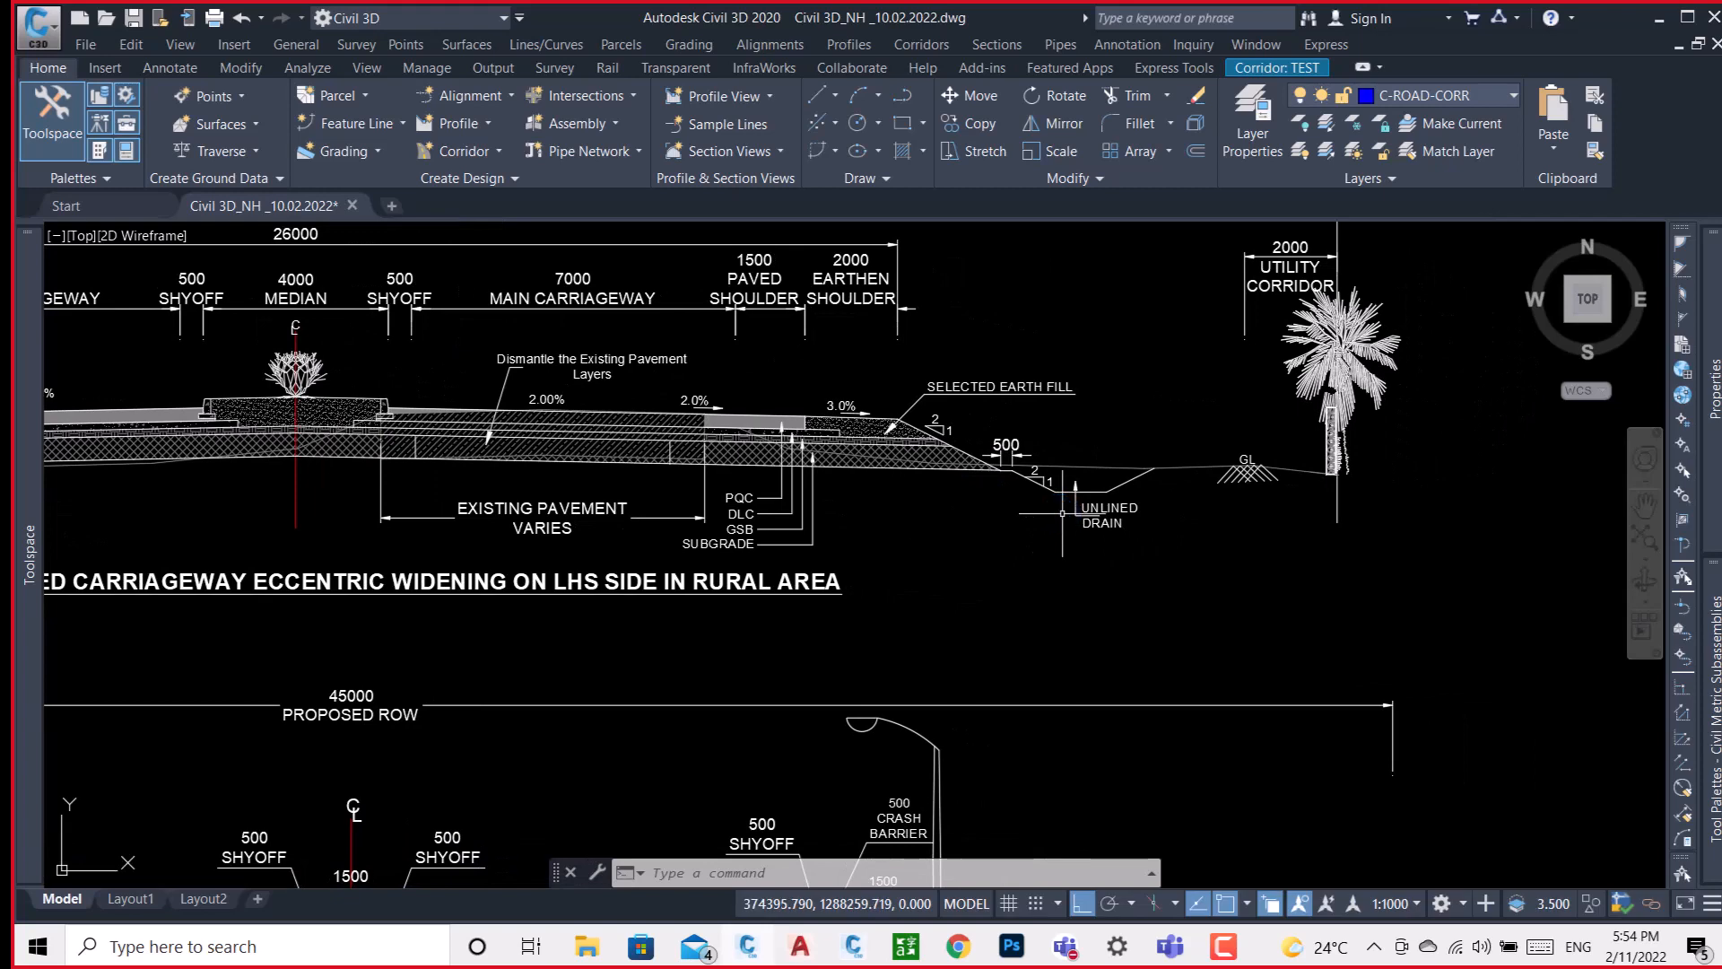
scroll(927, 437, "up", 5)
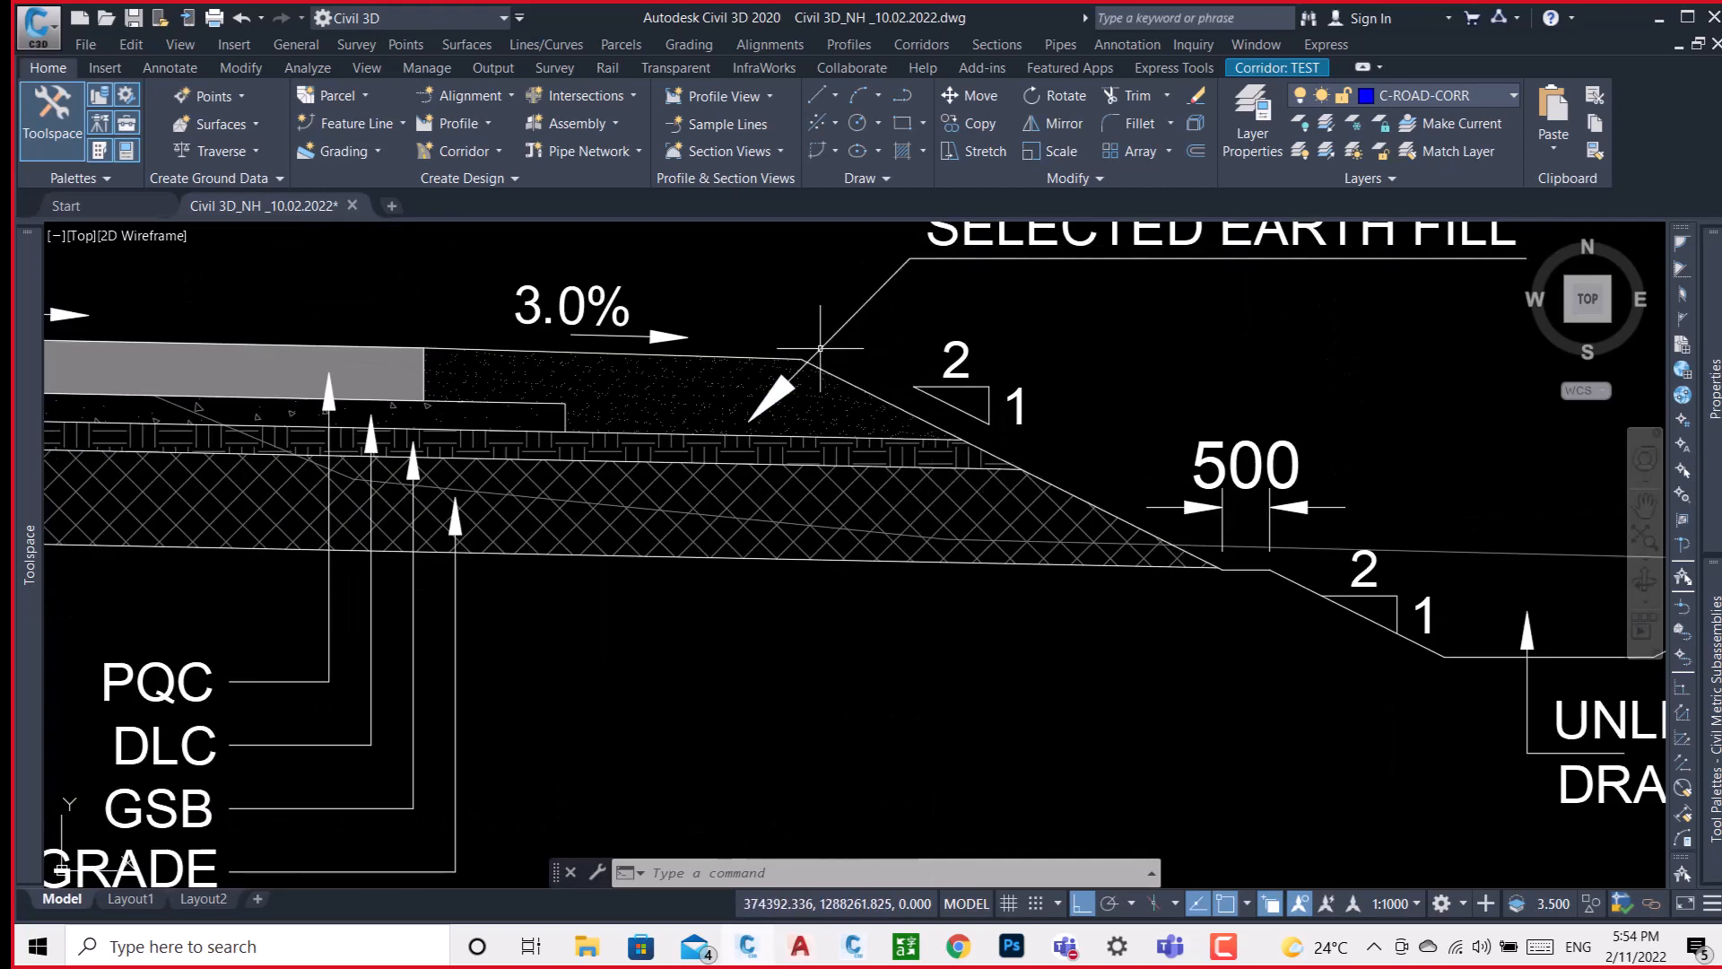
scroll(953, 449, "up", 4)
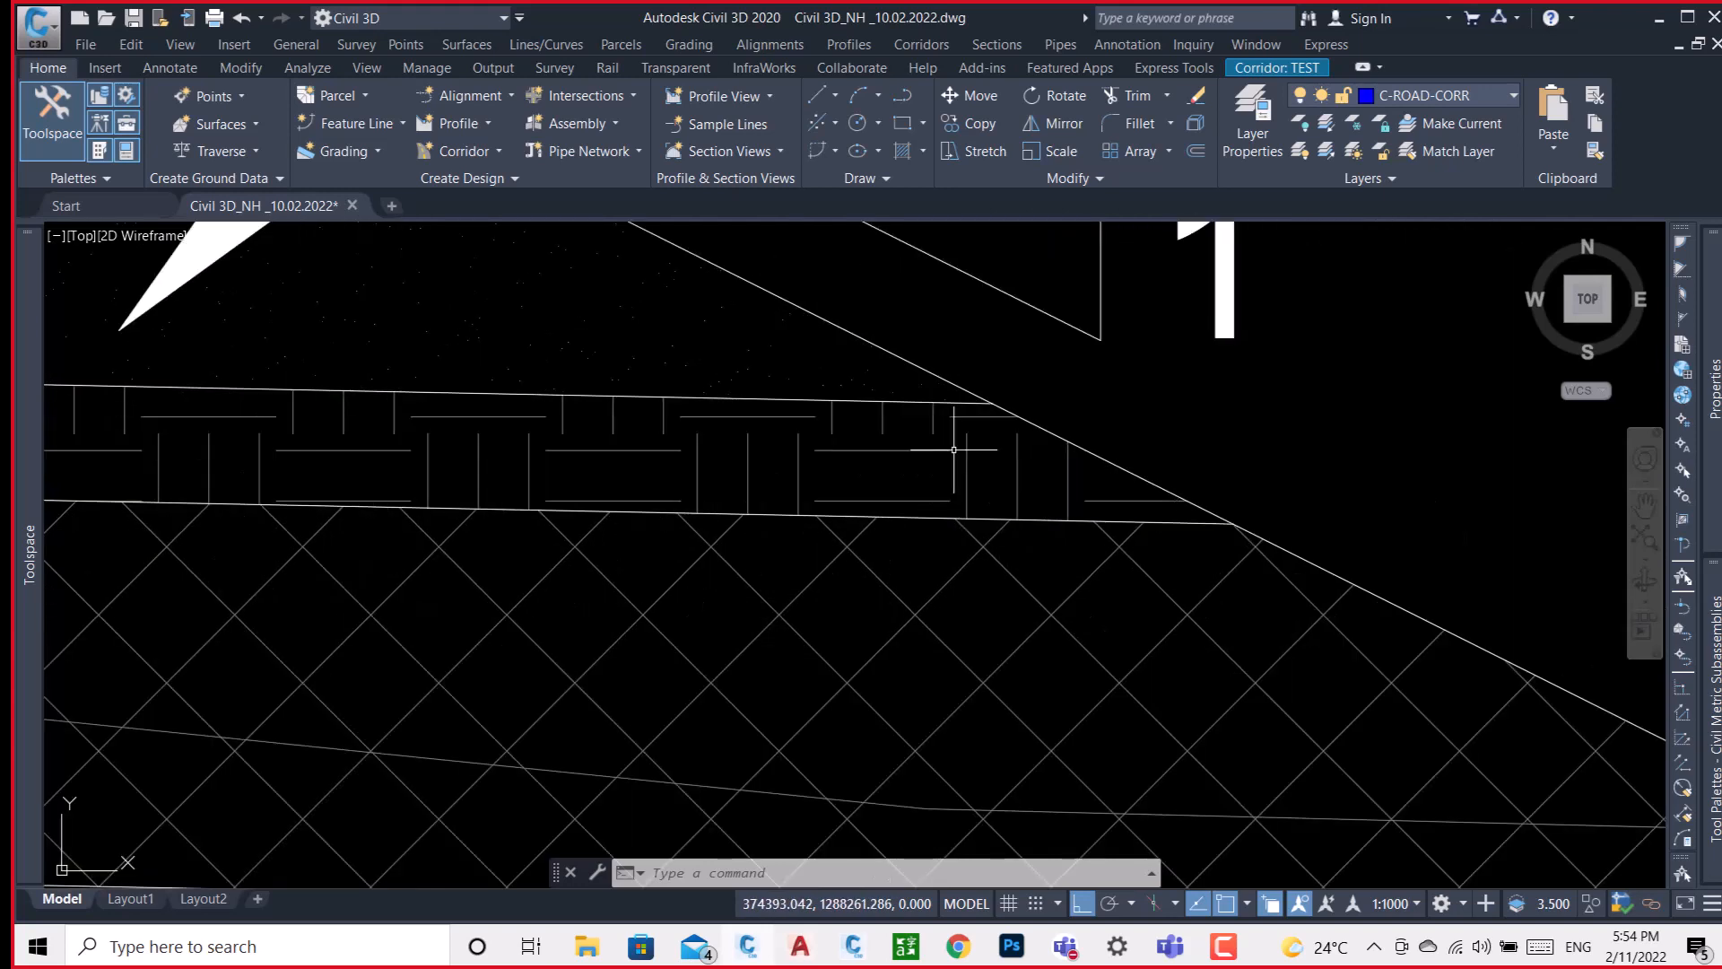
Look over the full TYPE 1C section, from the 4000 median to the main carriageway's existing pavement.
scroll(953, 450, "down", 8)
scroll(965, 457, "down", 2)
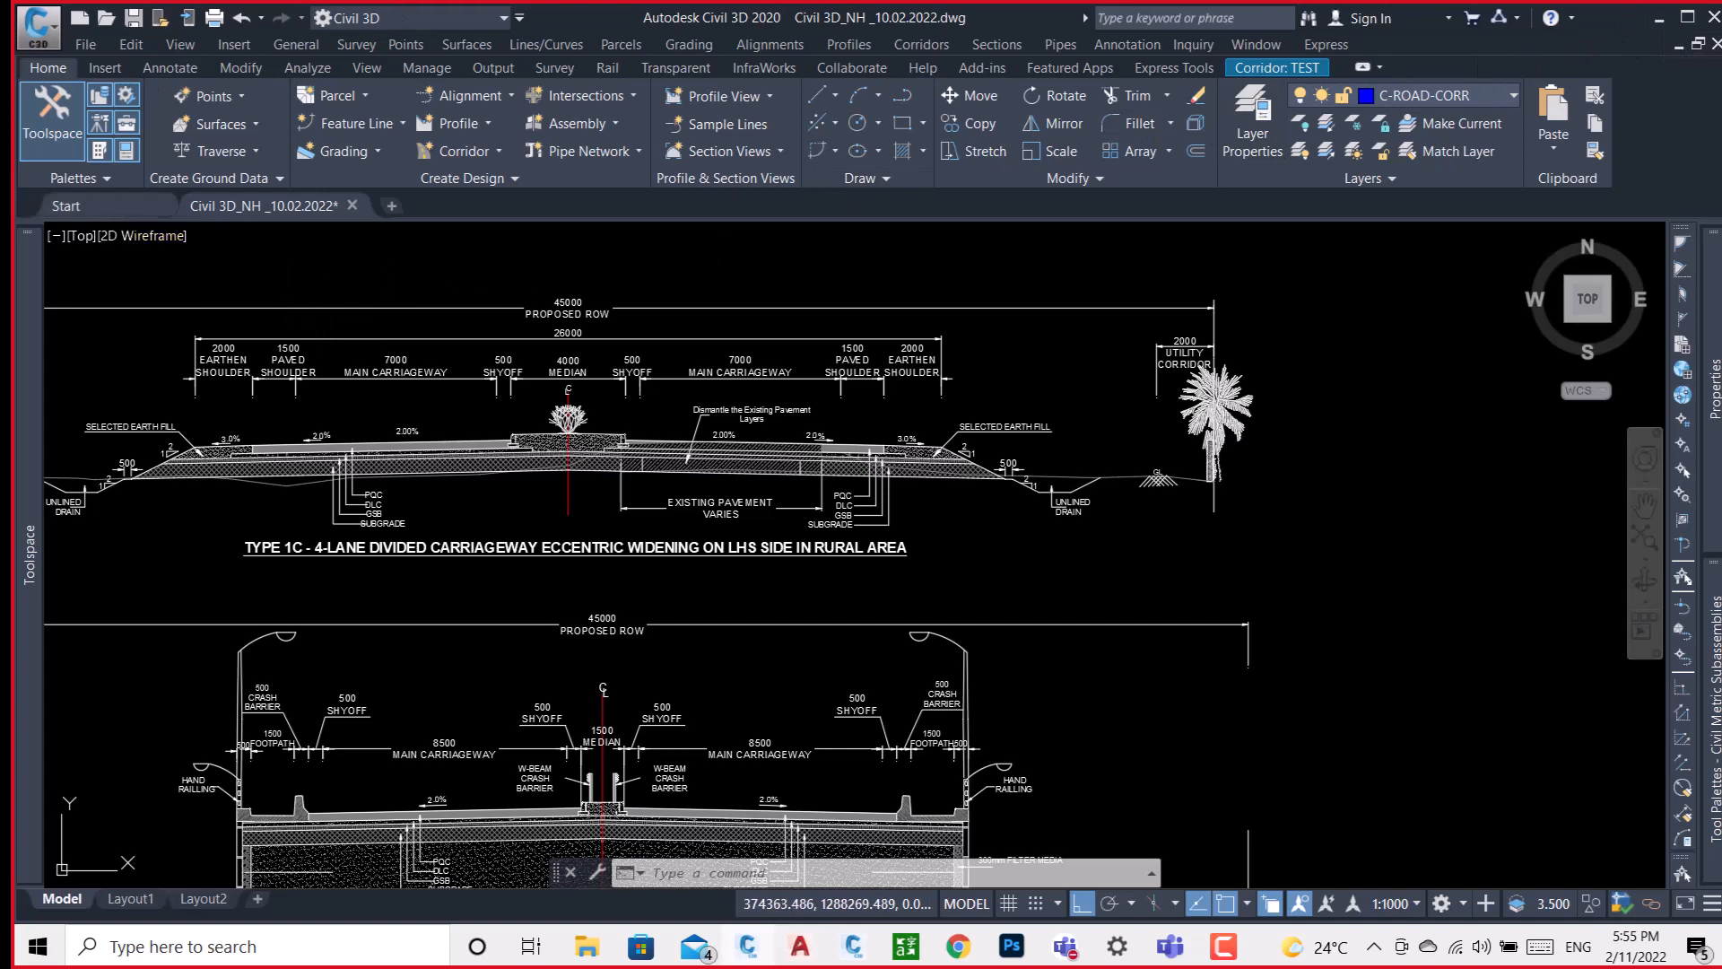
scroll(555, 441, "up", 2)
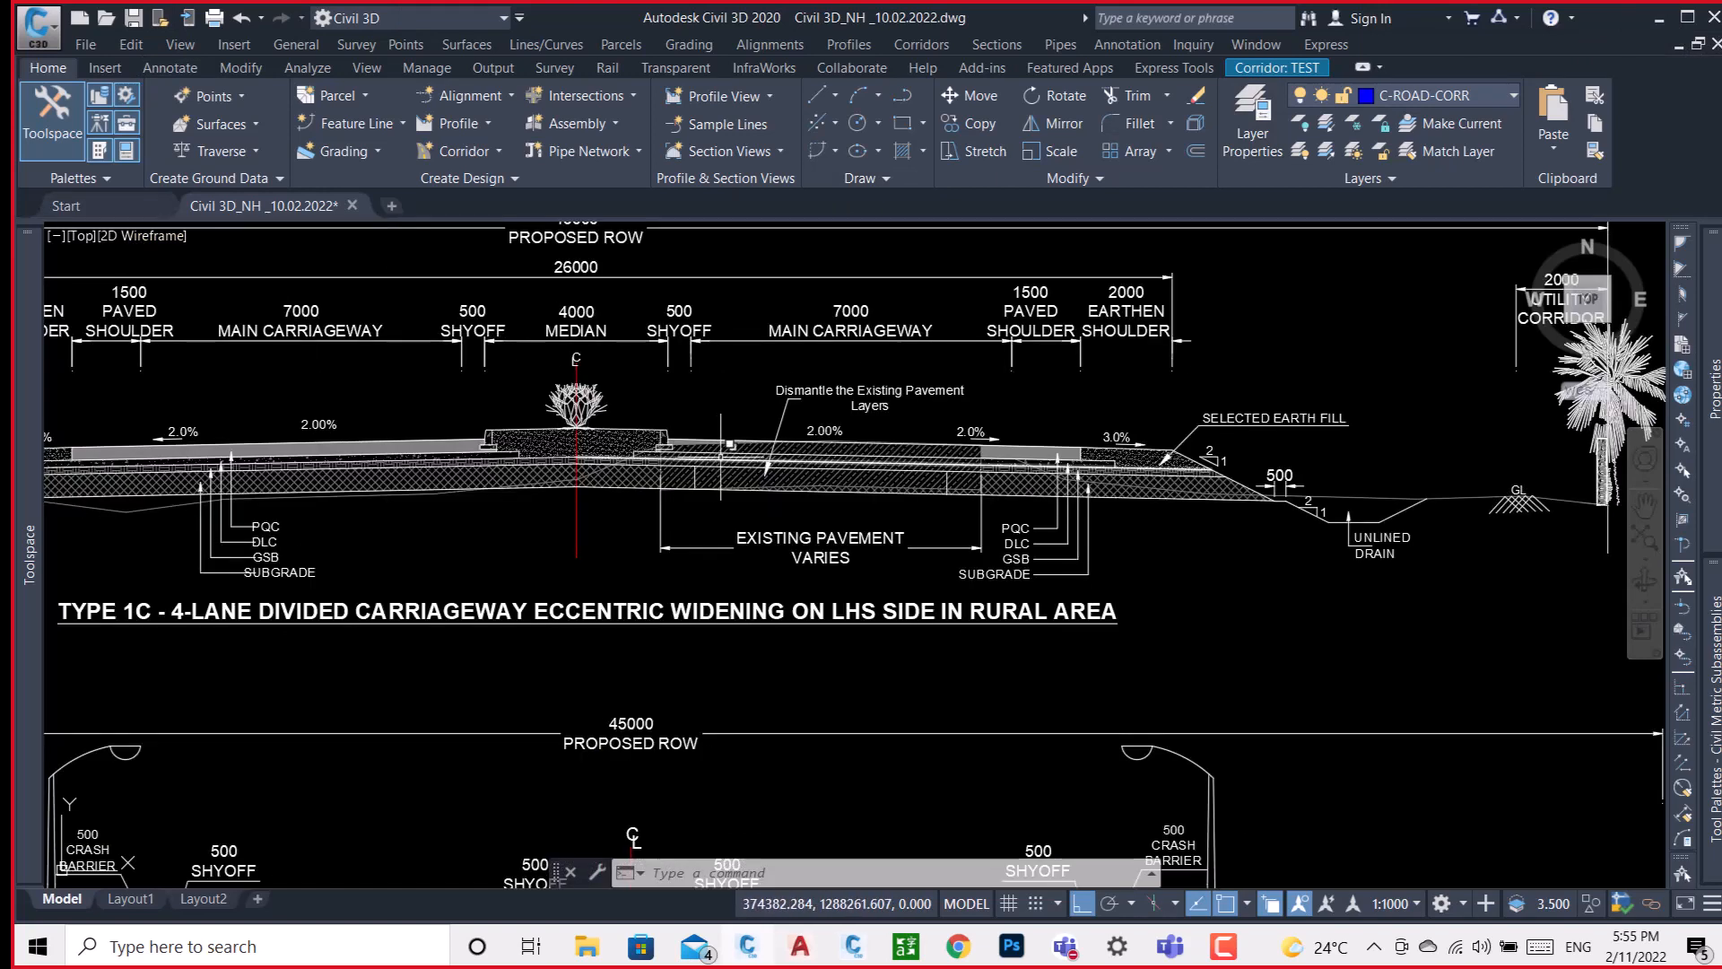
scroll(731, 446, "down", 2)
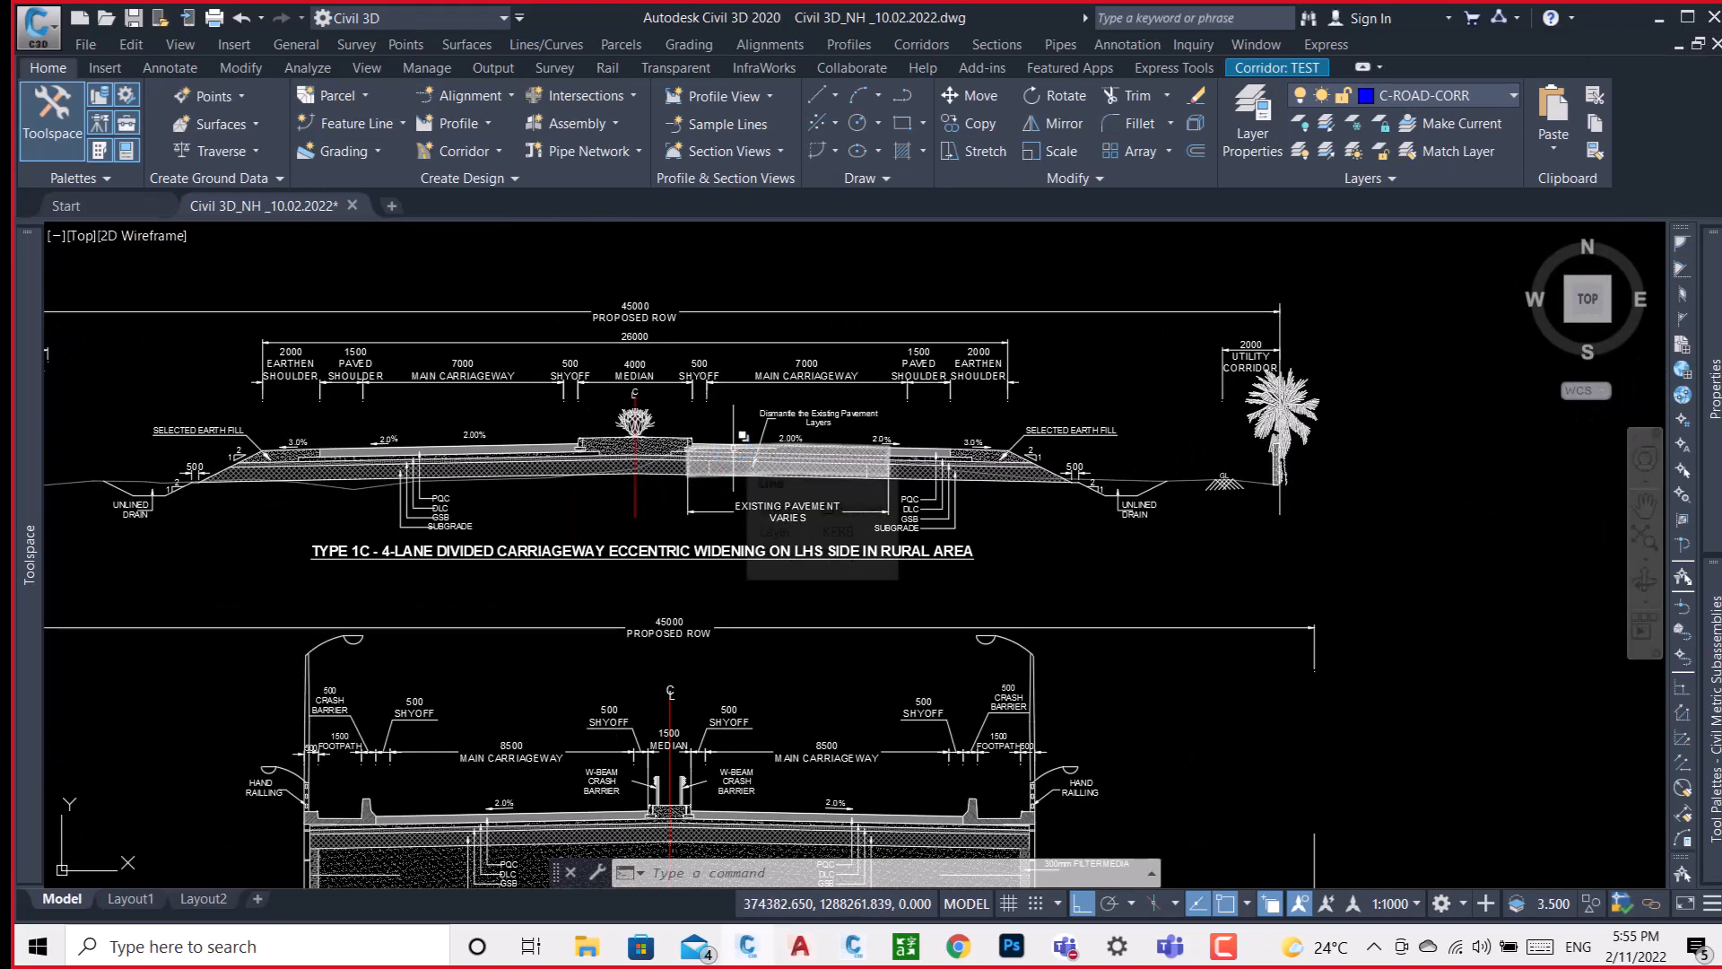
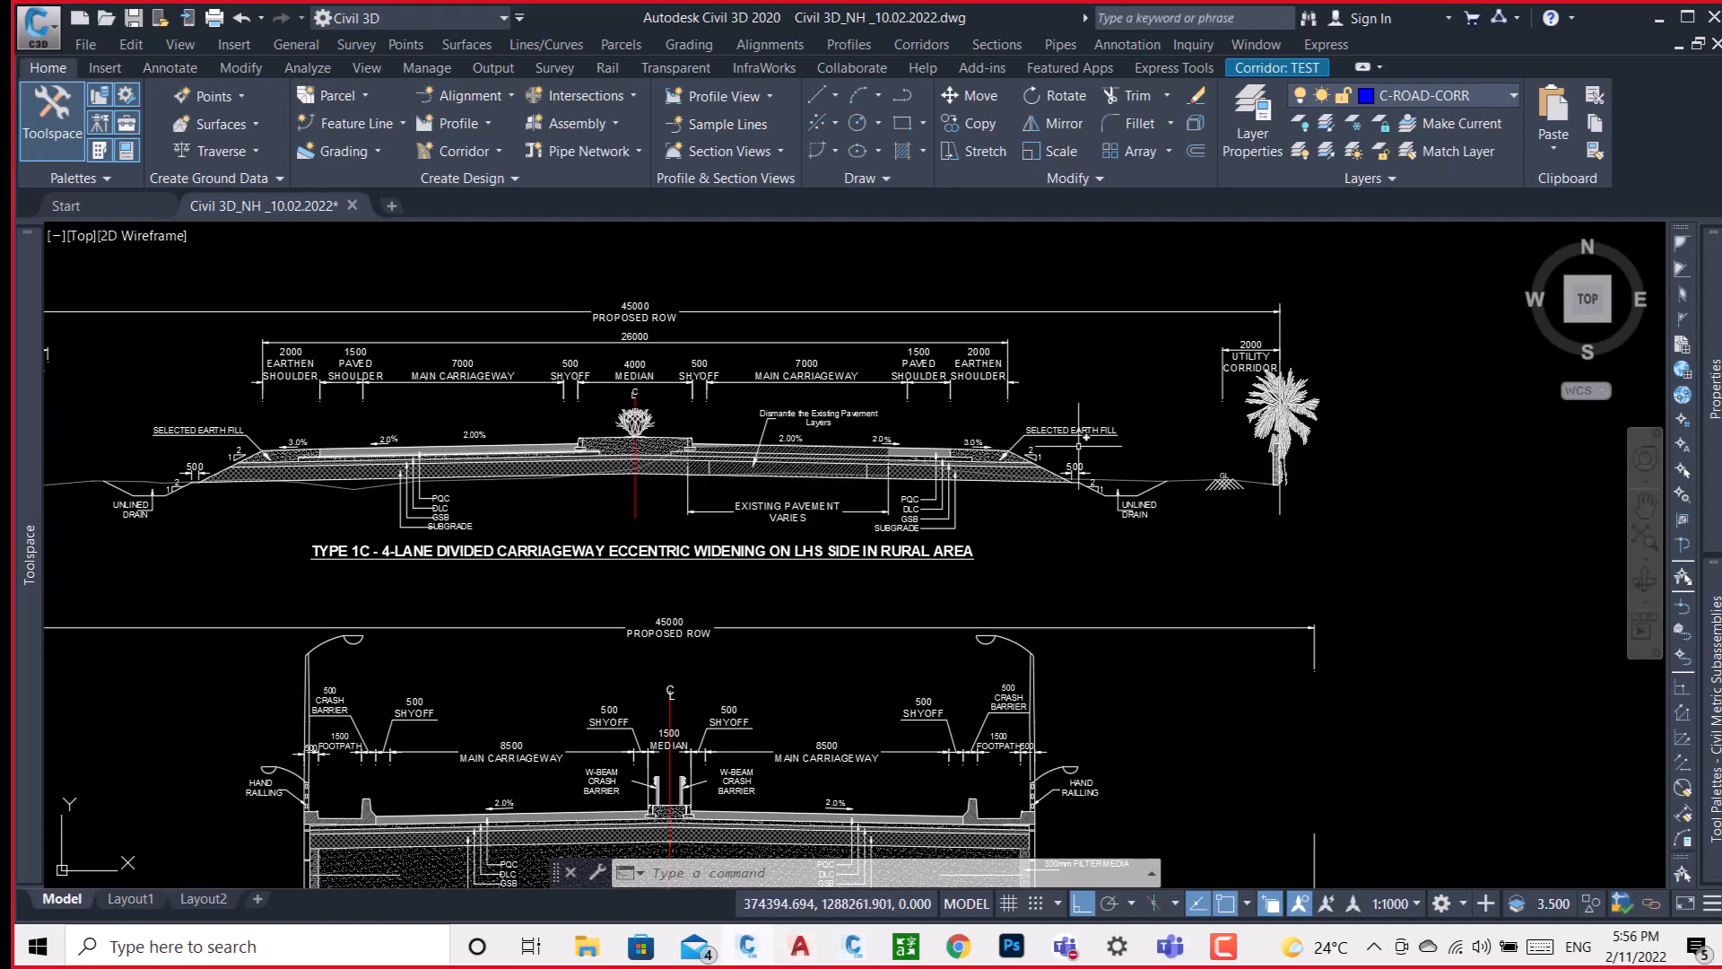
Draw a short vertical centre line in the empty space beyond the TYPE 1C section's utility corridor.
middle_click_drag(1077, 446, 689, 431)
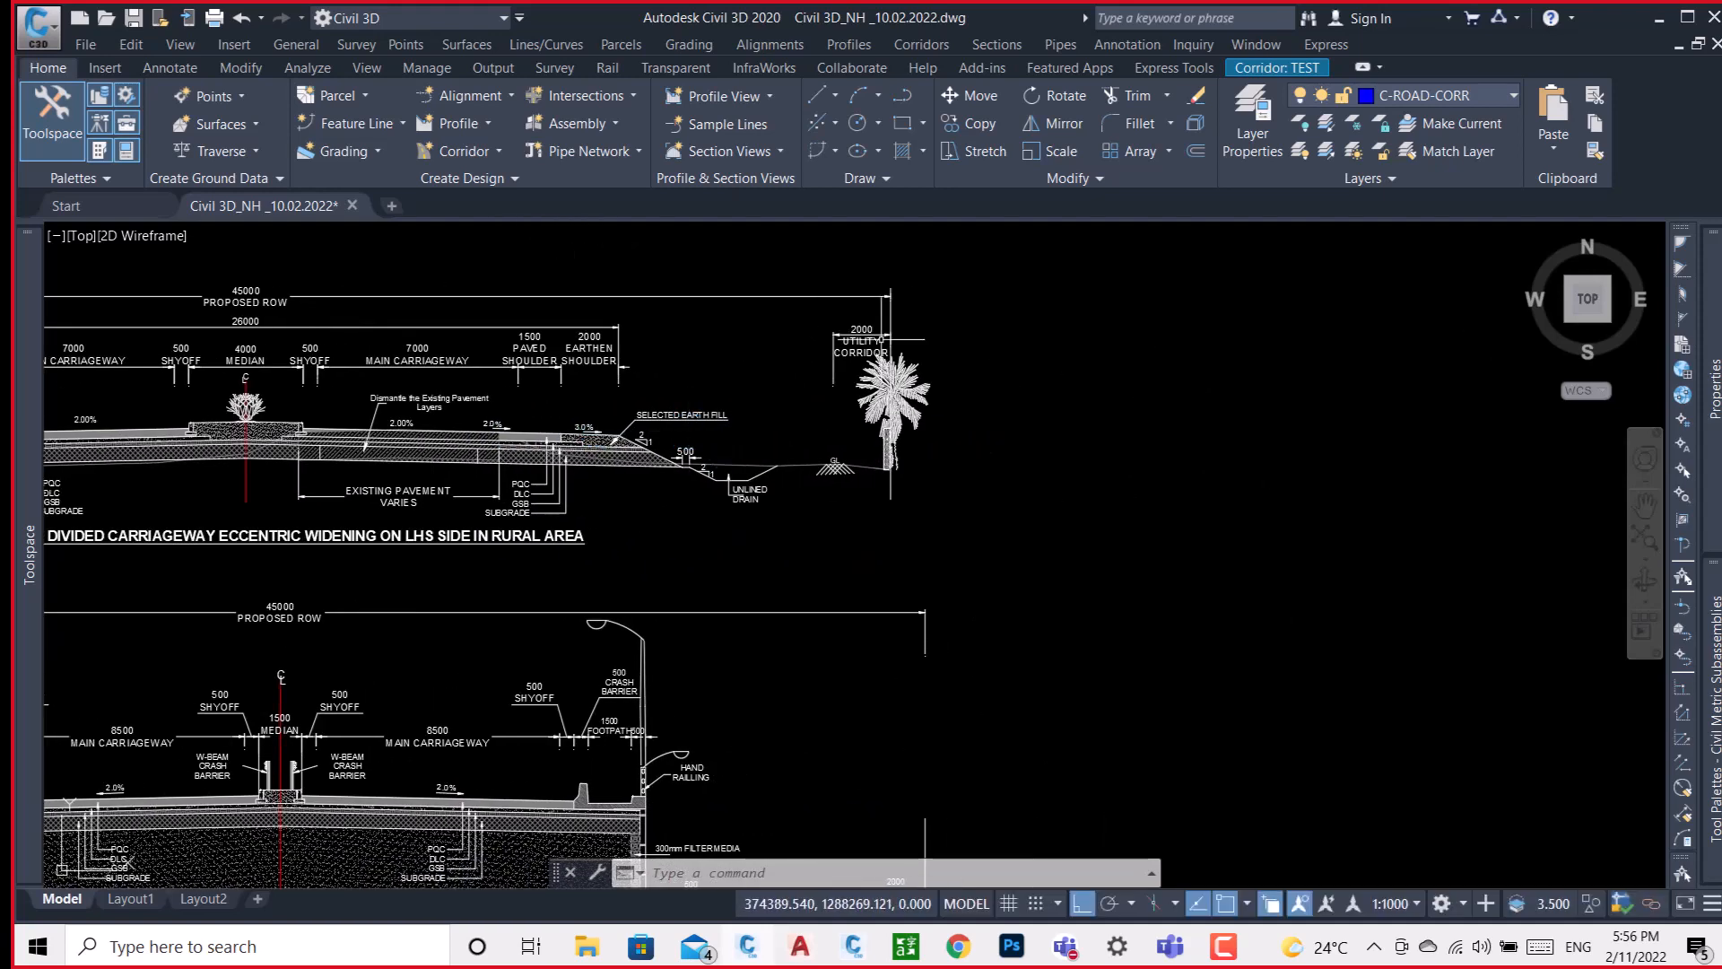
middle_click_drag(1002, 365, 856, 377)
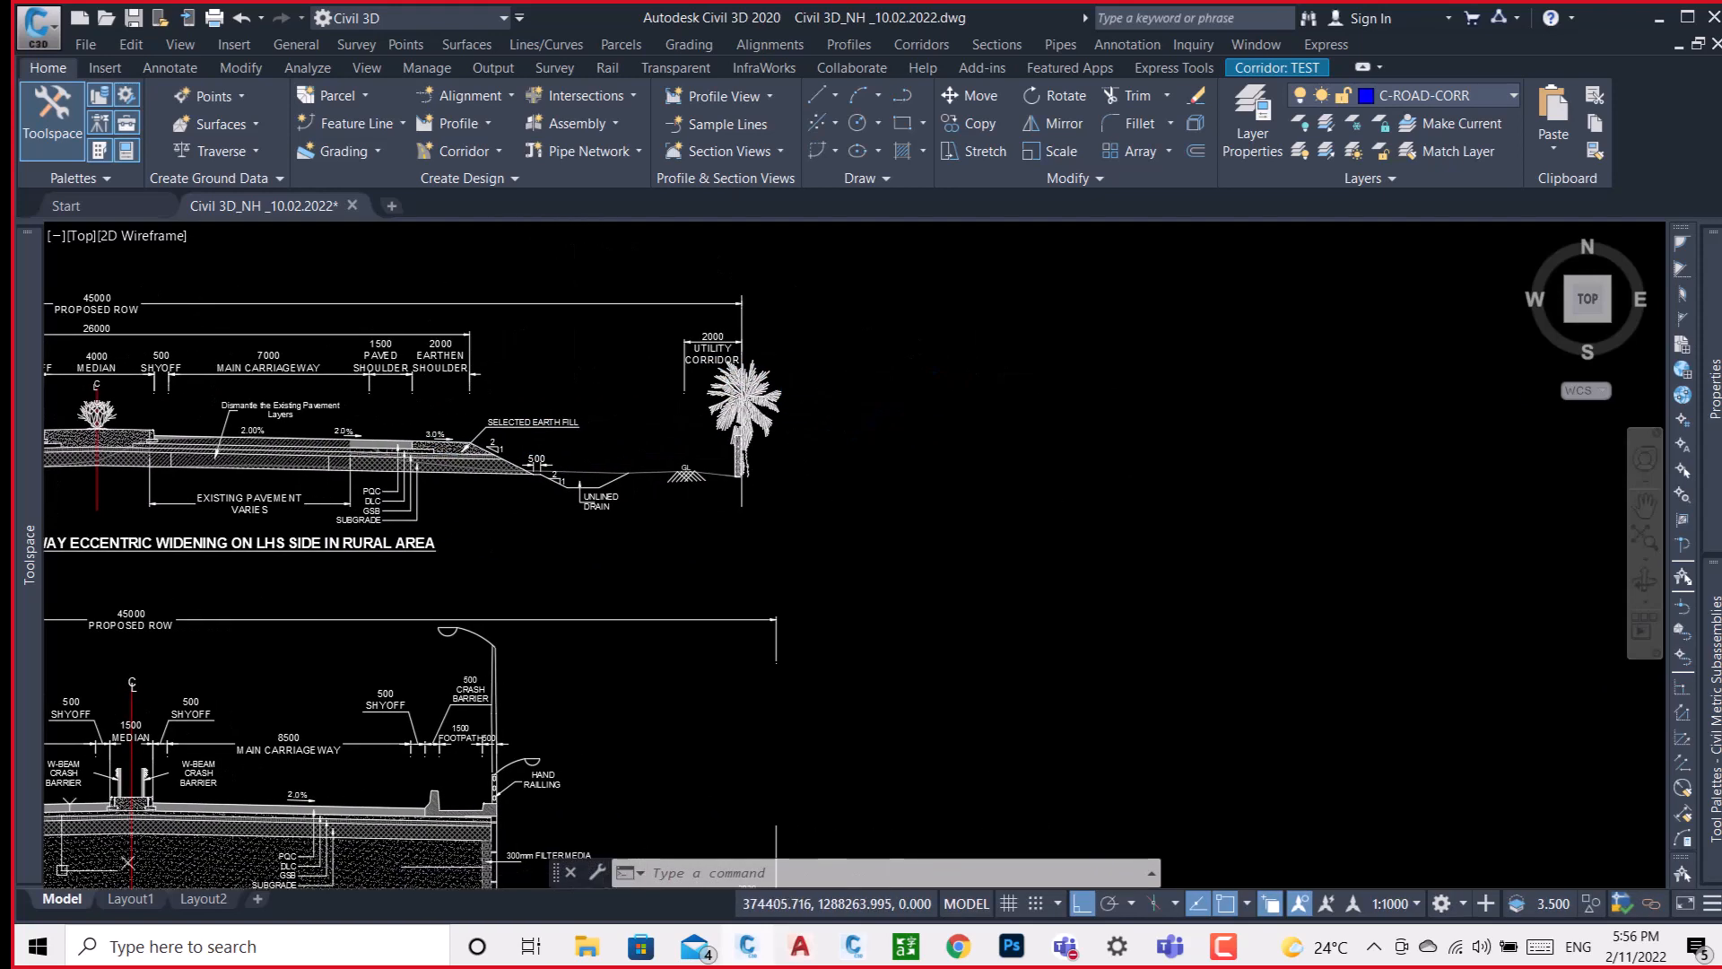
key("l")
key("Return")
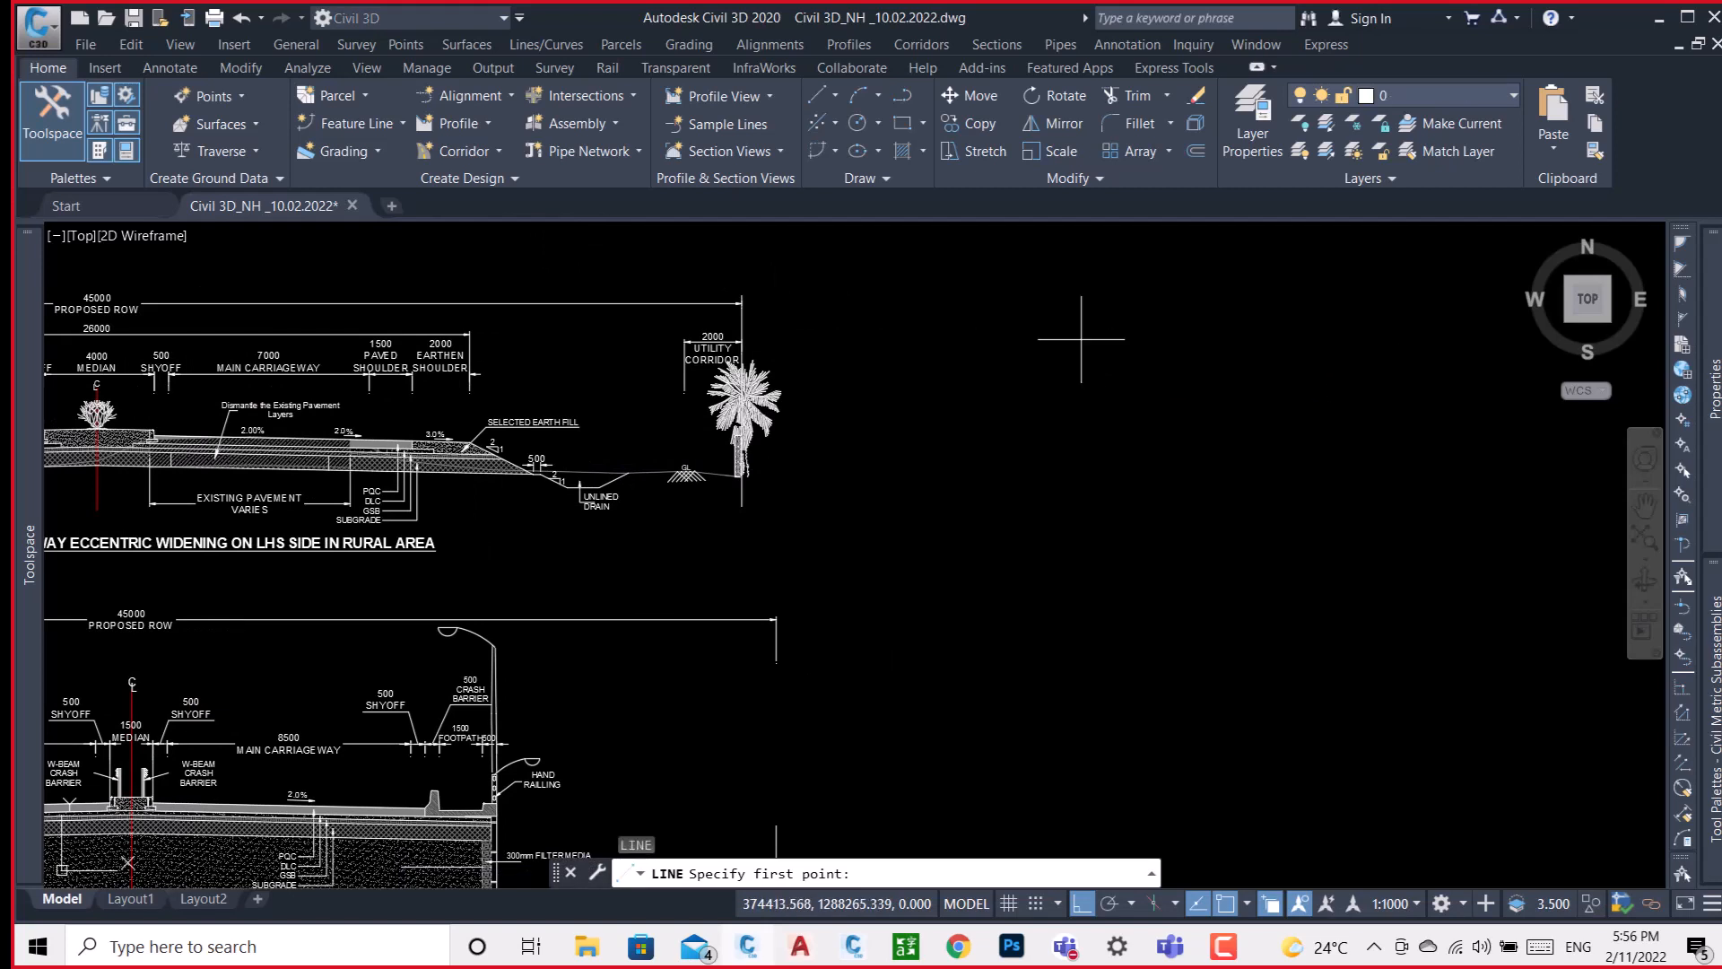
left_click(1106, 329)
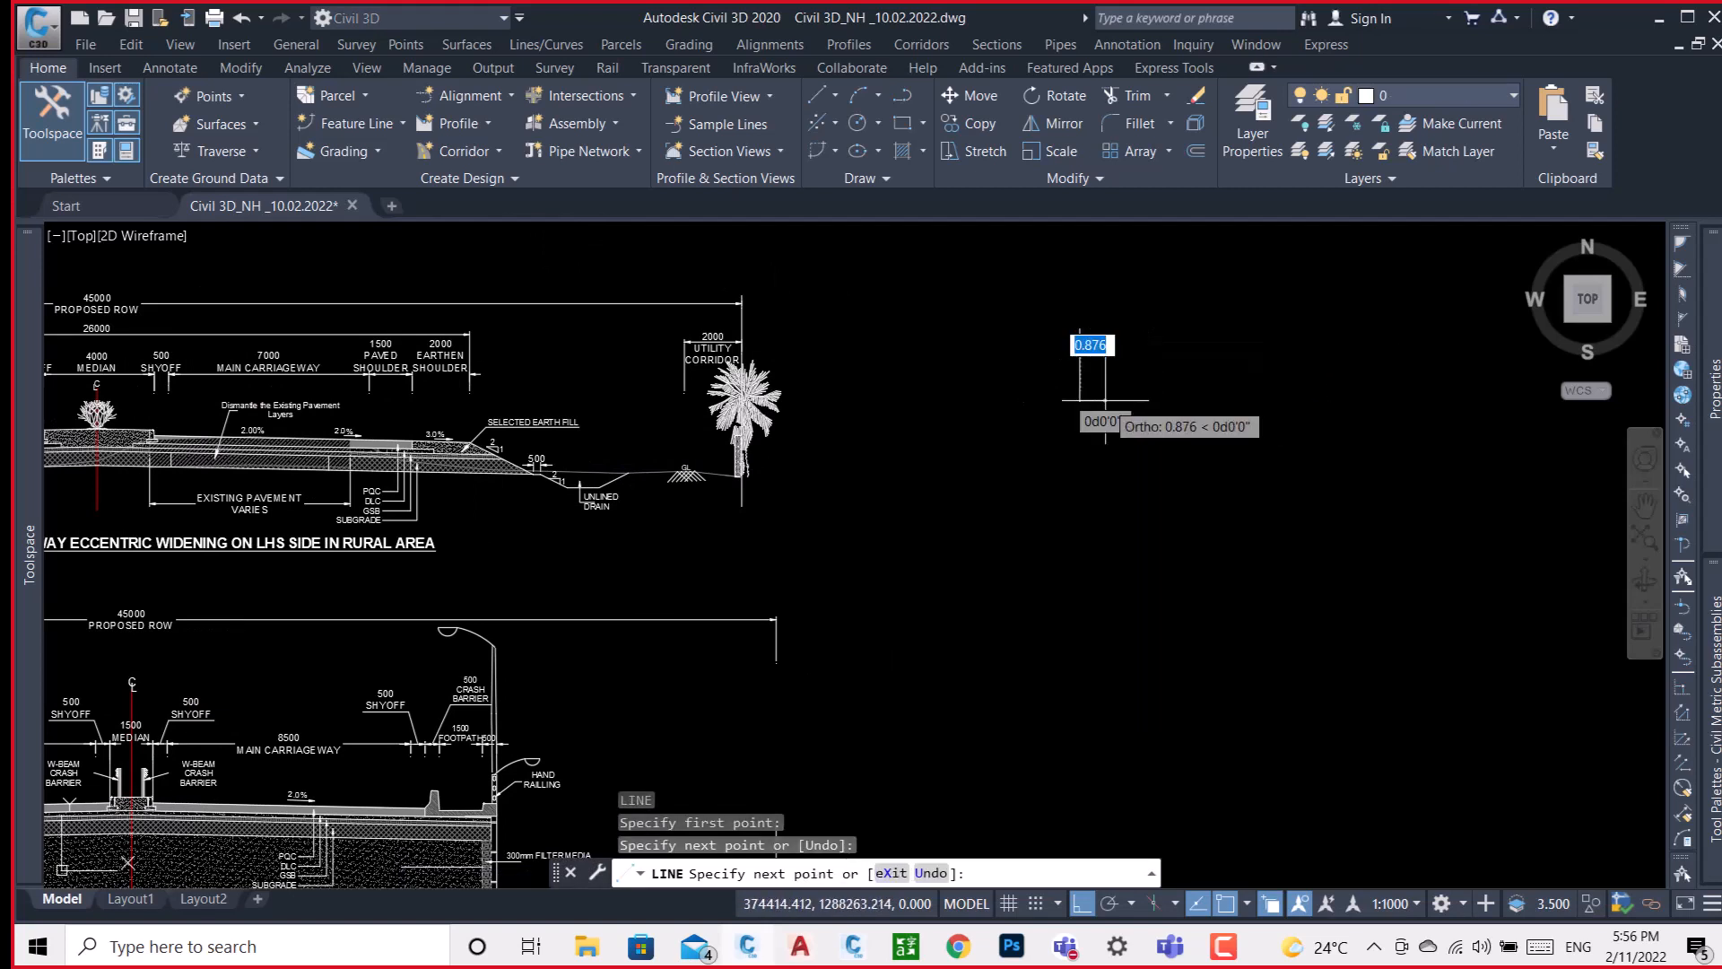
key("Escape")
With Ortho turned off, draw a line about 4.17 long sloping up and outward from the vertical line's lower end.
key("Return")
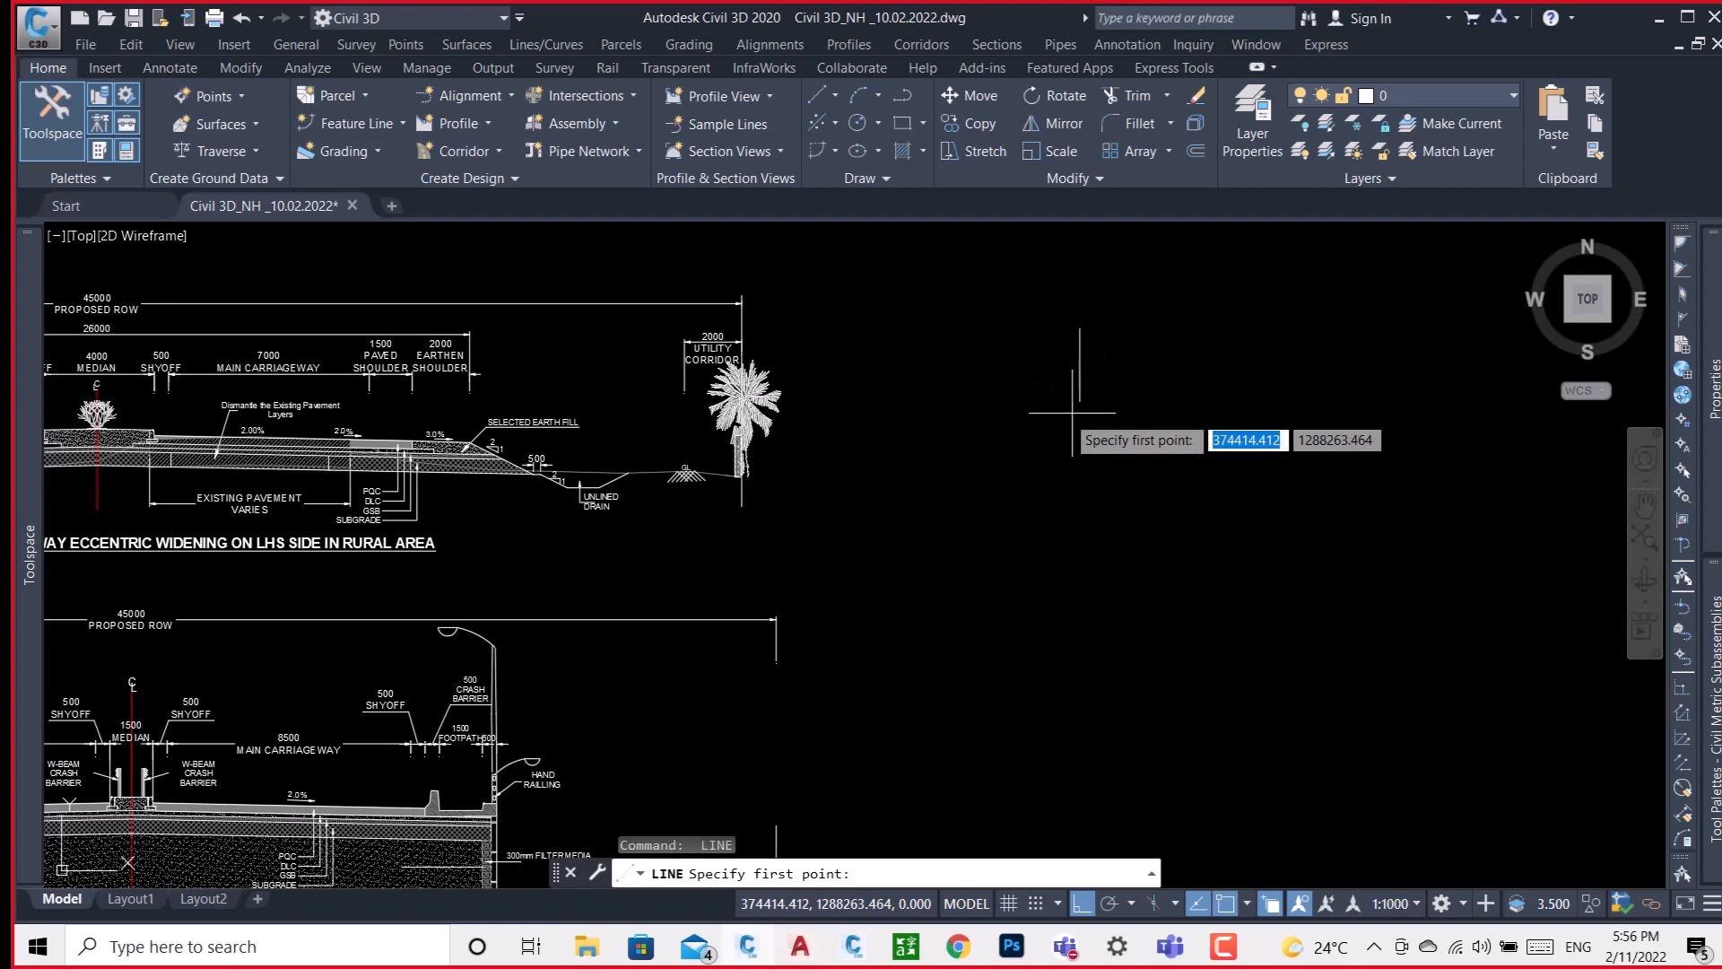
left_click(1080, 400)
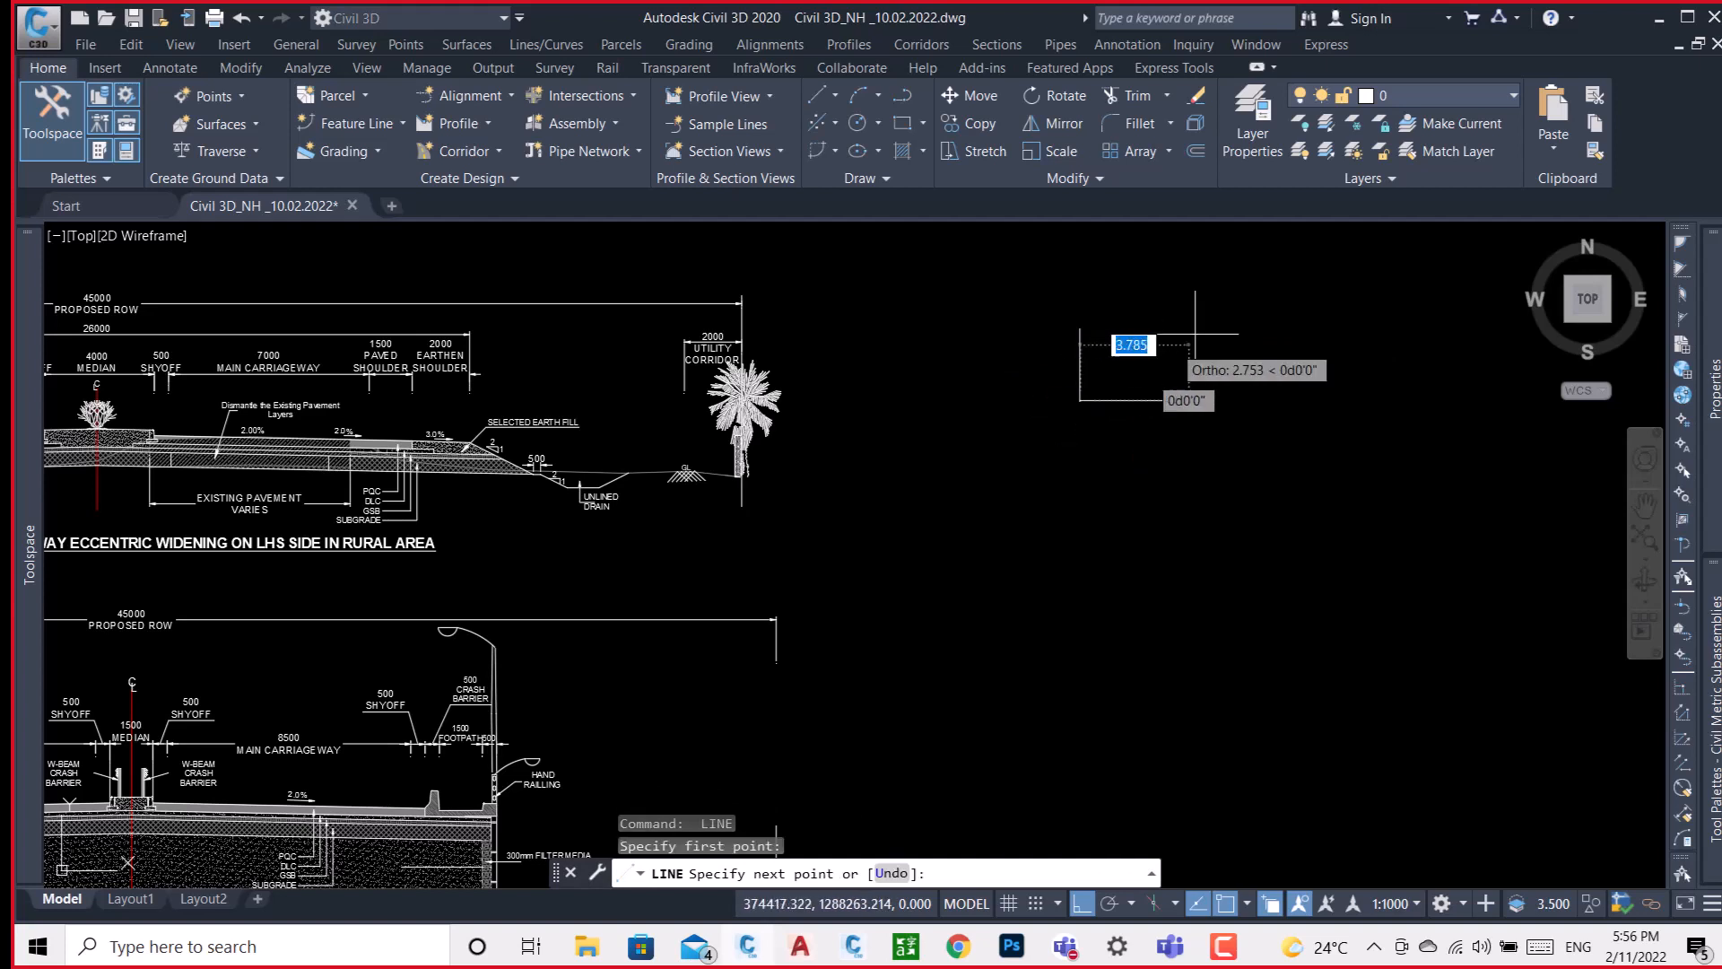
left_click(1082, 904)
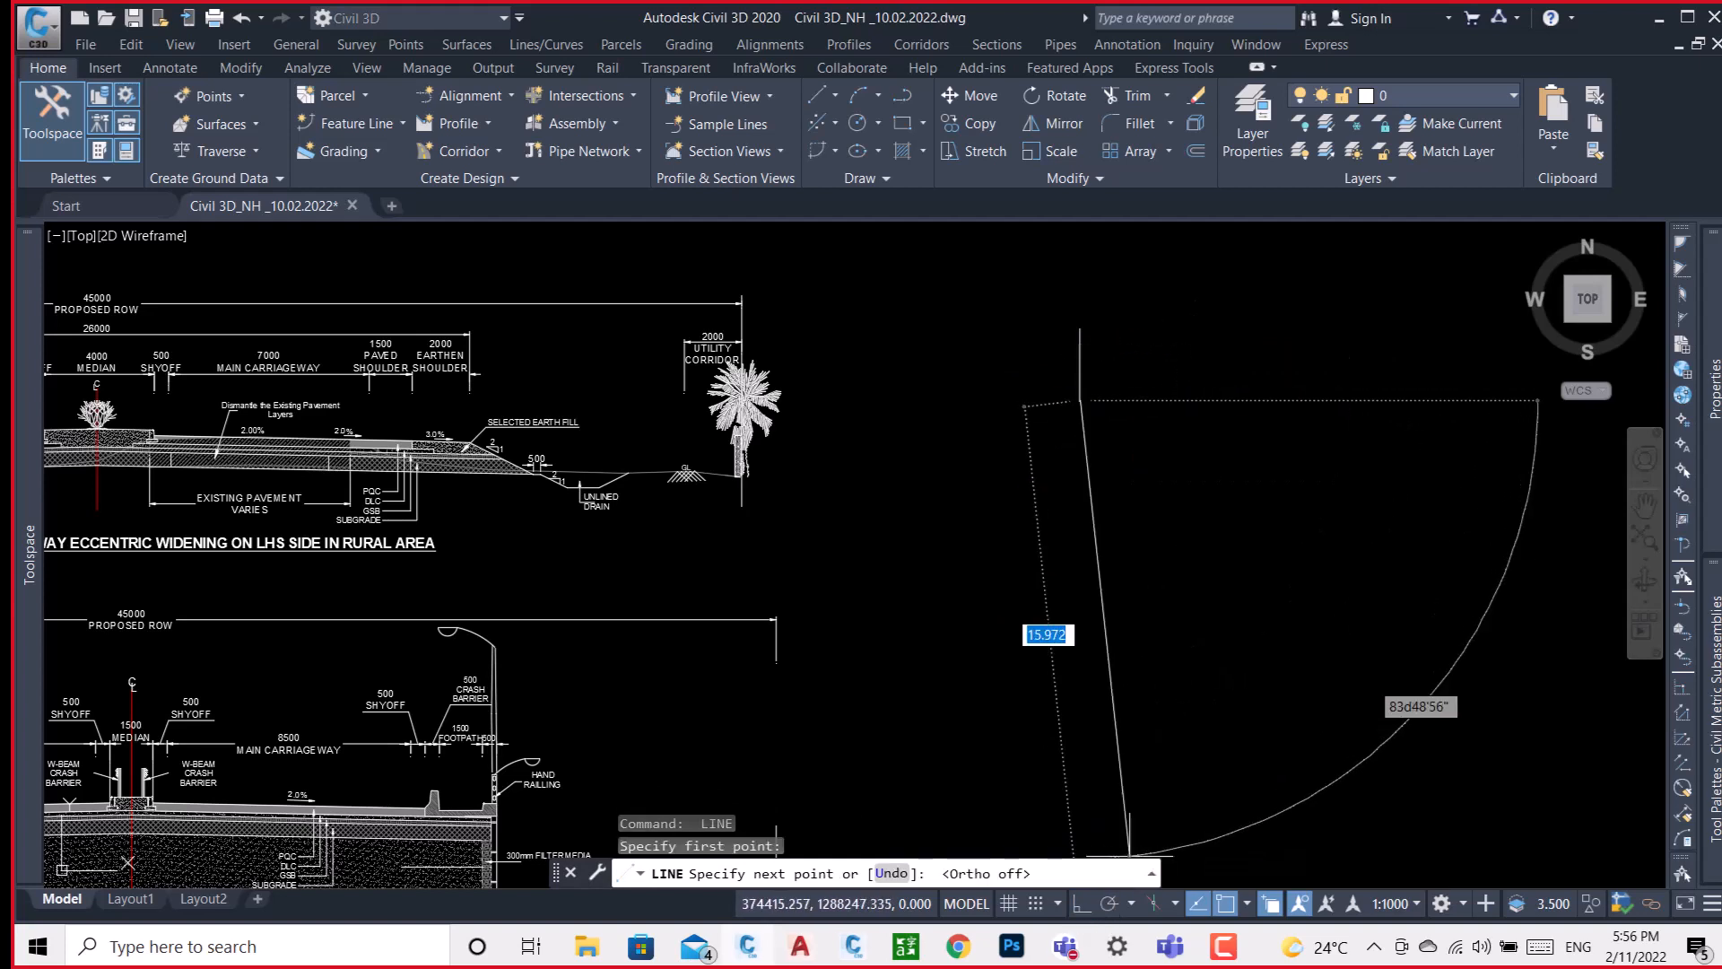
left_click(1192, 358)
key("Return")
Mirror the sloped line about the vertical centre line and keep the source line.
type("MI")
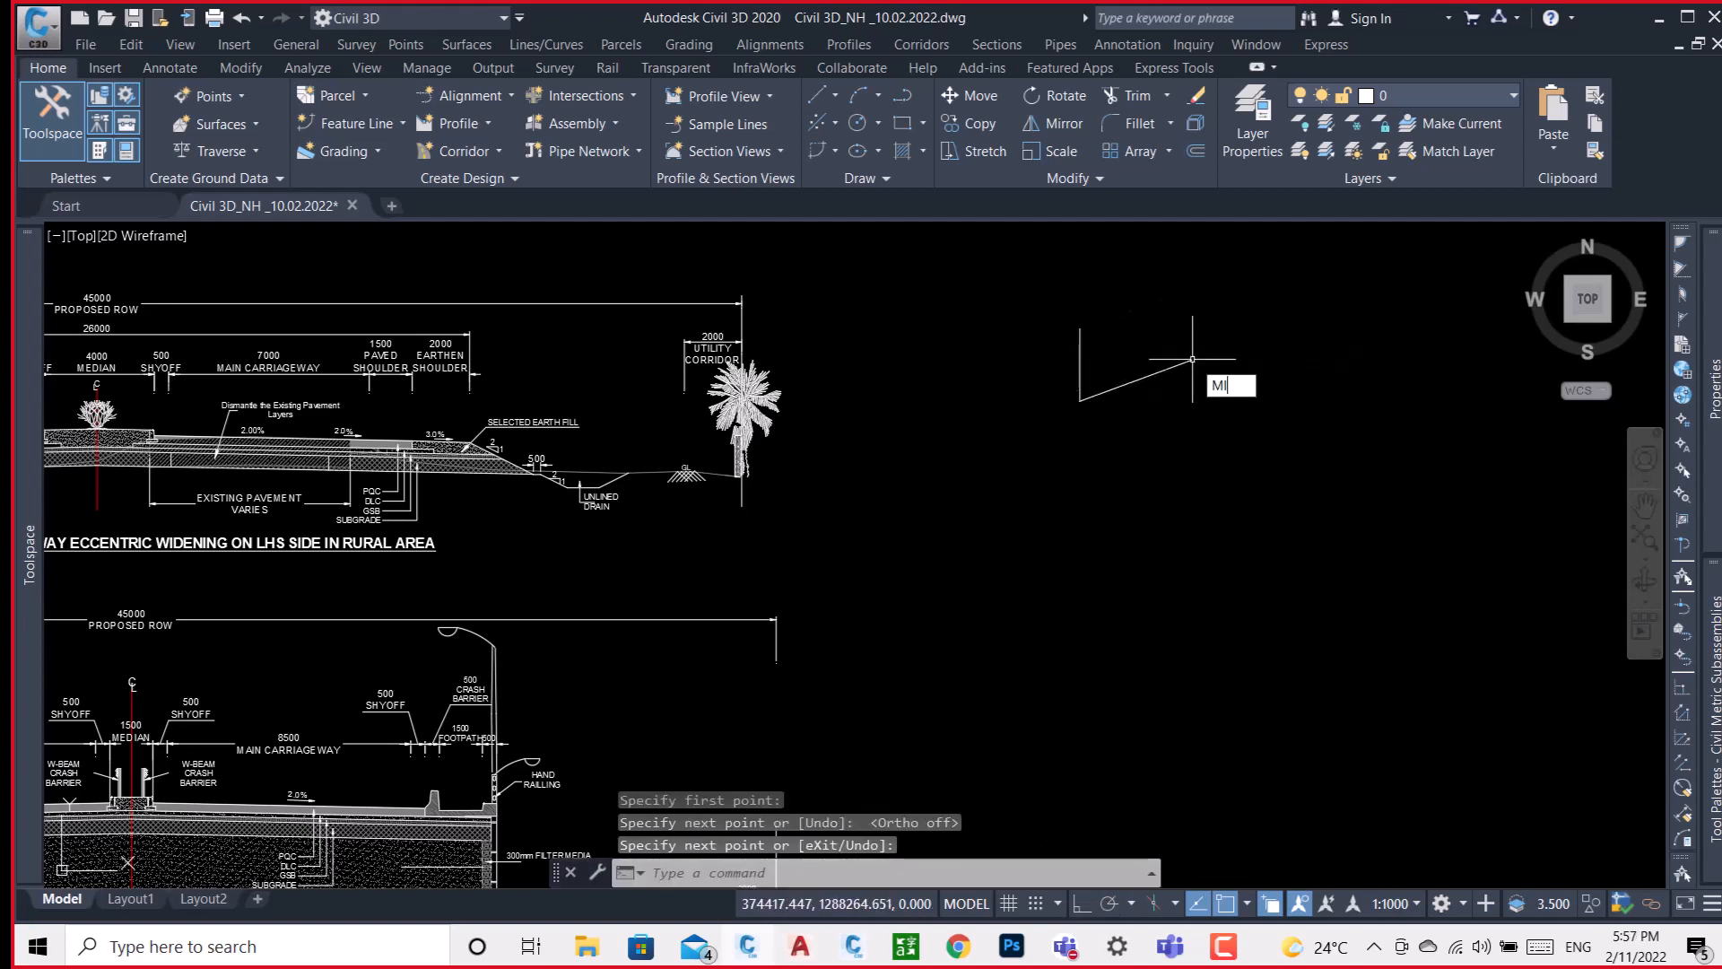
type("R")
key("Return")
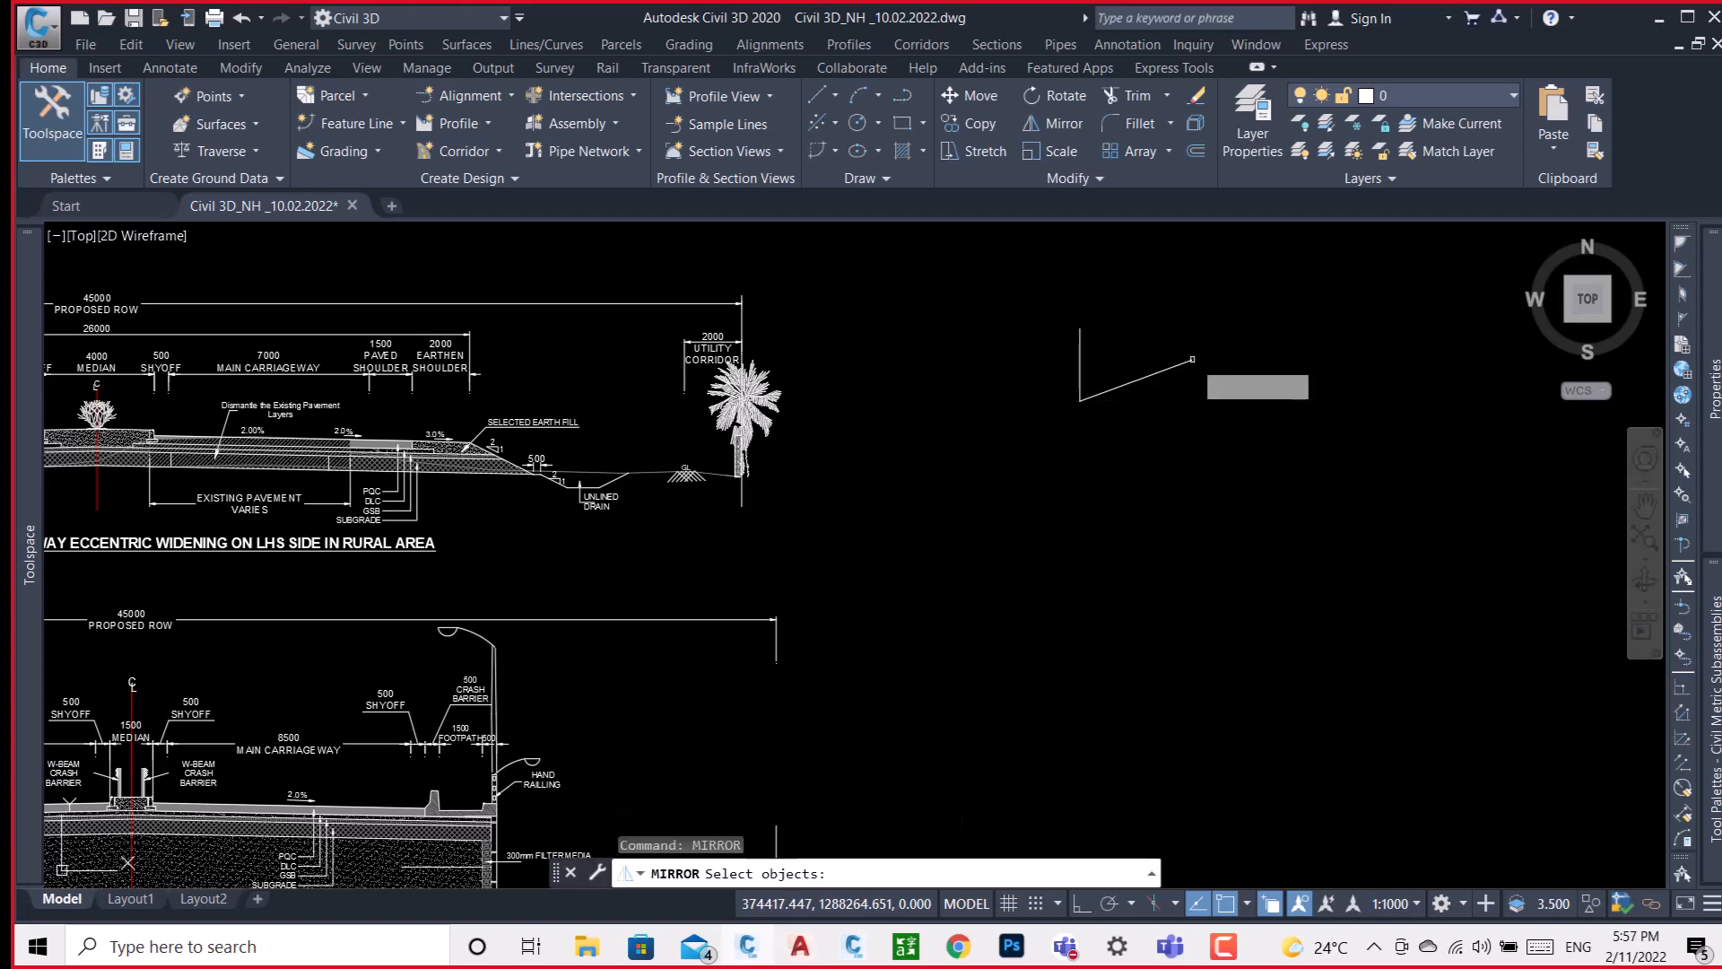
left_click(1184, 365)
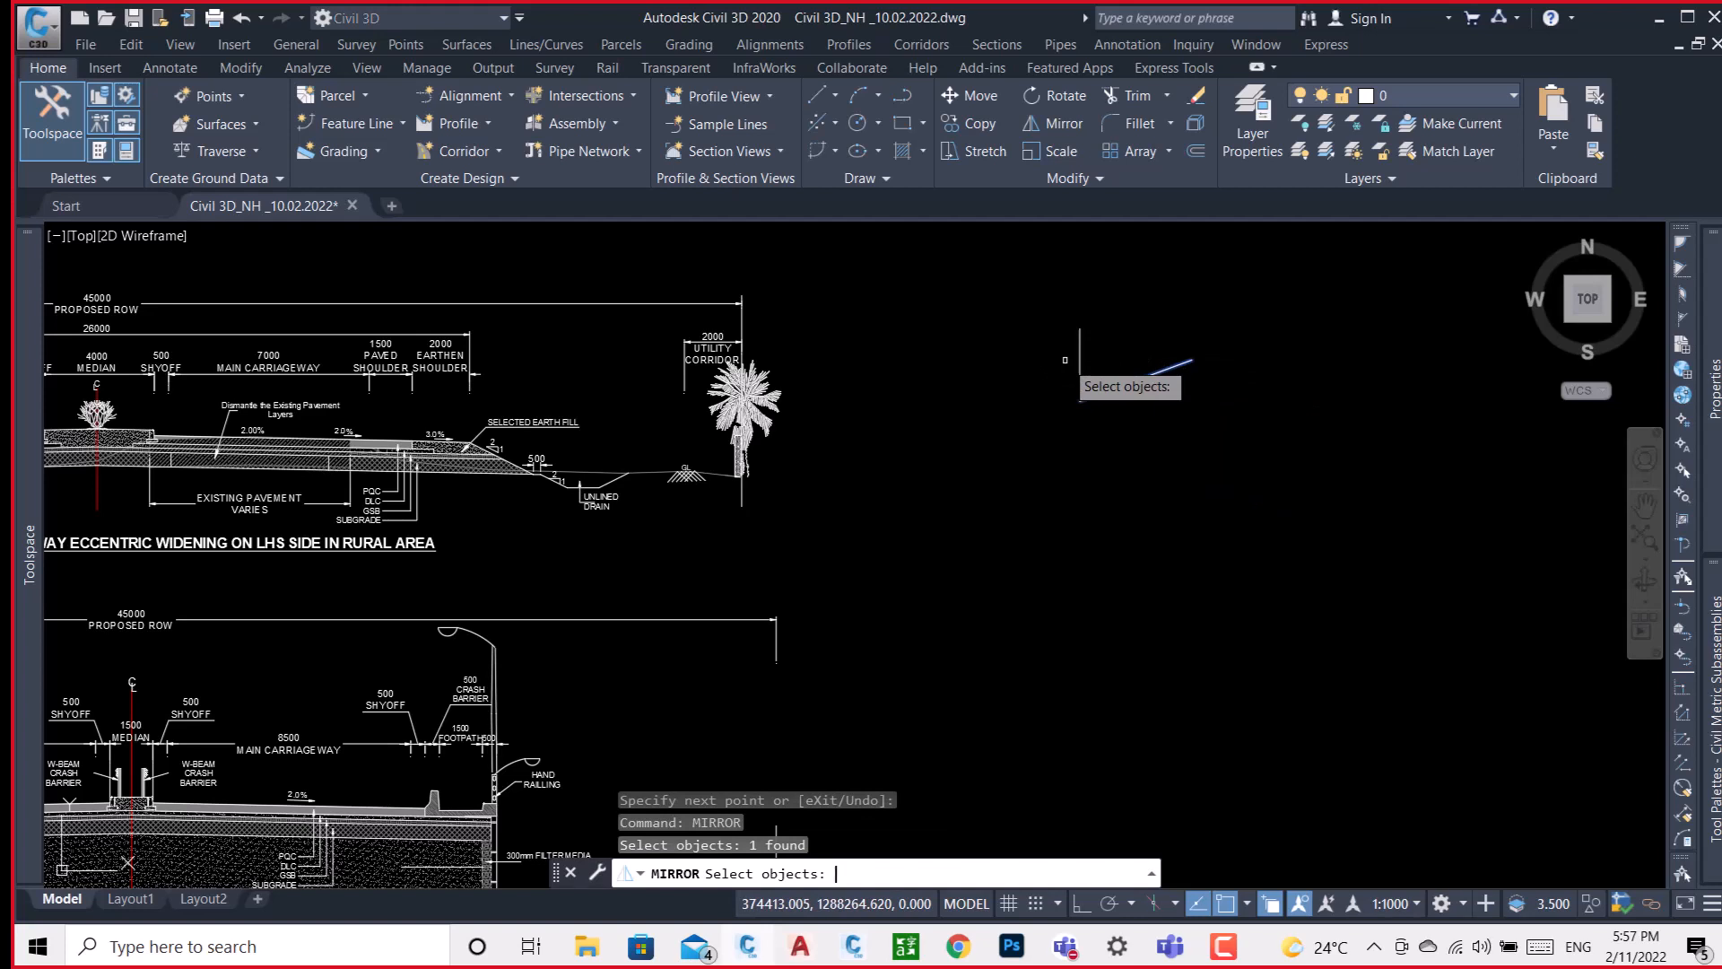
key("Return")
left_click(1080, 399)
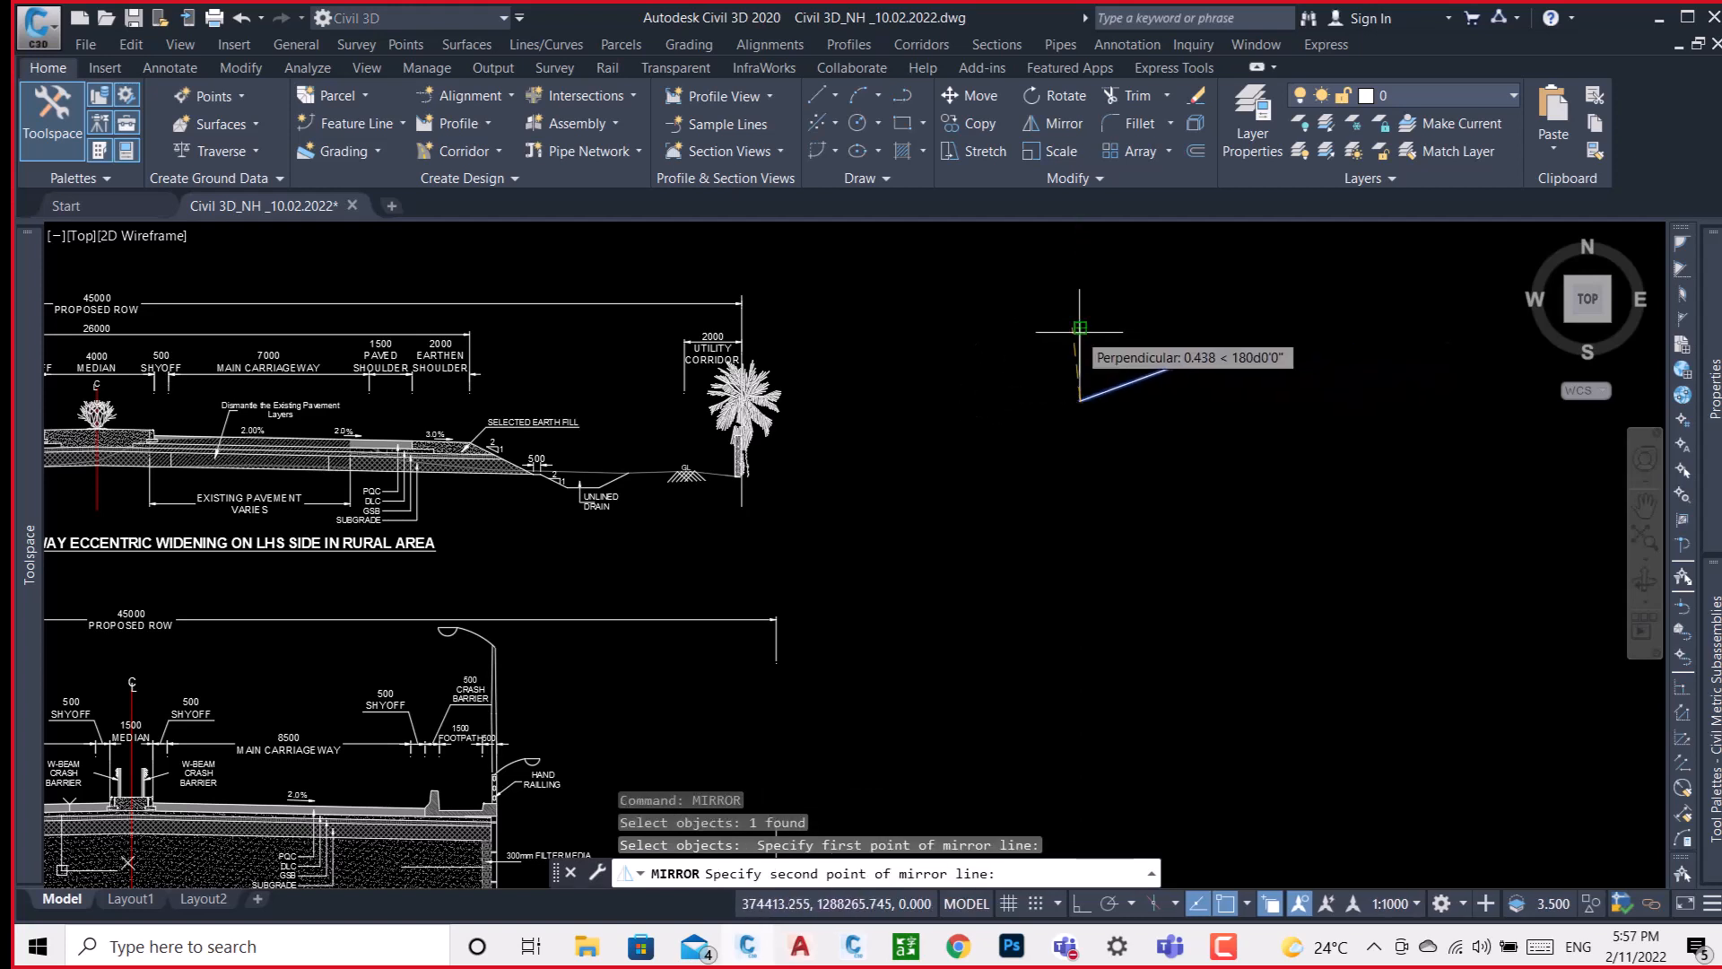
left_click(1080, 329)
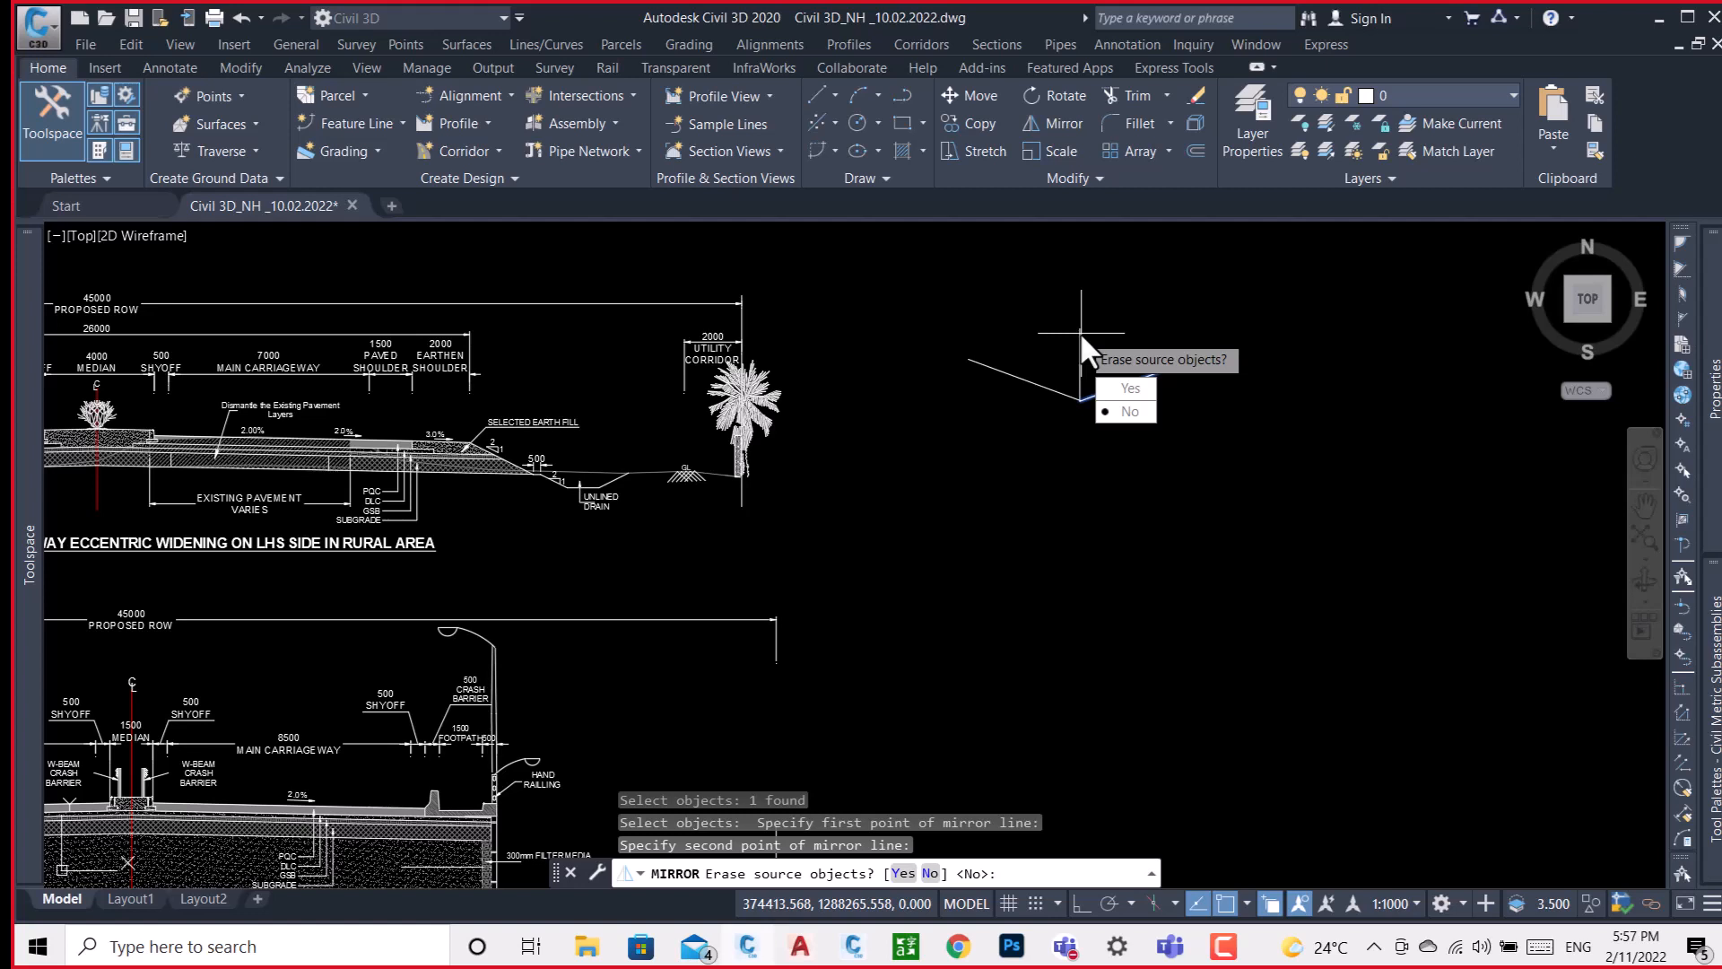
left_click(1129, 411)
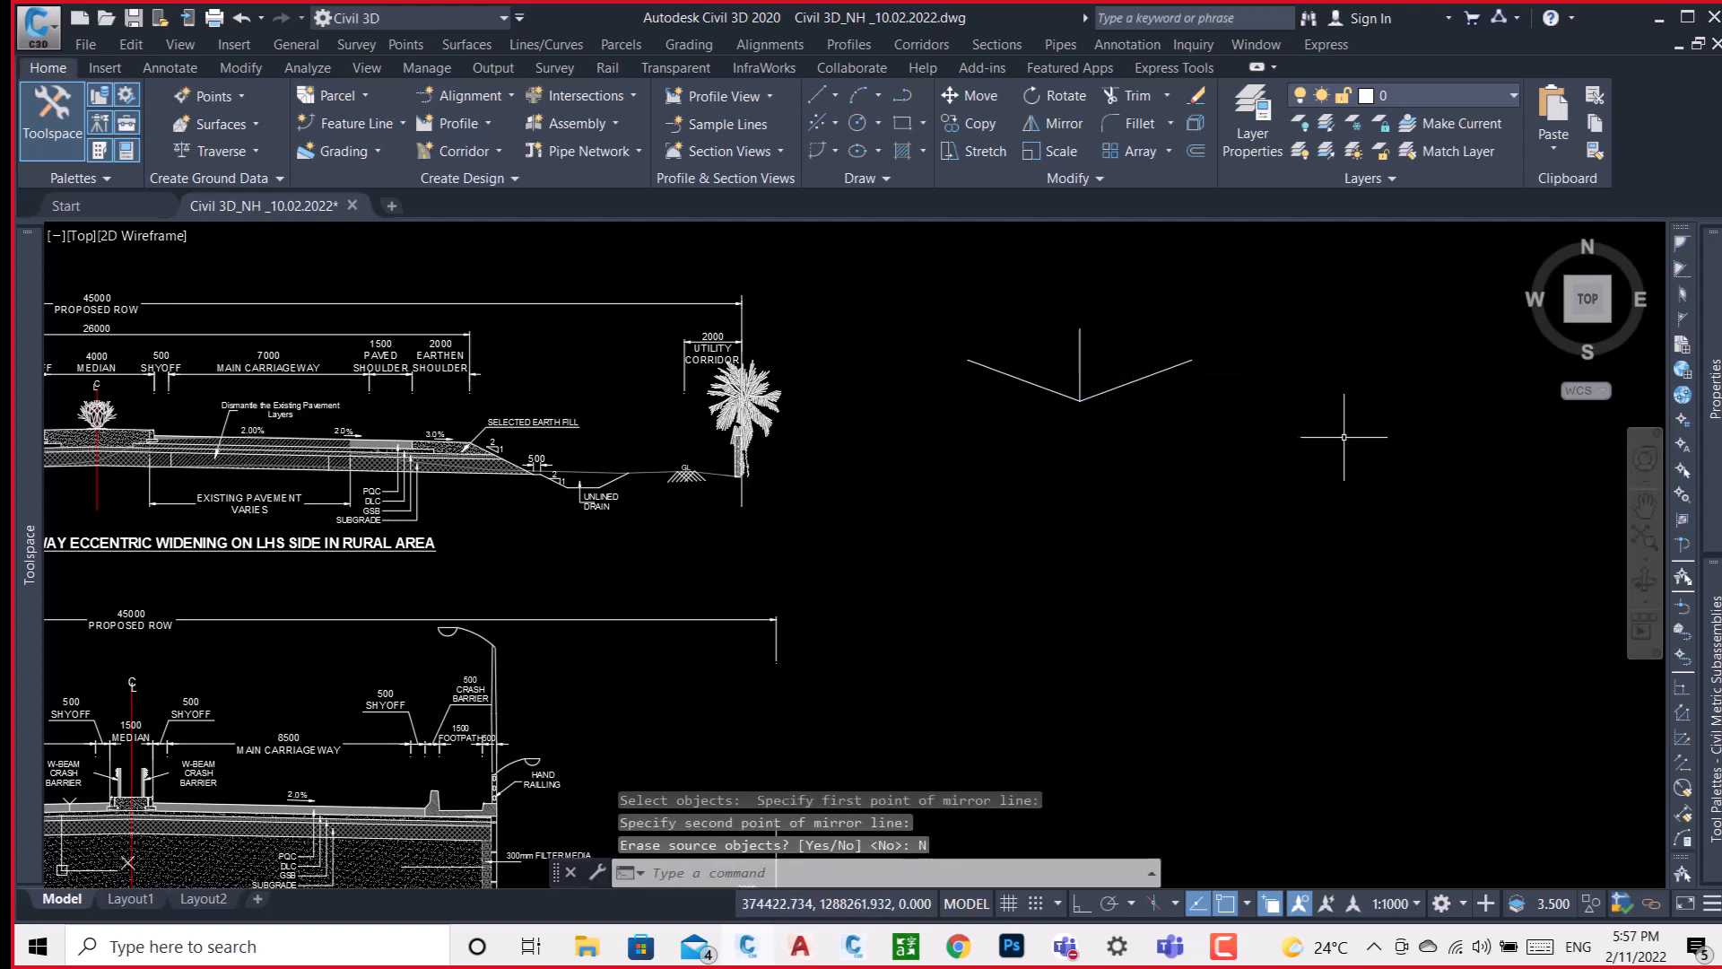
Draw a rectangle about 8.7 wide and 0.5 high, starting from the upper end of the original sloped line.
middle_click_drag(1328, 435, 1239, 443)
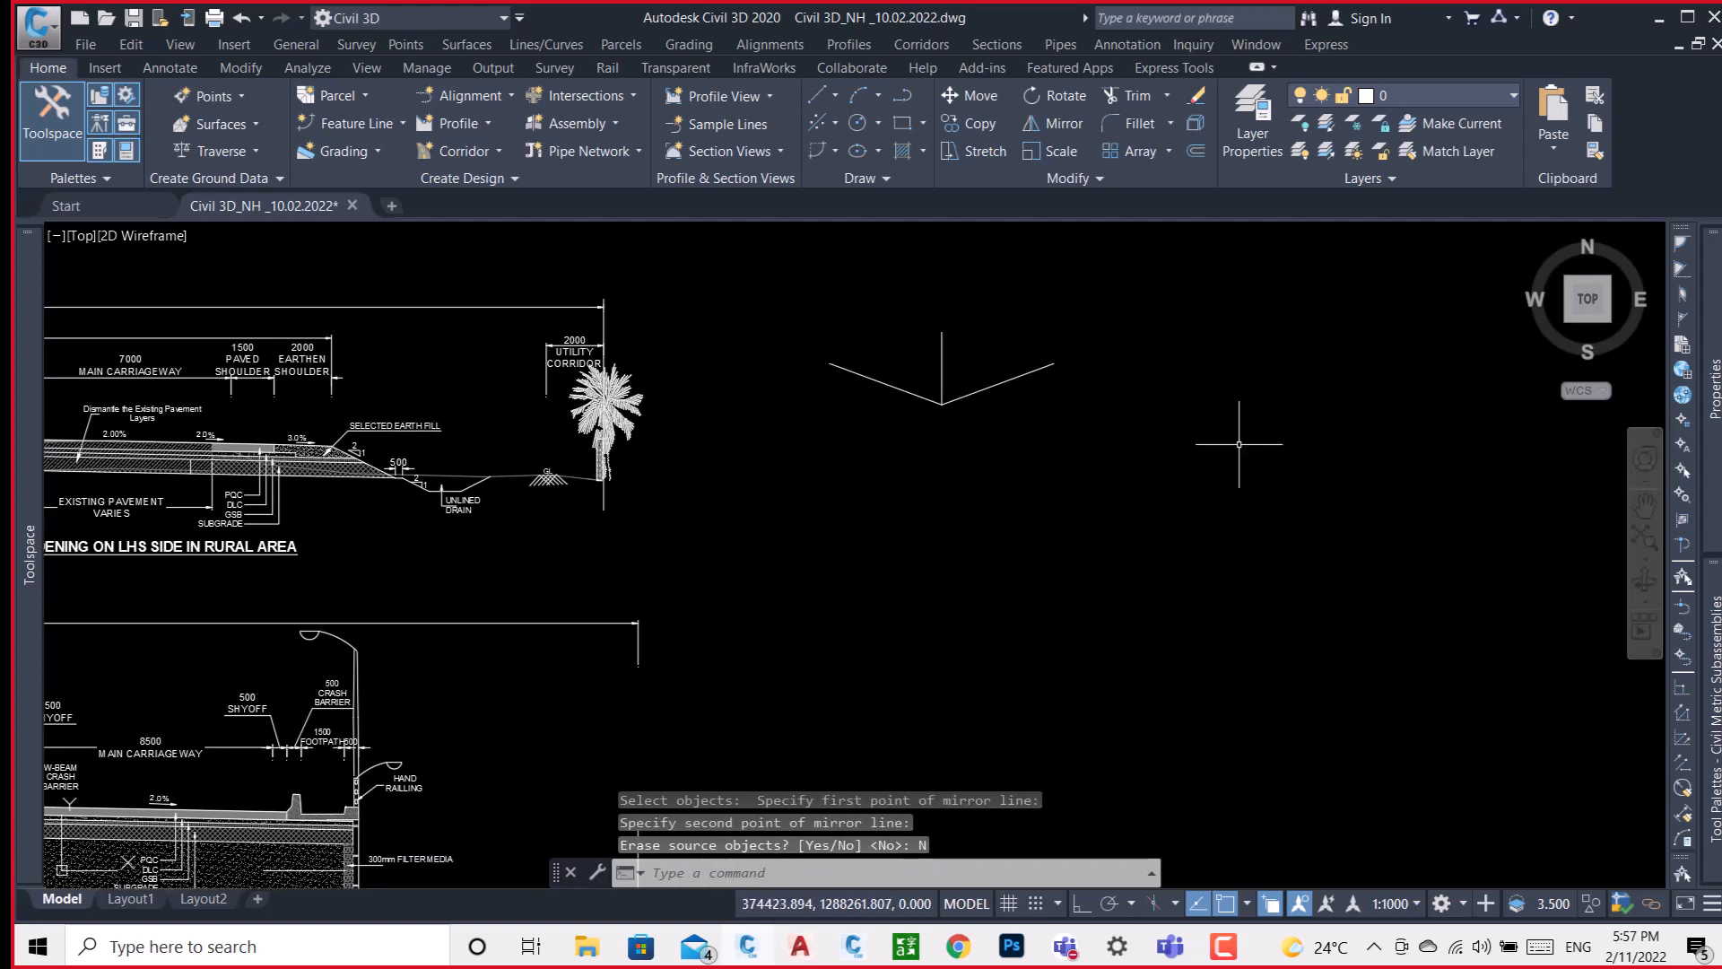
type("RE")
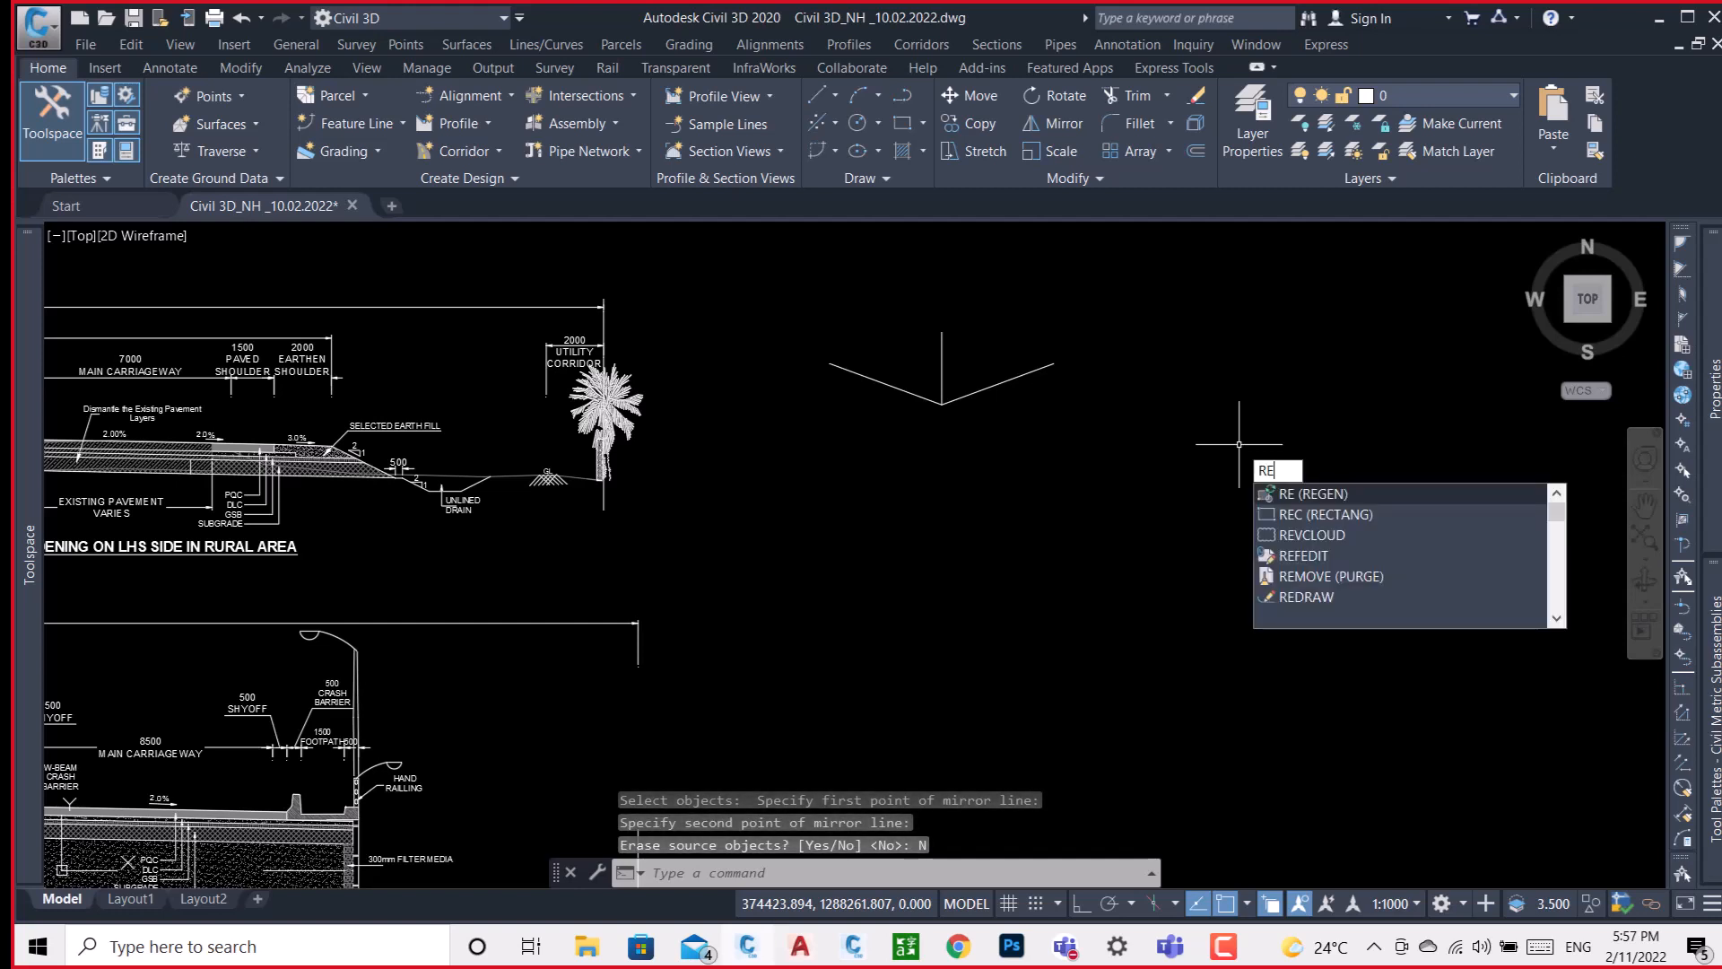
type("C")
key("Return")
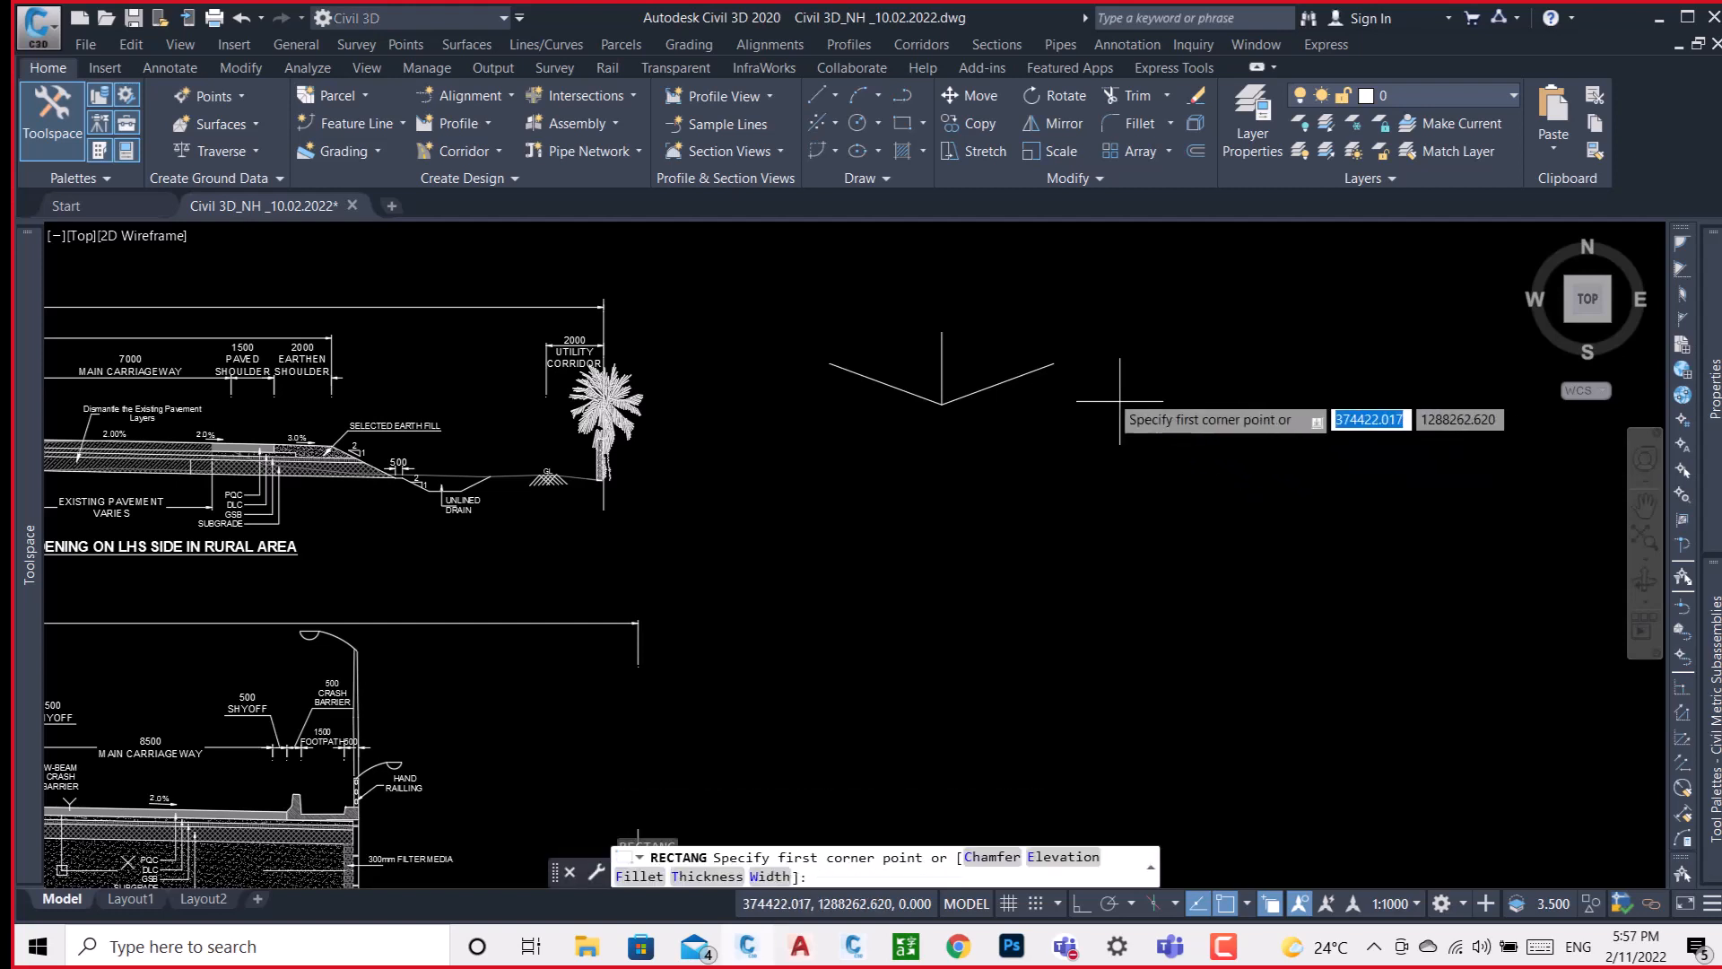
left_click(1054, 362)
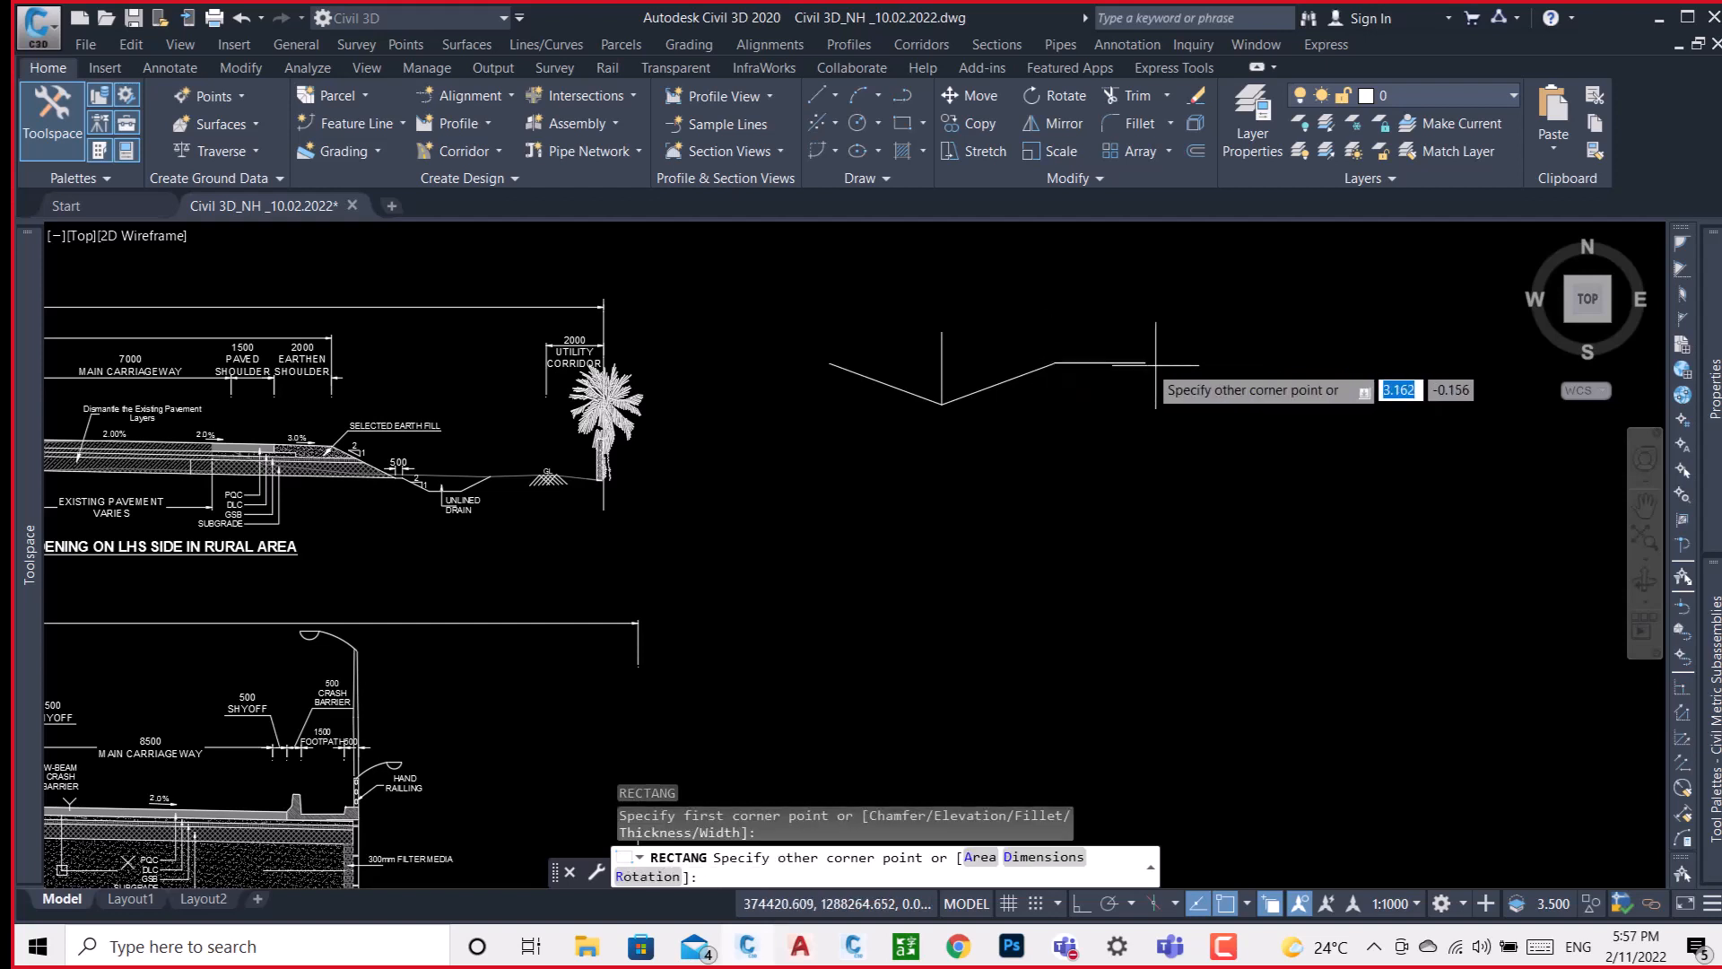
left_click(1312, 376)
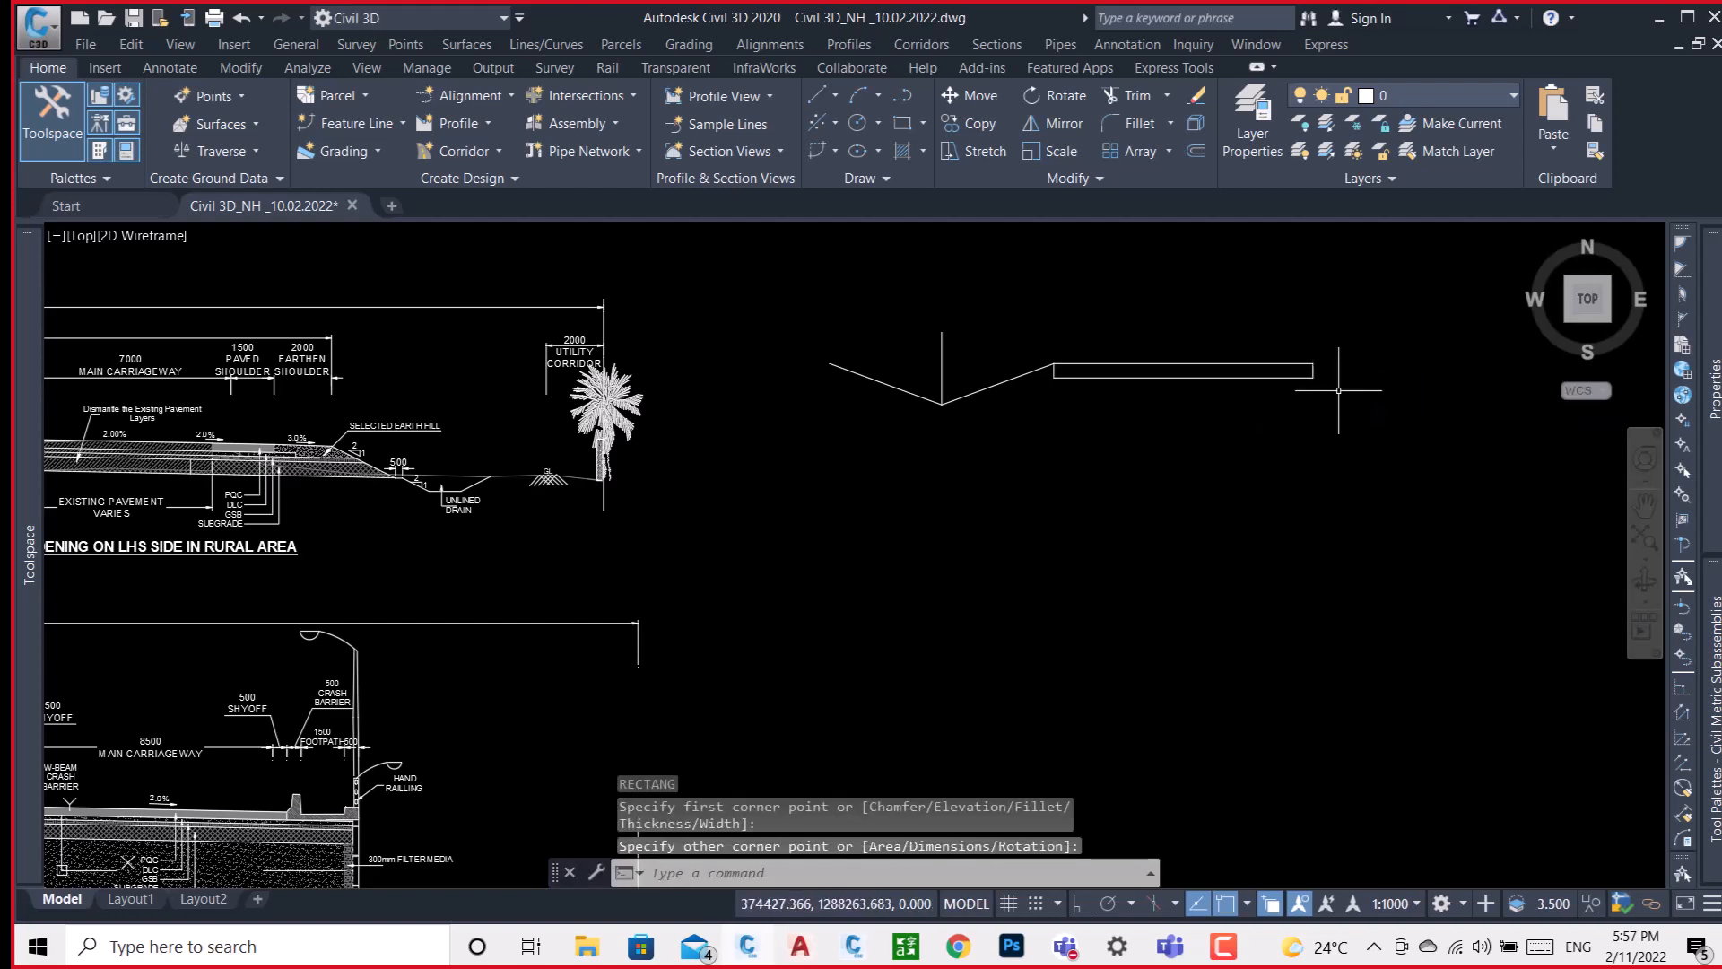
Copy the rectangle twice, stacking the copies directly beneath it at displacements of 0.5 and 1.0 to form three layers.
type("co")
key("Return")
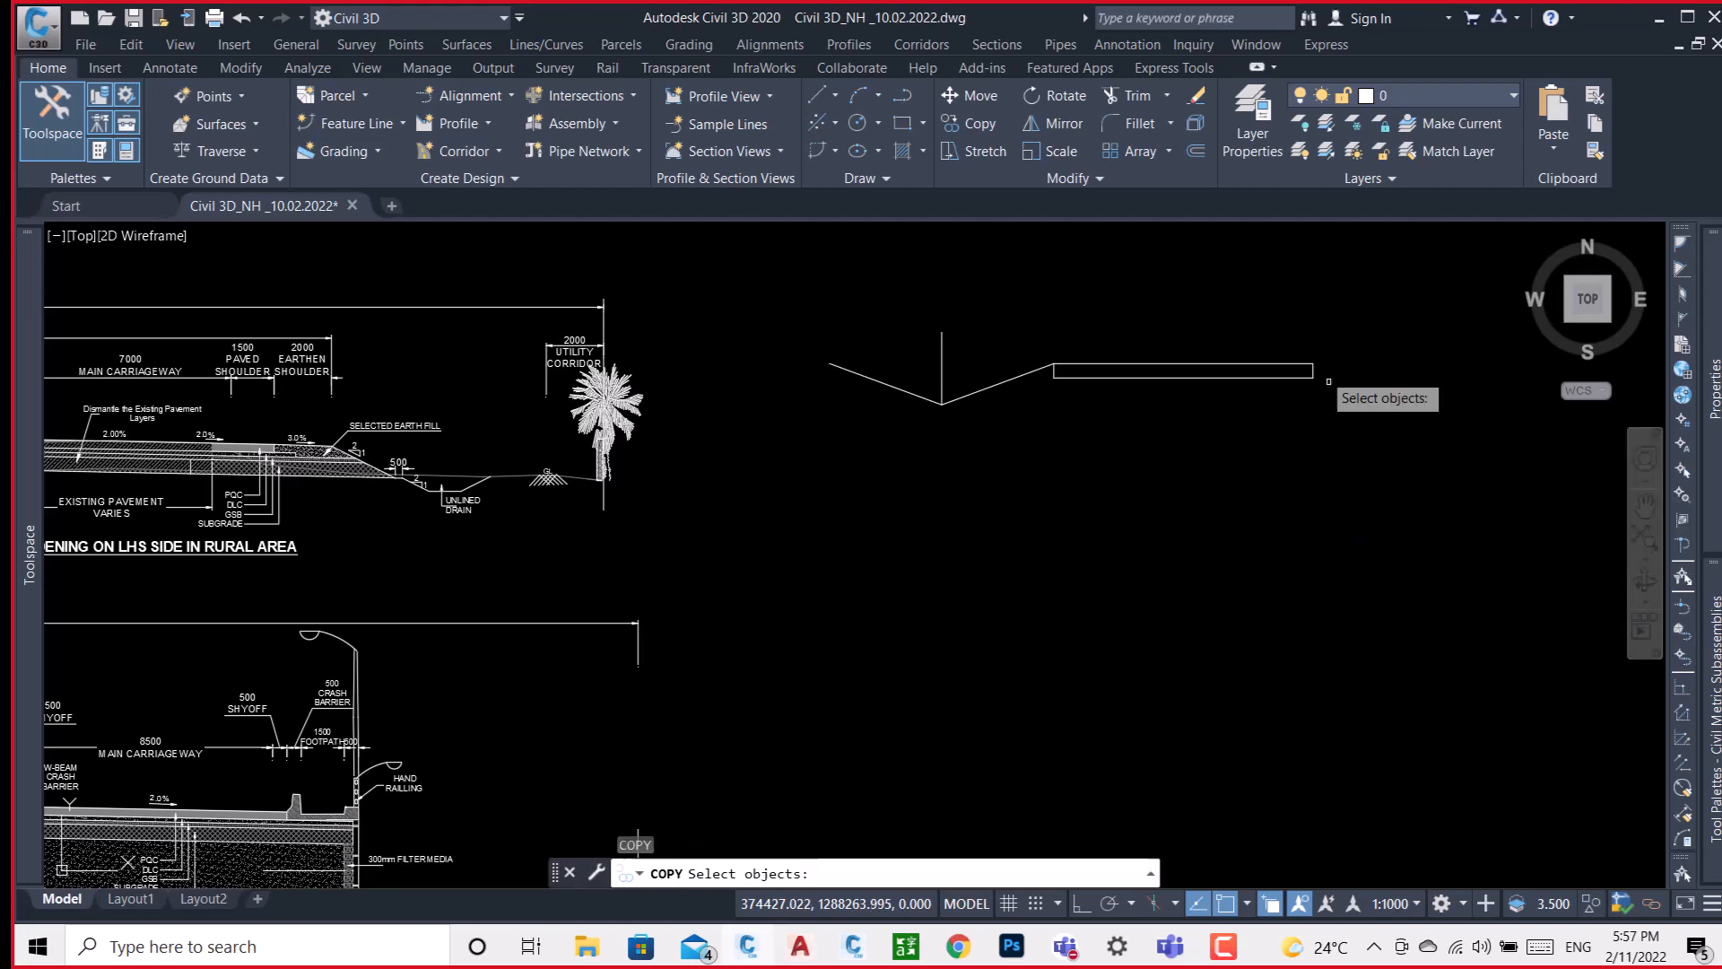
left_click(1269, 307)
left_click(1234, 449)
key("Return")
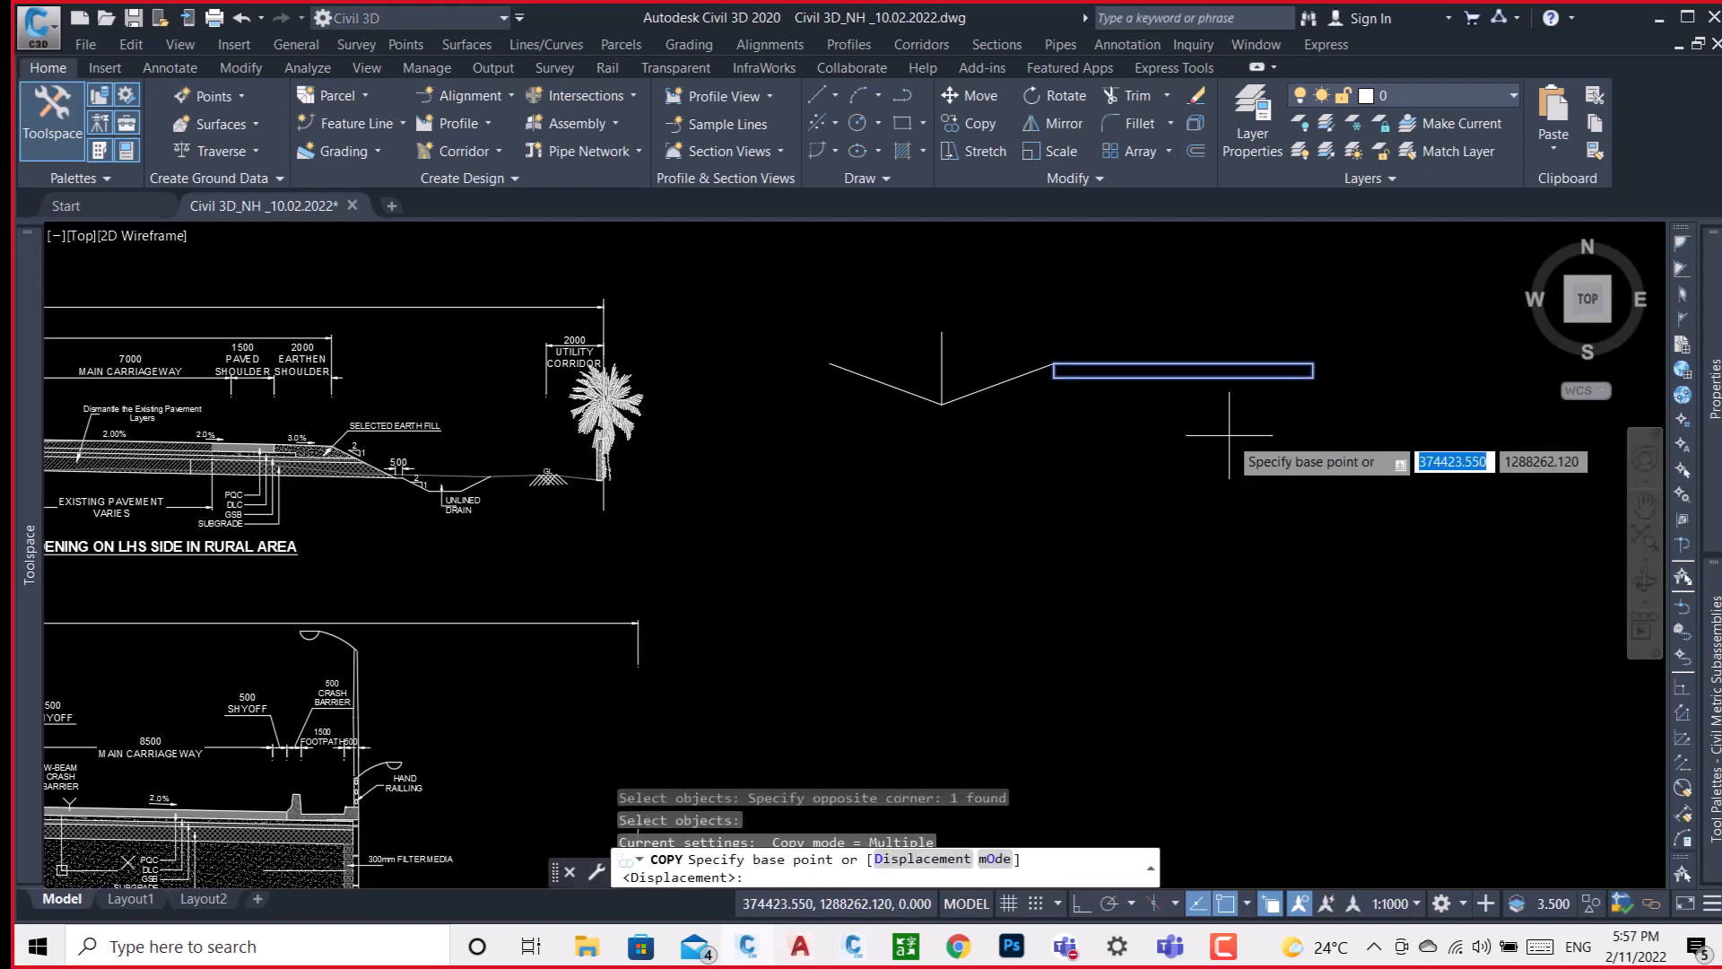
scroll(1107, 390, "up", 4)
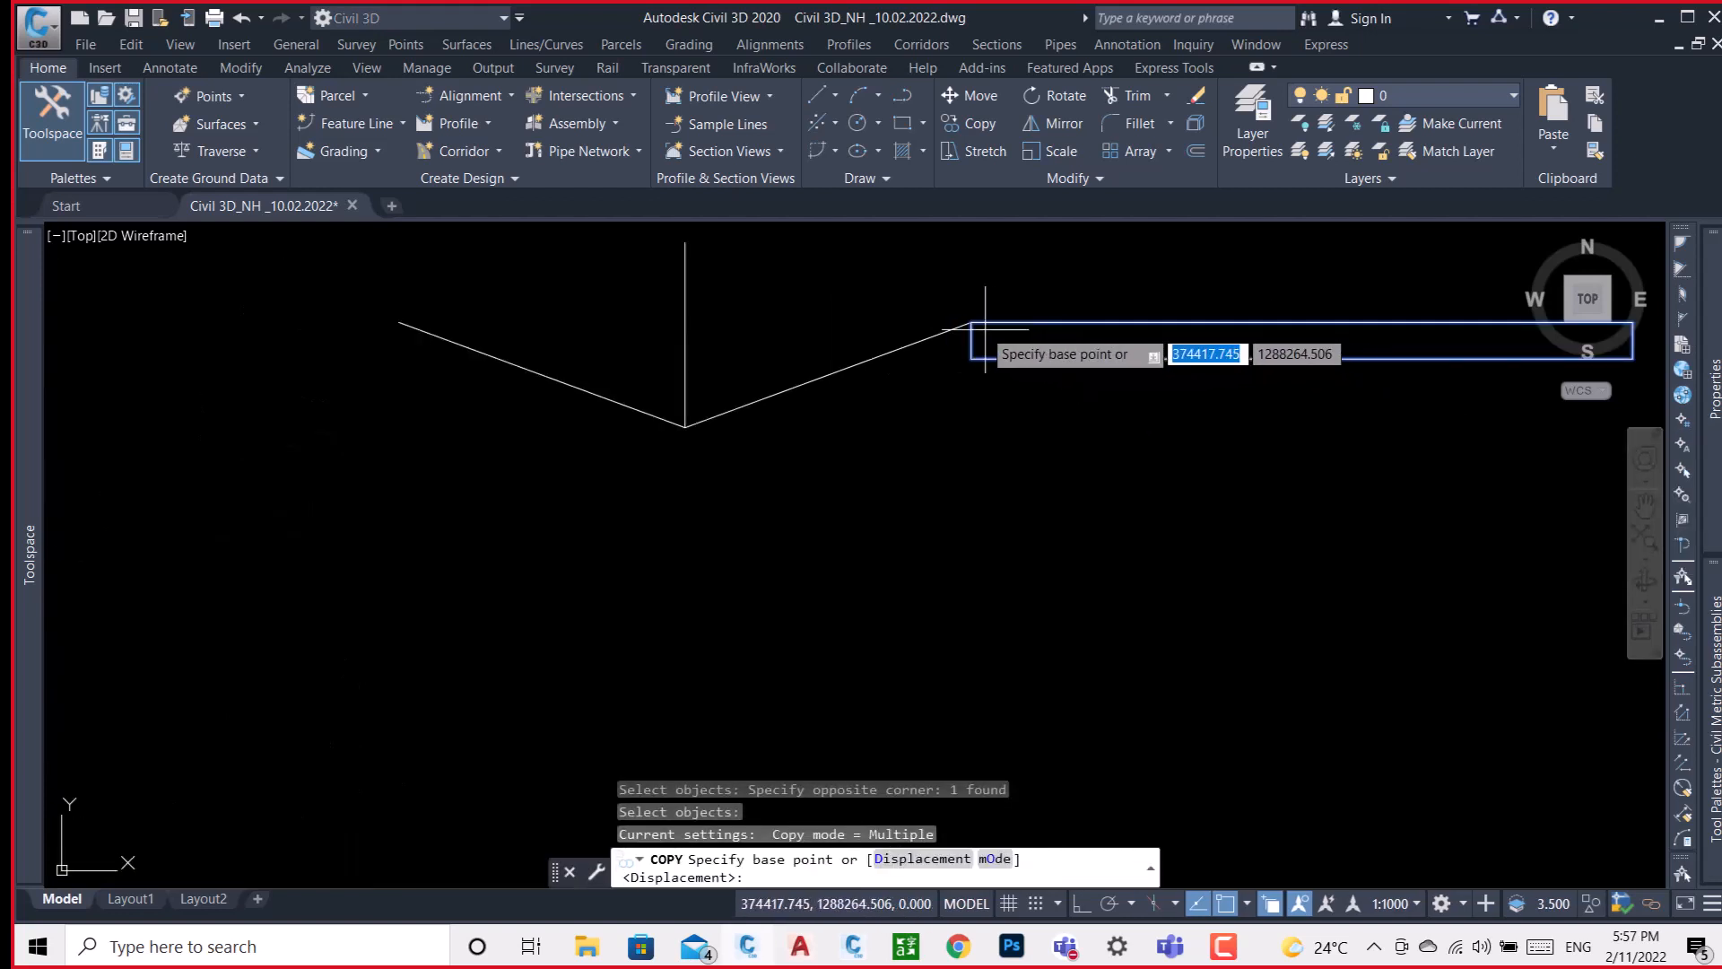
left_click(971, 320)
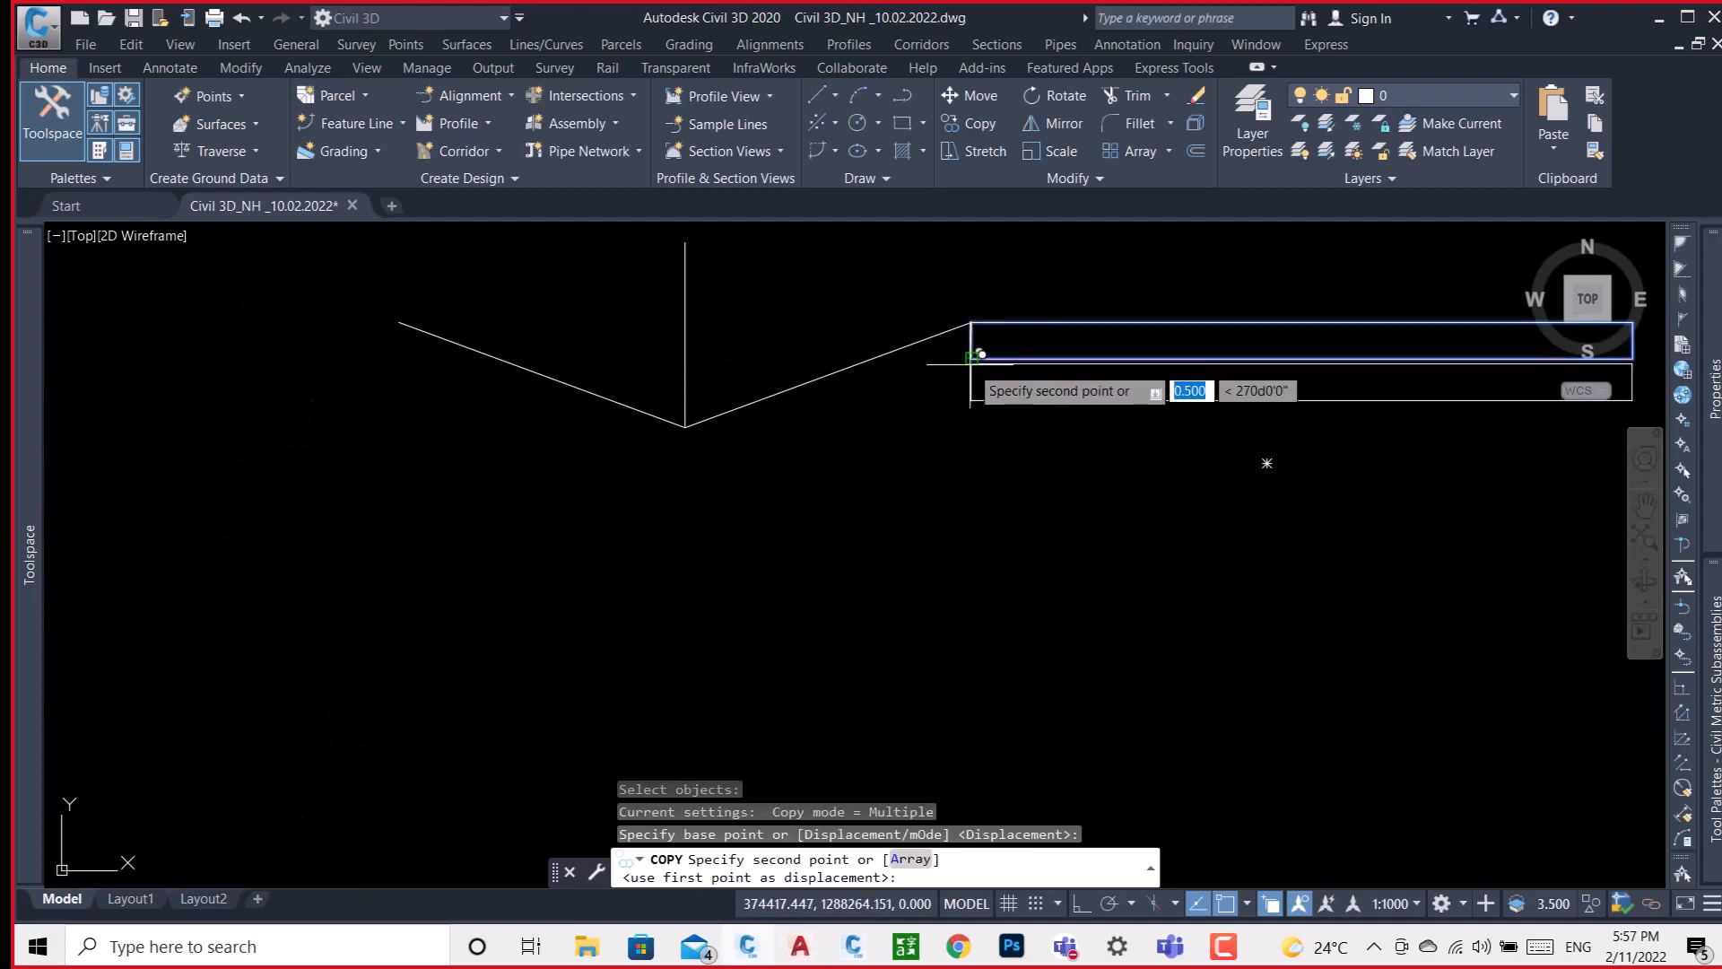
left_click(972, 358)
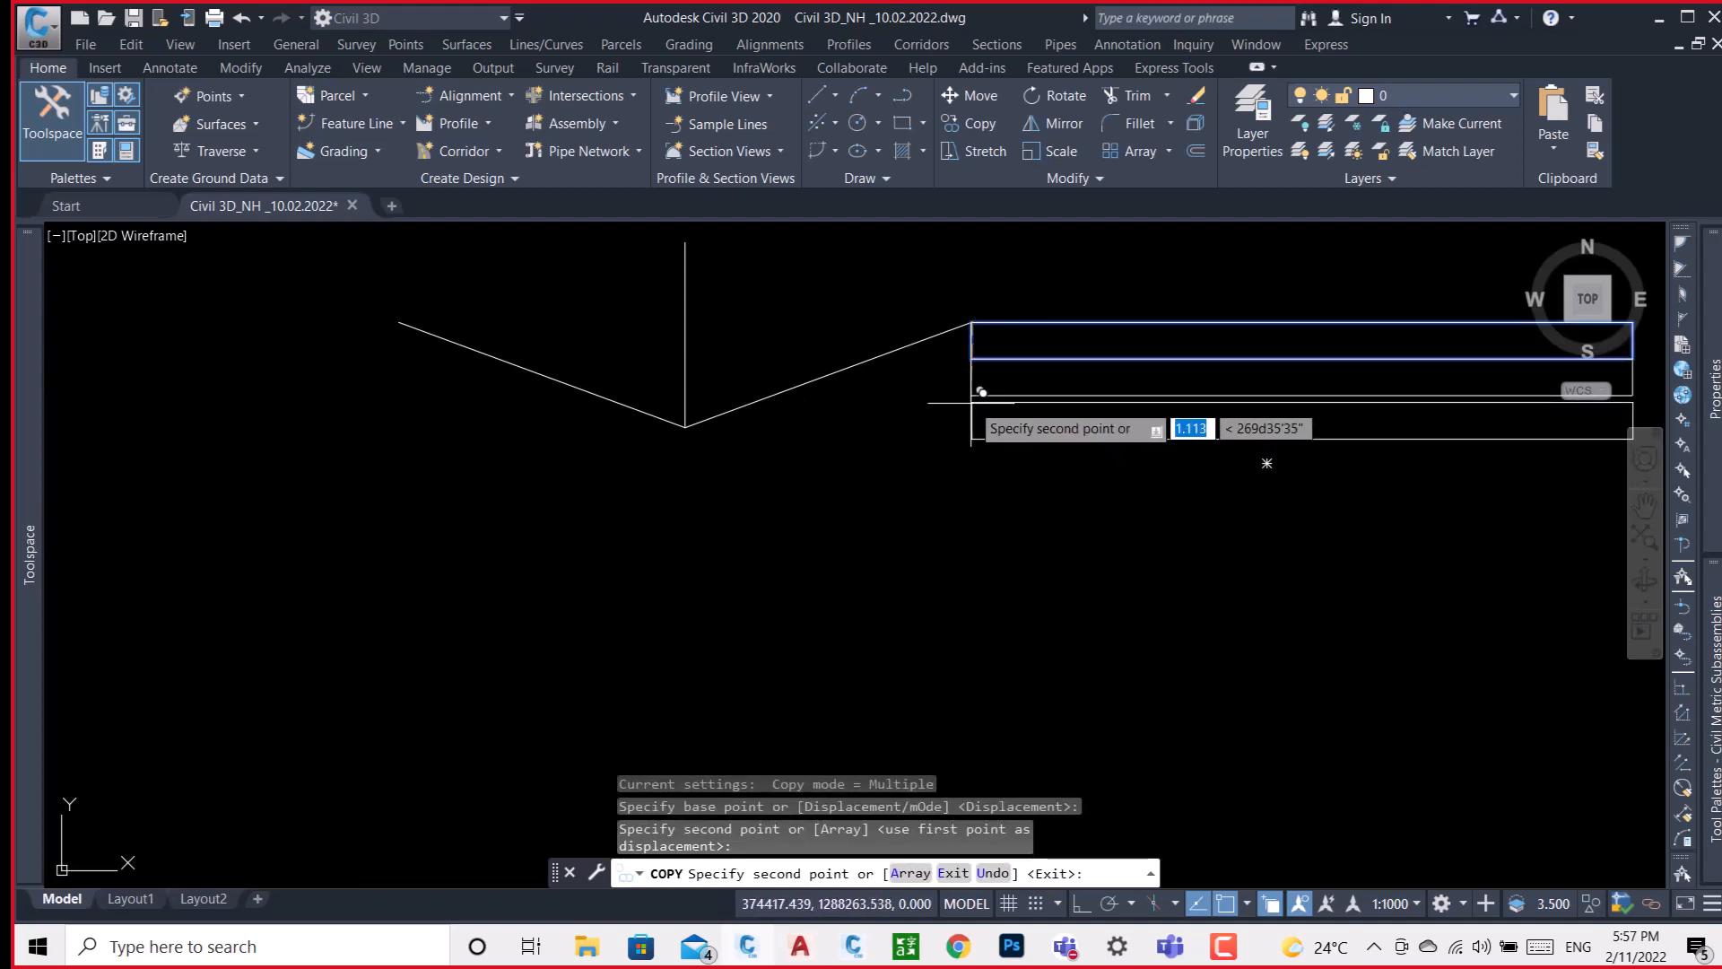
left_click(972, 394)
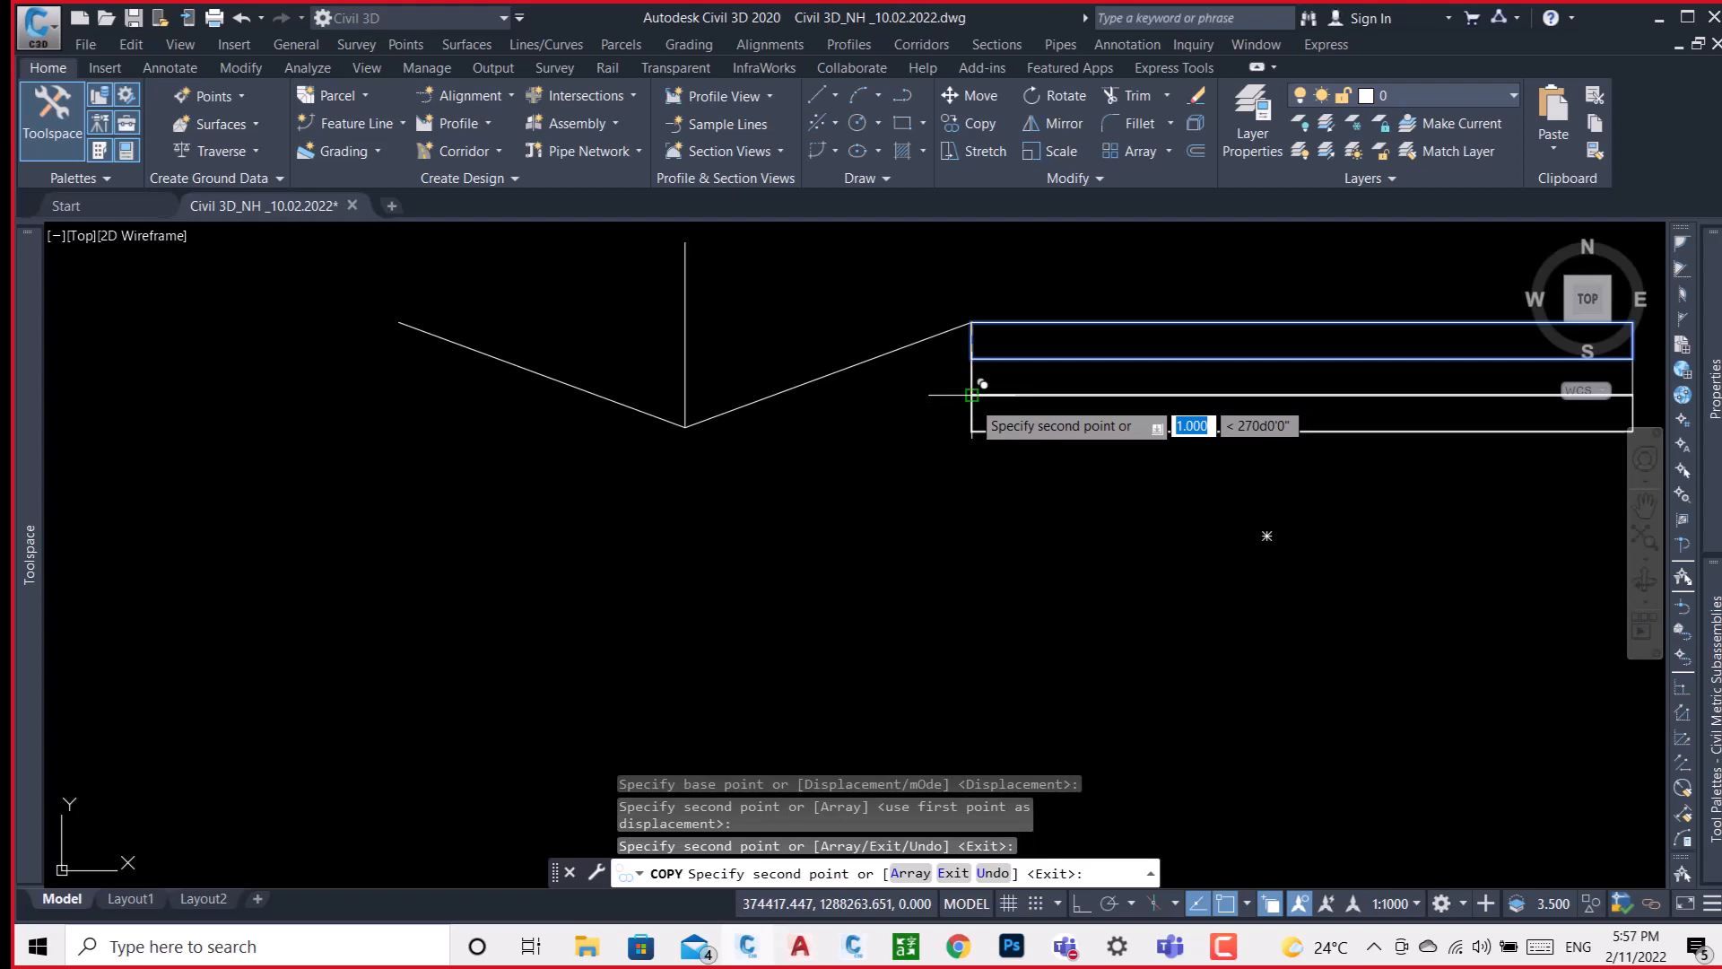
key("Return")
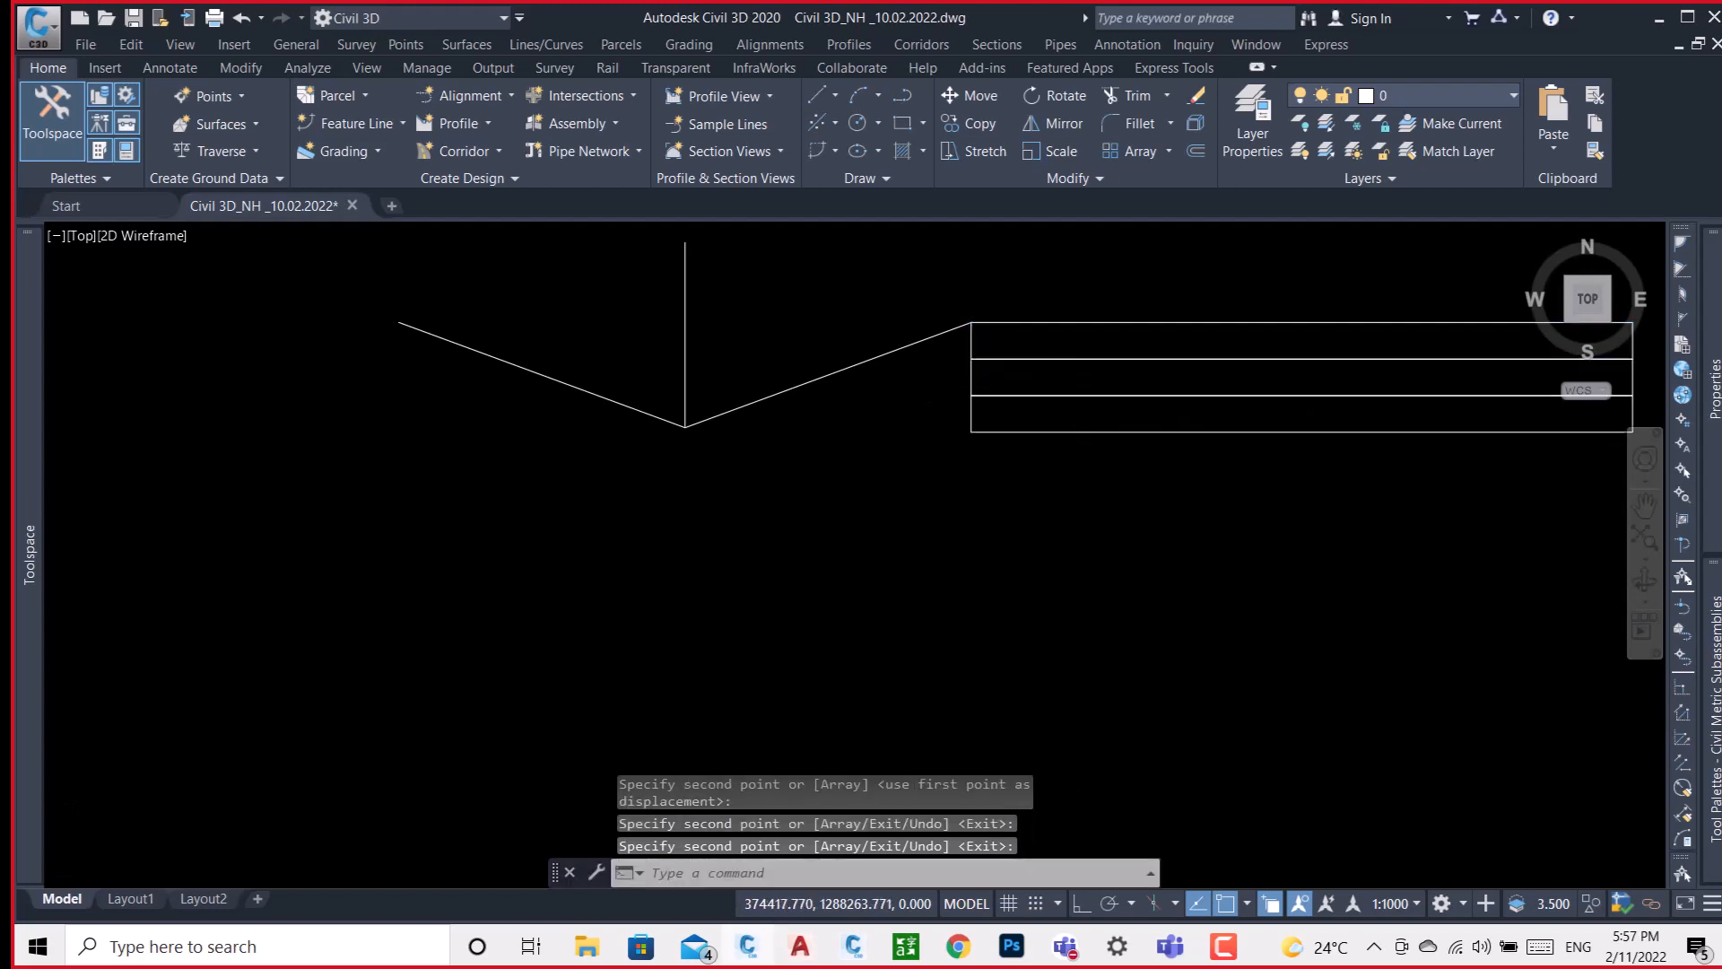
scroll(985, 388, "down", 4)
left_click(1256, 328)
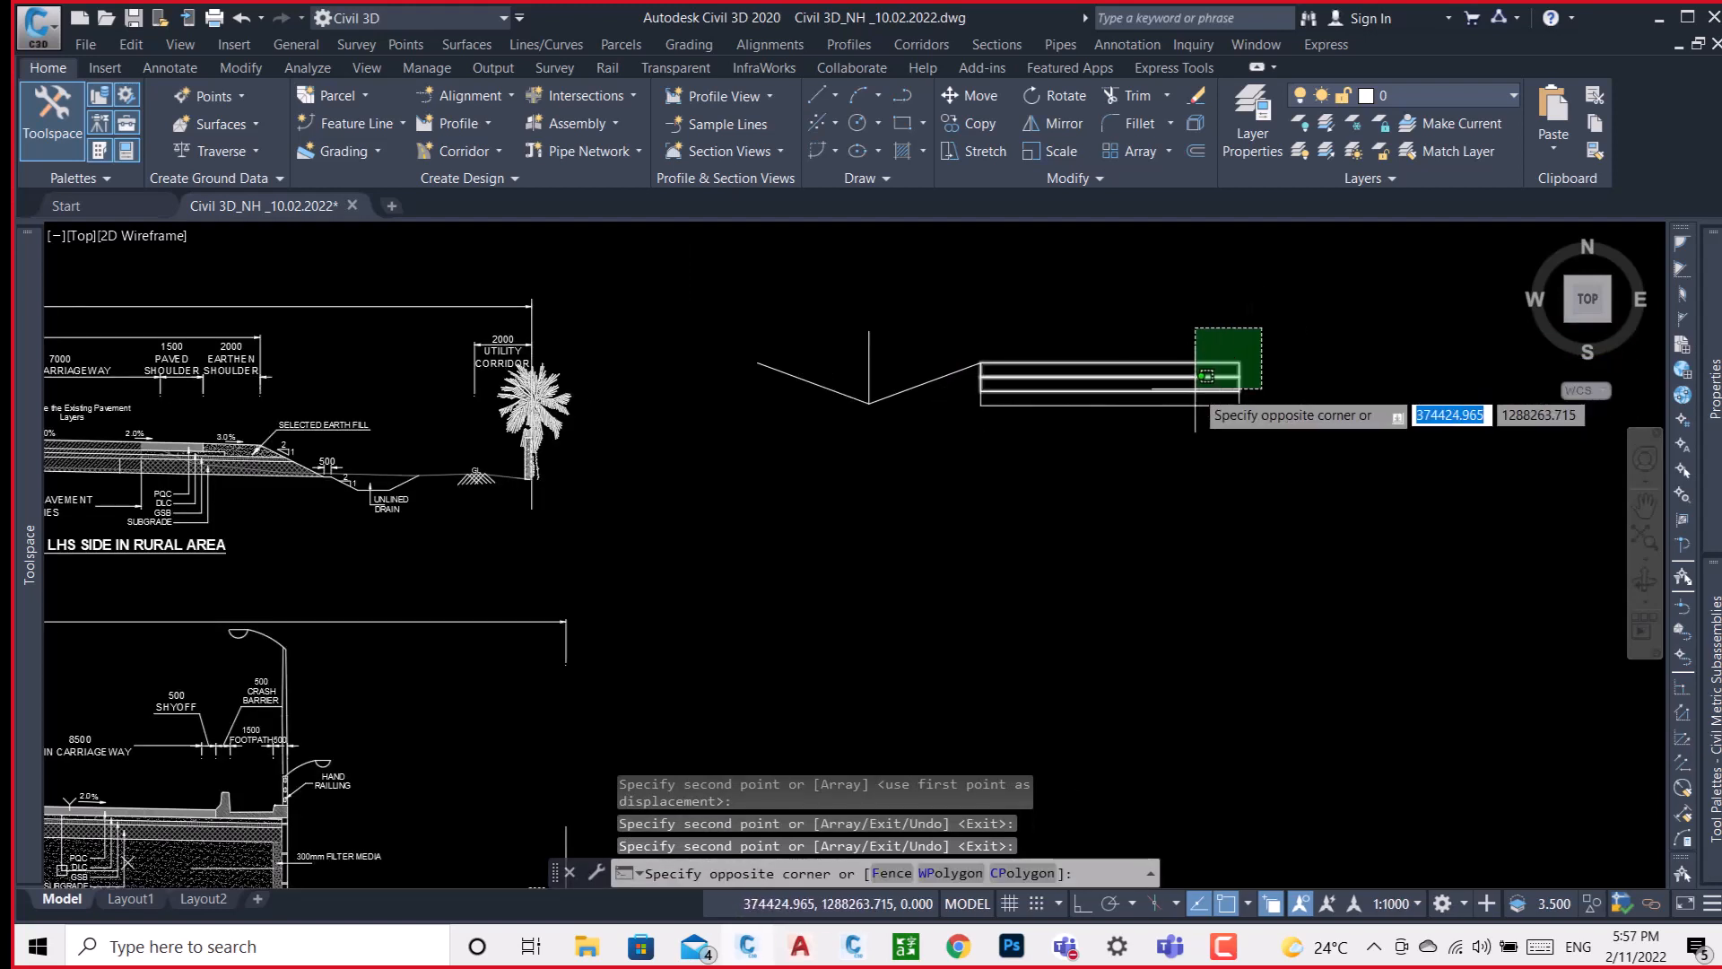
left_click(1182, 399)
left_click(1280, 344)
left_click(1154, 461)
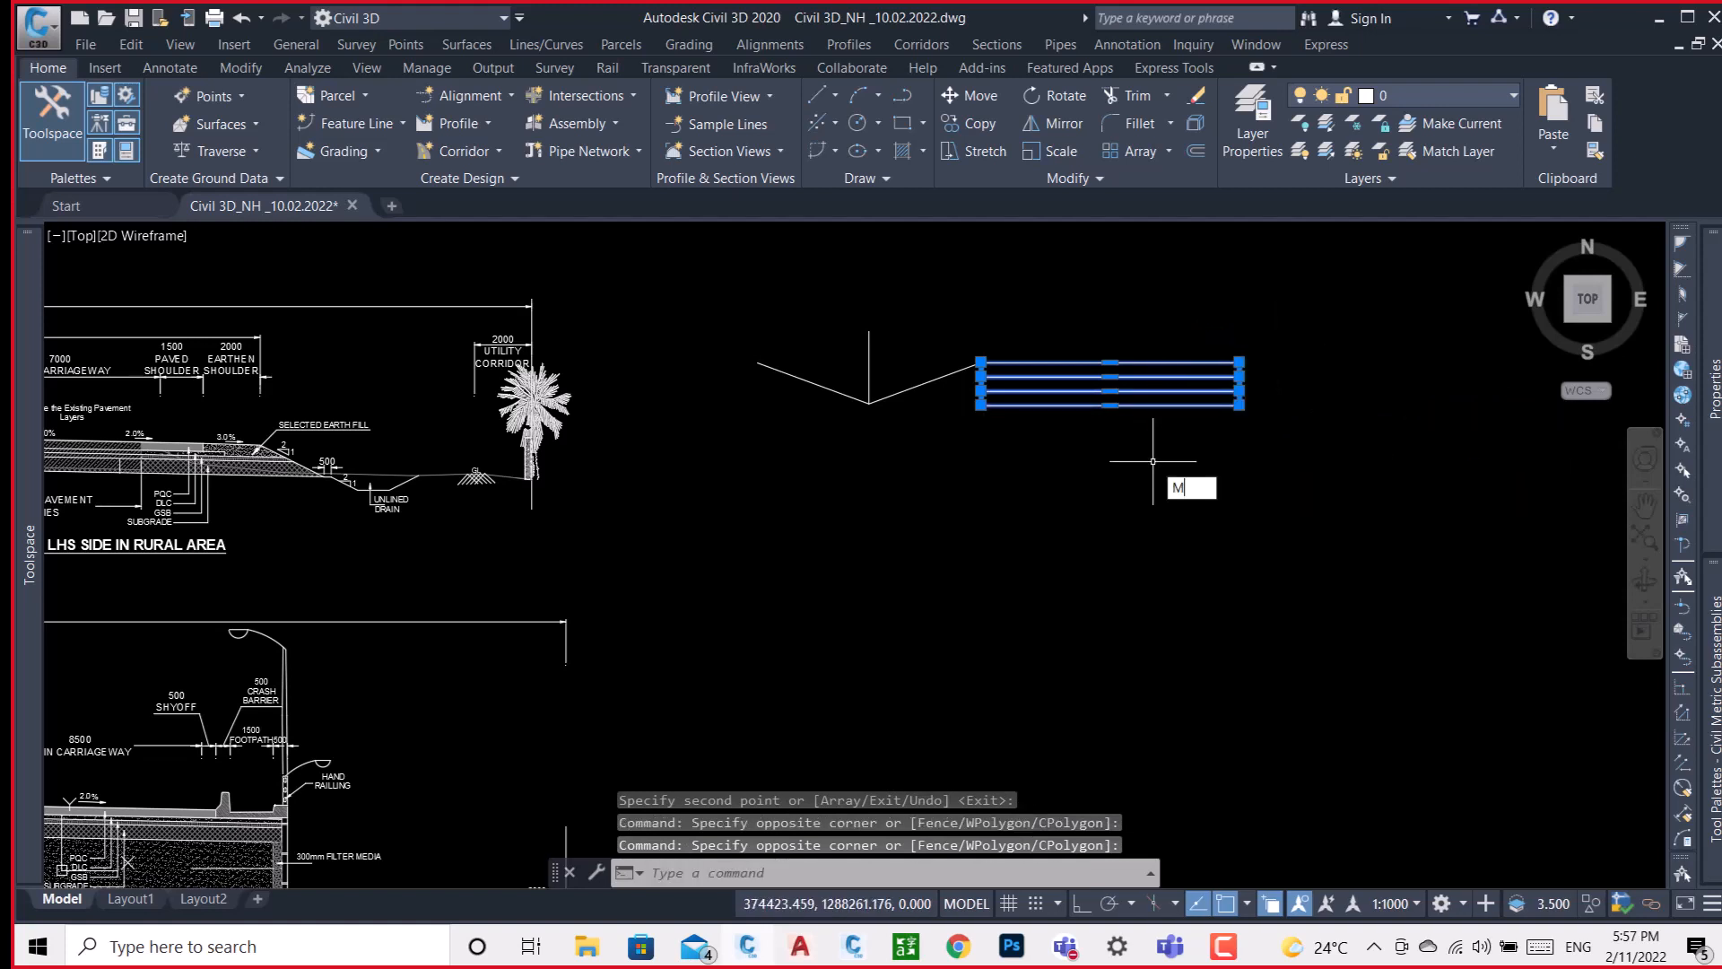
key("Return")
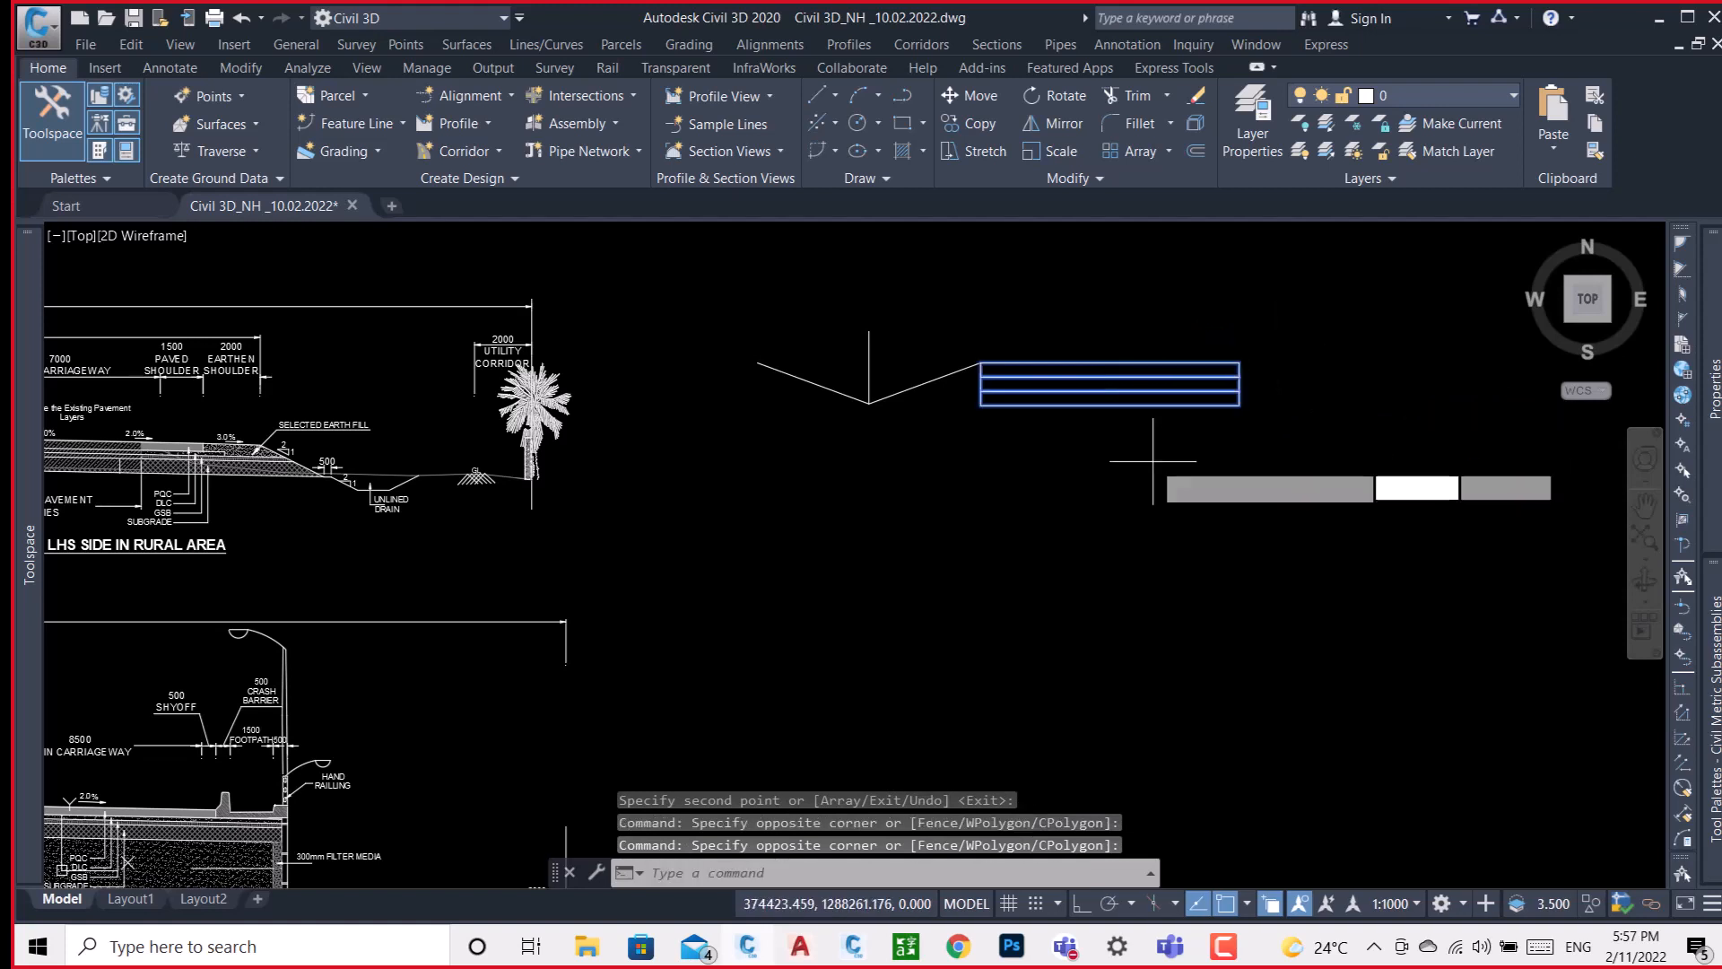
middle_click_drag(778, 416, 1005, 479)
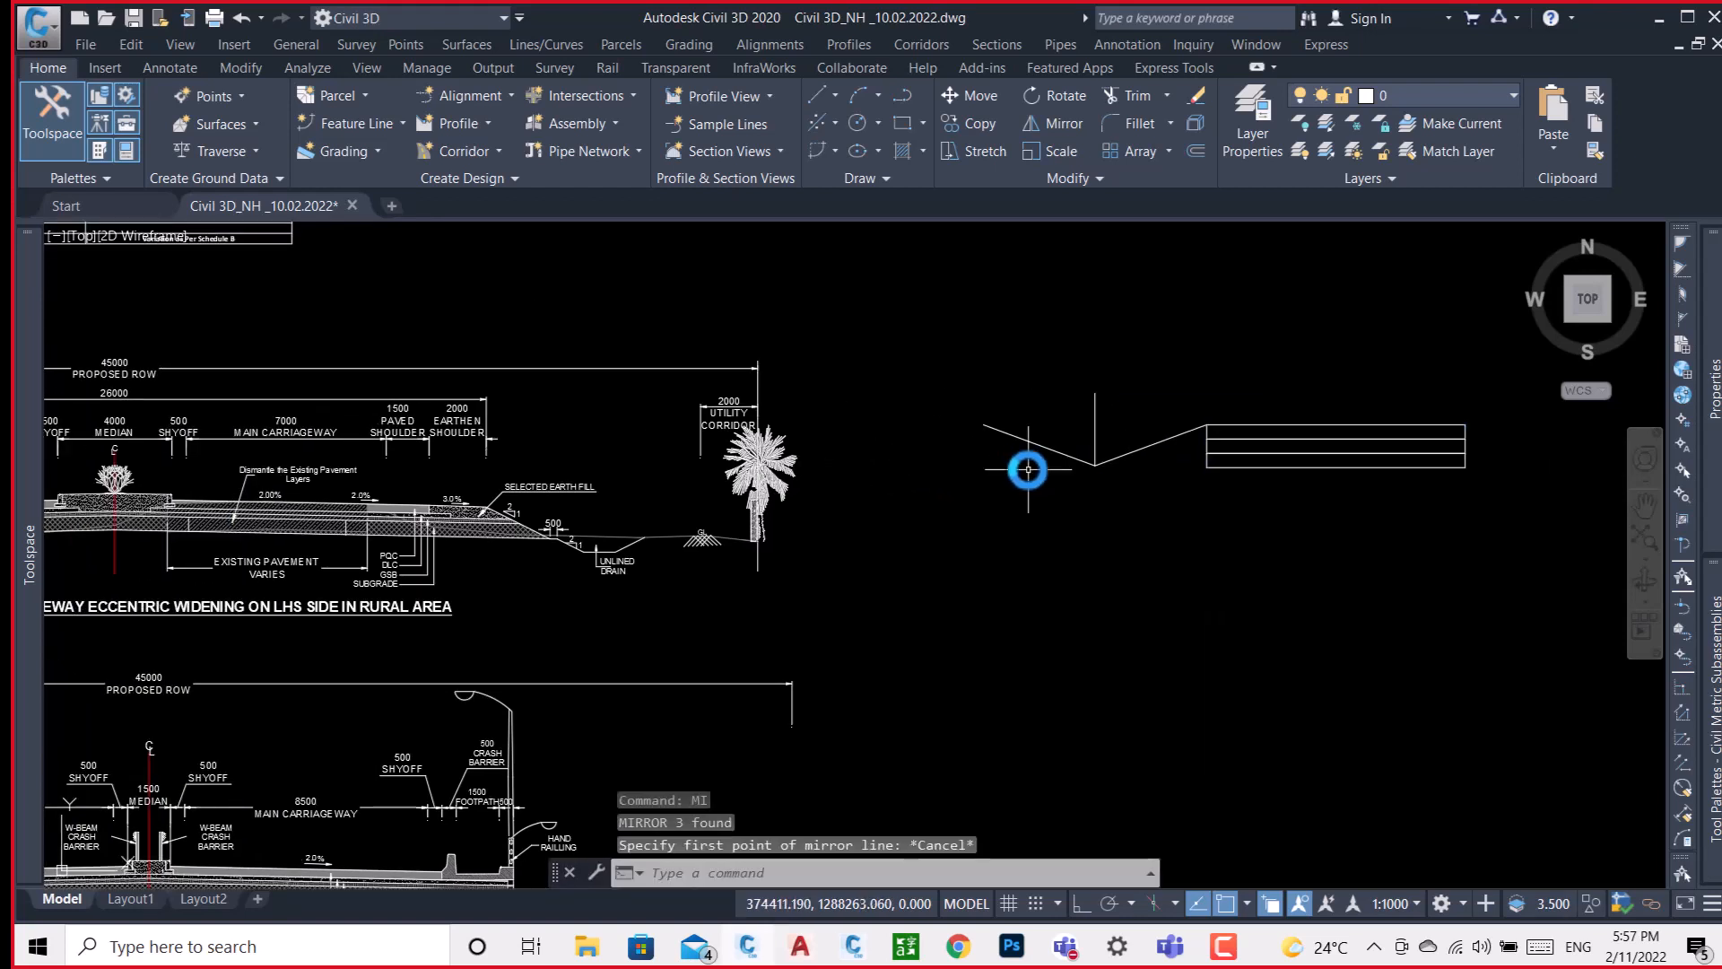
key("Escape")
Move the whole sketch, lines and stacked rectangles, horizontally farther away from the typical cross-sections.
scroll(1099, 458, "down", 4)
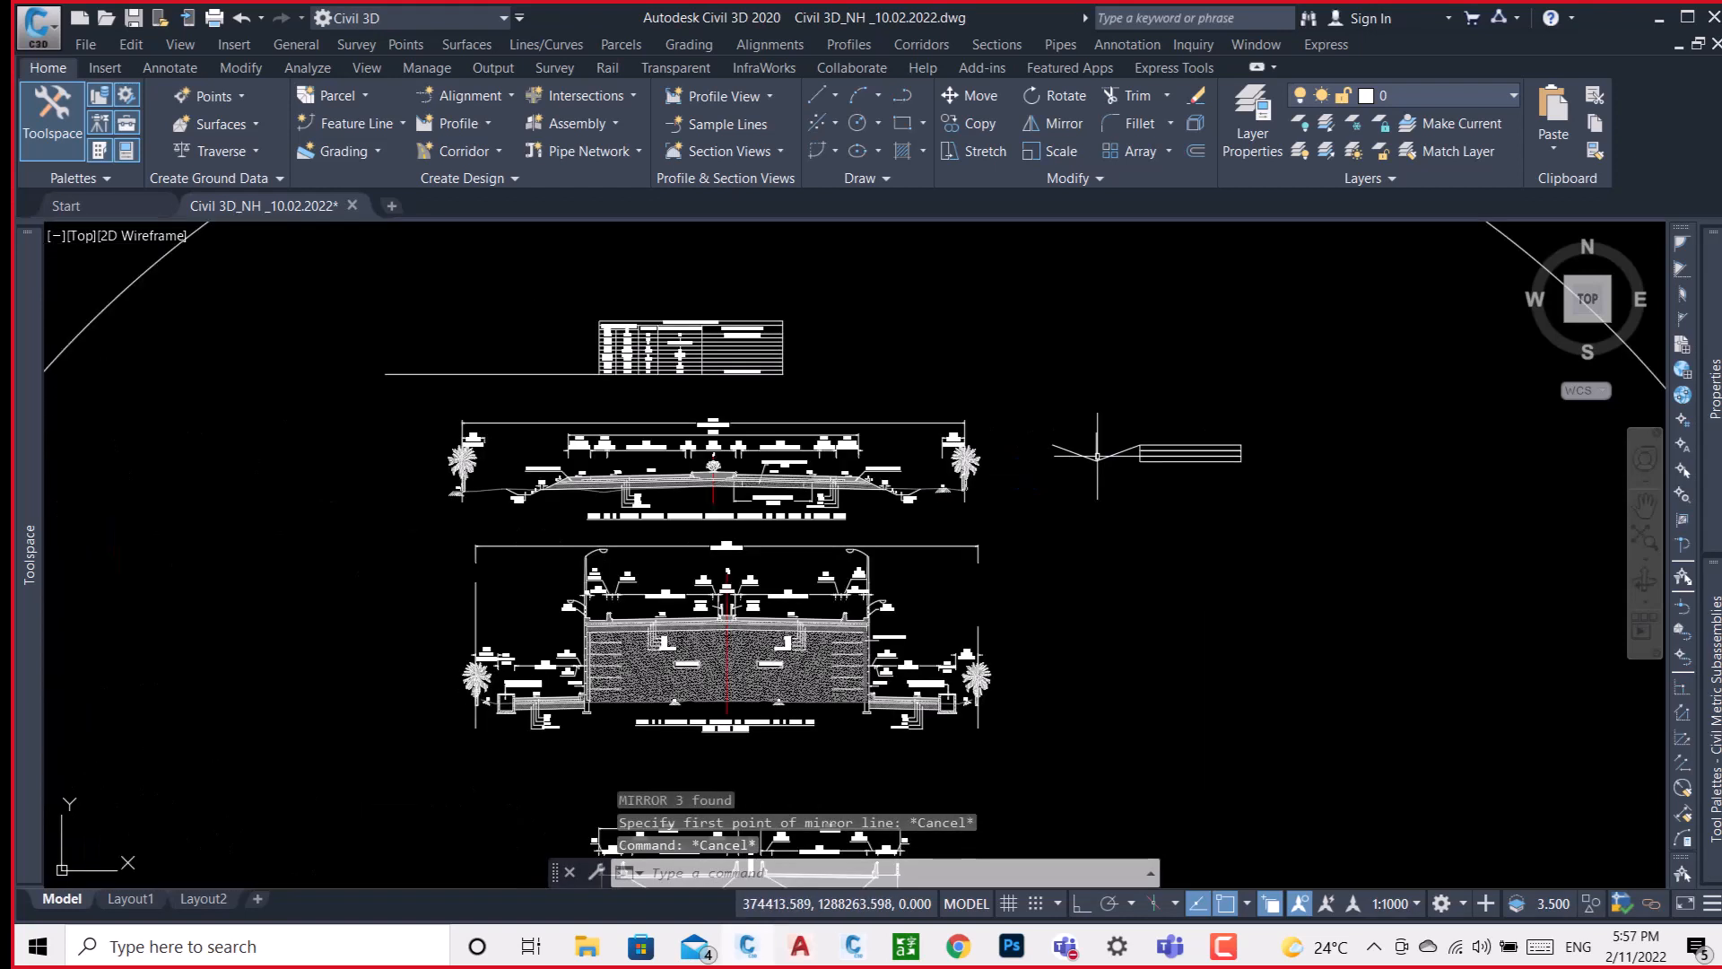
left_click(1287, 384)
left_click(1041, 542)
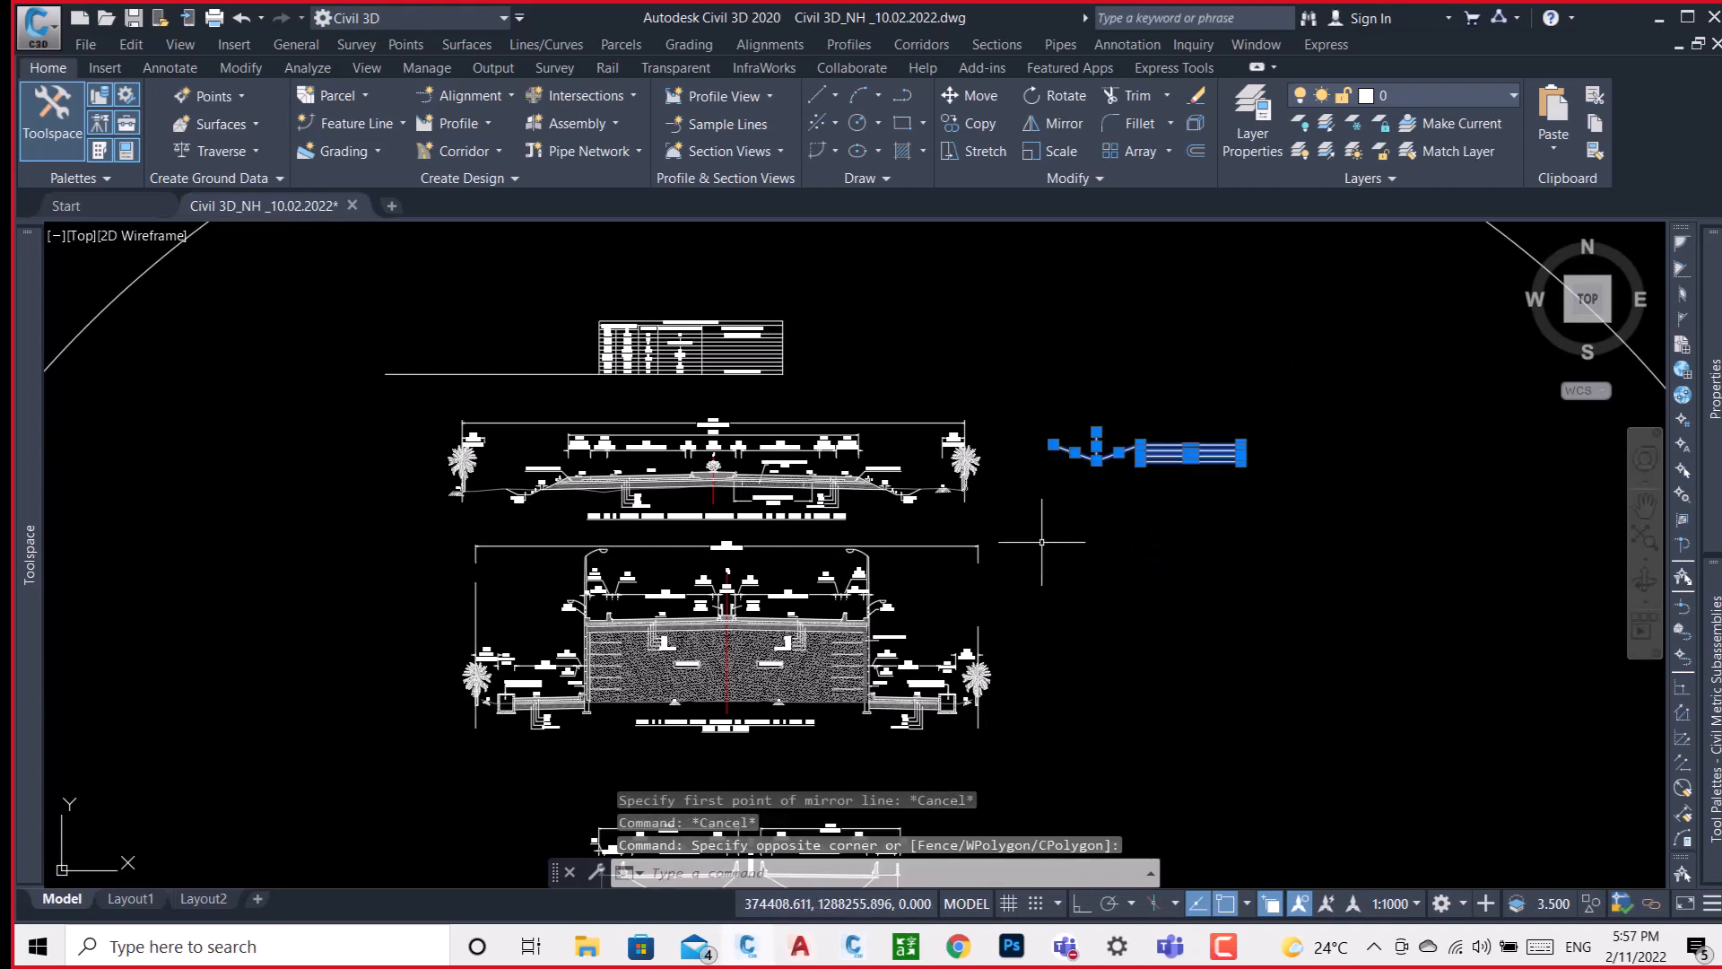
type("m")
key("Return")
left_click(1126, 530)
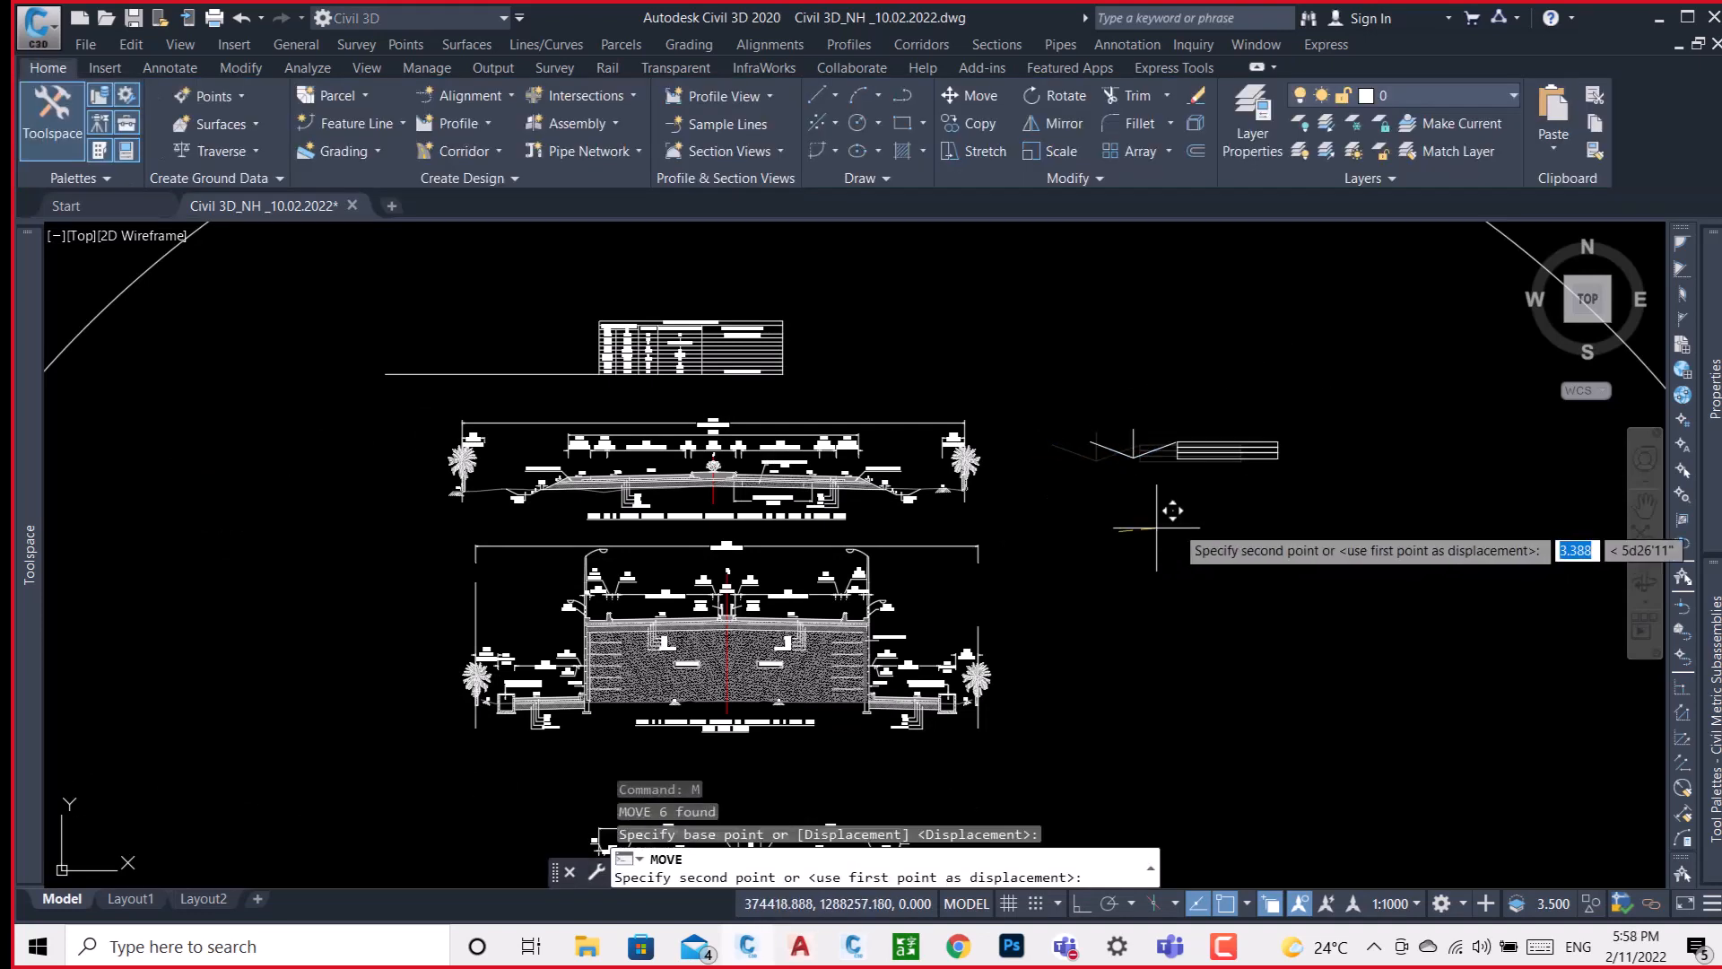
left_click(1283, 531)
scroll(1344, 446, "up", 4)
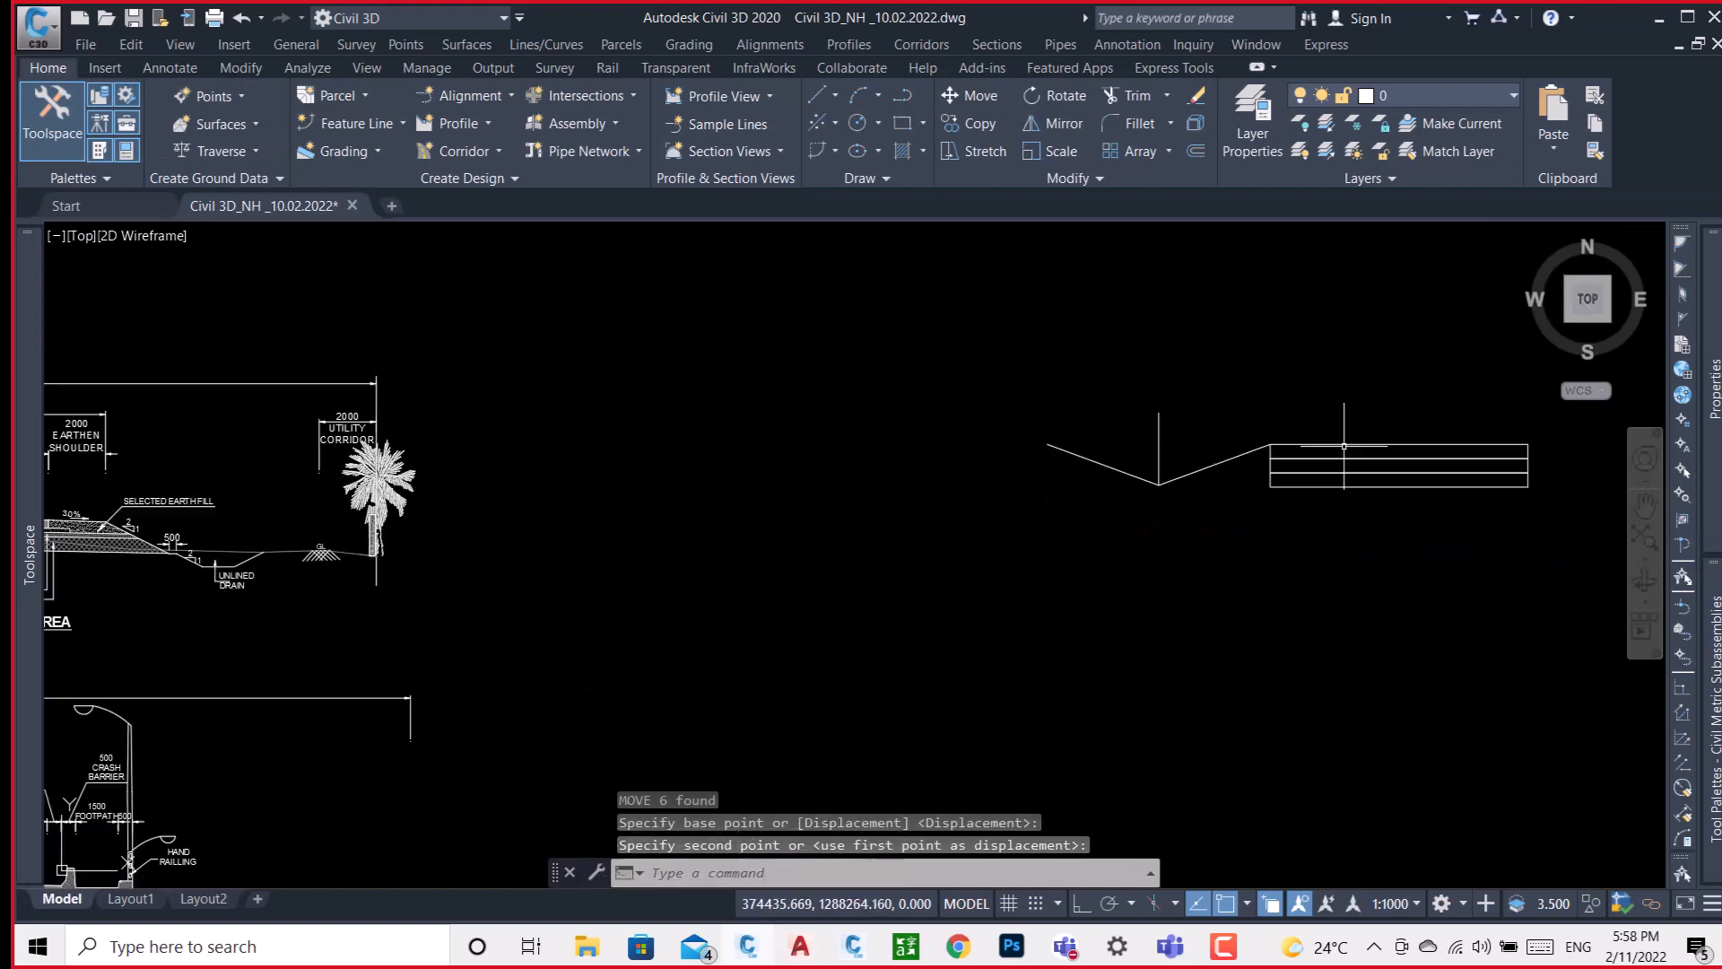
scroll(1229, 446, "up", 3)
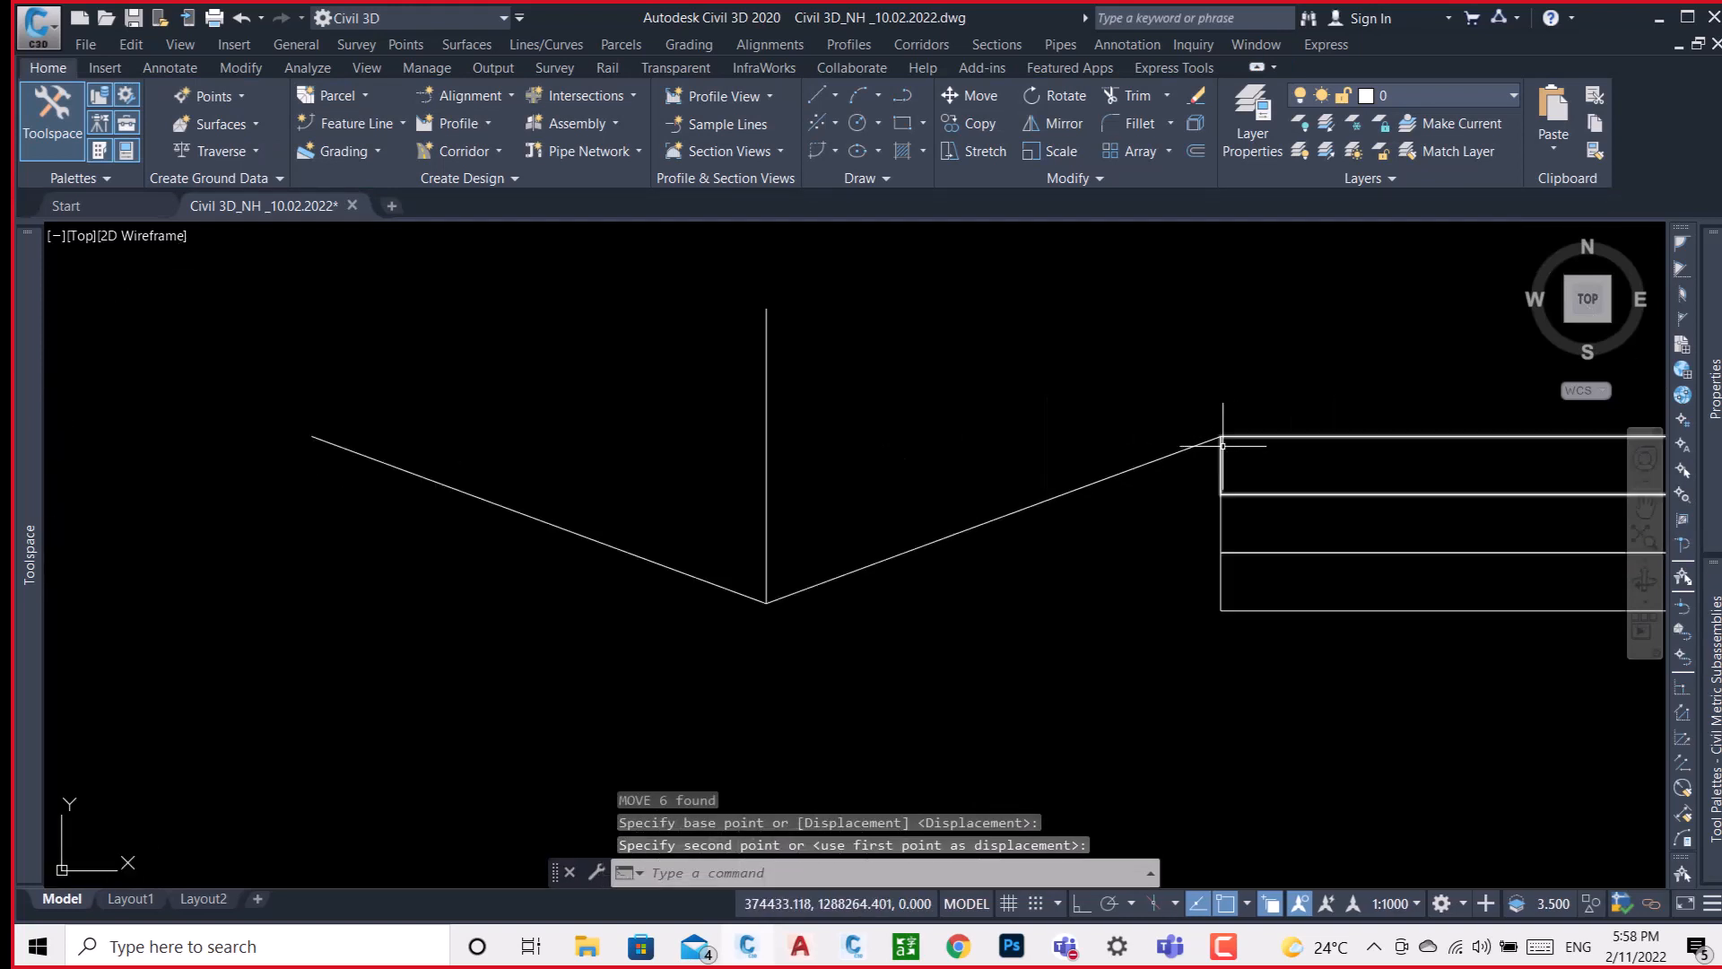
scroll(978, 485, "down", 6)
scroll(957, 488, "down", 2)
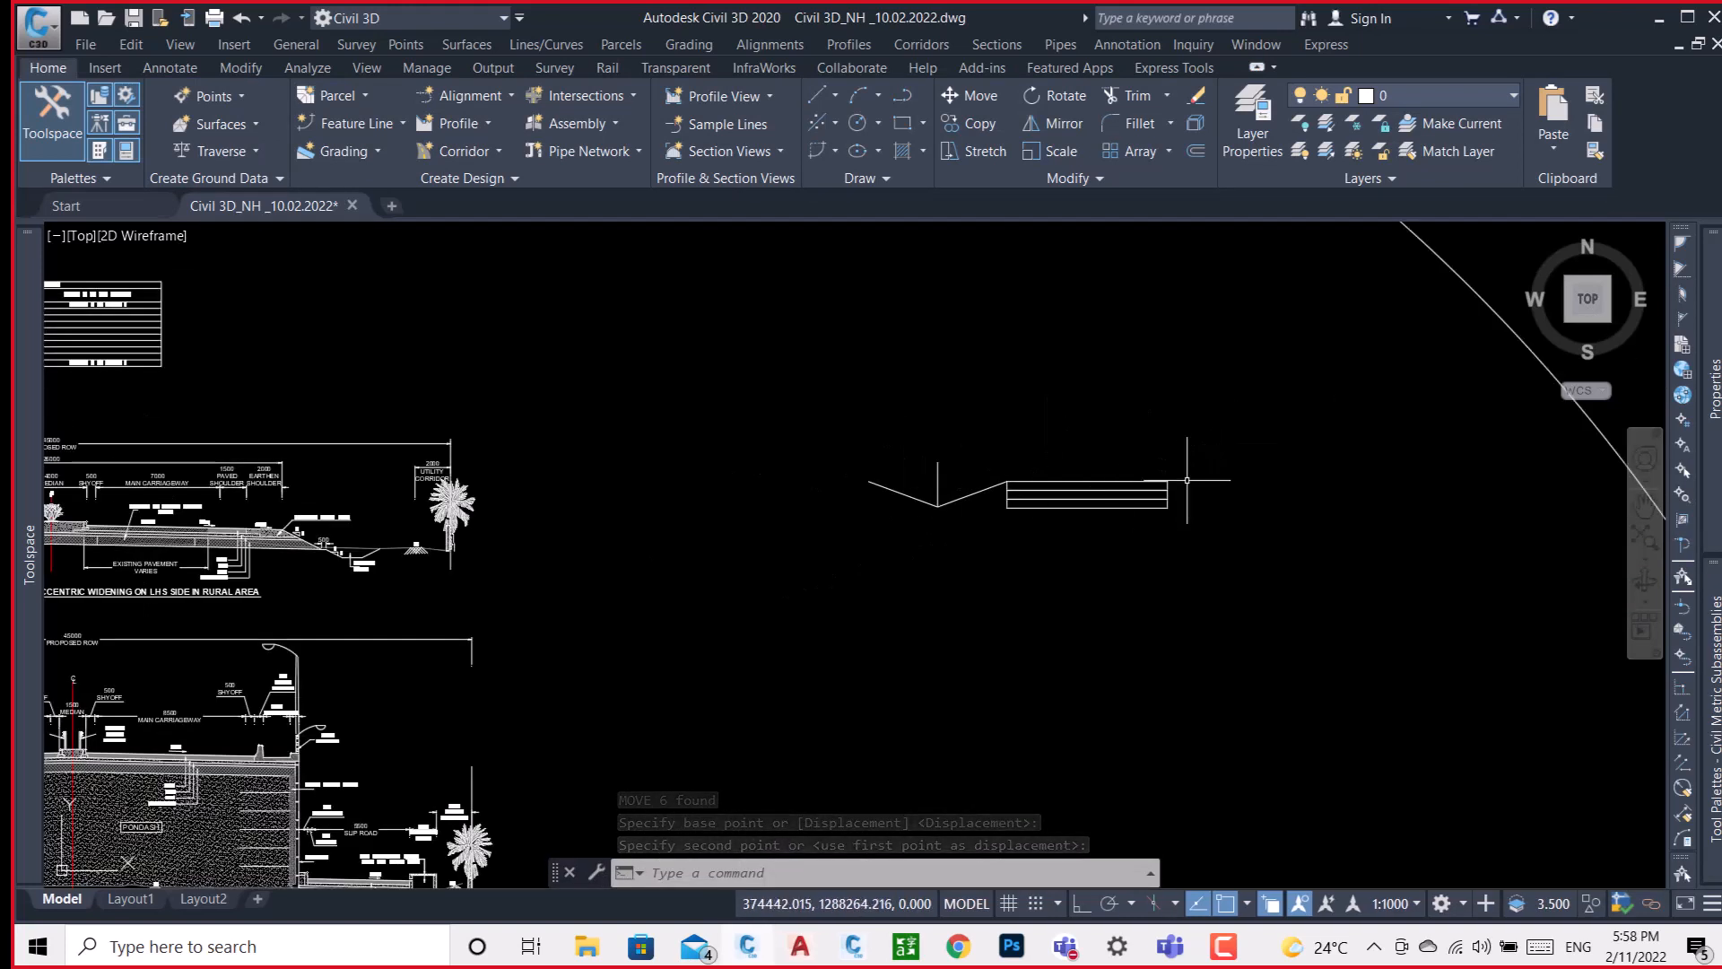
scroll(955, 487, "up", 2)
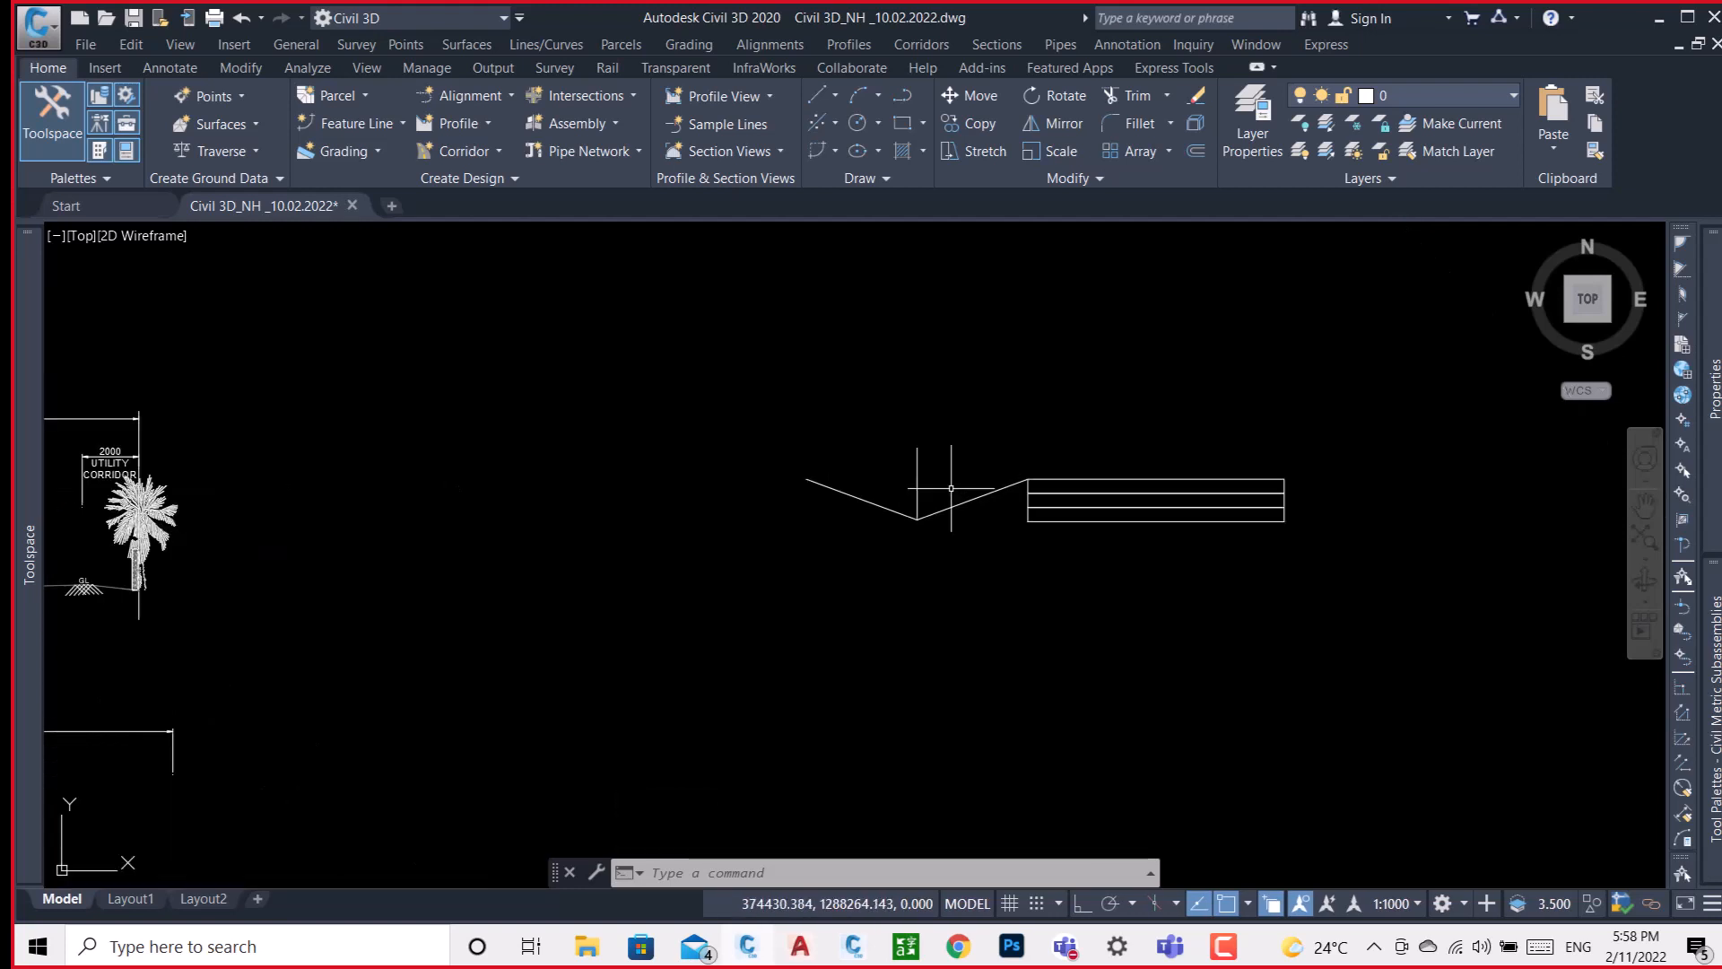
scroll(950, 488, "up", 4)
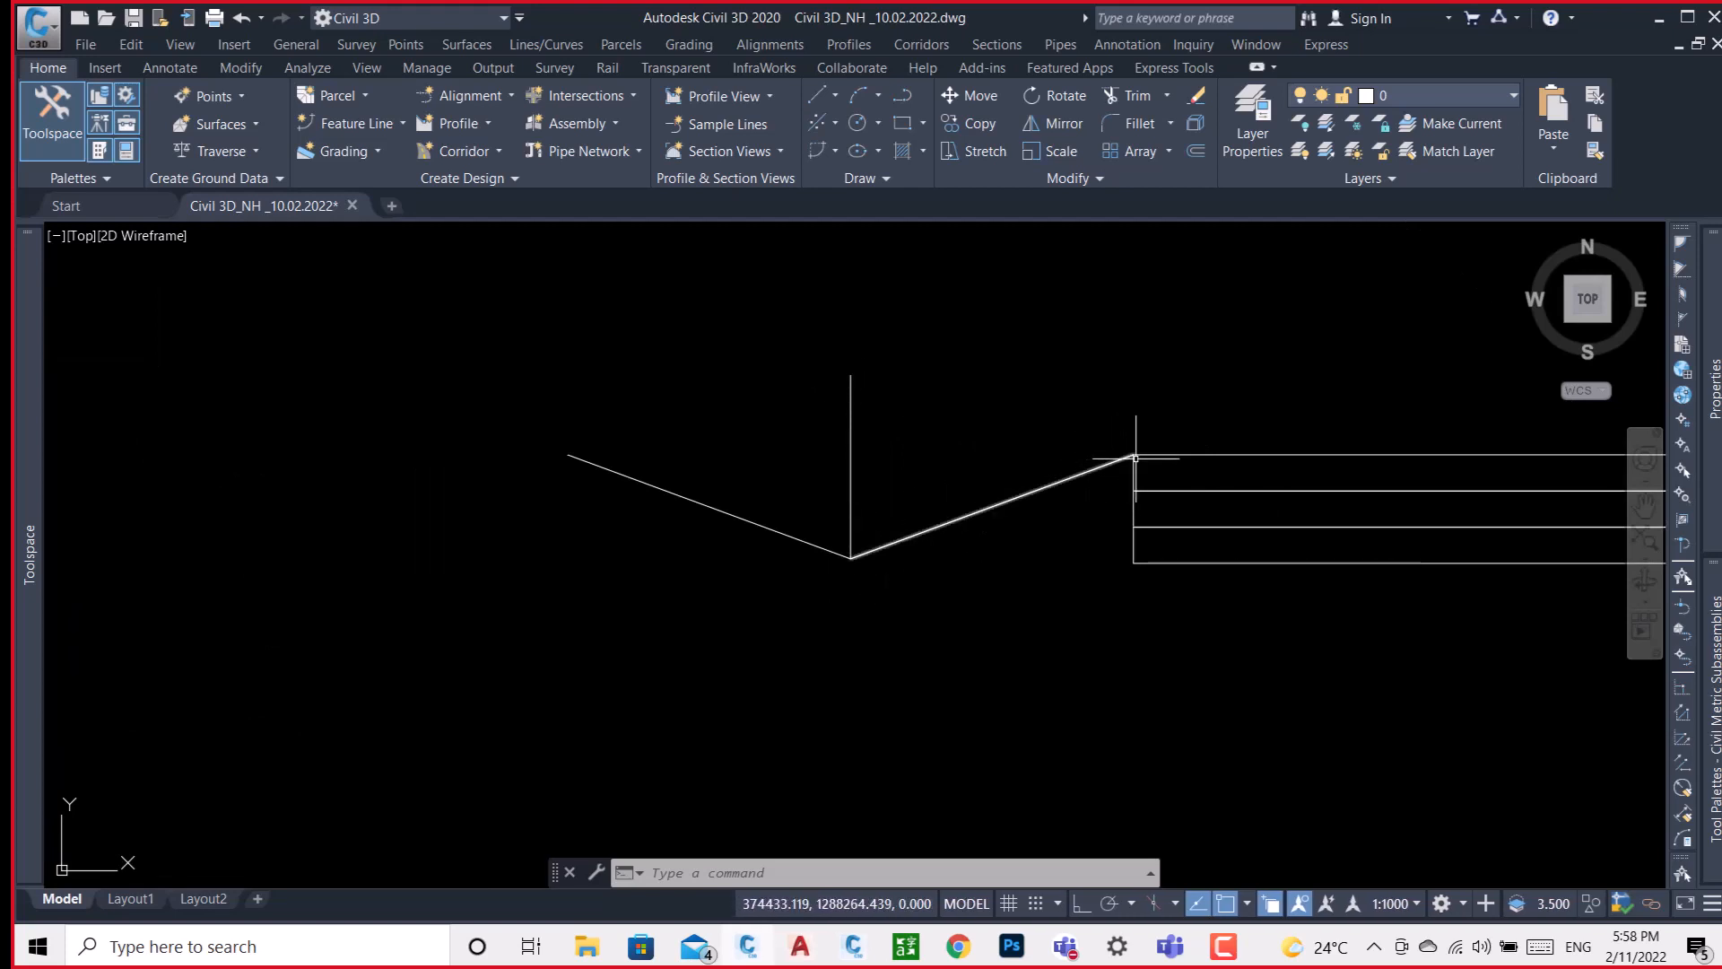
scroll(1139, 454, "down", 4)
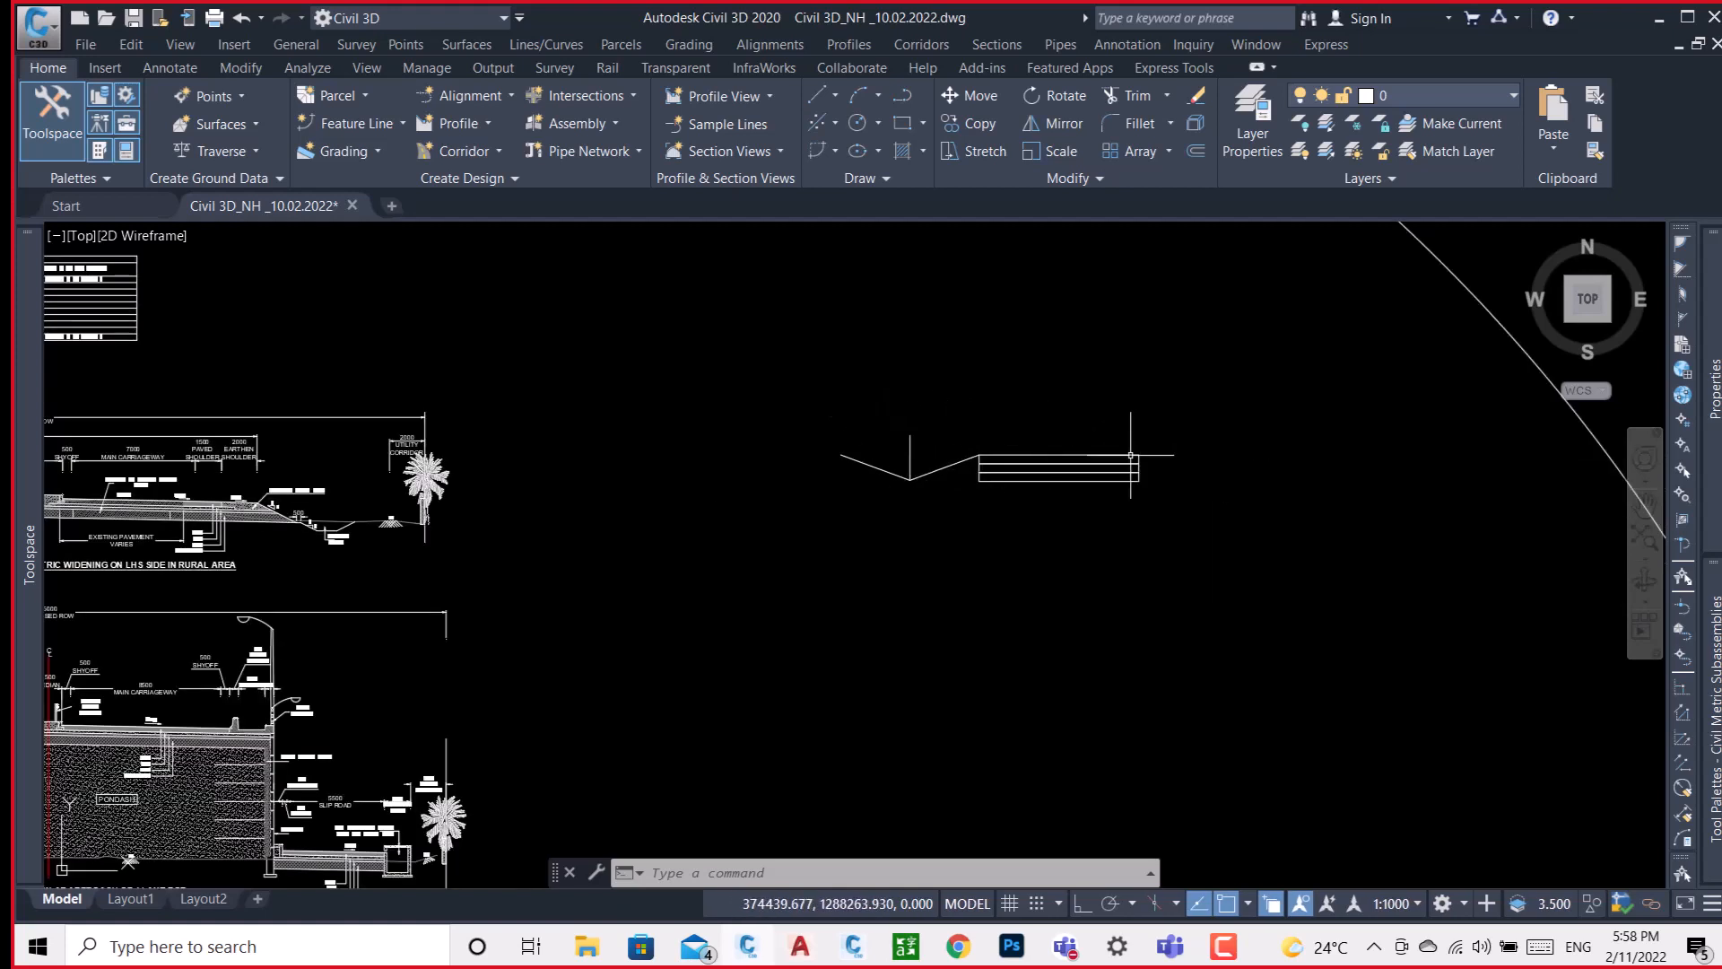
left_click(1138, 408)
left_click(1017, 583)
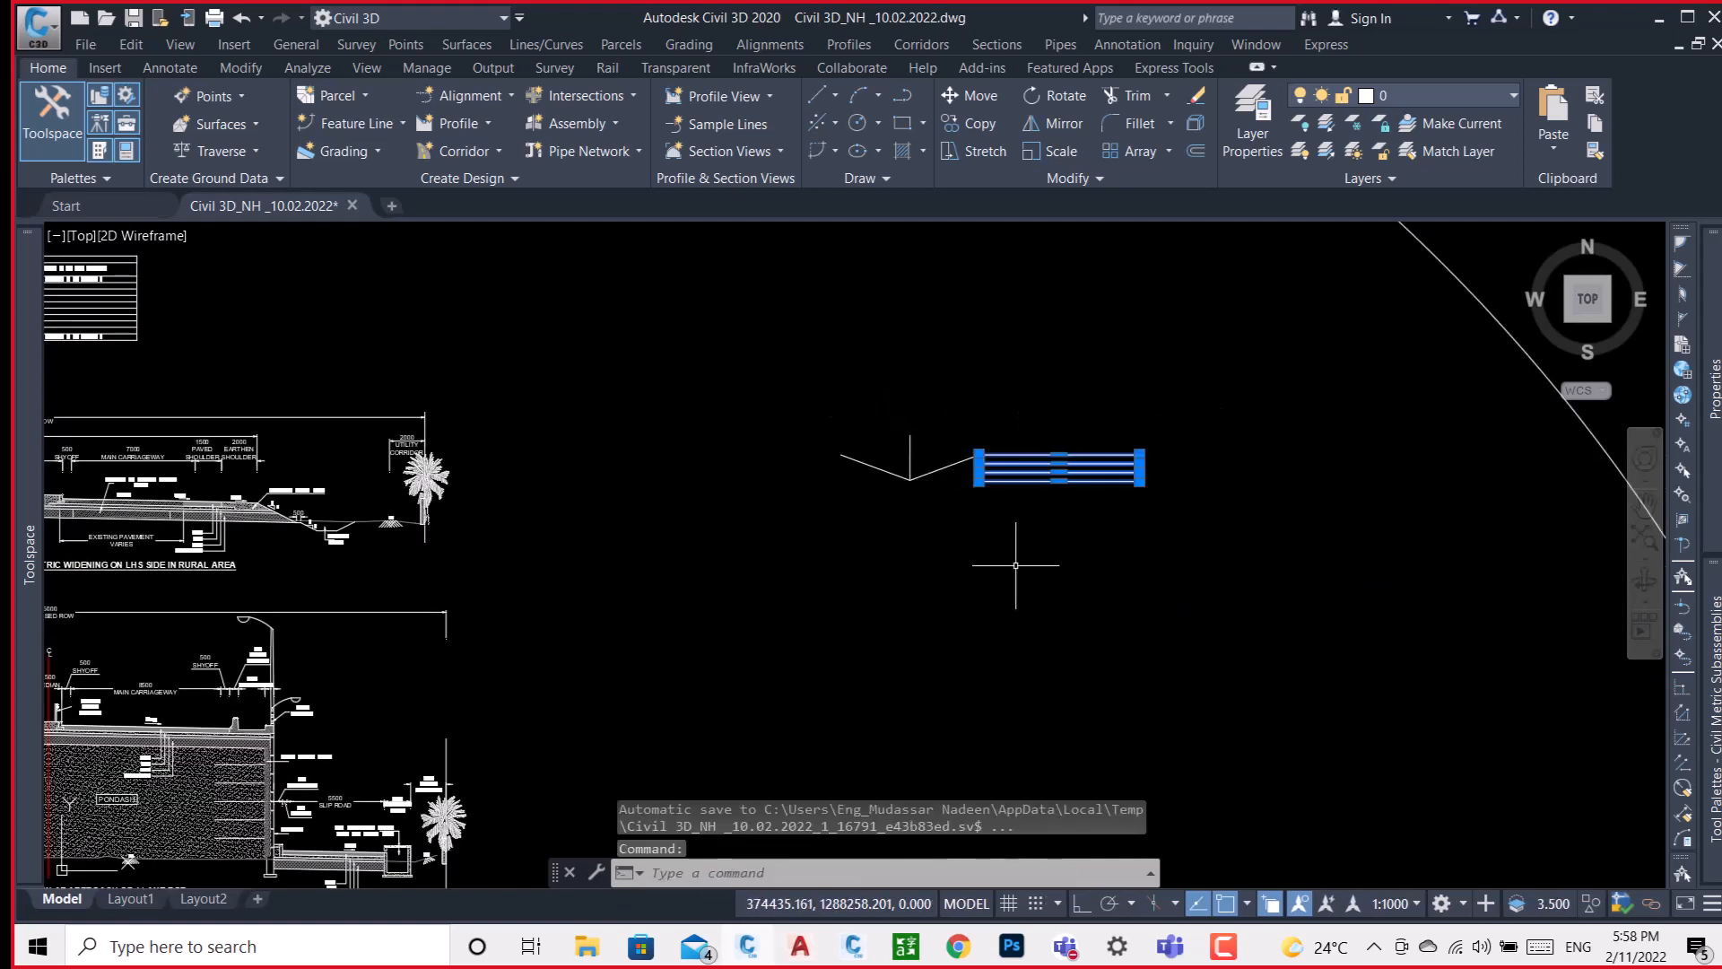
type("MI")
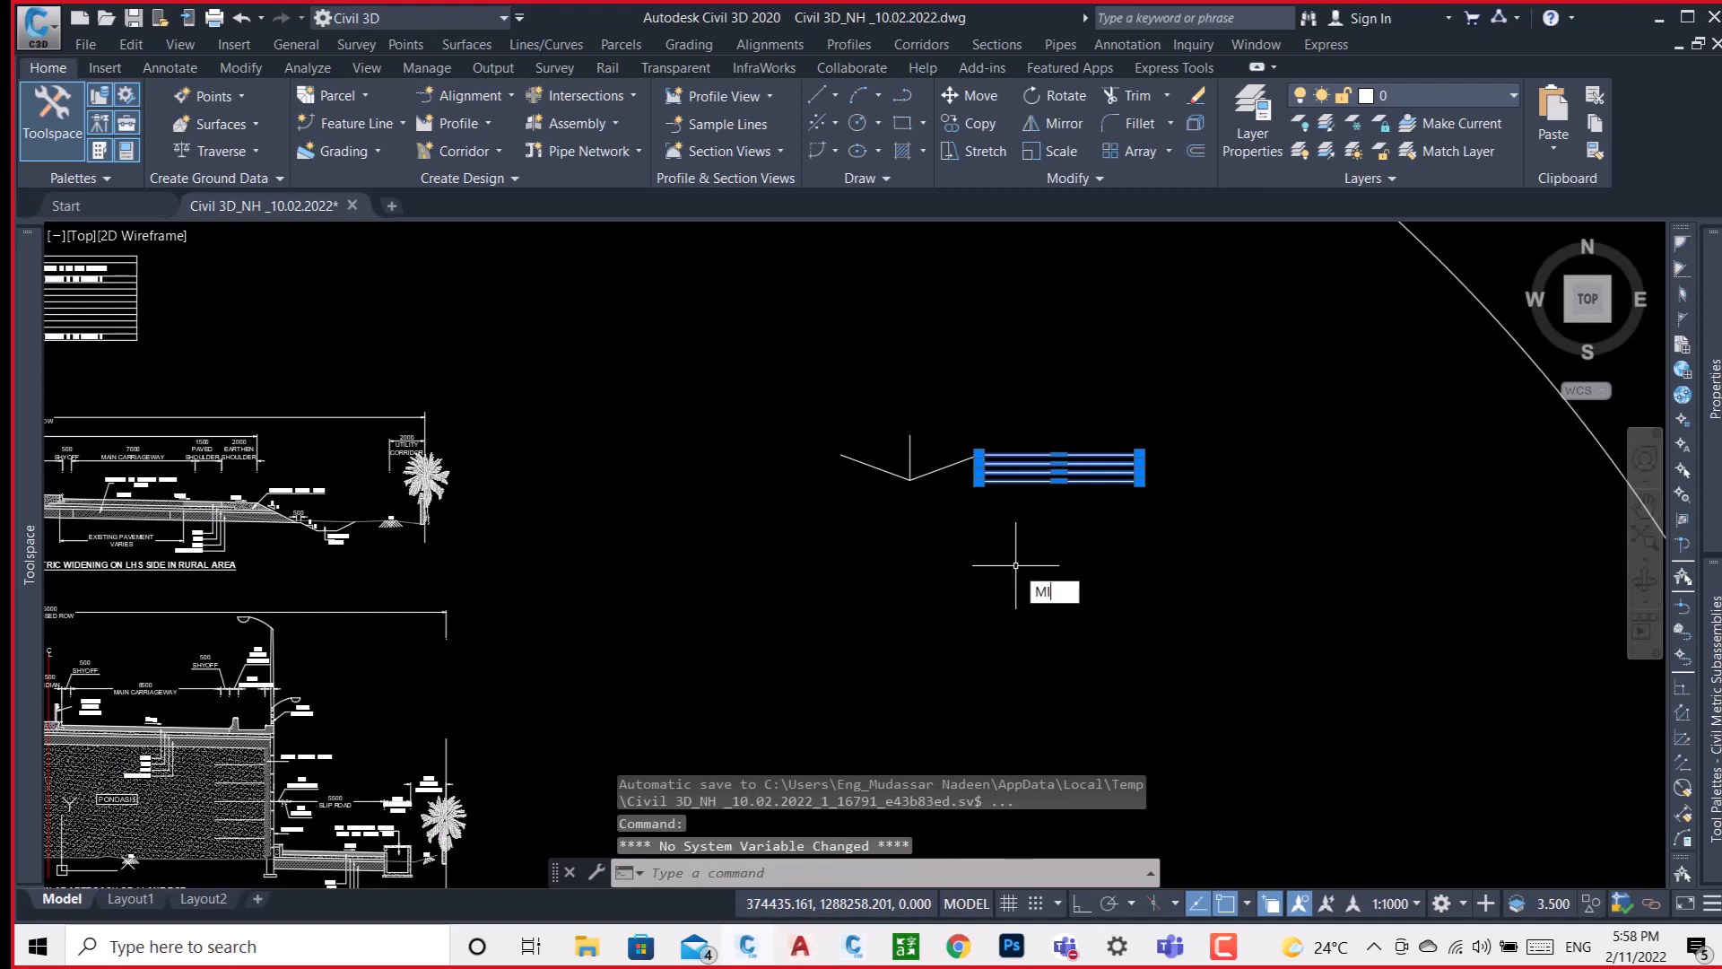
key("Return")
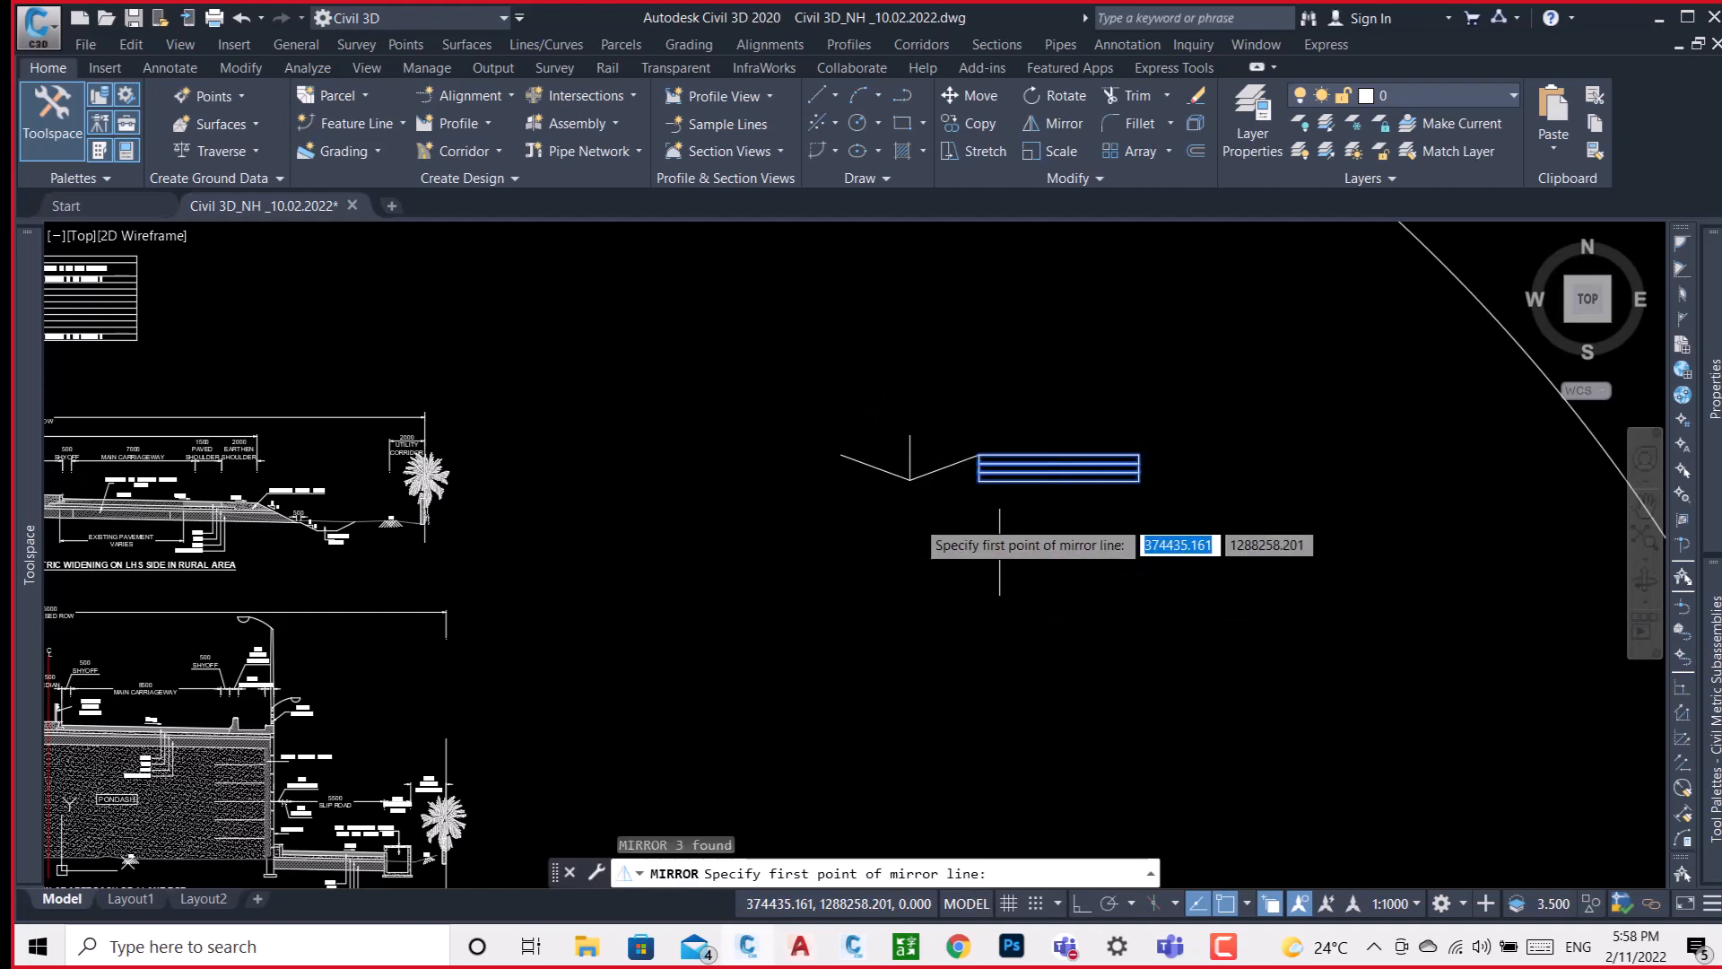
left_click(842, 454)
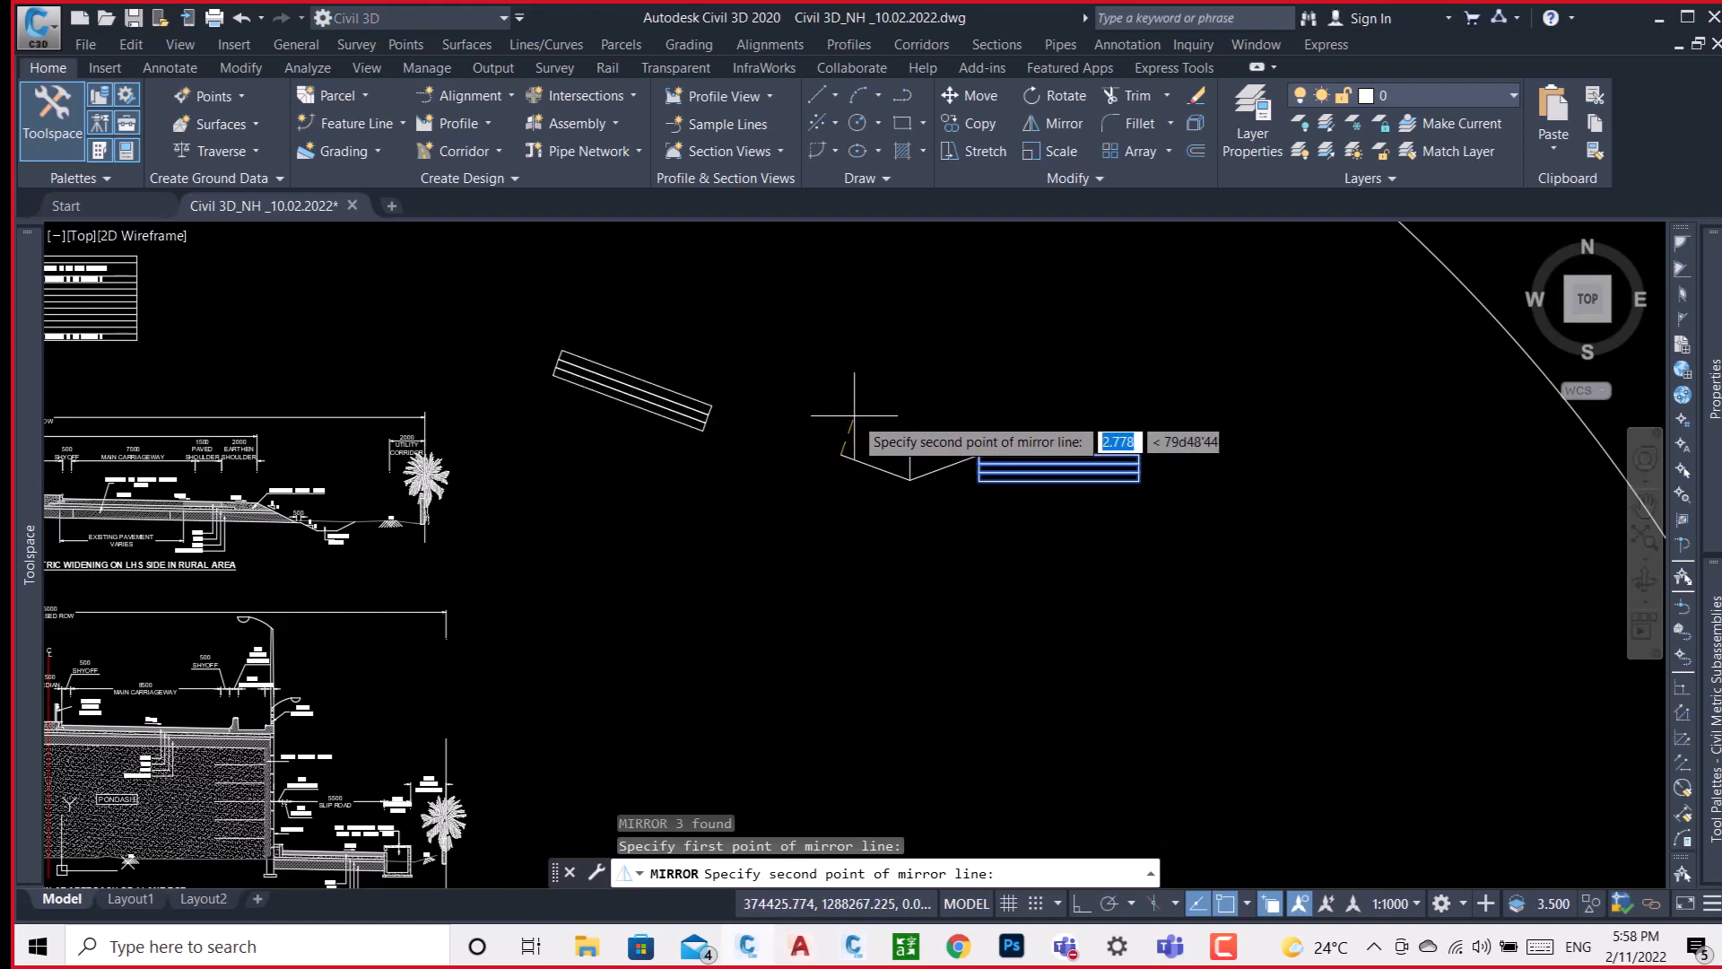
key("Escape")
left_click(1098, 632)
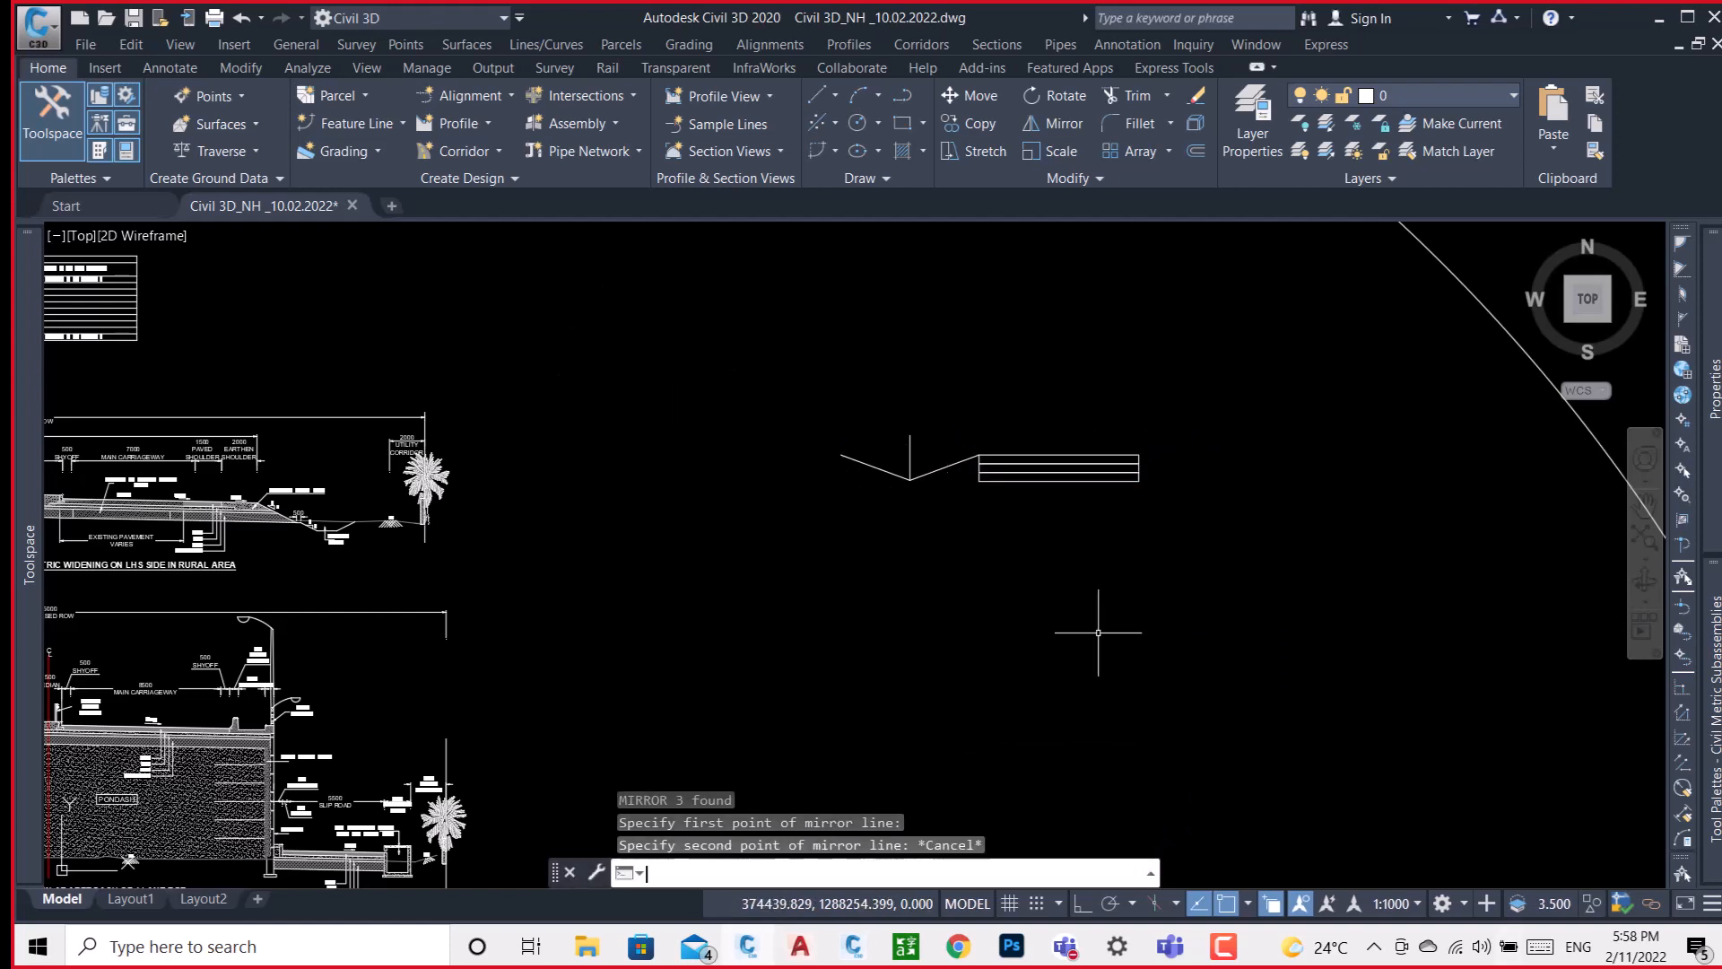
Mirror the three stacked rectangles and their adjoining sloped line about the vertical centre line, keeping the source objects.
key("Return")
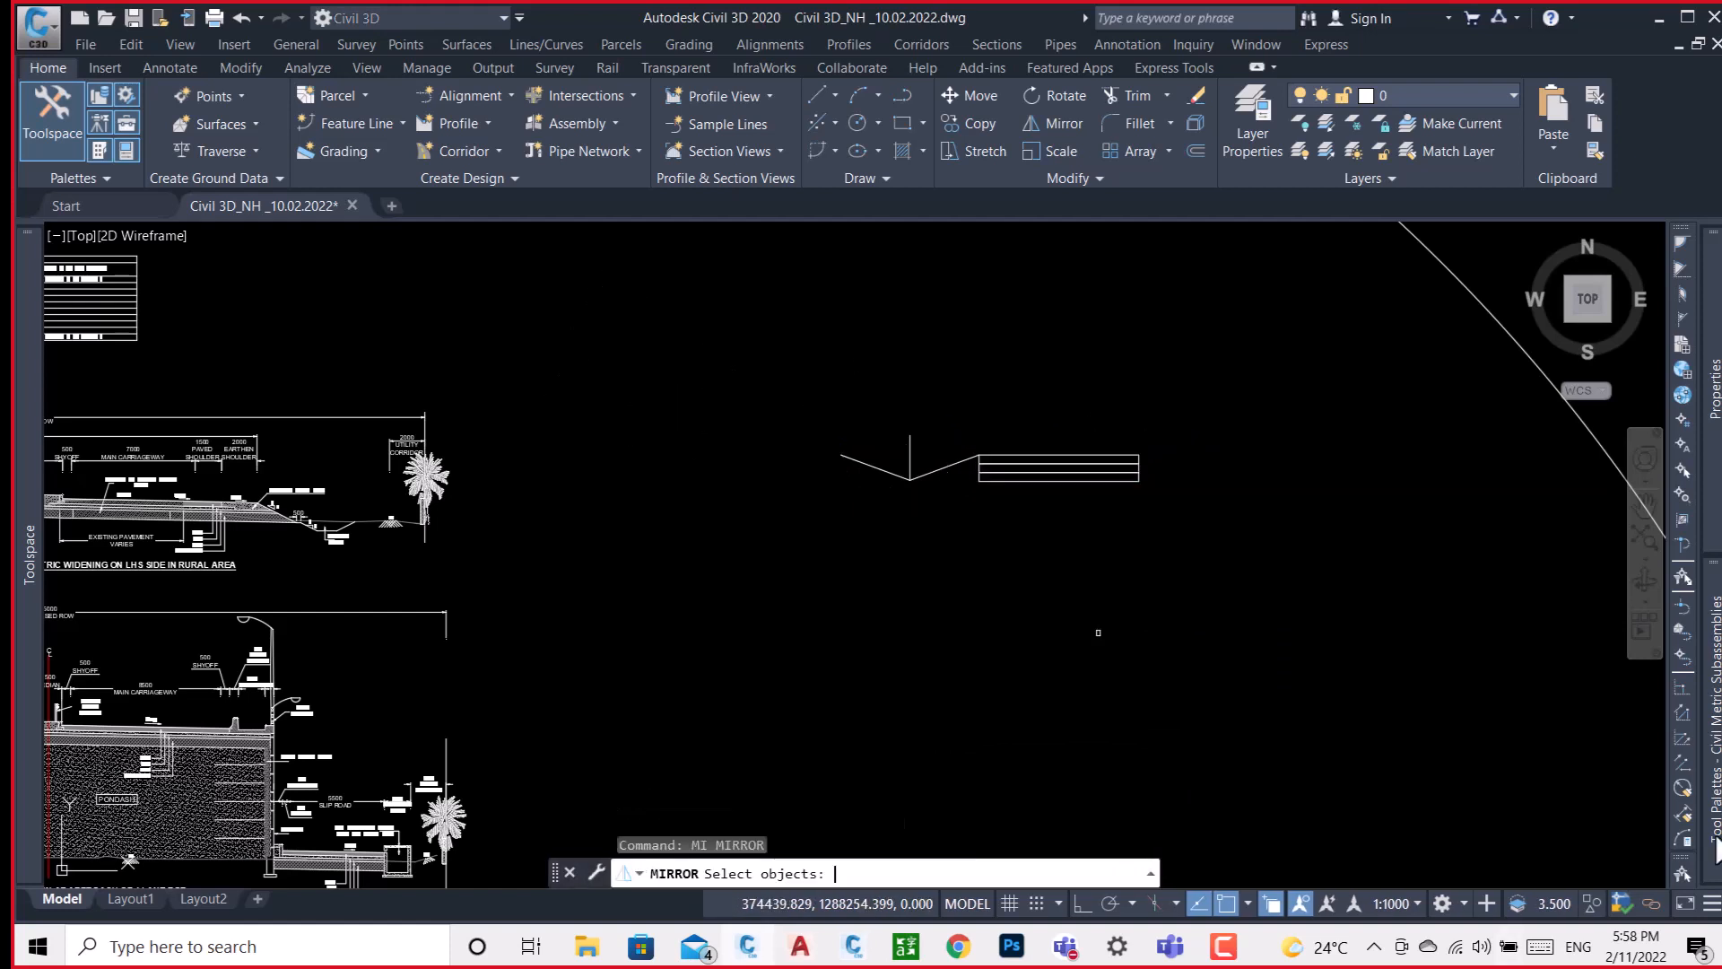
left_click(1181, 365)
left_click(876, 643)
key("Return")
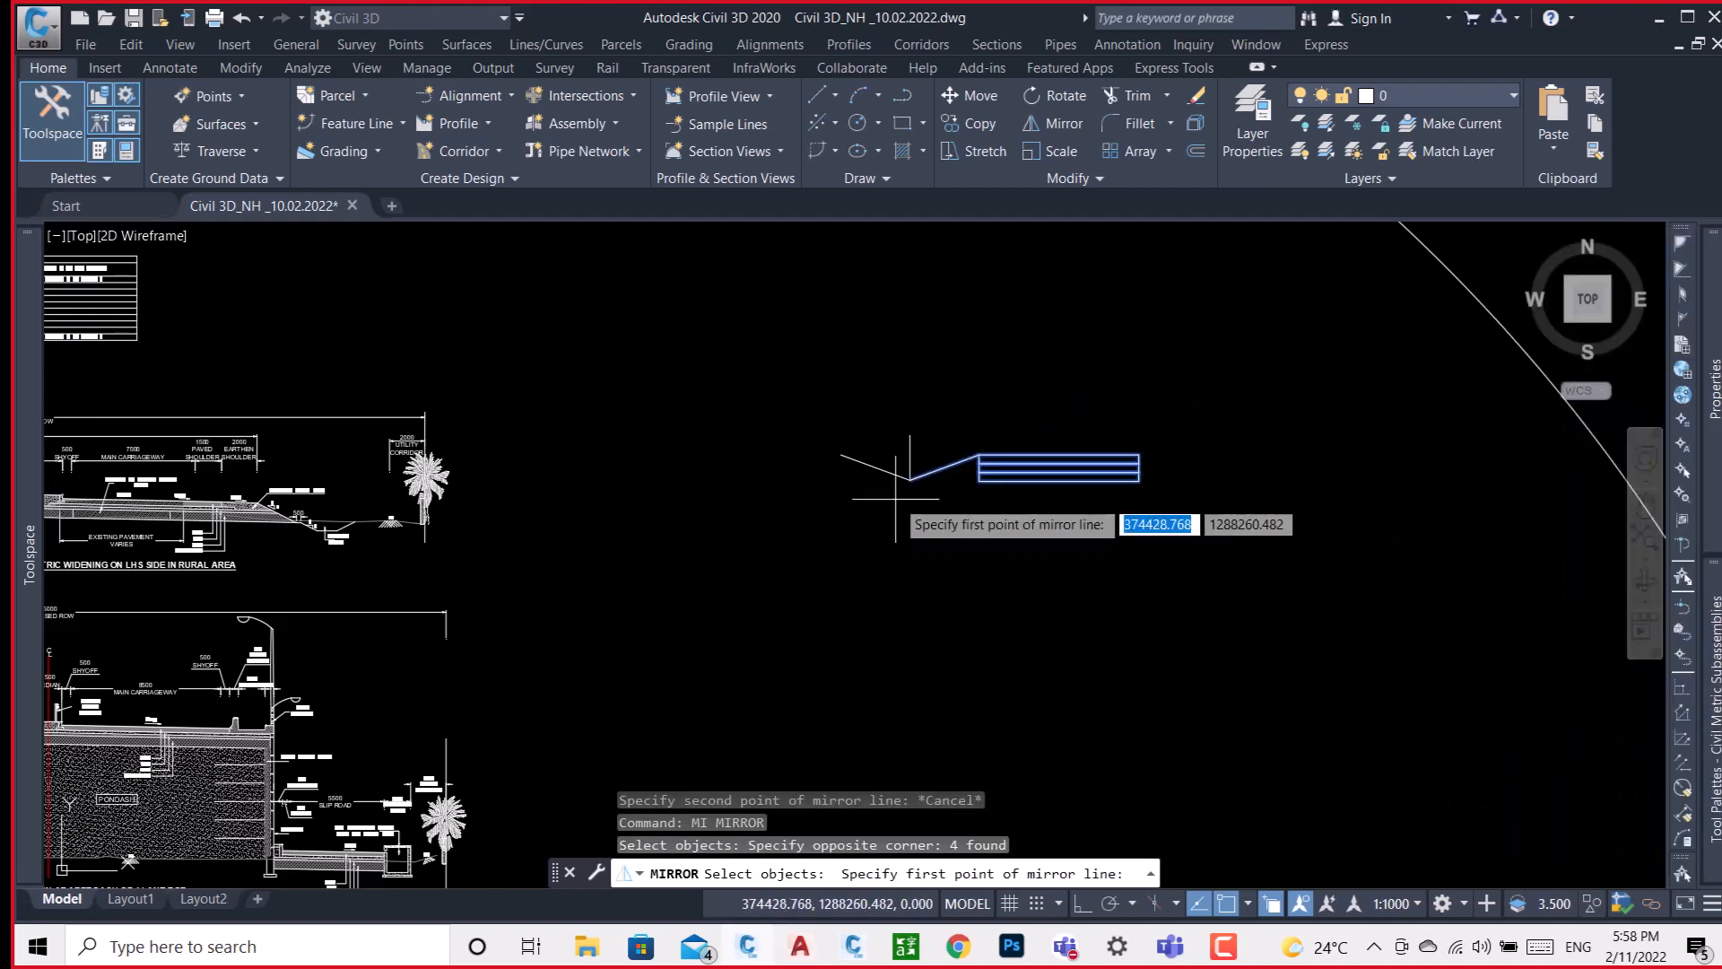
left_click(910, 479)
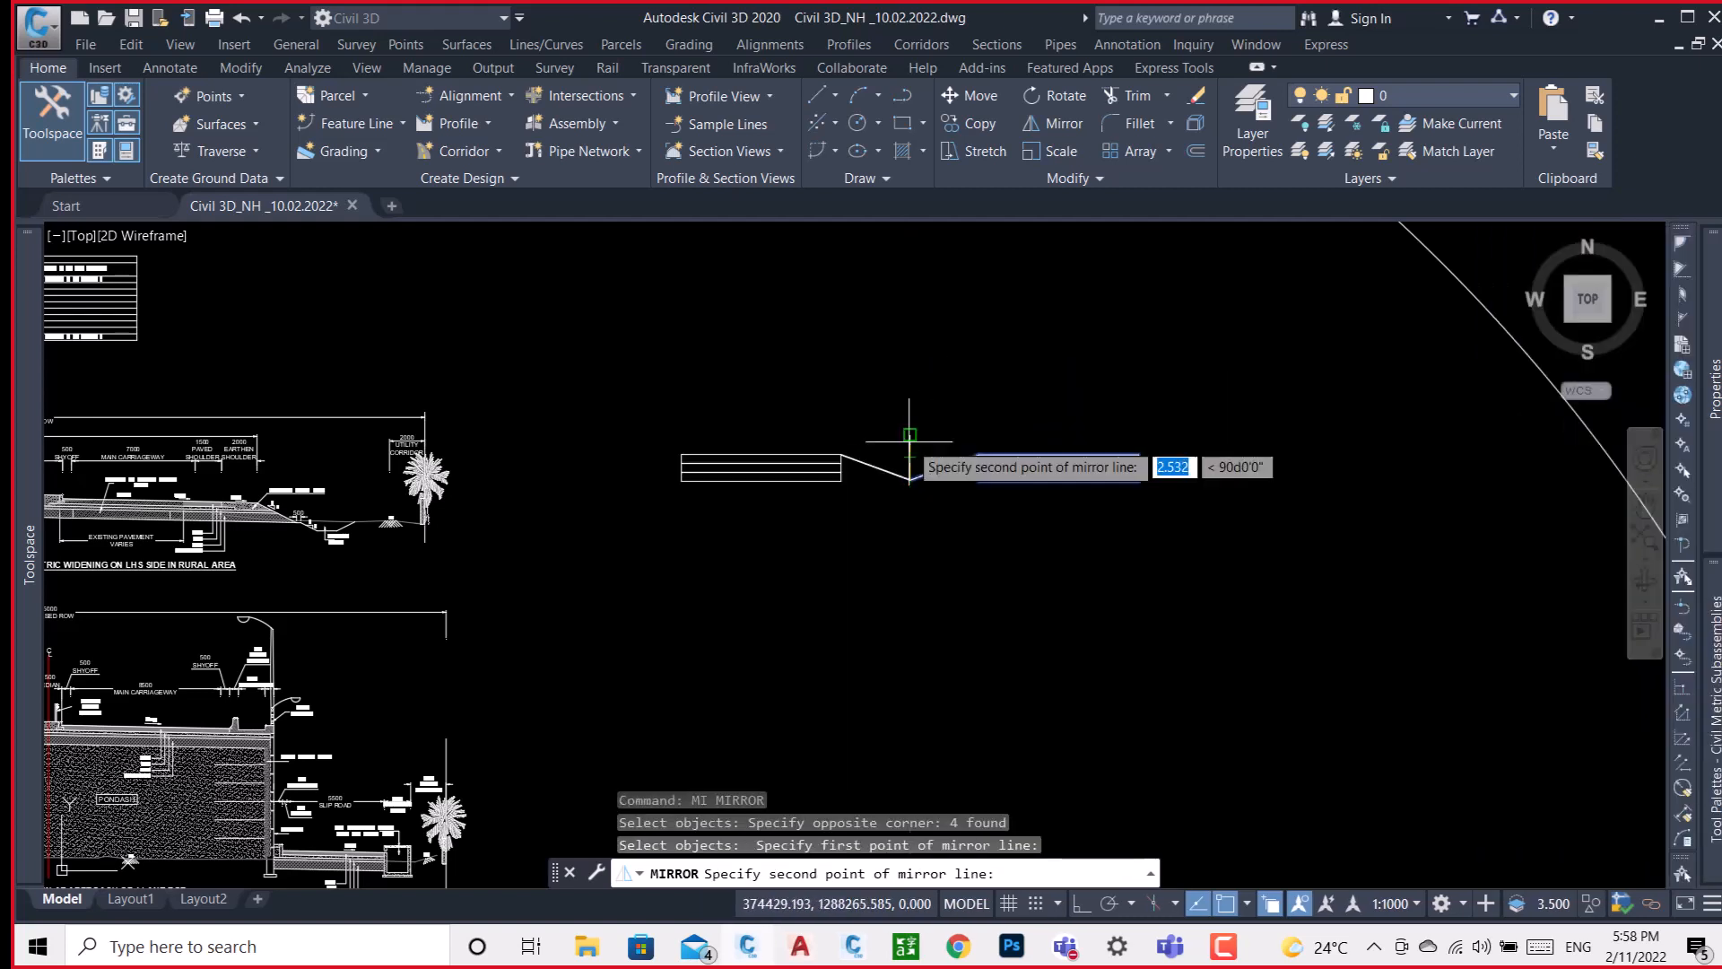
left_click(909, 440)
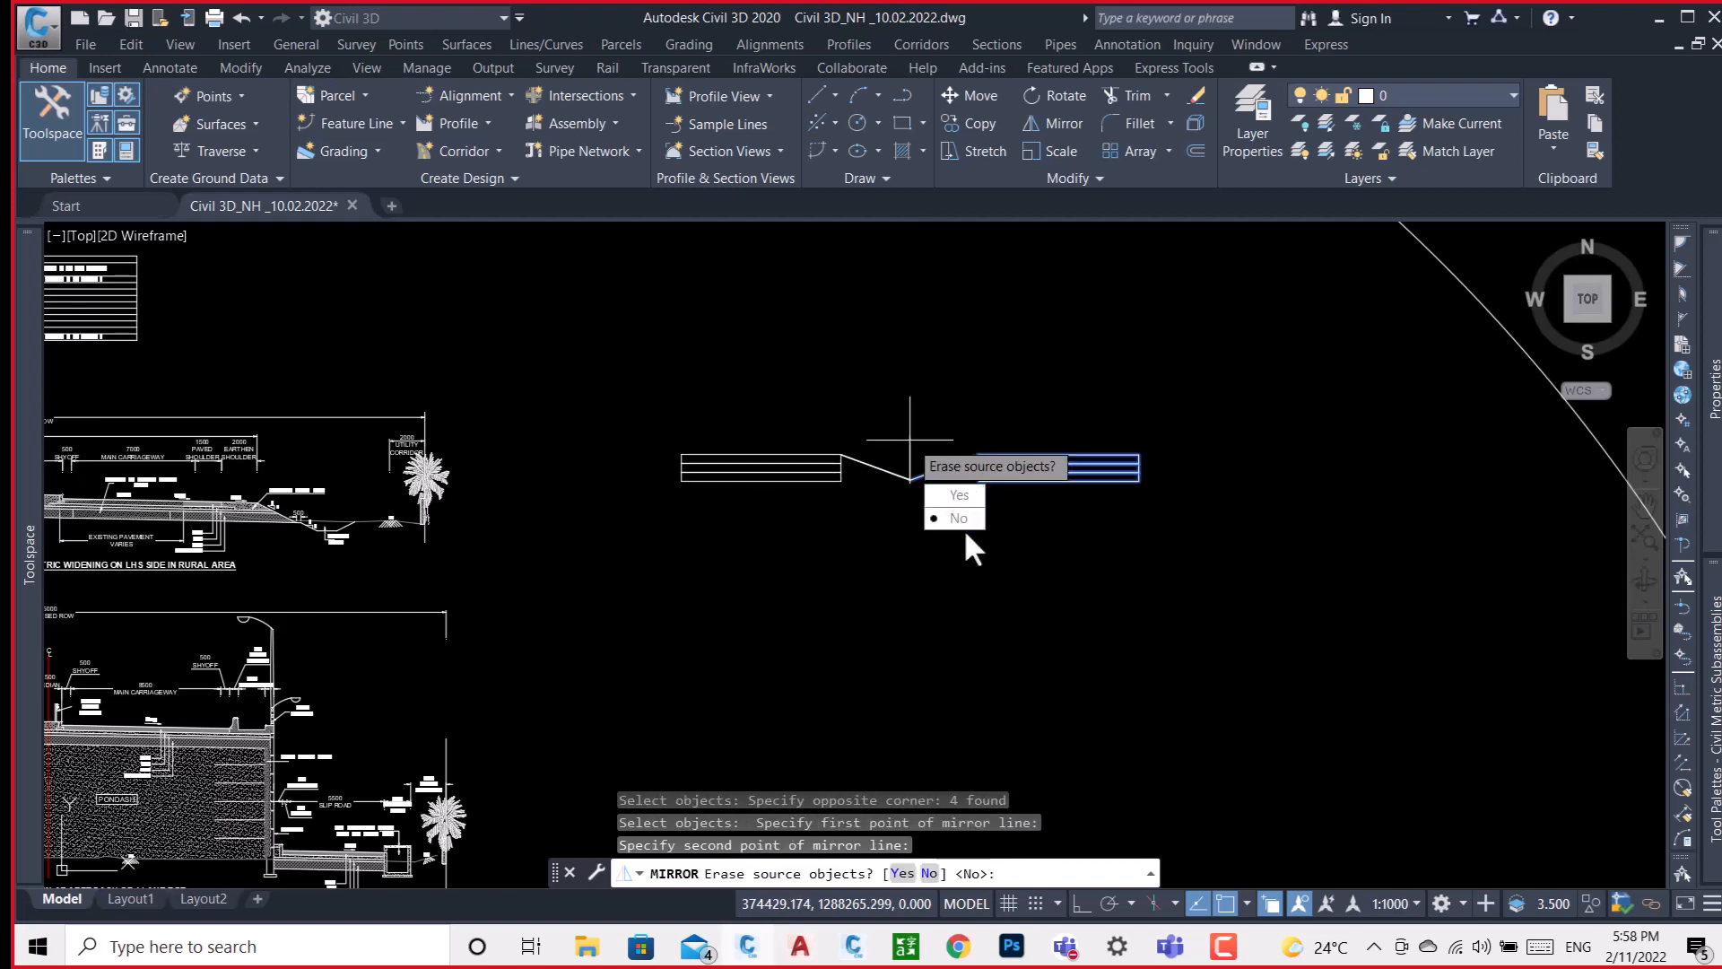
left_click(1011, 610)
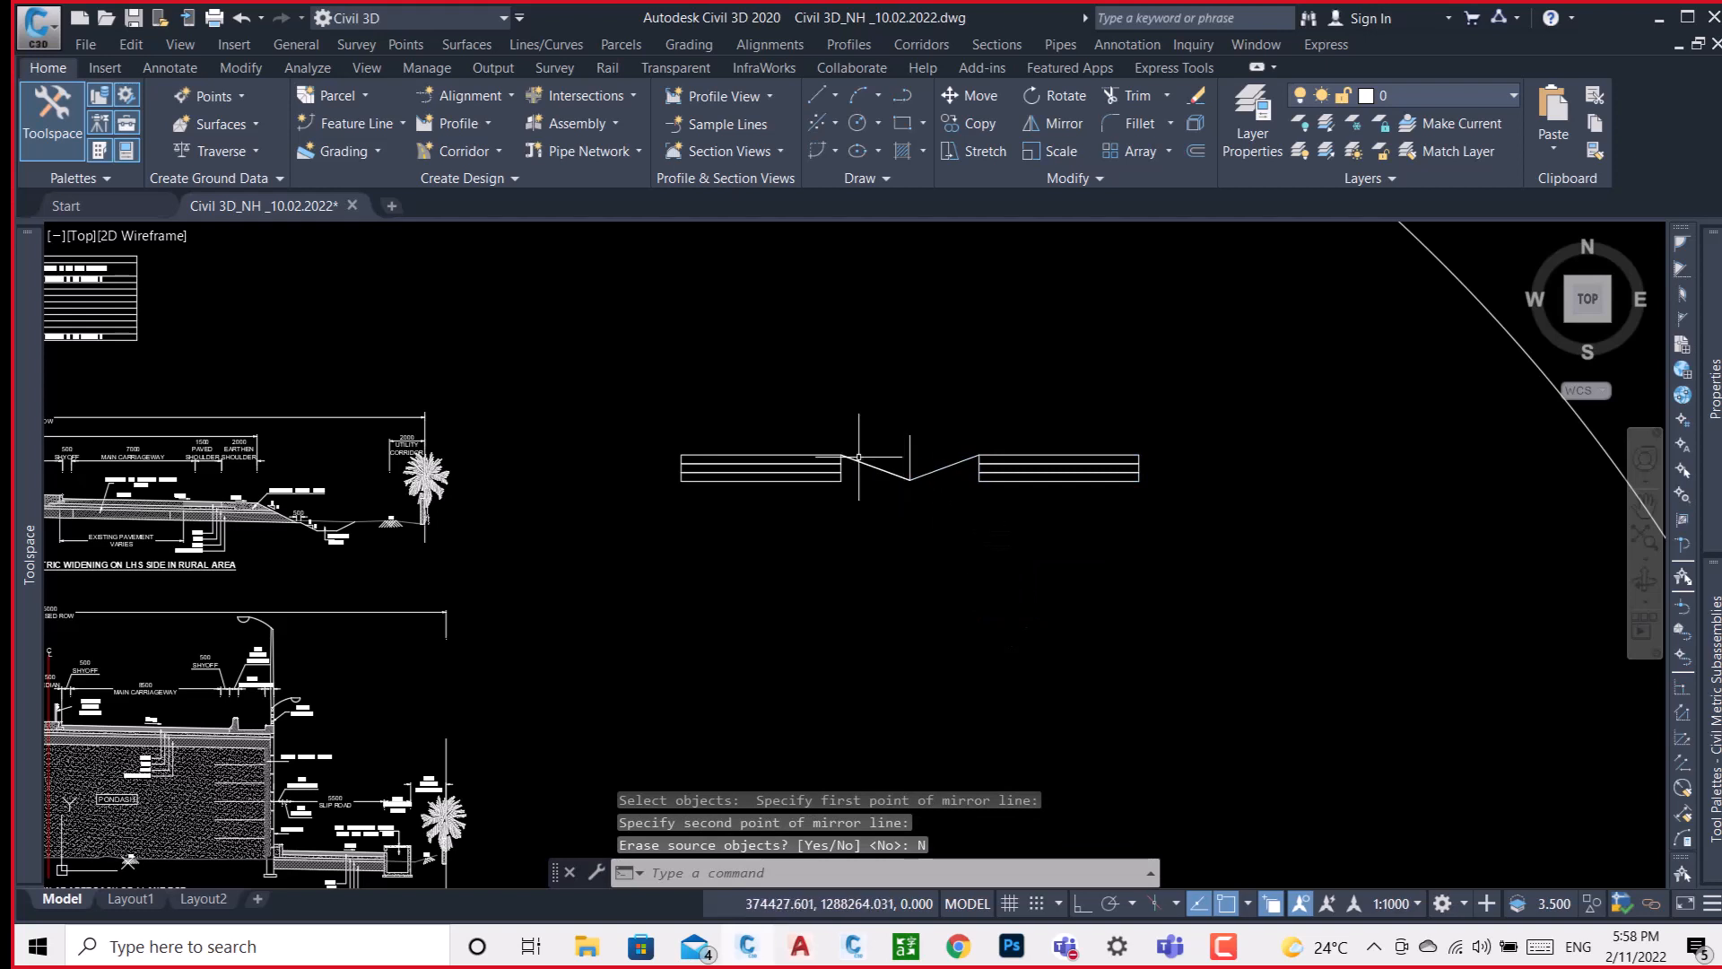
key("Escape")
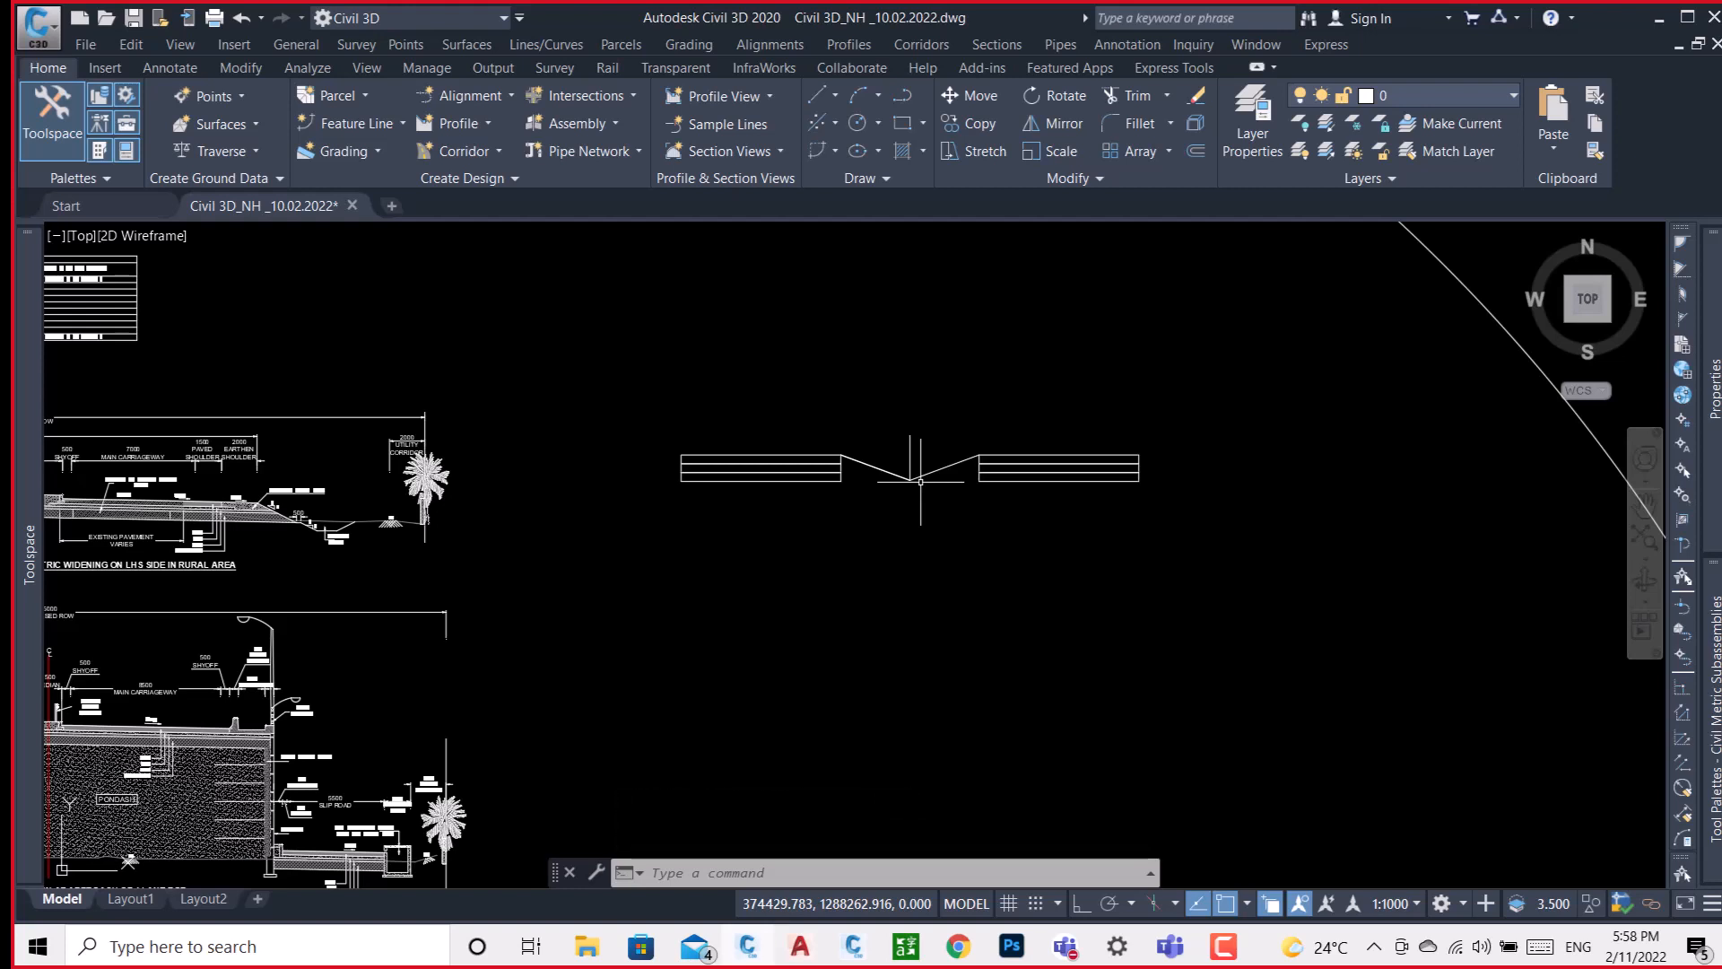
Draw a polyline along the underside and inner edge of the mirrored layers, through the median's V, and symmetrically around the original layers to their outer lower corner.
type("L")
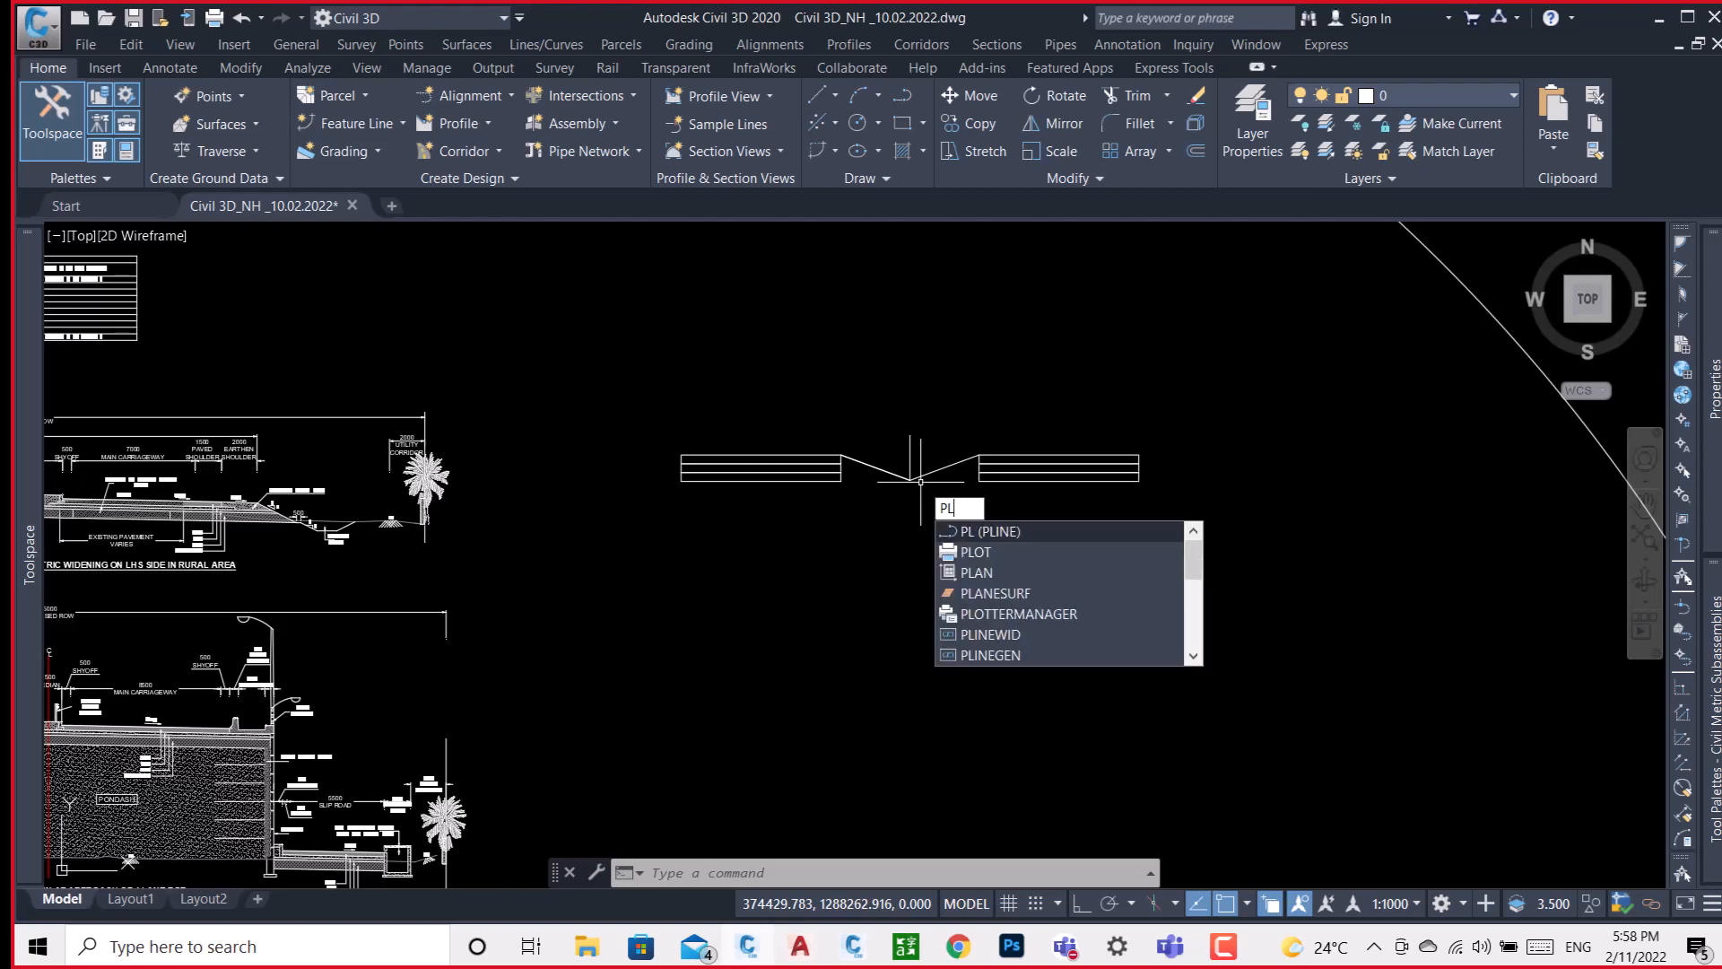
key("Return")
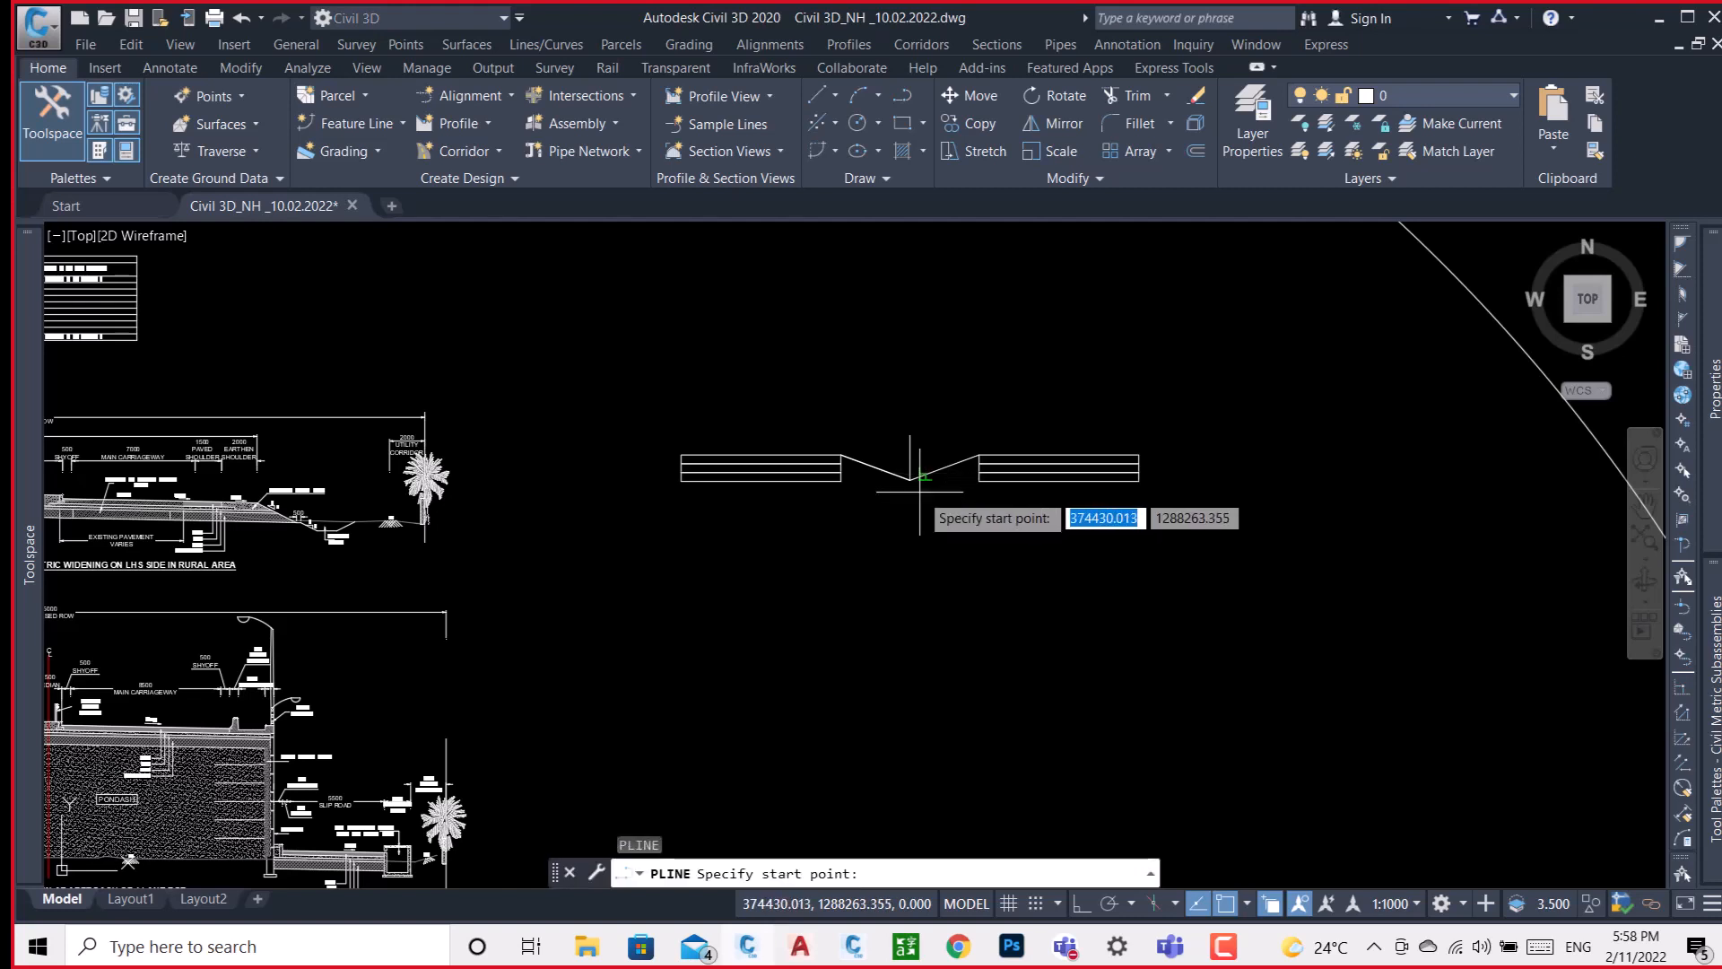
scroll(697, 479, "up", 6)
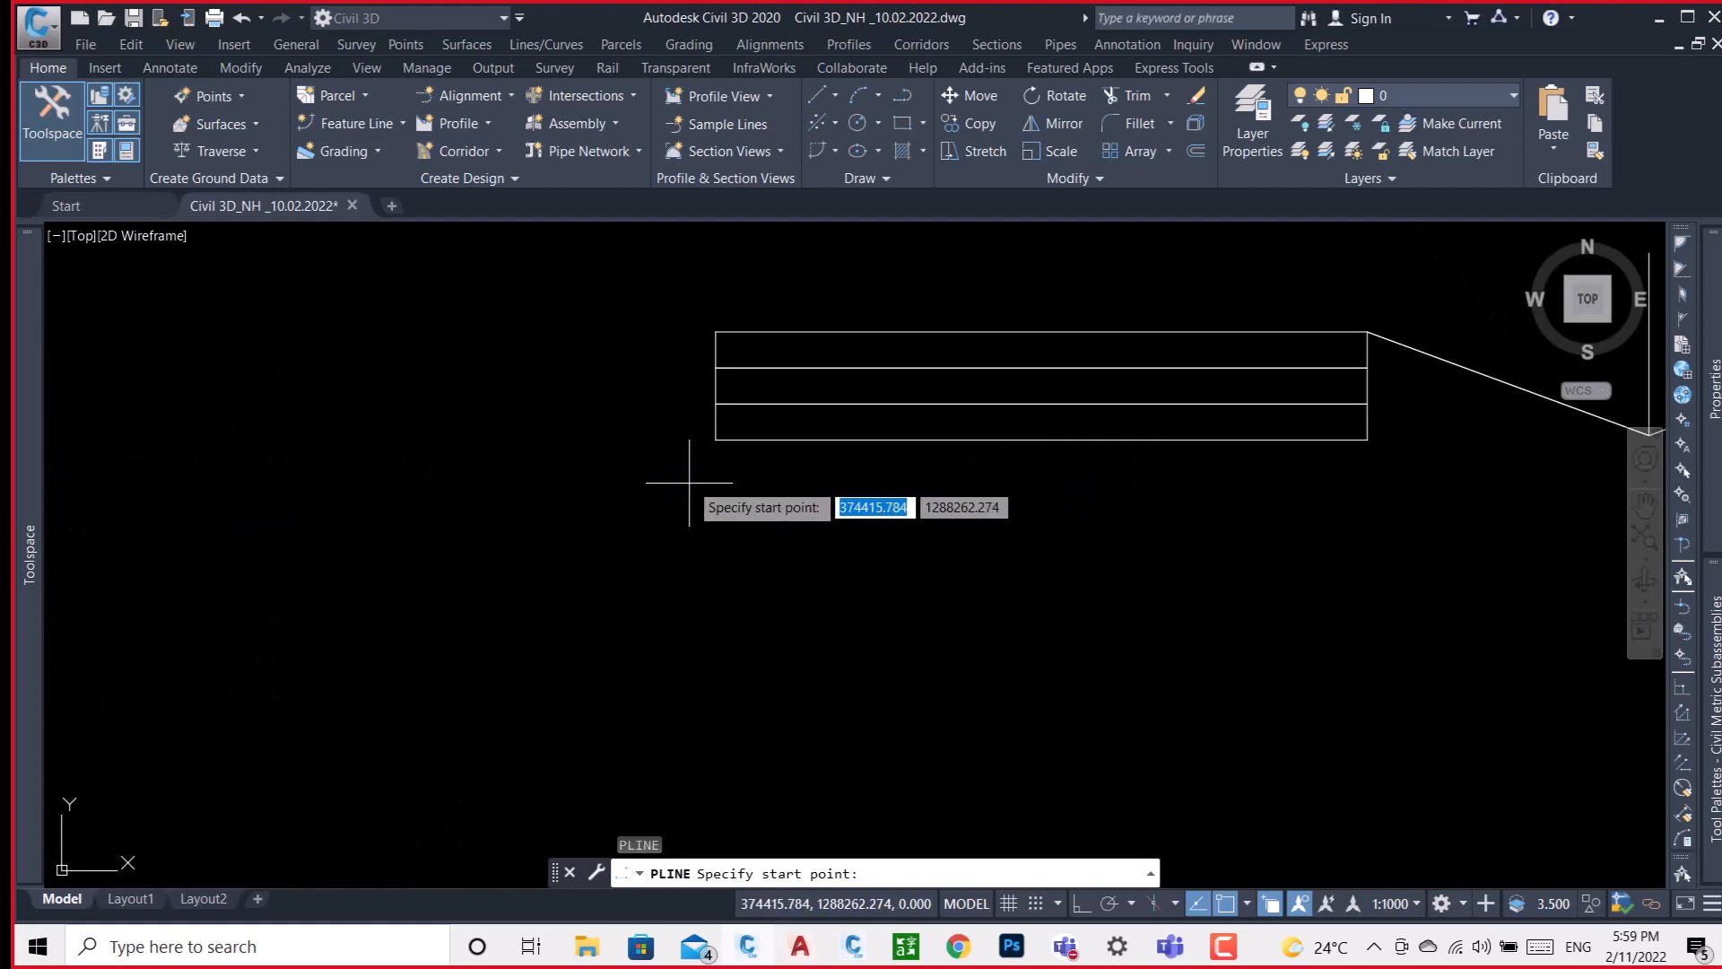
left_click(716, 438)
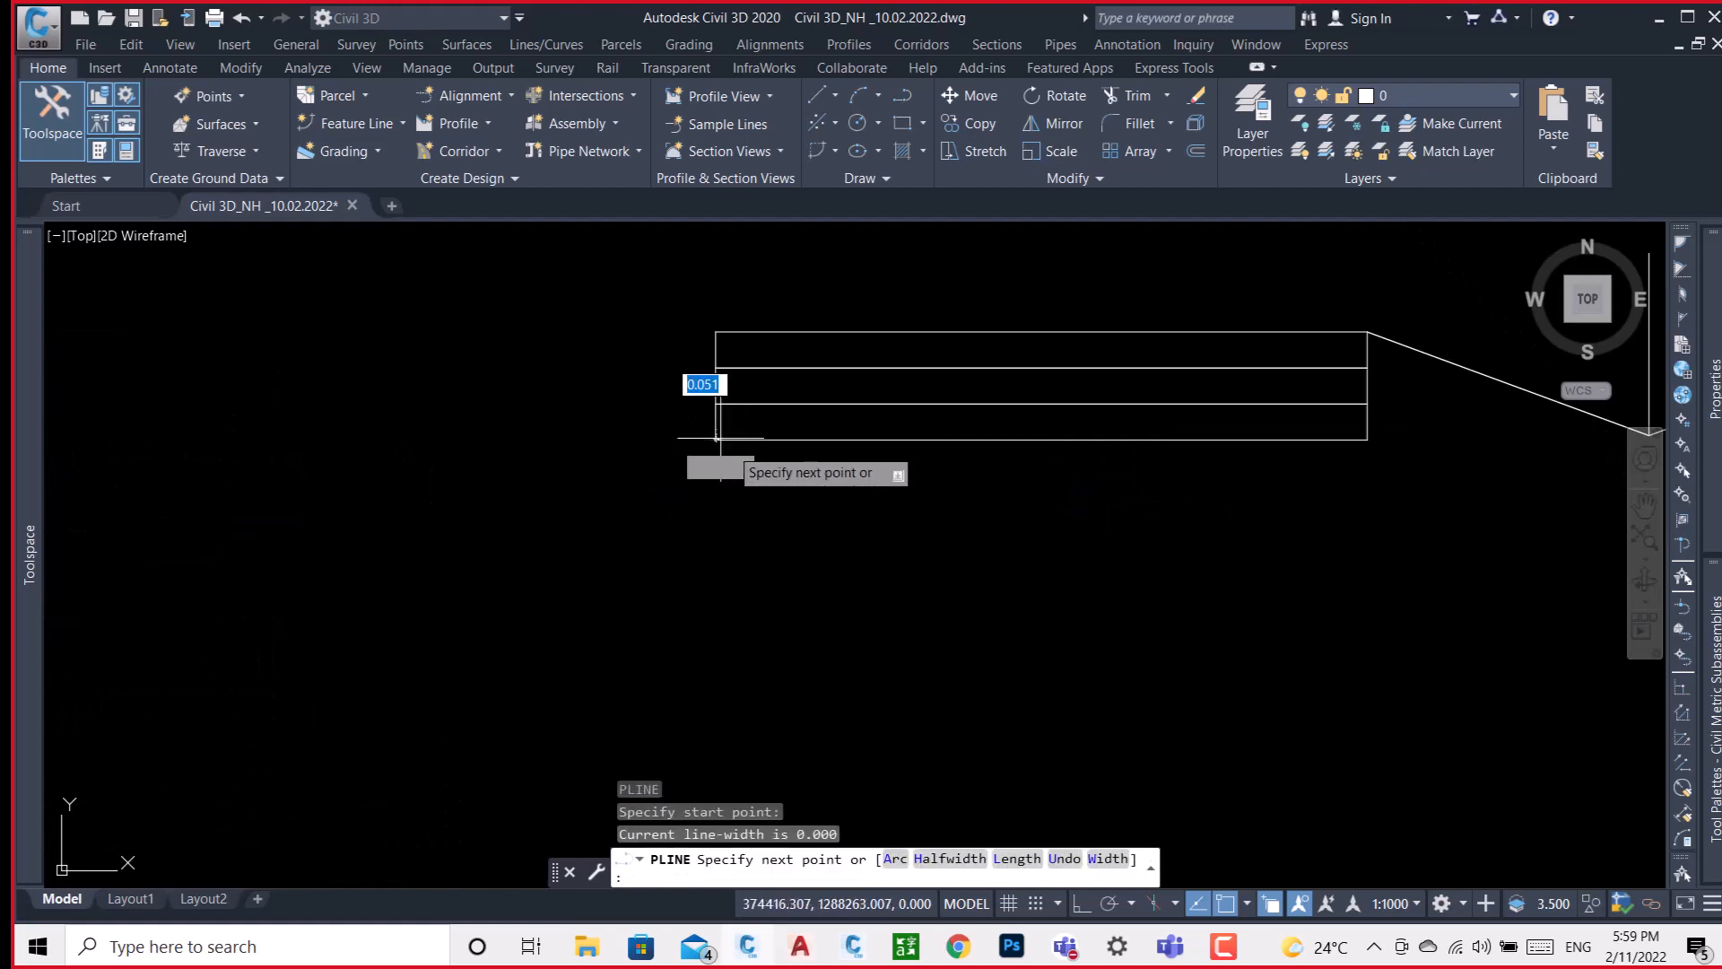
left_click(1367, 439)
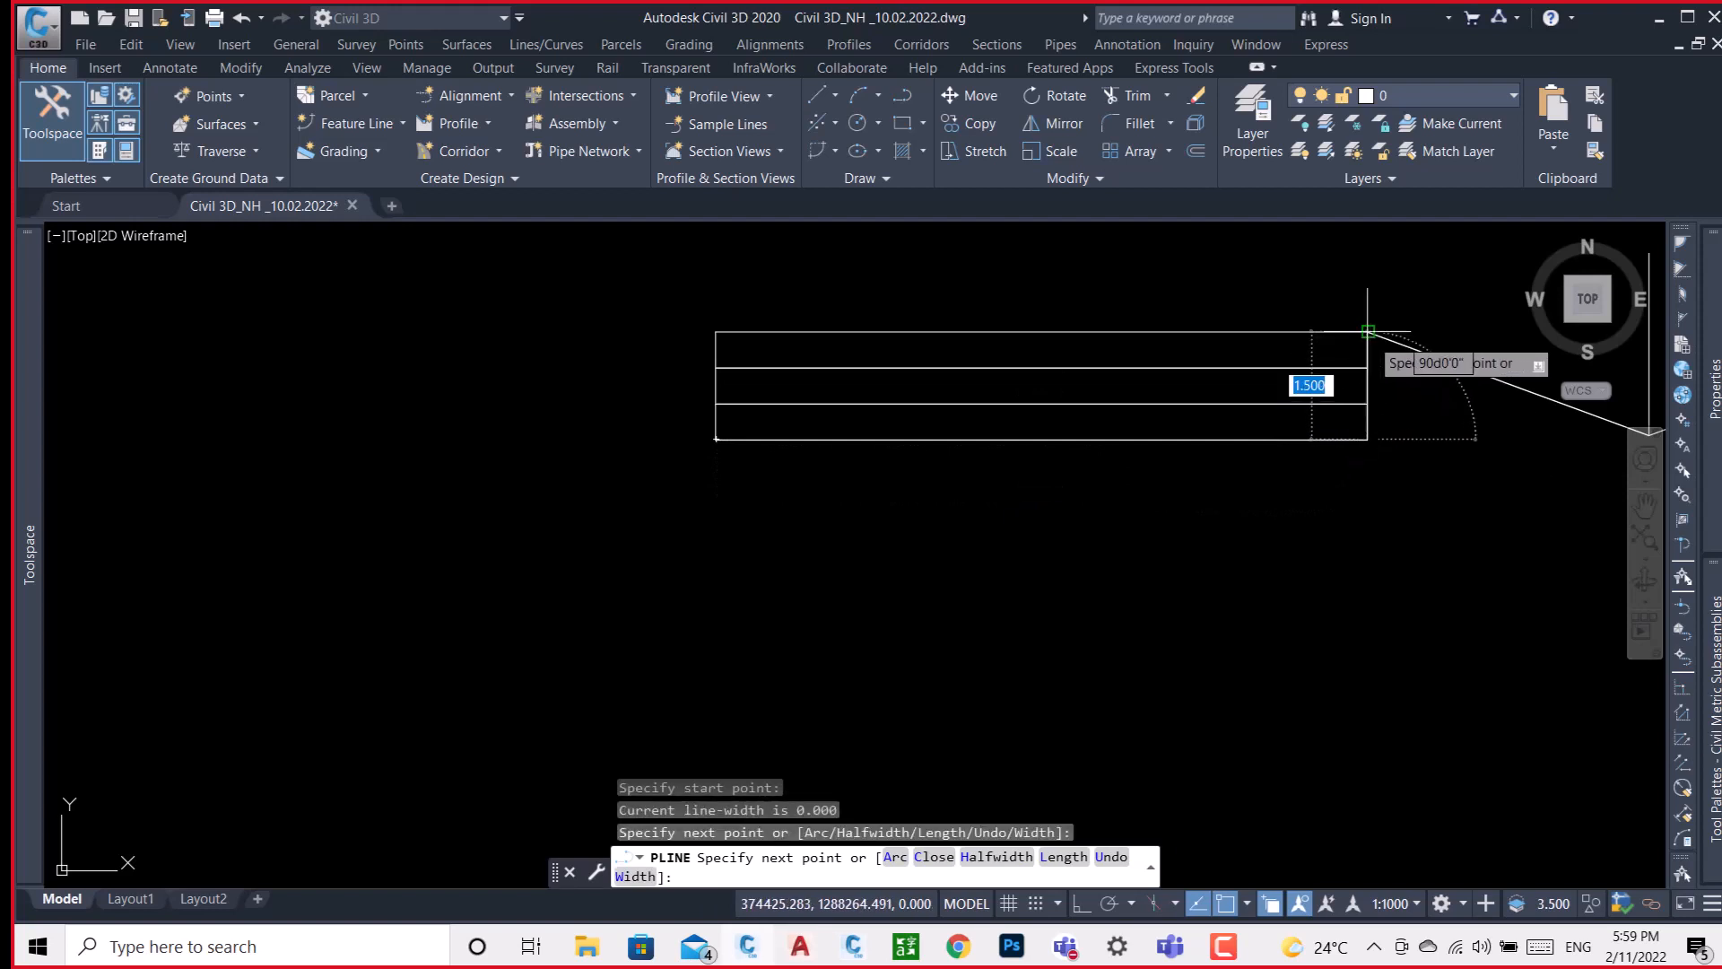
left_click(1367, 331)
middle_click_drag(1074, 403, 798, 477)
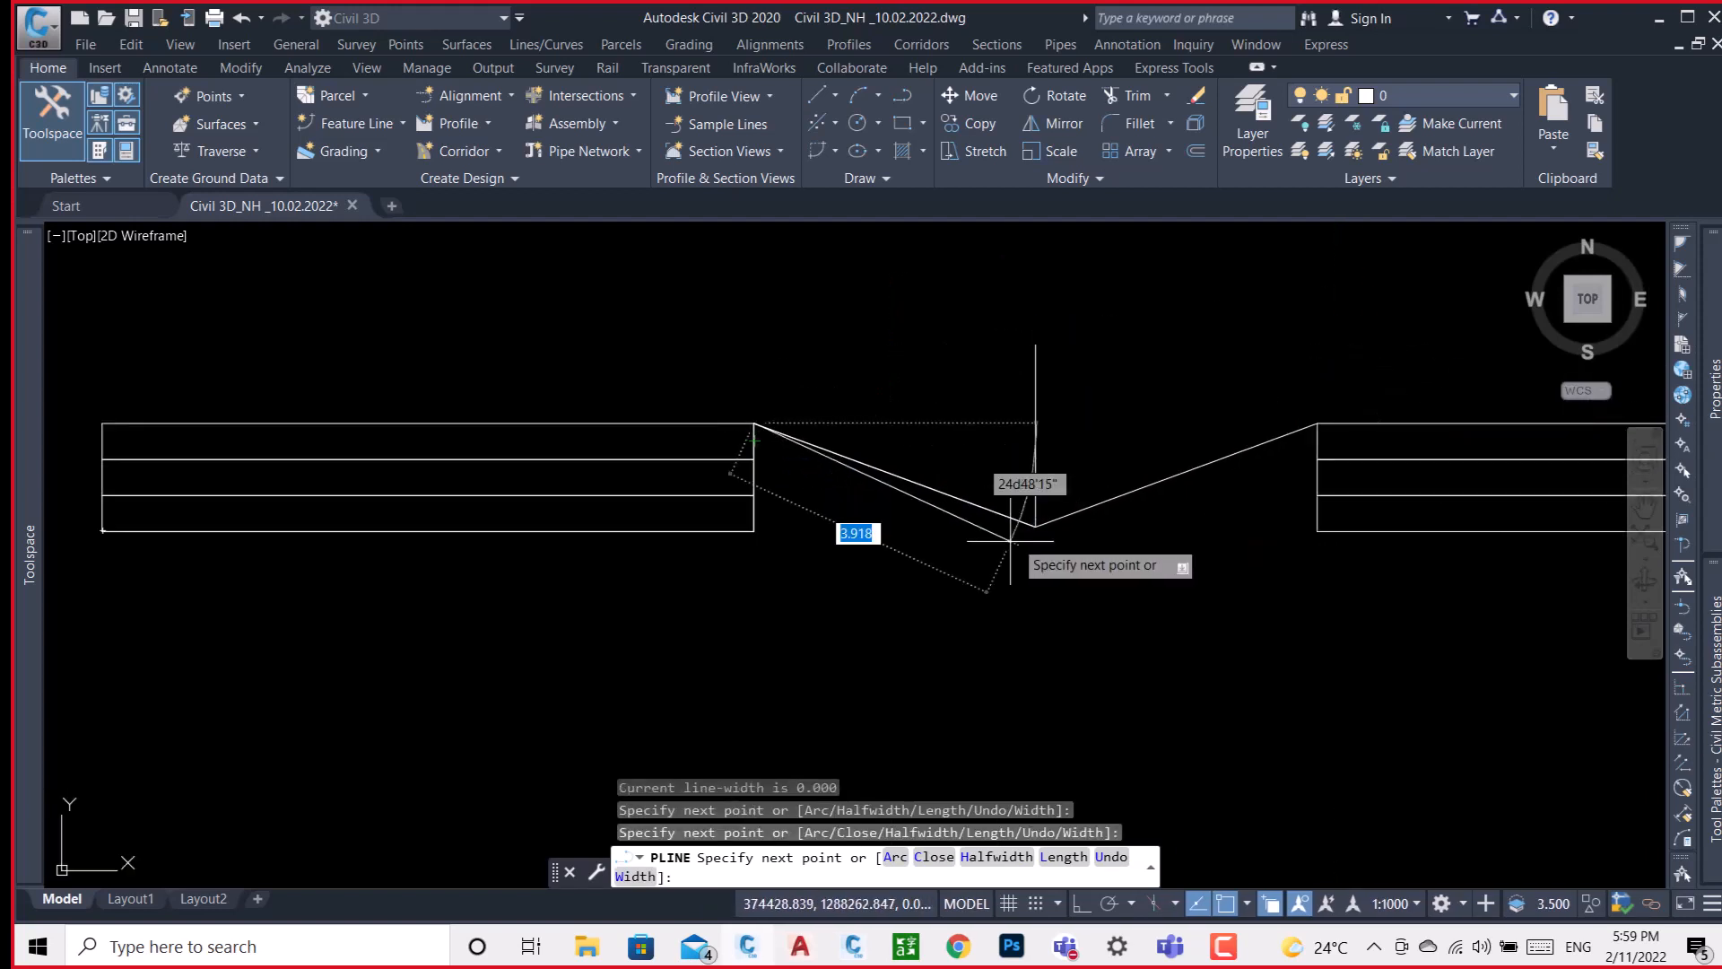
left_click(1036, 528)
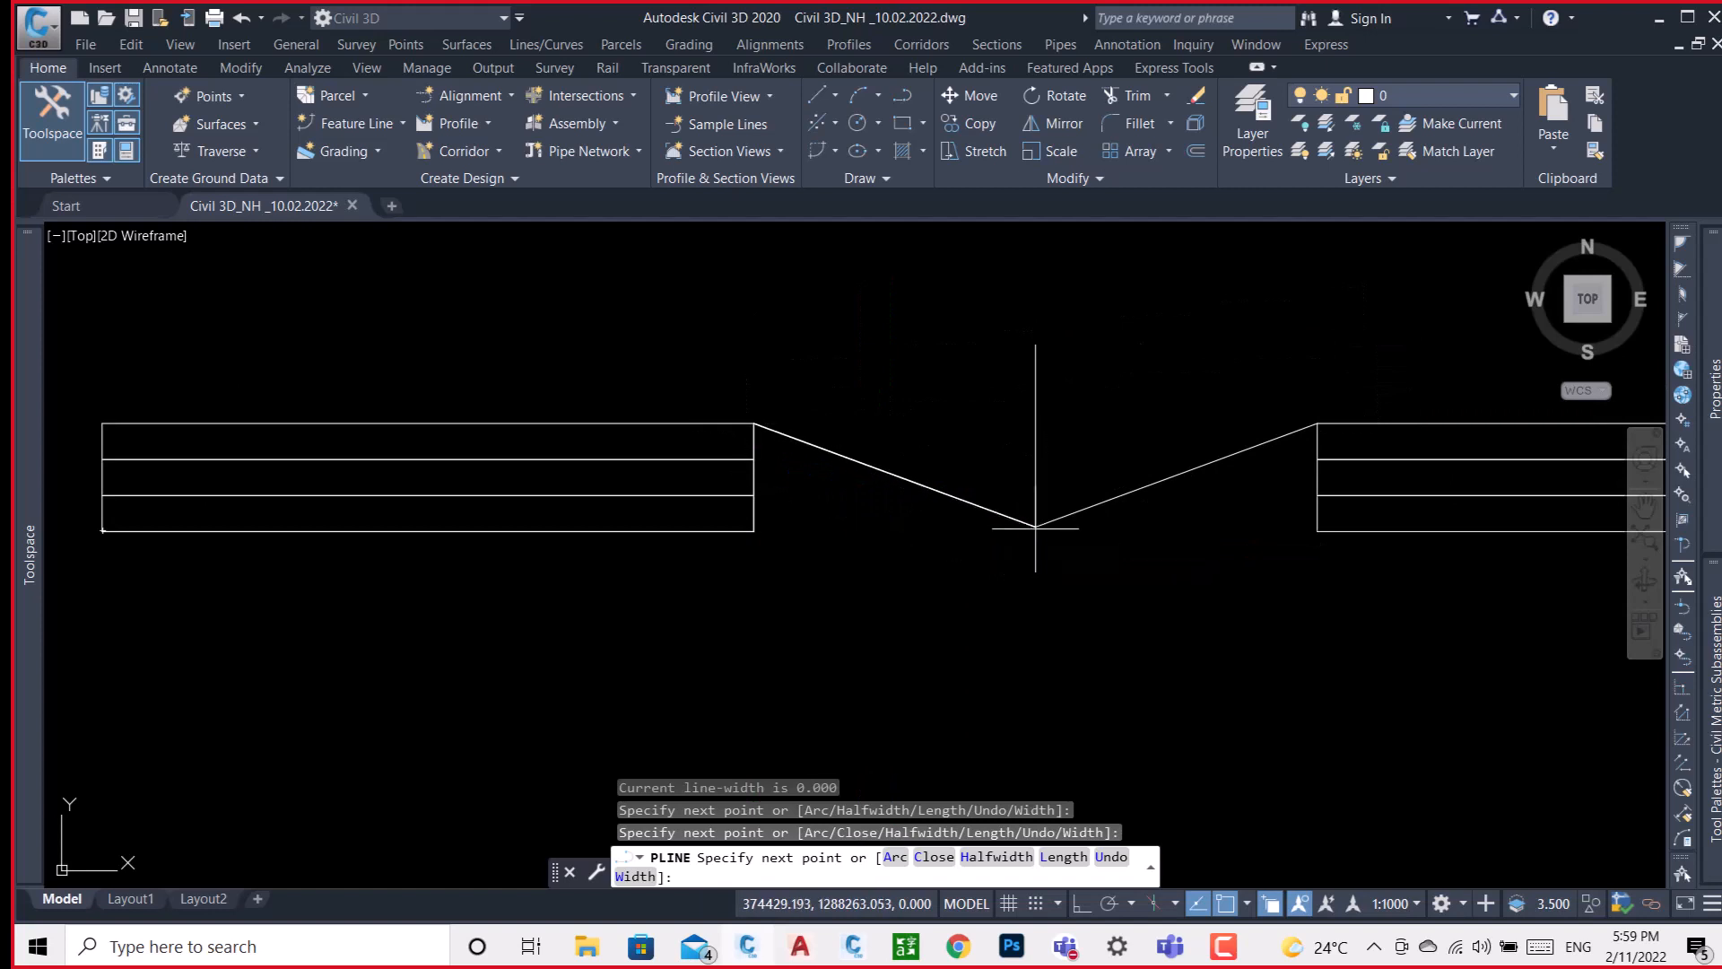
left_click(1318, 422)
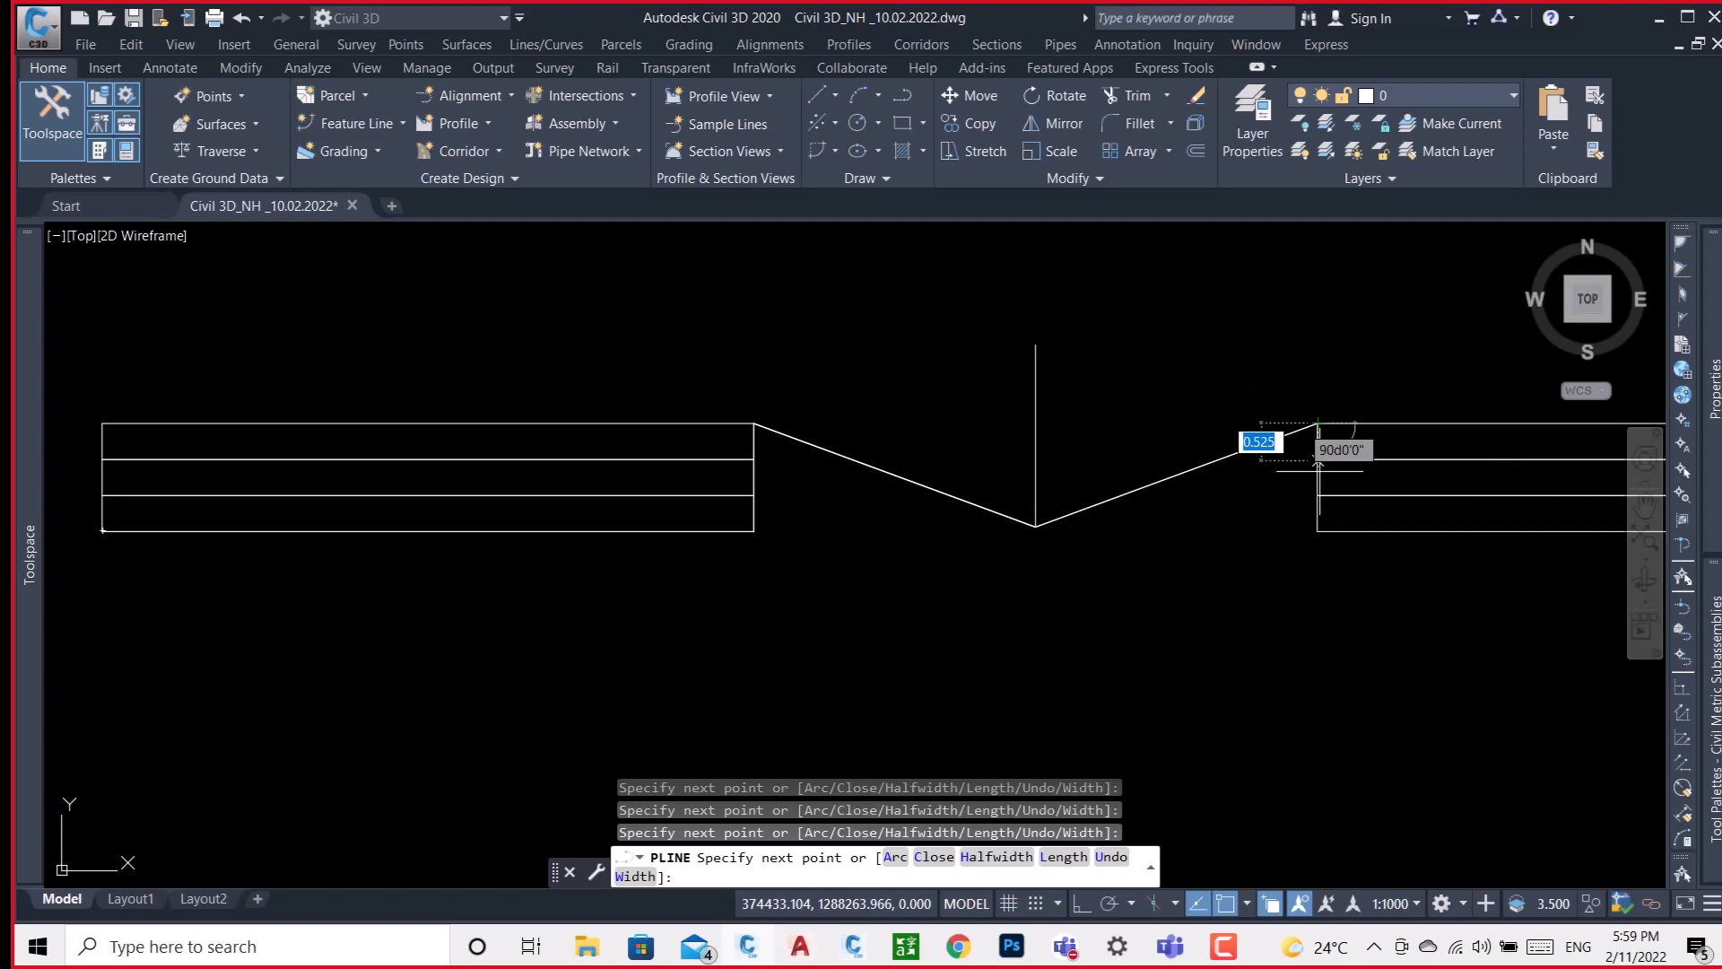
left_click(1318, 530)
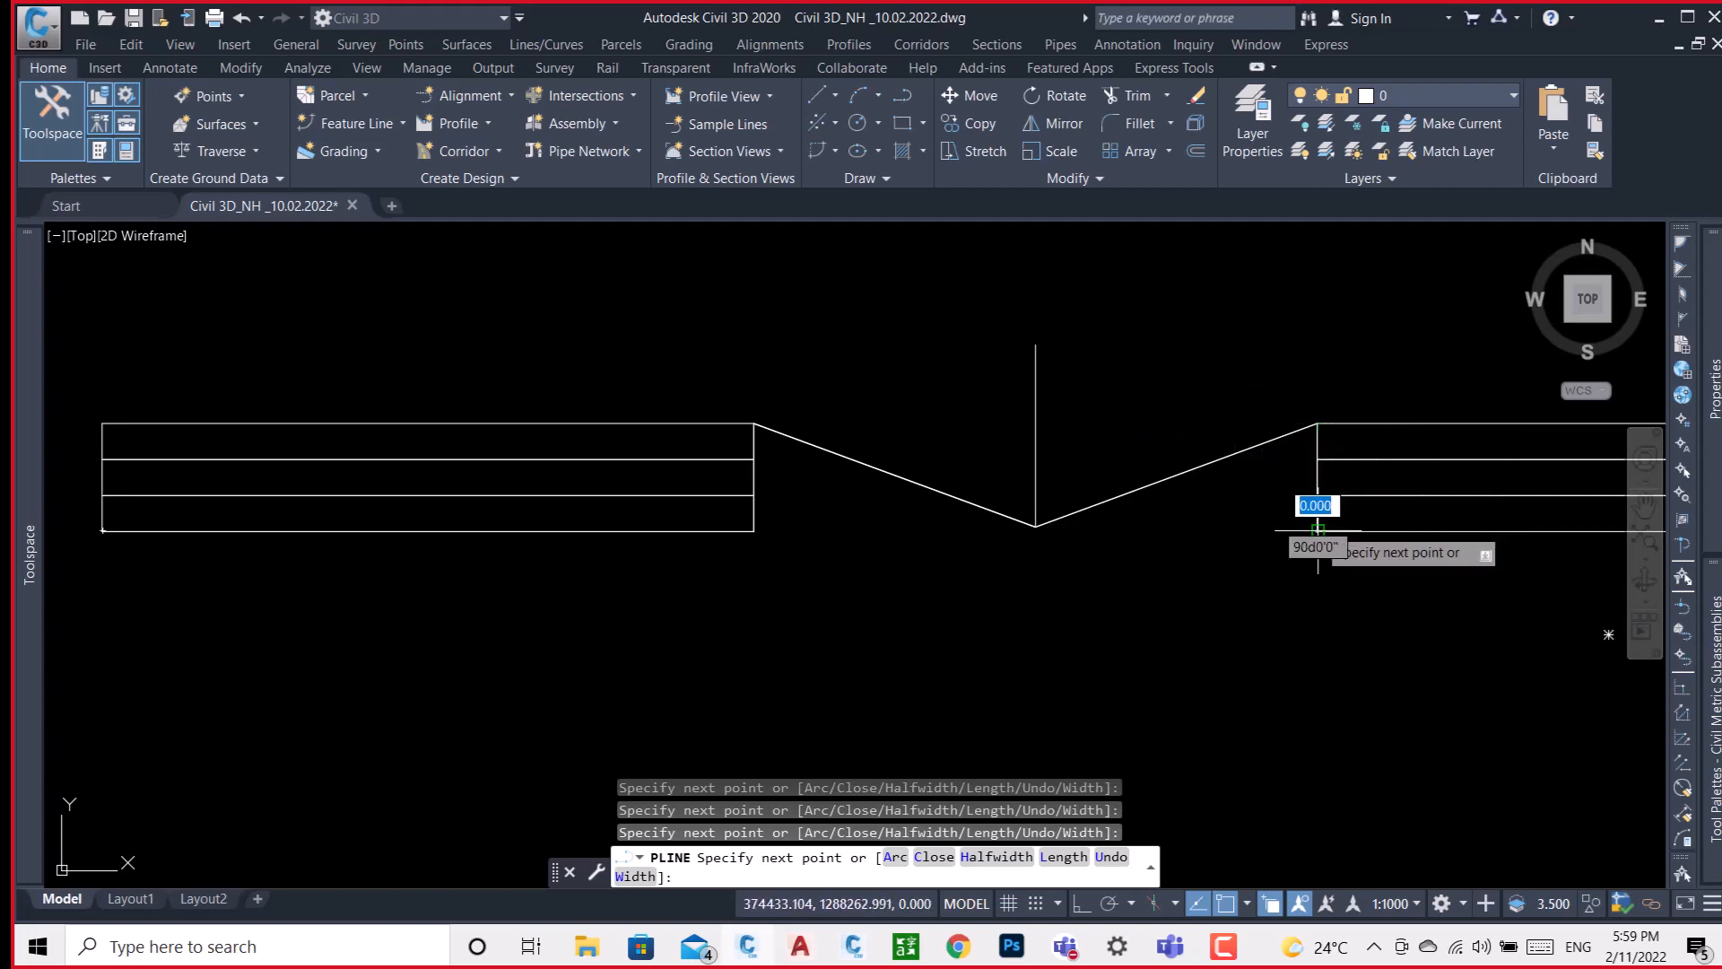
middle_click_drag(1334, 518, 288, 561)
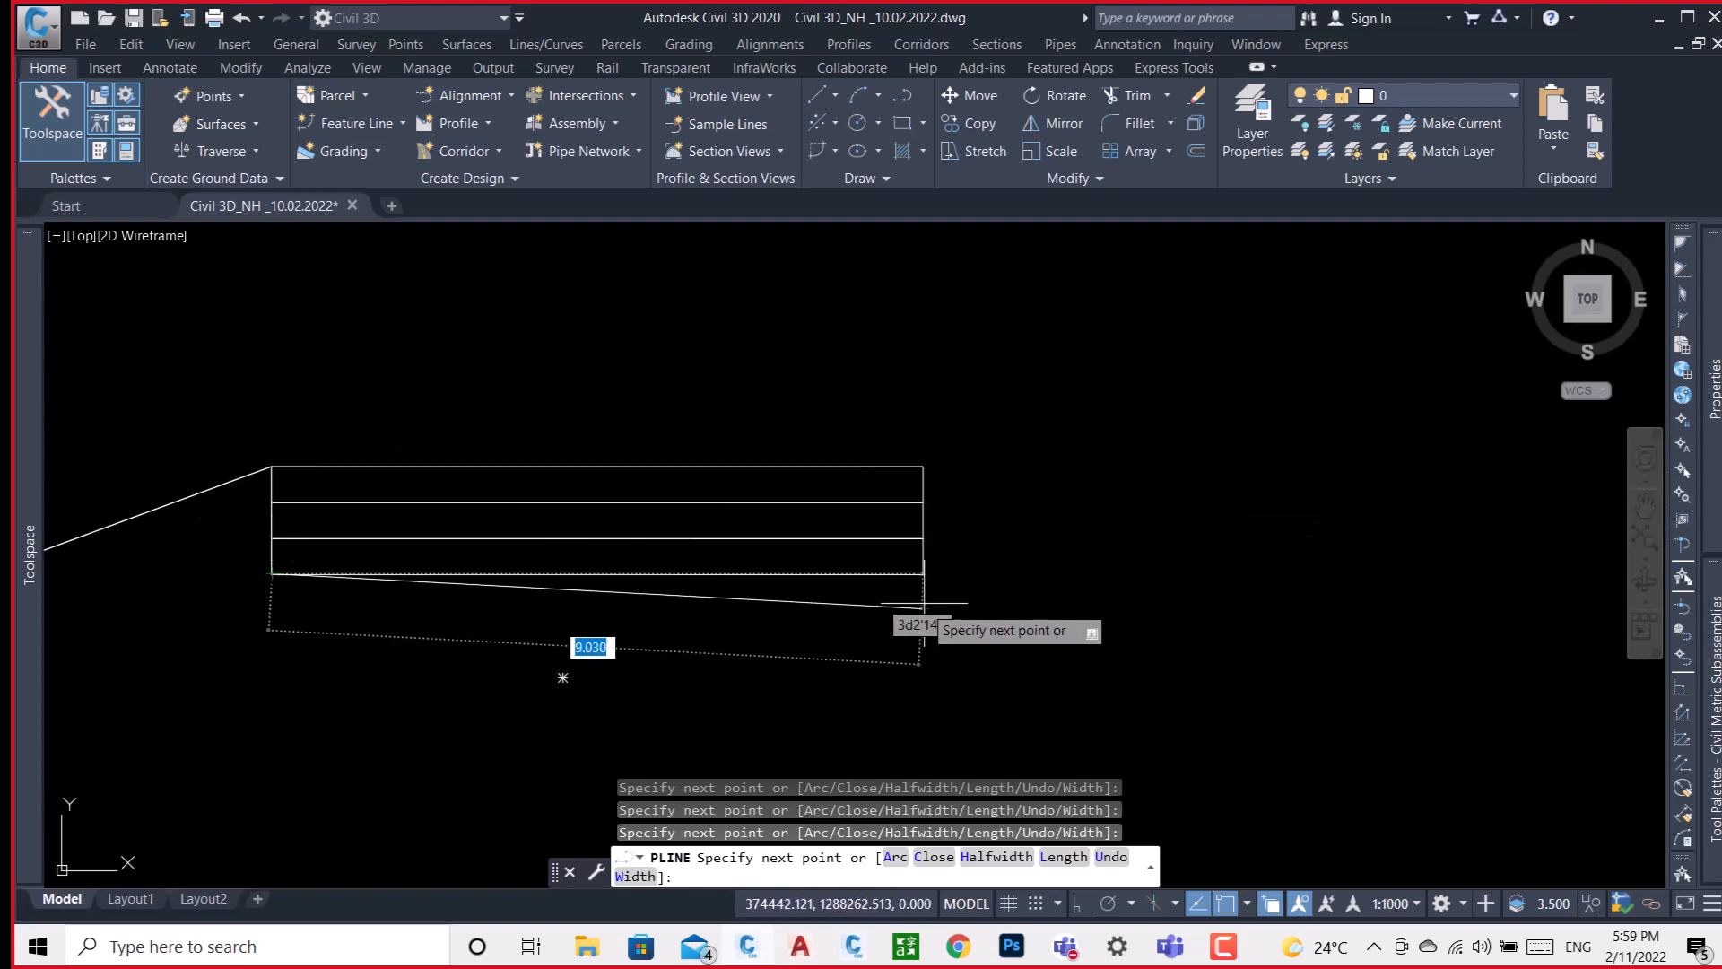
left_click(923, 574)
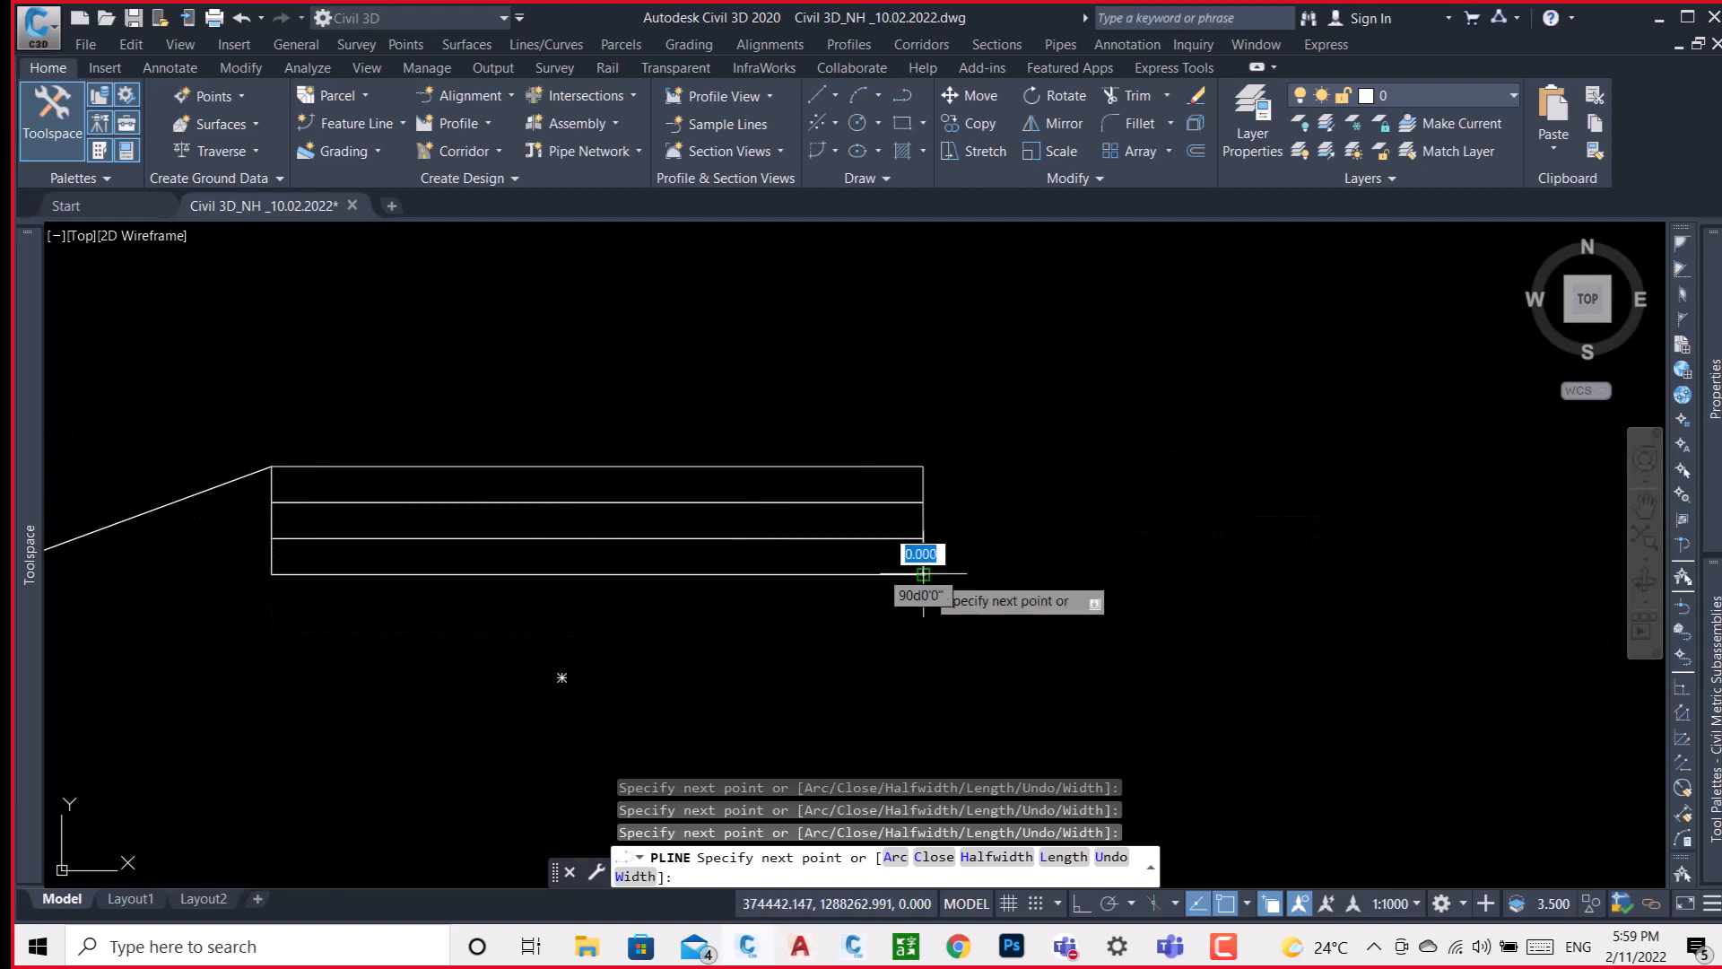
key("Return")
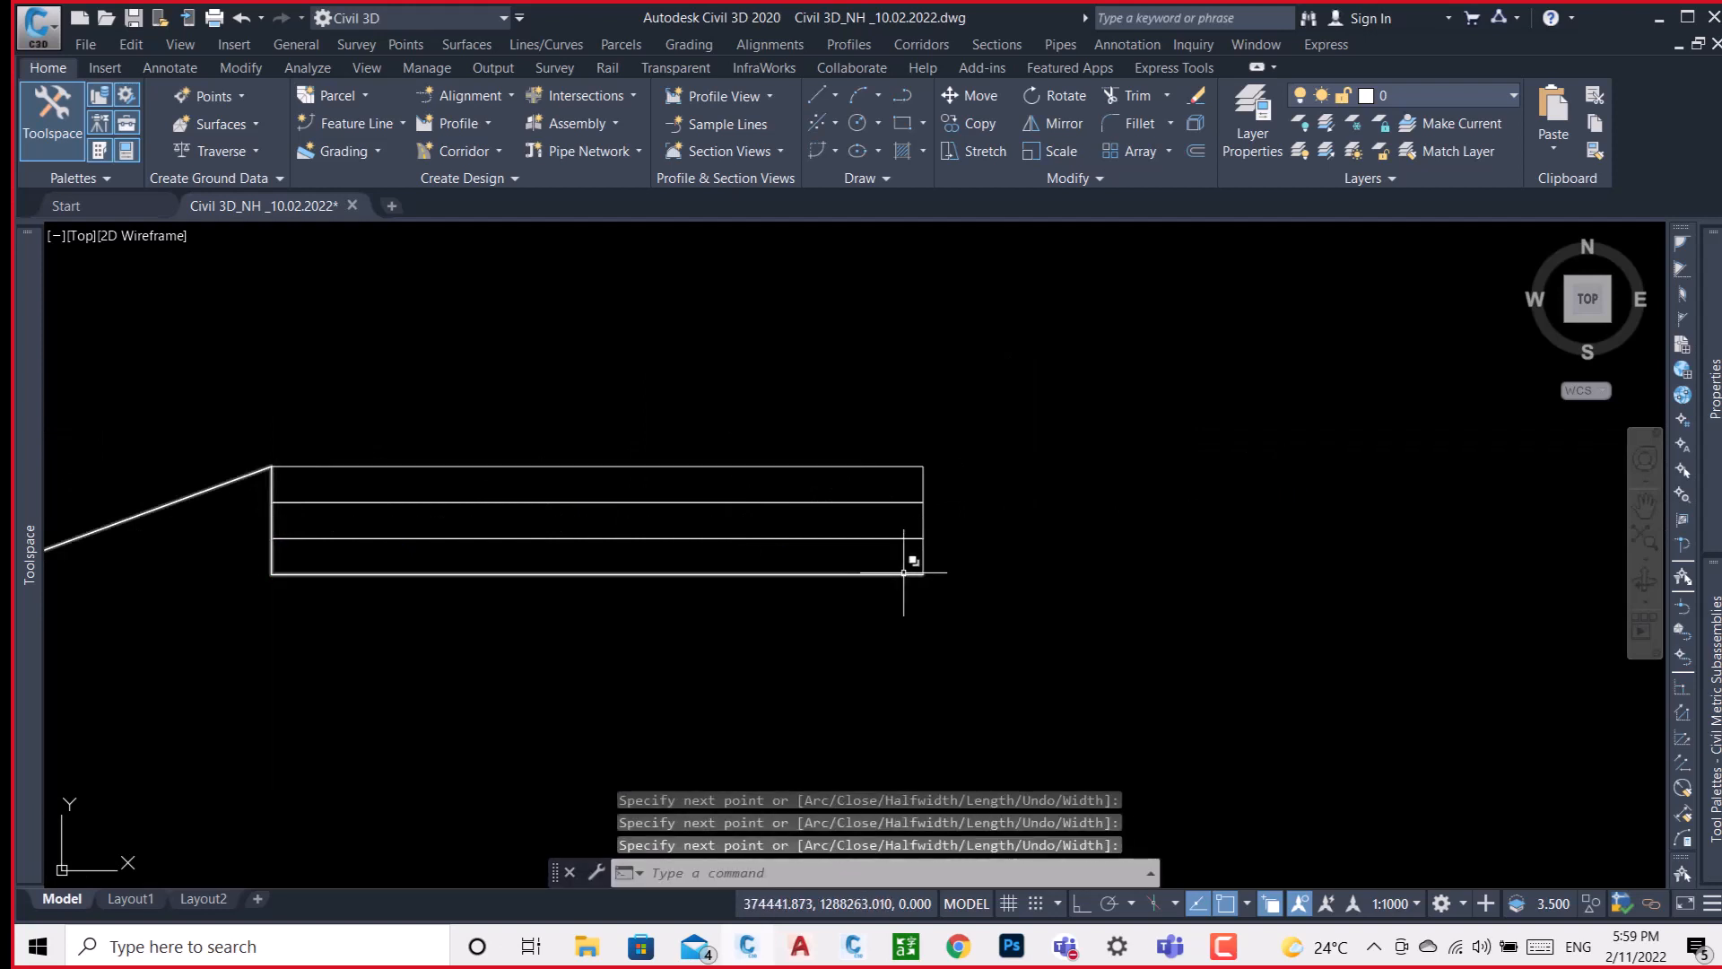
Set the new polyline's color to Red and its global width to 0.5.
left_click(907, 573)
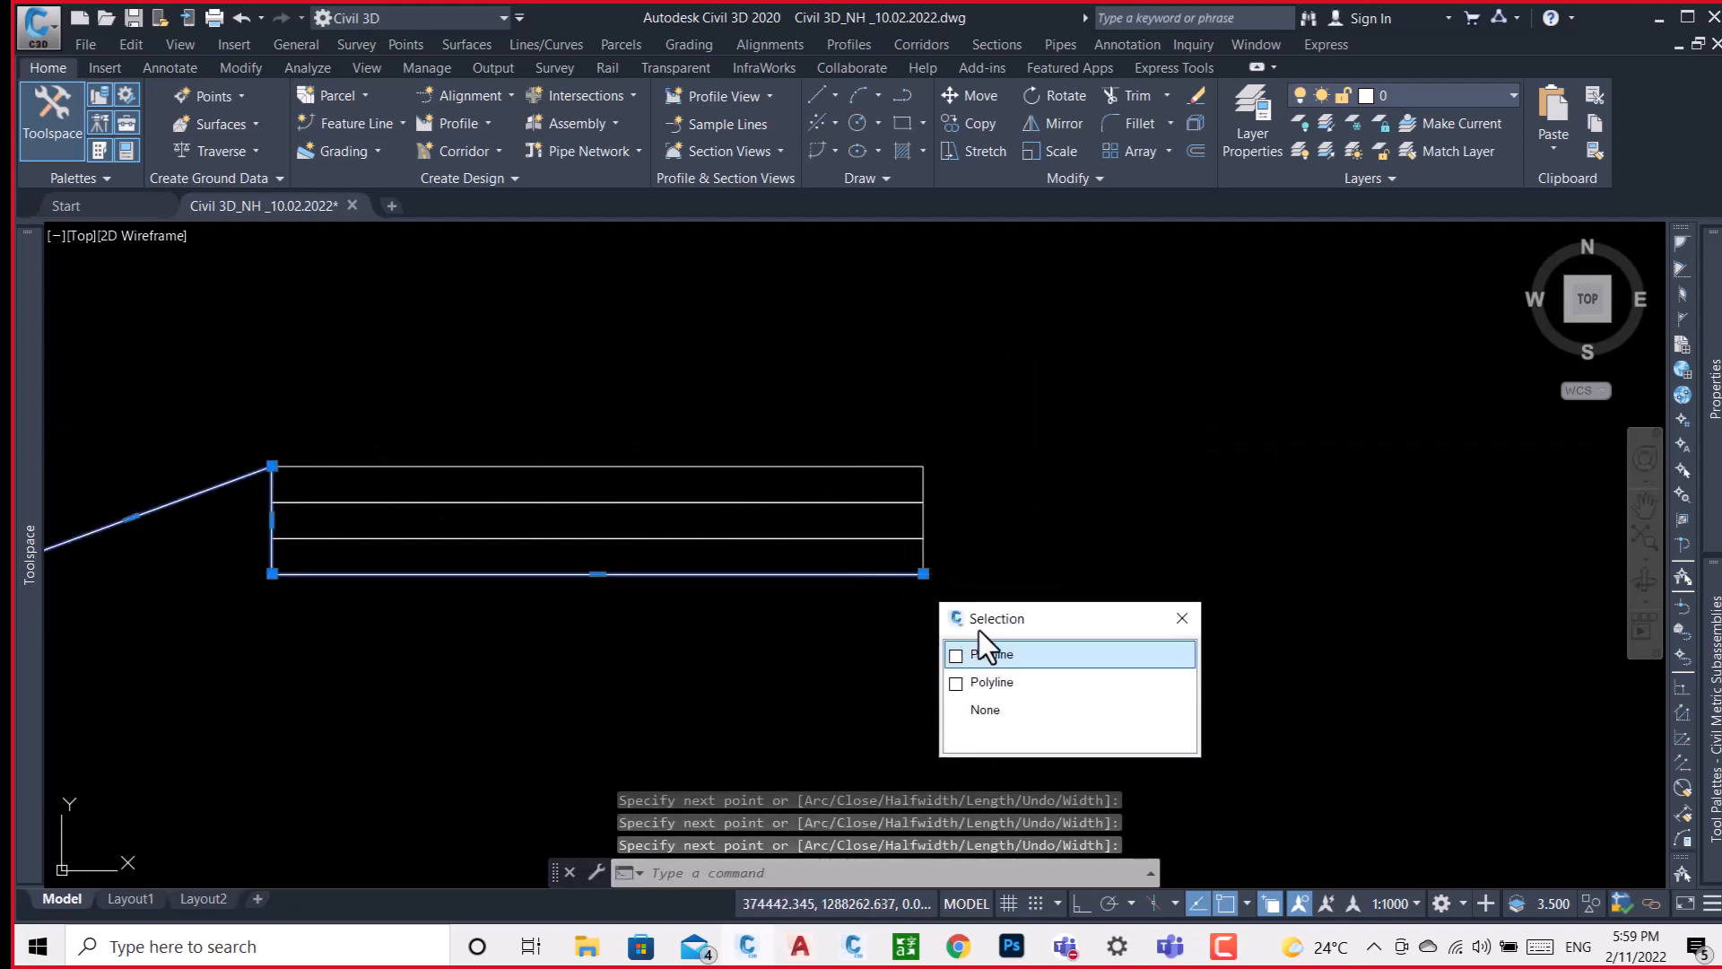
left_click(991, 655)
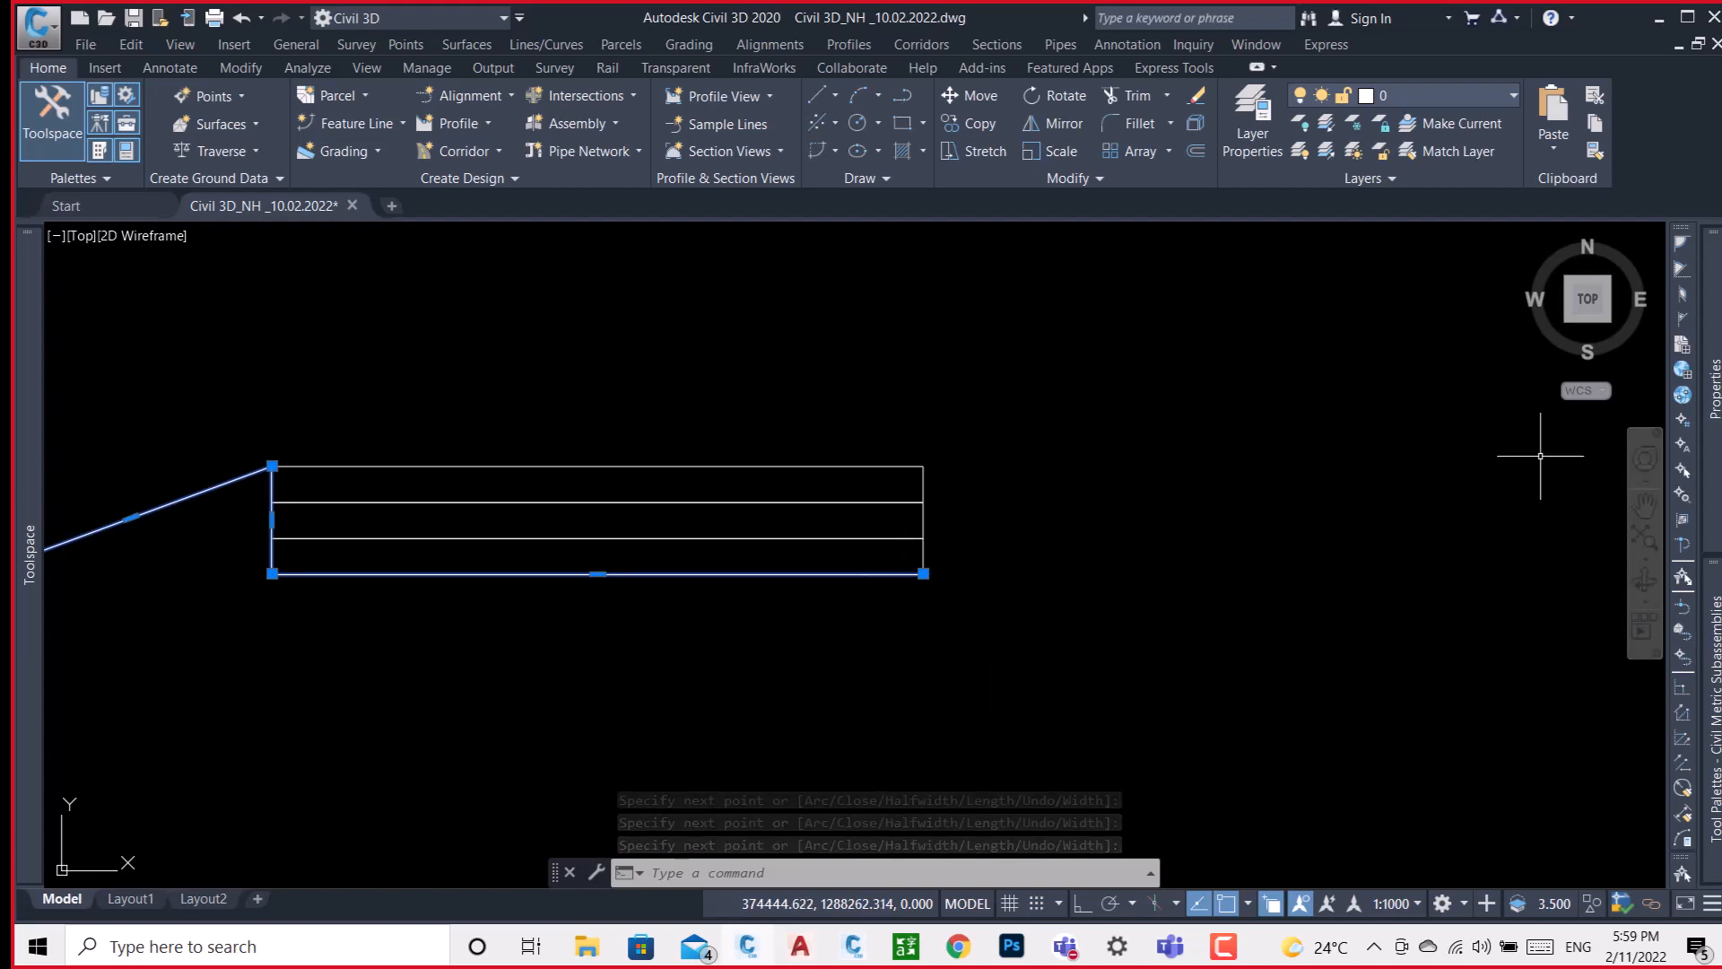
mouse_move(1713, 385)
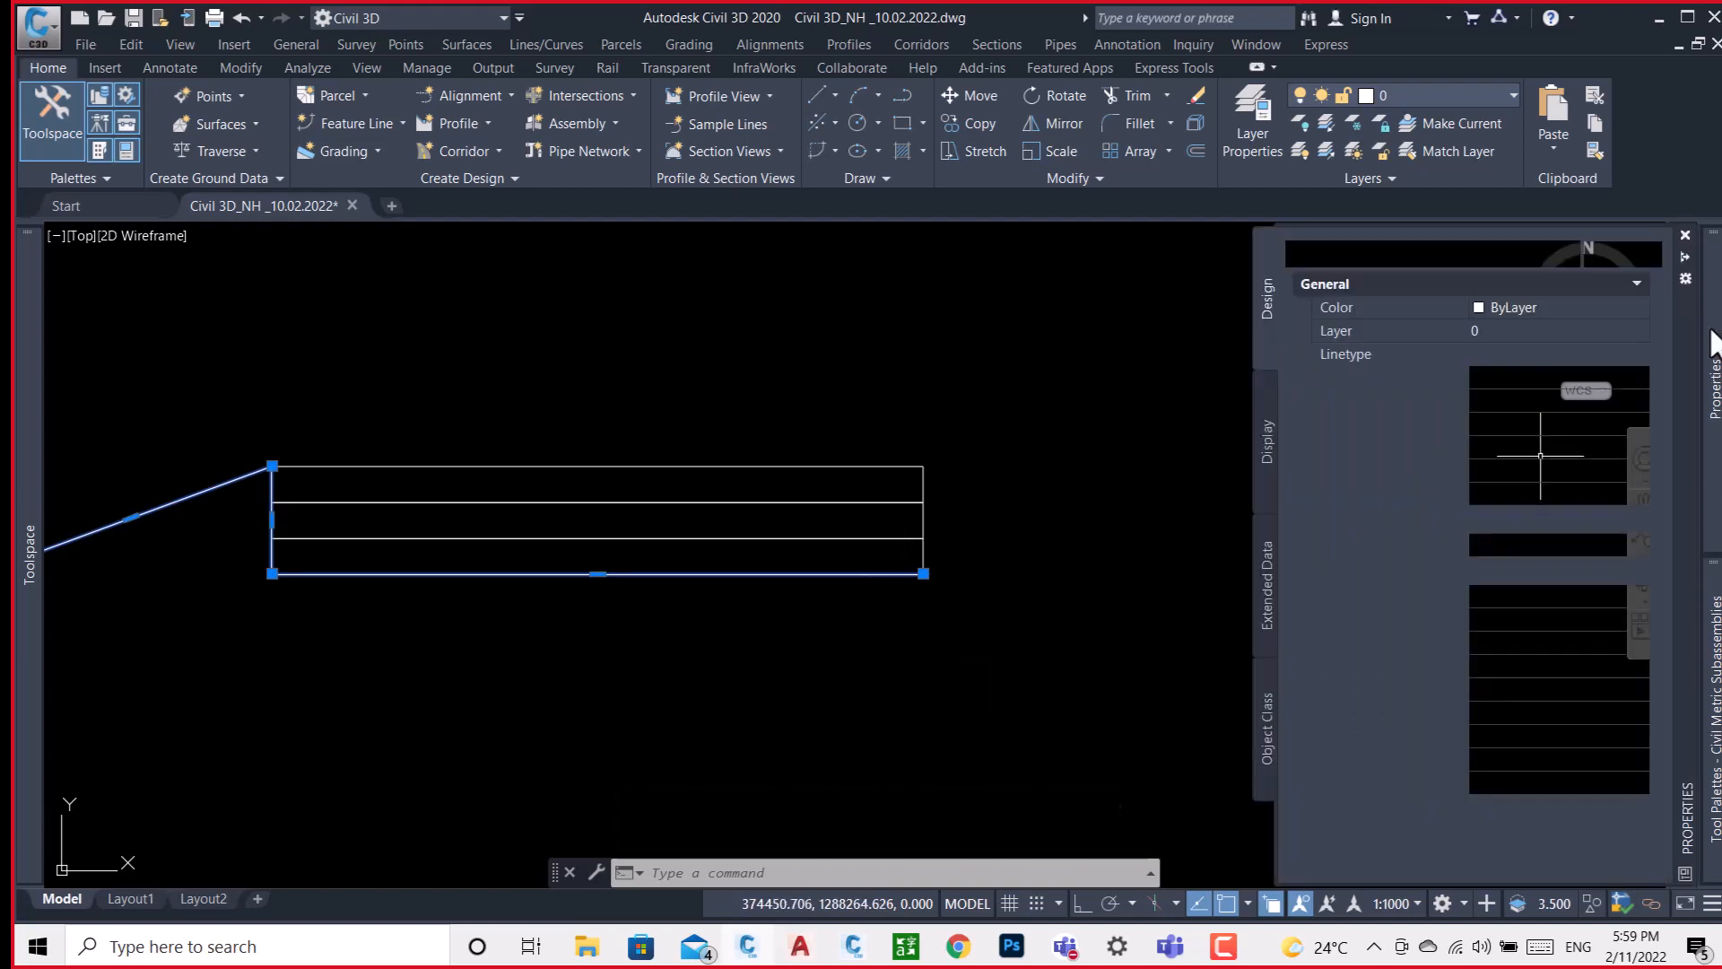
left_click(1533, 305)
left_click(1534, 305)
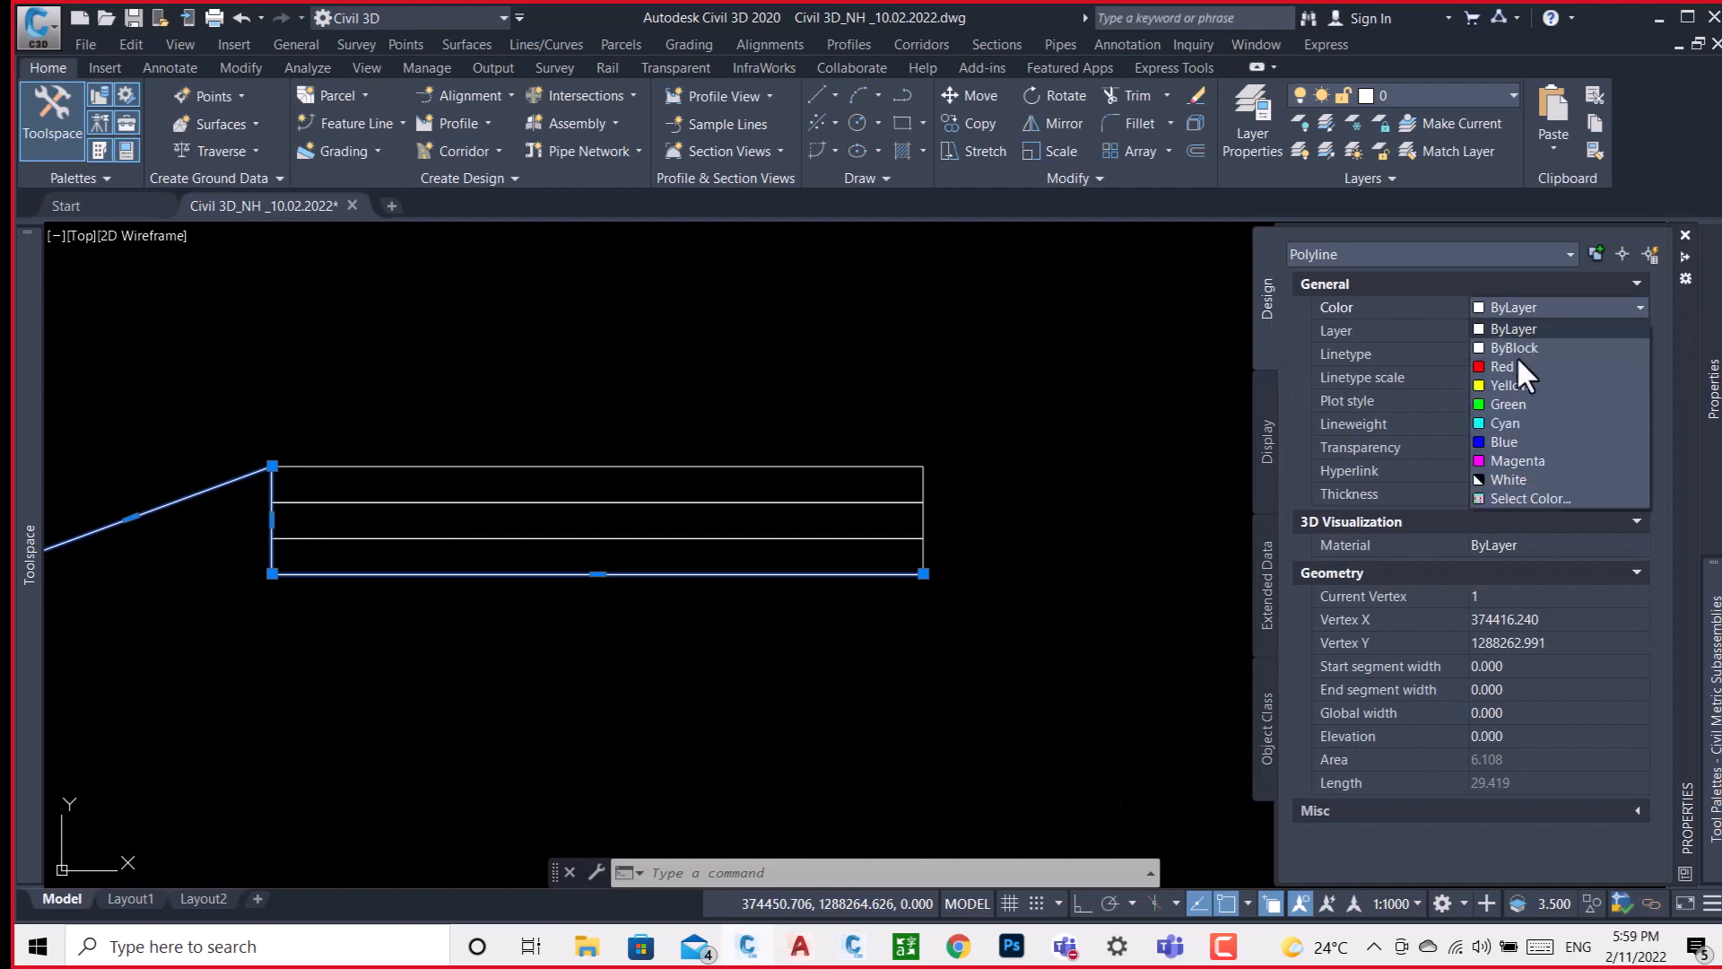
left_click(1510, 366)
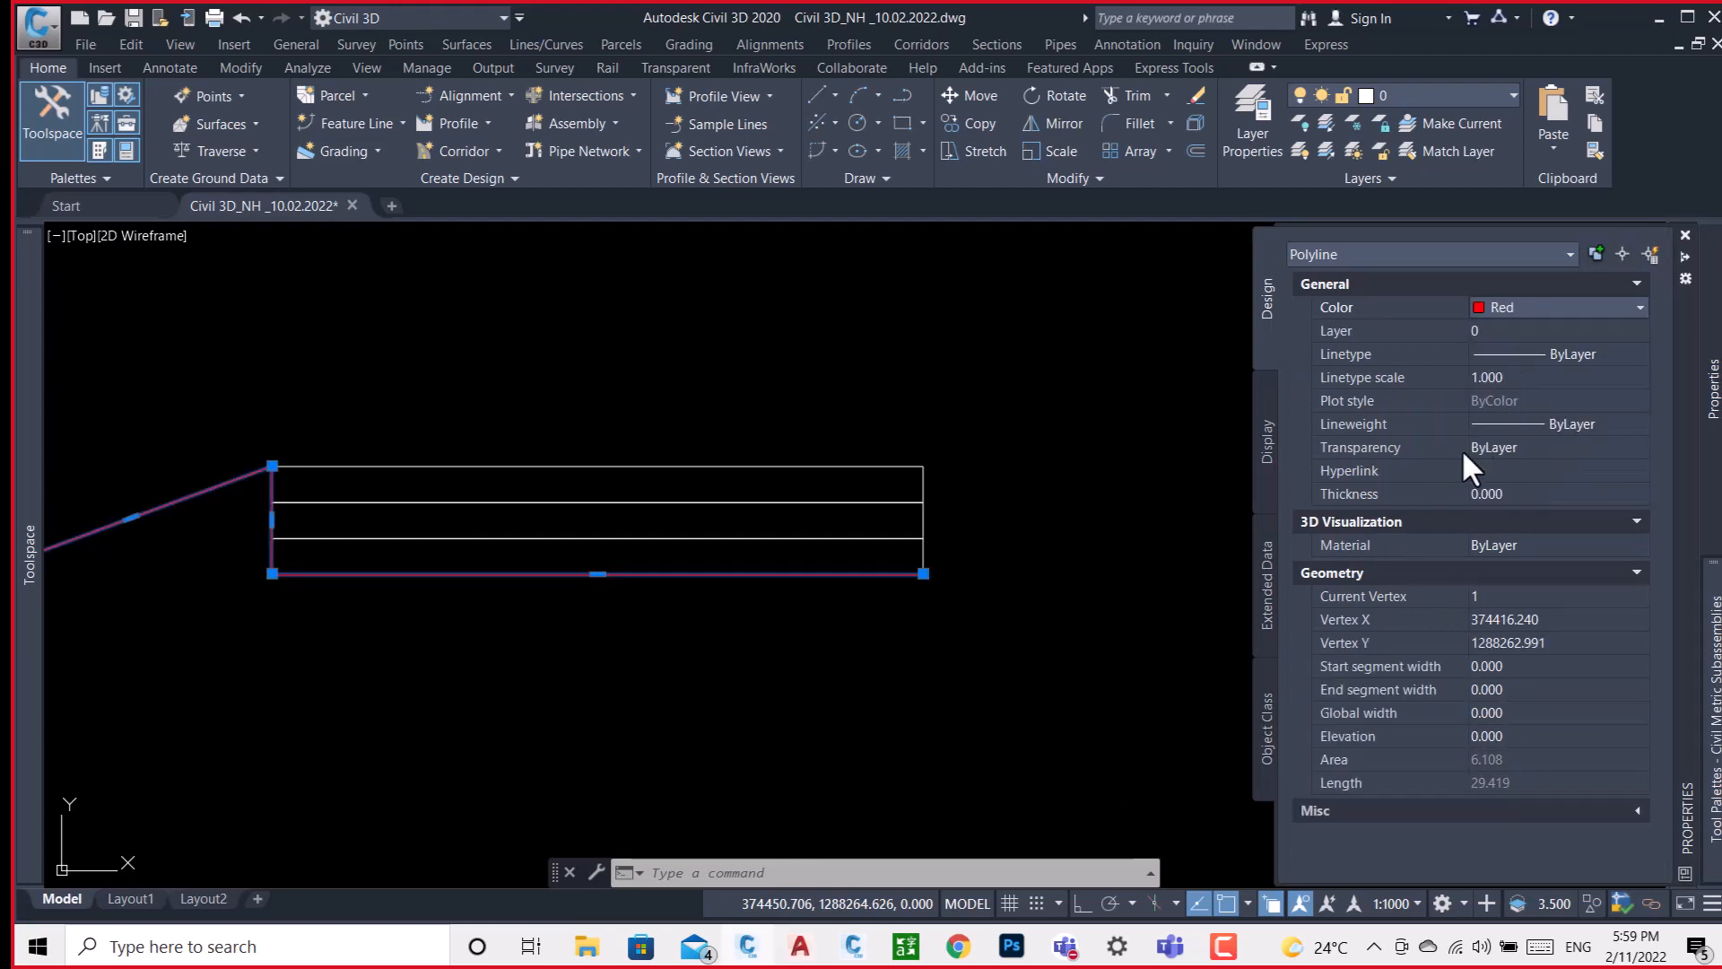
left_click(1515, 714)
type(".5")
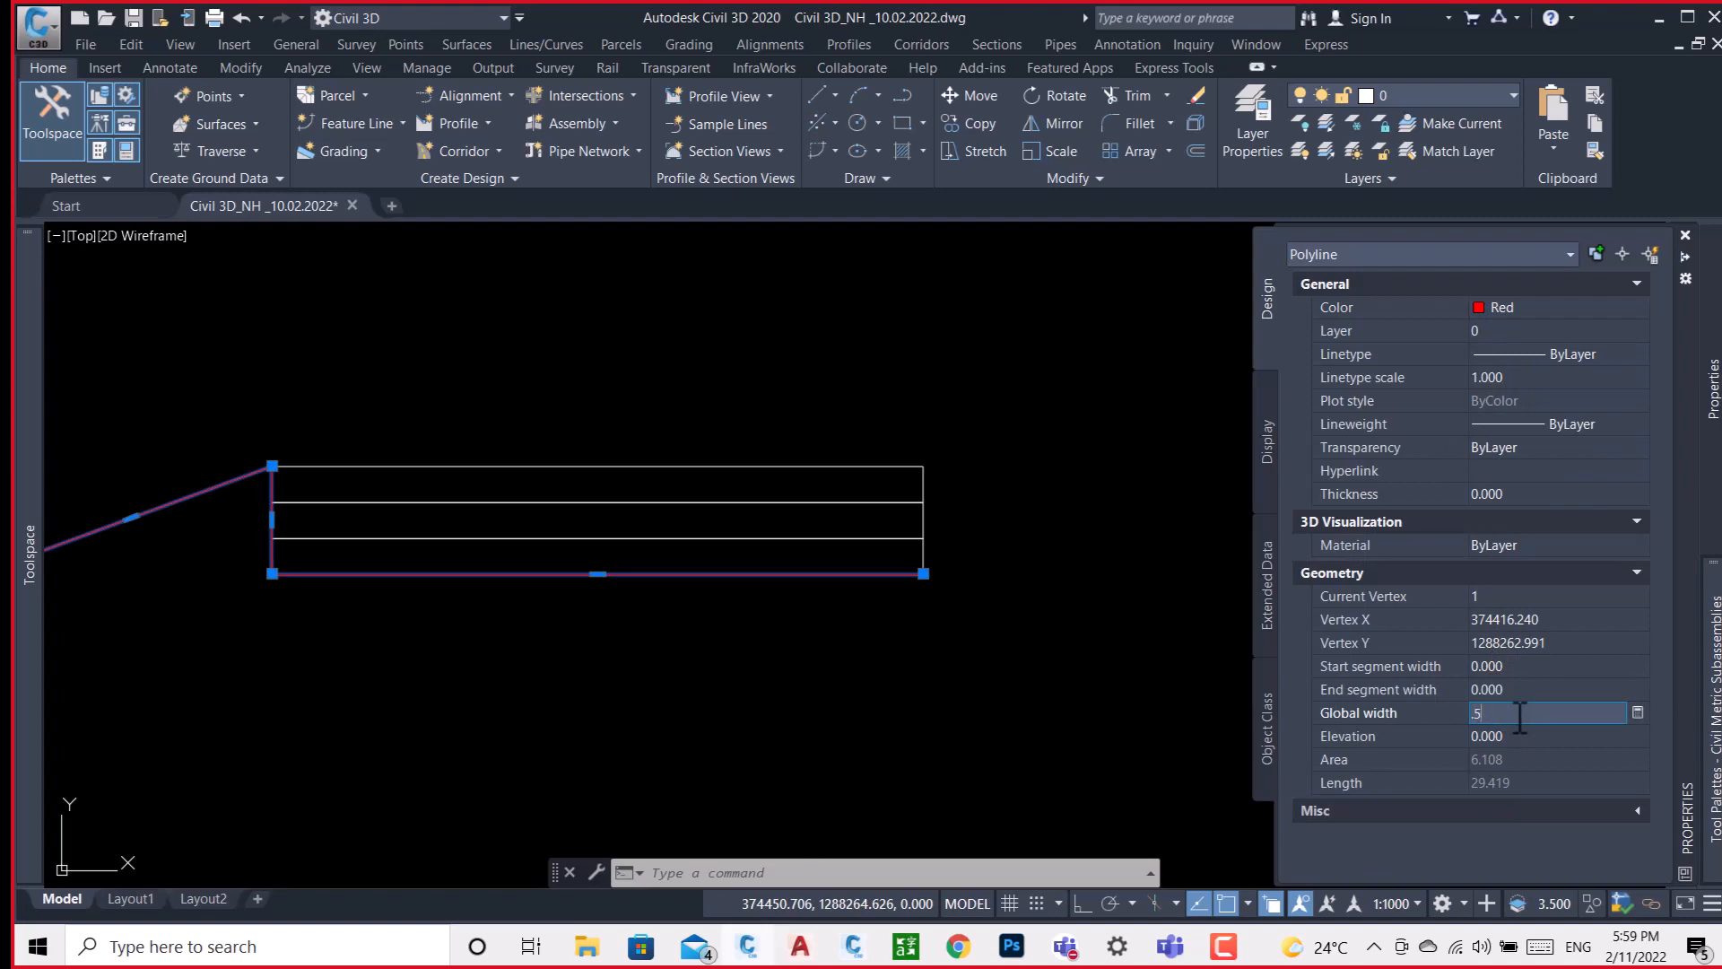
key("Tab")
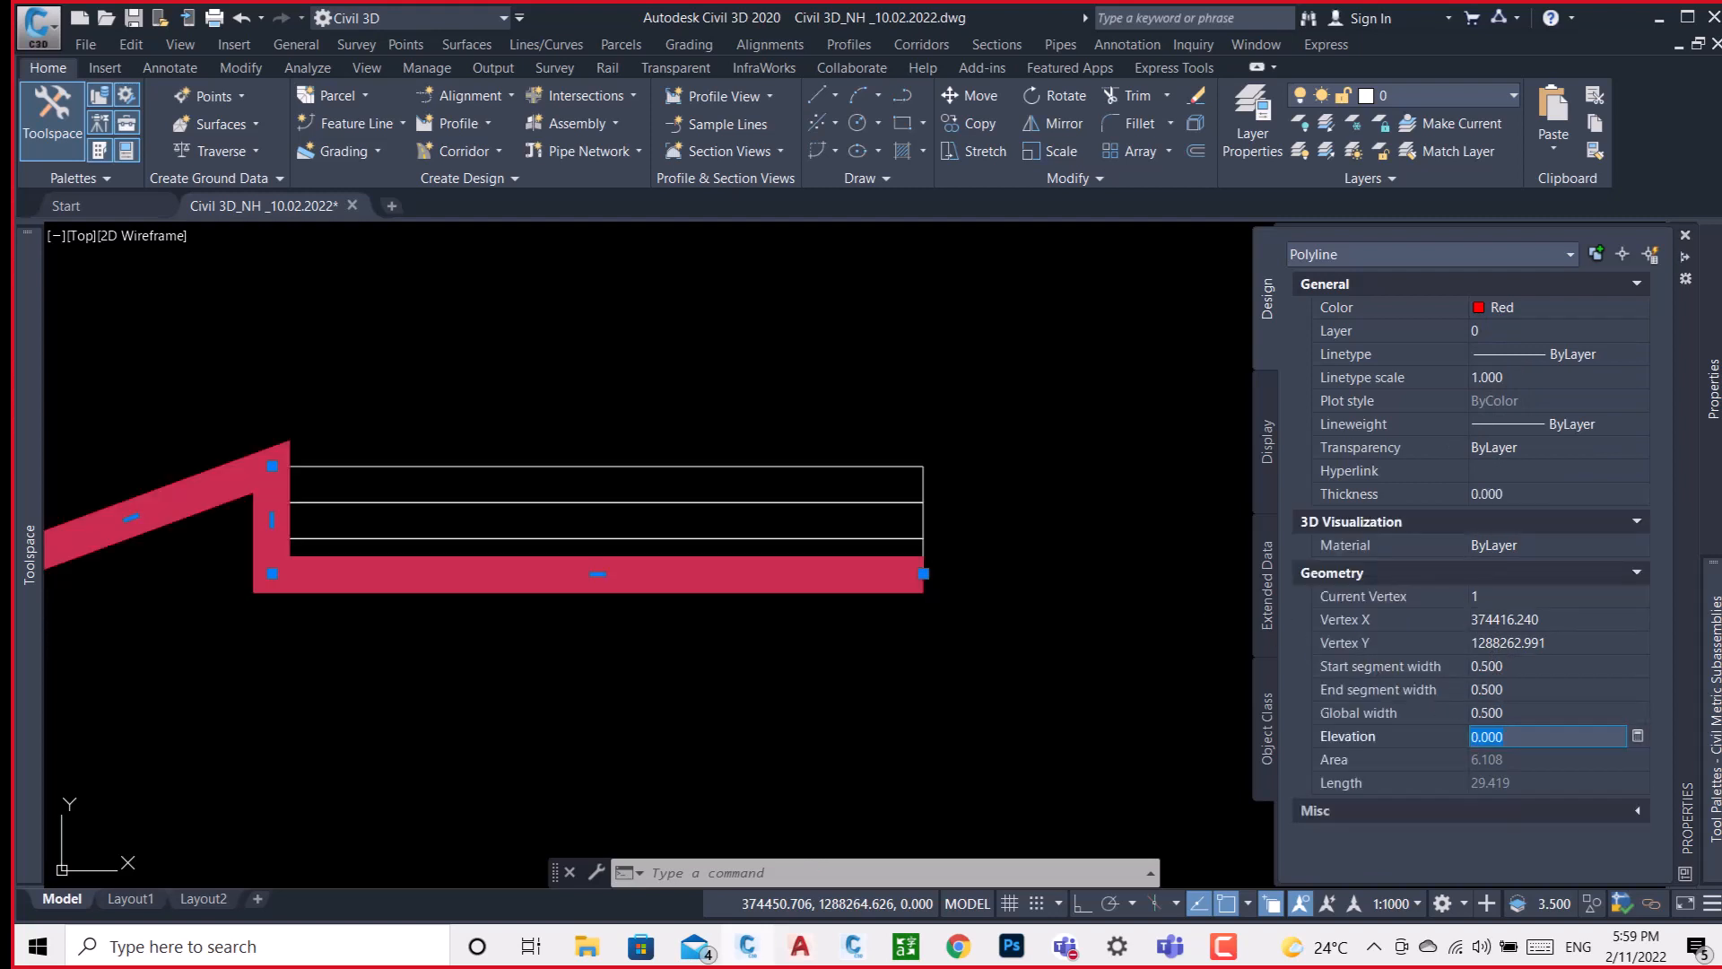
key("Escape")
scroll(1131, 462, "down", 5)
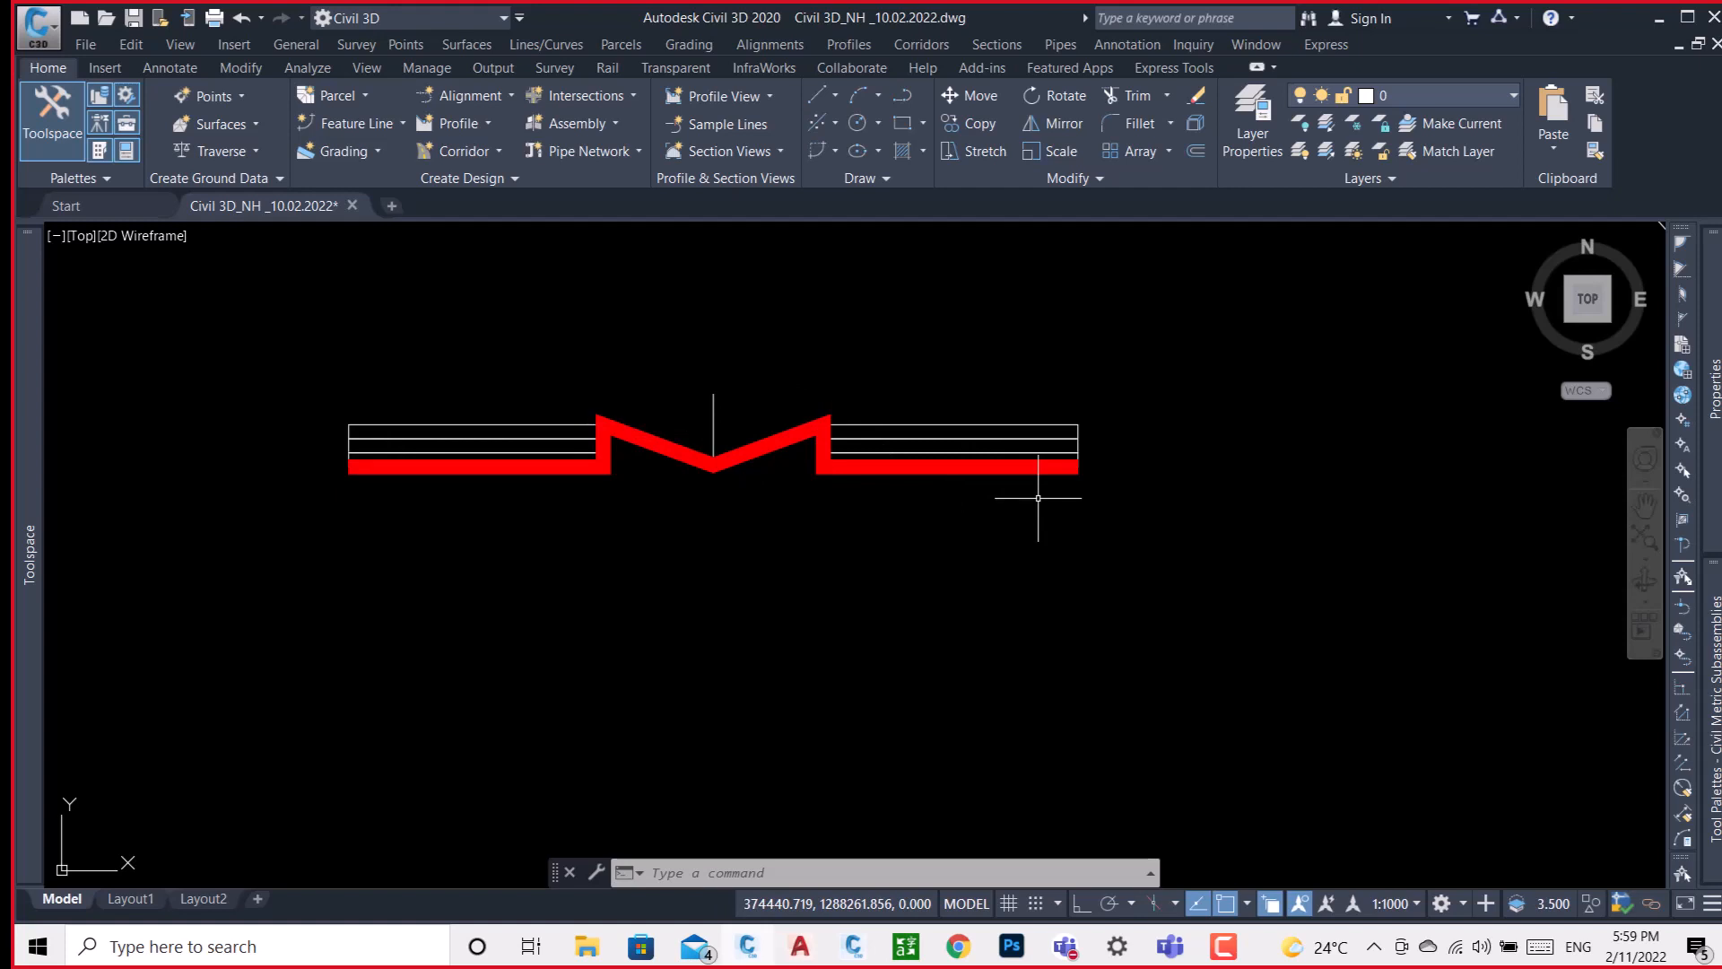
Draw a side-slope line descending outward from the outer lower corner of the right-hand pavement layers.
type("l")
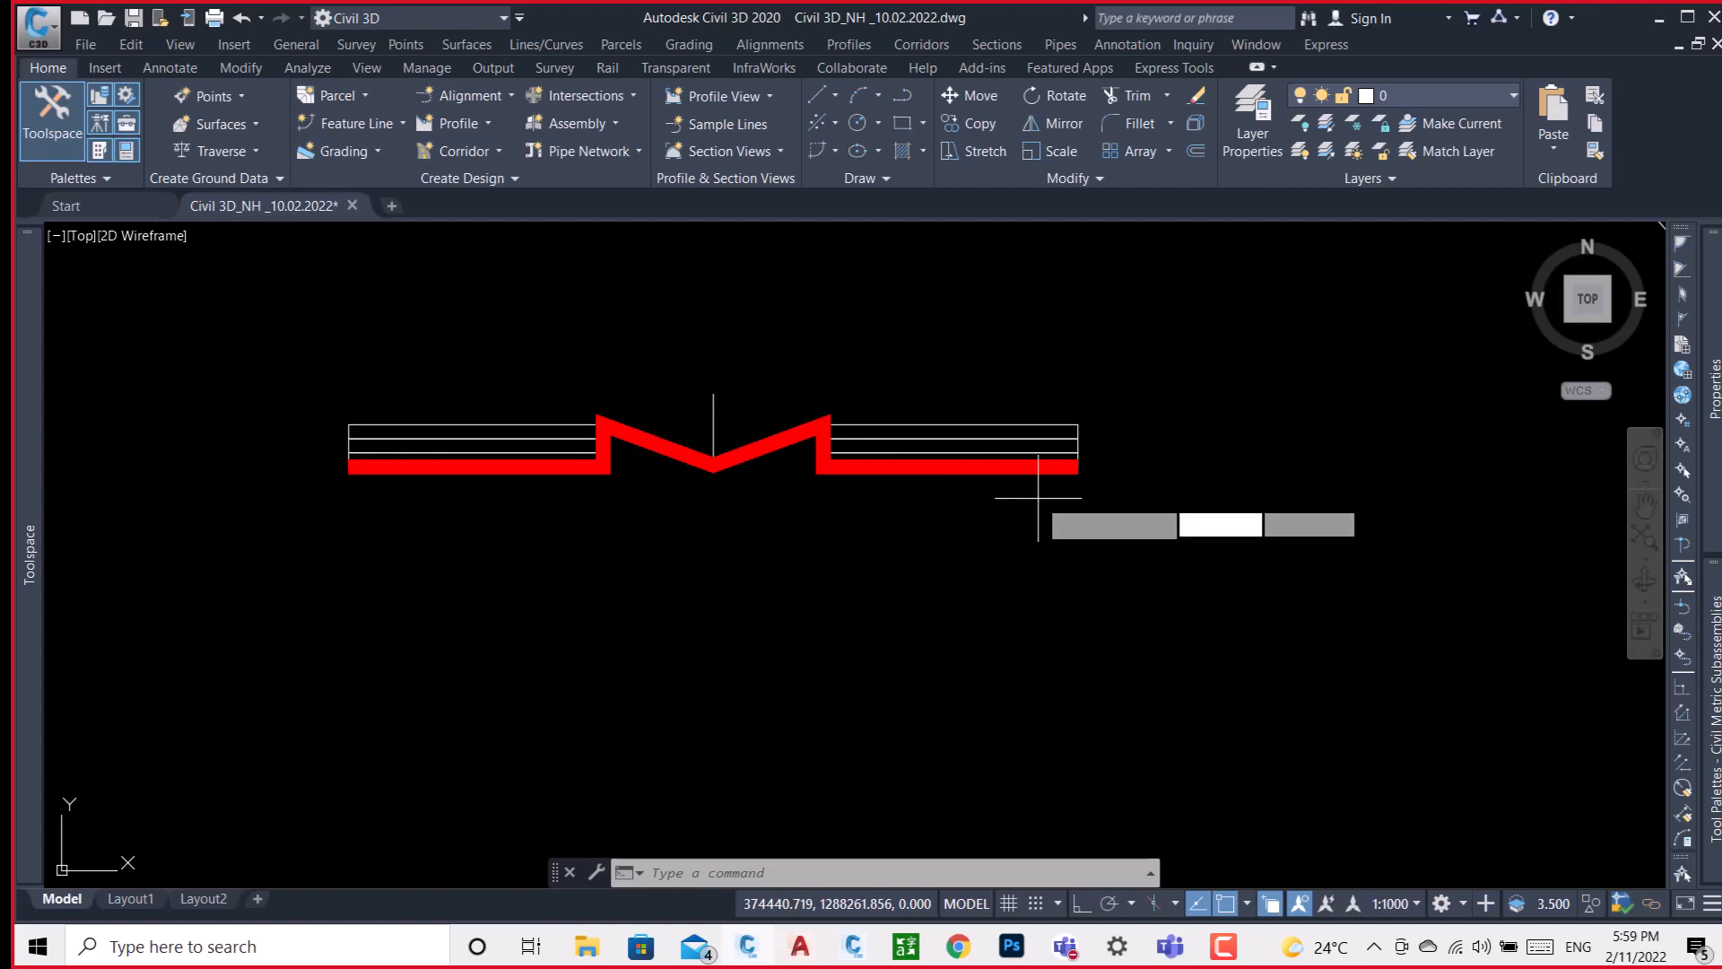
key("Return")
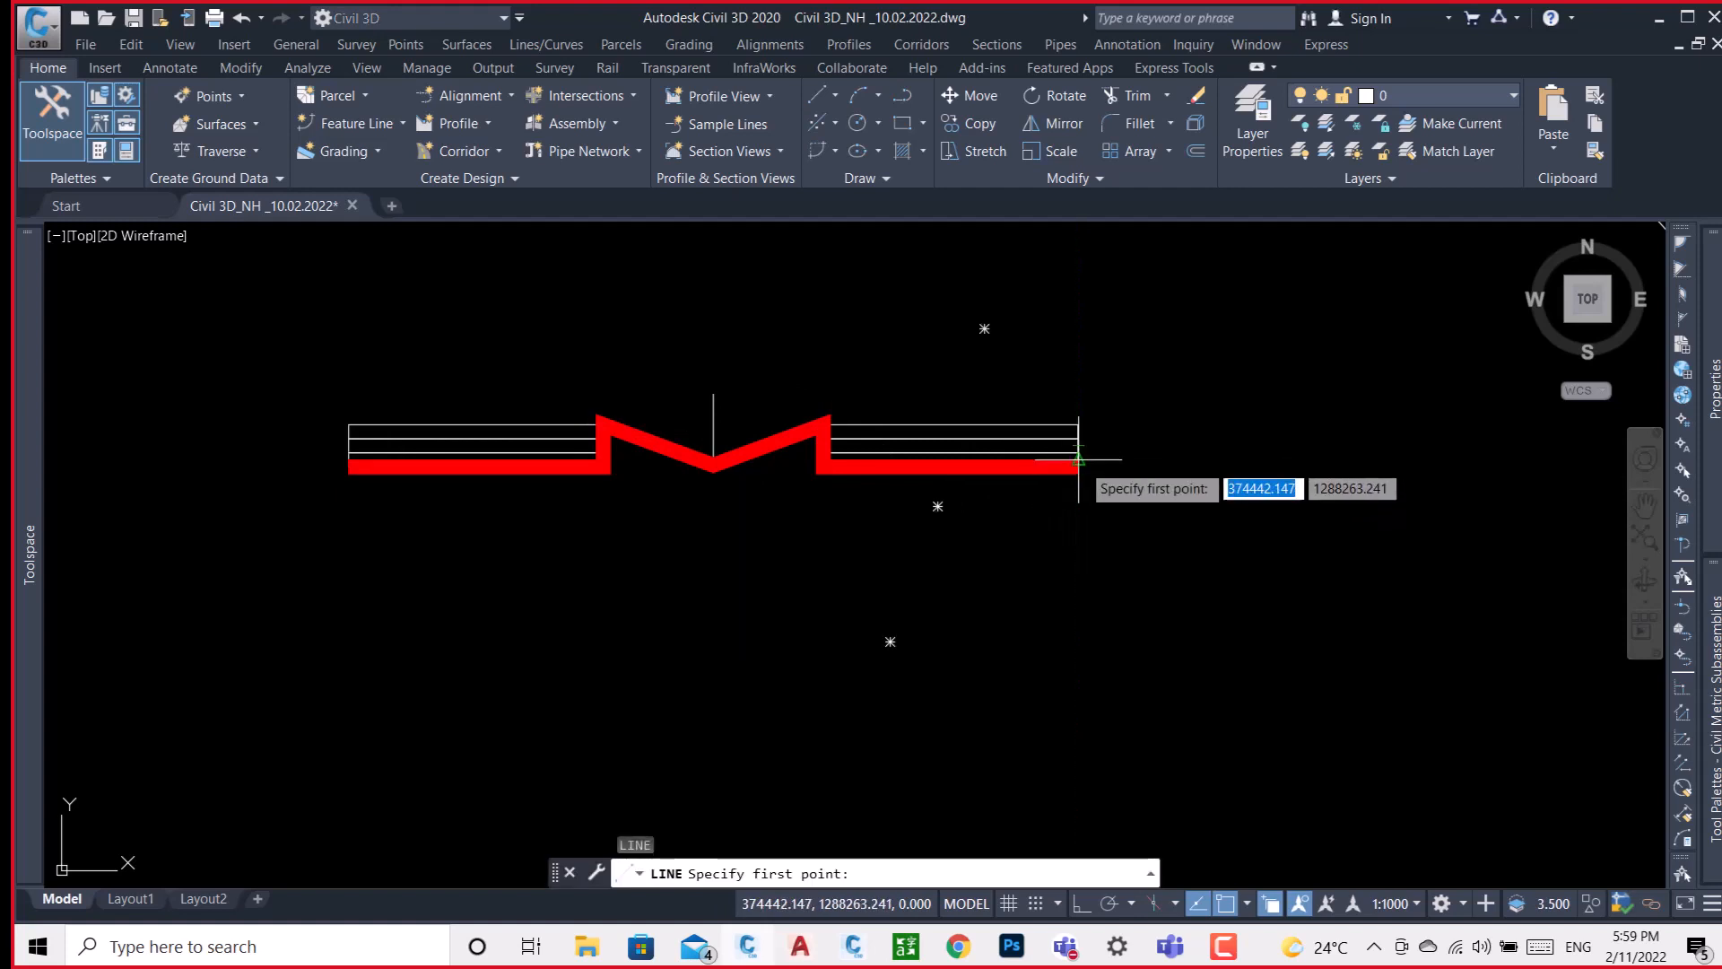
left_click(1079, 463)
left_click(1223, 542)
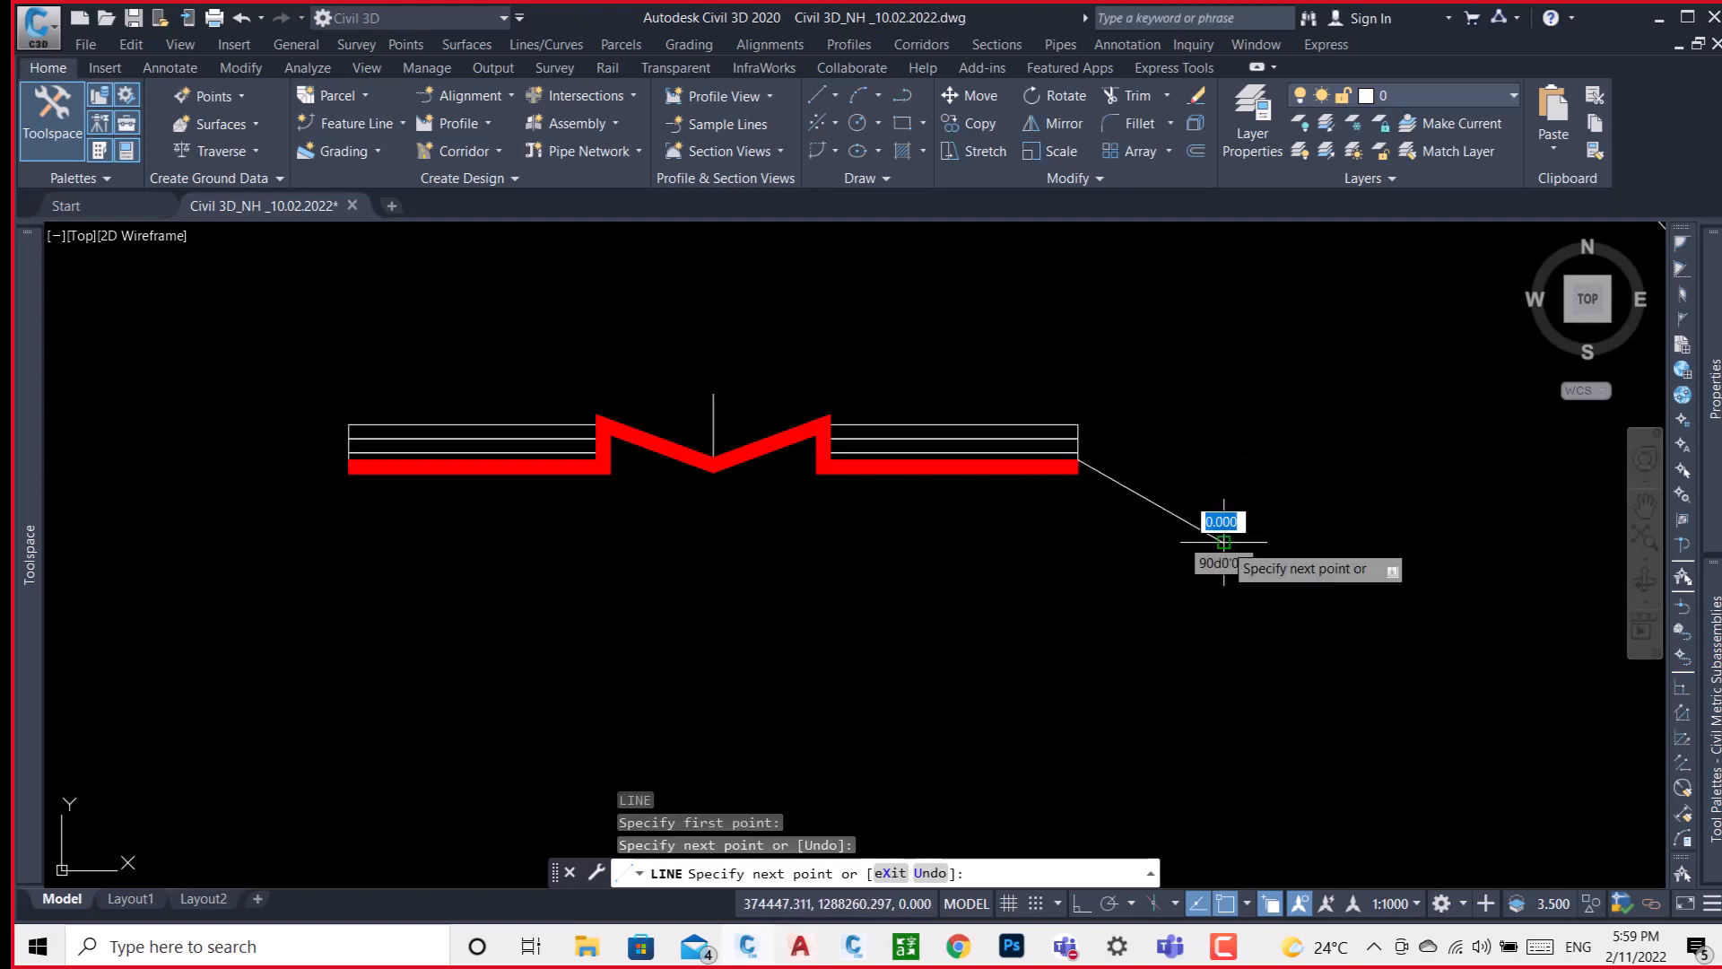
key("Return")
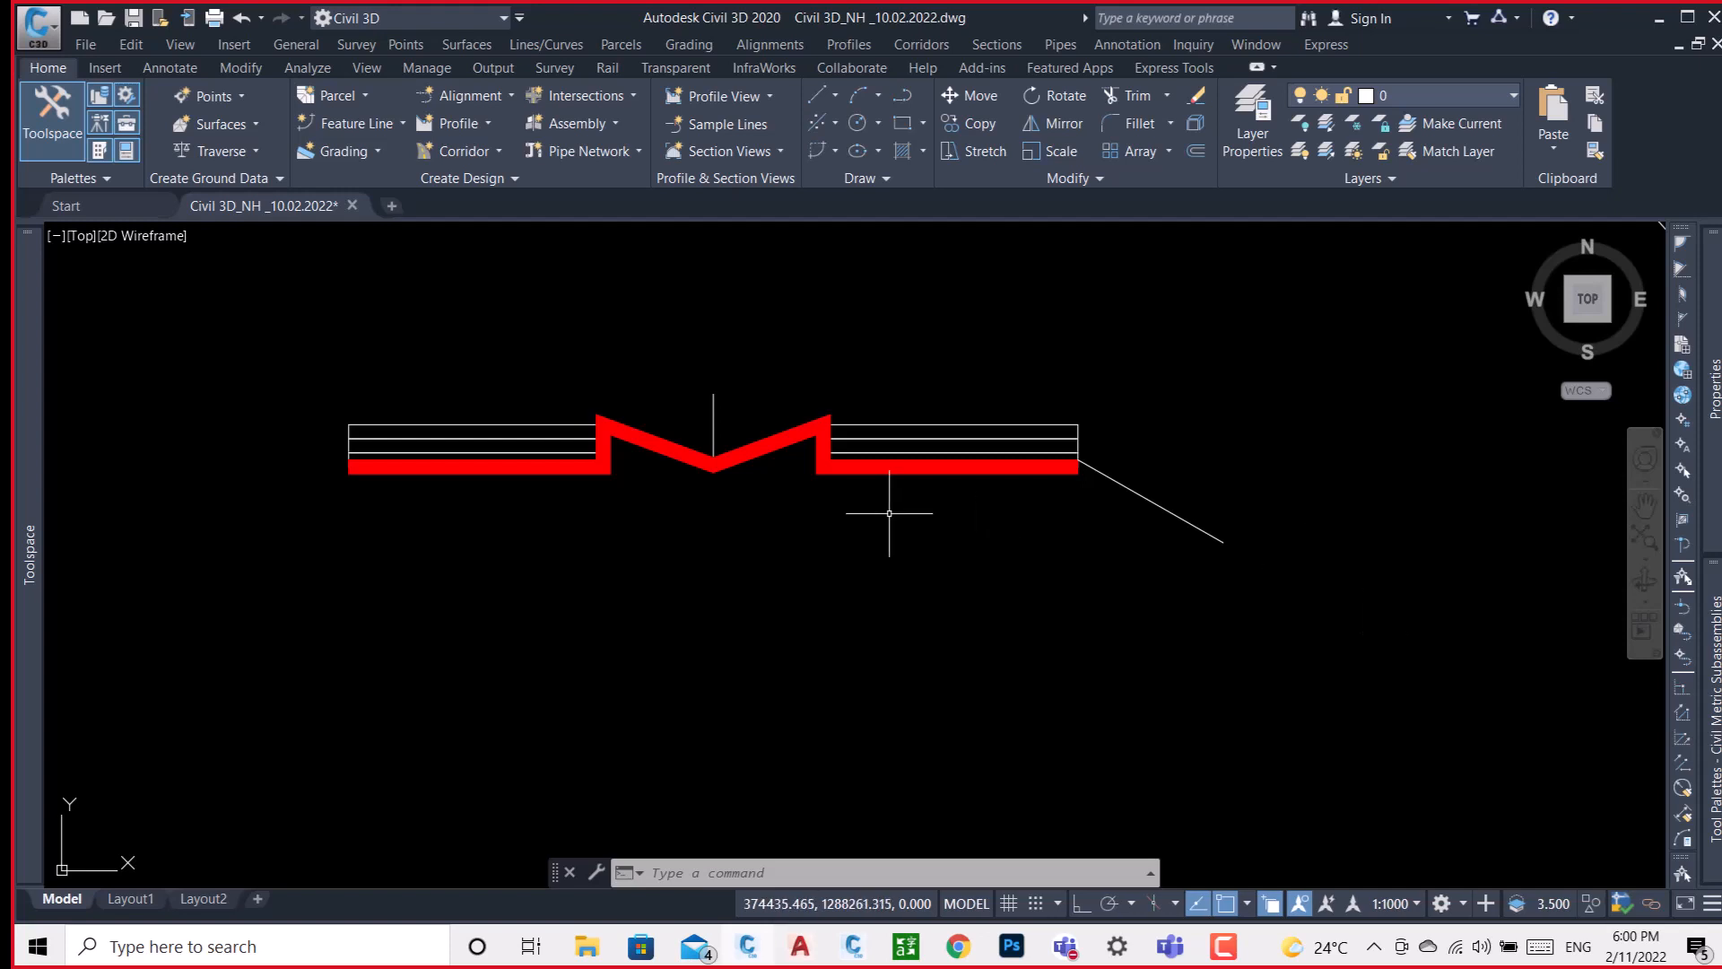
Draw a circle around the junction of the median's right slope and the right-hand pavement layers.
type("c")
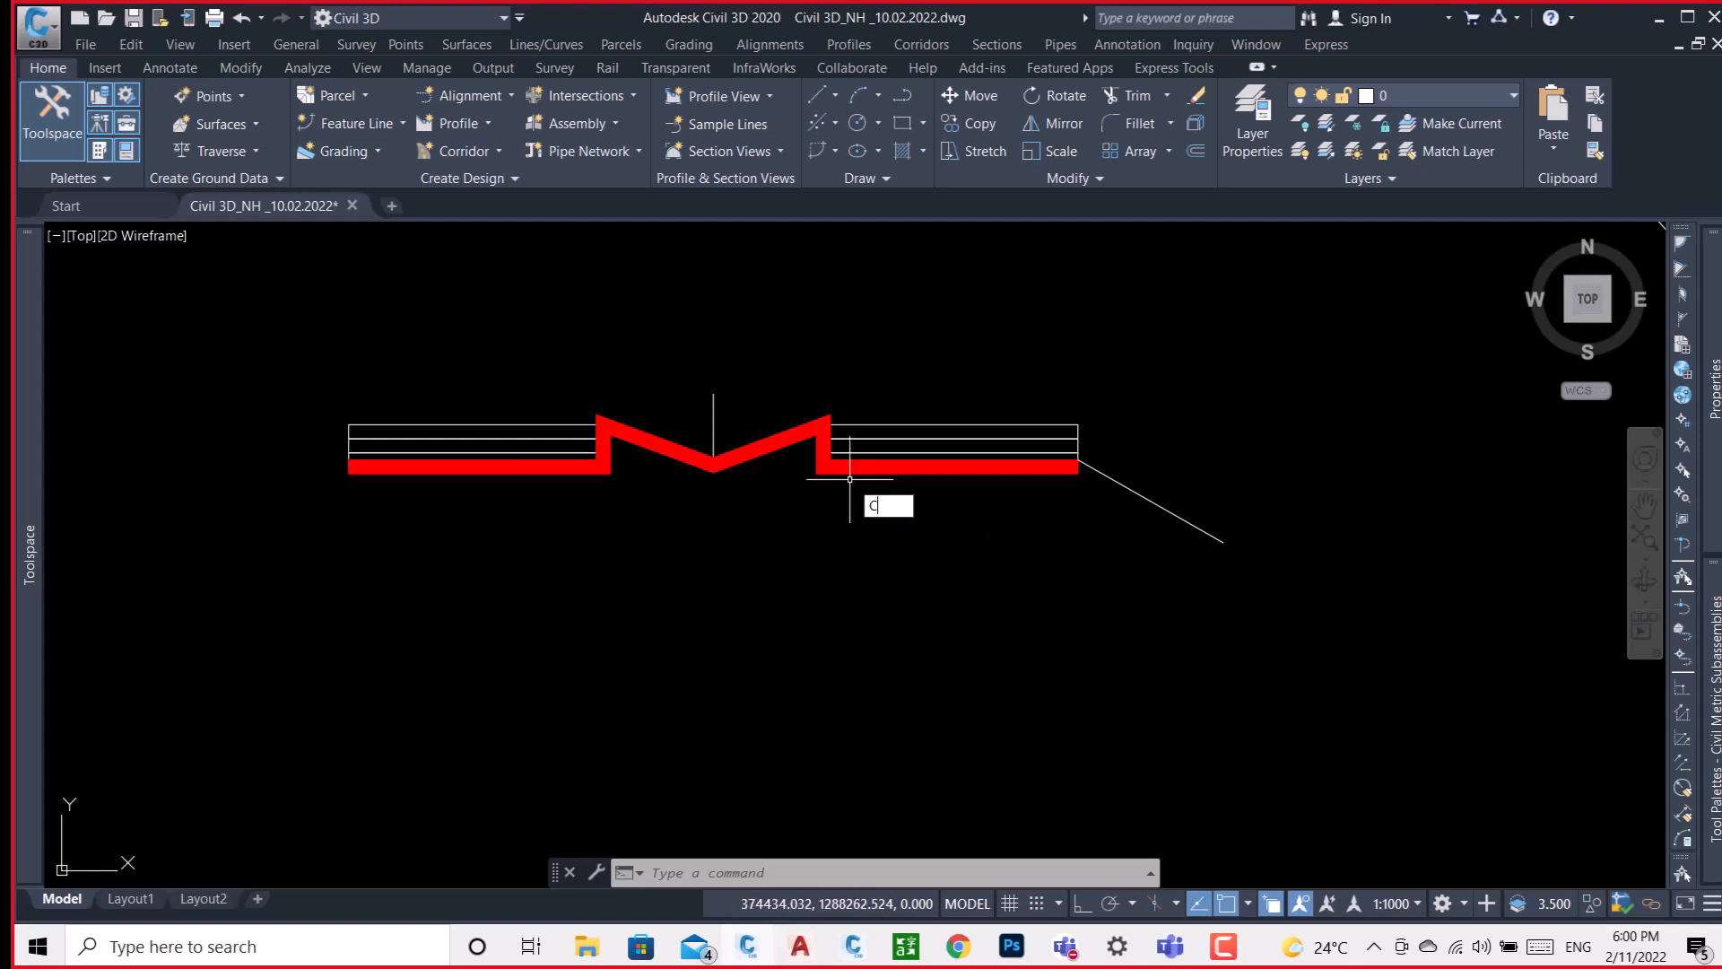
key("Return")
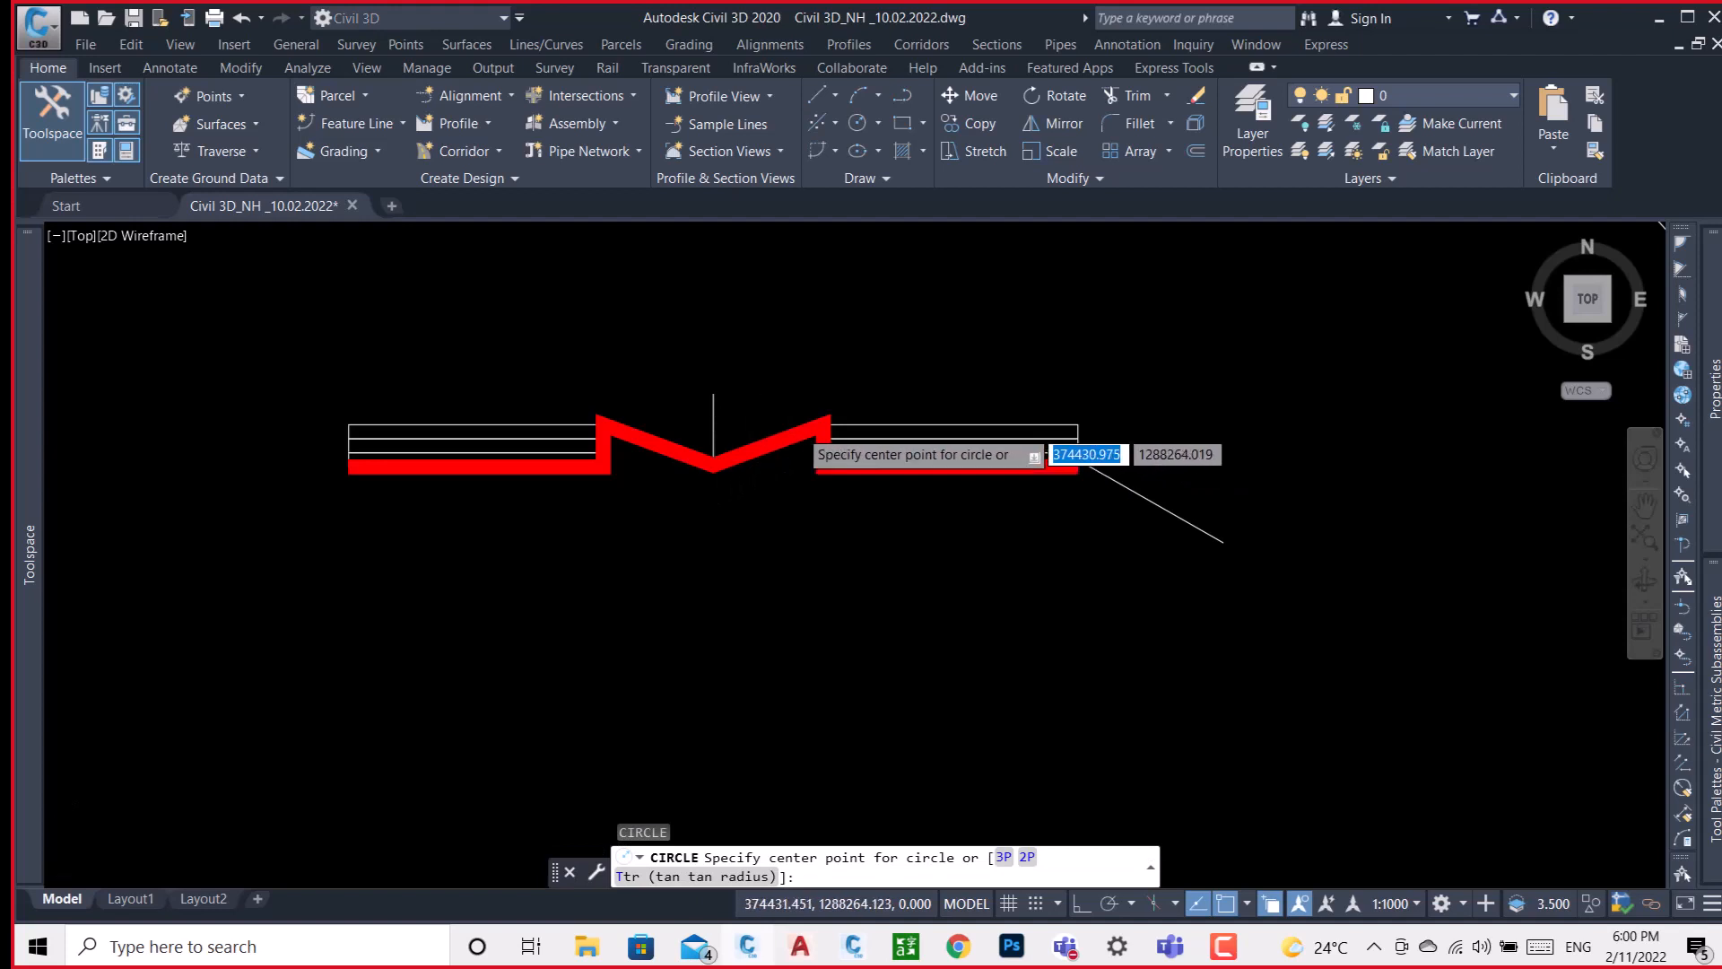
scroll(800, 430, "up", 2)
left_click(803, 387)
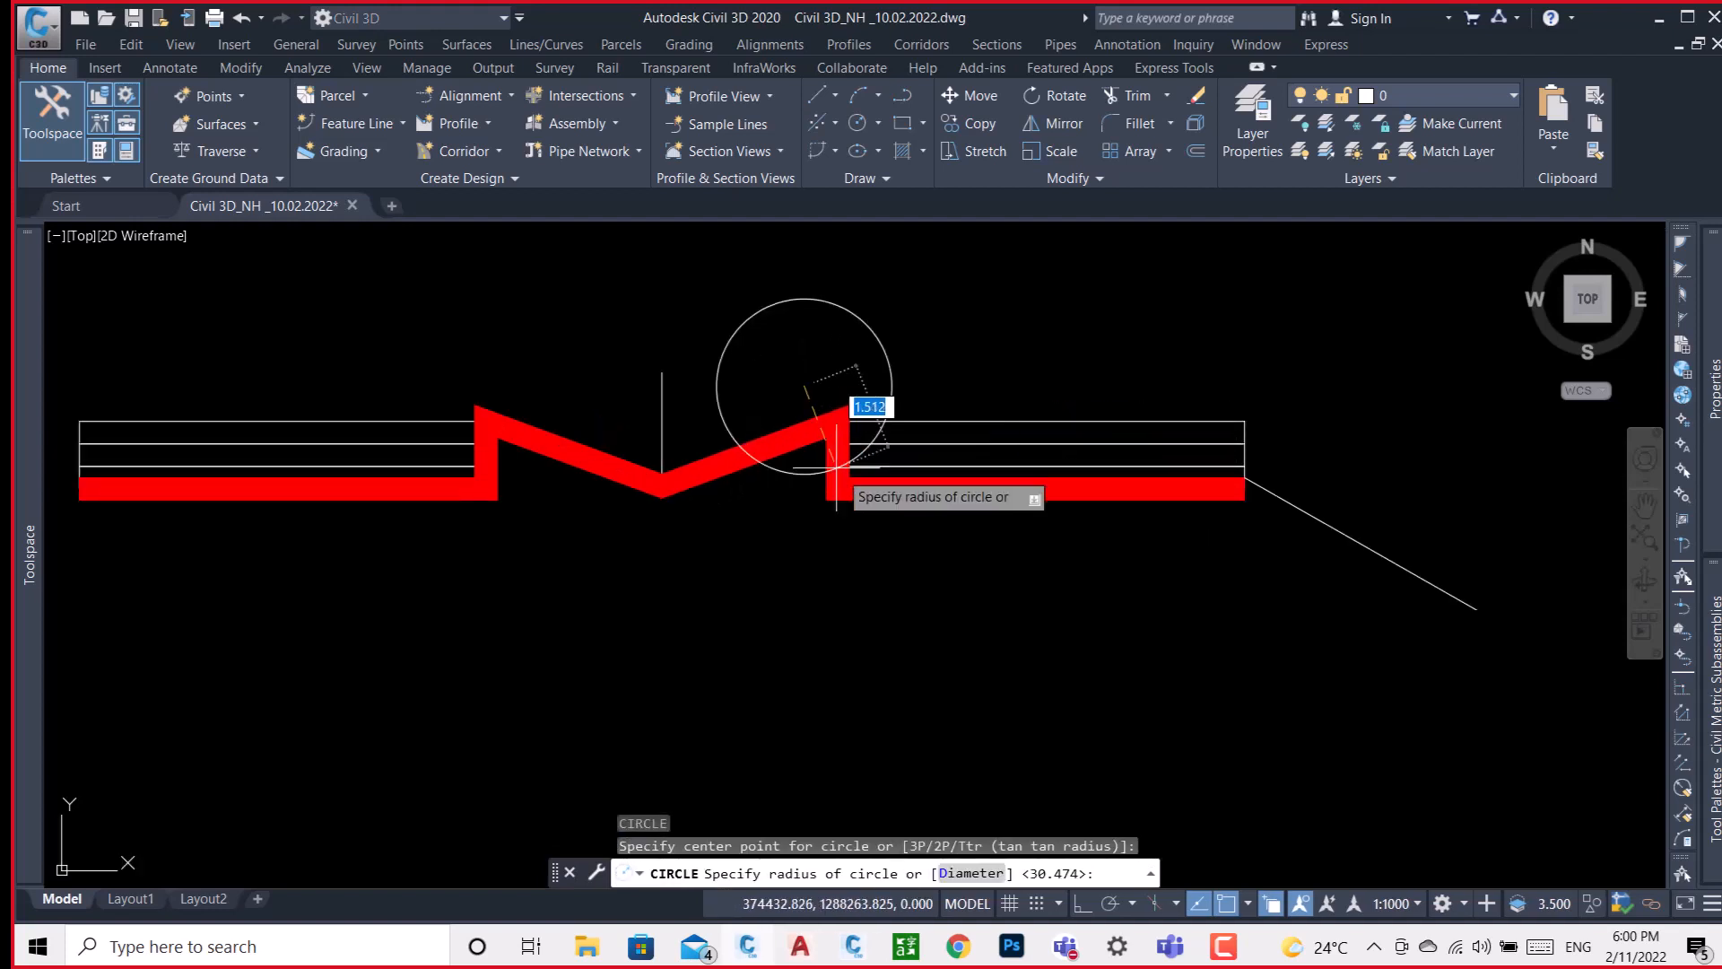
left_click(870, 519)
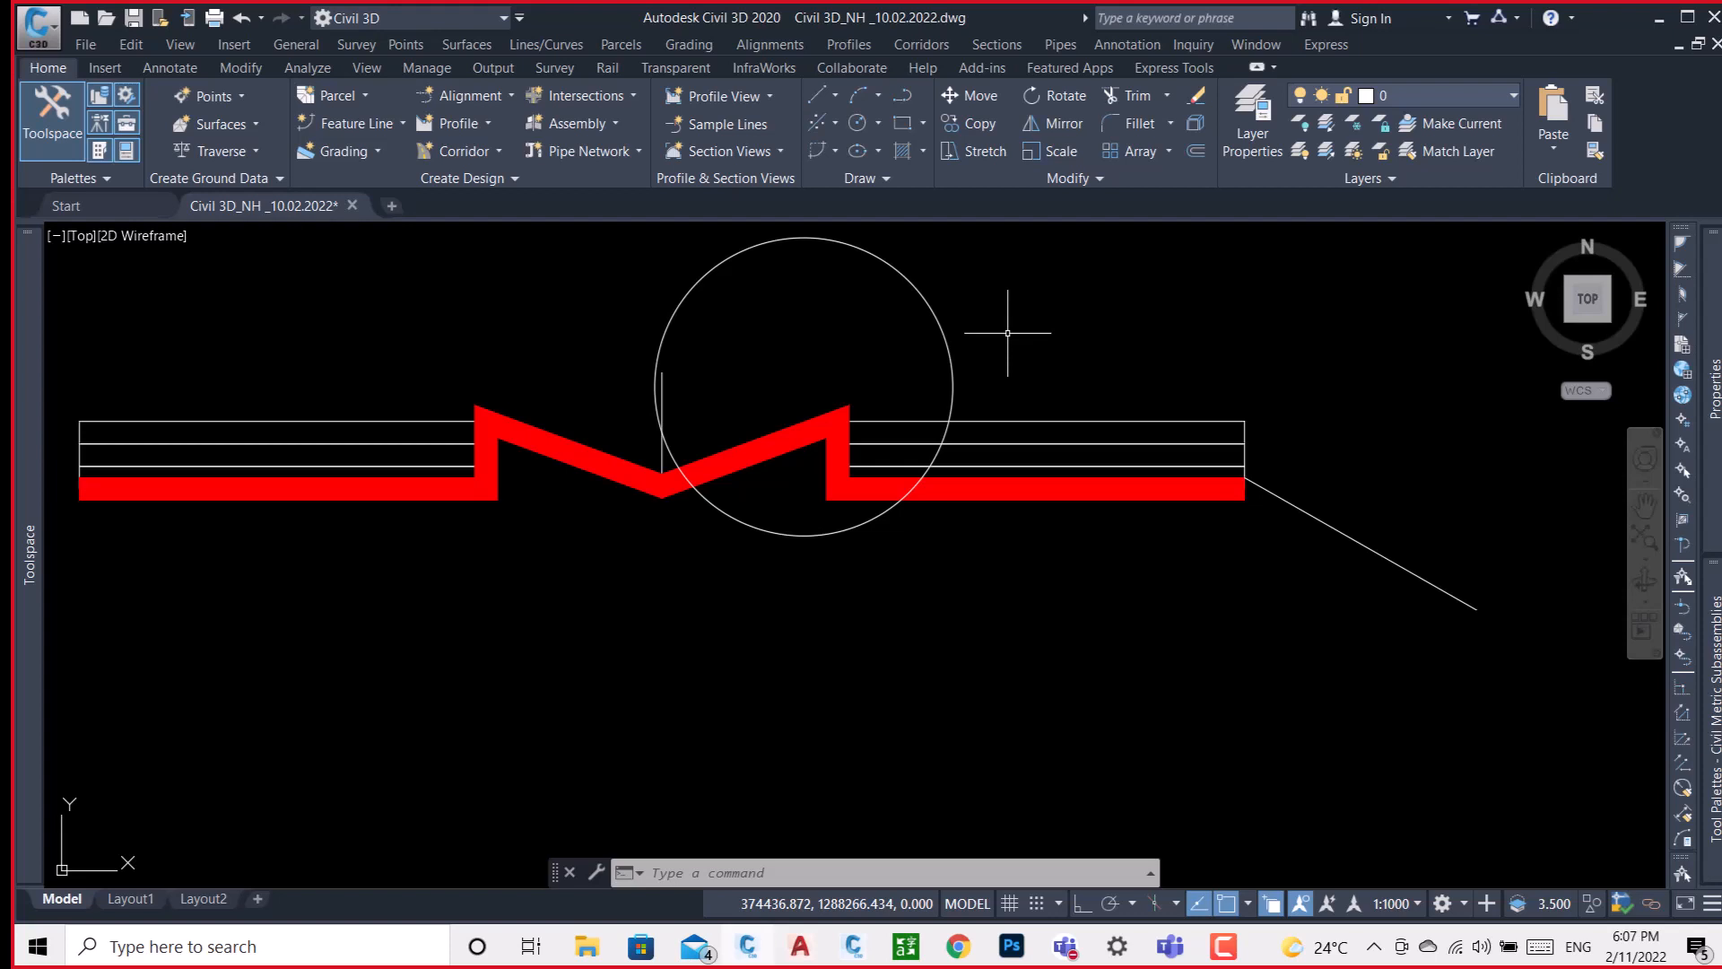
left_click(892, 266)
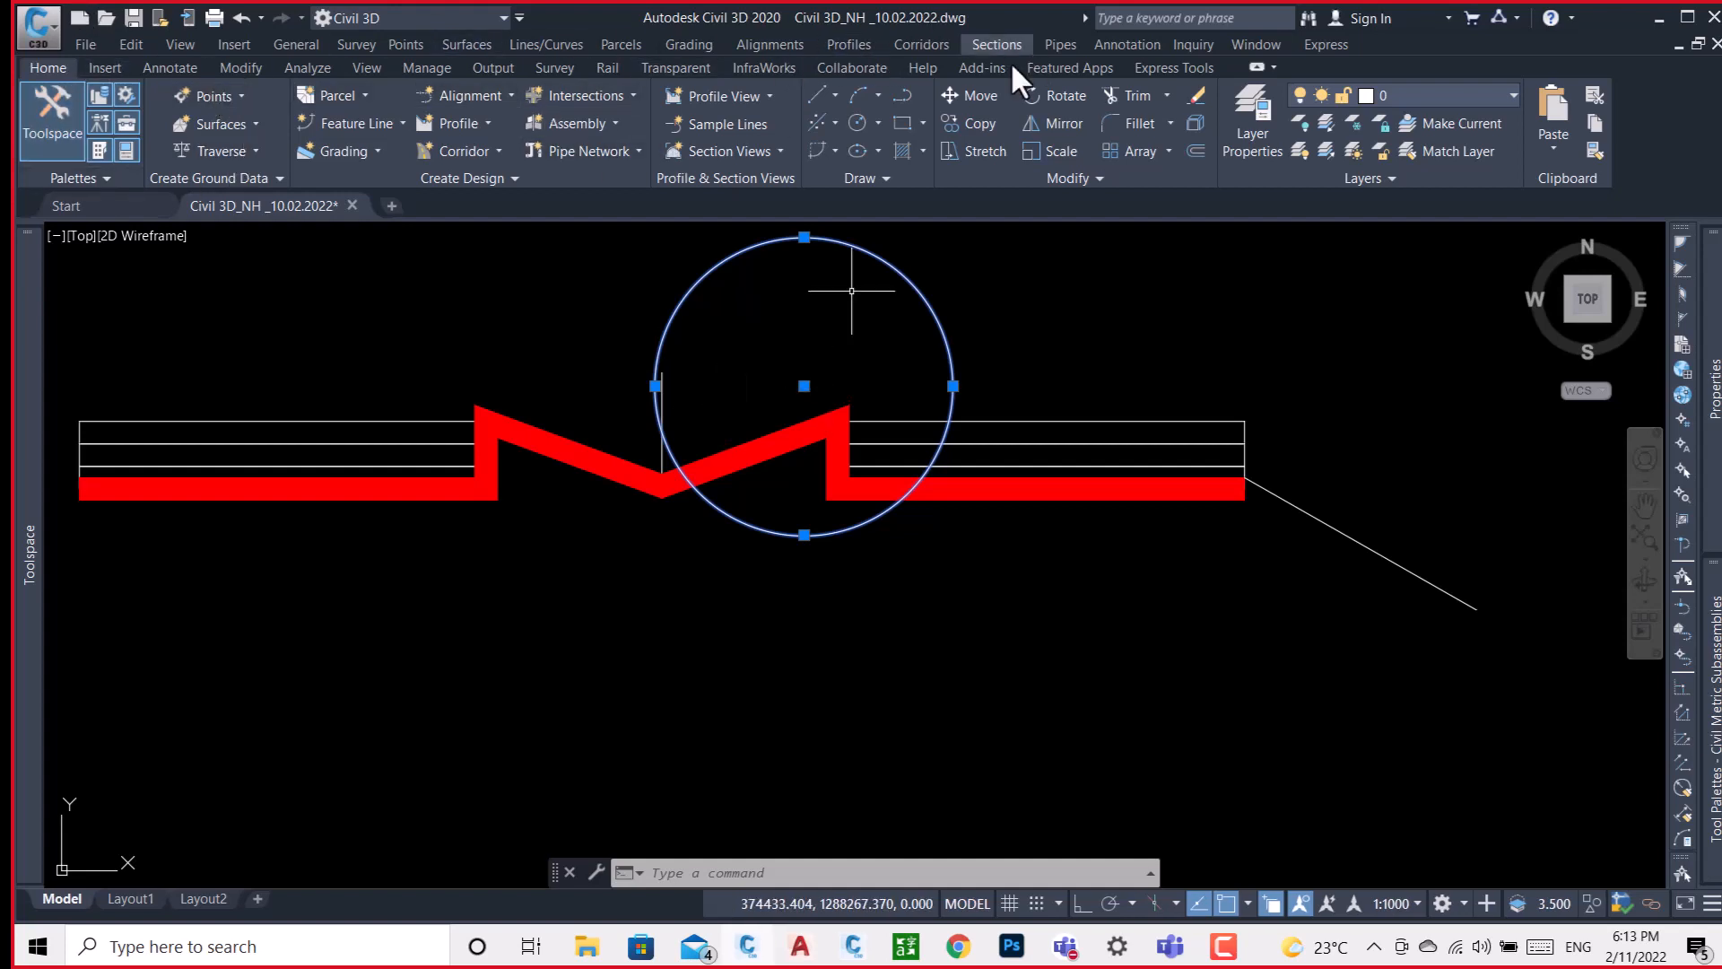
left_click(531, 47)
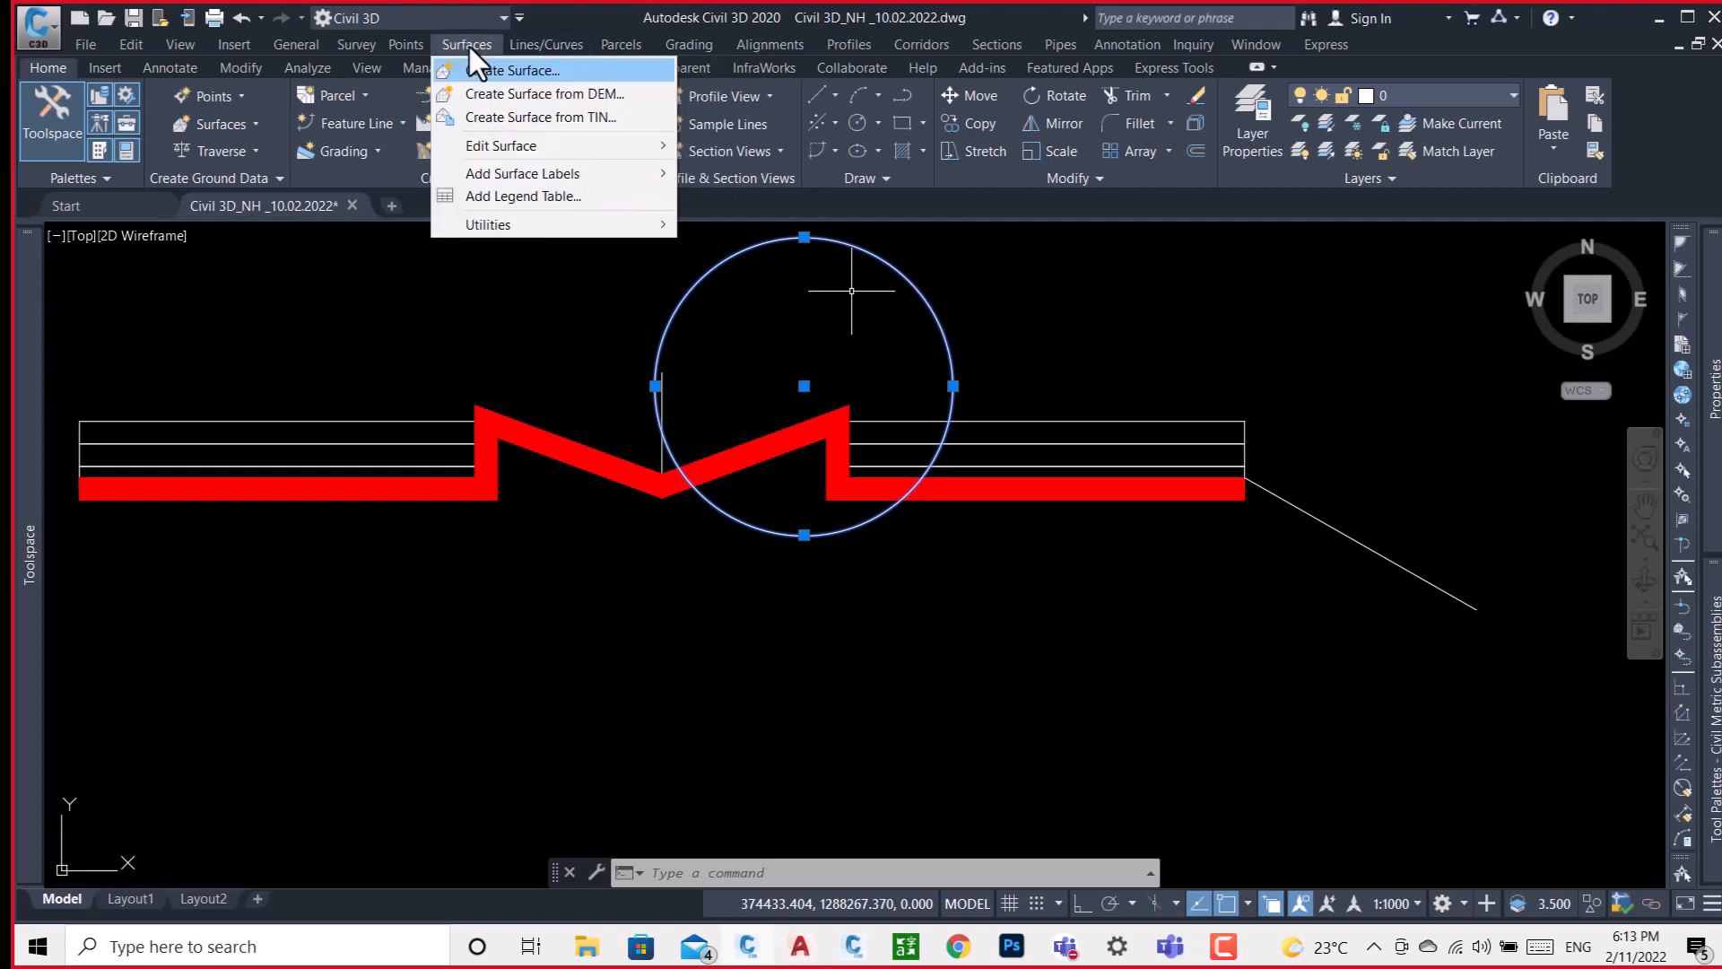
left_click(470, 47)
left_click(414, 46)
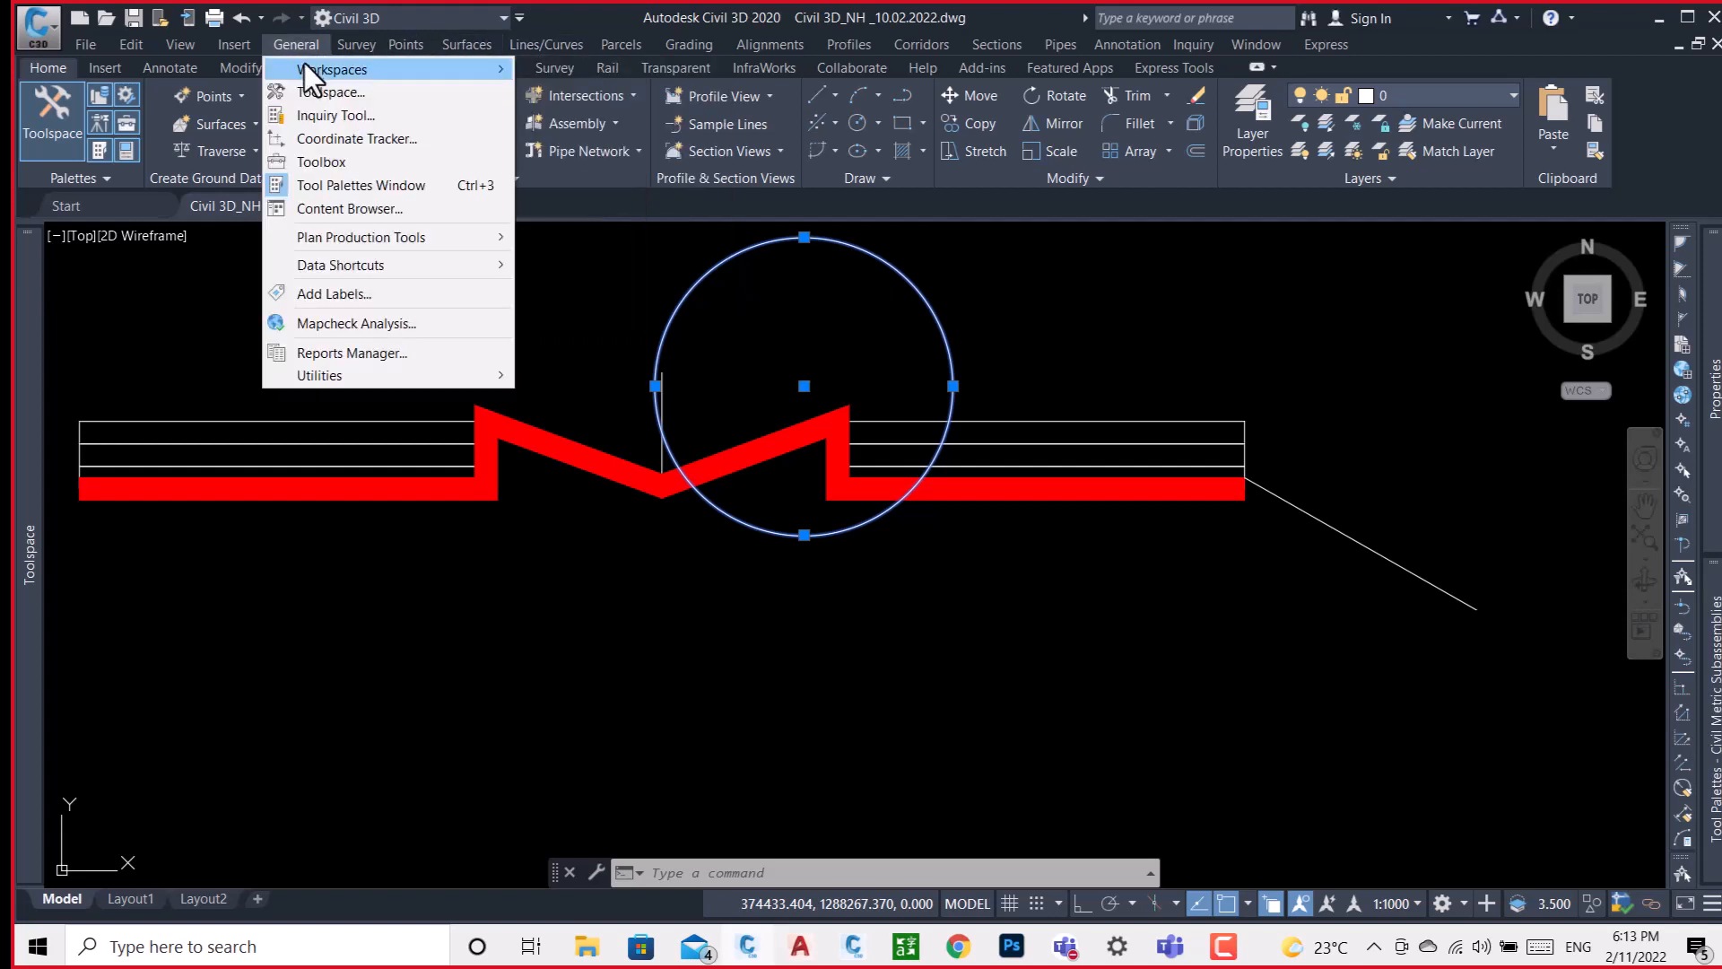
left_click(239, 66)
left_click(183, 72)
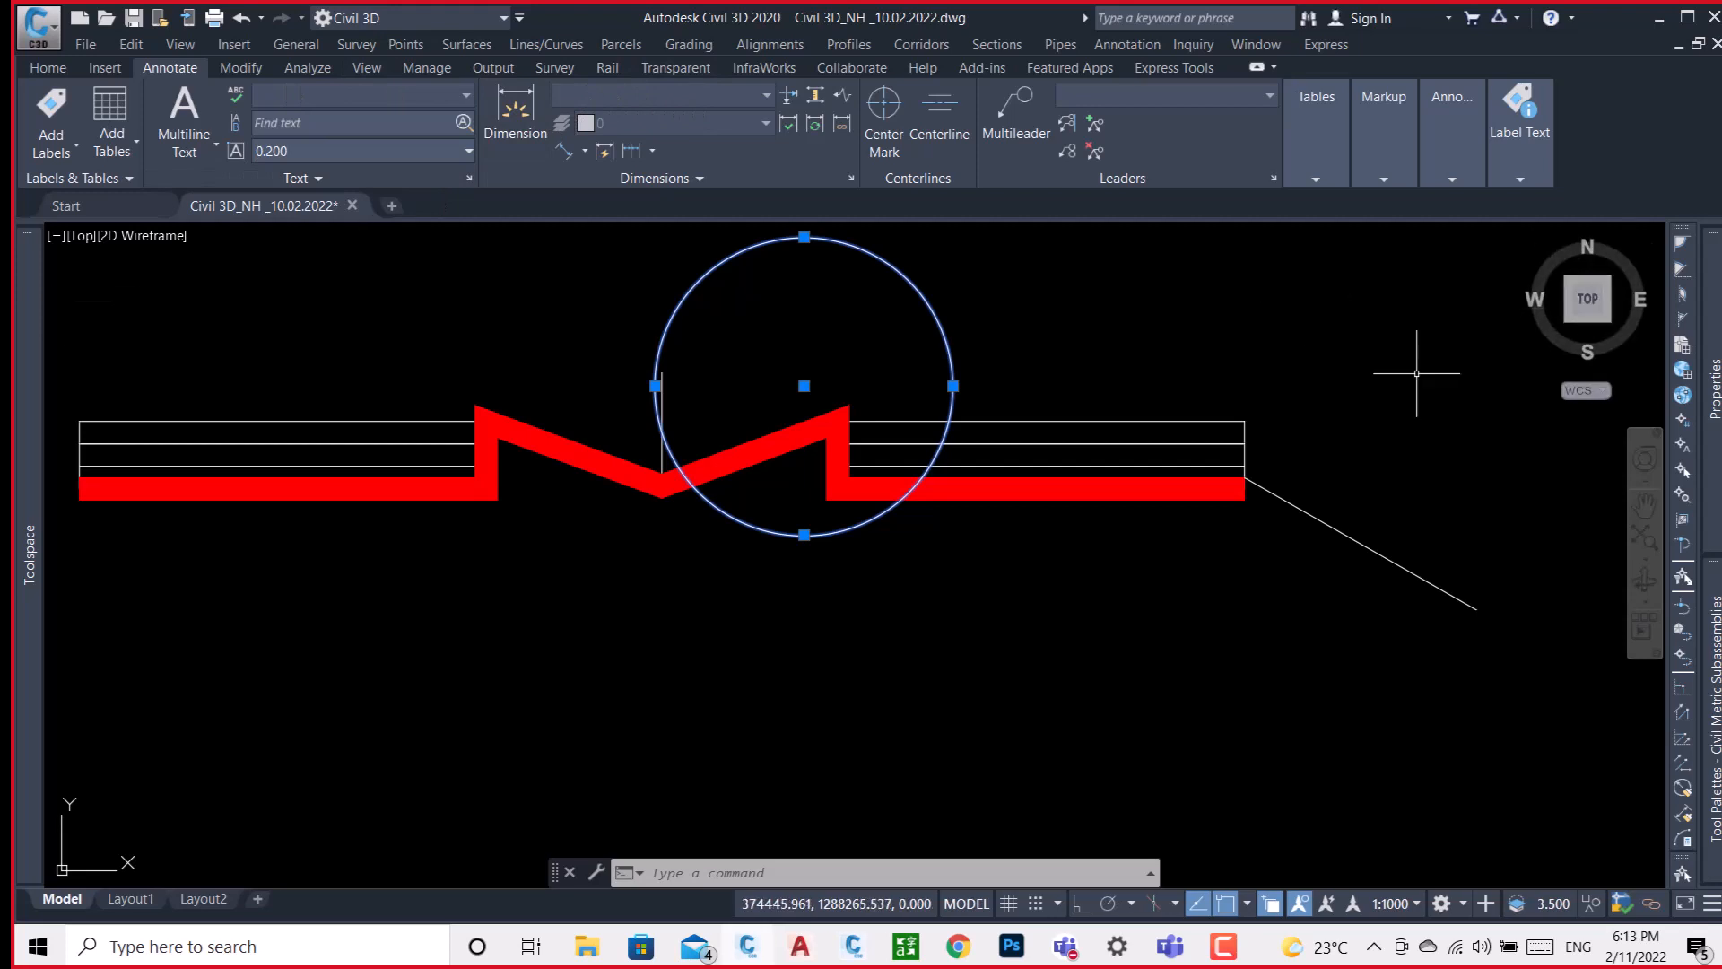
left_click(238, 66)
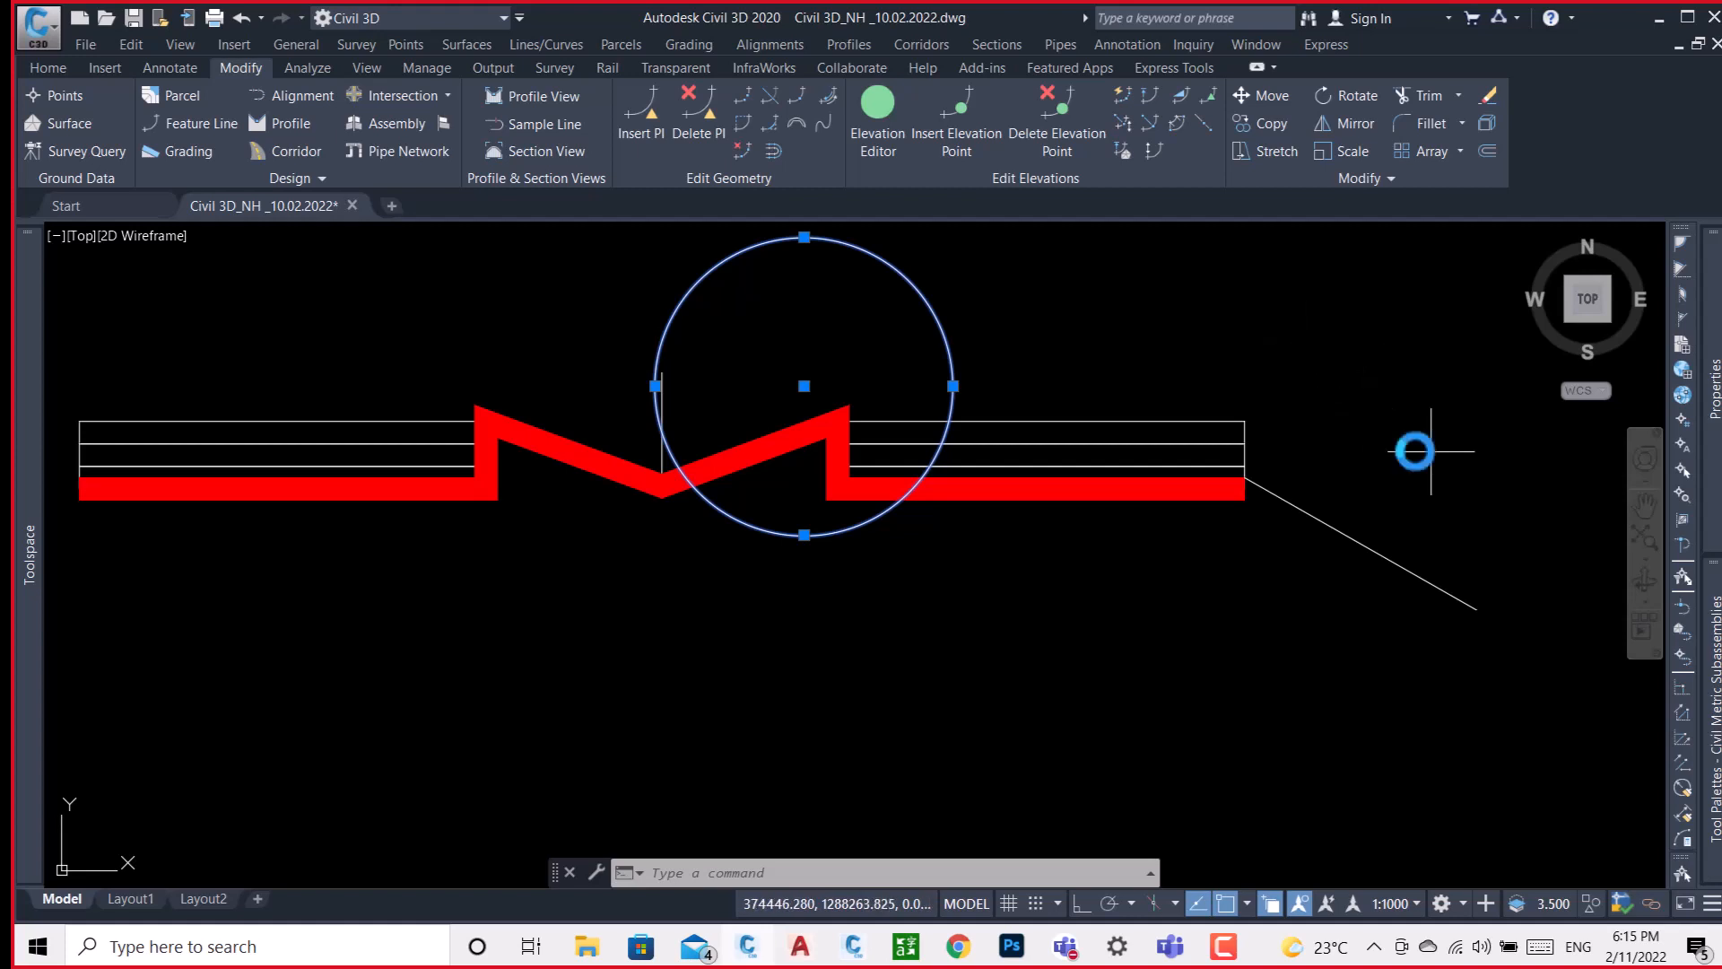
Examine the existing road assembly elsewhere in the drawing, picking out the lane subassembly just right of its centre line.
middle_click_drag(1427, 454, 905, 525)
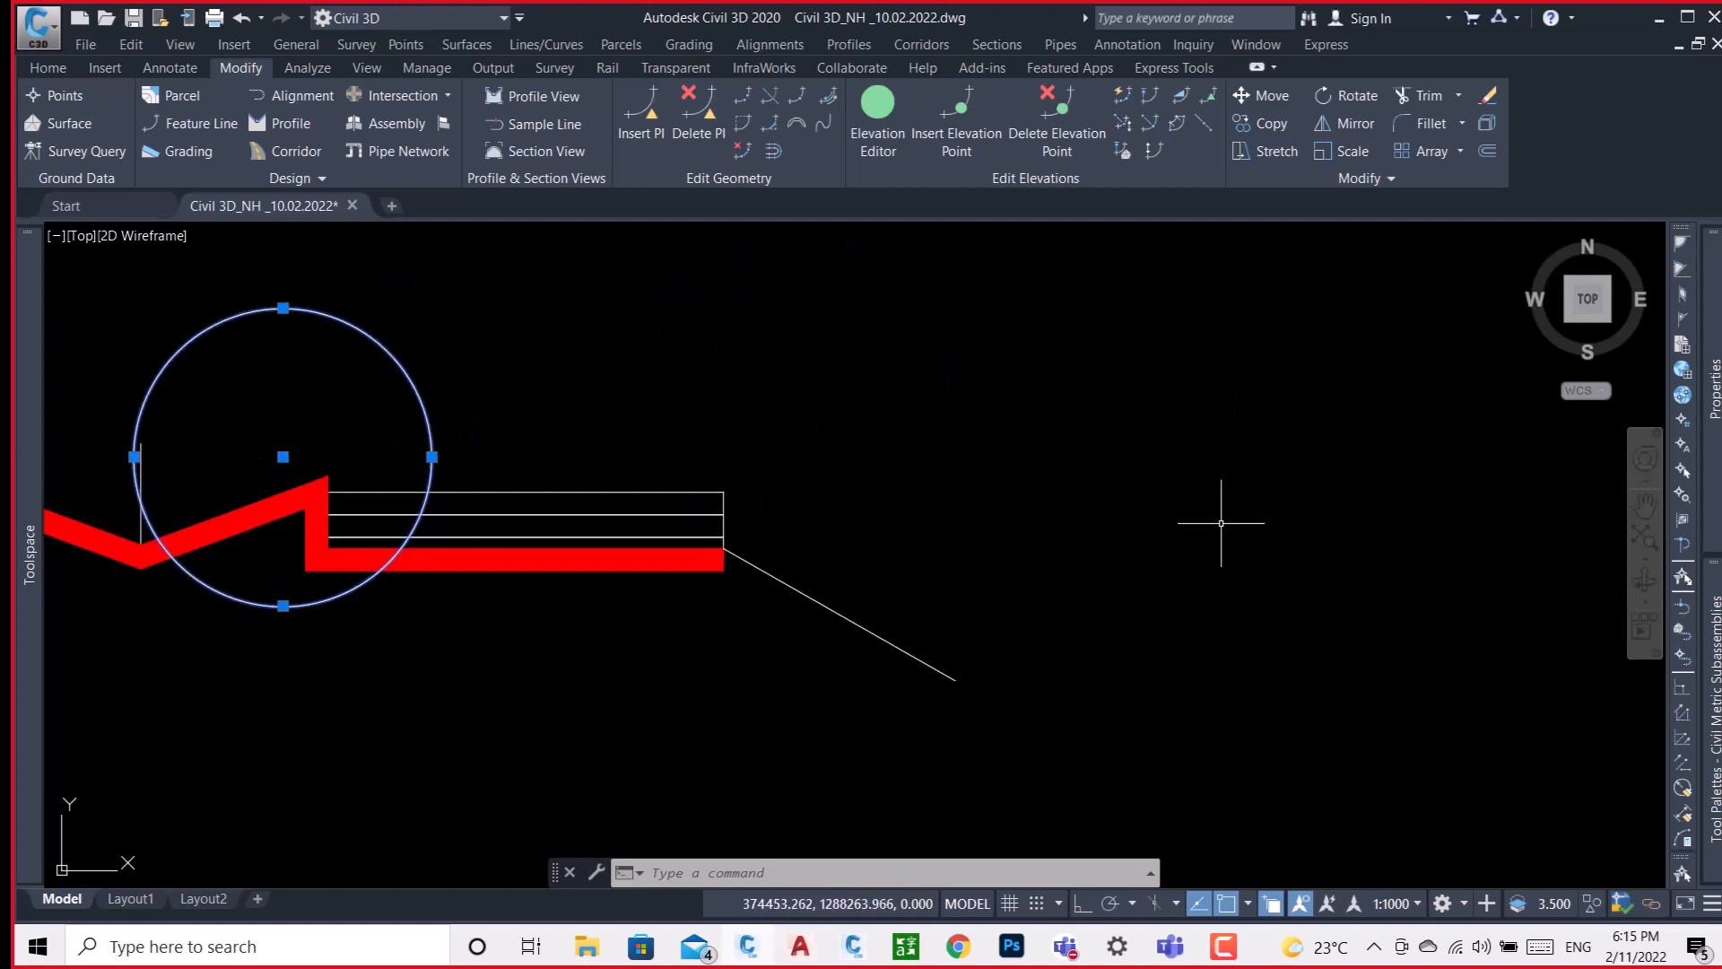
scroll(903, 449, "down", 5)
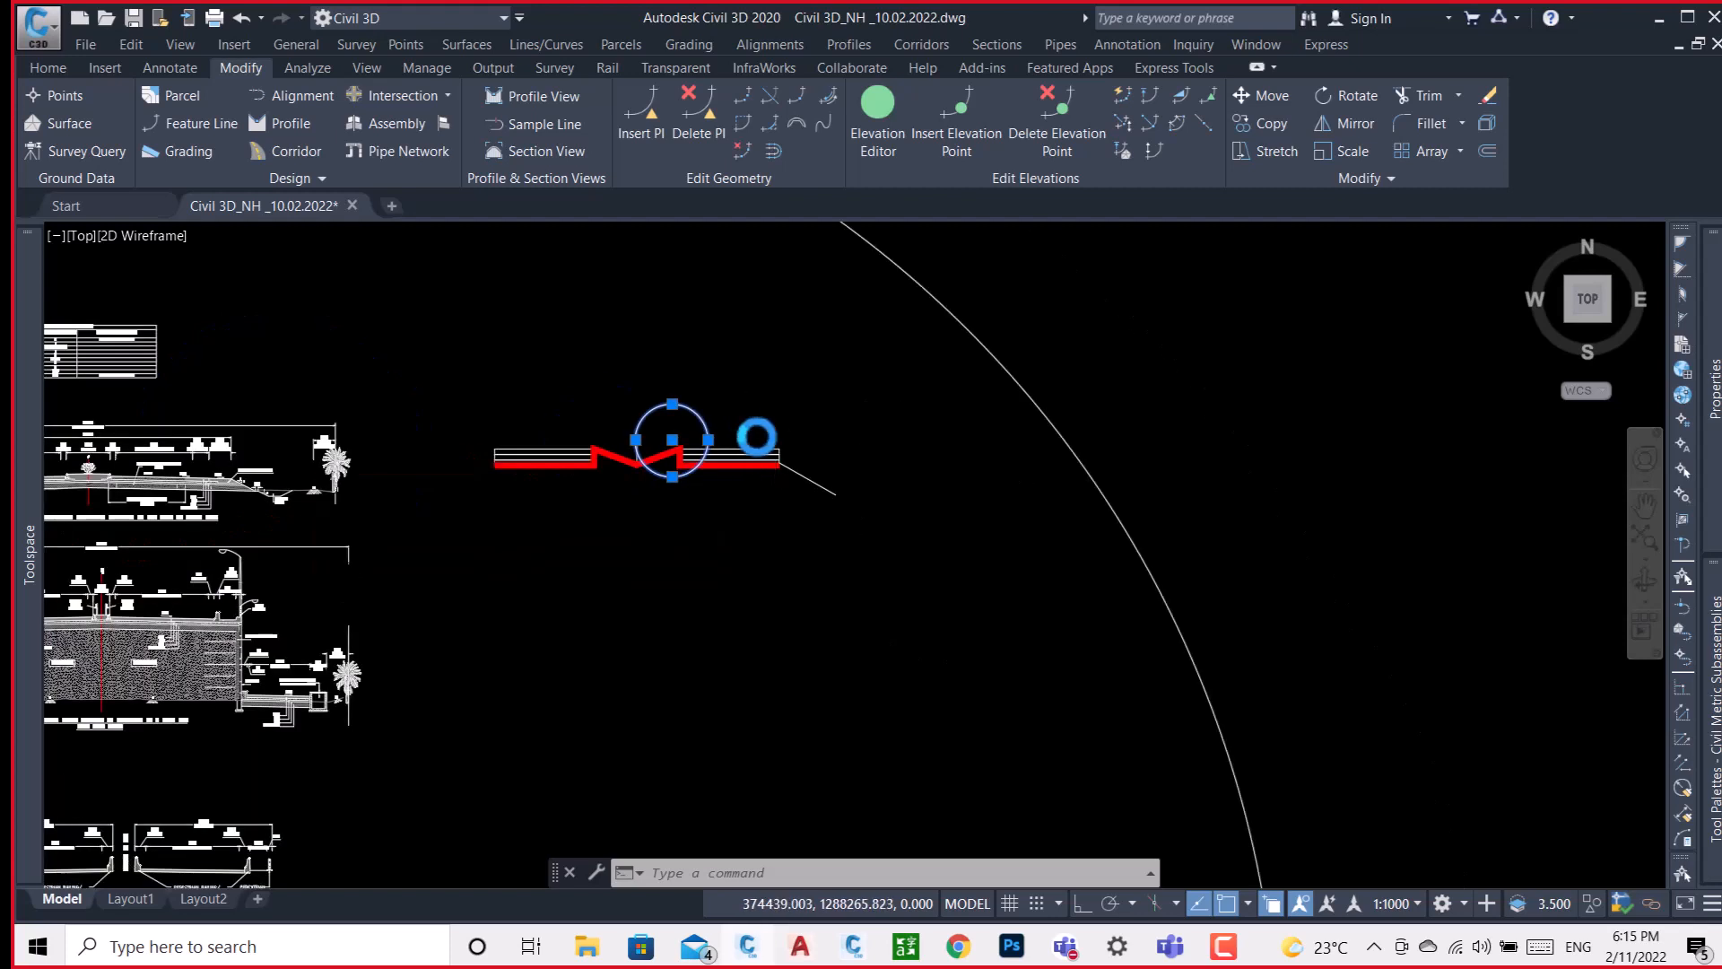
scroll(807, 431, "down", 5)
scroll(780, 454, "down", 3)
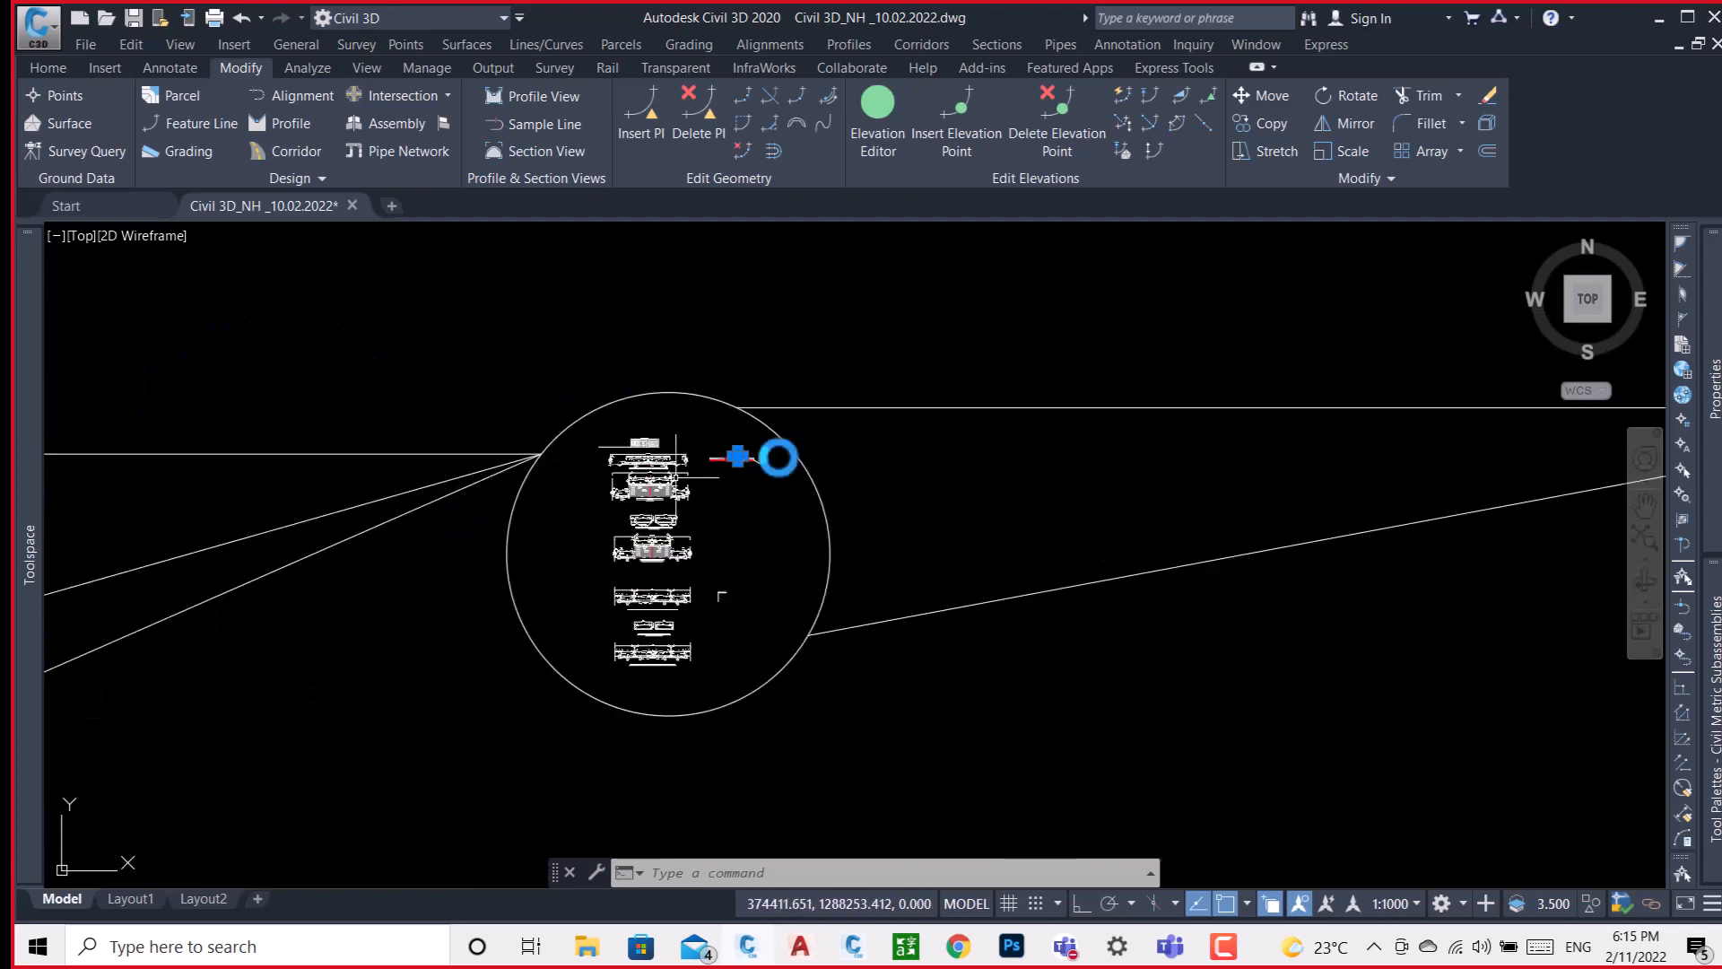
scroll(917, 433, "down", 2)
scroll(917, 433, "down", 3)
middle_click_drag(757, 523, 1261, 446)
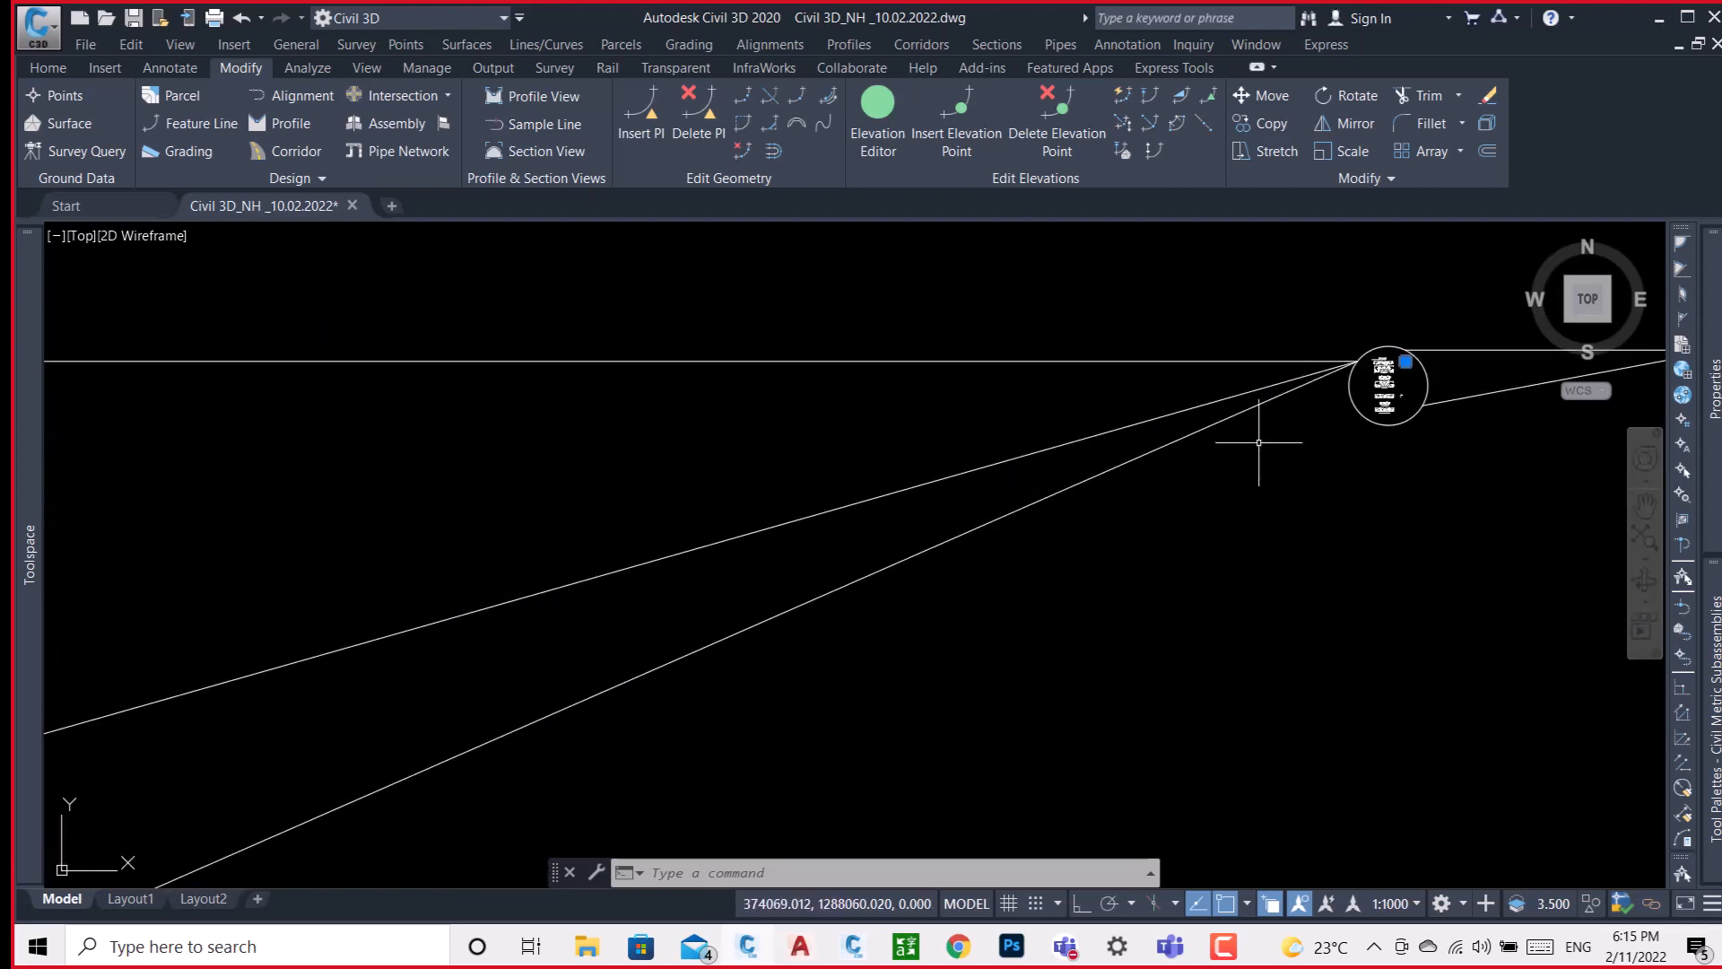
scroll(1260, 442, "down", 3)
scroll(1261, 442, "down", 3)
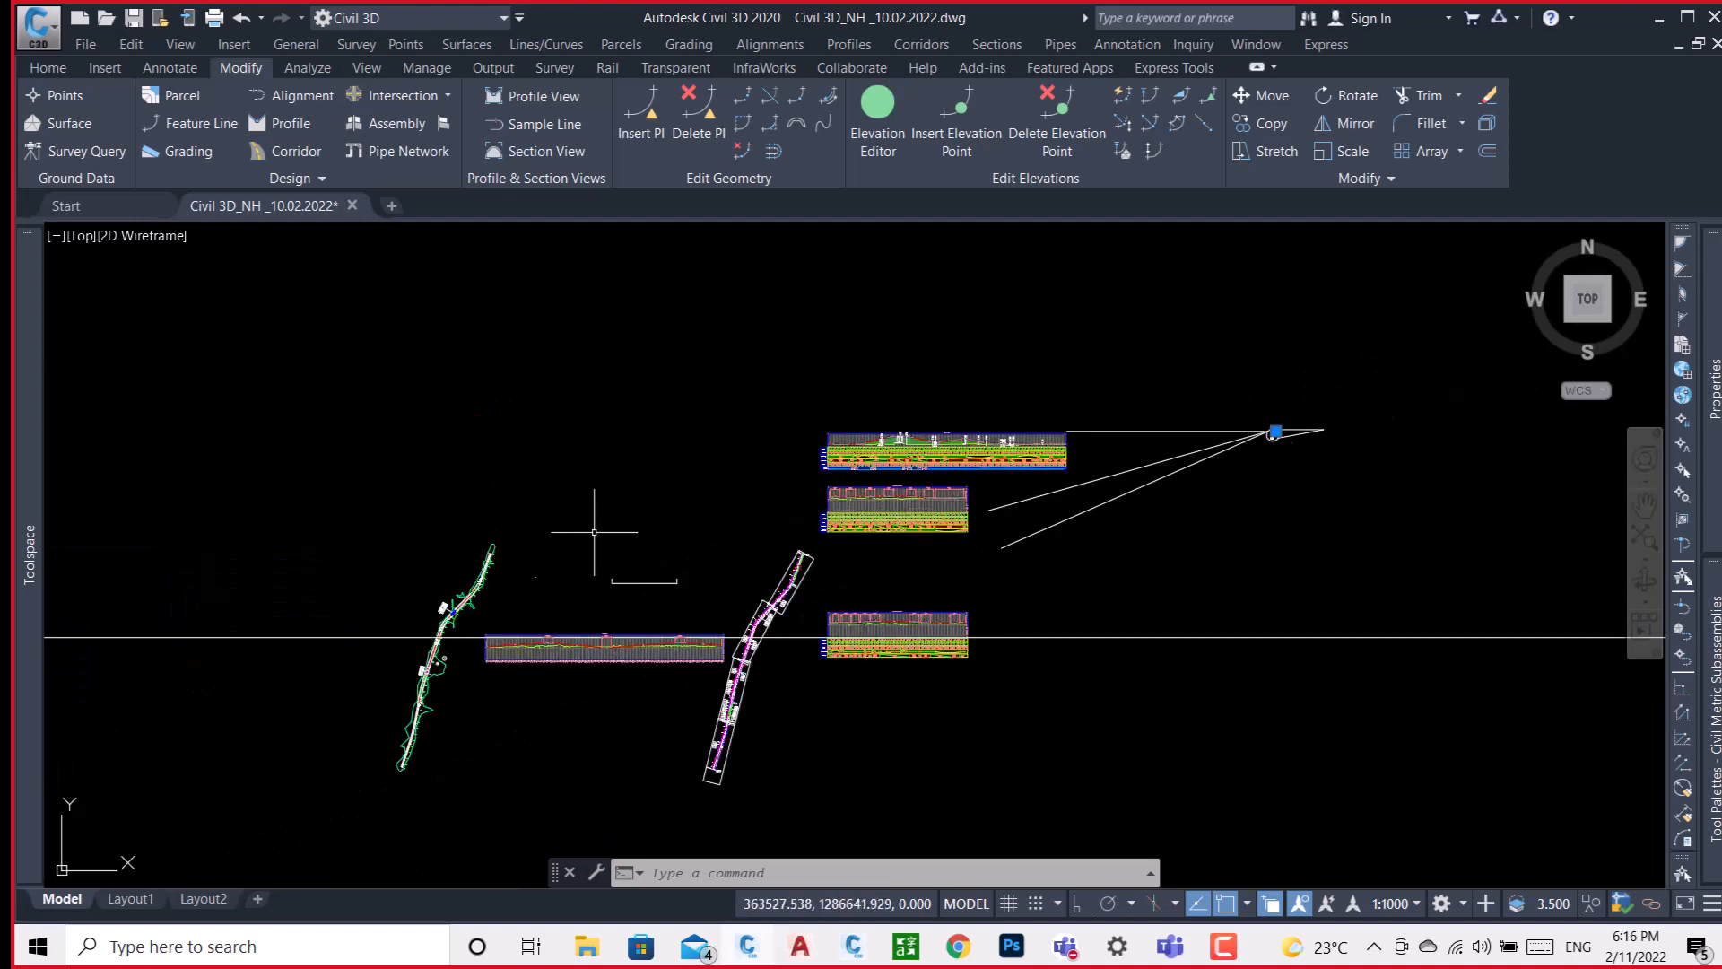
scroll(527, 579, "up", 3)
scroll(595, 576, "up", 5)
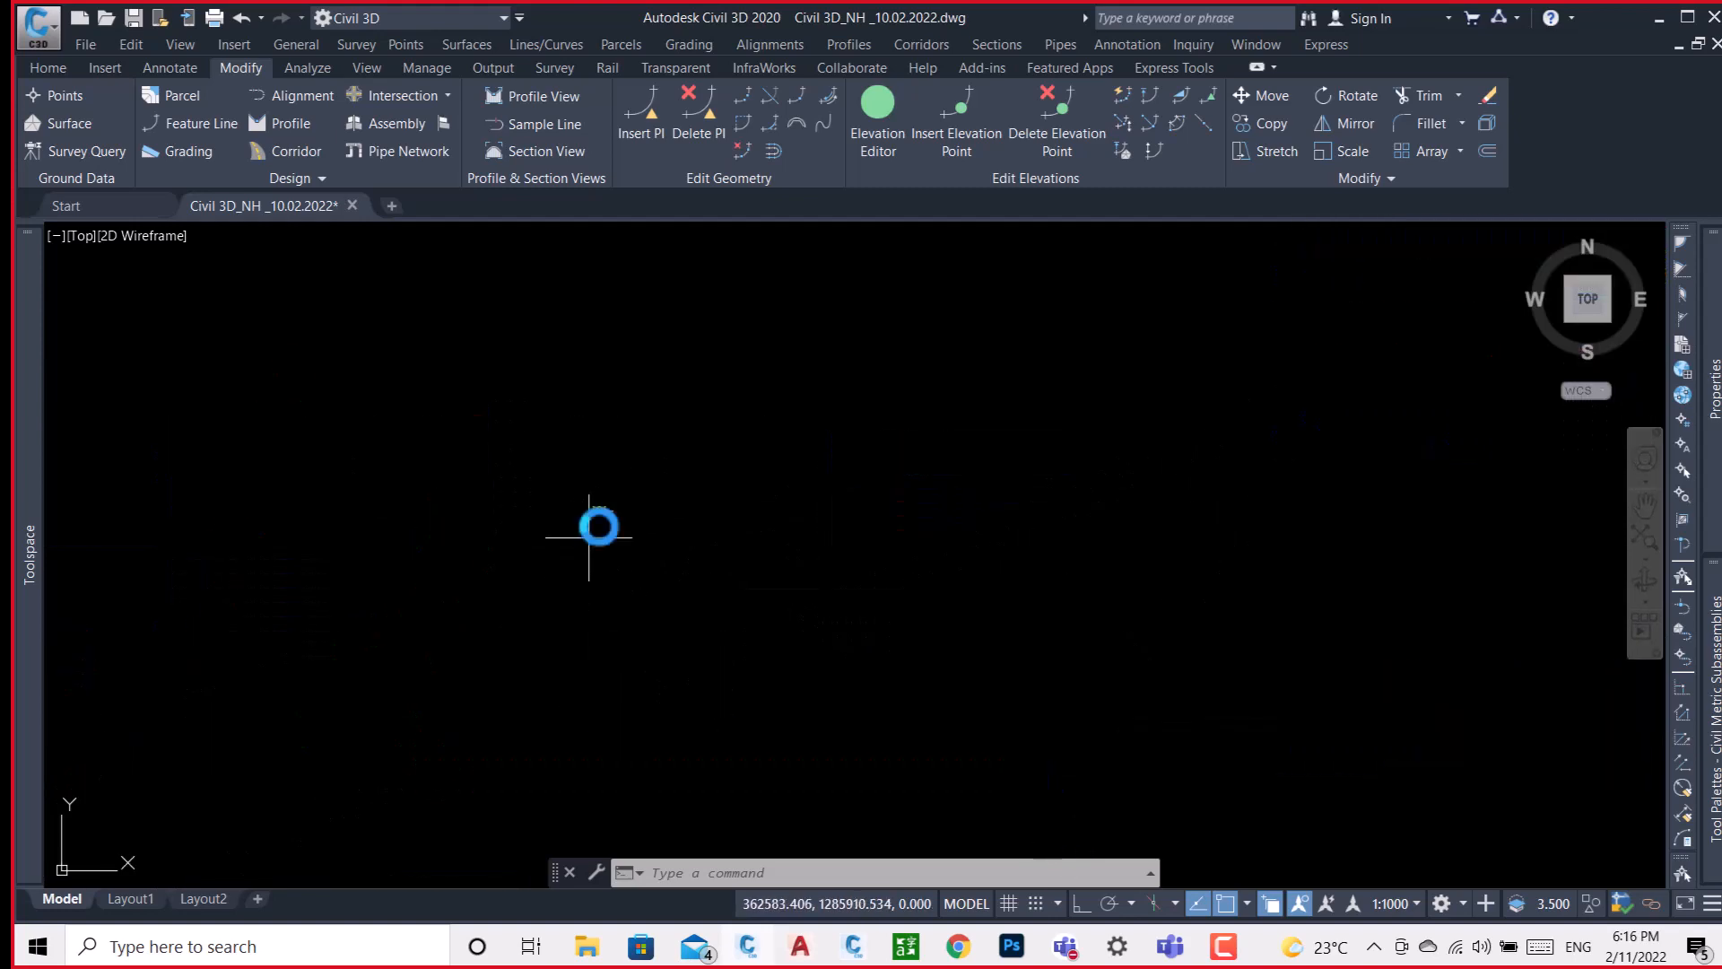
scroll(602, 523, "up", 2)
scroll(673, 270, "up", 4)
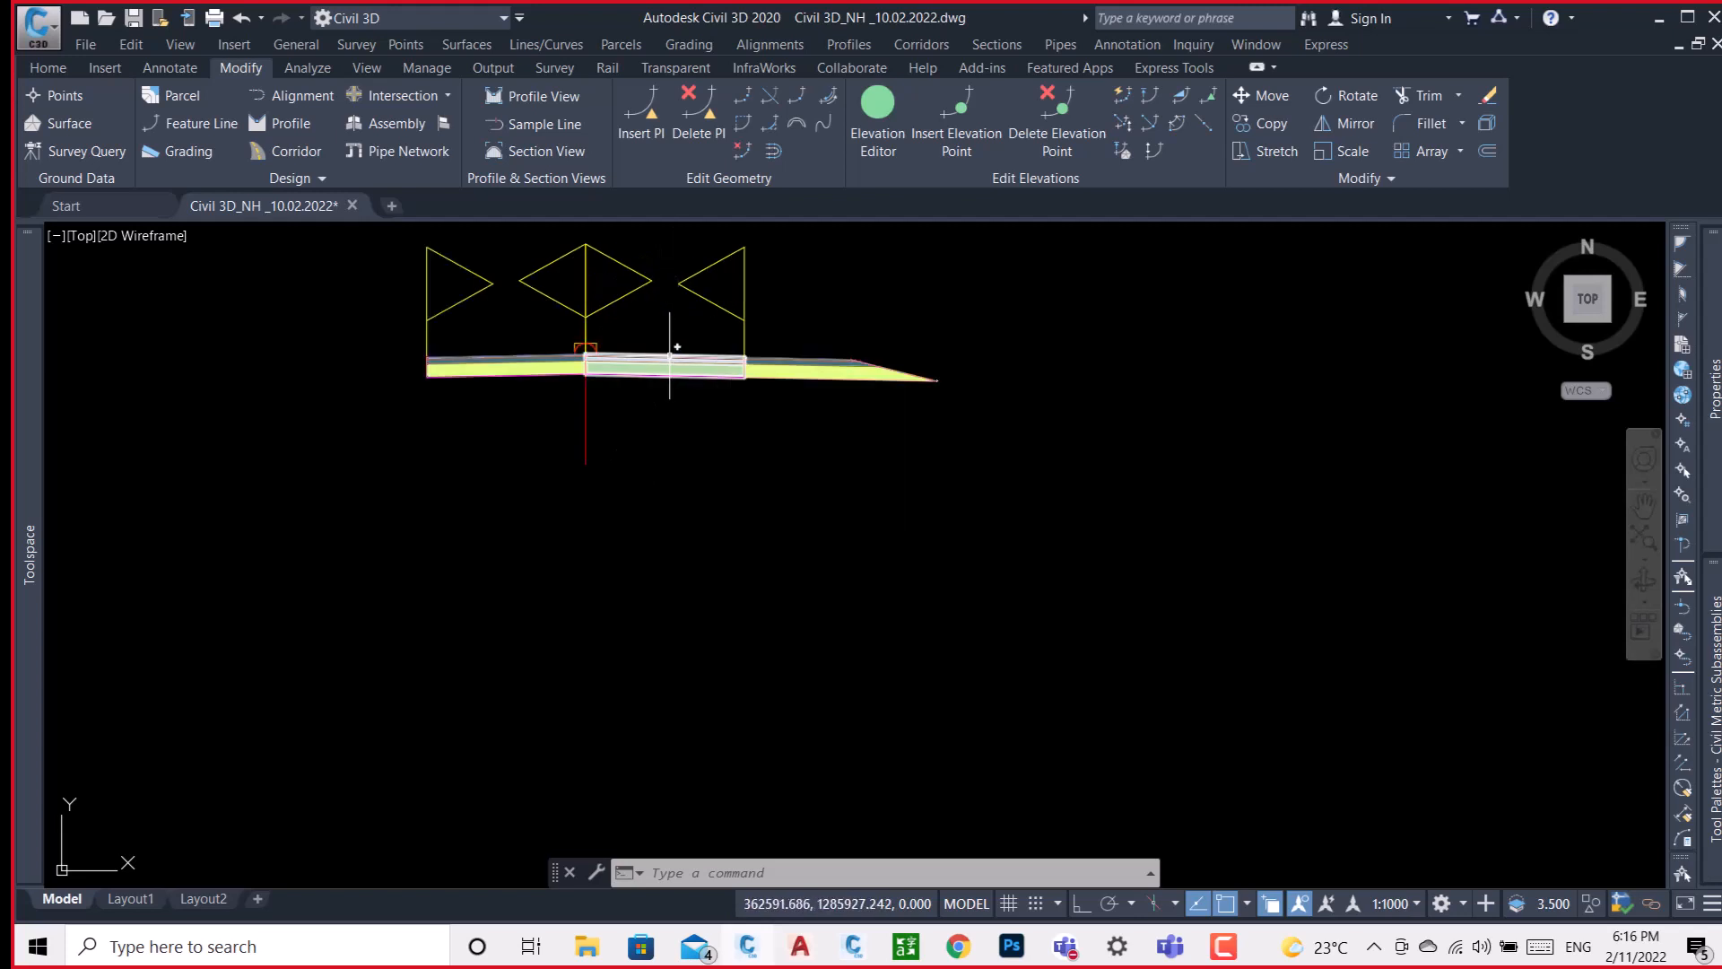
middle_click_drag(719, 469, 940, 708)
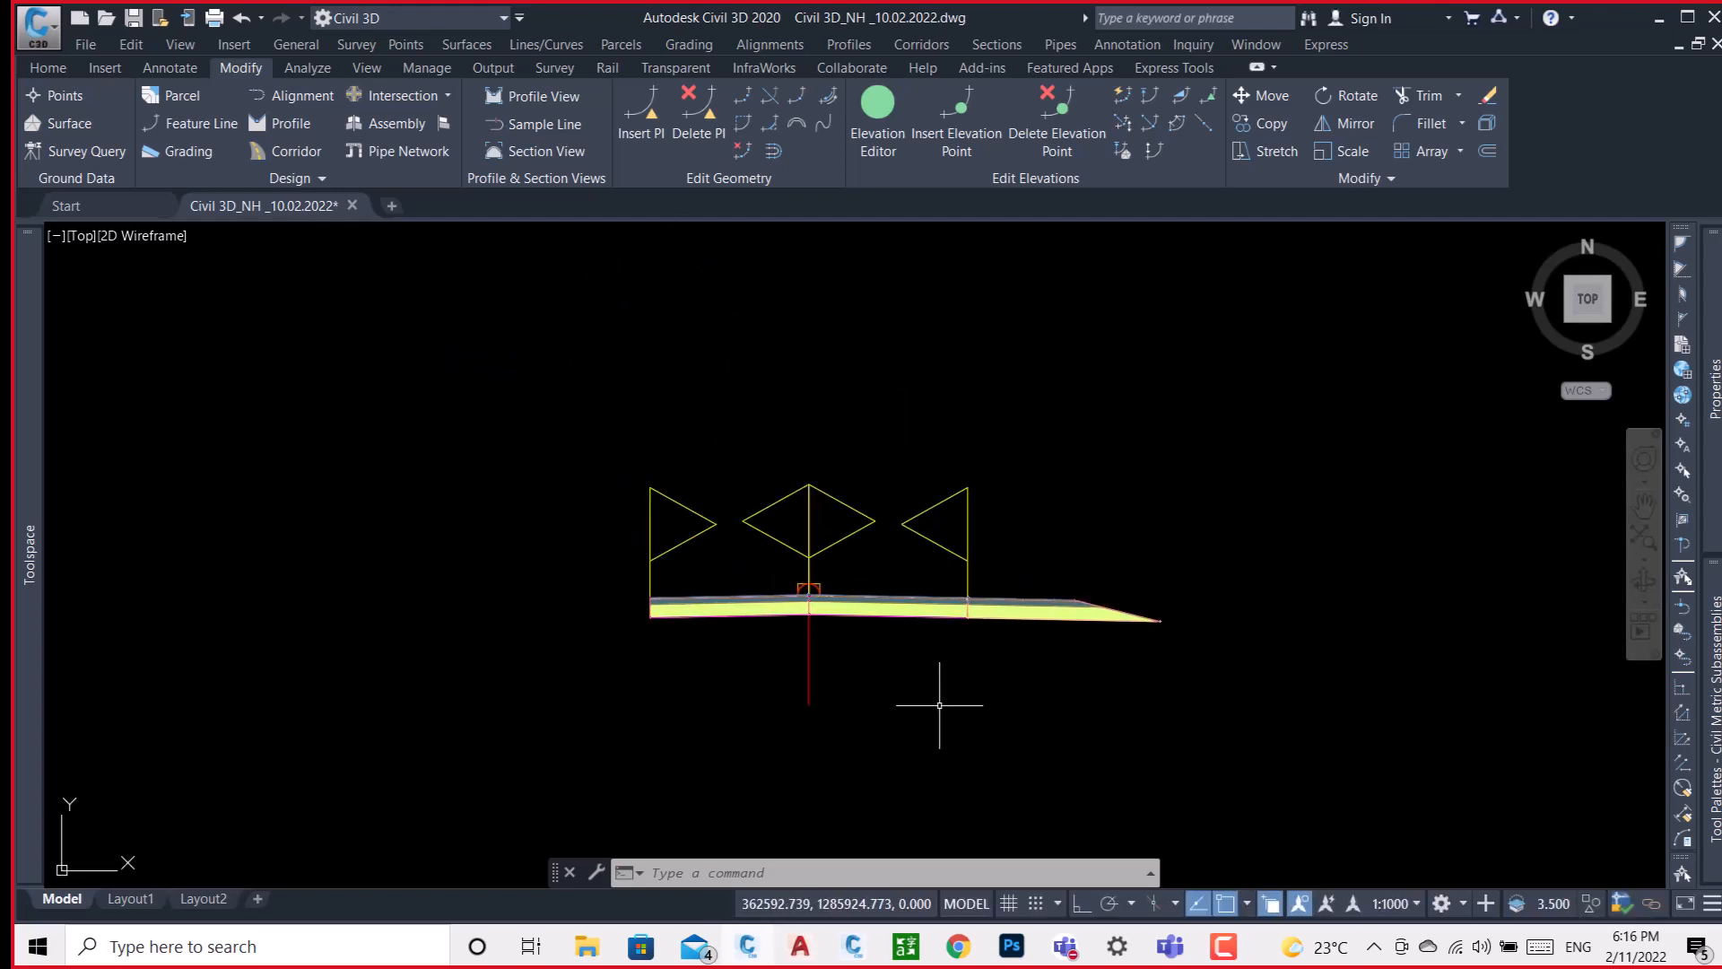
scroll(872, 603, "up", 4)
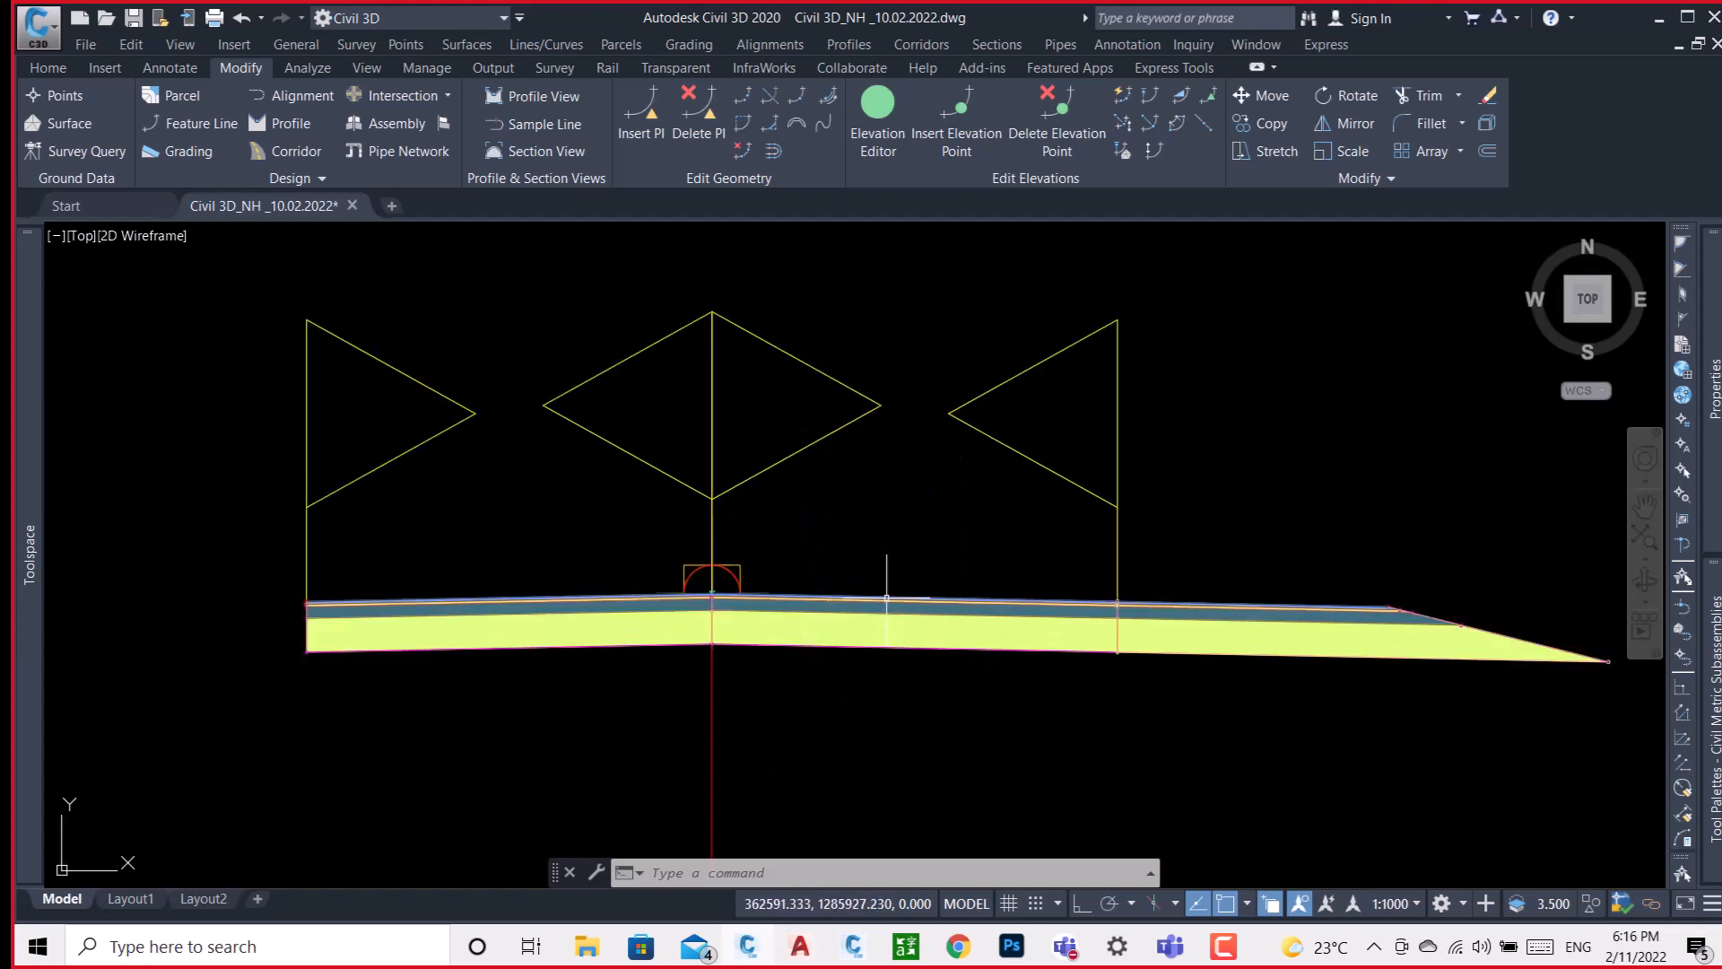
left_click(884, 596)
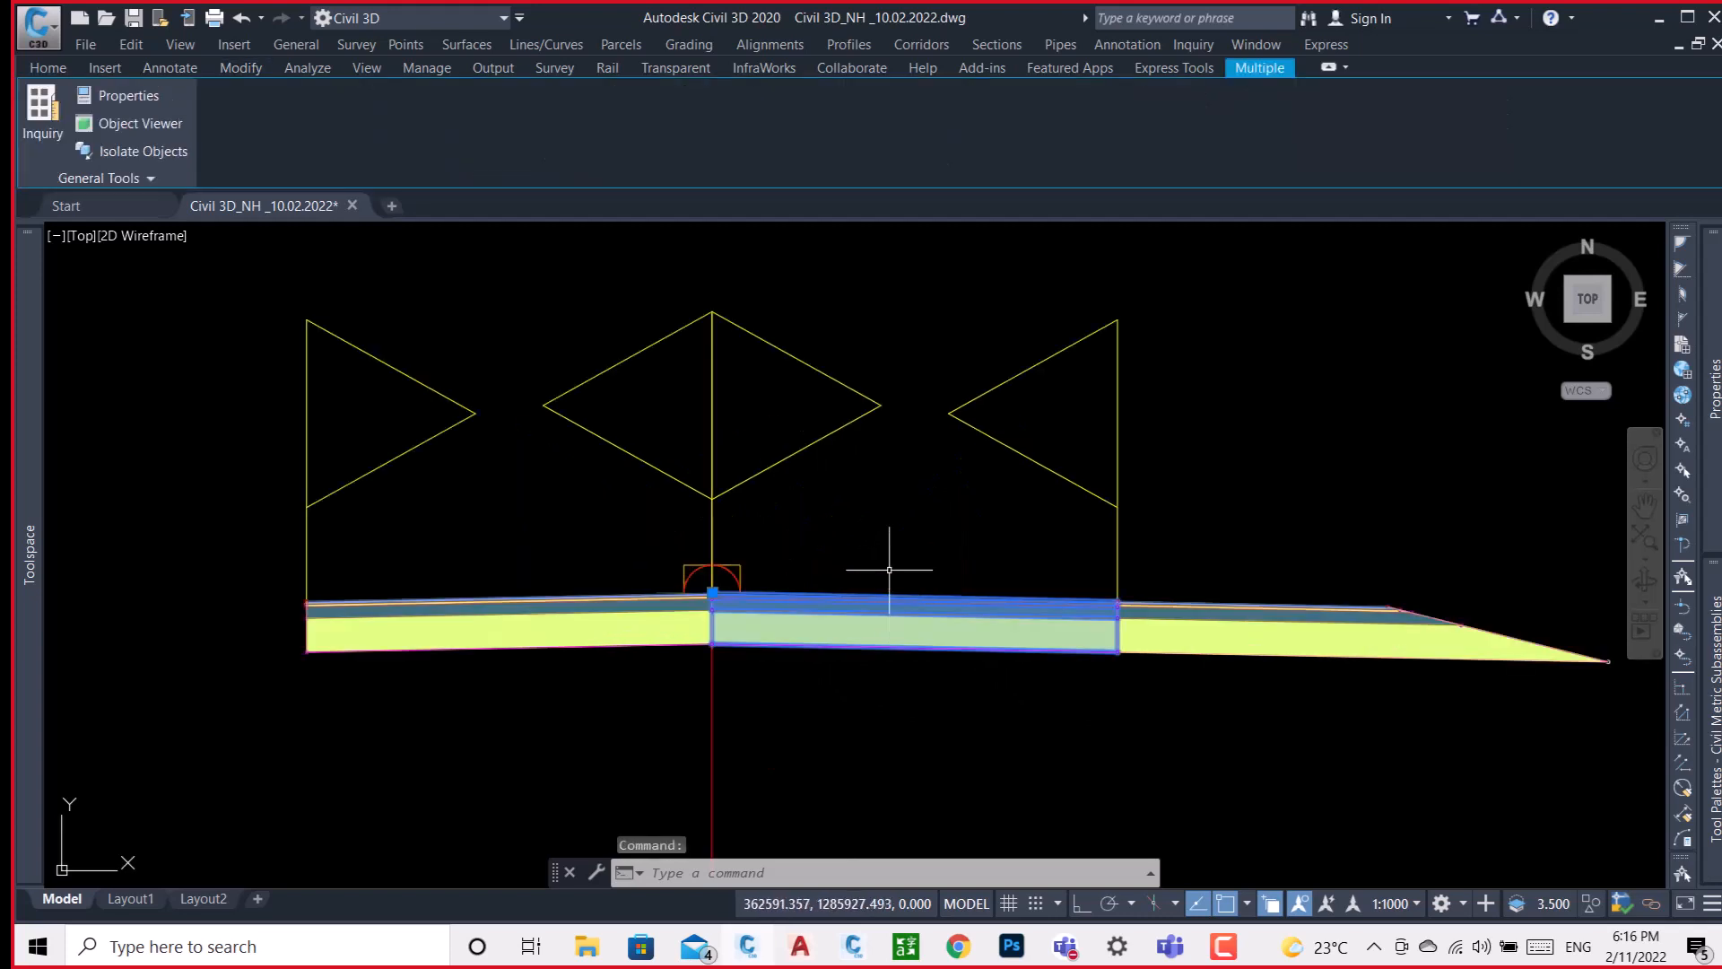
right_click(885, 522)
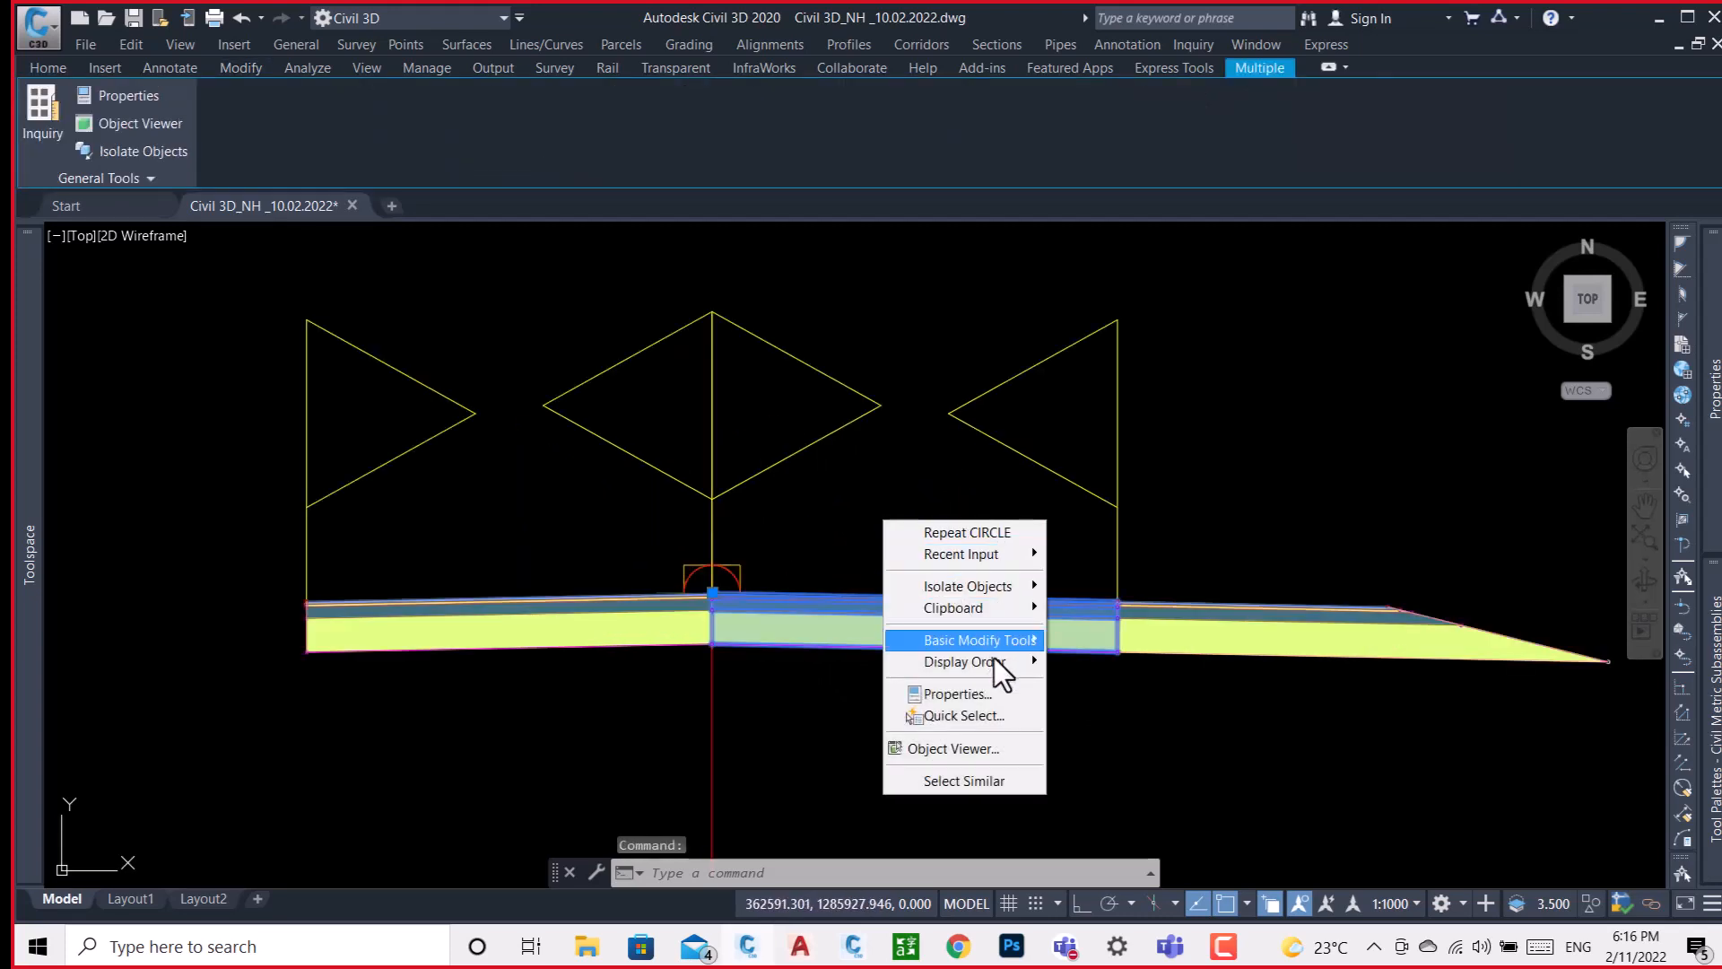
left_click(798, 592)
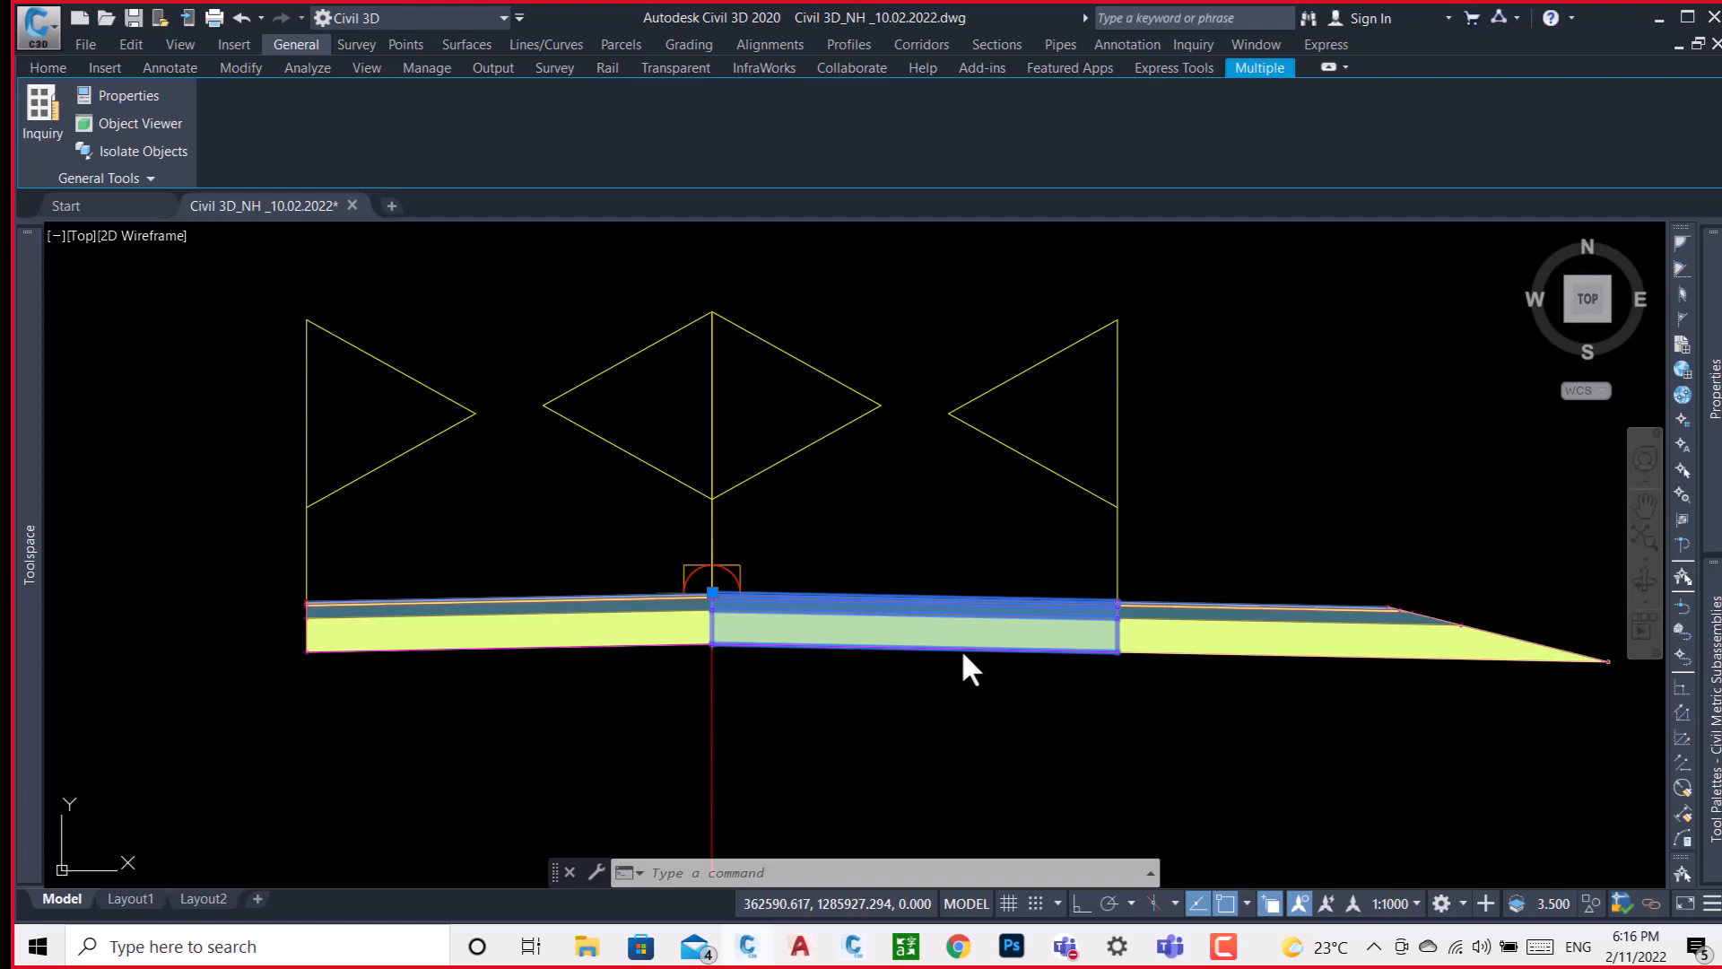
left_click(587, 946)
right_click(729, 405)
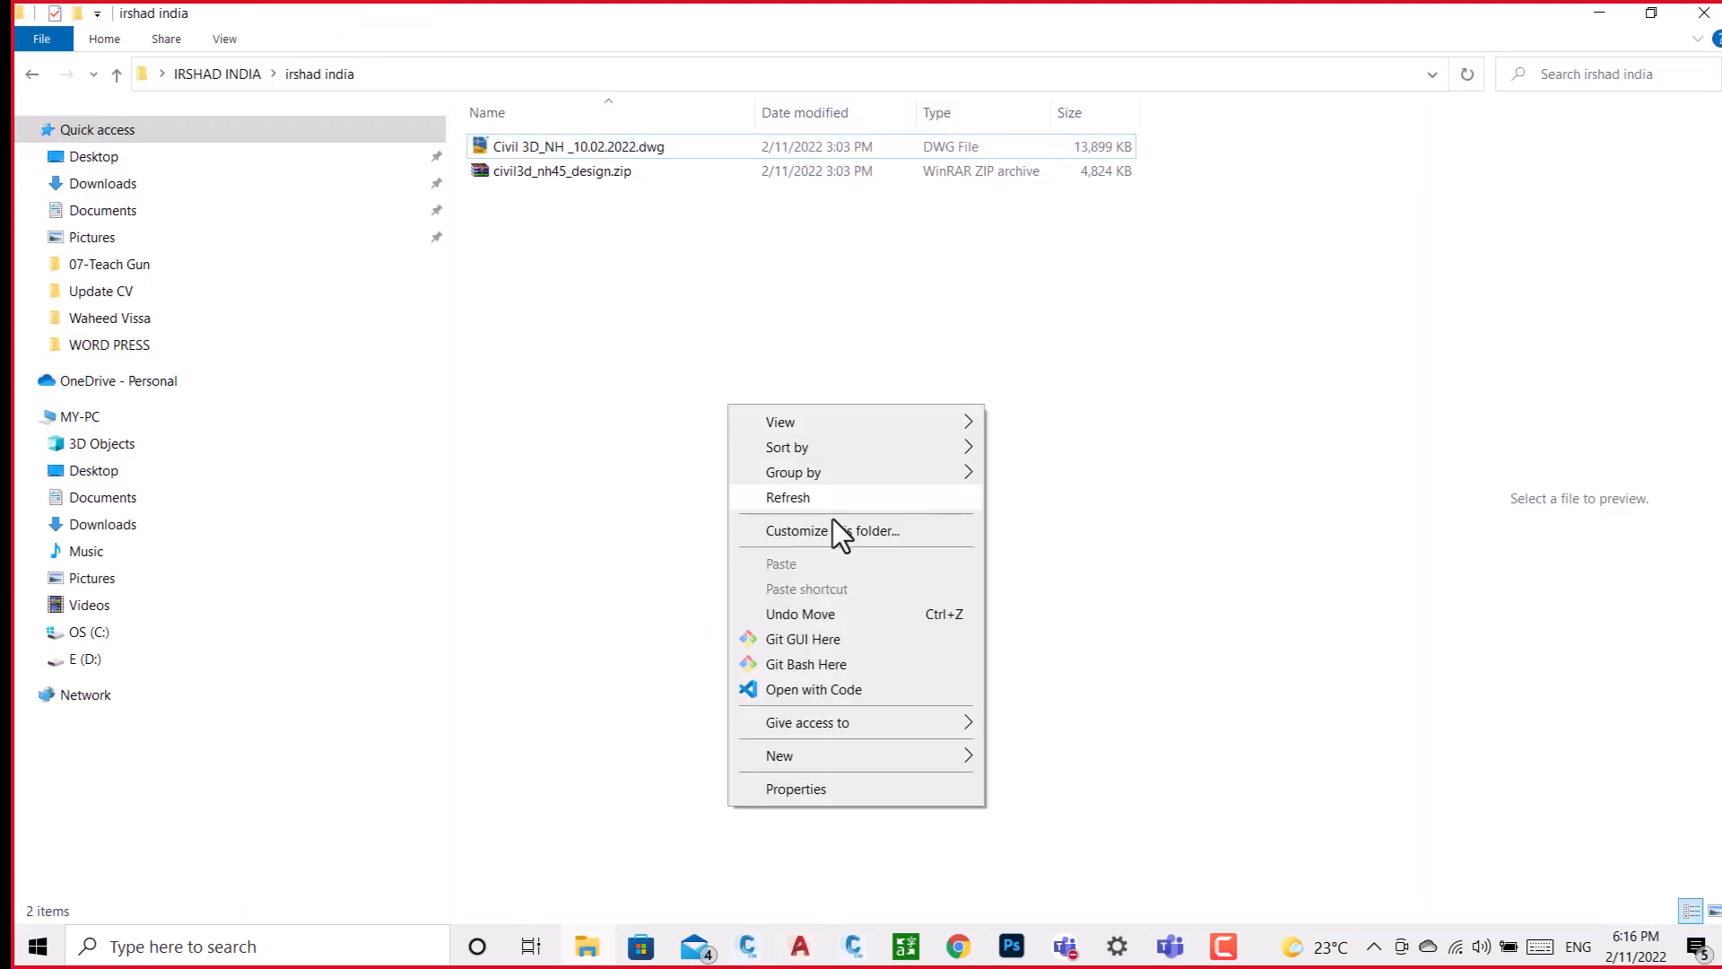
left_click(809, 497)
right_click(810, 496)
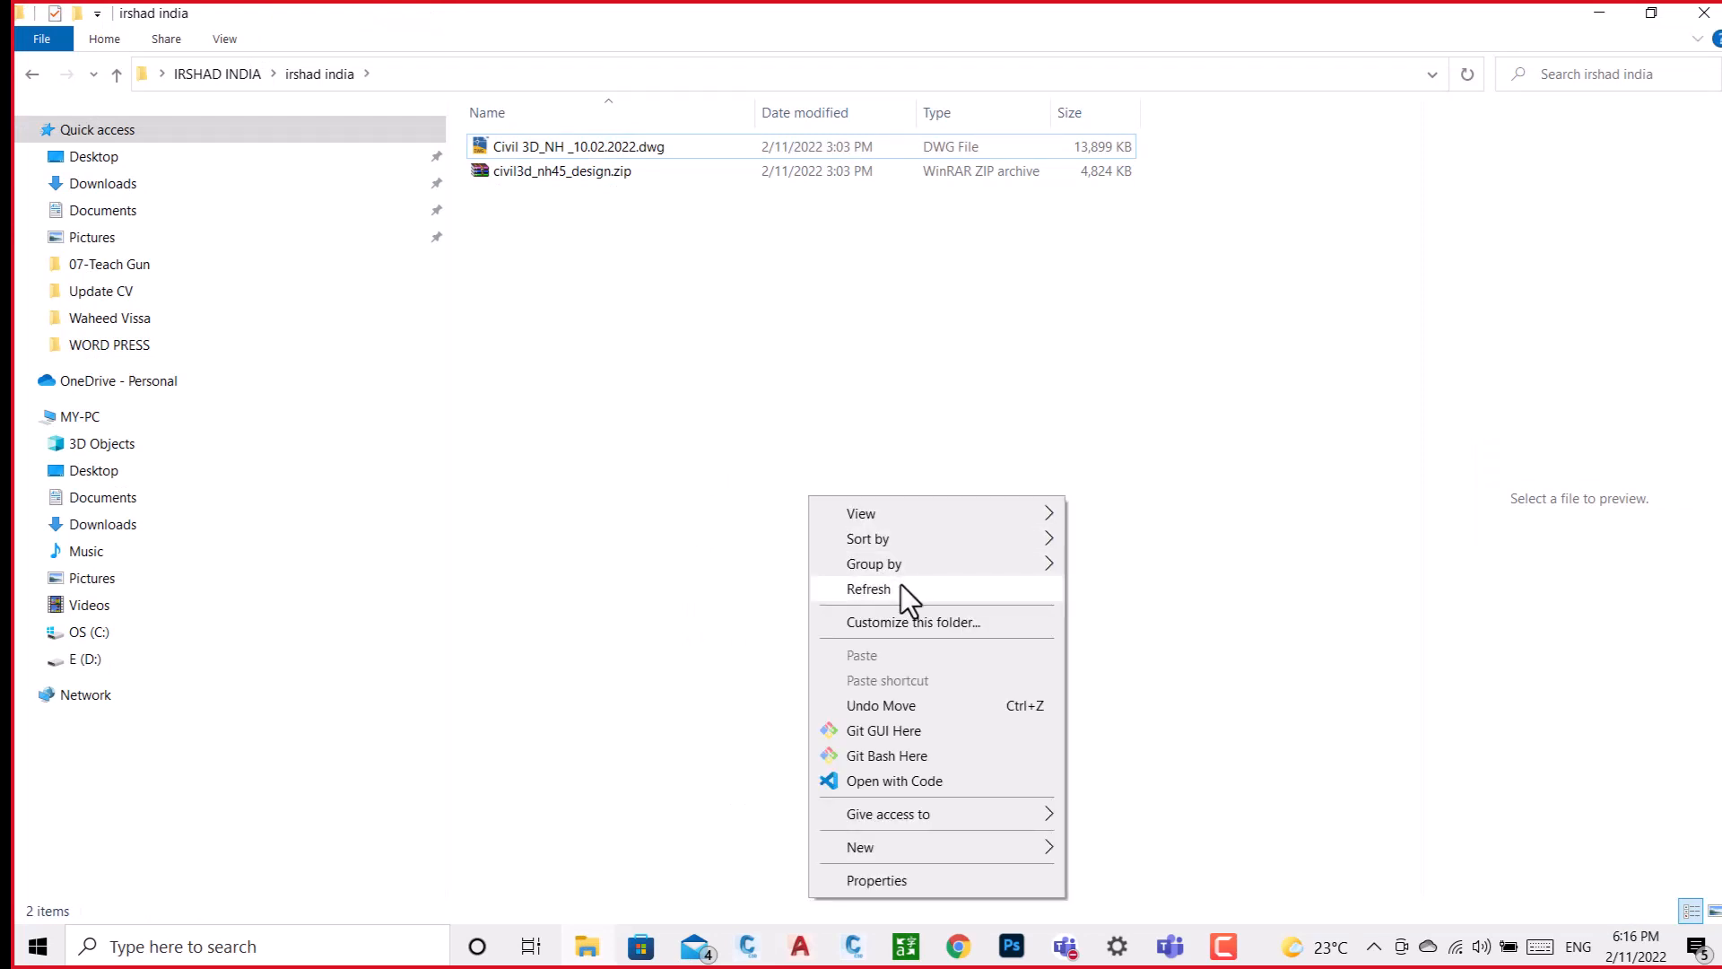
left_click(901, 584)
right_click(901, 584)
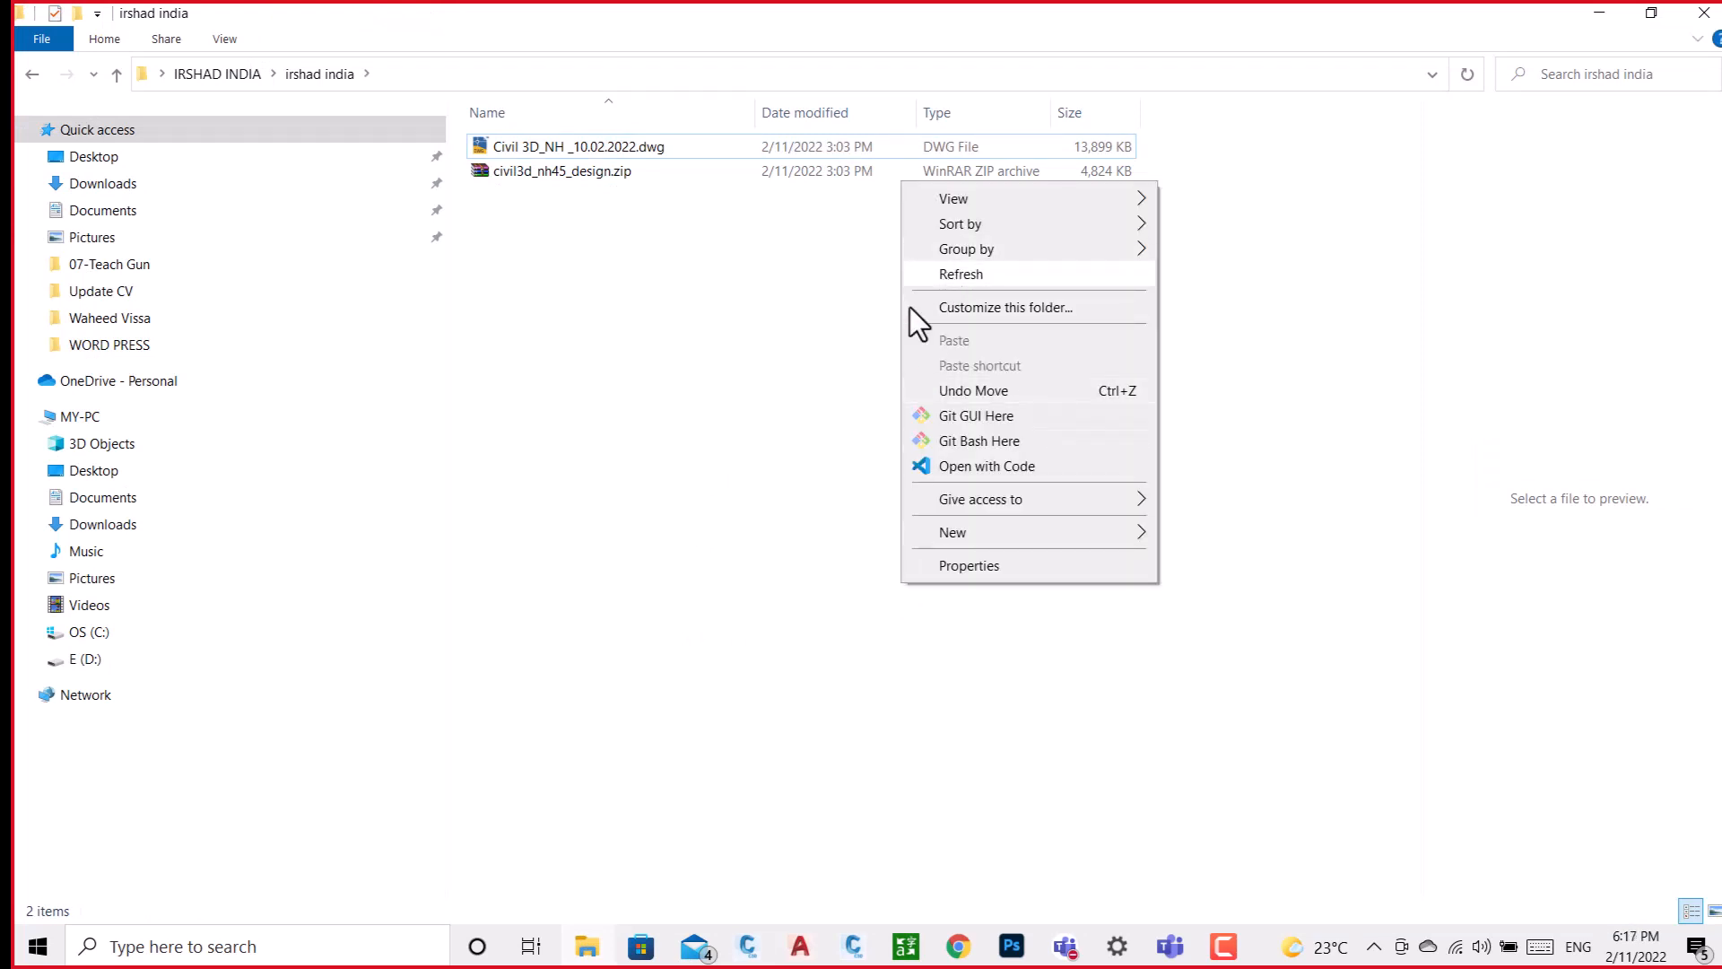
left_click(960, 274)
left_click(1714, 13)
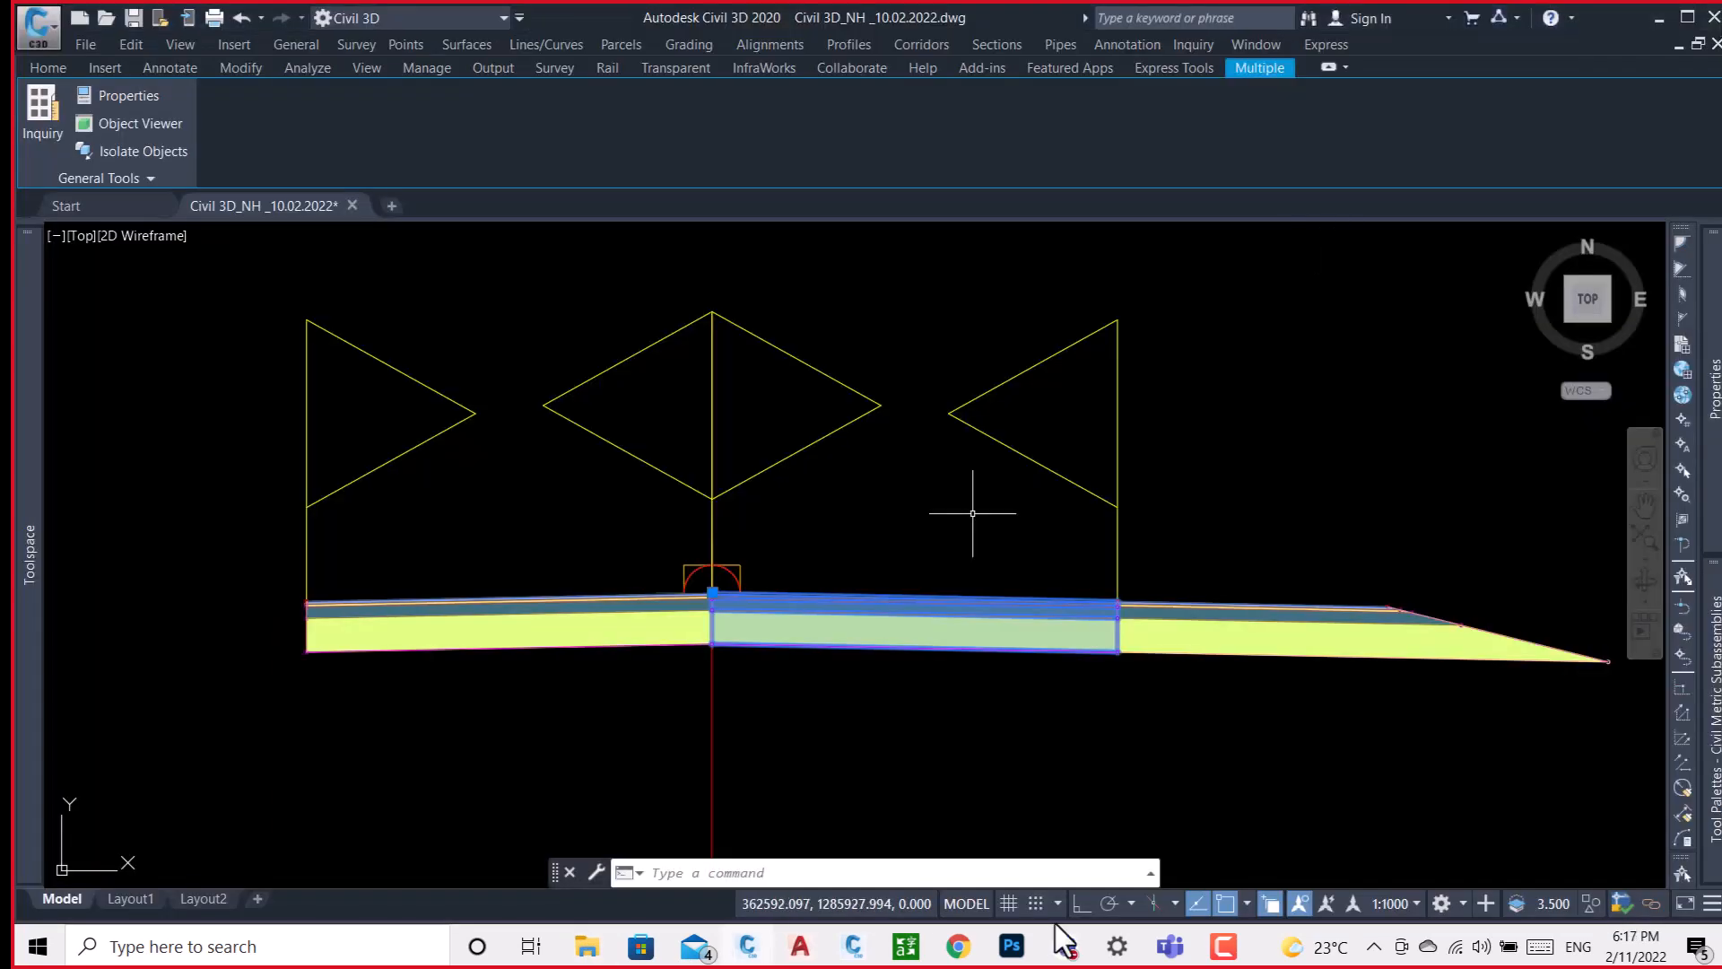
Minimize the drawing program, switch to Microsoft Teams, leave the Civil3d meeting and minimize the Teams chat window.
mouse_move(1175, 942)
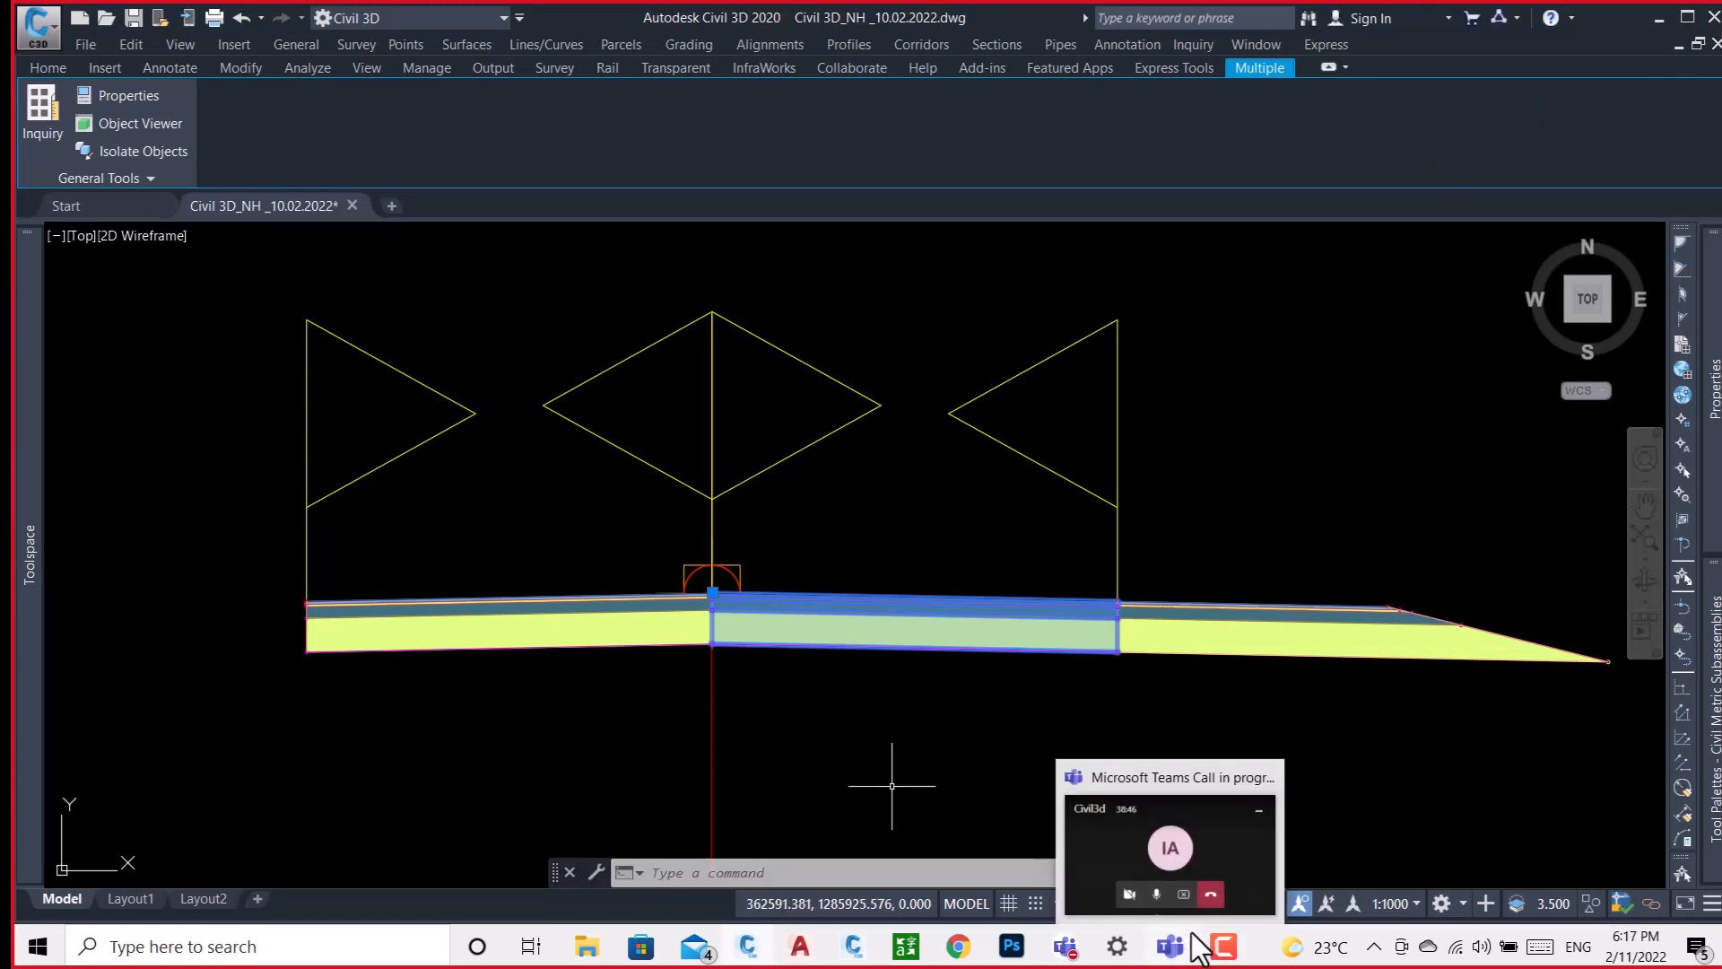
mouse_move(1132, 874)
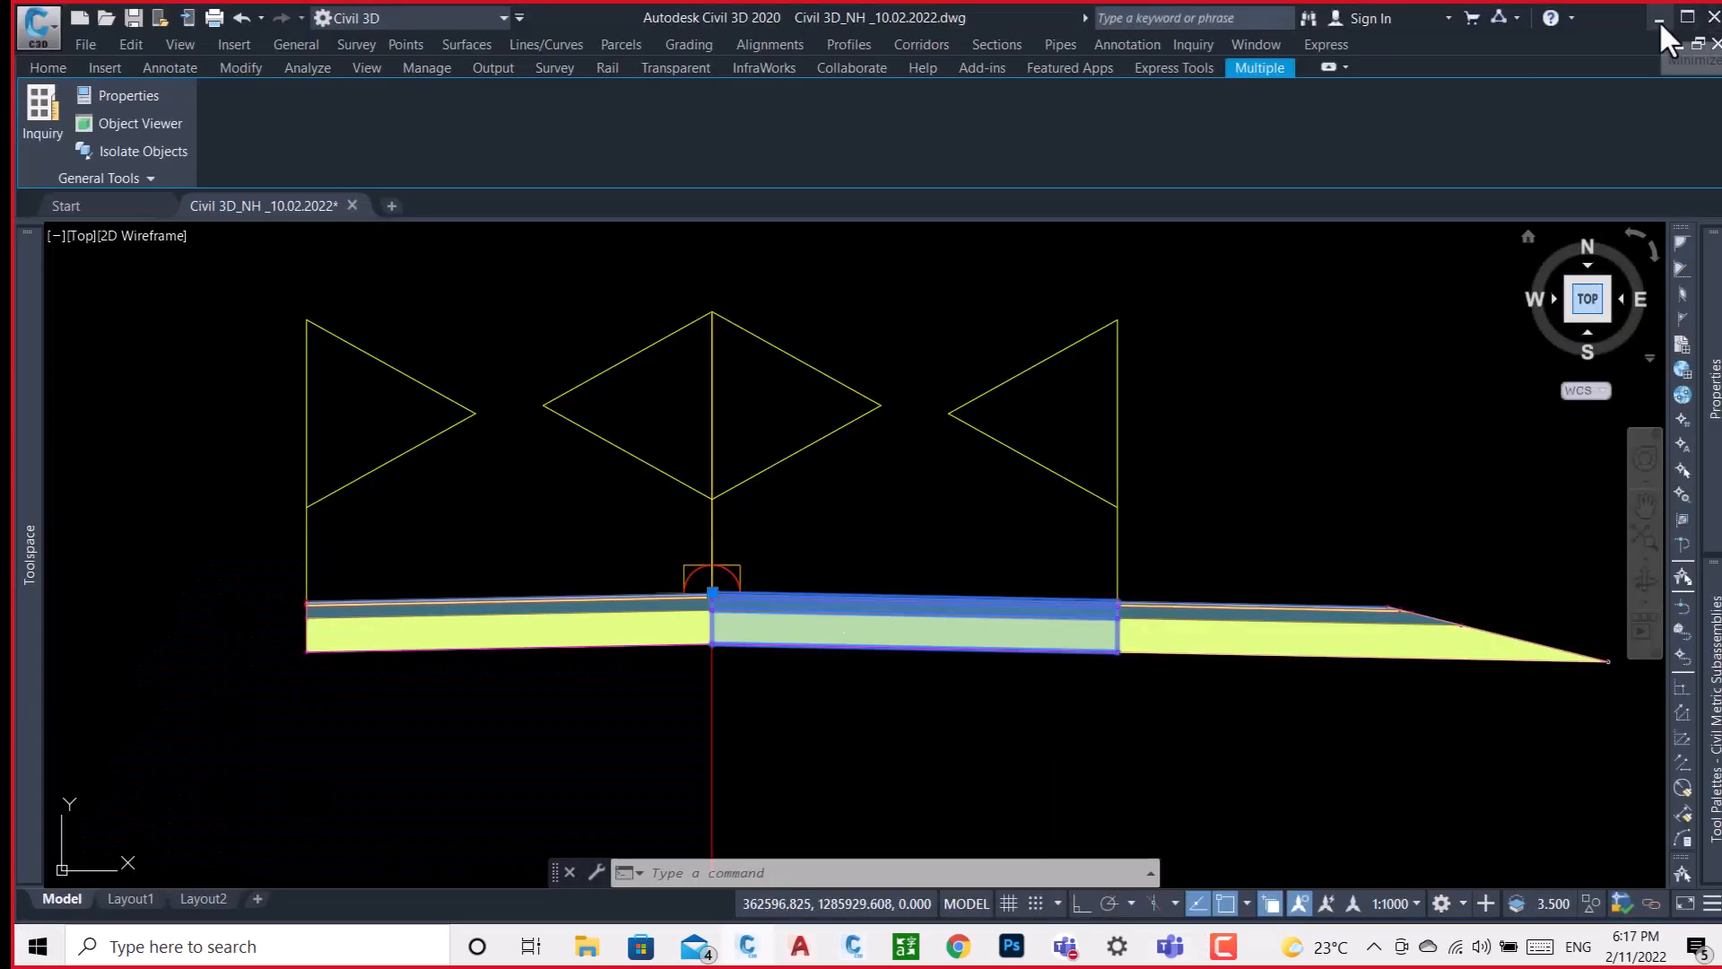
left_click(1660, 19)
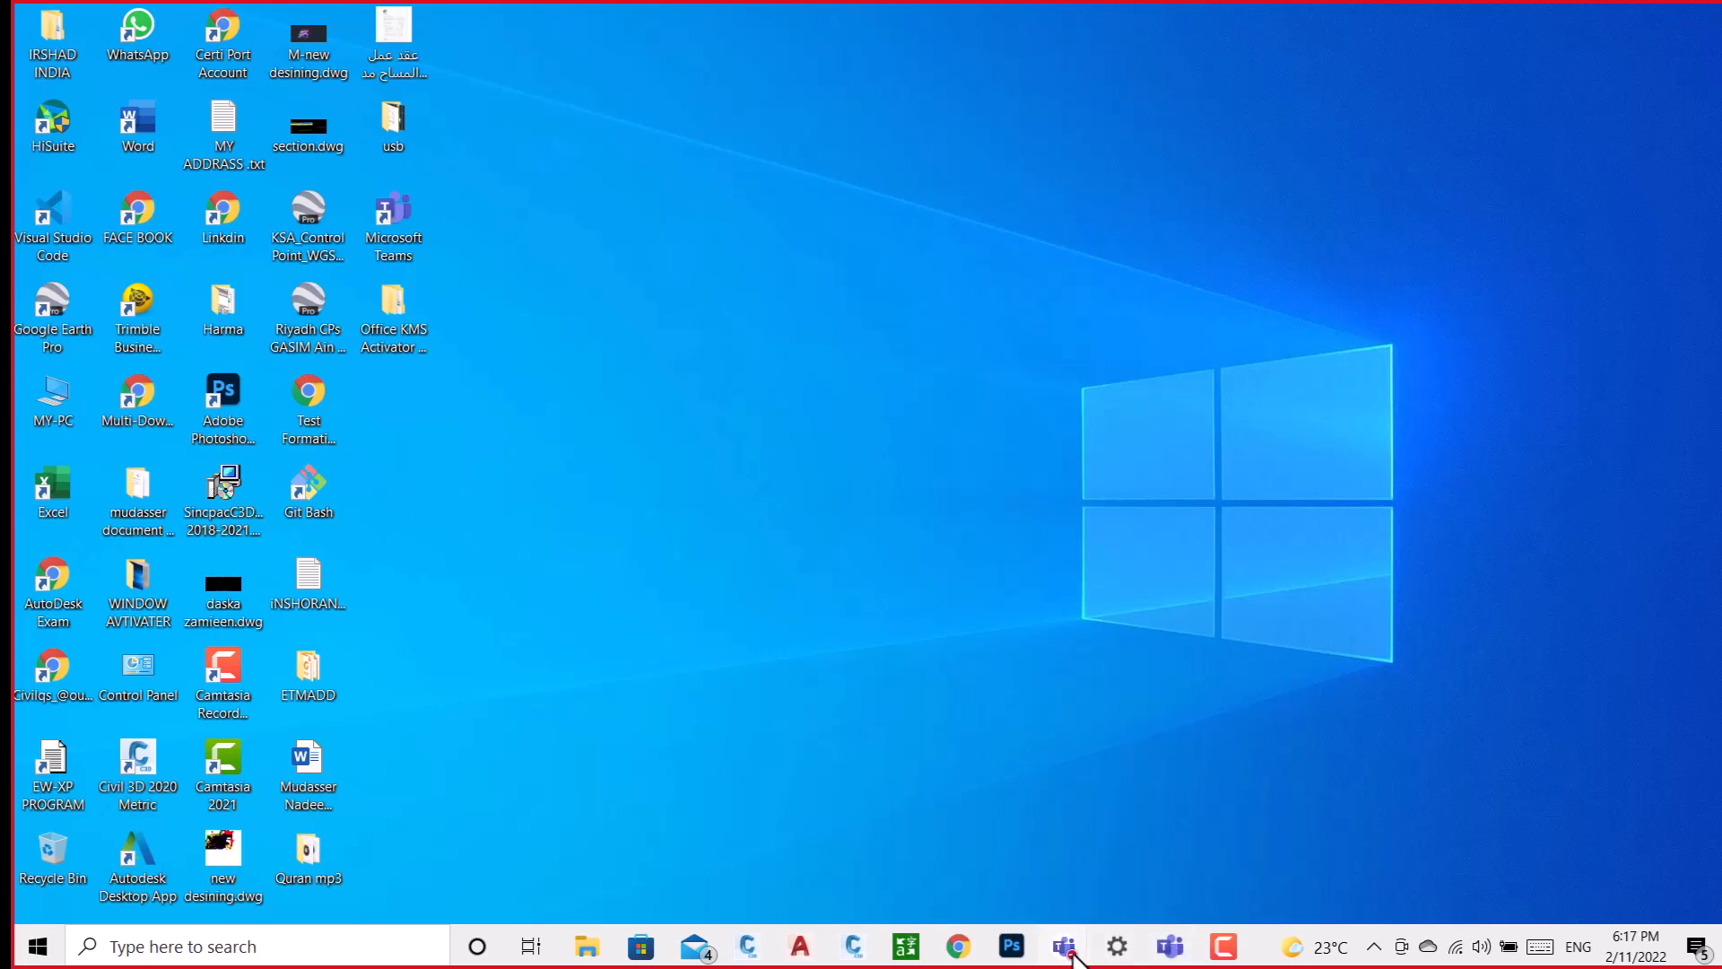
mouse_move(1065, 957)
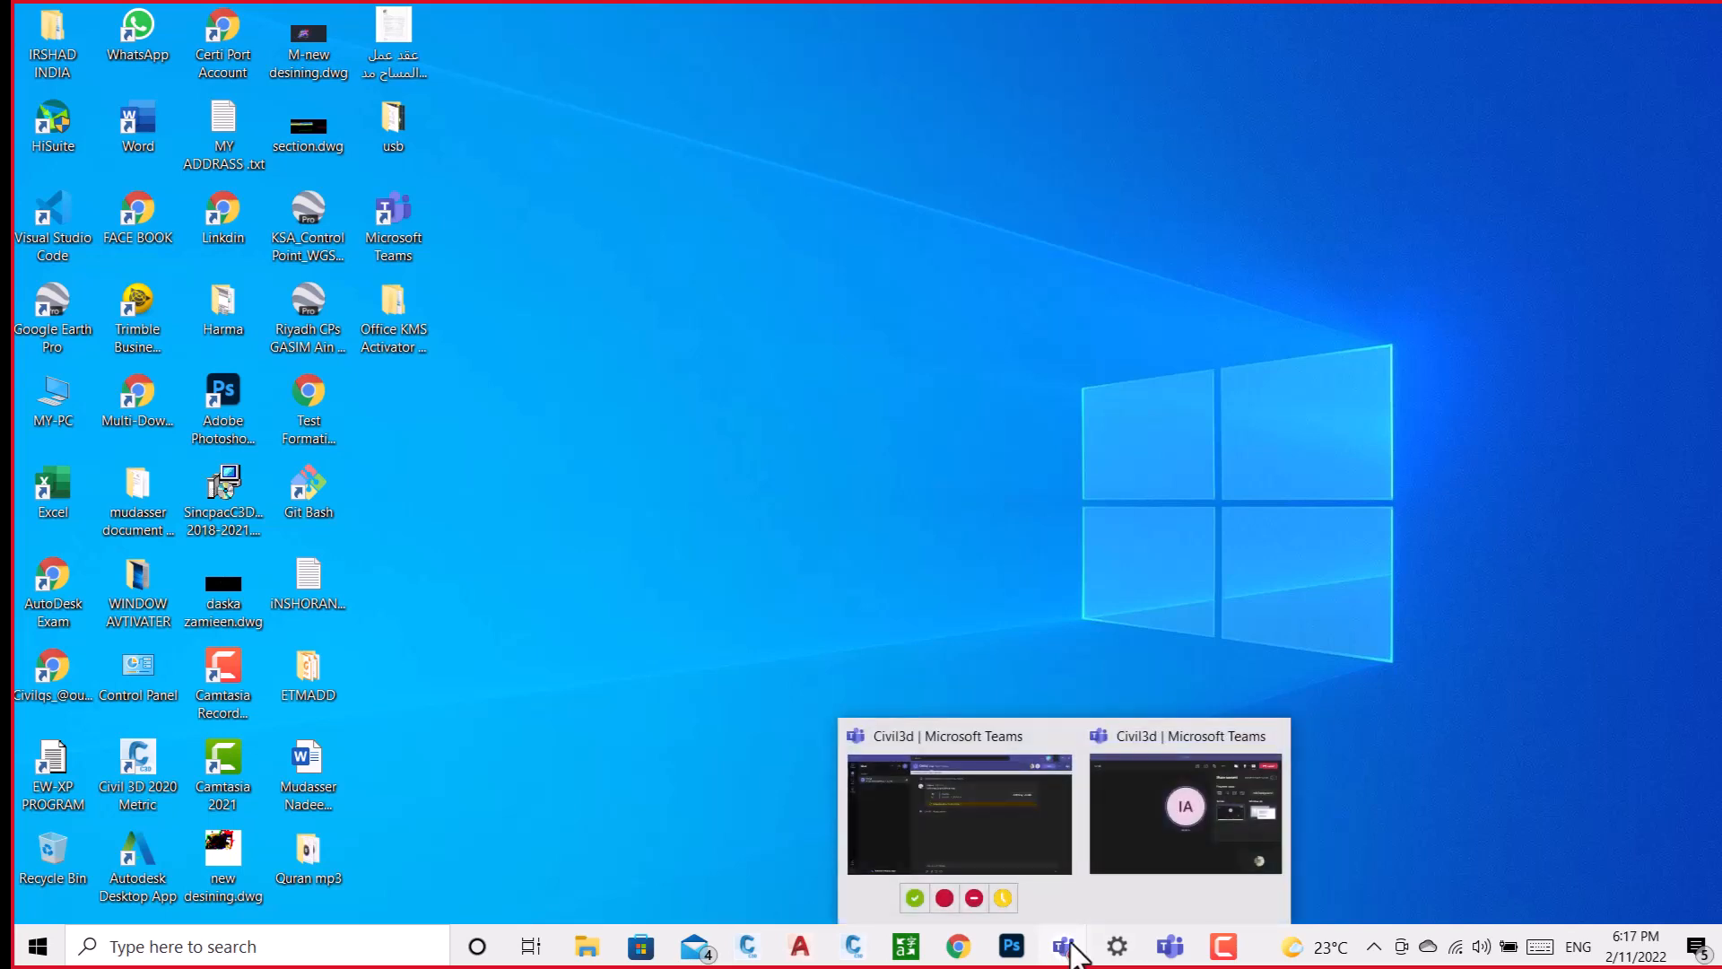
left_click(1171, 833)
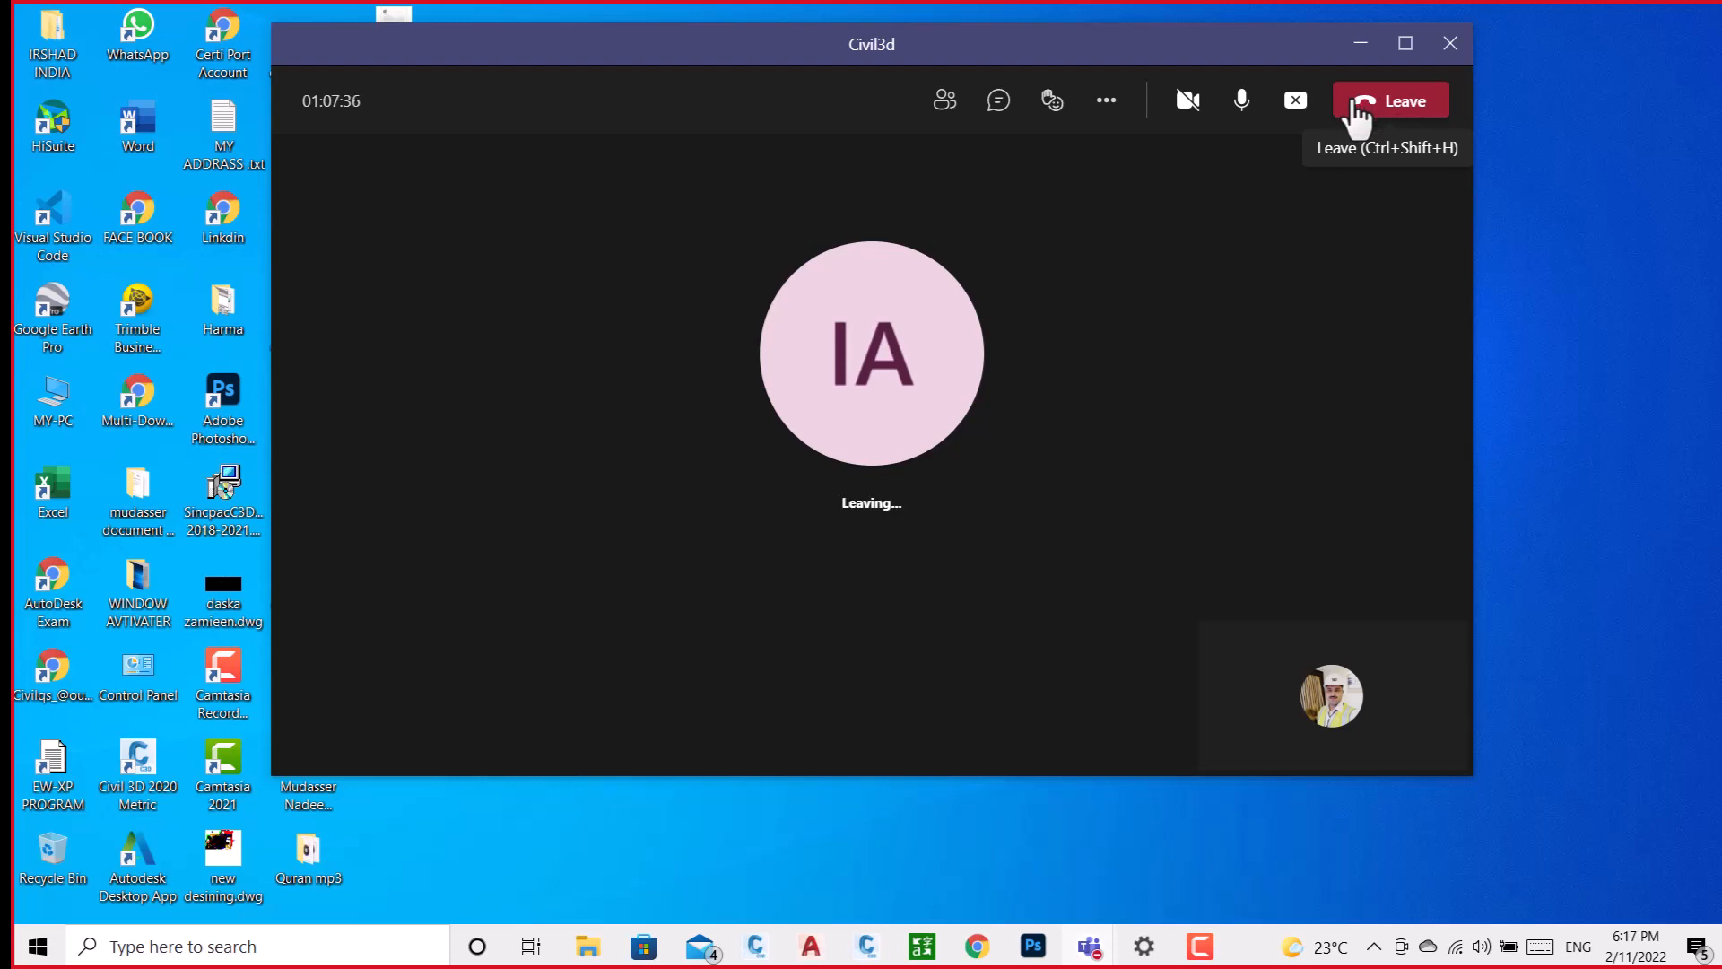
left_click(1355, 102)
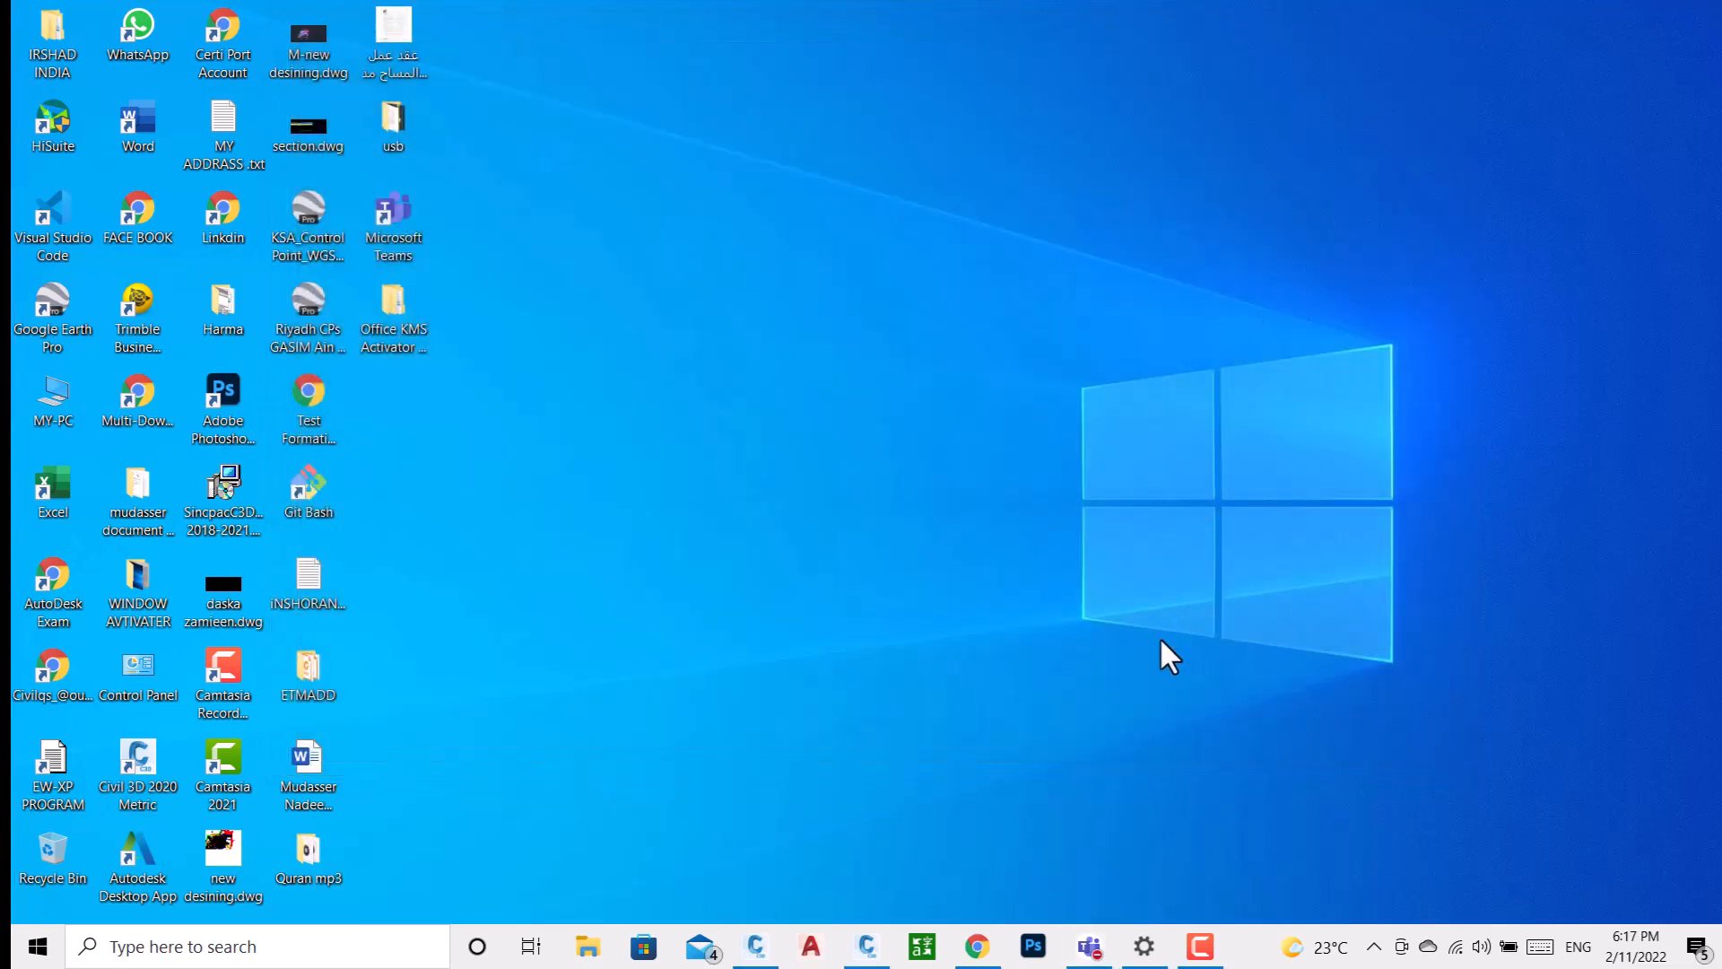
left_click(1090, 951)
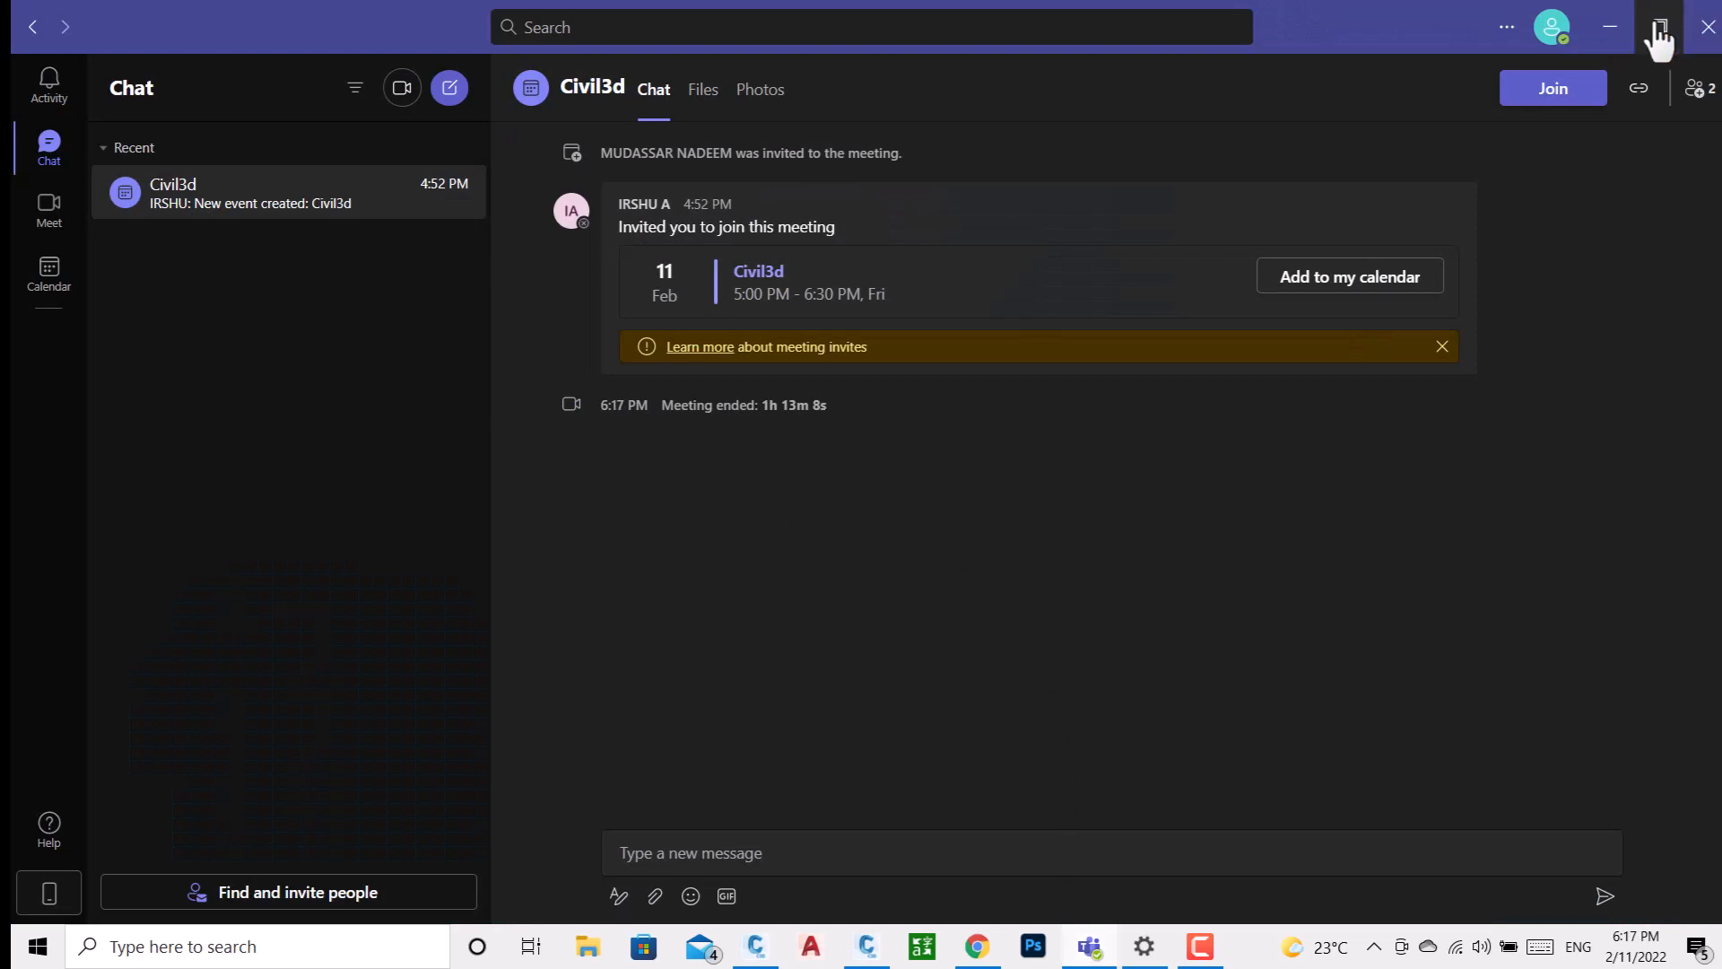
left_click(1616, 29)
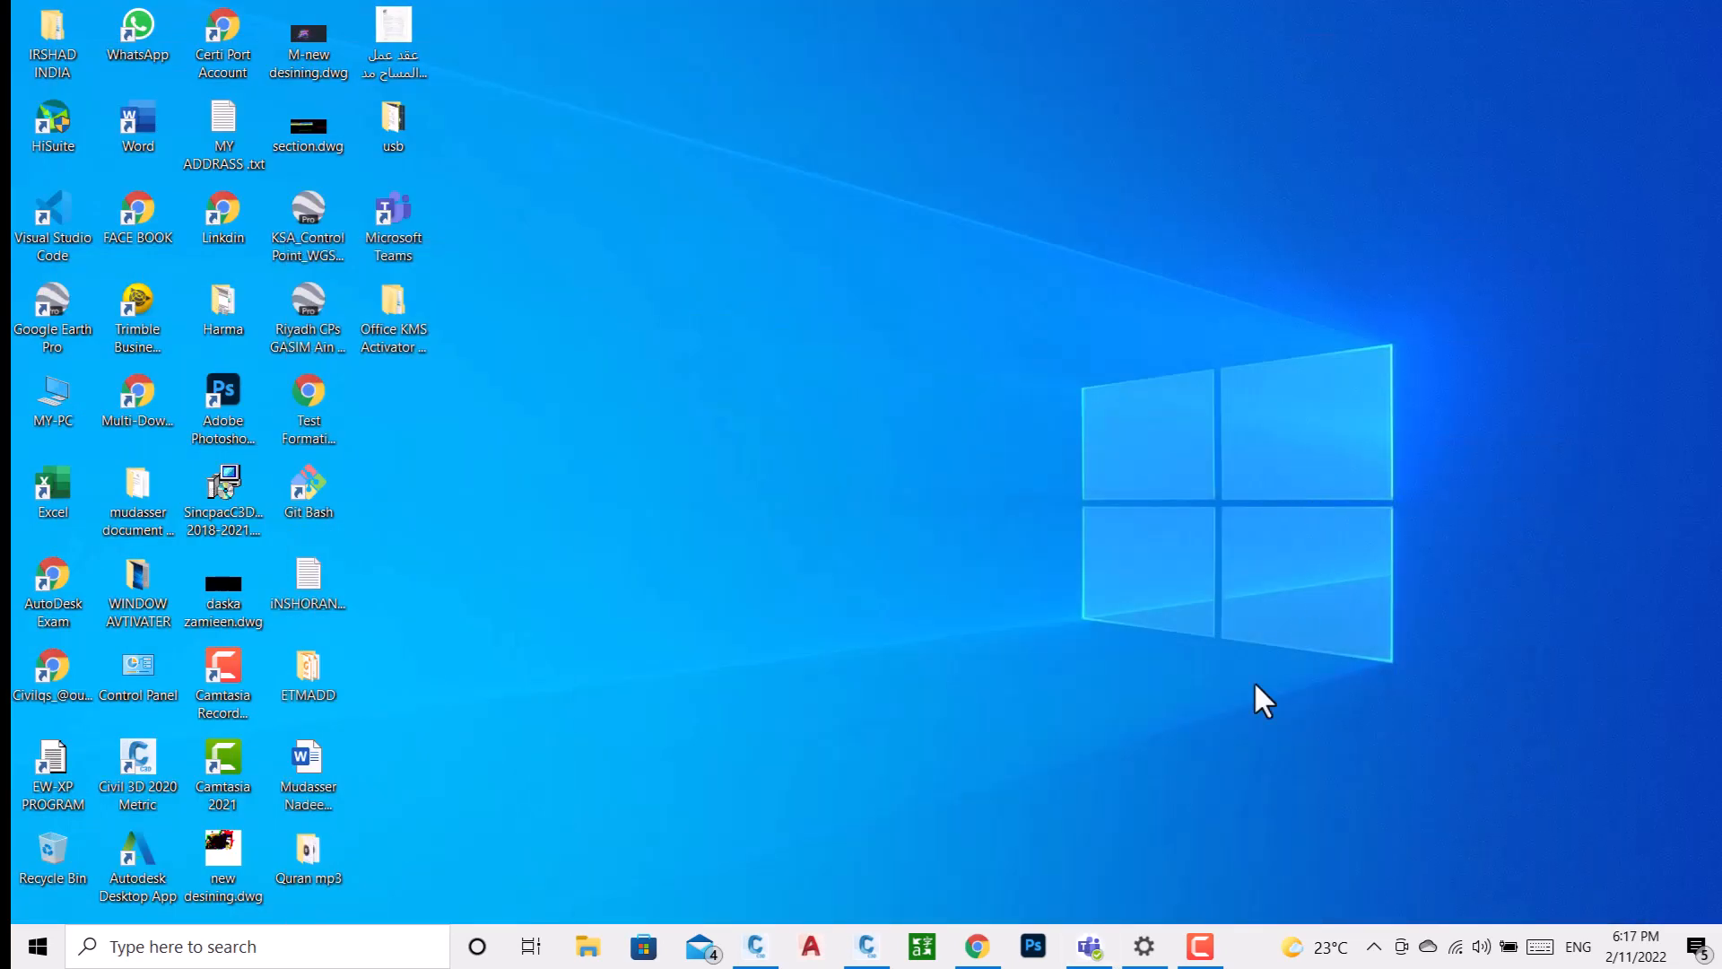